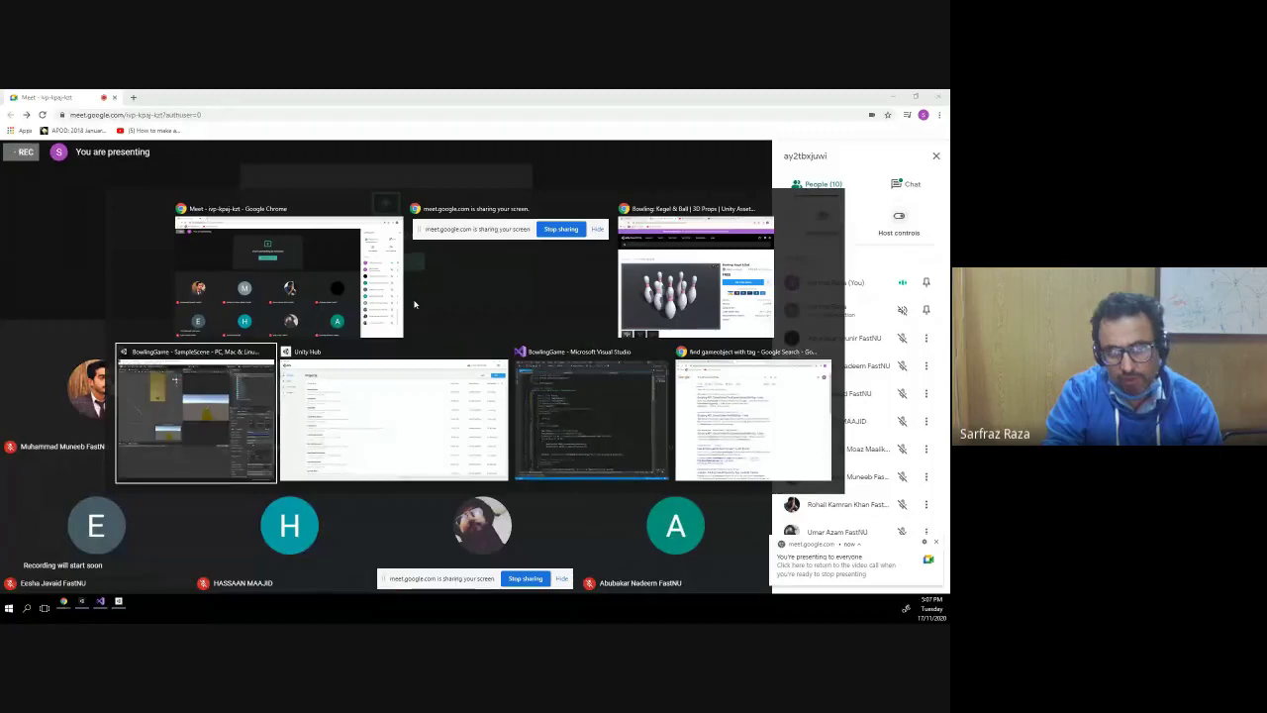
# - Bring the Unity BowlingGame window to the front and maximize it for the shared screen
pyautogui.hotkey('alt', 'Tab')
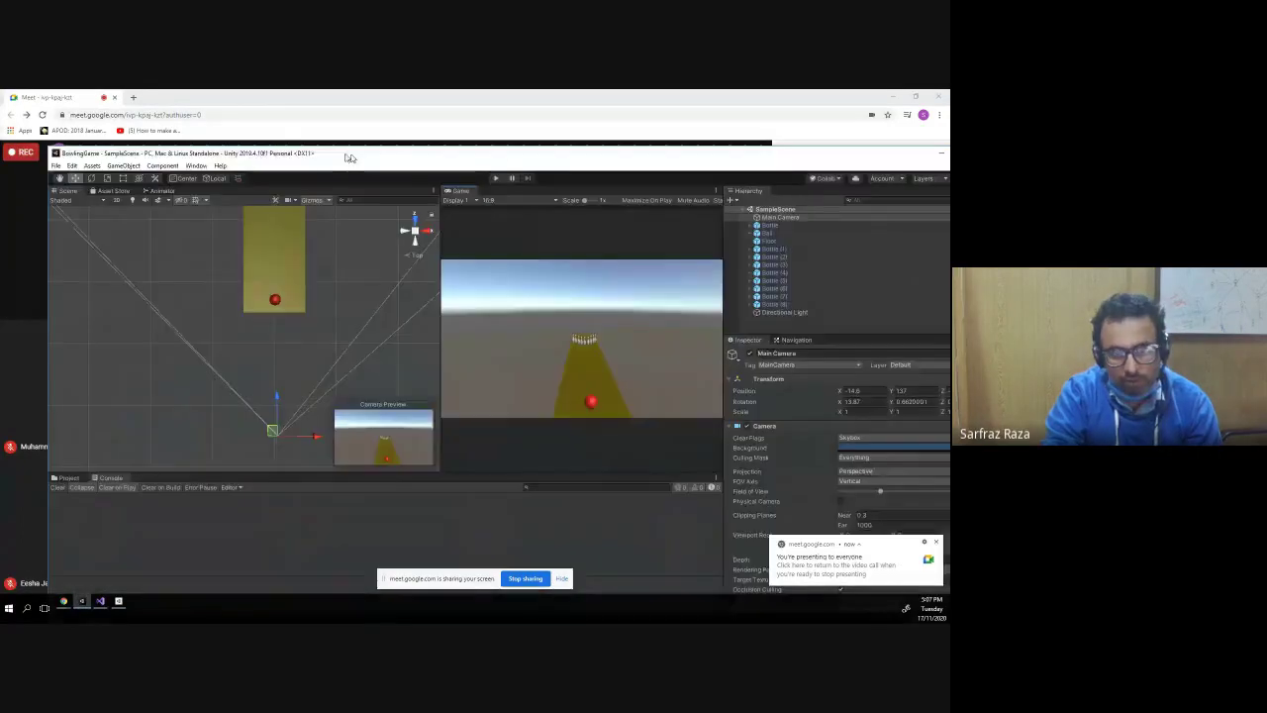
pyautogui.doubleClick(348, 157)
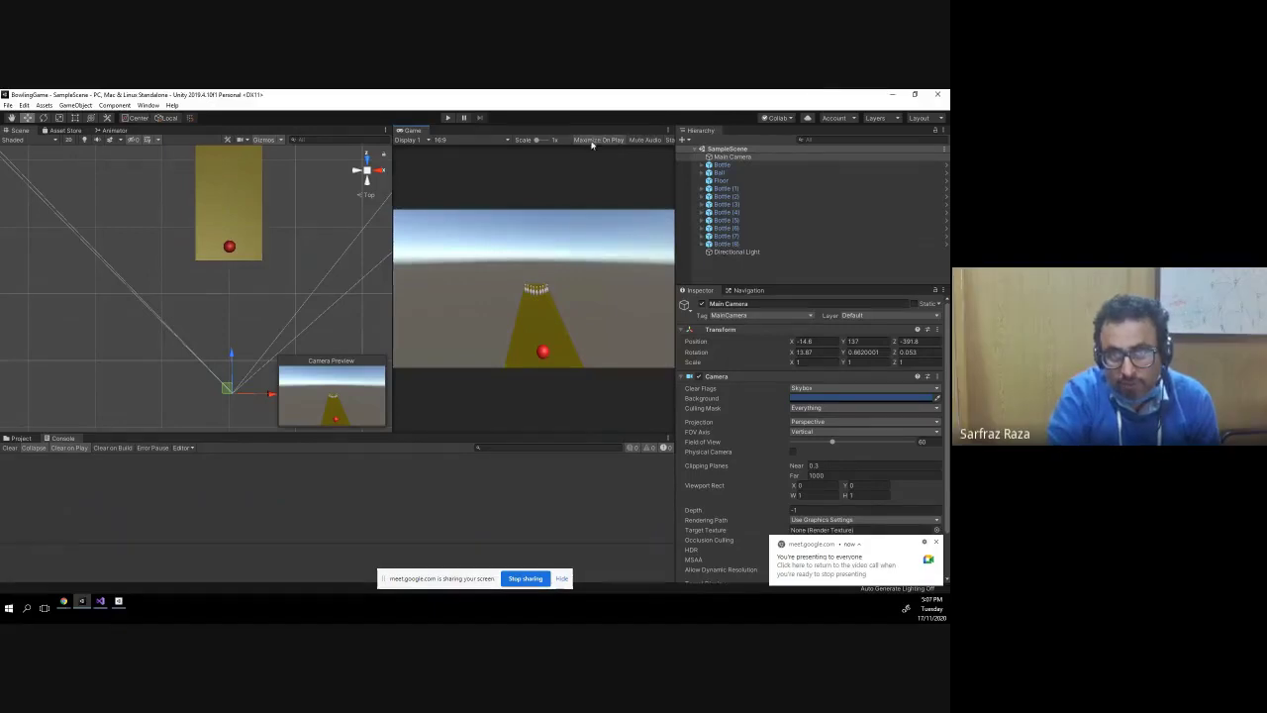
# - Start the bowling game in Play mode and dismiss the Meet screen-sharing notices
pyautogui.click(446, 118)
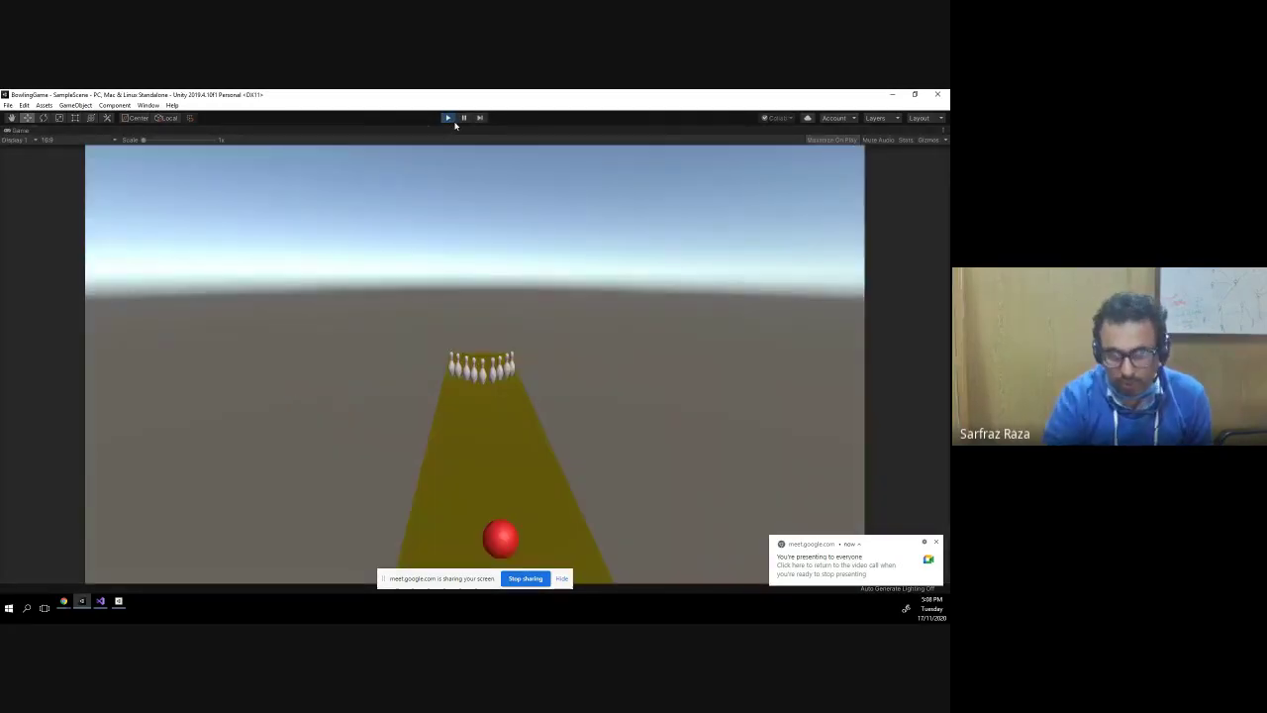
pyautogui.click(937, 544)
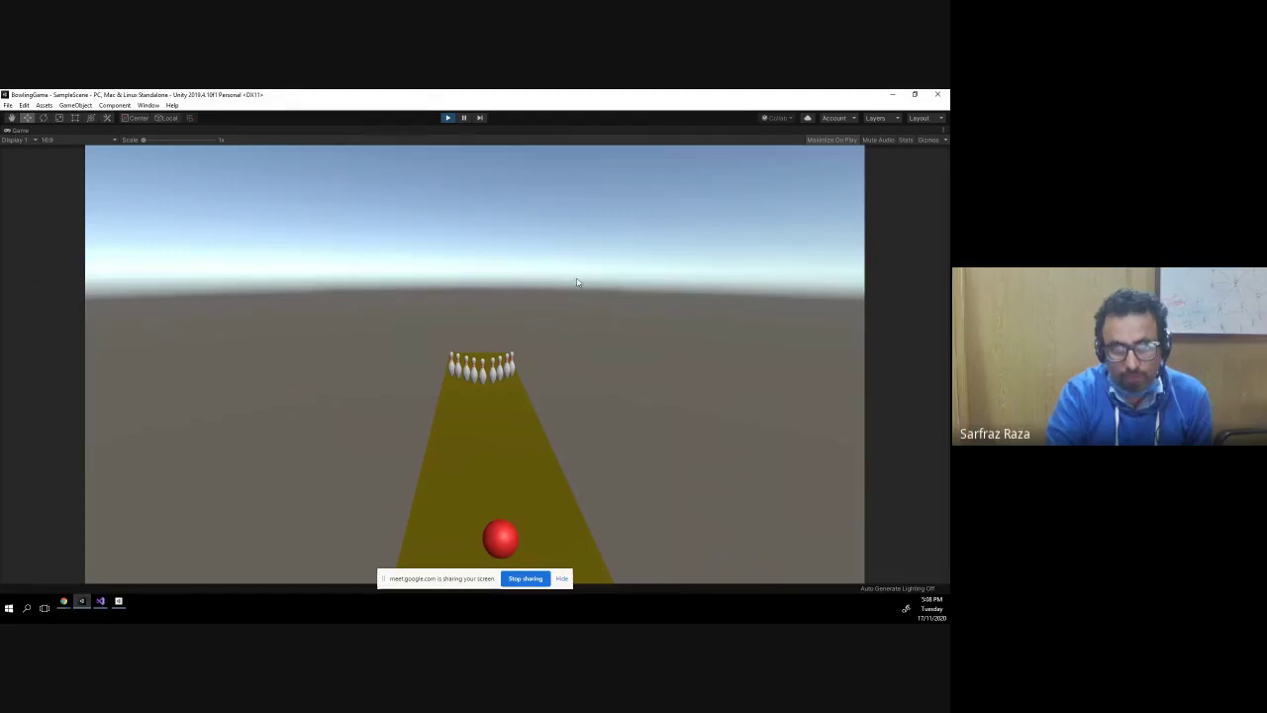
pyautogui.click(561, 580)
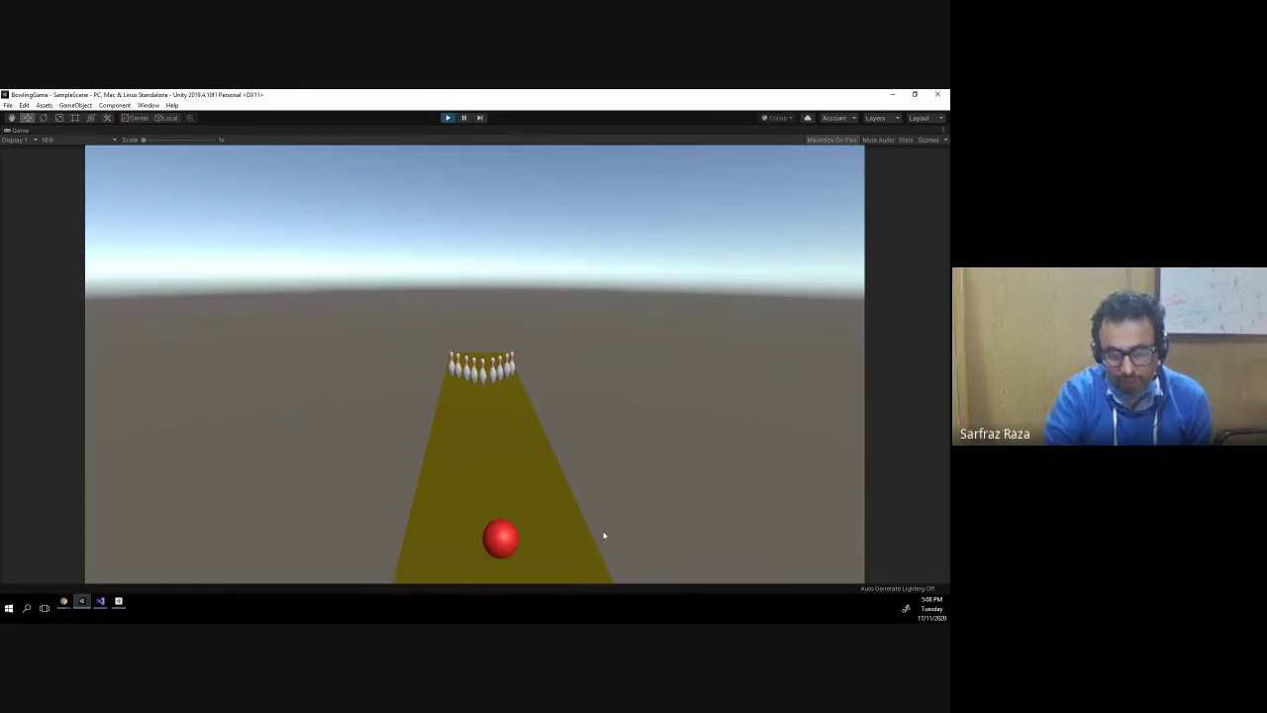
# - Steer the red ball left and right with the arrow keys, finishing left of centre
pyautogui.press('Left')
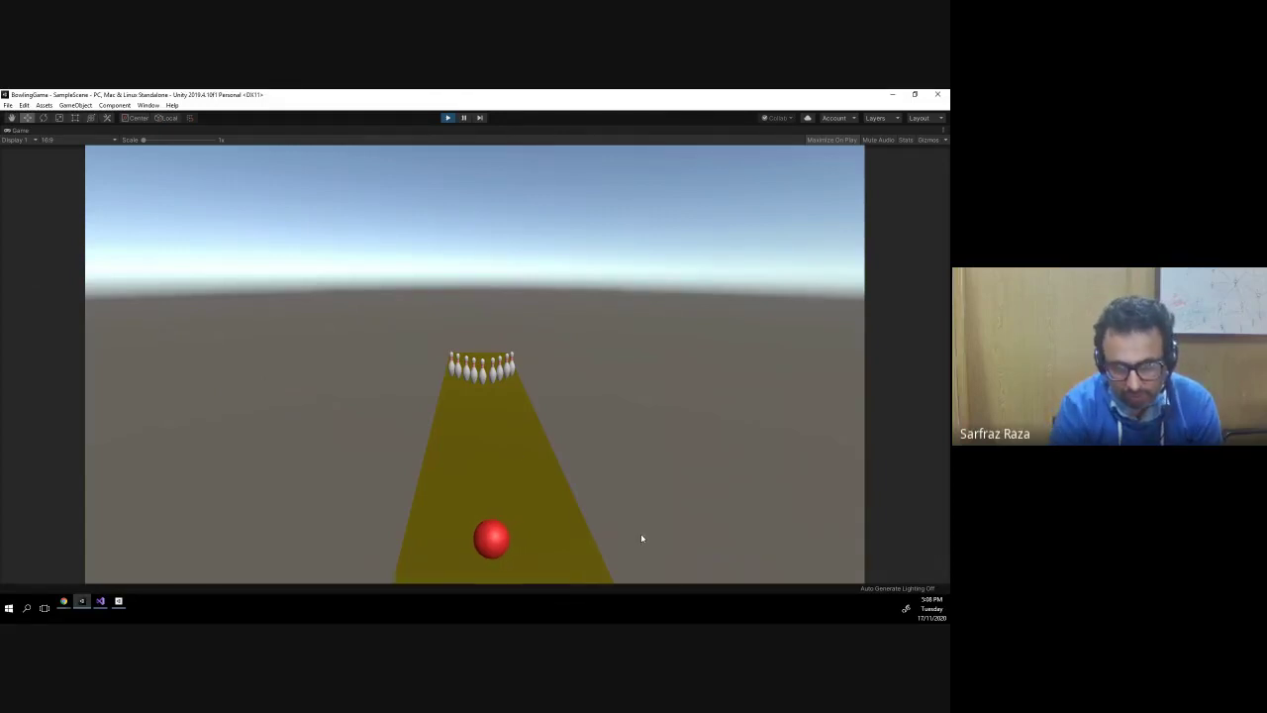
pyautogui.press('Right')
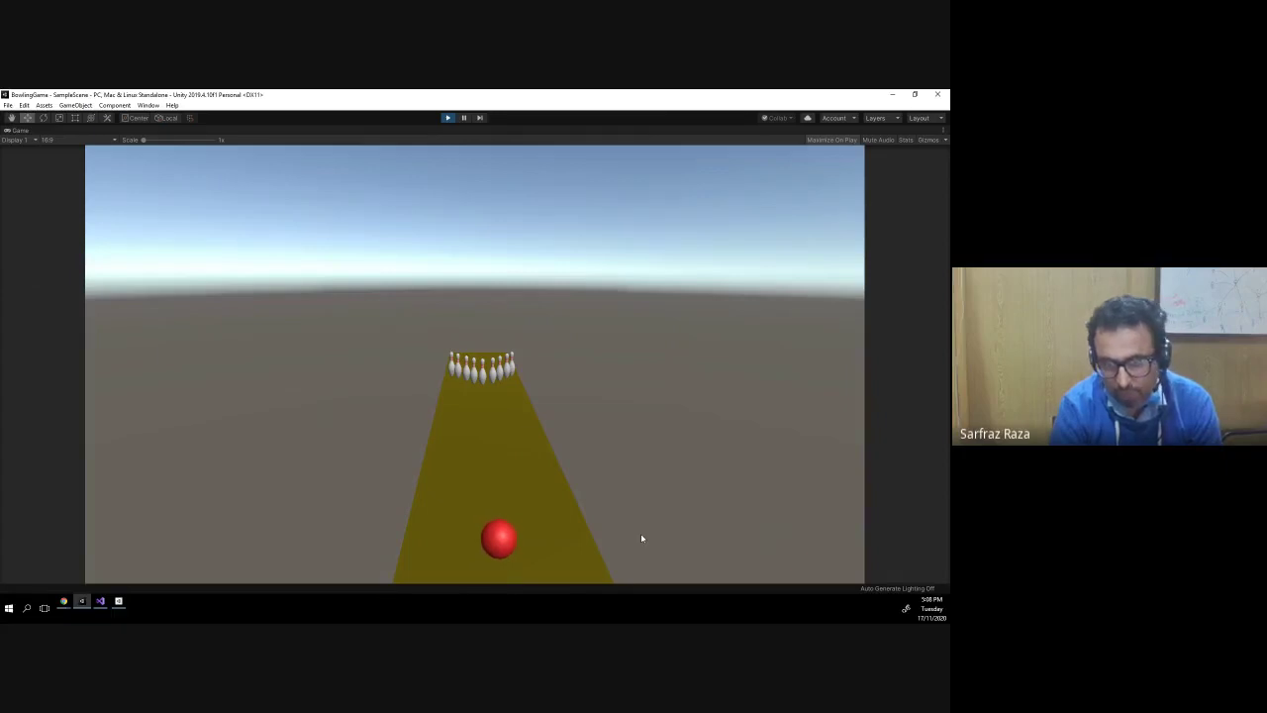
pyautogui.press('Left')
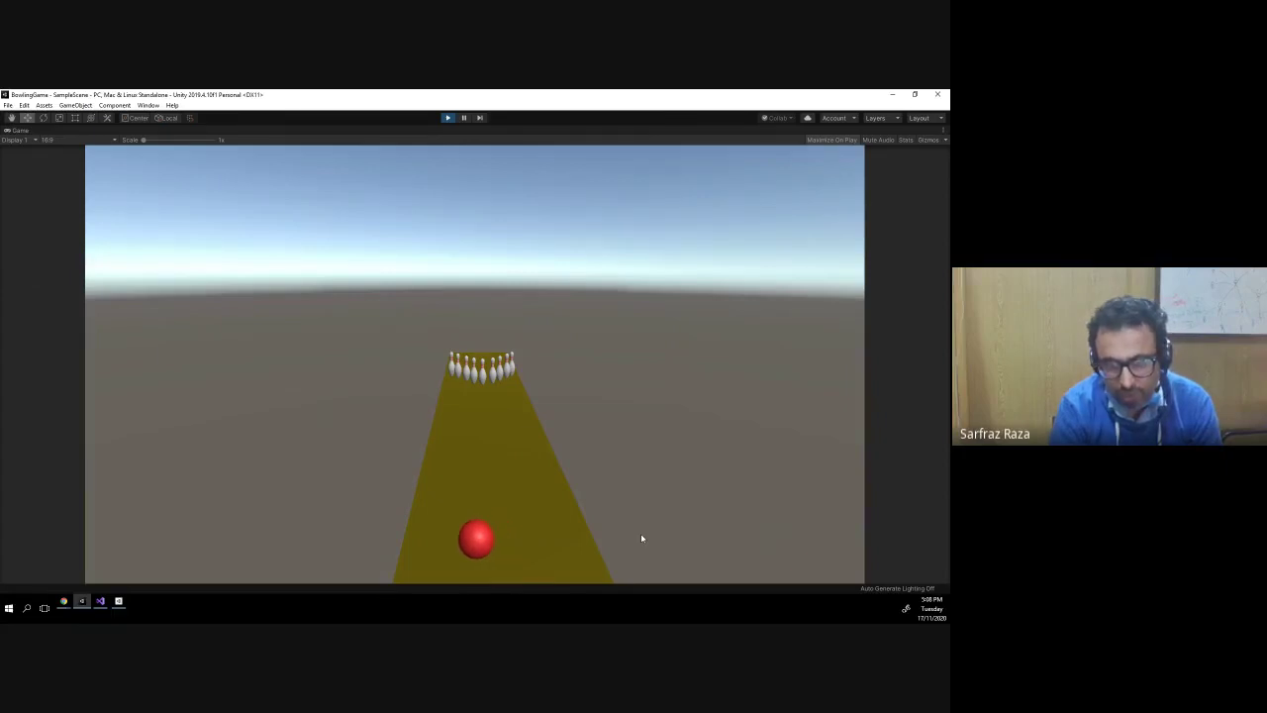
pyautogui.press('Right')
pyautogui.press('Right')
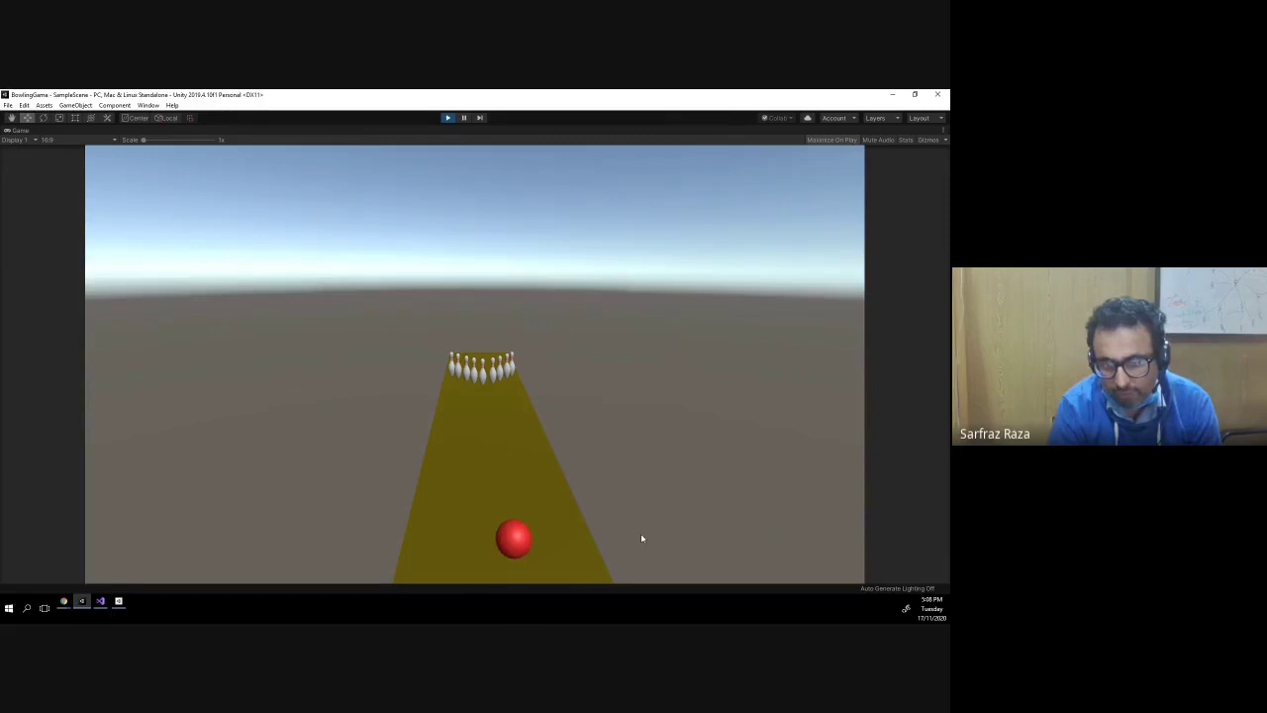
pyautogui.press('Left')
pyautogui.press('Left')
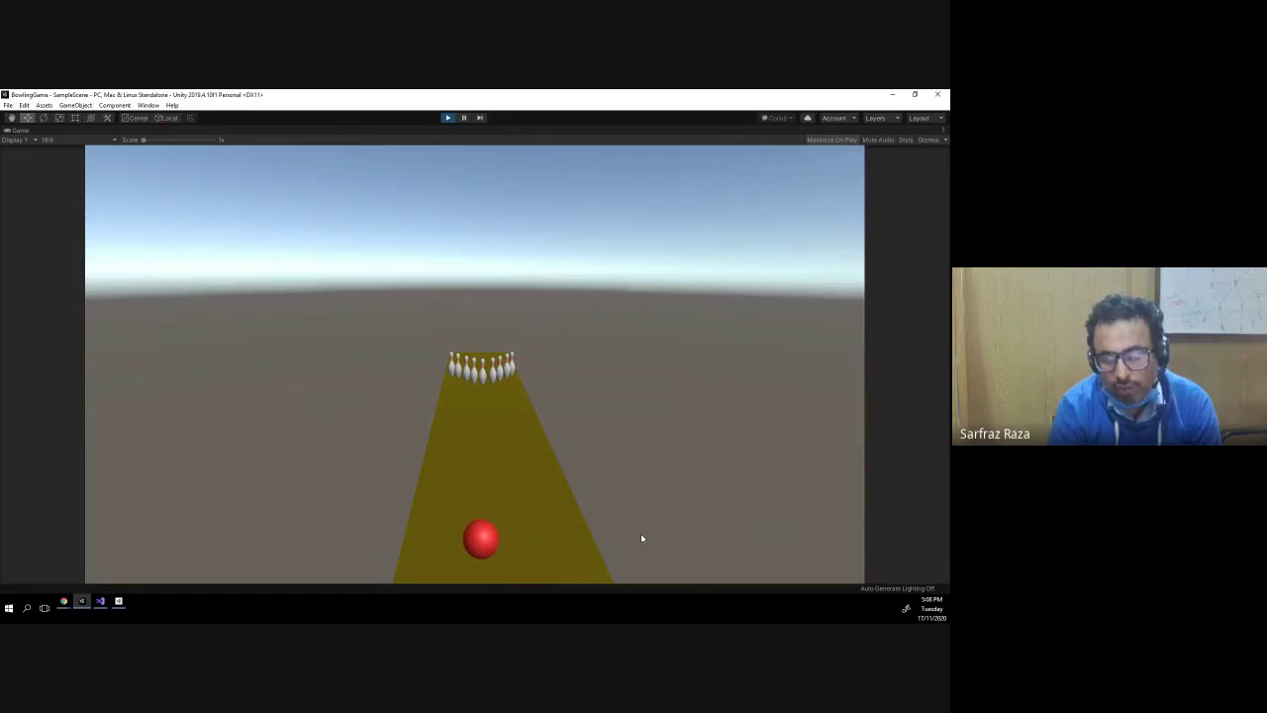
pyautogui.press('Right')
pyautogui.press('Right')
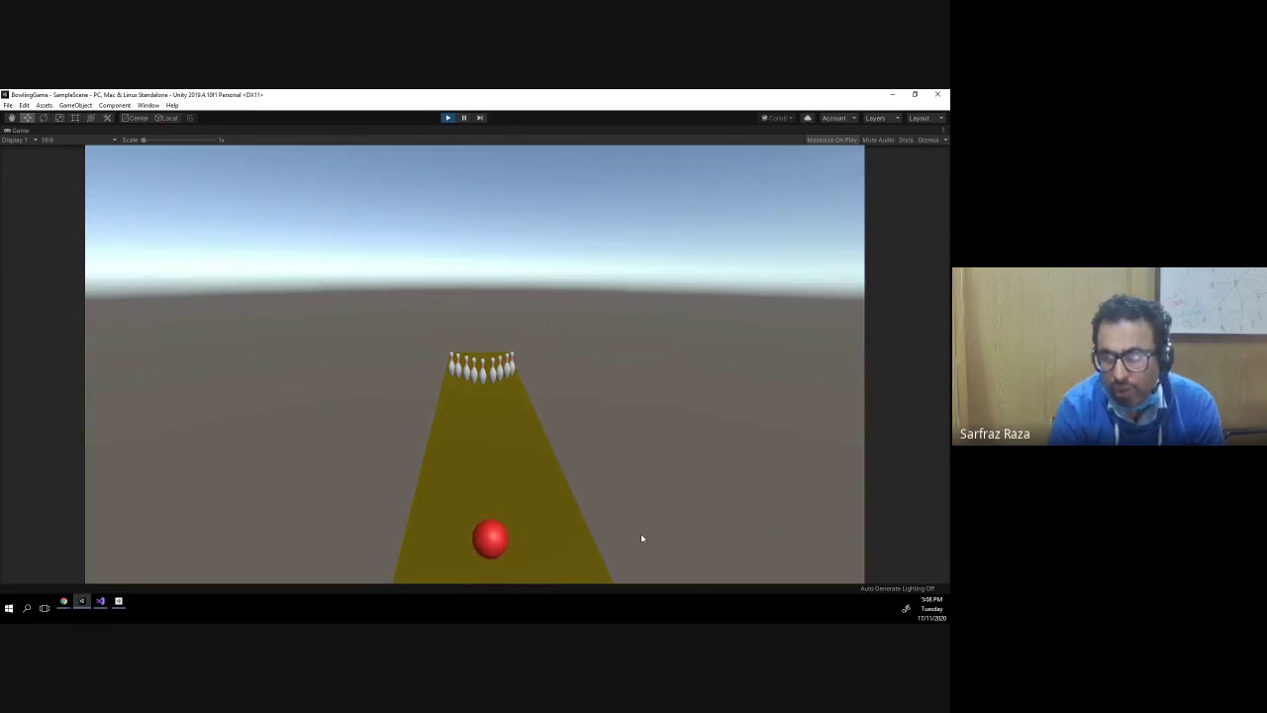
pyautogui.press('Left')
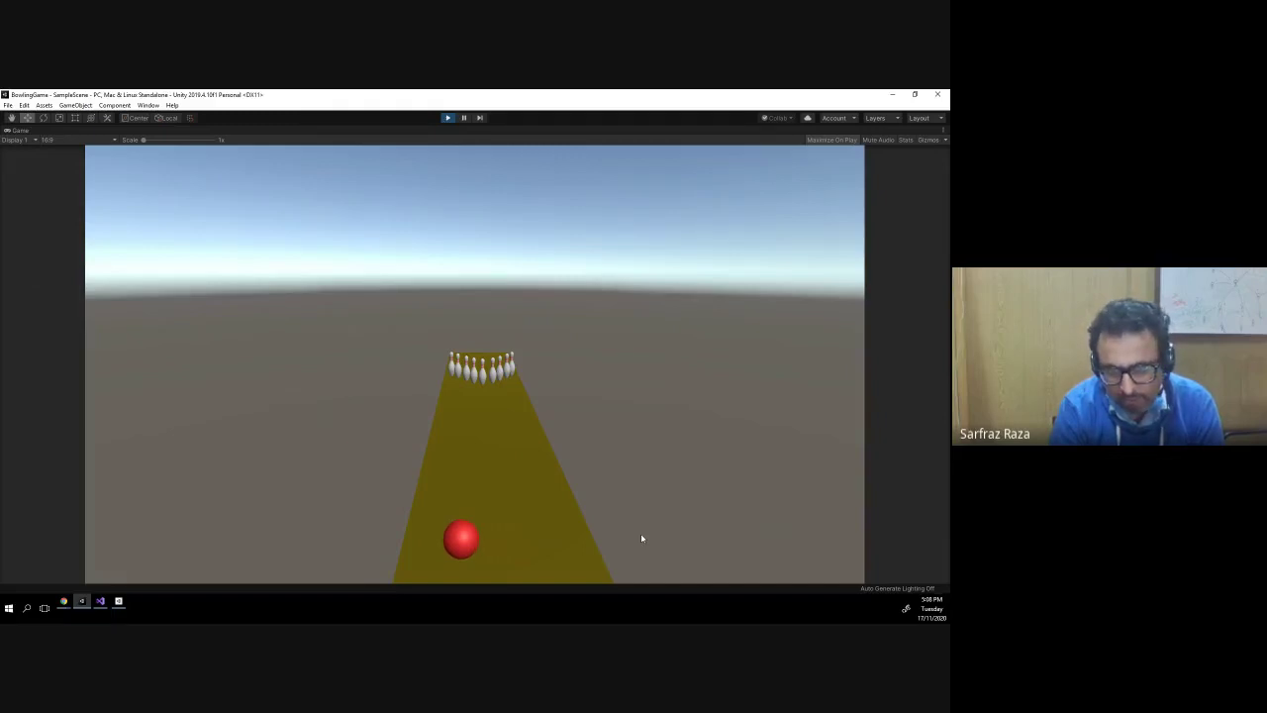
# - Roll the ball into the pins with Up, then re-aim it and launch again with Space
pyautogui.press('Up')
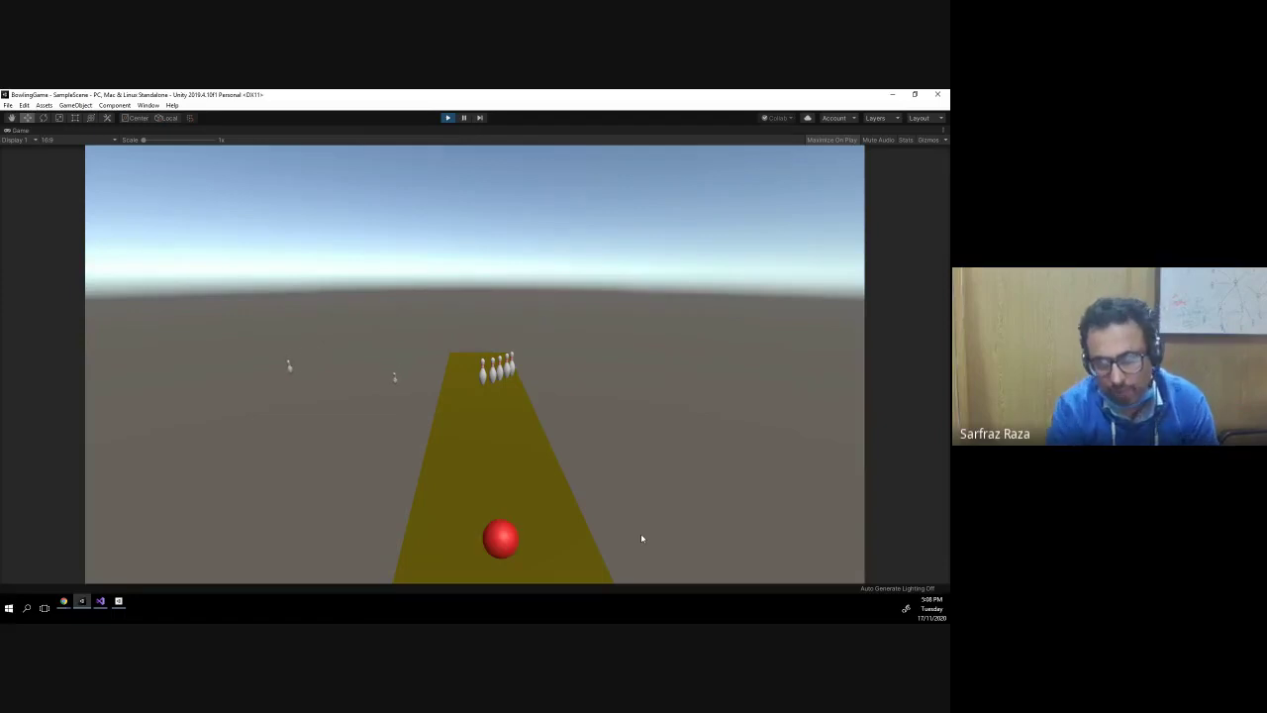
pyautogui.press('Right')
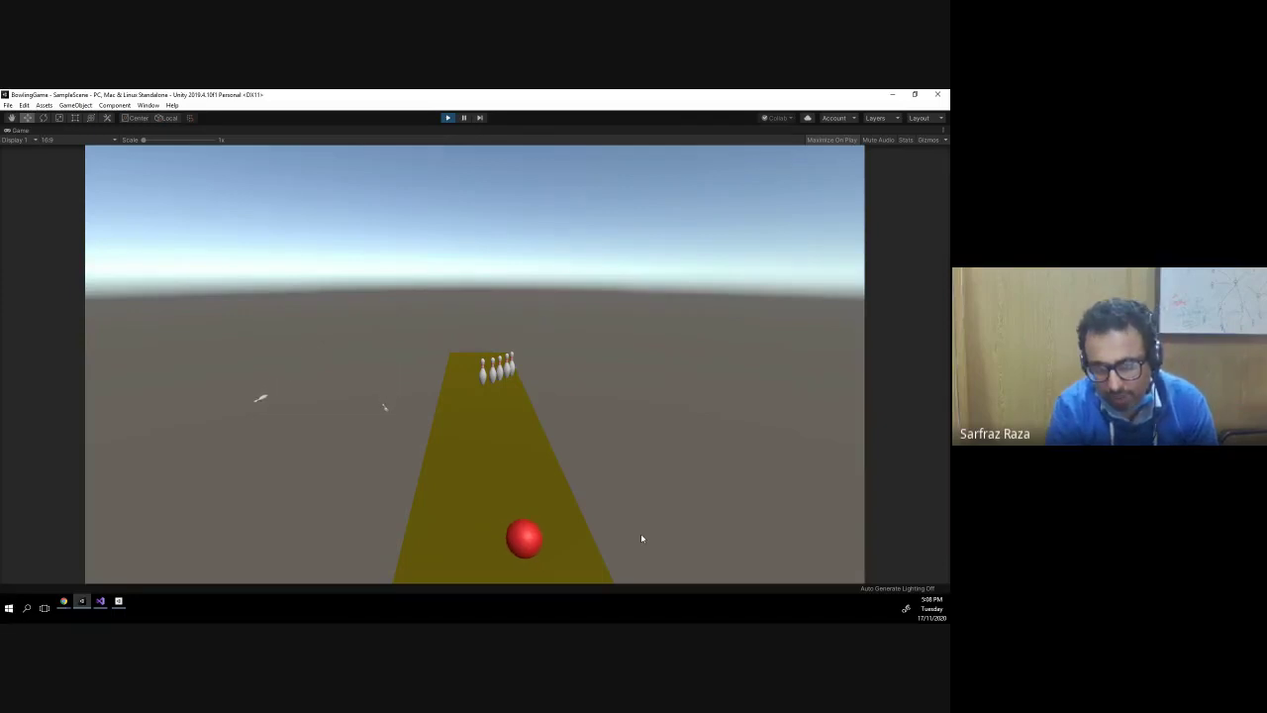
pyautogui.press('Left')
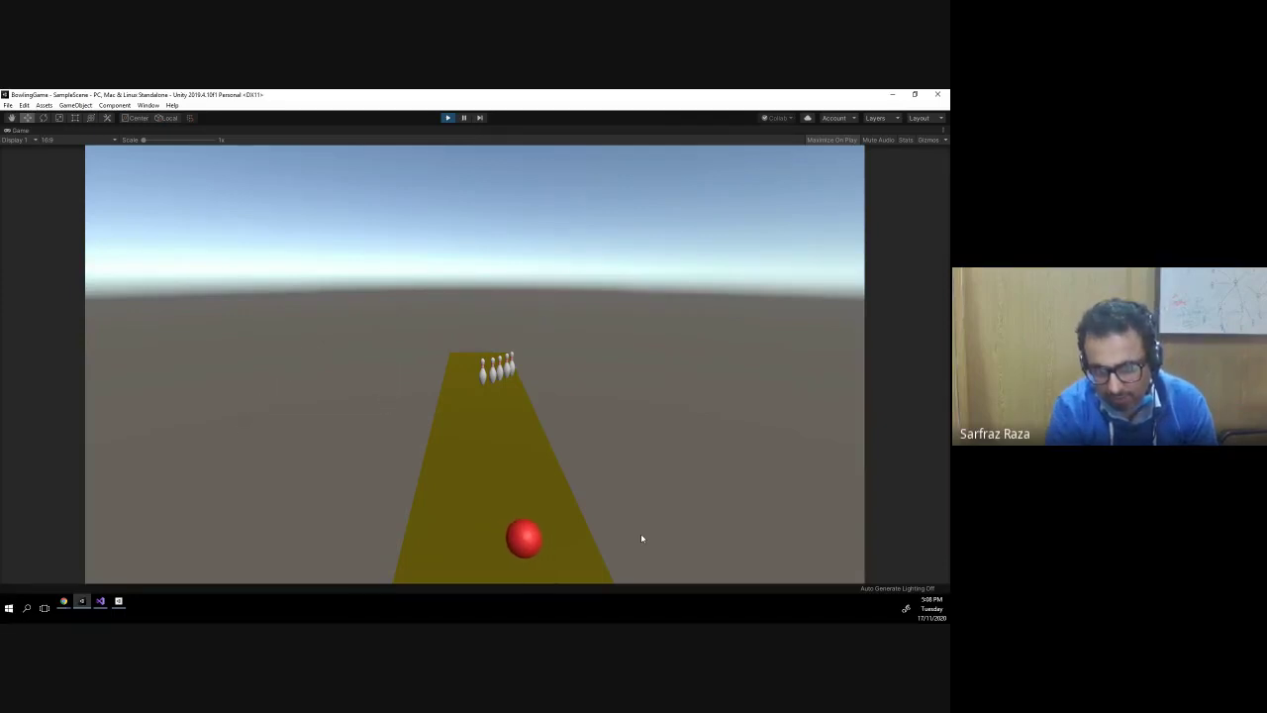
pyautogui.press('Right')
pyautogui.press('Right')
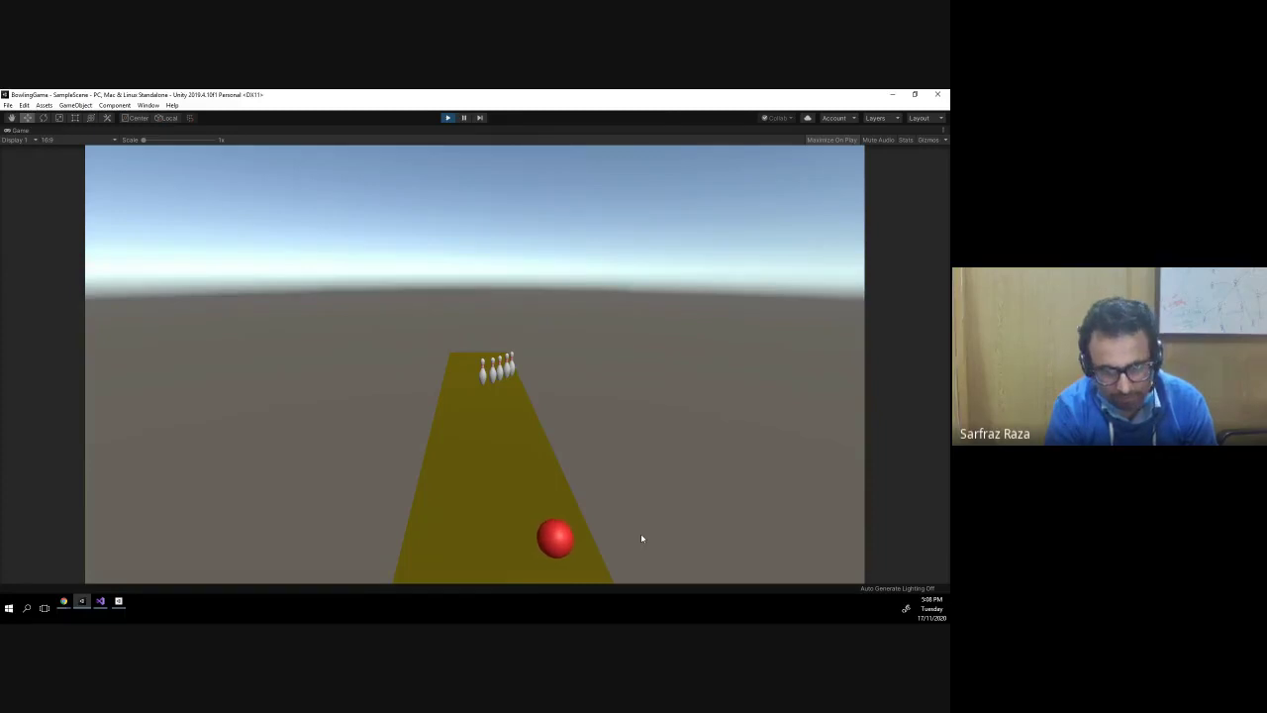
pyautogui.press('Left')
pyautogui.press('Left')
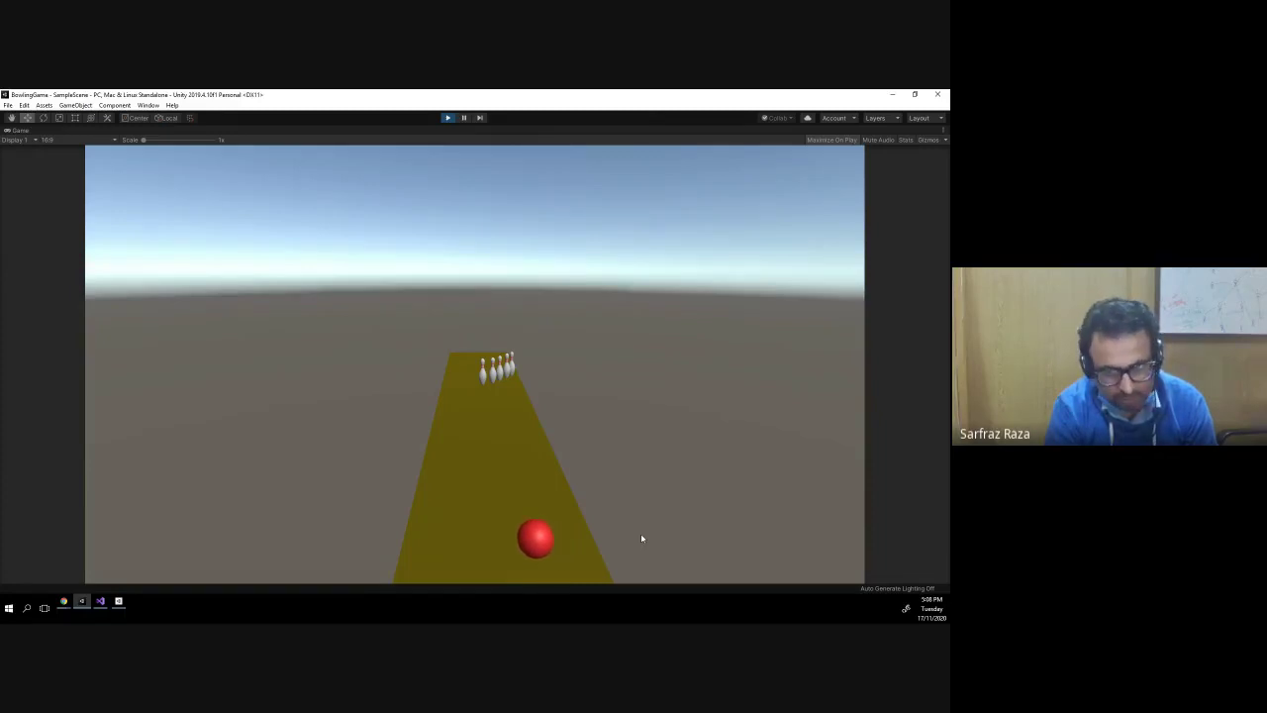
pyautogui.press('space')
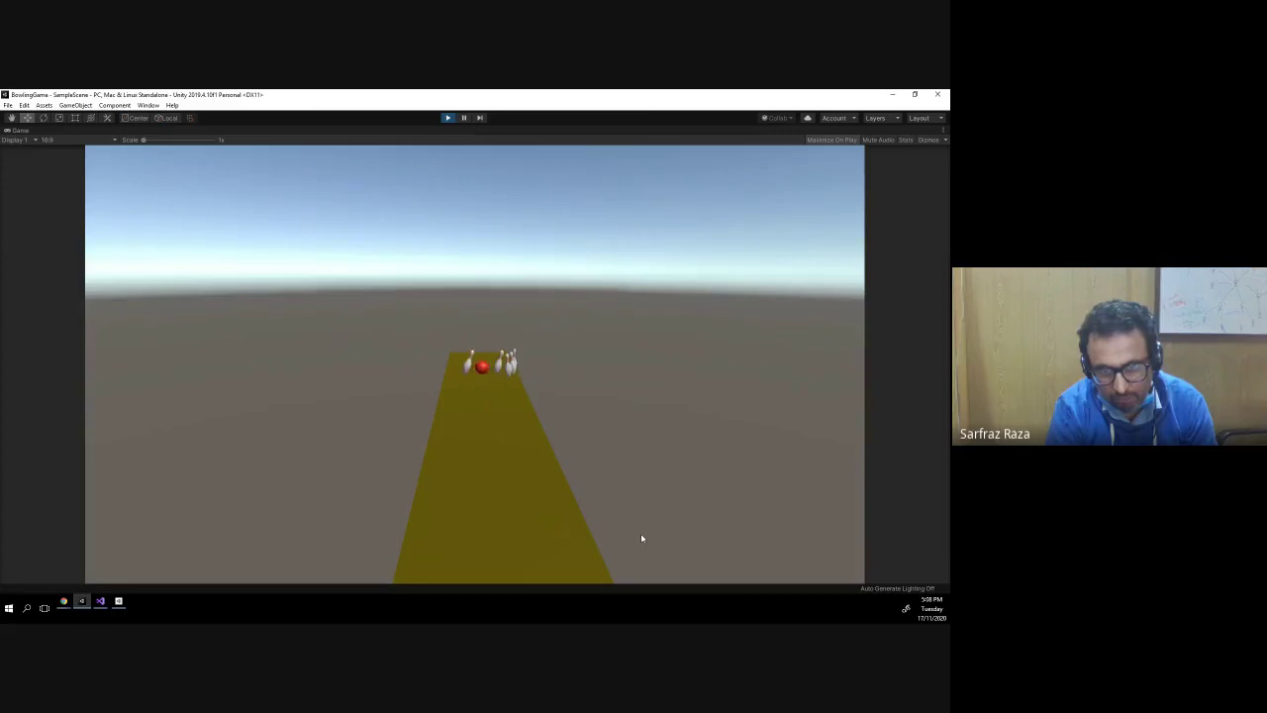
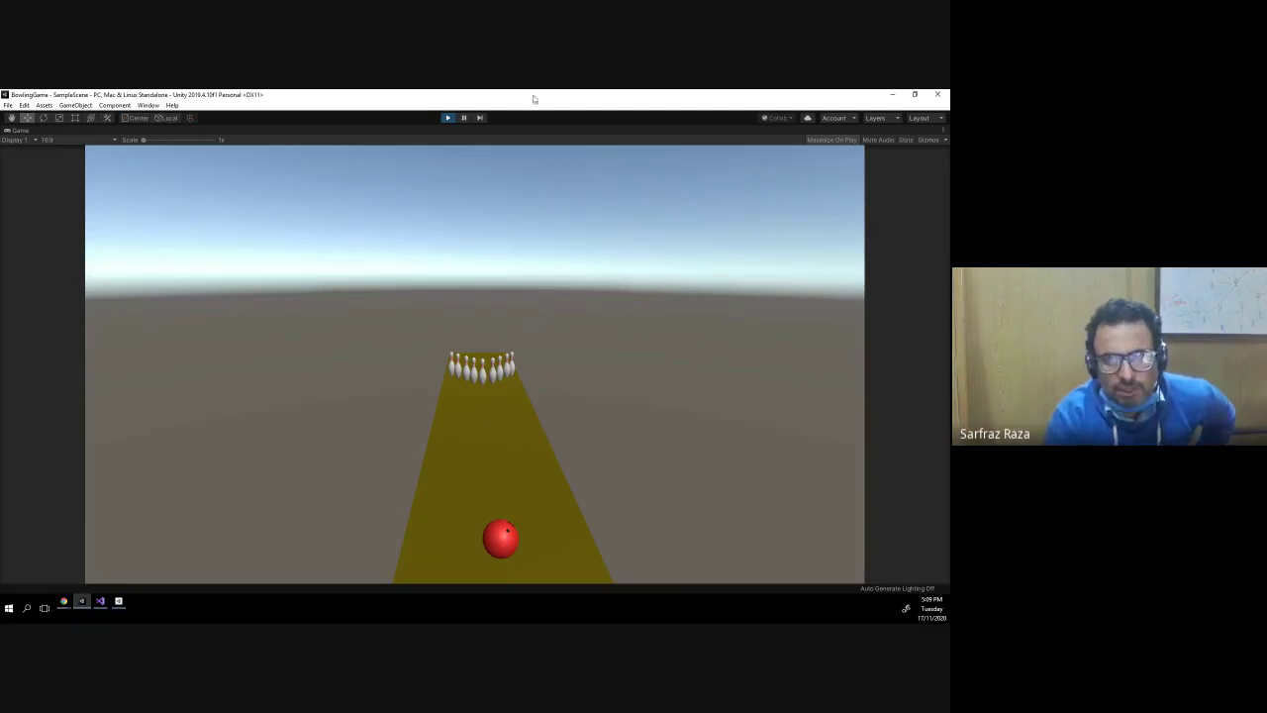
# - Stop the running bowling game and minimize the Unity editor window
pyautogui.click(447, 117)
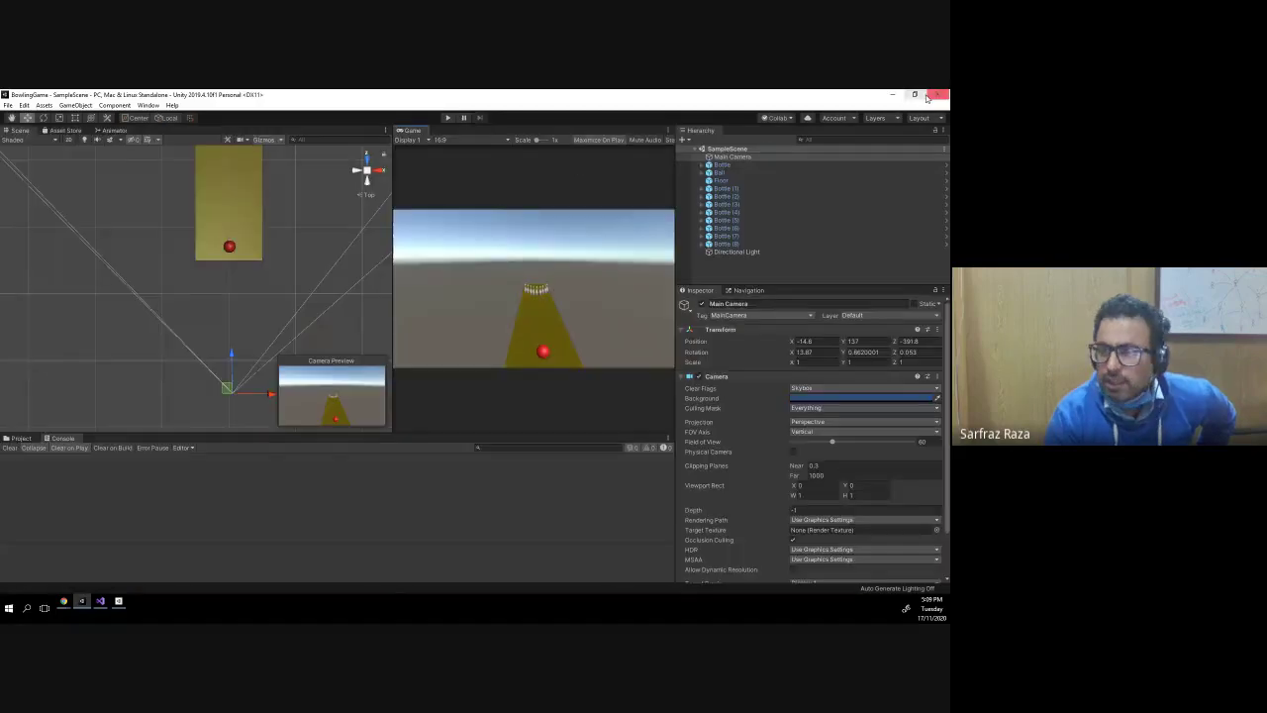
pyautogui.click(892, 94)
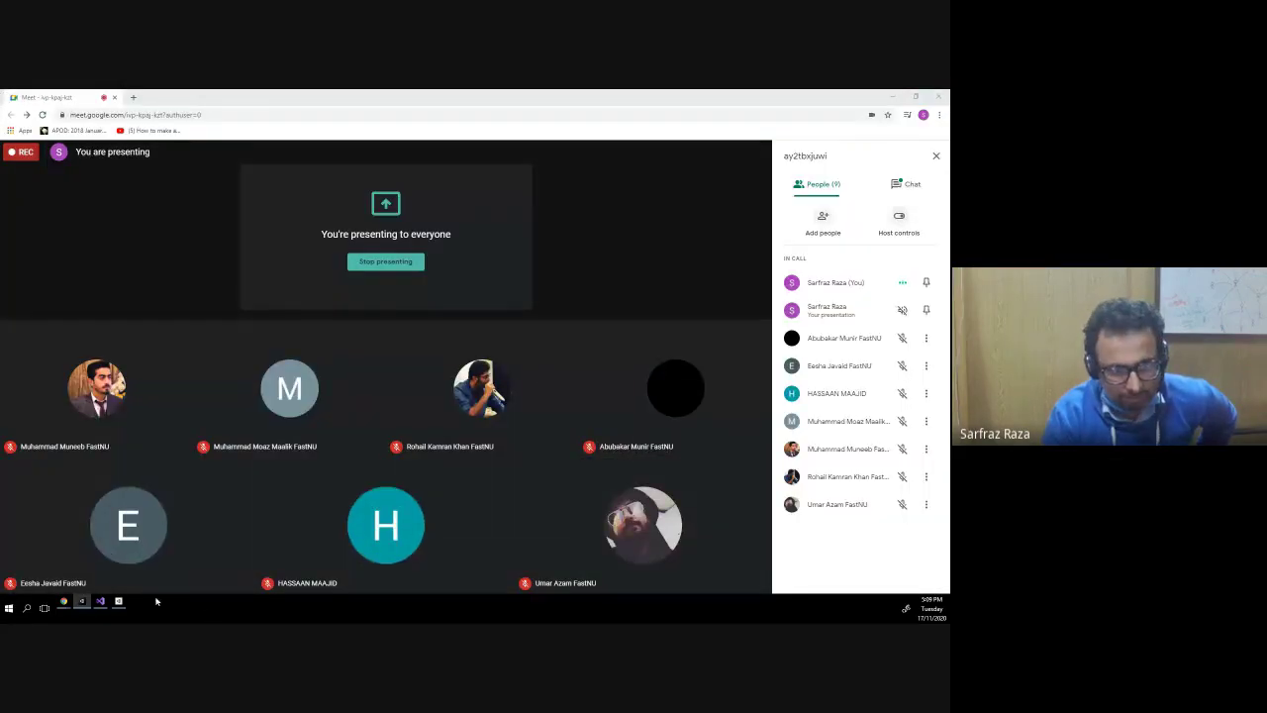
# - In Unity Hub, create a new 3D project named exactly 'Bowling', without the _Recording suffix
pyautogui.click(118, 602)
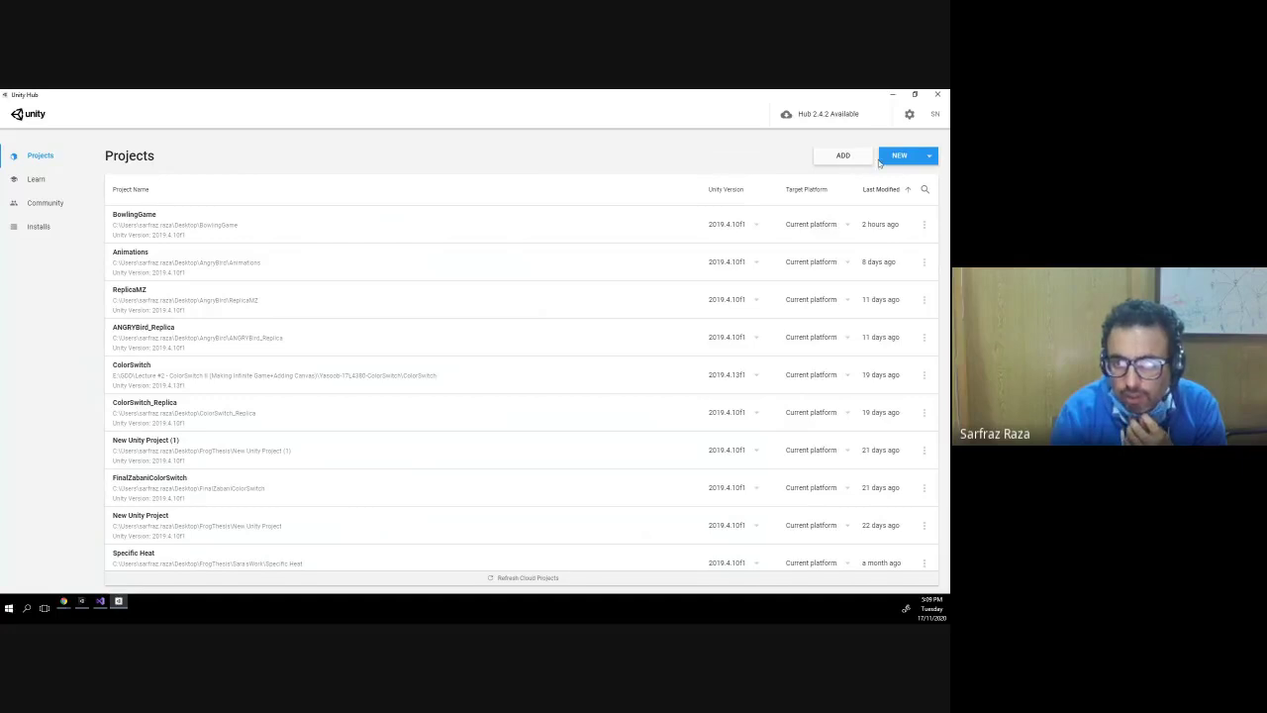
pyautogui.click(892, 158)
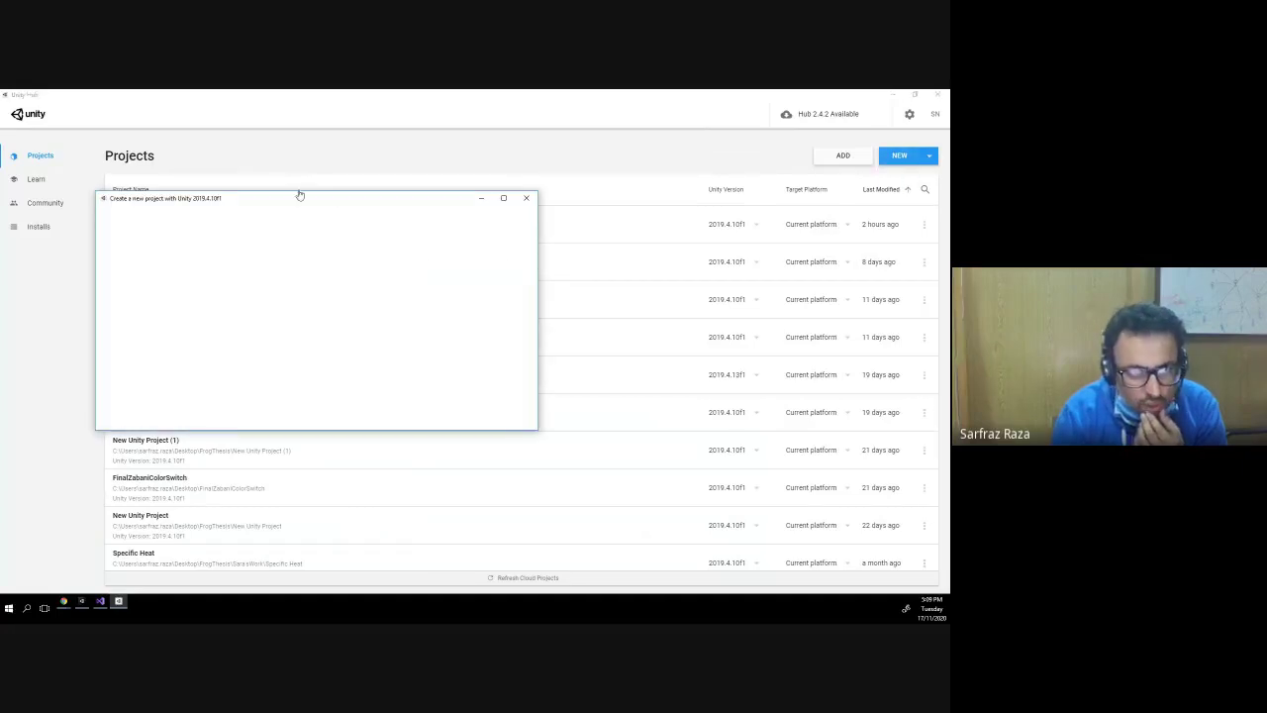
pyautogui.moveTo(295, 201); pyautogui.dragTo(517, 200)
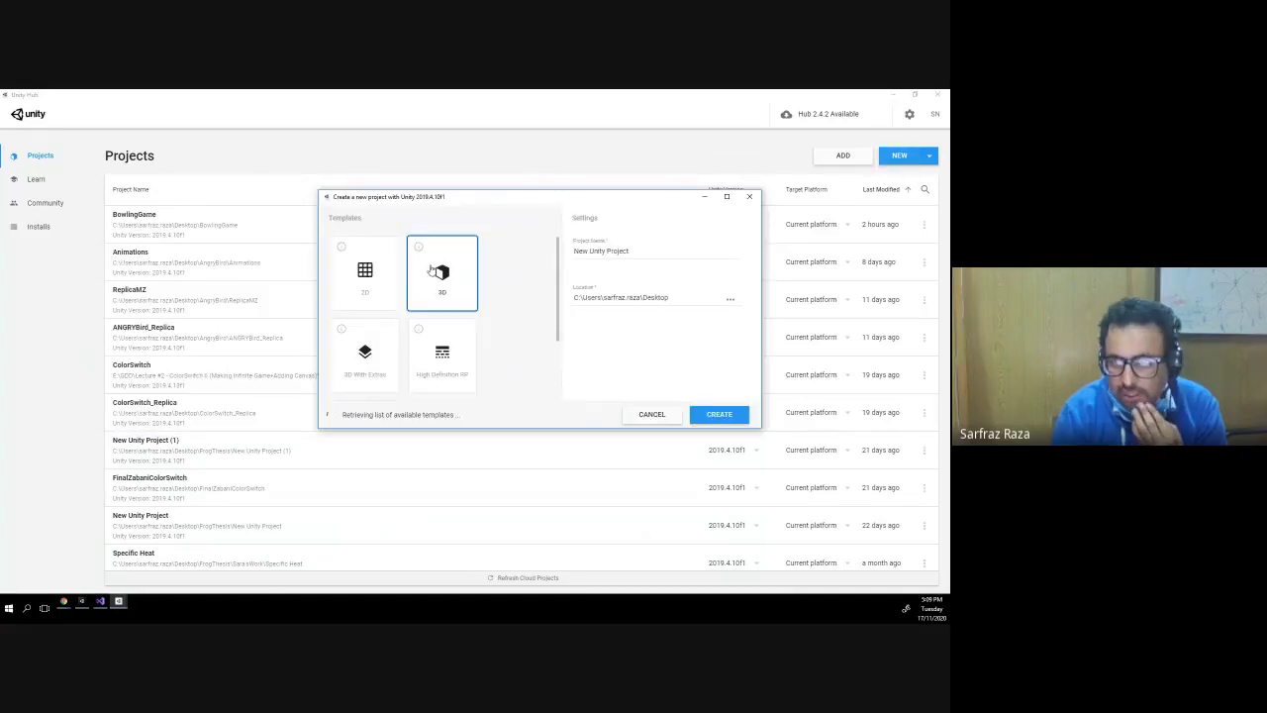
pyautogui.moveTo(639, 252); pyautogui.dragTo(499, 252)
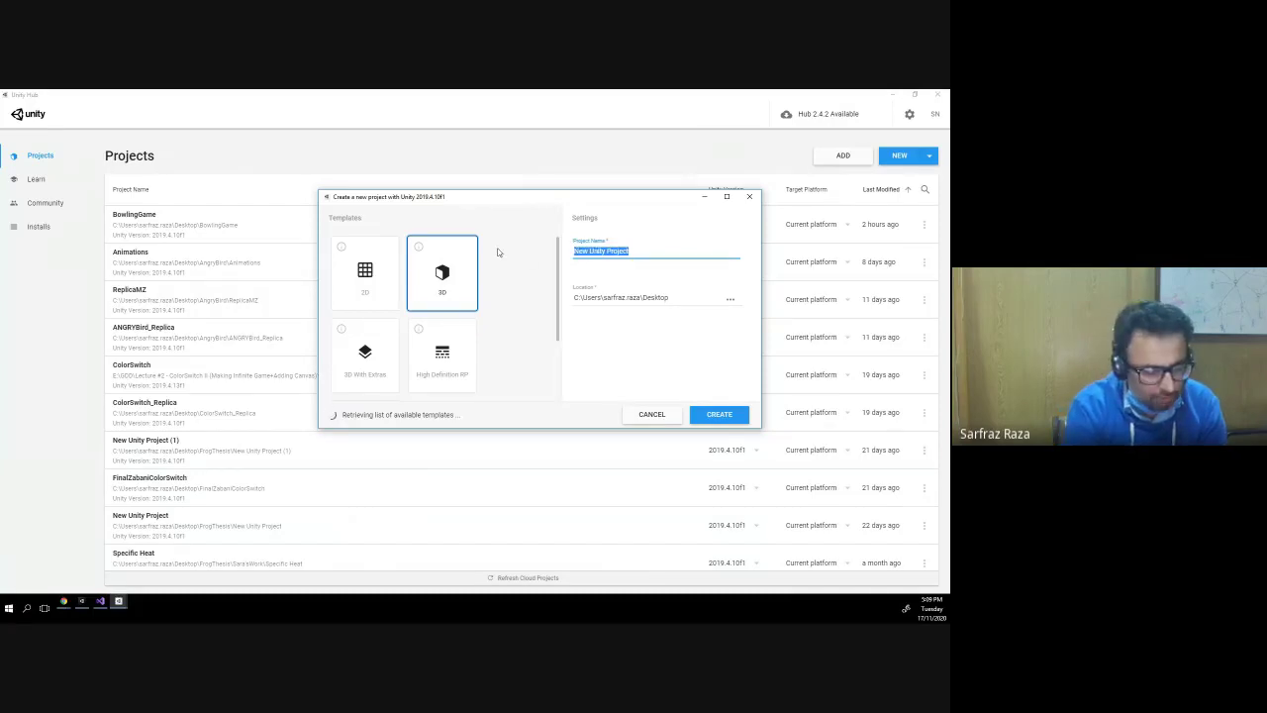
pyautogui.write('Bowl')
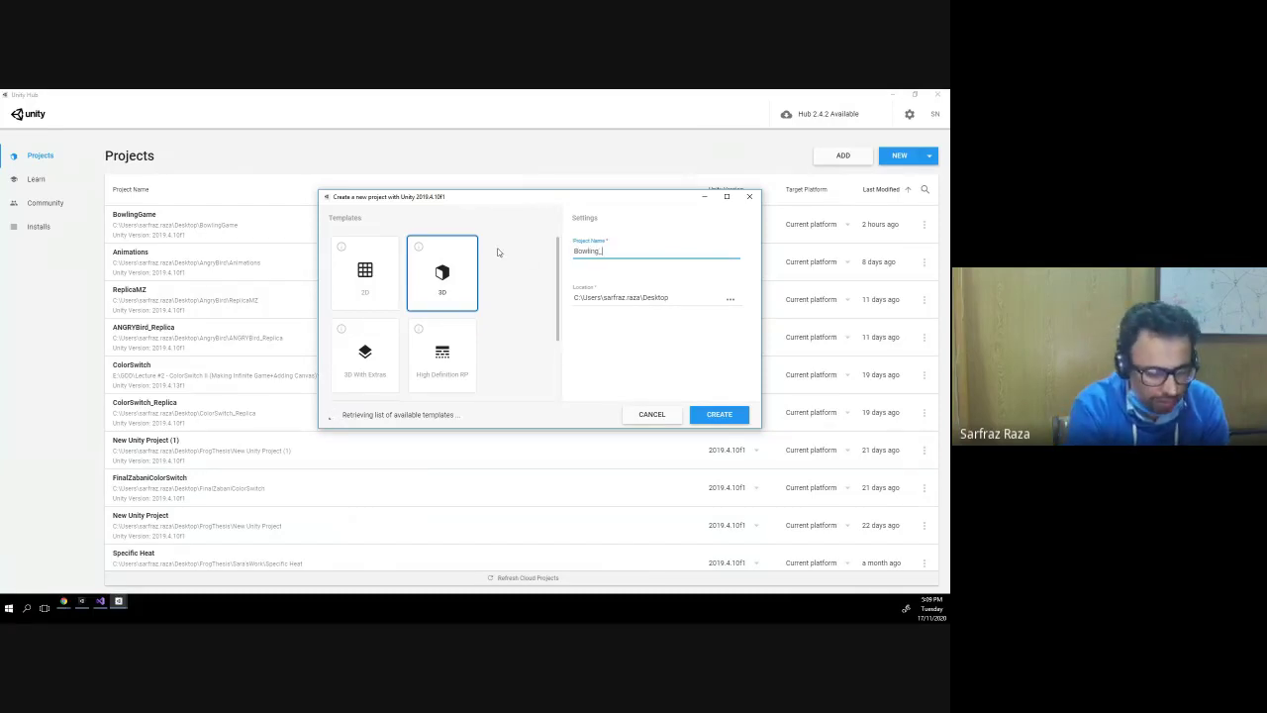
pyautogui.write('ing')
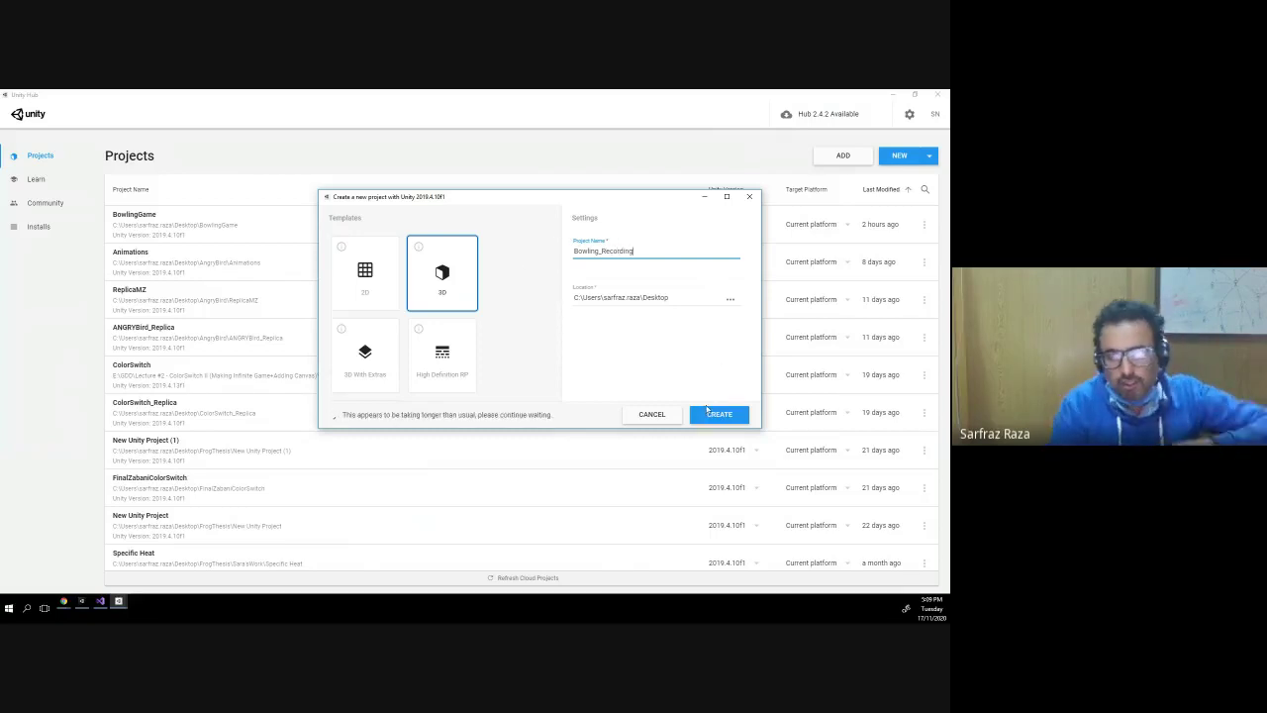
pyautogui.moveTo(598, 251); pyautogui.dragTo(662, 247)
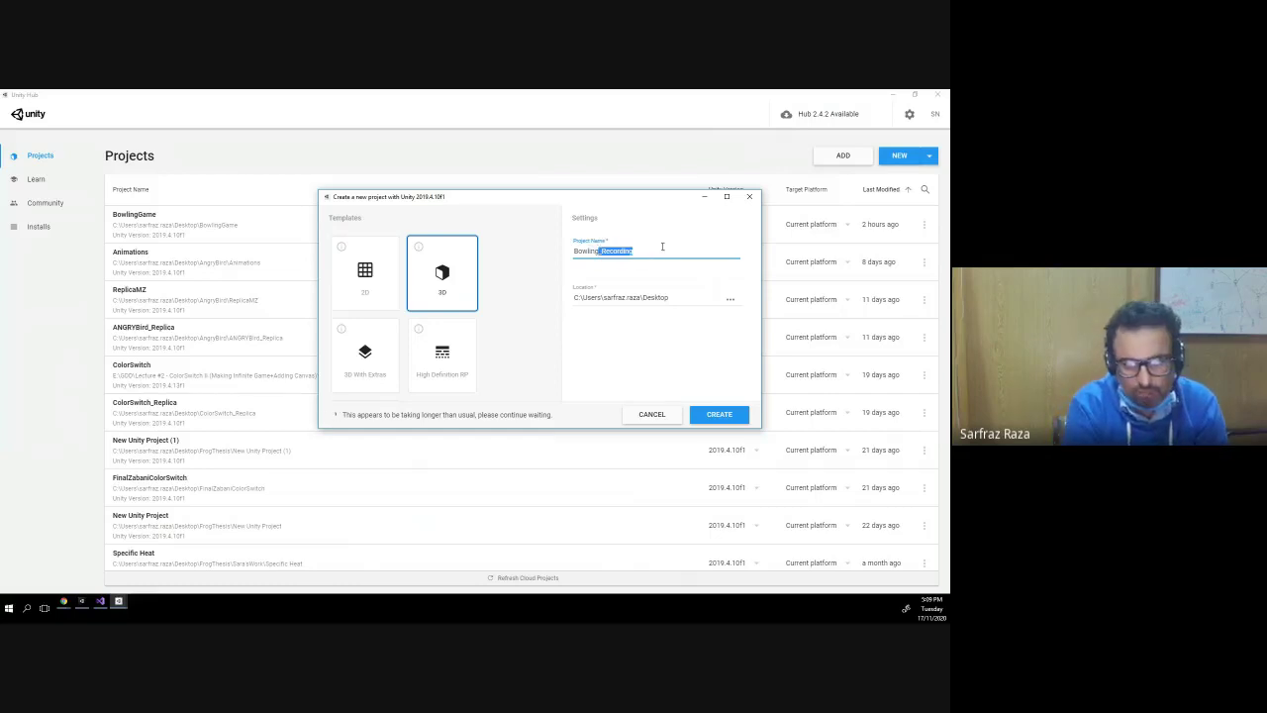
pyautogui.press('BackSpace')
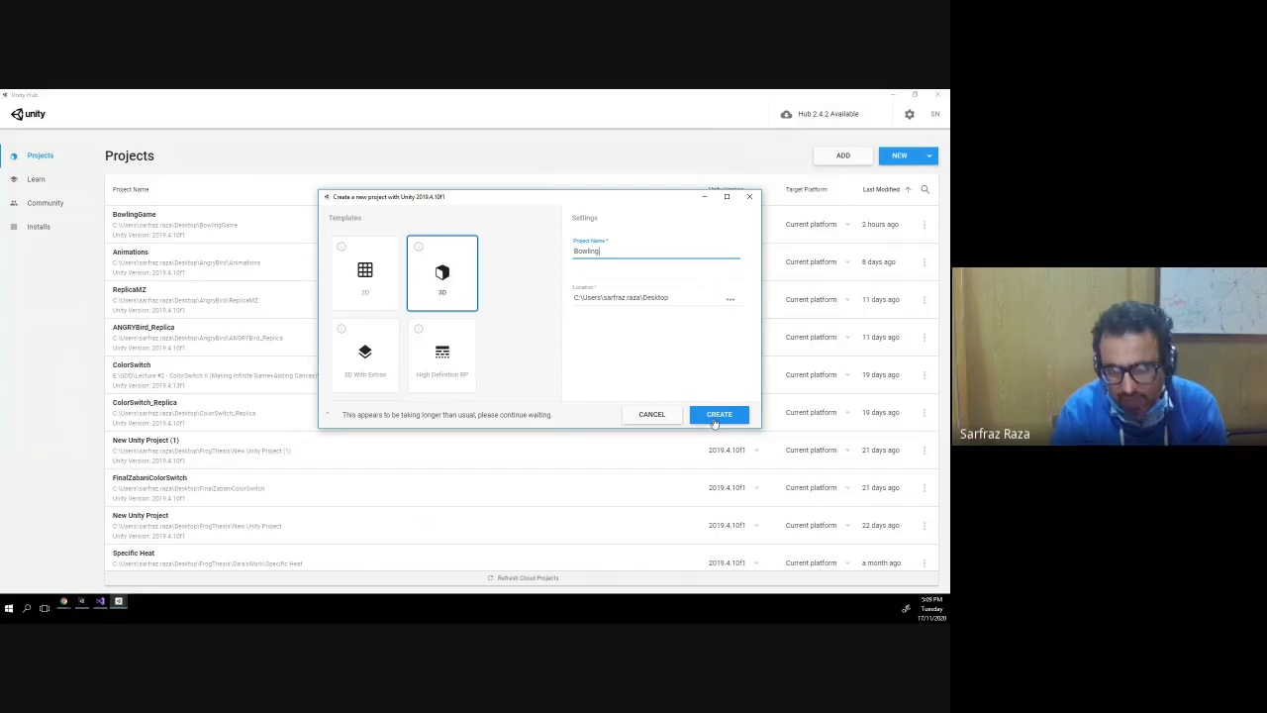
pyautogui.click(717, 416)
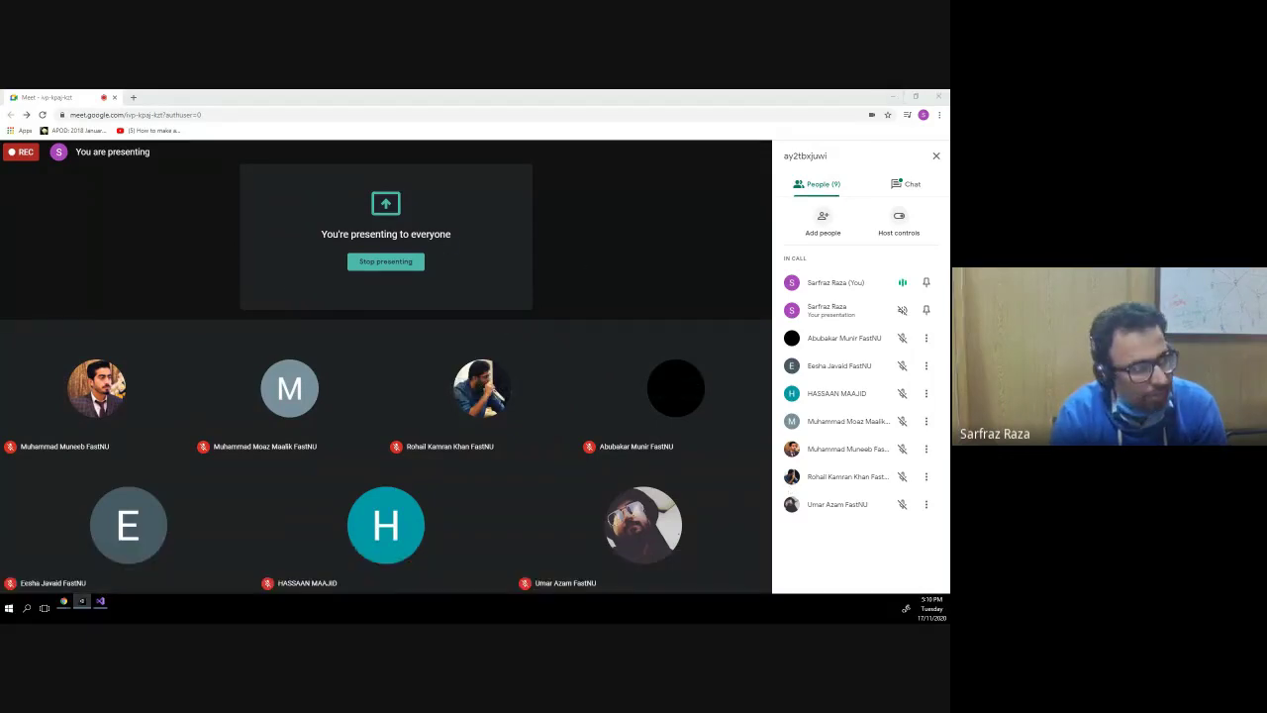
# - Restore the old bowling editor and inspect the Ball, Bottle and Floor prefabs in Prefabs
pyautogui.moveTo(803, 269); pyautogui.dragTo(418, 95)
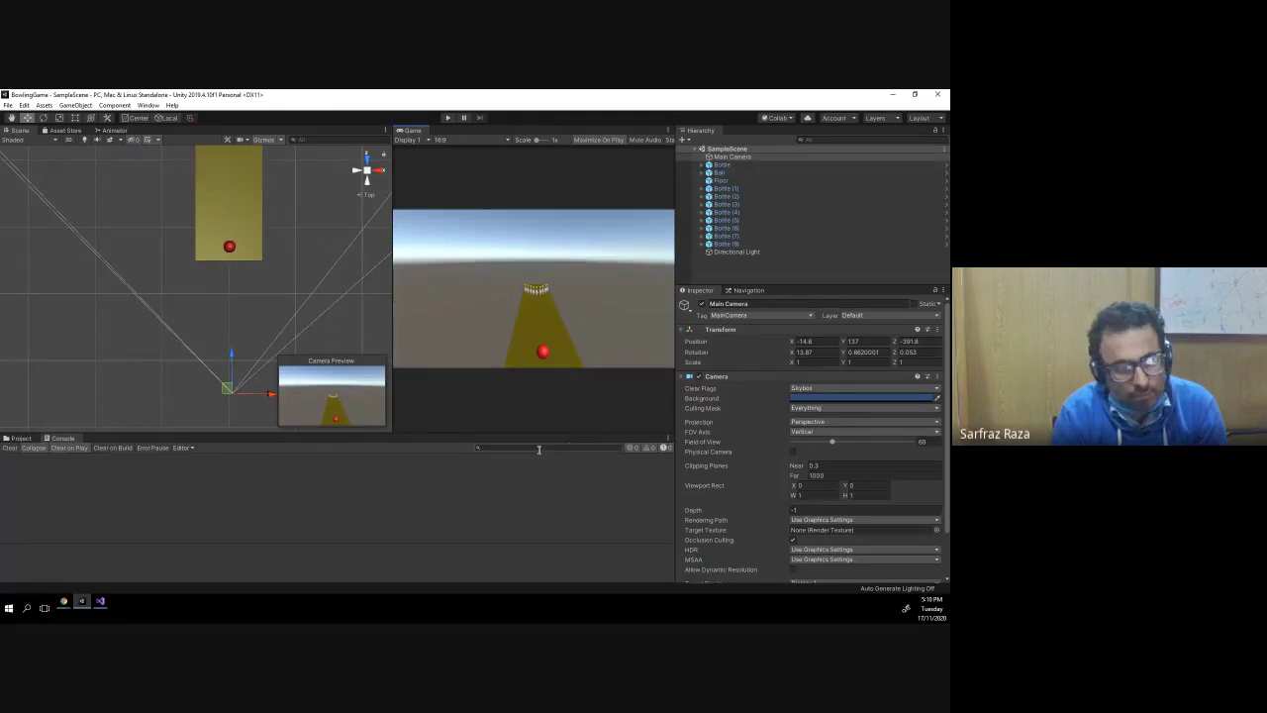
pyautogui.click(18, 437)
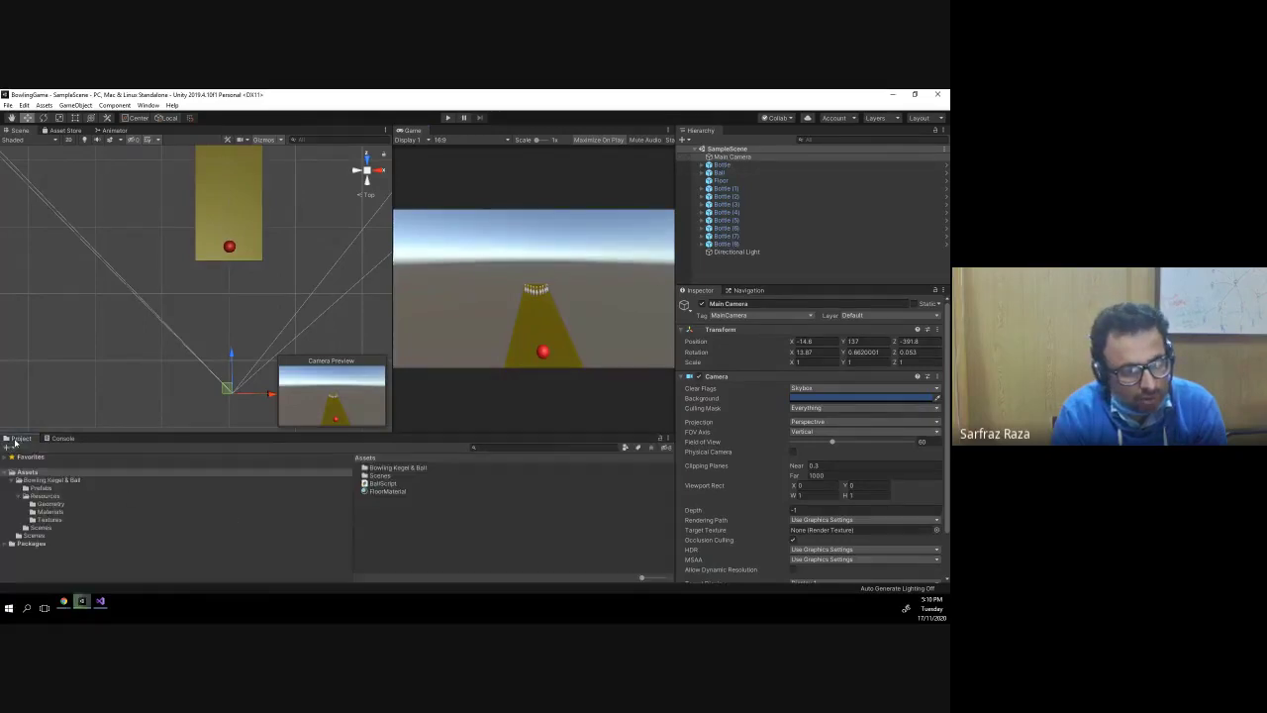
pyautogui.click(100, 486)
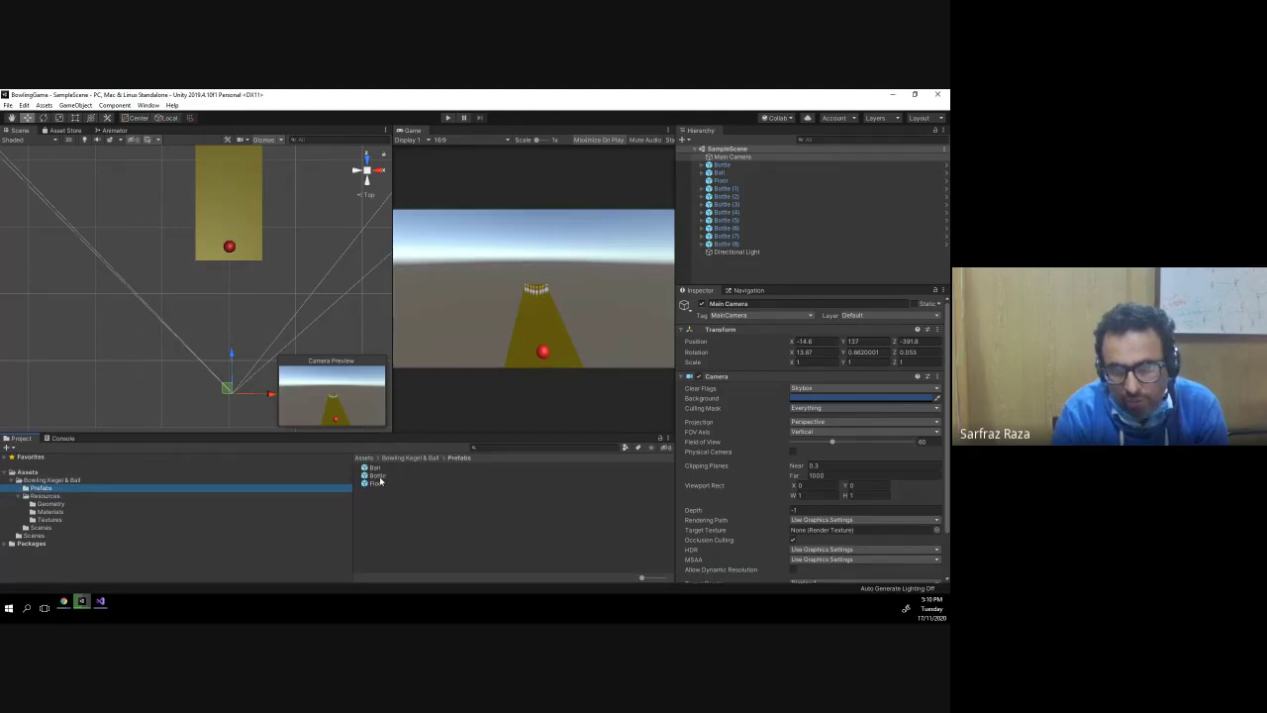
pyautogui.click(375, 485)
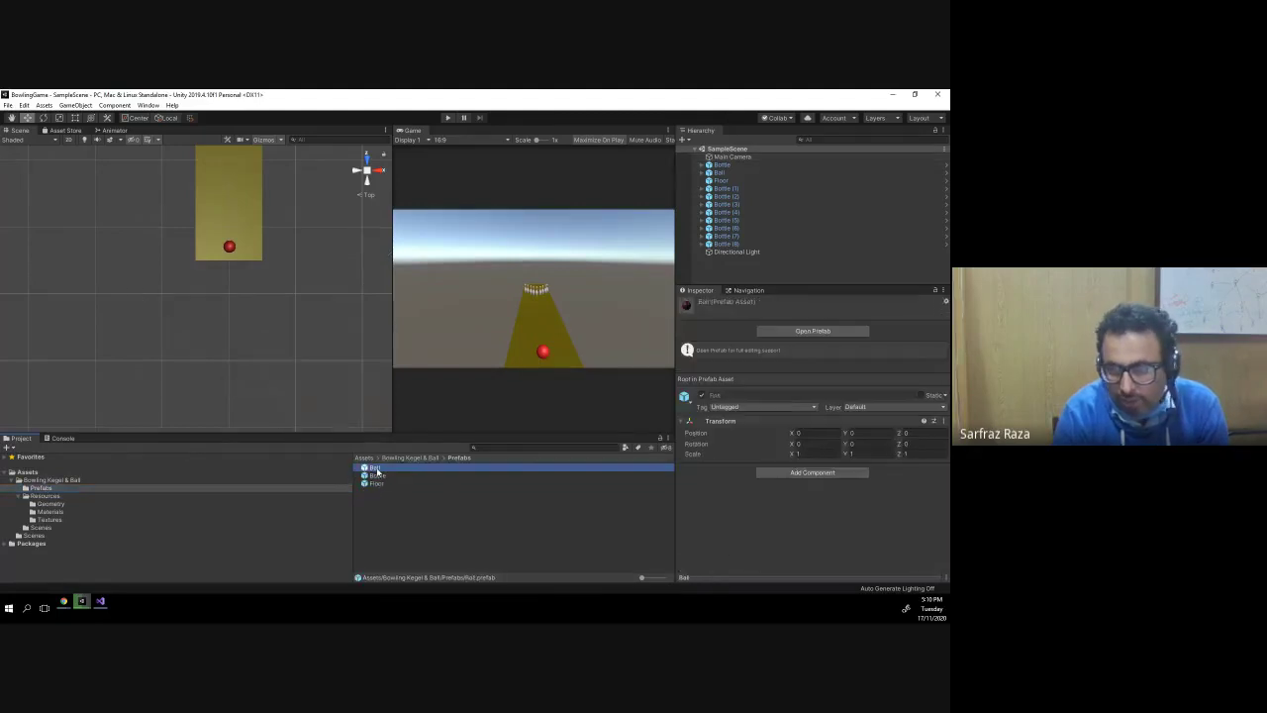
pyautogui.click(377, 475)
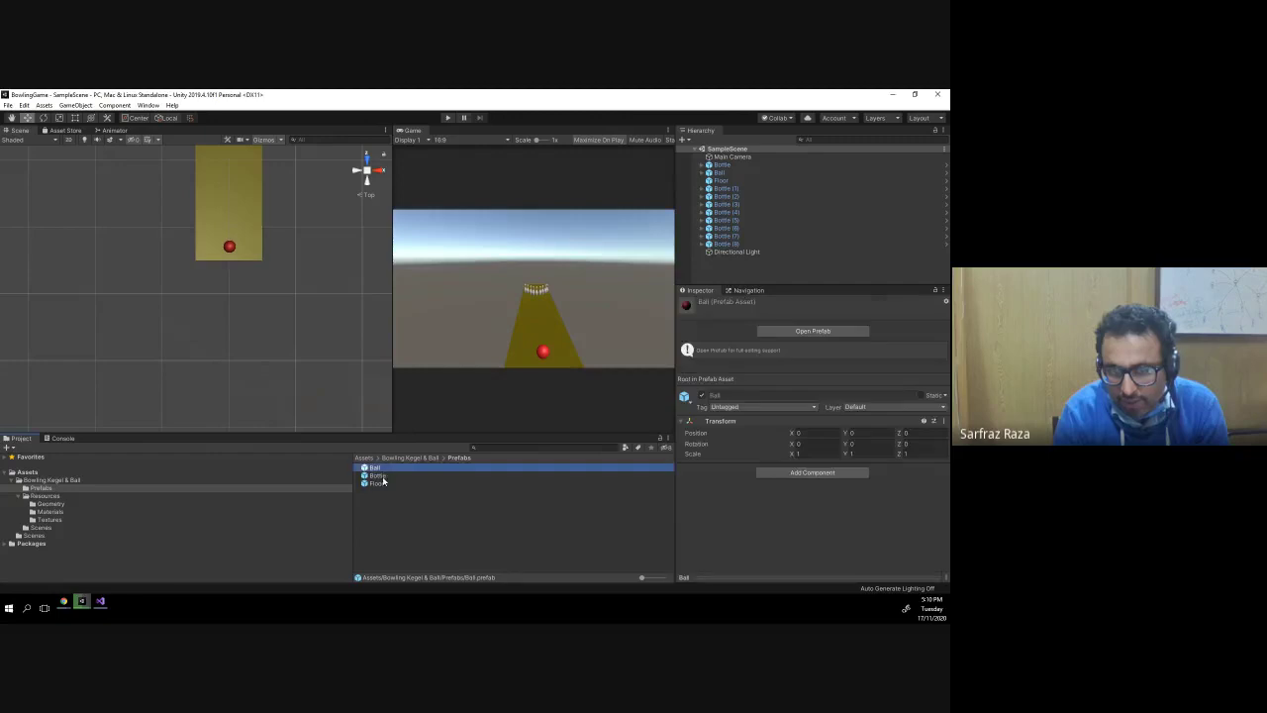
pyautogui.click(376, 483)
pyautogui.moveTo(716, 93); pyautogui.dragTo(300, 131)
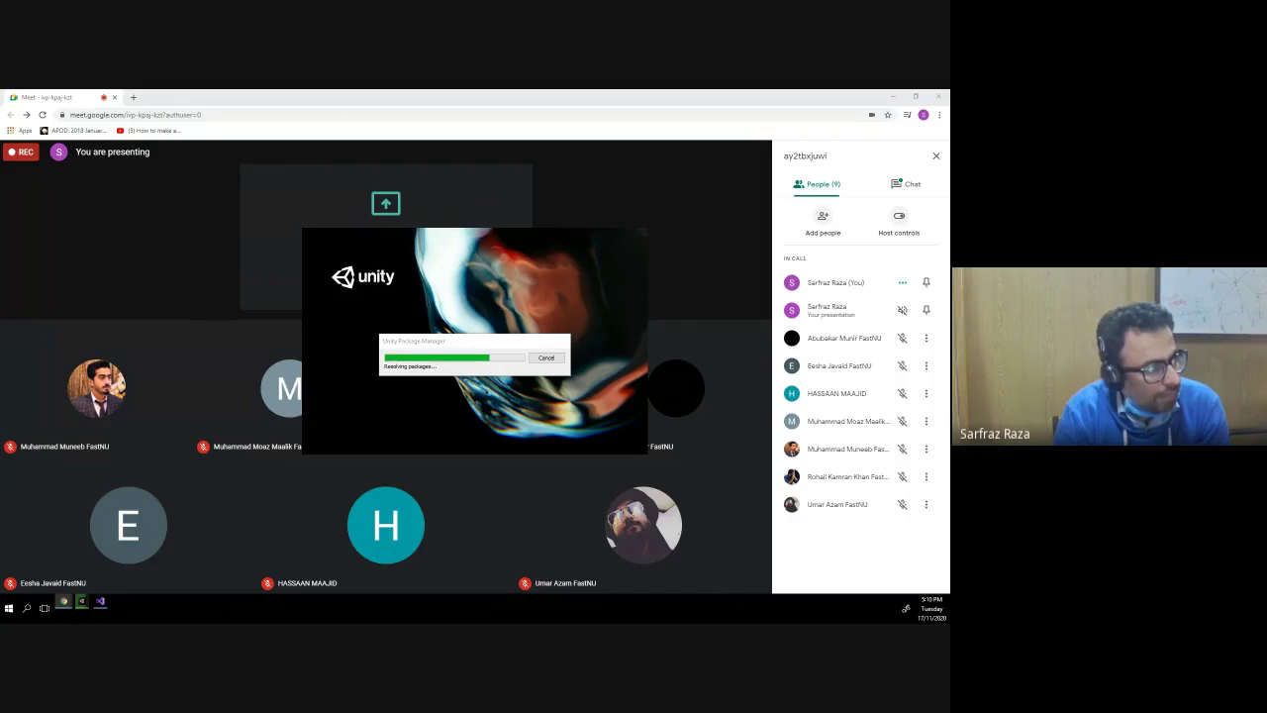
# - Switch to the Asset Store page and select the 'Bowling: Kegel & Ball' title, un-maximizing the browser
pyautogui.hotkey('alt', 'Tab')
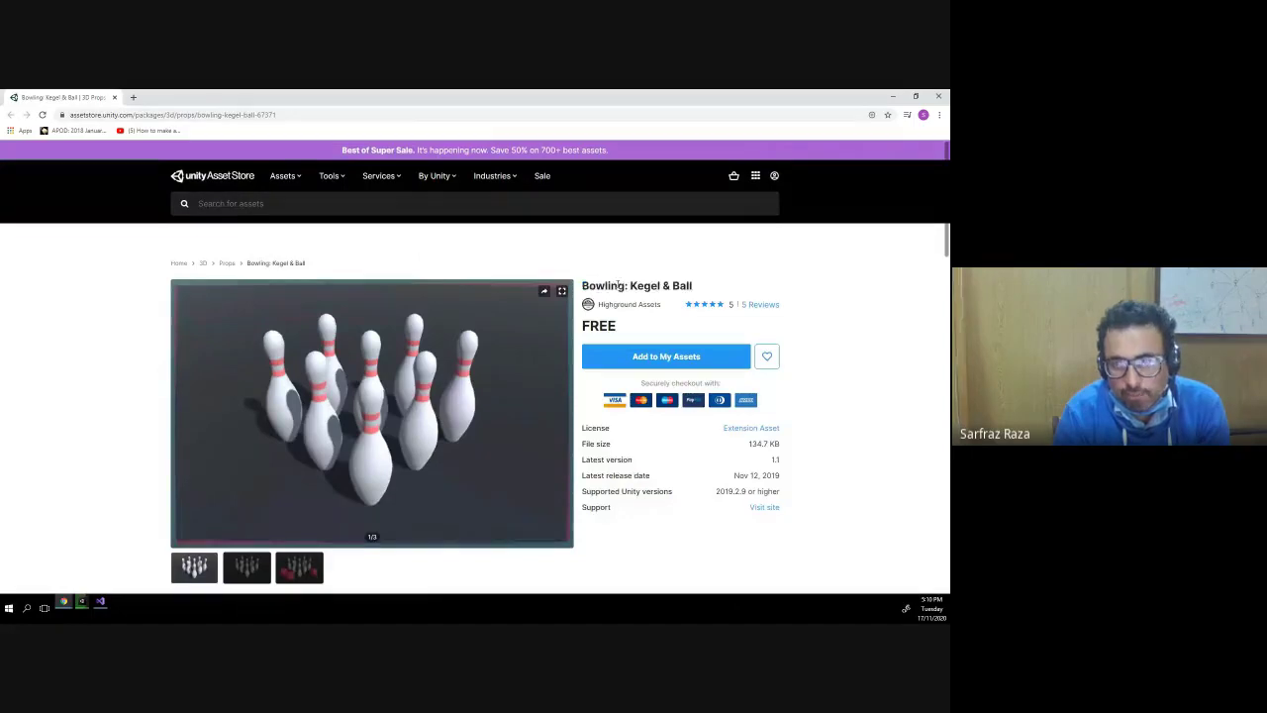
pyautogui.moveTo(582, 286); pyautogui.dragTo(693, 287)
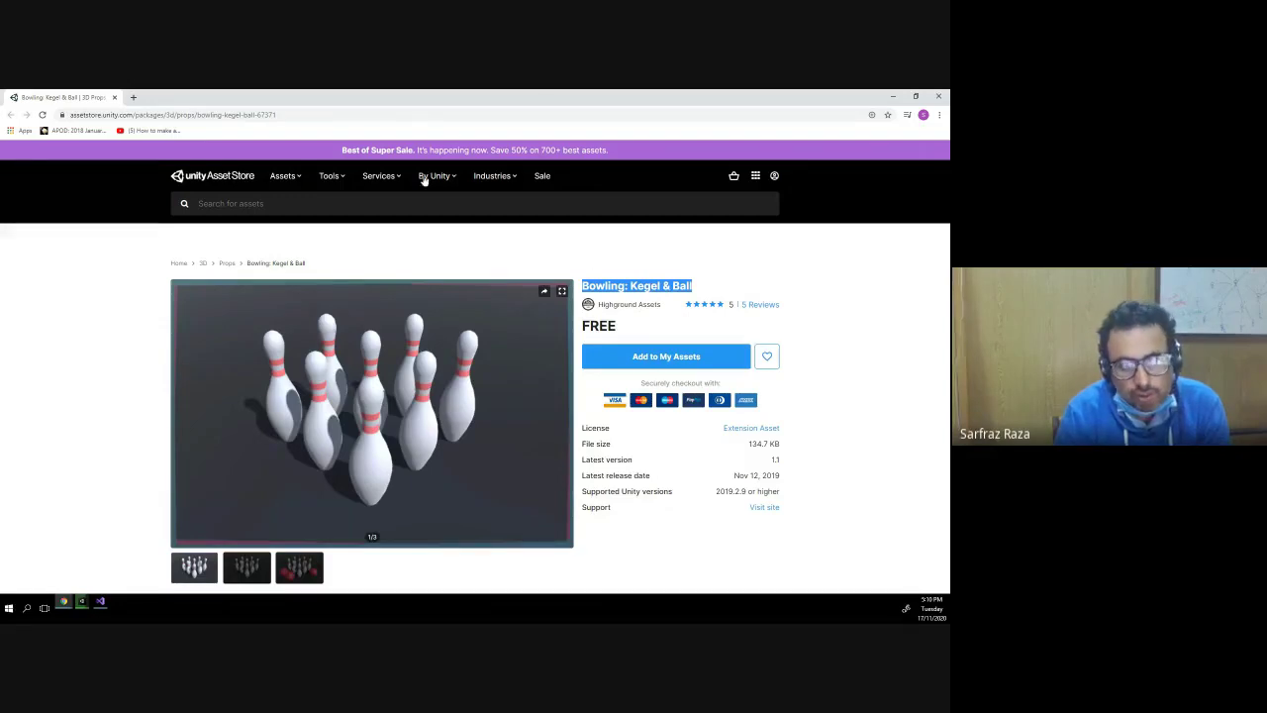
pyautogui.doubleClick(357, 93)
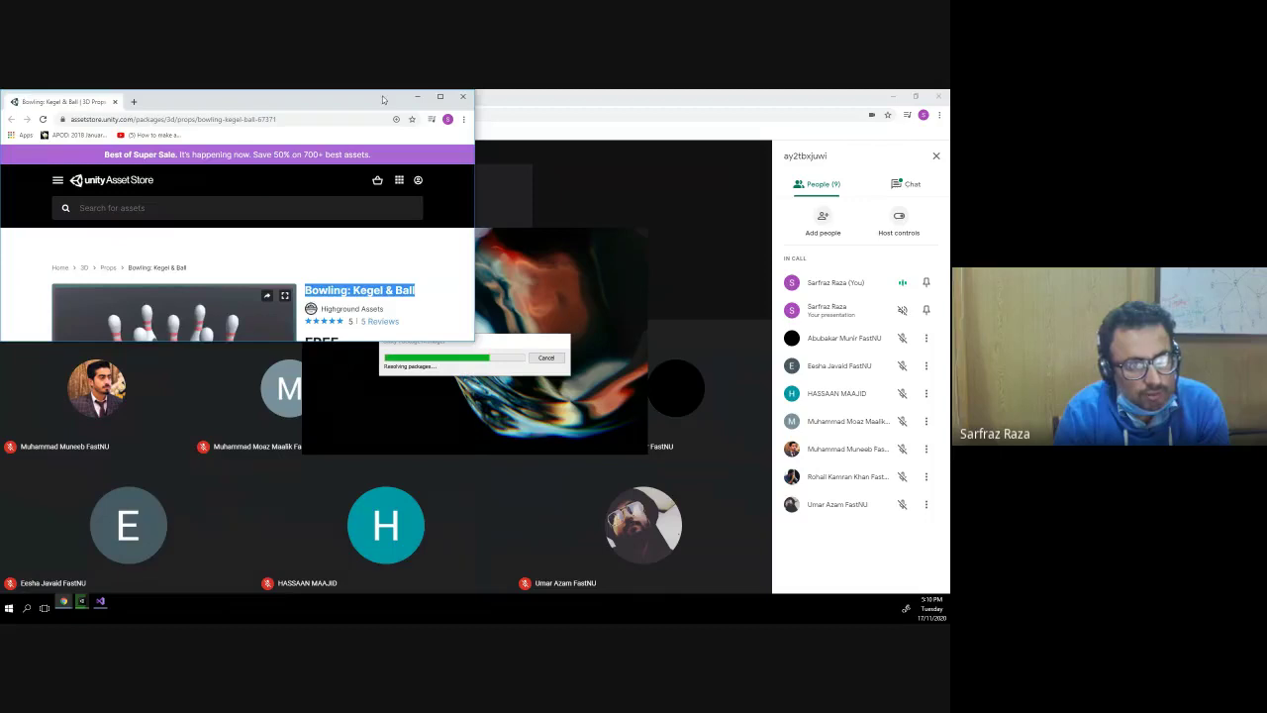
# - Minimize the Asset Store browser and let the new Bowling project finish loading
pyautogui.click(417, 96)
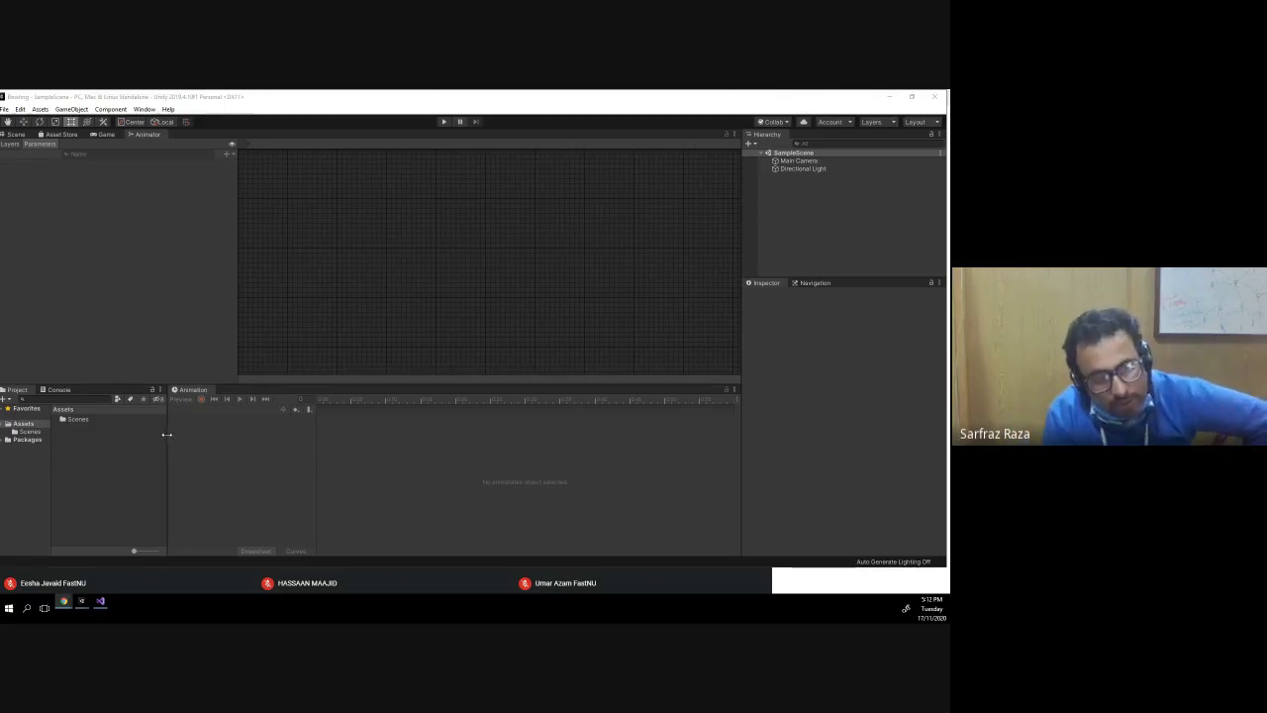
# - Focus the new Bowling editor and widen the Project panel against the Animation panel
pyautogui.click(260, 449)
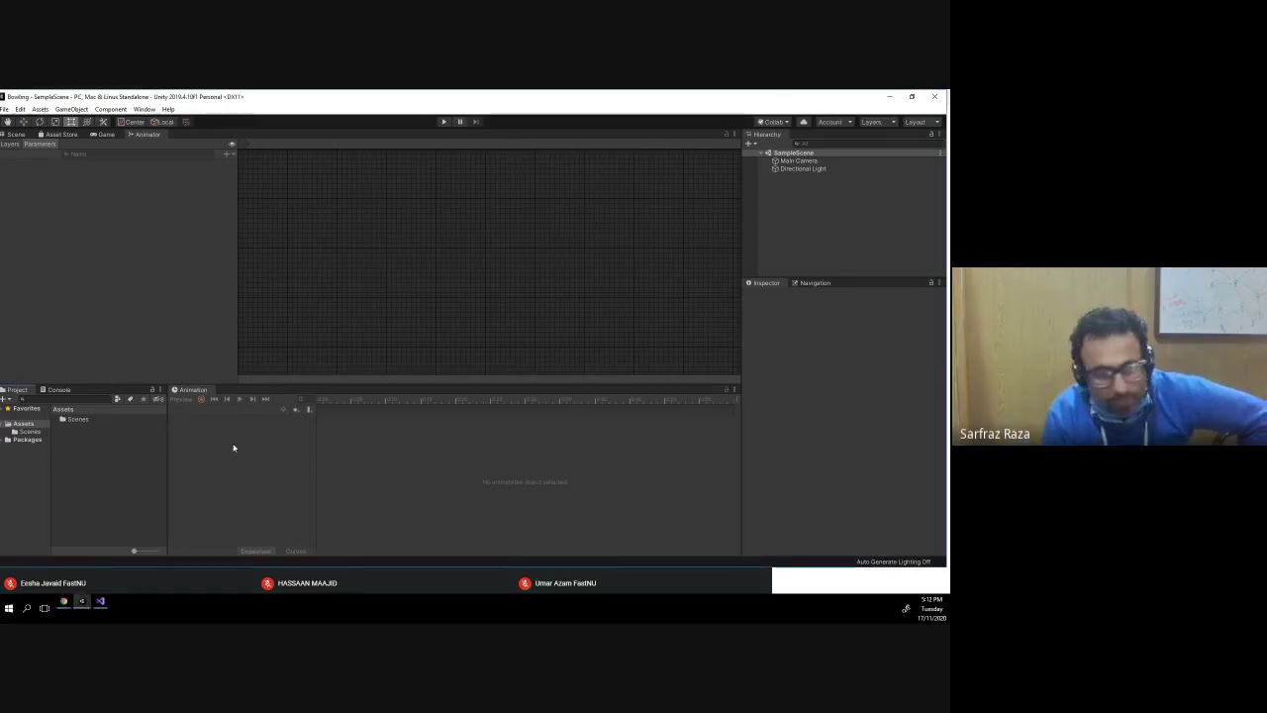
pyautogui.moveTo(166, 455); pyautogui.dragTo(502, 492)
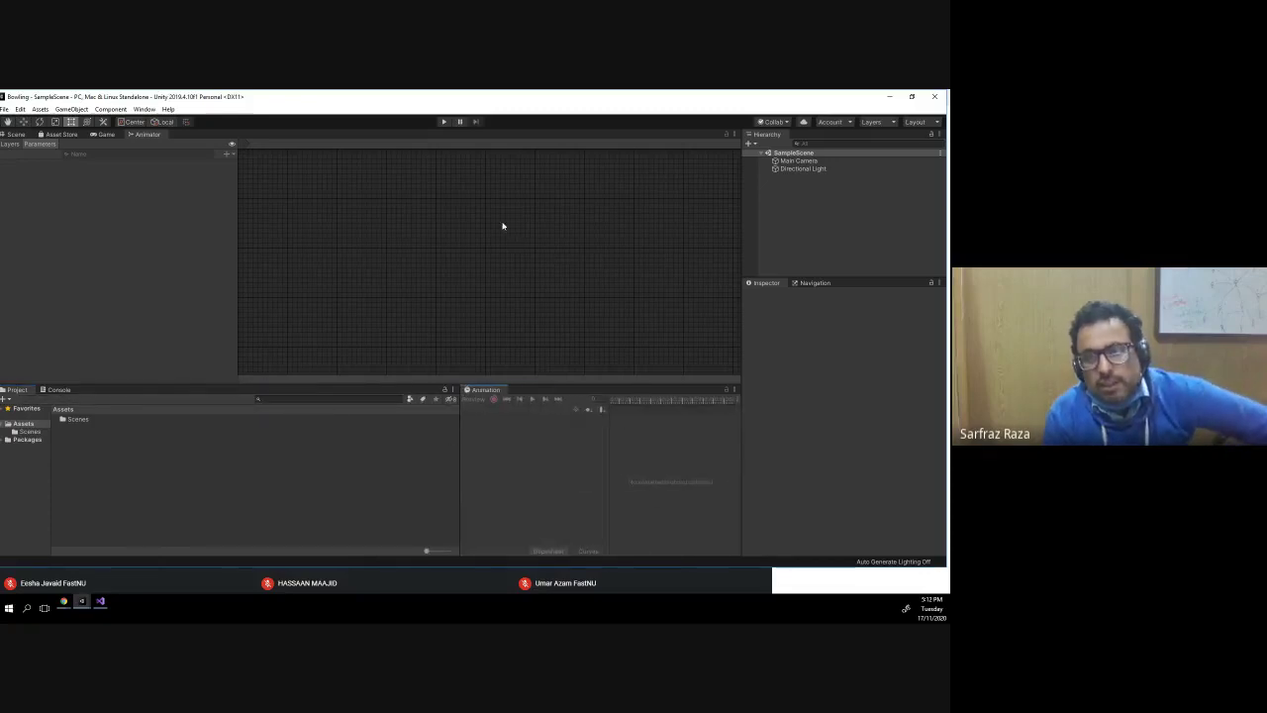
pyautogui.scroll(3, 462, 227)
pyautogui.scroll(2, 458, 229)
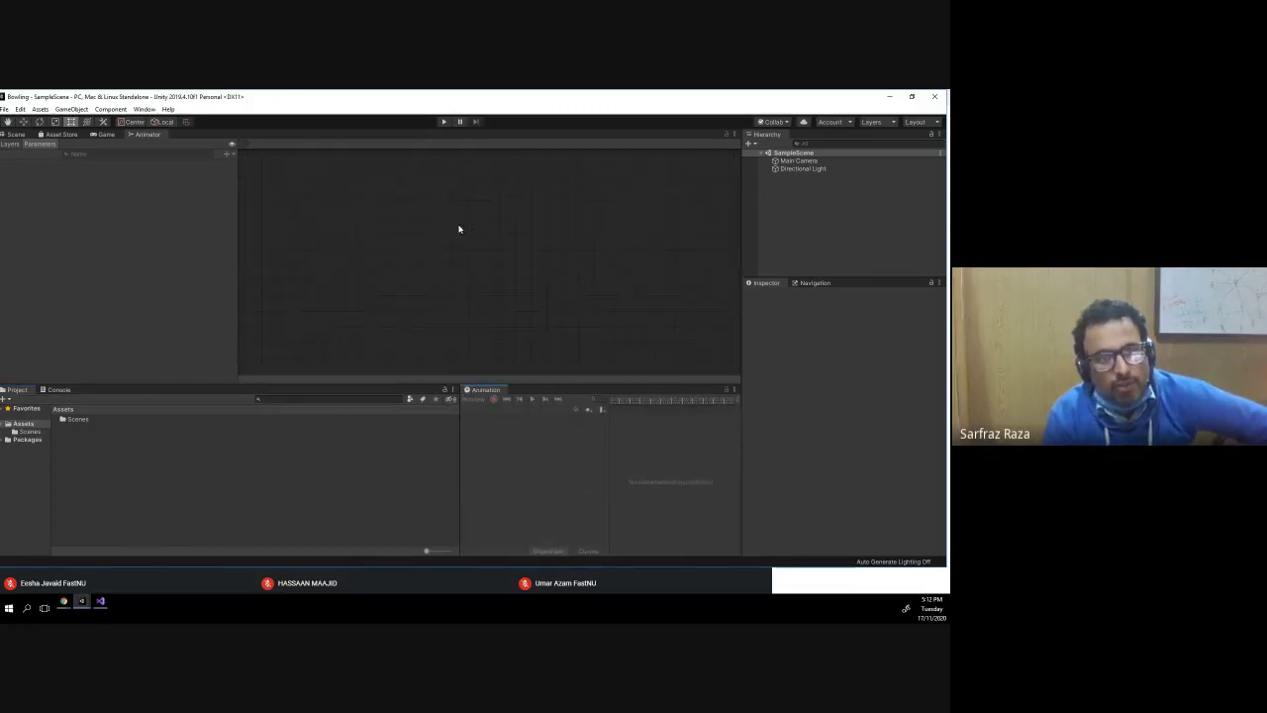
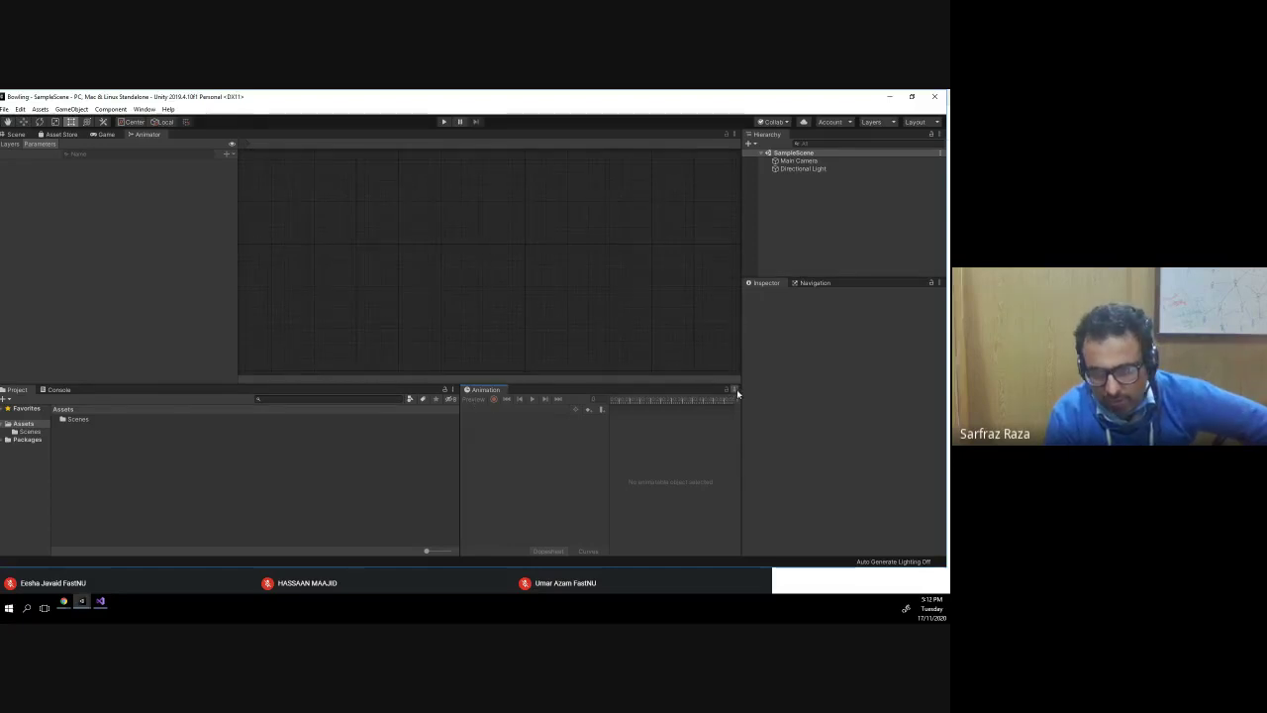
# - Close the Animation tab from its options menu so the Project panel fills the bottom area
pyautogui.click(734, 390)
pyautogui.click(762, 426)
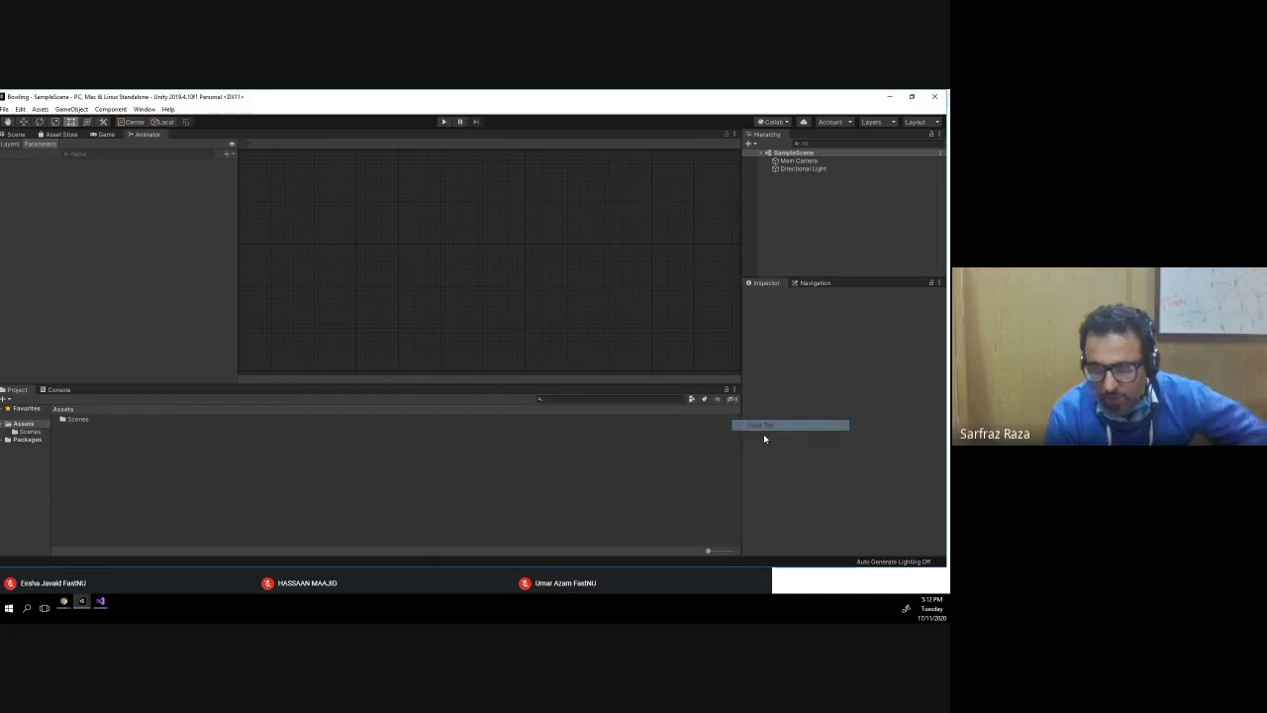
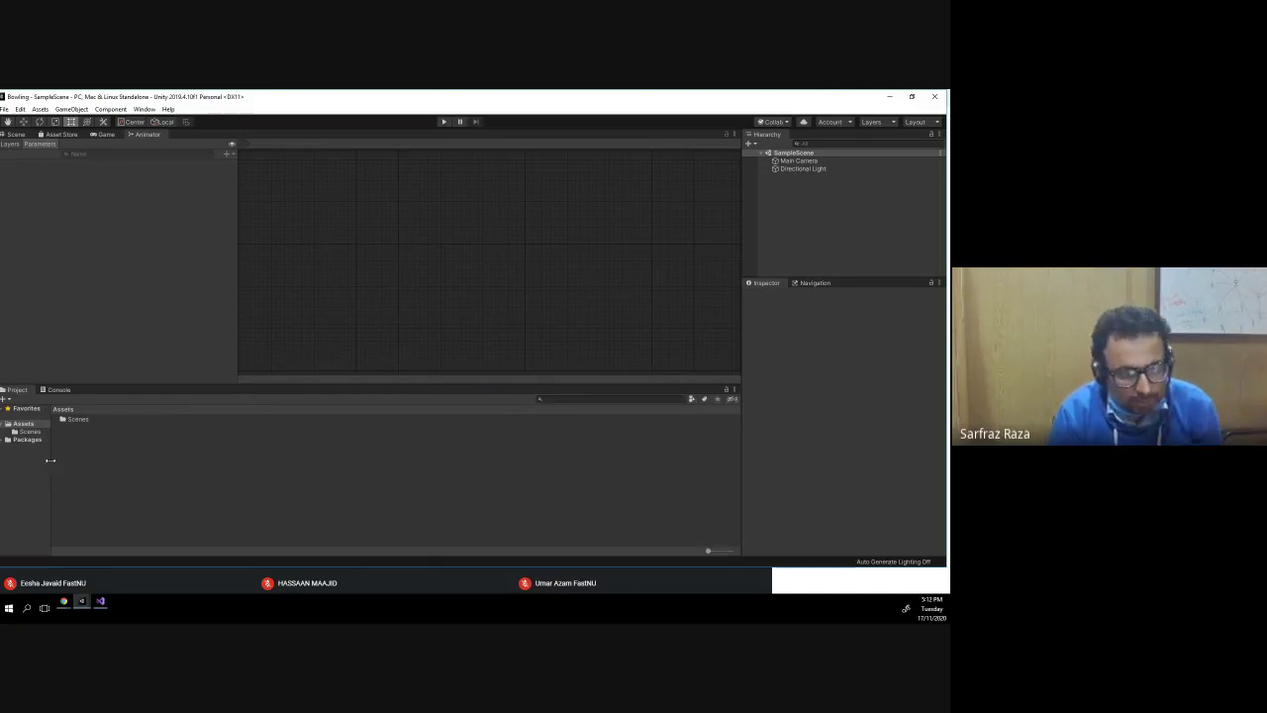
# - Copy the 'Bowling: Kegel & Ball' title from the Asset Store page and minimize Chrome
pyautogui.moveTo(51, 460); pyautogui.dragTo(196, 475)
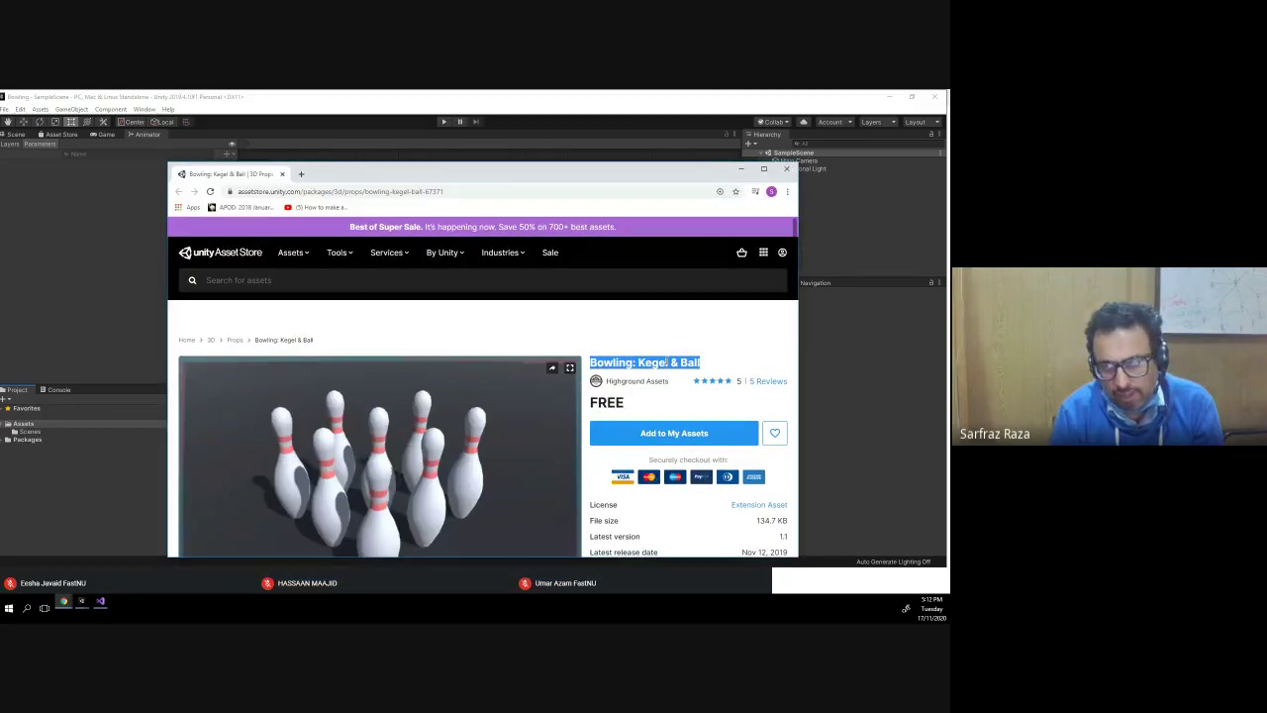
pyautogui.click(680, 363)
pyautogui.moveTo(701, 363); pyautogui.dragTo(590, 363)
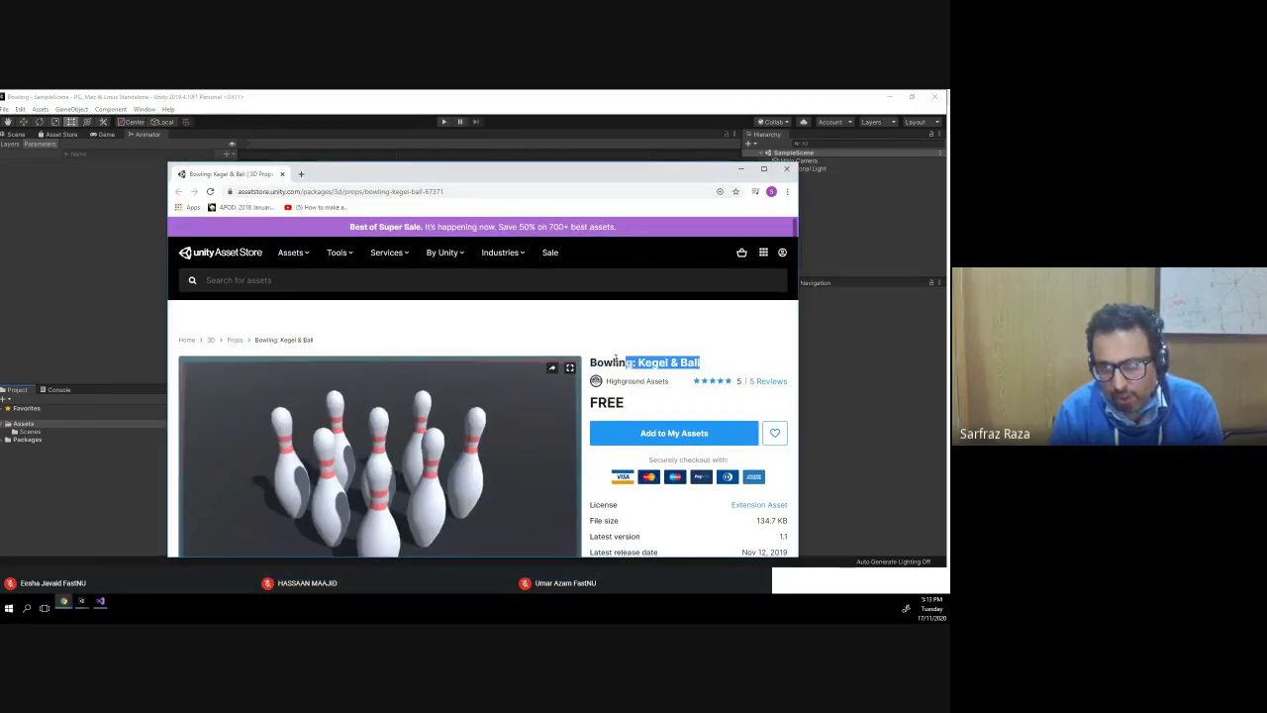
pyautogui.click(740, 168)
# - Search the in-editor Asset Store for 'Bowling: Kegel & Ball' and open its free product page
pyautogui.click(74, 136)
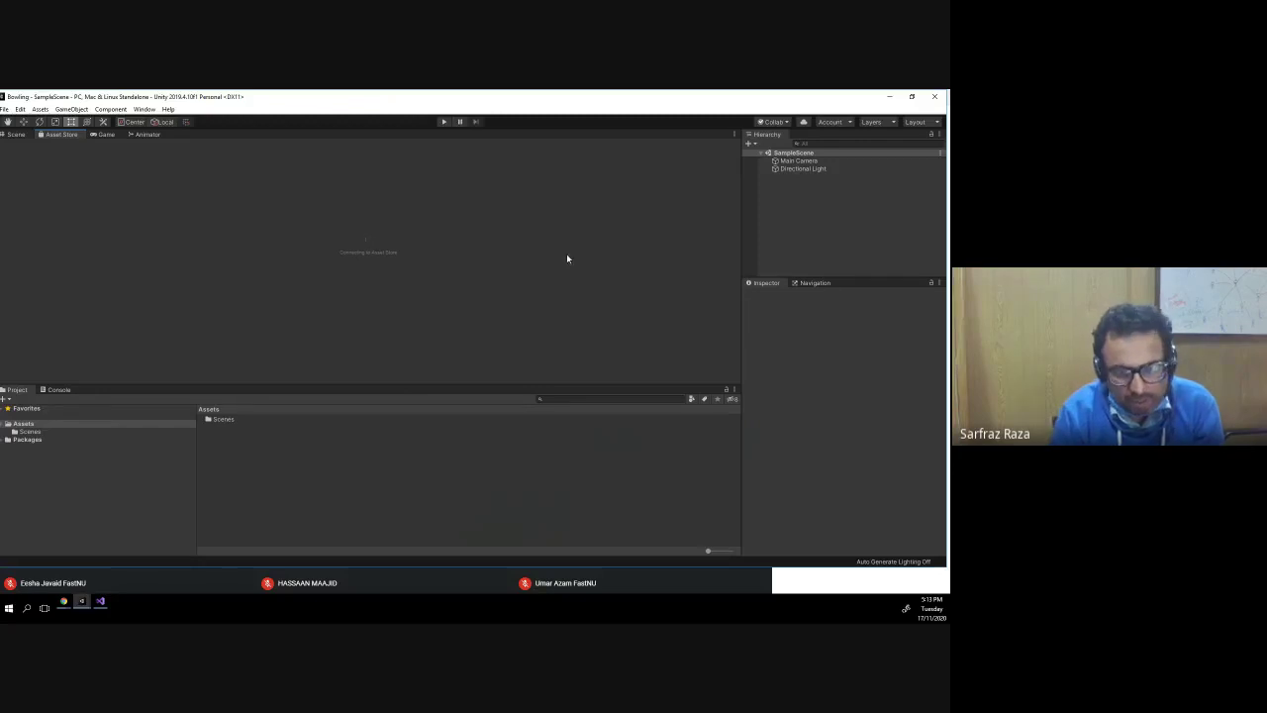
pyautogui.click(910, 97)
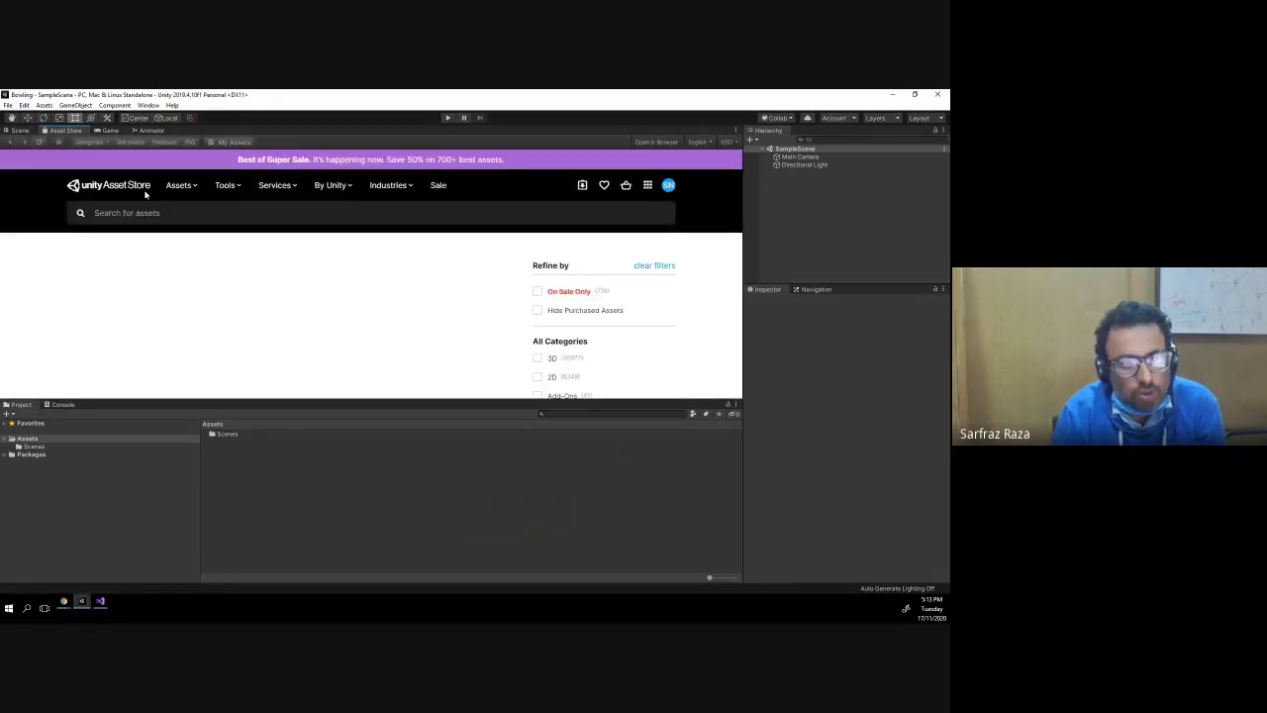
pyautogui.click(154, 216)
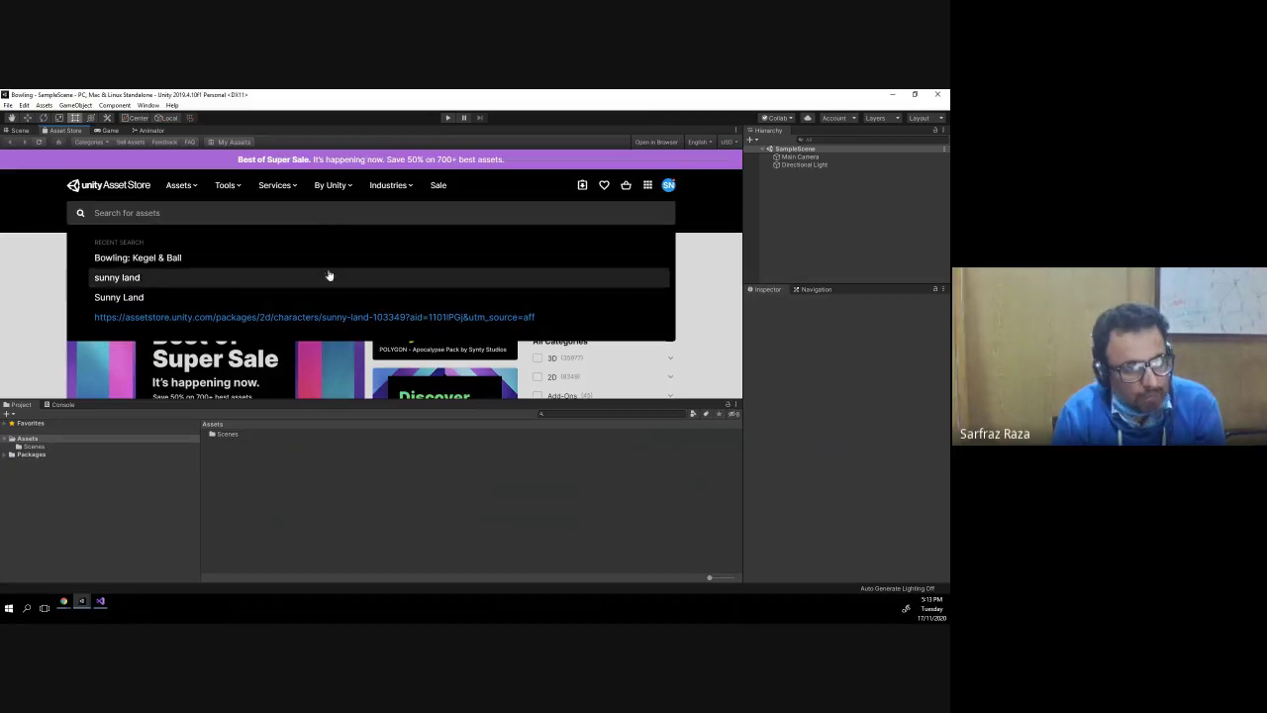
pyautogui.click(185, 258)
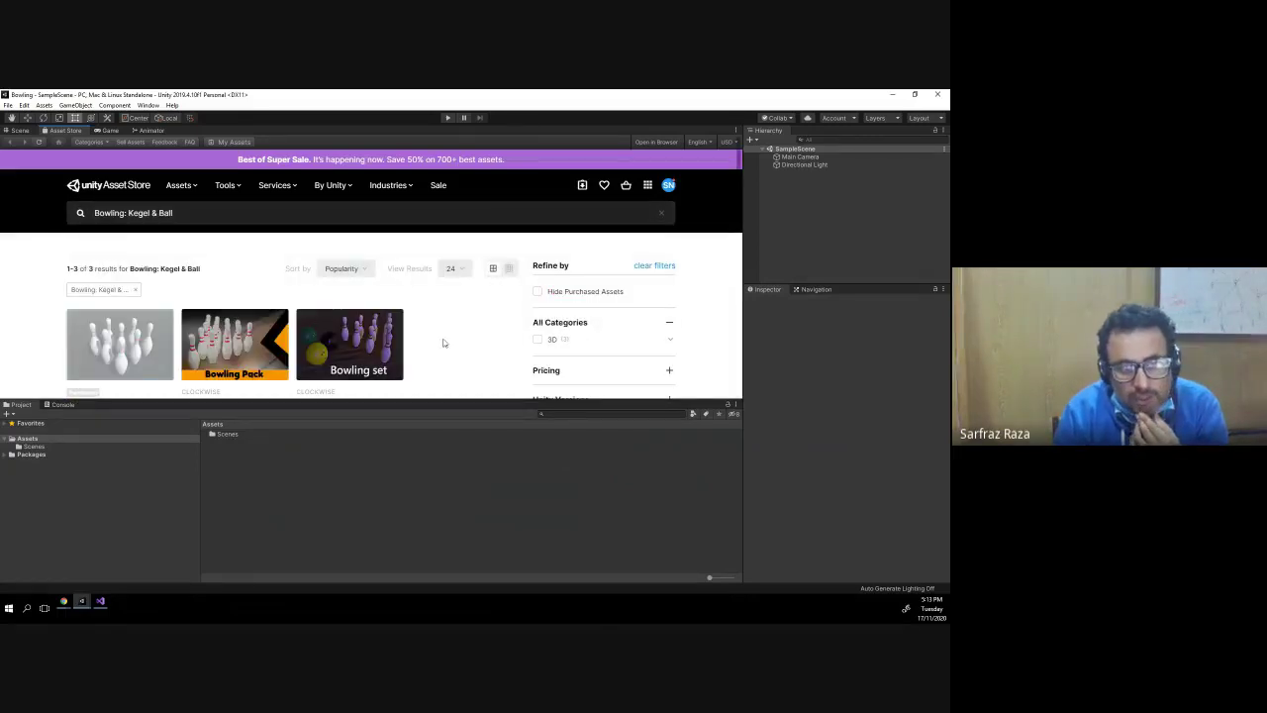
pyautogui.scroll(-1, 444, 345)
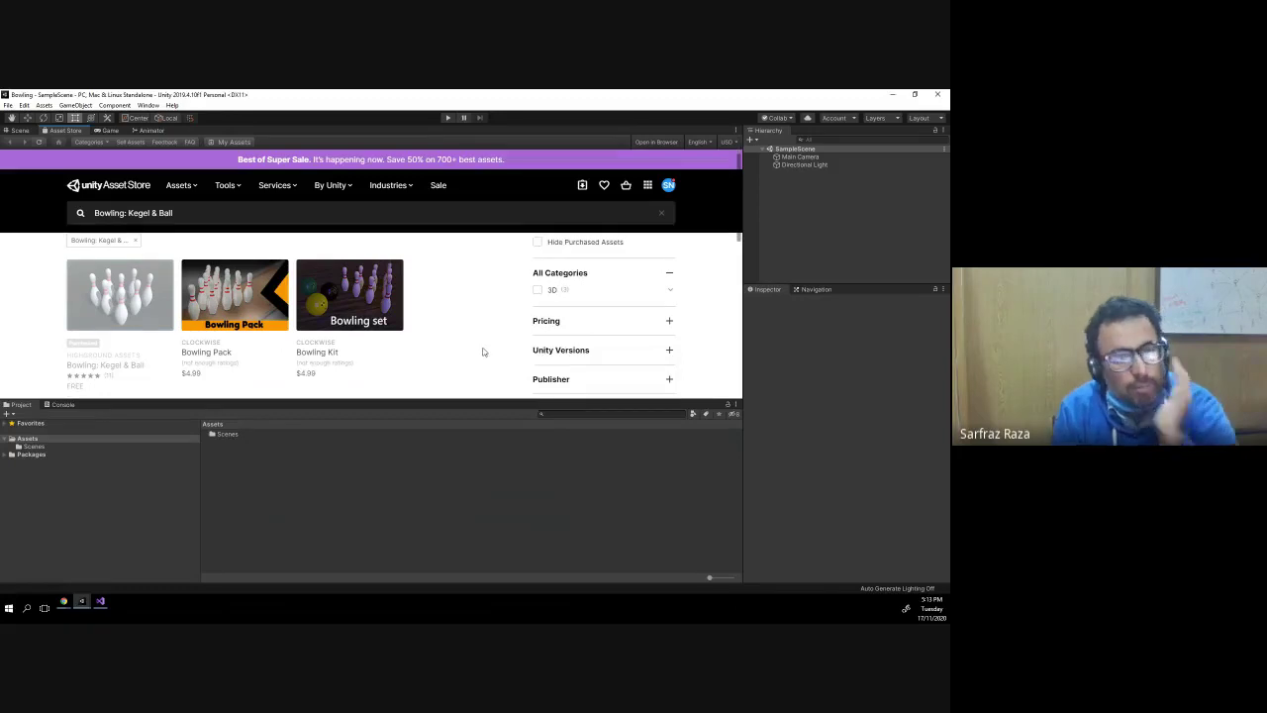
pyautogui.scroll(1, 483, 352)
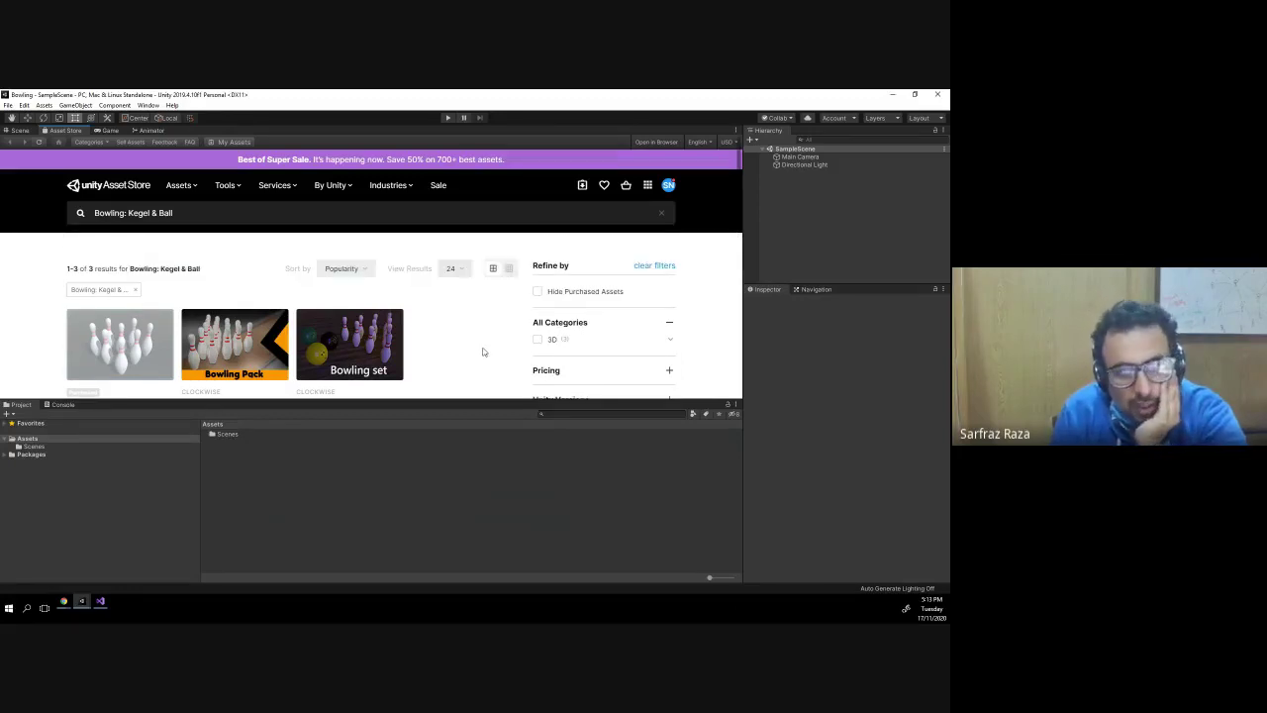
pyautogui.scroll(-1, 448, 364)
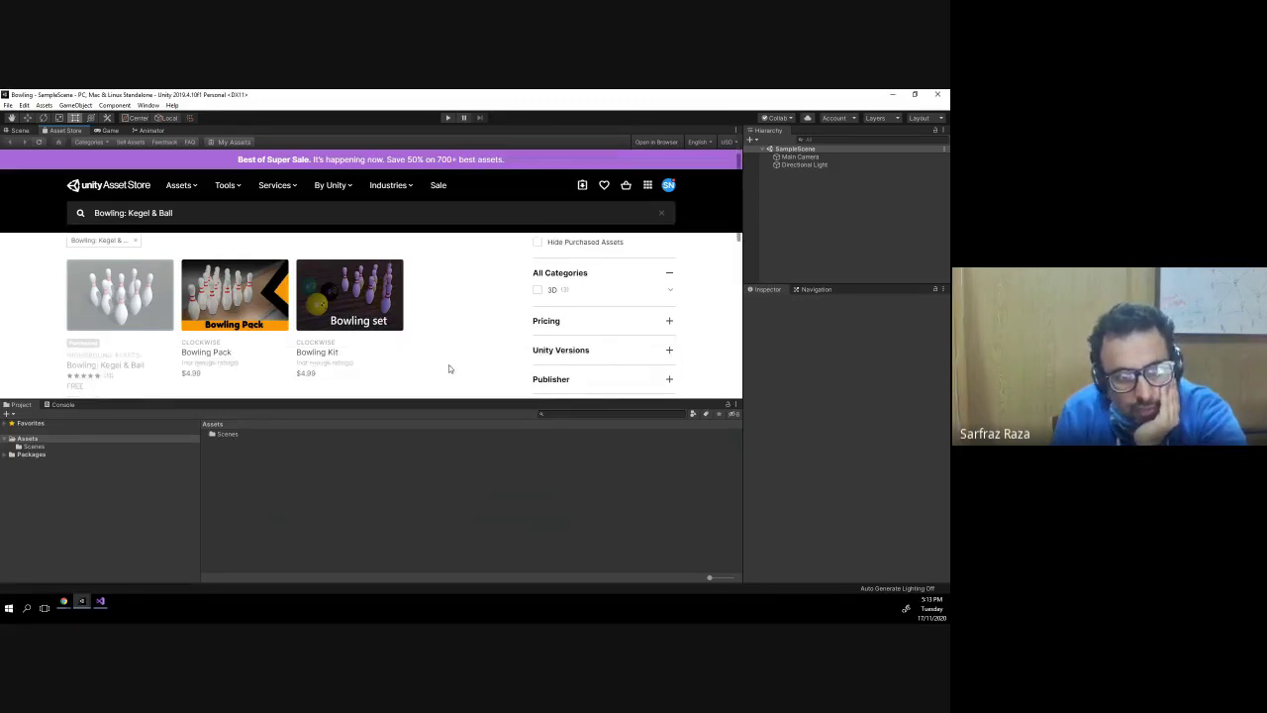
pyautogui.scroll(-1, 449, 364)
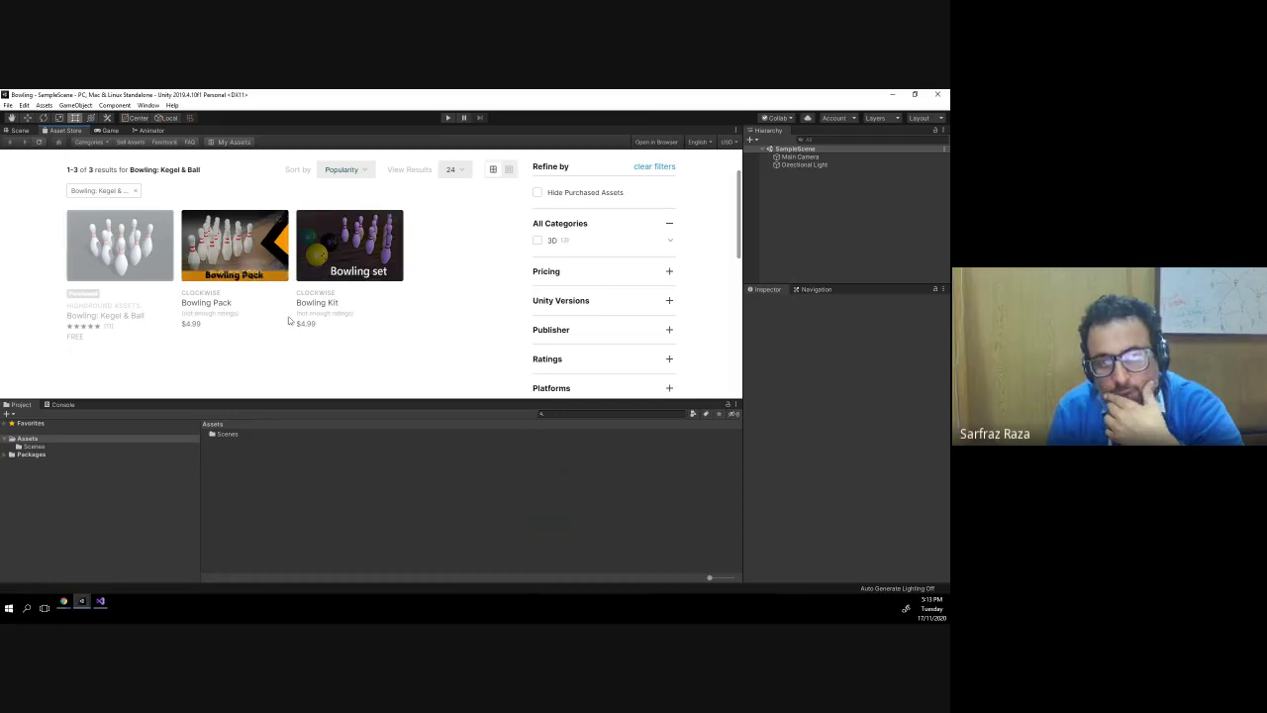
pyautogui.click(104, 254)
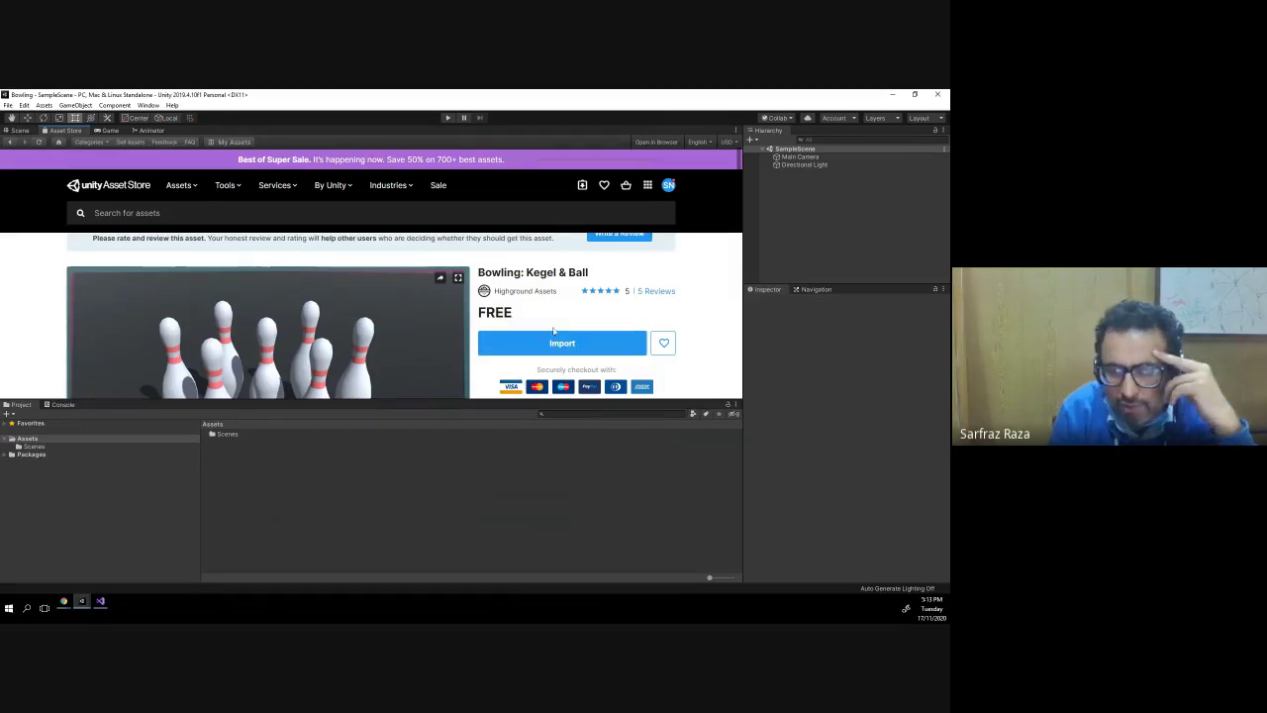
# - Download the Bowling Kegel & Ball asset and import it with all package files checked
pyautogui.click(562, 343)
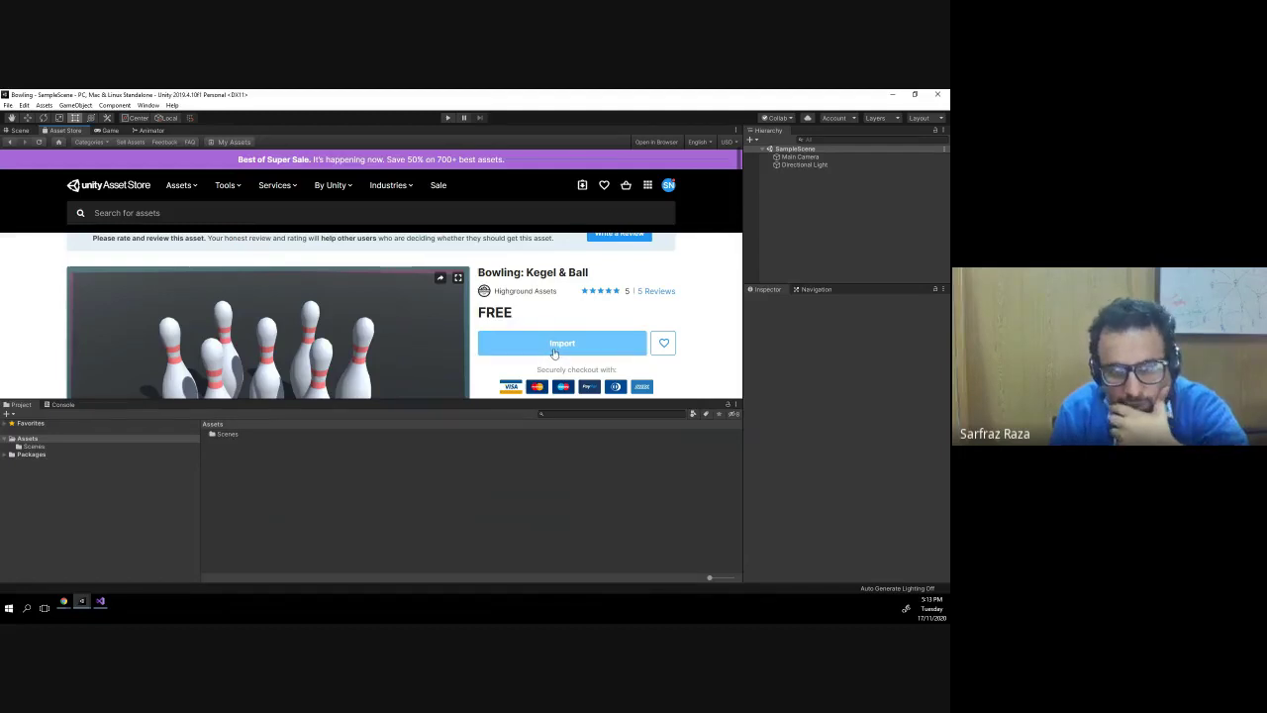
pyautogui.click(555, 347)
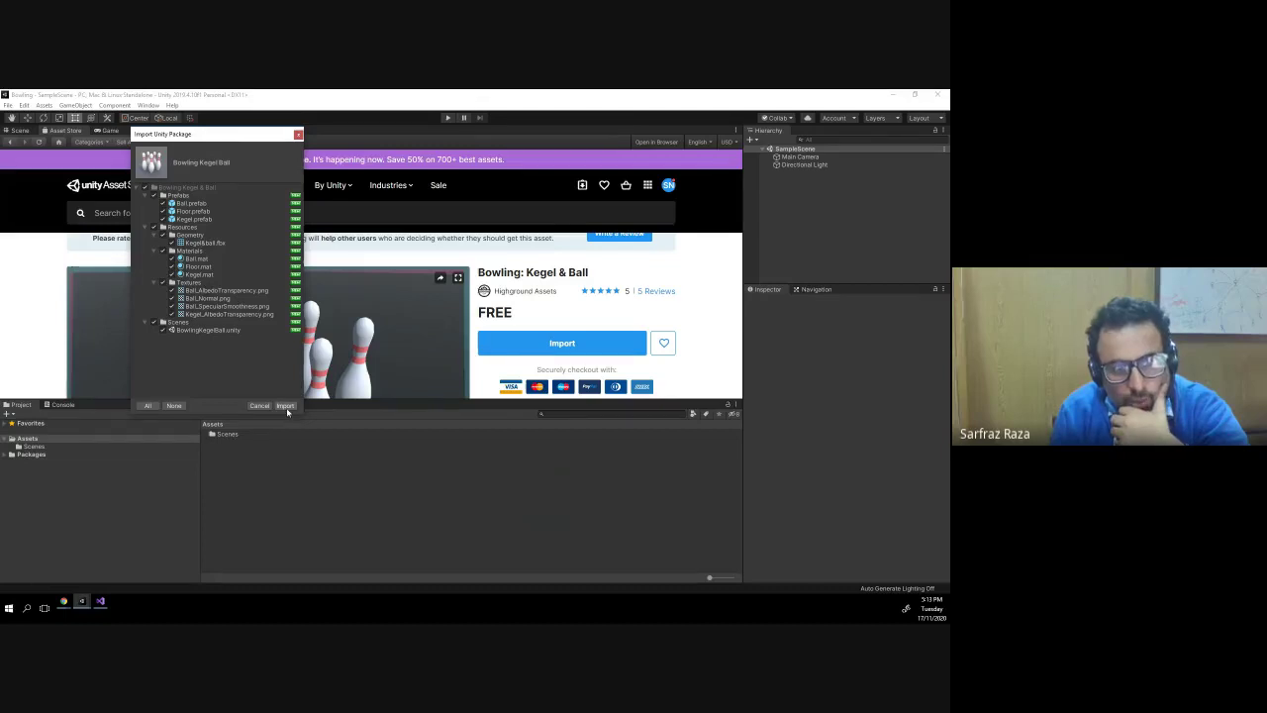
pyautogui.click(286, 406)
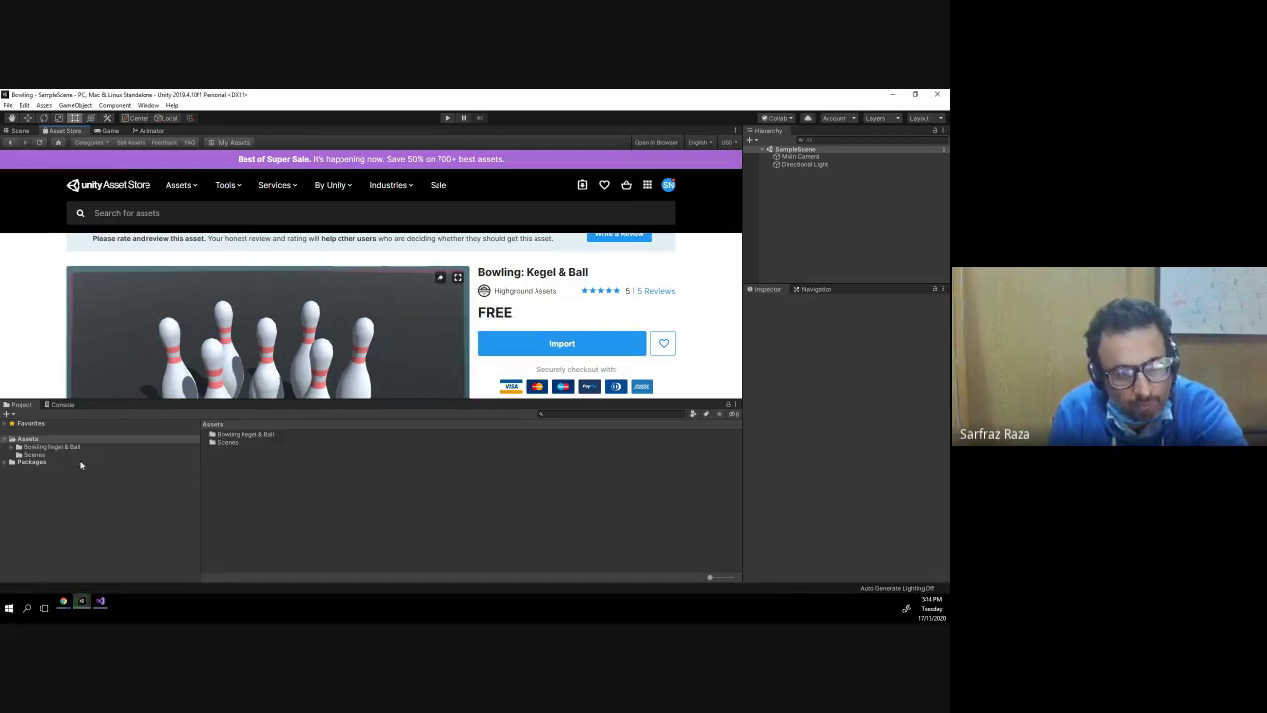
# - Expand the Bowling Kegel & Ball folder, open Prefabs, and inspect the Floor and Kegel prefabs
pyautogui.click(33, 457)
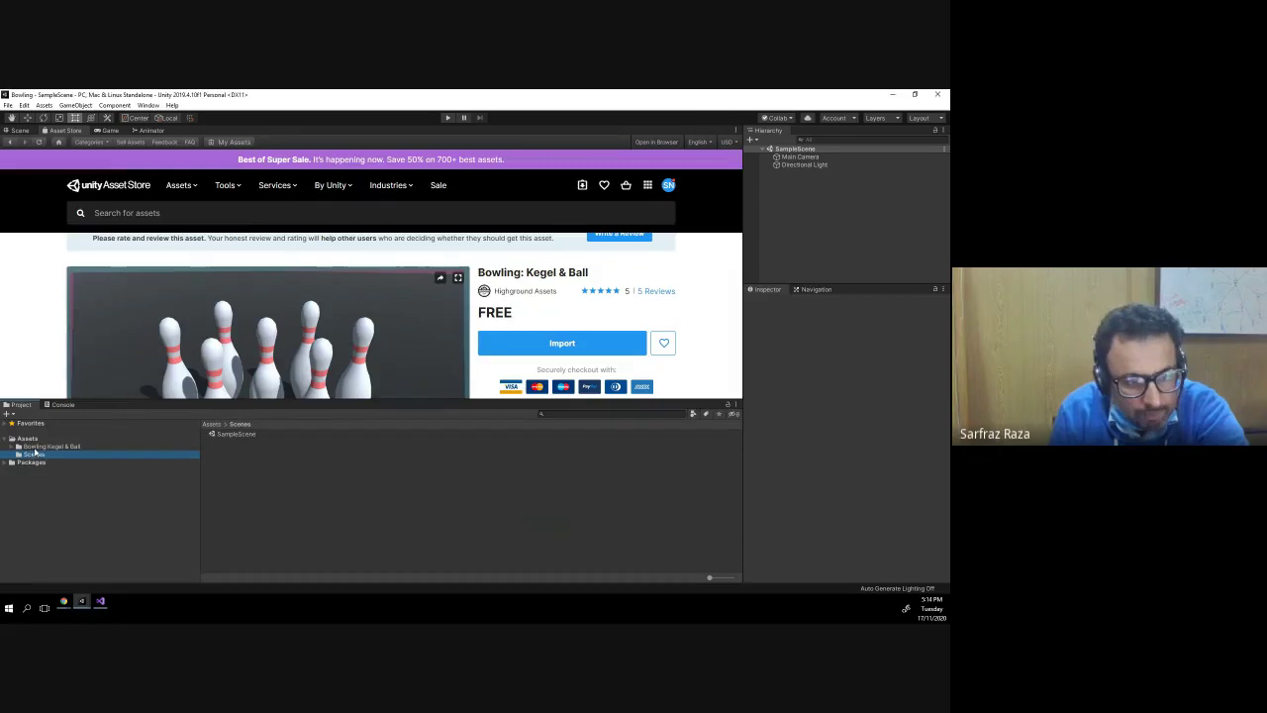
pyautogui.click(35, 448)
pyautogui.click(12, 447)
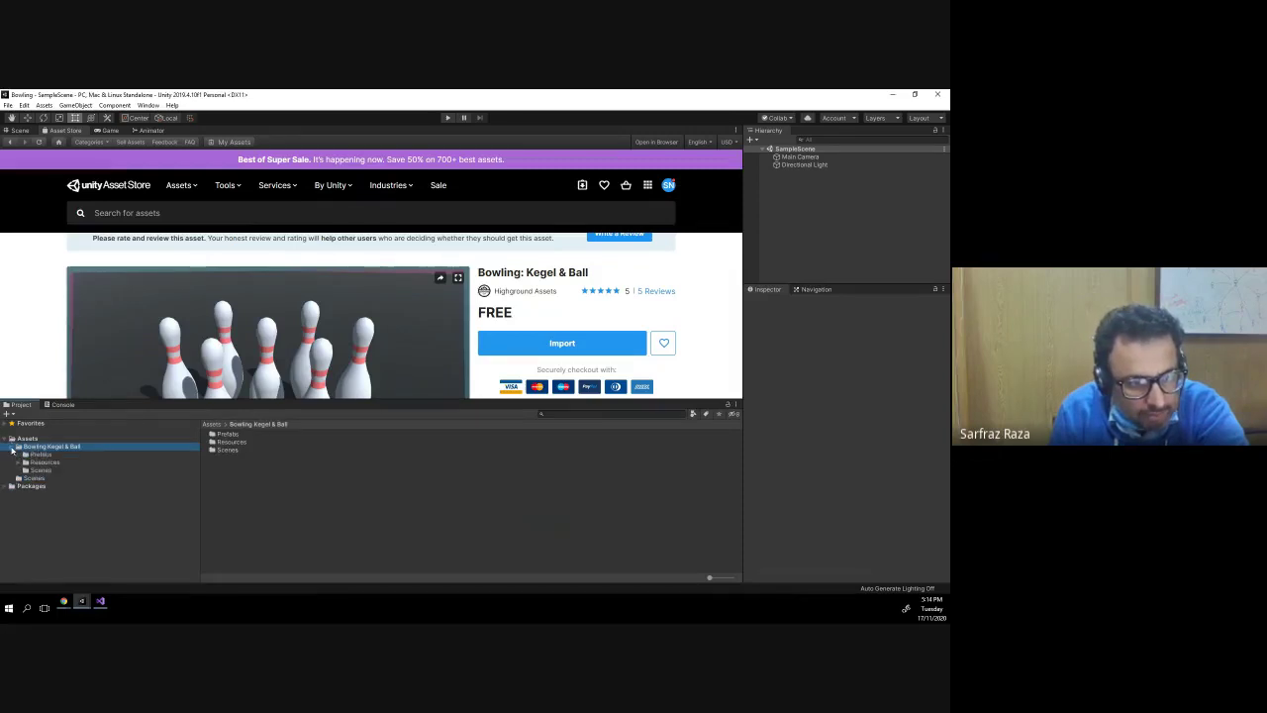
pyautogui.click(42, 455)
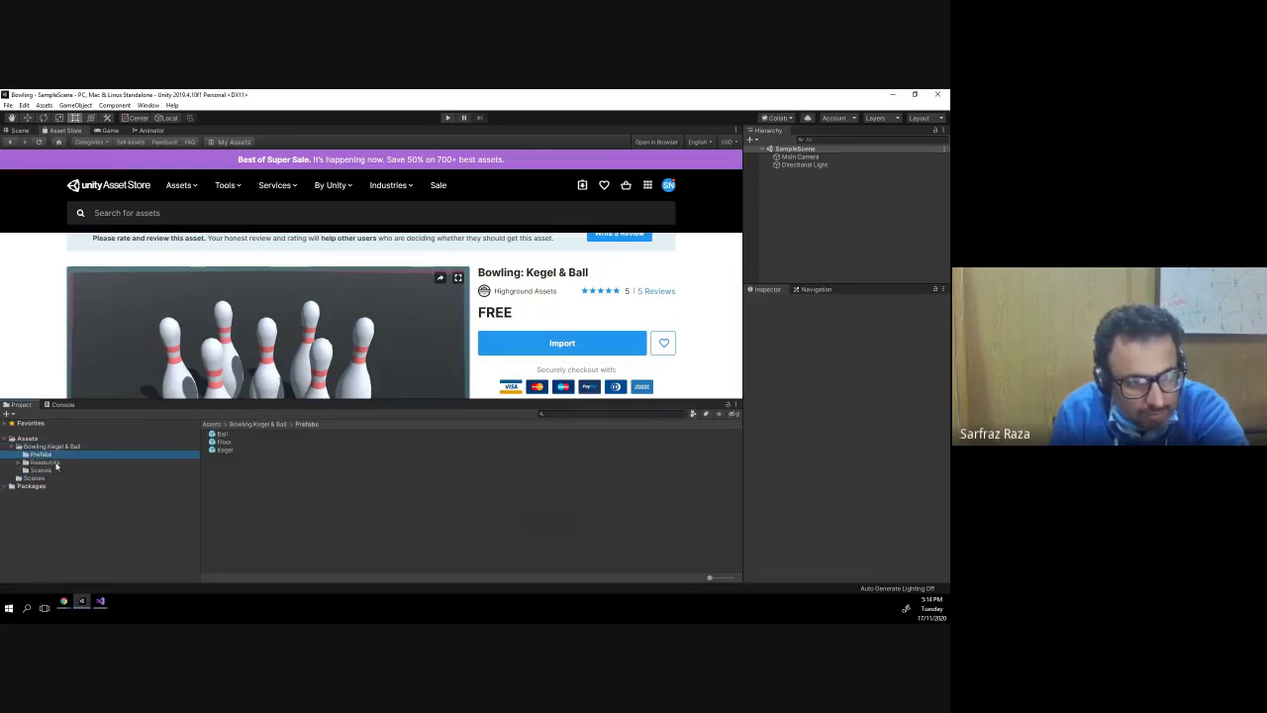
pyautogui.click(223, 434)
pyautogui.click(230, 442)
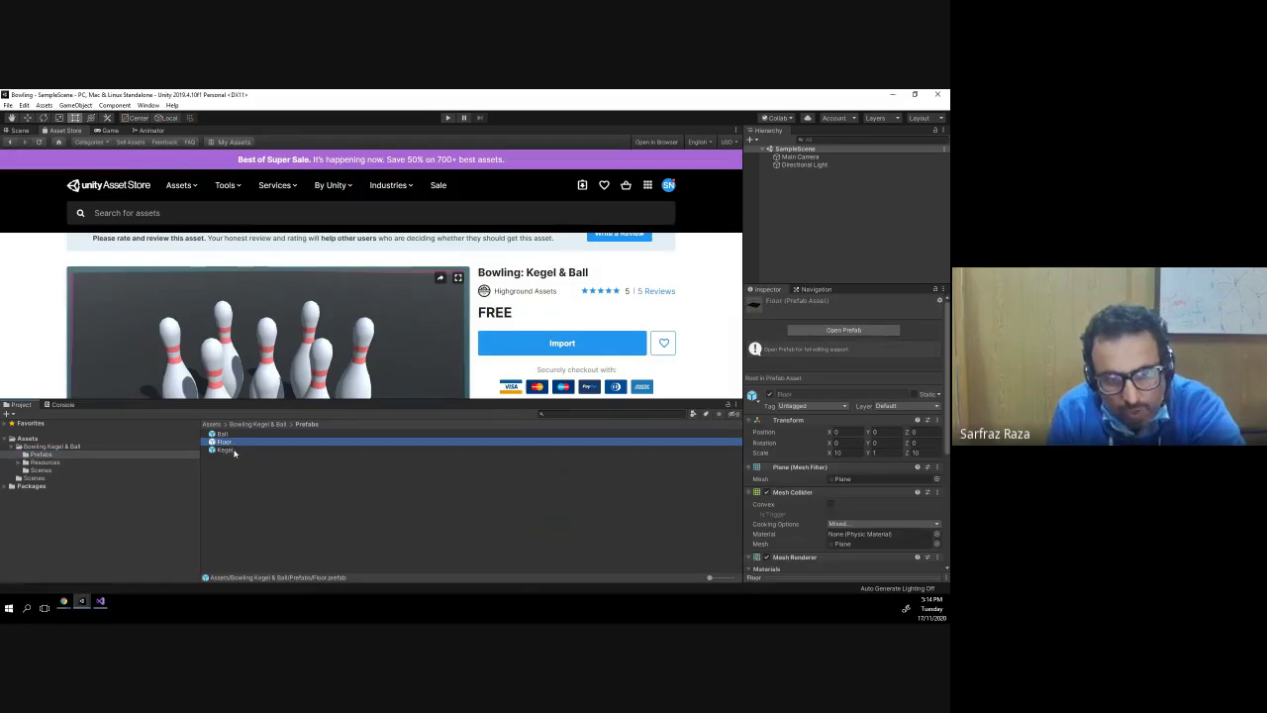
pyautogui.click(234, 452)
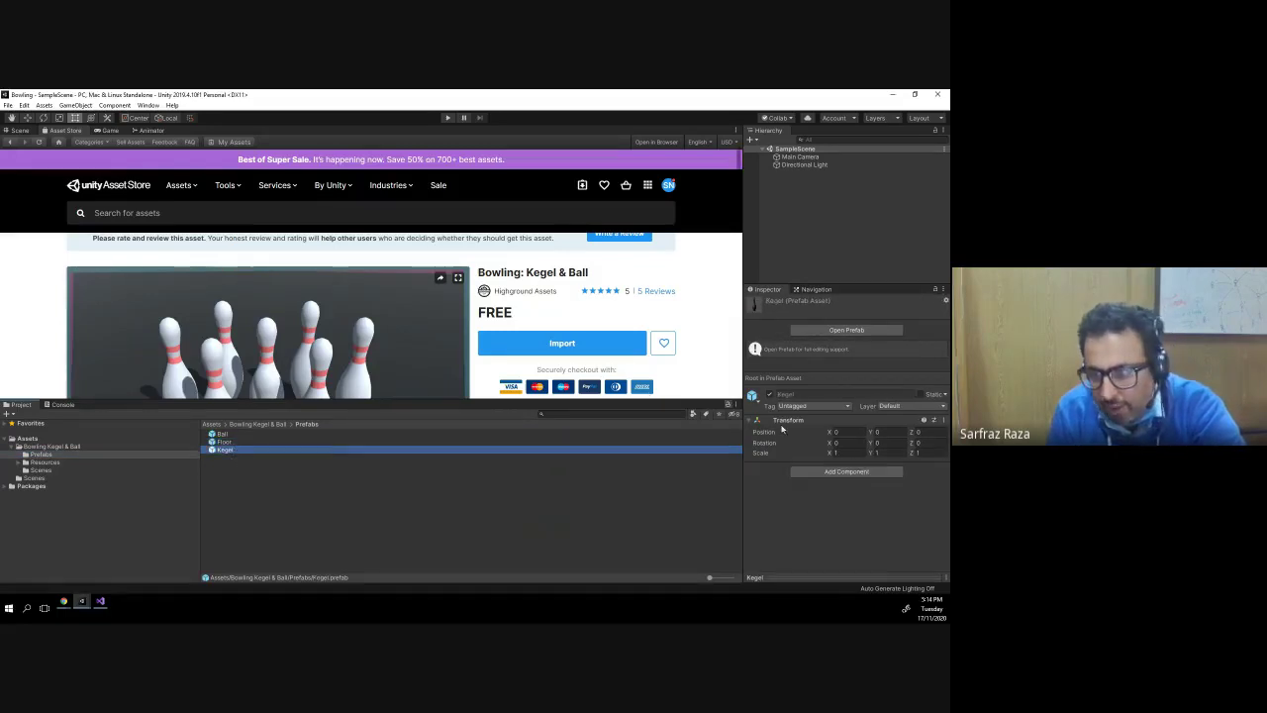
# - Open the Kegel prefab for editing, then return to SampleScene and inspect the Ball and Floor prefabs
pyautogui.click(756, 310)
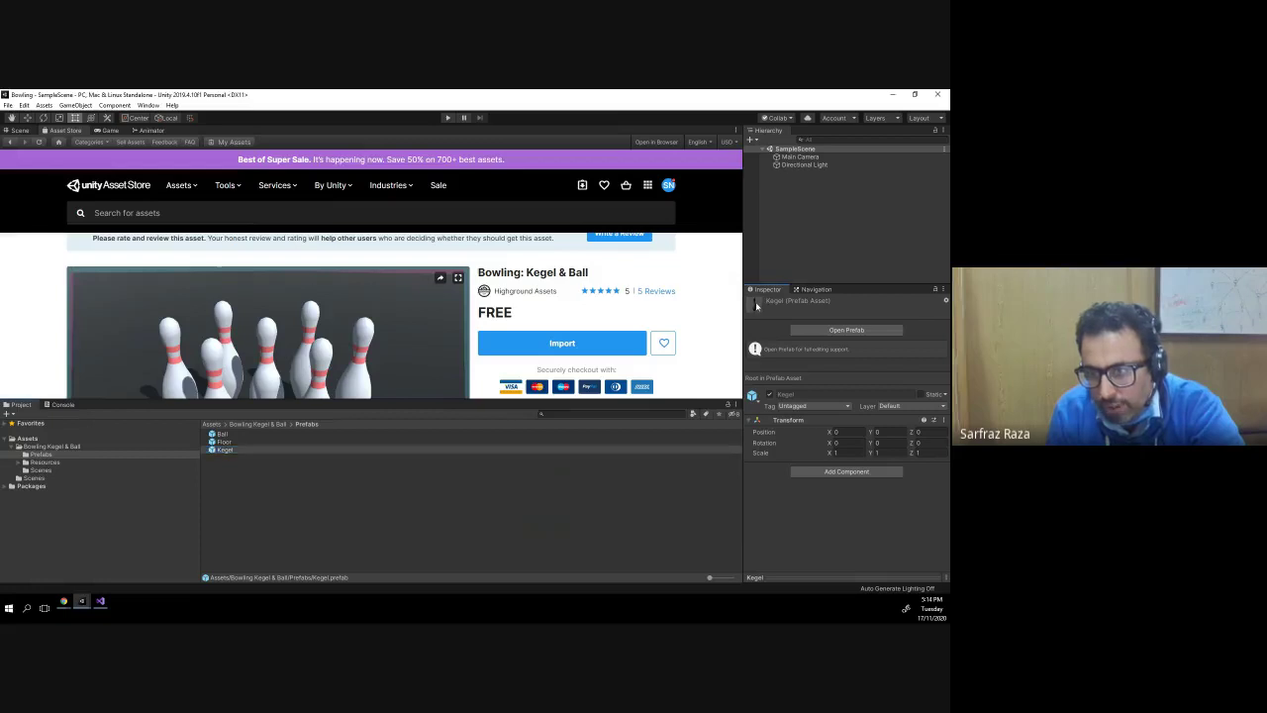
pyautogui.click(836, 333)
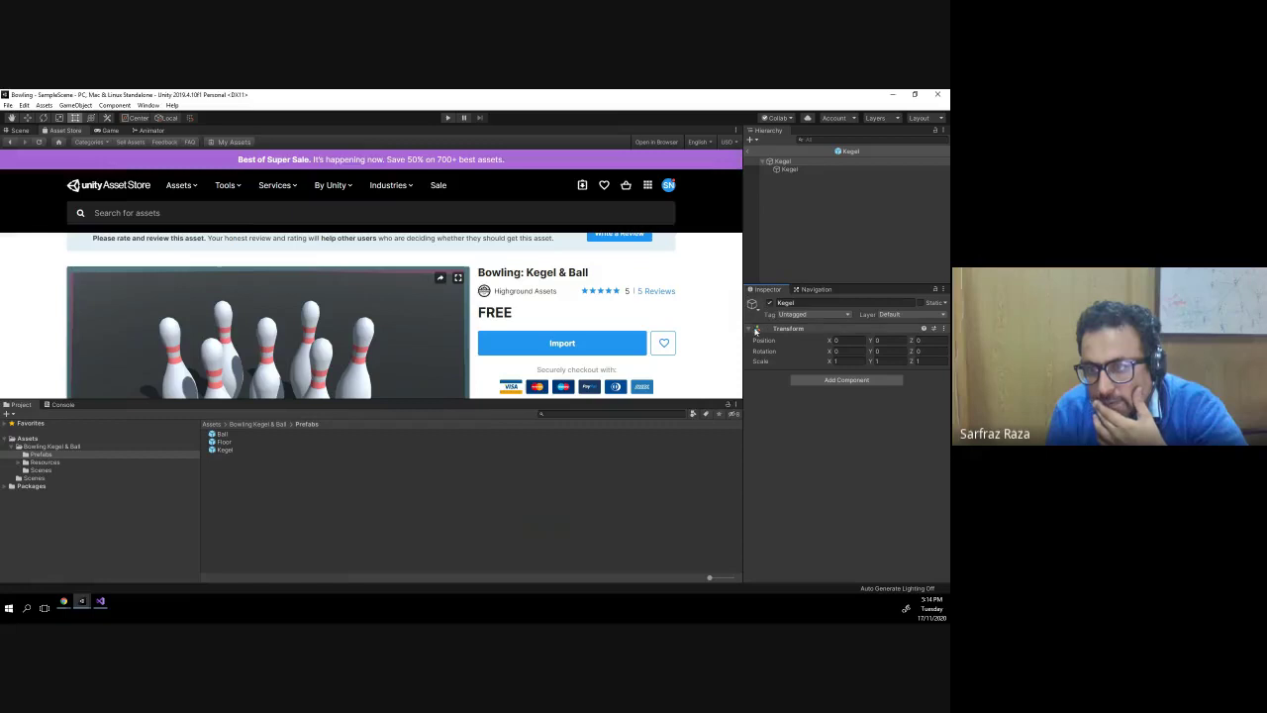
pyautogui.click(226, 441)
pyautogui.click(795, 169)
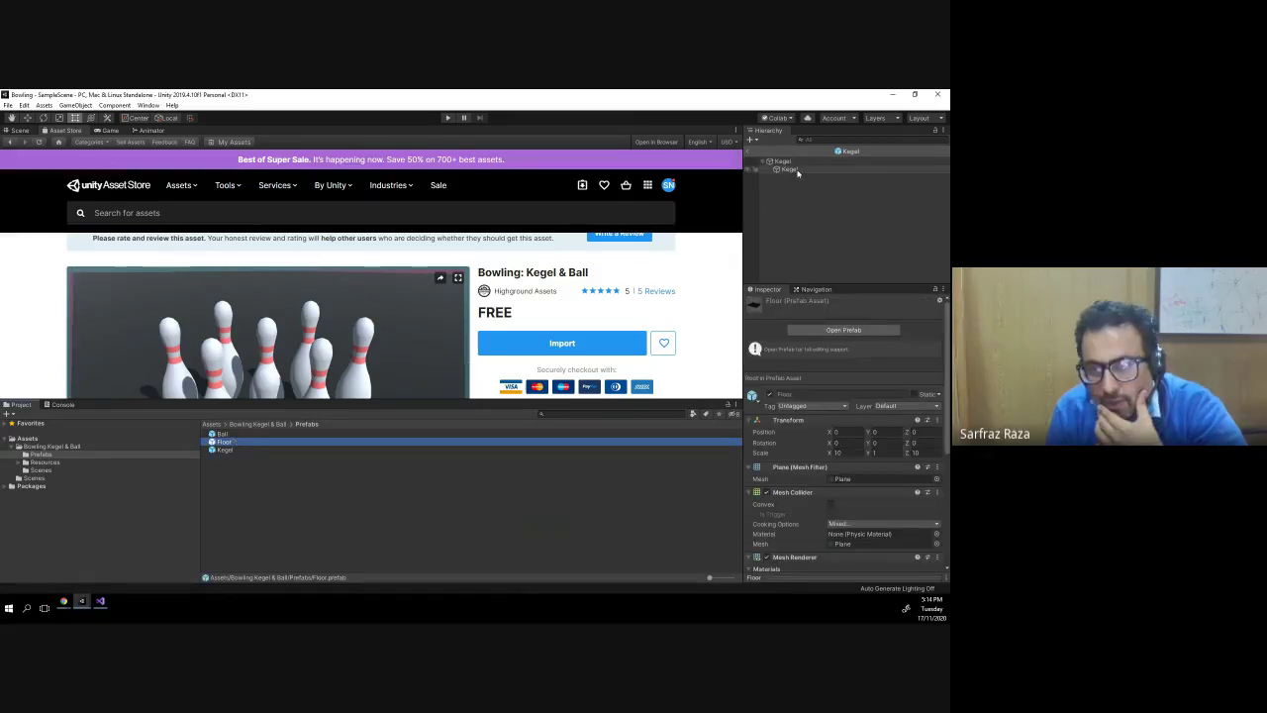
pyautogui.click(802, 187)
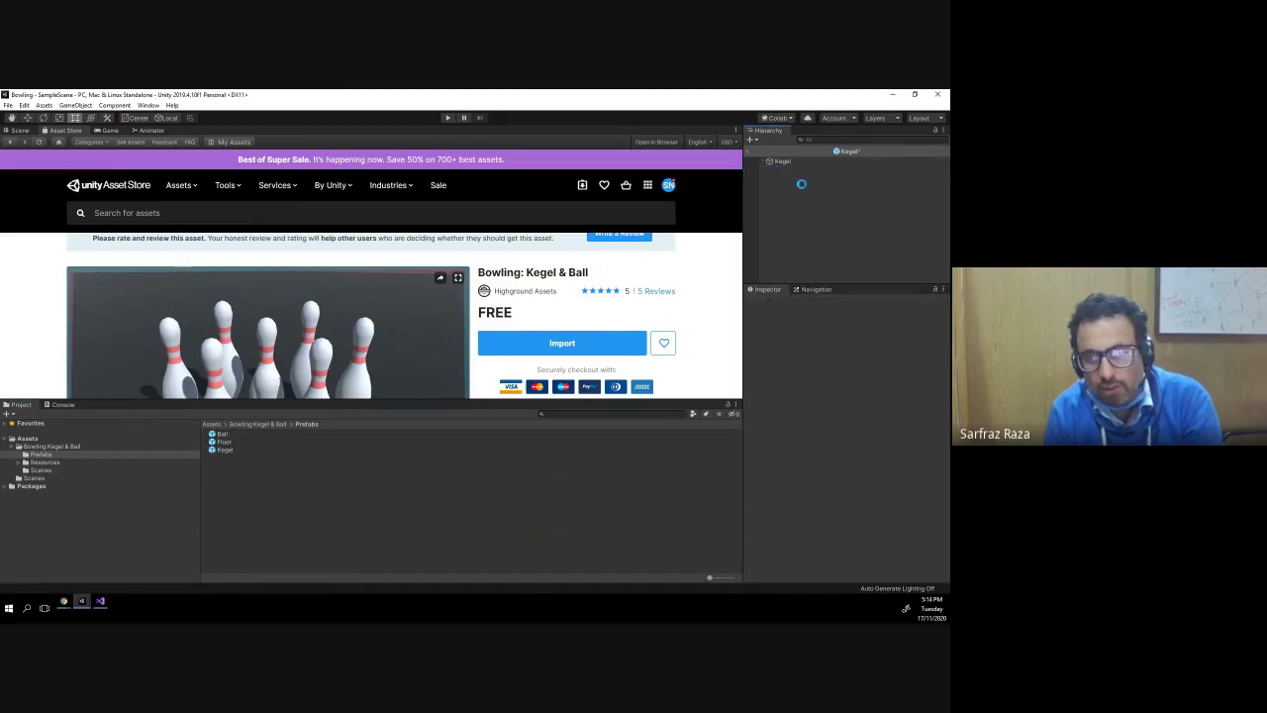
pyautogui.click(818, 160)
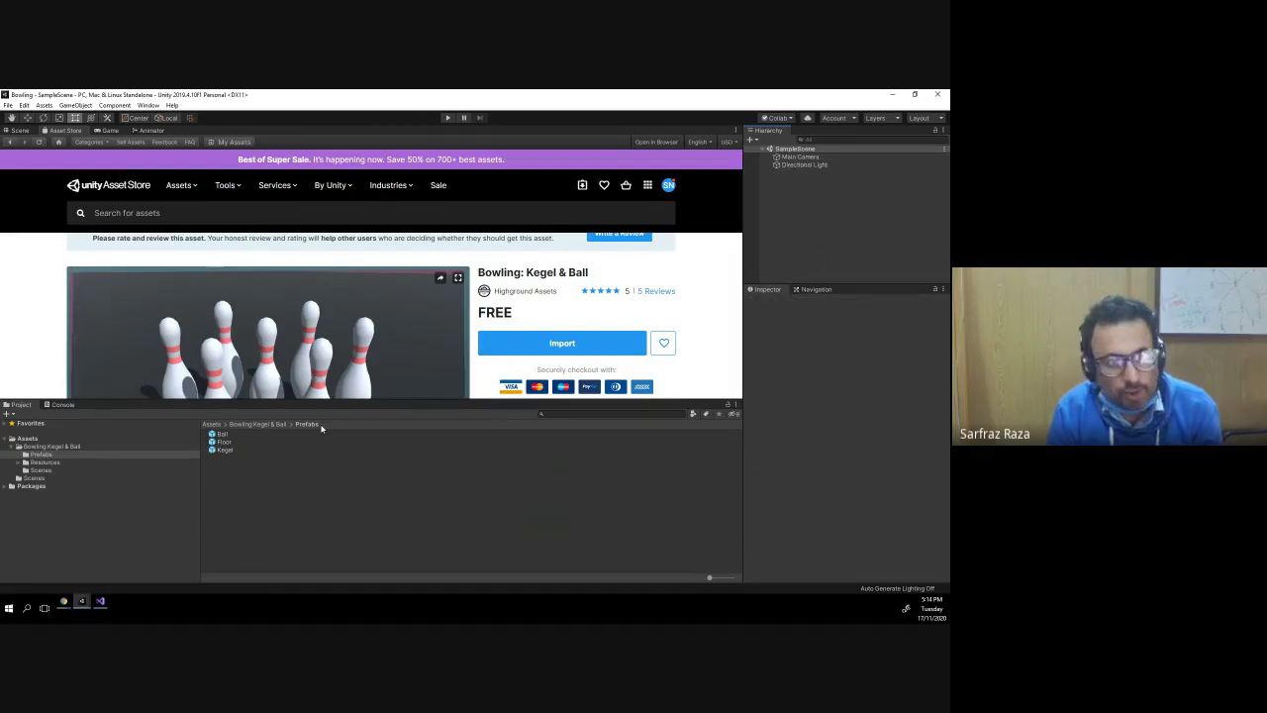
pyautogui.click(240, 436)
pyautogui.click(240, 441)
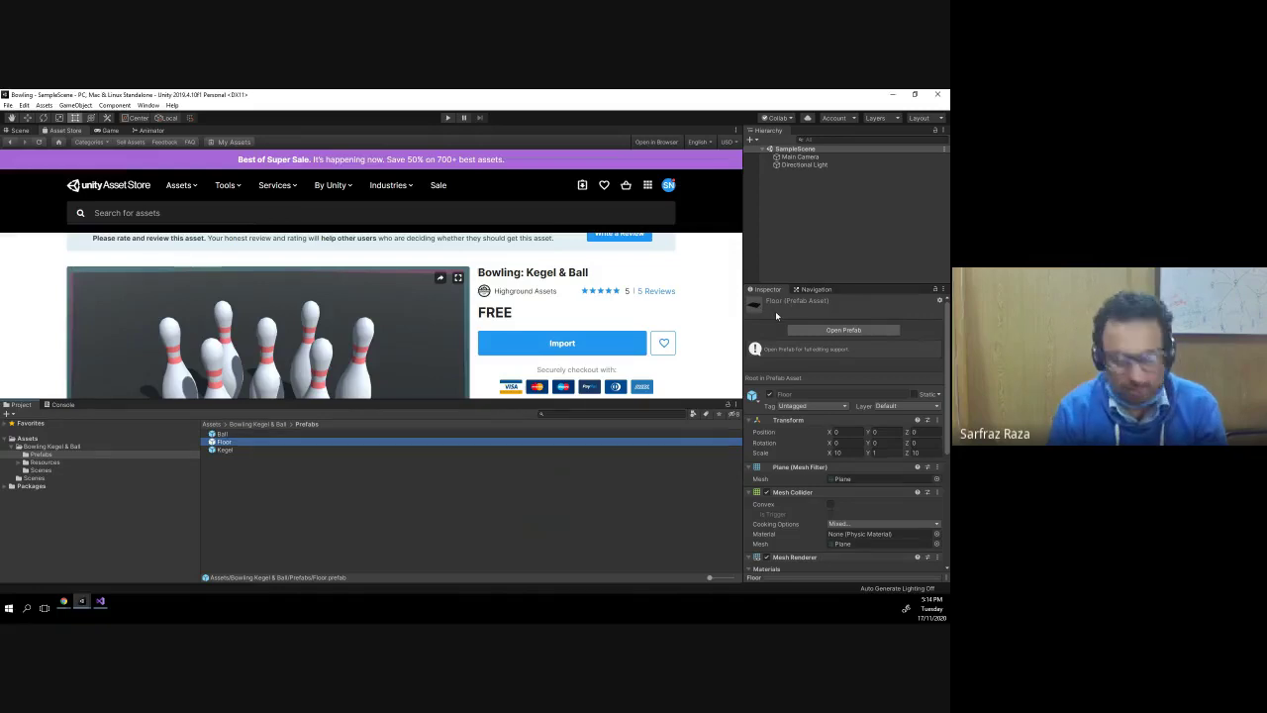
# - Launch Windows Magnifier via search, zoom to 200%, then set it back to 100%
pyautogui.press('super')
pyautogui.write('magni')
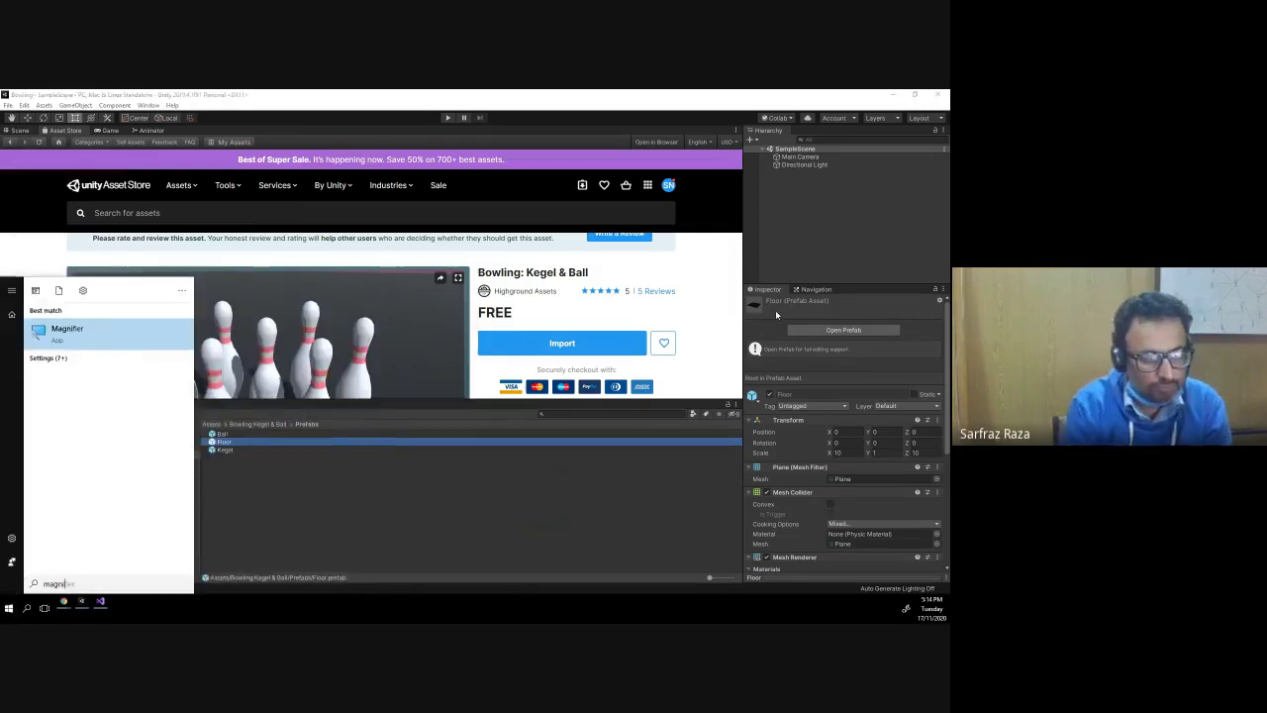
pyautogui.click(104, 327)
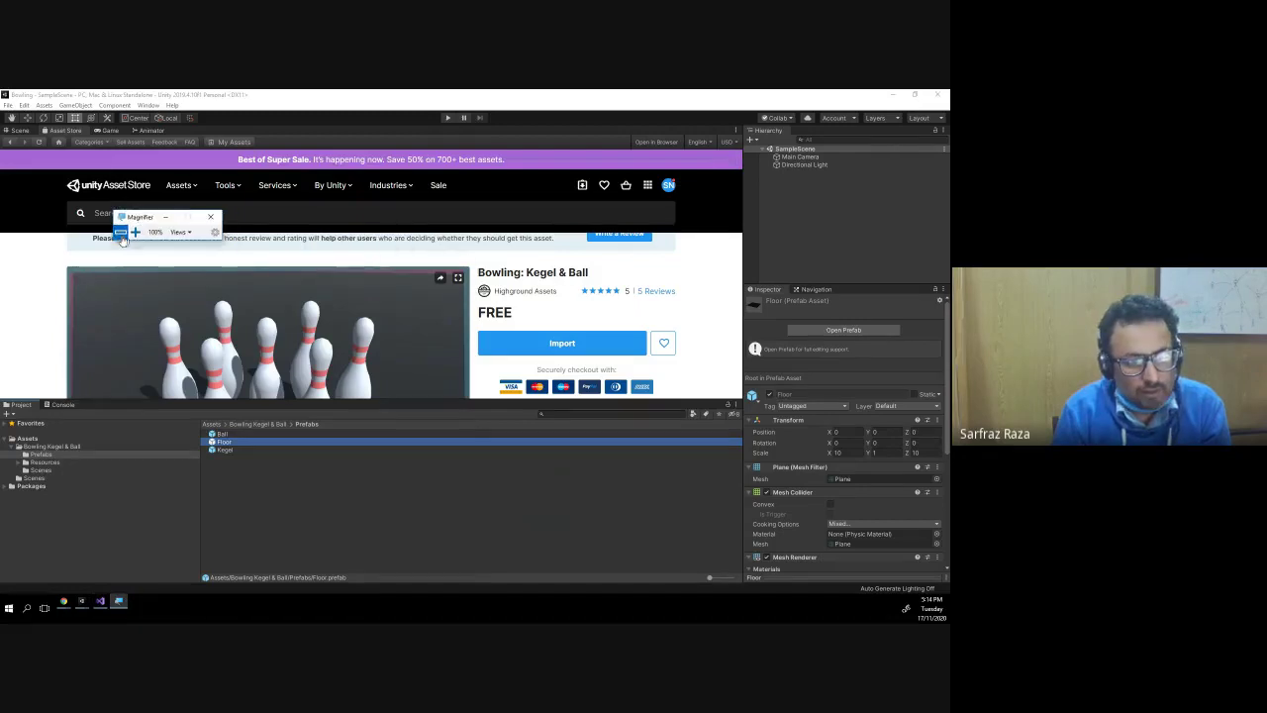
pyautogui.click(132, 229)
pyautogui.click(131, 229)
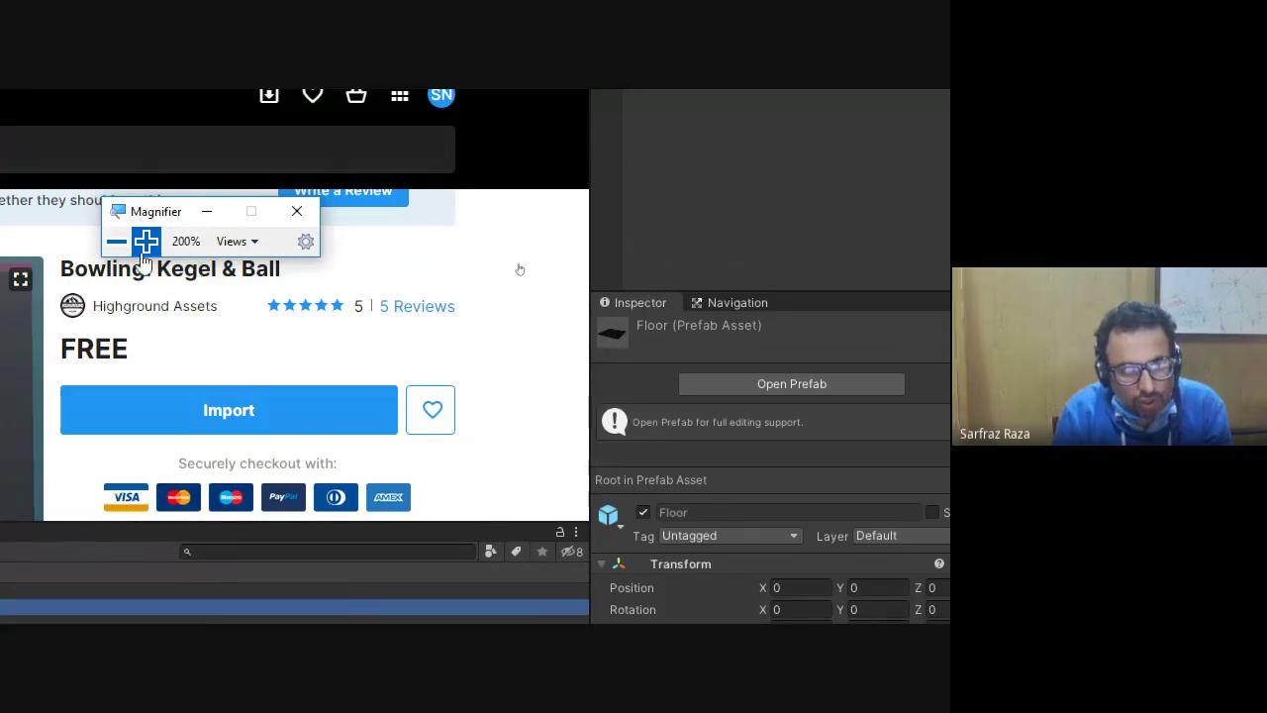
pyautogui.click(117, 241)
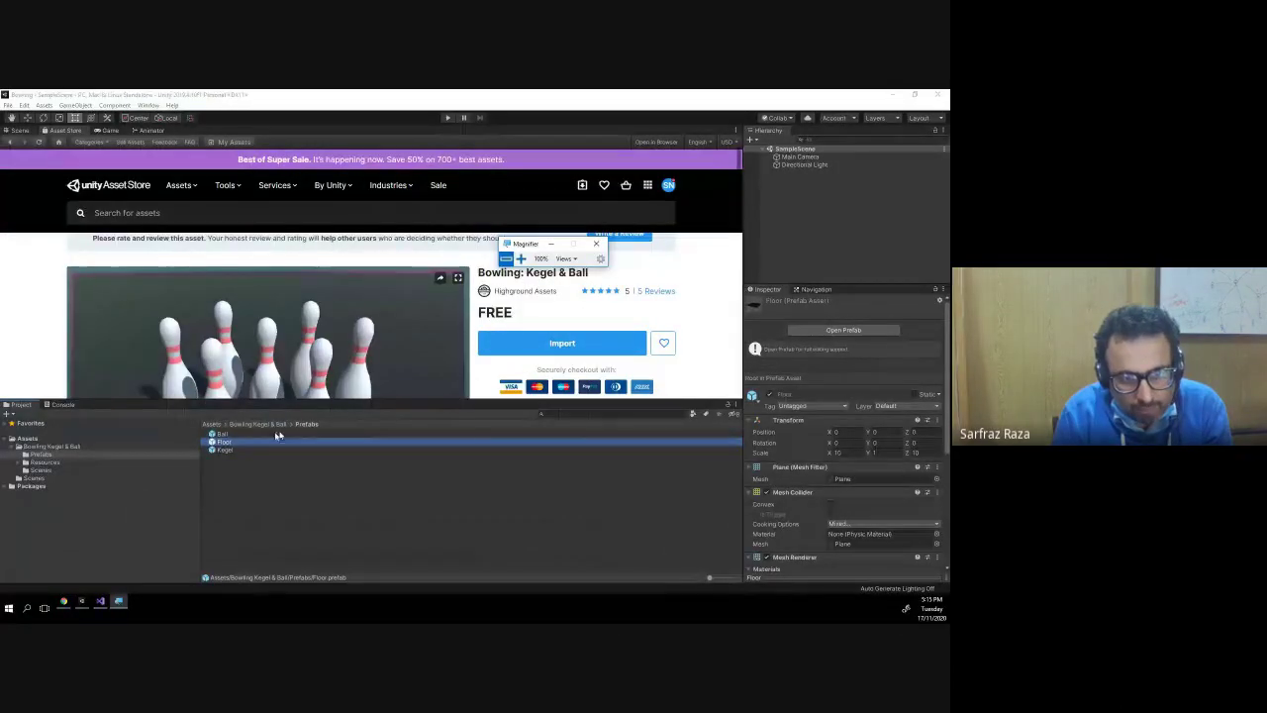
# - Rename the Kegel prefab to 'Bottle' with a capital B
pyautogui.click(247, 450)
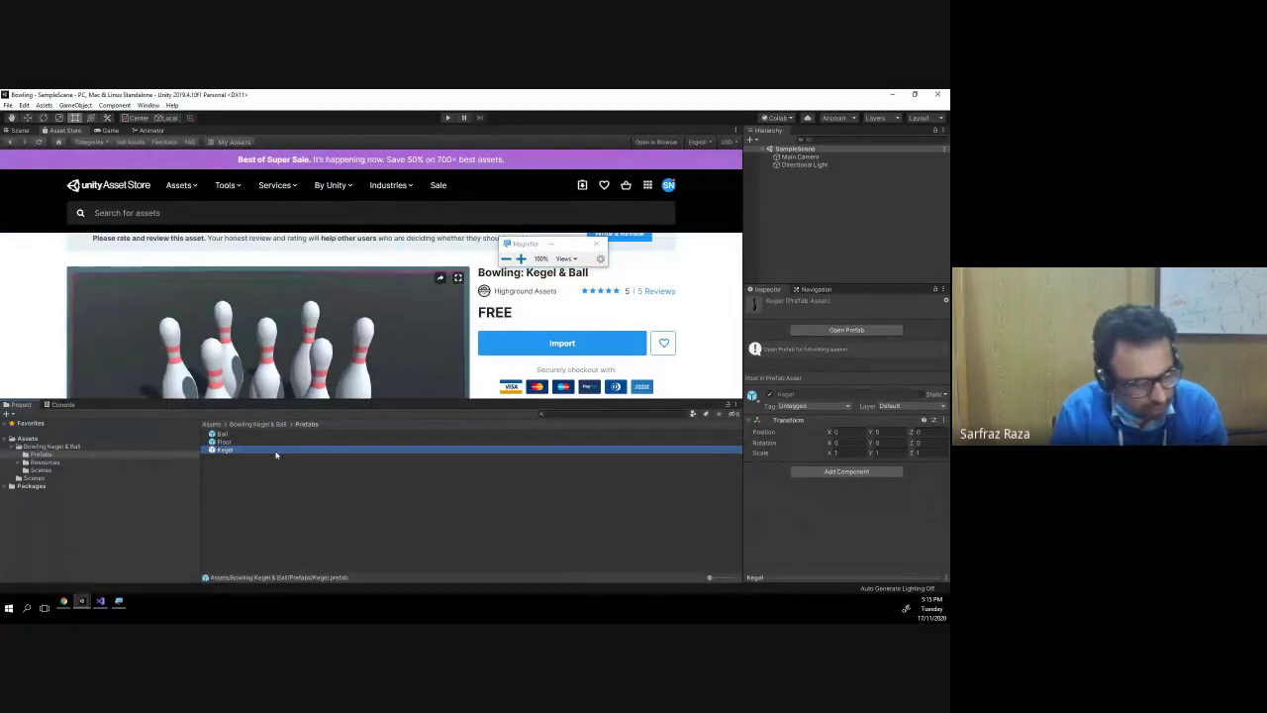
pyautogui.click(238, 452)
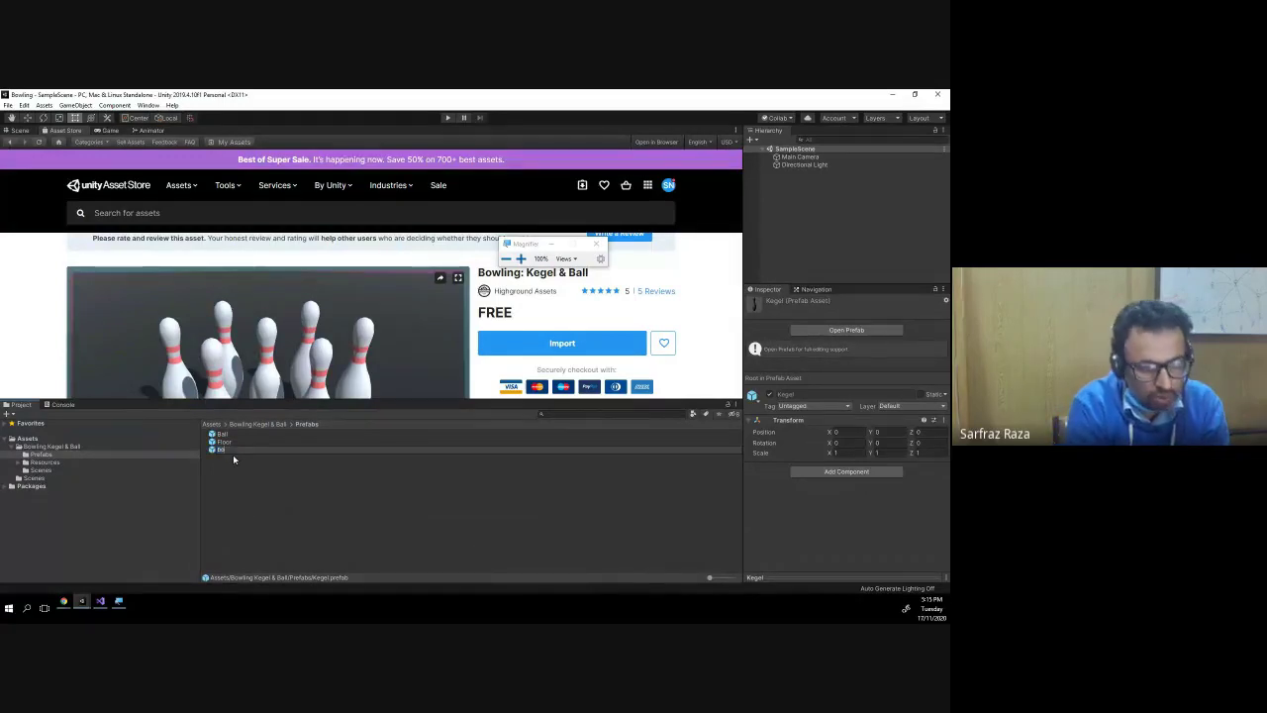
pyautogui.write('ttle')
pyautogui.press('Return')
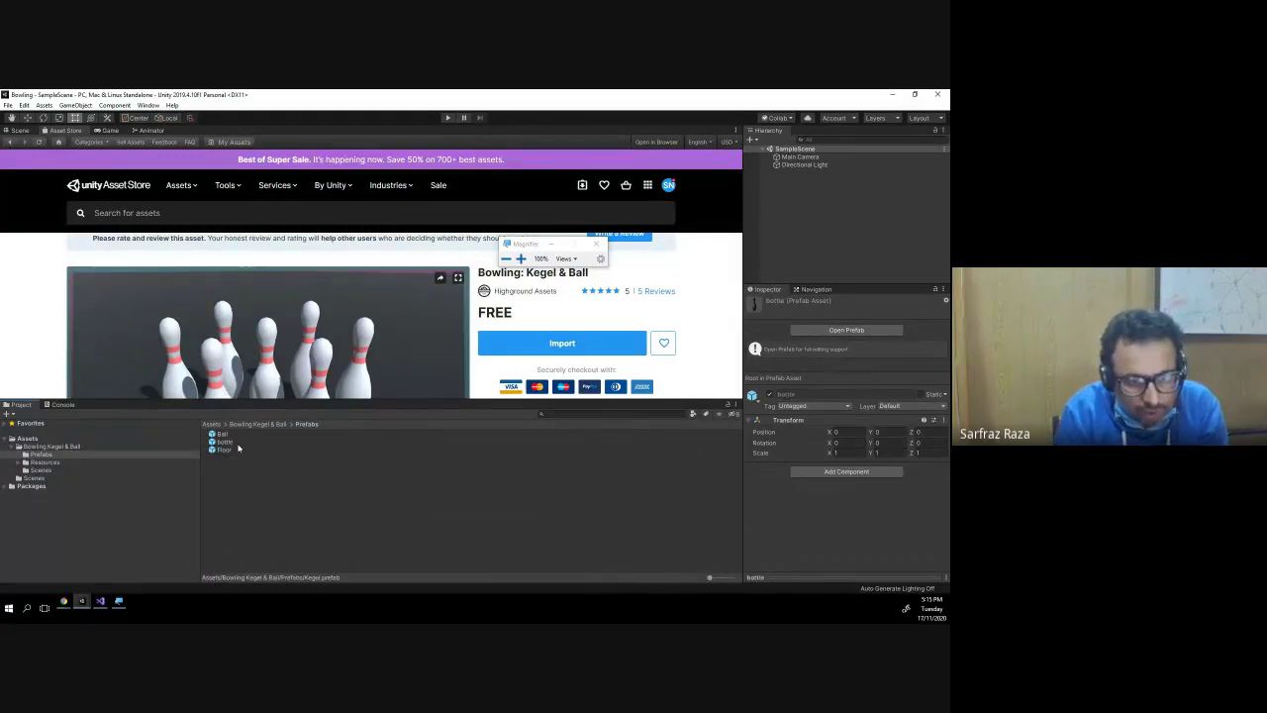
pyautogui.click(241, 443)
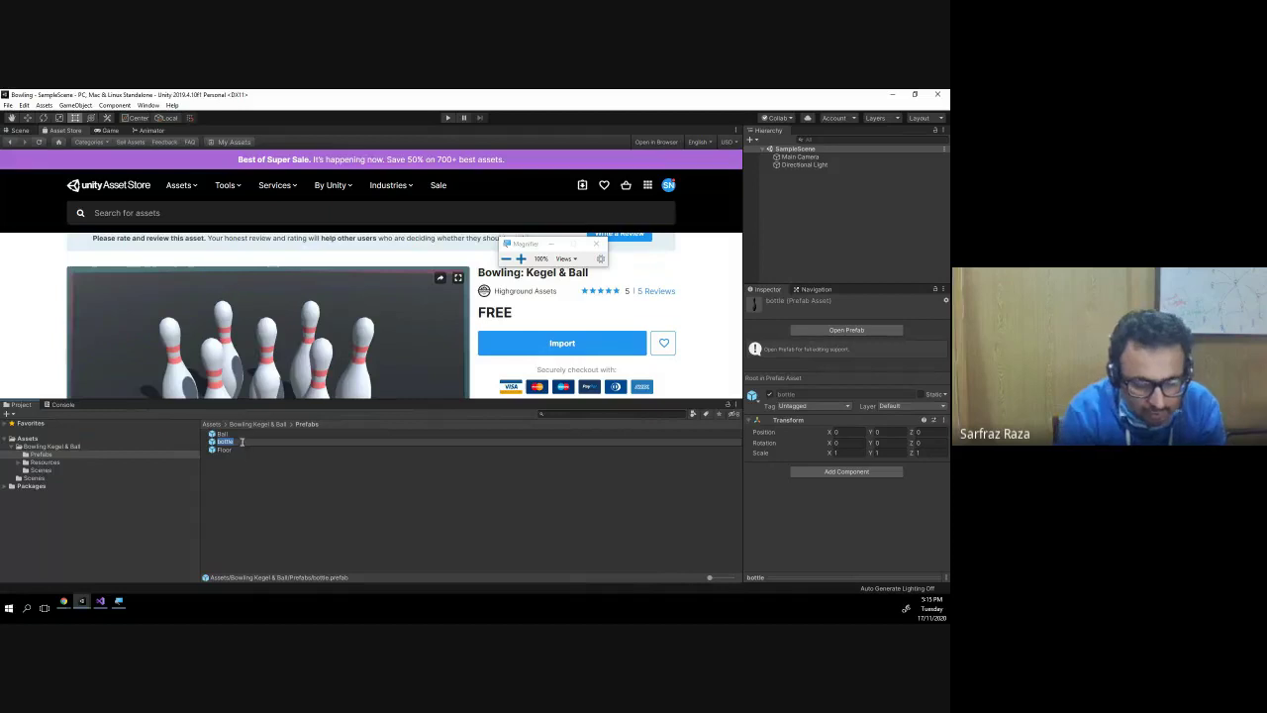
pyautogui.write('Bottle')
pyautogui.press('Return')
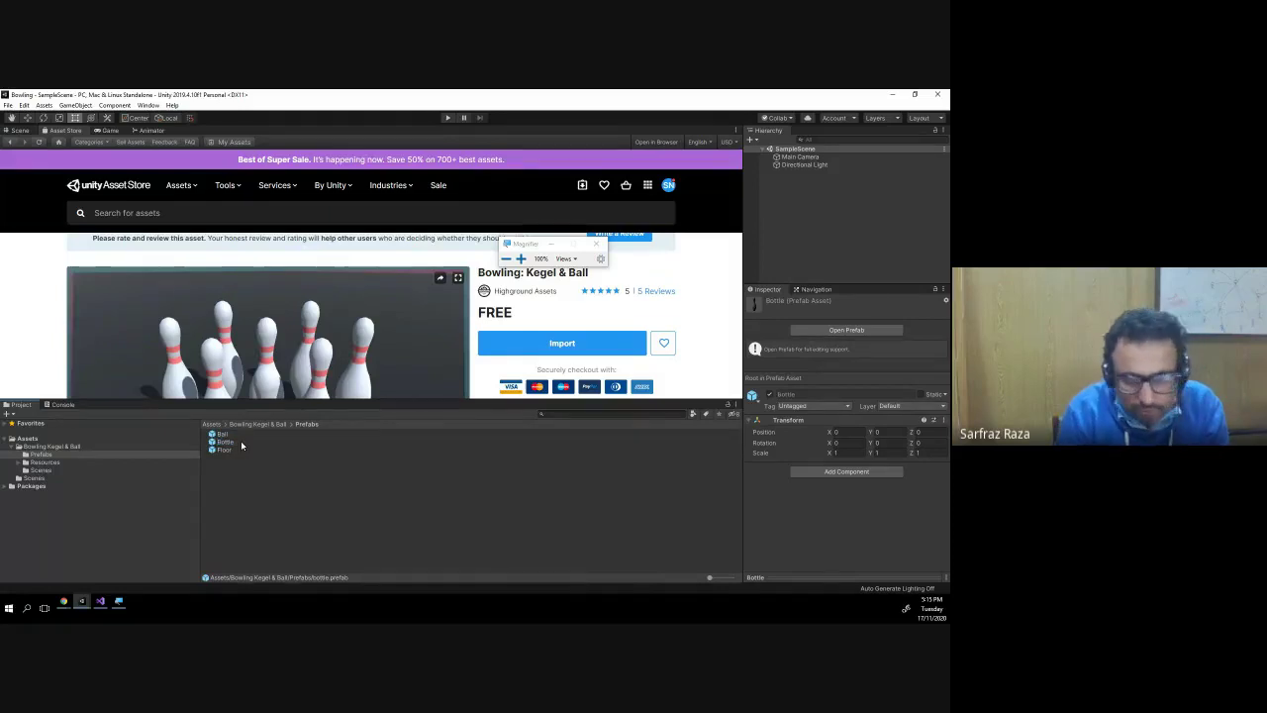
pyautogui.click(240, 443)
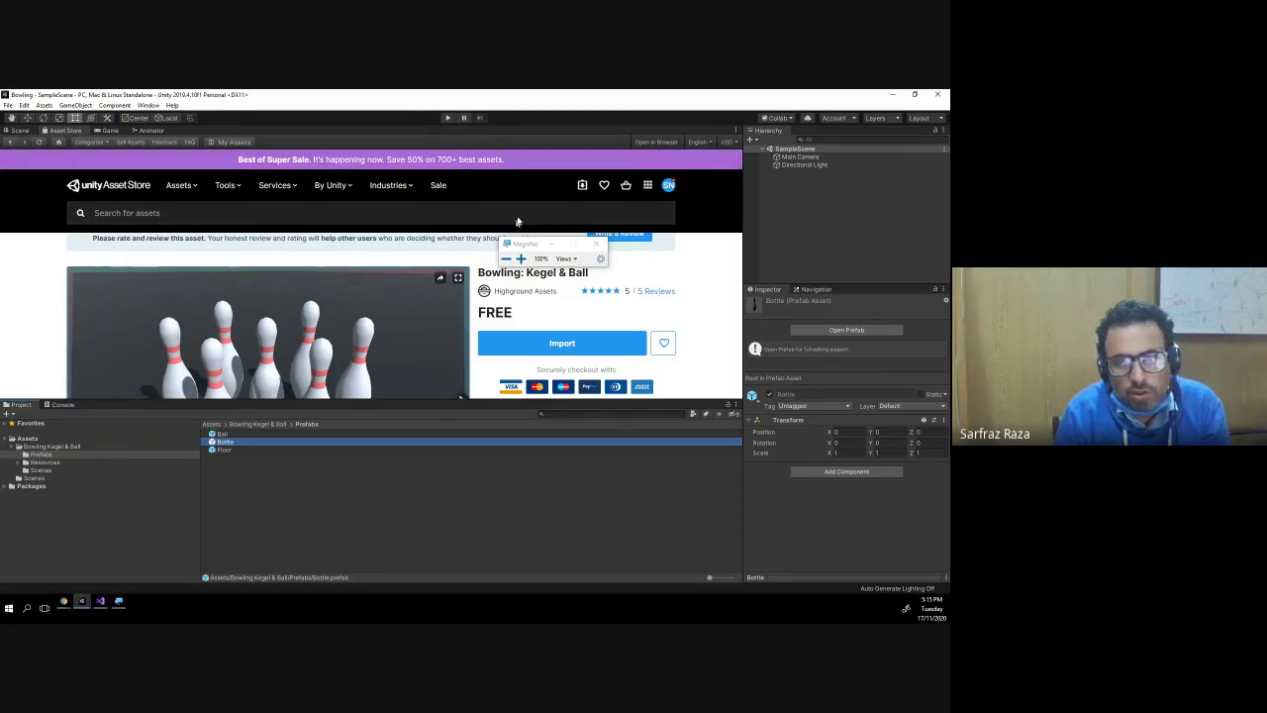
# - Magnify the Inspector to 200%, zoom back out, select the Ball prefab, and close Magnifier
pyautogui.click(520, 258)
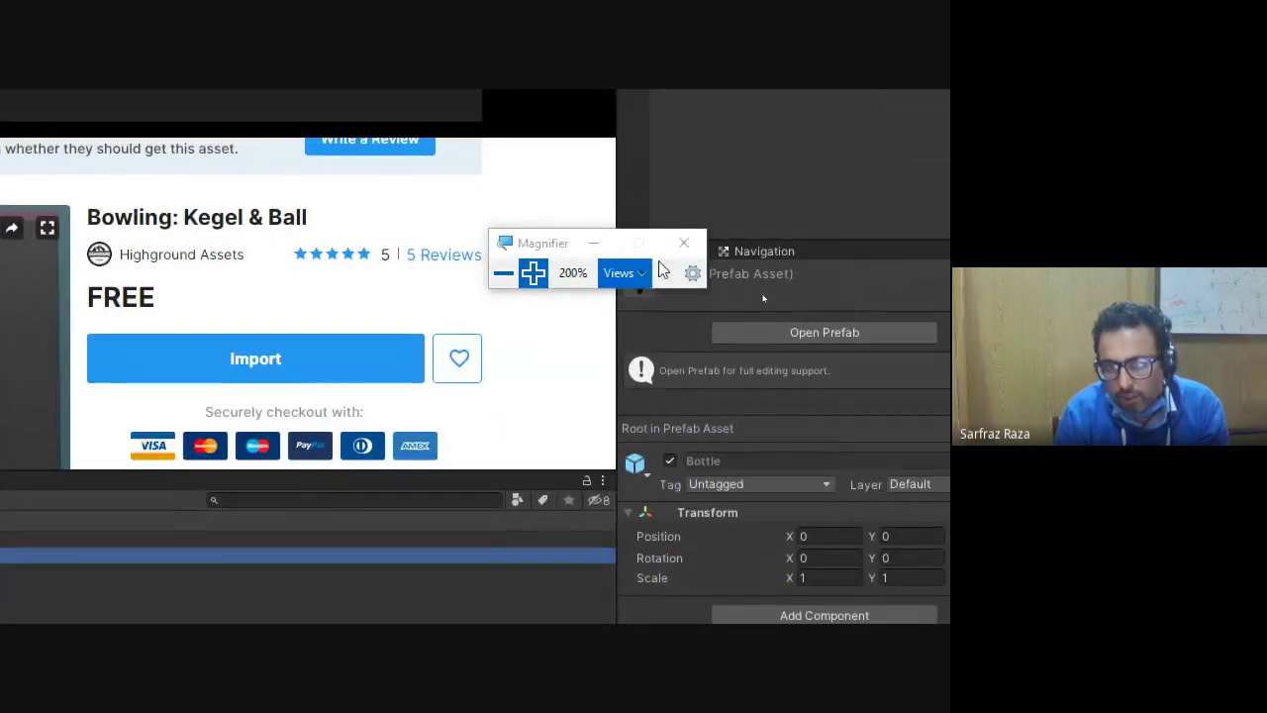
pyautogui.moveTo(548, 241); pyautogui.dragTo(519, 192)
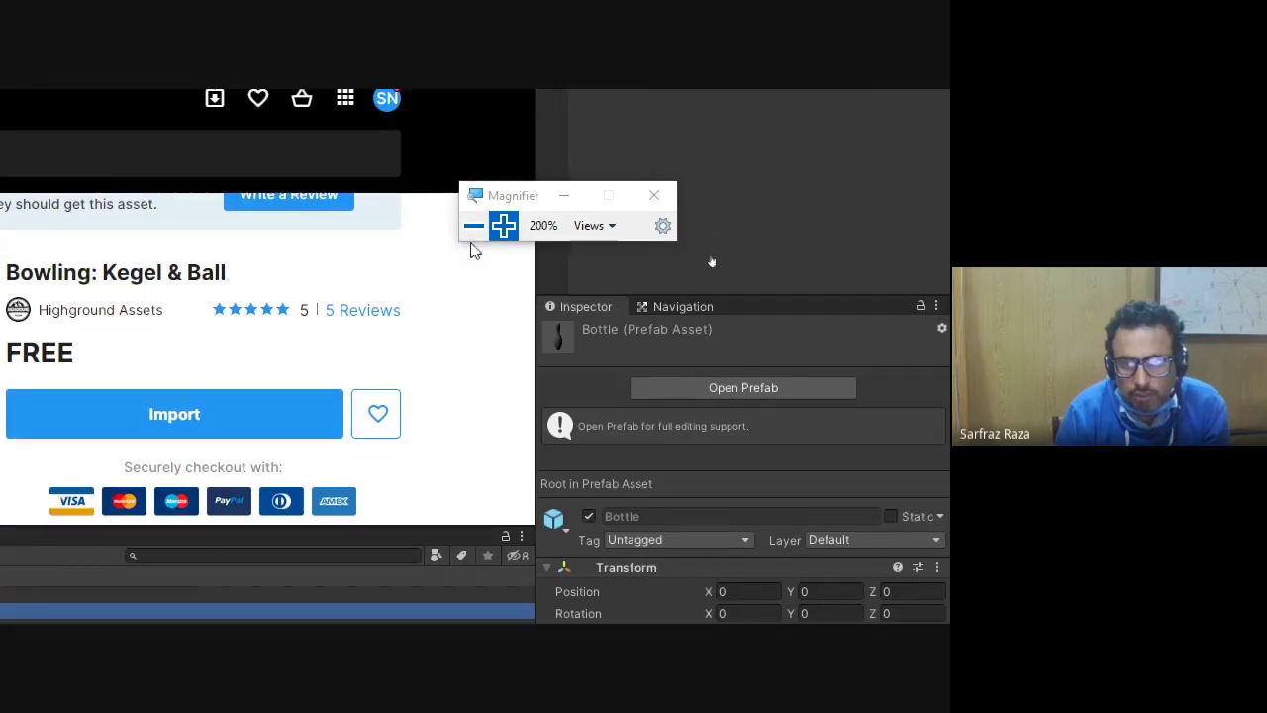
pyautogui.click(618, 235)
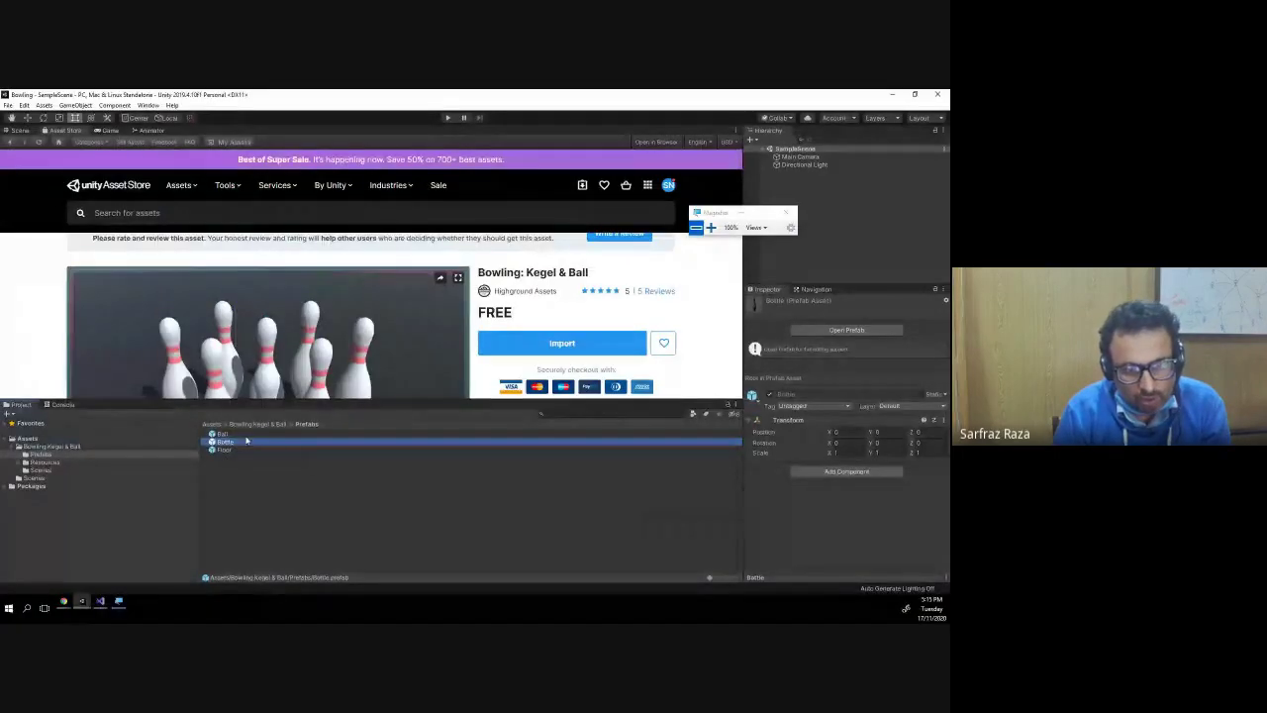
pyautogui.click(238, 437)
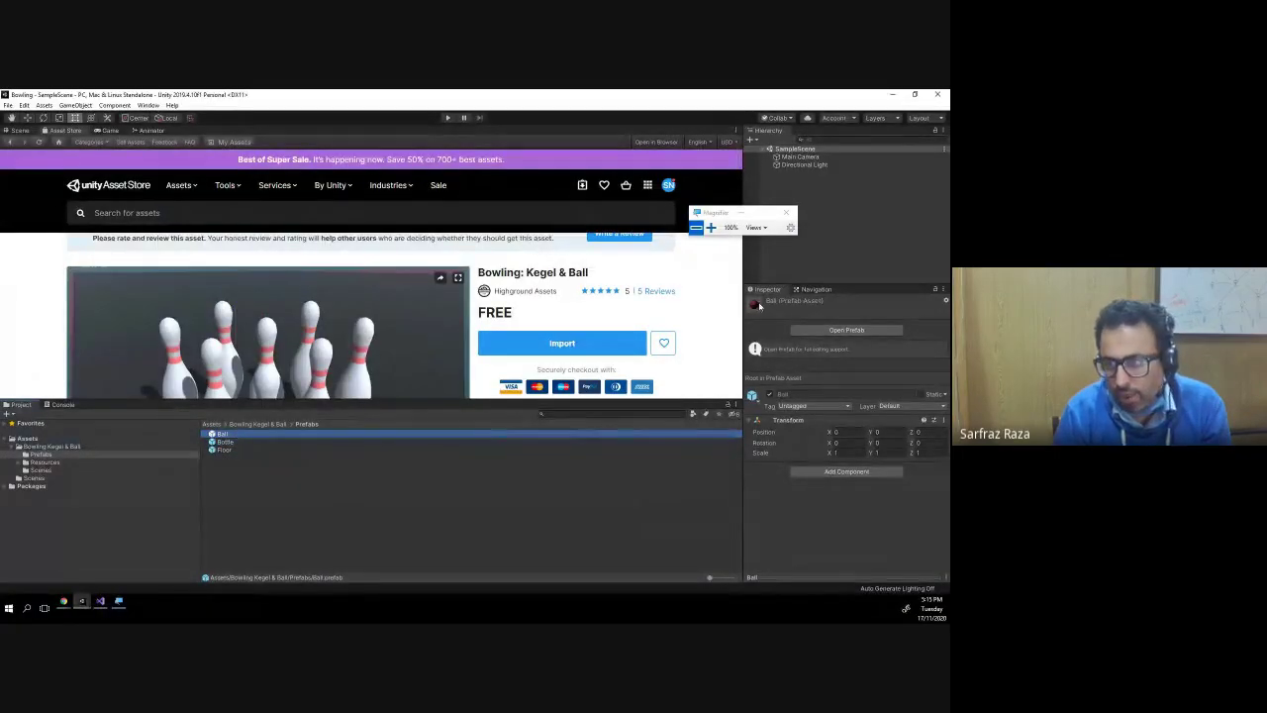
pyautogui.click(786, 213)
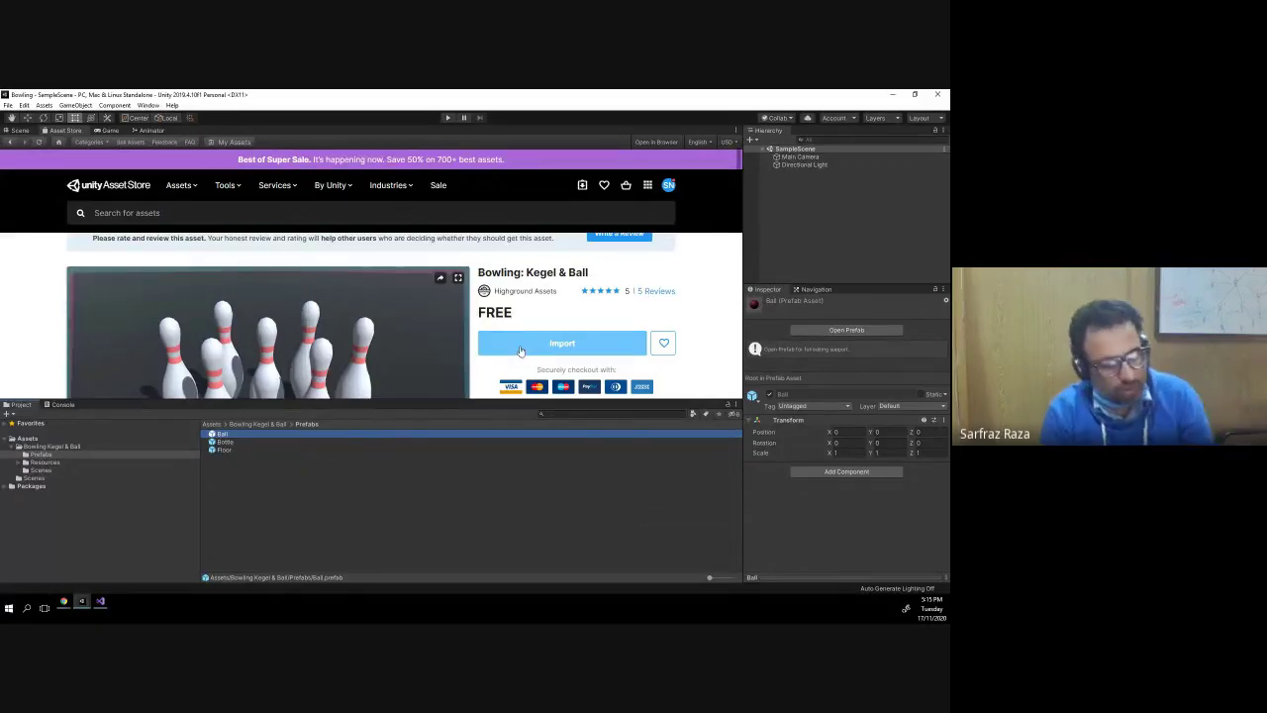
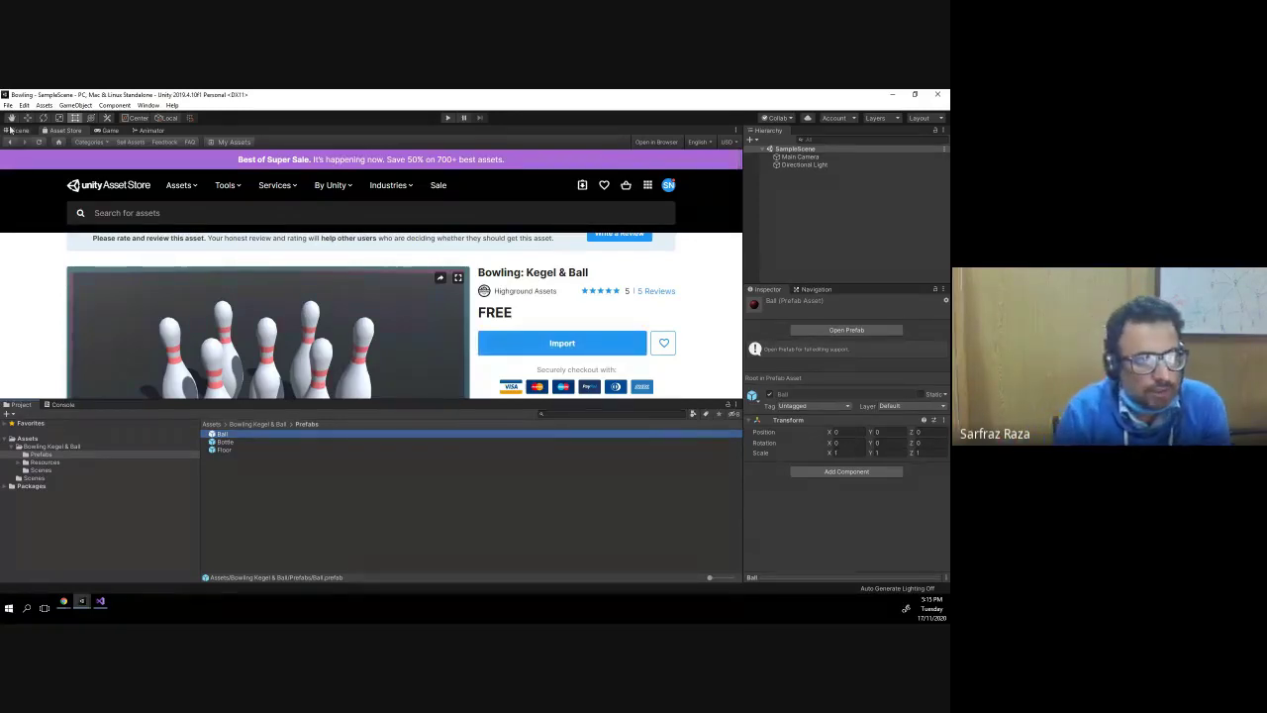
# - Close the Asset Store tab using its right-click Close Tab option
pyautogui.click(30, 130)
pyautogui.click(54, 129)
pyautogui.rightClick(79, 131)
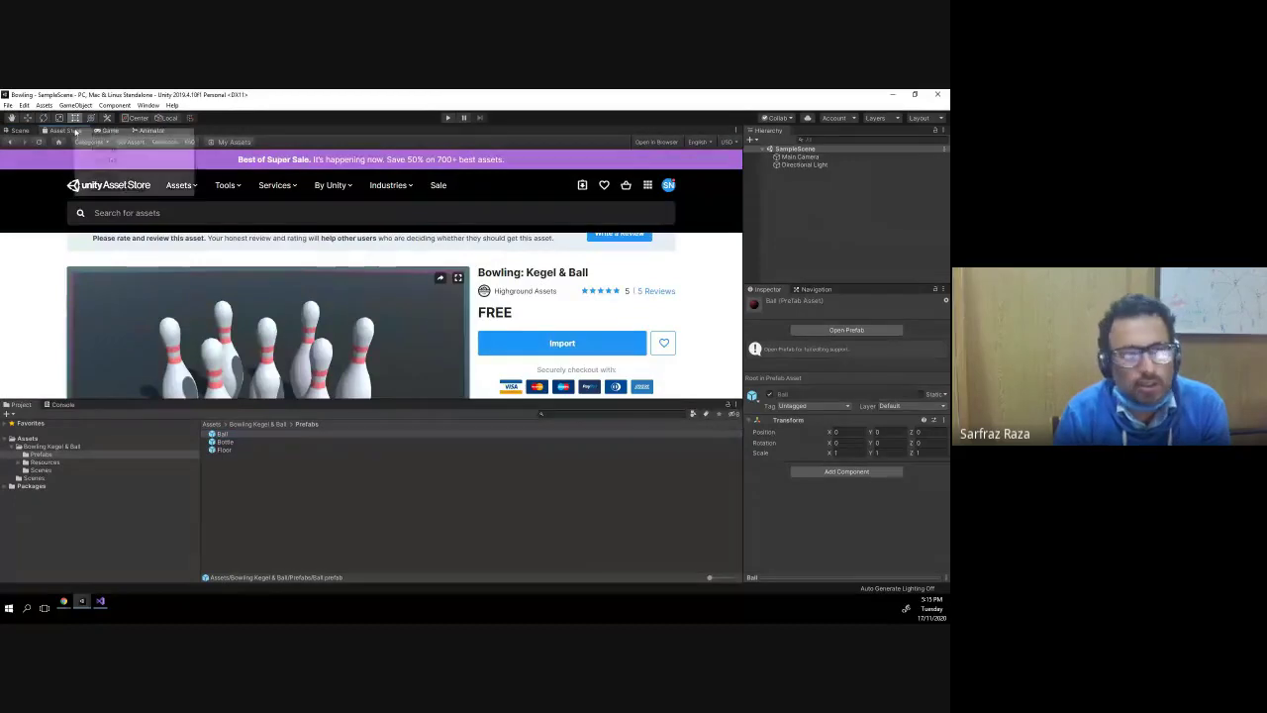
pyautogui.click(99, 159)
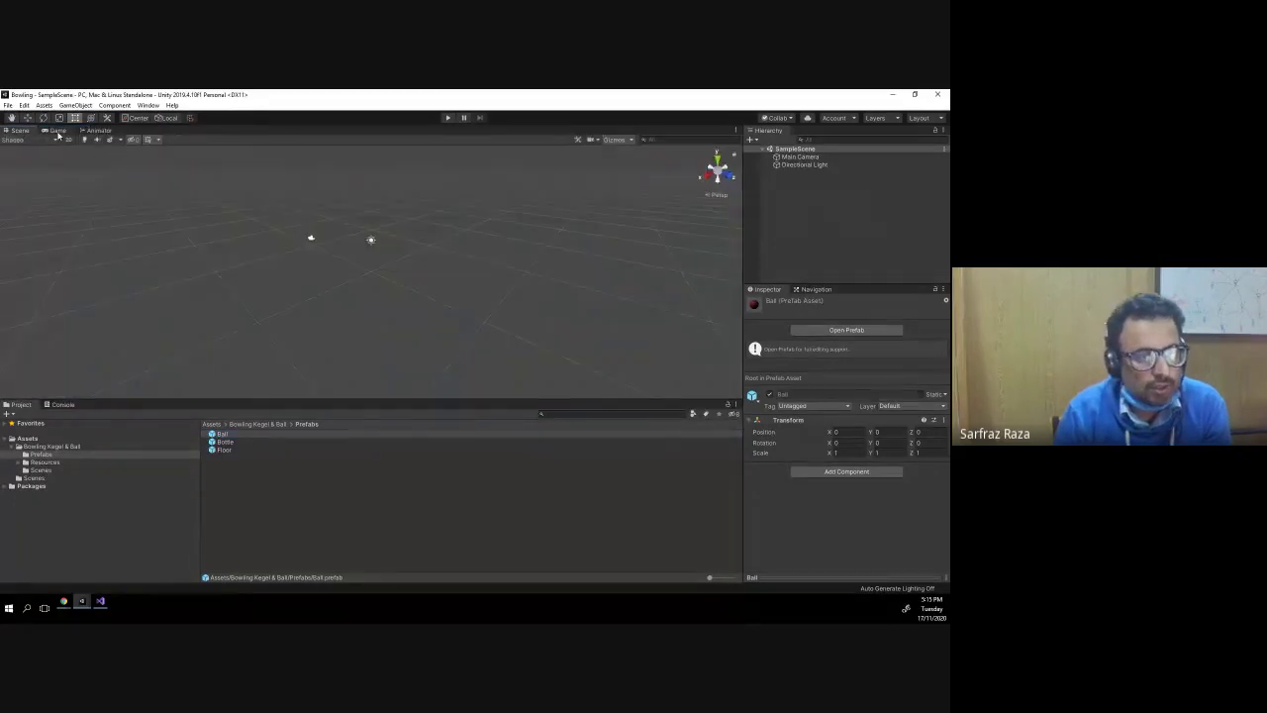
# - Switch between the Game and Scene views a few times, ending on the Scene view
pyautogui.click(57, 131)
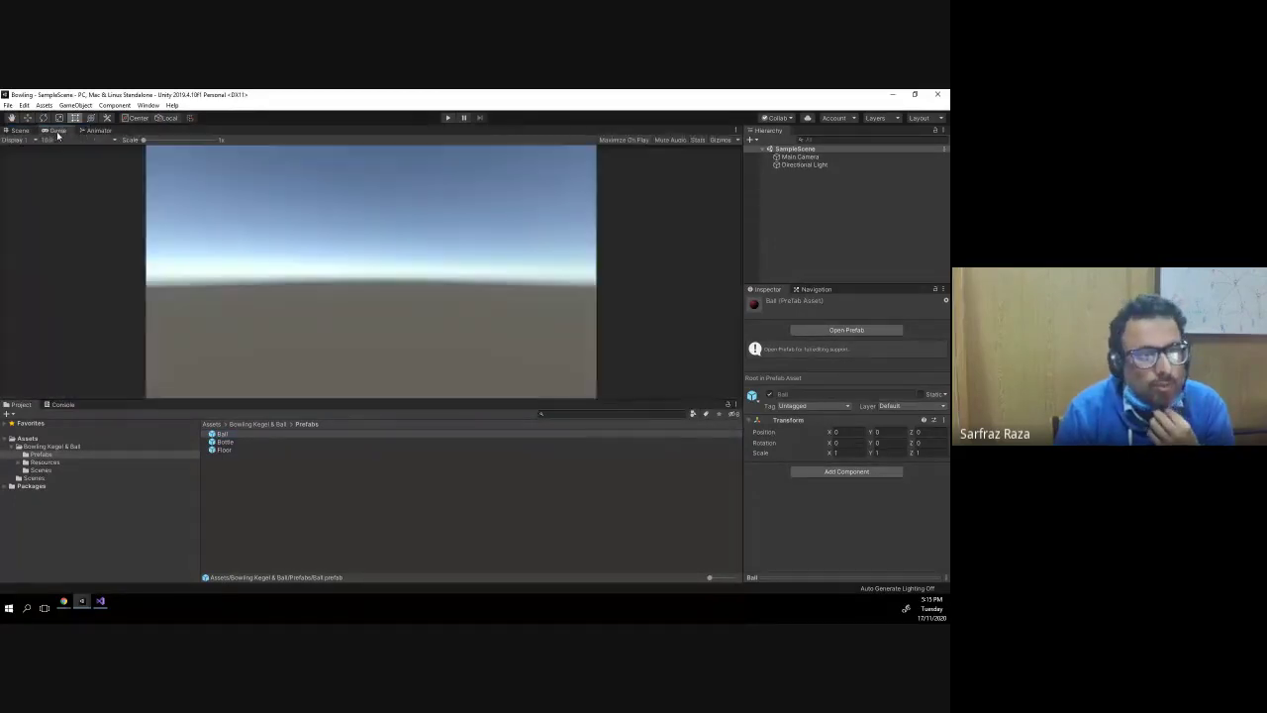
pyautogui.click(18, 131)
pyautogui.click(58, 131)
pyautogui.click(17, 130)
pyautogui.click(58, 131)
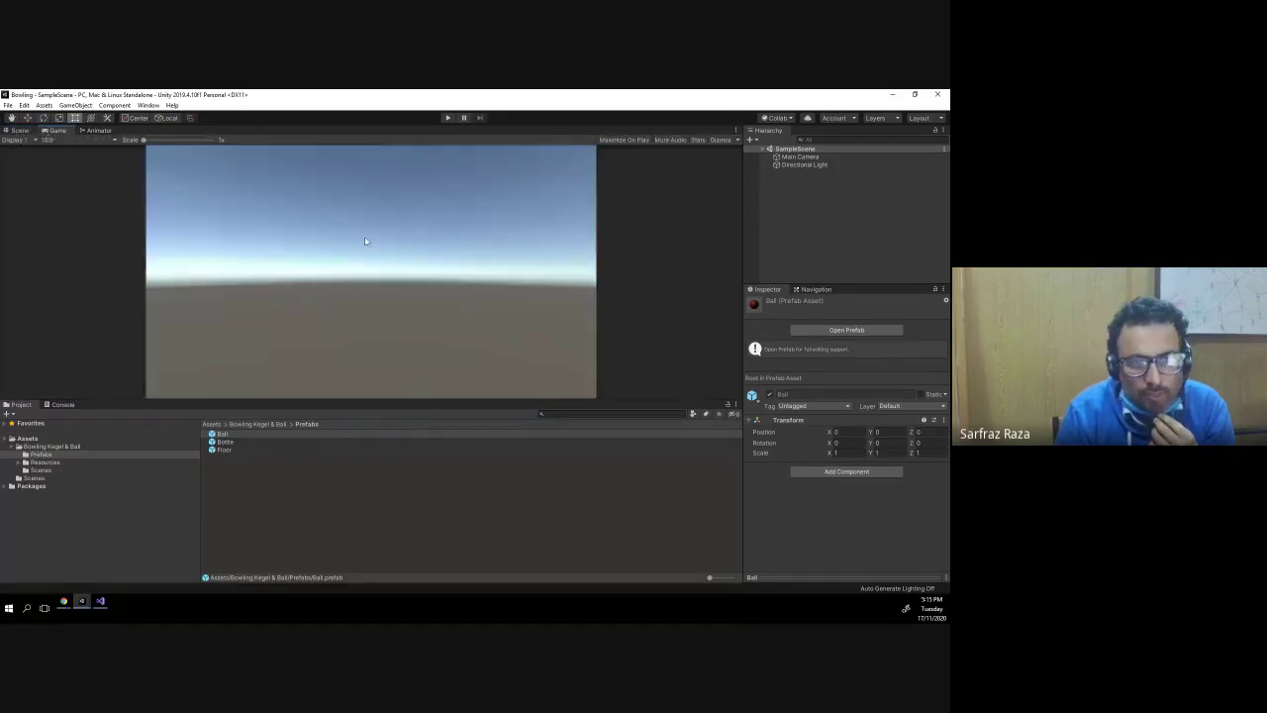
pyautogui.click(19, 131)
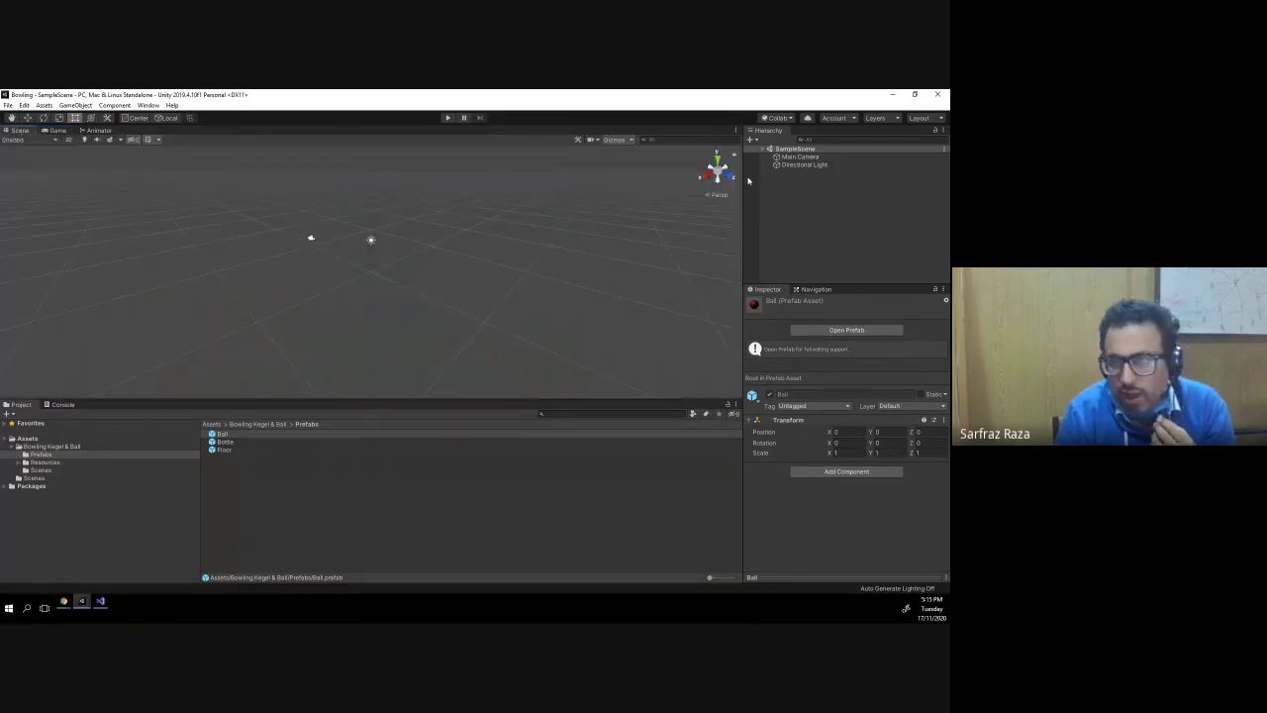
# - Select the Main Camera and scroll through its Inspector properties
pyautogui.click(798, 156)
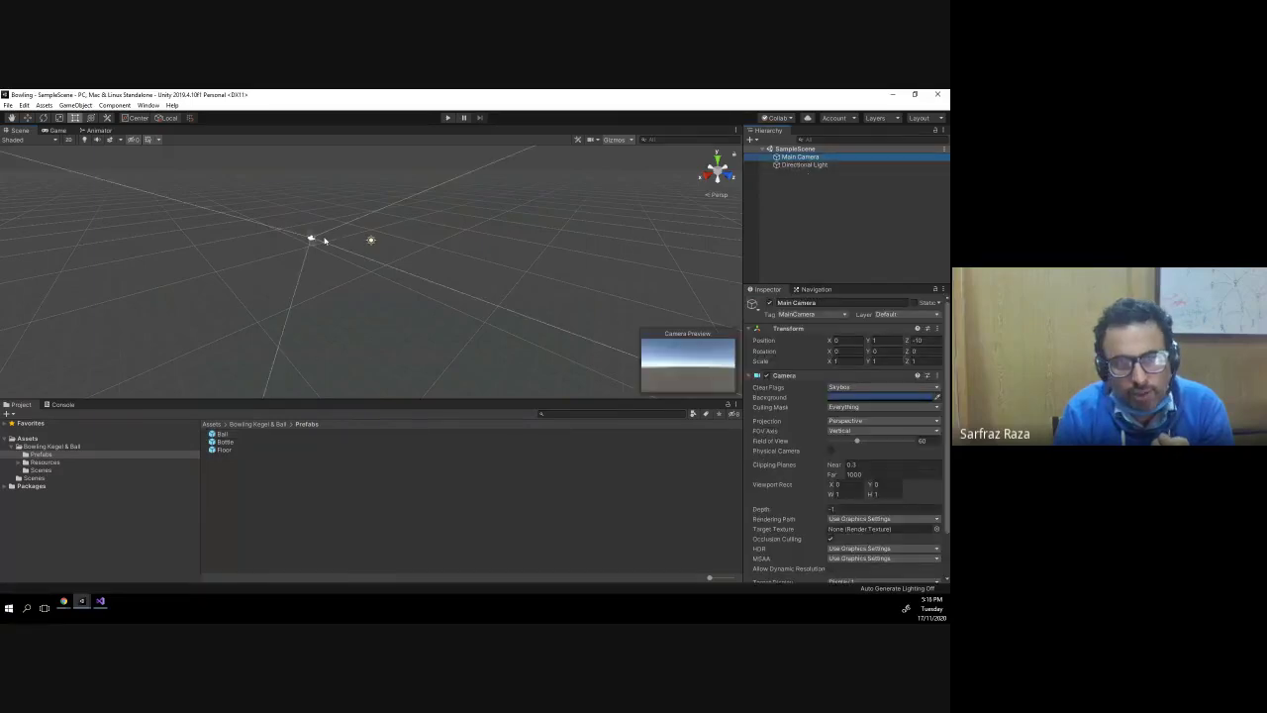
pyautogui.scroll(-2, 325, 242)
pyautogui.scroll(-2, 325, 242)
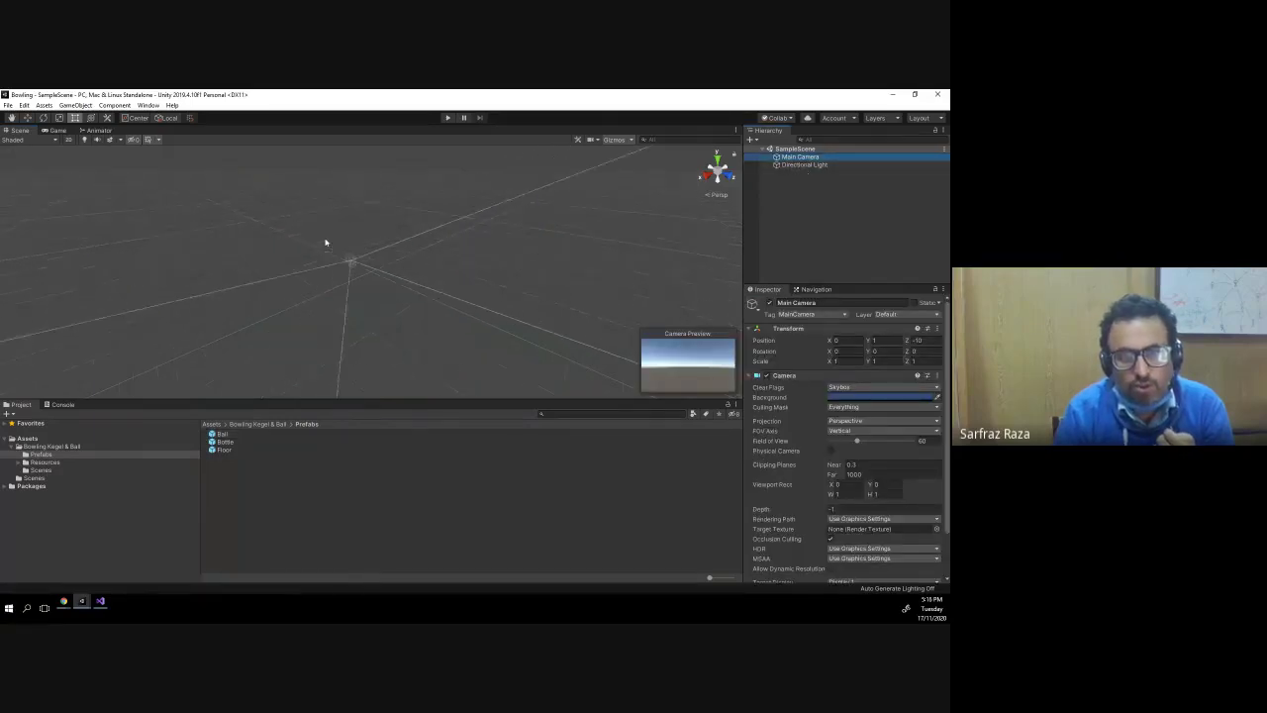
pyautogui.scroll(-2, 325, 242)
pyautogui.scroll(-2, 325, 243)
pyautogui.scroll(-2, 325, 245)
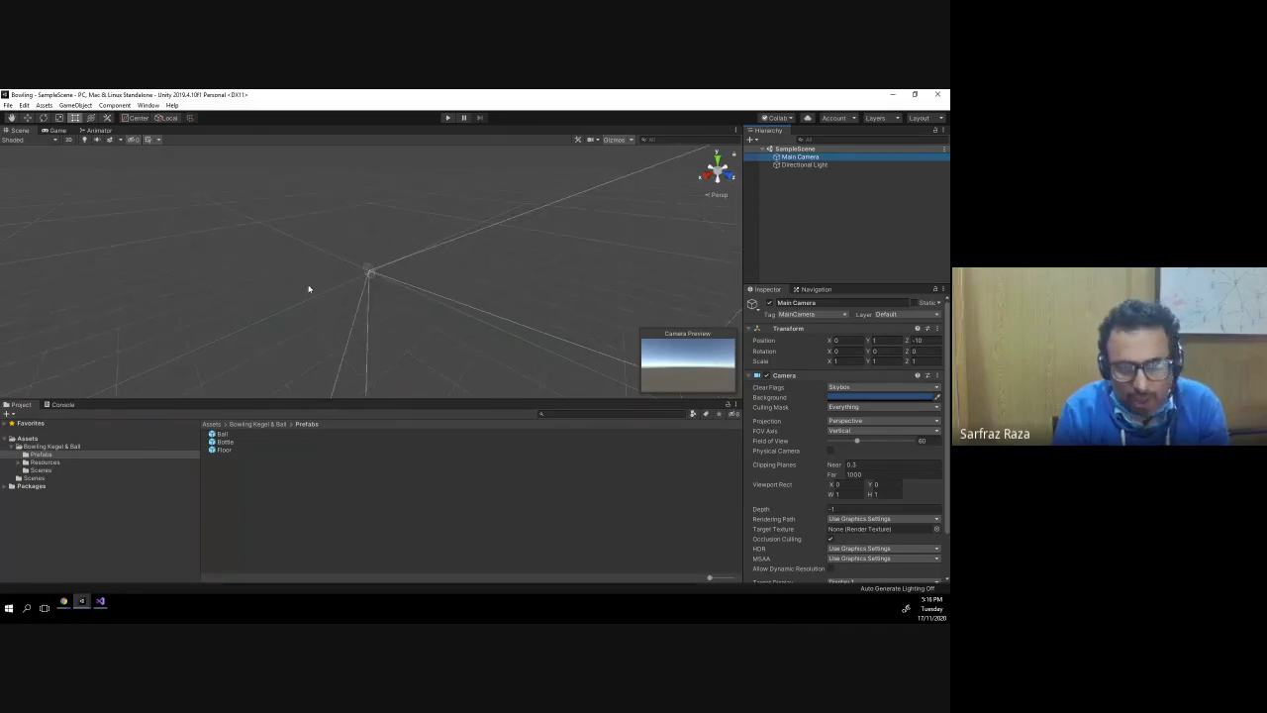
# - Orbit the Scene view around the Main Camera to face its frustum, then reselect it
pyautogui.press('alt')
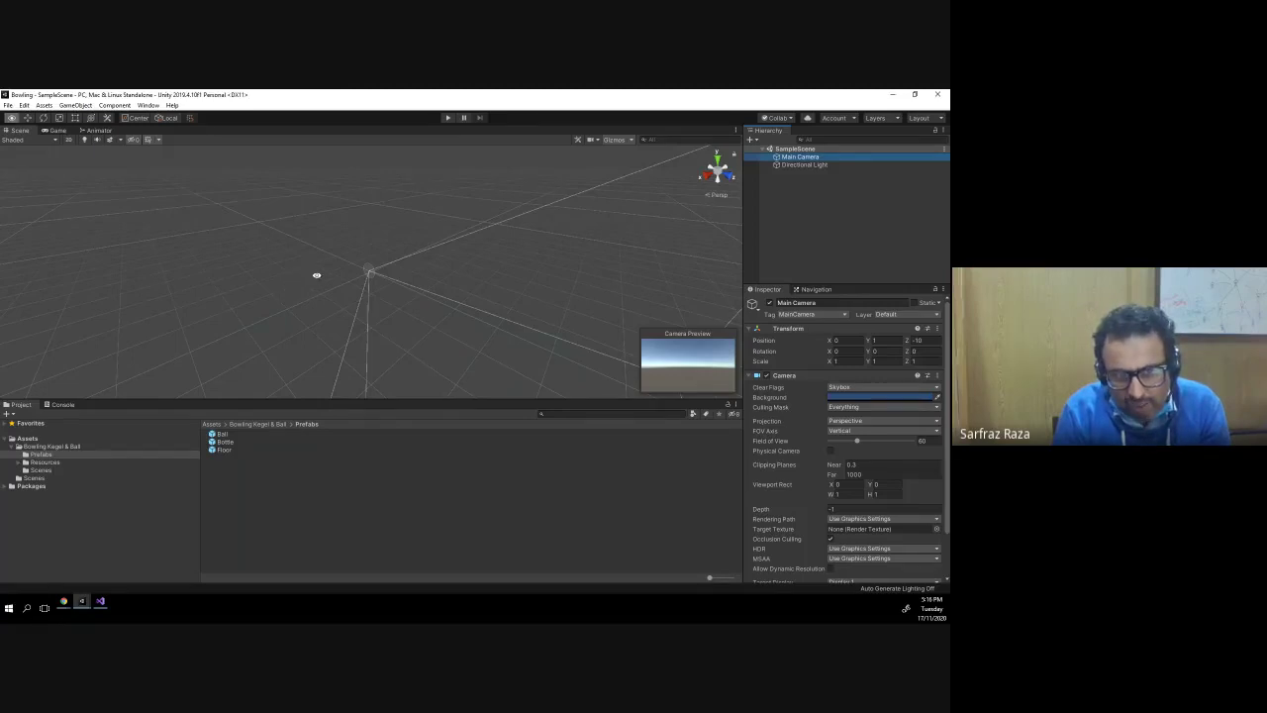
pyautogui.keyDown('alt'); pyautogui.moveTo(277, 270); pyautogui.dragTo(354, 280); pyautogui.keyUp('alt')
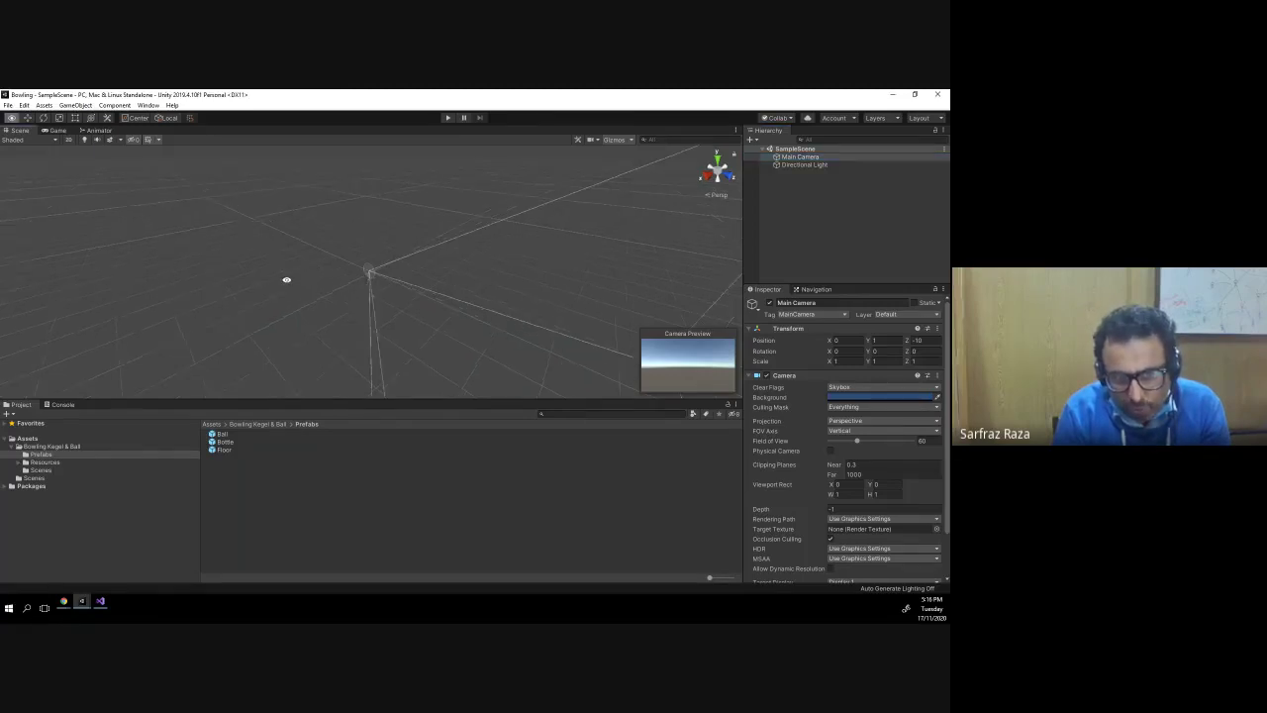
pyautogui.moveTo(239, 241)
pyautogui.keyDown('alt'); pyautogui.mouseDown()
pyautogui.moveTo(441, 255)
pyautogui.moveTo(555, 180)
pyautogui.mouseUp(); pyautogui.keyUp('alt')
pyautogui.moveTo(486, 227)
pyautogui.keyDown('alt'); pyautogui.mouseDown()
pyautogui.moveTo(446, 244)
pyautogui.moveTo(201, 192)
pyautogui.moveTo(320, 231)
pyautogui.moveTo(456, 246)
pyautogui.moveTo(512, 230)
pyautogui.moveTo(459, 238)
pyautogui.moveTo(492, 231)
pyautogui.moveTo(481, 221)
pyautogui.mouseUp(); pyautogui.keyUp('alt')
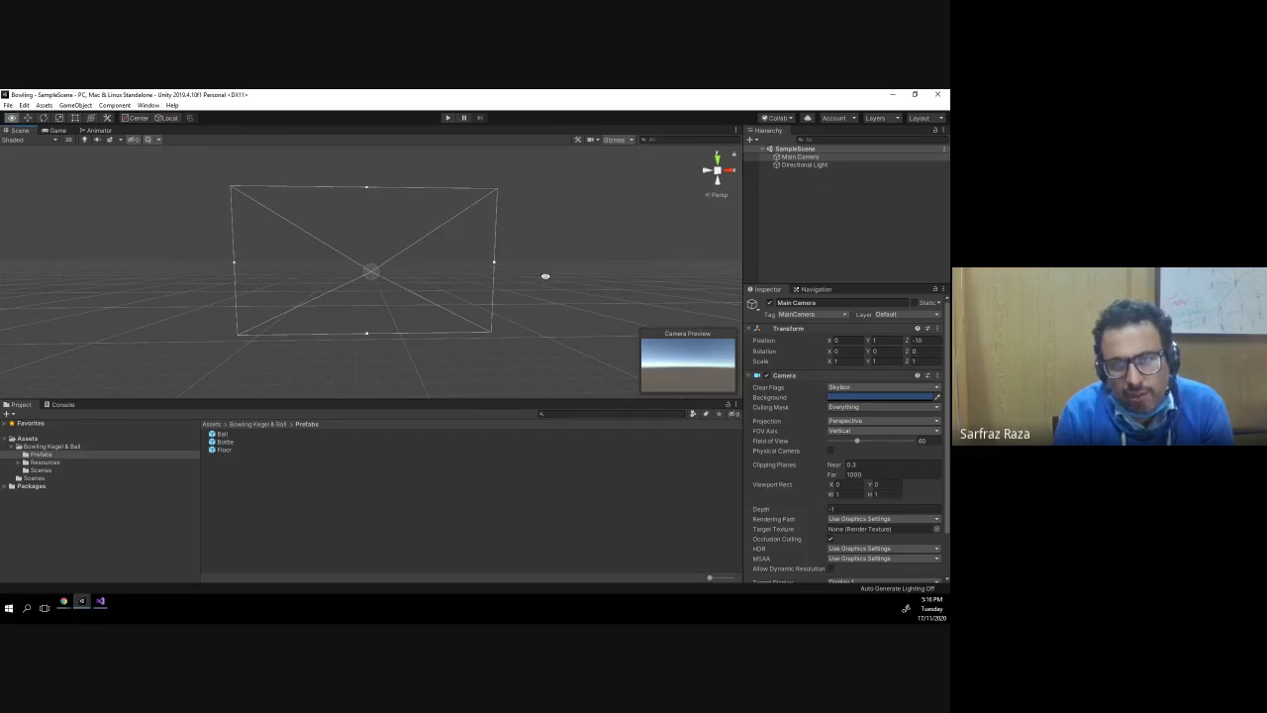
pyautogui.moveTo(545, 274)
pyautogui.keyDown('alt'); pyautogui.mouseDown()
pyautogui.moveTo(596, 151)
pyautogui.moveTo(552, 277)
pyautogui.mouseUp(); pyautogui.keyUp('alt')
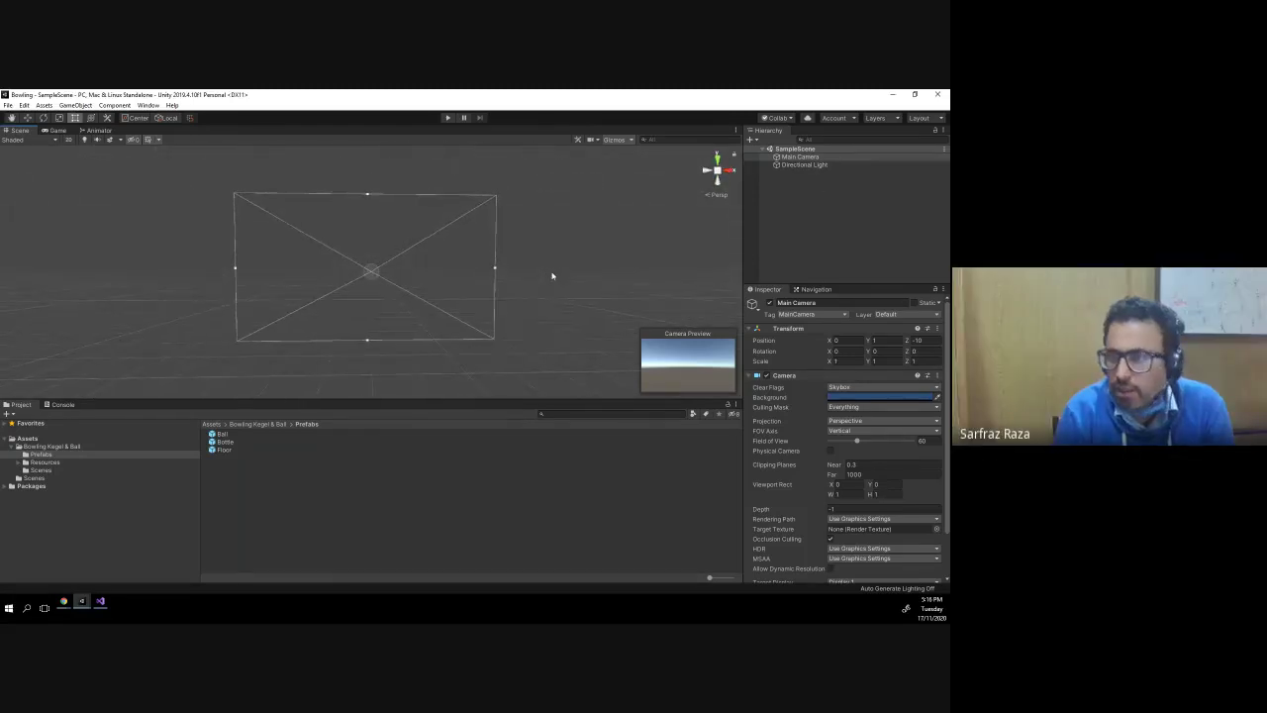
pyautogui.click(804, 159)
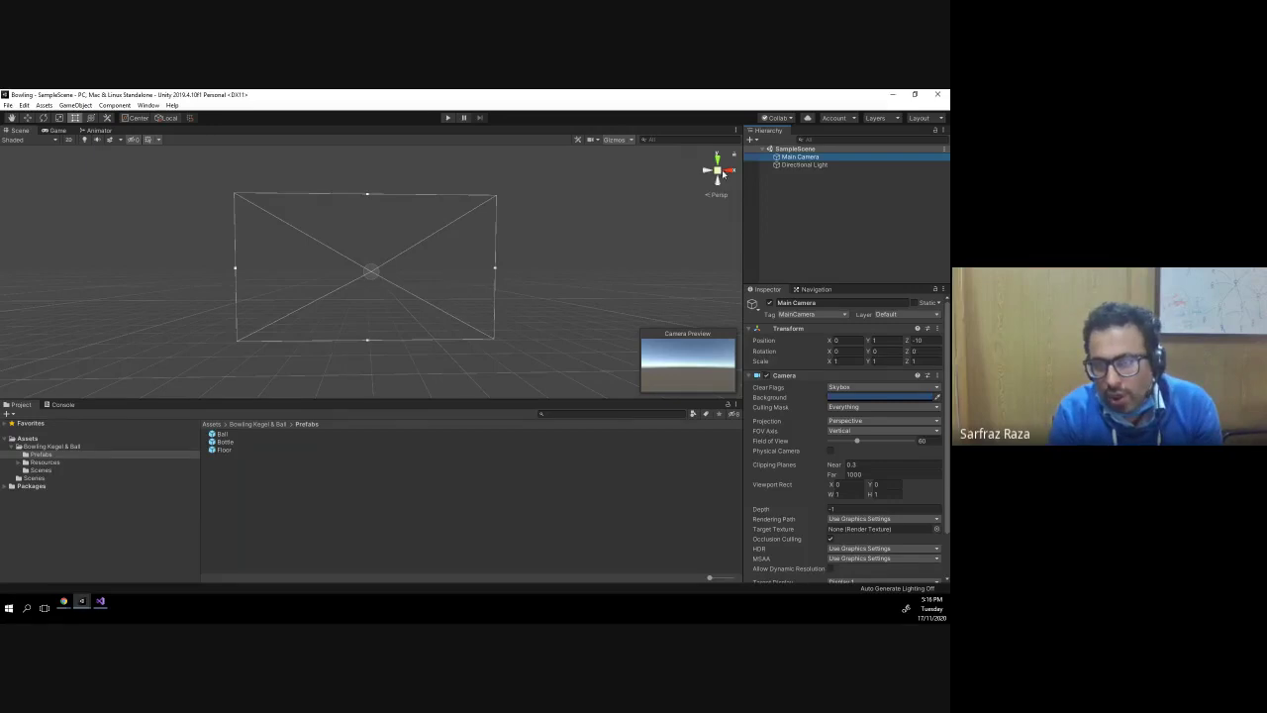
pyautogui.press('f')
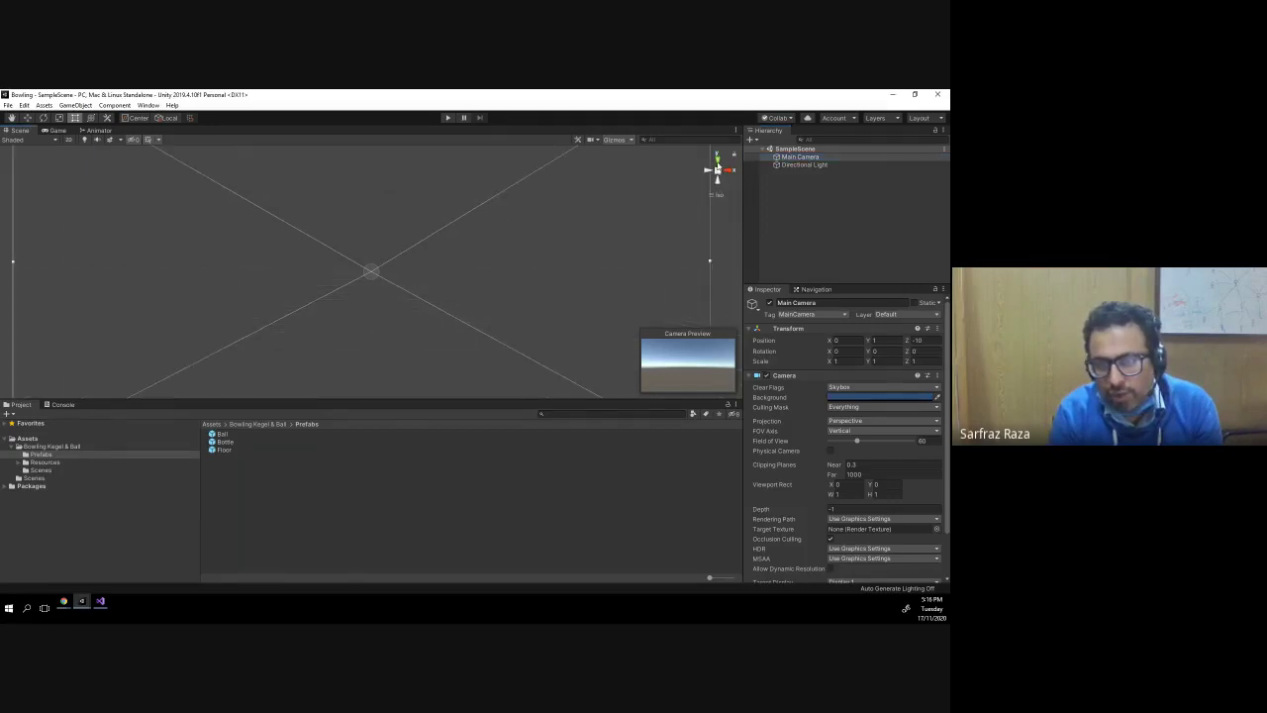
pyautogui.click(718, 165)
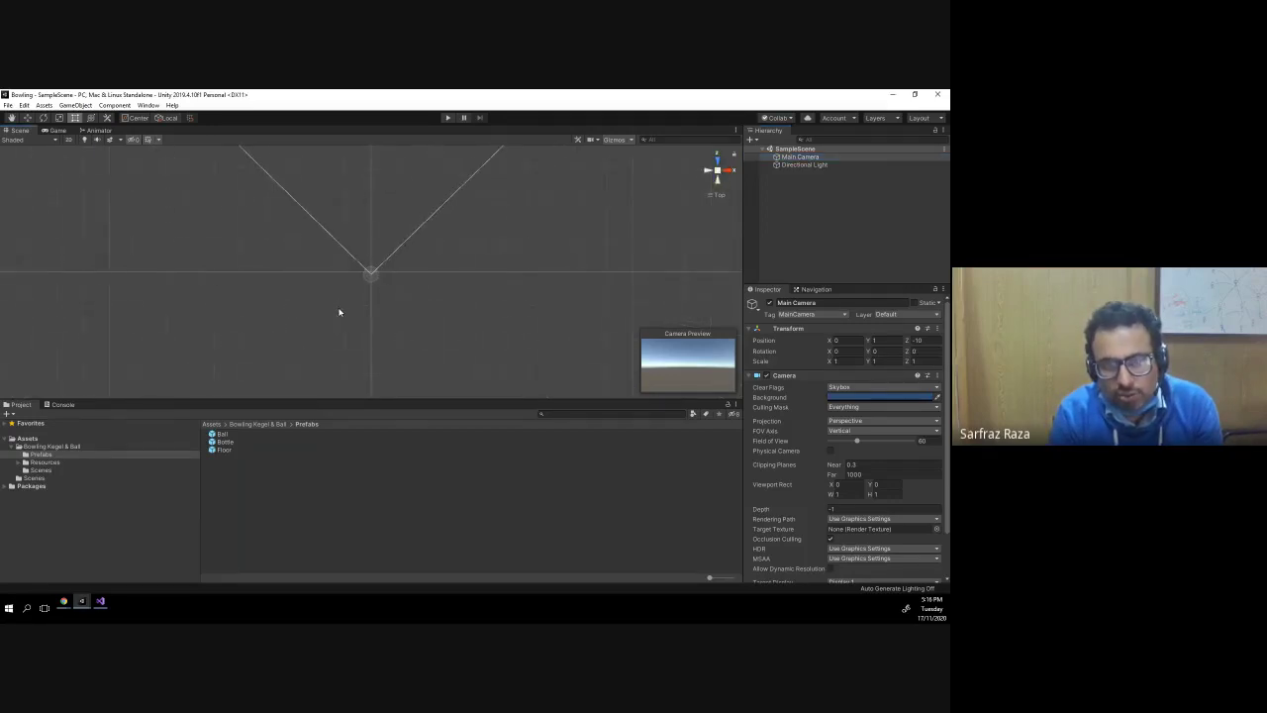
pyautogui.scroll(-3, 342, 305)
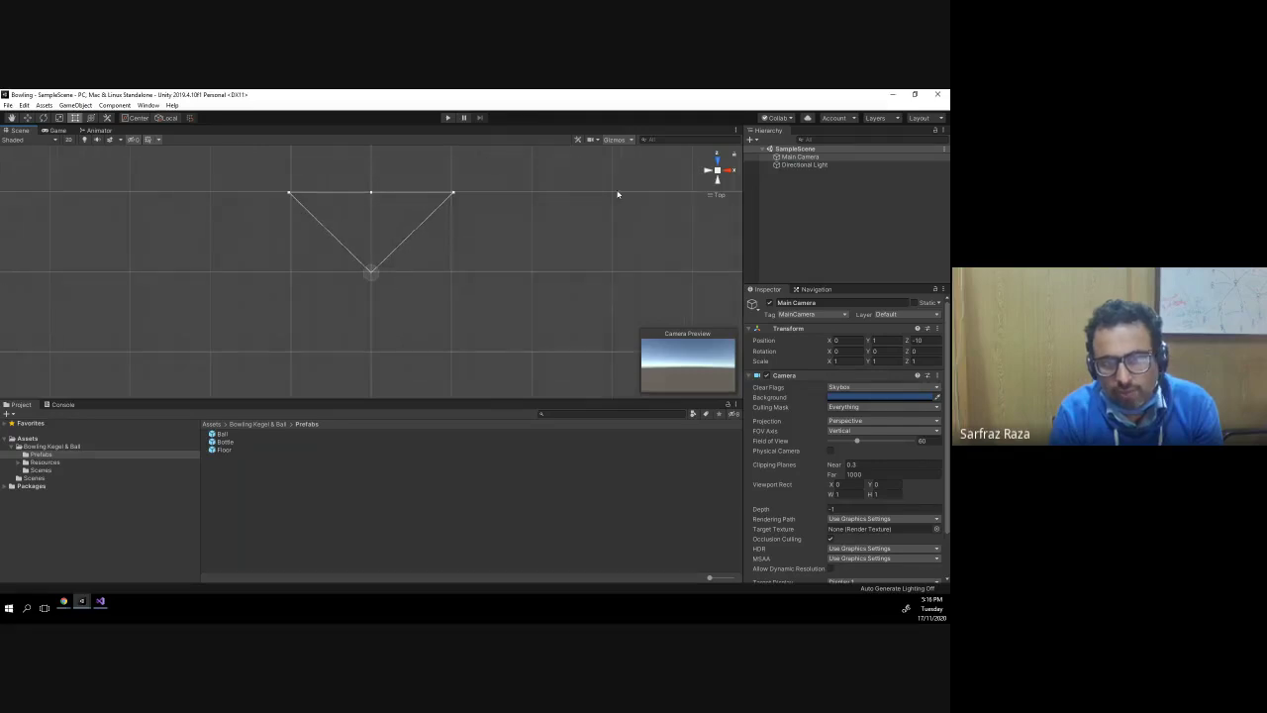
pyautogui.click(728, 172)
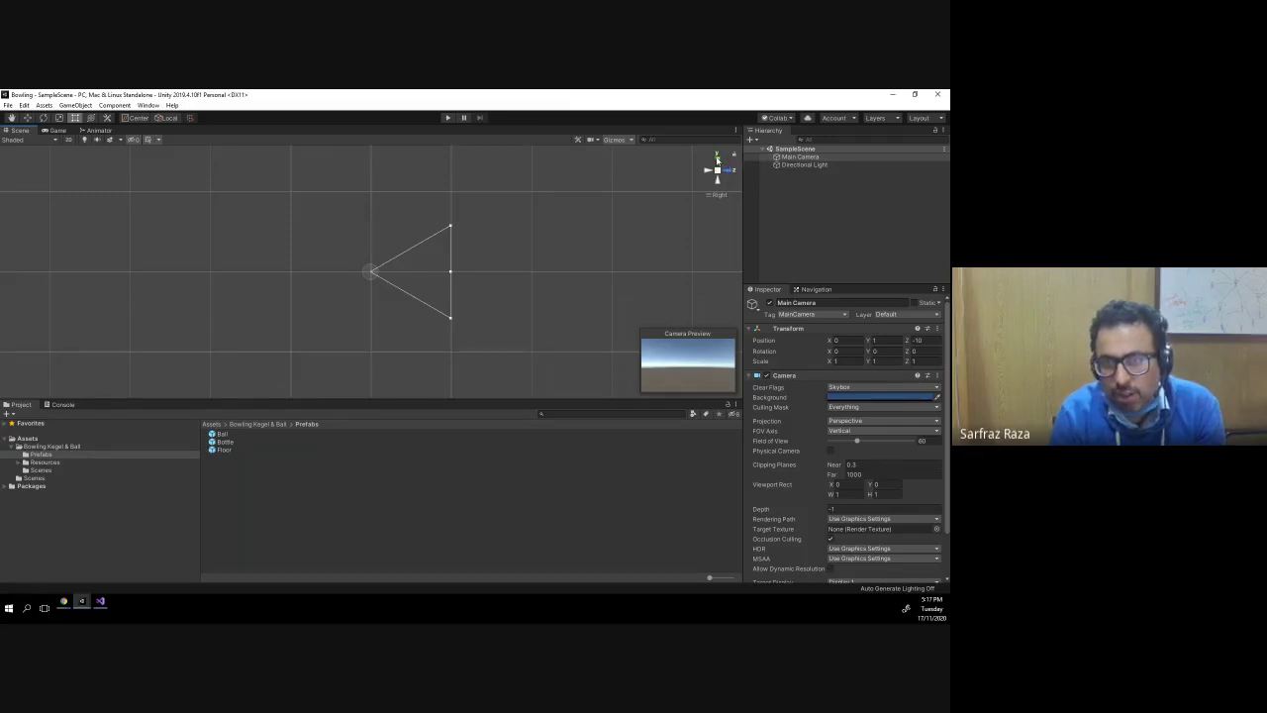
pyautogui.click(719, 159)
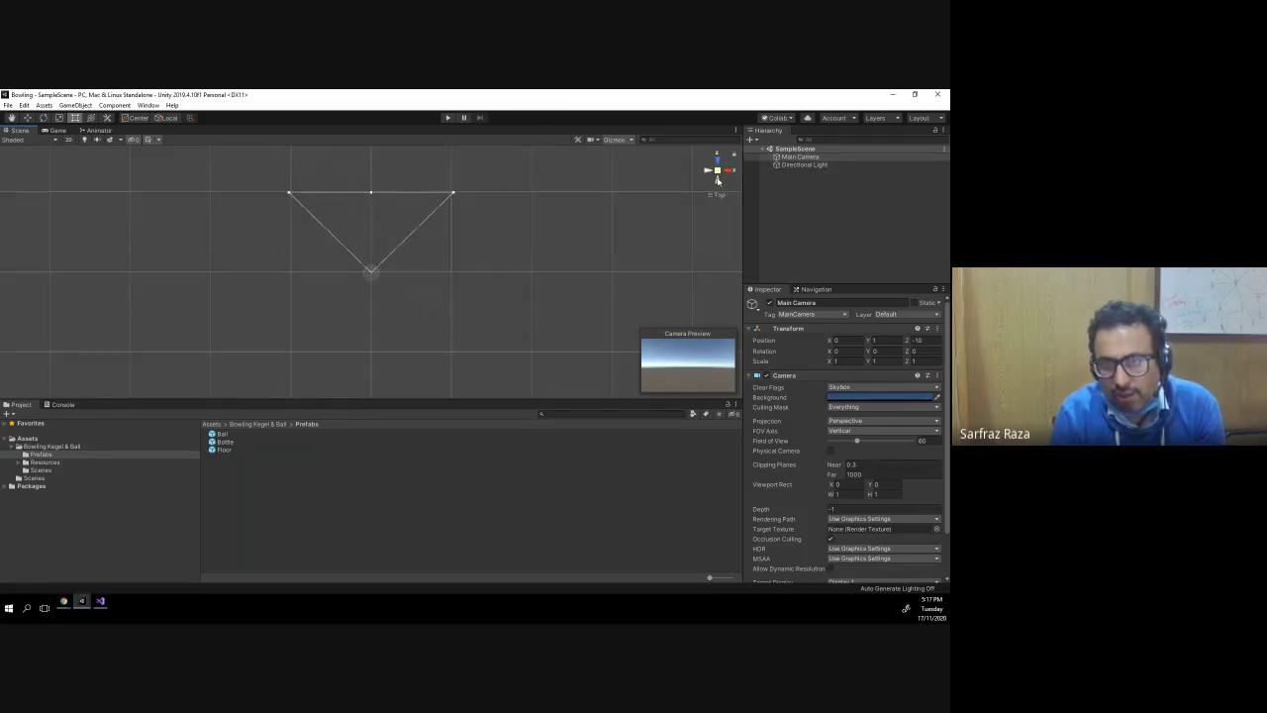
pyautogui.click(718, 185)
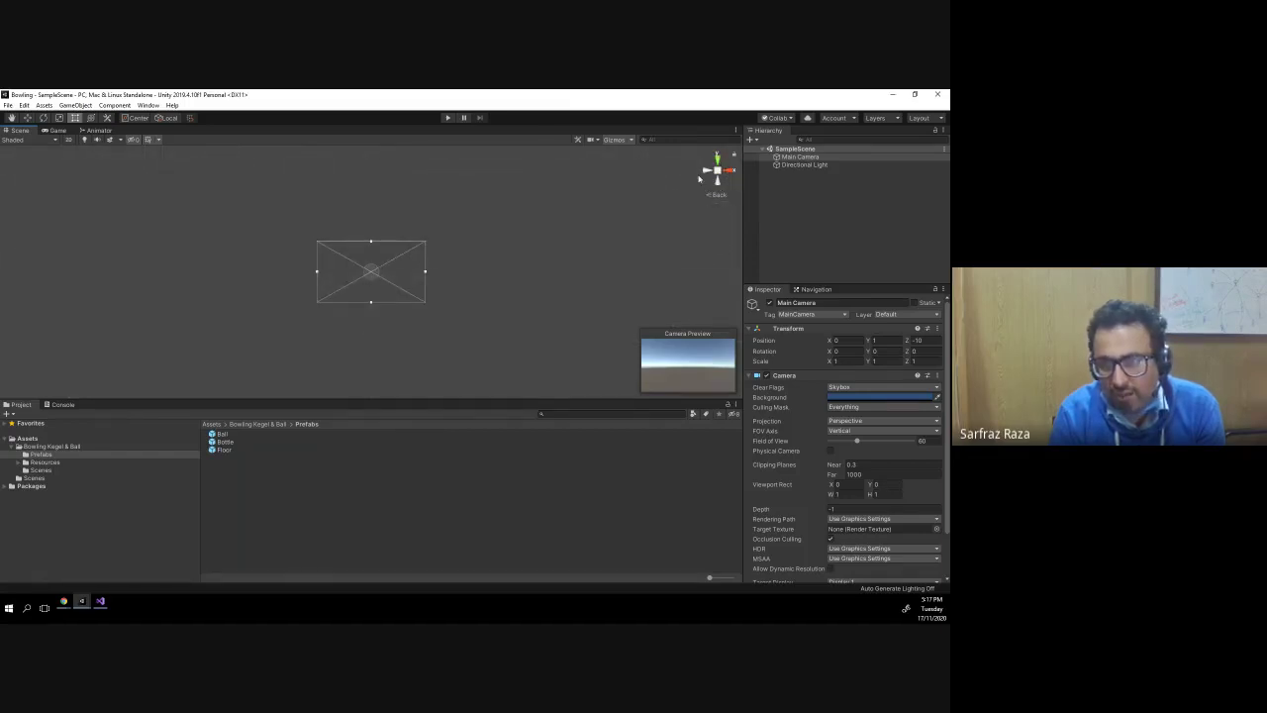
pyautogui.scroll(1, 393, 257)
pyautogui.scroll(2, 393, 256)
pyautogui.scroll(2, 393, 255)
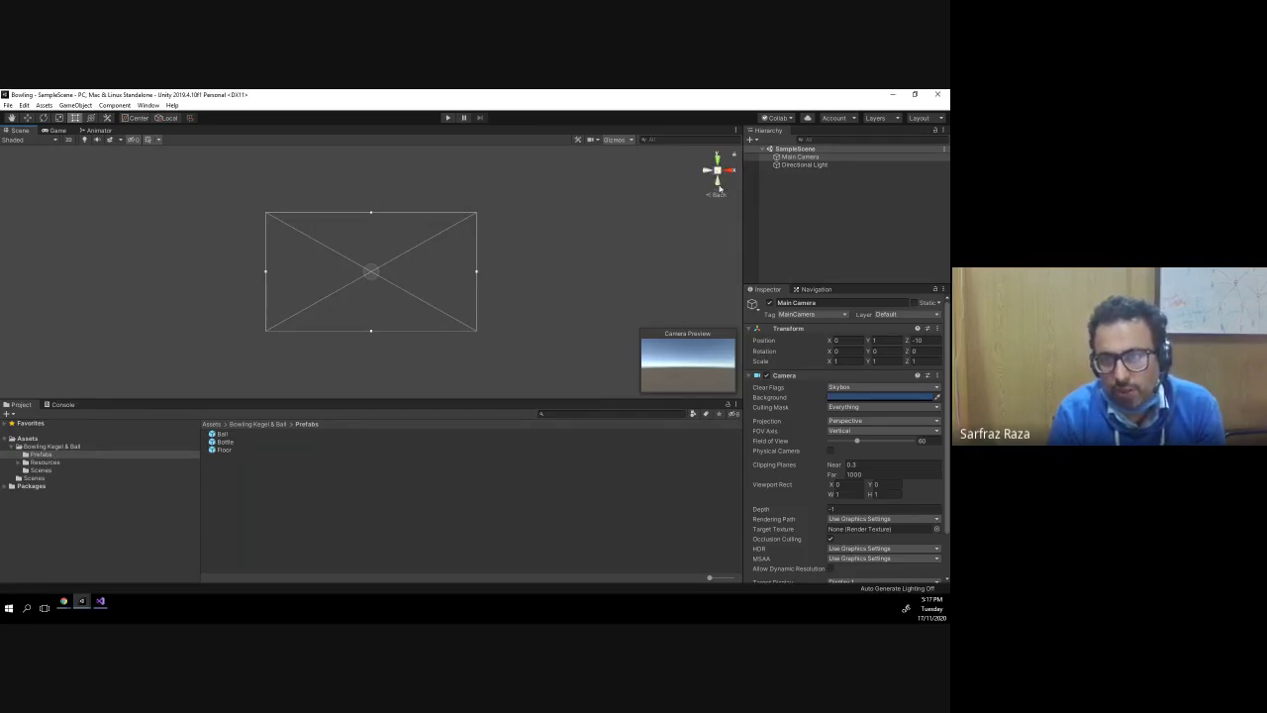
pyautogui.moveTo(469, 238)
pyautogui.keyDown('alt'); pyautogui.mouseDown()
pyautogui.moveTo(496, 266)
pyautogui.moveTo(489, 251)
pyautogui.mouseUp(); pyautogui.keyUp('alt')
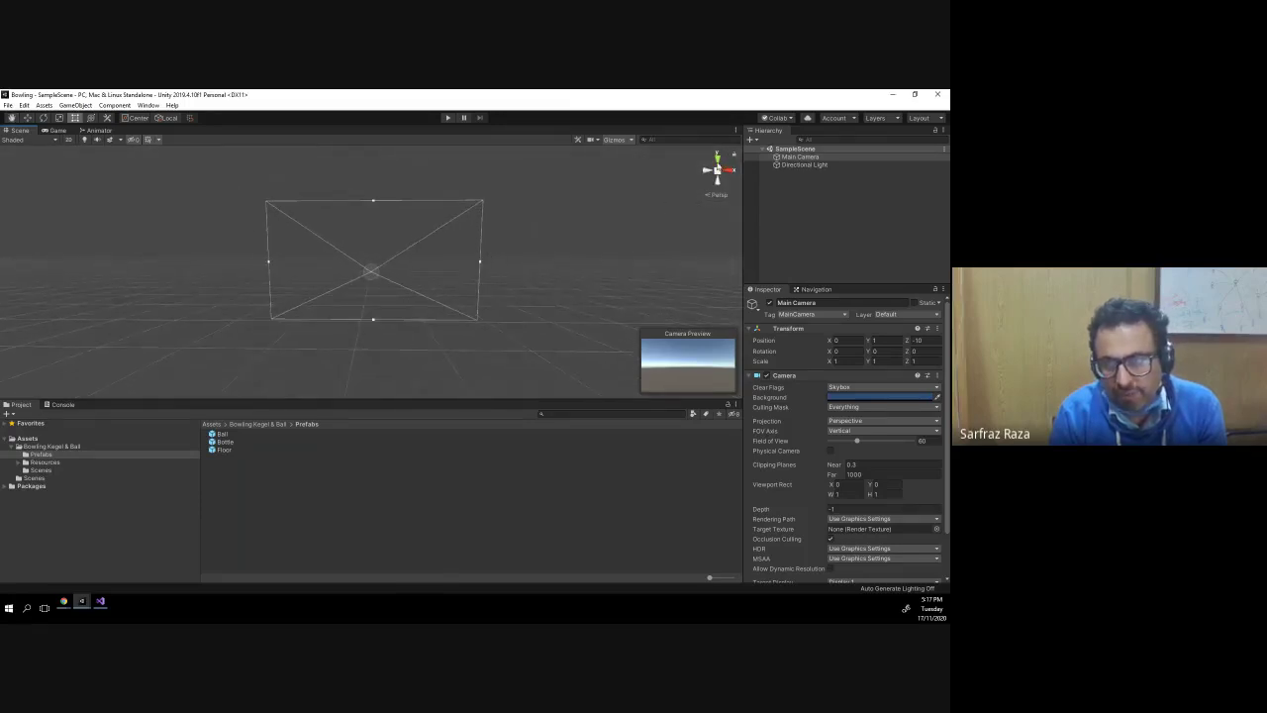
pyautogui.click(707, 170)
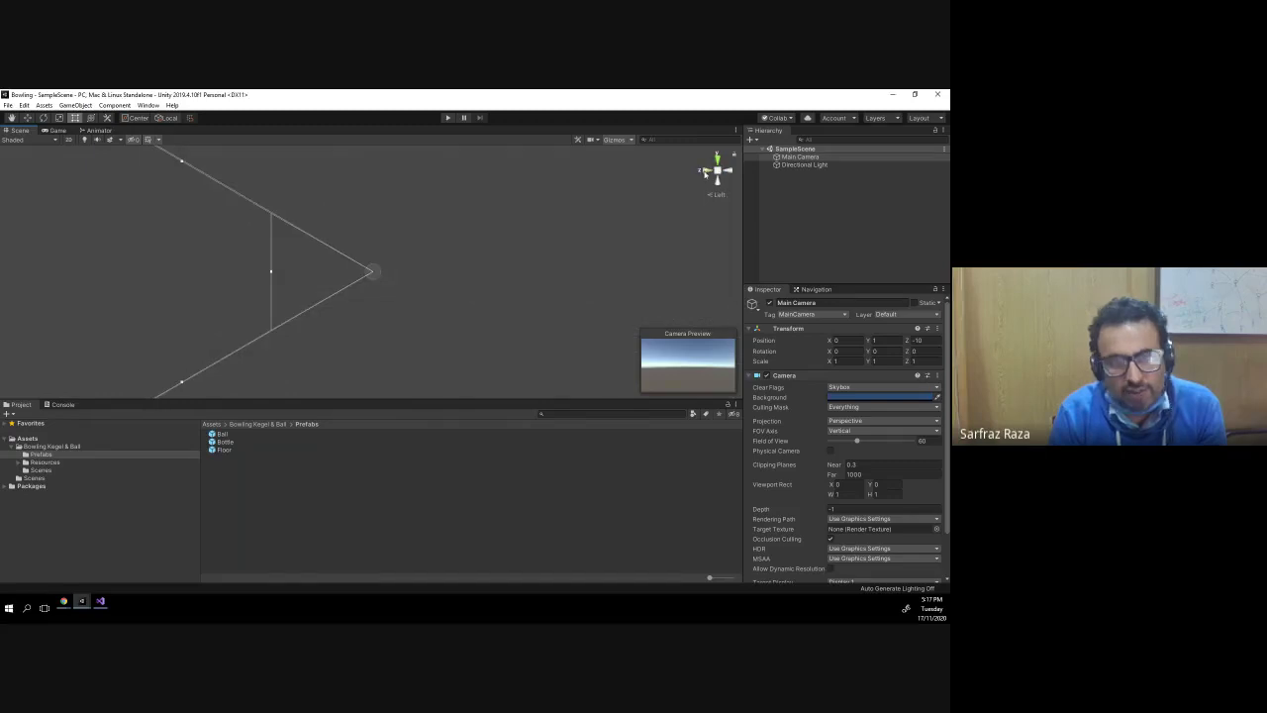
pyautogui.click(707, 171)
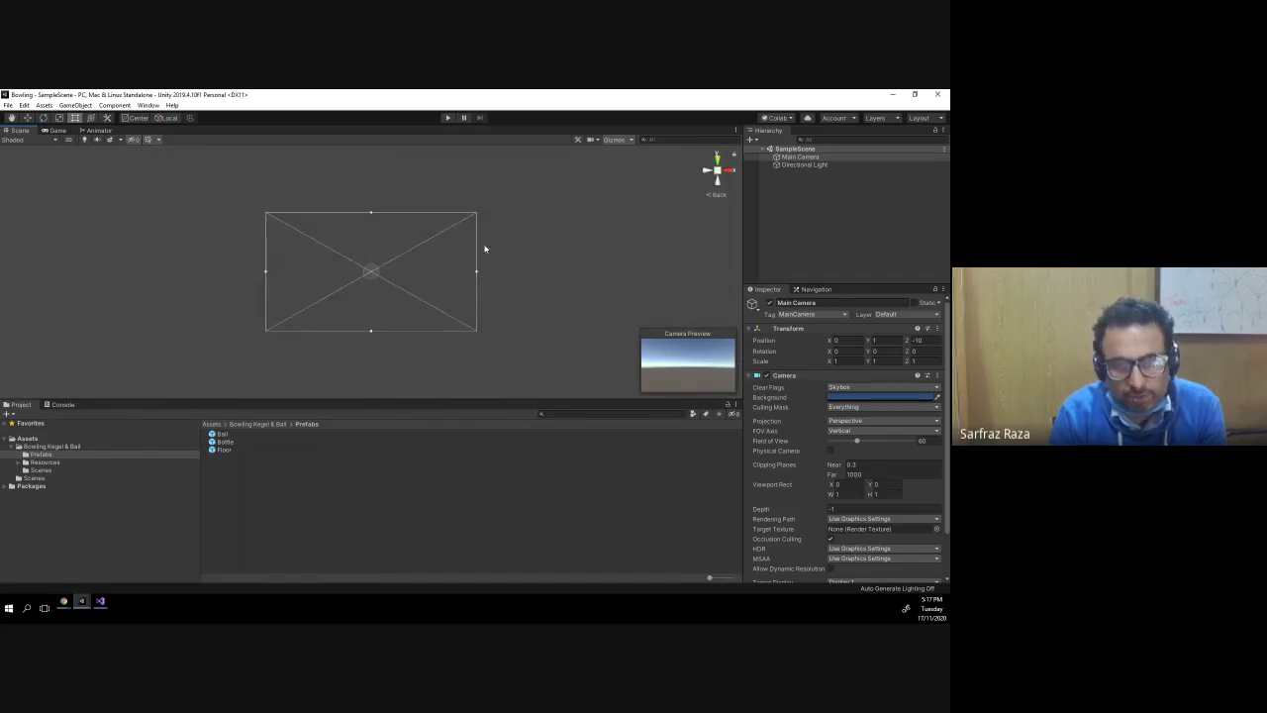
pyautogui.keyDown('alt'); pyautogui.moveTo(429, 189); pyautogui.dragTo(419, 227); pyautogui.keyUp('alt')
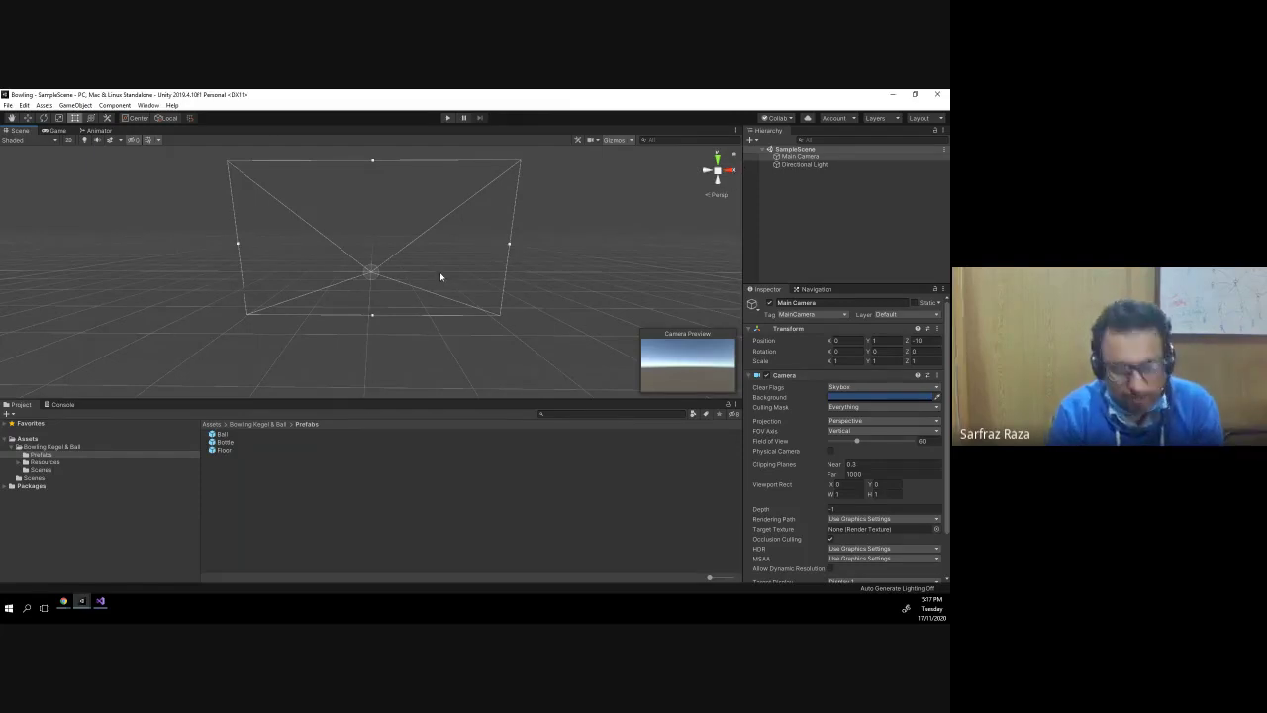
pyautogui.keyDown('alt'); pyautogui.moveTo(423, 283); pyautogui.dragTo(424, 260); pyautogui.keyUp('alt')
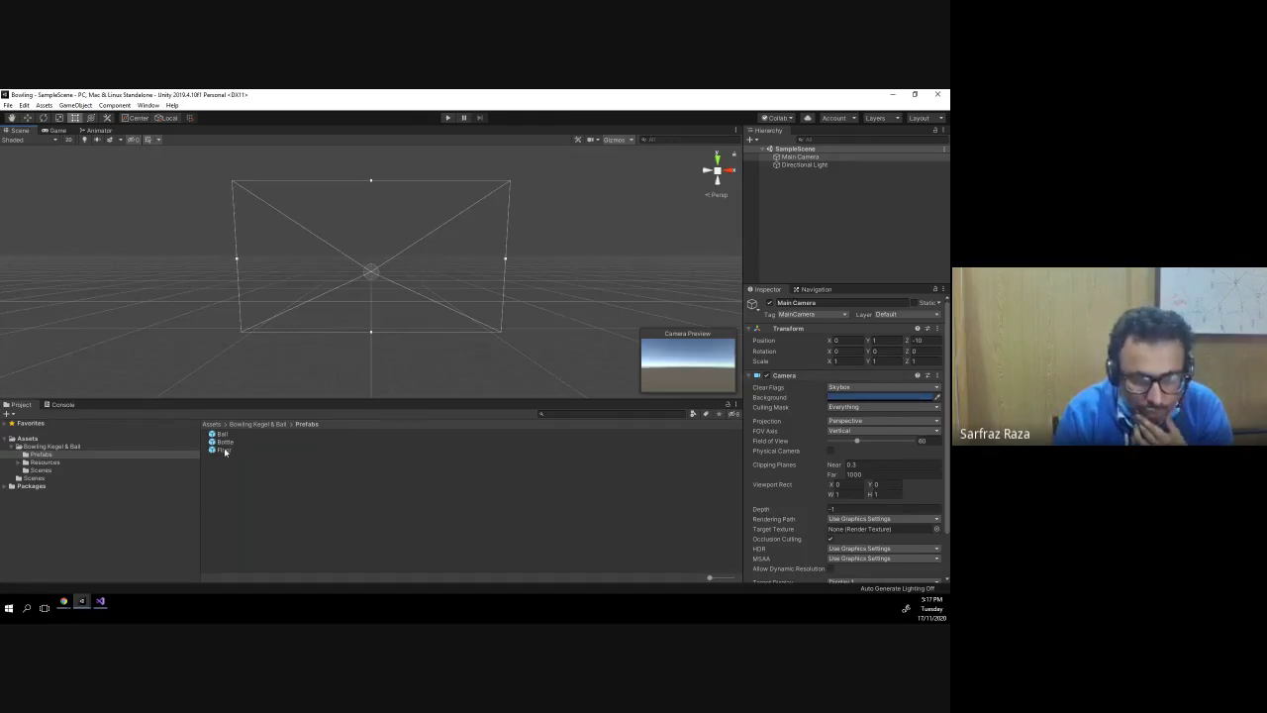
# - Place the Floor prefab at the origin with a reset Transform and dock the Game view beside the Scene
pyautogui.moveTo(224, 451)
pyautogui.mouseDown()
pyautogui.moveTo(487, 298)
pyautogui.moveTo(796, 197)
pyautogui.moveTo(482, 298)
pyautogui.moveTo(498, 323)
pyautogui.mouseUp()
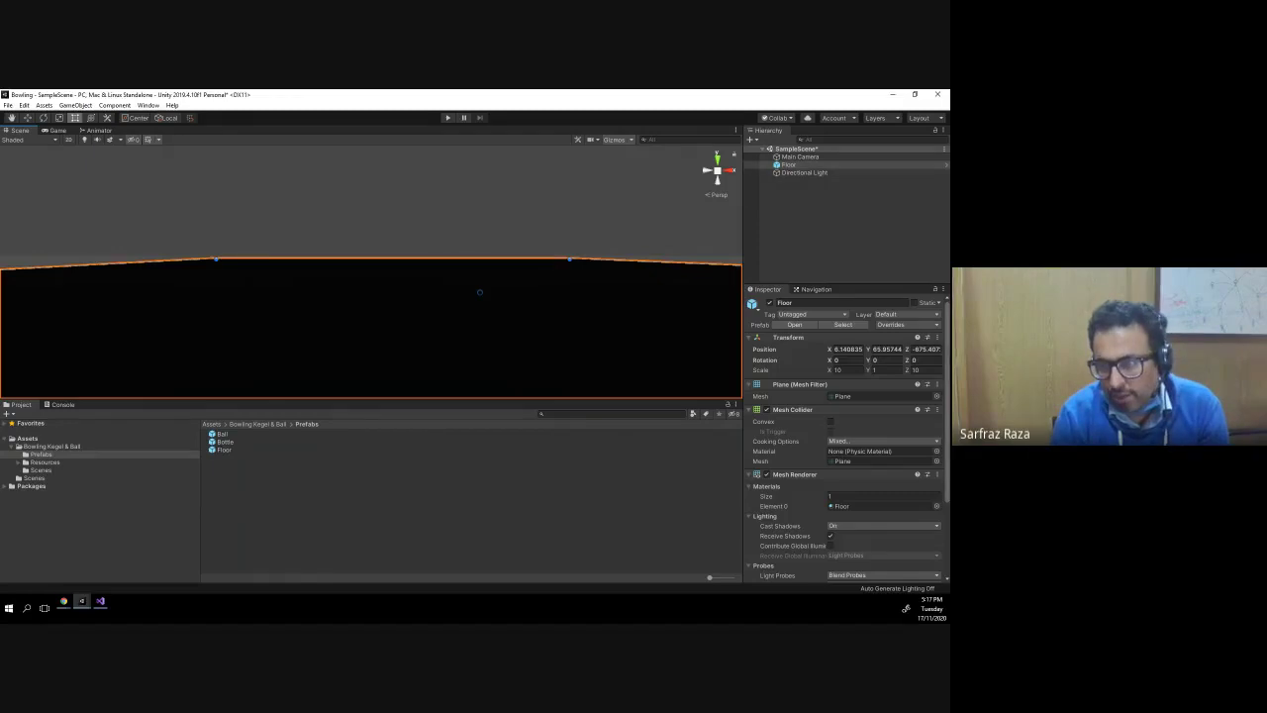
pyautogui.click(936, 338)
pyautogui.click(862, 348)
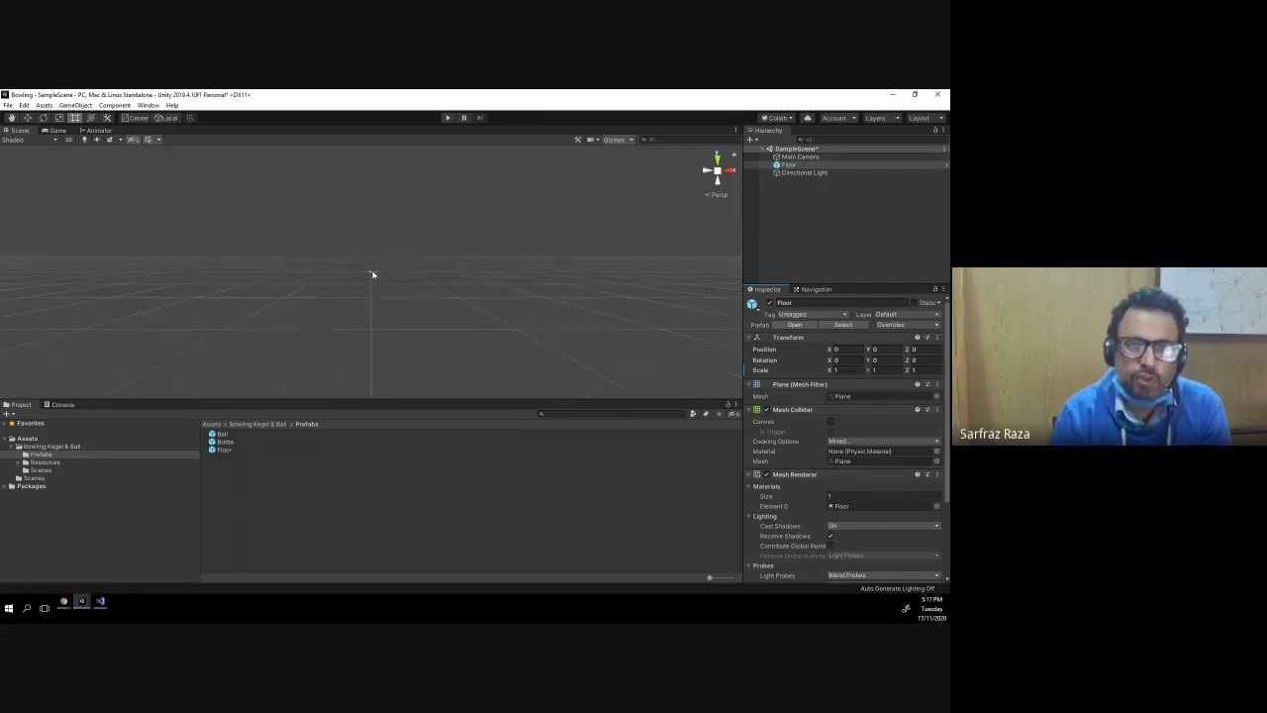
pyautogui.scroll(-5, 371, 274)
pyautogui.scroll(1, 379, 274)
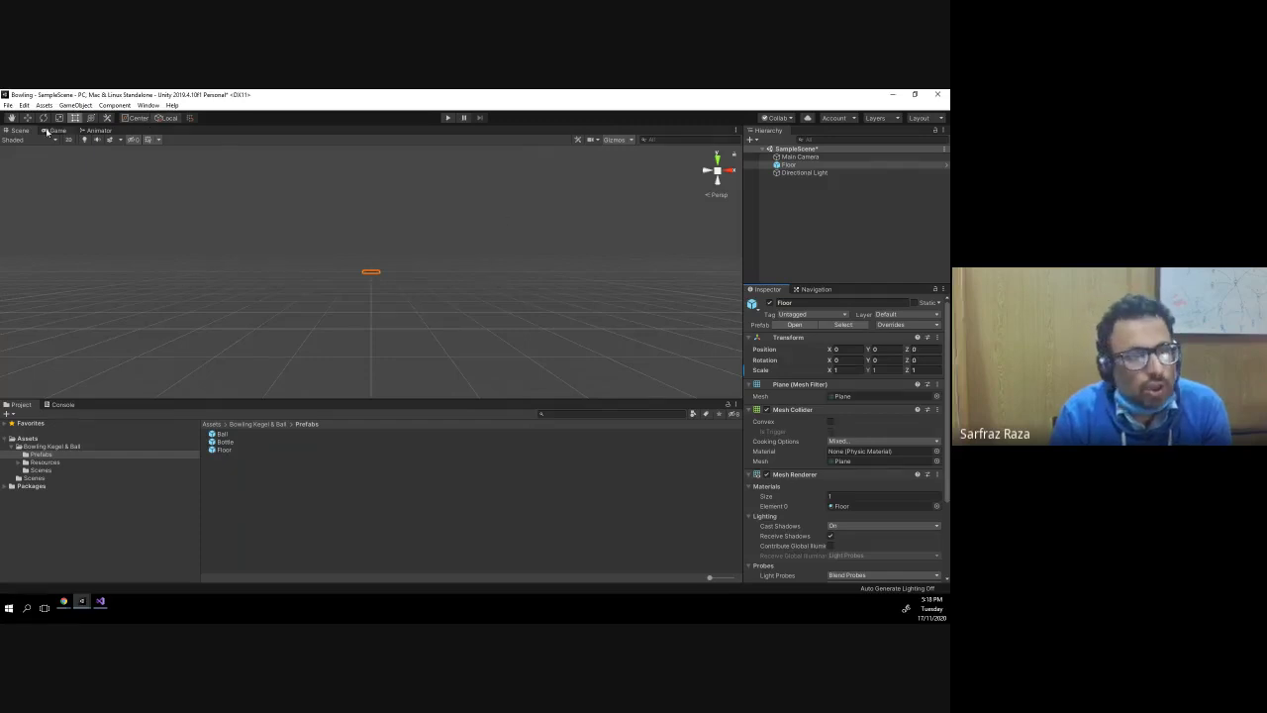
pyautogui.moveTo(56, 130); pyautogui.dragTo(552, 292)
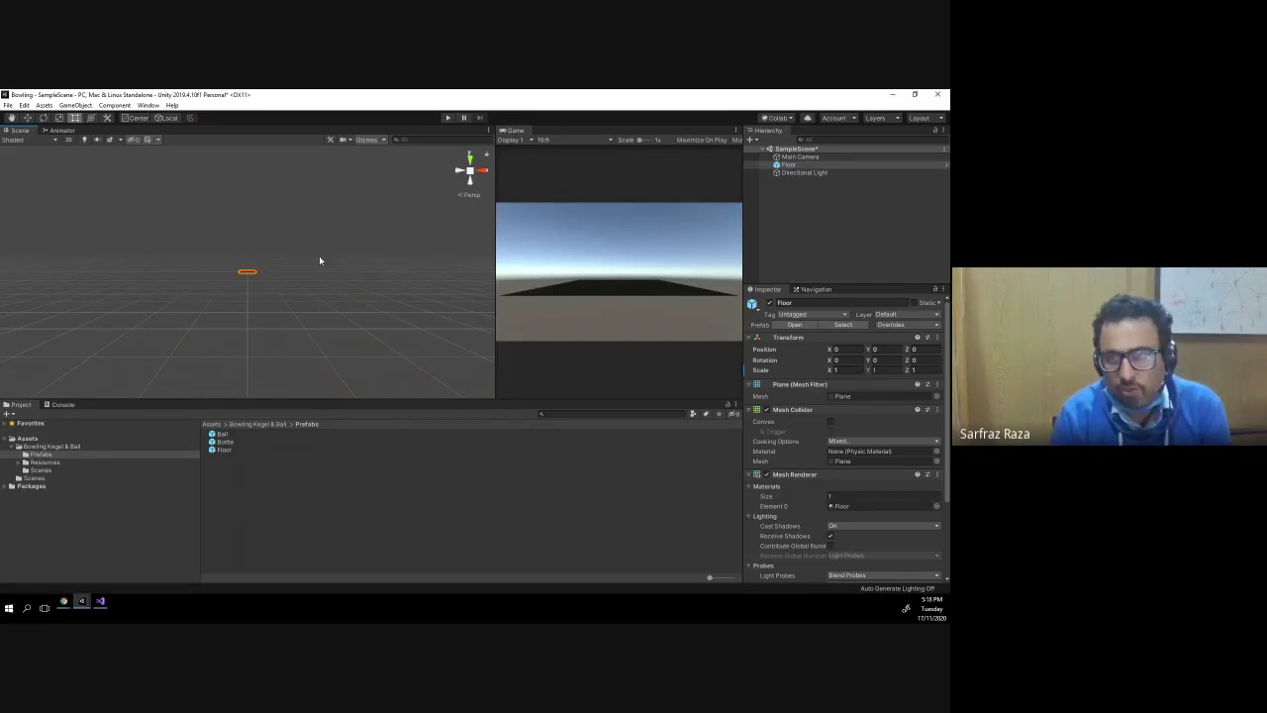
# - Orbit the Scene view around the floor and camera, then reselect the Main Camera at 0, 1, -10
pyautogui.click(800, 156)
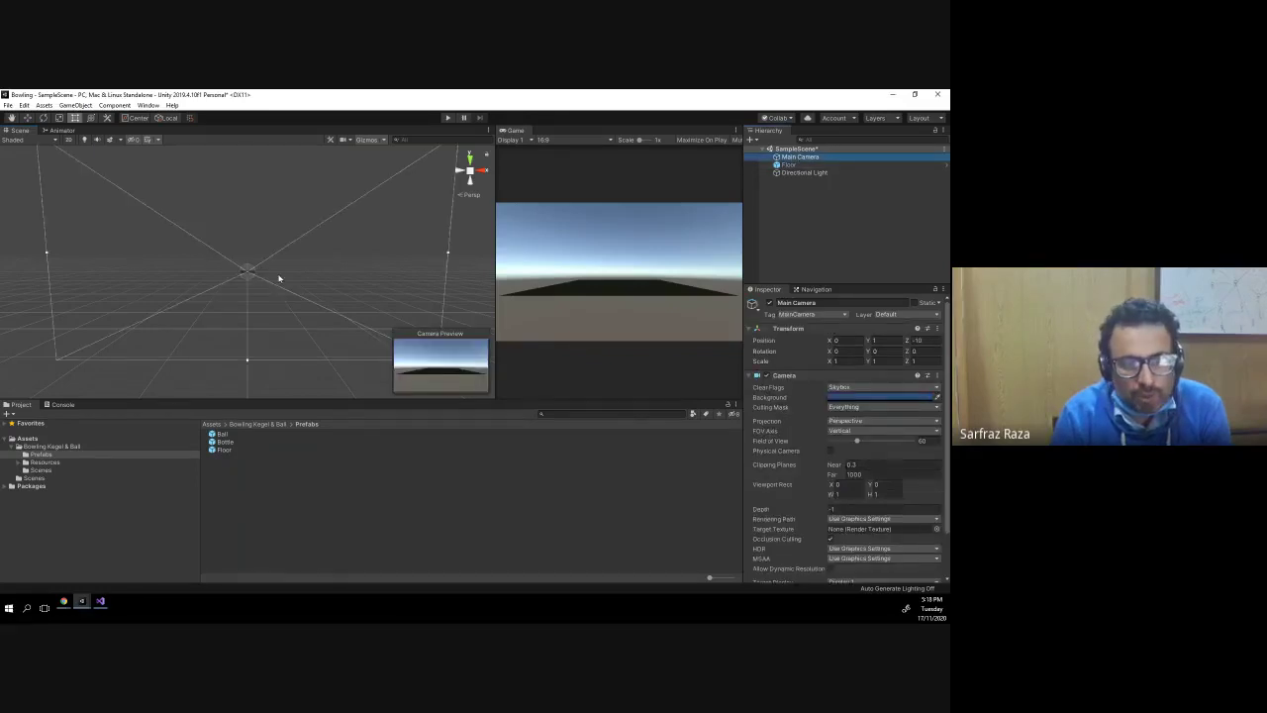
pyautogui.moveTo(290, 268)
pyautogui.keyDown('alt'); pyautogui.mouseDown()
pyautogui.moveTo(87, 230)
pyautogui.moveTo(274, 292)
pyautogui.moveTo(261, 222)
pyautogui.mouseUp(); pyautogui.keyUp('alt')
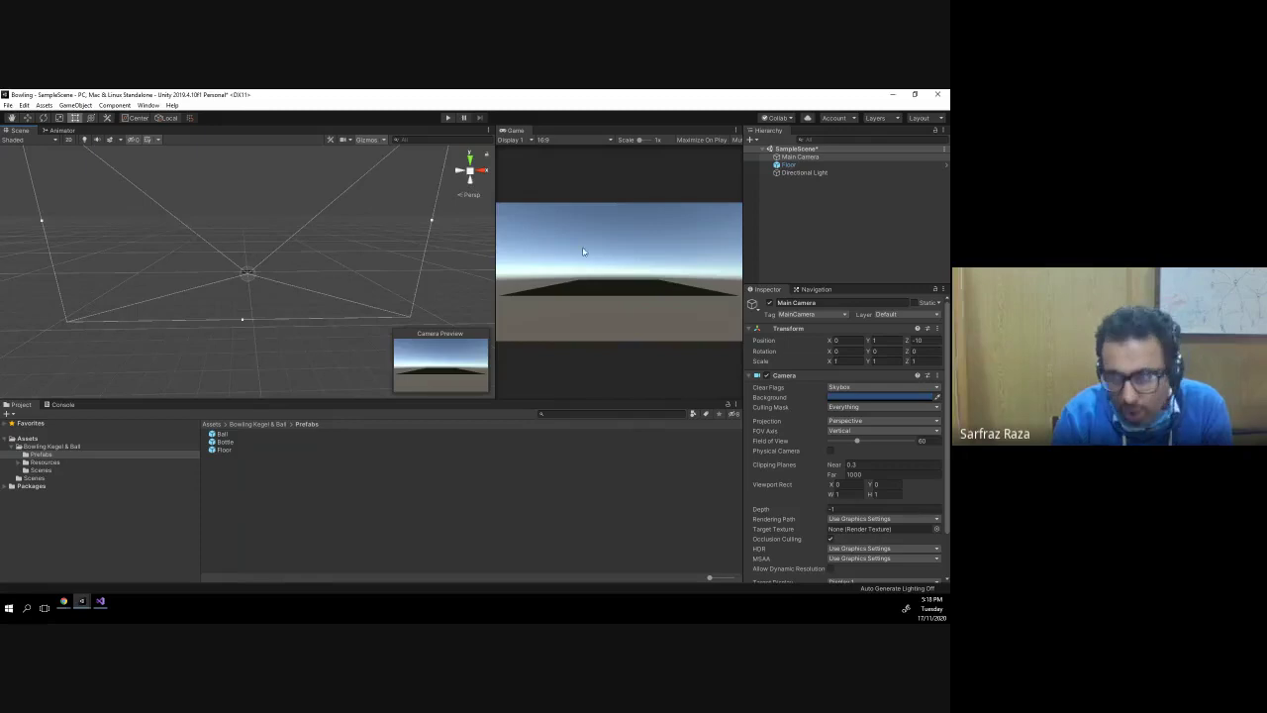
pyautogui.click(266, 275)
pyautogui.click(266, 274)
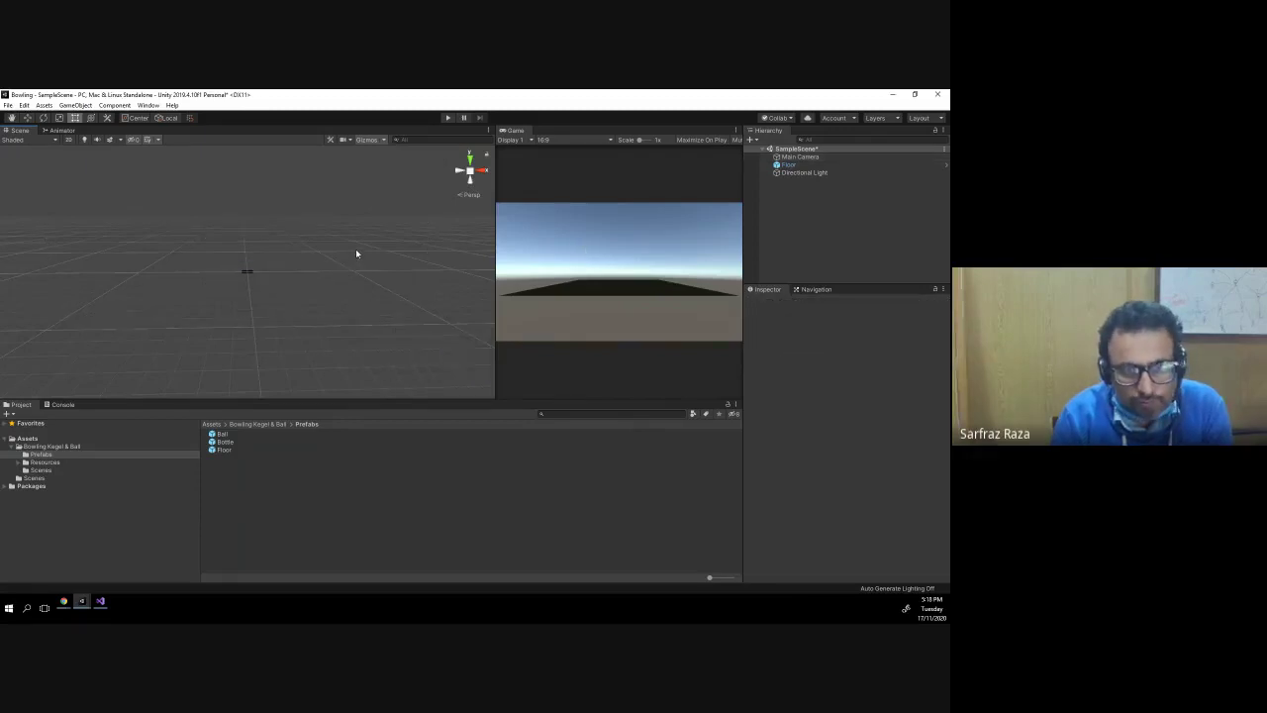
pyautogui.moveTo(380, 250)
pyautogui.keyDown('alt'); pyautogui.mouseDown()
pyautogui.moveTo(298, 291)
pyautogui.moveTo(235, 253)
pyautogui.moveTo(311, 288)
pyautogui.mouseUp(); pyautogui.keyUp('alt')
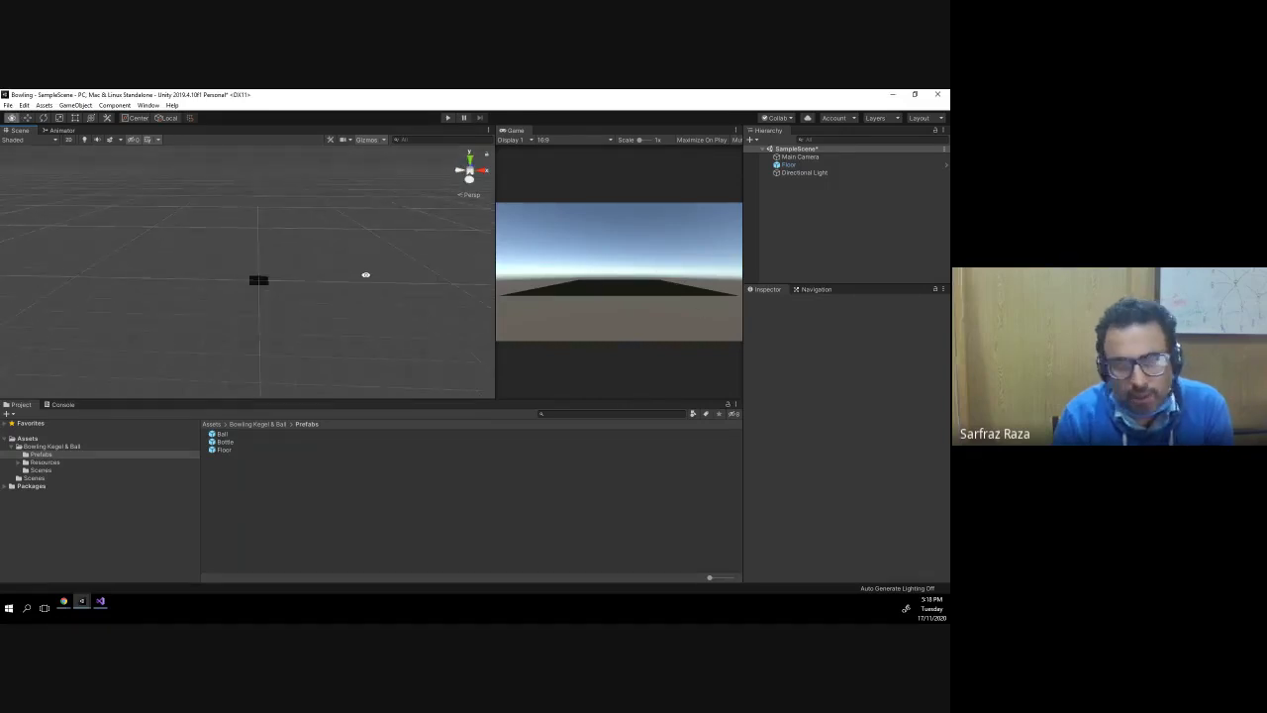
pyautogui.click(800, 157)
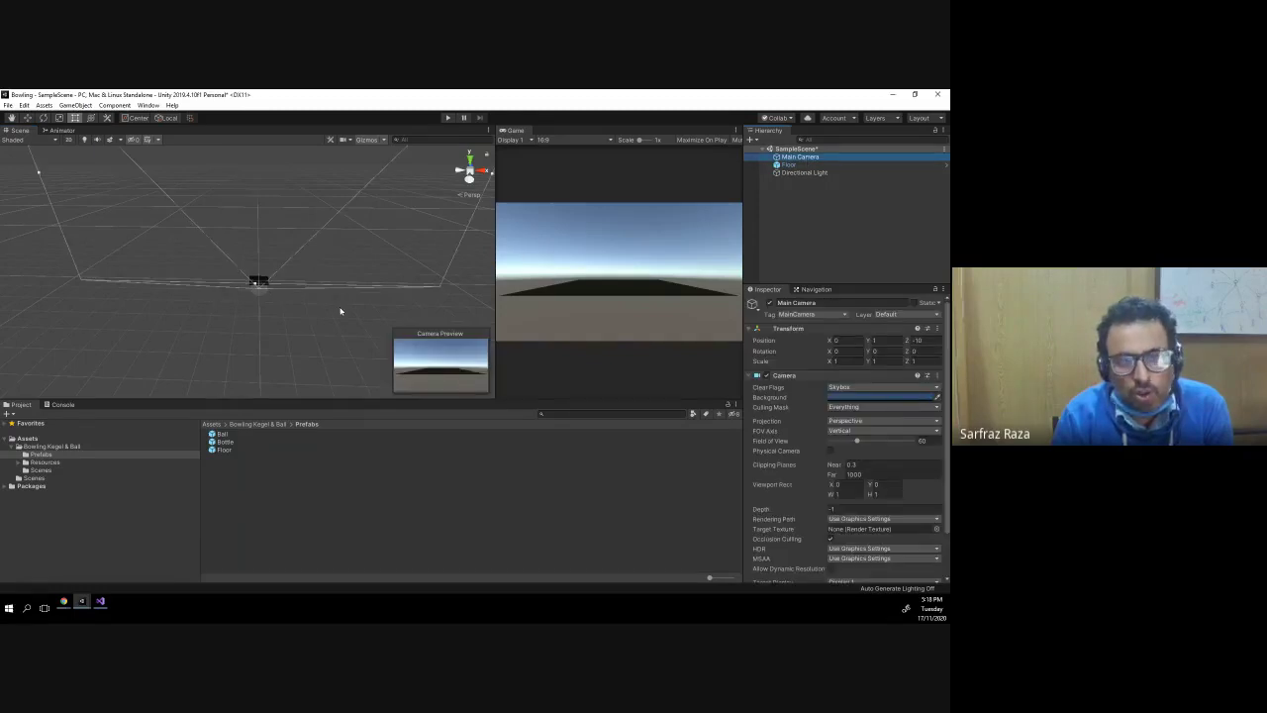
# - Raise the Main Camera to about Y 2.7 so the Game view looks down on the floor
pyautogui.press('w')
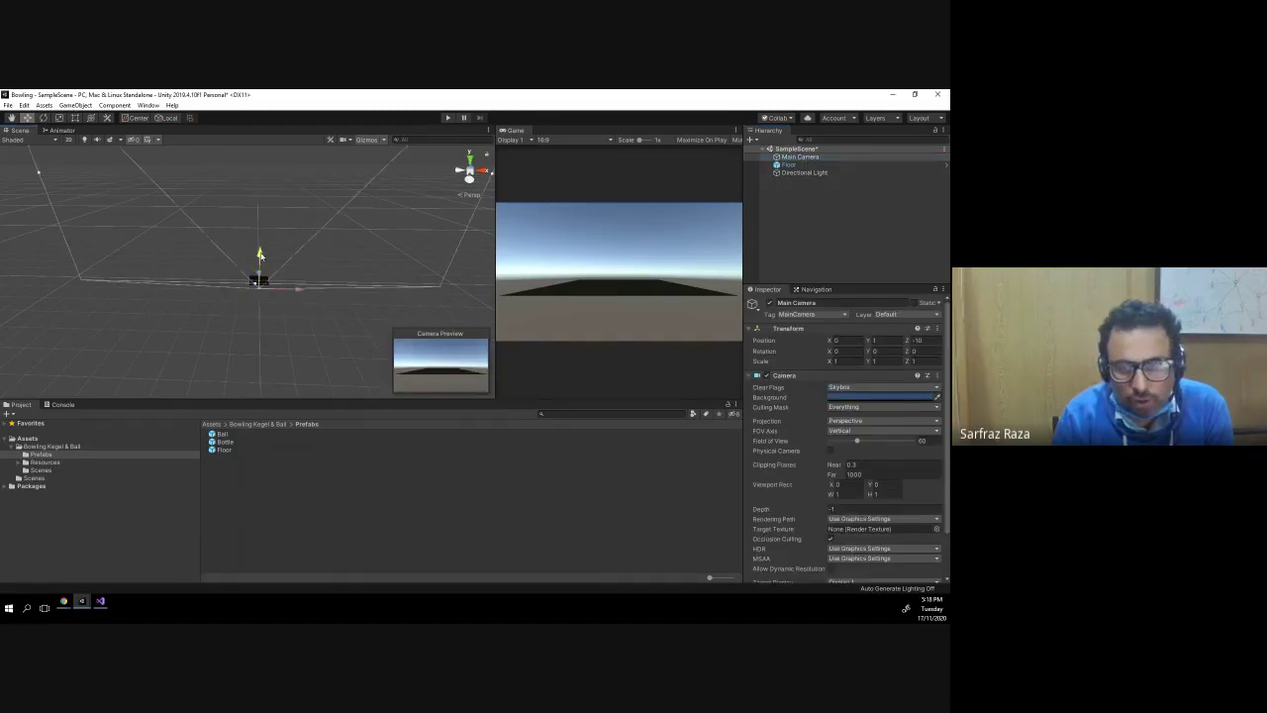
pyautogui.moveTo(259, 256); pyautogui.dragTo(255, 238)
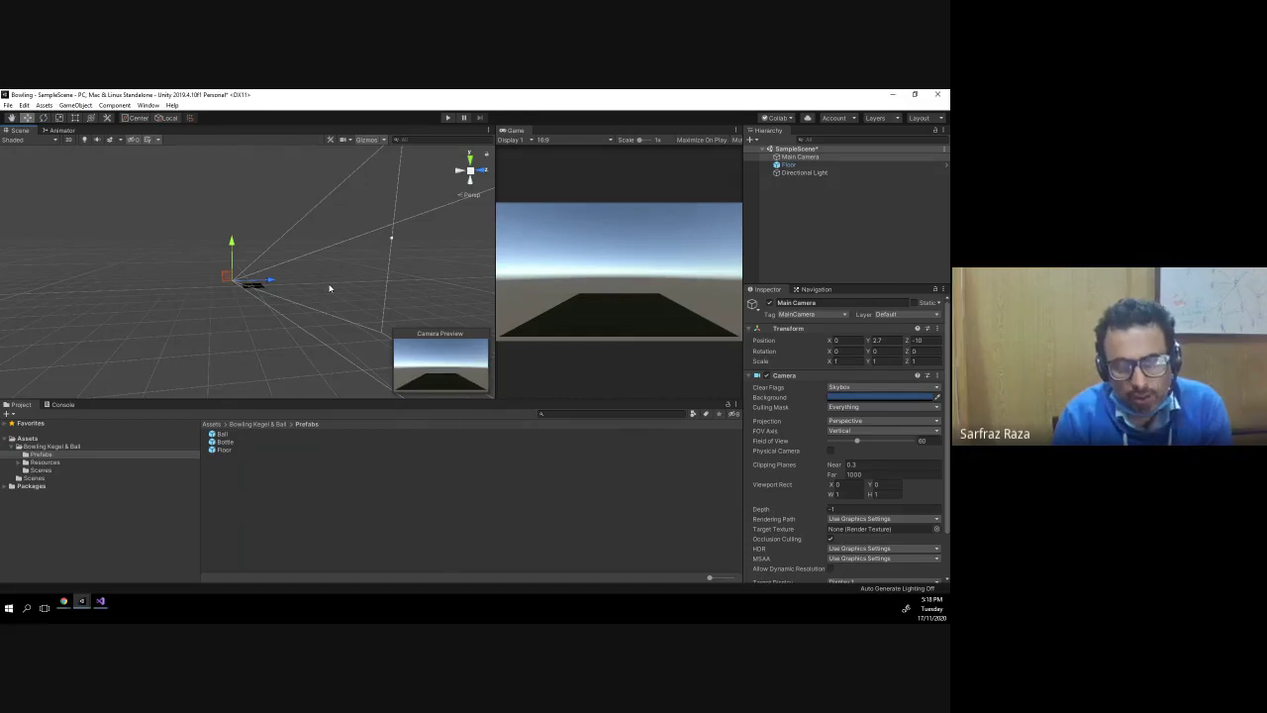
pyautogui.click(258, 289)
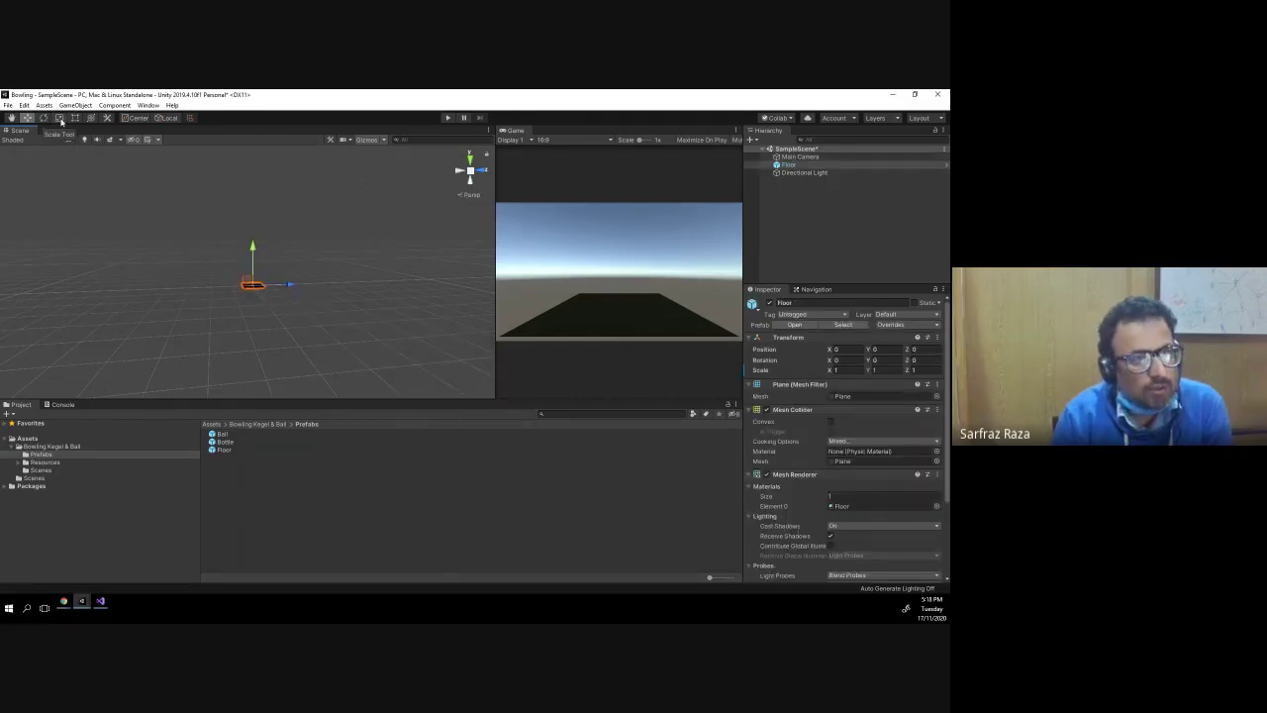
# - Stretch the Floor along Z to a scale of about 4.37
pyautogui.click(59, 118)
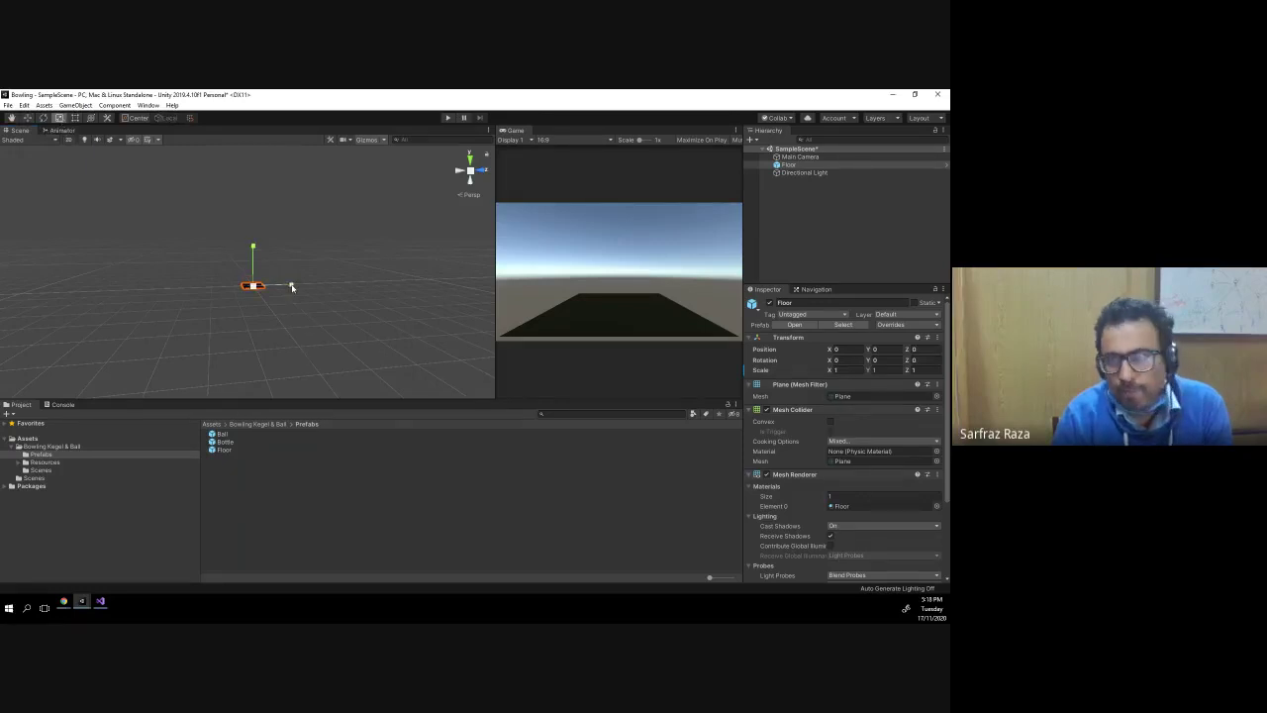
pyautogui.moveTo(292, 287)
pyautogui.keyDown('alt'); pyautogui.mouseDown()
pyautogui.moveTo(279, 292)
pyautogui.moveTo(292, 288)
pyautogui.mouseUp(); pyautogui.keyUp('alt')
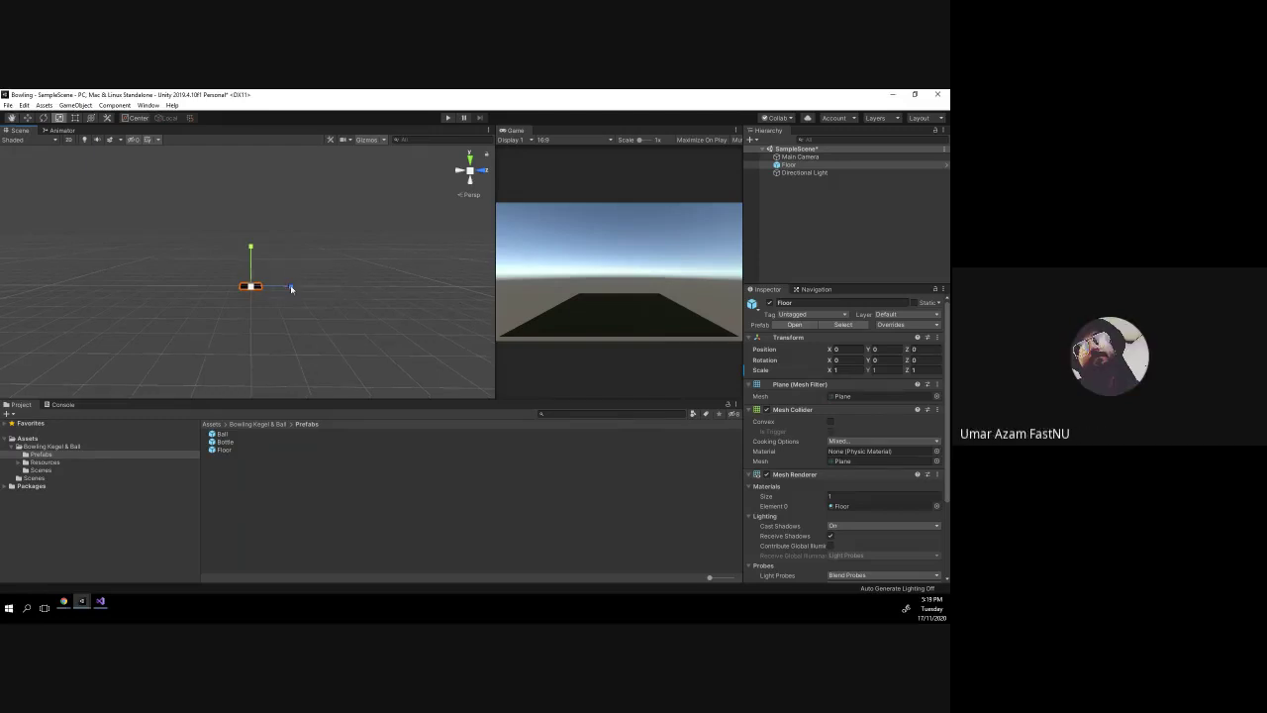
pyautogui.moveTo(291, 288); pyautogui.dragTo(423, 288)
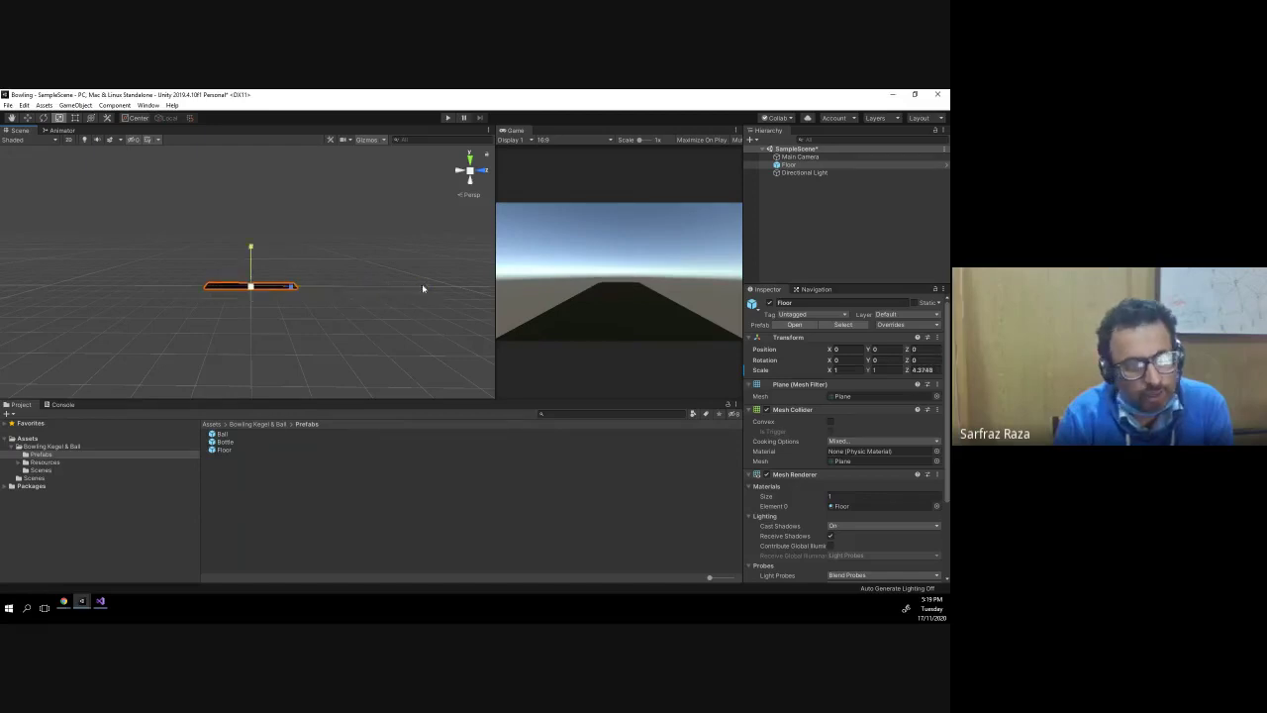
pyautogui.keyDown('alt'); pyautogui.moveTo(151, 249); pyautogui.dragTo(406, 259); pyautogui.keyUp('alt')
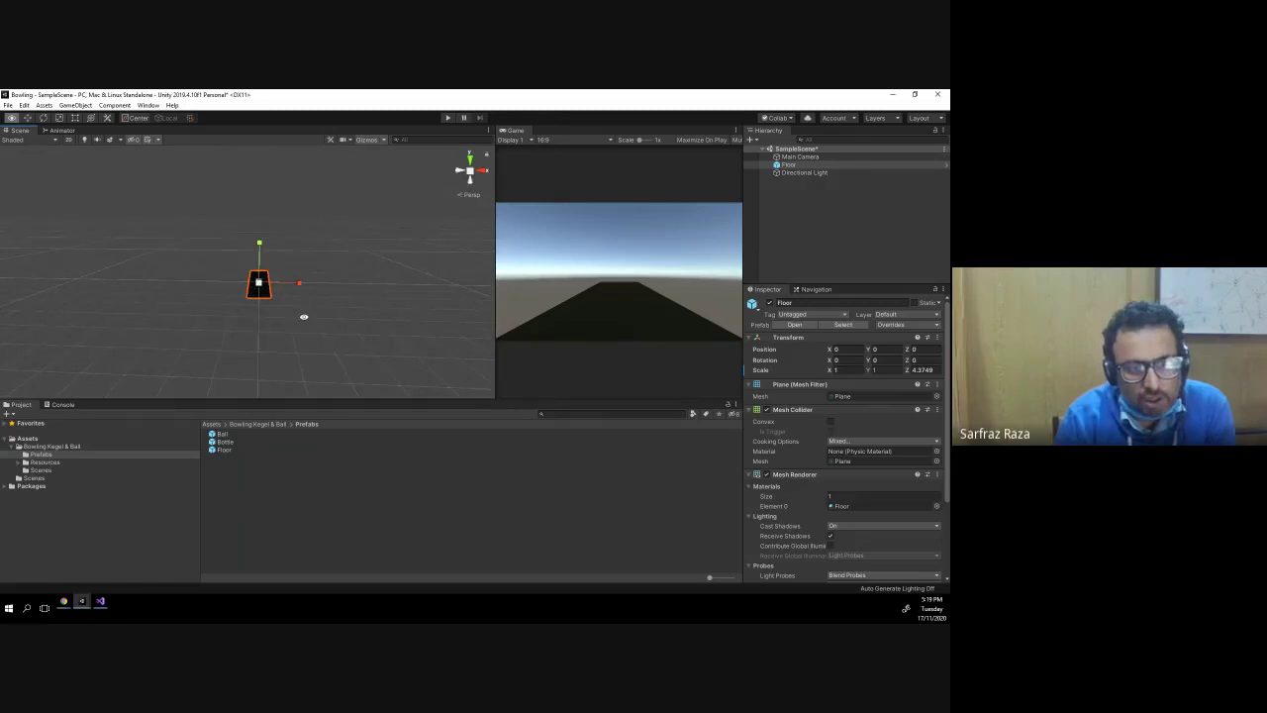
pyautogui.keyDown('alt'); pyautogui.moveTo(304, 317); pyautogui.dragTo(252, 332); pyautogui.keyUp('alt')
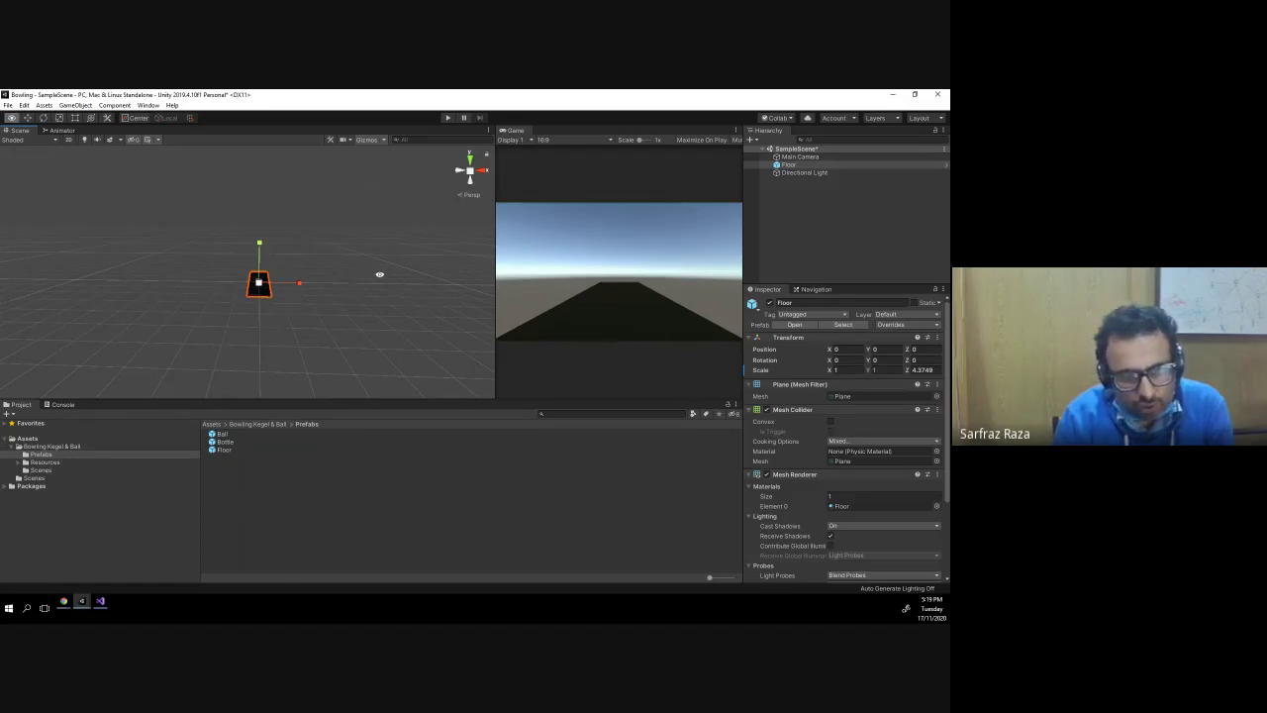
pyautogui.keyDown('alt'); pyautogui.moveTo(379, 274); pyautogui.dragTo(142, 260); pyautogui.keyUp('alt')
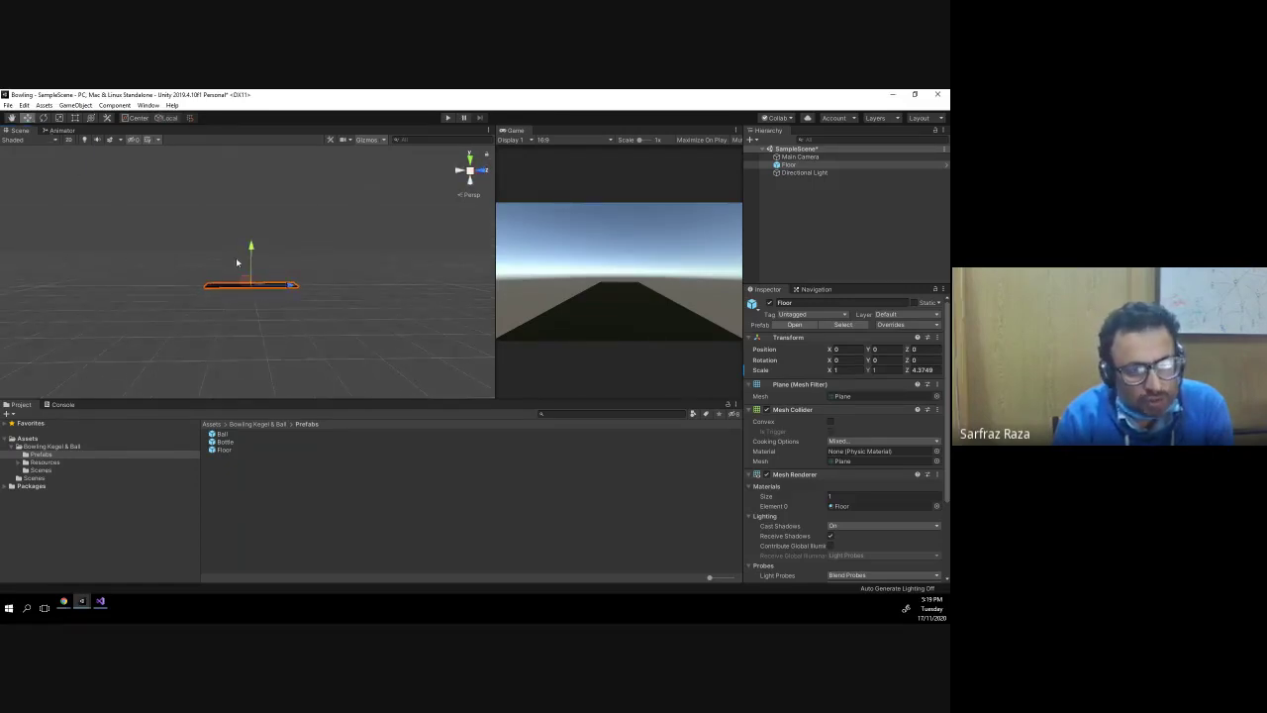
# - Move the Floor forward along Z to position 17
pyautogui.click(26, 118)
pyautogui.moveTo(293, 286); pyautogui.dragTo(324, 287)
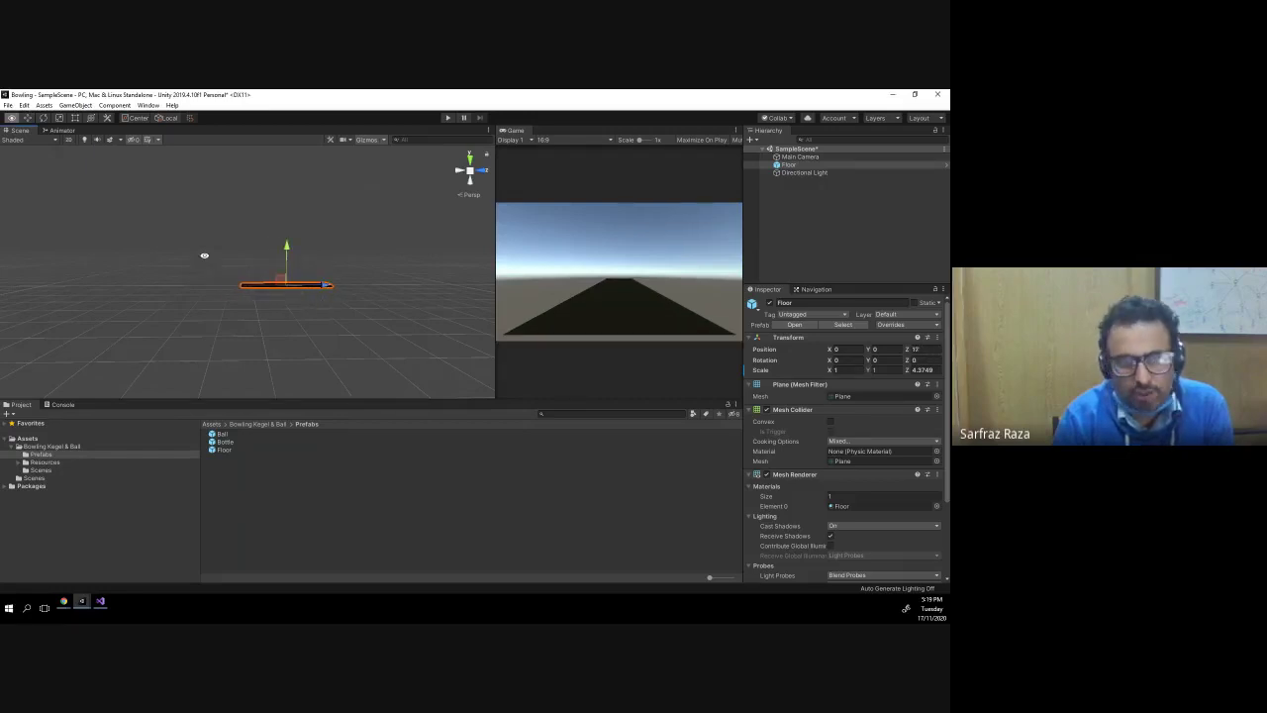
pyautogui.moveTo(199, 280)
pyautogui.keyDown('alt'); pyautogui.mouseDown()
pyautogui.moveTo(214, 268)
pyautogui.moveTo(216, 281)
pyautogui.mouseUp(); pyautogui.keyUp('alt')
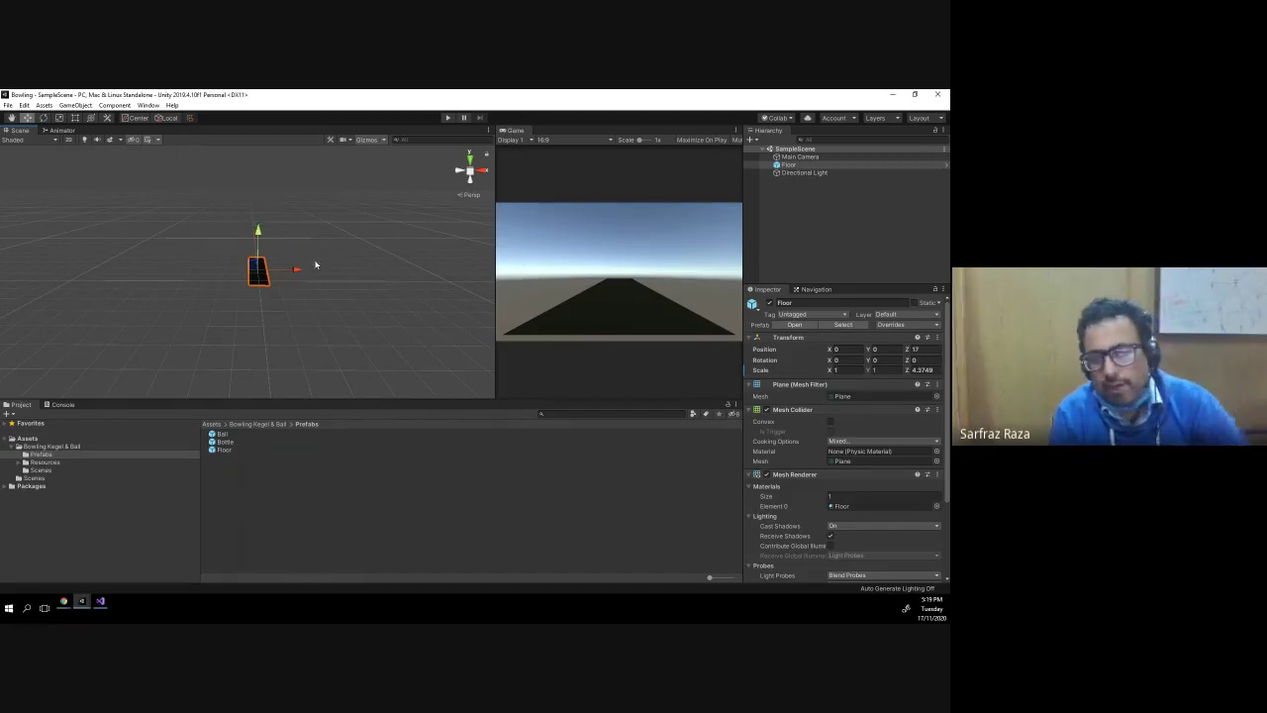
# - Move the Directional Light to about X 69, Y 39, Z -10.8, beside the lane
pyautogui.click(804, 172)
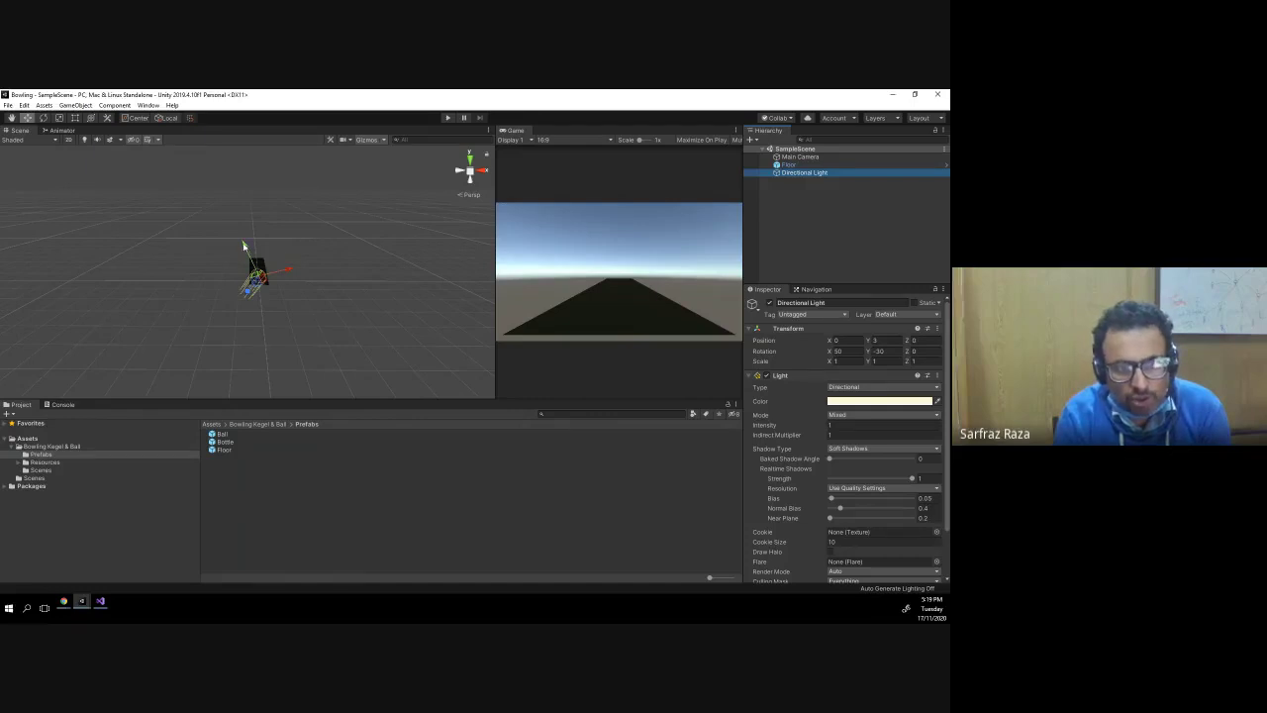
pyautogui.moveTo(243, 245)
pyautogui.mouseDown()
pyautogui.moveTo(312, 232)
pyautogui.moveTo(283, 167)
pyautogui.mouseUp()
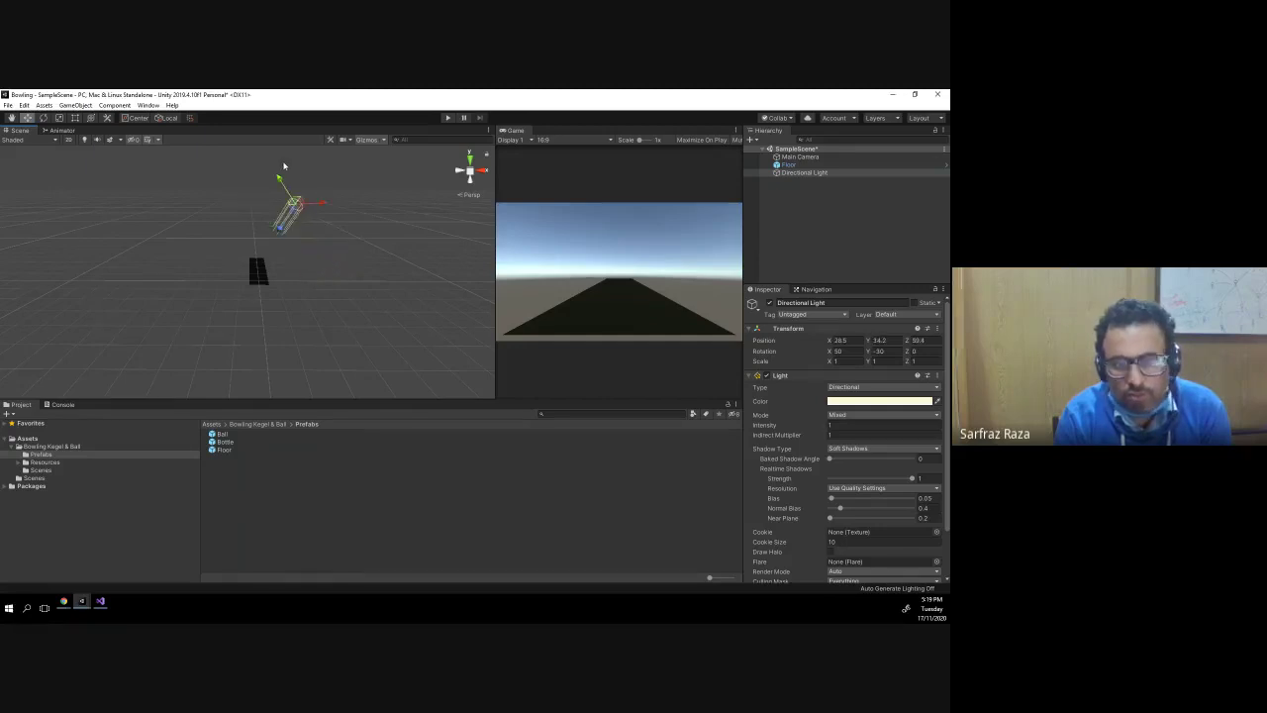
pyautogui.moveTo(283, 166)
pyautogui.mouseDown()
pyautogui.moveTo(283, 225)
pyautogui.moveTo(255, 191)
pyautogui.mouseUp()
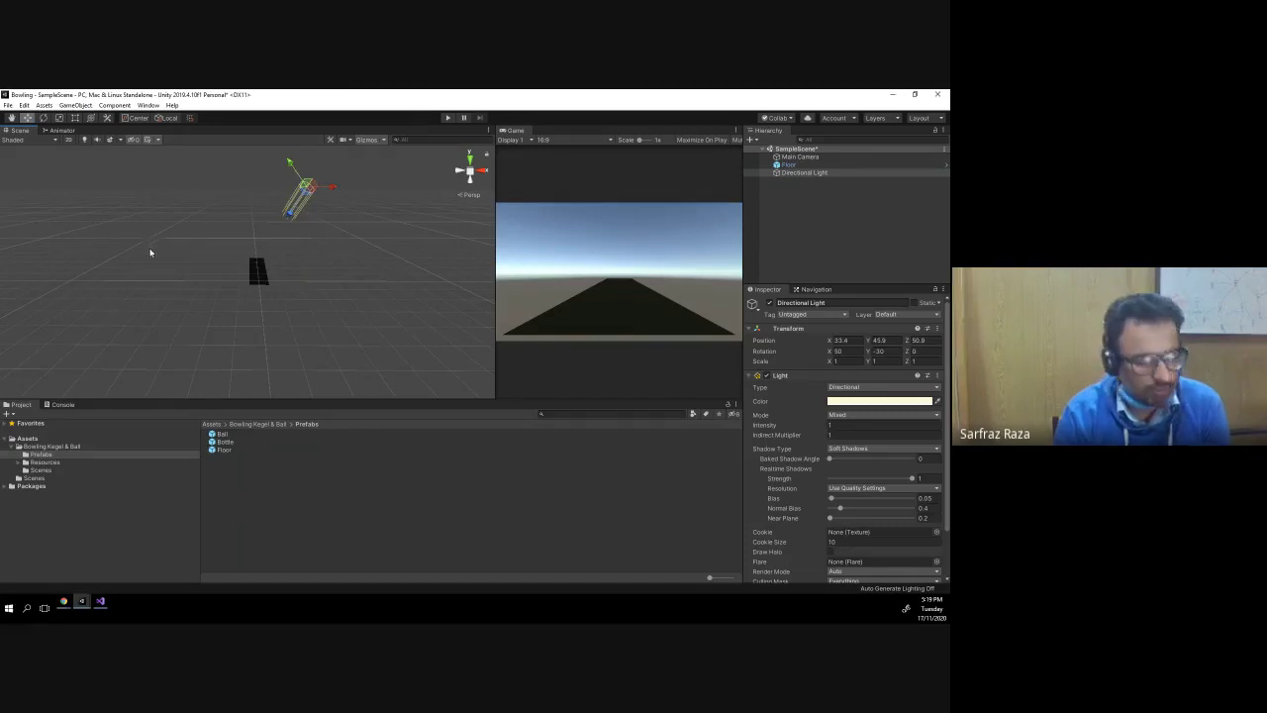
pyautogui.moveTo(151, 253)
pyautogui.keyDown('alt'); pyautogui.mouseDown()
pyautogui.moveTo(338, 228)
pyautogui.moveTo(421, 263)
pyautogui.mouseUp(); pyautogui.keyUp('alt')
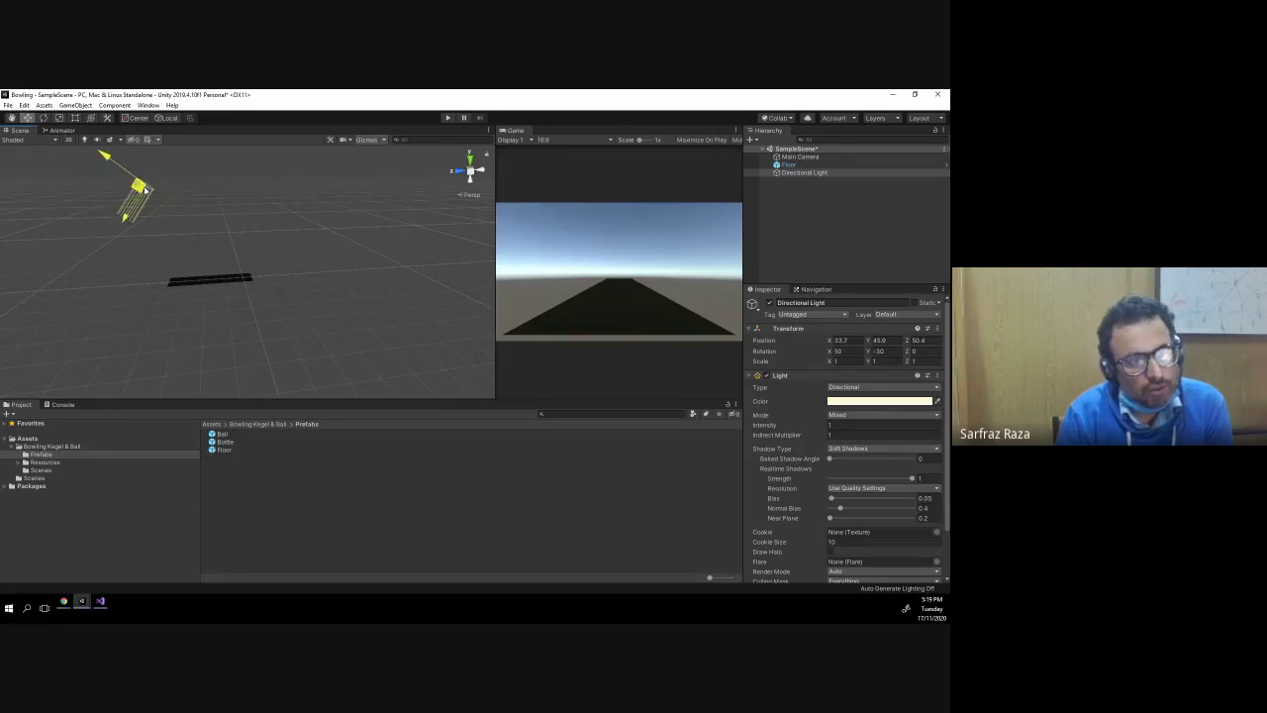
pyautogui.moveTo(145, 192); pyautogui.dragTo(244, 196)
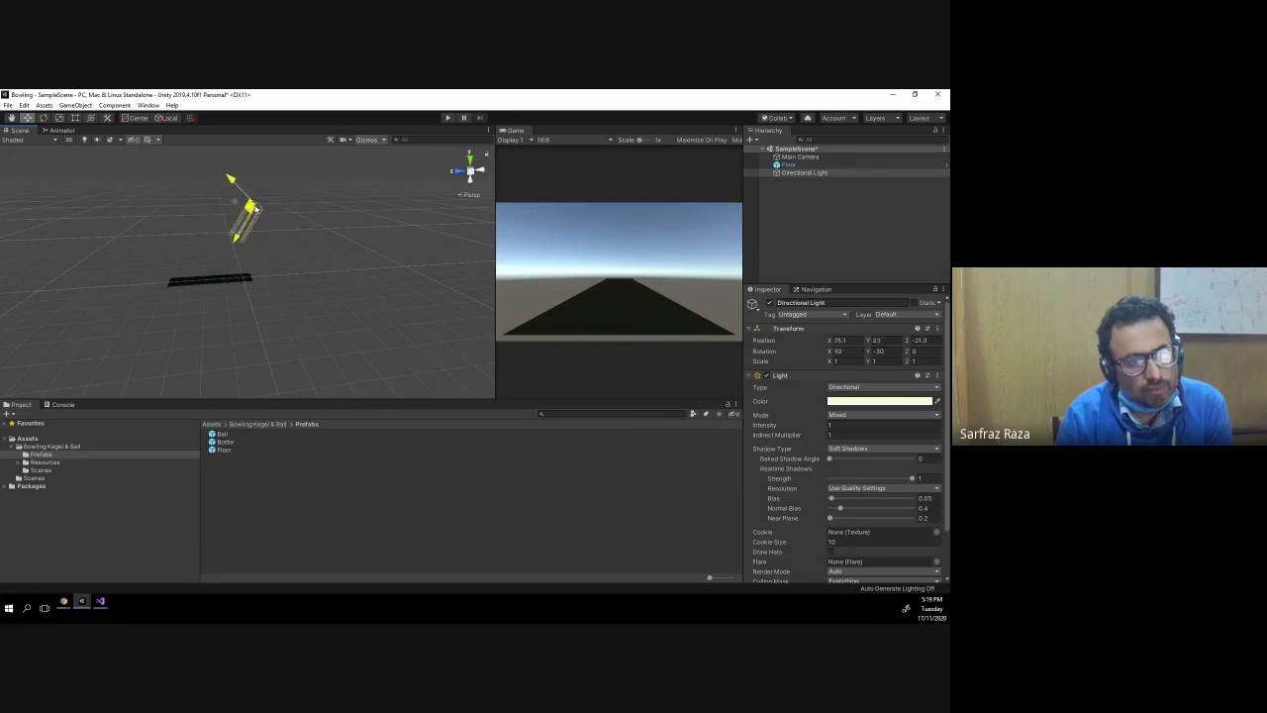
pyautogui.moveTo(311, 218)
pyautogui.keyDown('alt'); pyautogui.mouseDown()
pyautogui.moveTo(346, 273)
pyautogui.moveTo(301, 272)
pyautogui.mouseUp(); pyautogui.keyUp('alt')
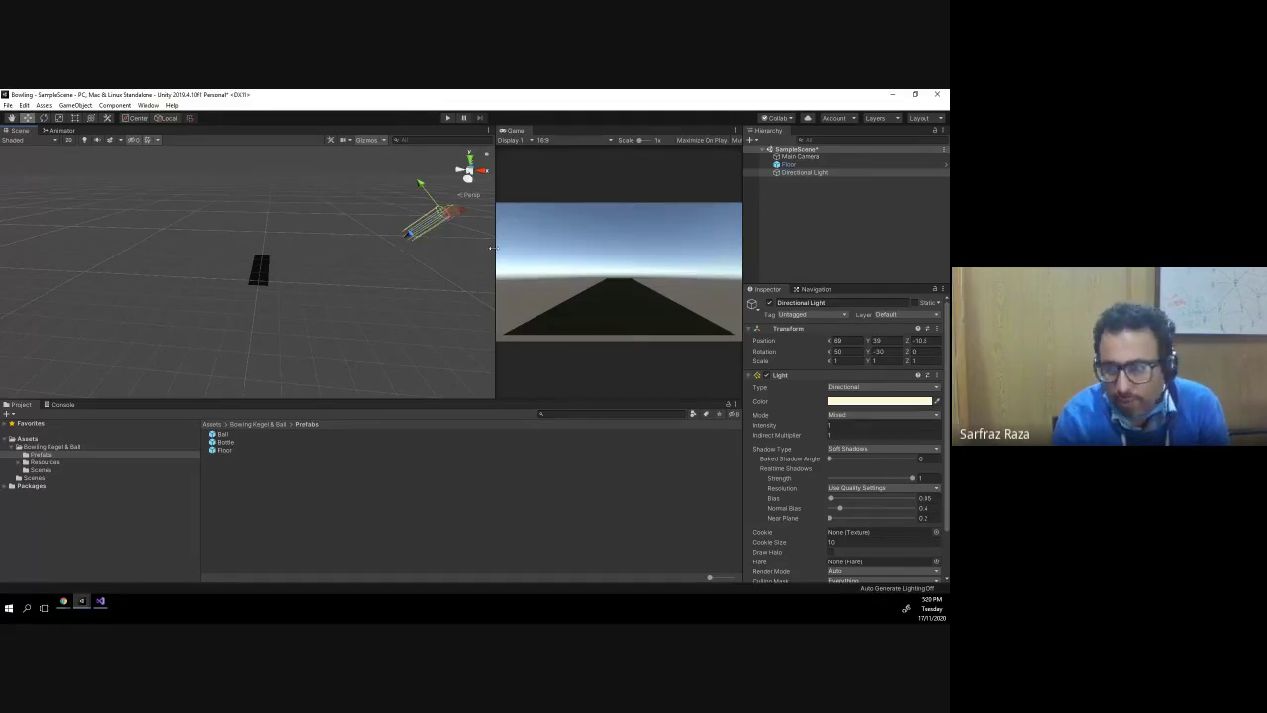
# - Rotate the Directional Light to roughly 30.8, -38.5, -53.2 and widen the Game view panel
pyautogui.click(43, 117)
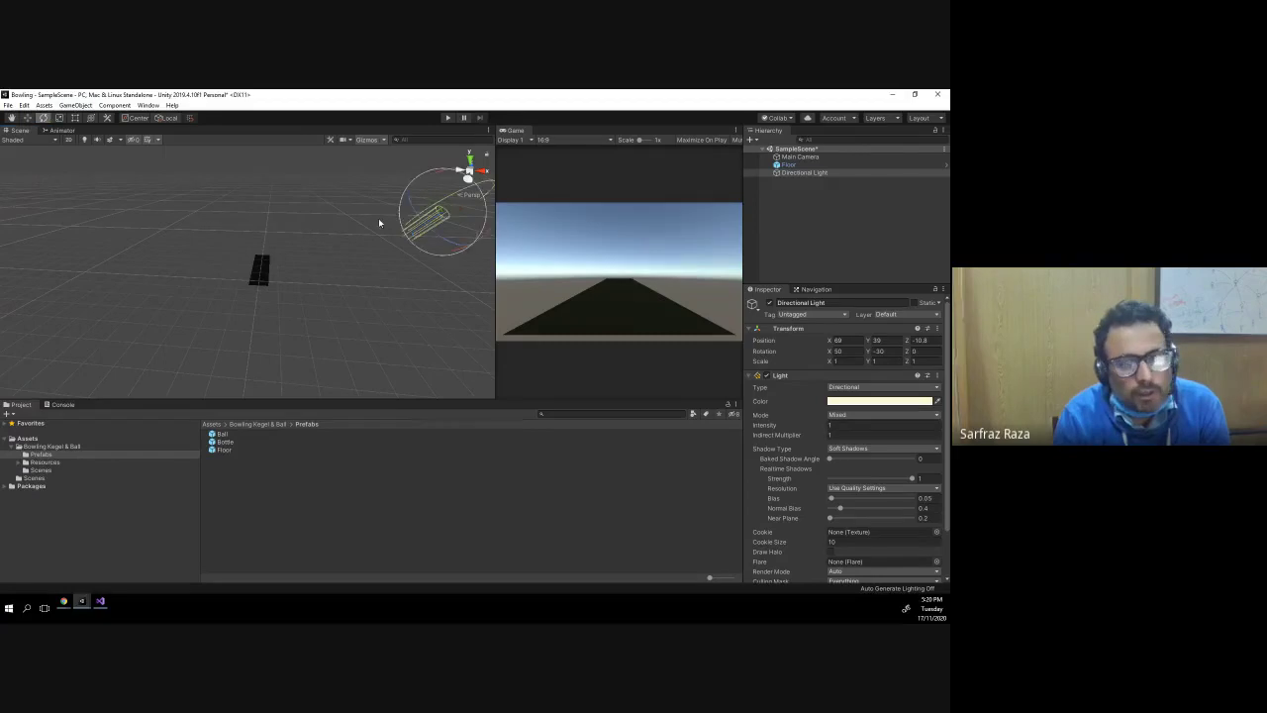
pyautogui.moveTo(489, 237)
pyautogui.mouseDown()
pyautogui.moveTo(395, 213)
pyautogui.moveTo(372, 188)
pyautogui.moveTo(318, 186)
pyautogui.mouseUp()
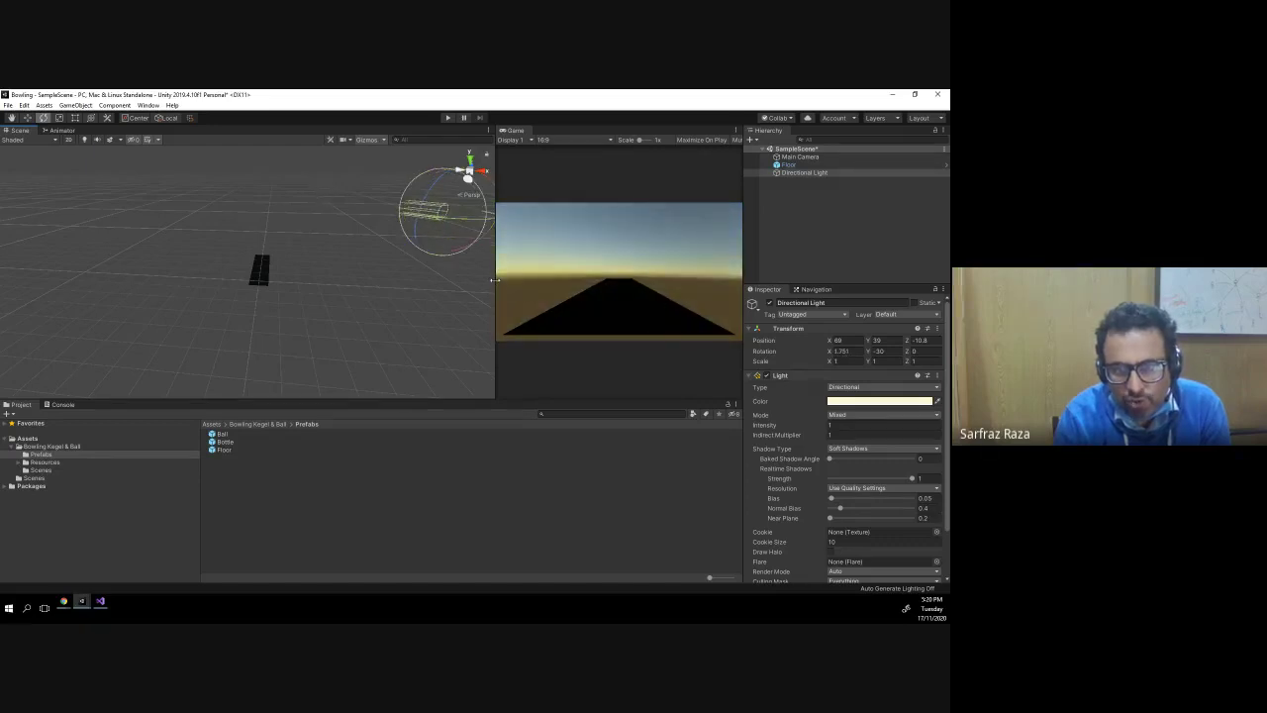
pyautogui.moveTo(494, 281); pyautogui.dragTo(441, 267)
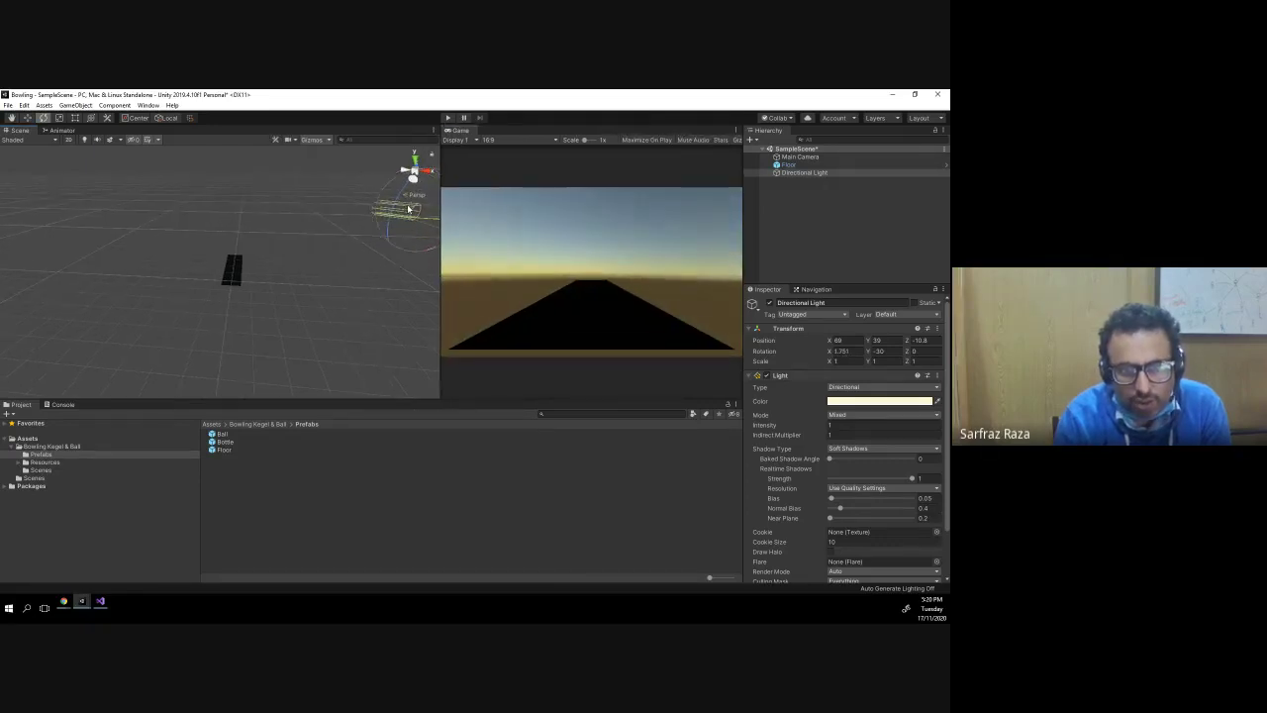
pyautogui.moveTo(410, 202); pyautogui.dragTo(394, 215)
pyautogui.press('super')
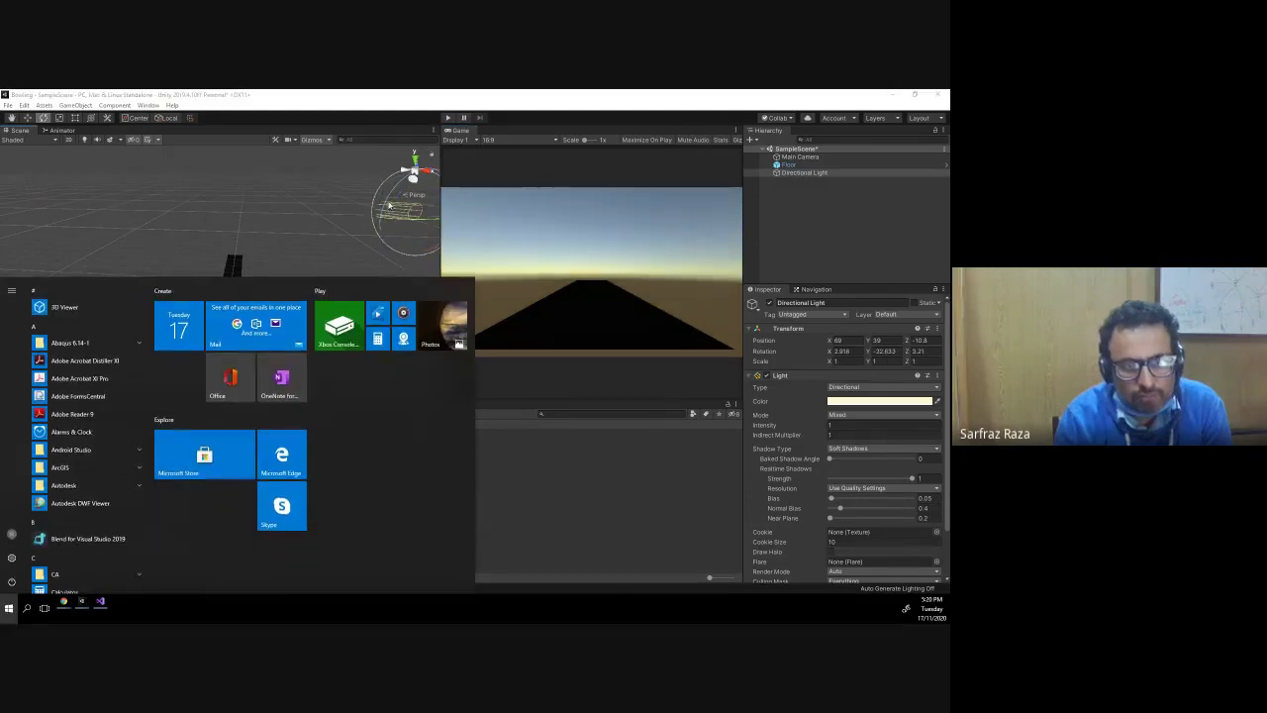
pyautogui.click(390, 205)
pyautogui.moveTo(390, 204)
pyautogui.mouseDown()
pyautogui.moveTo(386, 222)
pyautogui.moveTo(428, 208)
pyautogui.moveTo(421, 185)
pyautogui.mouseUp()
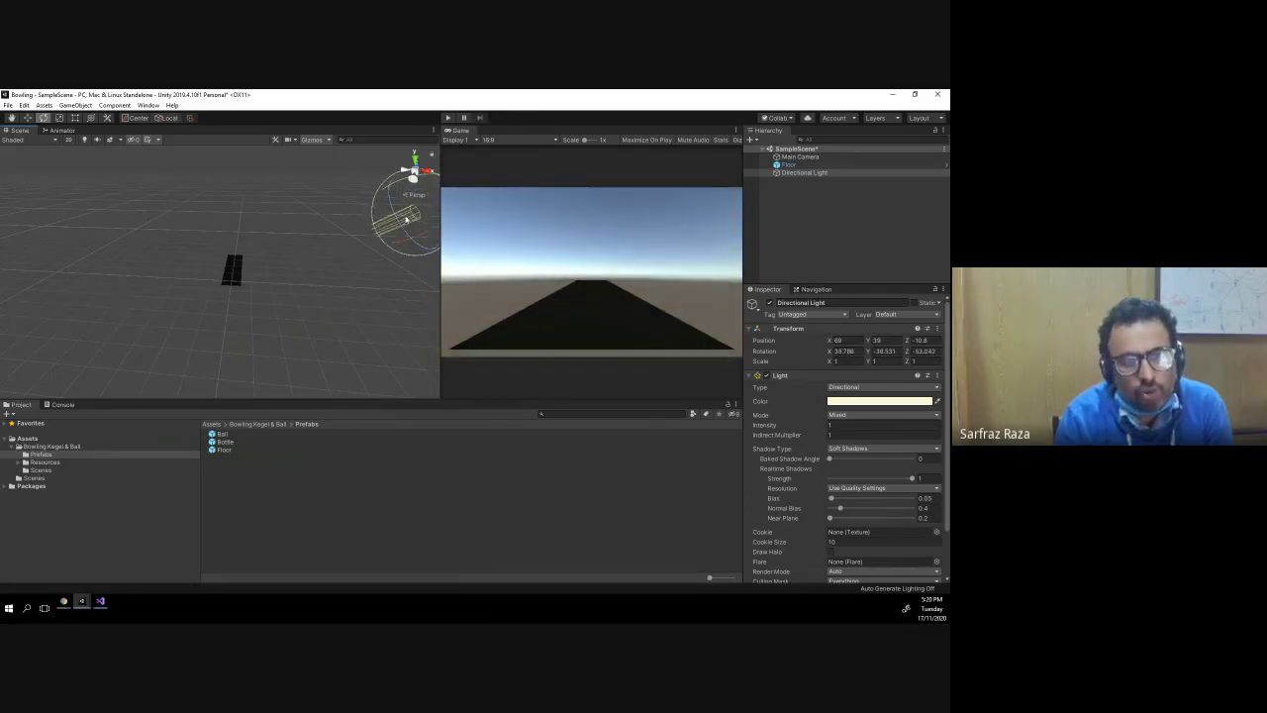
pyautogui.click(192, 283)
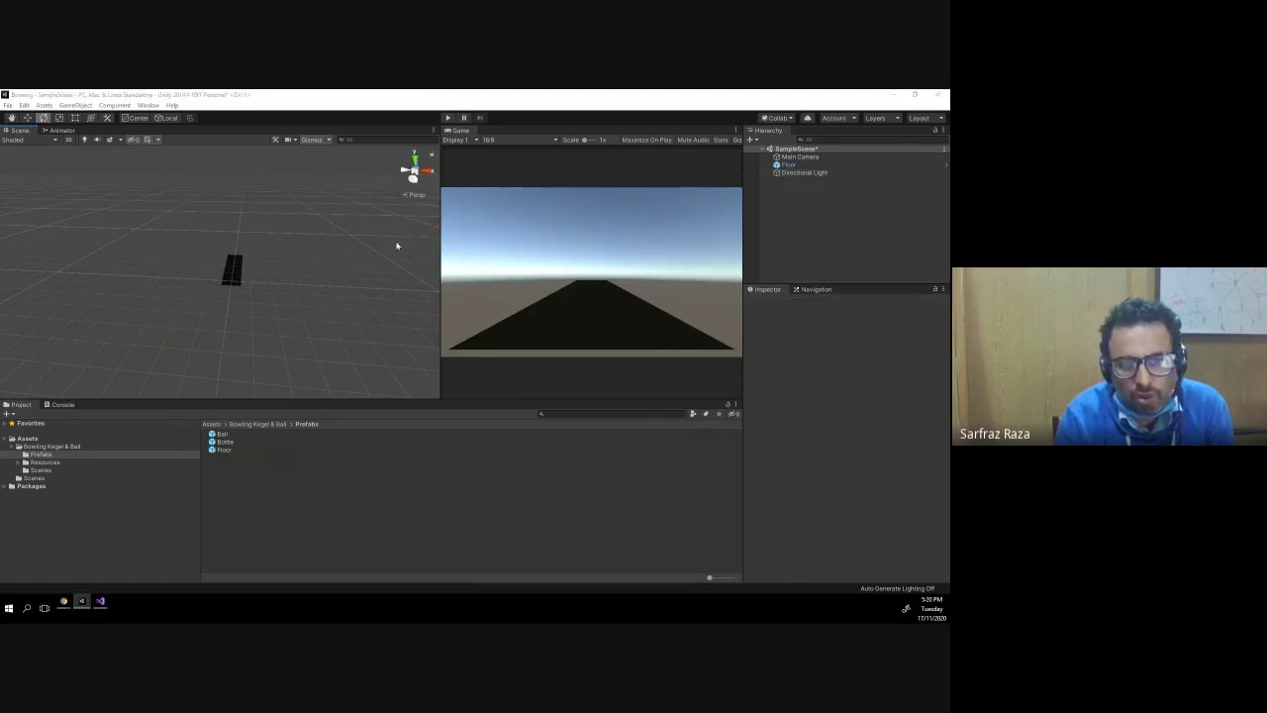
pyautogui.press('super')
pyautogui.press('super')
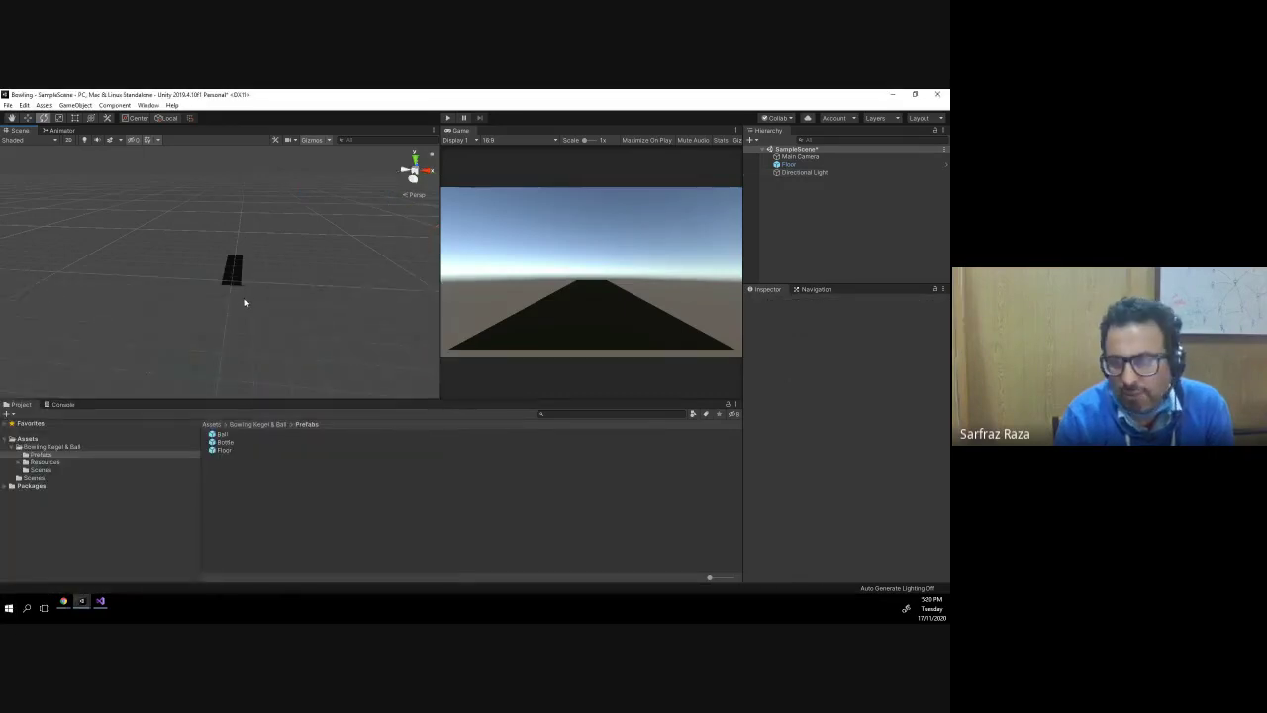
pyautogui.click(223, 449)
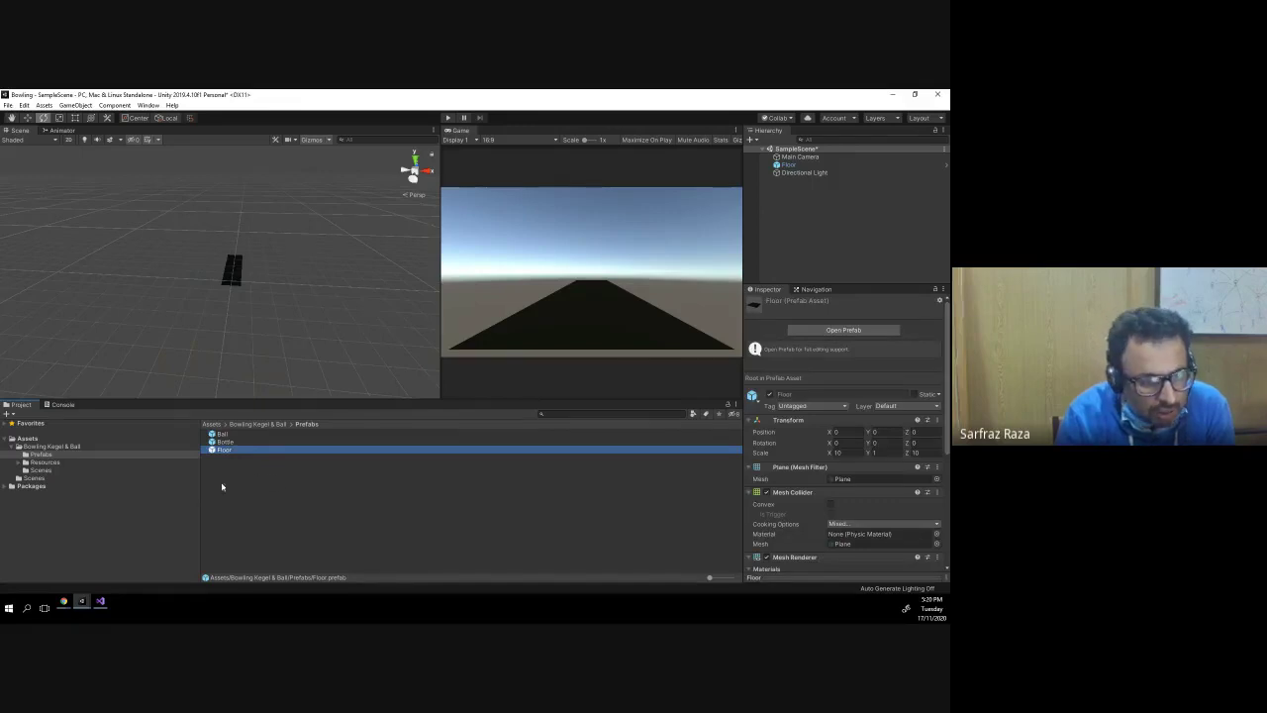
# - Create and name a new floor material in the Assets folder
pyautogui.click(32, 440)
pyautogui.rightClick(284, 474)
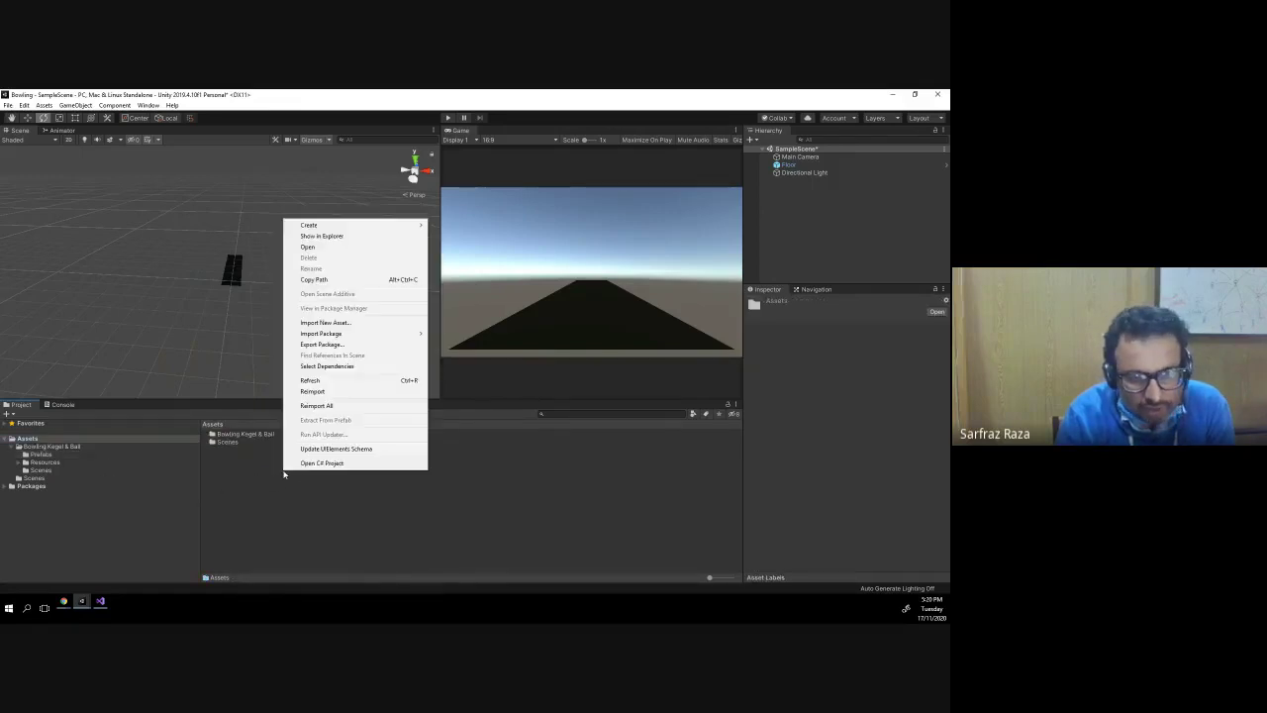
pyautogui.moveTo(388, 226)
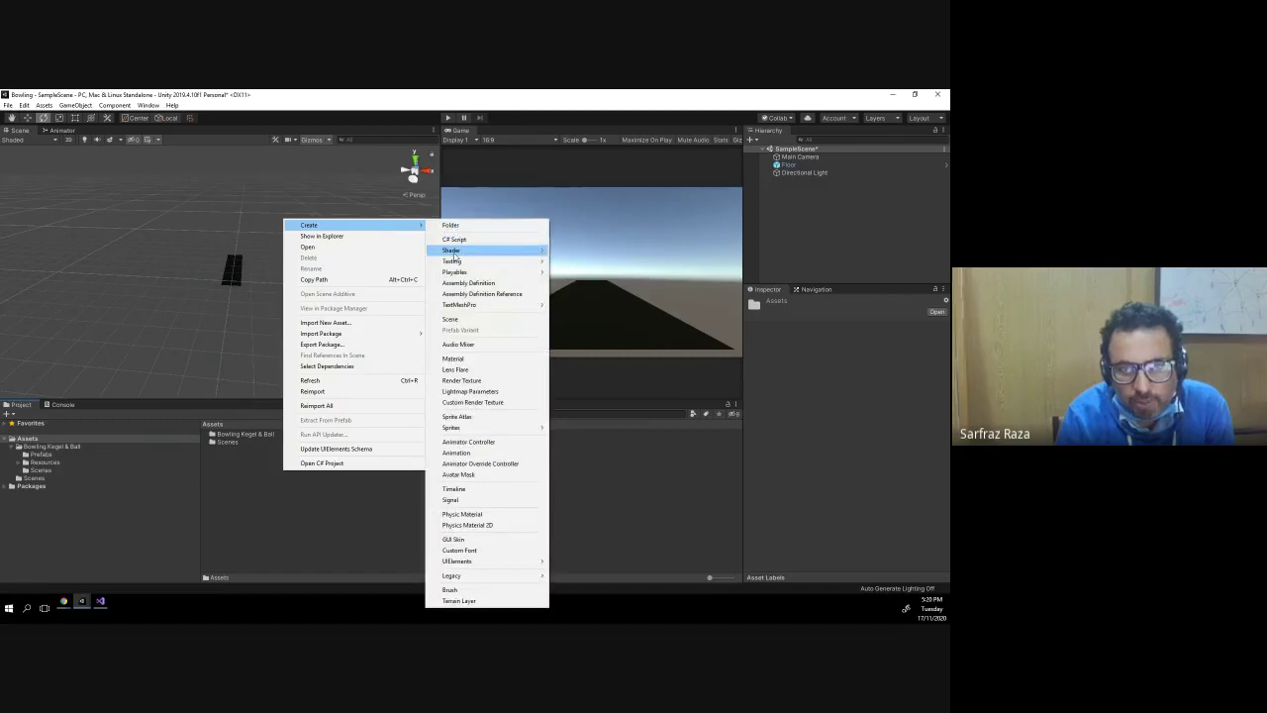
pyautogui.click(471, 361)
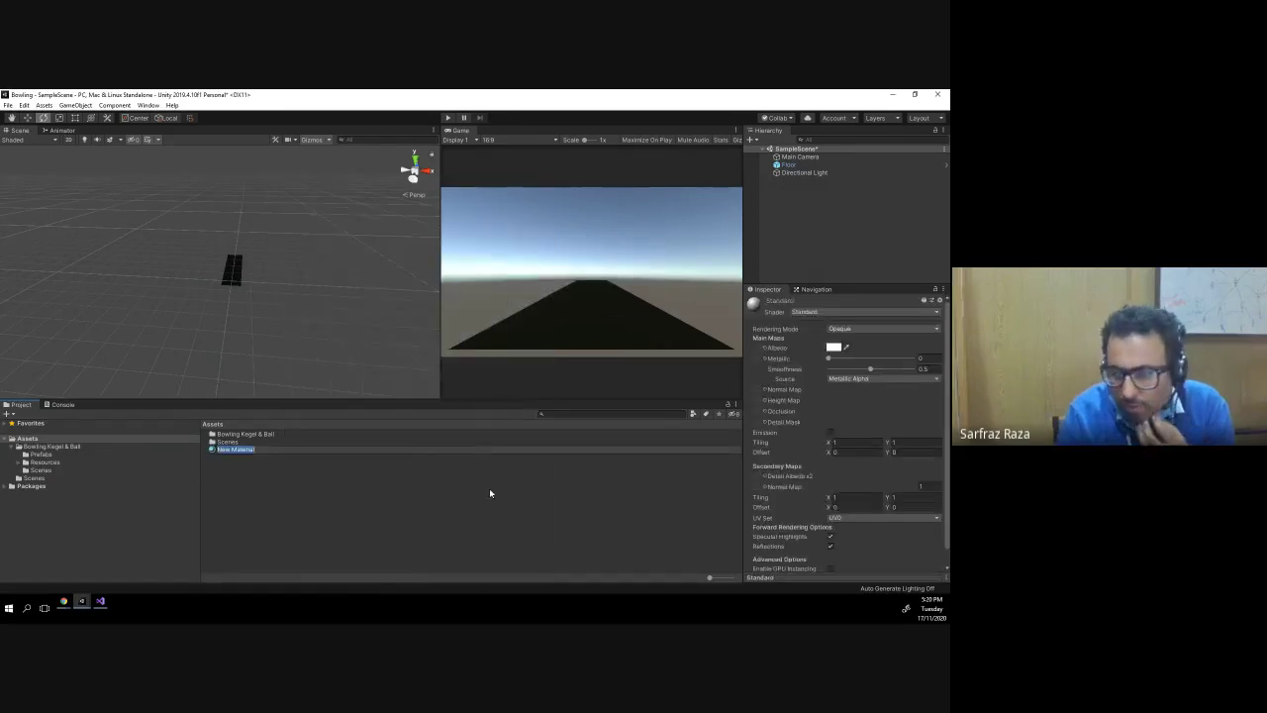
pyautogui.write('Bowl')
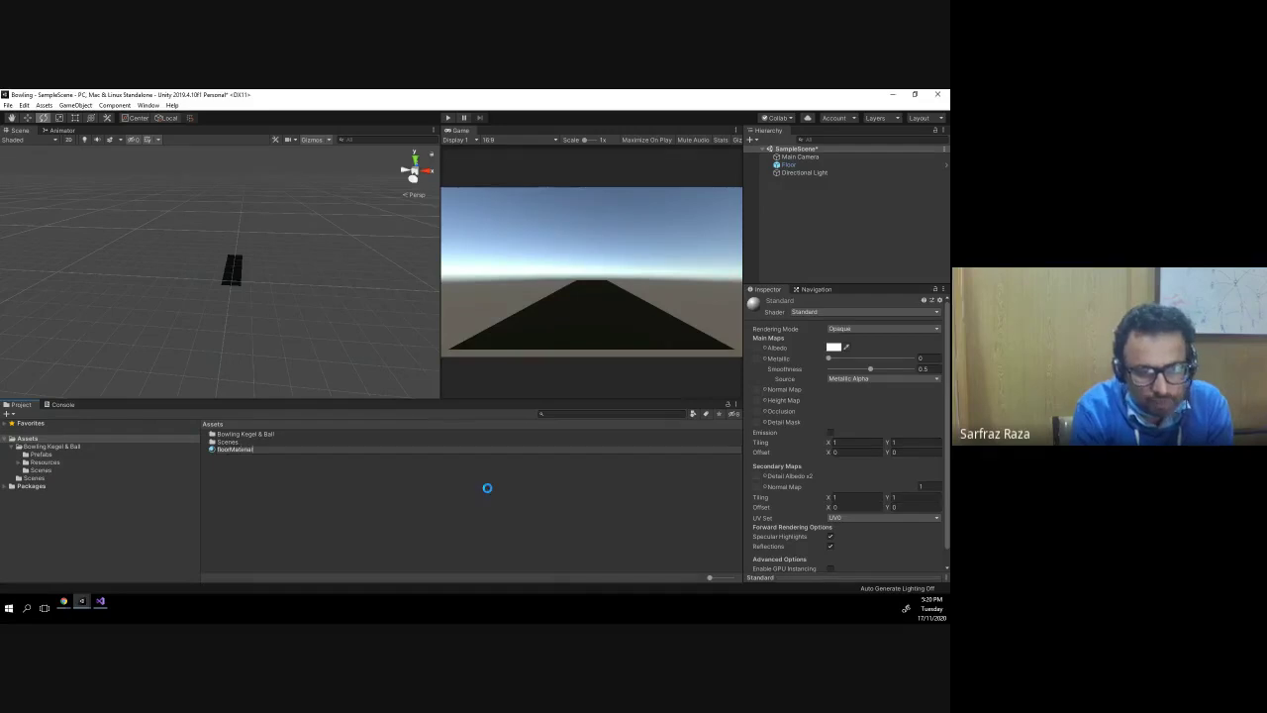
pyautogui.press('Return')
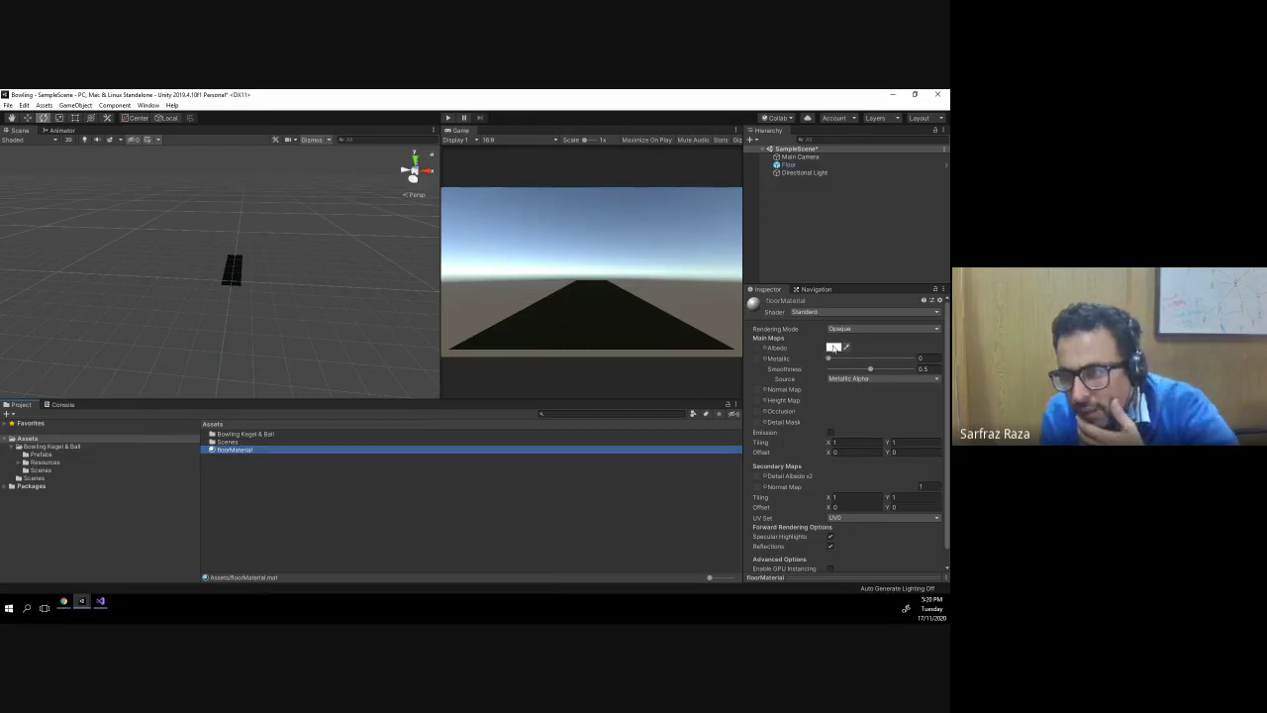
# - Give floorMaterial an off-white albedo and apply it to the Floor
pyautogui.click(833, 346)
pyautogui.click(37, 160)
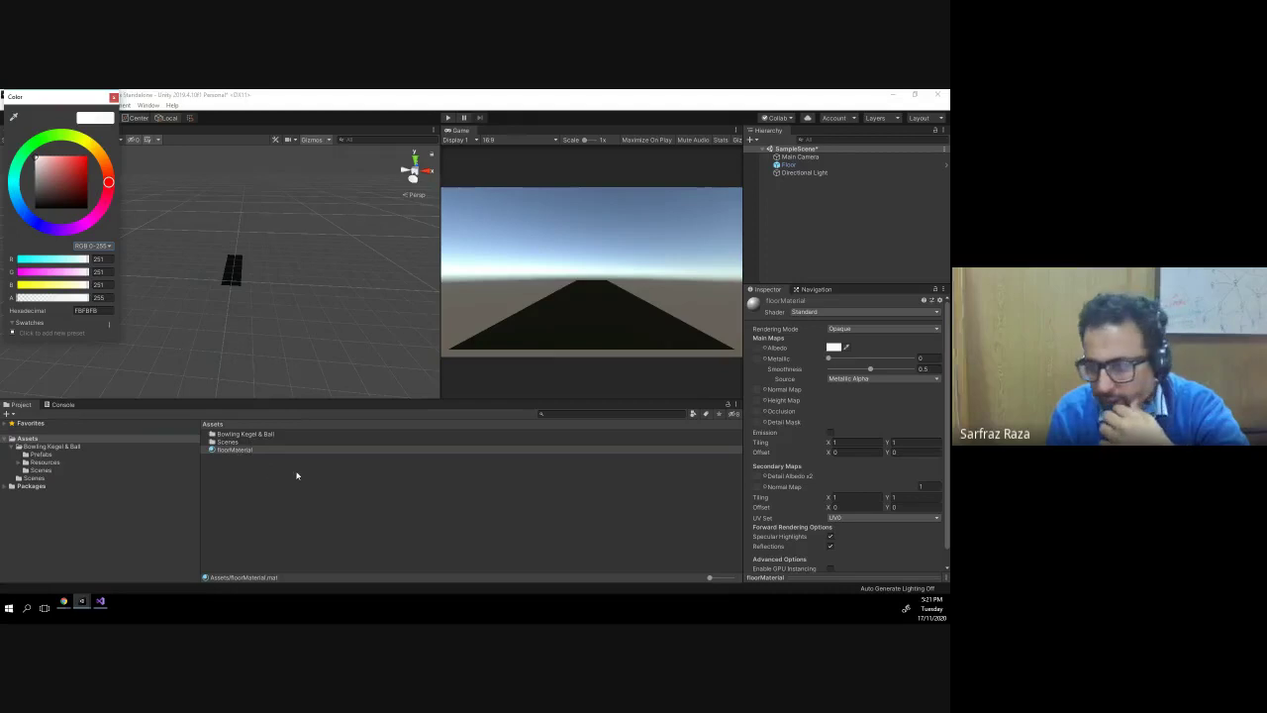
pyautogui.click(272, 451)
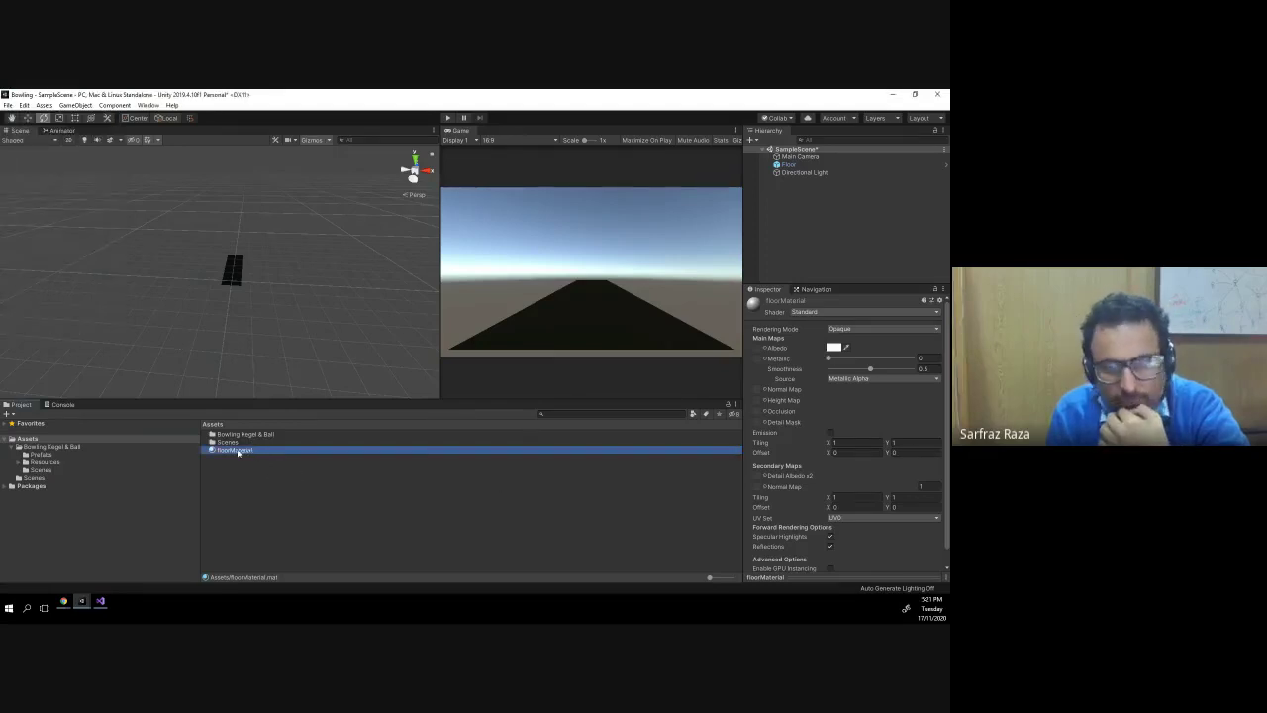
pyautogui.moveTo(807, 234); pyautogui.dragTo(789, 165)
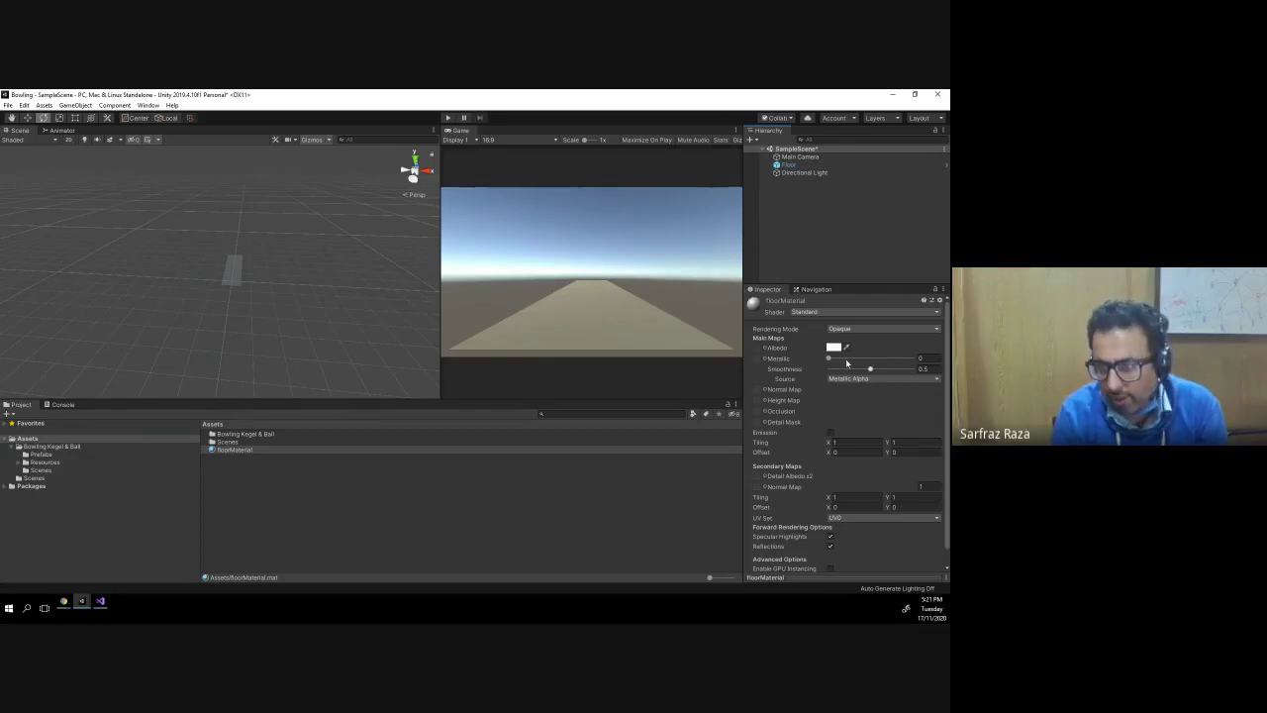
# - Re-tint floorMaterial's albedo to a pale pink (RGB 231, 209, 209)
pyautogui.click(237, 451)
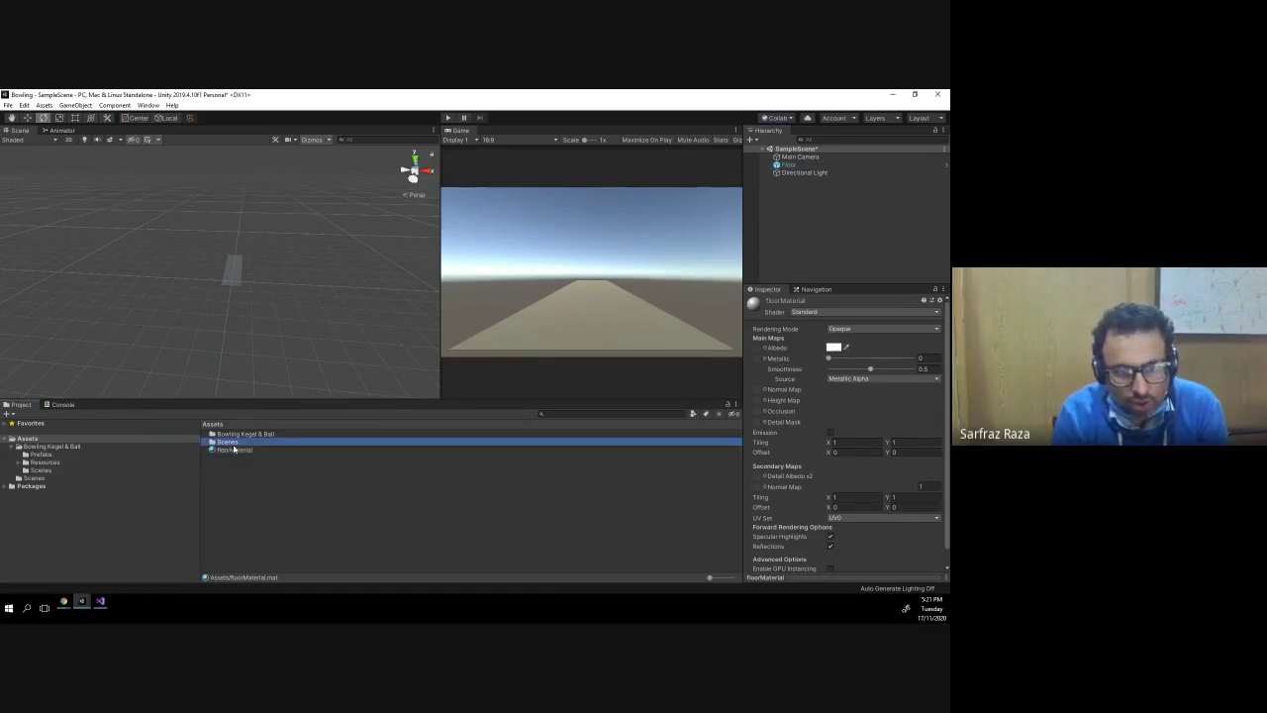
pyautogui.click(834, 347)
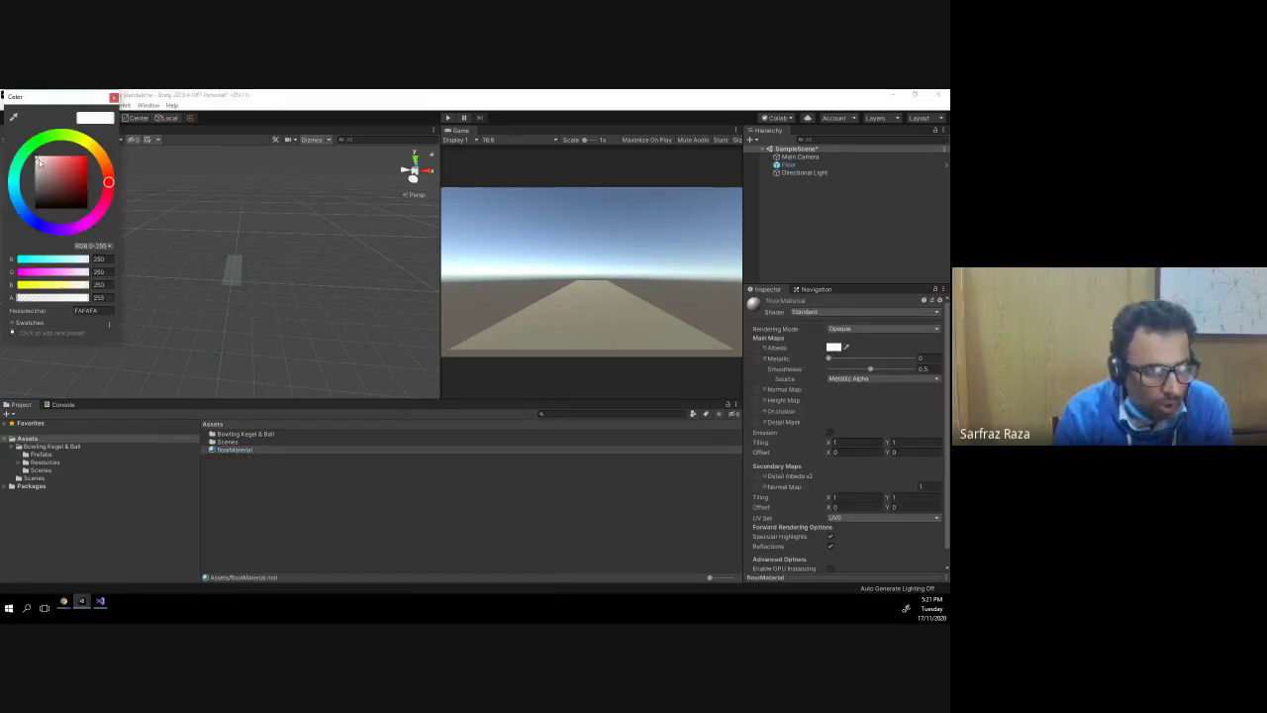
pyautogui.moveTo(57, 169); pyautogui.dragTo(60, 166)
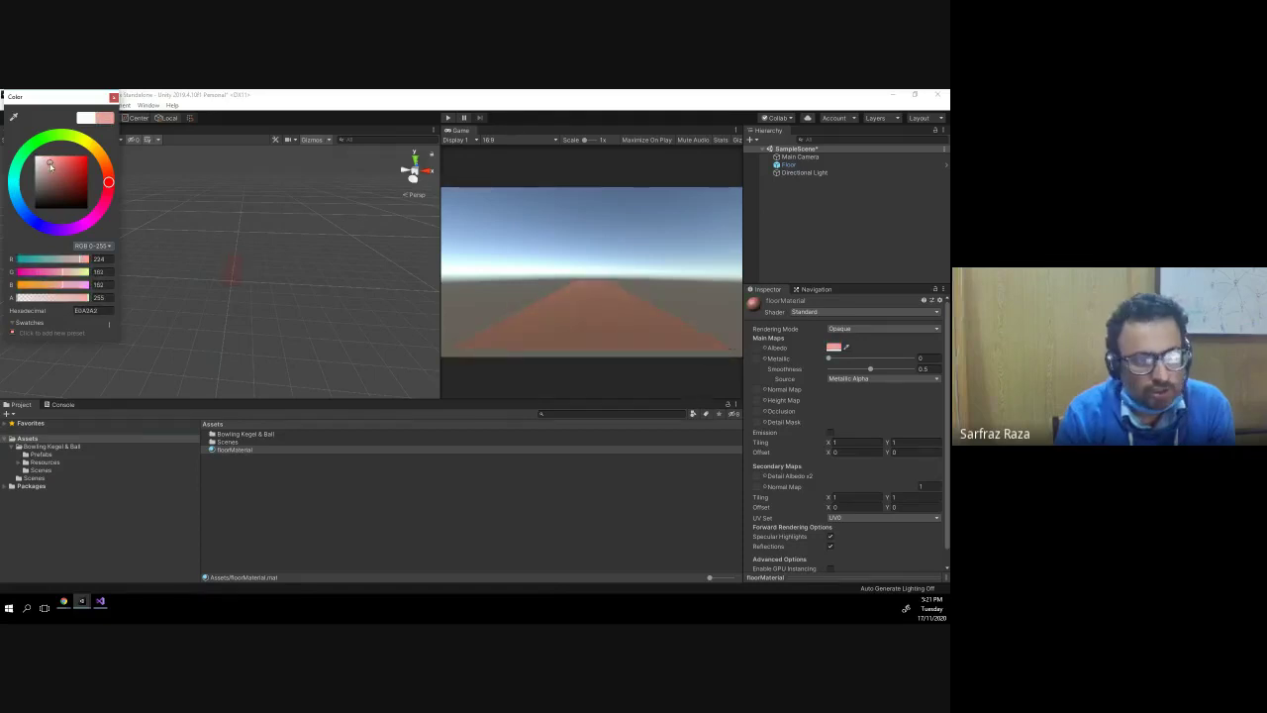
pyautogui.moveTo(60, 167)
pyautogui.mouseDown()
pyautogui.moveTo(40, 176)
pyautogui.moveTo(42, 166)
pyautogui.mouseUp()
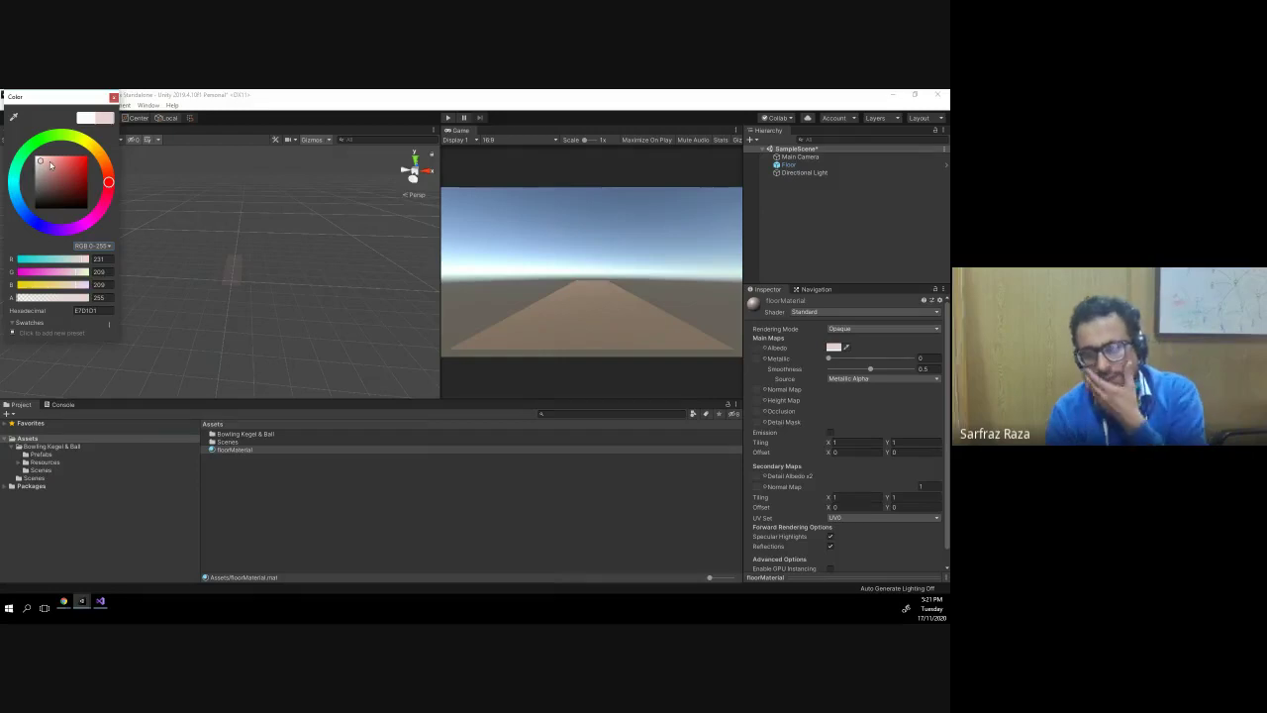
pyautogui.click(368, 280)
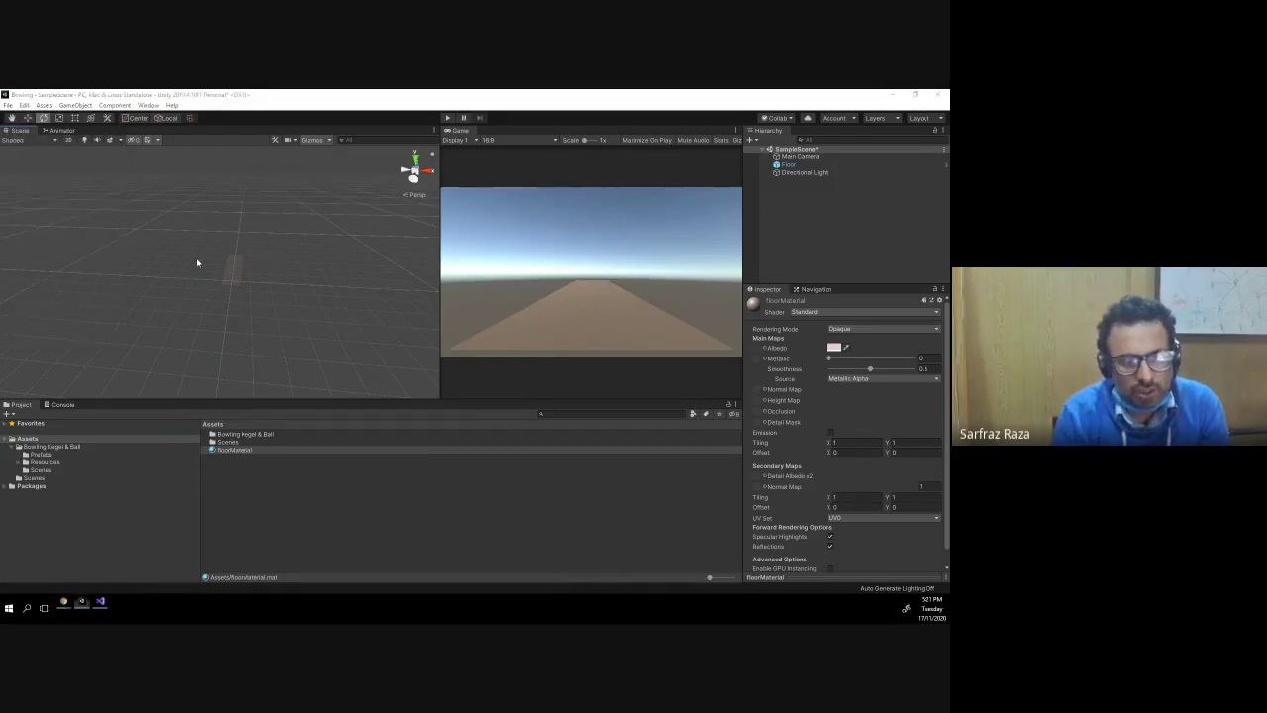
# - Open the Prefabs folder to show the Ball, Bottle and Floor prefabs
pyautogui.press('super')
pyautogui.click(224, 163)
pyautogui.moveTo(224, 239); pyautogui.dragTo(211, 258, button='middle')
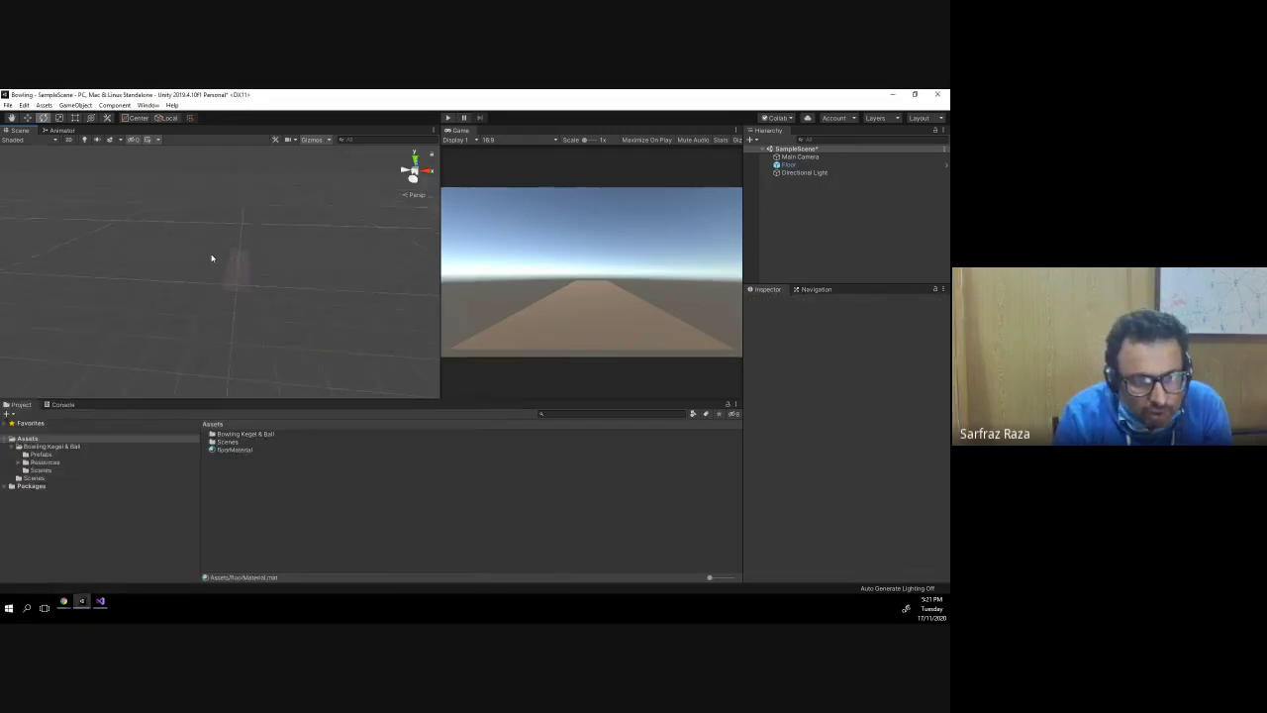
pyautogui.press('super')
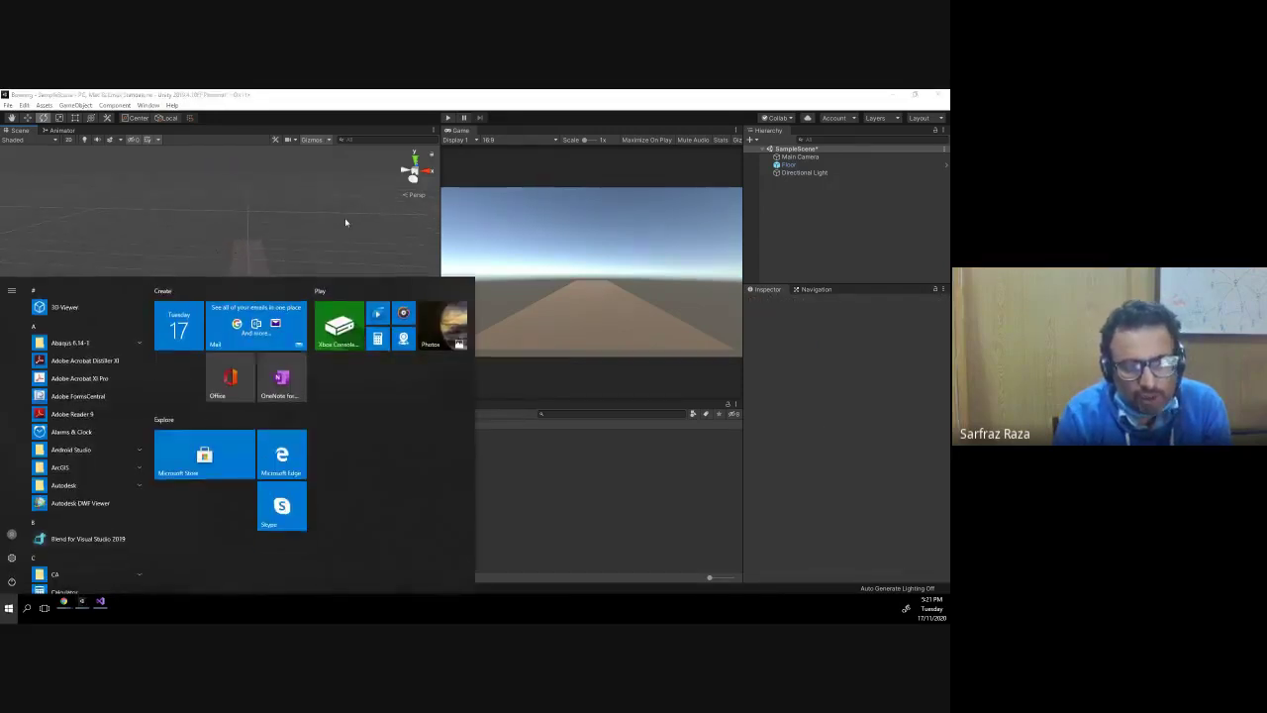
pyautogui.click(332, 247)
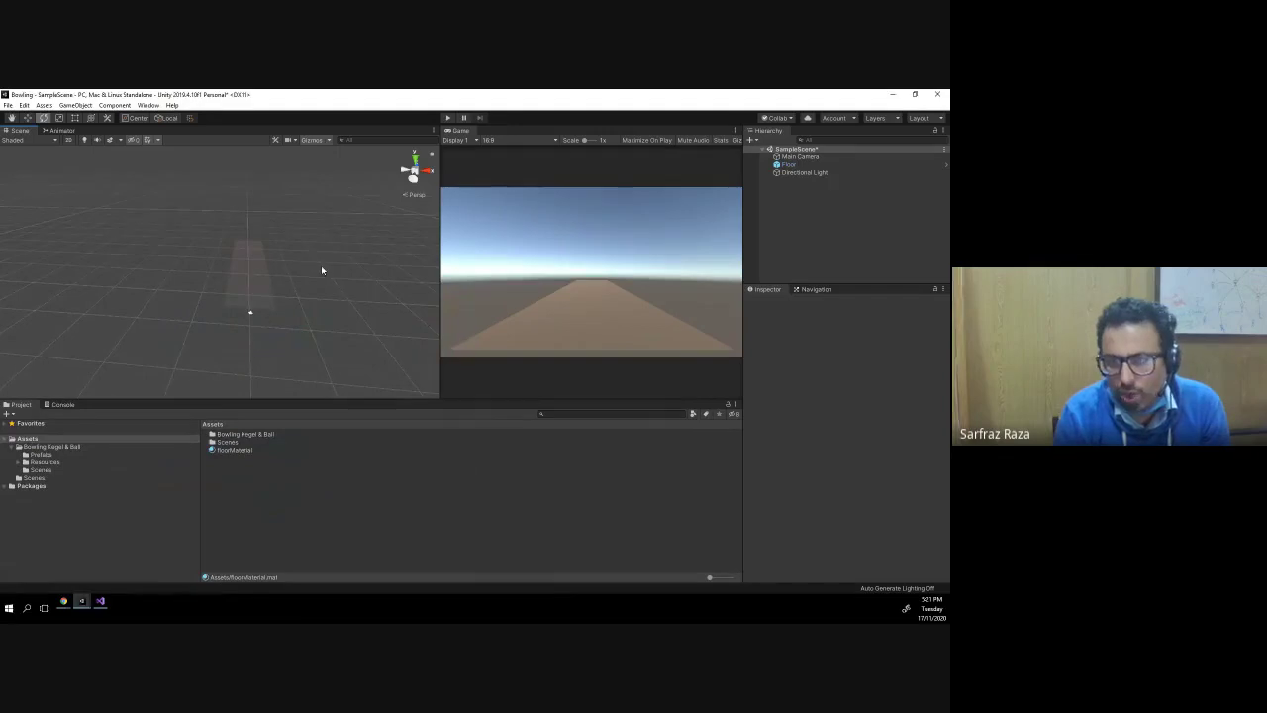
pyautogui.click(39, 455)
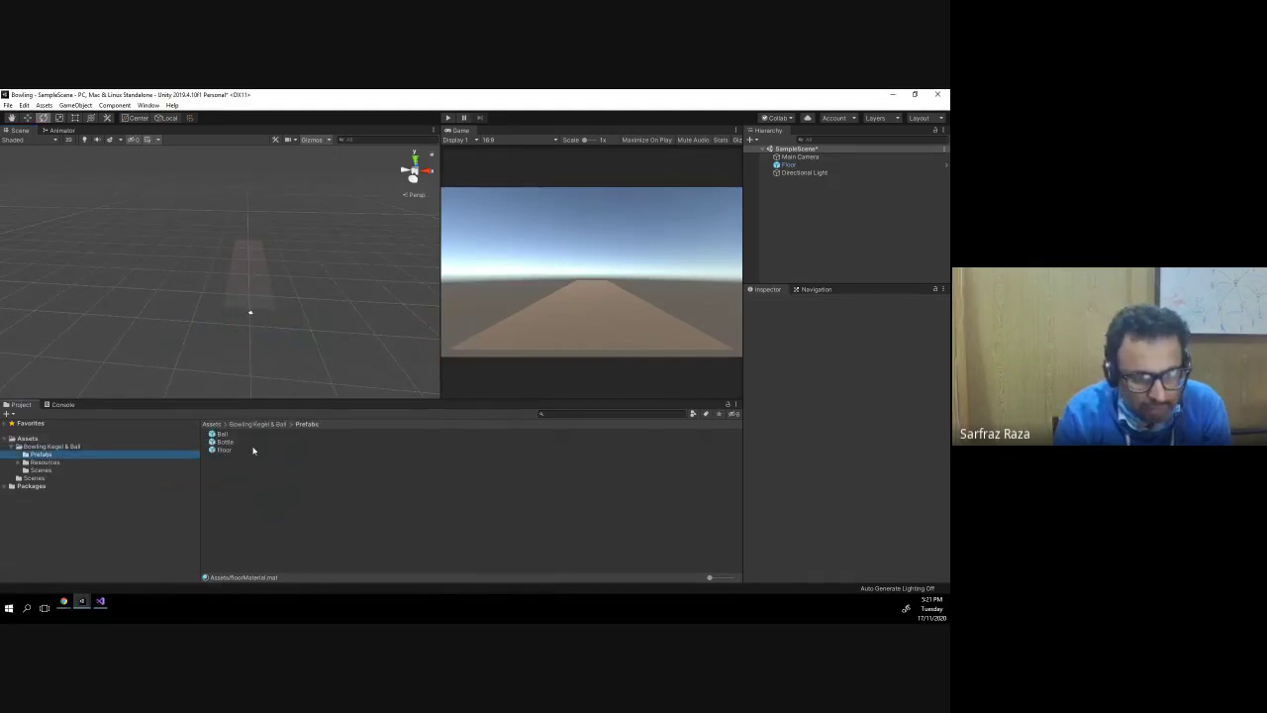
# - Add and then delete a trial Ball instance, and save SampleScene with Ctrl+S
pyautogui.moveTo(222, 437); pyautogui.dragTo(793, 205)
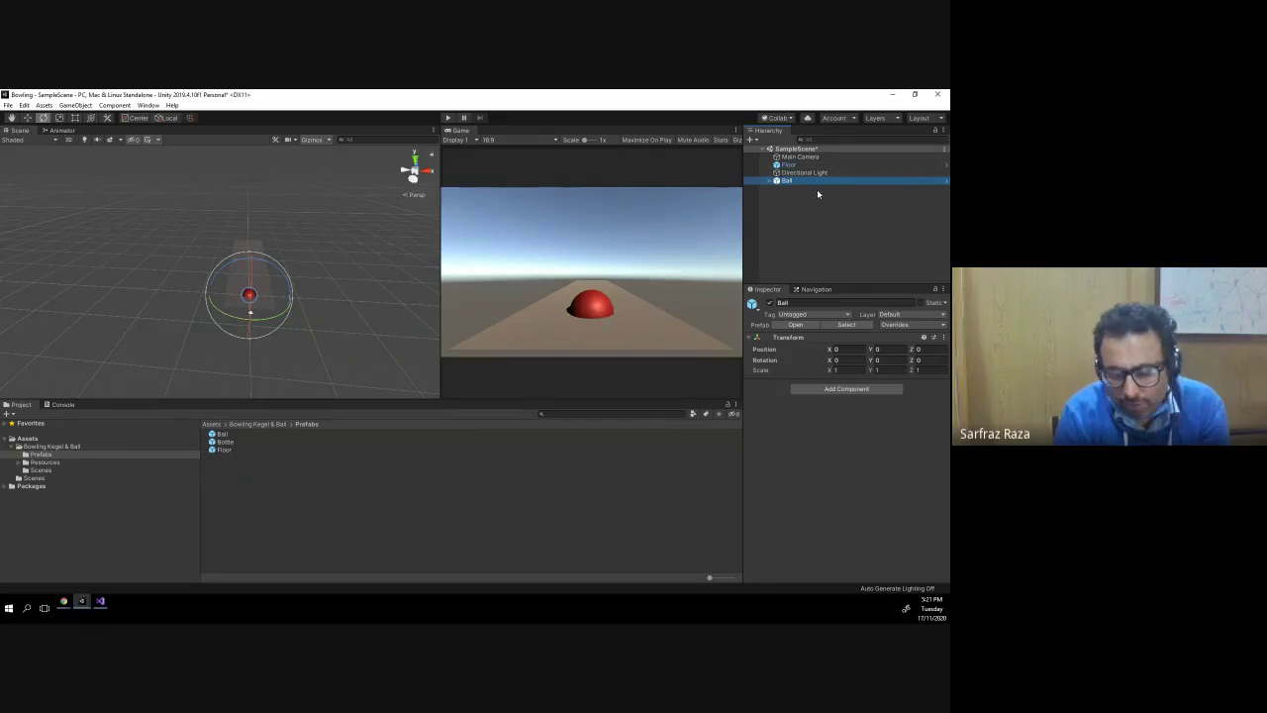
pyautogui.press('Delete')
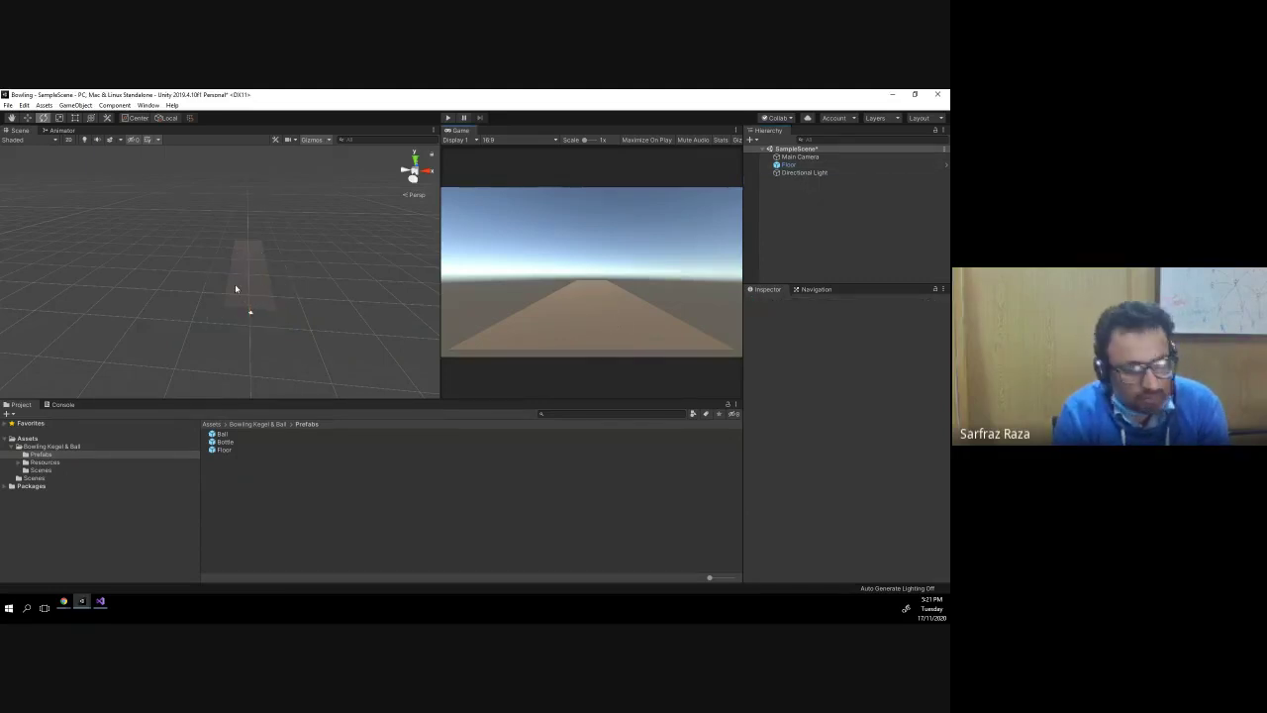
pyautogui.hotkey('ctrl', 's')
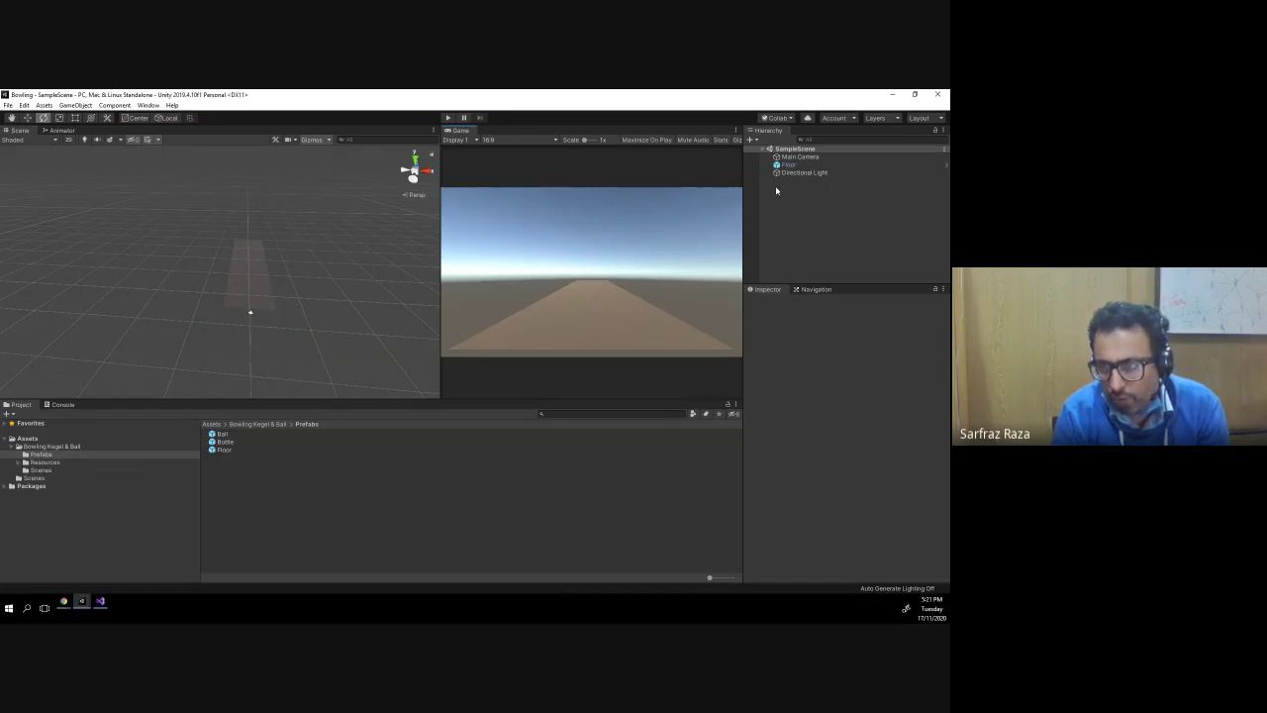
pyautogui.click(788, 164)
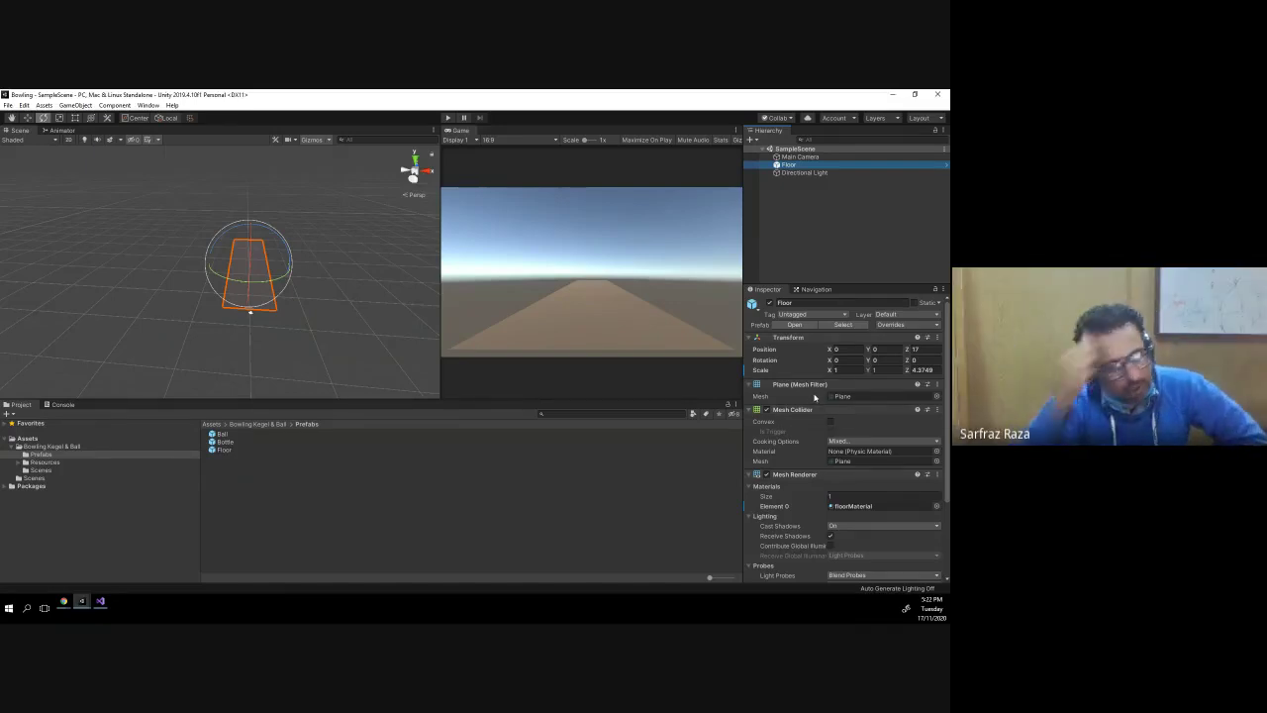
# - Add a Box Collider sized 10 × 10 to the Floor, searching 'box' in Add Component
pyautogui.scroll(-3, 825, 436)
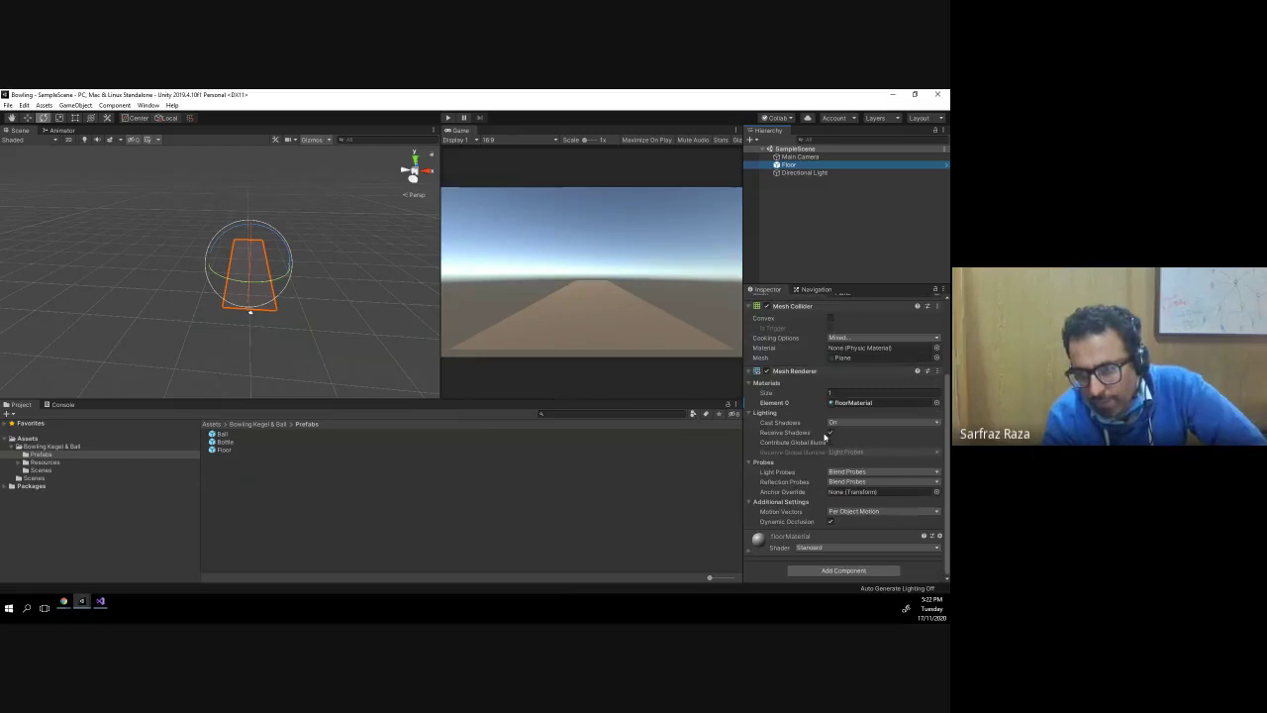
pyautogui.click(853, 573)
pyautogui.write('ri')
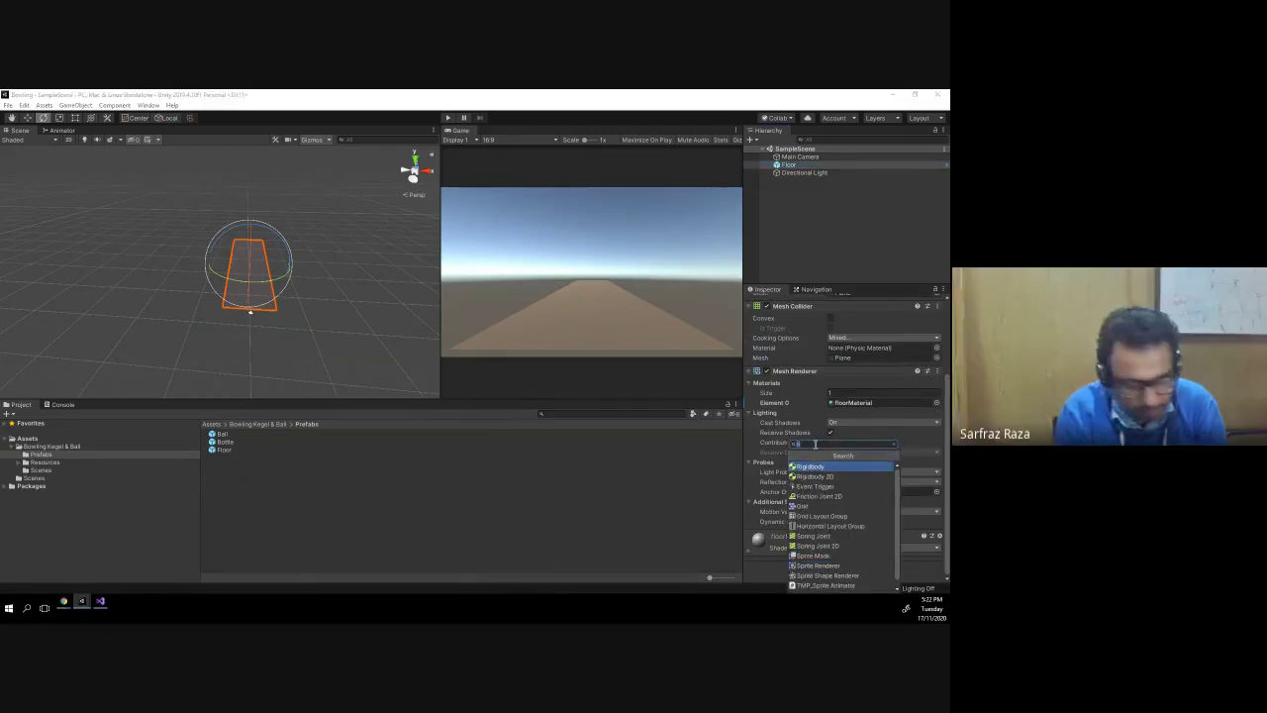
pyautogui.press('BackSpace')
pyautogui.press('BackSpace')
pyautogui.write('box')
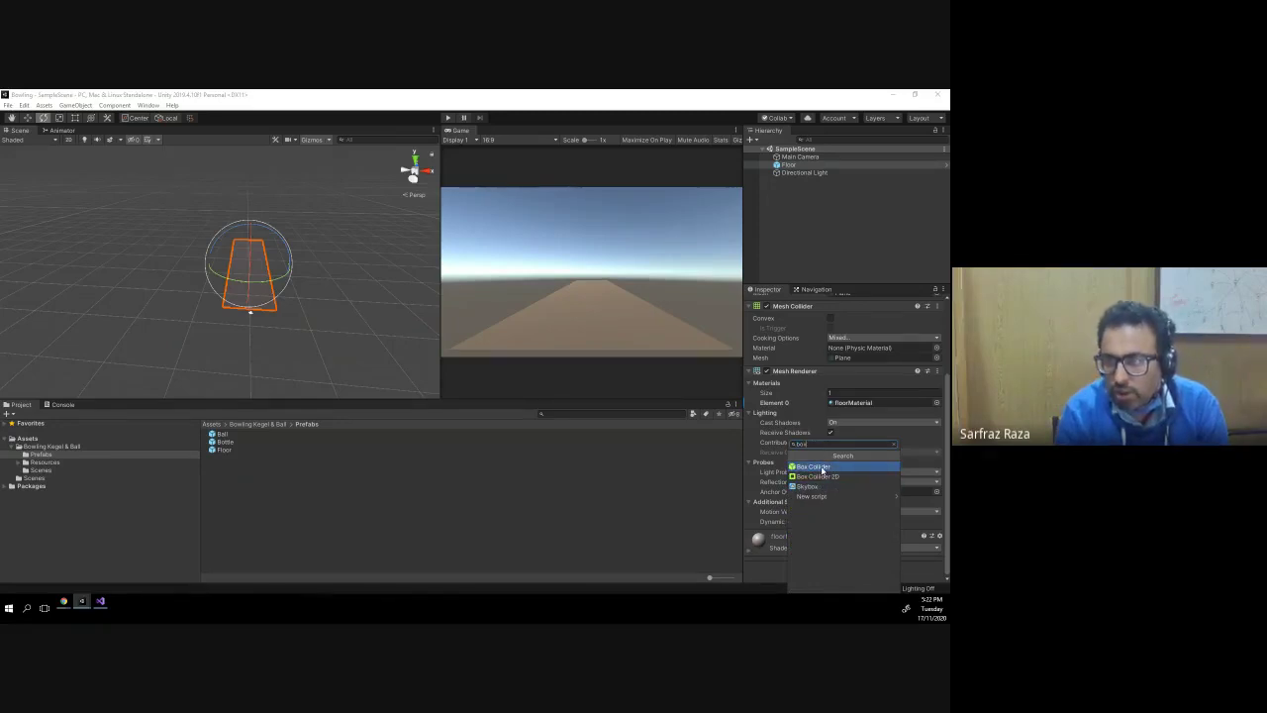
pyautogui.click(821, 469)
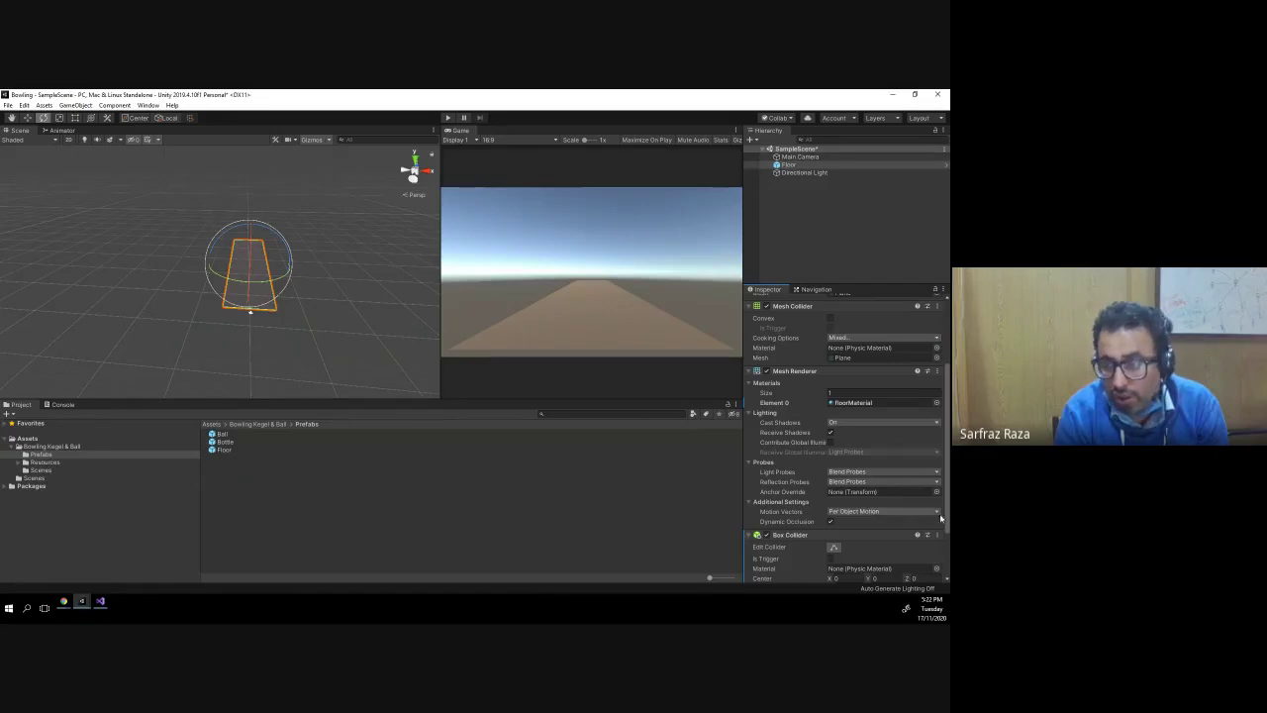
pyautogui.scroll(-2, 773, 376)
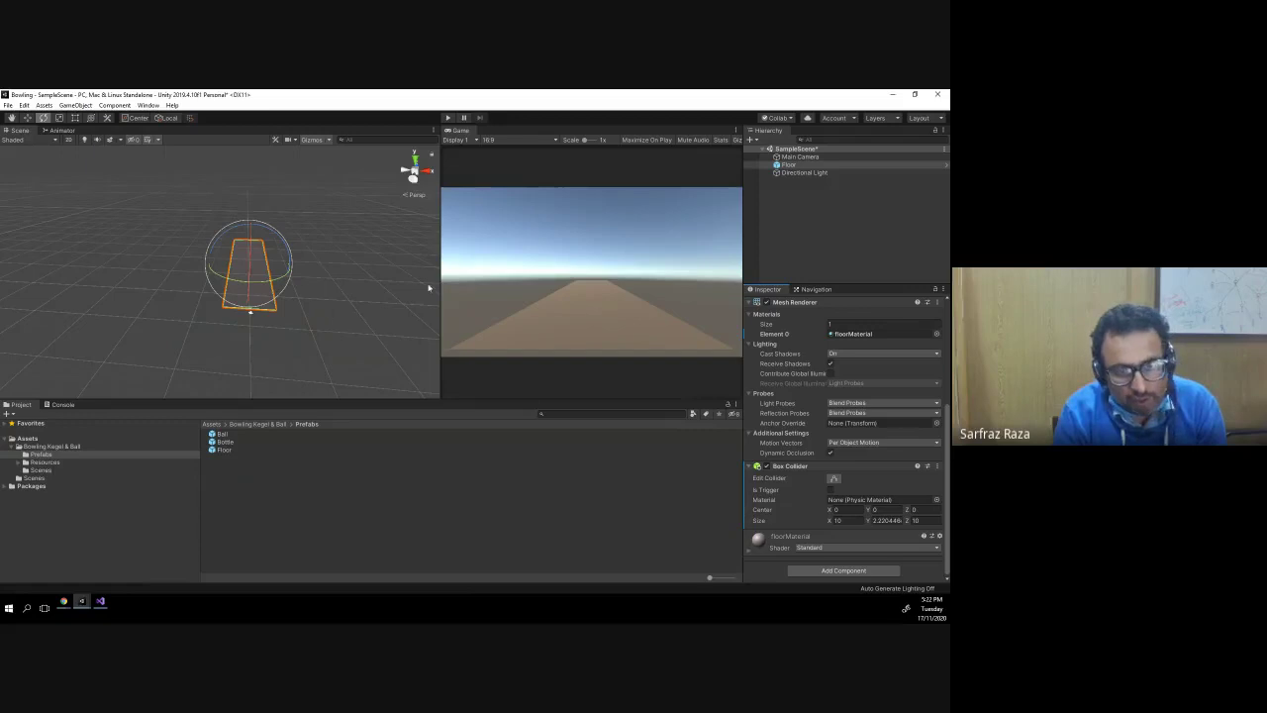
pyautogui.moveTo(443, 272); pyautogui.dragTo(504, 272)
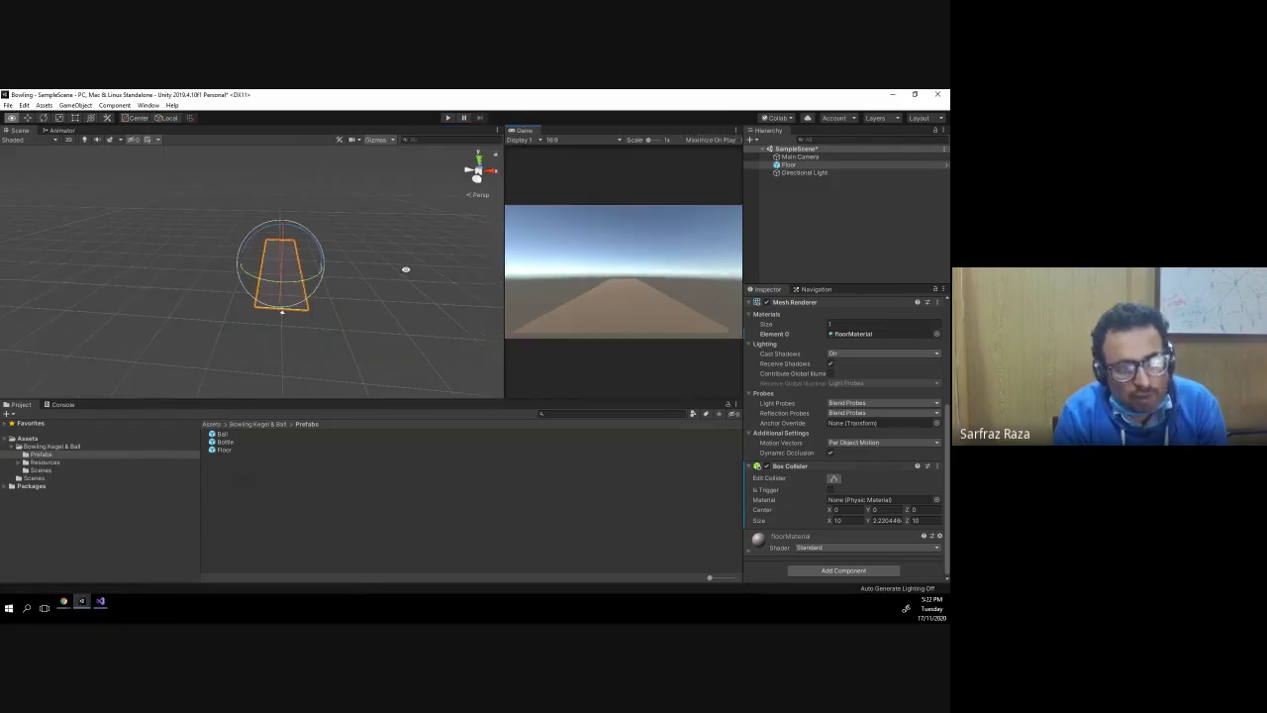
pyautogui.moveTo(405, 268)
pyautogui.keyDown('alt'); pyautogui.mouseDown()
pyautogui.moveTo(238, 192)
pyautogui.moveTo(410, 214)
pyautogui.mouseUp(); pyautogui.keyUp('alt')
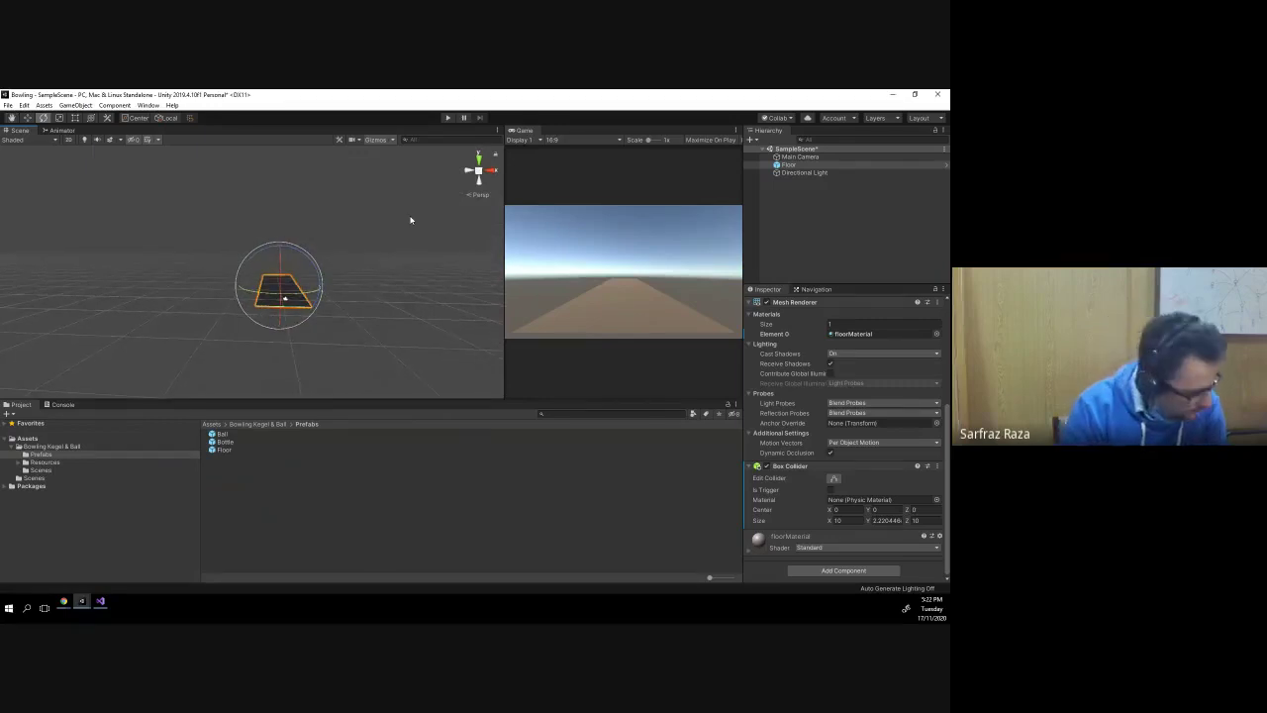
# - Drag the Ball prefab into the scene and save SampleScene
pyautogui.click(222, 433)
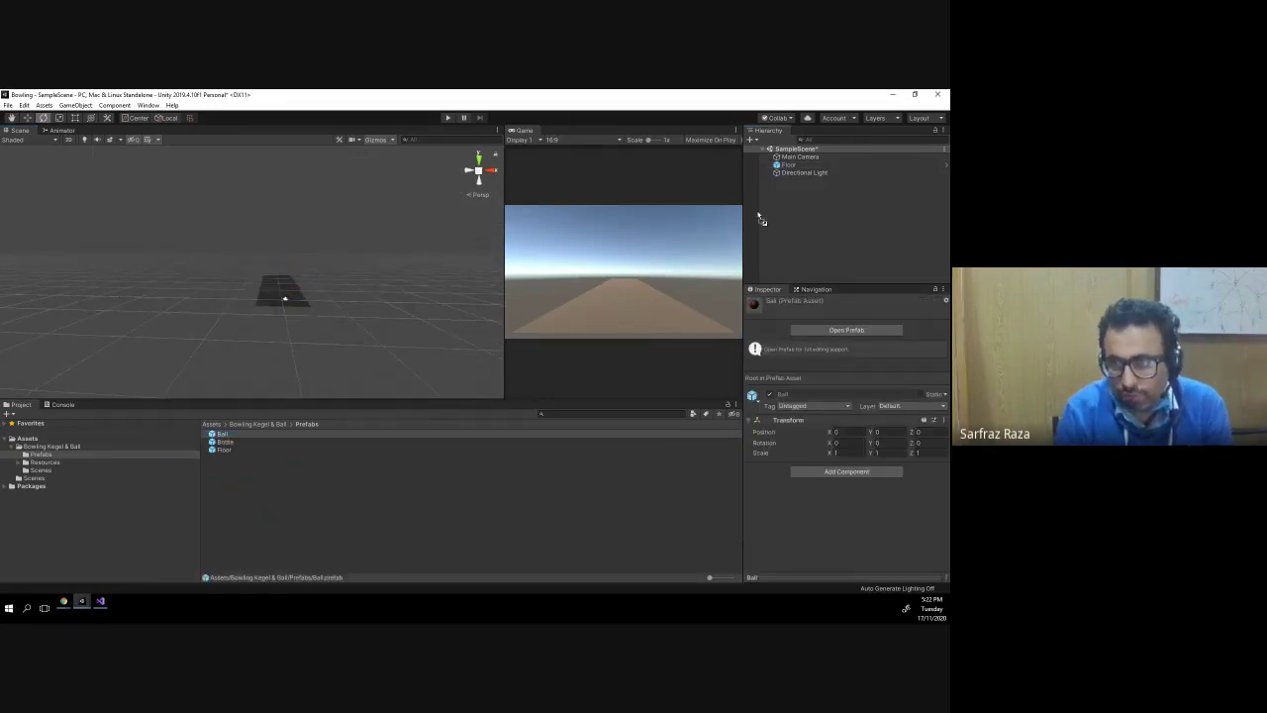
pyautogui.moveTo(760, 218); pyautogui.dragTo(800, 203)
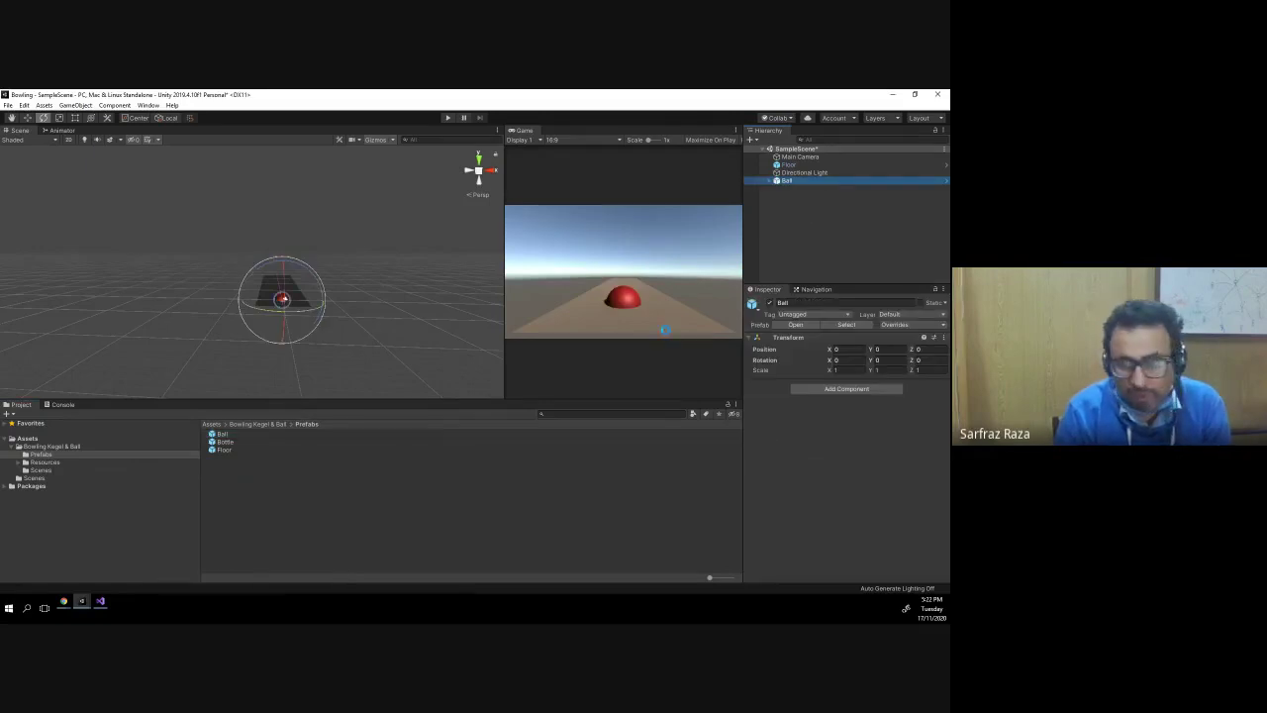
pyautogui.hotkey('ctrl', 's')
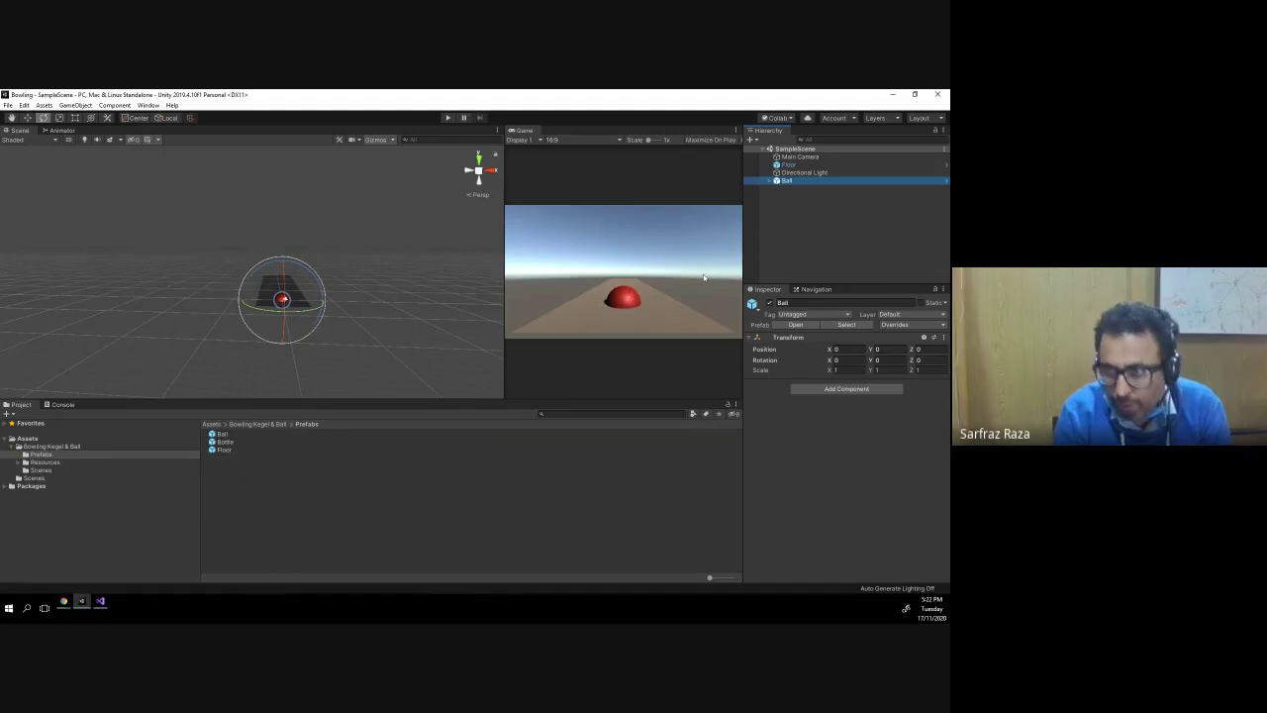
# - Raise the Ball to Position Y 1.65 above the floor lane
pyautogui.doubleClick(781, 184)
pyautogui.press('w')
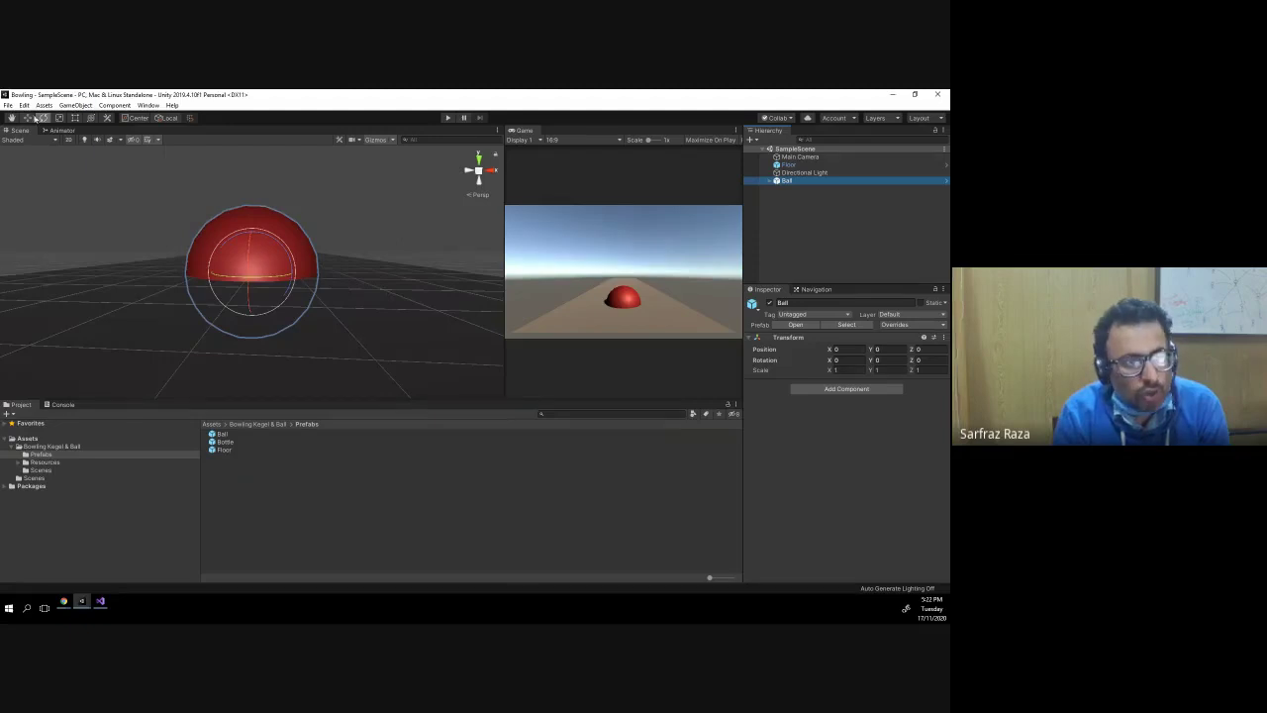
pyautogui.moveTo(253, 236); pyautogui.dragTo(261, 174)
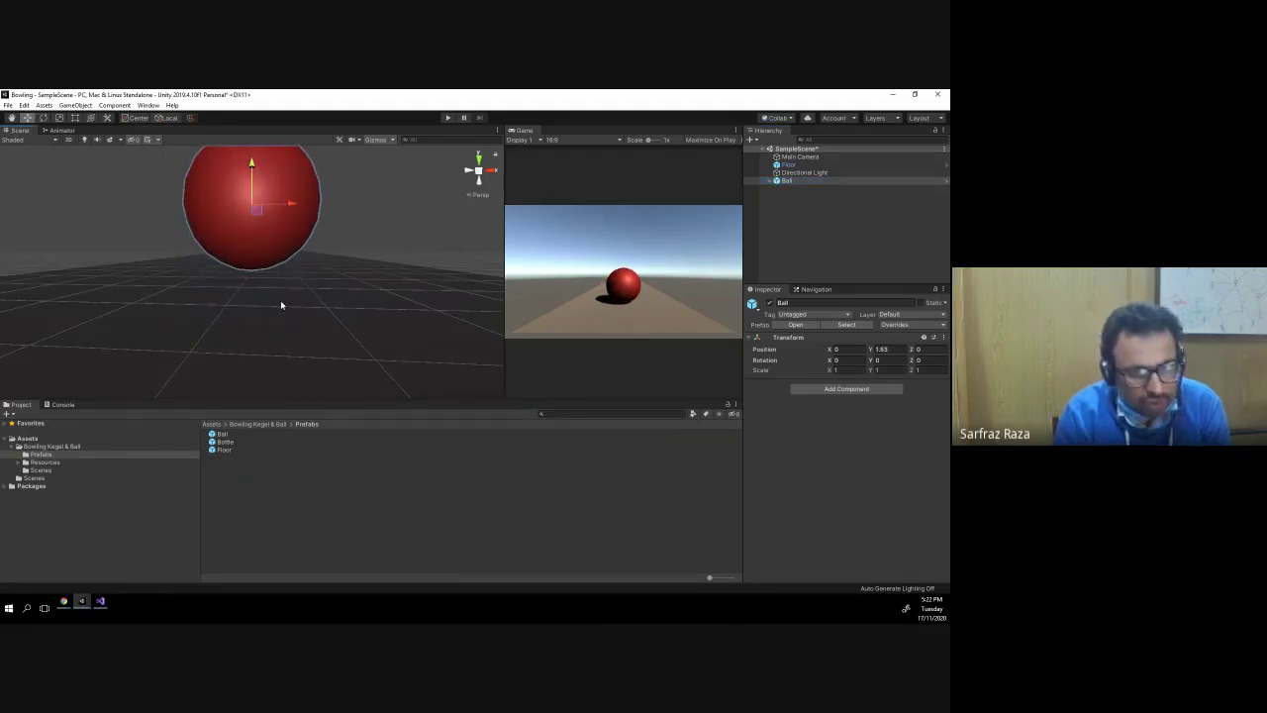
pyautogui.scroll(-3, 280, 305)
pyautogui.scroll(-2, 283, 302)
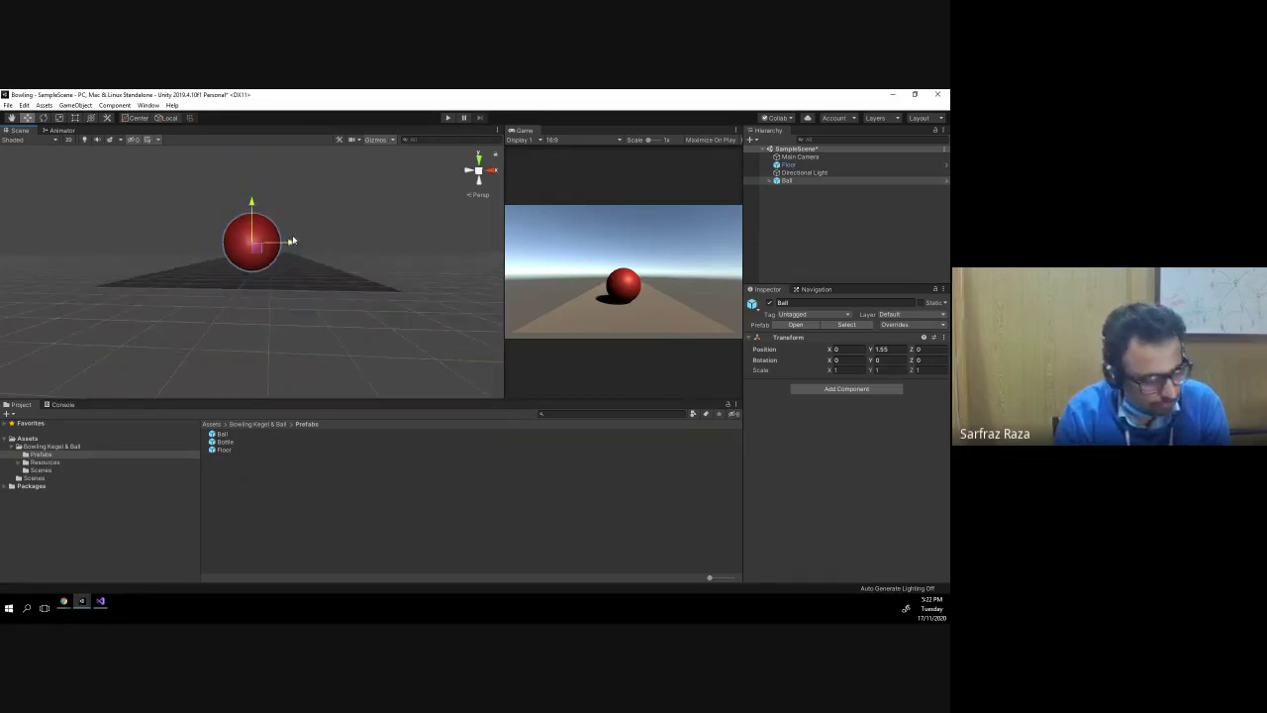
pyautogui.keyDown('alt'); pyautogui.moveTo(293, 241); pyautogui.dragTo(109, 228); pyautogui.keyUp('alt')
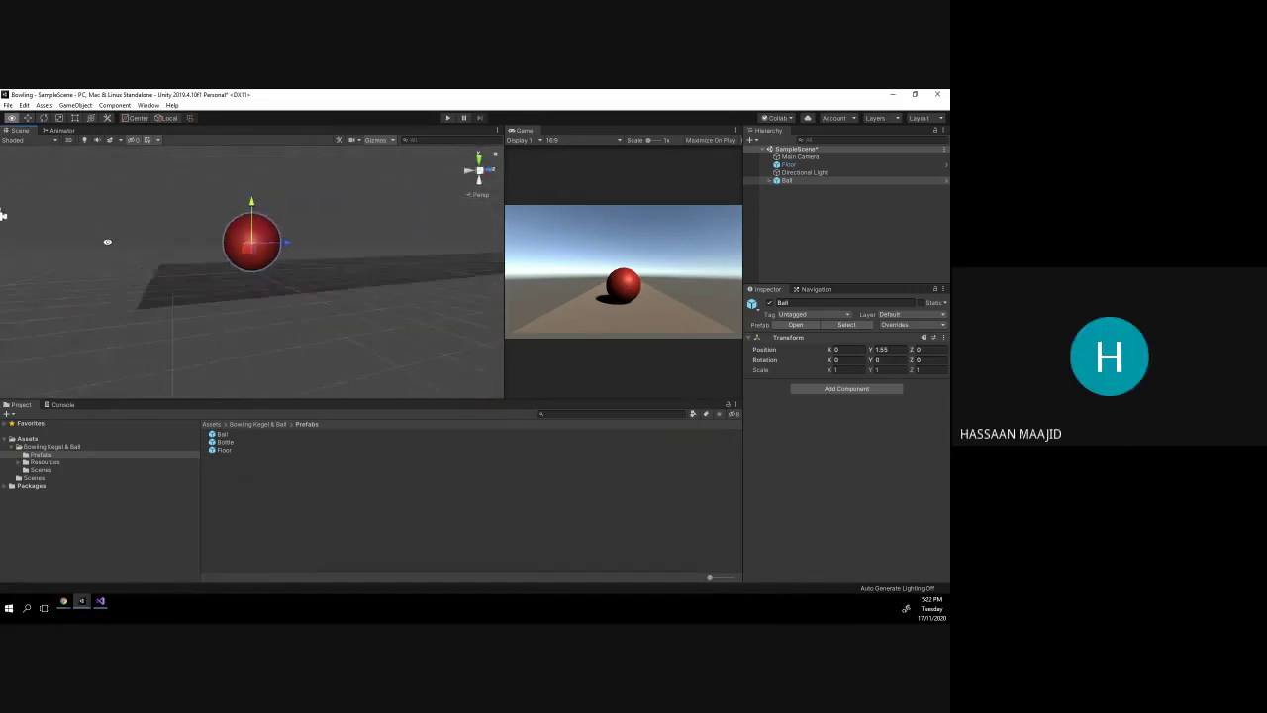
# - Add a Rigidbody with mass 1 and gravity enabled to the Ball
pyautogui.click(844, 389)
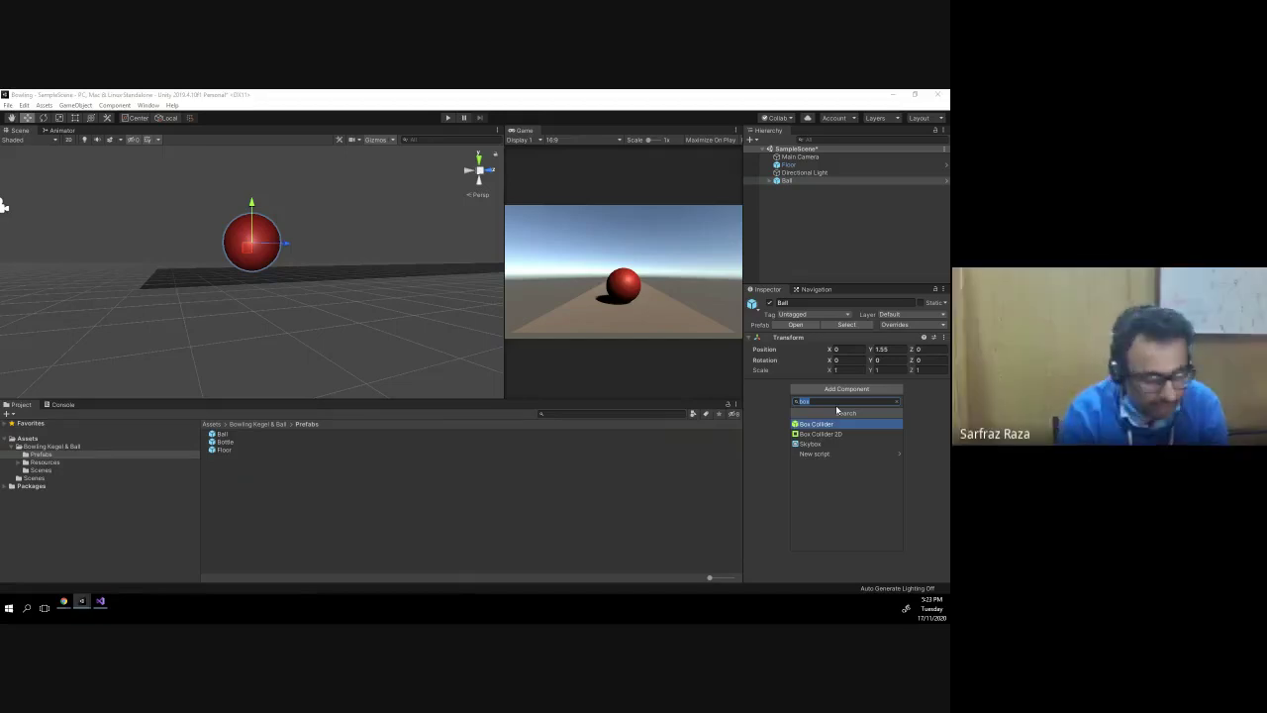
pyautogui.write('rigi')
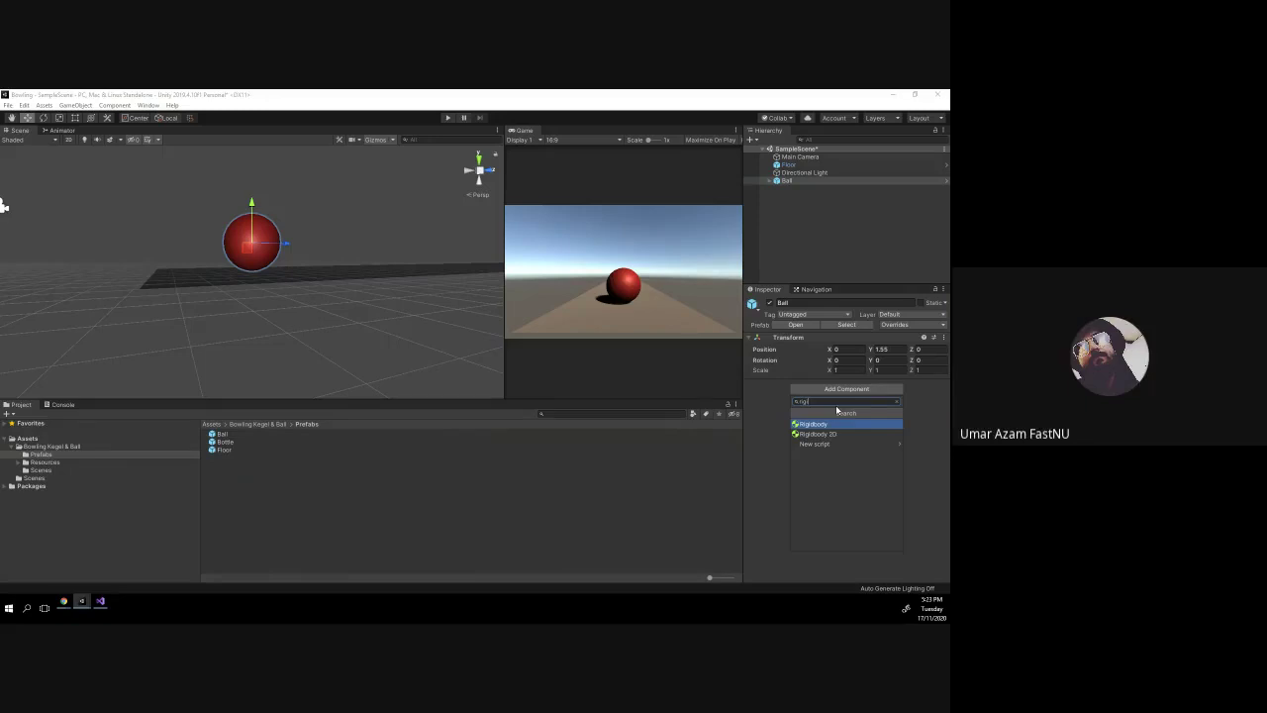
pyautogui.click(821, 425)
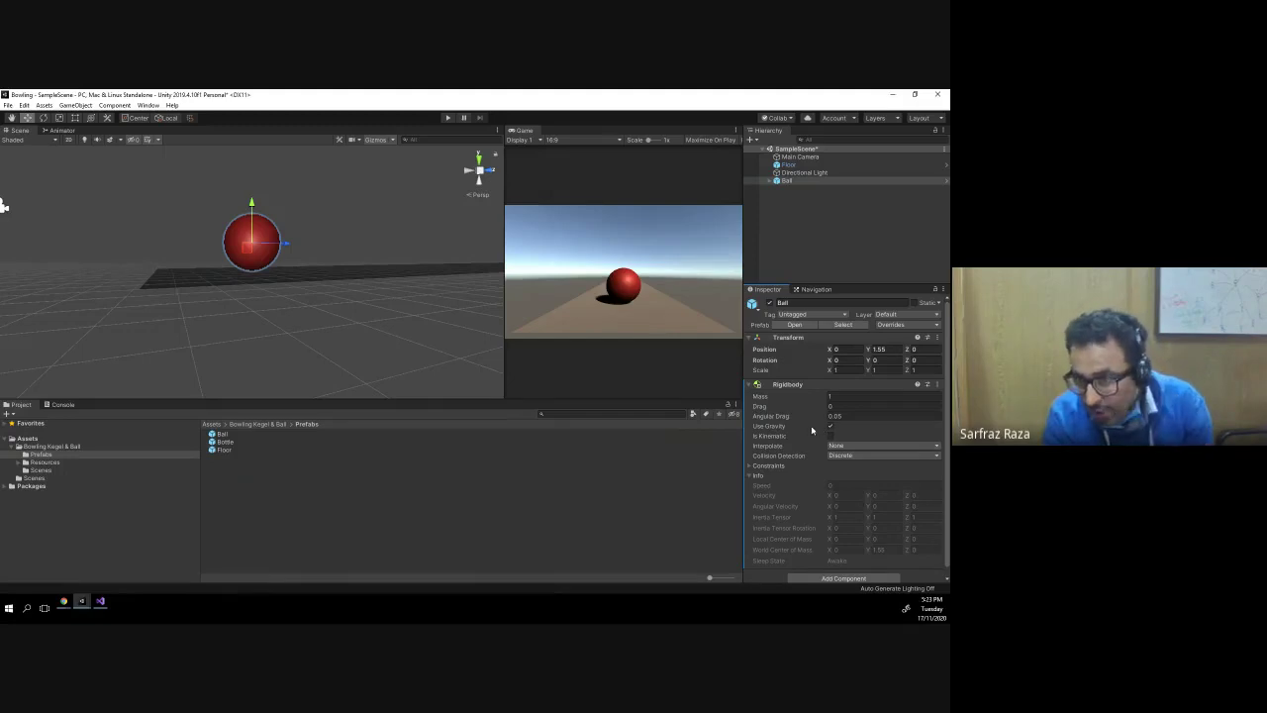
# - Add a Sphere Collider to the Ball
pyautogui.scroll(-1, 804, 424)
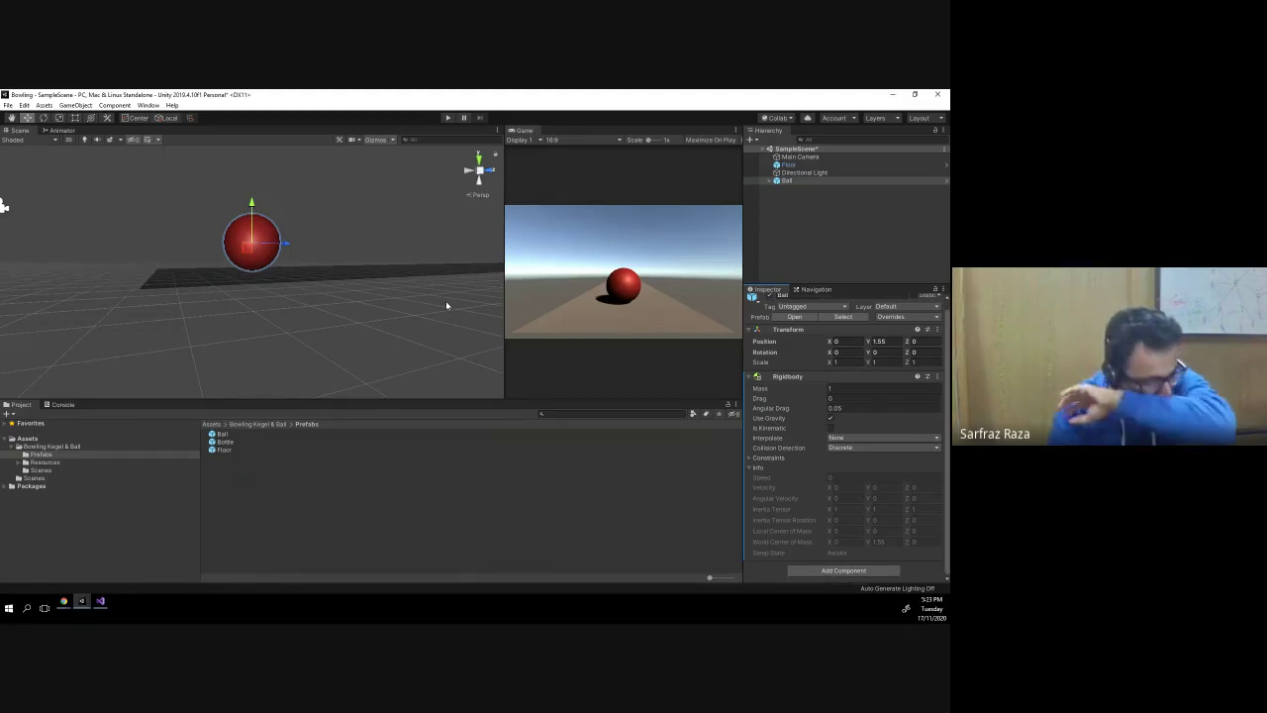
pyautogui.click(844, 570)
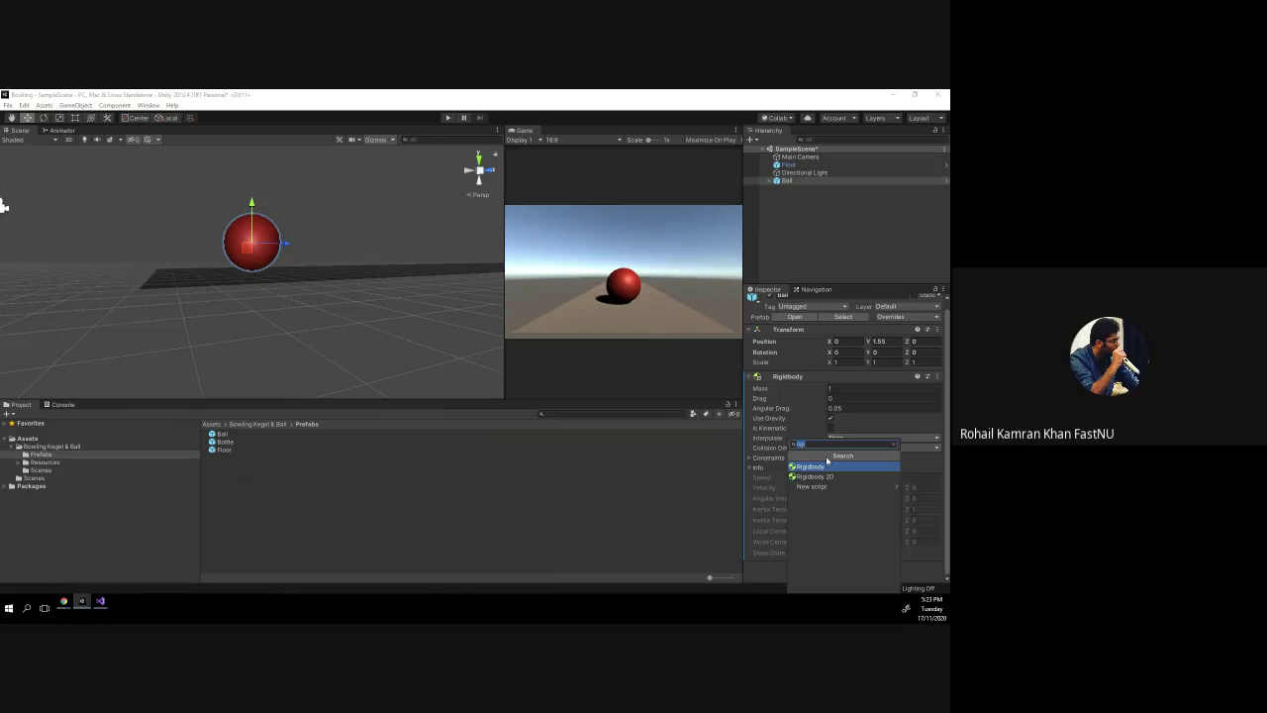
pyautogui.write('sphe')
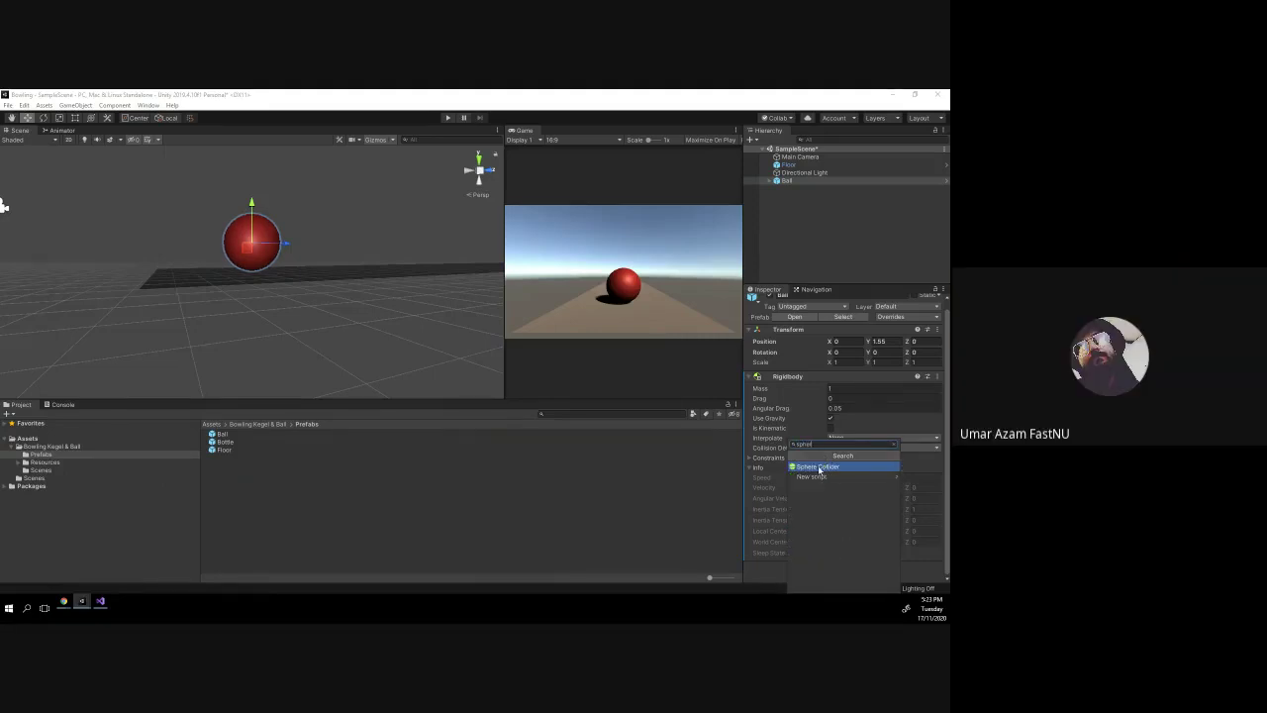
pyautogui.click(824, 467)
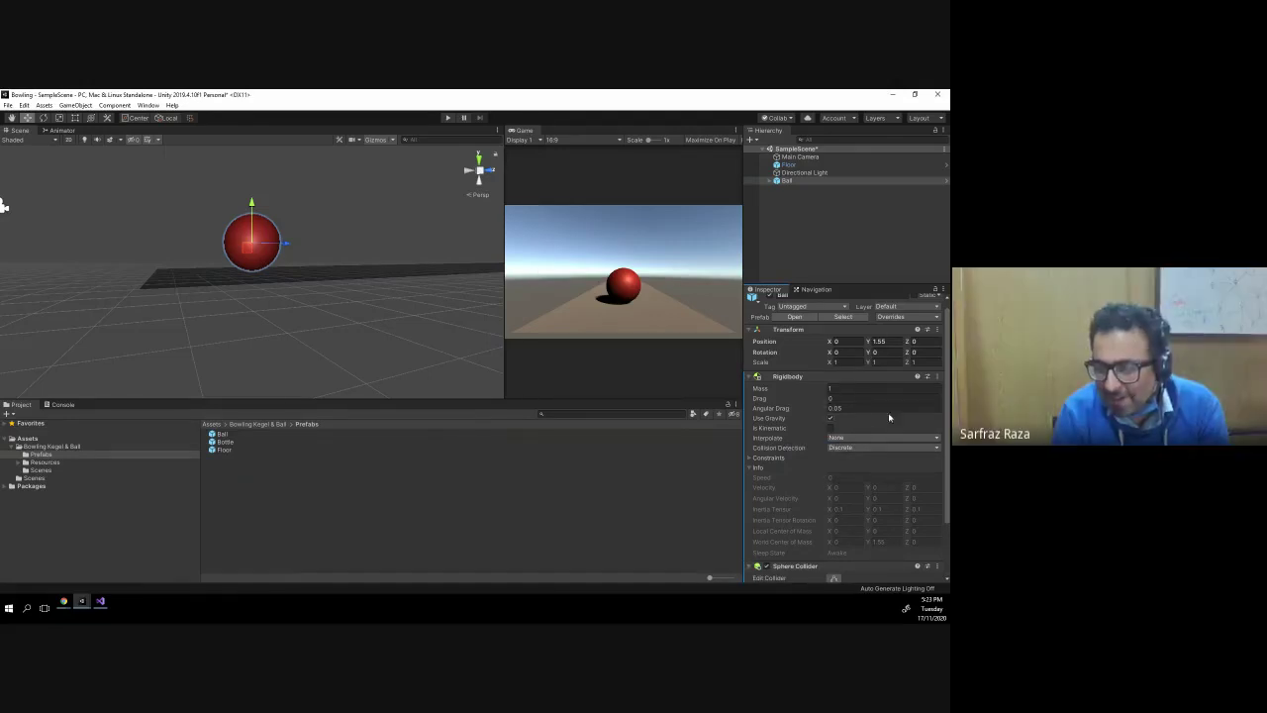
# - Toggle Edit Collider on the Ball's Sphere Collider, then reselect the Ball from a new angle
pyautogui.scroll(-3, 835, 480)
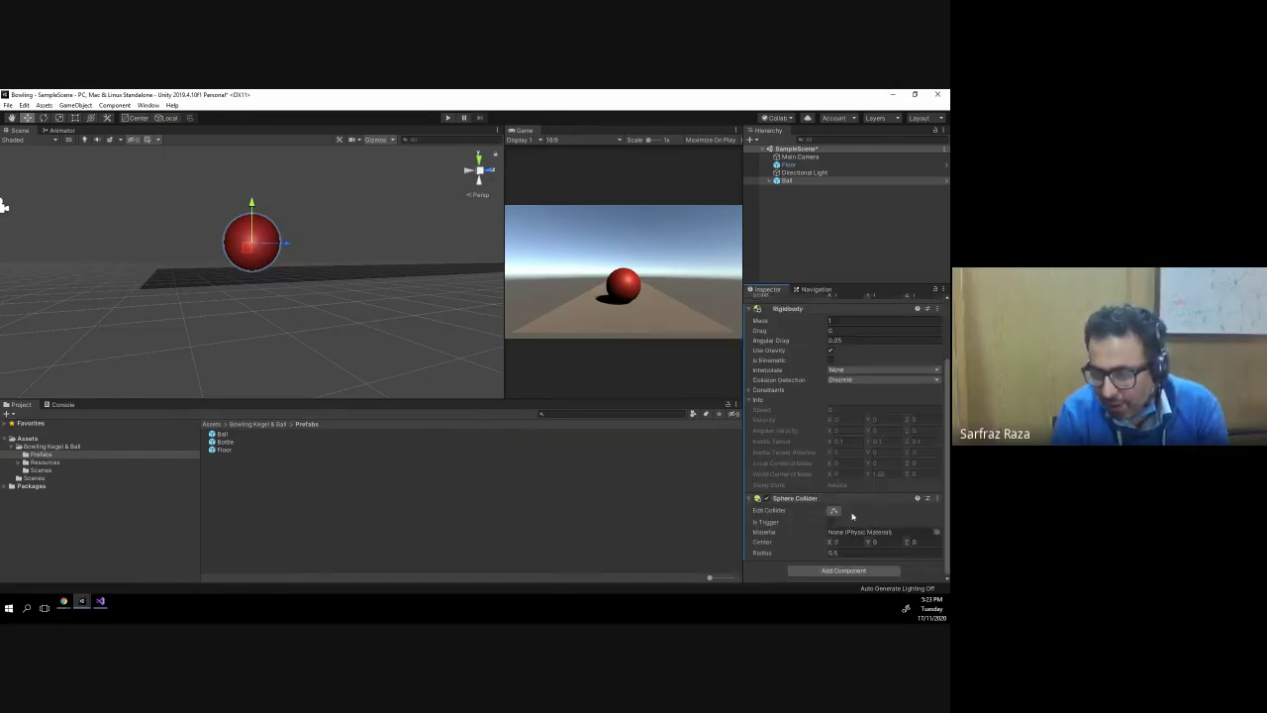
pyautogui.click(836, 512)
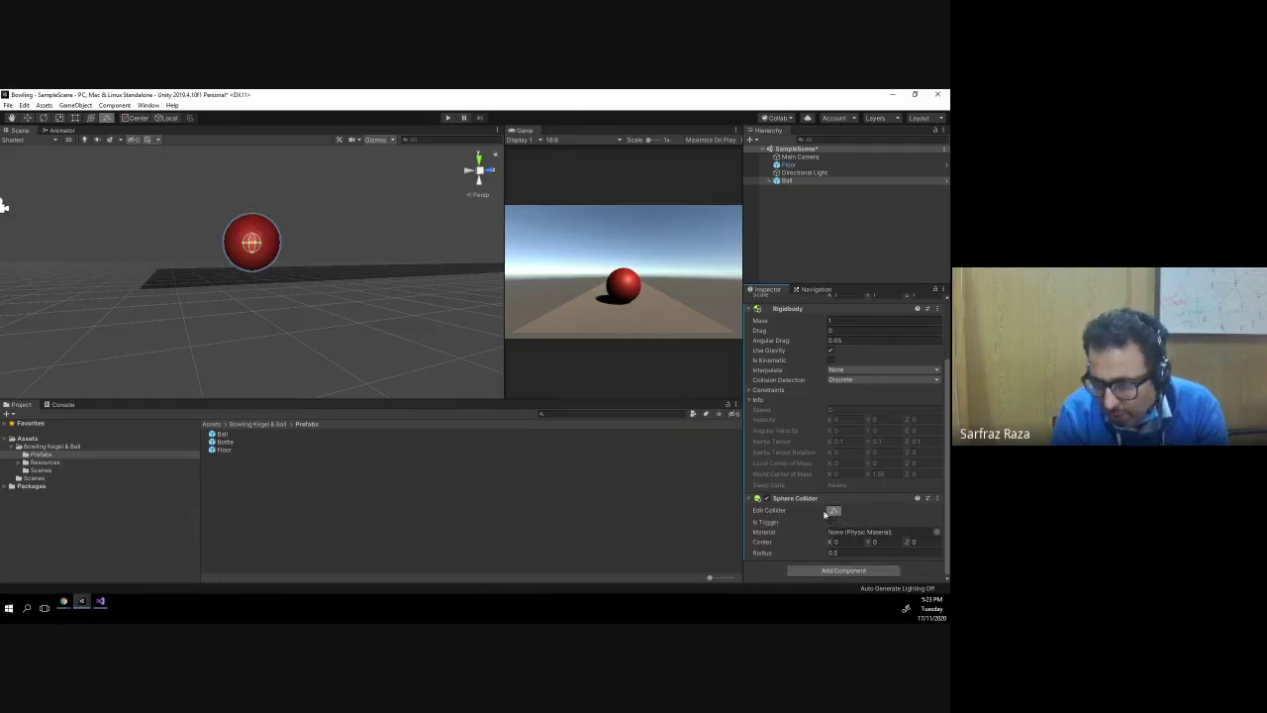
pyautogui.click(834, 512)
pyautogui.click(834, 512)
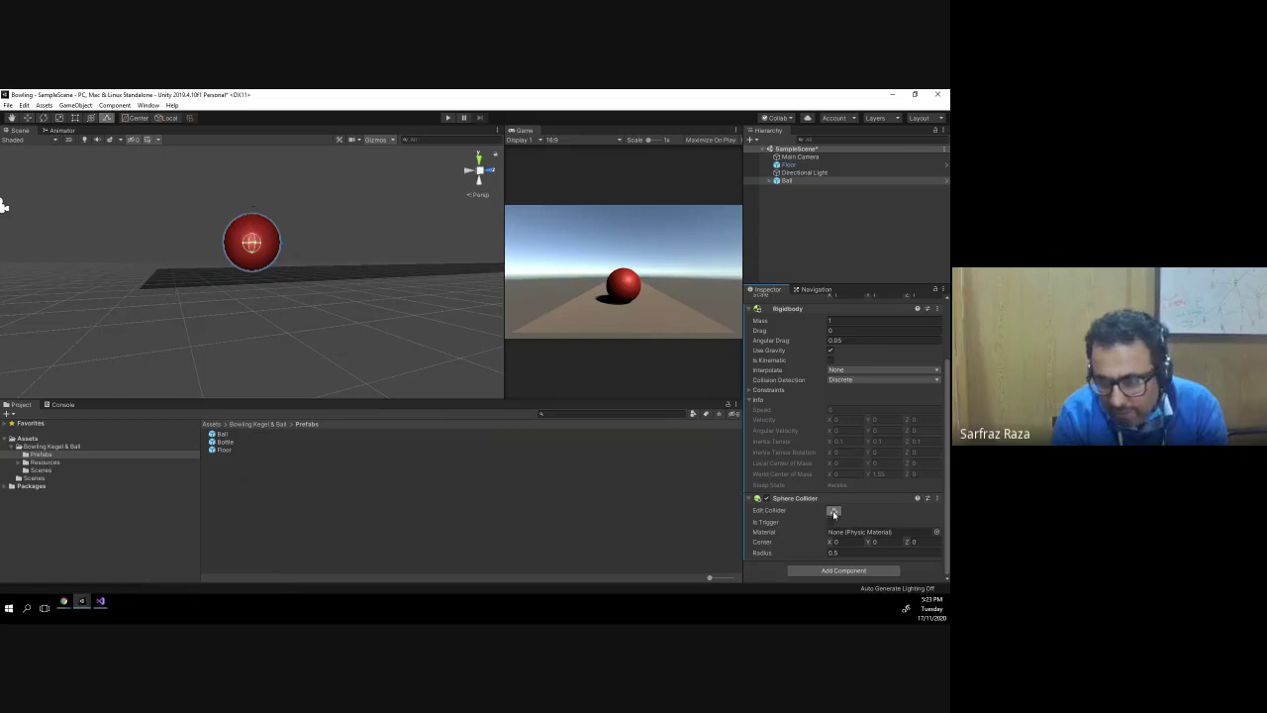
pyautogui.click(204, 256)
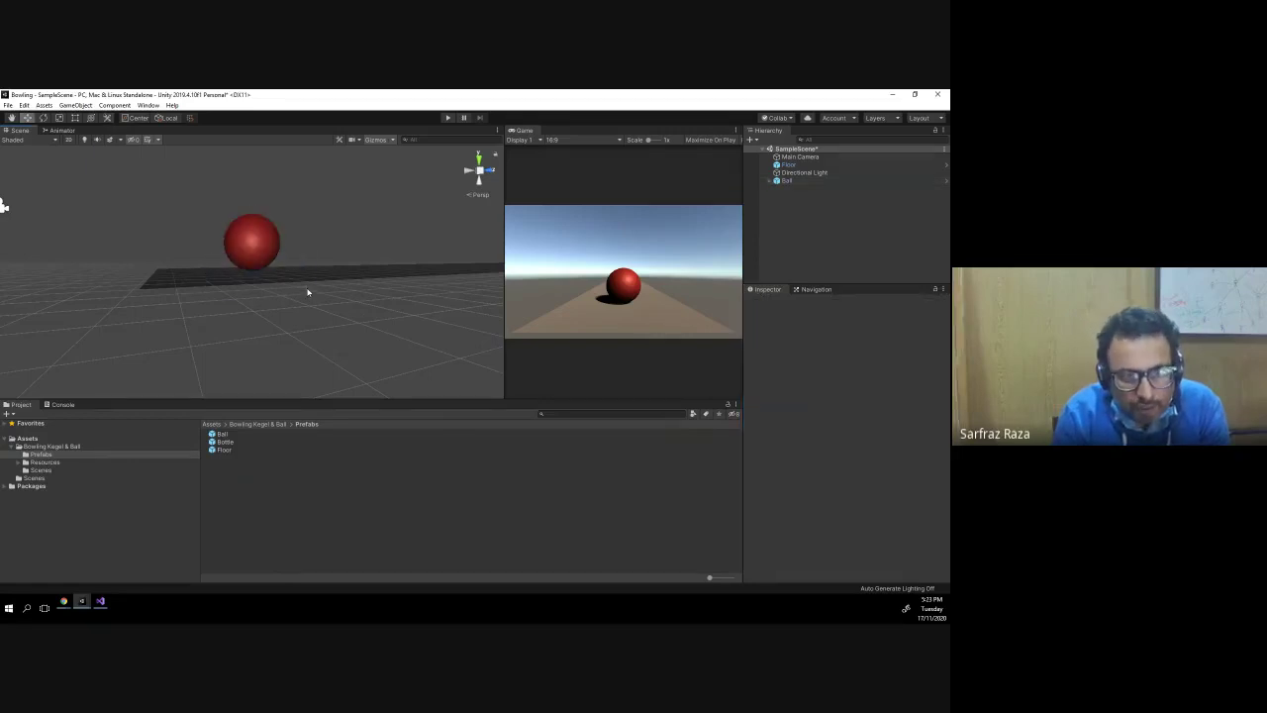
pyautogui.press('super')
pyautogui.click(265, 257)
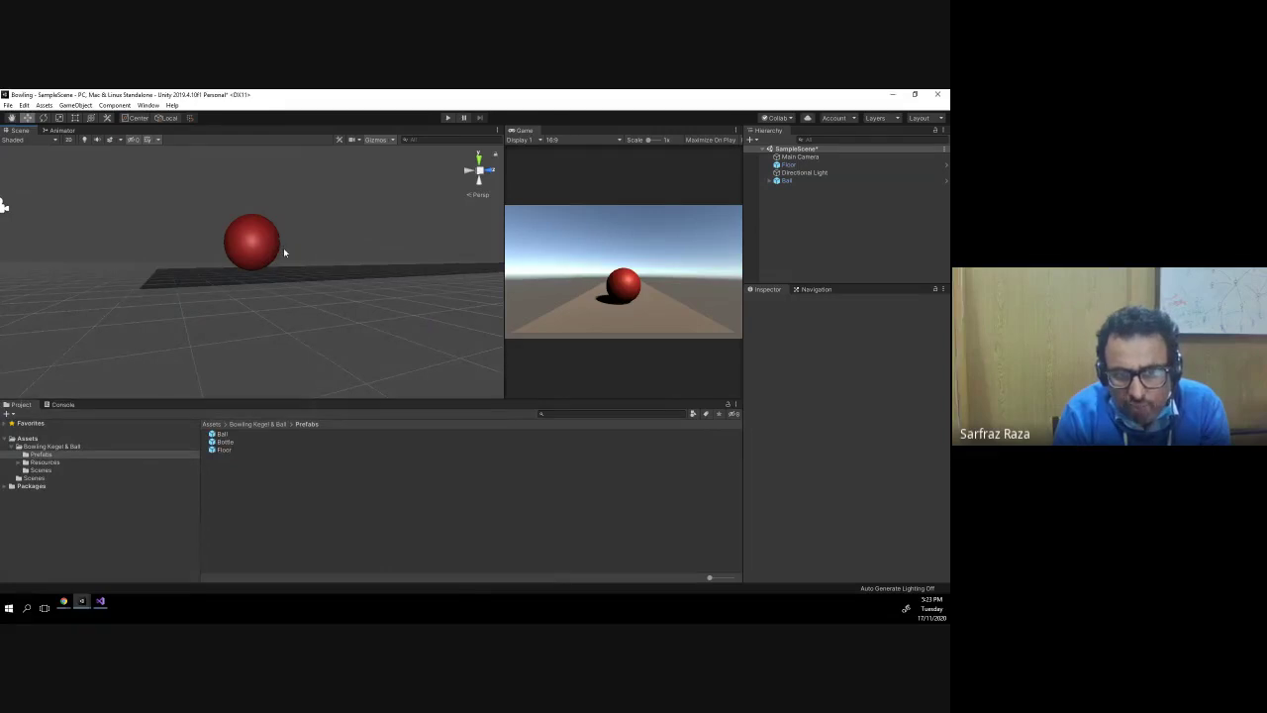
pyautogui.press('alt')
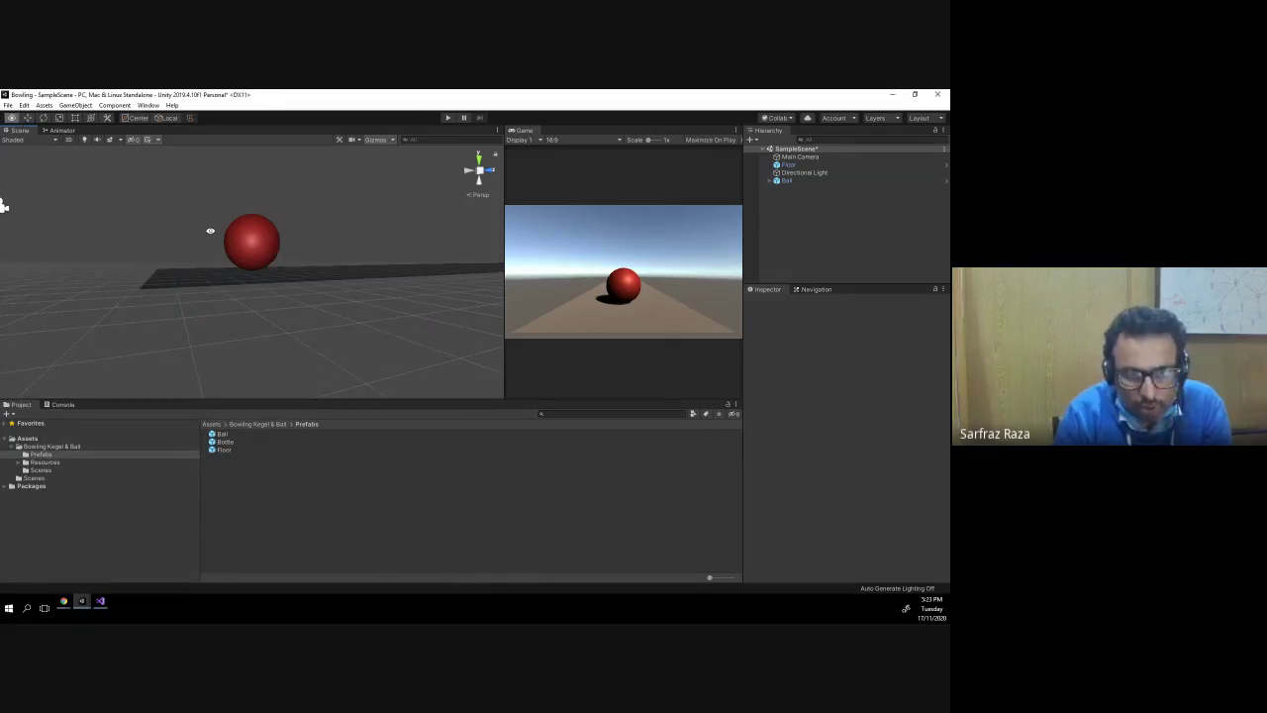
pyautogui.keyDown('alt'); pyautogui.moveTo(209, 230); pyautogui.dragTo(259, 260); pyautogui.keyUp('alt')
pyautogui.click(276, 243)
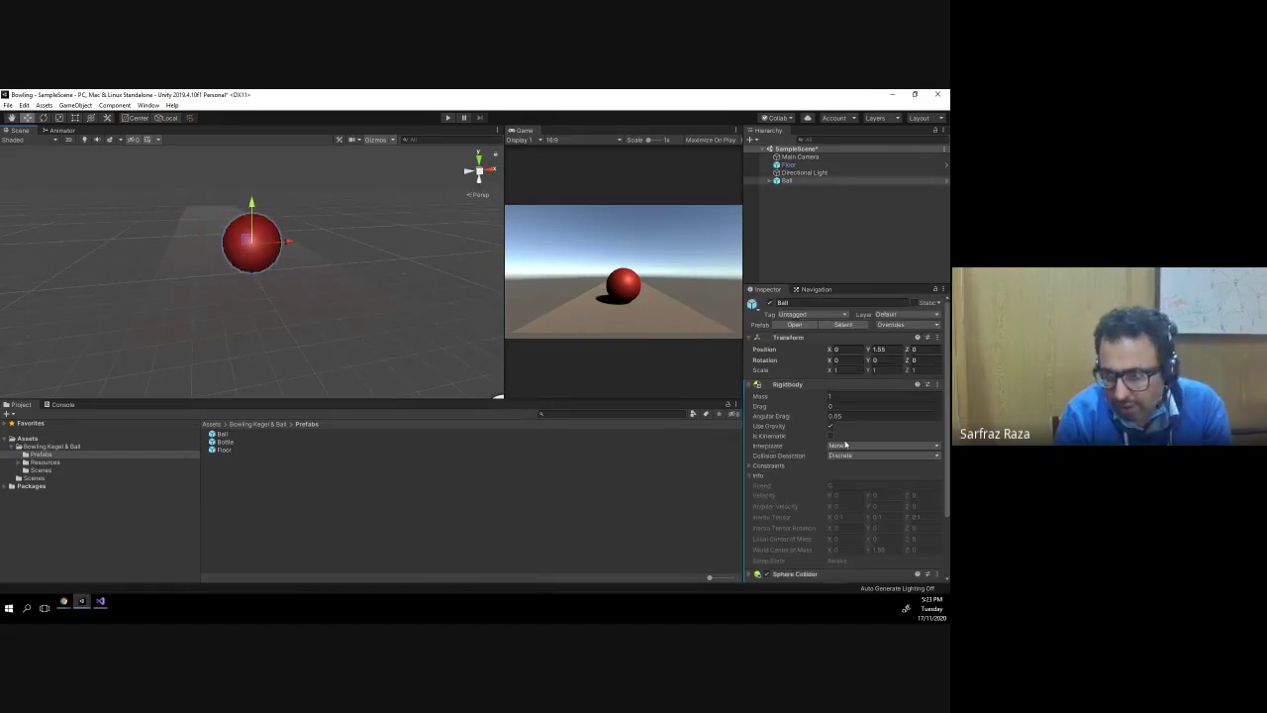
# - Drag a collider handle to enlarge the sphere radius to about 1.54, centre Z 0.033
pyautogui.scroll(-3, 821, 427)
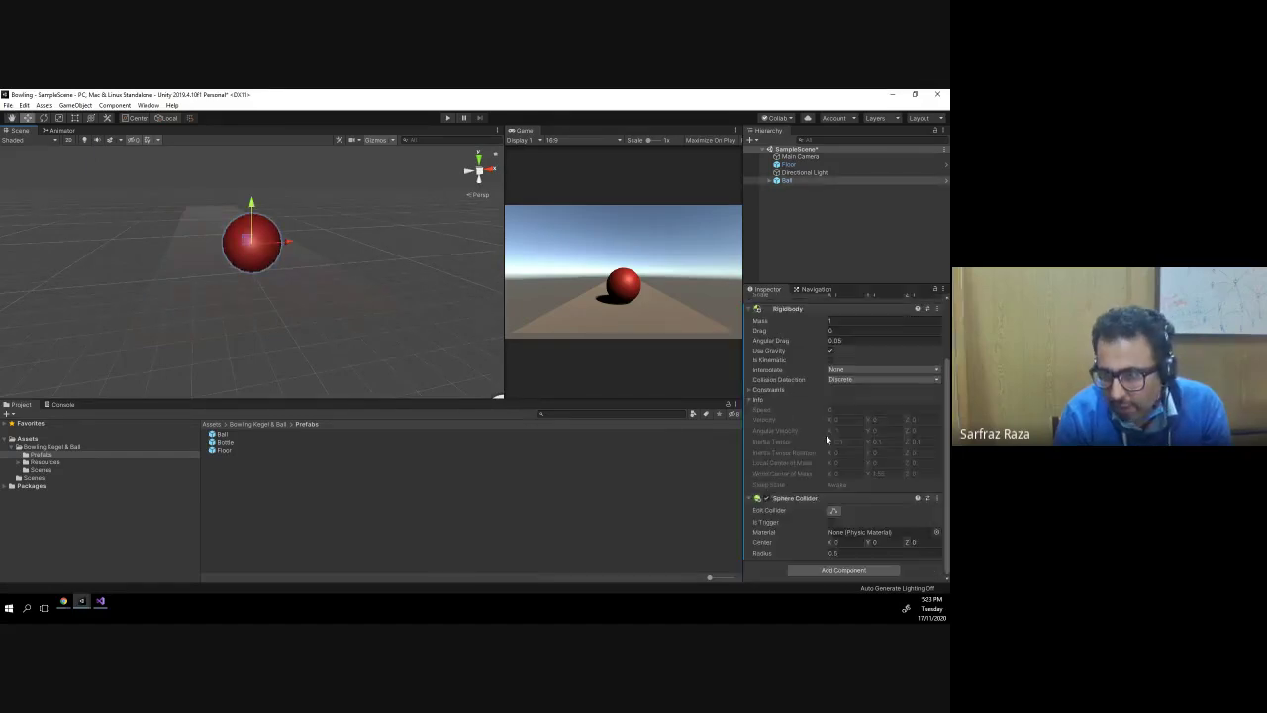
pyautogui.click(836, 512)
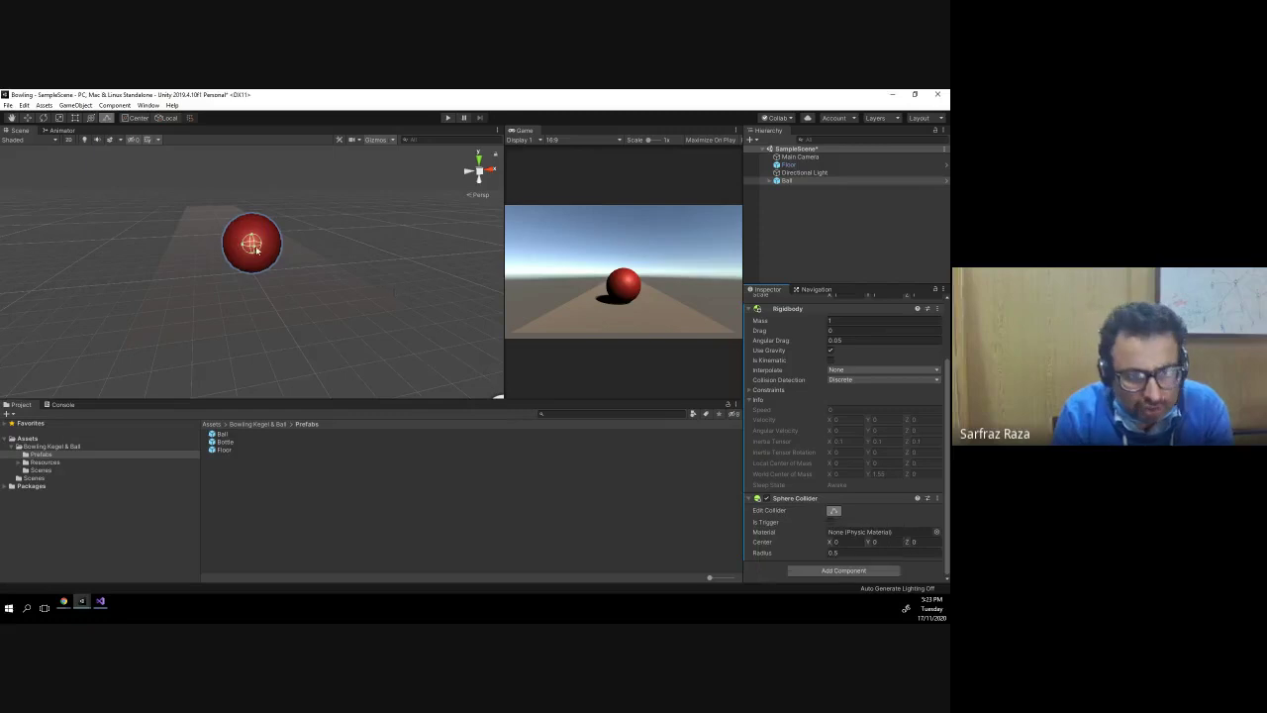
pyautogui.moveTo(145, 224)
pyautogui.keyDown('alt'); pyautogui.mouseDown()
pyautogui.moveTo(274, 252)
pyautogui.moveTo(330, 215)
pyautogui.mouseUp(); pyautogui.keyUp('alt')
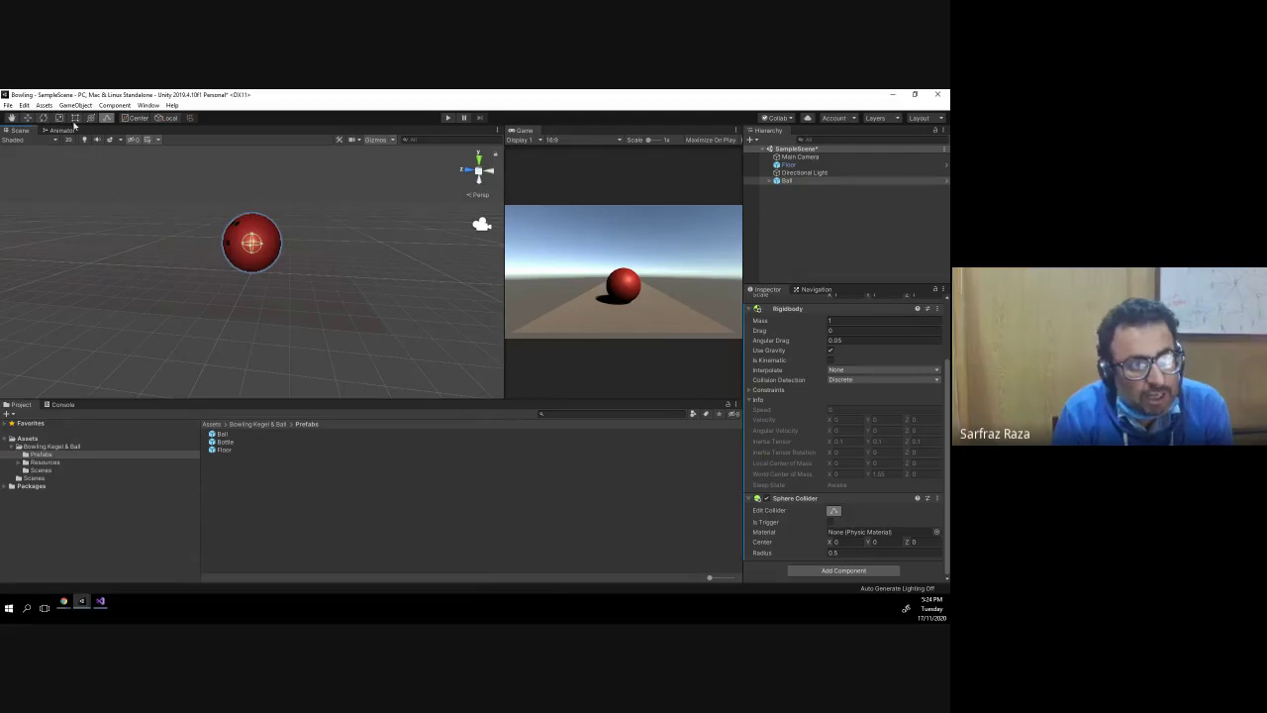
pyautogui.click(74, 118)
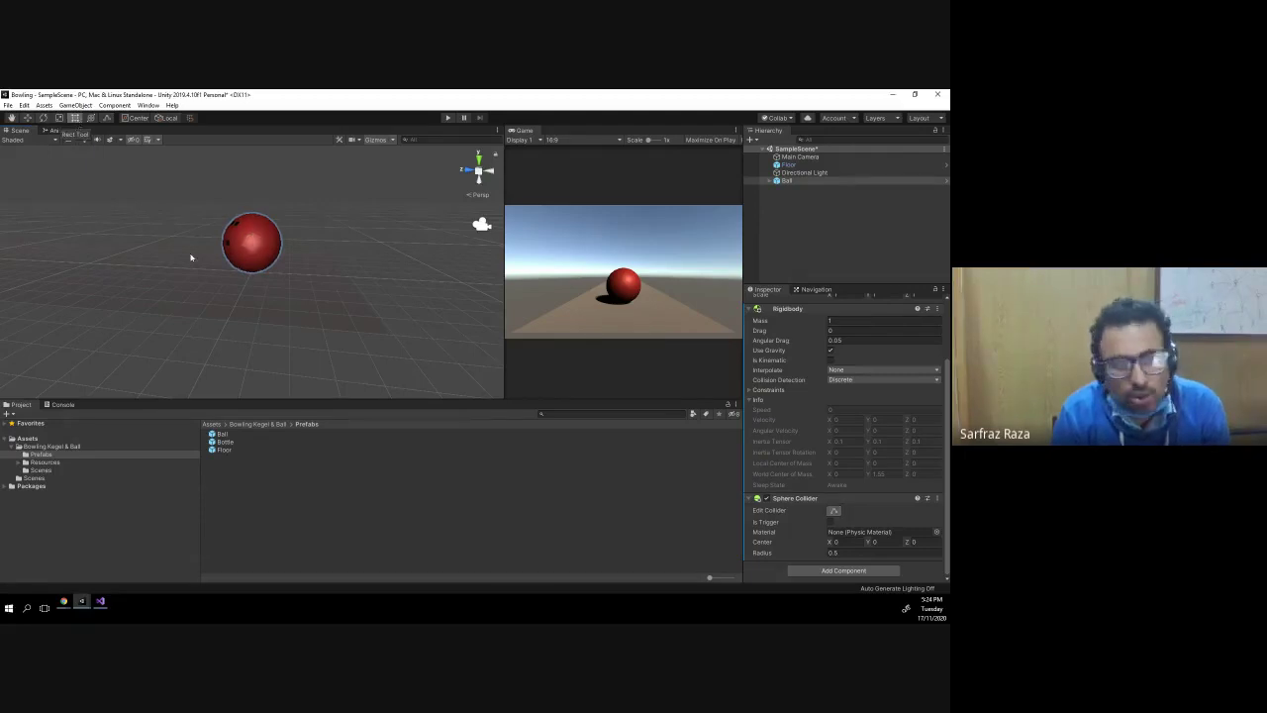
pyautogui.click(834, 511)
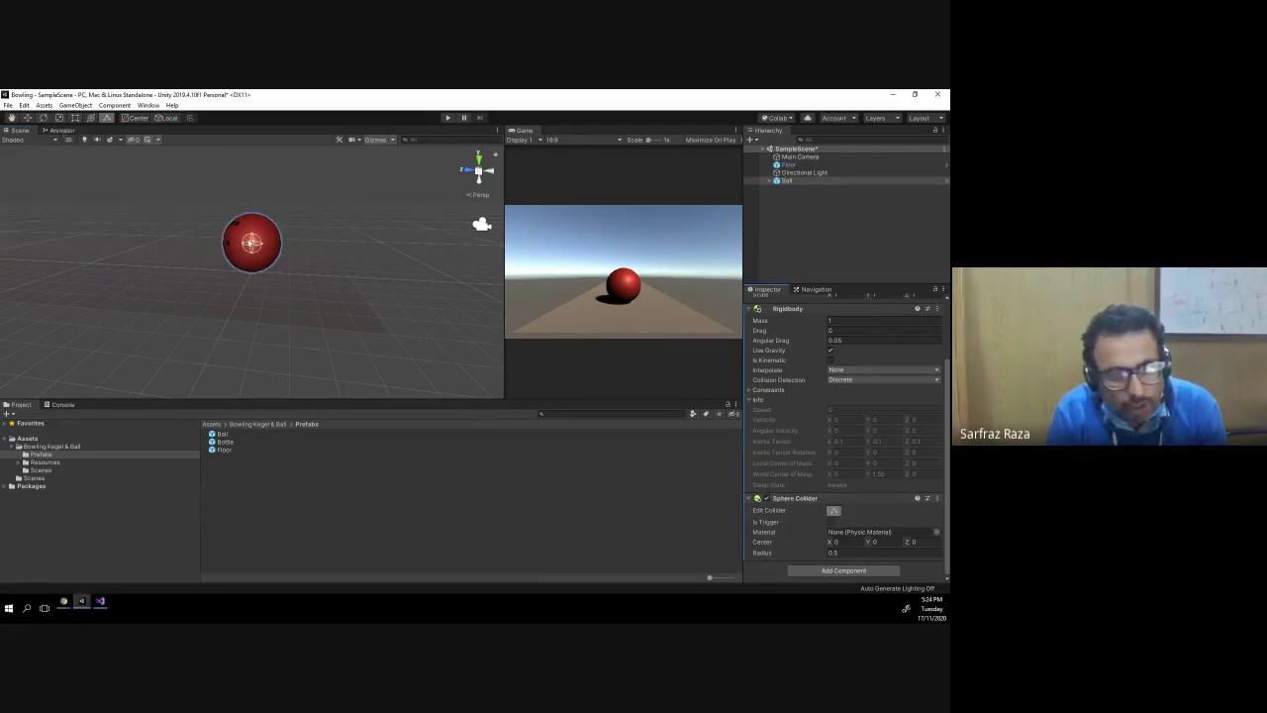
pyautogui.moveTo(262, 248); pyautogui.dragTo(282, 246)
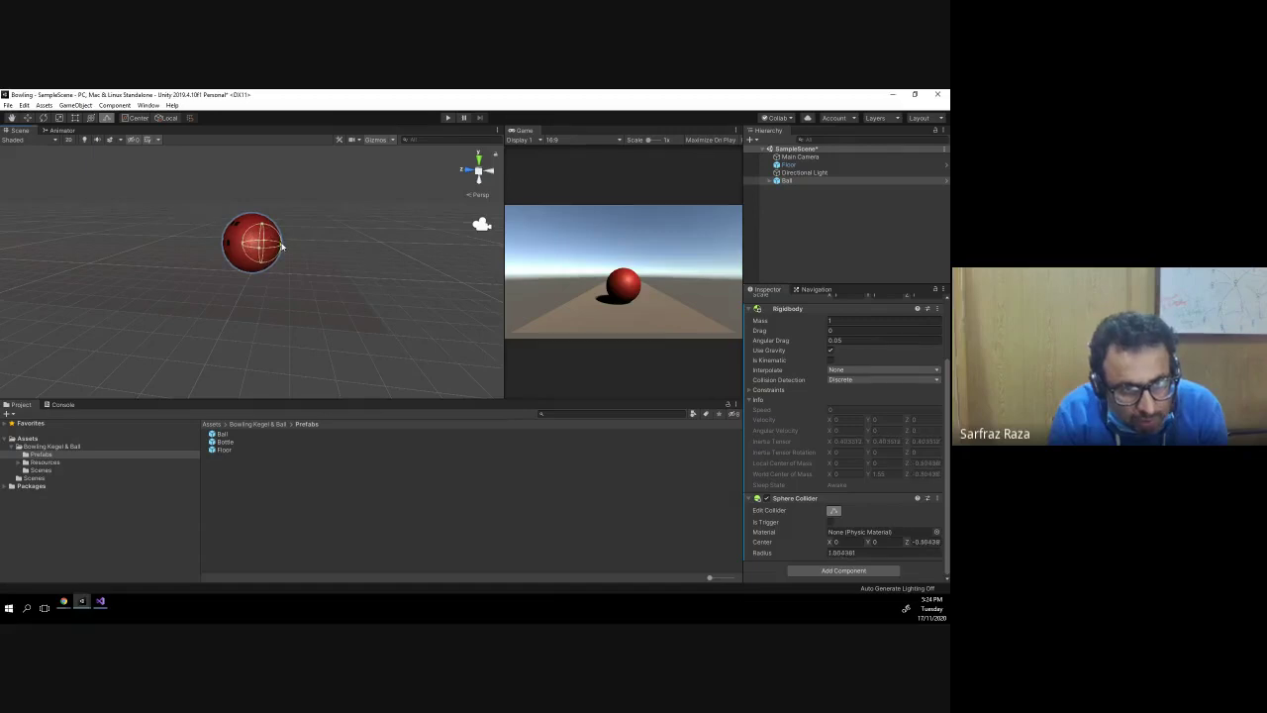
pyautogui.moveTo(205, 249)
pyautogui.keyDown('alt'); pyautogui.mouseDown()
pyautogui.moveTo(254, 245)
pyautogui.moveTo(224, 243)
pyautogui.mouseUp(); pyautogui.keyUp('alt')
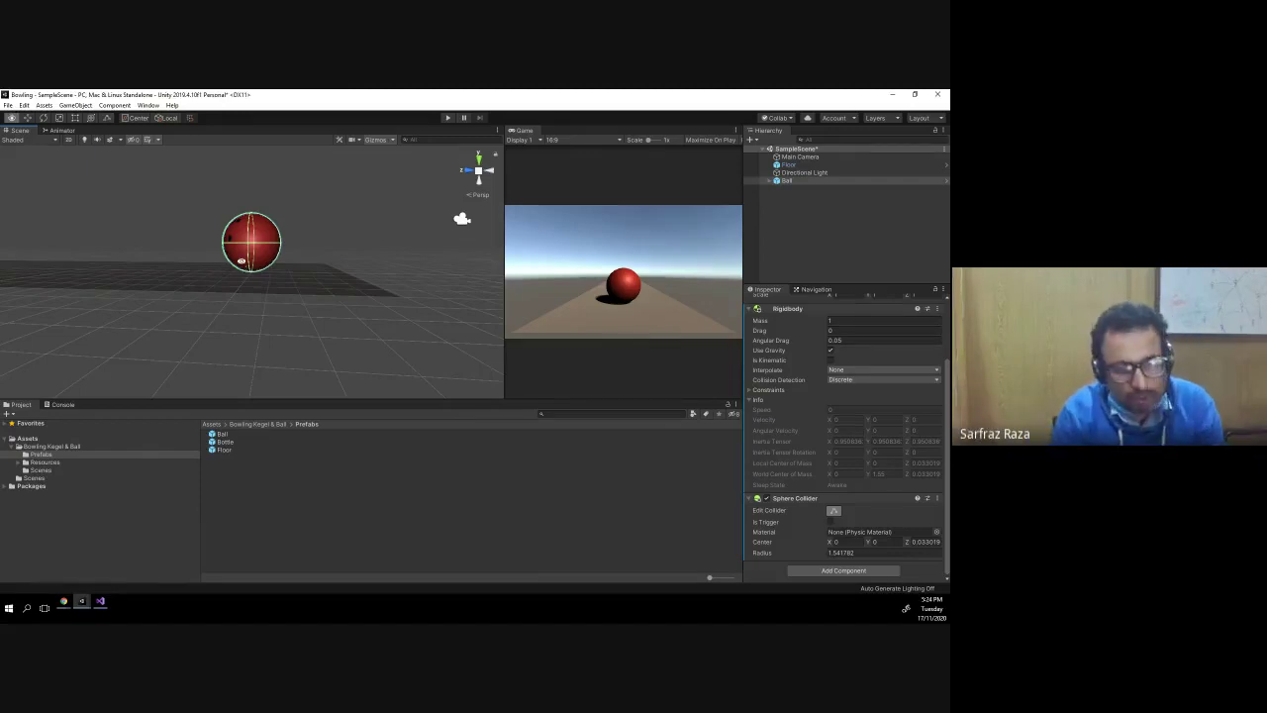
pyautogui.moveTo(372, 252)
pyautogui.keyDown('alt'); pyautogui.mouseDown()
pyautogui.moveTo(358, 225)
pyautogui.moveTo(209, 287)
pyautogui.moveTo(189, 270)
pyautogui.mouseUp(); pyautogui.keyUp('alt')
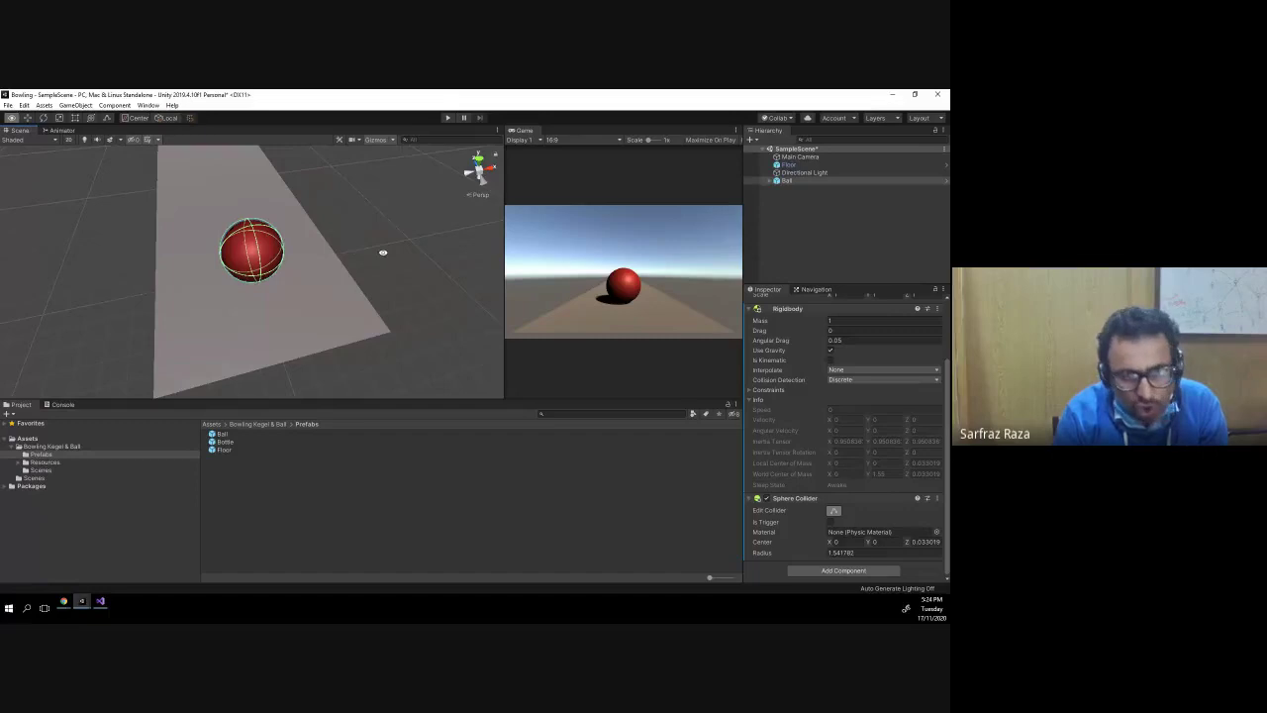
pyautogui.keyDown('alt'); pyautogui.moveTo(383, 252); pyautogui.dragTo(189, 212); pyautogui.keyUp('alt')
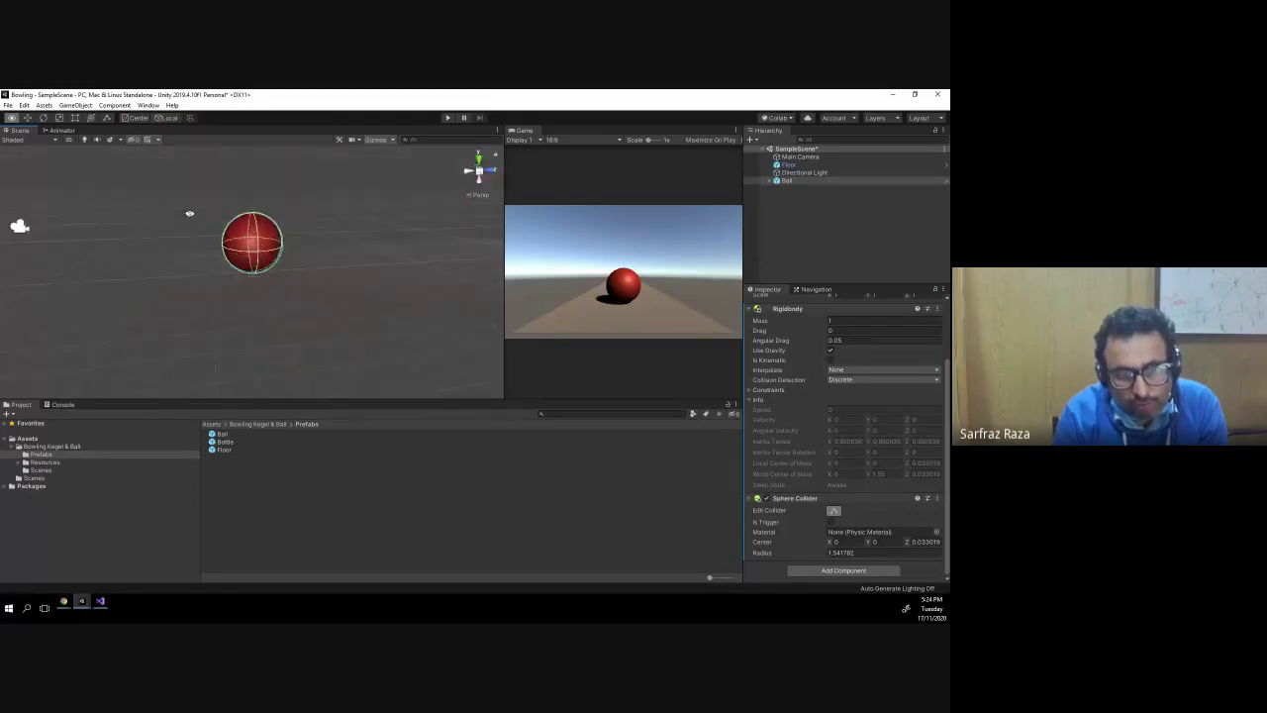
pyautogui.moveTo(189, 213)
pyautogui.keyDown('alt'); pyautogui.mouseDown()
pyautogui.moveTo(334, 238)
pyautogui.moveTo(353, 226)
pyautogui.mouseUp(); pyautogui.keyUp('alt')
pyautogui.moveTo(181, 204)
pyautogui.keyDown('alt'); pyautogui.mouseDown()
pyautogui.moveTo(147, 212)
pyautogui.moveTo(317, 209)
pyautogui.mouseUp(); pyautogui.keyUp('alt')
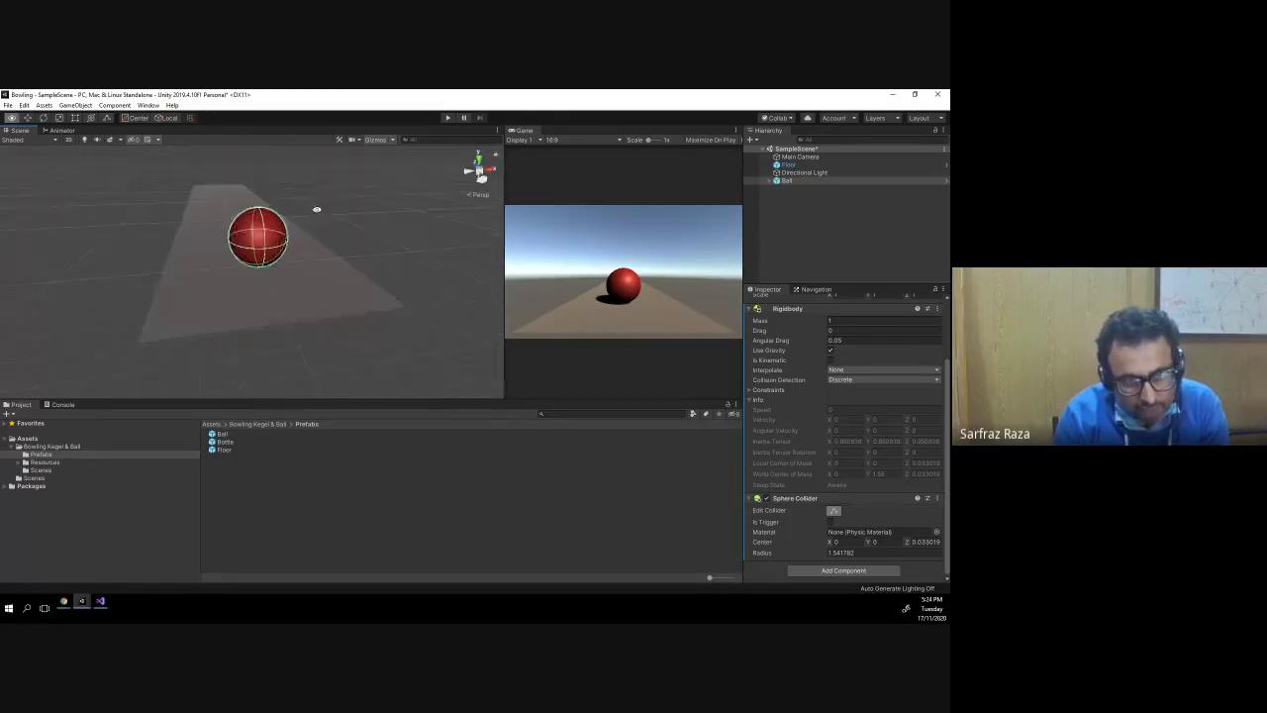
pyautogui.keyDown('alt'); pyautogui.moveTo(317, 209); pyautogui.dragTo(235, 255); pyautogui.keyUp('alt')
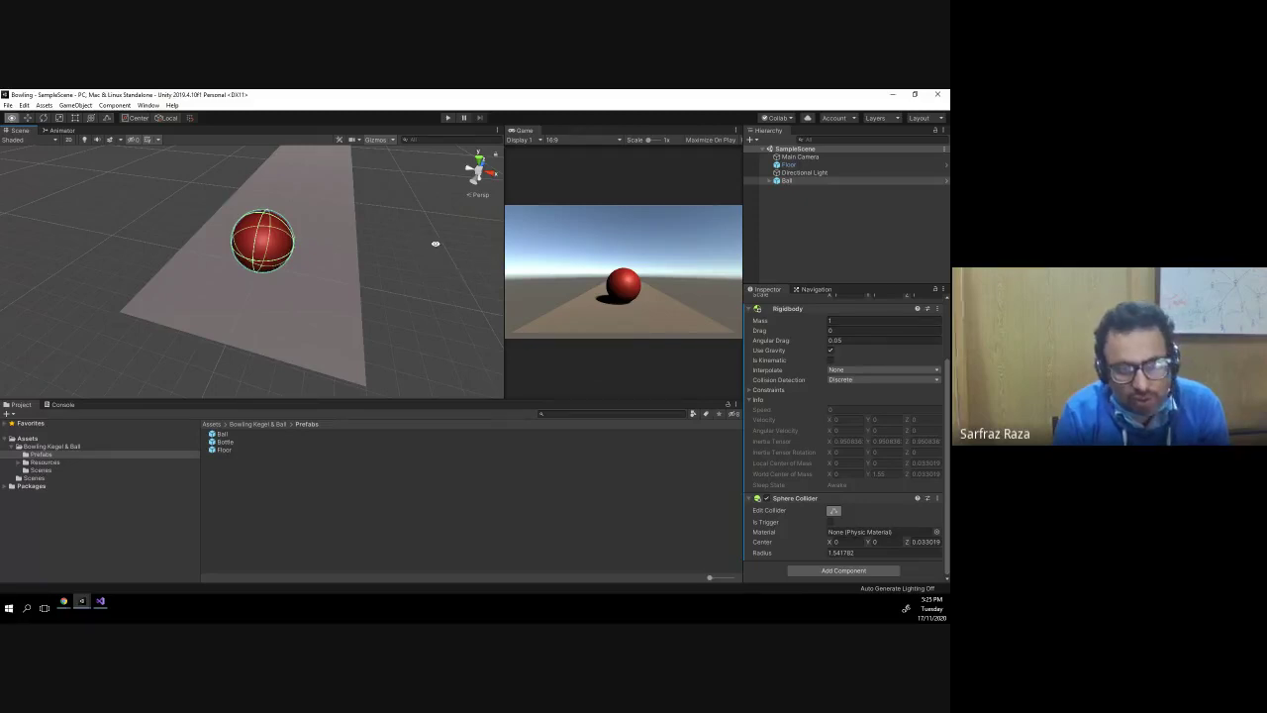
pyautogui.moveTo(435, 242)
pyautogui.keyDown('alt'); pyautogui.mouseDown()
pyautogui.moveTo(276, 228)
pyautogui.moveTo(401, 274)
pyautogui.mouseUp(); pyautogui.keyUp('alt')
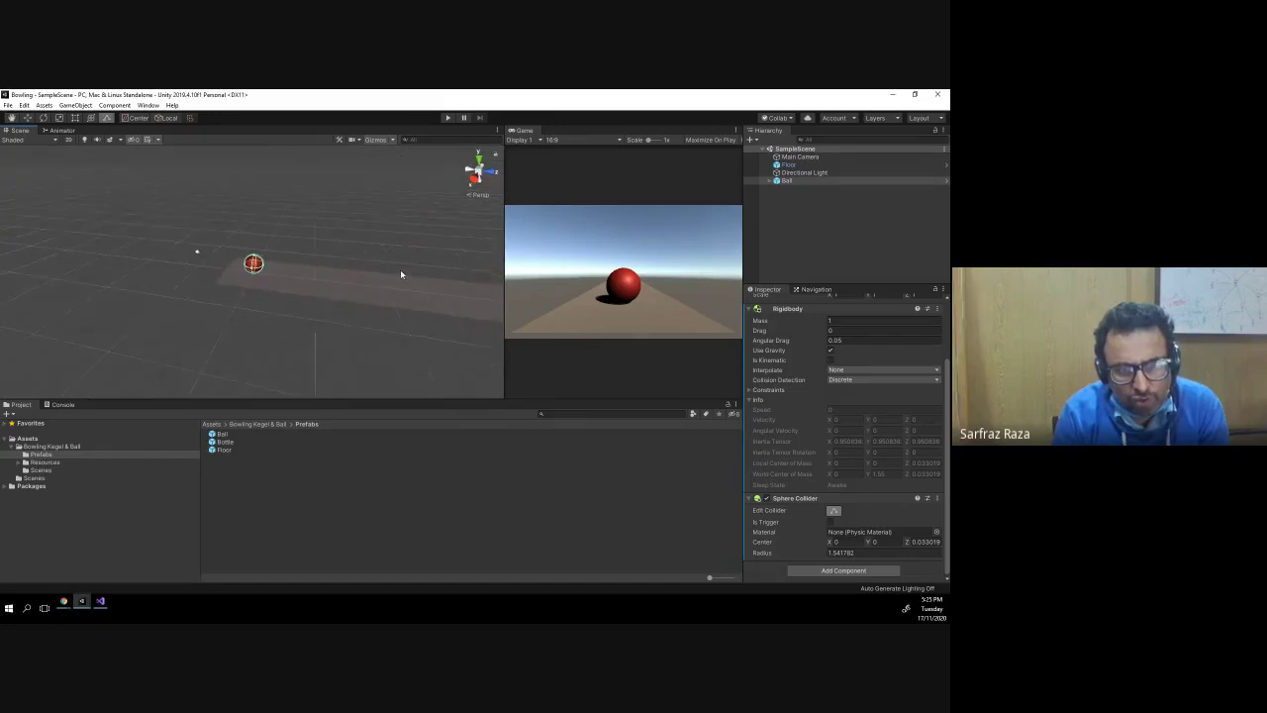
pyautogui.scroll(-2, 401, 275)
pyautogui.scroll(-2, 401, 276)
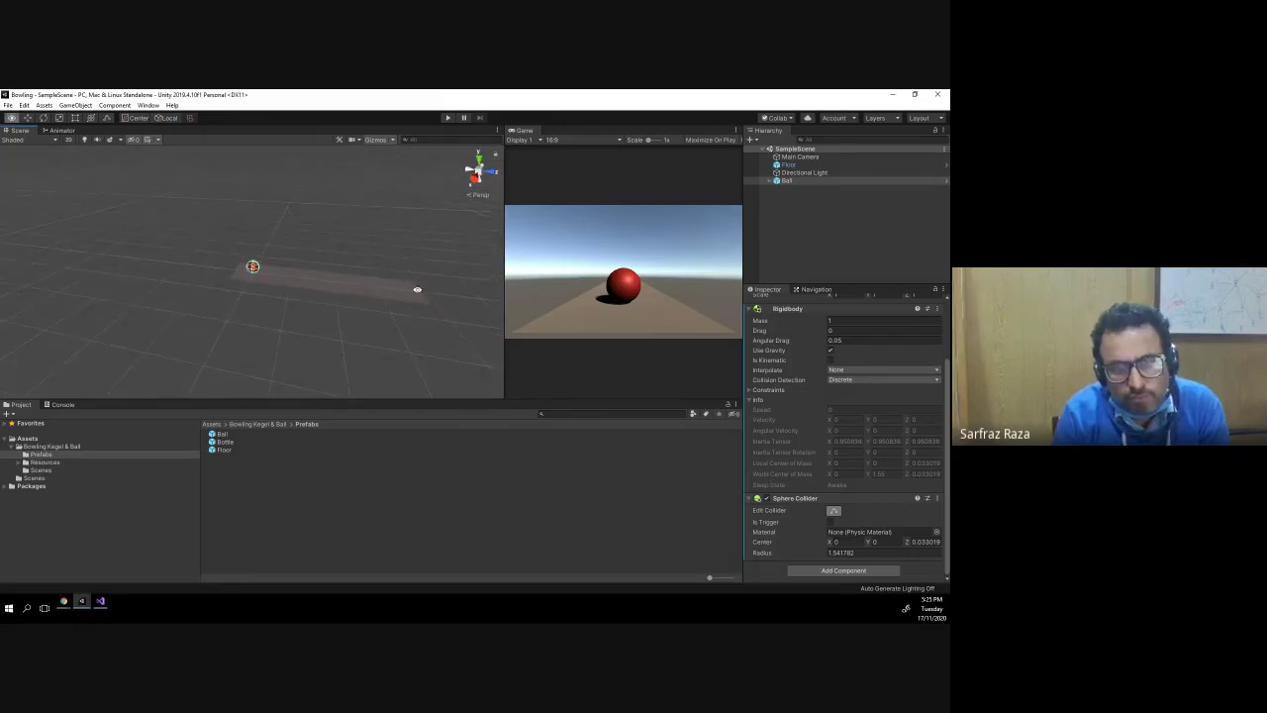
pyautogui.keyDown('alt'); pyautogui.moveTo(427, 282); pyautogui.dragTo(439, 235); pyautogui.keyUp('alt')
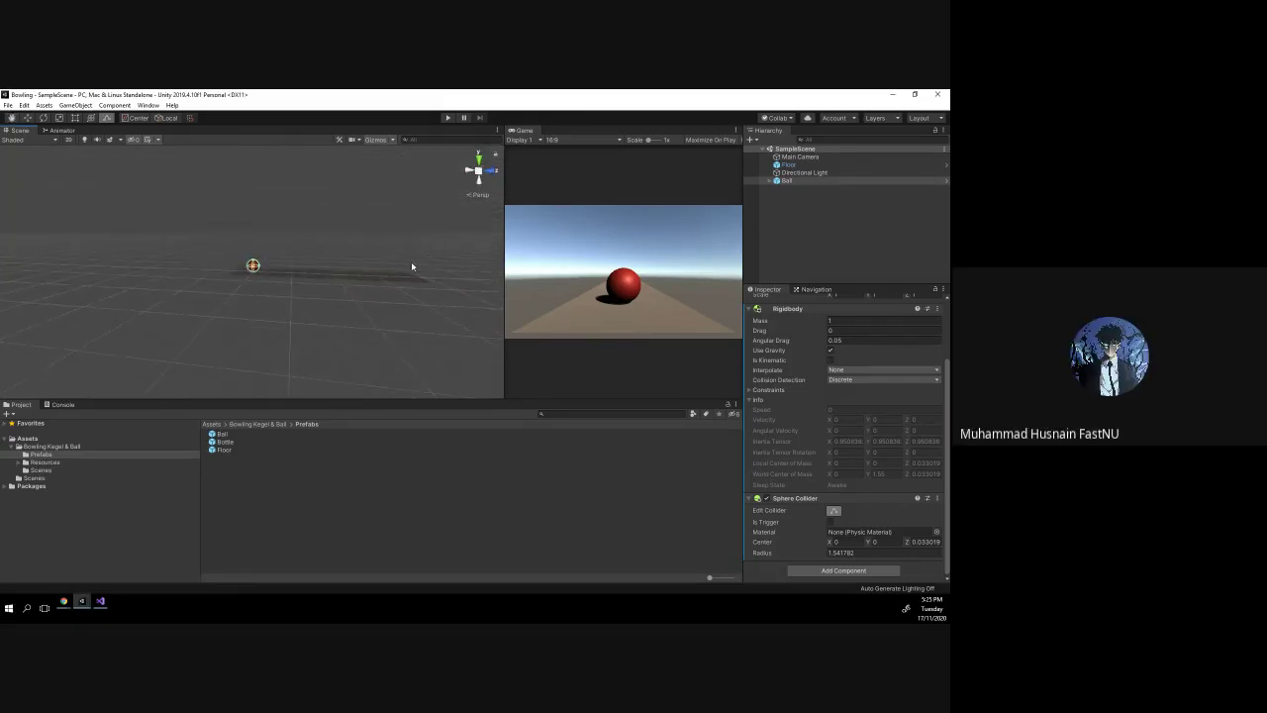
pyautogui.keyDown('alt'); pyautogui.moveTo(198, 241); pyautogui.dragTo(252, 287); pyautogui.keyUp('alt')
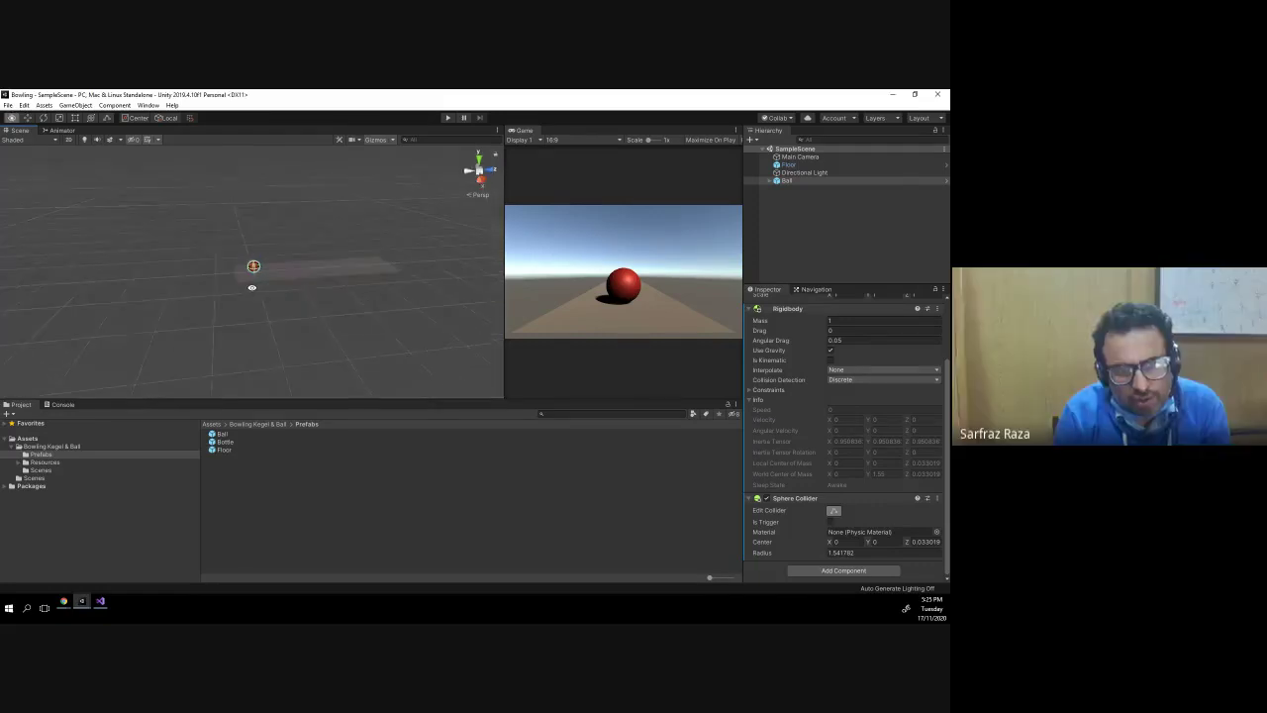
pyautogui.moveTo(118, 263)
pyautogui.keyDown('alt'); pyautogui.mouseDown()
pyautogui.moveTo(242, 280)
pyautogui.moveTo(295, 194)
pyautogui.mouseUp(); pyautogui.keyUp('alt')
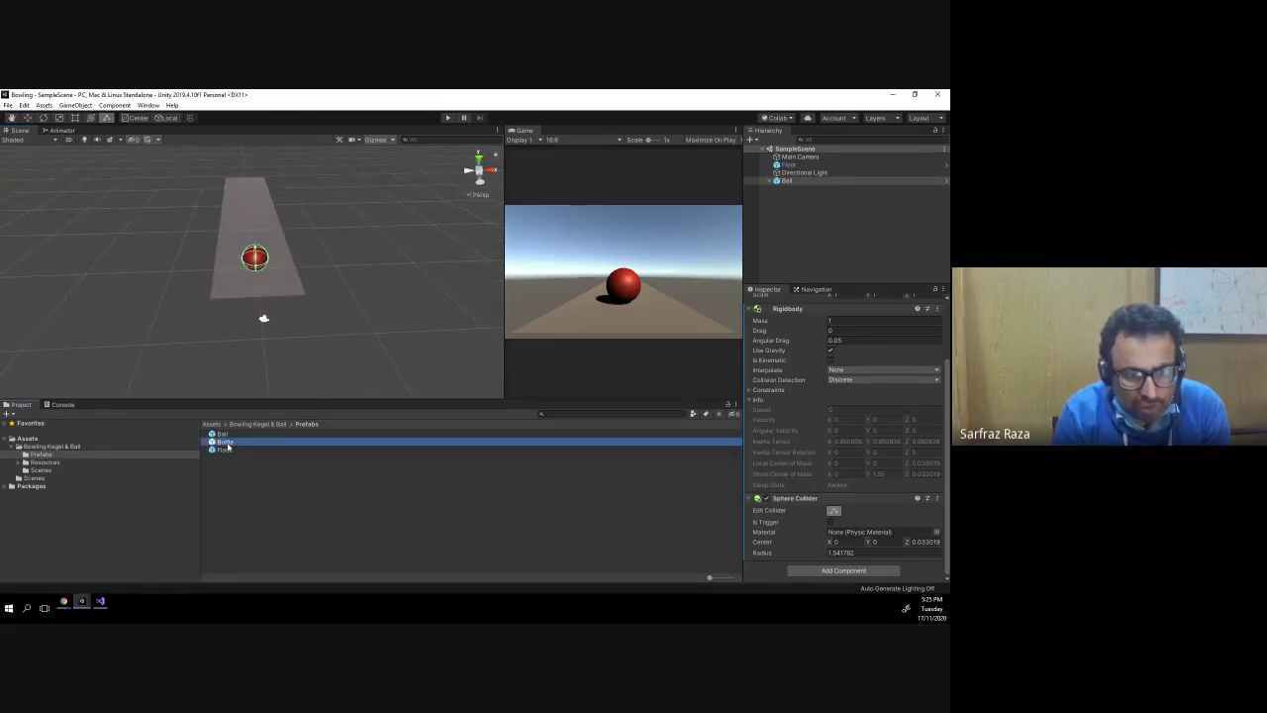
# - Place a Bottle pin at 0, 0, 0 and give it a 1 × 1 × 1 Box Collider
pyautogui.click(787, 180)
pyautogui.moveTo(808, 202); pyautogui.dragTo(810, 210)
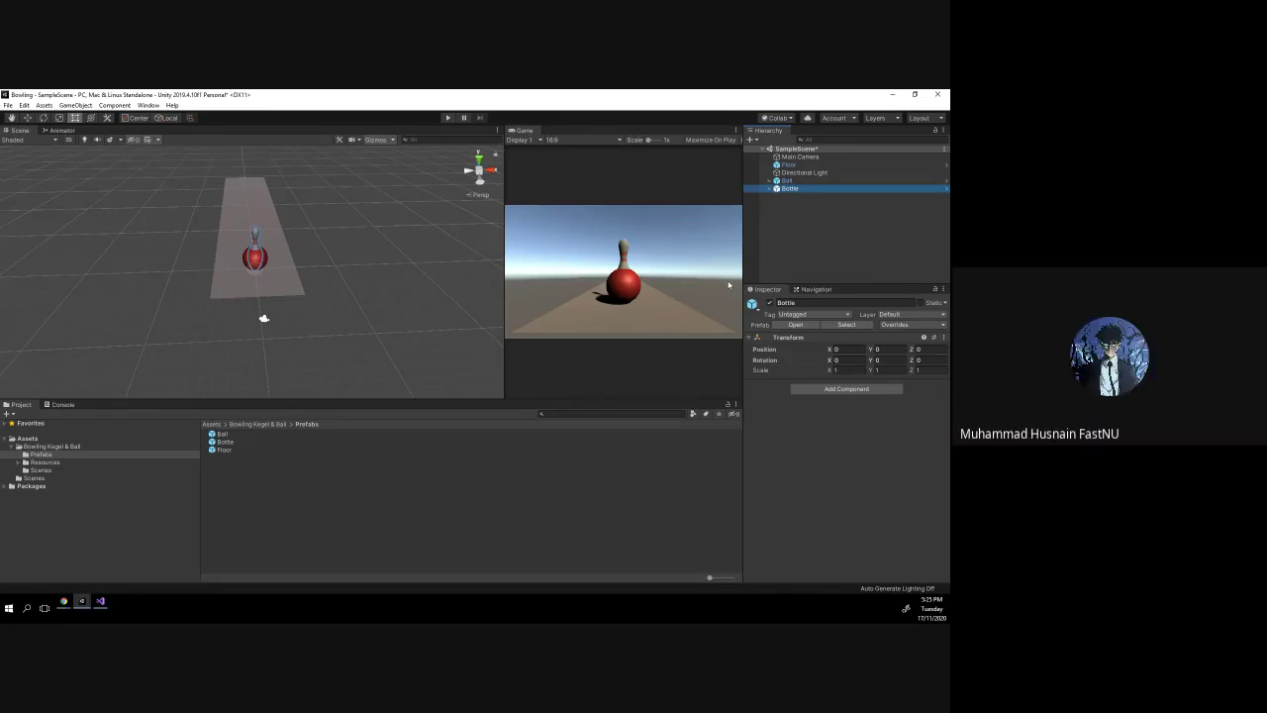
pyautogui.click(862, 388)
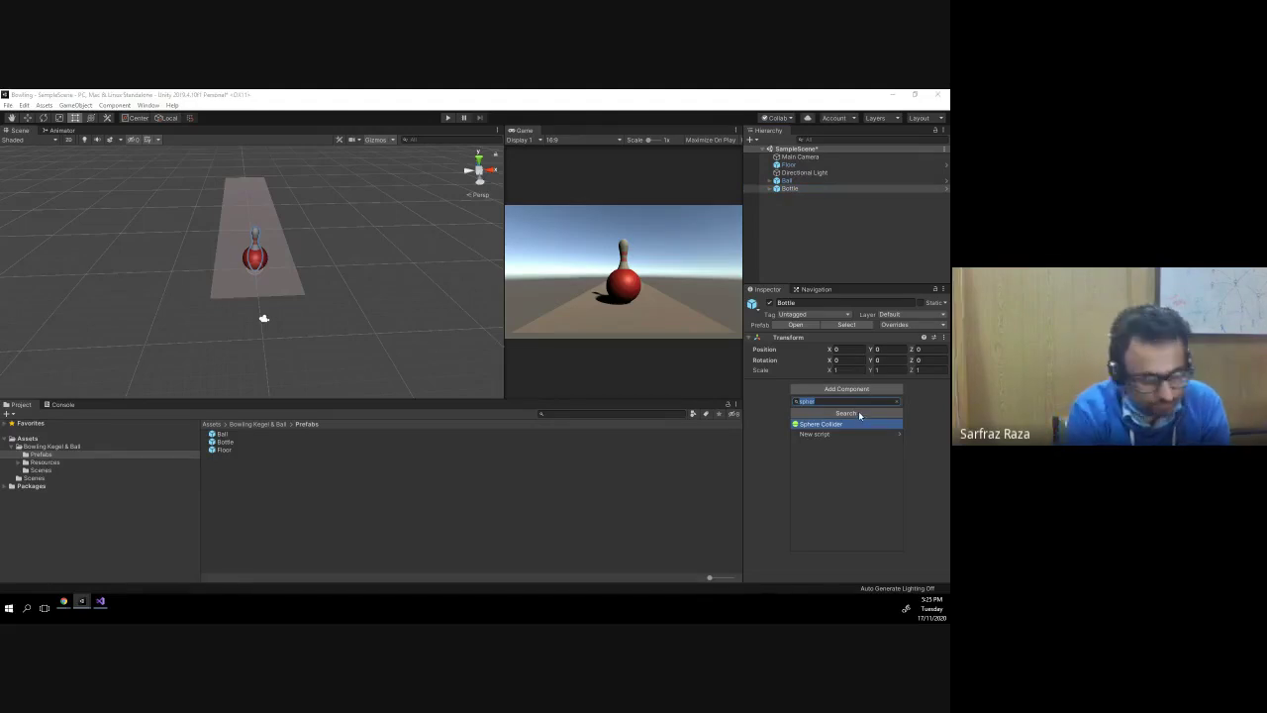
pyautogui.write('box')
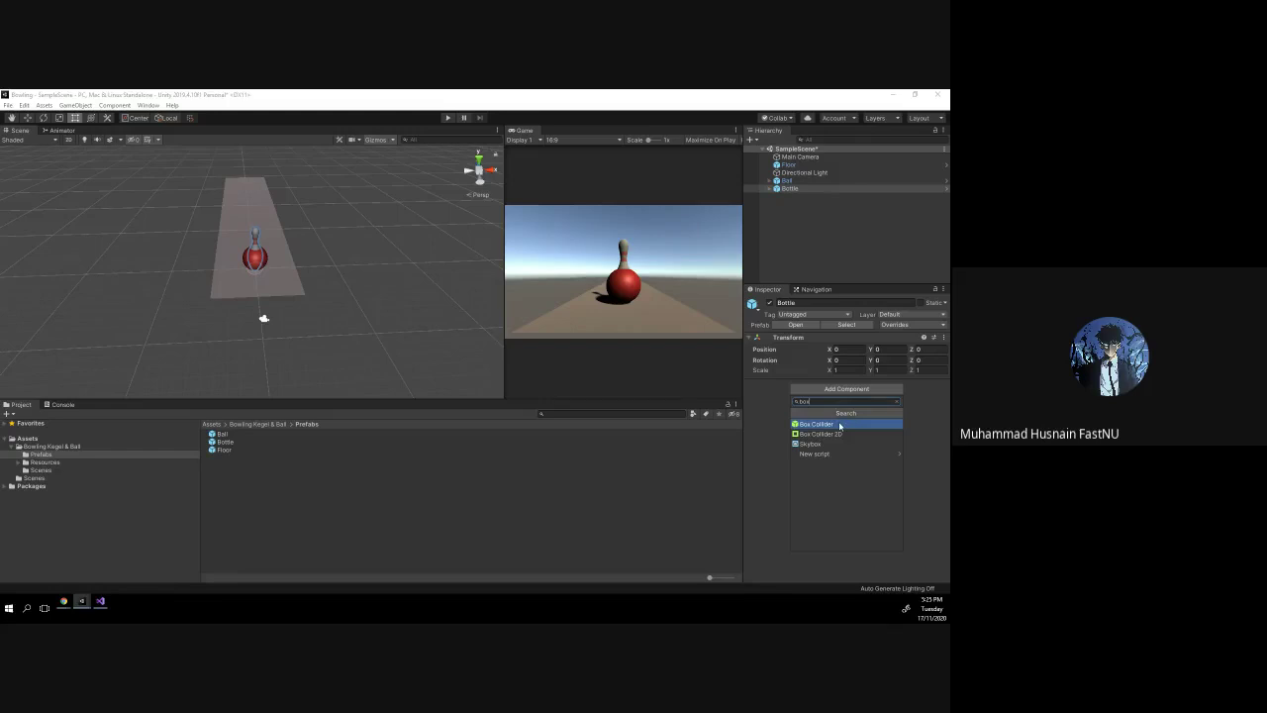
pyautogui.click(839, 425)
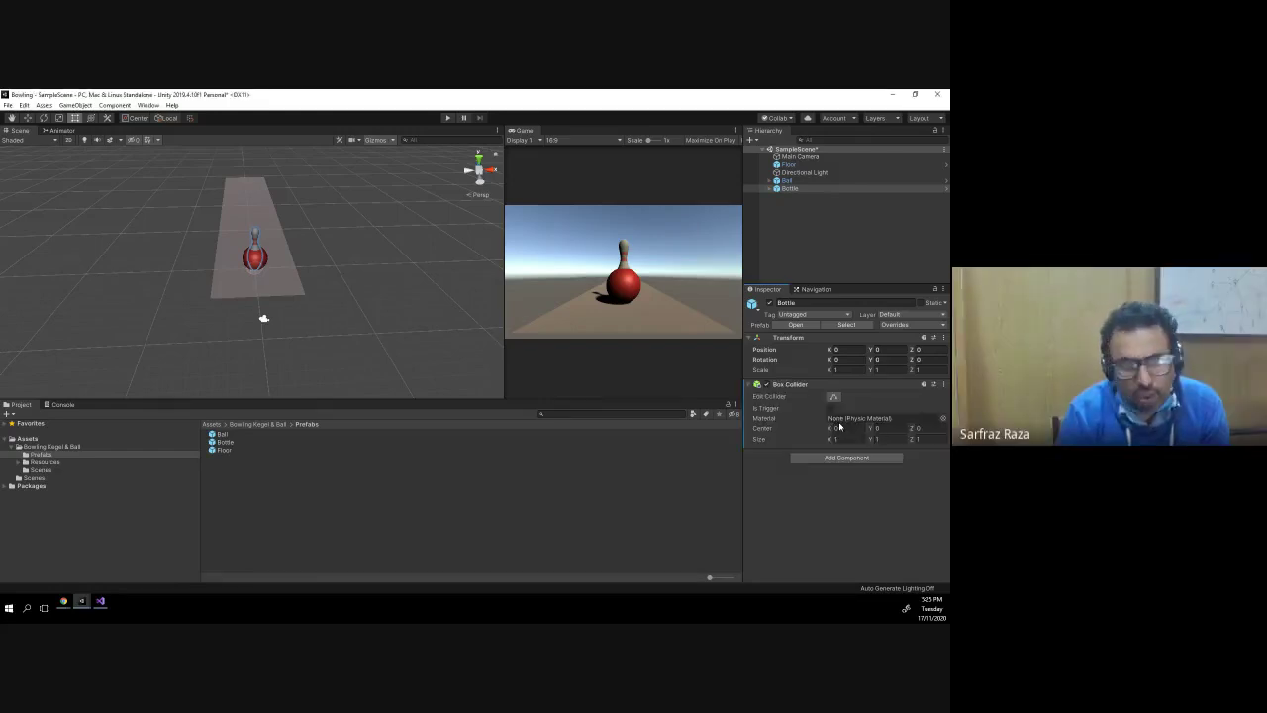
pyautogui.click(834, 398)
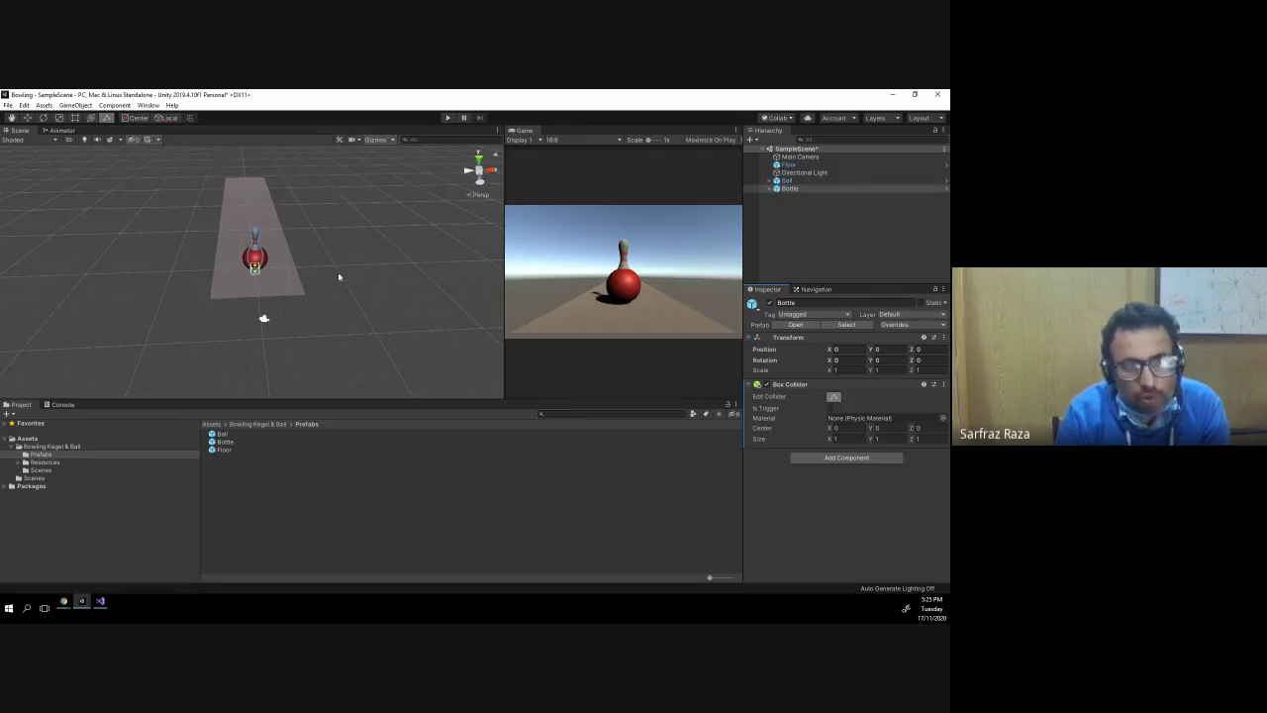
# - Move the Bottle down the lane to Position Z 16.05, behind the ball
pyautogui.click(348, 224)
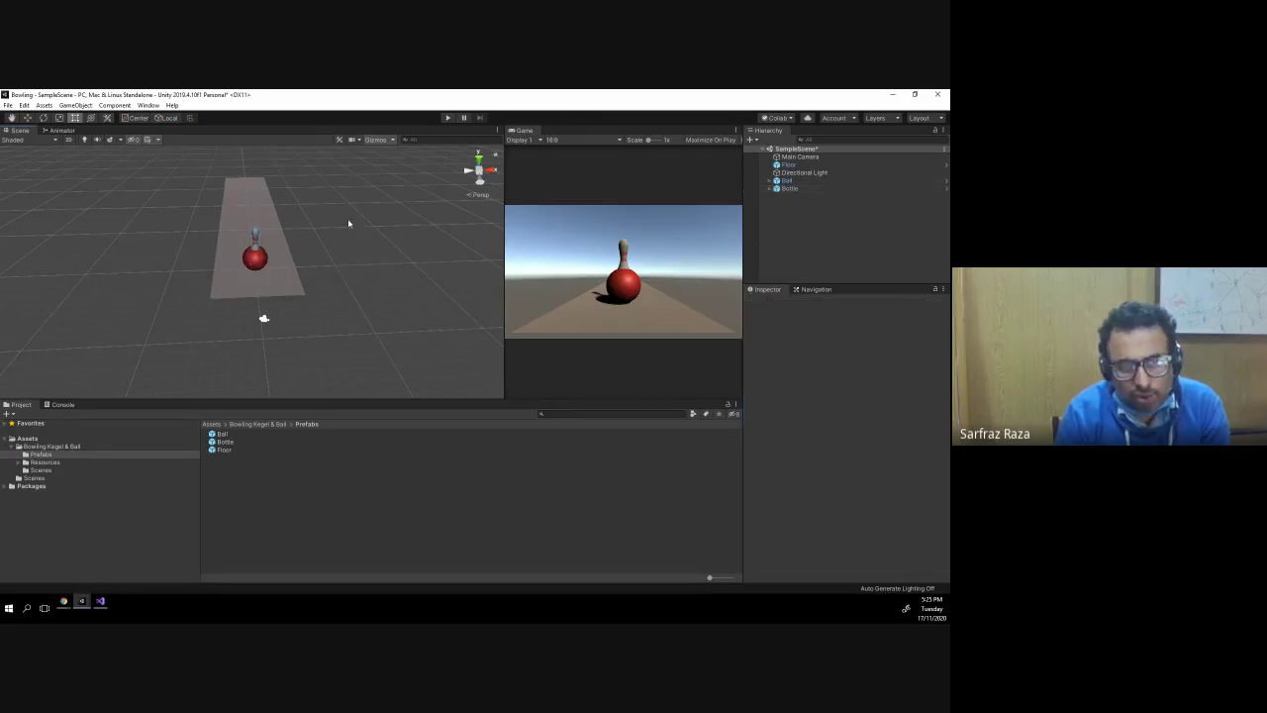
pyautogui.click(254, 237)
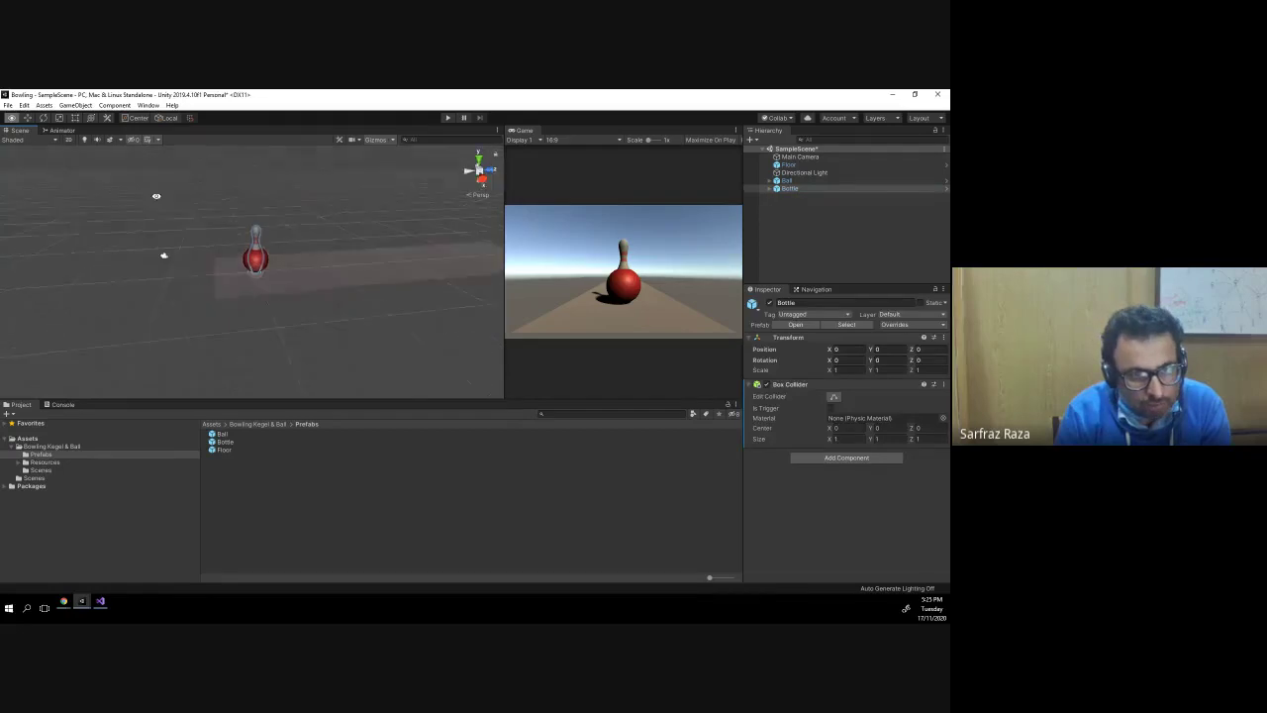
pyautogui.keyDown('alt'); pyautogui.moveTo(404, 233); pyautogui.dragTo(140, 136); pyautogui.keyUp('alt')
pyautogui.click(29, 118)
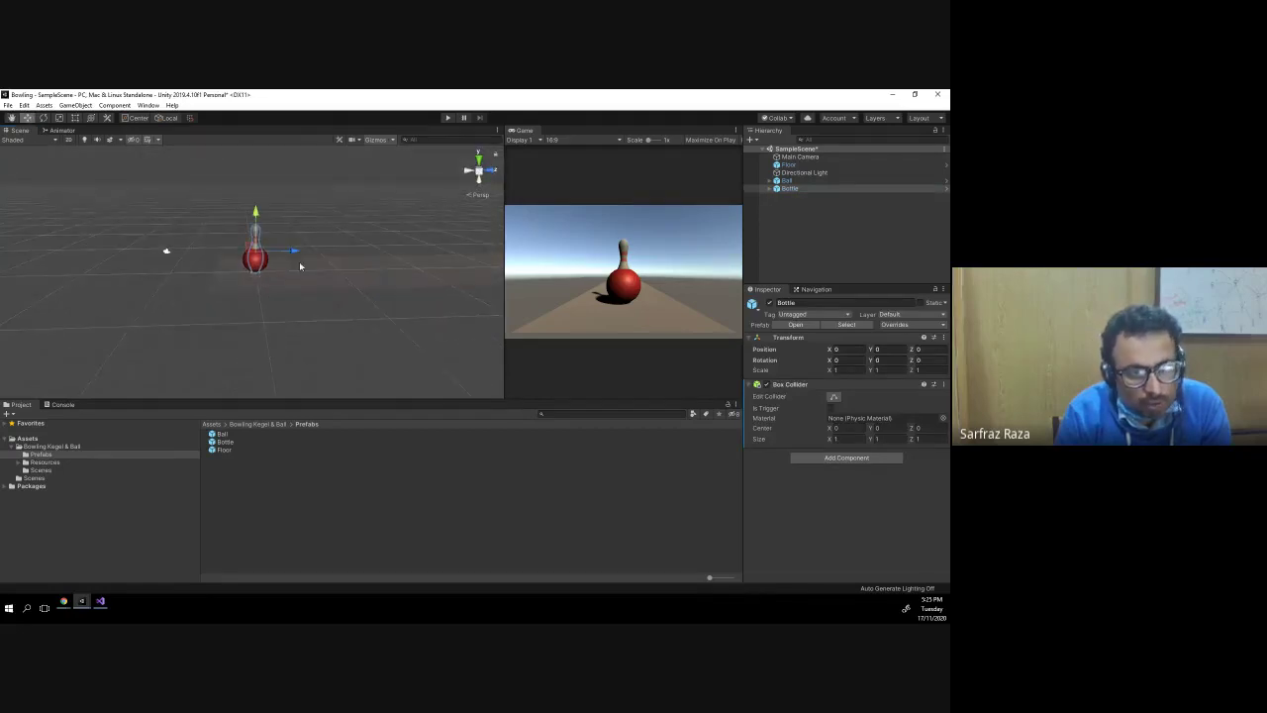
pyautogui.moveTo(295, 252); pyautogui.dragTo(427, 253)
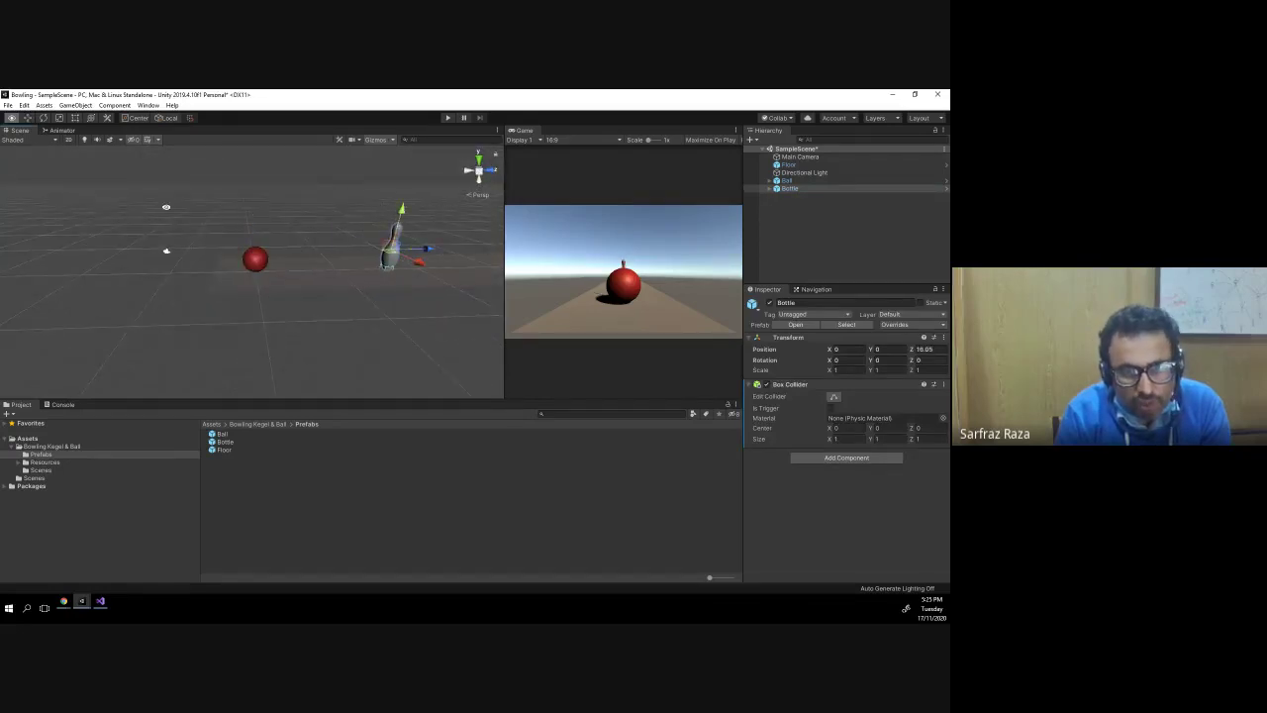
pyautogui.keyDown('alt'); pyautogui.moveTo(166, 207); pyautogui.dragTo(297, 228); pyautogui.keyUp('alt')
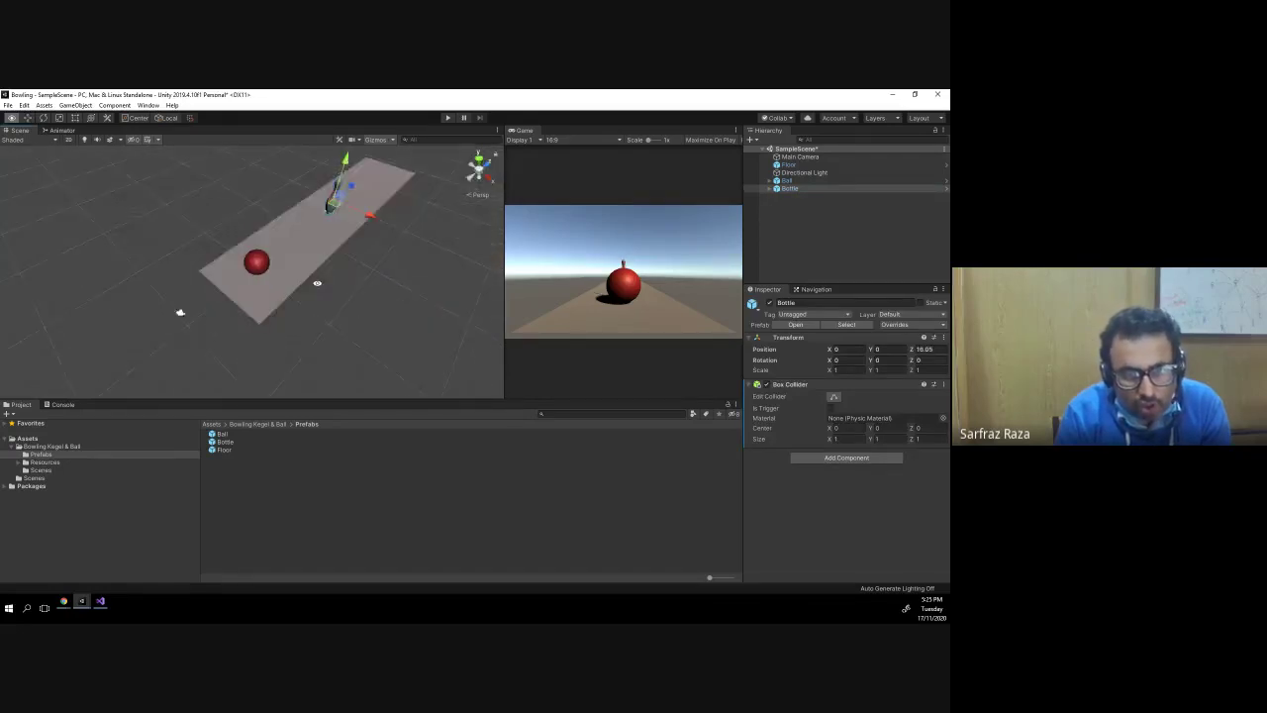
pyautogui.click(833, 398)
pyautogui.moveTo(327, 267)
pyautogui.keyDown('alt'); pyautogui.mouseDown()
pyautogui.moveTo(446, 273)
pyautogui.moveTo(389, 242)
pyautogui.mouseUp(); pyautogui.keyUp('alt')
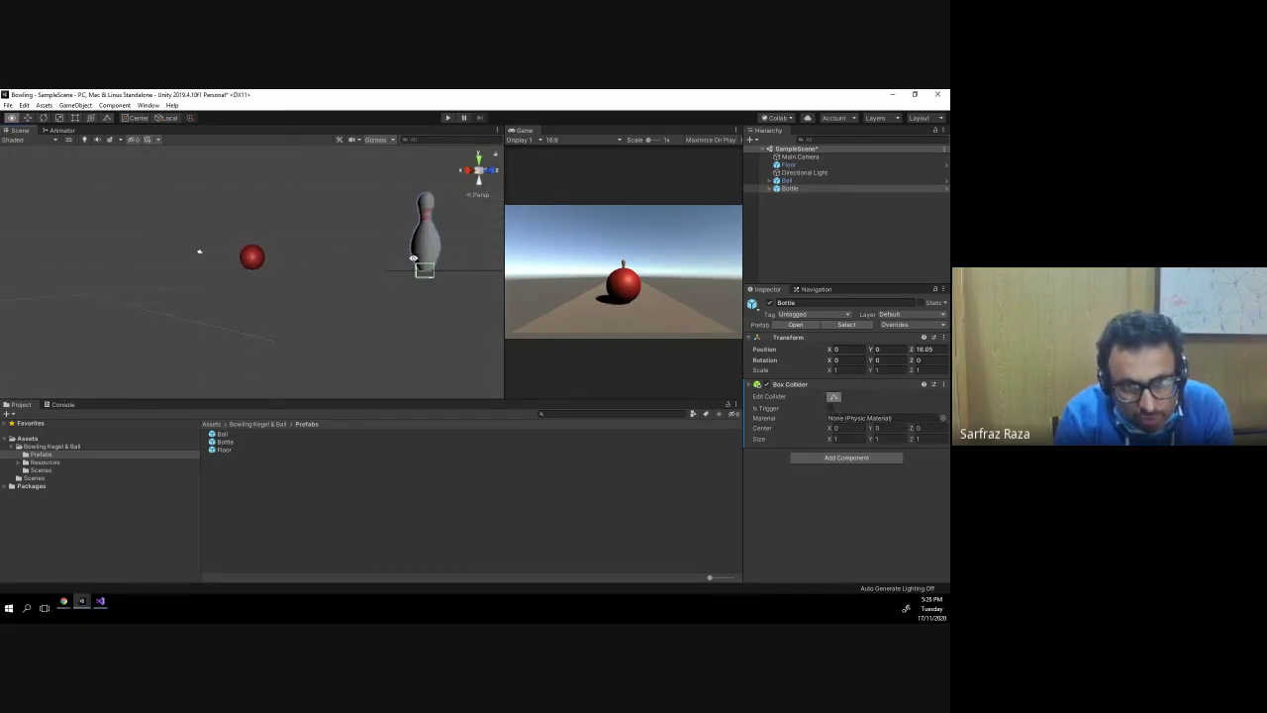
# - Switch the Scene view to a top-down, then lengthwise perspective of the lane
pyautogui.click(469, 171)
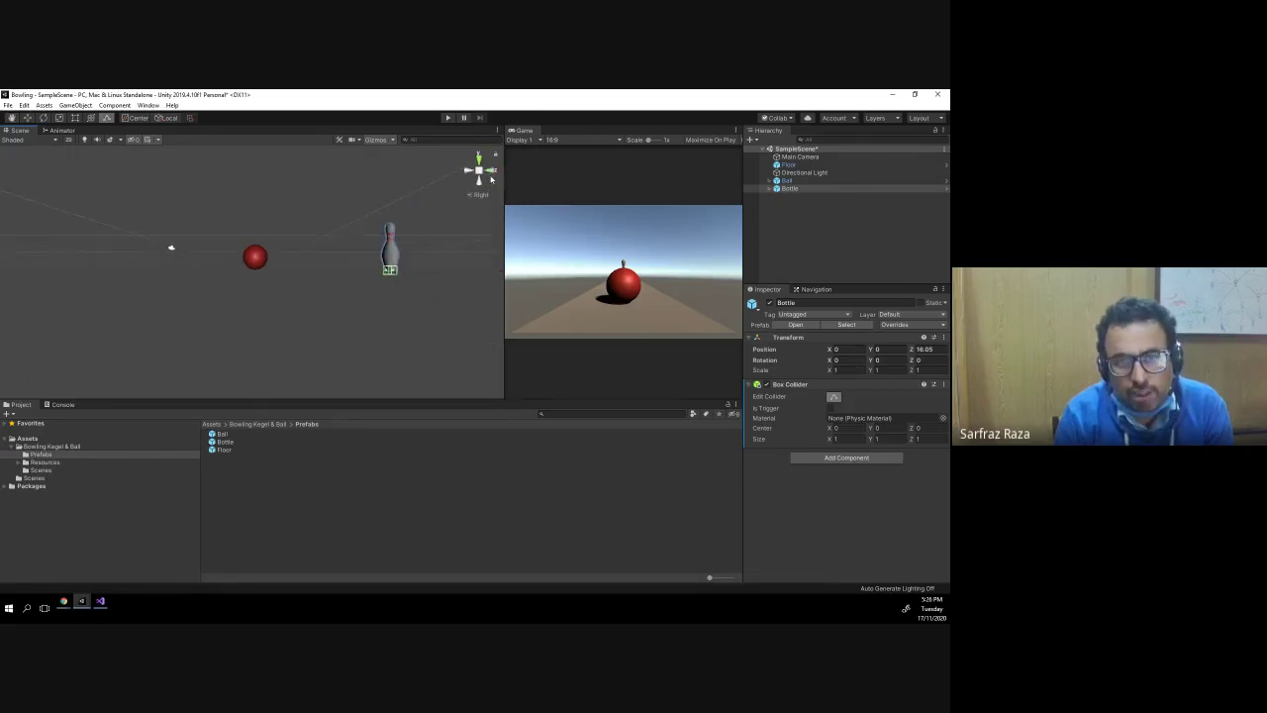
pyautogui.click(480, 160)
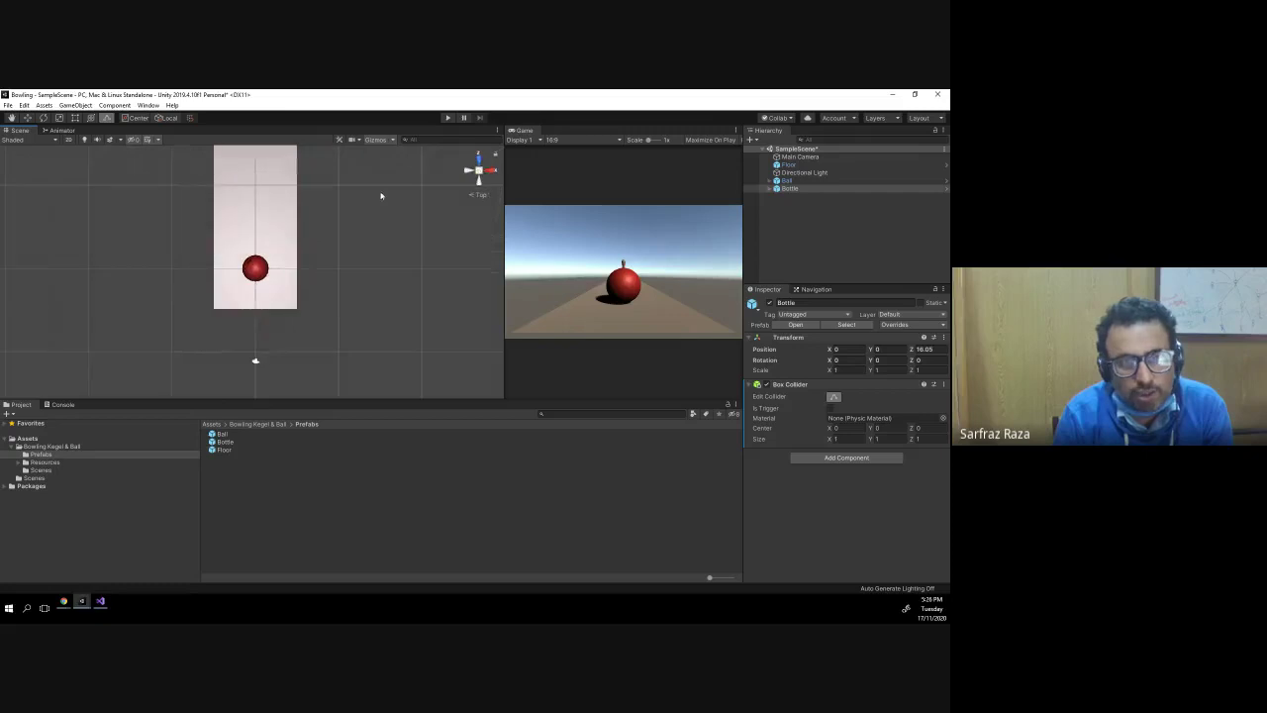
pyautogui.moveTo(366, 230)
pyautogui.keyDown('alt'); pyautogui.mouseDown()
pyautogui.moveTo(368, 204)
pyautogui.moveTo(312, 212)
pyautogui.mouseUp(); pyautogui.keyUp('alt')
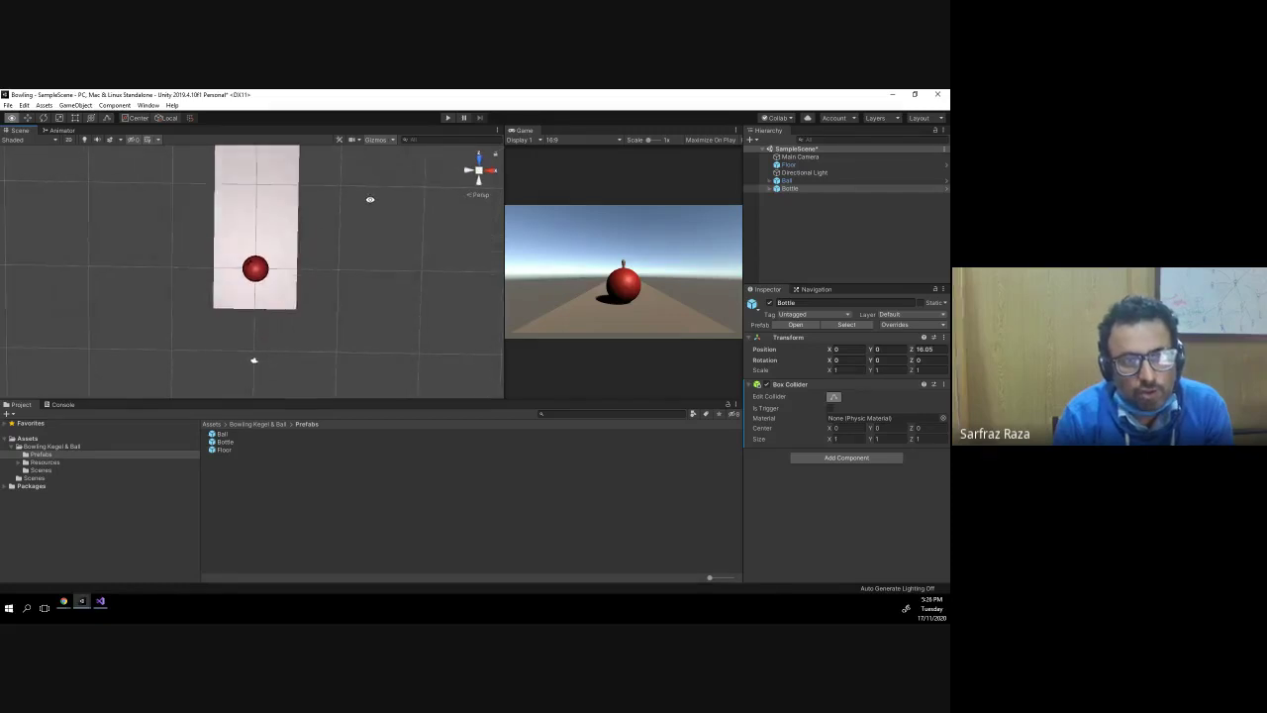
pyautogui.press('q')
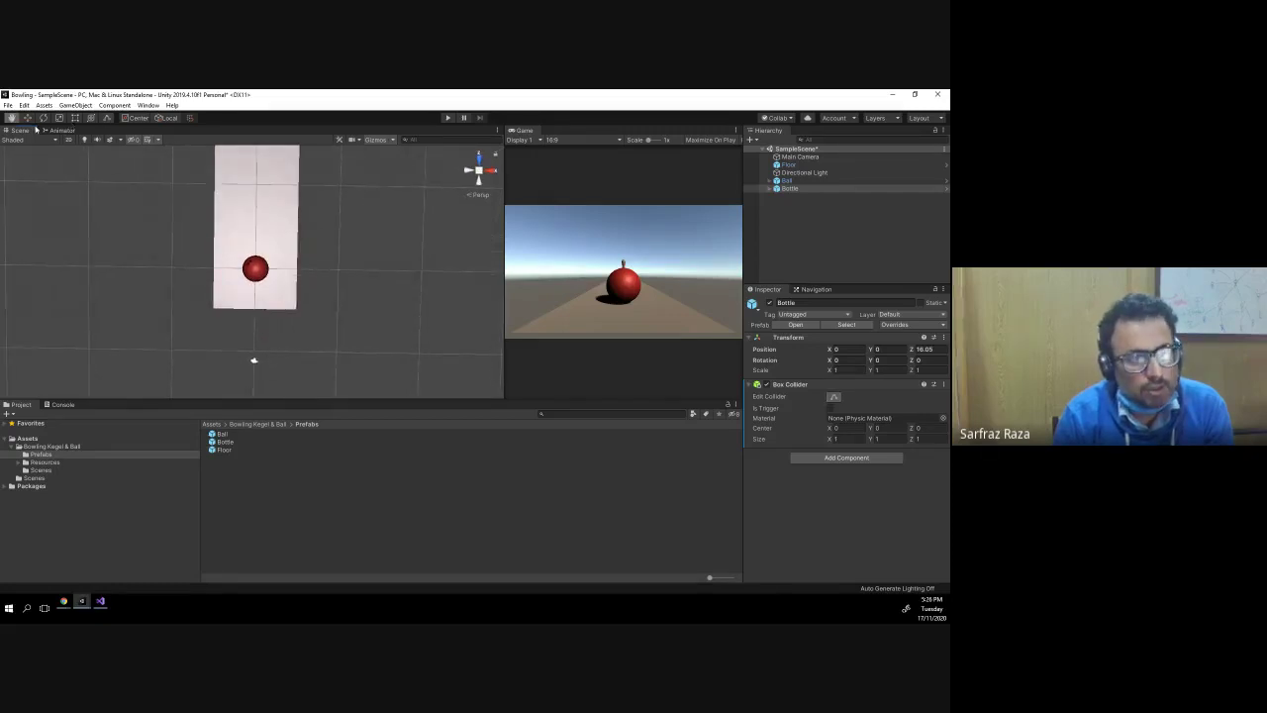
pyautogui.keyDown('alt'); pyautogui.moveTo(327, 201); pyautogui.dragTo(280, 226); pyautogui.keyUp('alt')
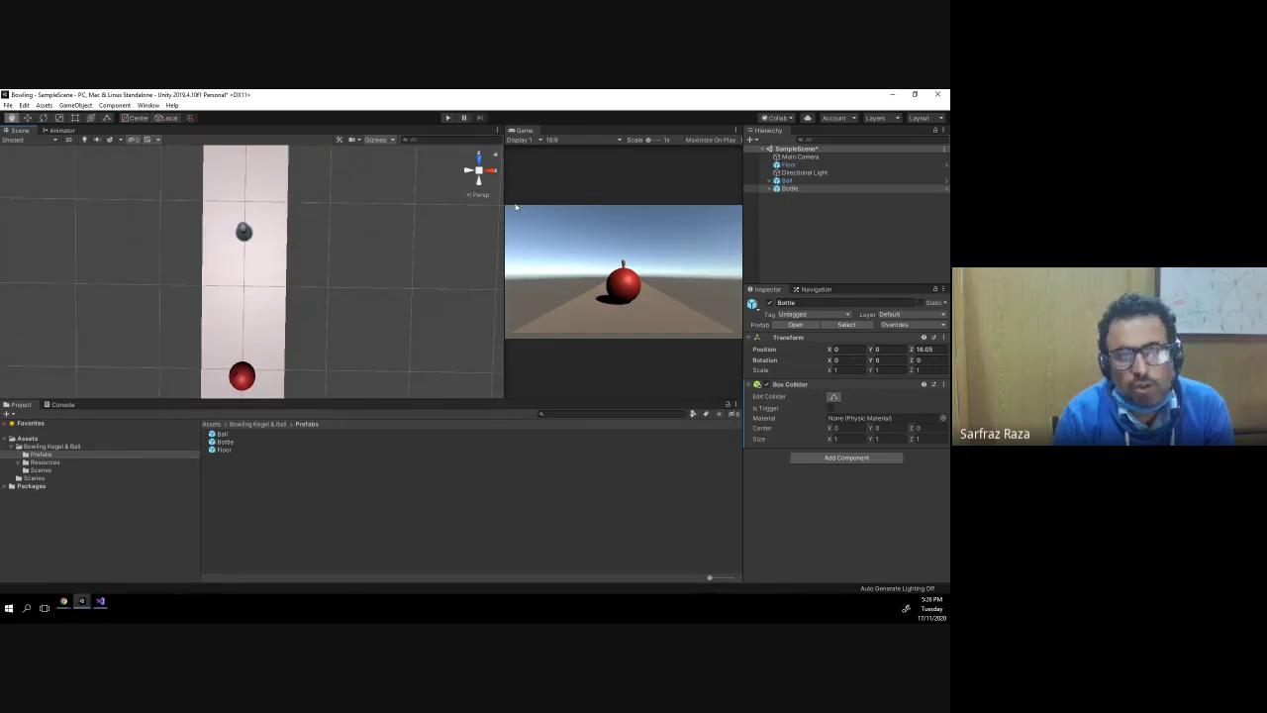
# - Resize the Bottle's Box Collider to about 1.689 × 5.986 × 1.855 with centre Y 2.448
pyautogui.click(839, 398)
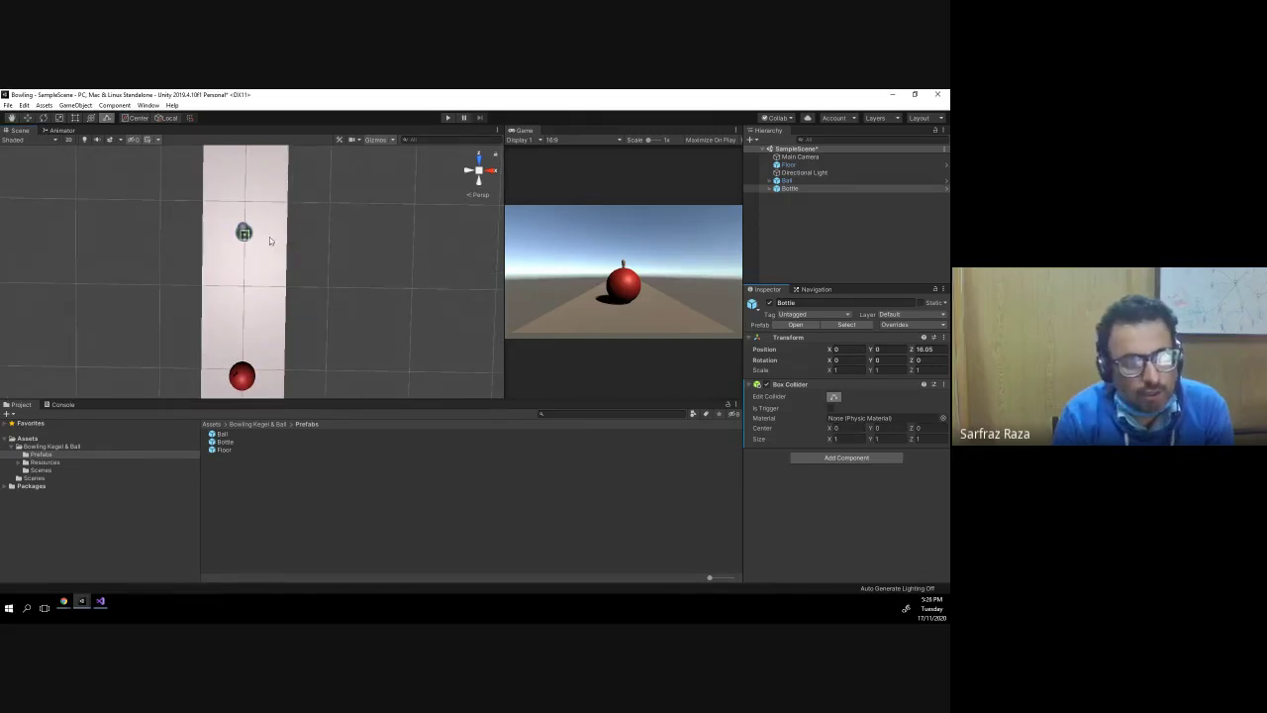
pyautogui.moveTo(244, 236); pyautogui.dragTo(245, 231)
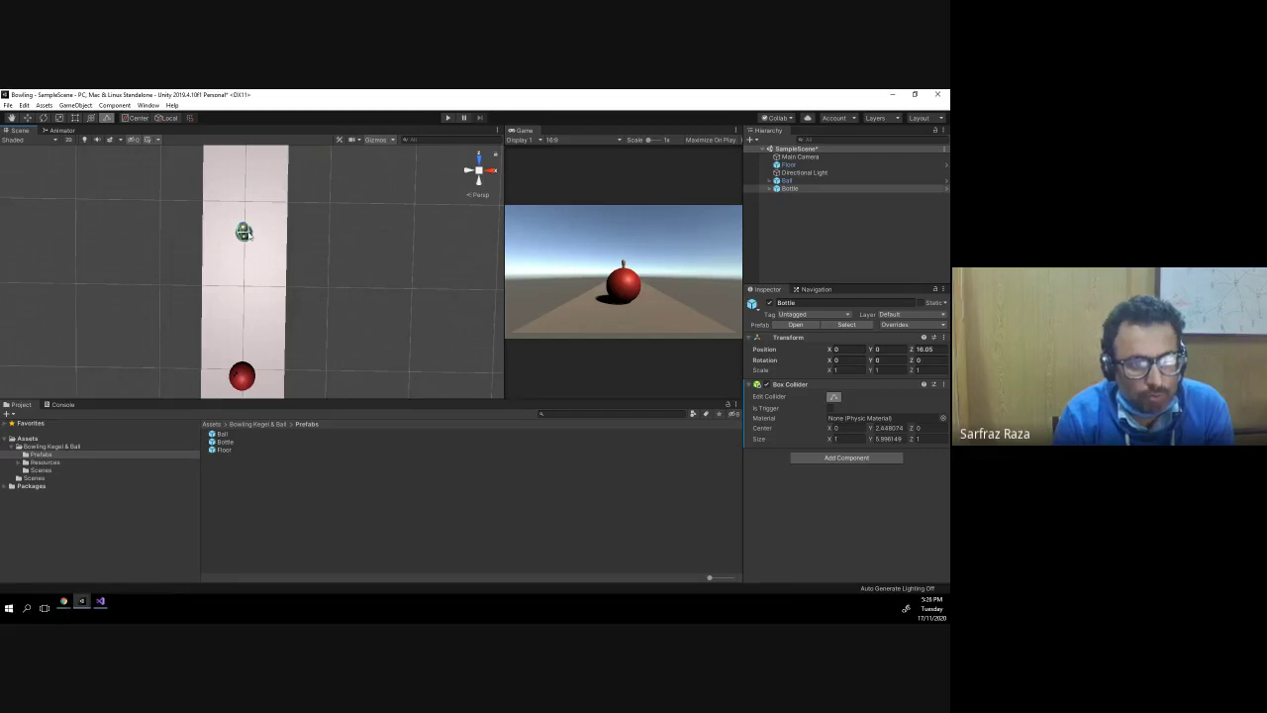
pyautogui.moveTo(250, 235)
pyautogui.mouseDown()
pyautogui.moveTo(200, 264)
pyautogui.moveTo(255, 235)
pyautogui.moveTo(241, 269)
pyautogui.moveTo(266, 272)
pyautogui.mouseUp()
pyautogui.scroll(5, 279, 270)
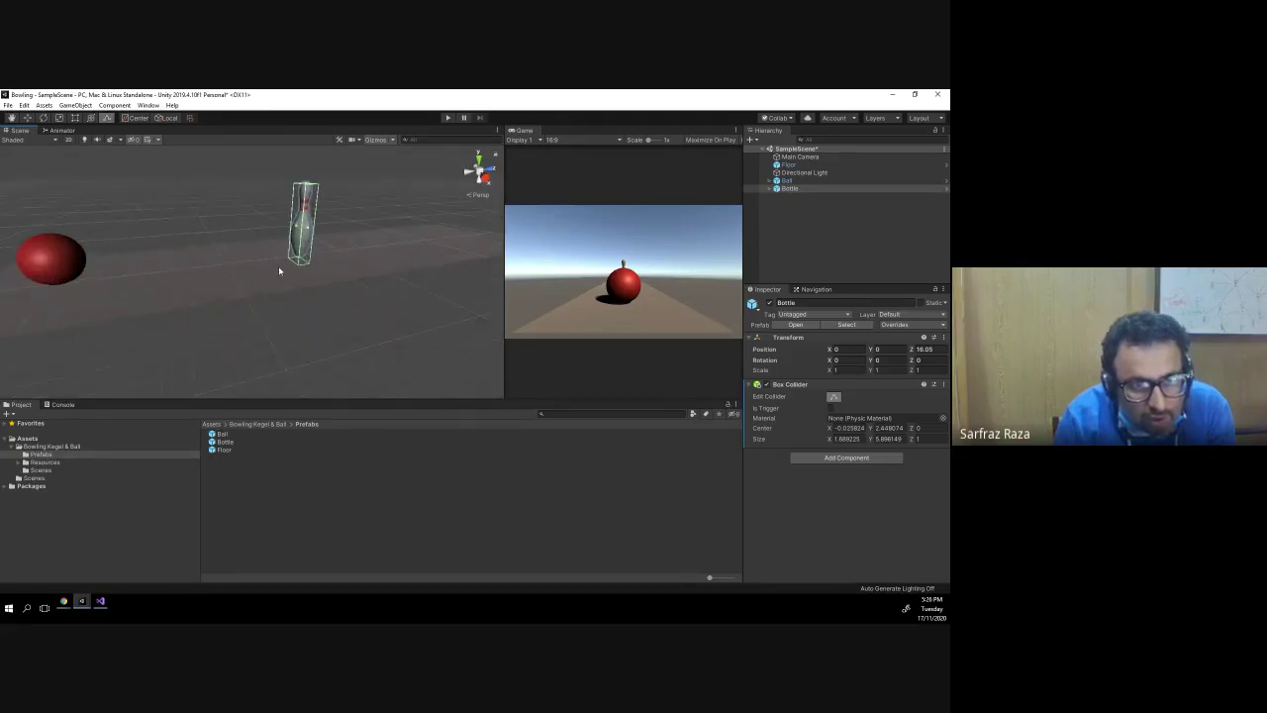
pyautogui.moveTo(405, 201)
pyautogui.keyDown('alt'); pyautogui.mouseDown()
pyautogui.moveTo(241, 180)
pyautogui.moveTo(404, 232)
pyautogui.moveTo(320, 235)
pyautogui.moveTo(263, 260)
pyautogui.moveTo(384, 251)
pyautogui.moveTo(212, 274)
pyautogui.moveTo(205, 297)
pyautogui.mouseUp(); pyautogui.keyUp('alt')
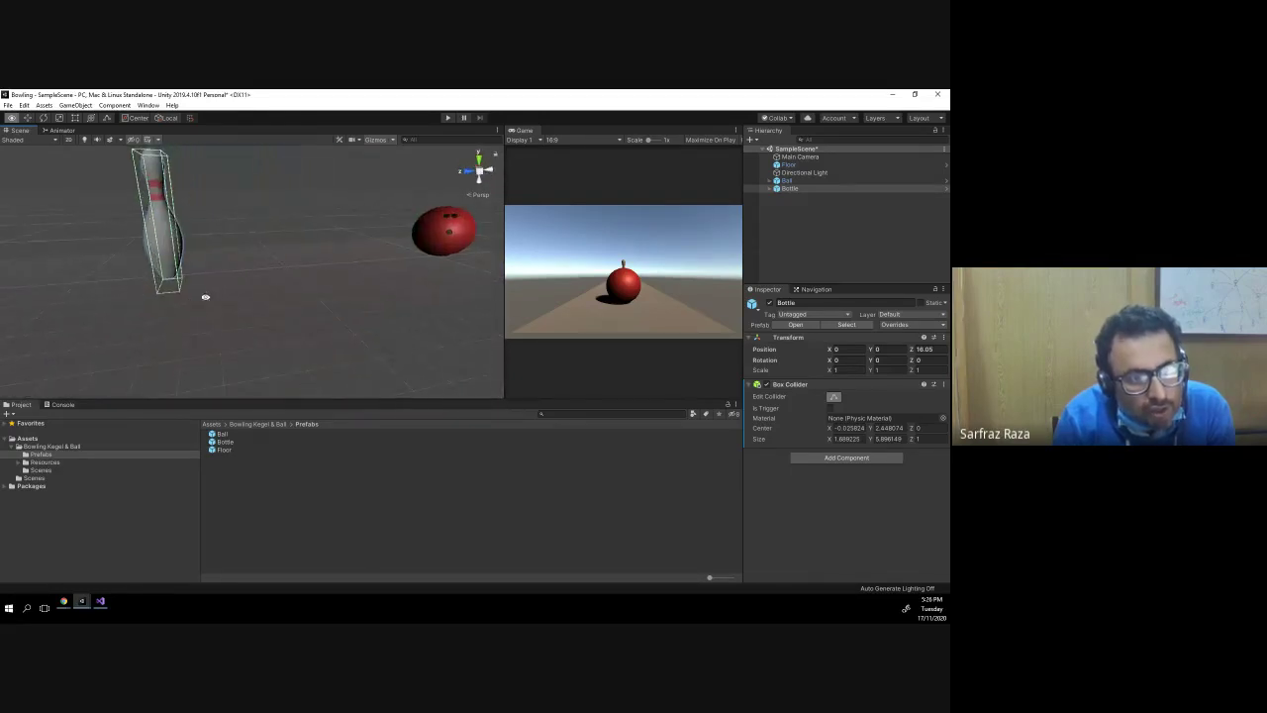
pyautogui.keyDown('alt'); pyautogui.moveTo(219, 224); pyautogui.dragTo(141, 229); pyautogui.keyUp('alt')
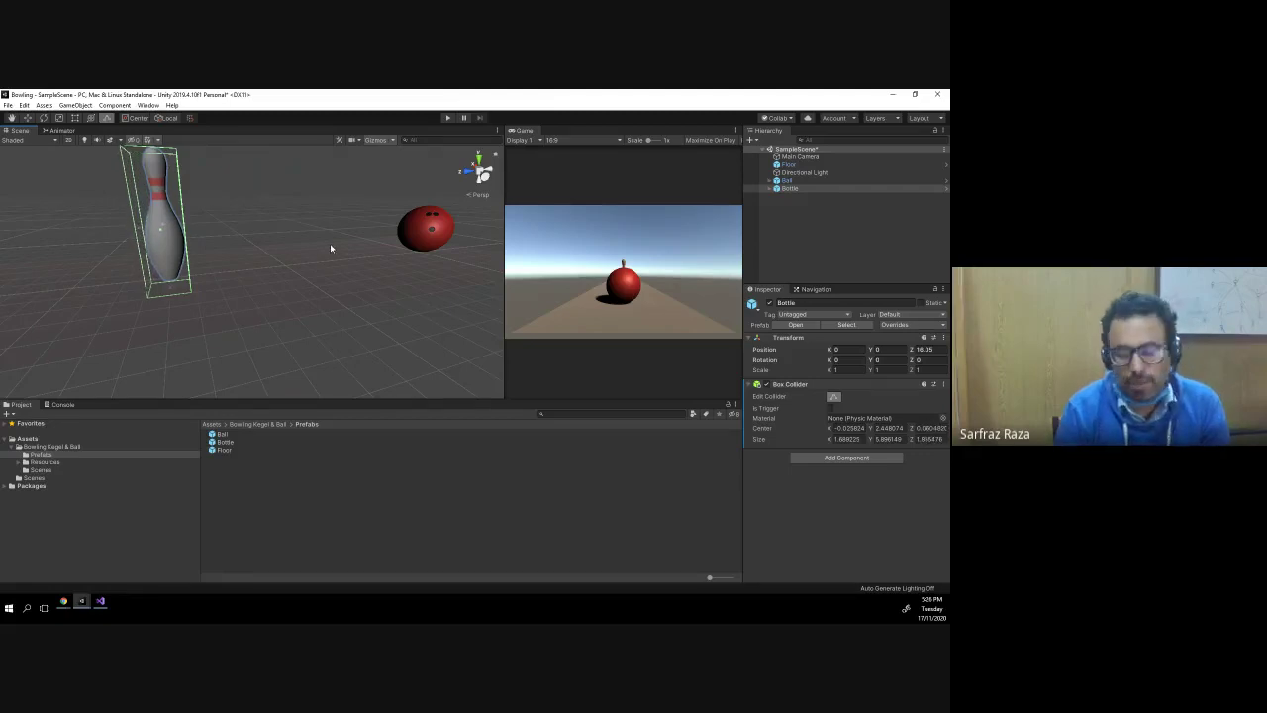
pyautogui.press('alt')
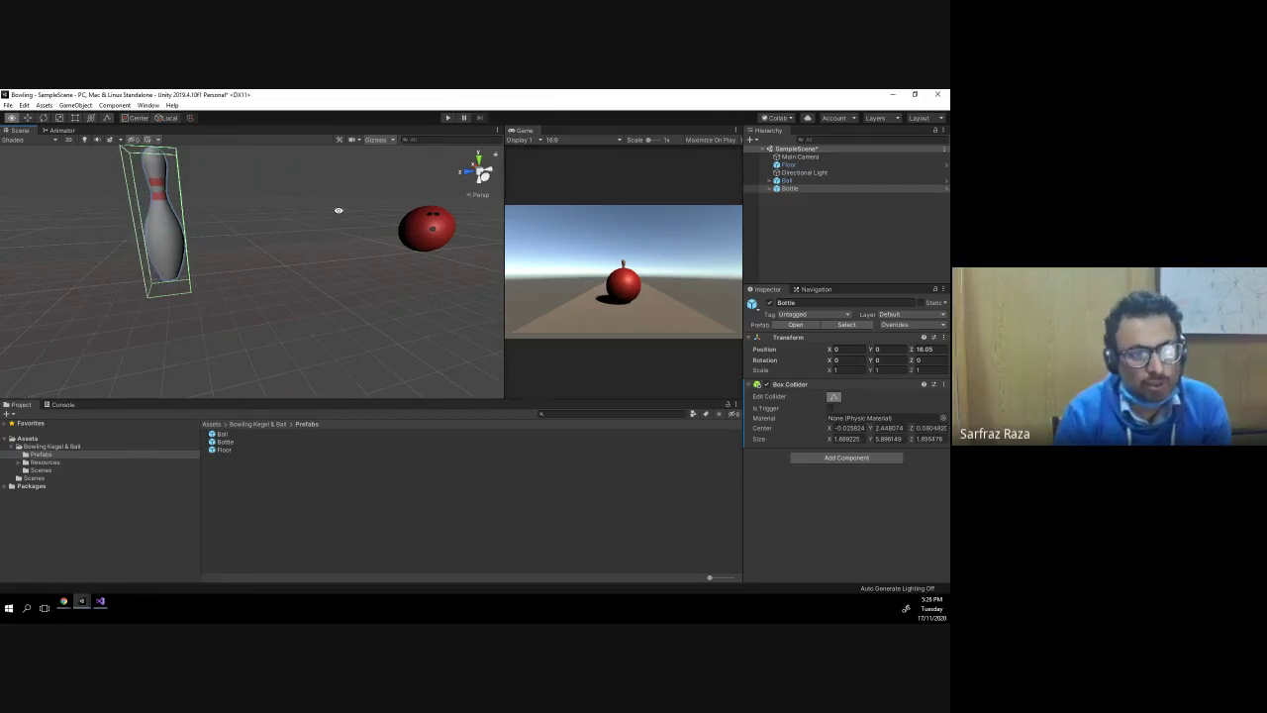
pyautogui.keyDown('alt'); pyautogui.moveTo(338, 210); pyautogui.dragTo(277, 207); pyautogui.keyUp('alt')
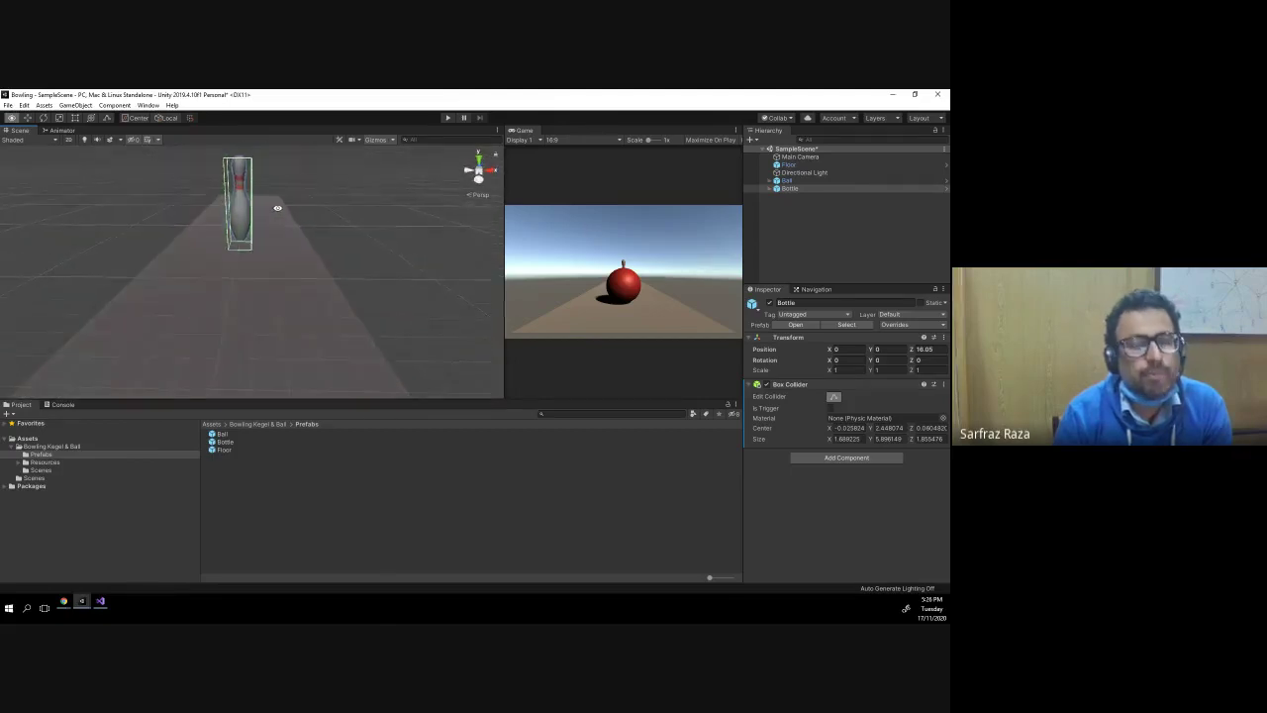
pyautogui.keyDown('alt'); pyautogui.moveTo(453, 240); pyautogui.dragTo(248, 238); pyautogui.keyUp('alt')
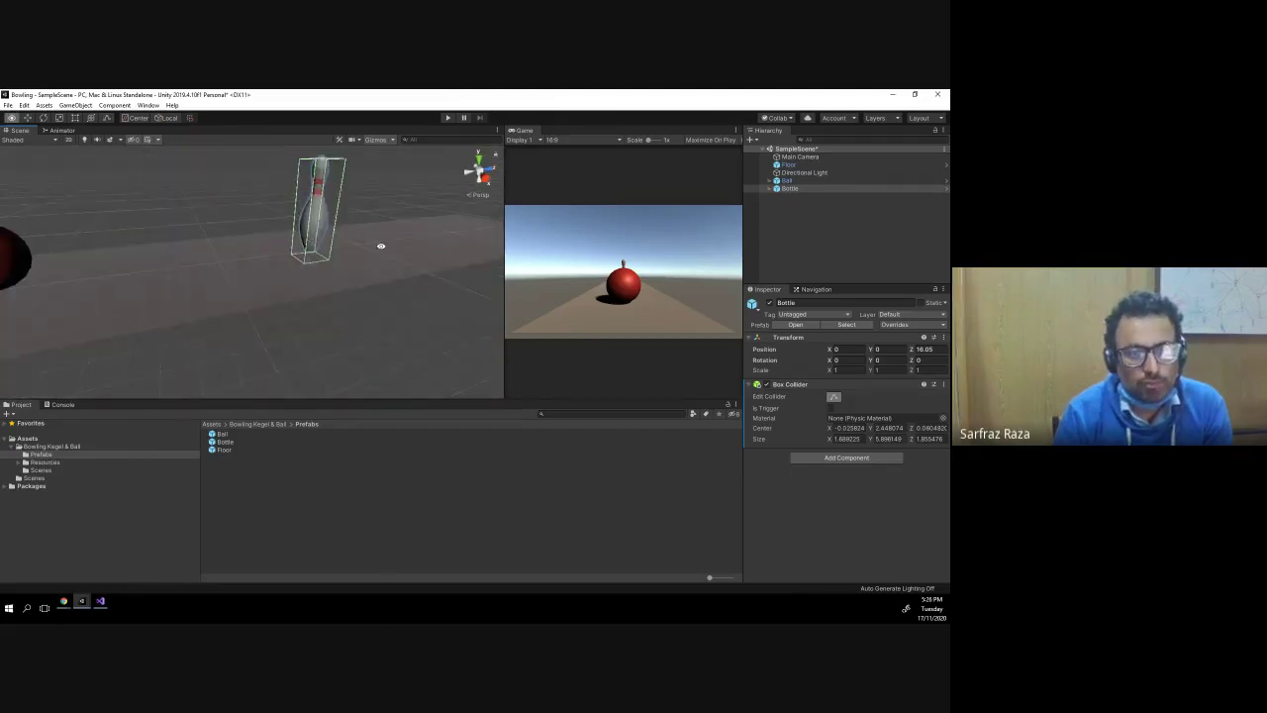
pyautogui.keyDown('alt'); pyautogui.moveTo(381, 245); pyautogui.dragTo(336, 263); pyautogui.keyUp('alt')
pyautogui.scroll(-3, 332, 265)
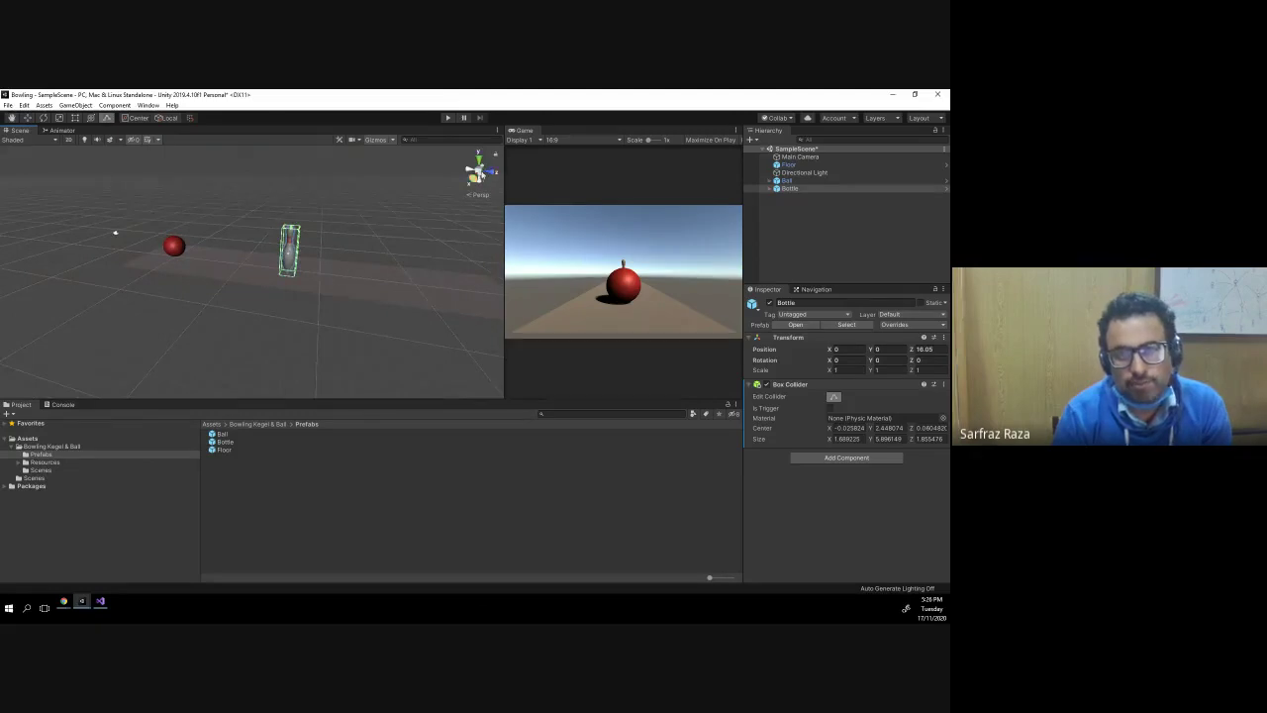
pyautogui.click(478, 159)
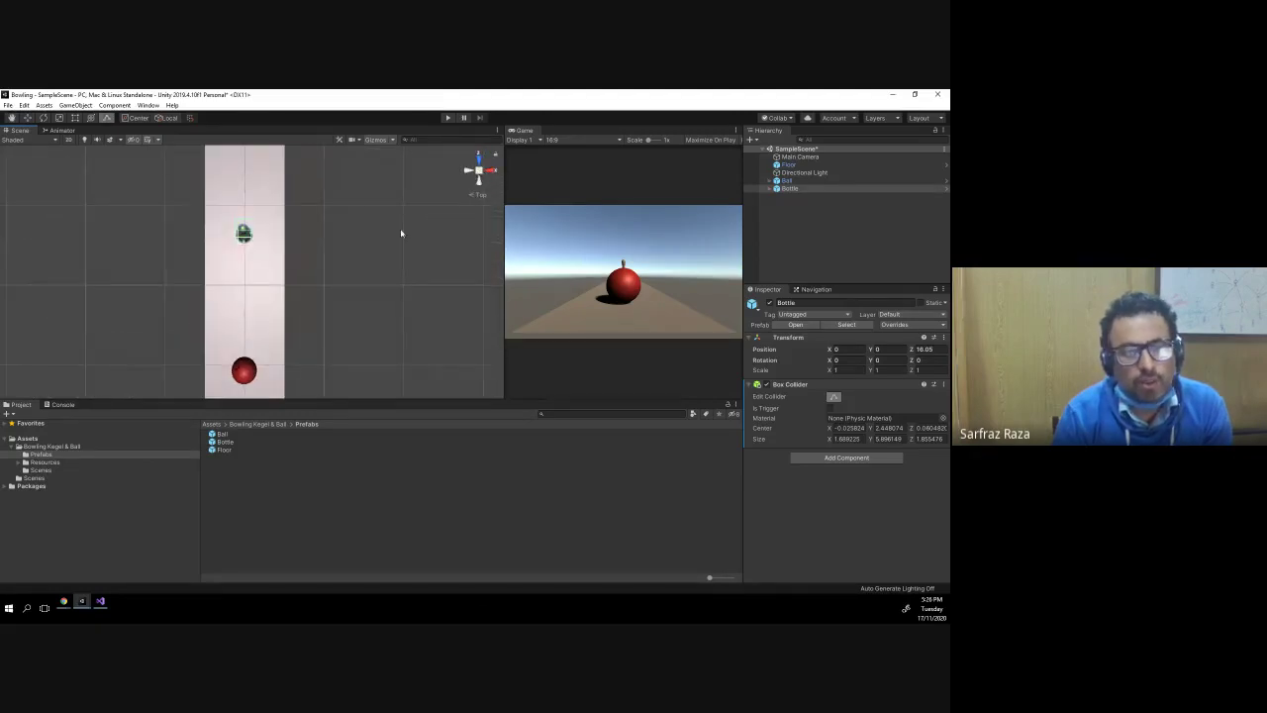
pyautogui.click(479, 185)
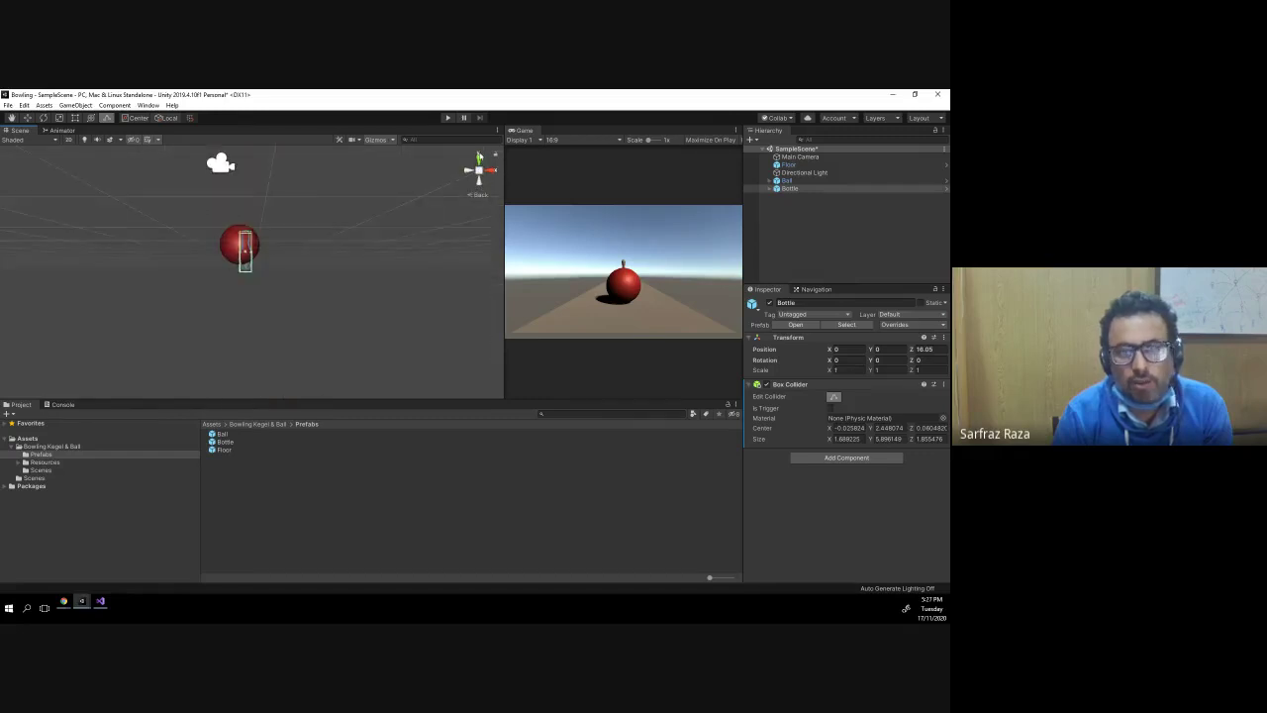
pyautogui.click(479, 158)
pyautogui.moveTo(419, 198)
pyautogui.keyDown('alt'); pyautogui.mouseDown()
pyautogui.moveTo(207, 170)
pyautogui.moveTo(425, 140)
pyautogui.mouseUp(); pyautogui.keyUp('alt')
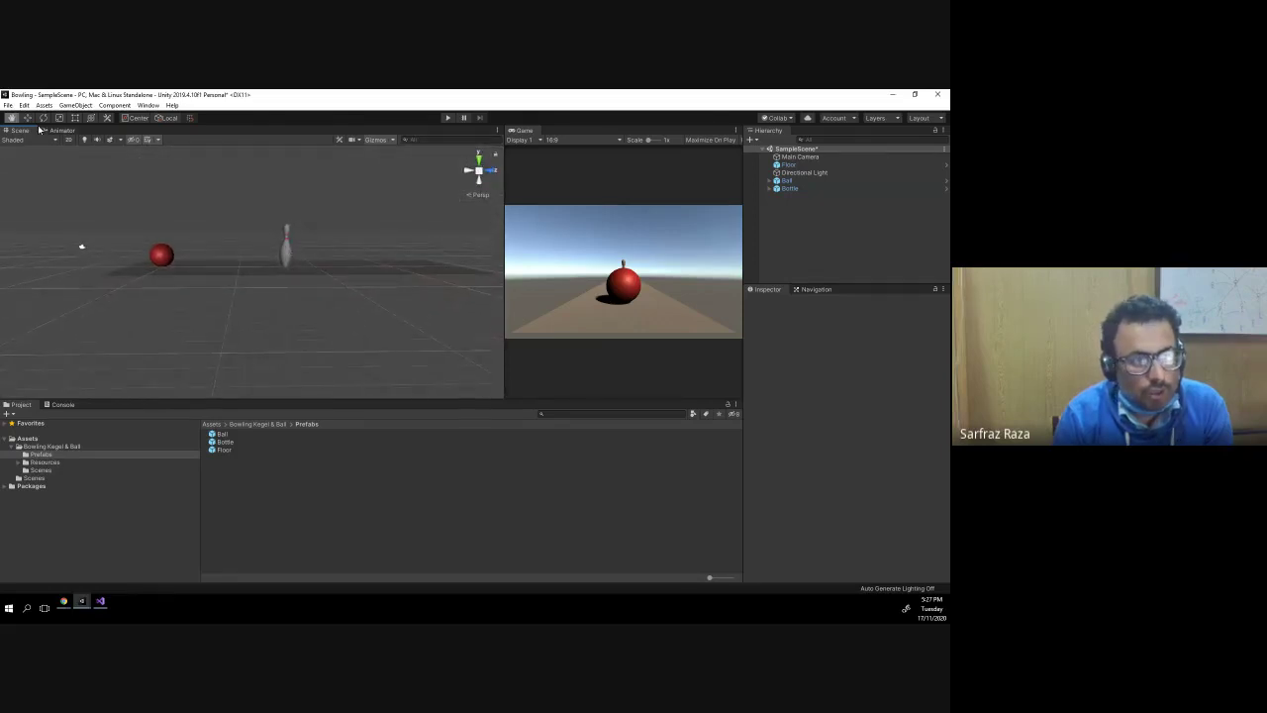
# - Move the Bottle to Position Z 33.71 at the lane's far end
pyautogui.click(285, 255)
pyautogui.moveTo(323, 250); pyautogui.dragTo(458, 247)
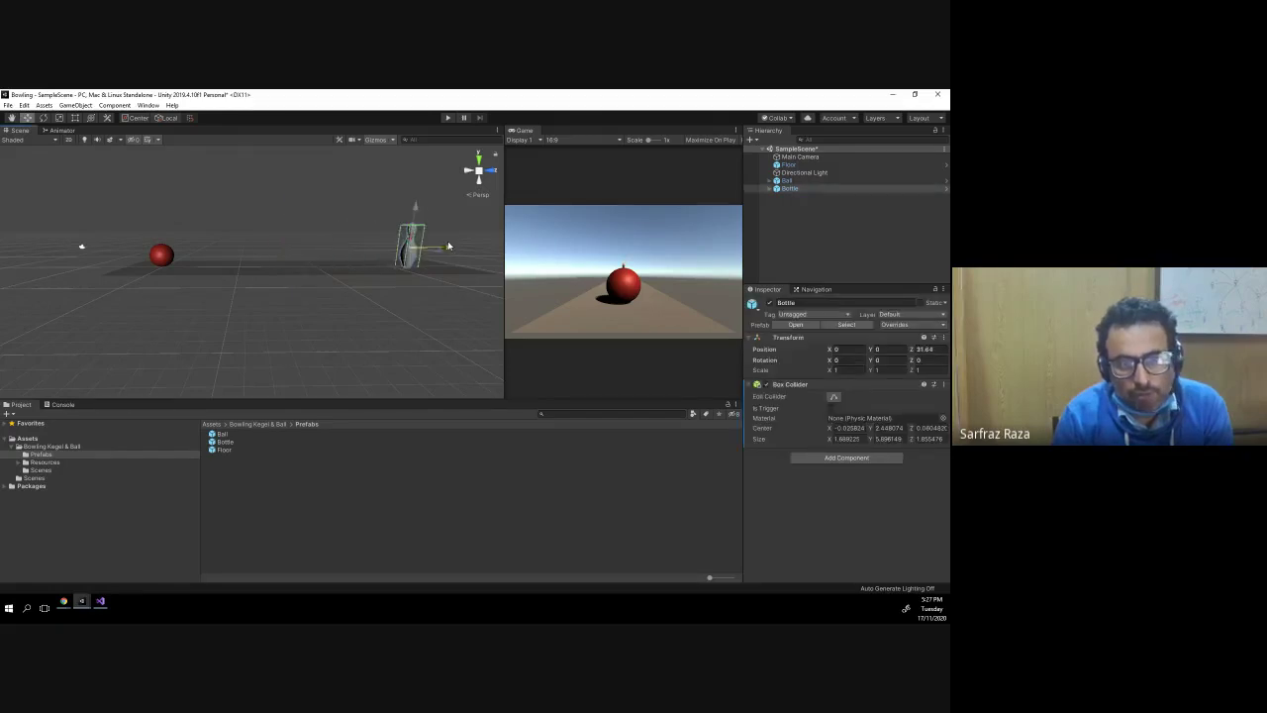
pyautogui.moveTo(245, 222)
pyautogui.keyDown('alt'); pyautogui.mouseDown()
pyautogui.moveTo(189, 250)
pyautogui.moveTo(223, 280)
pyautogui.mouseUp(); pyautogui.keyUp('alt')
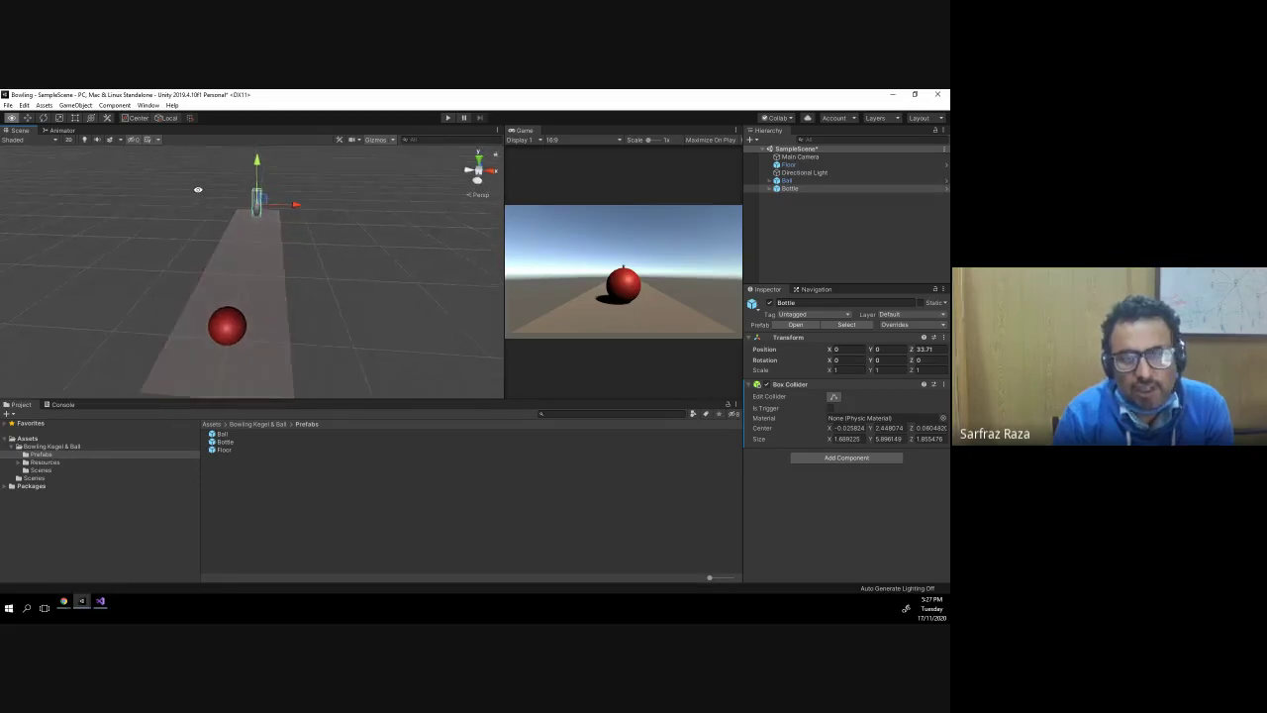
pyautogui.keyDown('alt'); pyautogui.moveTo(259, 216); pyautogui.dragTo(327, 248); pyautogui.keyUp('alt')
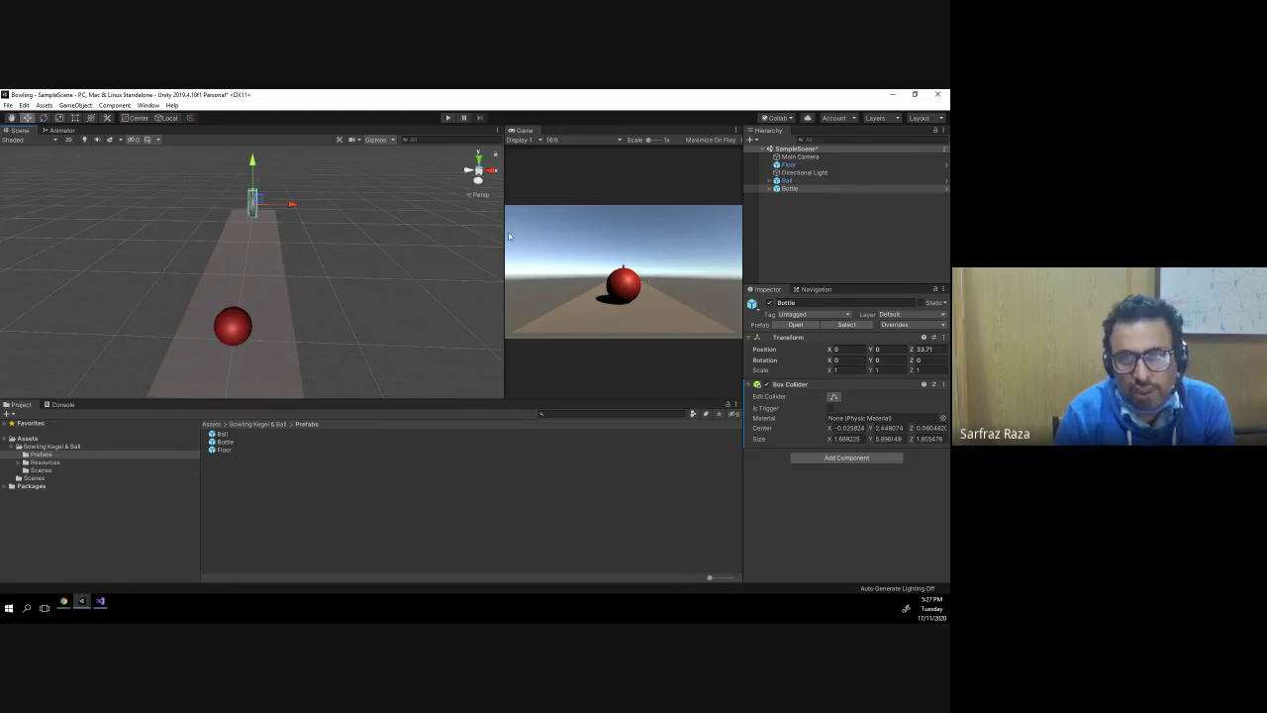
# - Check the shot in an enlarged Game view and save the scene
pyautogui.moveTo(502, 233); pyautogui.dragTo(326, 233)
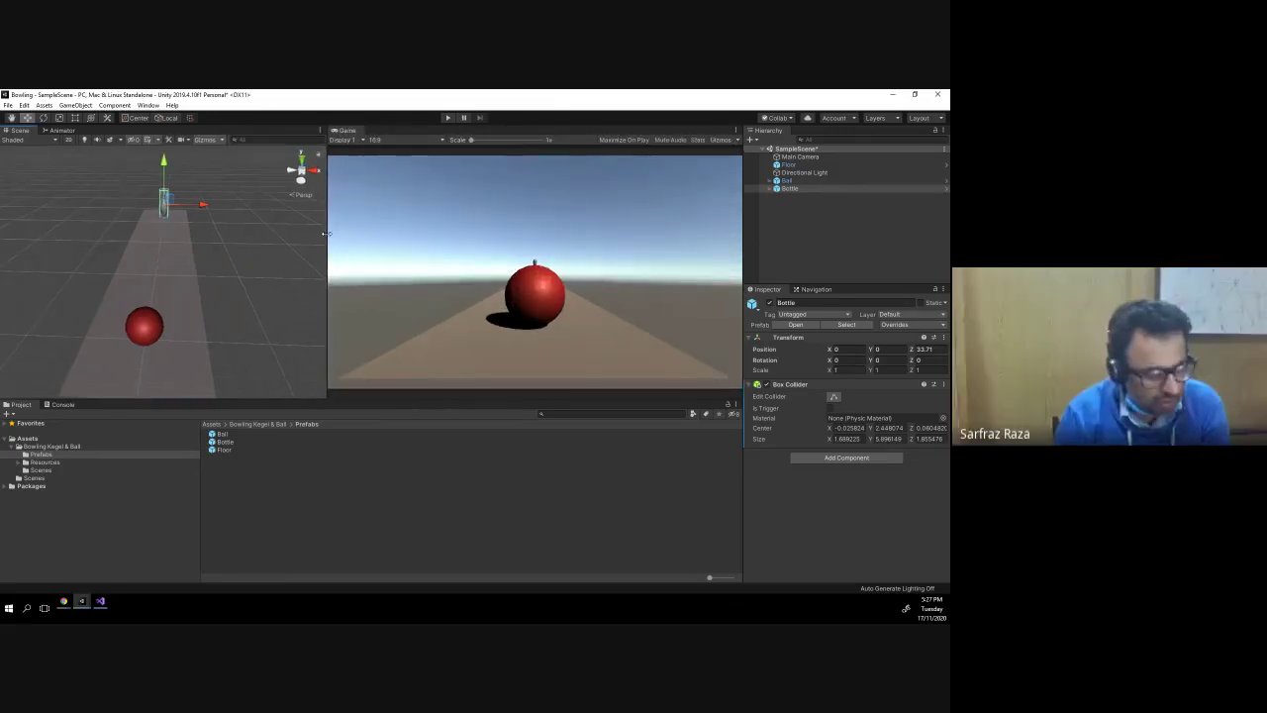
pyautogui.hotkey('ctrl', 's')
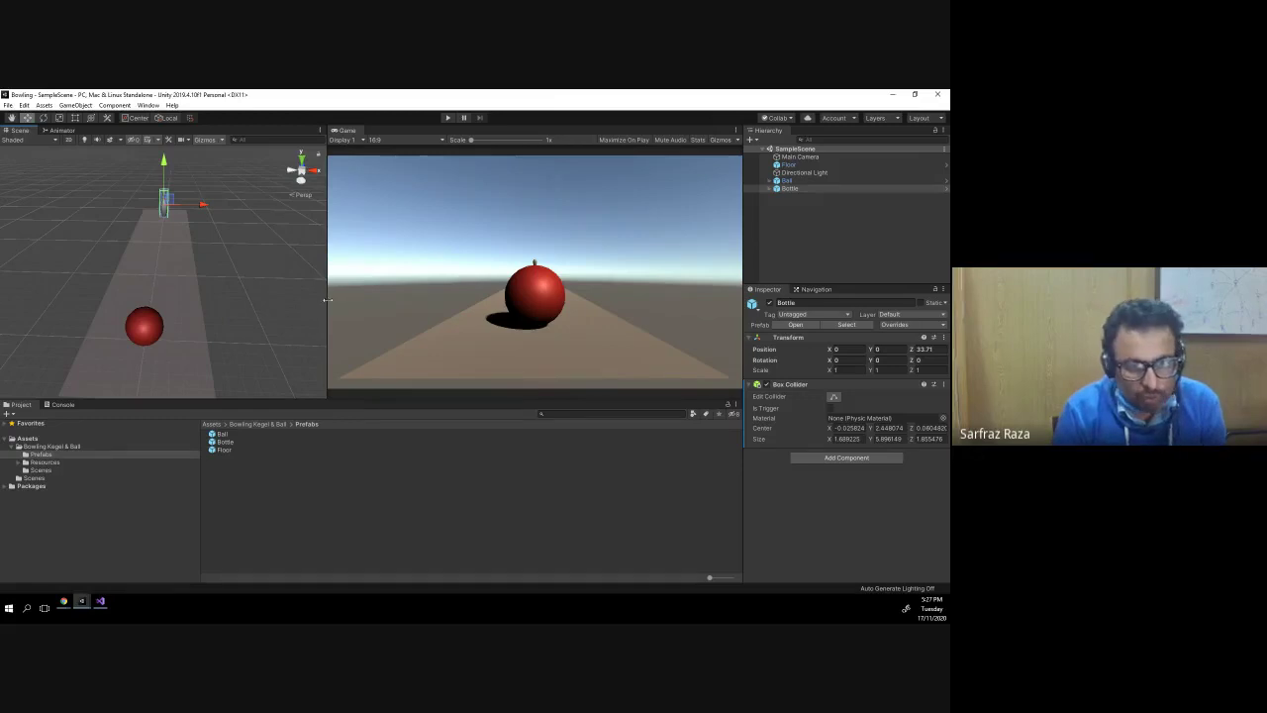
pyautogui.moveTo(327, 300); pyautogui.dragTo(539, 302)
# - Frame the Main Camera and lower it to height 8.3
pyautogui.click(801, 157)
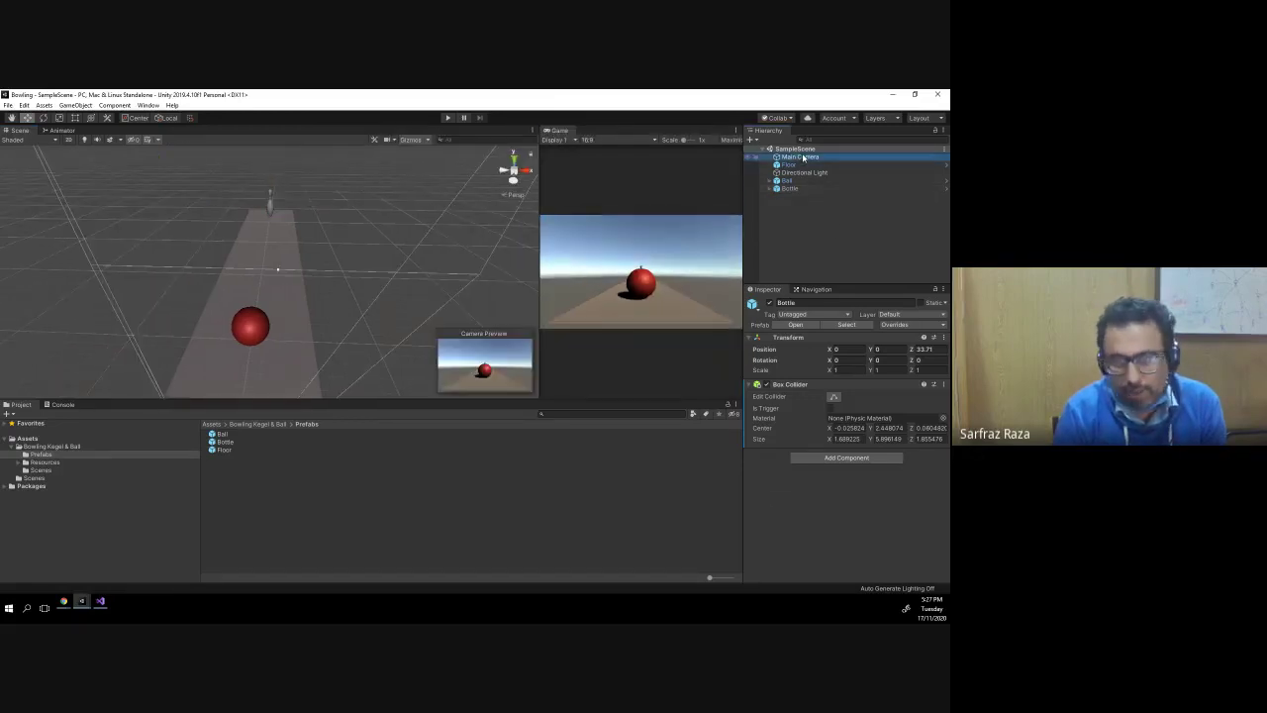
pyautogui.press('f')
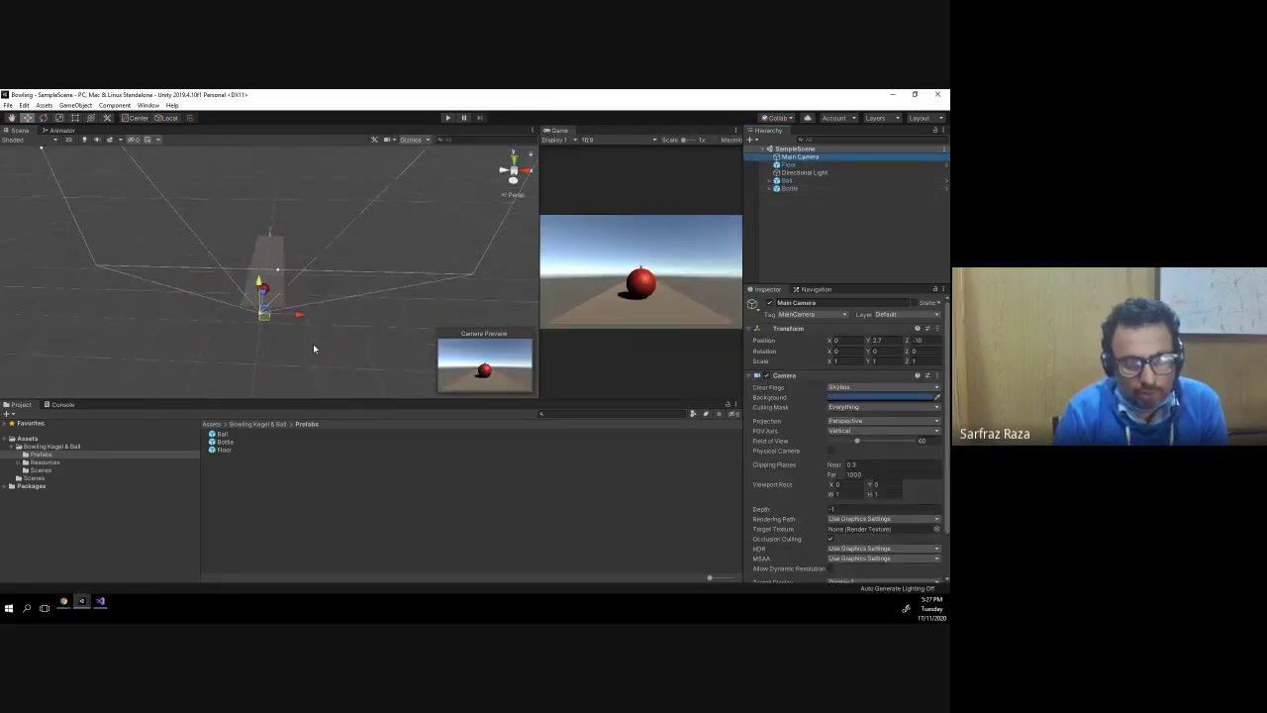
pyautogui.moveTo(373, 309)
pyautogui.keyDown('alt'); pyautogui.mouseDown()
pyautogui.moveTo(188, 226)
pyautogui.moveTo(185, 201)
pyautogui.mouseUp(); pyautogui.keyUp('alt')
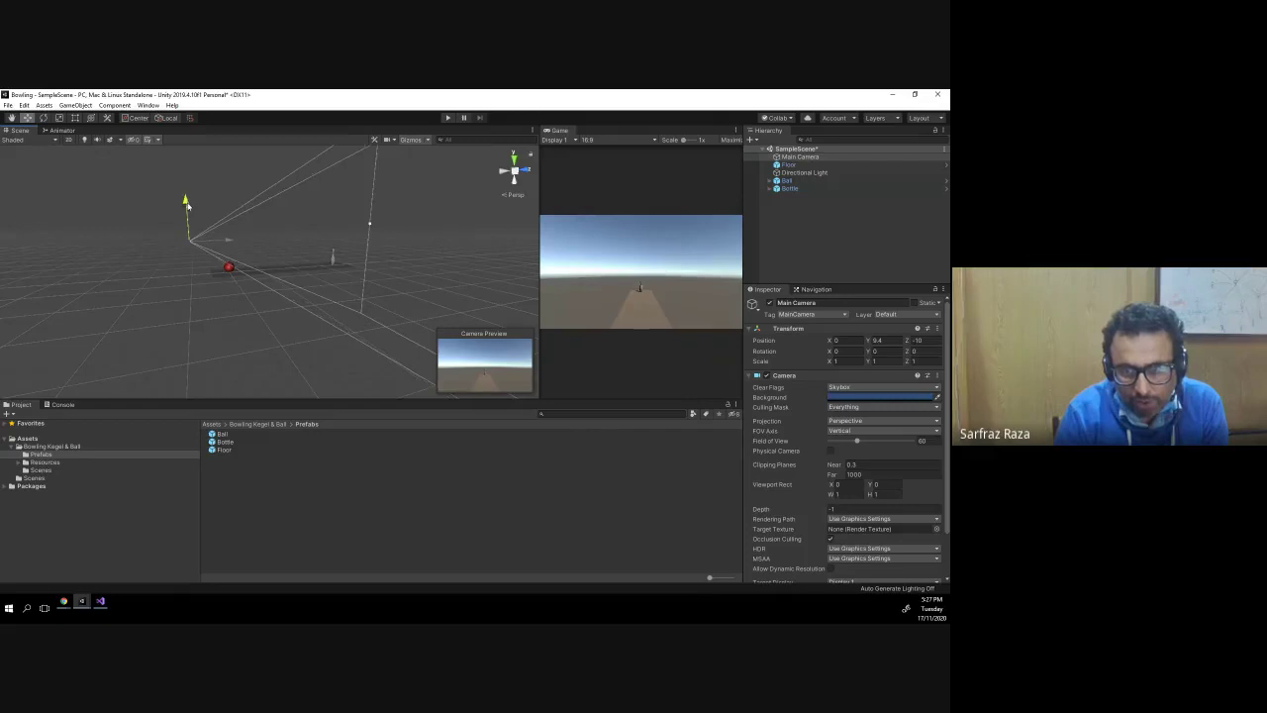
pyautogui.moveTo(186, 201); pyautogui.dragTo(186, 206)
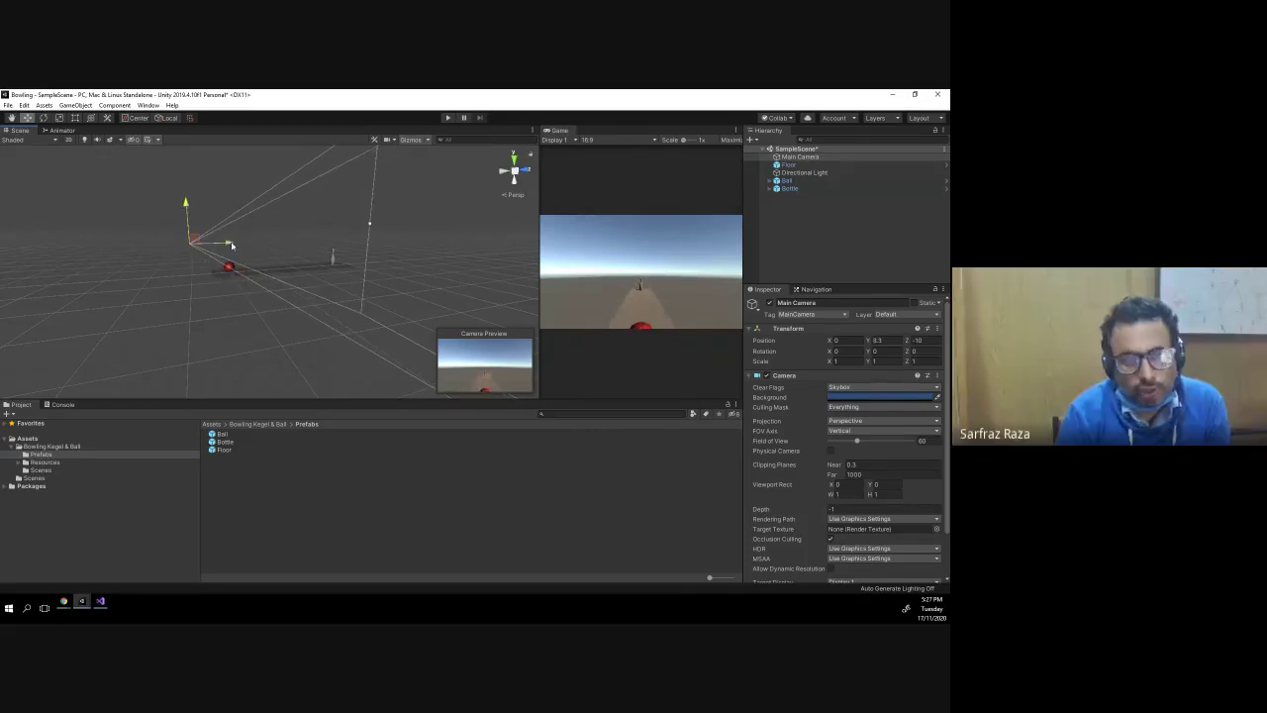
pyautogui.press('e')
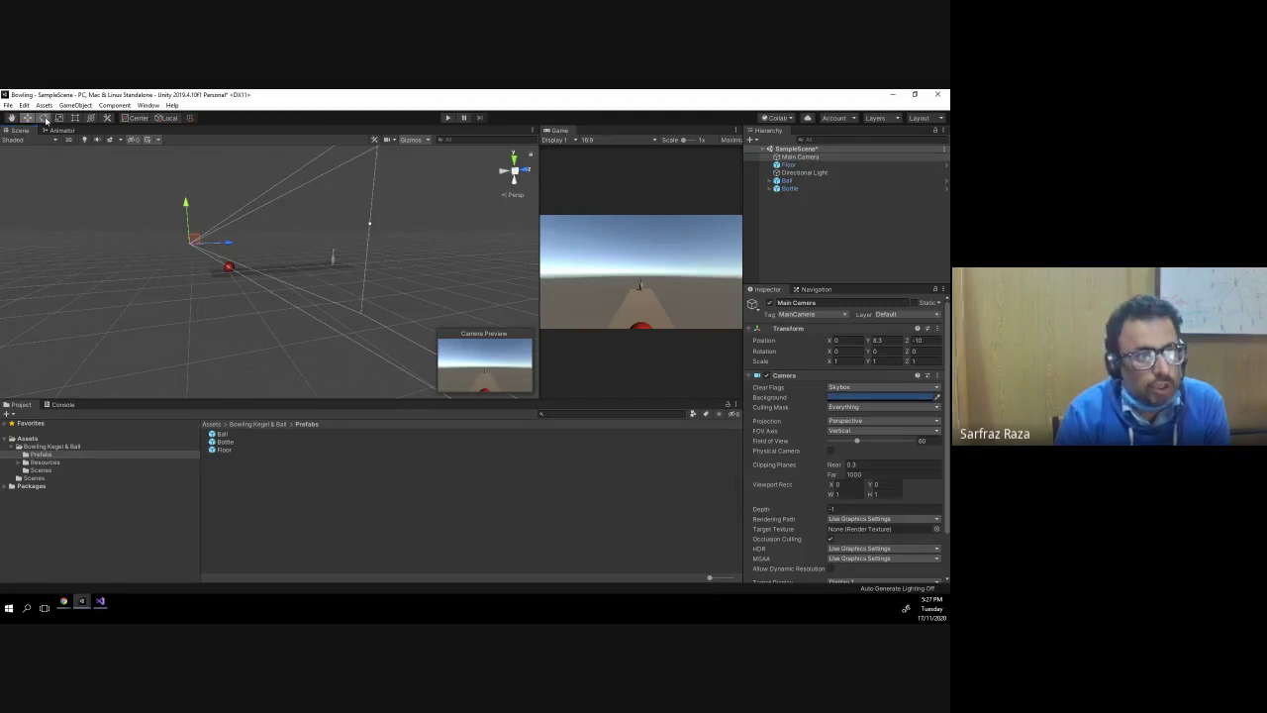
pyautogui.moveTo(146, 244); pyautogui.dragTo(163, 212)
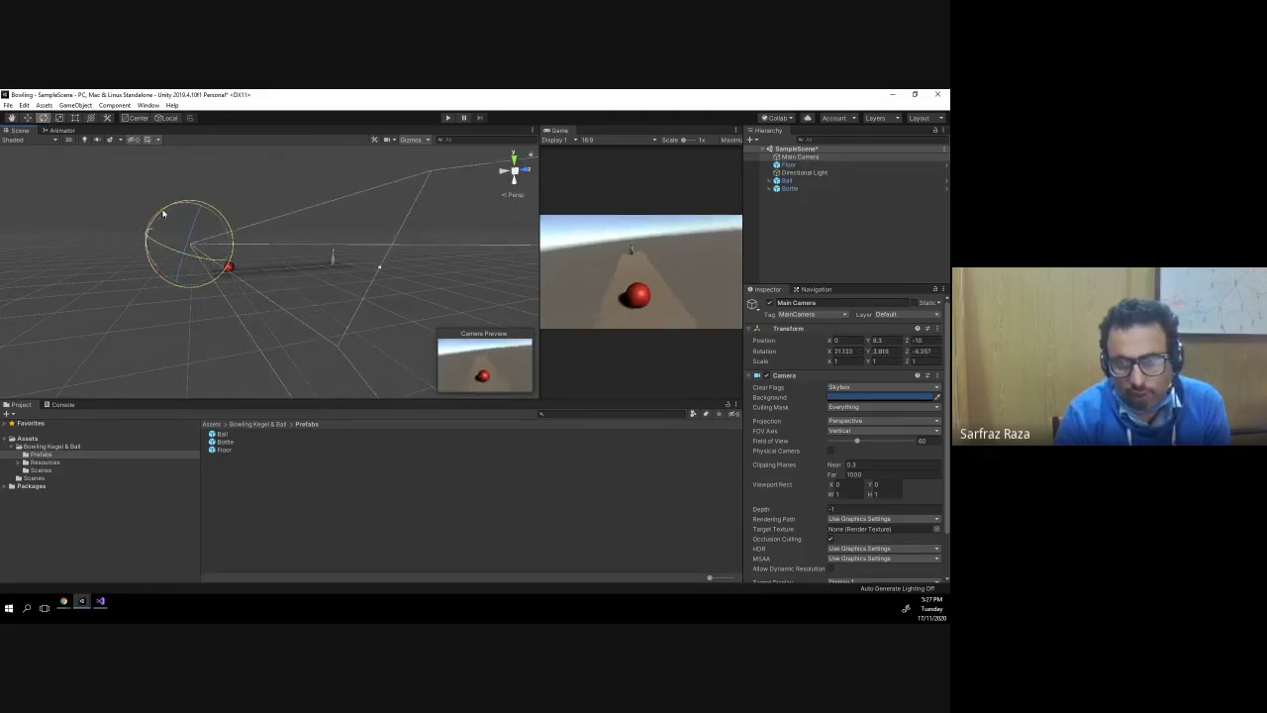
pyautogui.hotkey('ctrl', 'z')
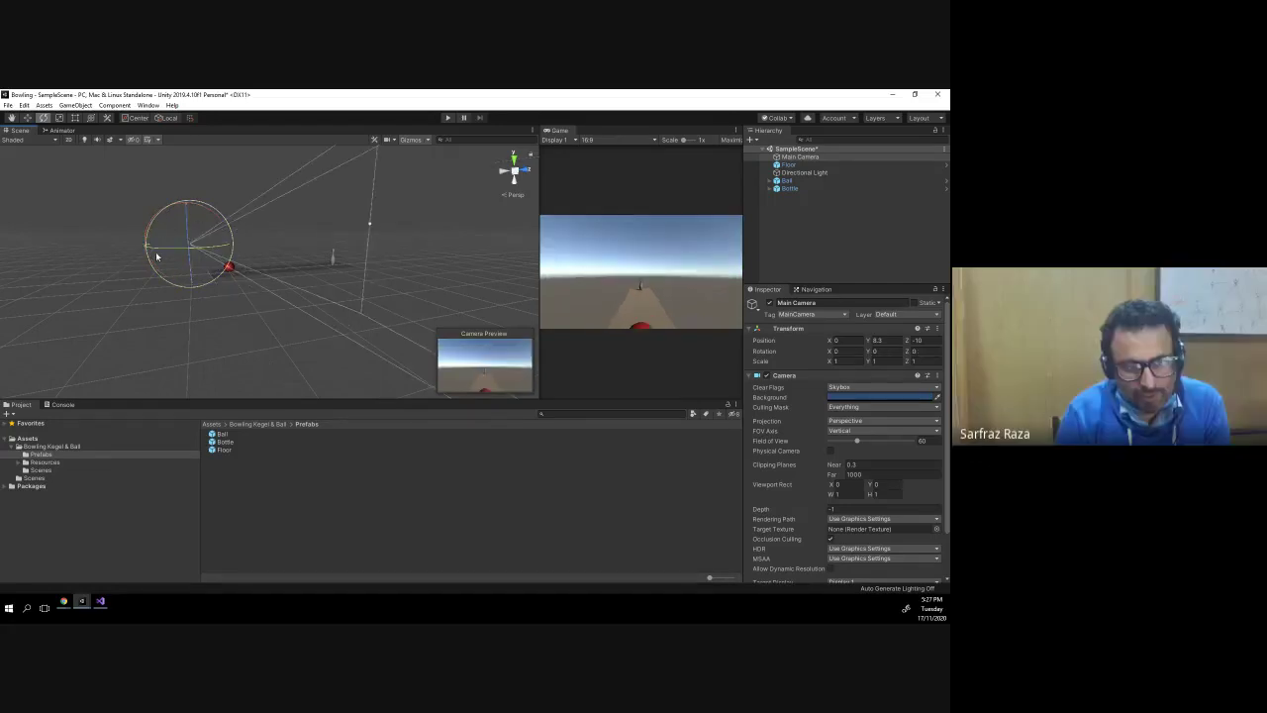
# - Tilt the Main Camera down 24.724° on X to look along the lane at the ball
pyautogui.moveTo(101, 263); pyautogui.dragTo(184, 307)
pyautogui.keyDown('alt'); pyautogui.moveTo(95, 294); pyautogui.dragTo(302, 274); pyautogui.keyUp('alt')
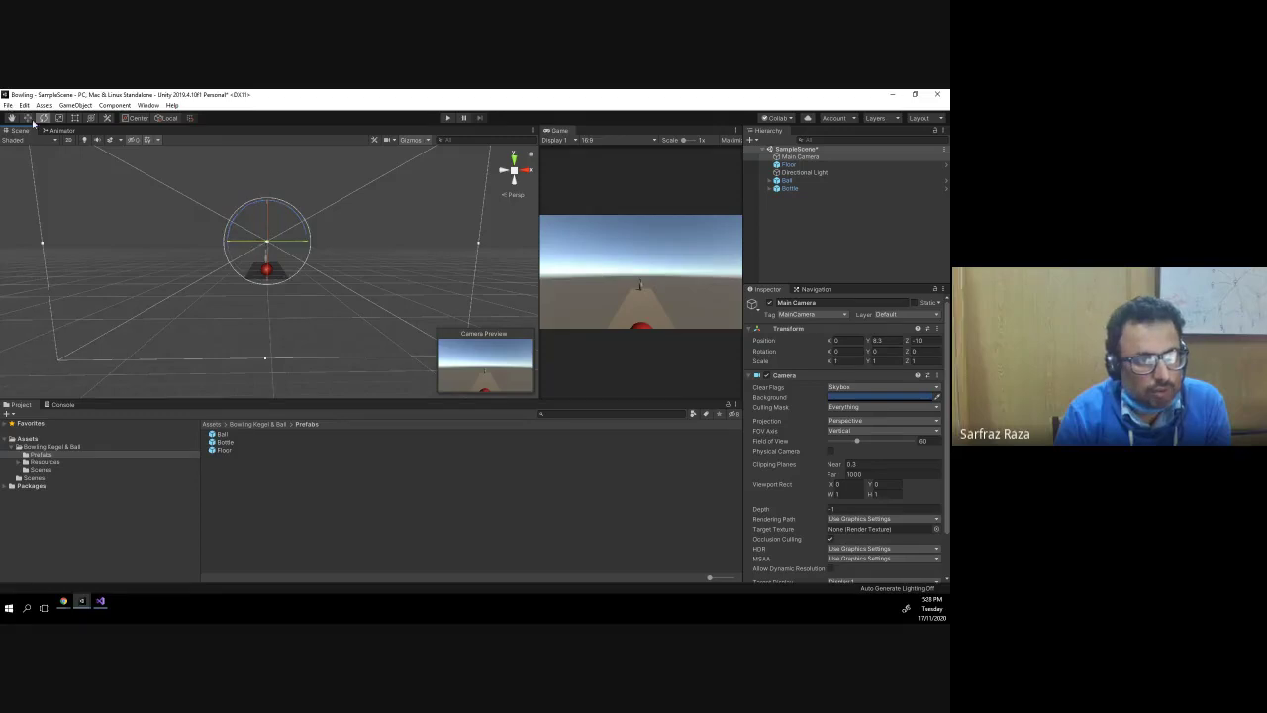
pyautogui.moveTo(268, 216)
pyautogui.mouseDown()
pyautogui.moveTo(279, 176)
pyautogui.moveTo(287, 220)
pyautogui.mouseUp()
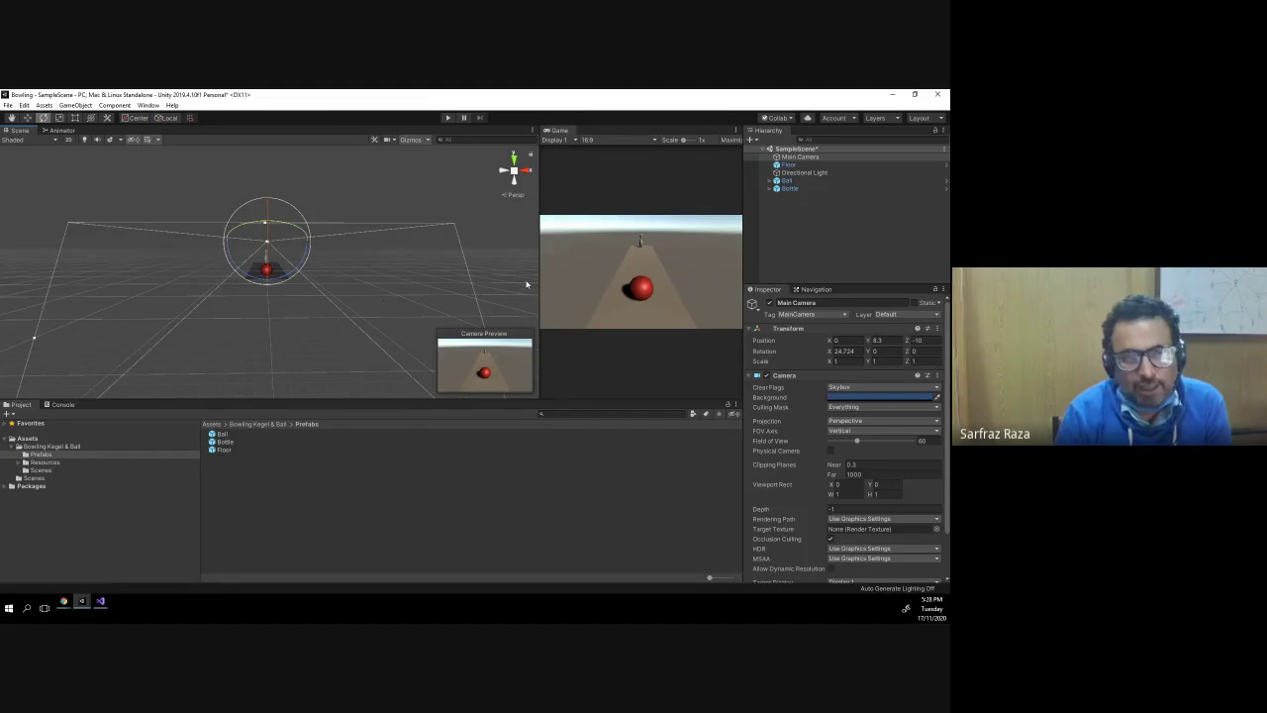
pyautogui.press('alt')
pyautogui.keyDown('alt'); pyautogui.moveTo(455, 255); pyautogui.dragTo(217, 269); pyautogui.keyUp('alt')
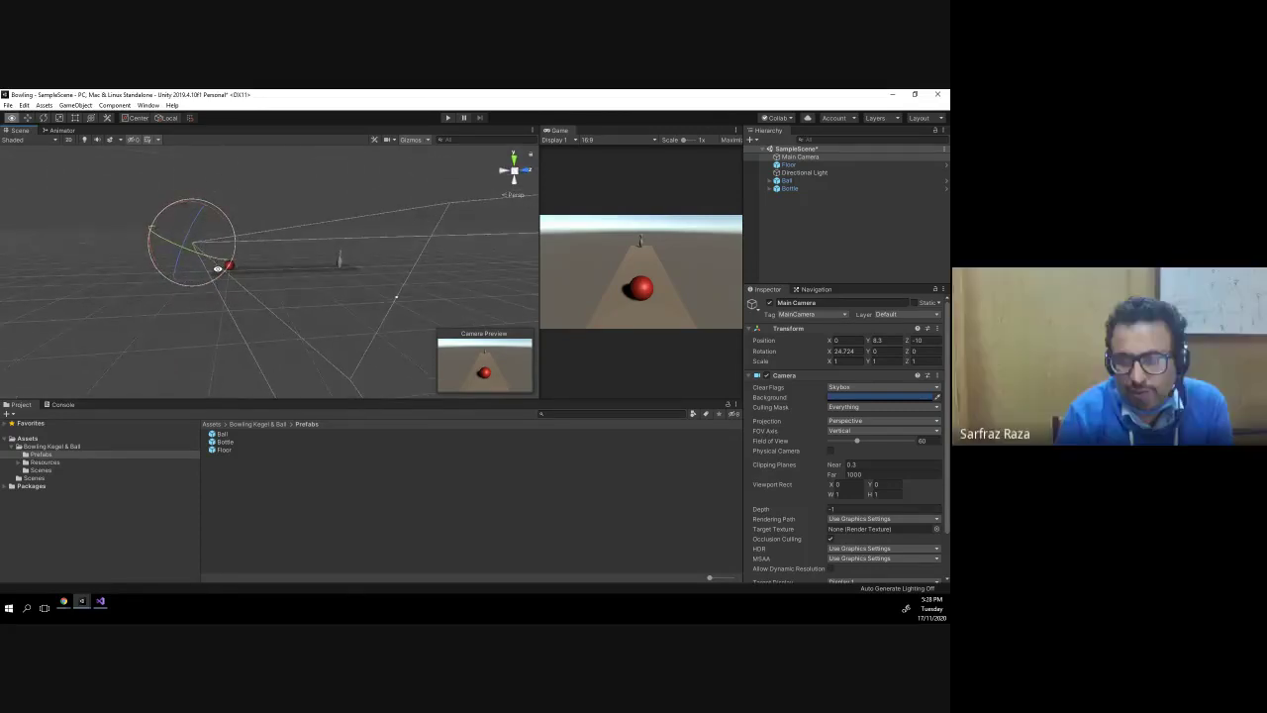
pyautogui.keyDown('alt'); pyautogui.moveTo(218, 269); pyautogui.dragTo(214, 273); pyautogui.keyUp('alt')
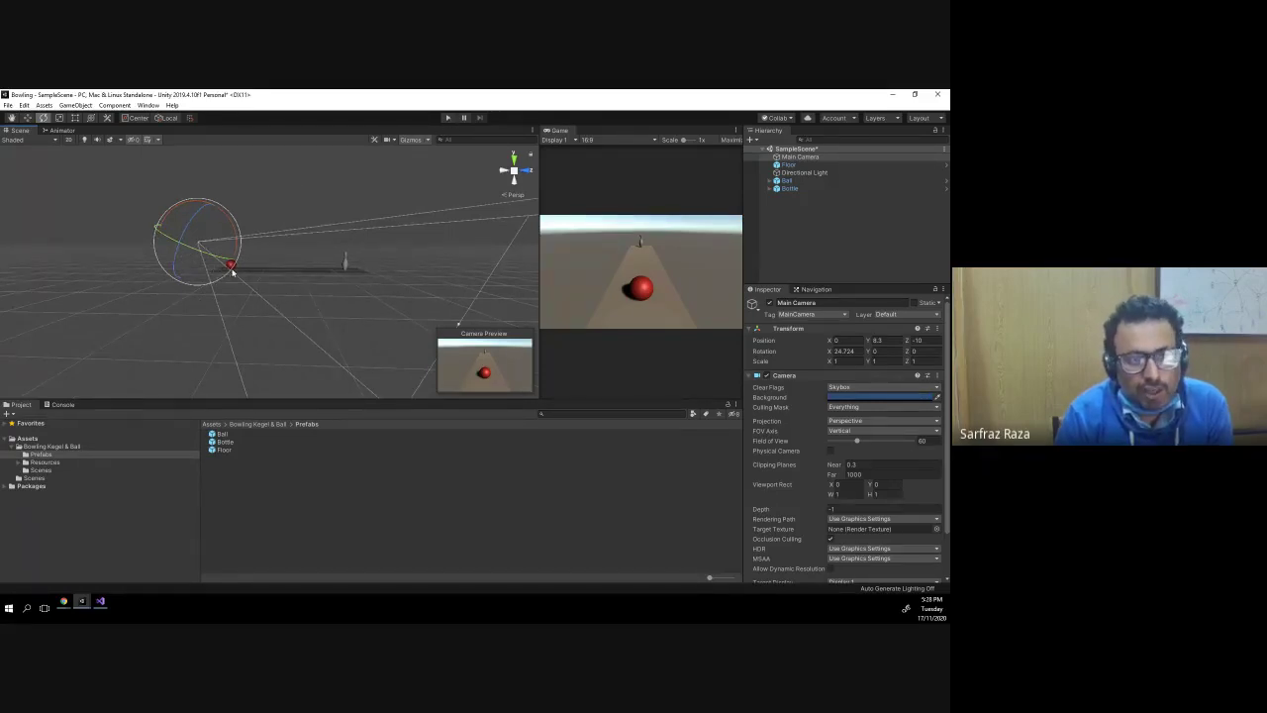
pyautogui.click(27, 118)
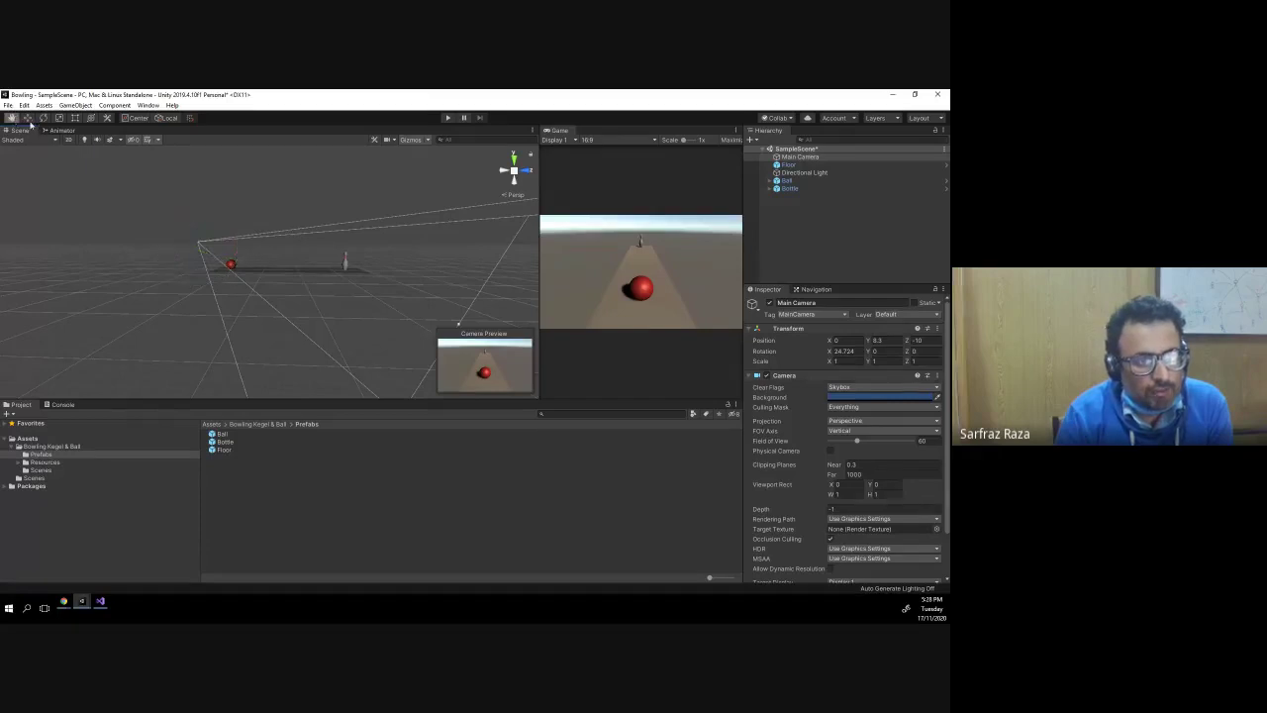
pyautogui.click(12, 118)
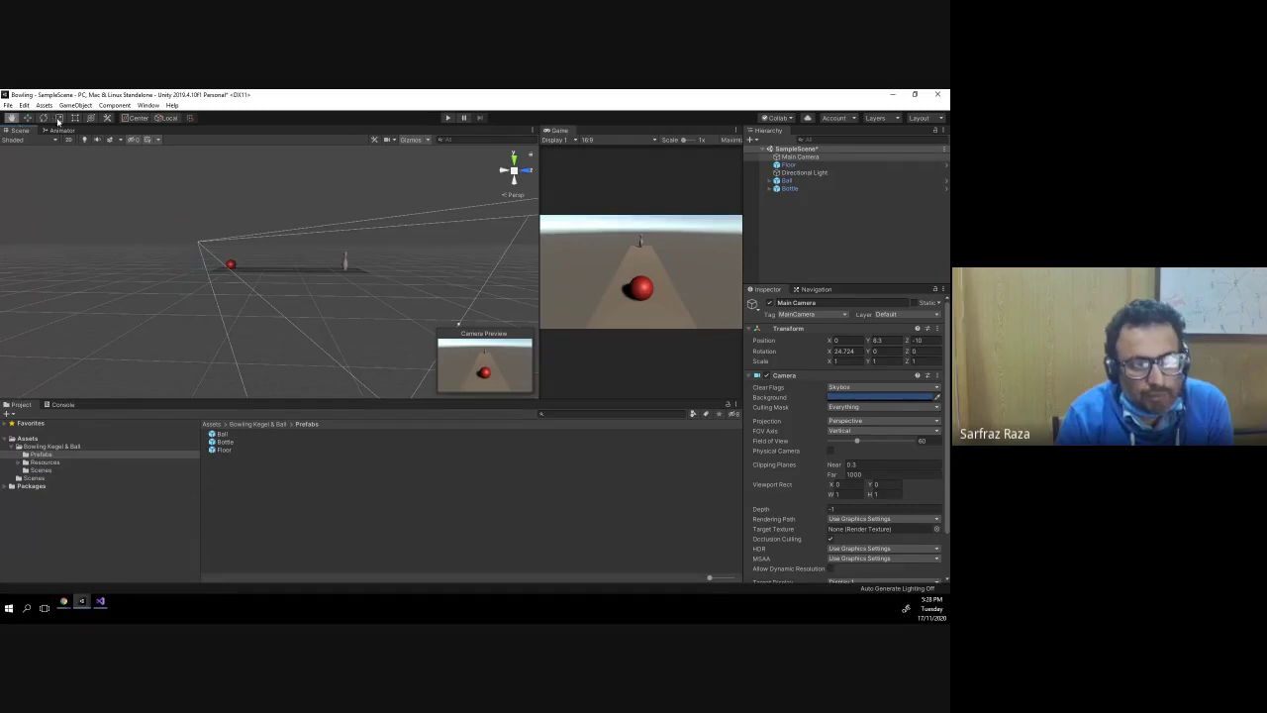
pyautogui.click(27, 118)
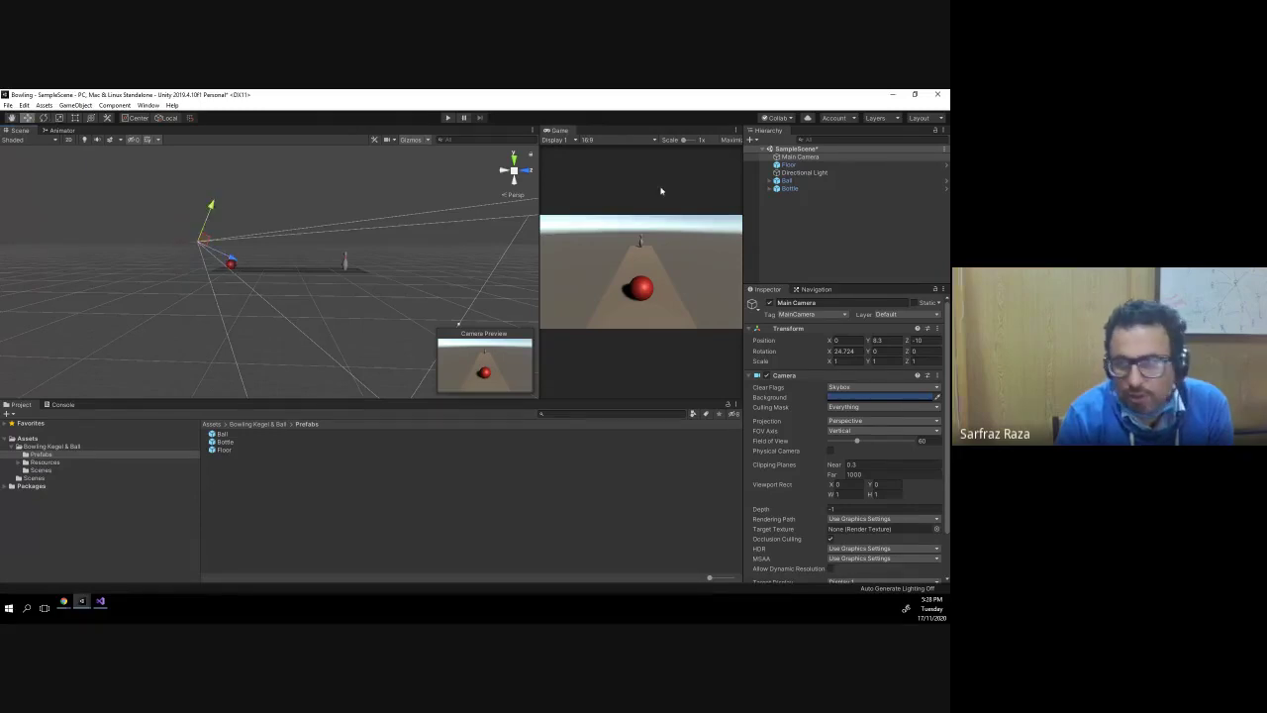
# - Pull the Ball back to Position Z -3.5 so it looks larger in the Game view
pyautogui.click(788, 180)
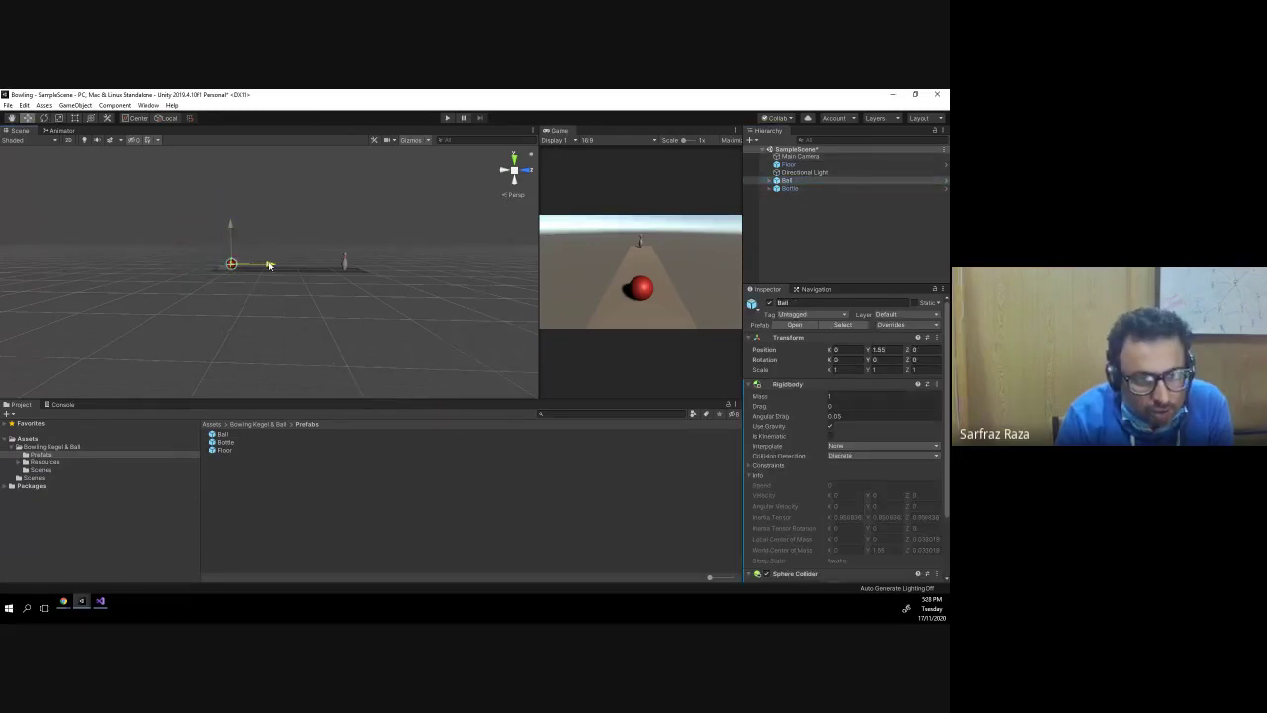
pyautogui.moveTo(270, 265); pyautogui.dragTo(257, 265)
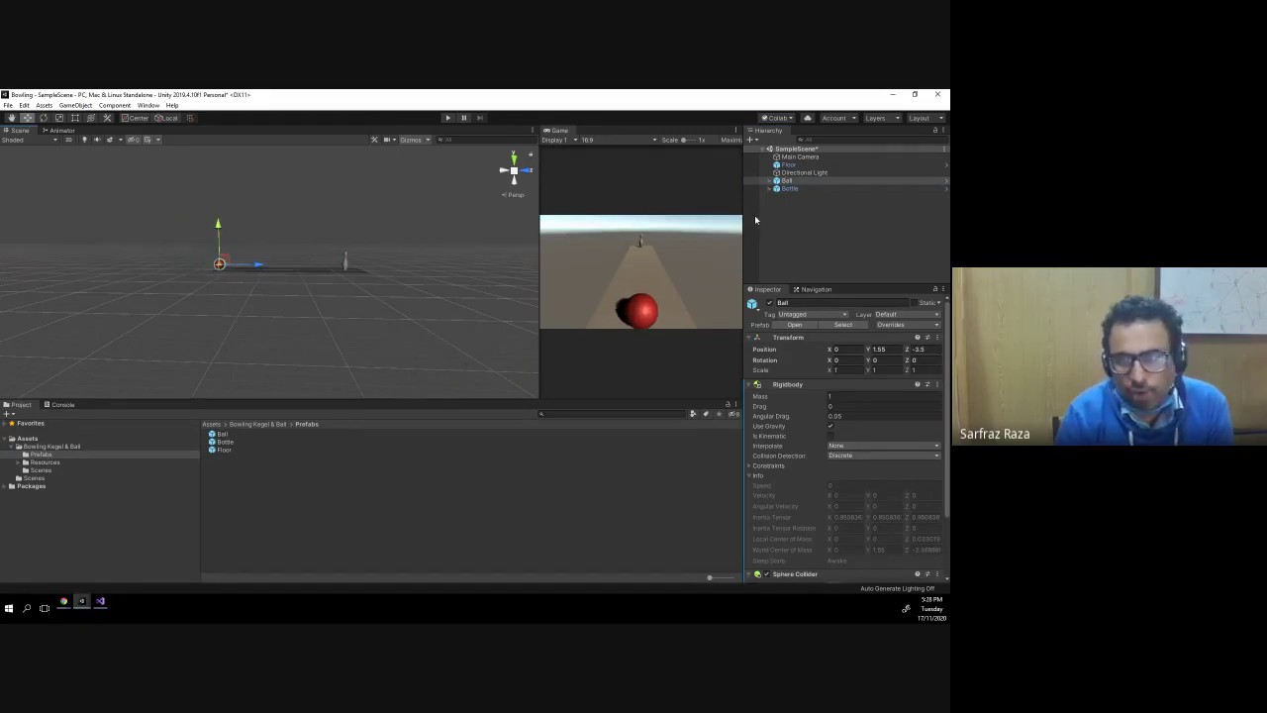
pyautogui.click(800, 156)
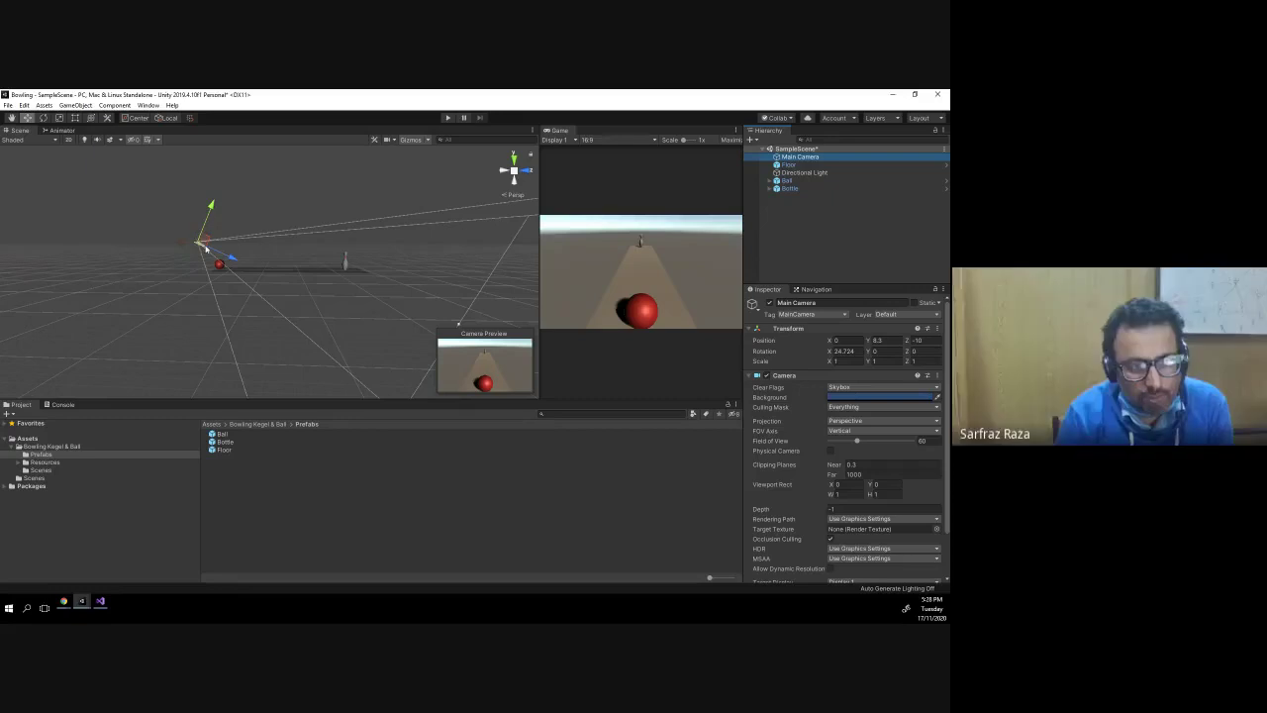
# - Move the Main Camera up and back to 0, 11.4, -16.8, and orbit to check the lane framing
pyautogui.moveTo(231, 259)
pyautogui.mouseDown()
pyautogui.moveTo(206, 256)
pyautogui.moveTo(244, 253)
pyautogui.mouseUp()
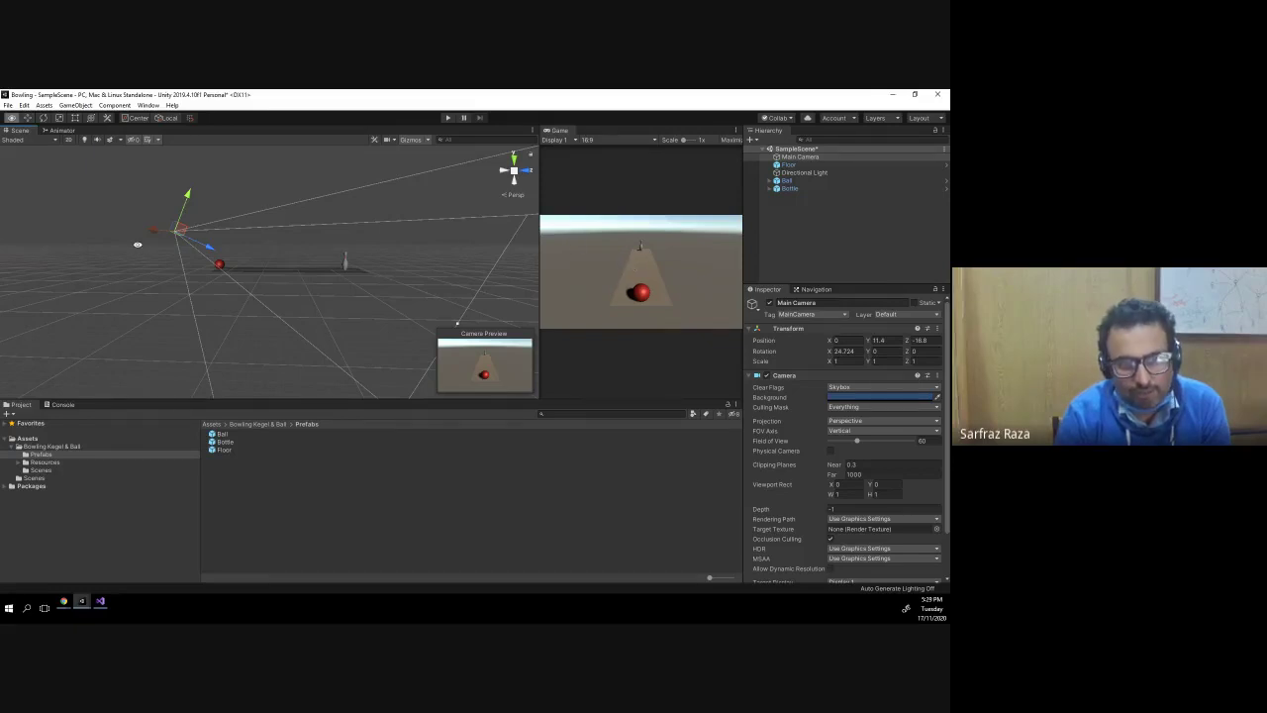
pyautogui.keyDown('alt'); pyautogui.moveTo(138, 245); pyautogui.dragTo(405, 264); pyautogui.keyUp('alt')
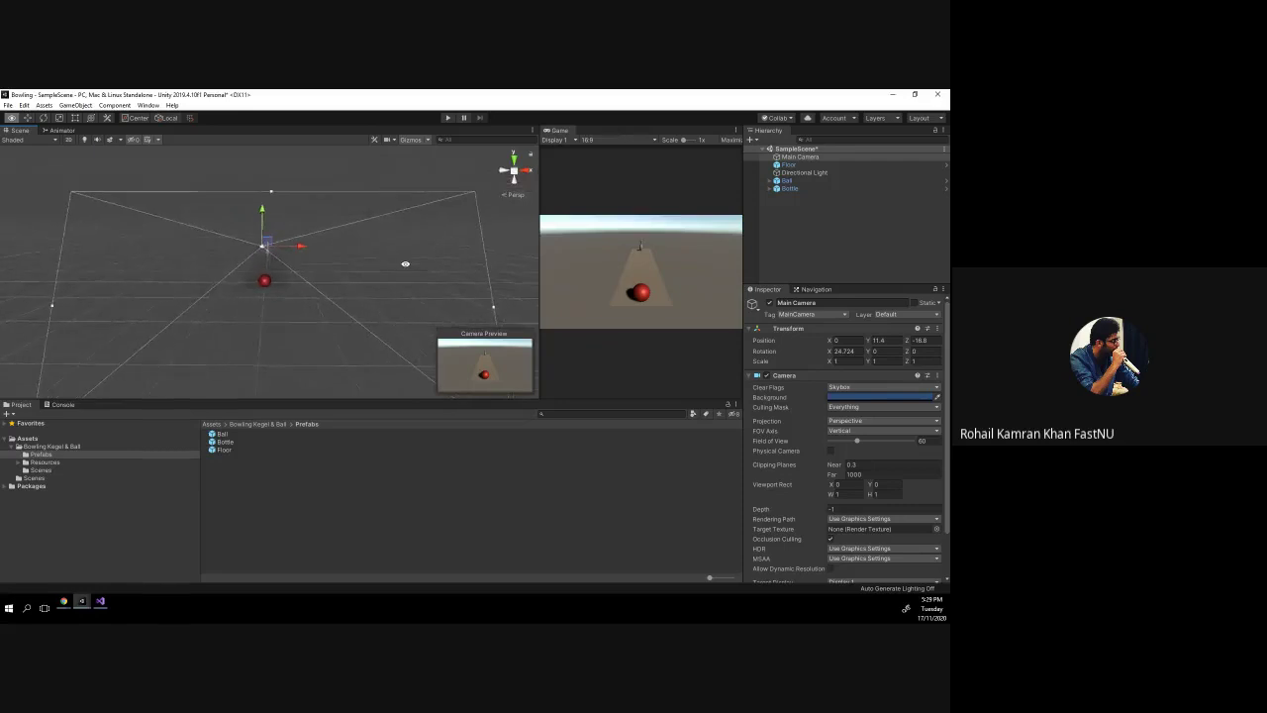
pyautogui.keyDown('alt'); pyautogui.moveTo(405, 264); pyautogui.dragTo(410, 262); pyautogui.keyUp('alt')
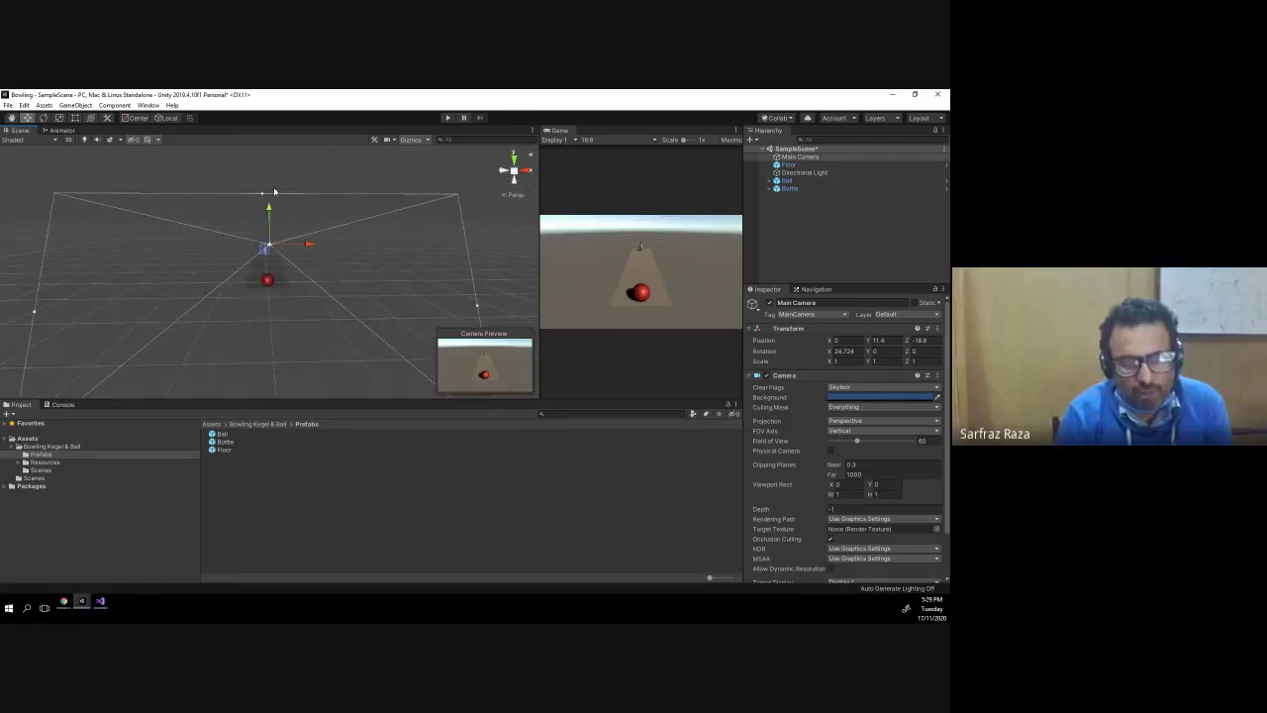
pyautogui.moveTo(274, 191)
pyautogui.keyDown('alt'); pyautogui.mouseDown()
pyautogui.moveTo(298, 184)
pyautogui.moveTo(245, 256)
pyautogui.mouseUp(); pyautogui.keyUp('alt')
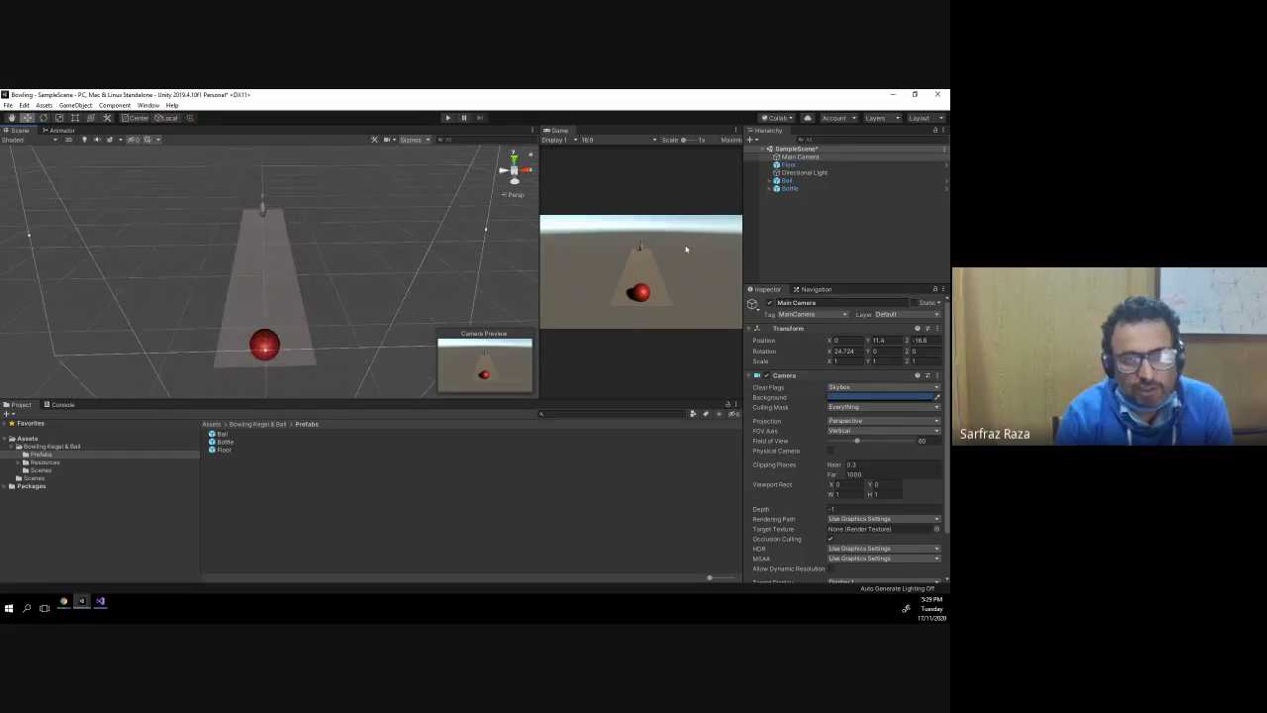
# - Select the Floor plane, deselect it, then select the Ball
pyautogui.click(789, 164)
pyautogui.click(481, 290)
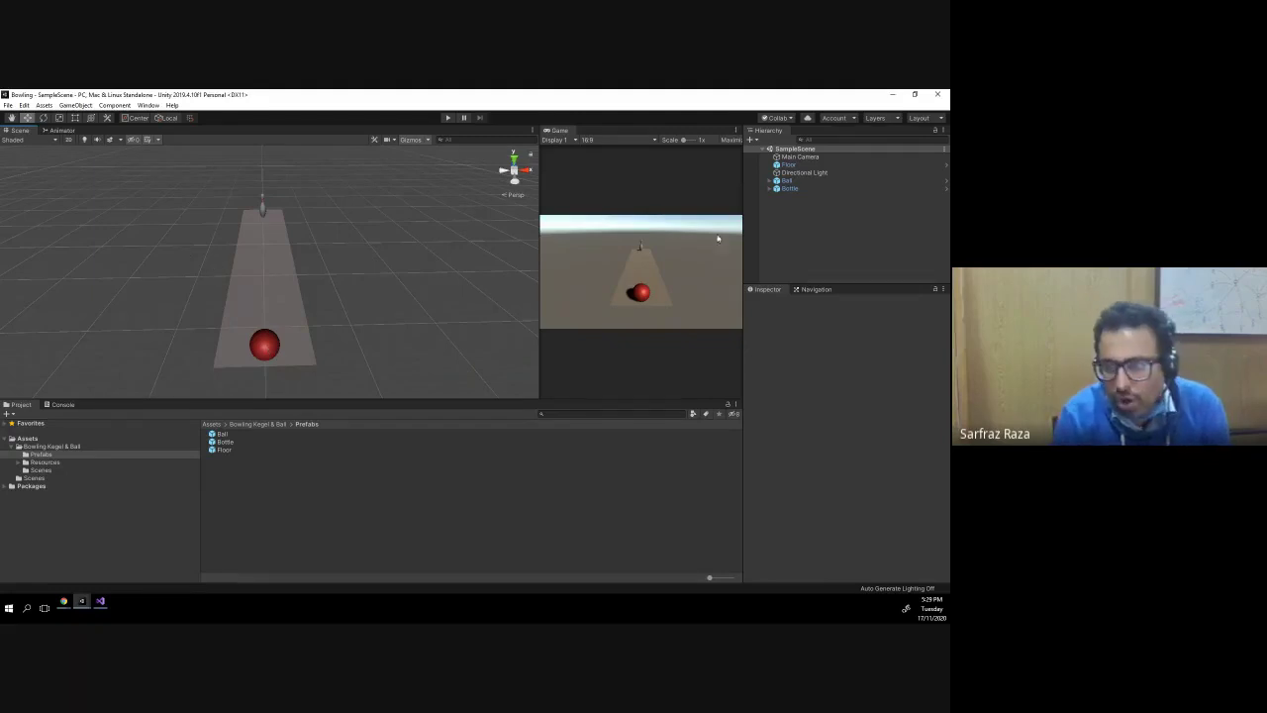
pyautogui.click(787, 180)
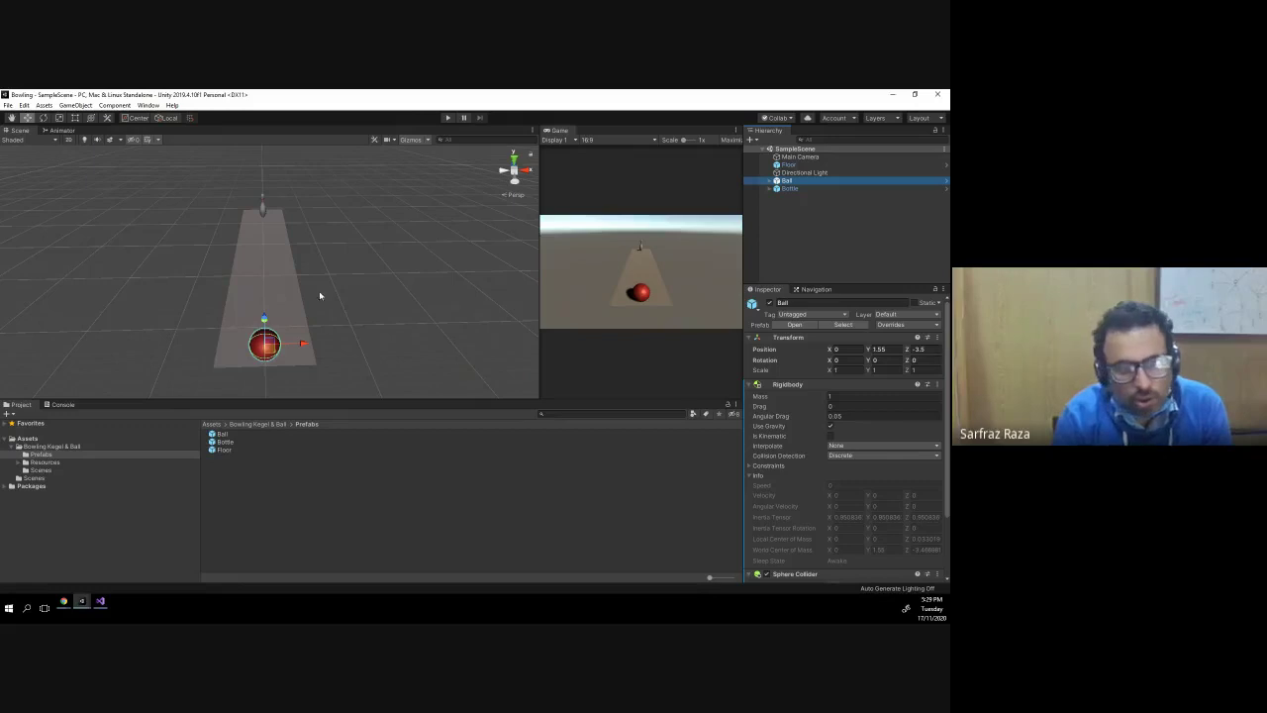
# - Widen the Floor by setting its Scale X and Y to 2, keeping Z at 4.3749
pyautogui.click(290, 287)
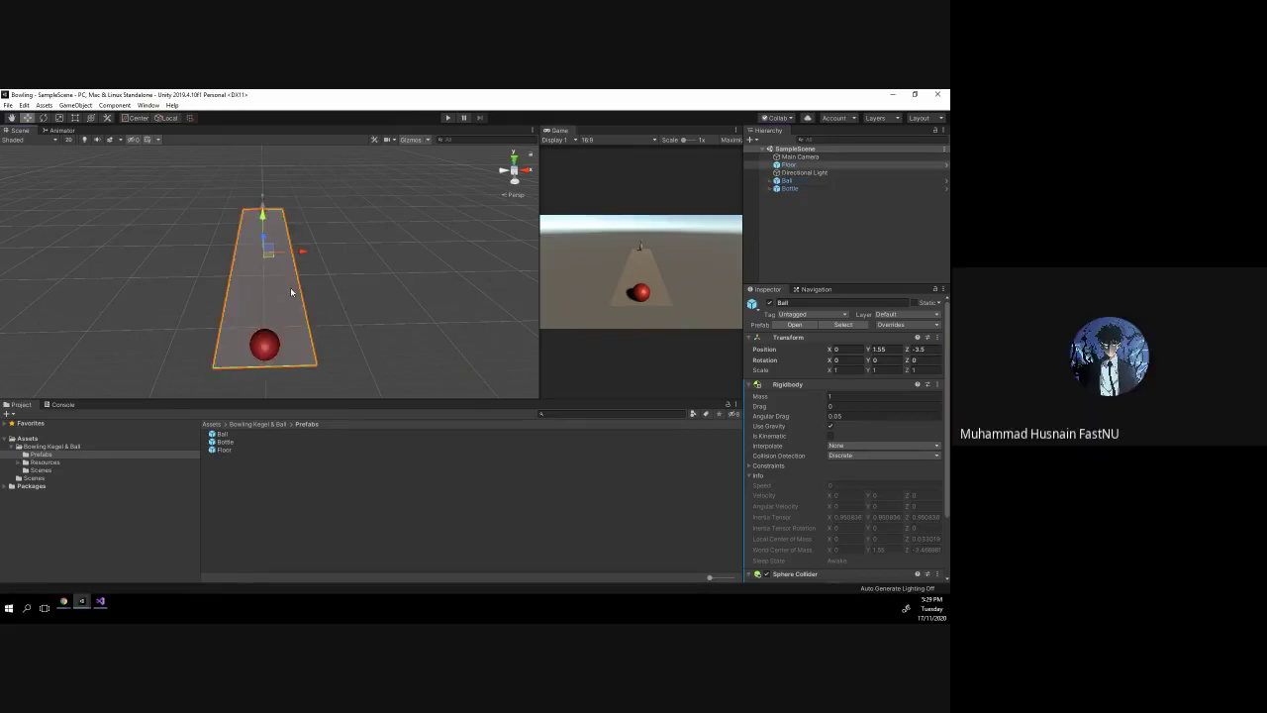
pyautogui.click(75, 119)
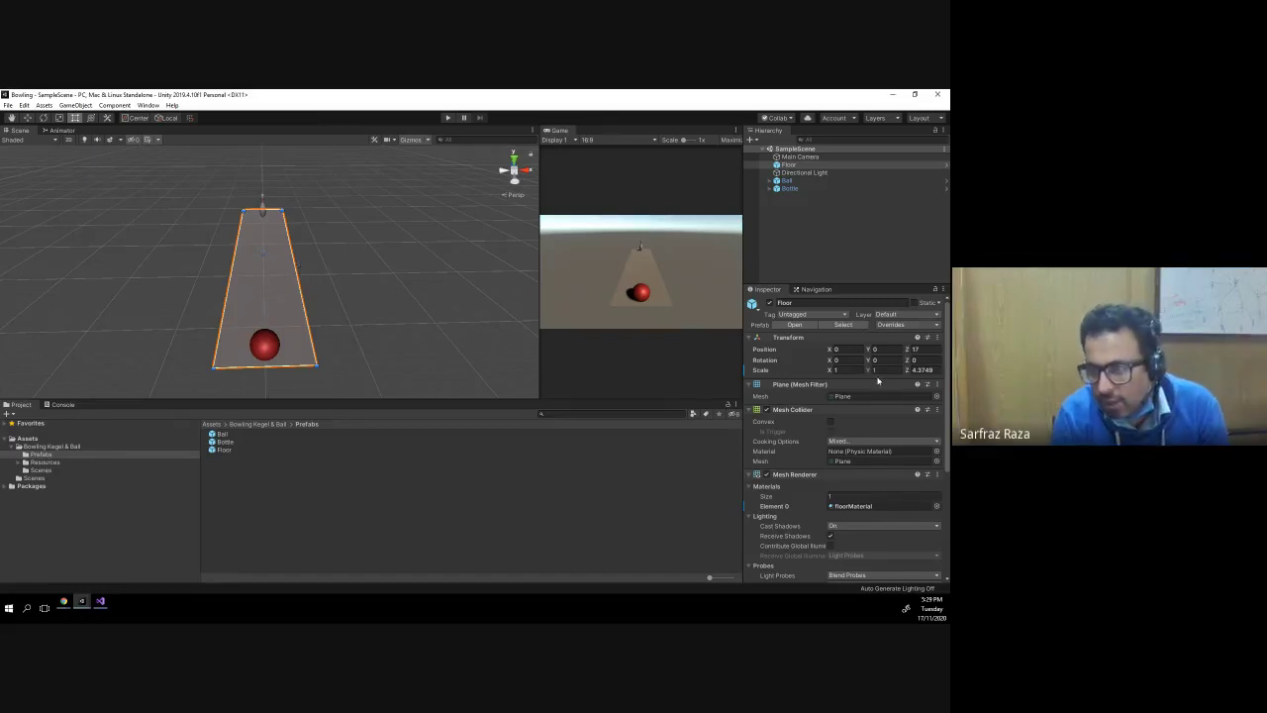
pyautogui.click(853, 370)
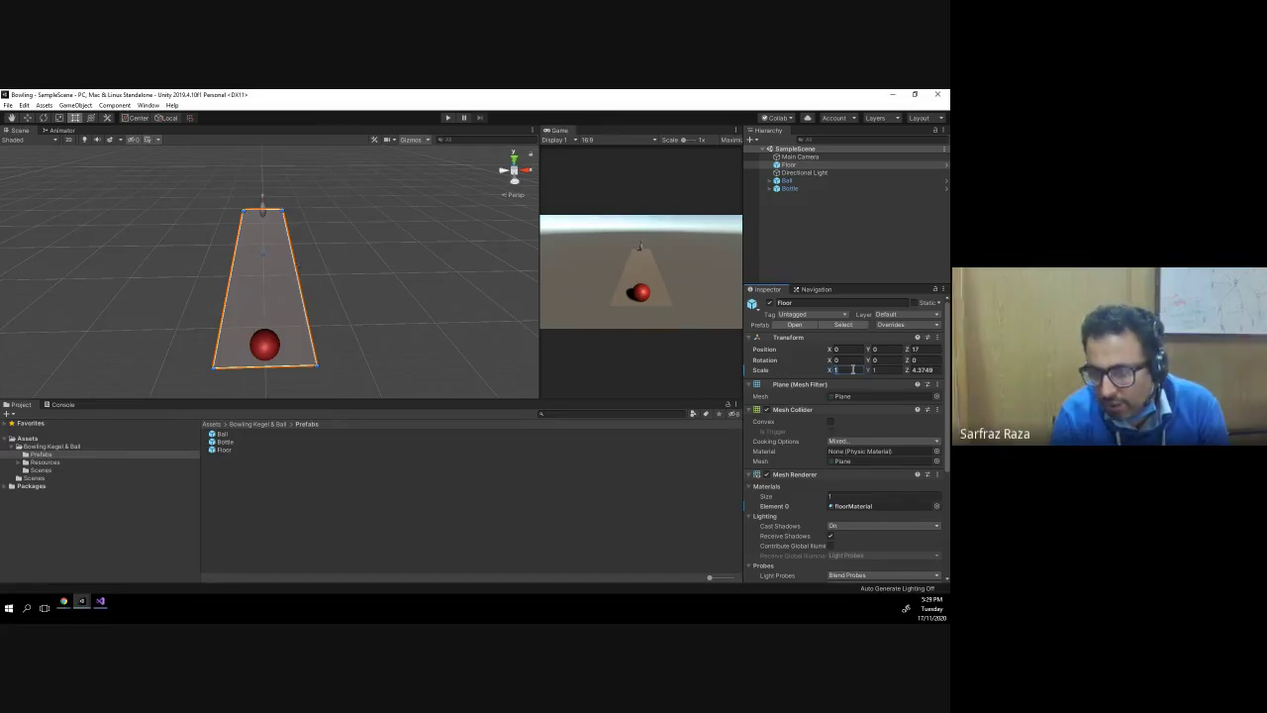
pyautogui.write('2')
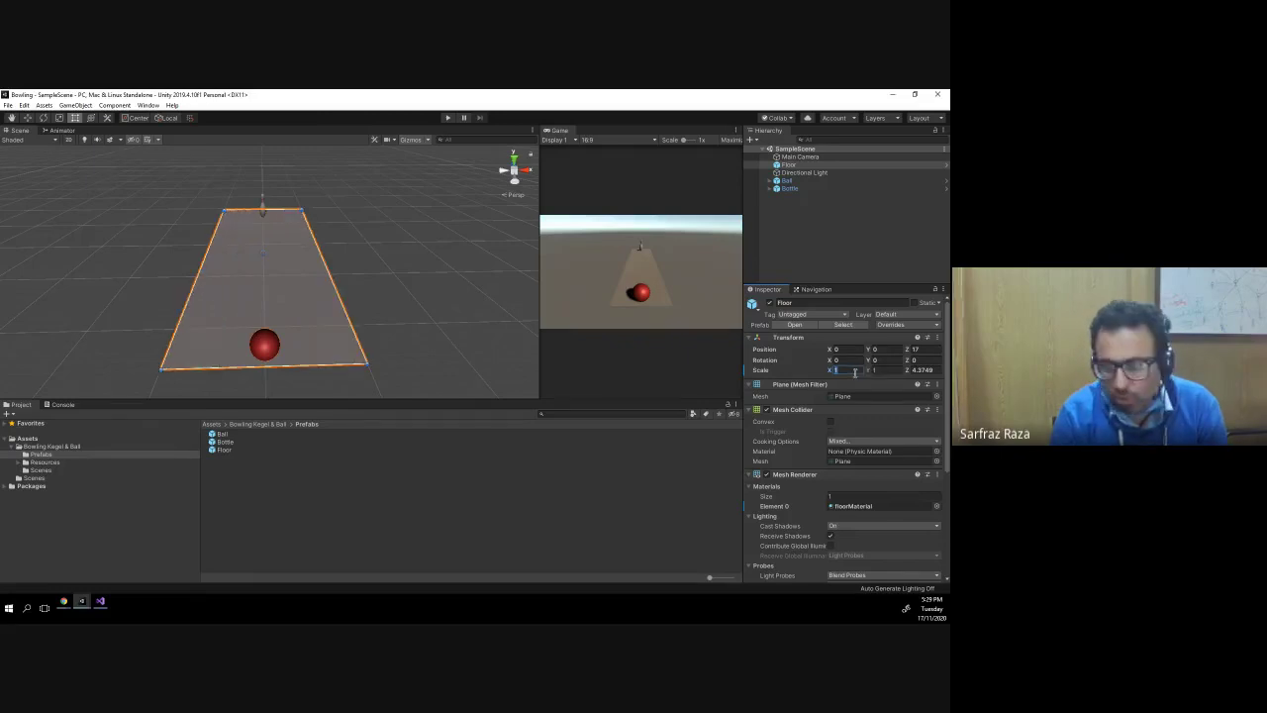
pyautogui.click(929, 370)
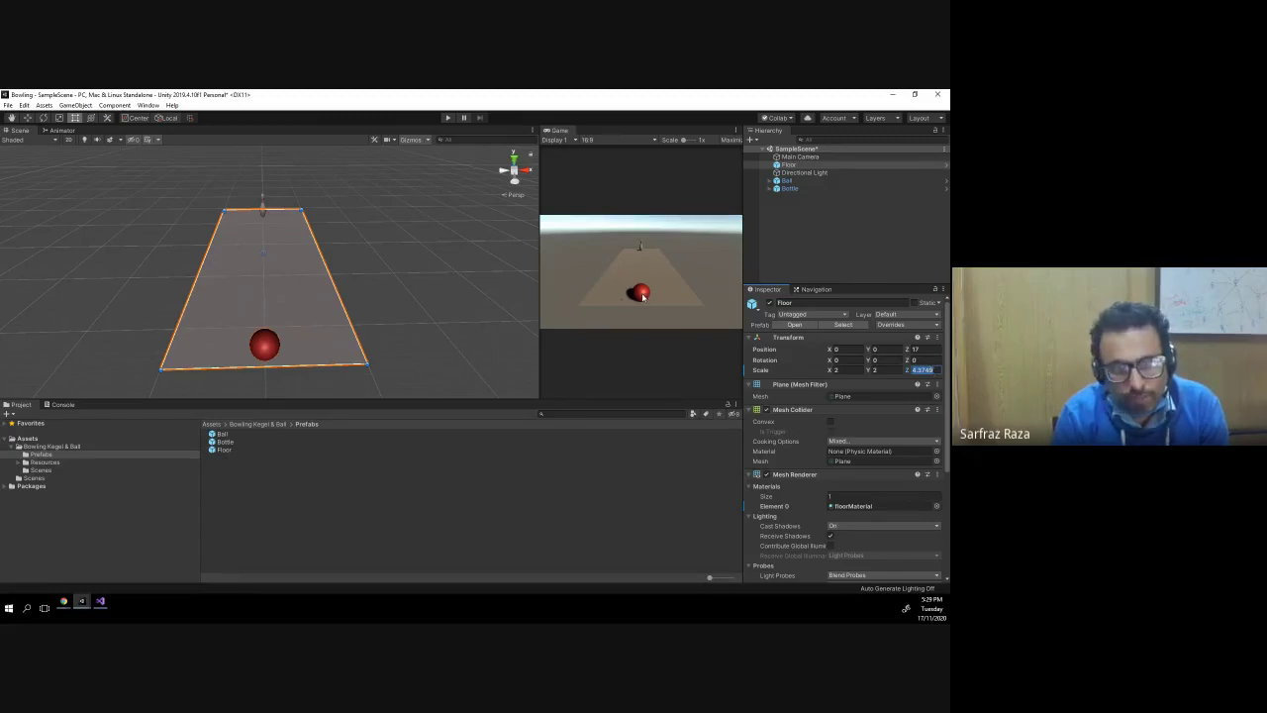
pyautogui.click(788, 180)
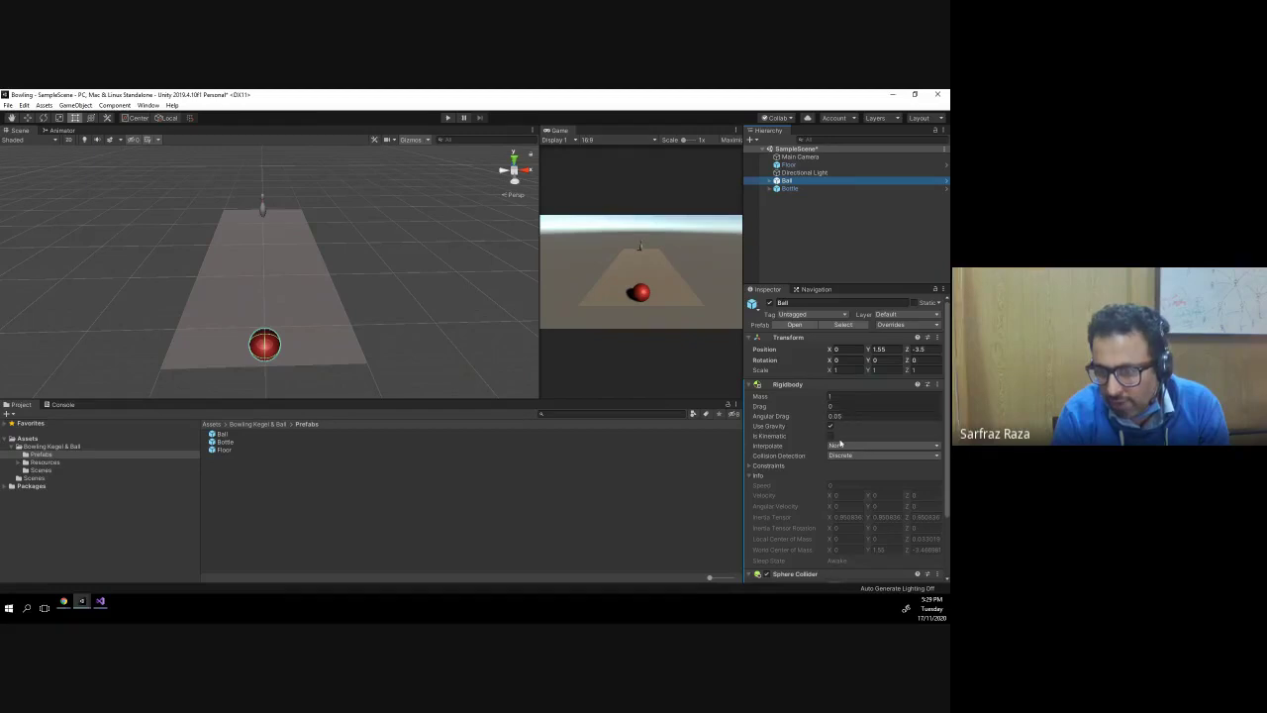
pyautogui.scroll(-3, 834, 508)
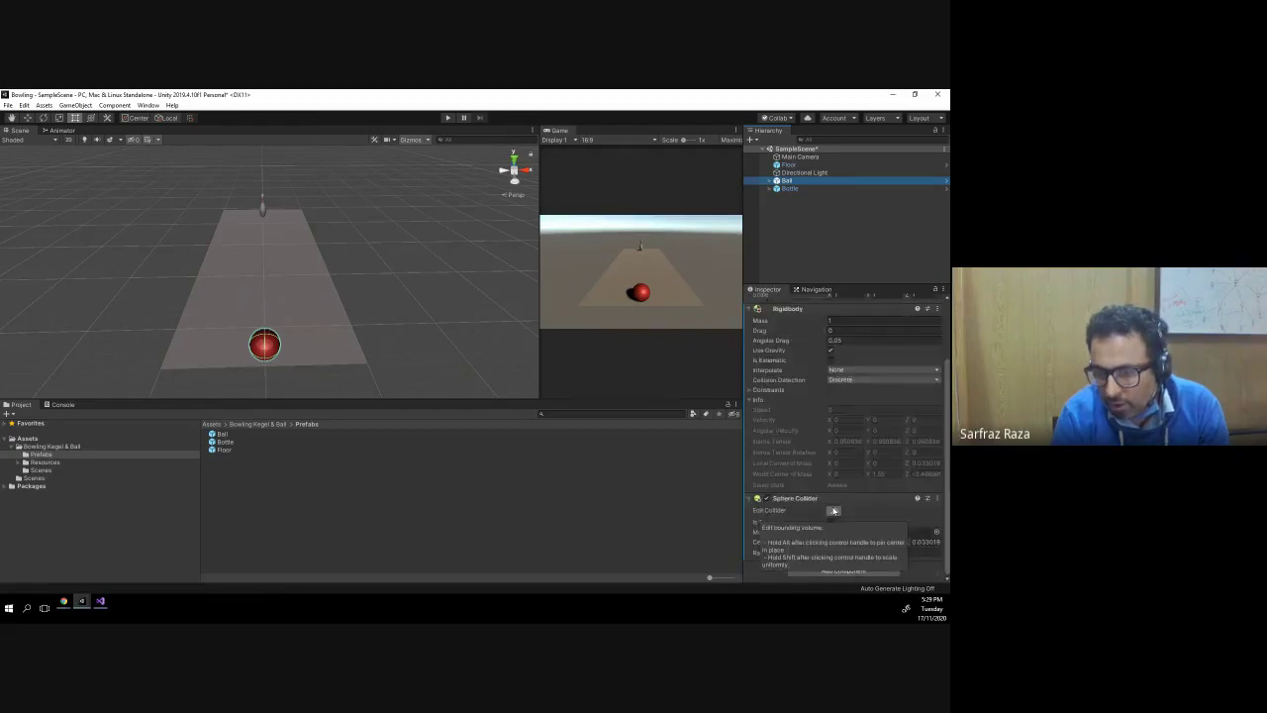
pyautogui.scroll(3, 835, 506)
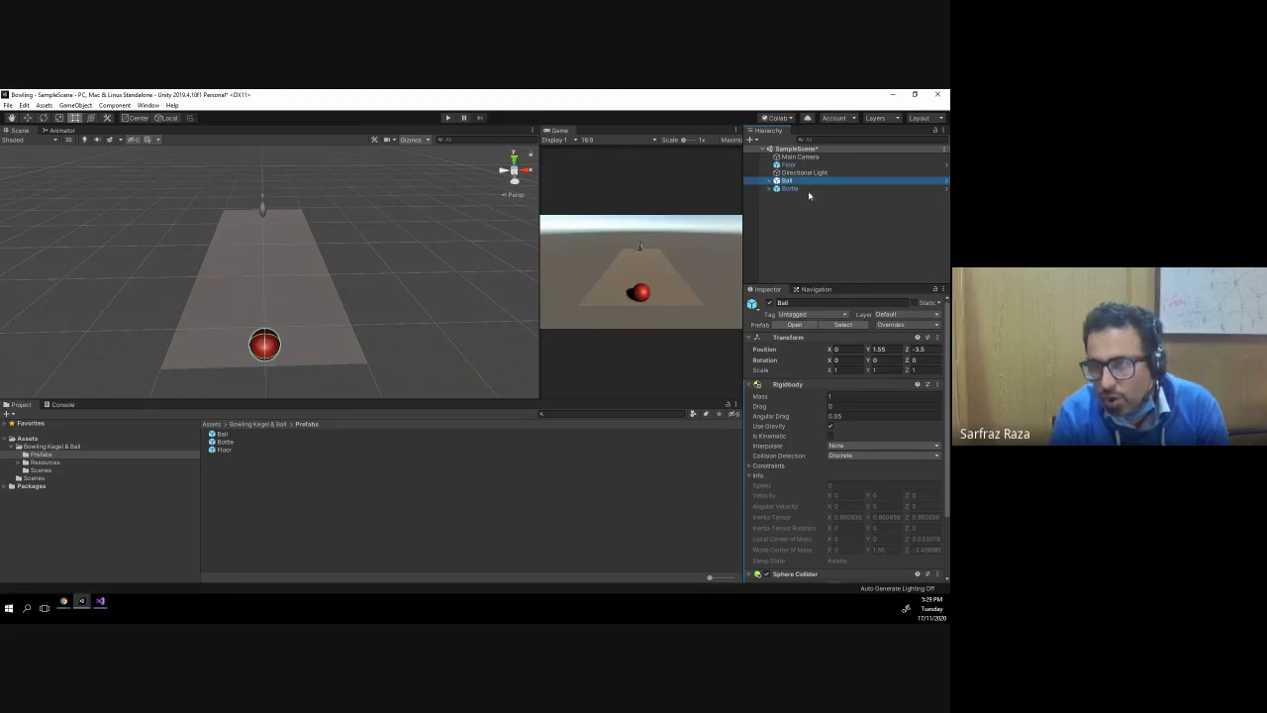
pyautogui.scroll(-3, 863, 484)
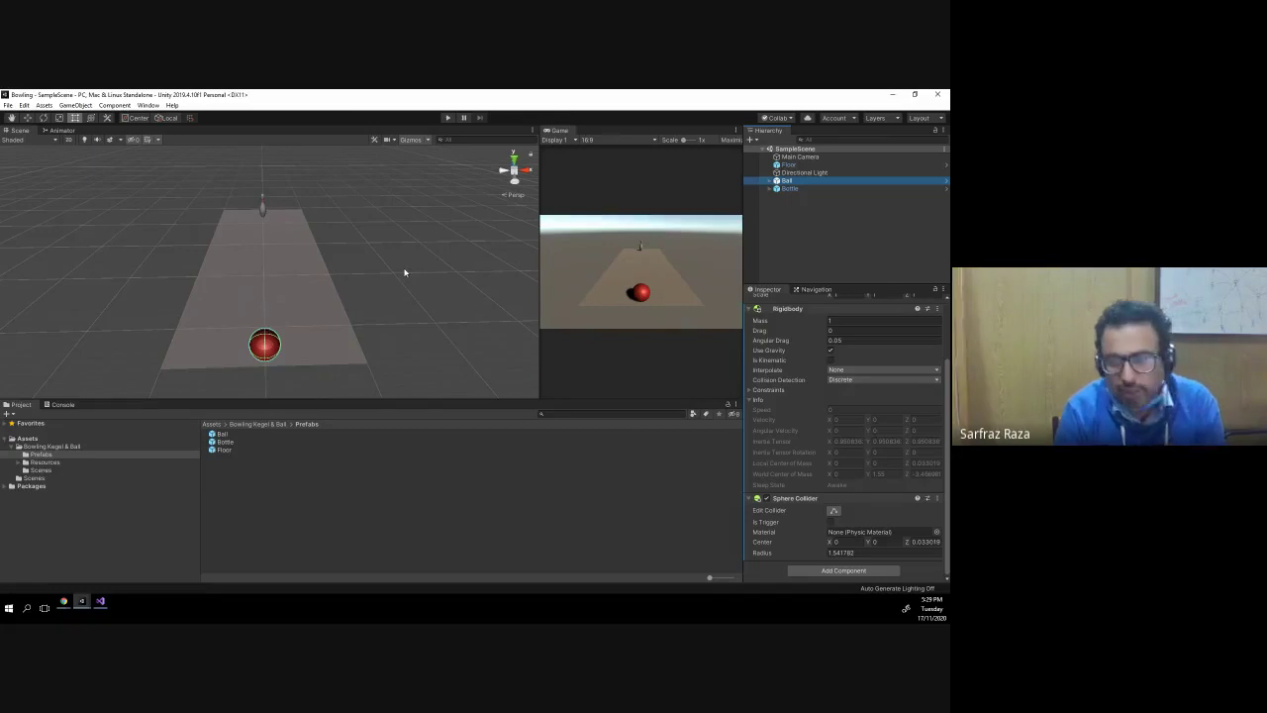
pyautogui.click(789, 165)
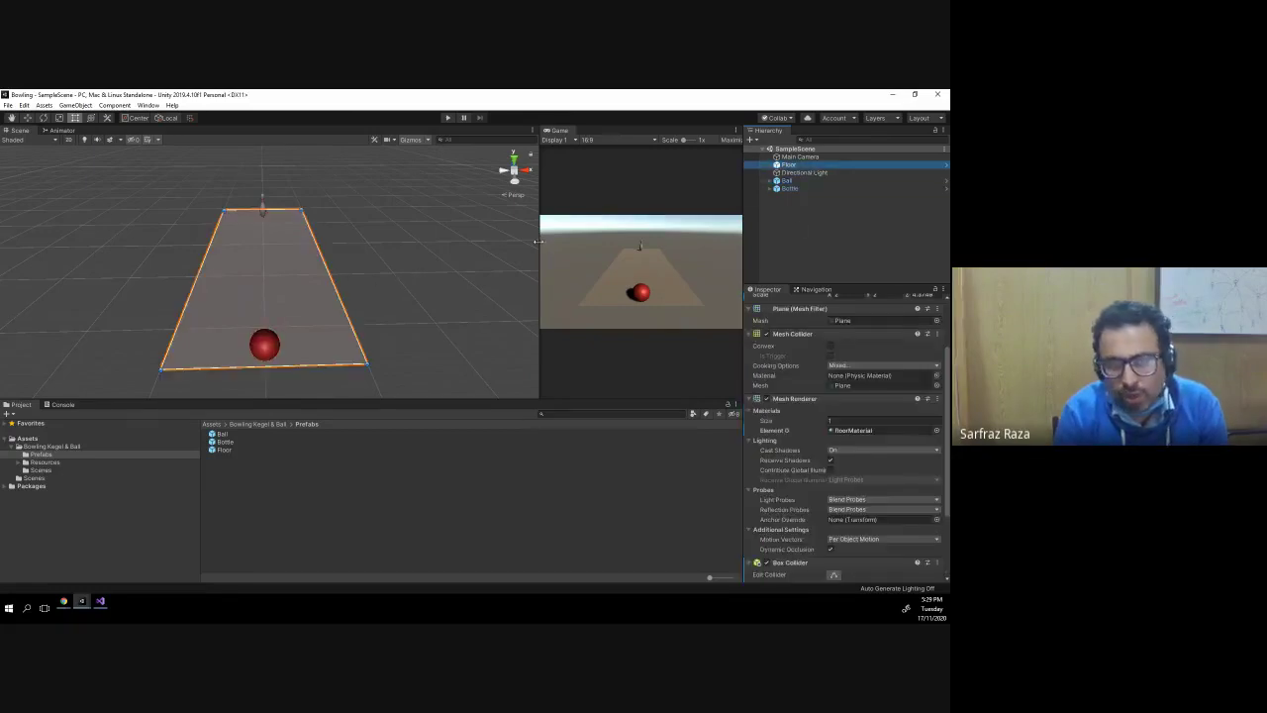
# - Stretch the floor plane wider to the right and pick the Bottle pin
pyautogui.moveTo(469, 234)
pyautogui.keyDown('alt'); pyautogui.mouseDown()
pyautogui.moveTo(230, 190)
pyautogui.moveTo(204, 209)
pyautogui.mouseUp(); pyautogui.keyUp('alt')
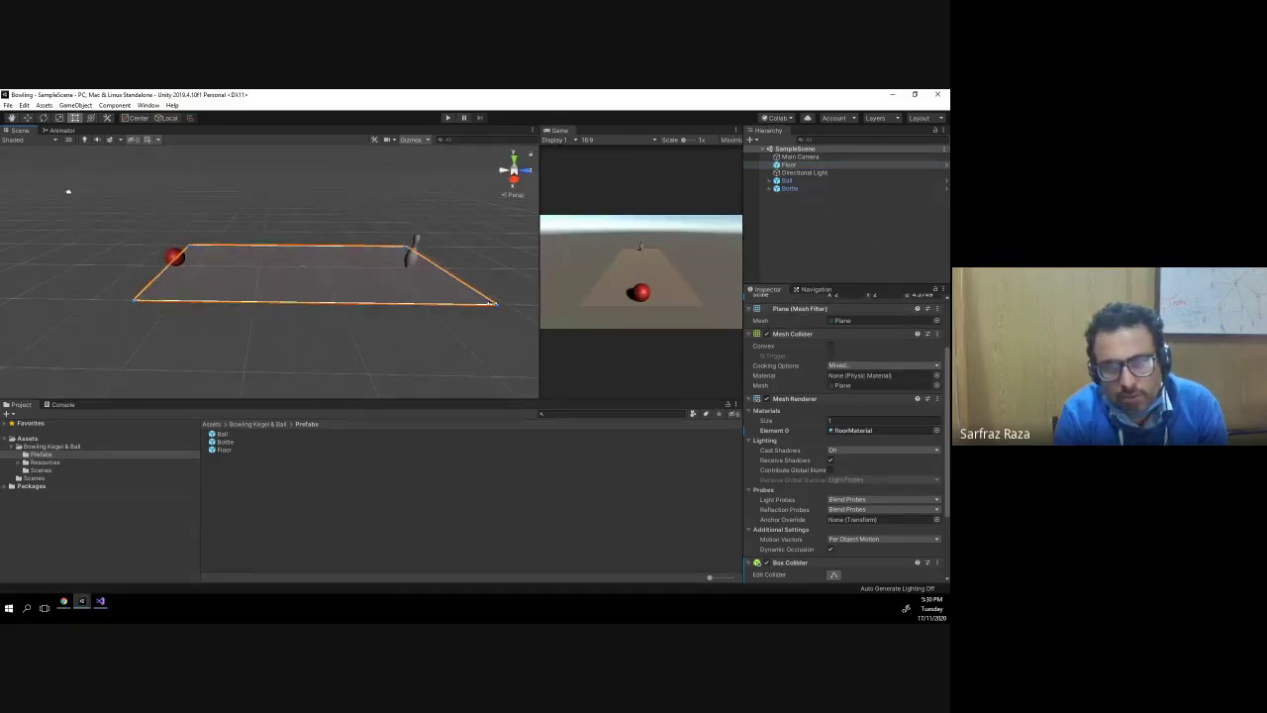
pyautogui.moveTo(484, 294); pyautogui.dragTo(632, 297)
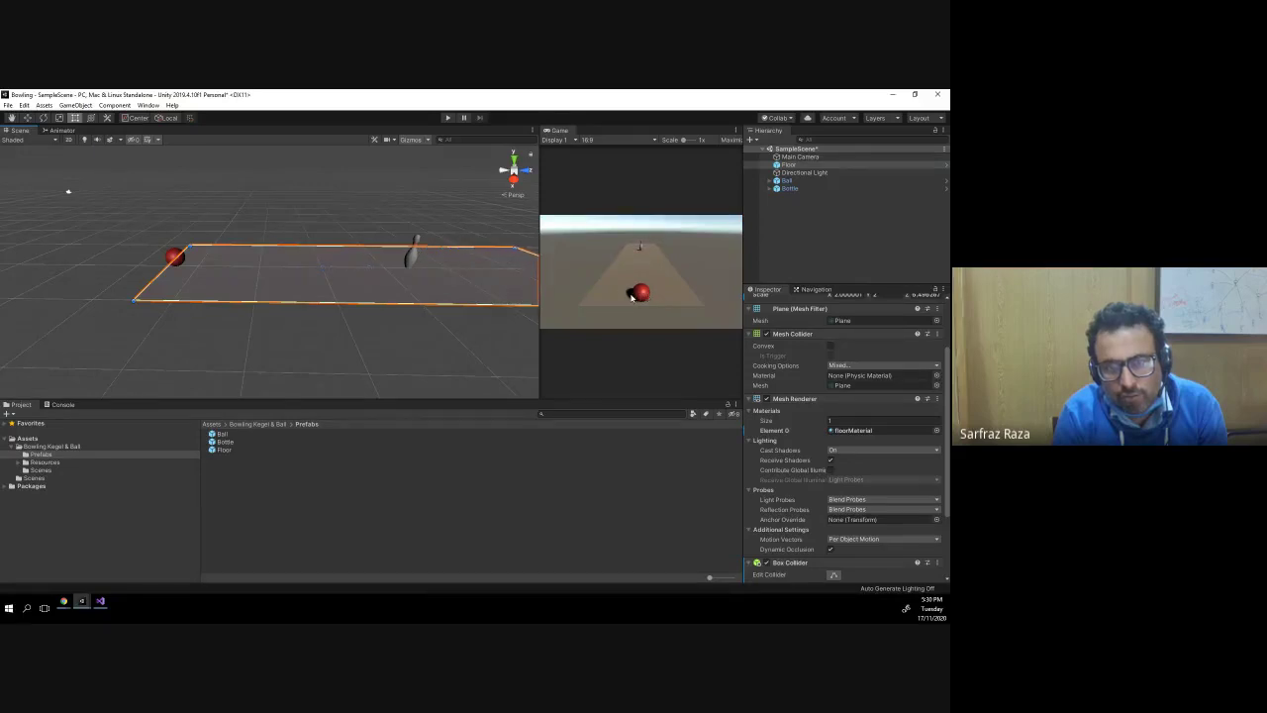
pyautogui.click(415, 262)
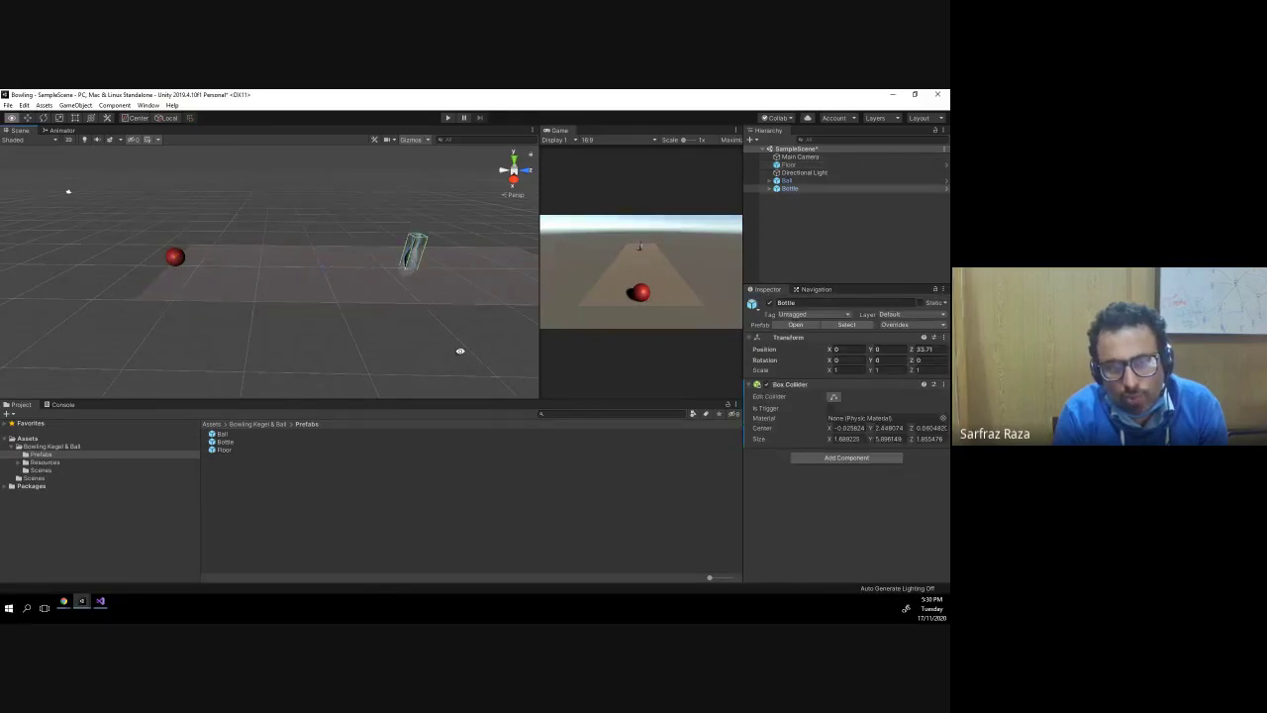
pyautogui.keyDown('alt'); pyautogui.moveTo(454, 342); pyautogui.dragTo(441, 295); pyautogui.keyUp('alt')
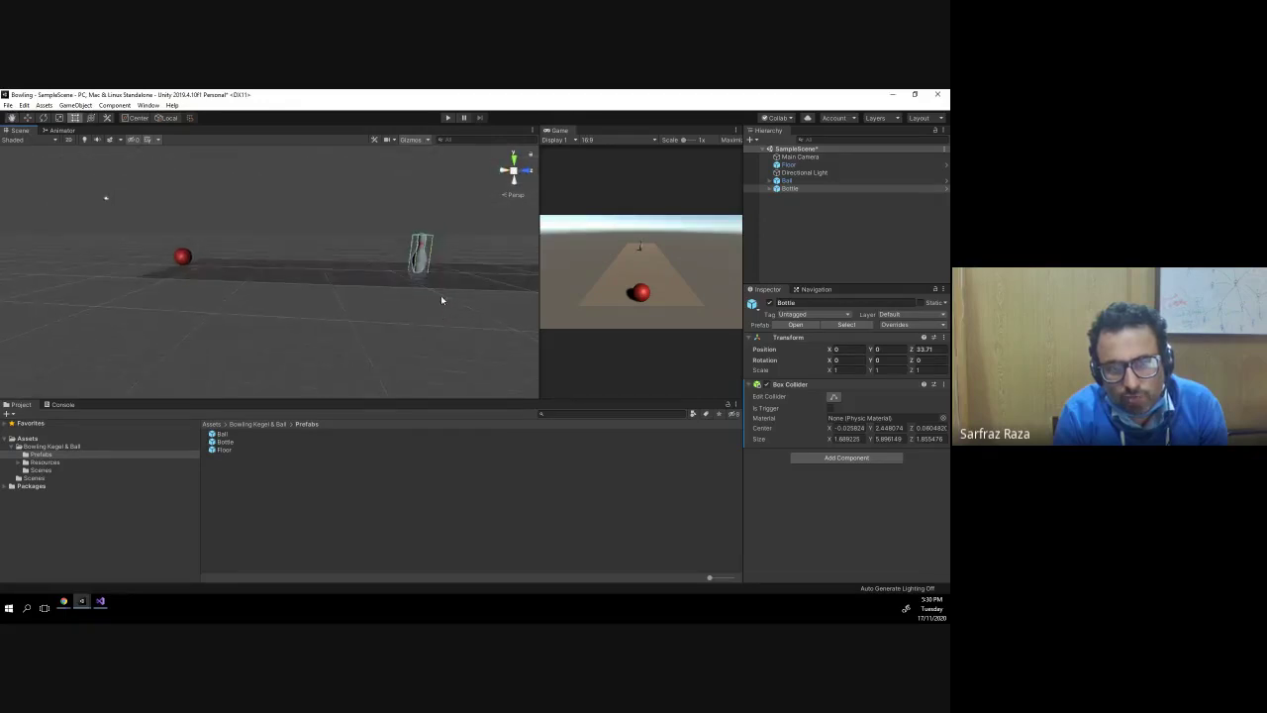
# - Move the Bottle pin down the lane to position 0, 0, 52.3
pyautogui.click(368, 263)
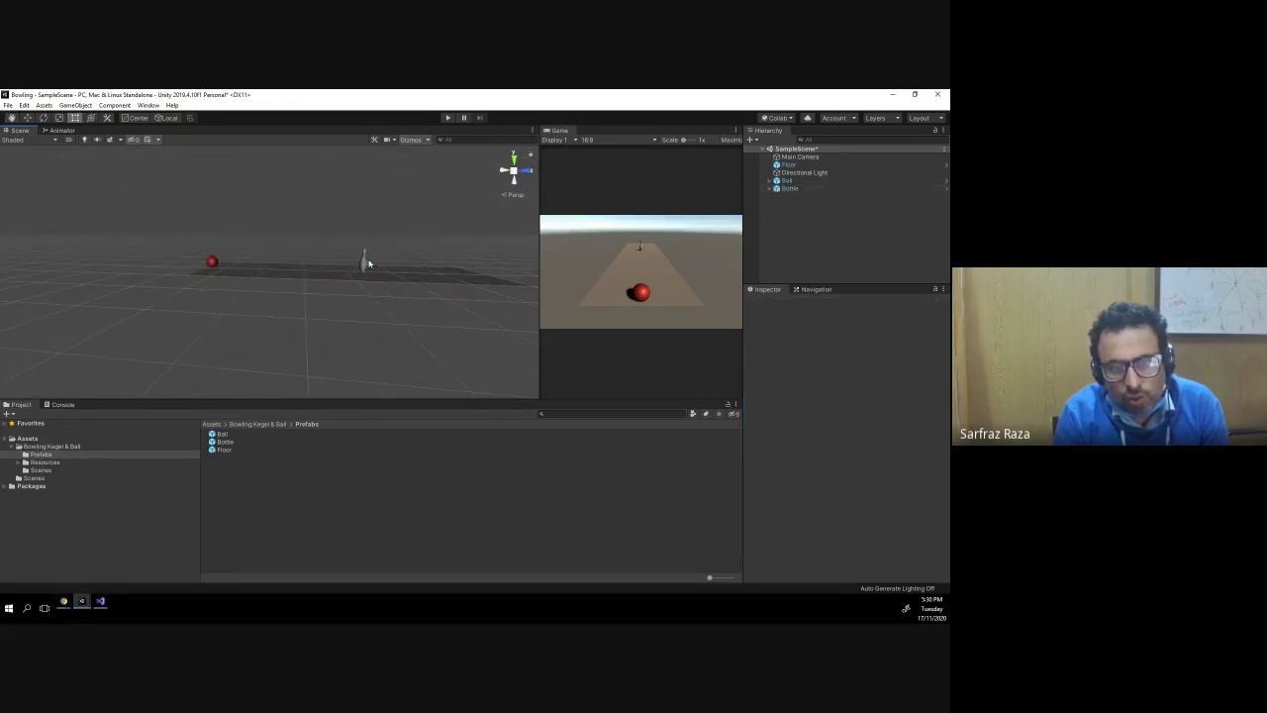
pyautogui.click(366, 263)
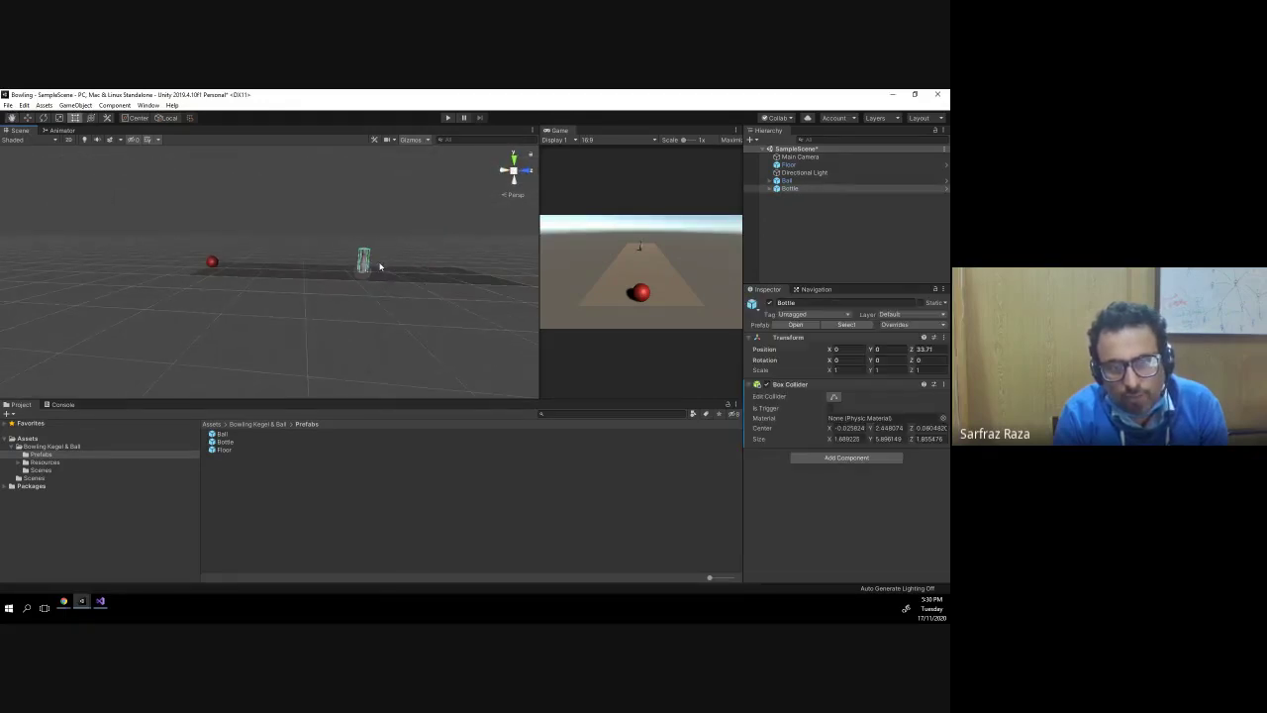
pyautogui.click(26, 117)
pyautogui.moveTo(406, 265)
pyautogui.mouseDown()
pyautogui.moveTo(512, 261)
pyautogui.moveTo(488, 310)
pyautogui.mouseUp()
pyautogui.moveTo(512, 265); pyautogui.dragTo(494, 265)
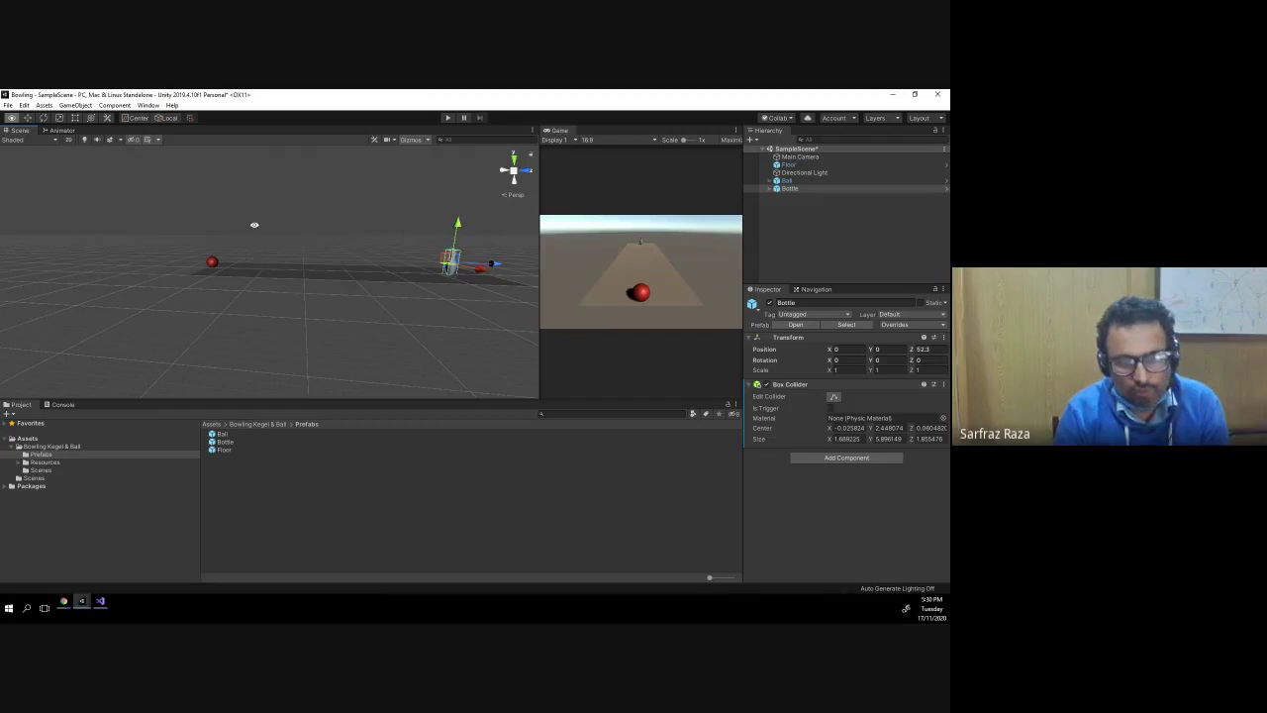
pyautogui.moveTo(263, 265)
pyautogui.keyDown('alt'); pyautogui.mouseDown()
pyautogui.moveTo(235, 265)
pyautogui.moveTo(295, 211)
pyautogui.mouseUp(); pyautogui.keyUp('alt')
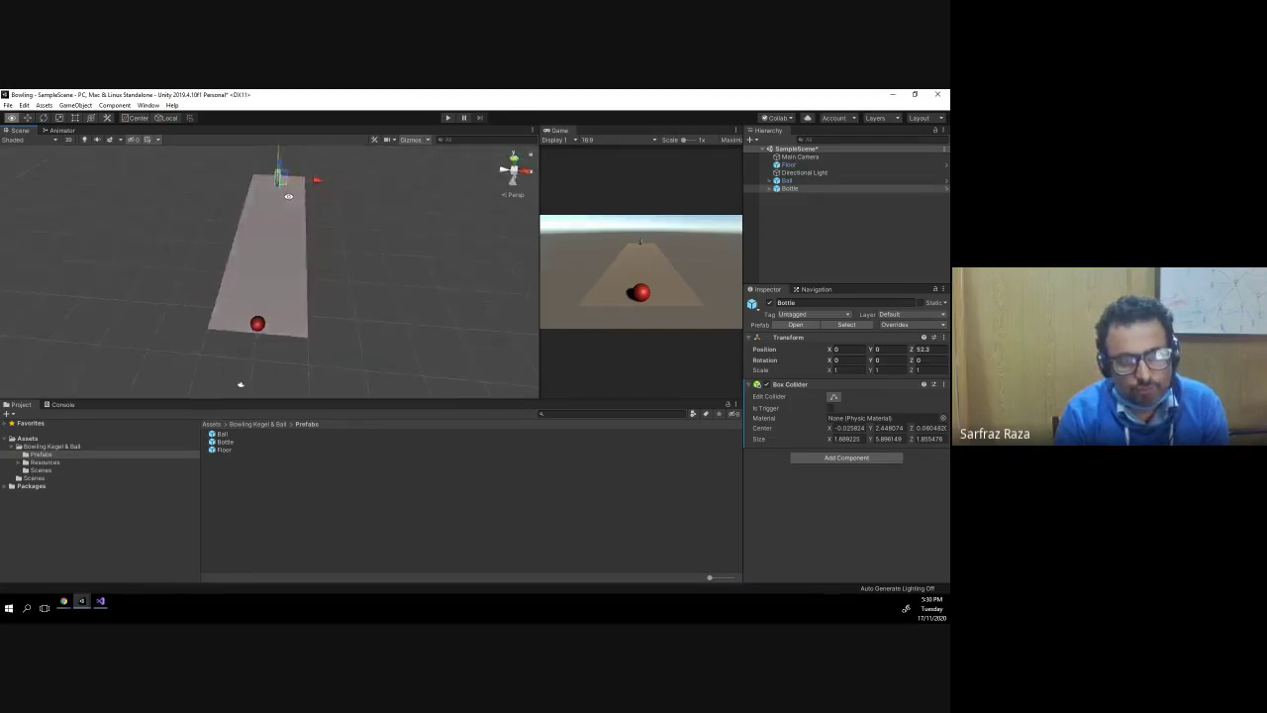
# - Switch the Scene view to a top-down view and pan the lane into frame
pyautogui.scroll(-1, 297, 203)
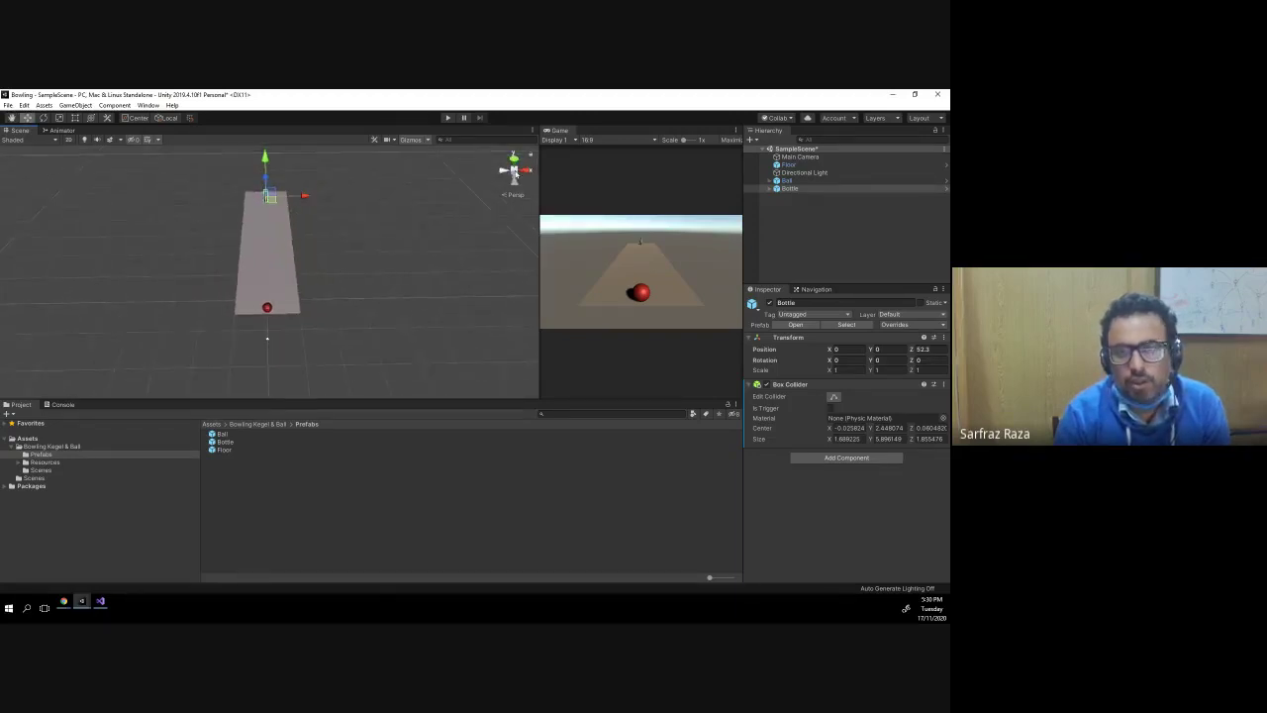
pyautogui.click(514, 158)
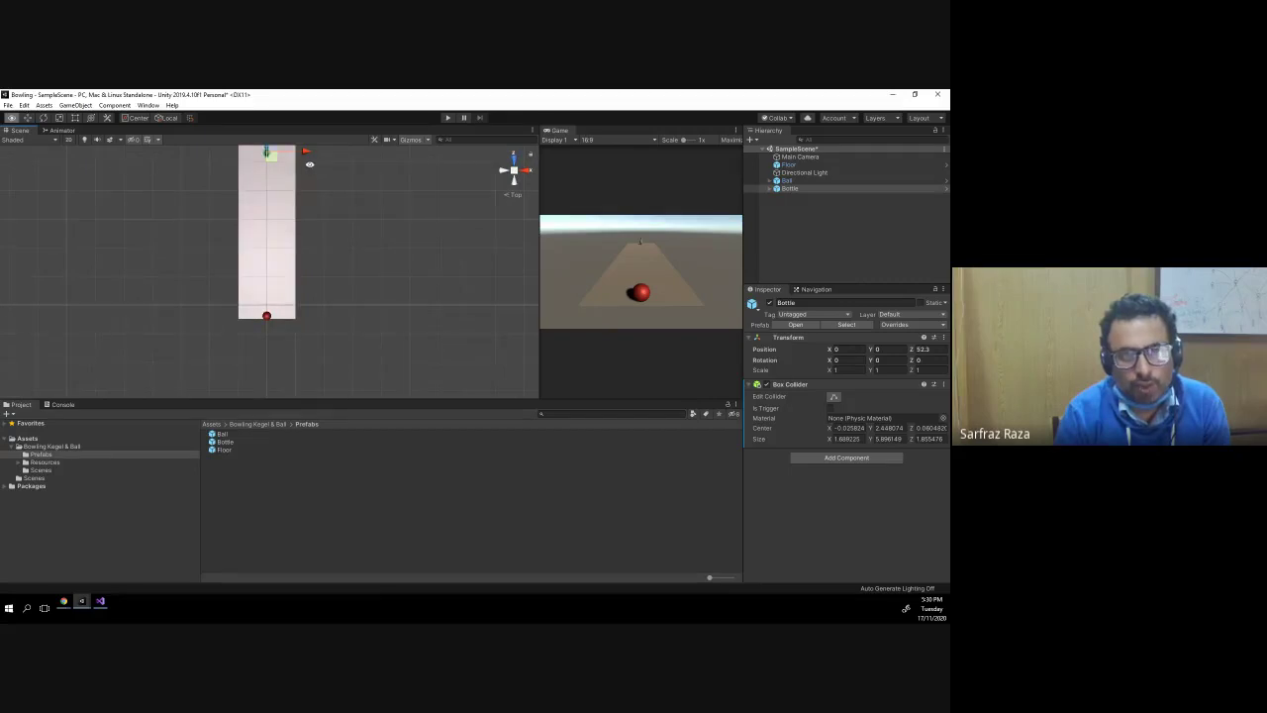
pyautogui.click(11, 117)
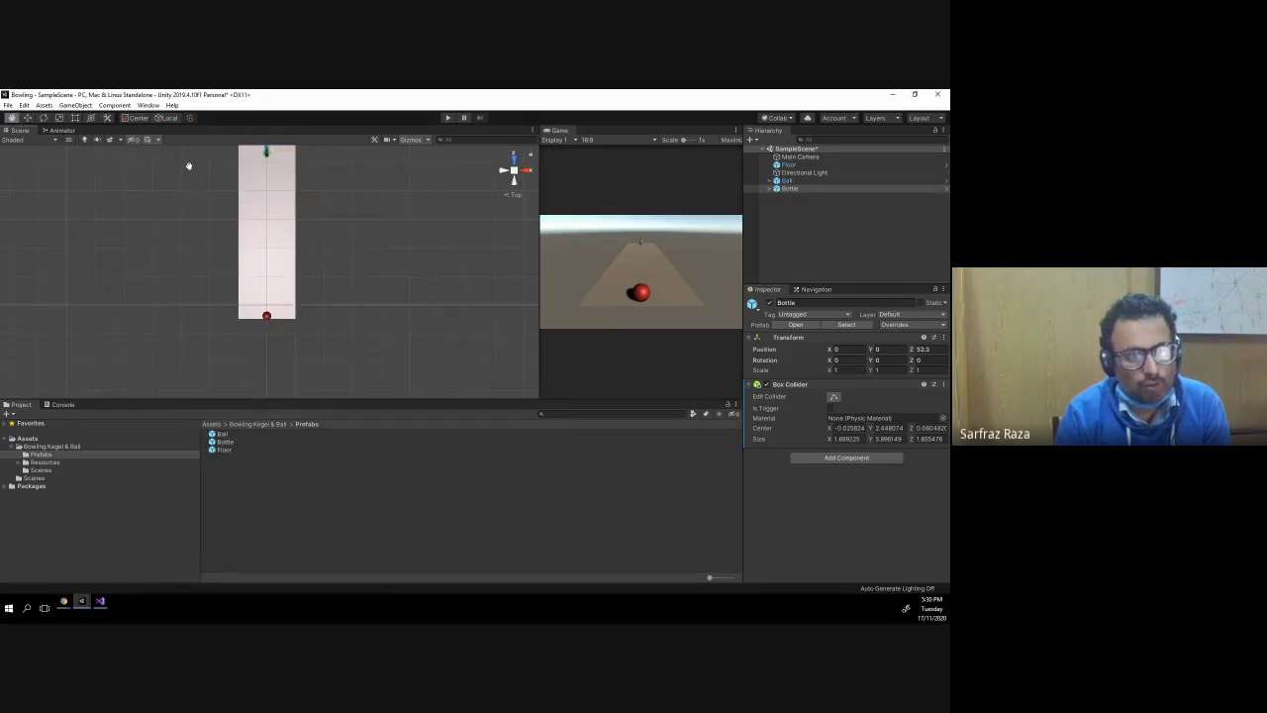
pyautogui.moveTo(198, 170); pyautogui.dragTo(212, 240)
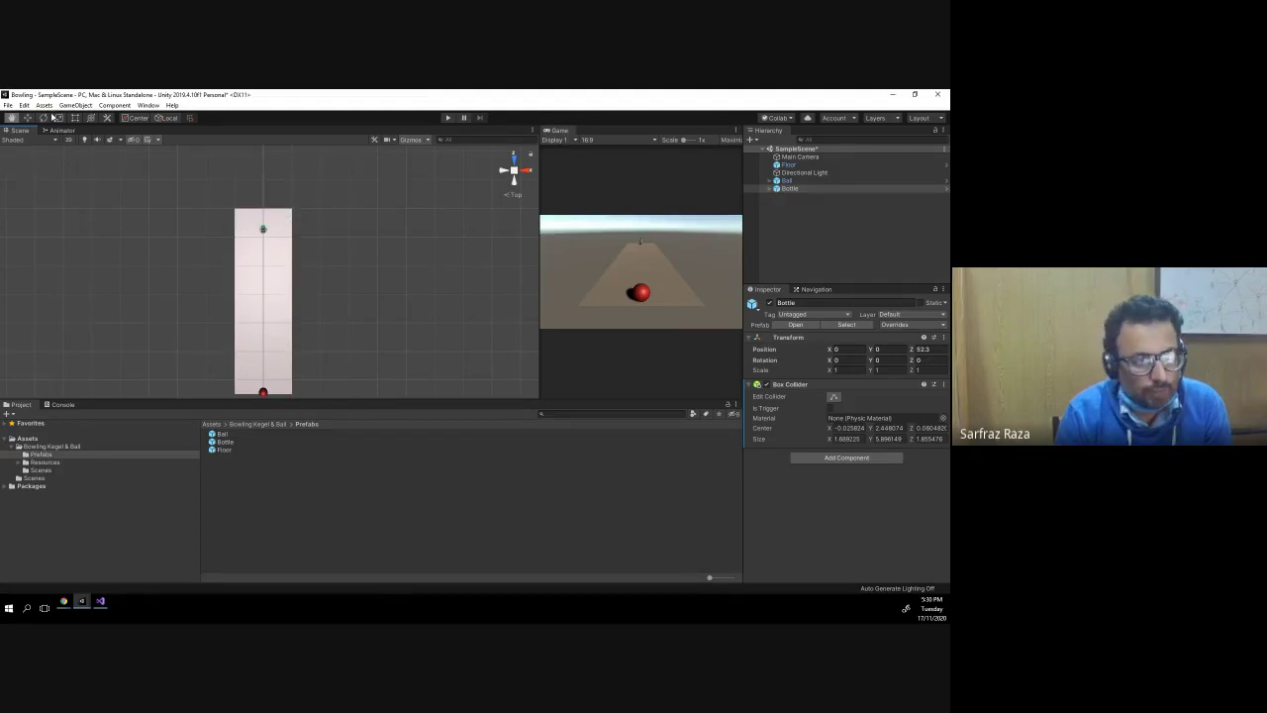
# - Pull the Bottle back slightly to Z 47.6 and save the scene
pyautogui.click(28, 118)
pyautogui.moveTo(262, 191); pyautogui.dragTo(262, 207)
pyautogui.hotkey('ctrl', 's')
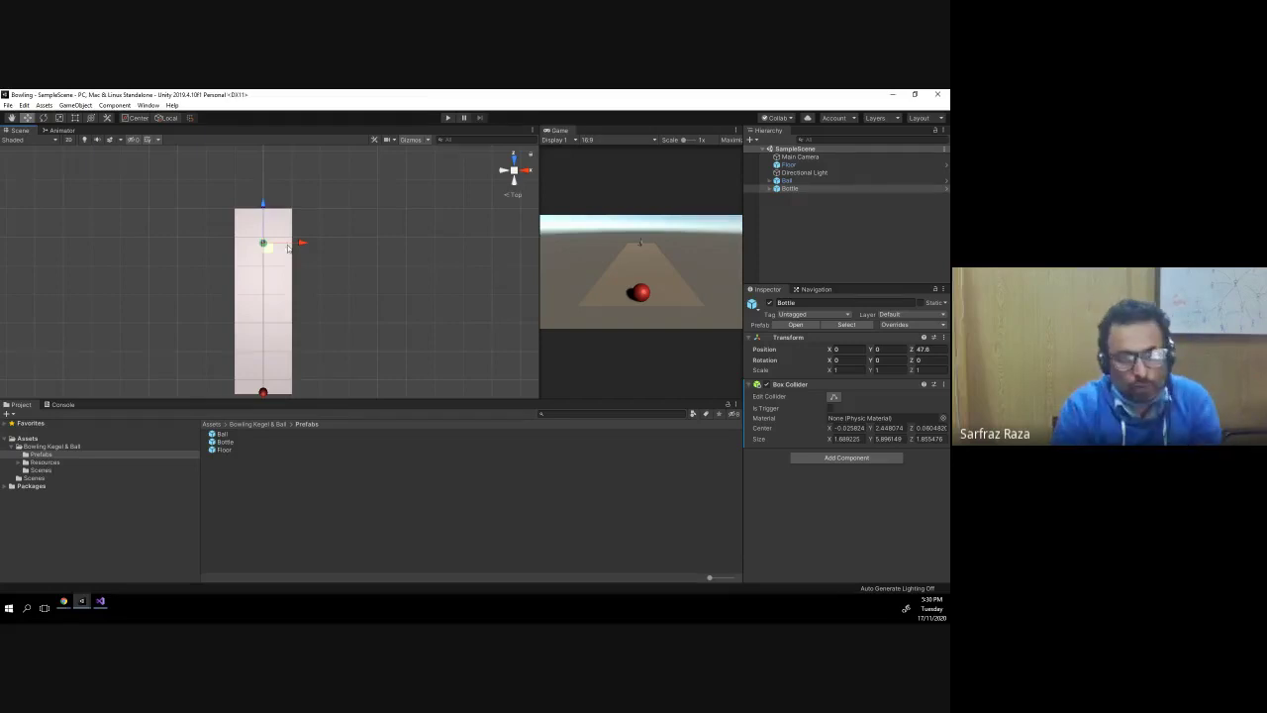
pyautogui.click(800, 183)
# - Rename the Bottle pin to Bottle1
pyautogui.click(796, 189)
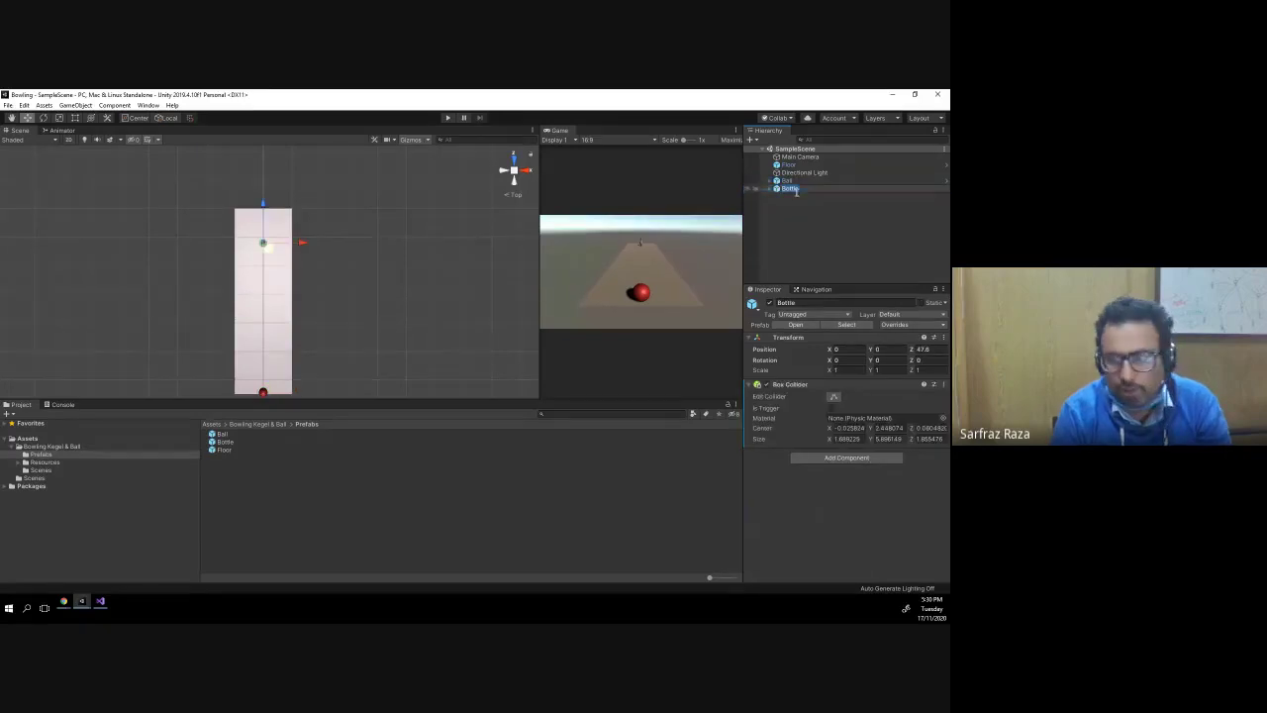
pyautogui.click(802, 187)
pyautogui.write('1')
pyautogui.press('Return')
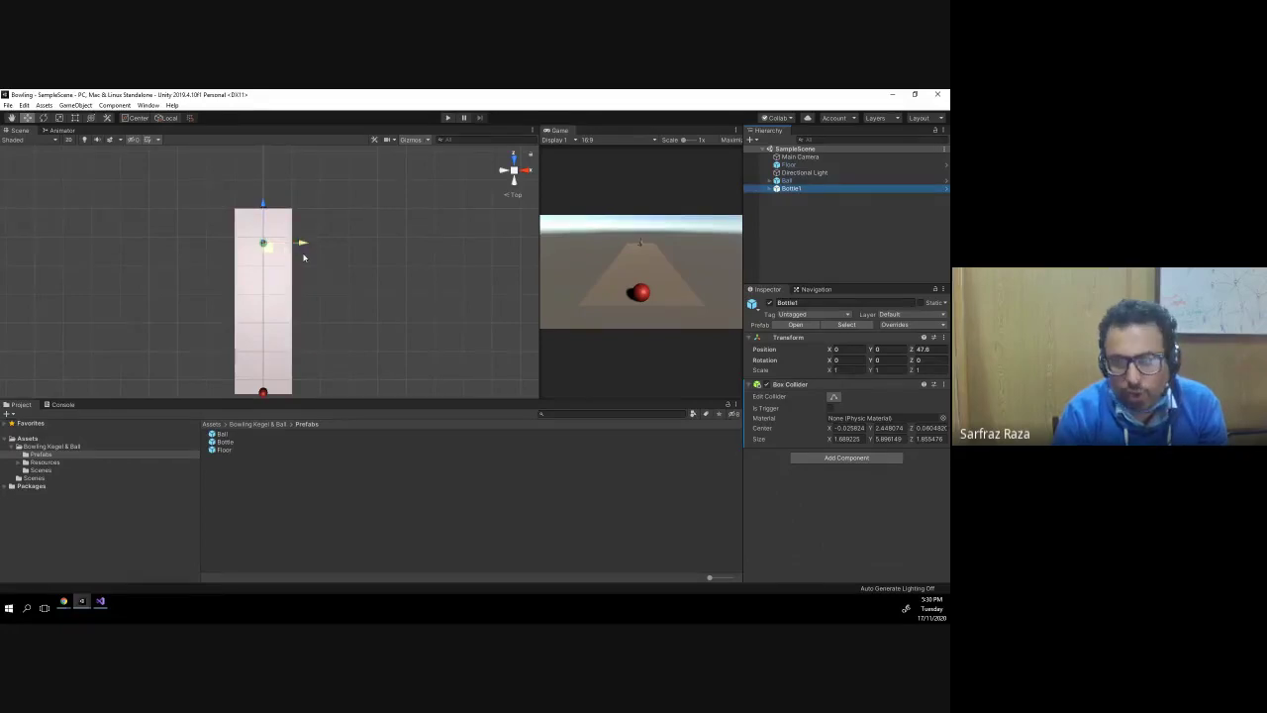
# - Duplicate the pin twice, placing copies beside and behind the first pin
pyautogui.hotkey('ctrl', 'd')
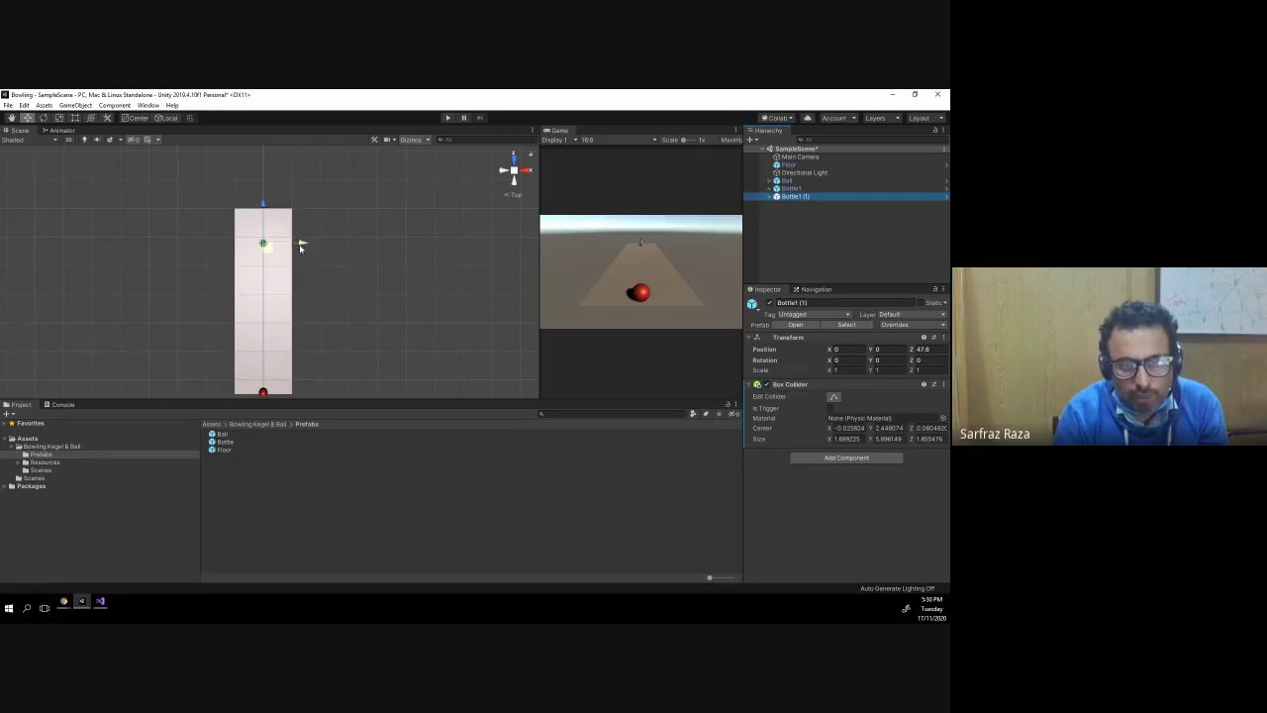
pyautogui.moveTo(303, 245); pyautogui.dragTo(313, 243)
pyautogui.moveTo(273, 207); pyautogui.dragTo(274, 200)
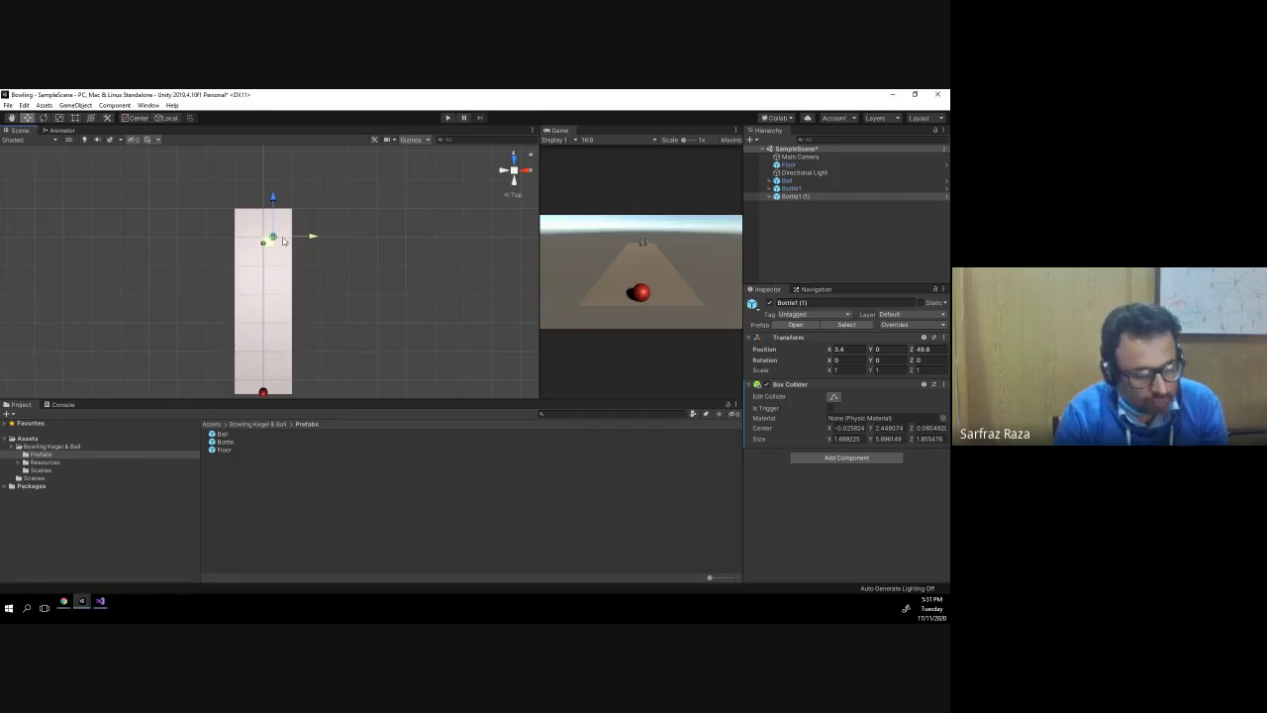
pyautogui.hotkey('ctrl', 'd')
pyautogui.moveTo(294, 240); pyautogui.dragTo(297, 240)
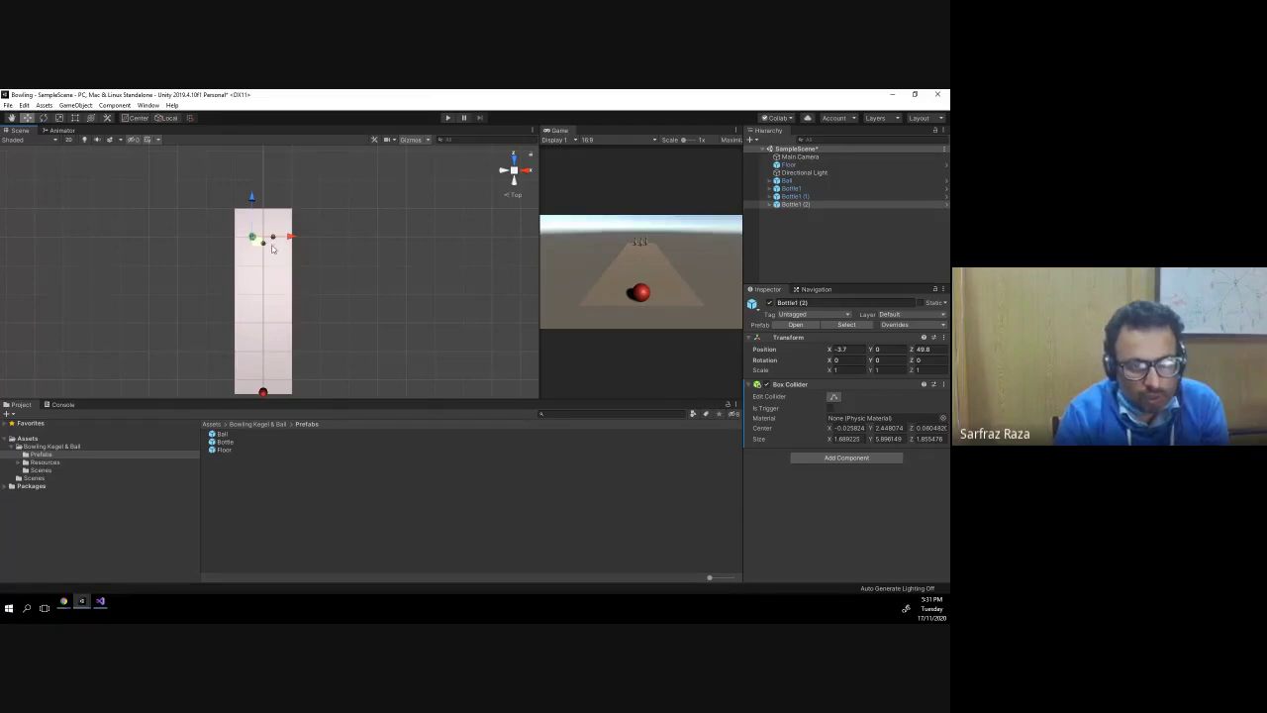
# - Add two more copies at the back-left and back-right corners, the last at 5.8, 0, 53.5
pyautogui.hotkey('ctrl', 'd')
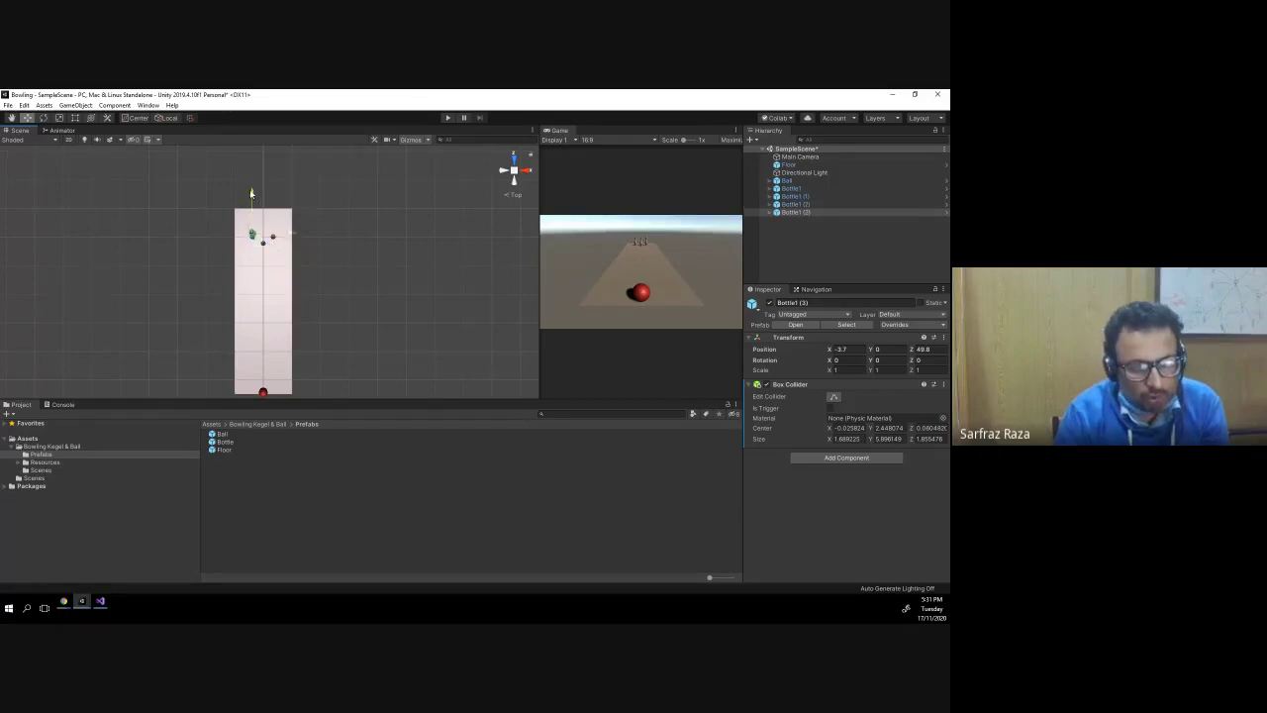
pyautogui.moveTo(251, 194); pyautogui.dragTo(251, 184)
pyautogui.moveTo(289, 228); pyautogui.dragTo(284, 228)
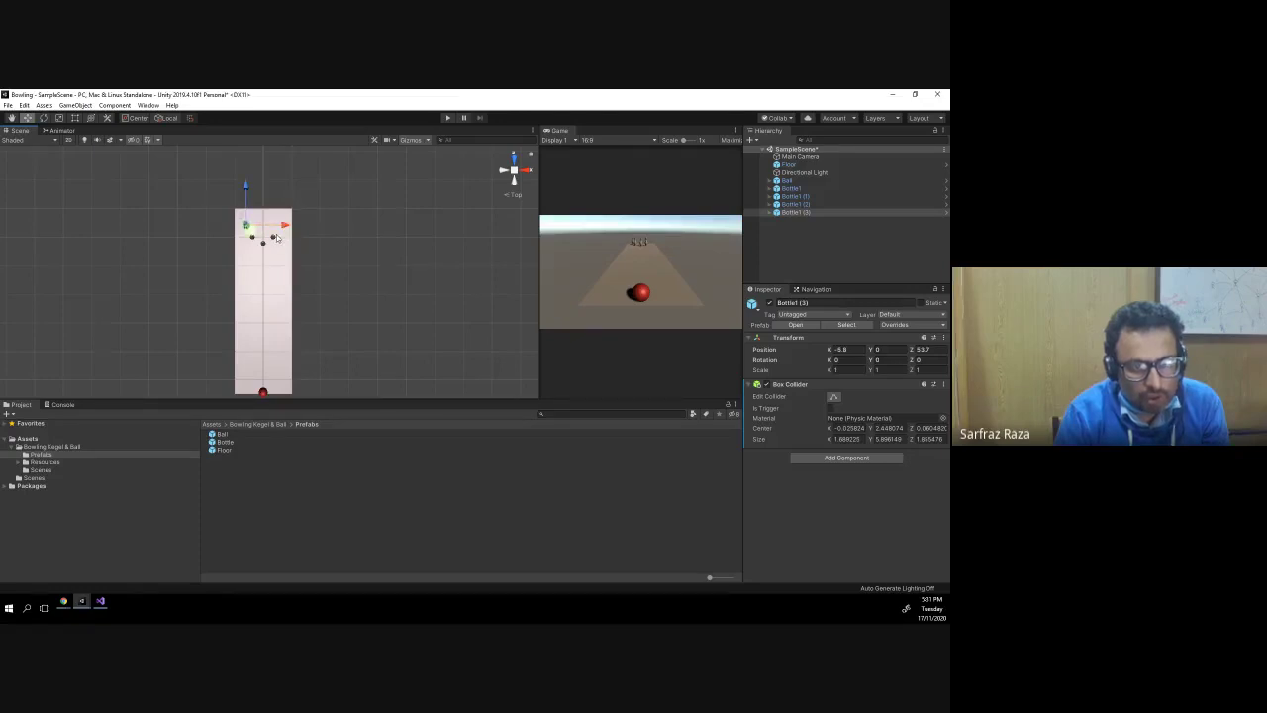
pyautogui.click(274, 239)
pyautogui.hotkey('ctrl', 'd')
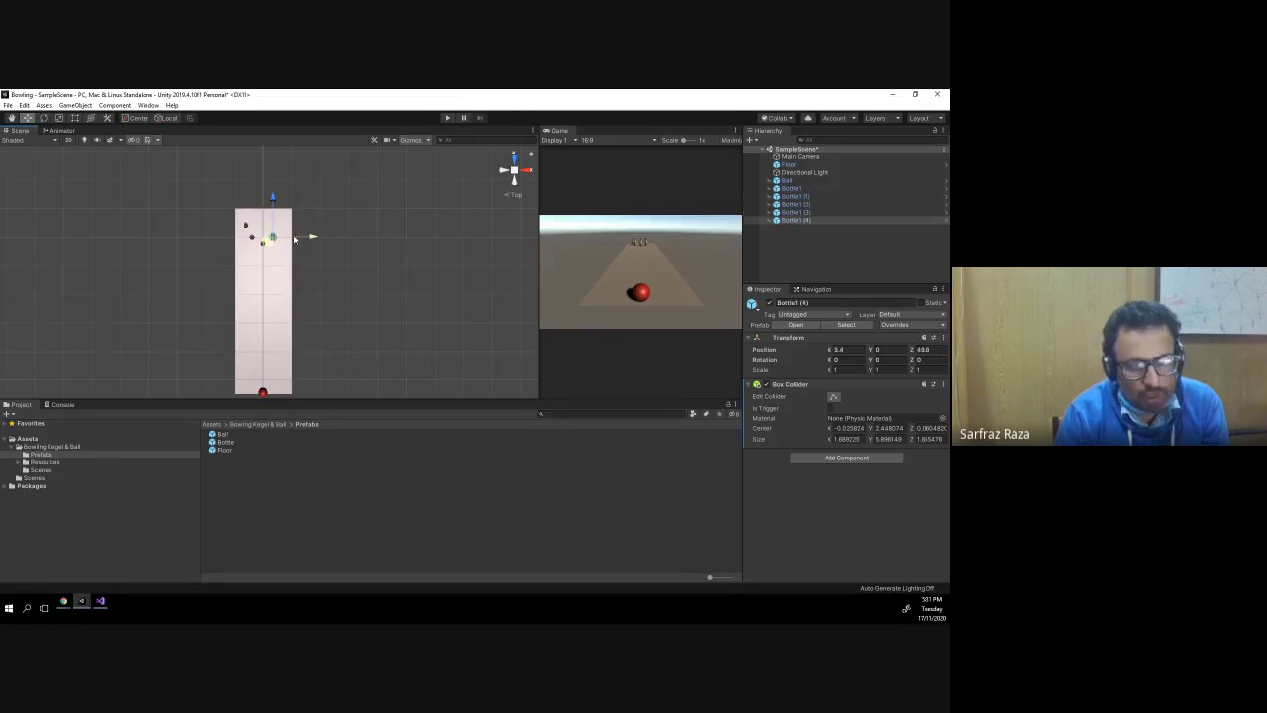
pyautogui.moveTo(274, 196); pyautogui.dragTo(273, 185)
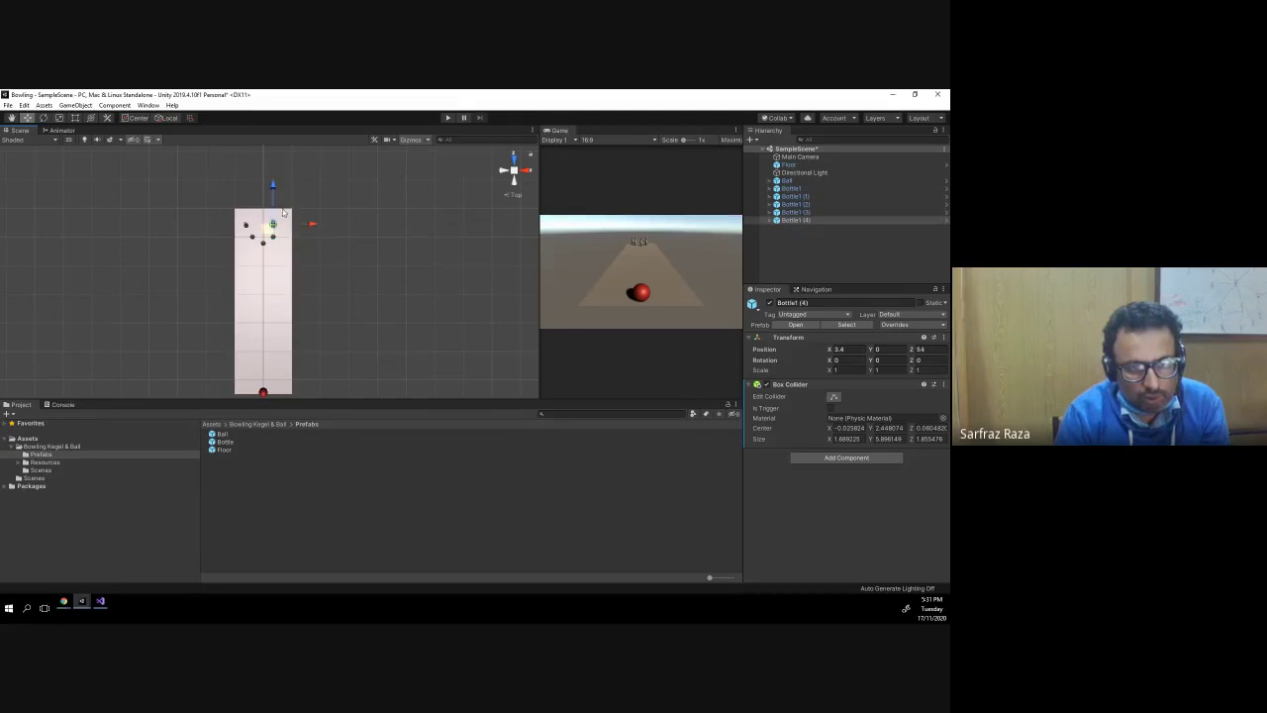
pyautogui.moveTo(310, 225); pyautogui.dragTo(316, 224)
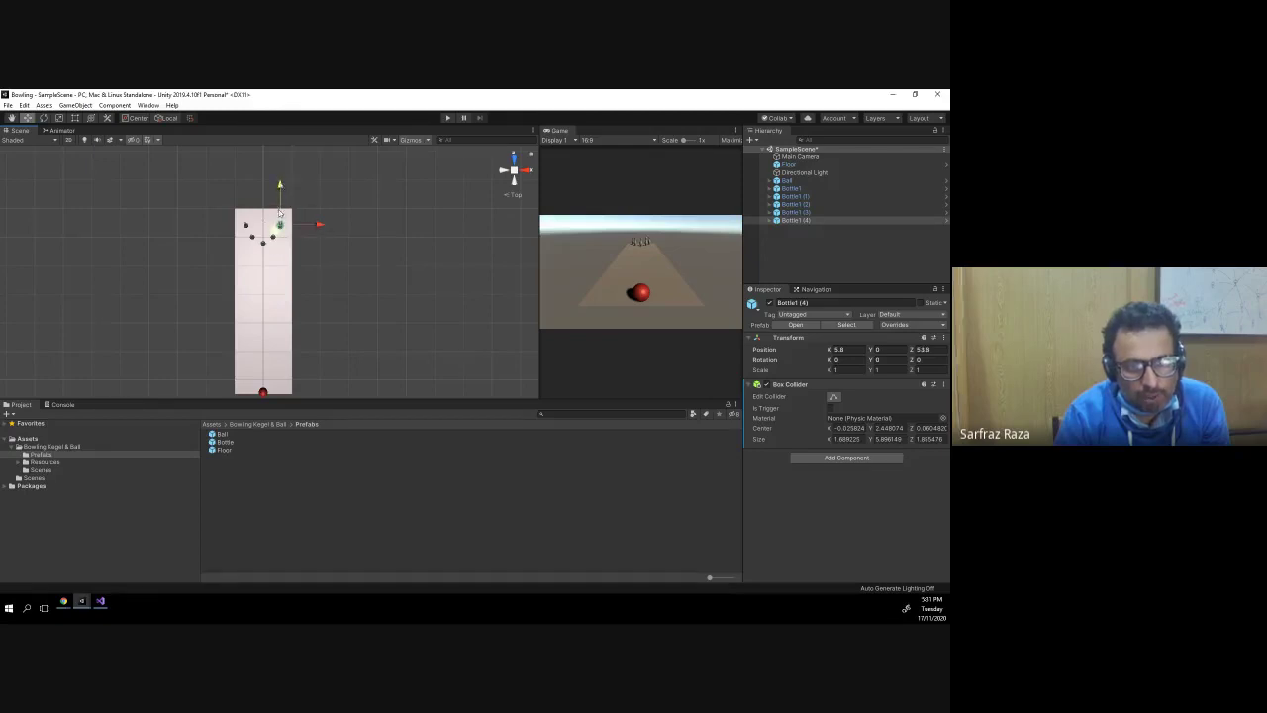
# - Save SampleScene with the five-pin triangle and orbit back to a perspective view of the lane
pyautogui.click(244, 227)
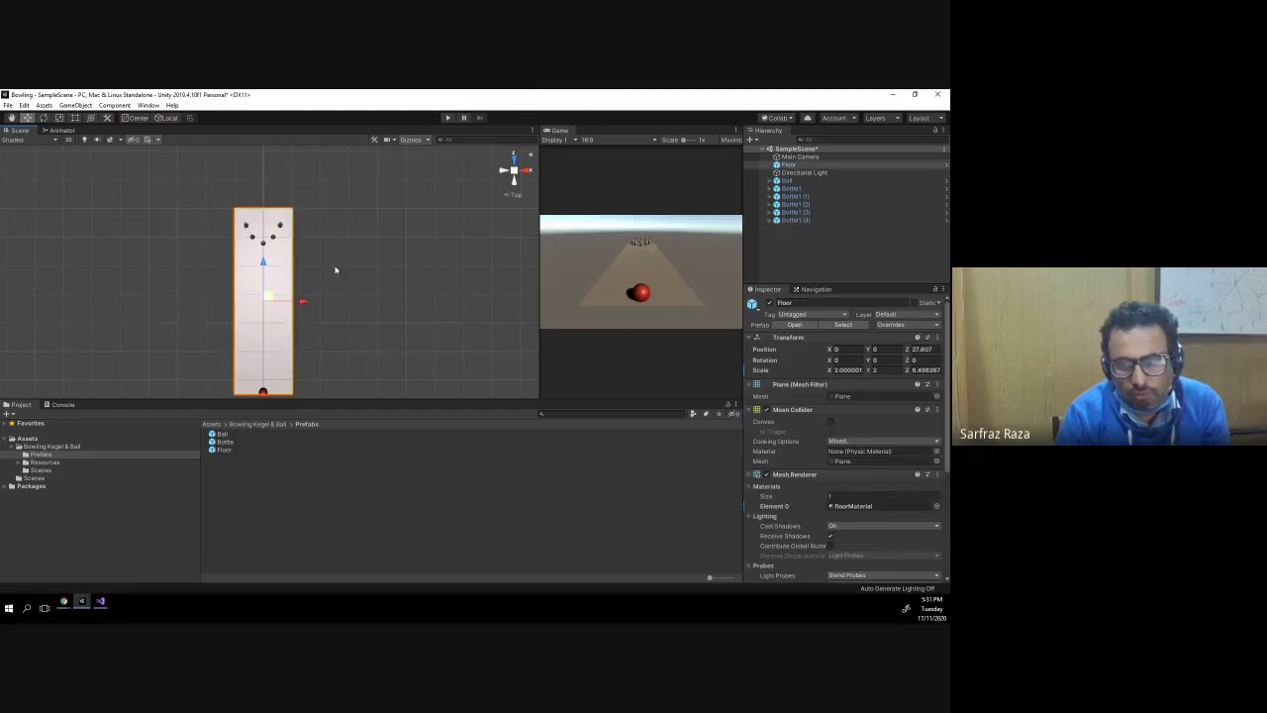
pyautogui.hotkey('ctrl', 's')
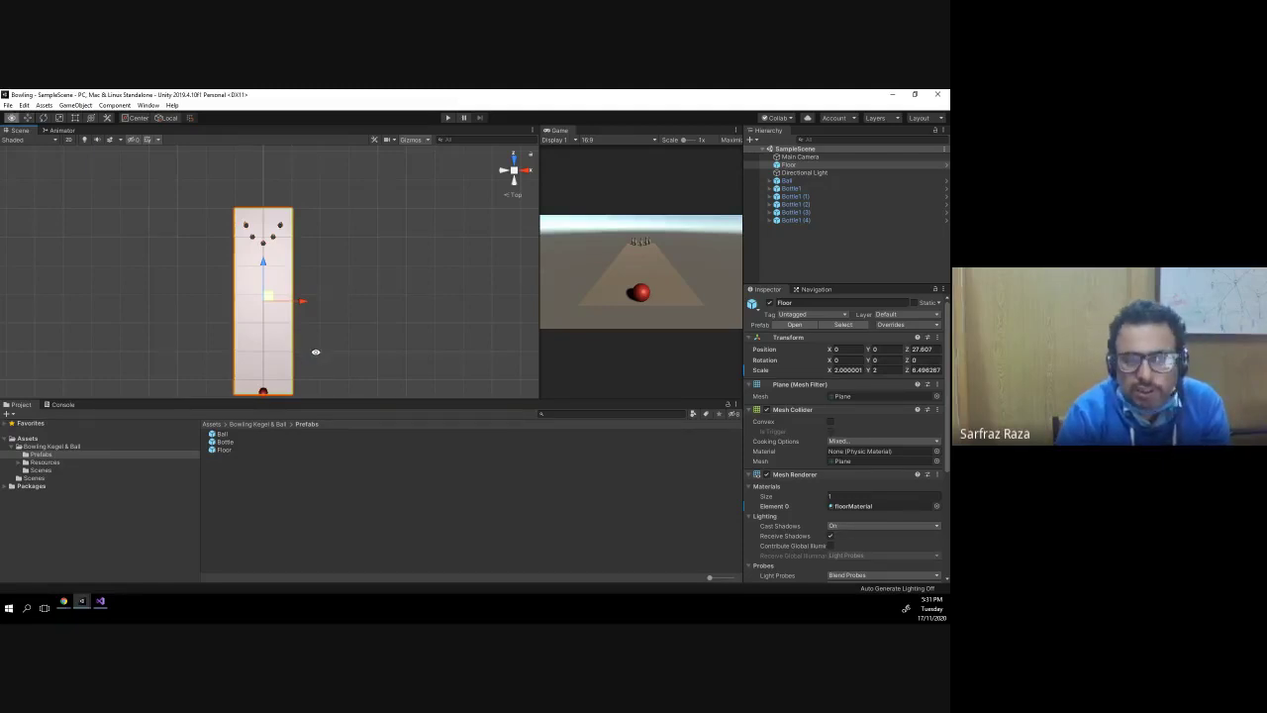
pyautogui.moveTo(317, 354)
pyautogui.keyDown('alt'); pyautogui.mouseDown()
pyautogui.moveTo(320, 127)
pyautogui.moveTo(345, 148)
pyautogui.mouseUp(); pyautogui.keyUp('alt')
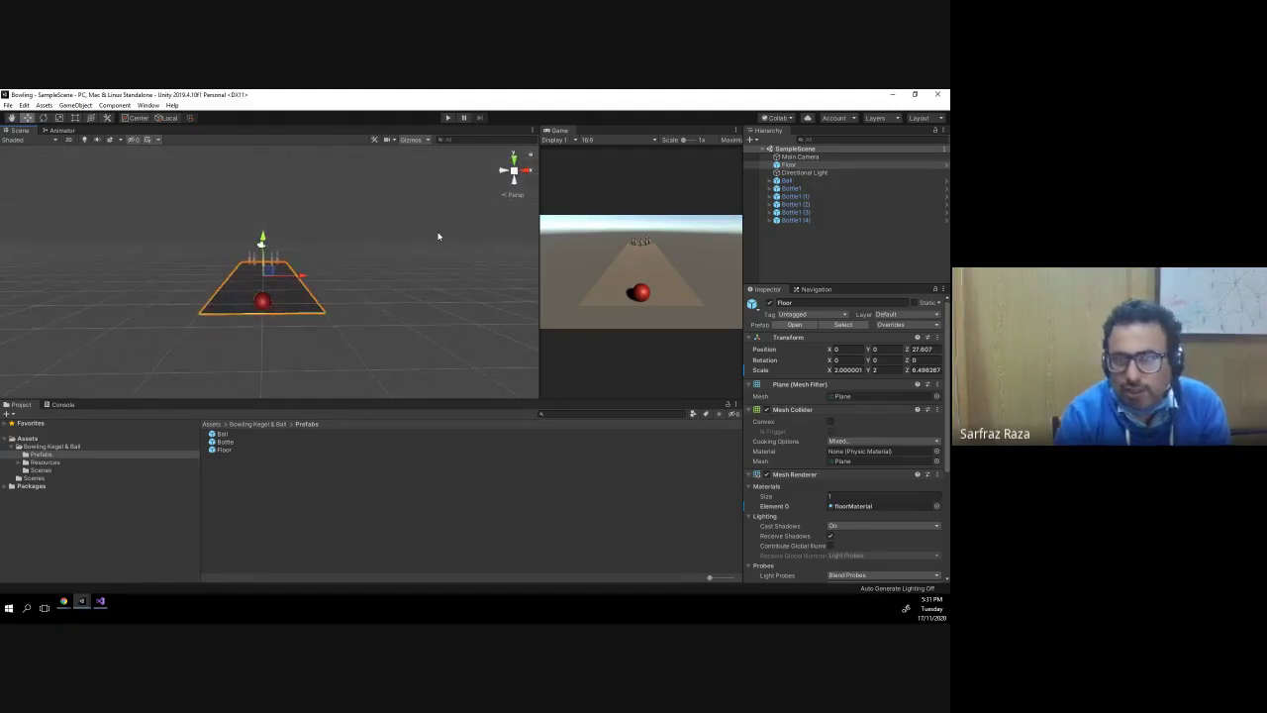
# - Play-test the scene, widen the Game view beside the Scene view, and play it again
pyautogui.click(445, 119)
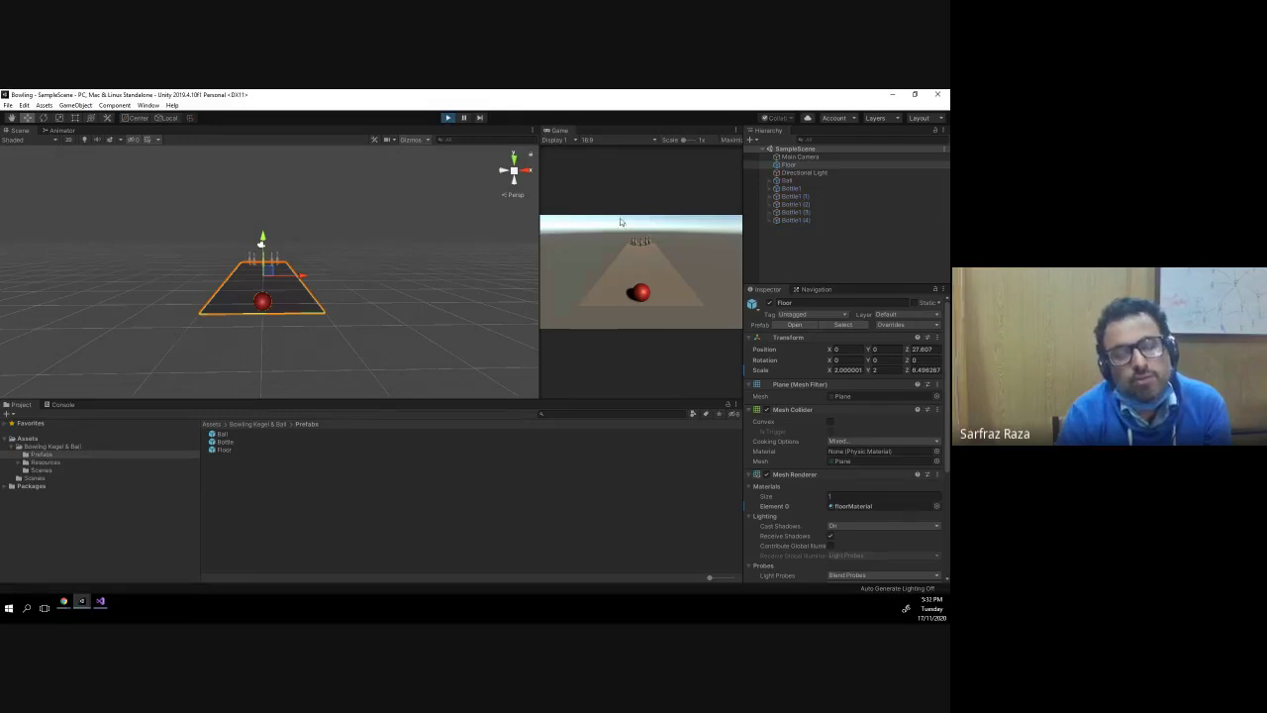
pyautogui.click(450, 119)
pyautogui.moveTo(539, 201); pyautogui.dragTo(315, 204)
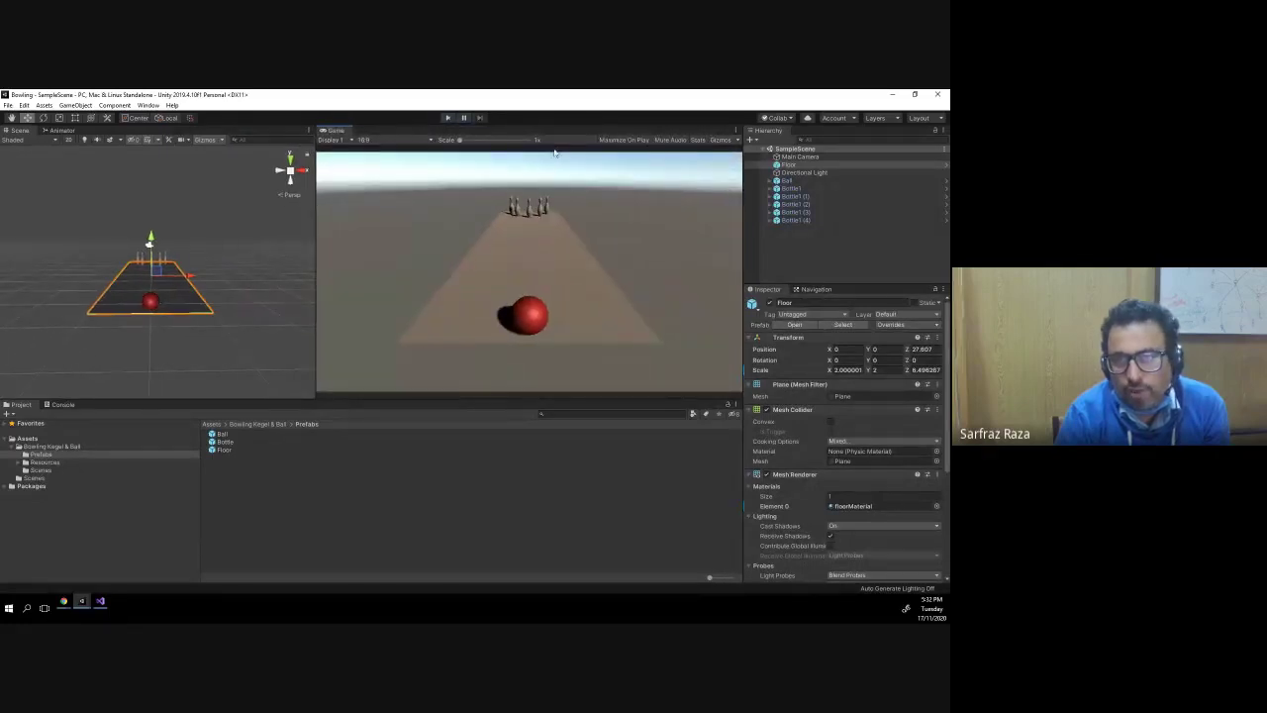
pyautogui.click(447, 118)
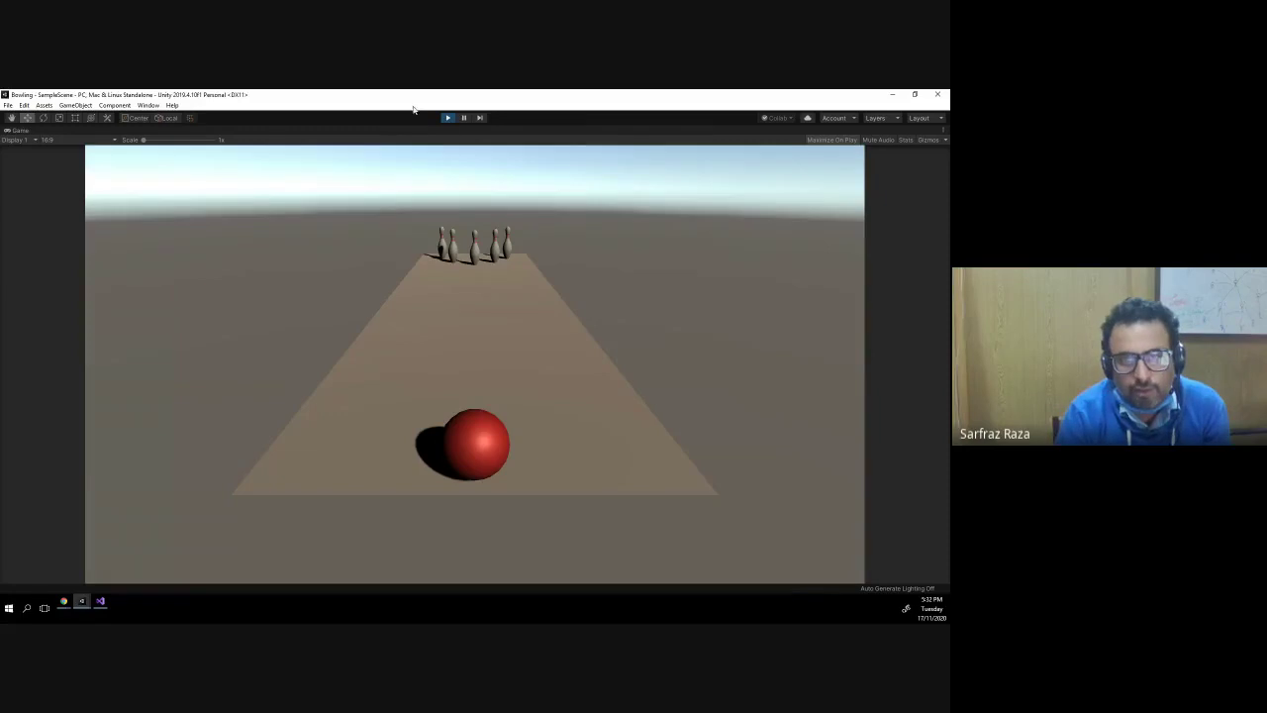
pyautogui.click(448, 118)
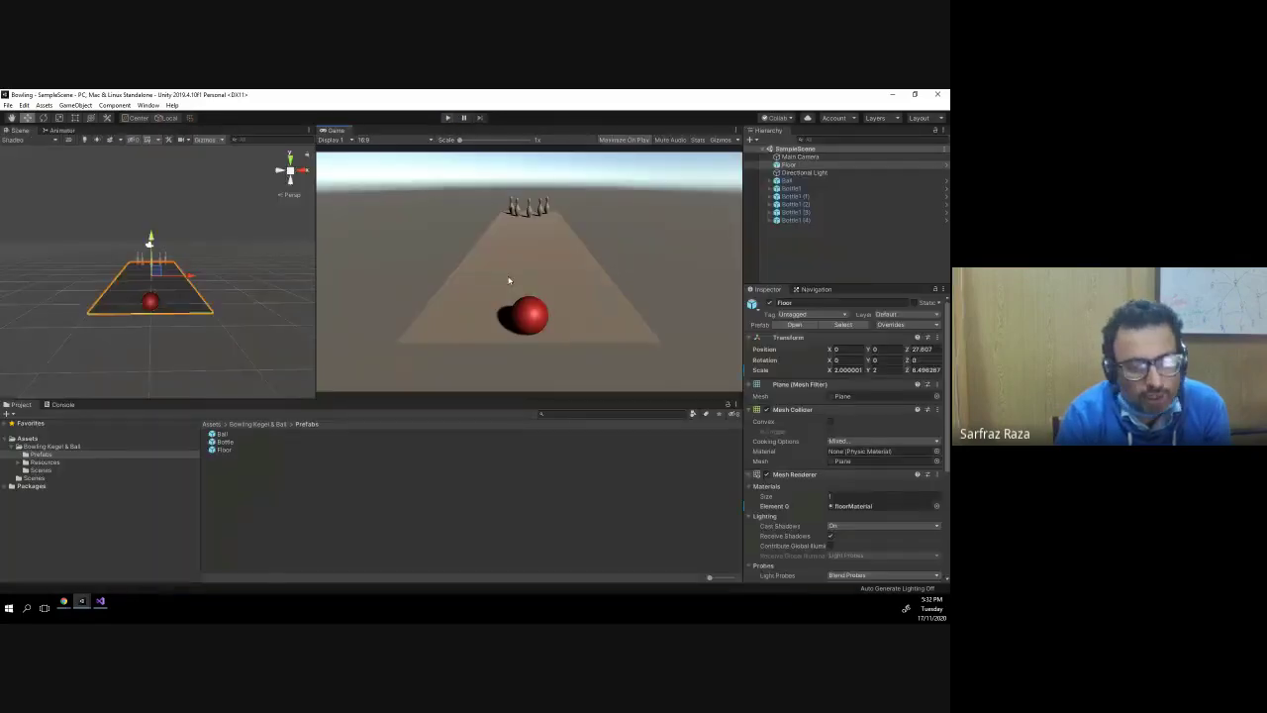
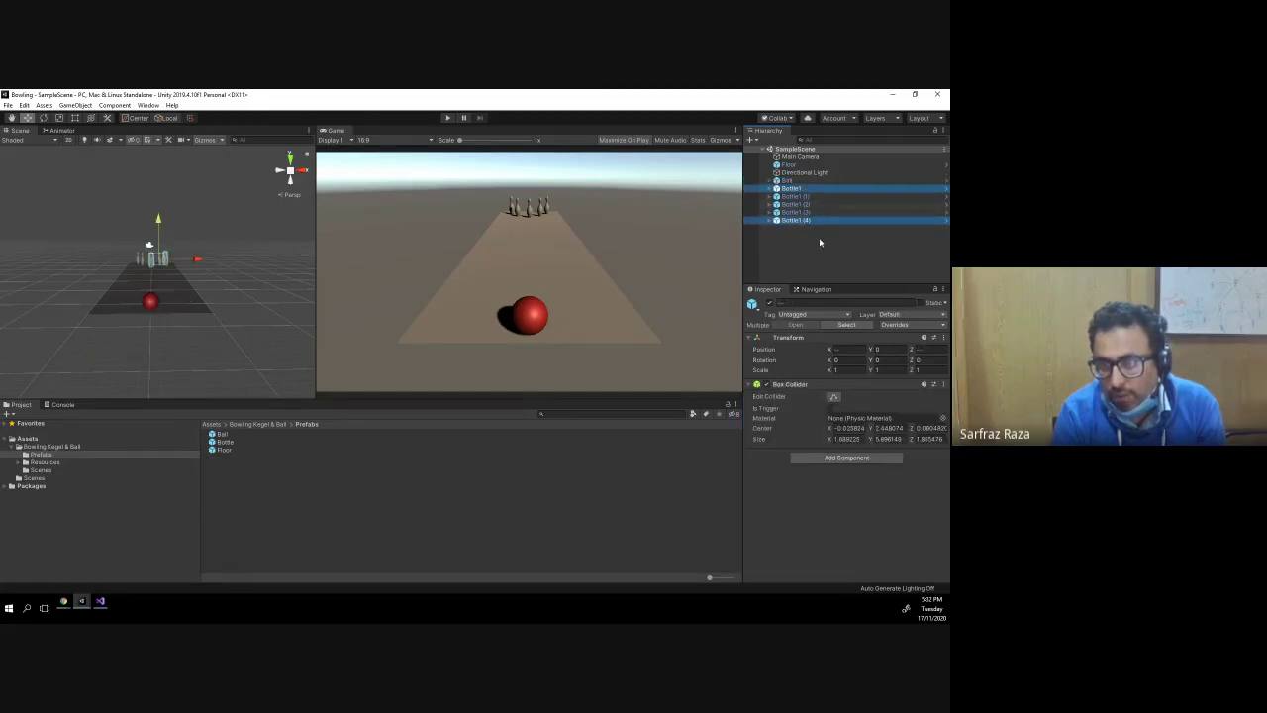
# - Add a Rigidbody component to all five selected Bottle1 pins, then switch to Visual Studio
pyautogui.keyDown('shift'); pyautogui.click(812, 219); pyautogui.keyUp('shift')
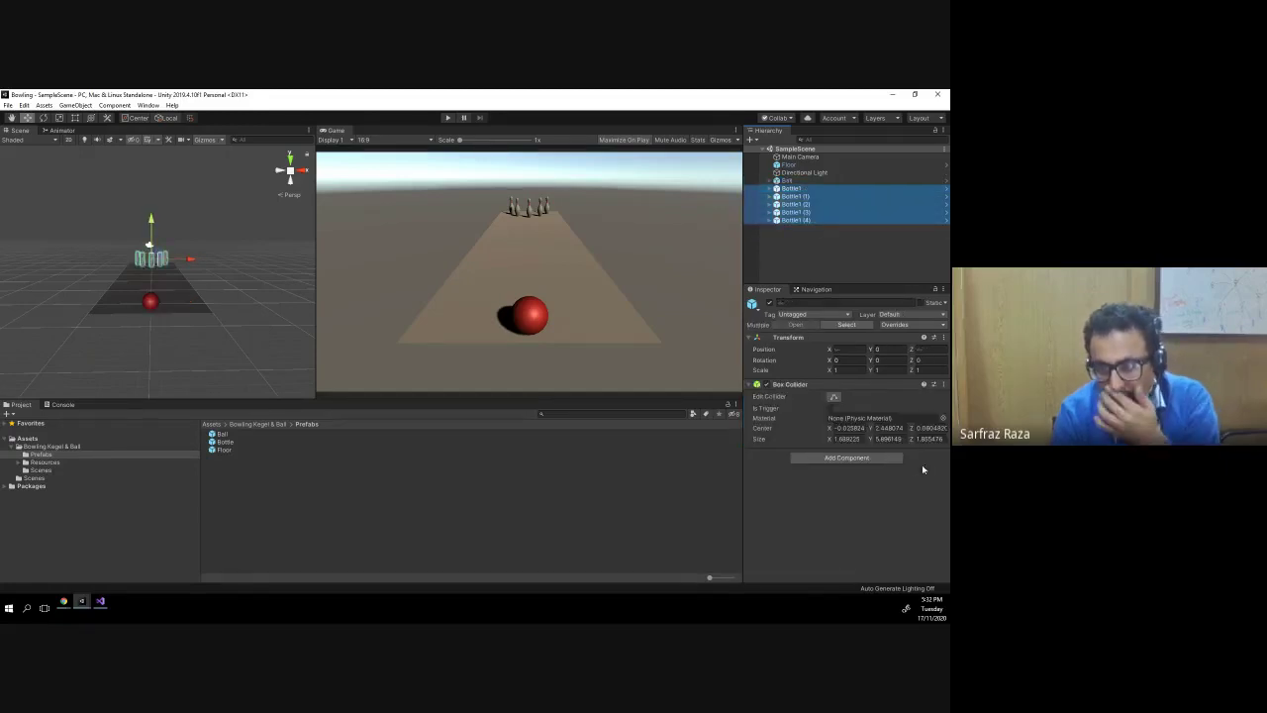
pyautogui.click(860, 458)
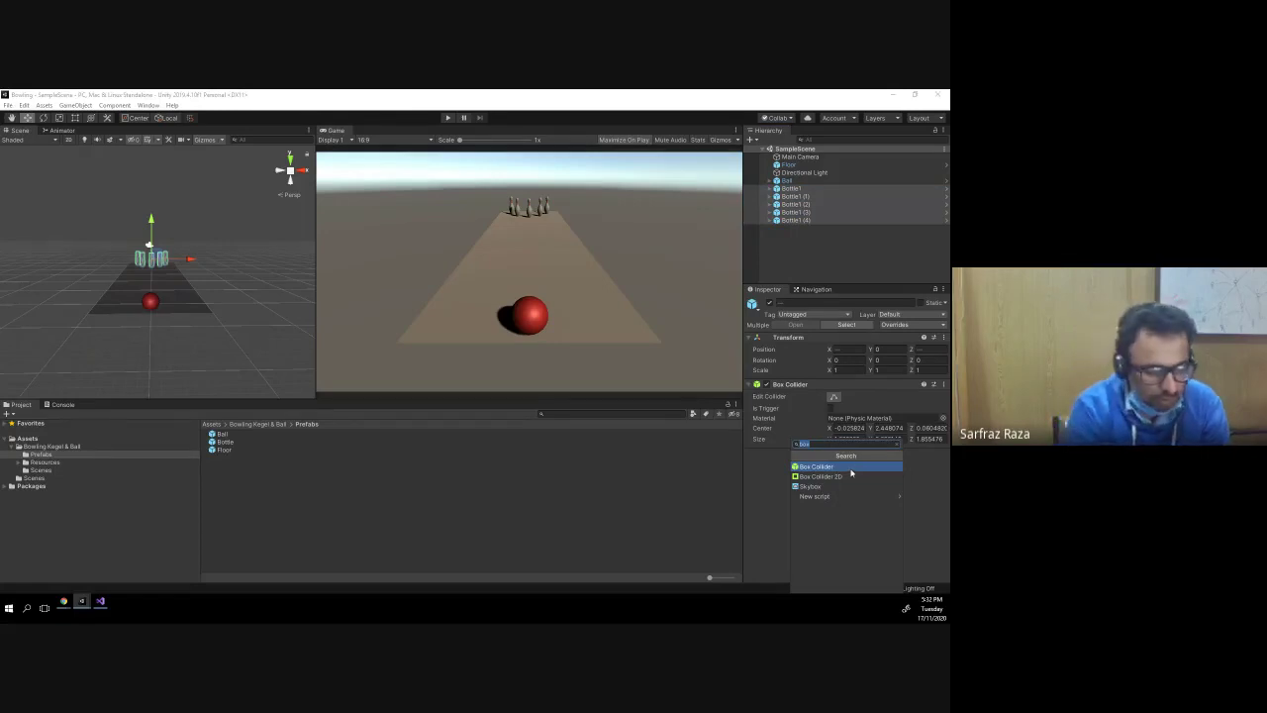
pyautogui.write('rigi')
pyautogui.click(851, 470)
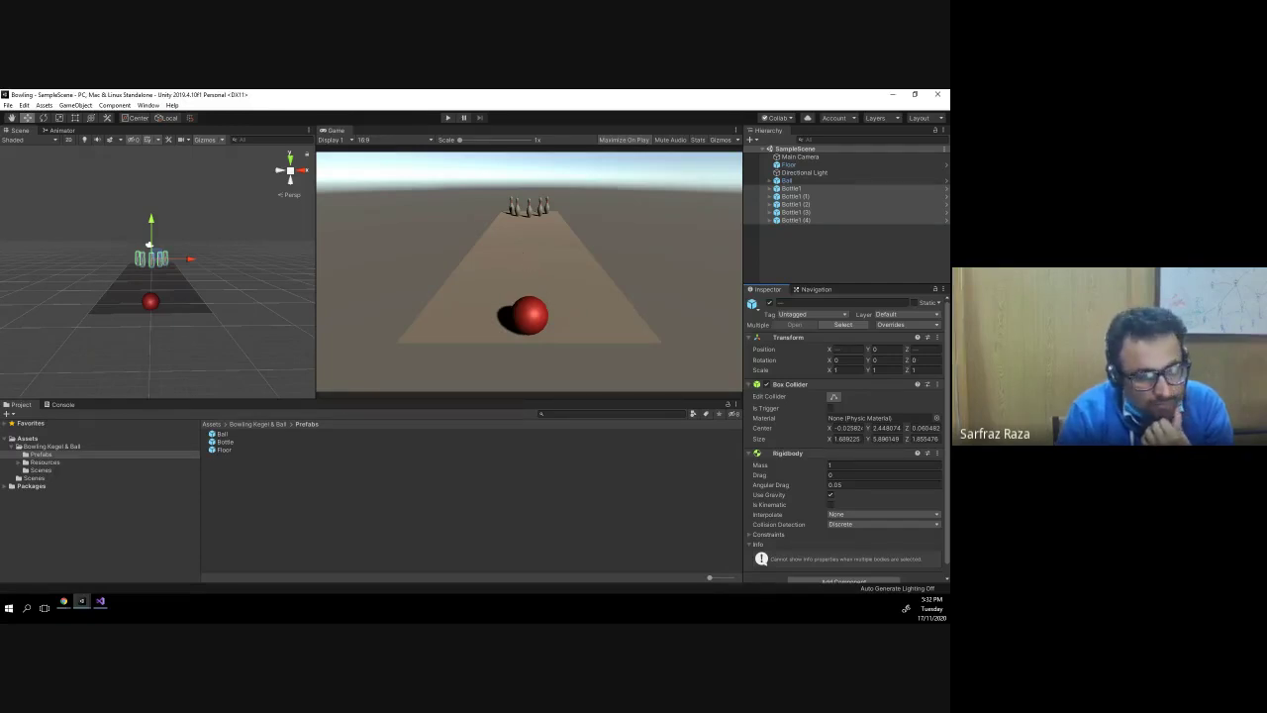
pyautogui.hotkey('alt', 'Tab')
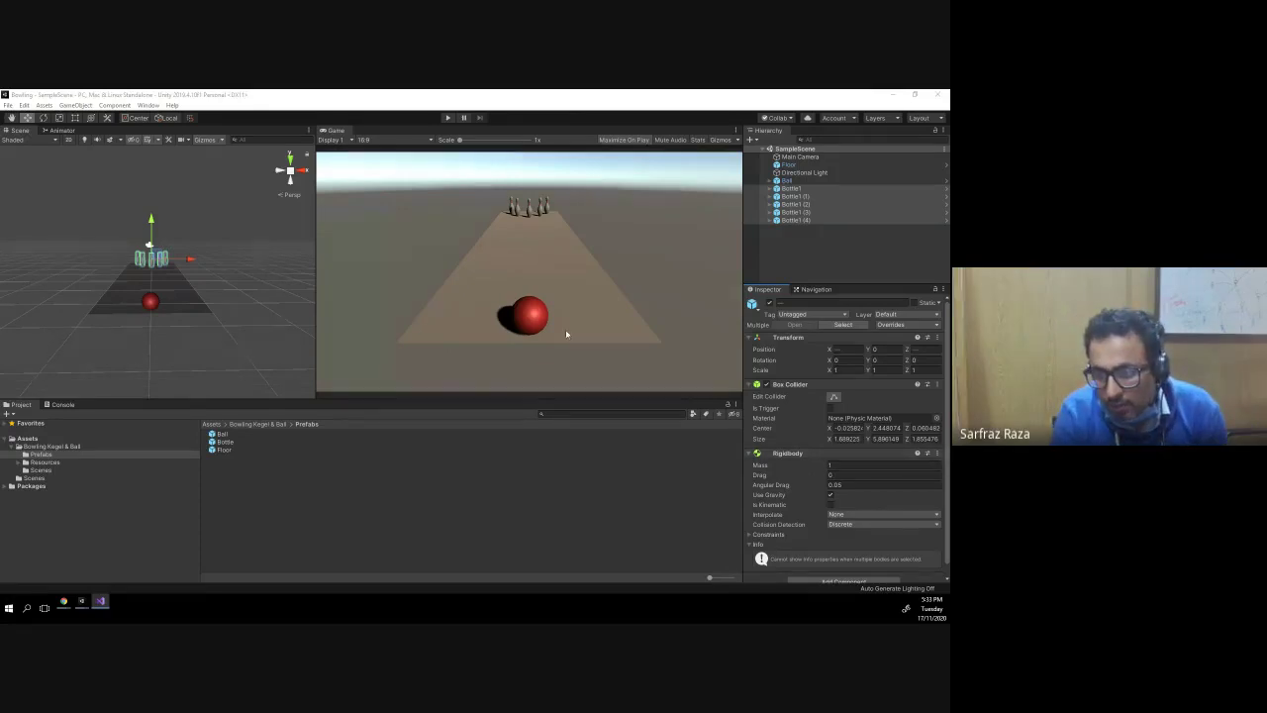
# - Set the first Bottle1's Rigidbody Mass to 0.25
pyautogui.click(853, 442)
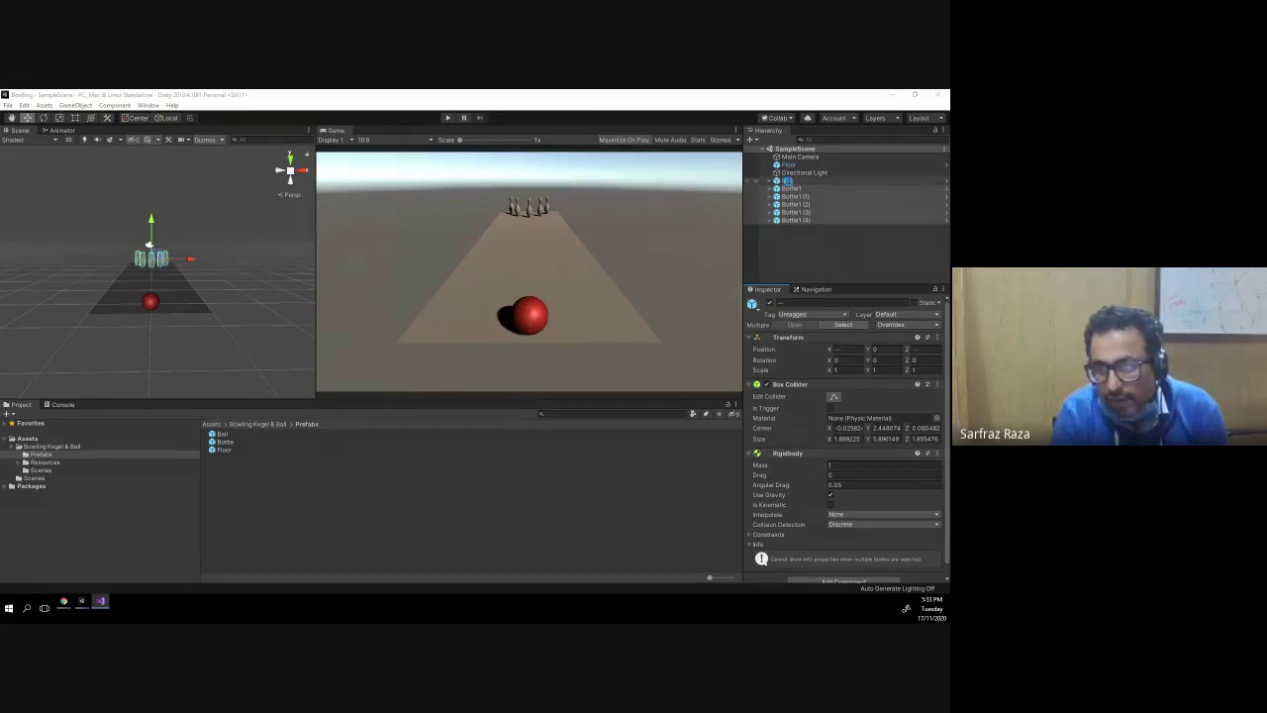
pyautogui.click(787, 180)
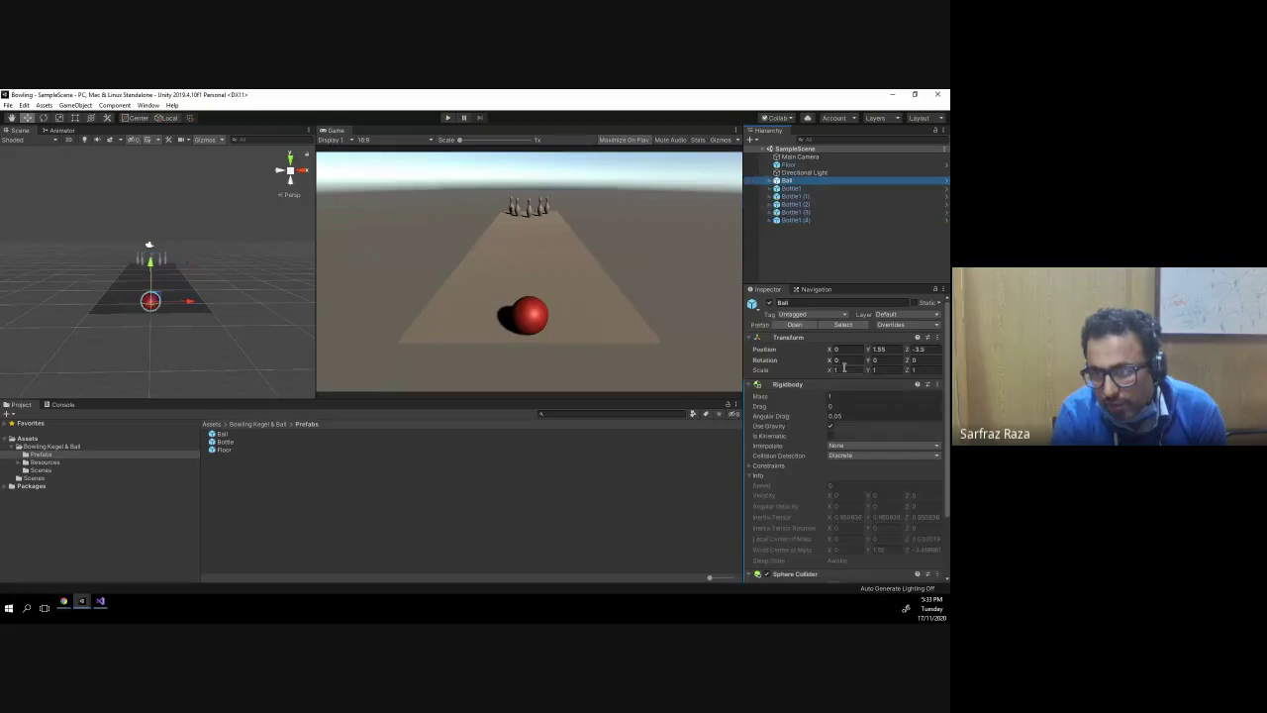
pyautogui.click(792, 188)
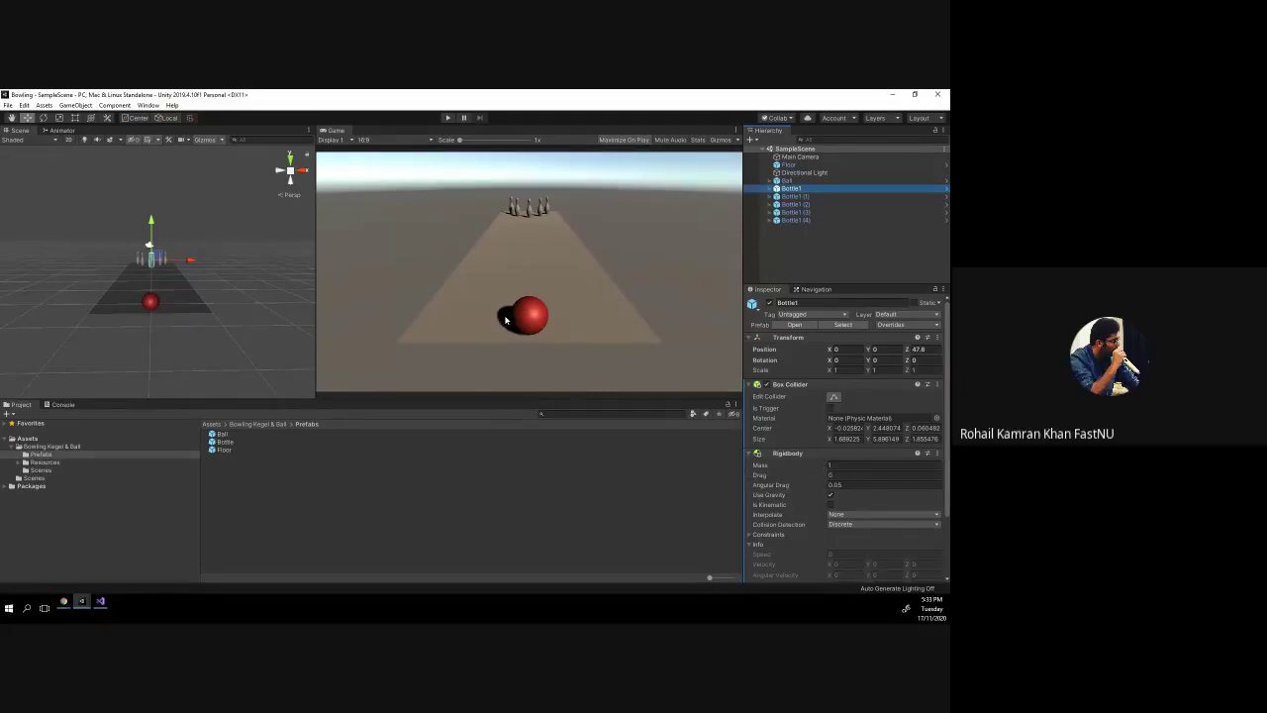
pyautogui.click(832, 464)
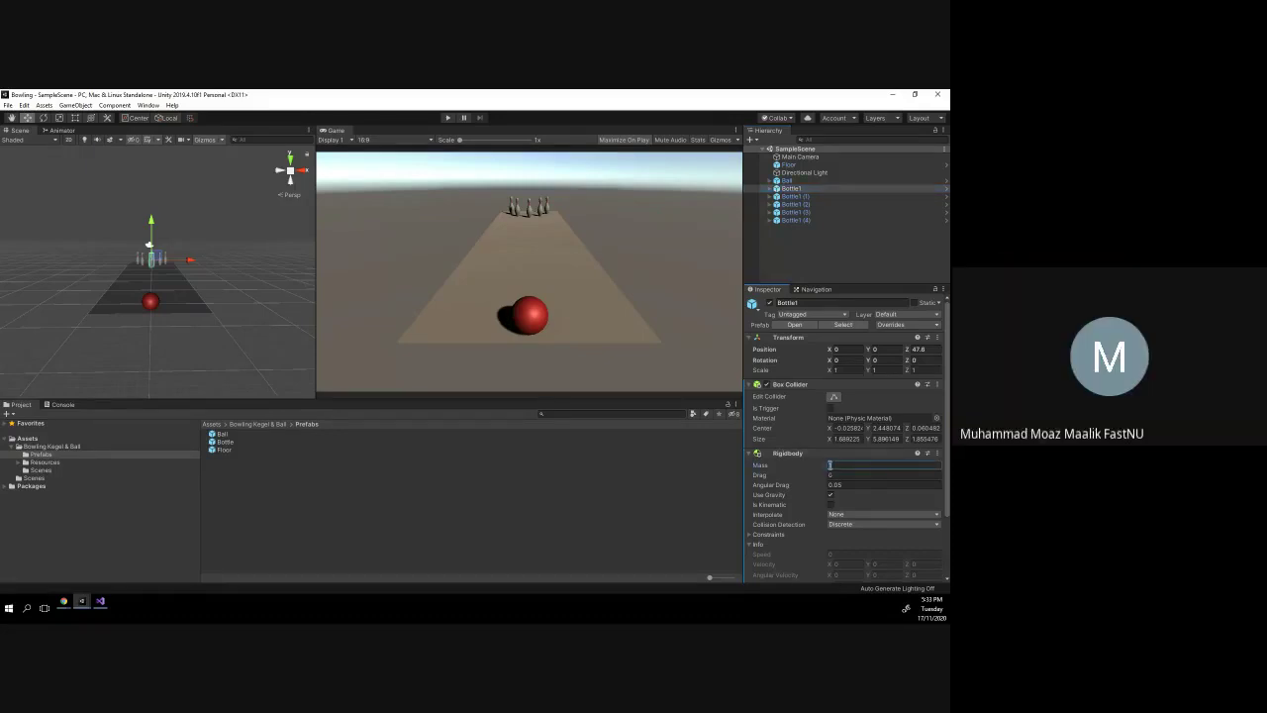
pyautogui.write('5')
pyautogui.press('BackSpace')
pyautogui.write('0.5')
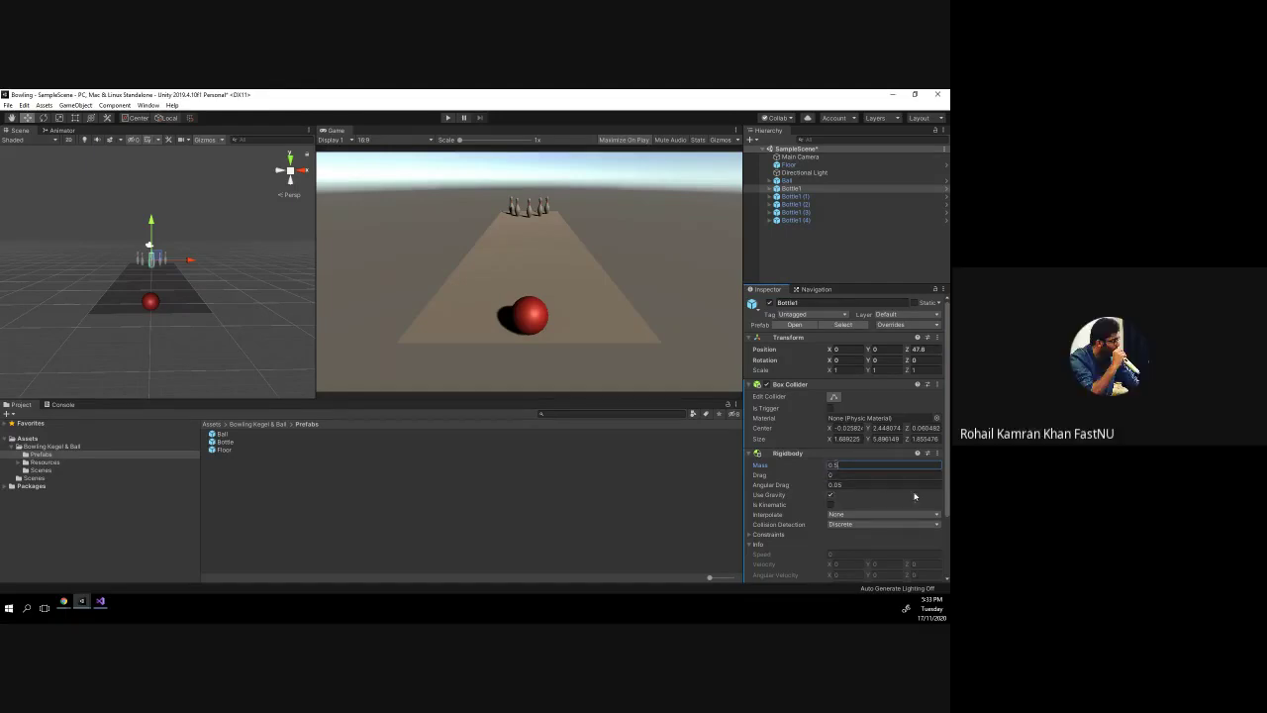
pyautogui.press('BackSpace')
pyautogui.write('25')
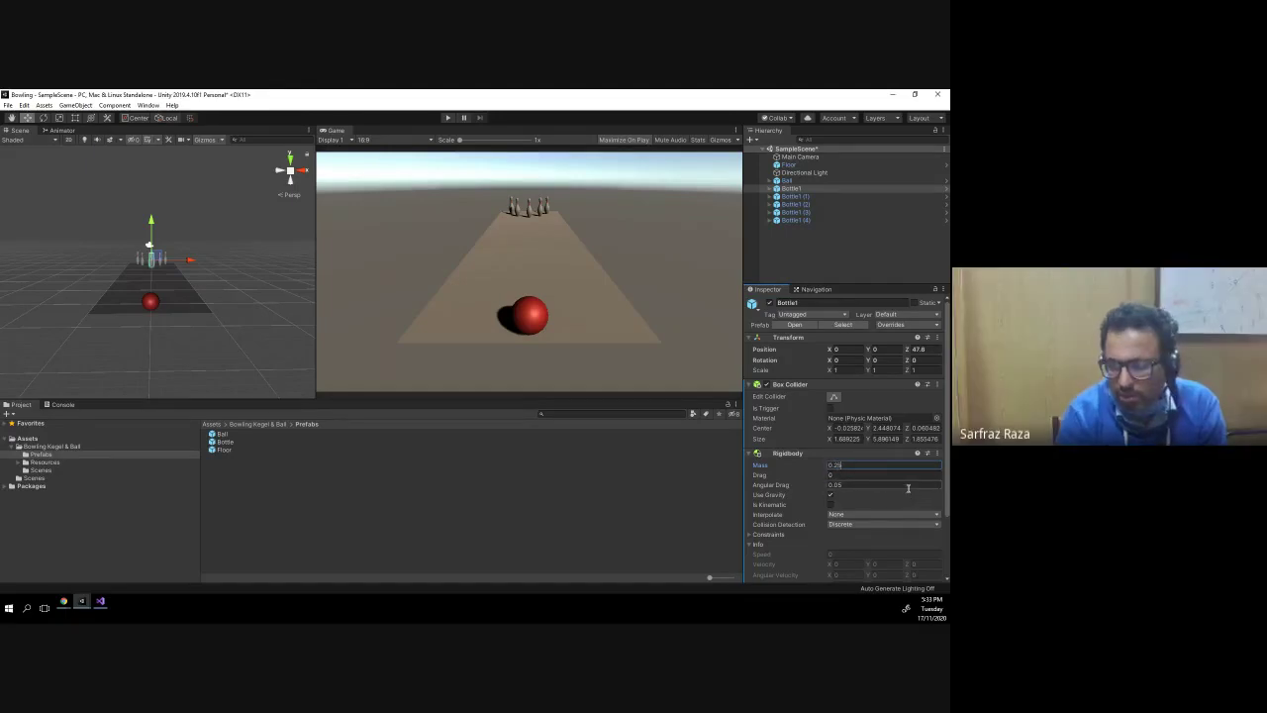
# - Set Mass to 0.25 on Bottle1 (1) through (4) and save the scene
pyautogui.click(802, 196)
pyautogui.keyDown('shift'); pyautogui.click(797, 219); pyautogui.keyUp('shift')
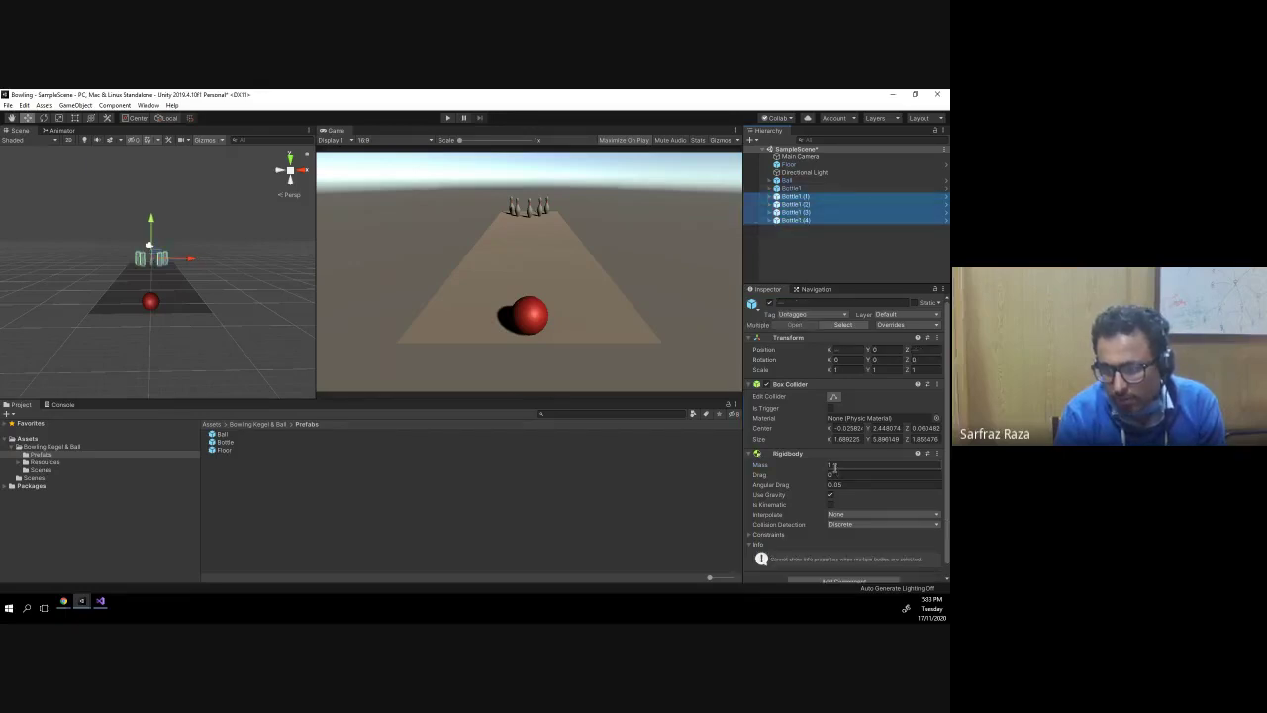
pyautogui.click(834, 466)
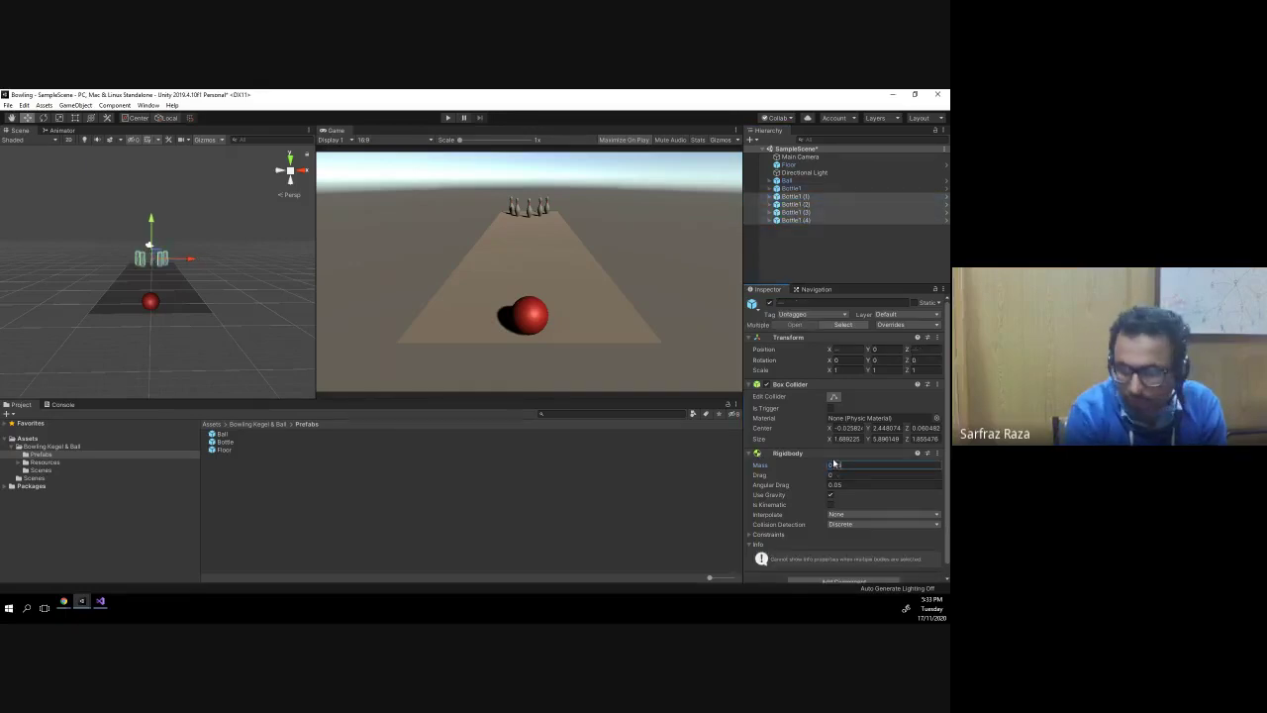
pyautogui.write('0.25')
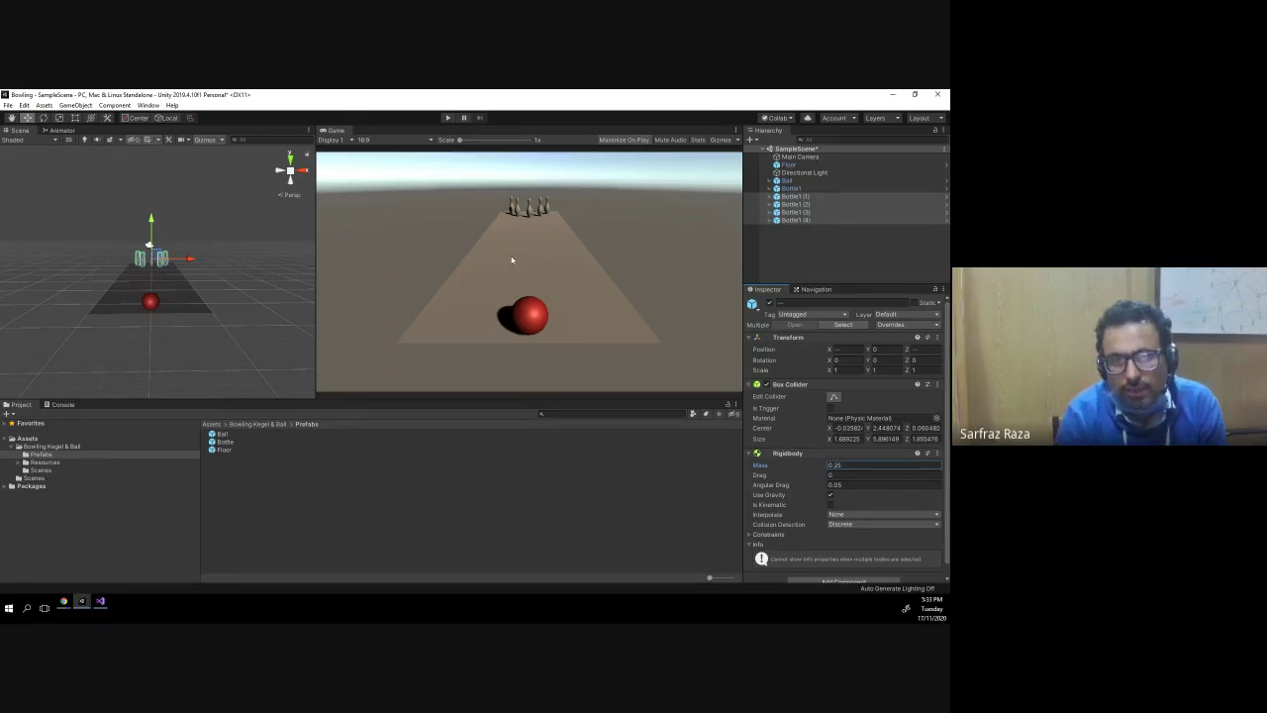
pyautogui.hotkey('ctrl', 's')
# - Check each bottle's mass individually, then reselect all five bottles
pyautogui.click(791, 188)
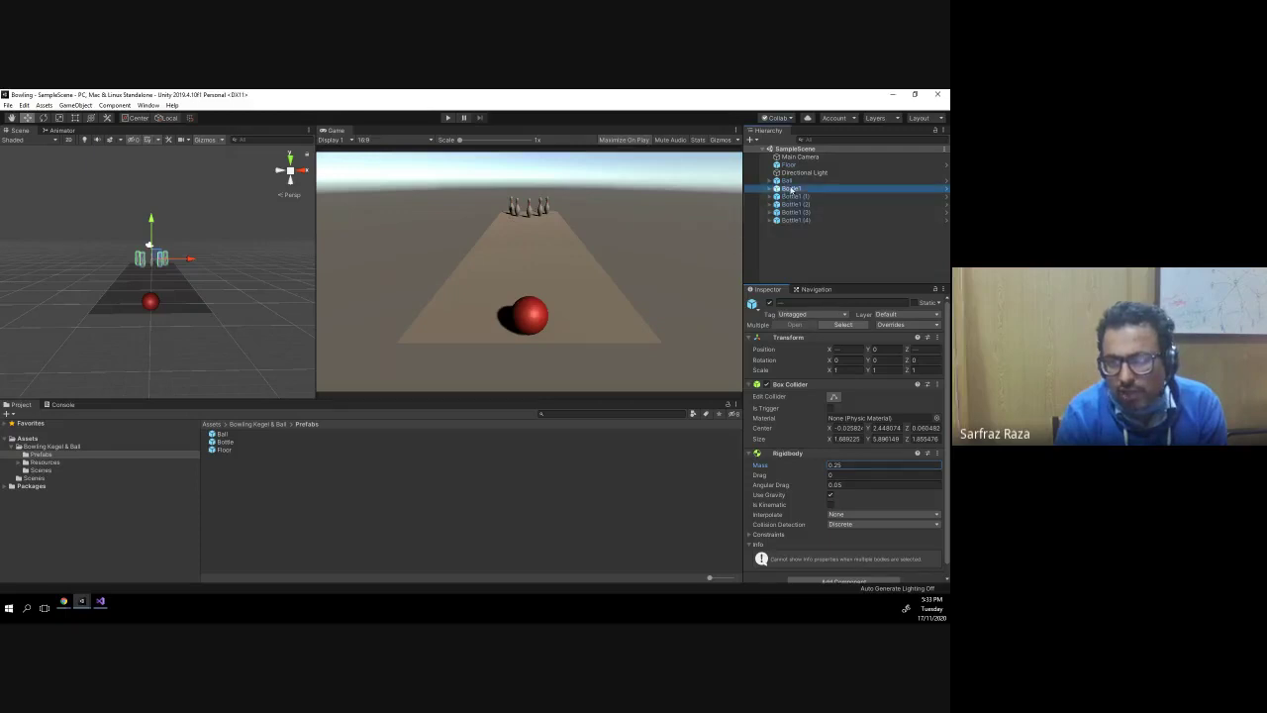
pyautogui.click(794, 196)
pyautogui.click(796, 204)
pyautogui.click(797, 211)
pyautogui.click(797, 220)
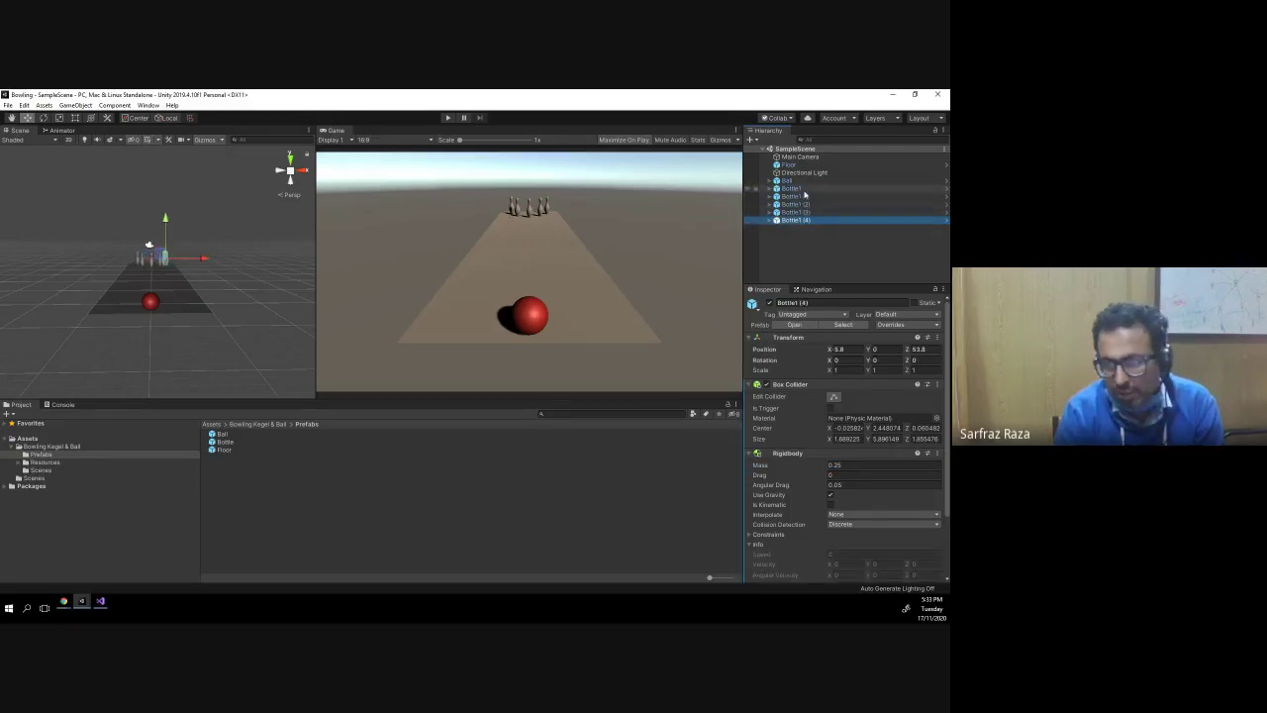
pyautogui.click(791, 188)
pyautogui.keyDown('shift'); pyautogui.click(797, 220); pyautogui.keyUp('shift')
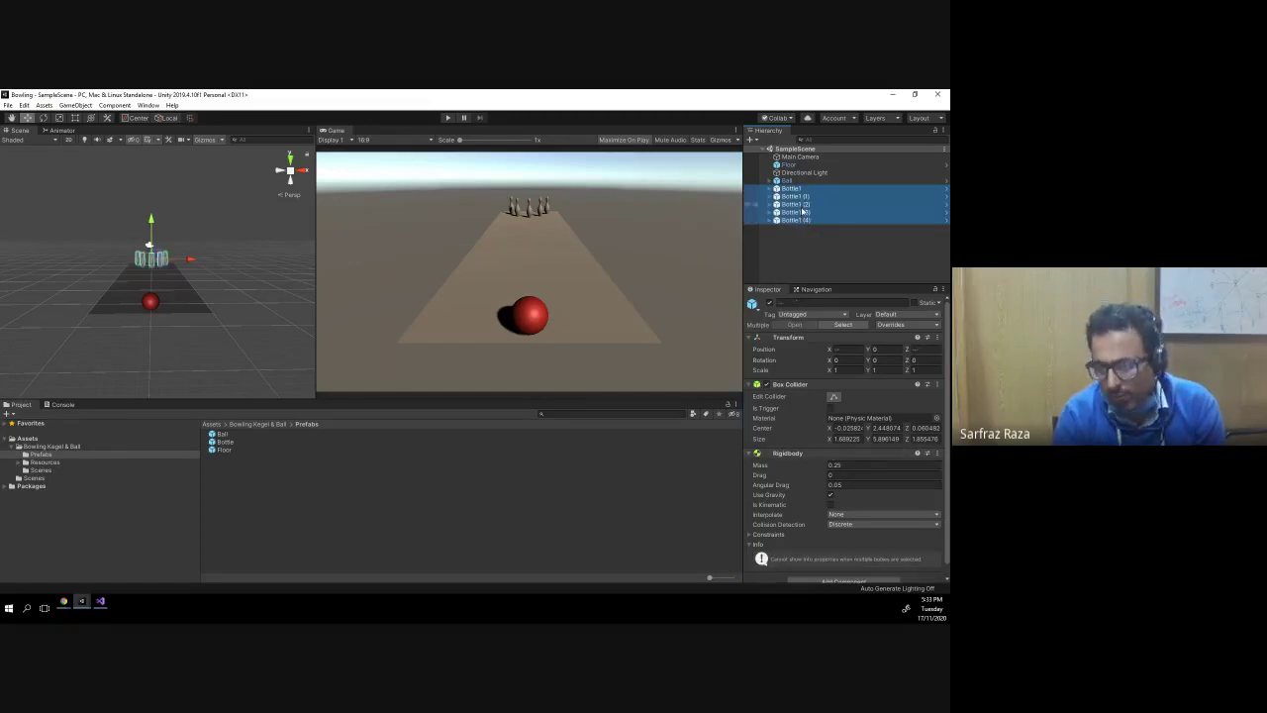
pyautogui.click(543, 255)
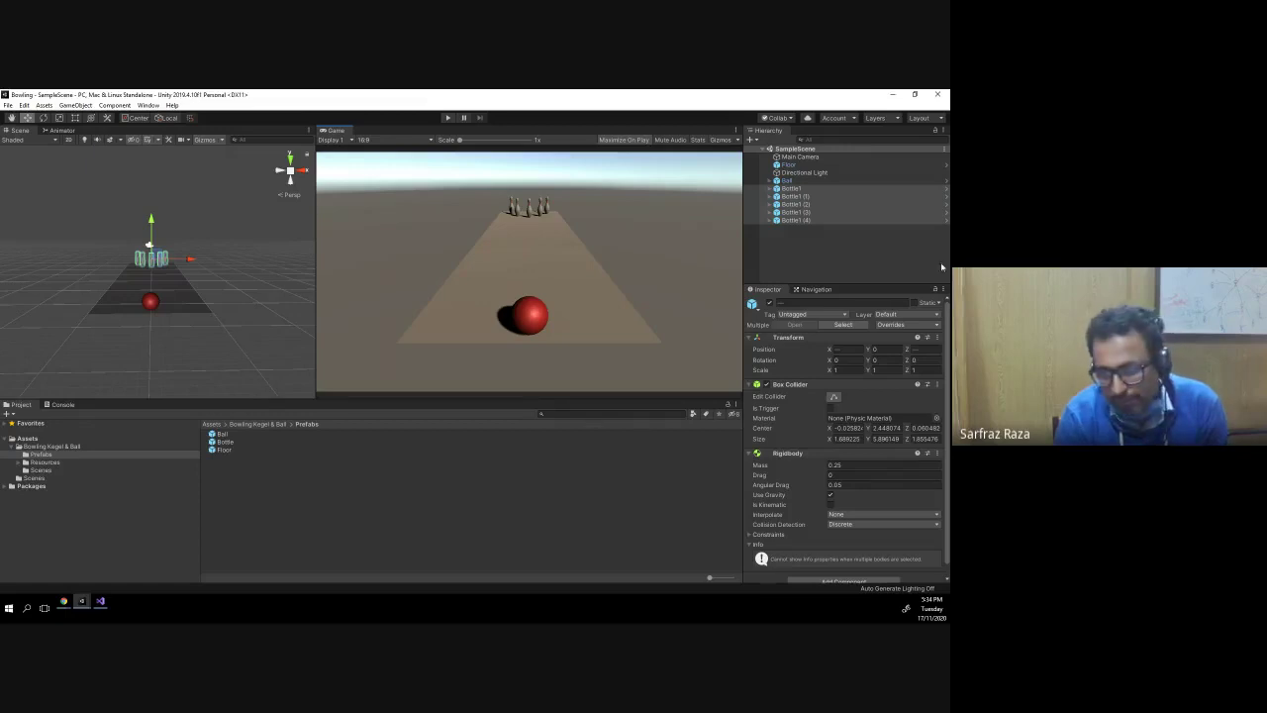
# - Create a Scripts folder in Assets and open it
pyautogui.click(808, 258)
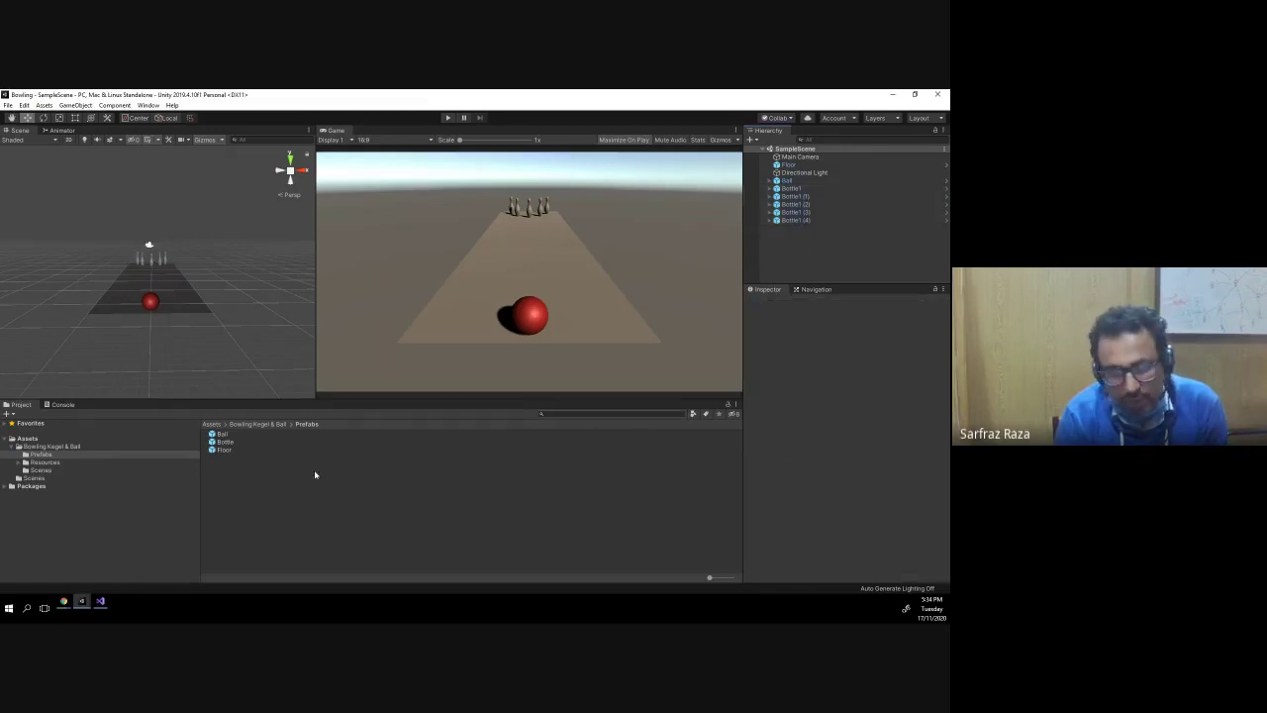
pyautogui.click(28, 439)
pyautogui.click(42, 455)
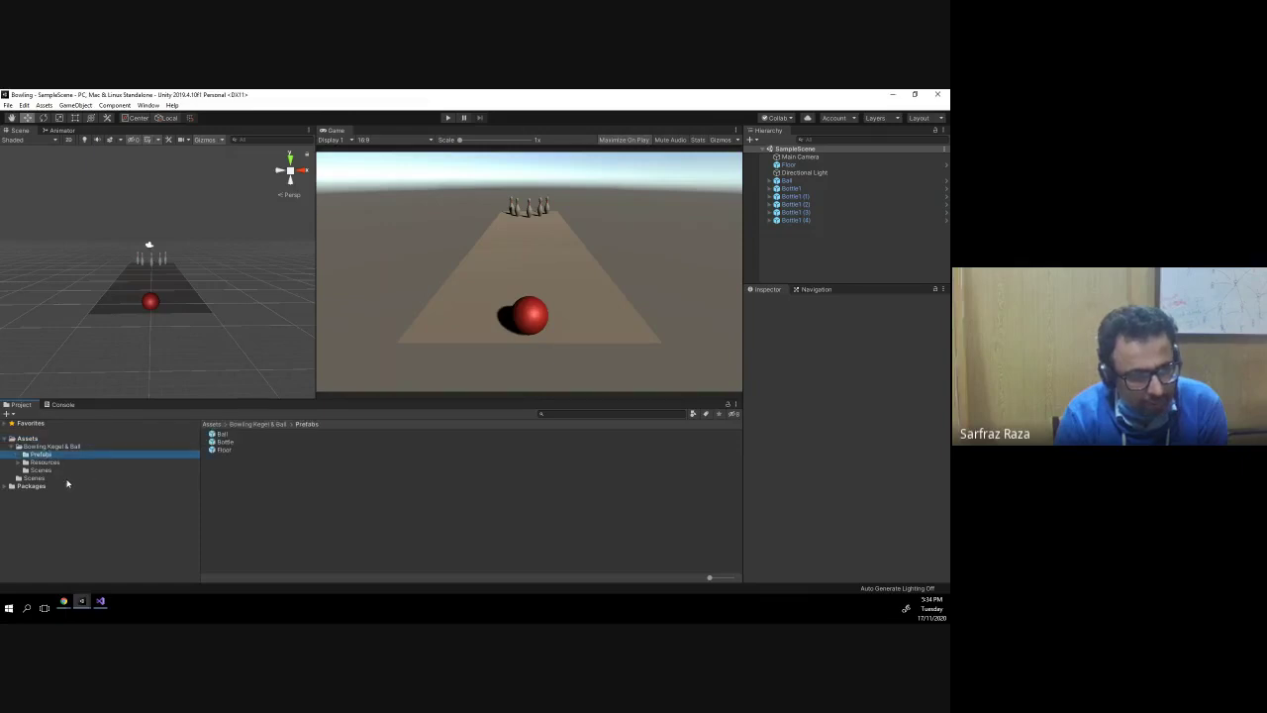
pyautogui.click(28, 438)
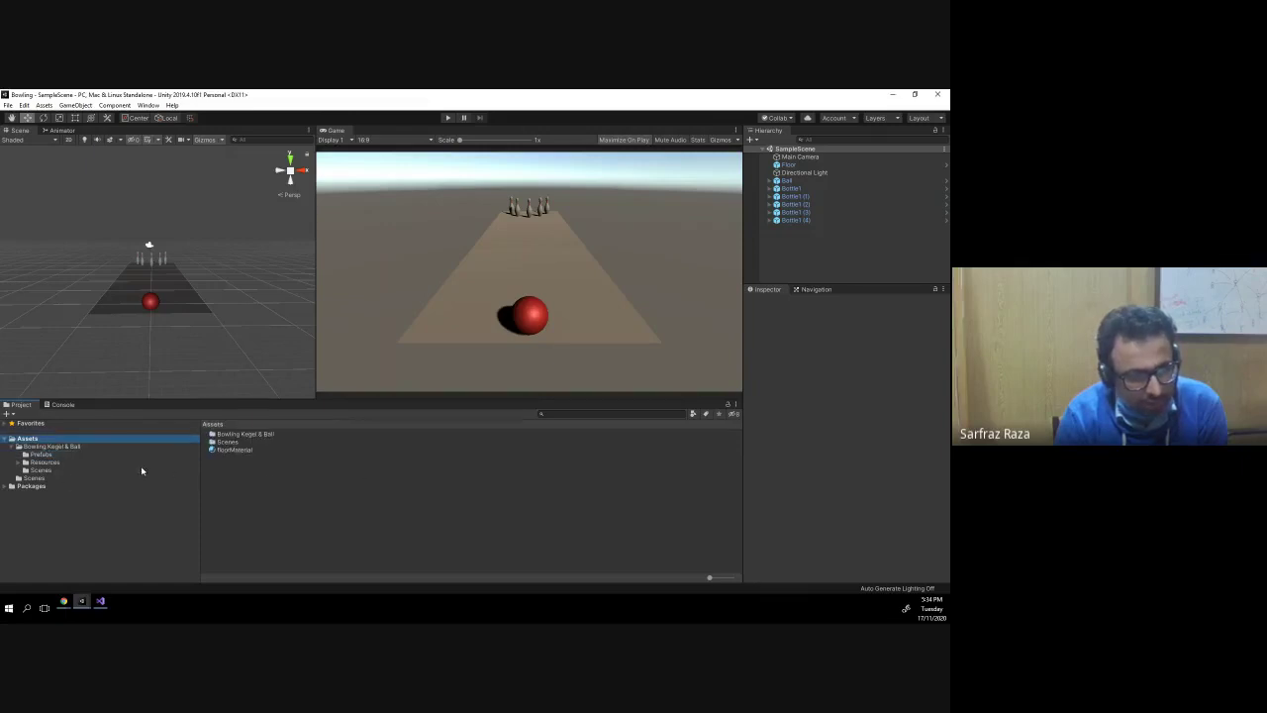
pyautogui.rightClick(332, 492)
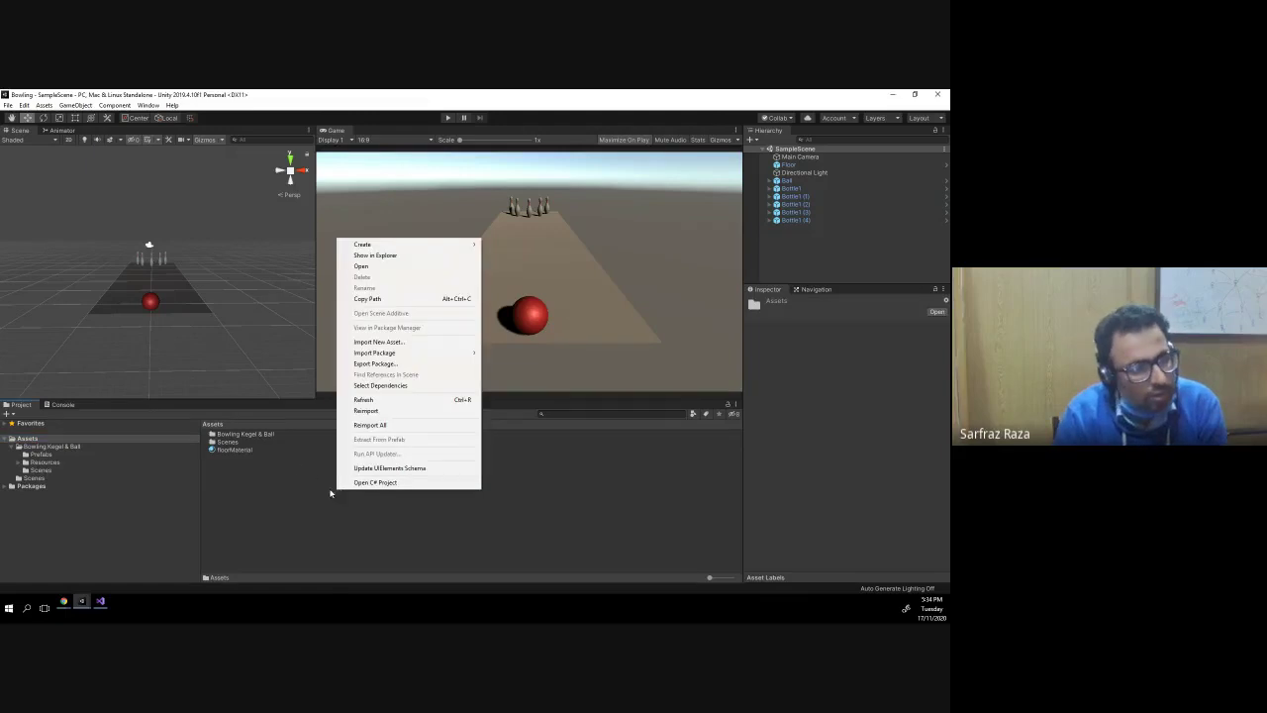
pyautogui.moveTo(416, 244)
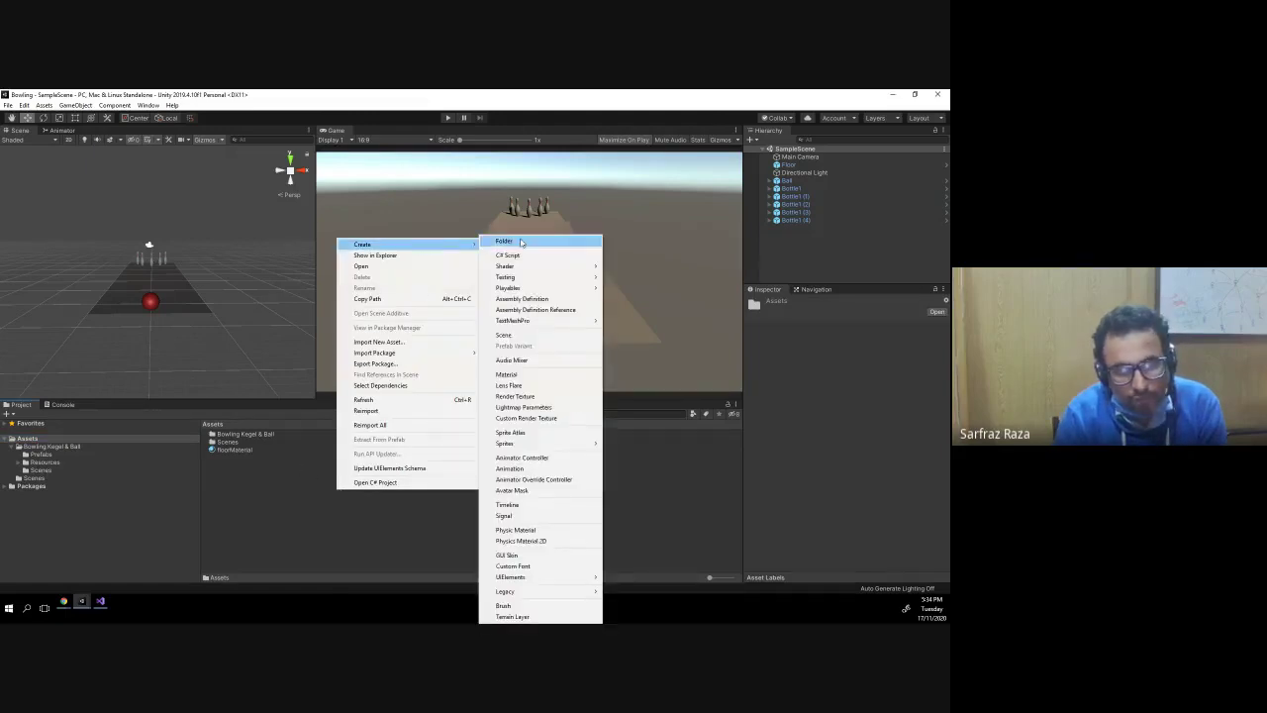
pyautogui.click(520, 243)
pyautogui.write('Scripts')
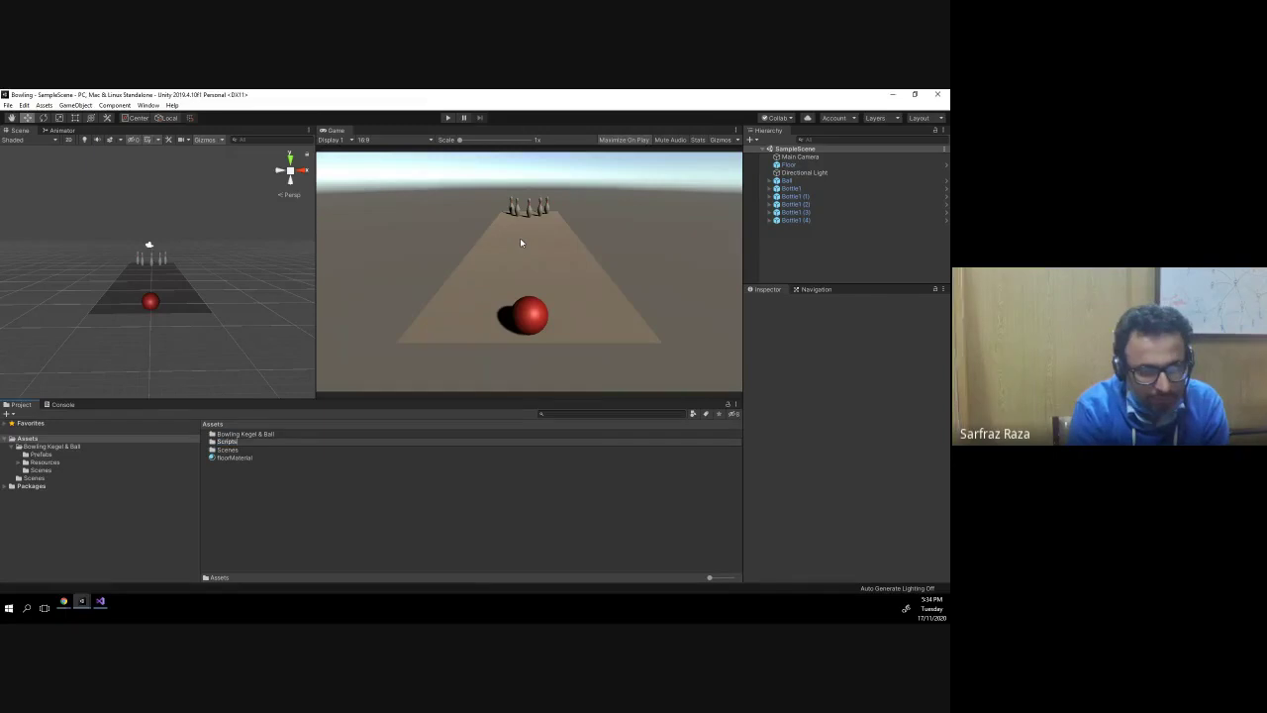
pyautogui.press('Return')
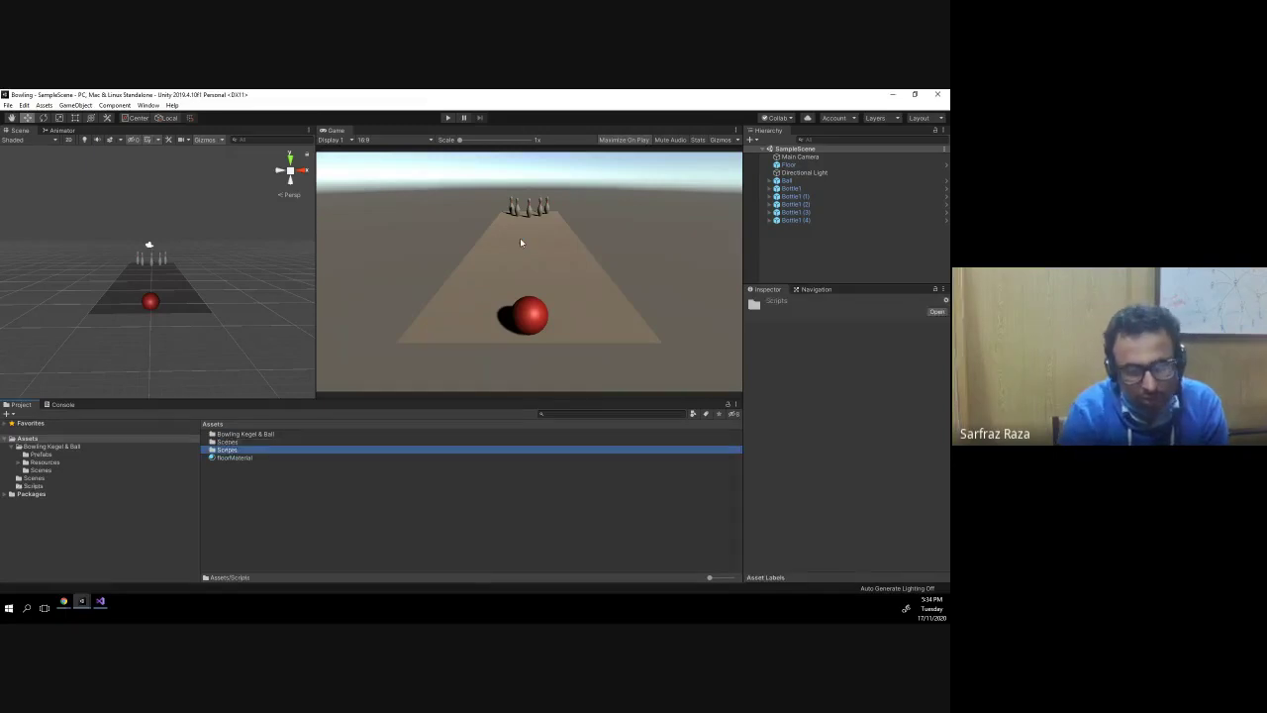
pyautogui.press('Return')
# - Create a new C# script named BallScript inside Scripts
pyautogui.rightClick(278, 459)
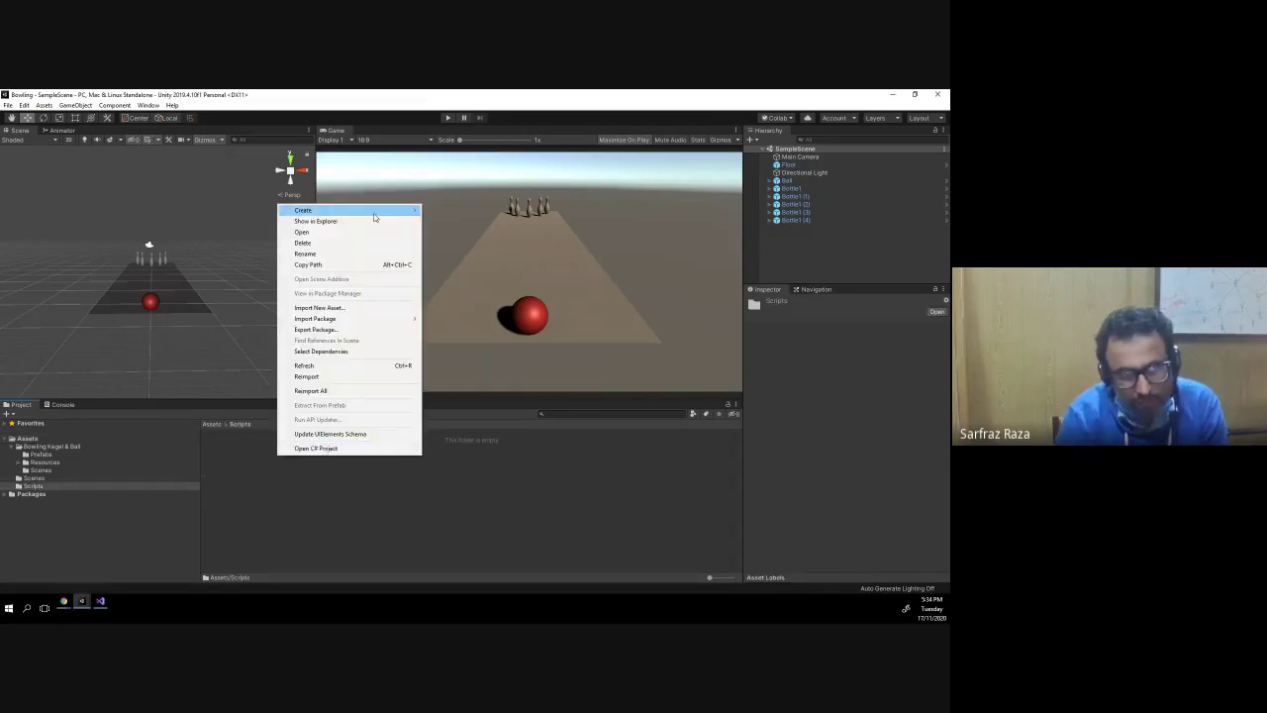
pyautogui.moveTo(375, 217)
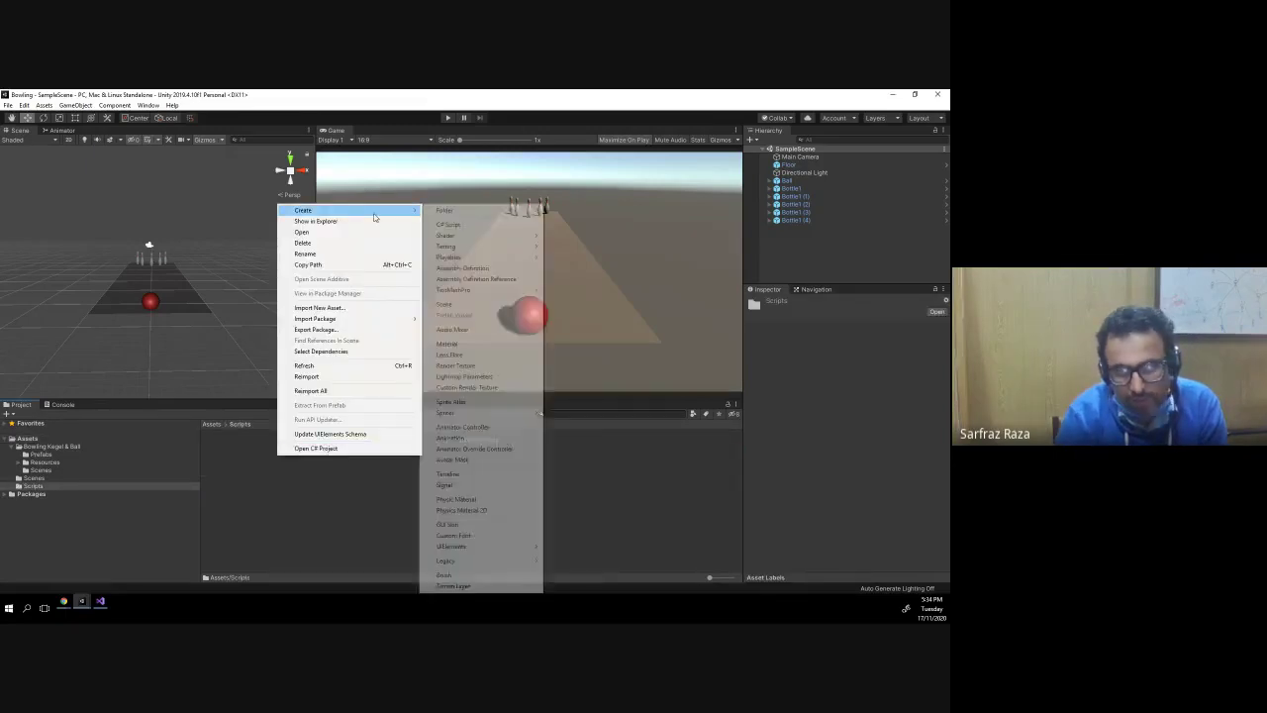
pyautogui.click(462, 224)
pyautogui.write('BallScri')
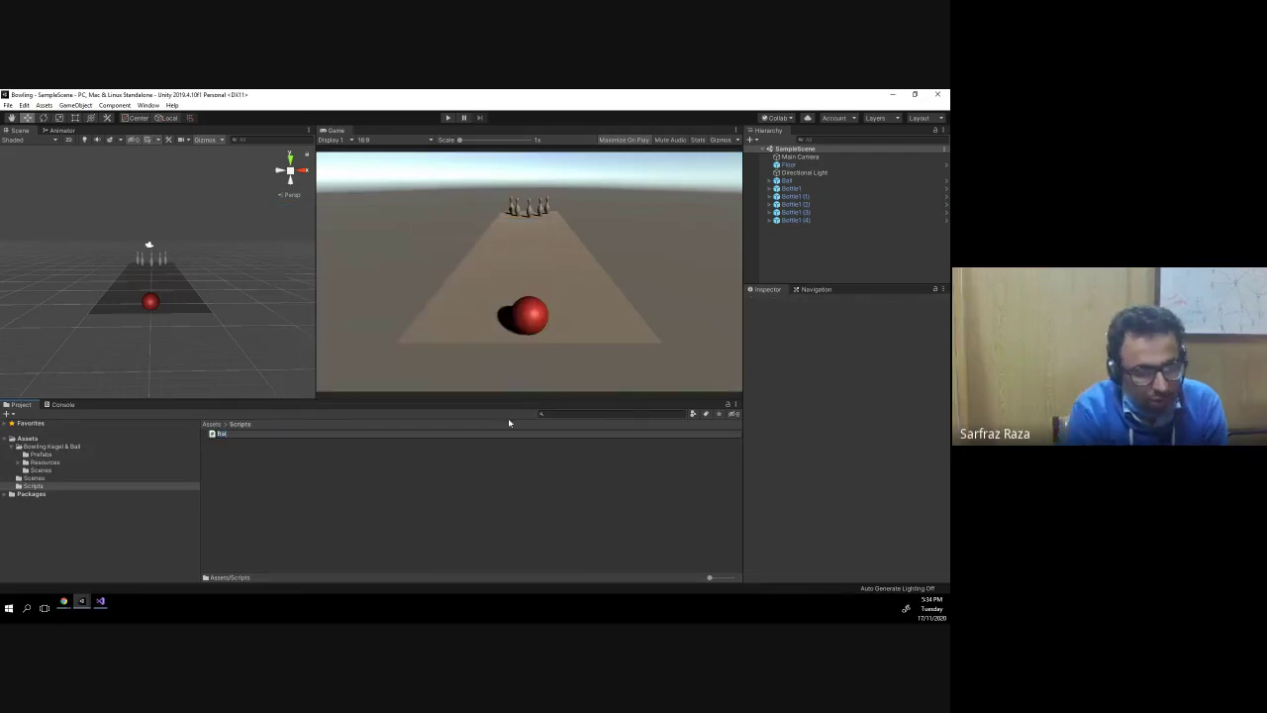
pyautogui.write('pt')
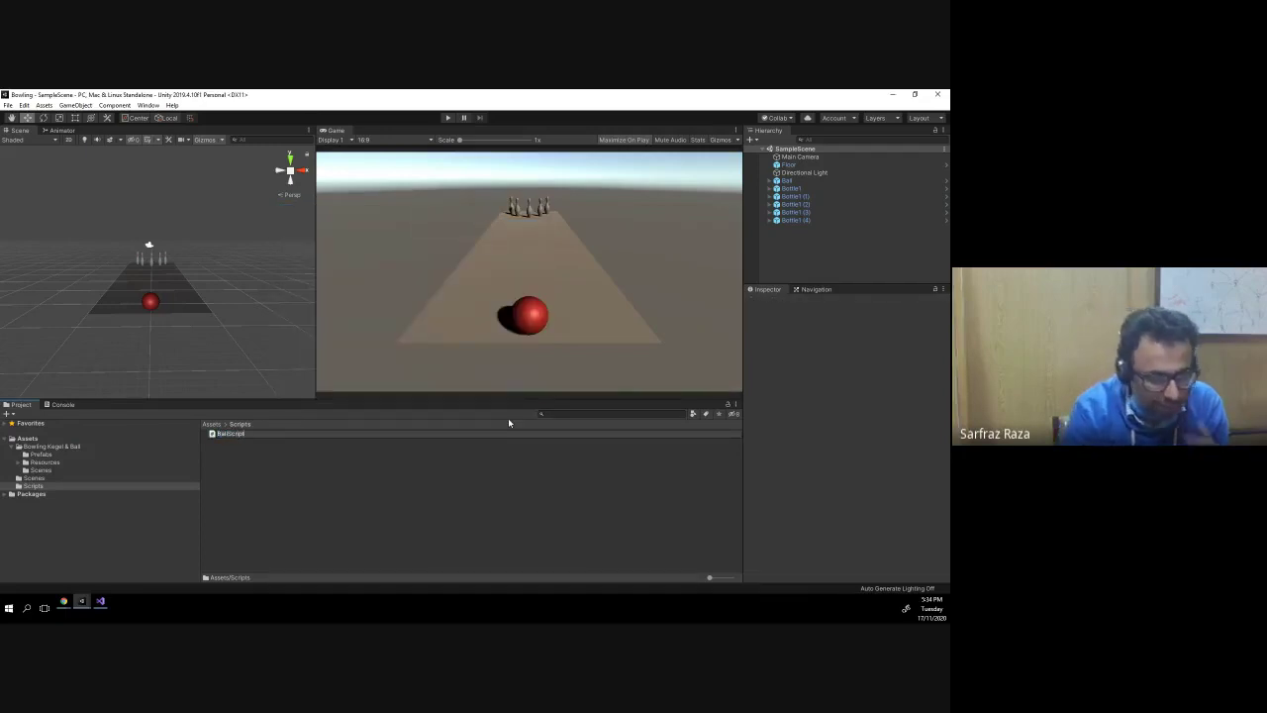
pyautogui.press('Return')
pyautogui.press('Return')
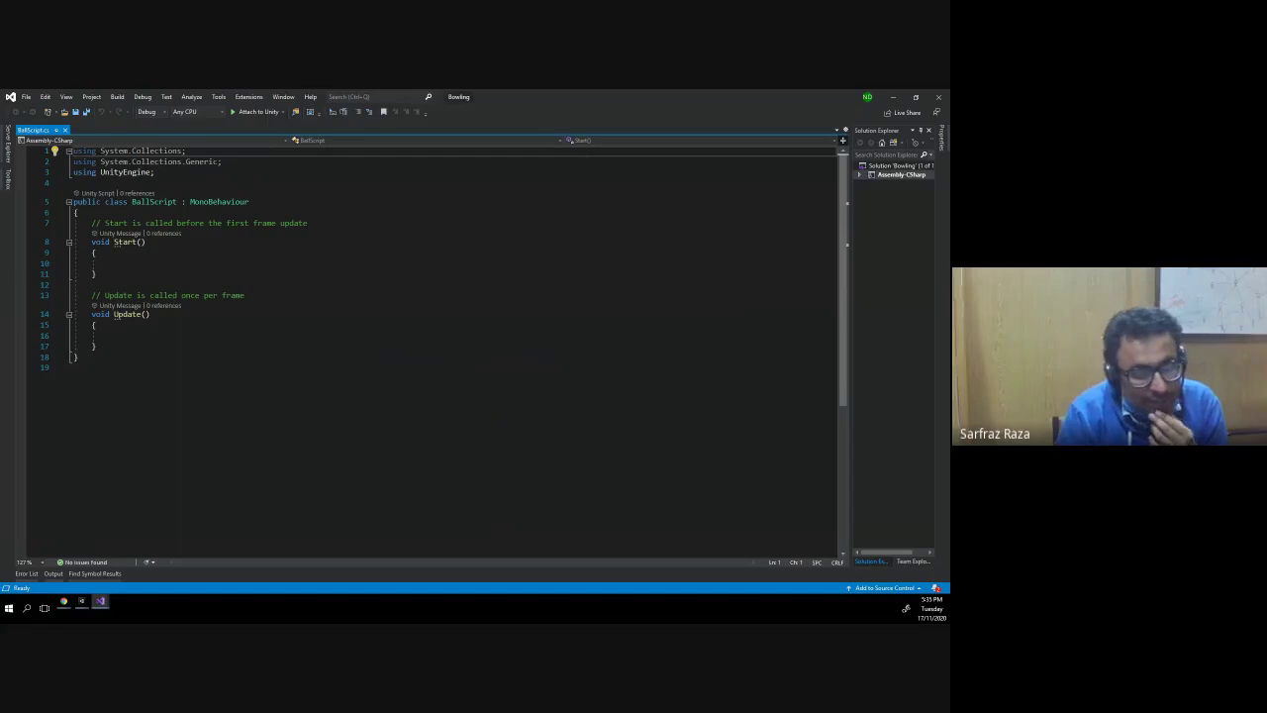
# - In Update, write the condition if(Input.GetKeyDown(KeyCode.RightArrow))
pyautogui.click(137, 334)
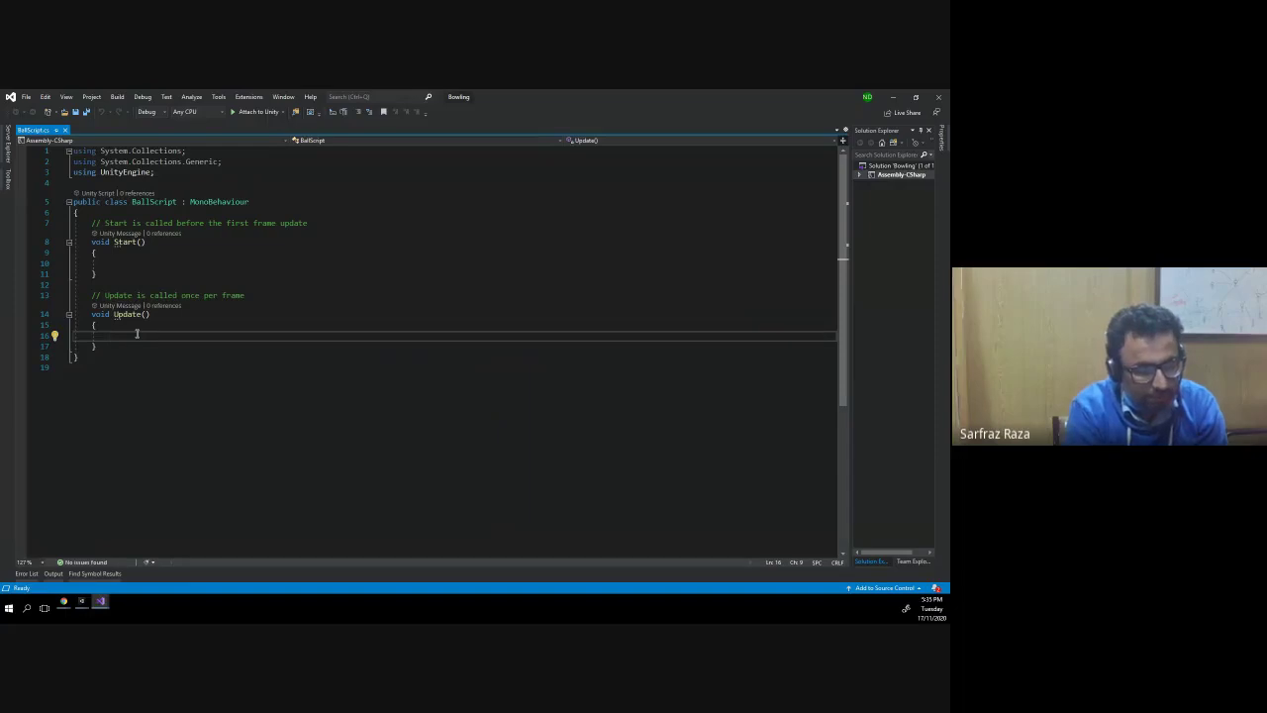
pyautogui.write('if(')
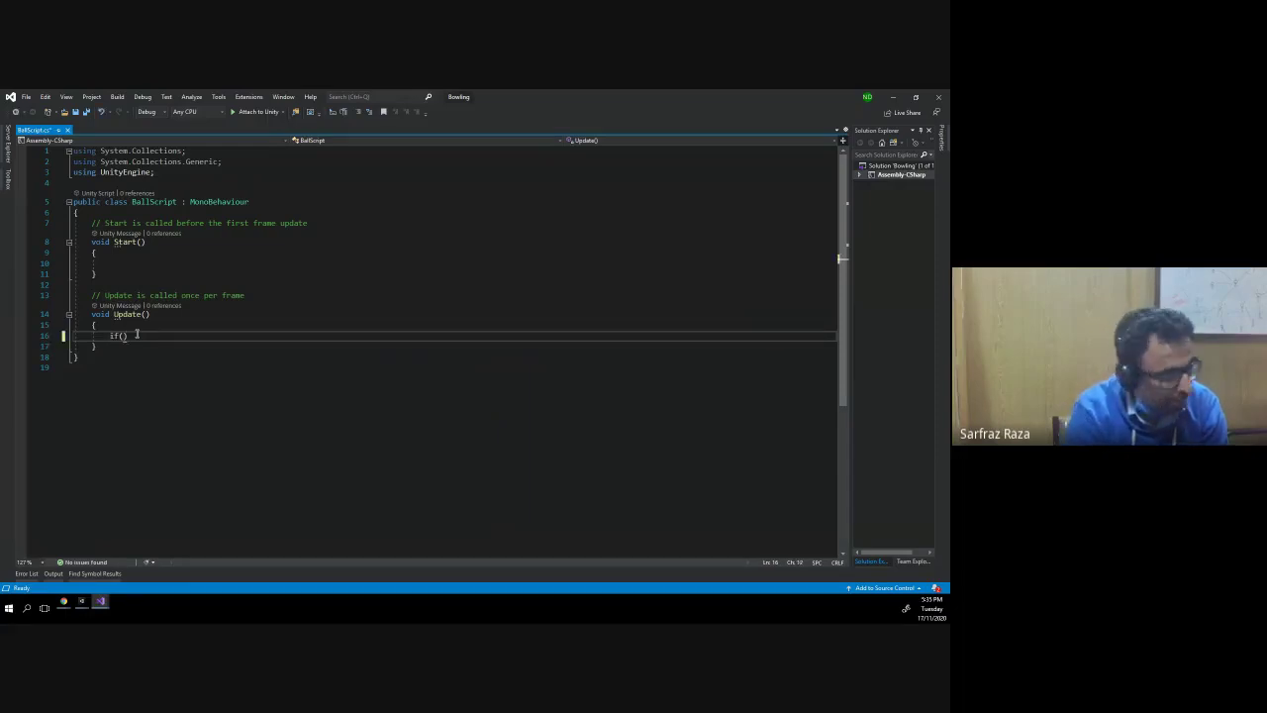
pyautogui.write('Input.')
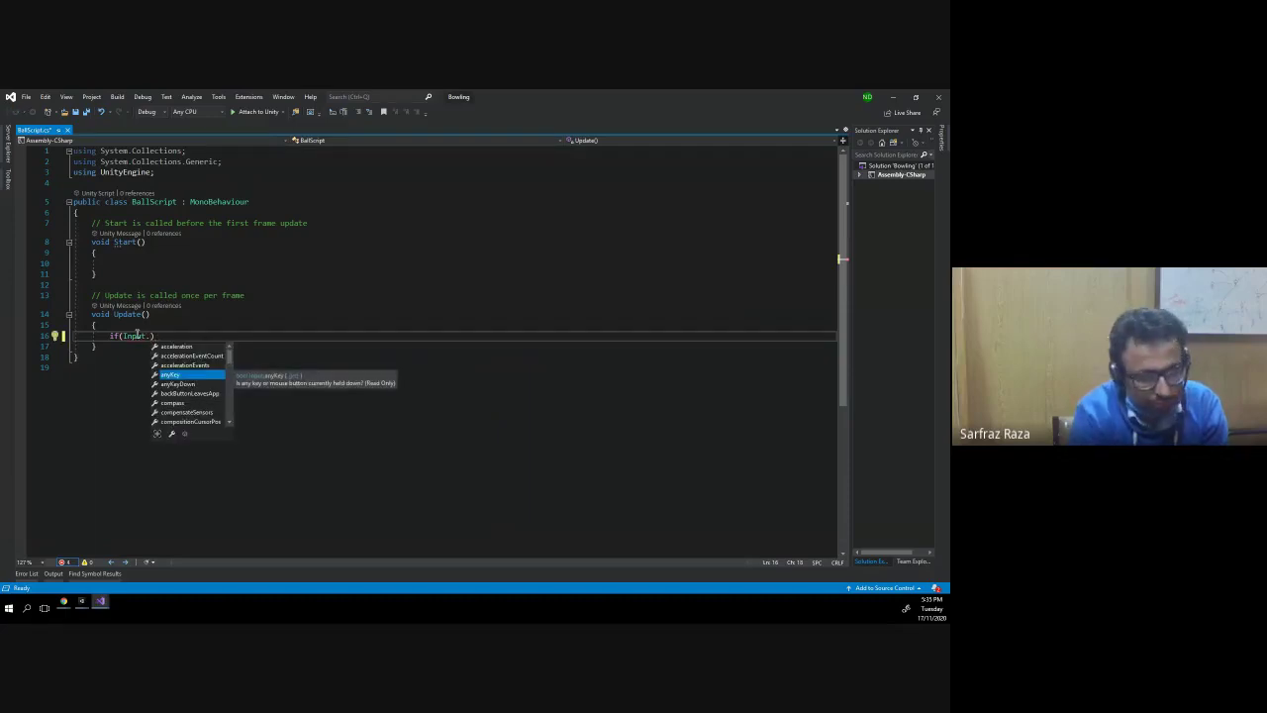
pyautogui.write('Get')
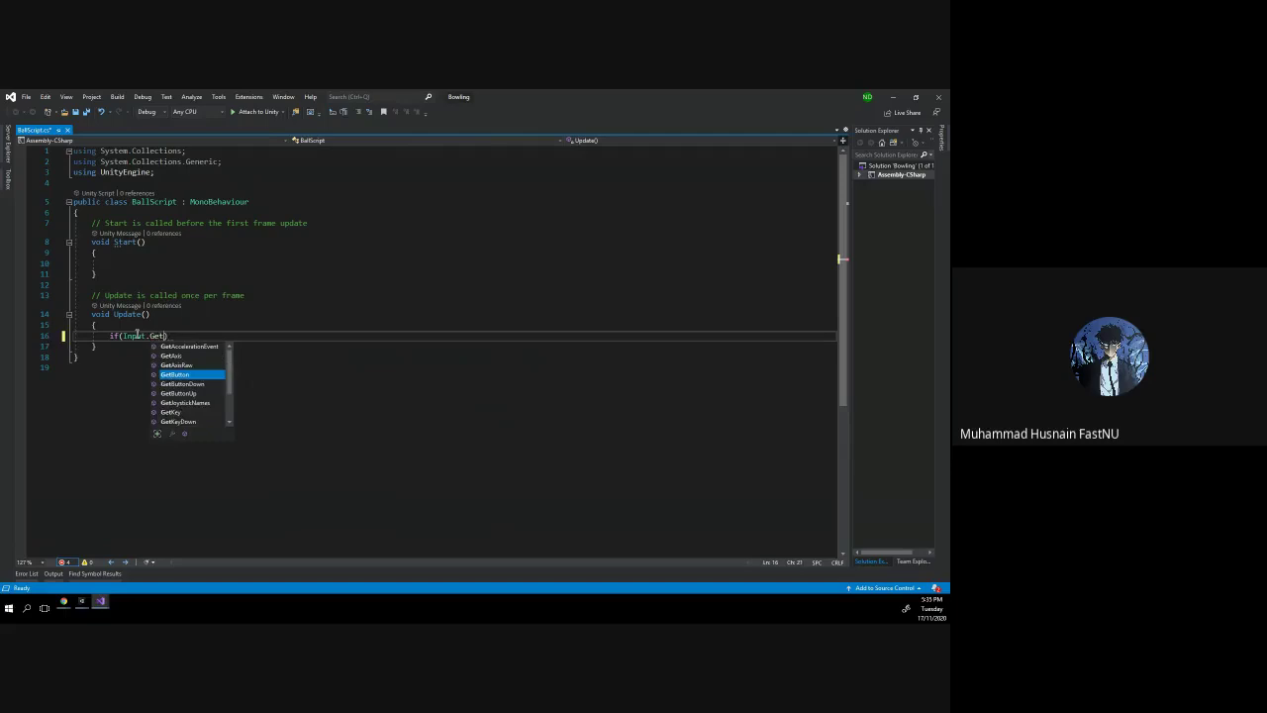
pyautogui.write('ke')
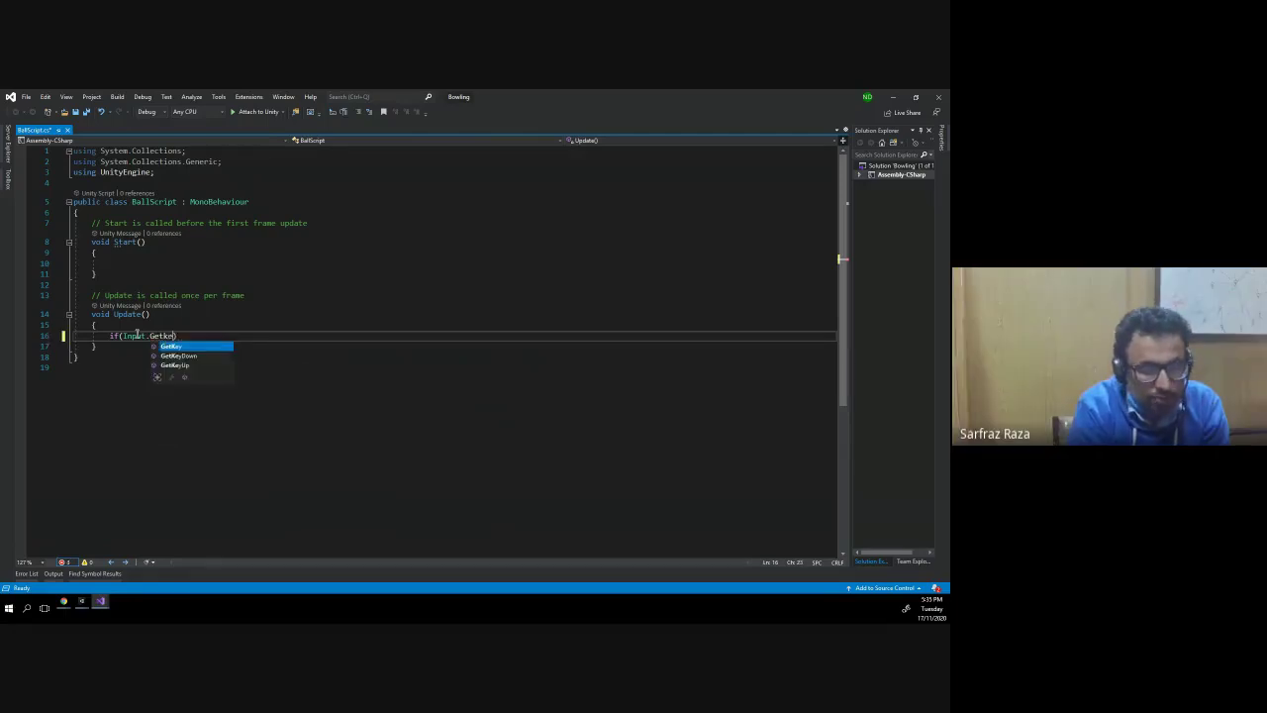
pyautogui.press('Down')
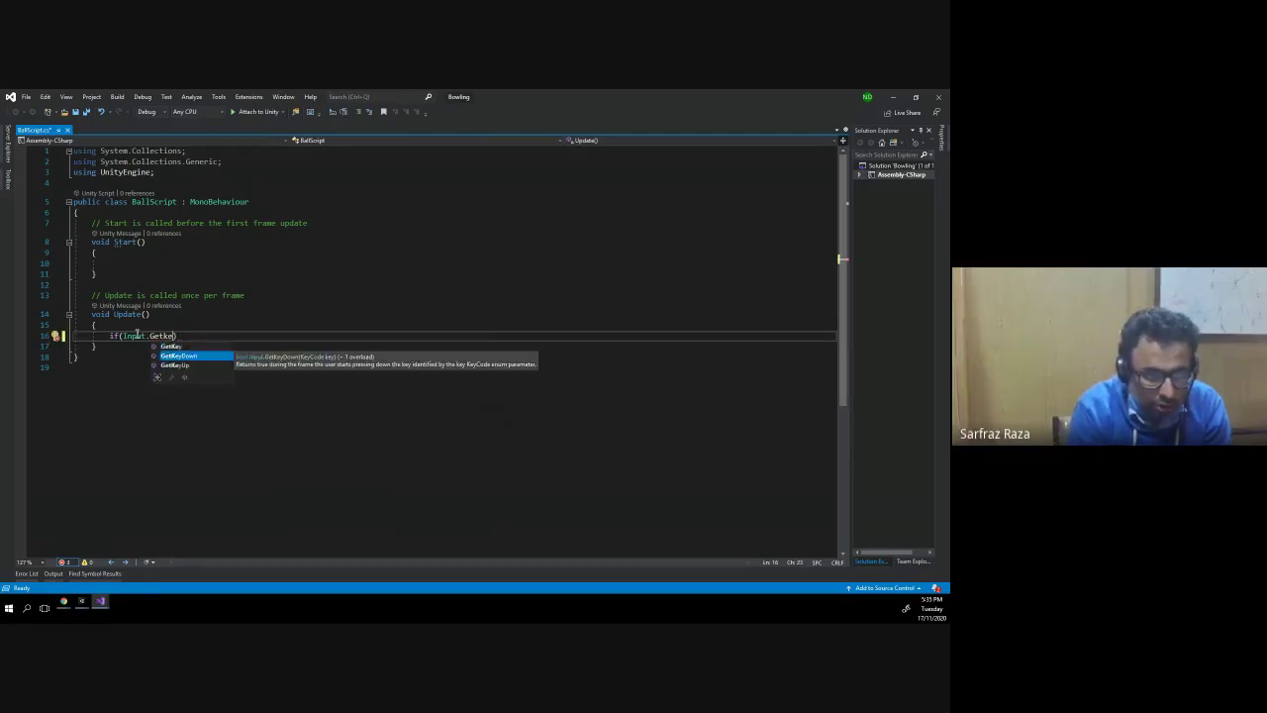
pyautogui.press('Tab')
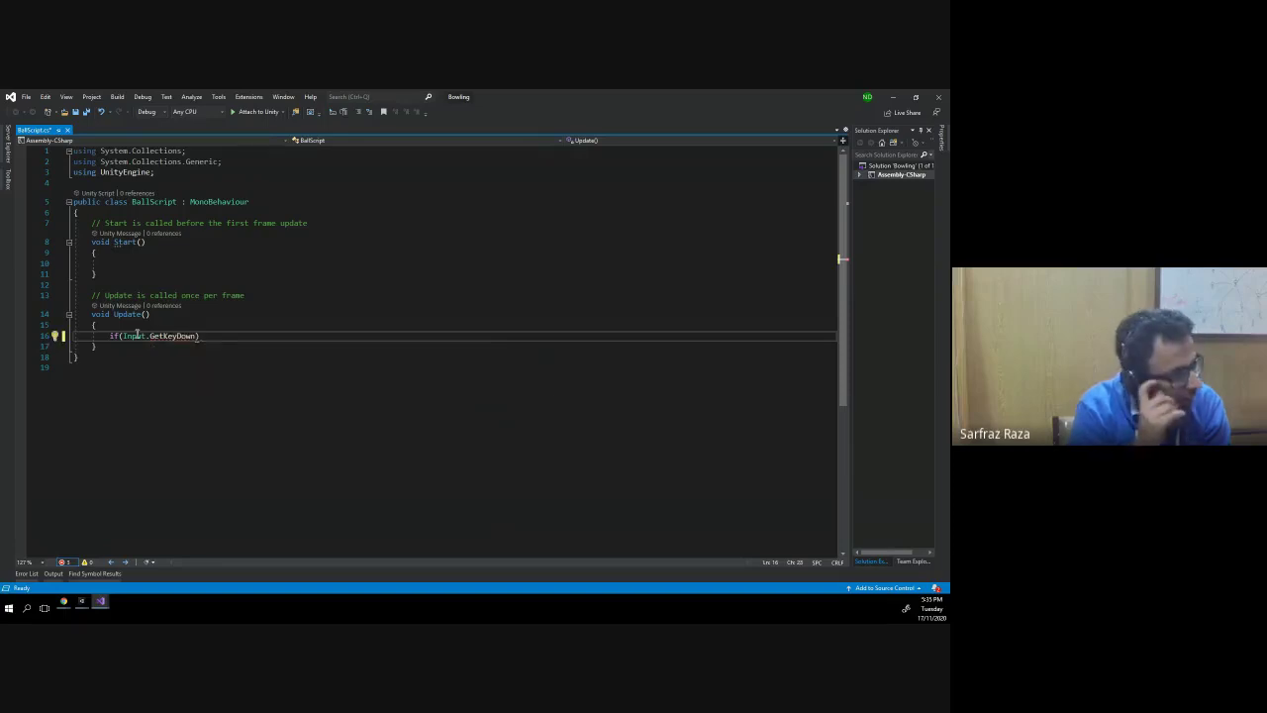
pyautogui.write('(key')
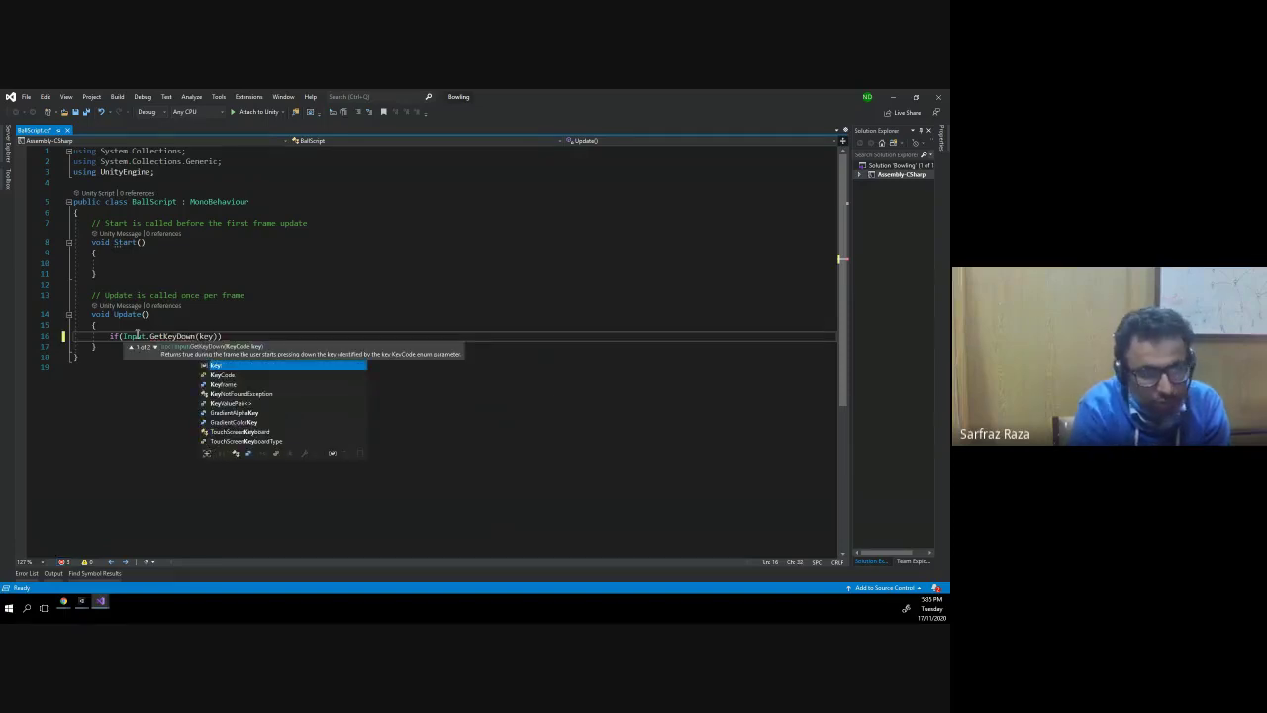
pyautogui.press('Down')
pyautogui.press('Tab')
pyautogui.write('.')
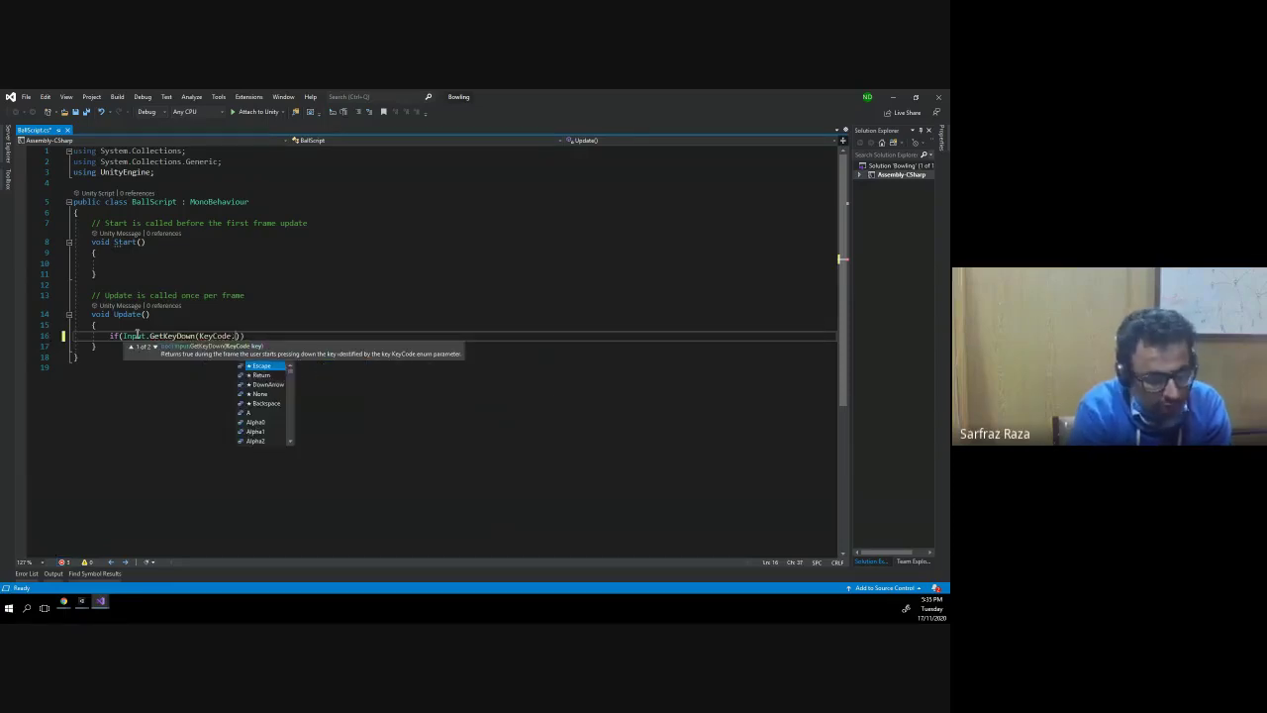
pyautogui.write('rig')
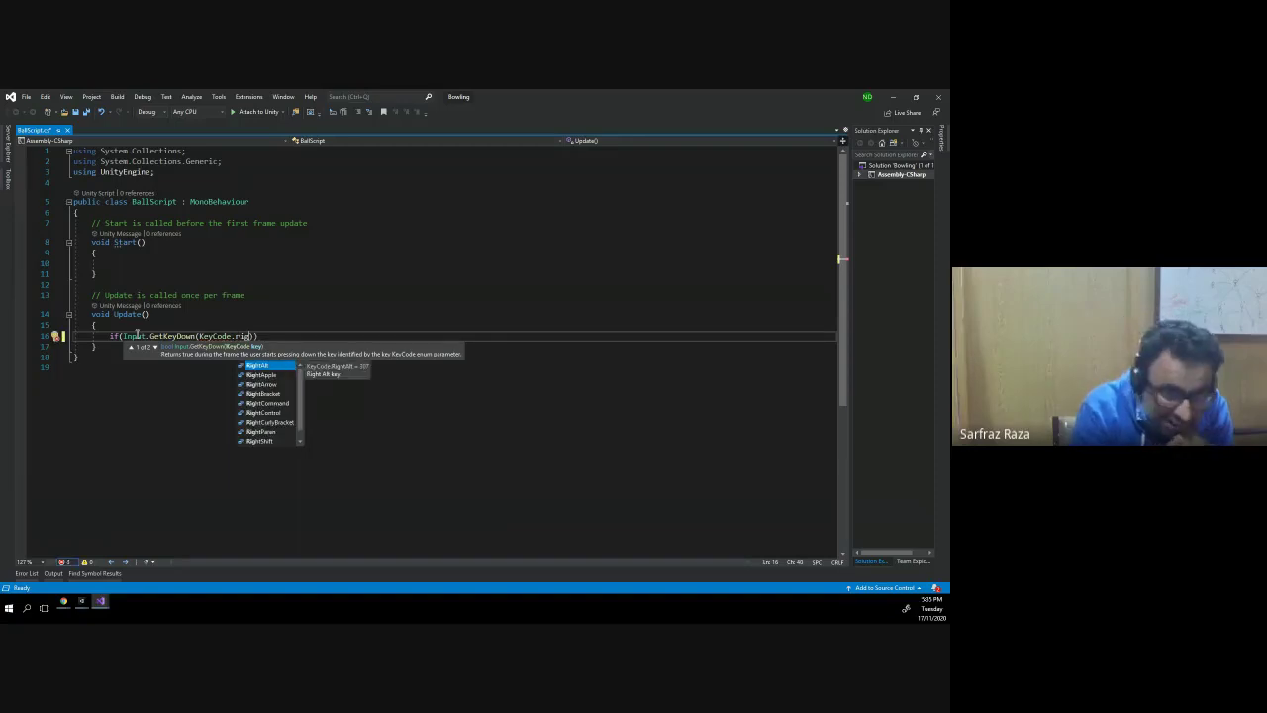
pyautogui.press('Down')
pyautogui.press('Down')
pyautogui.press('Tab')
pyautogui.write('))')
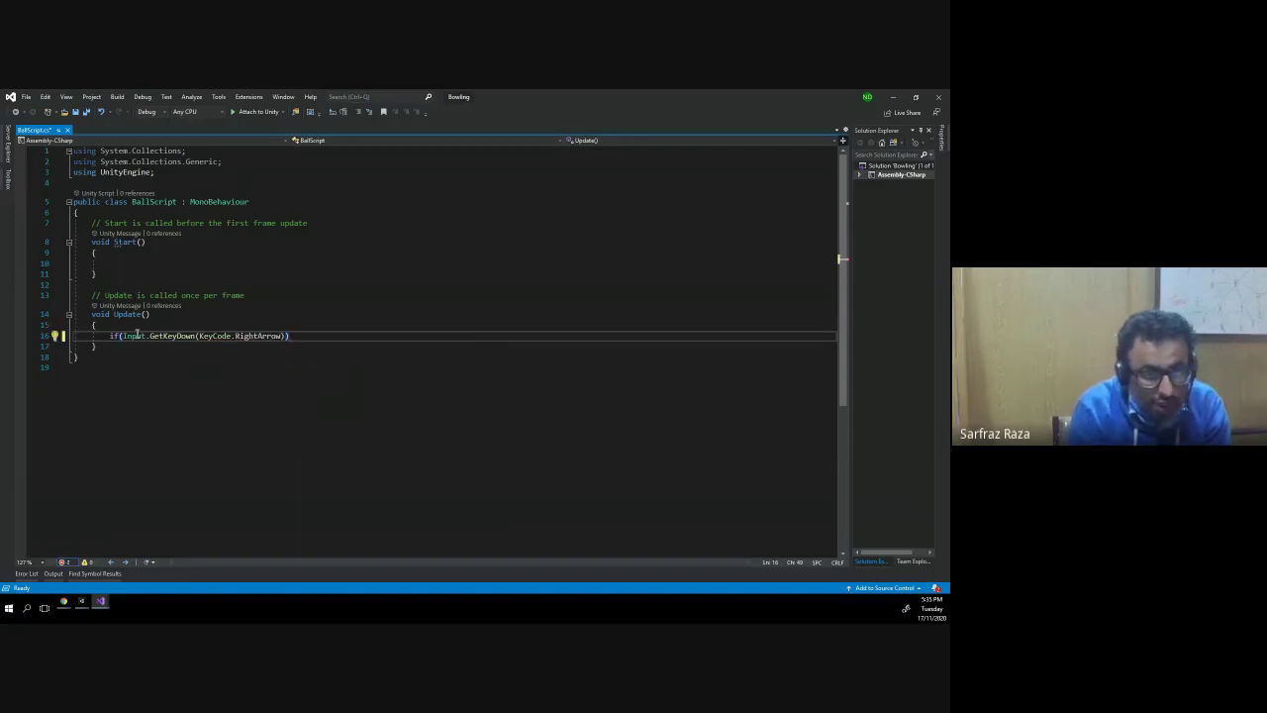
# - Give the right-arrow check a block calling MoveRight(), and add blank lines below Update
pyautogui.press('Return')
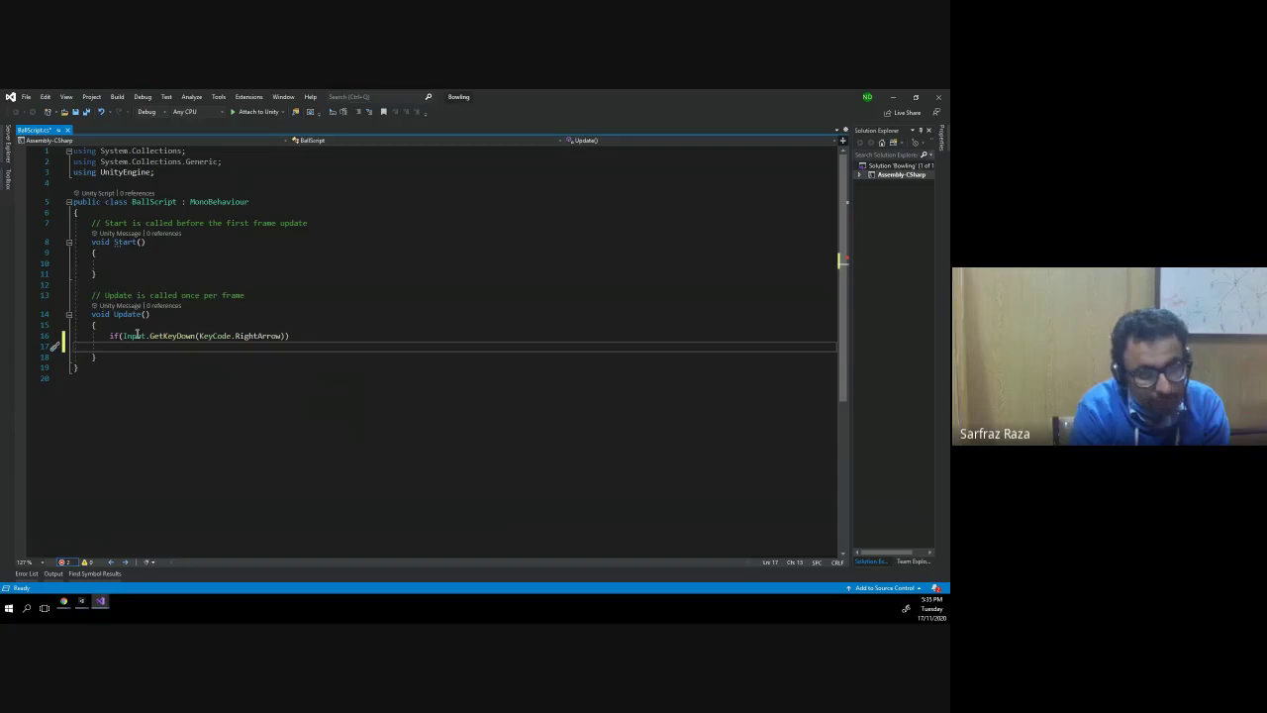
pyautogui.write('{')
pyautogui.press('Return')
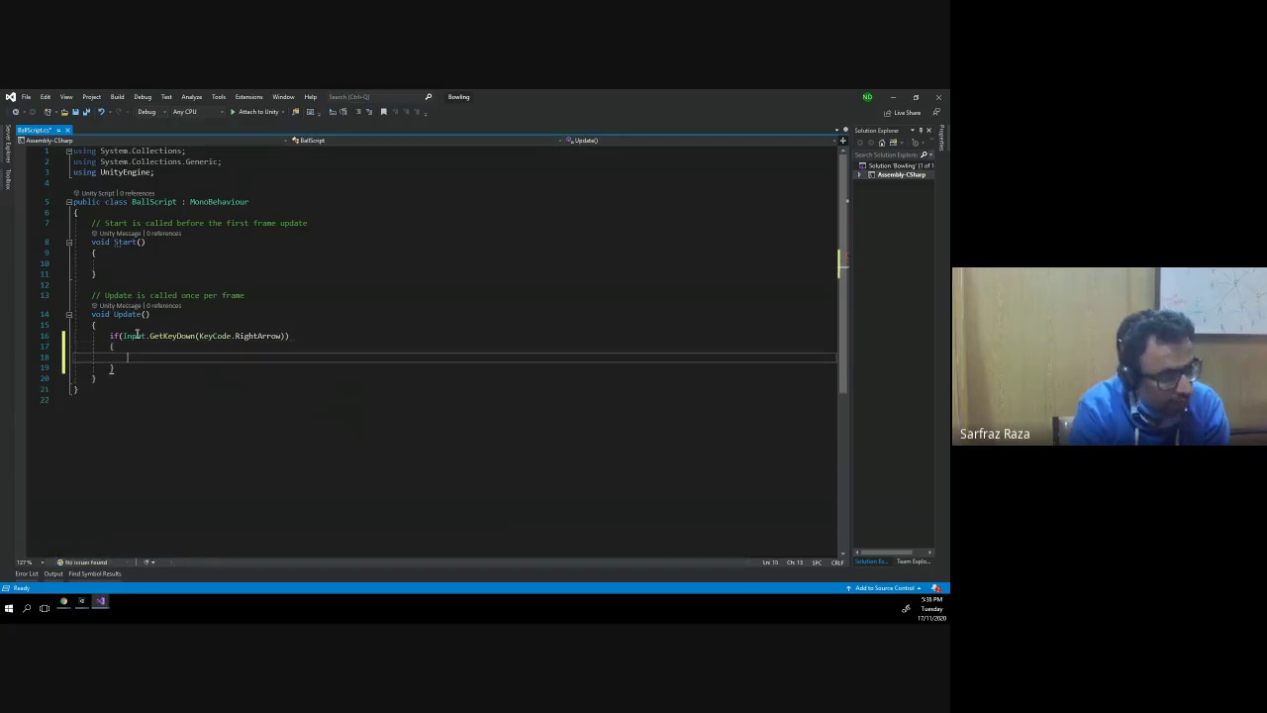
pyautogui.write('MoveR')
pyautogui.write('ight')
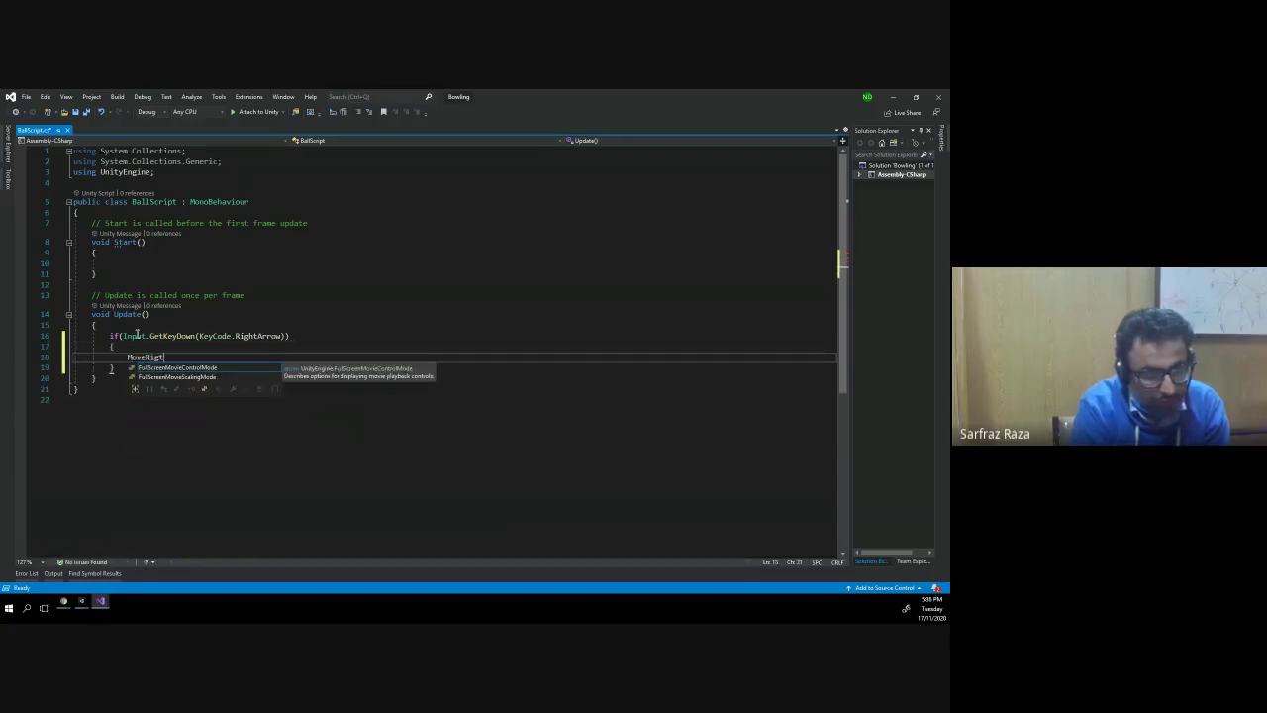
pyautogui.write('();')
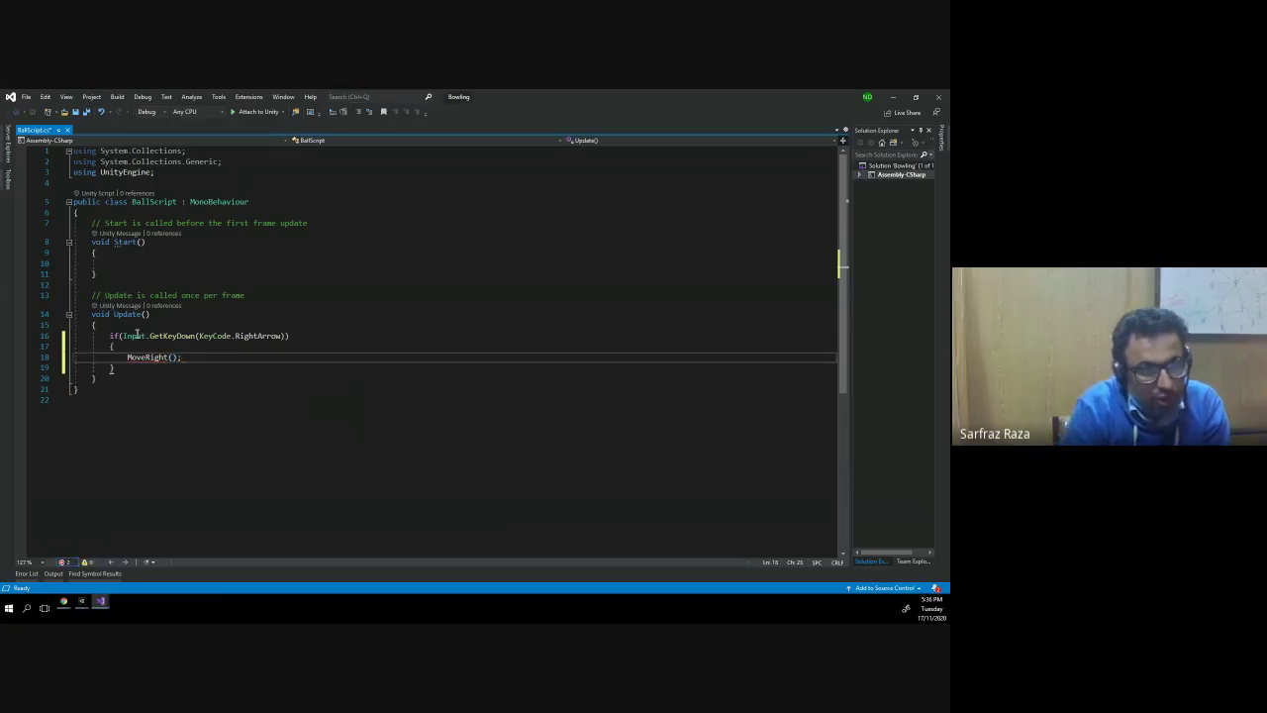
pyautogui.press('Down')
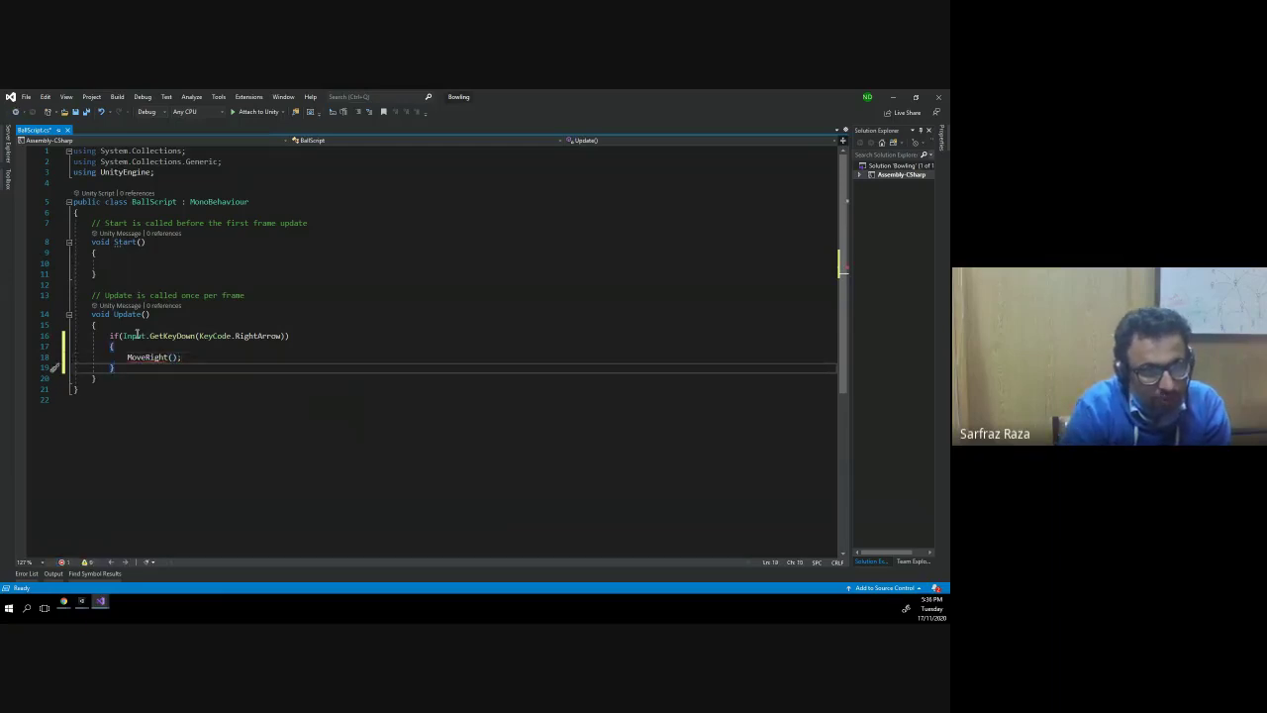
pyautogui.press('Up')
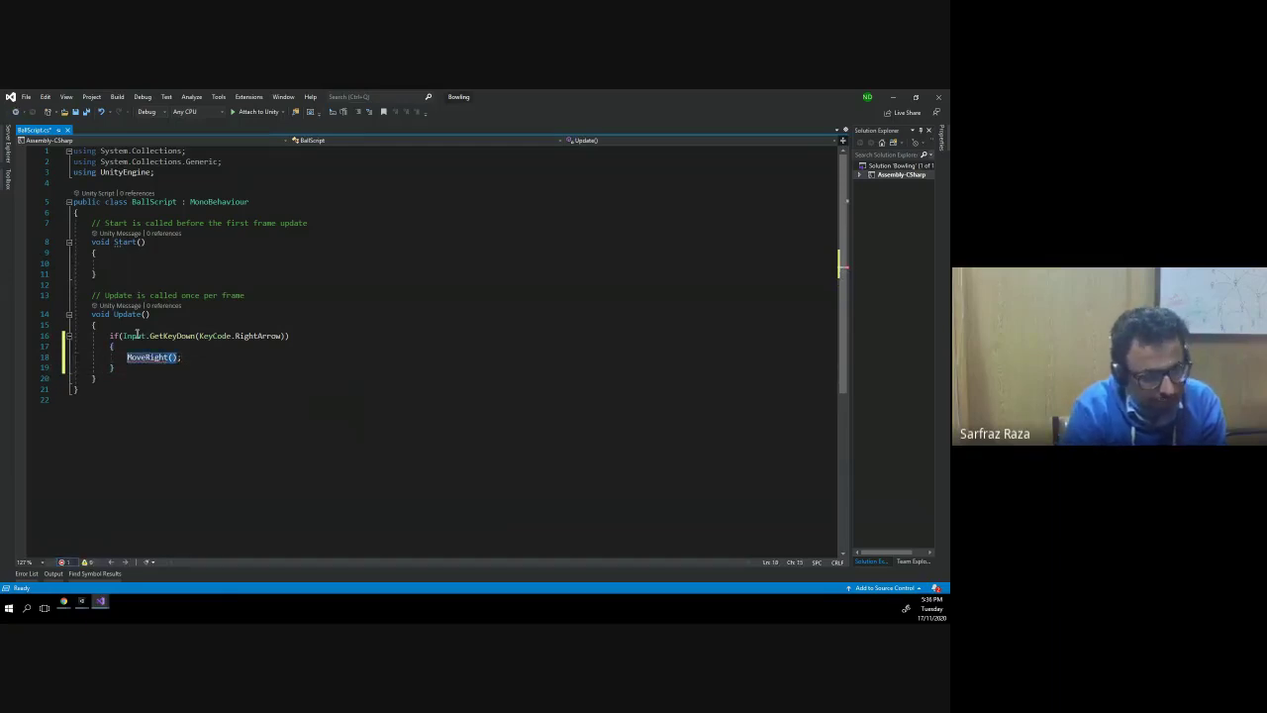
pyautogui.press('Down')
pyautogui.press('Down')
pyautogui.press('Return')
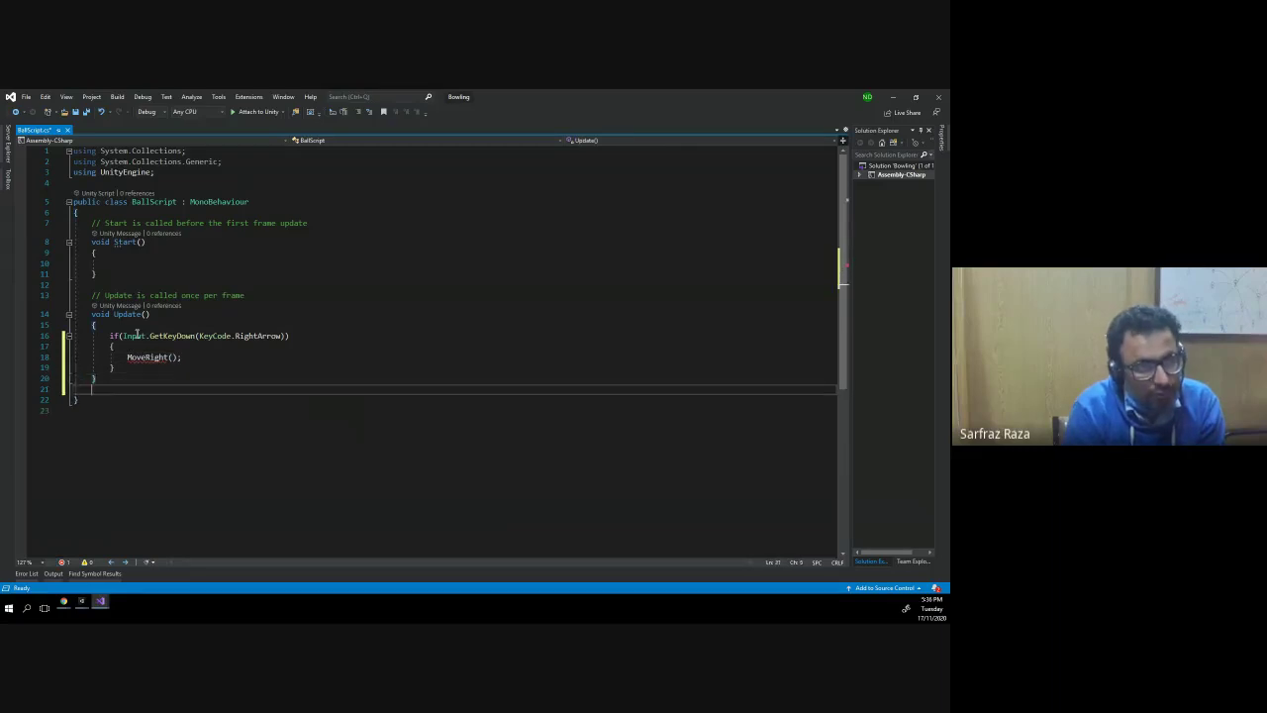
pyautogui.press('Return')
# - Declare an empty void MoveRight() method and save the script
pyautogui.write('void MoveRight()')
pyautogui.press('Return')
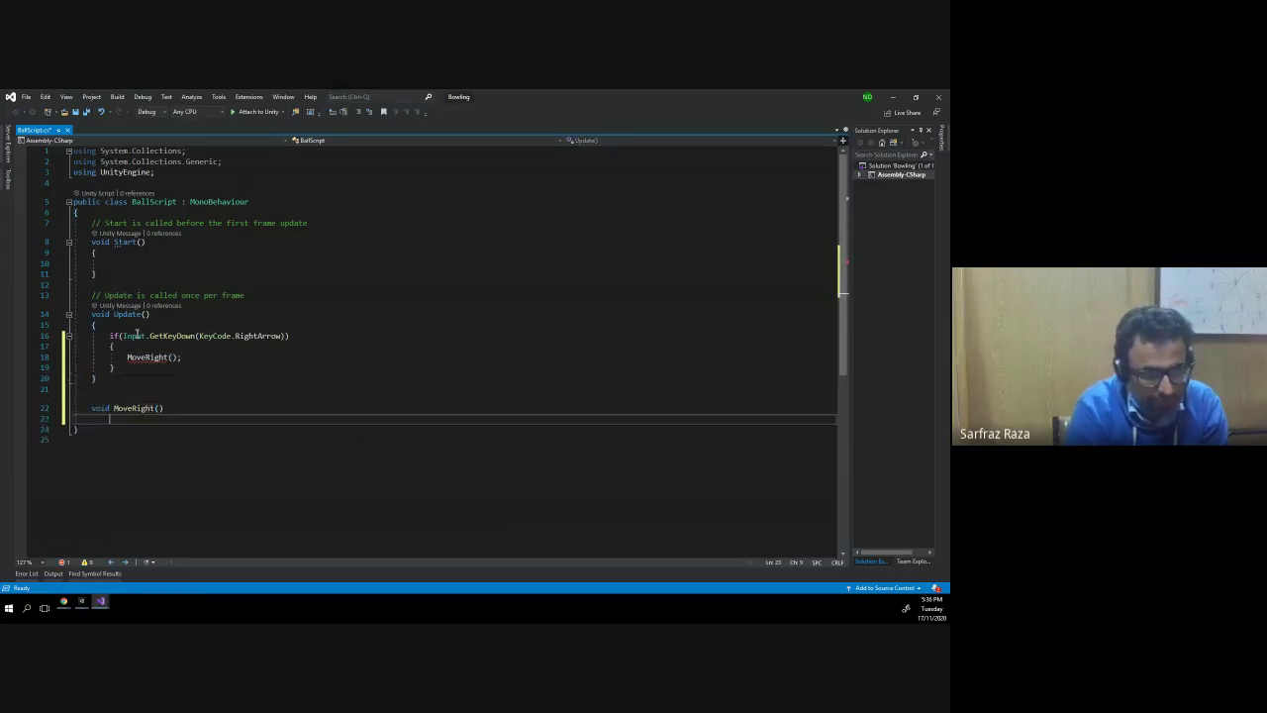
pyautogui.write('{}')
pyautogui.press('Return')
pyautogui.hotkey('ctrl', 's')
pyautogui.click(110, 440)
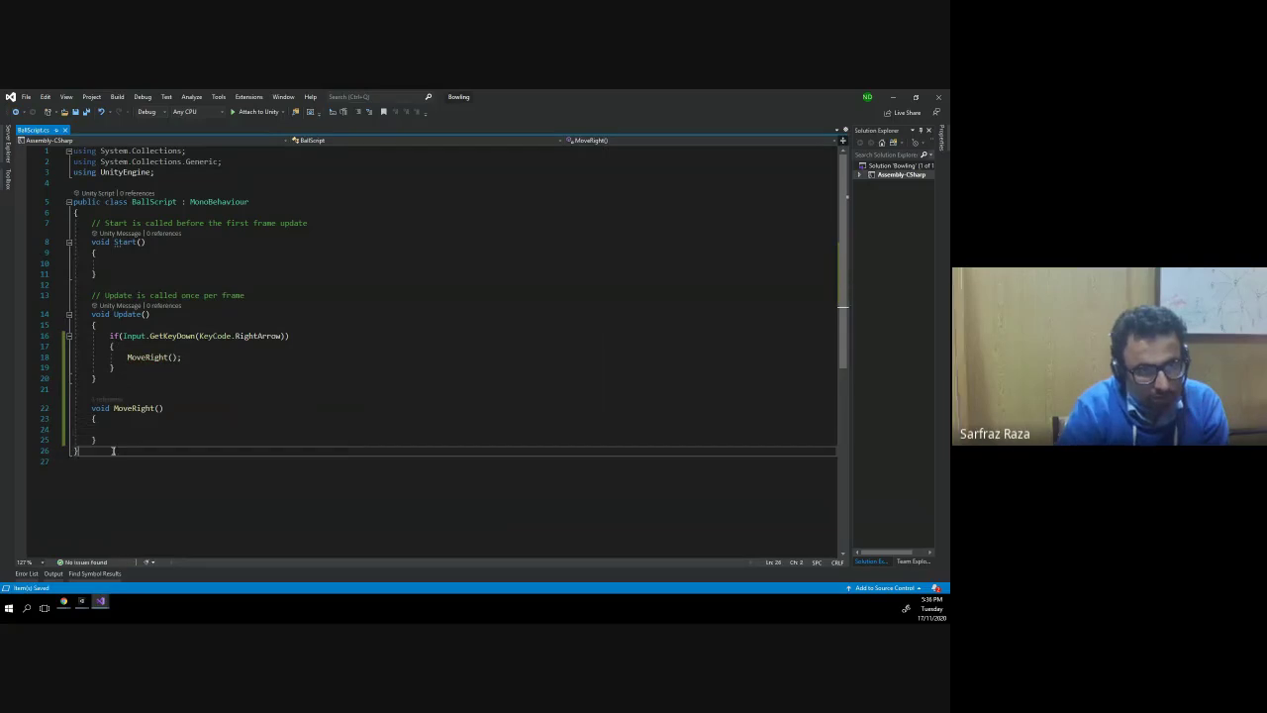
# - Add an empty void MoveLeft() method below MoveRight
pyautogui.press('Return')
pyautogui.write('void ')
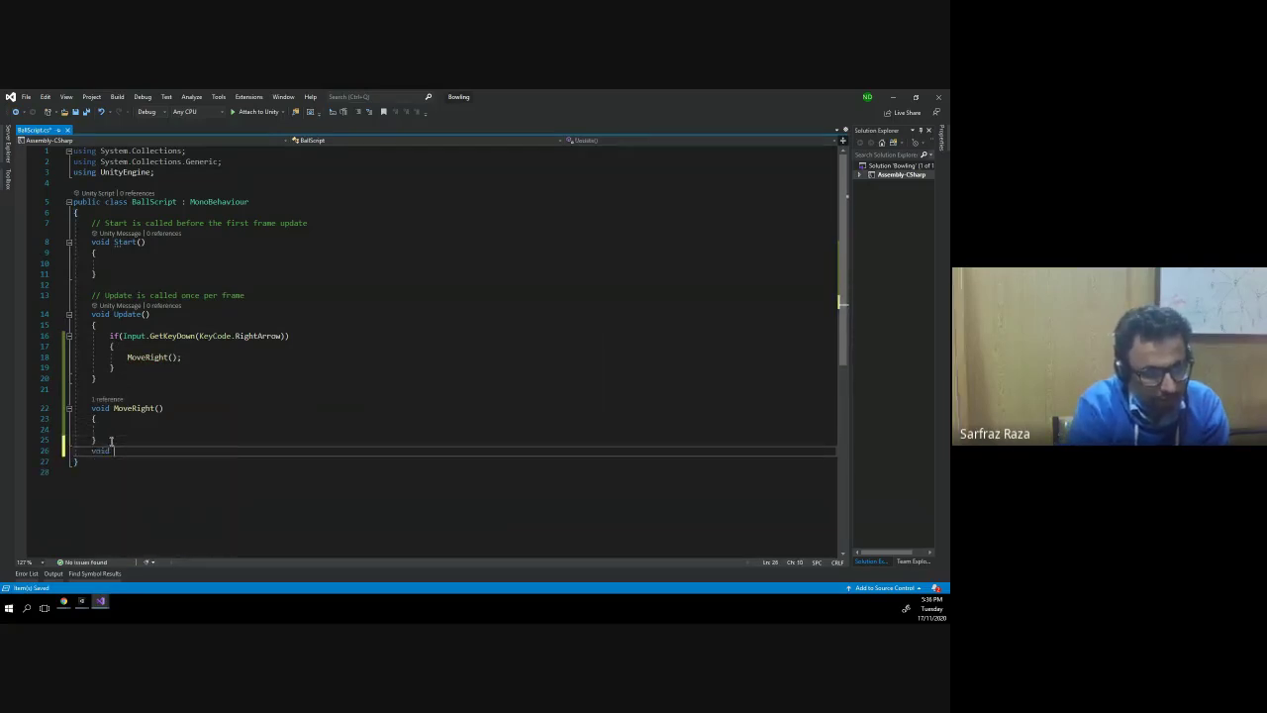
pyautogui.write('MoveLeft')
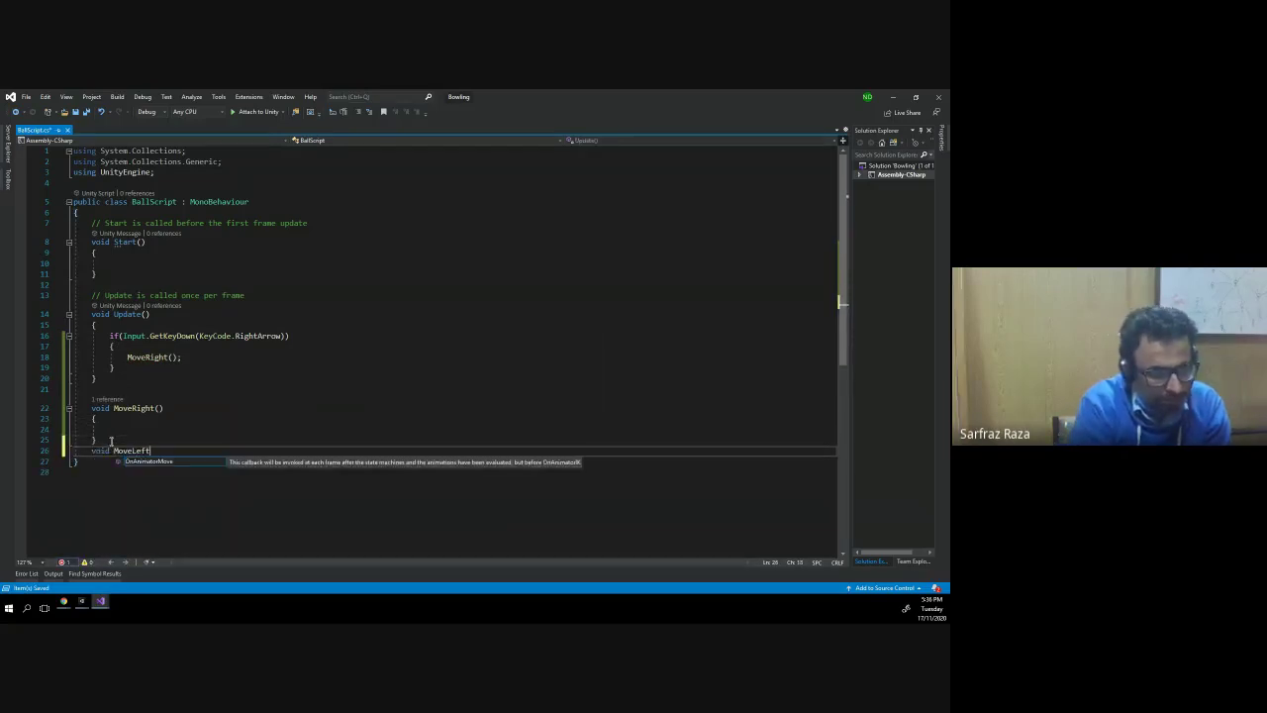
pyautogui.write('()')
pyautogui.press('Return')
pyautogui.write('{')
pyautogui.press('Return')
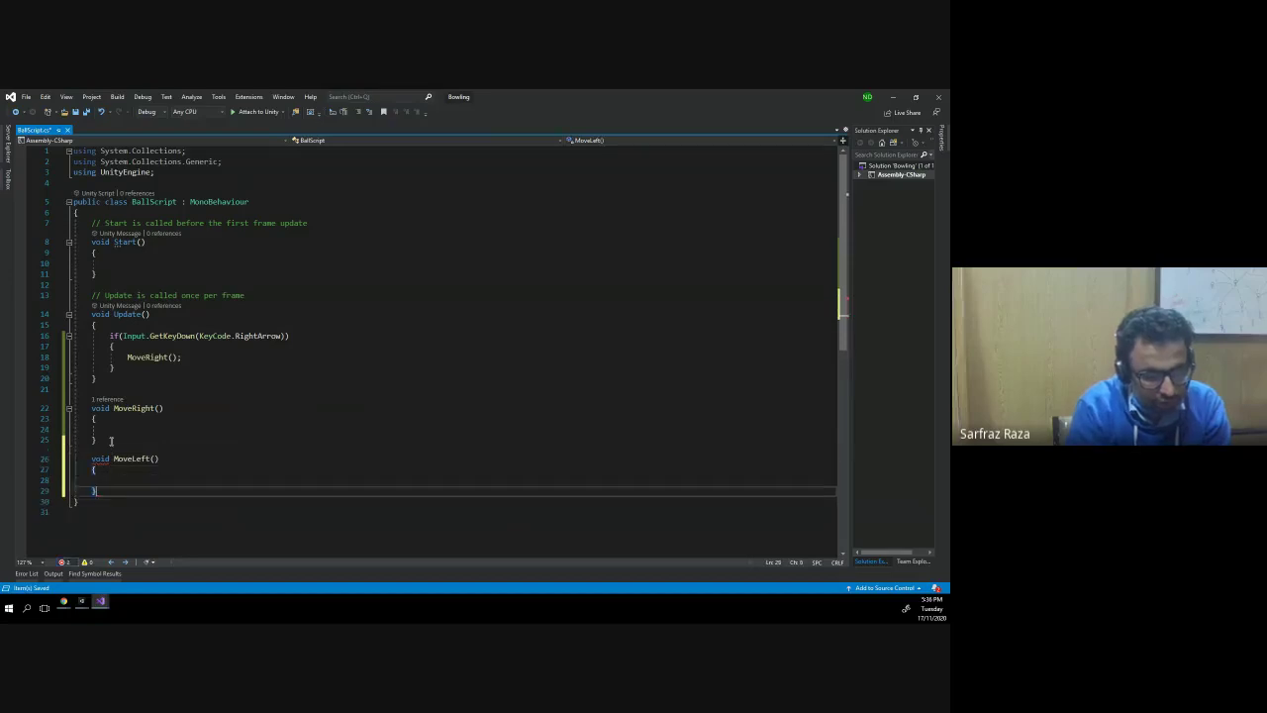
pyautogui.press('Down')
pyautogui.press('End')
pyautogui.press('Return')
# - Add an empty void Throw() method below MoveLeft
pyautogui.write('void ')
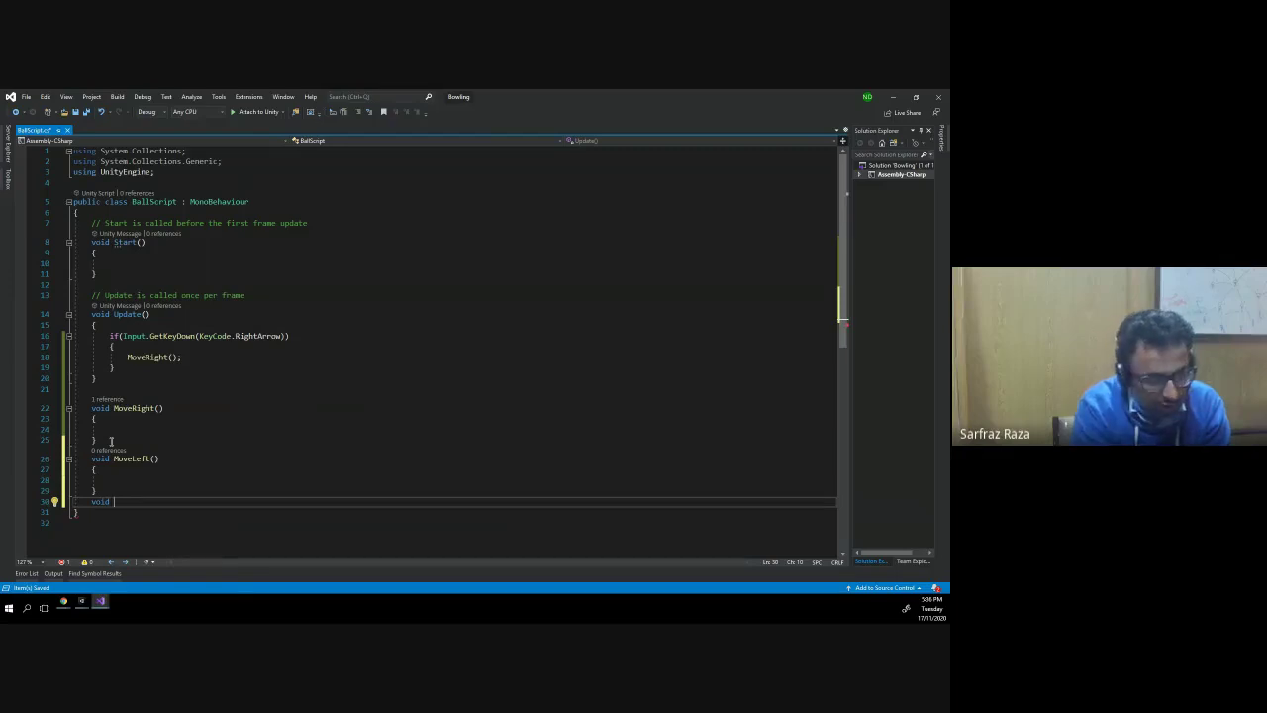
pyautogui.write('Throw()')
pyautogui.press('Return')
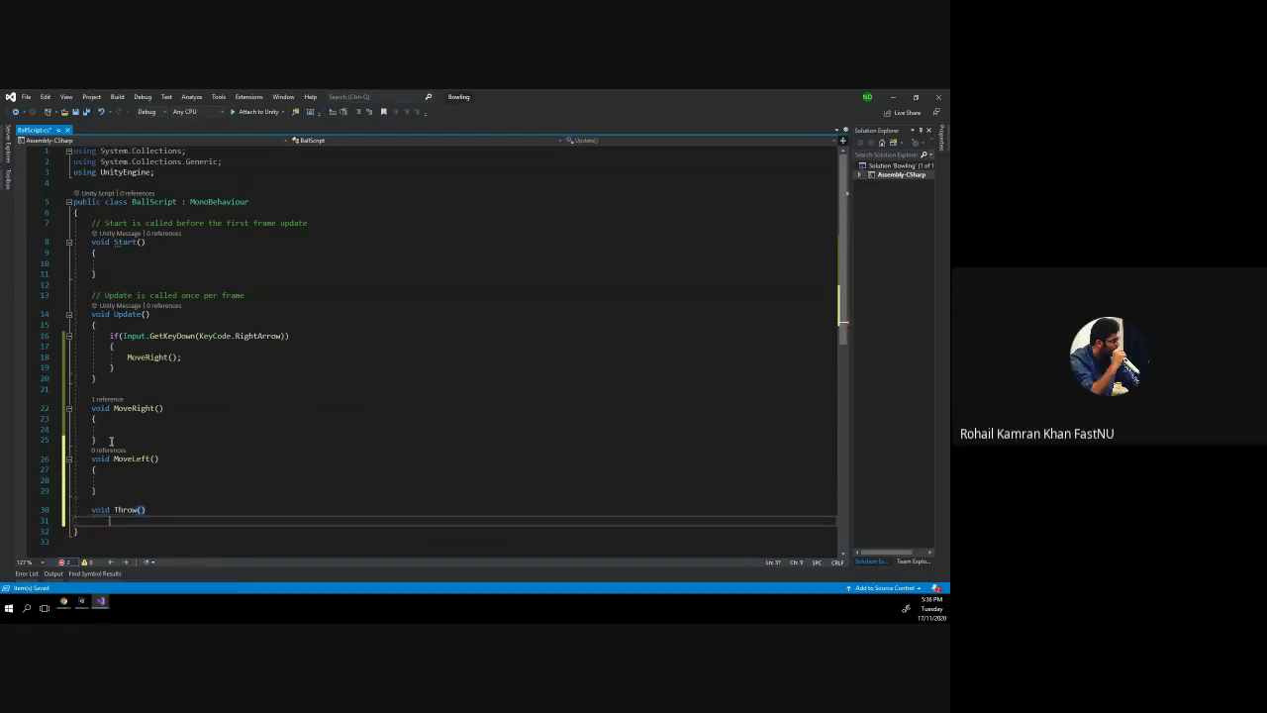
pyautogui.write('{')
pyautogui.press('Return')
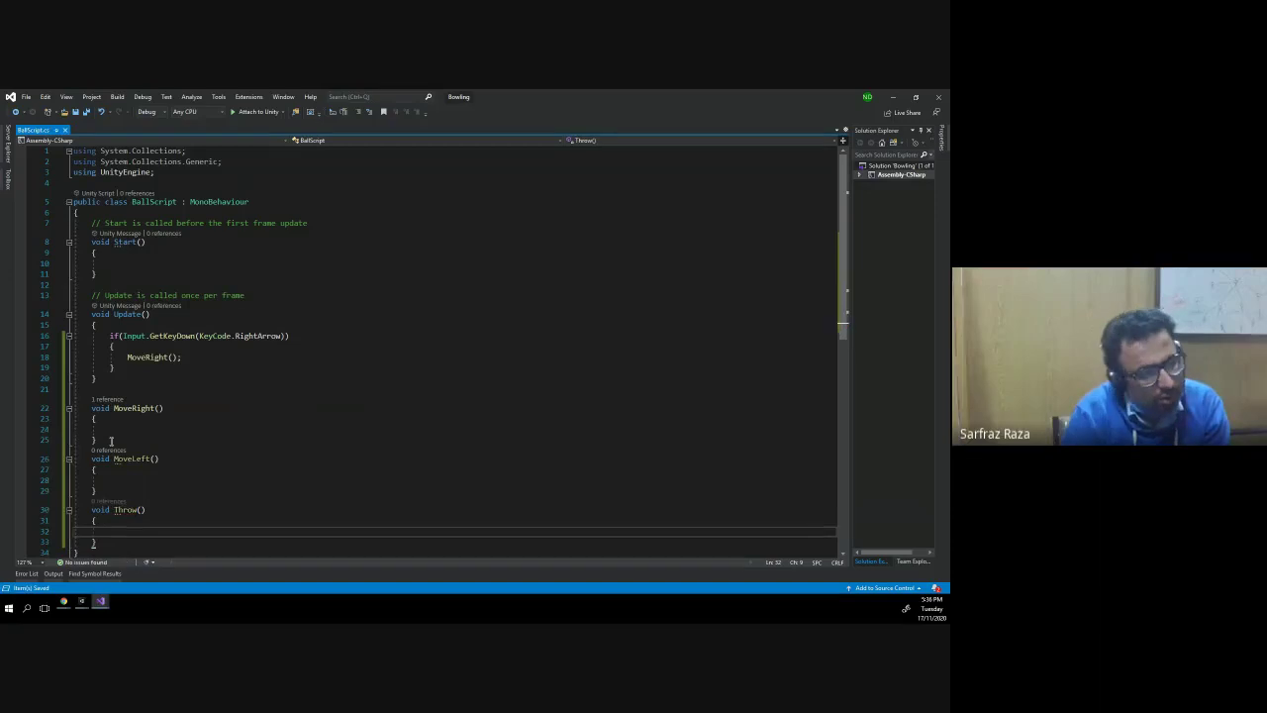
pyautogui.scroll(-1, 105, 465)
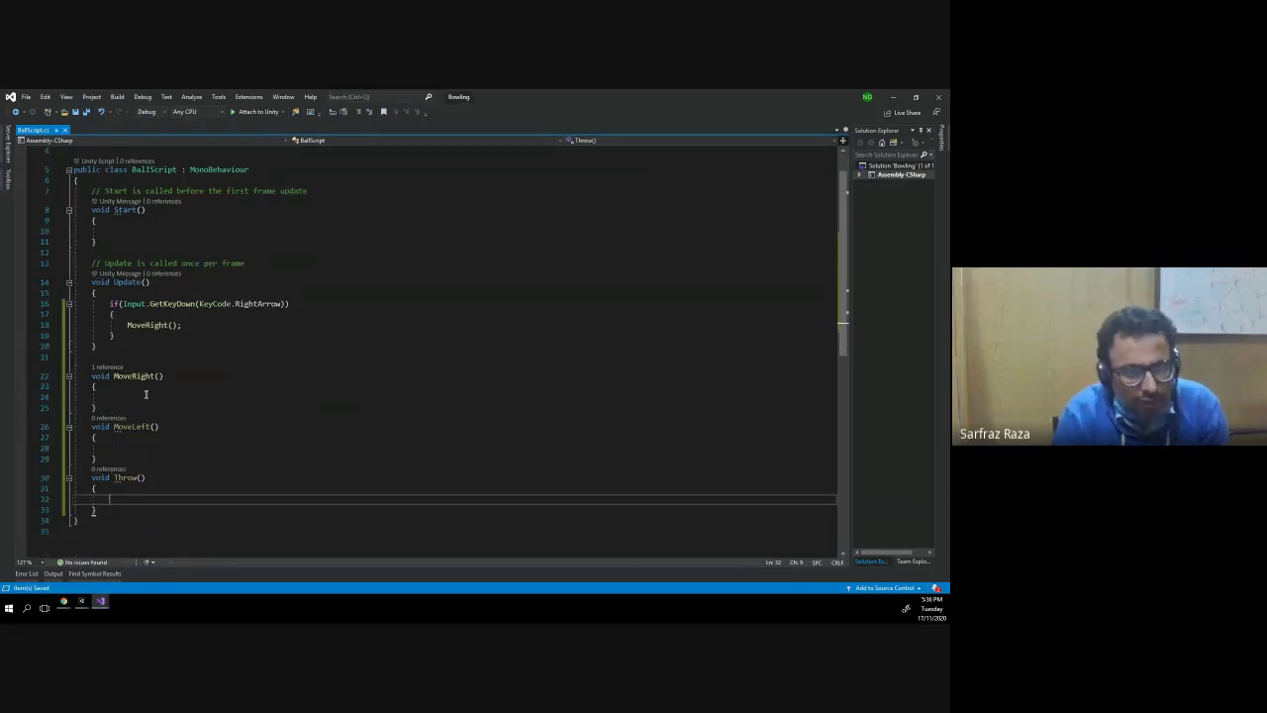
# - Add return; after the MoveRight() call in the right-arrow branch
pyautogui.click(170, 332)
pyautogui.press('Return')
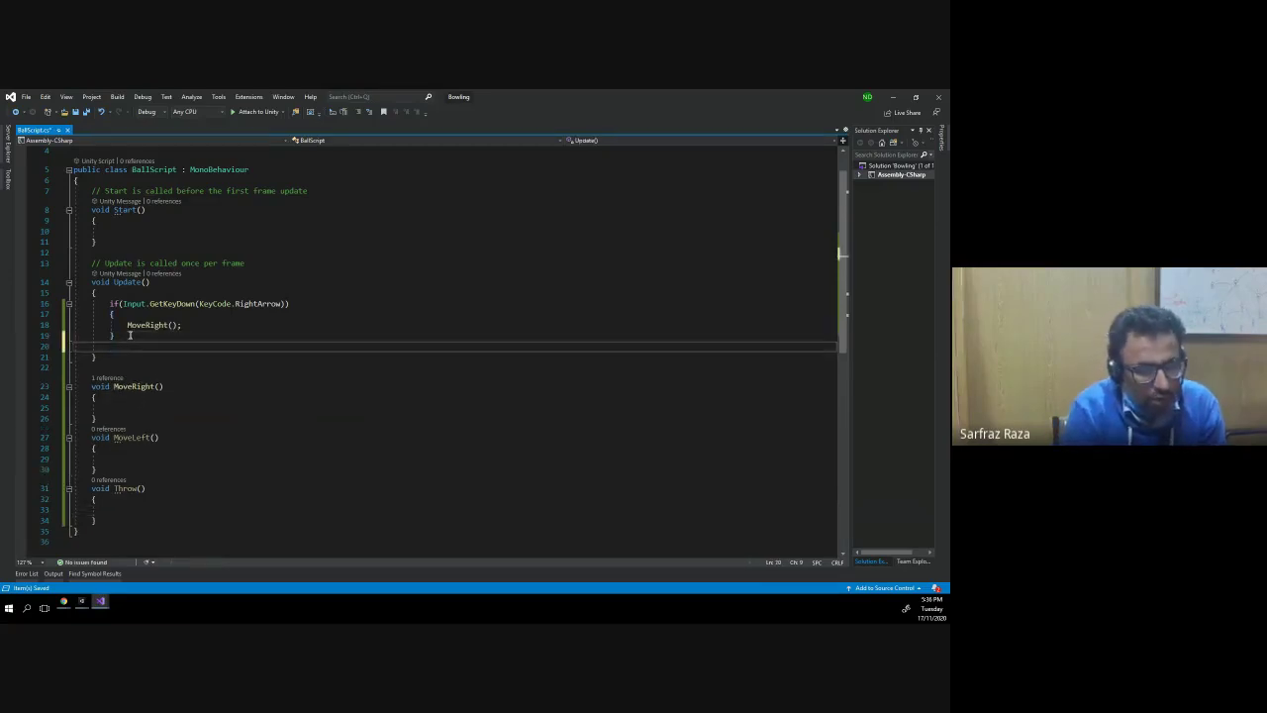
pyautogui.click(130, 335)
pyautogui.press('Return')
pyautogui.write('return;')
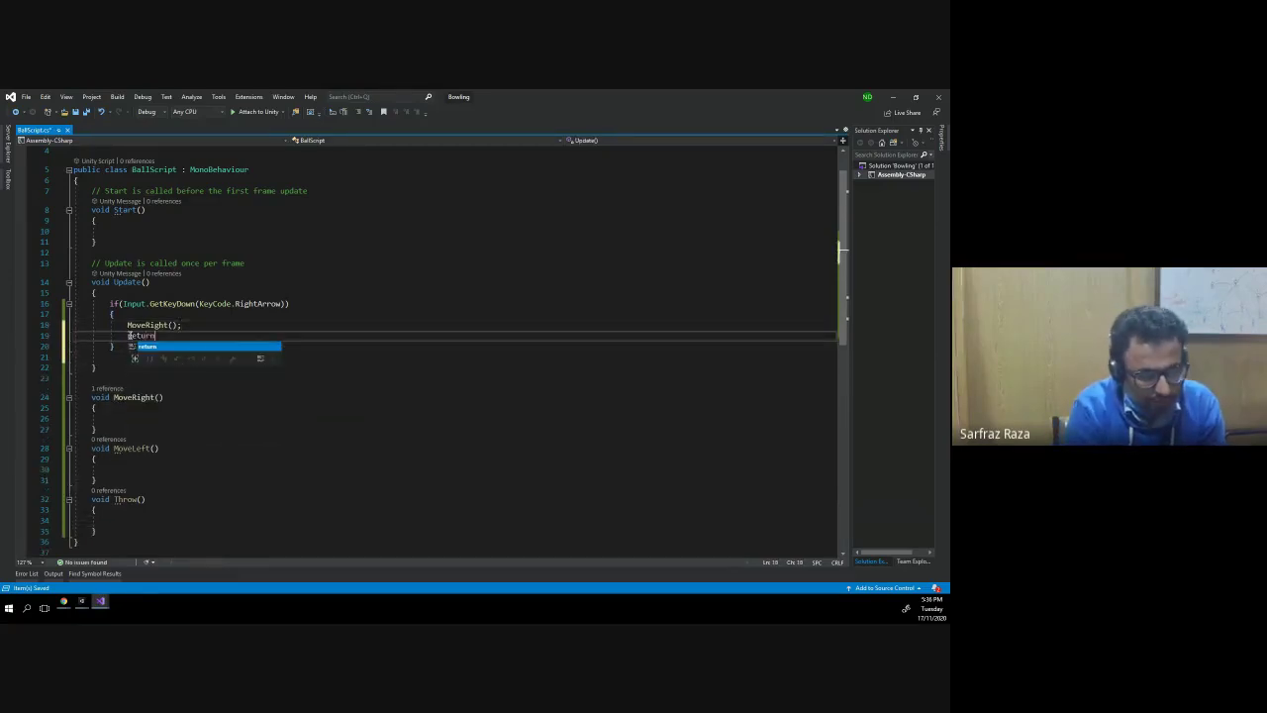
pyautogui.press('Down')
pyautogui.press('Down')
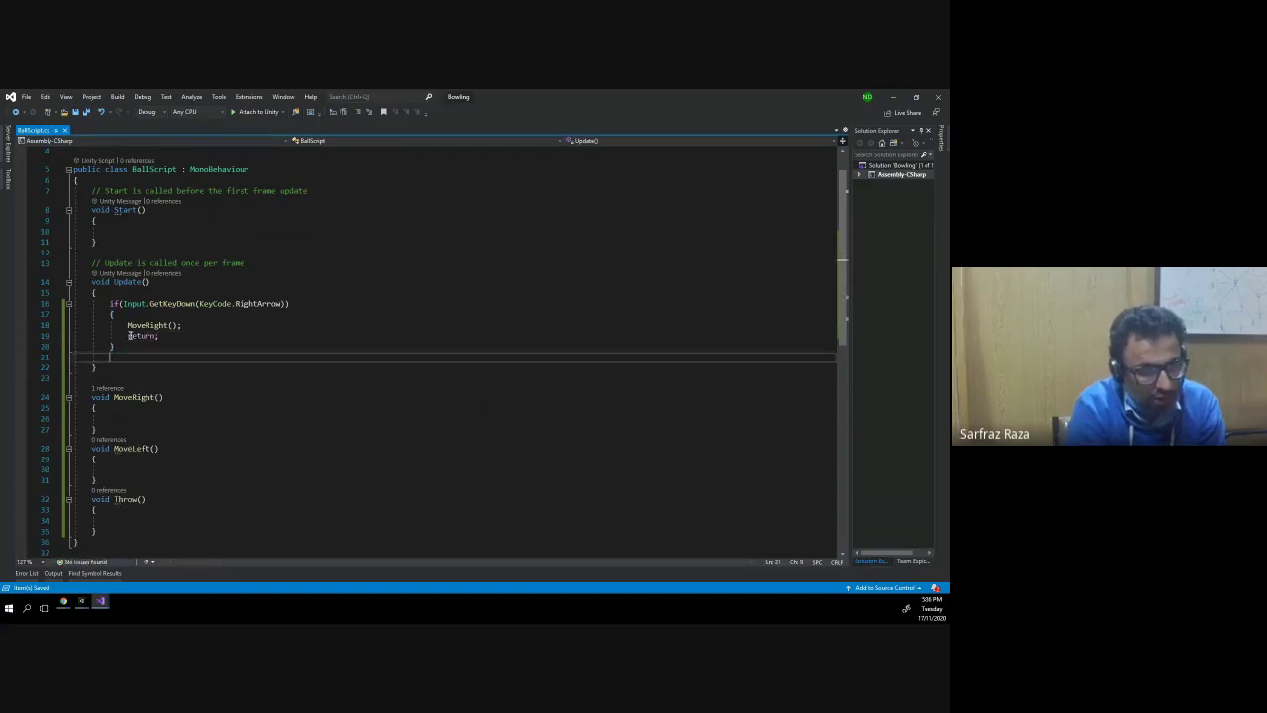
# - Add an else if branch checking Input.GetKeyDown(KeyCode.LeftArrow), reusing the copied condition
pyautogui.write('else if(')
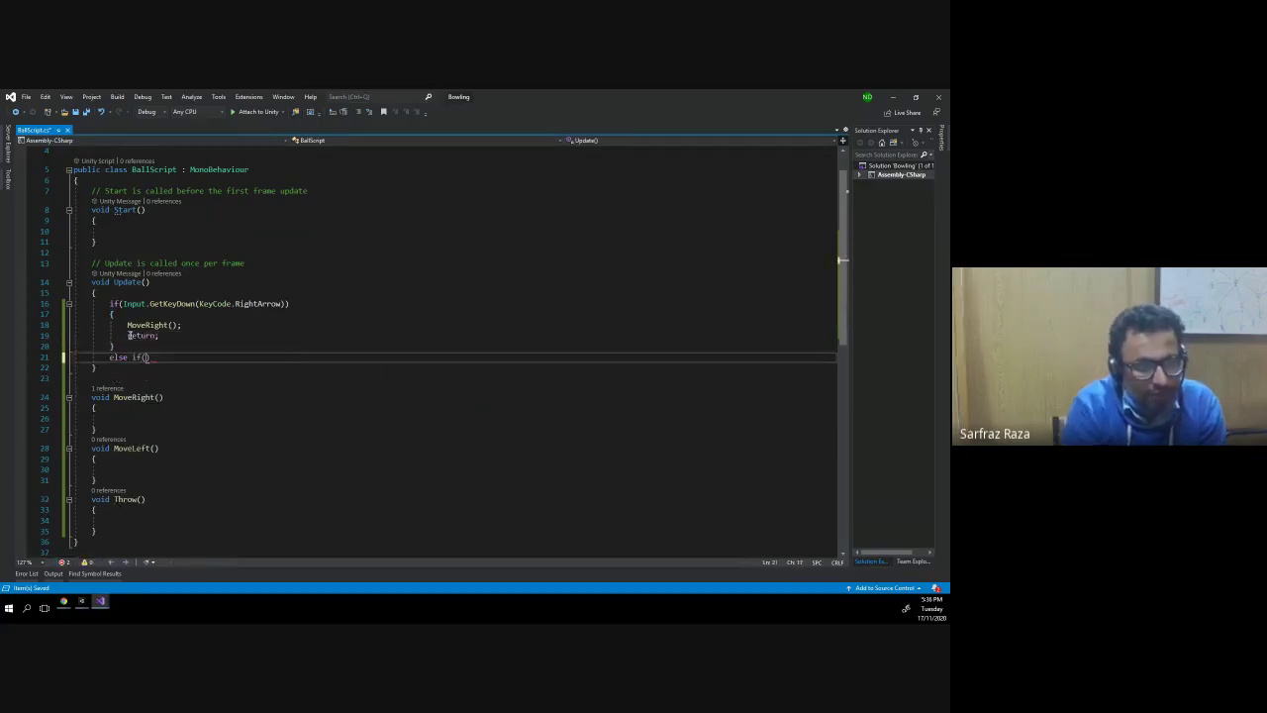
pyautogui.press('Up')
pyautogui.press('Up')
pyautogui.press('Up')
pyautogui.press('Up')
pyautogui.hotkey('shift', 'End')
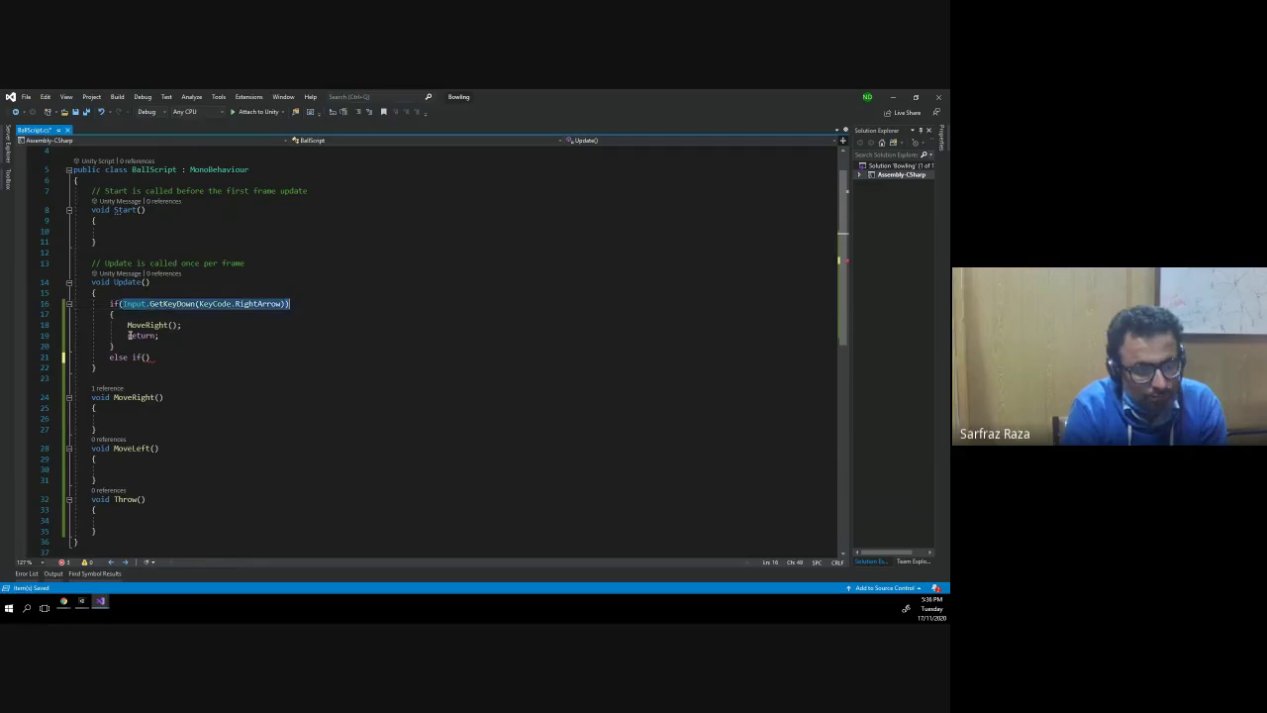
pyautogui.hotkey('ctrl', 'c')
pyautogui.press('Down')
pyautogui.press('Down')
pyautogui.press('Down')
pyautogui.press('Down')
pyautogui.press('Down')
pyautogui.press('BackSpace')
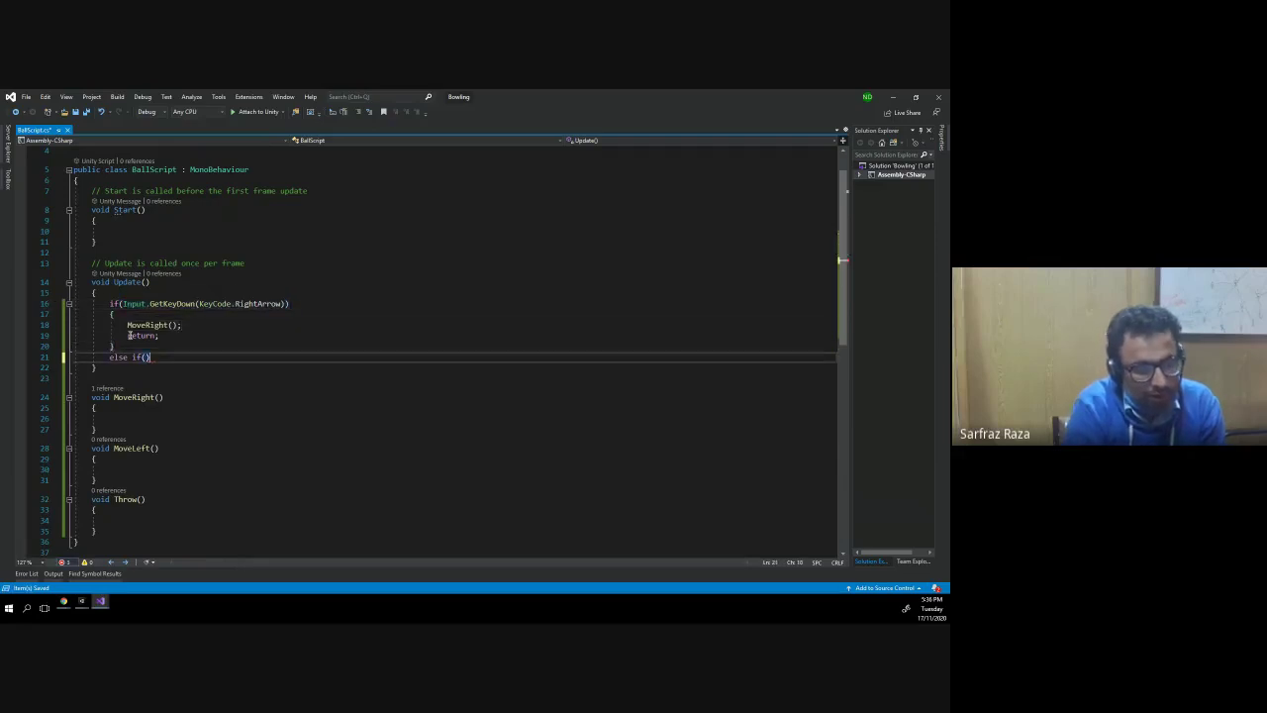
pyautogui.hotkey('ctrl', 'v')
pyautogui.hotkey('ctrl', 'shift', 'Left')
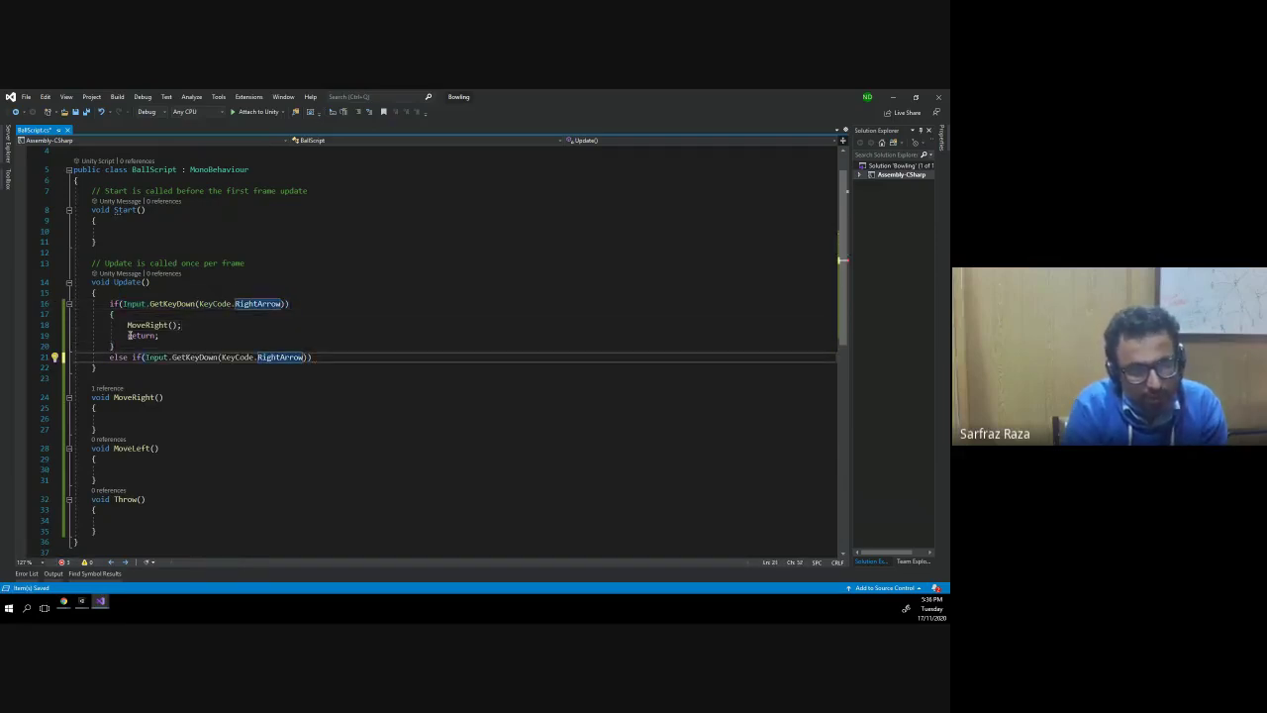
pyautogui.write('left')
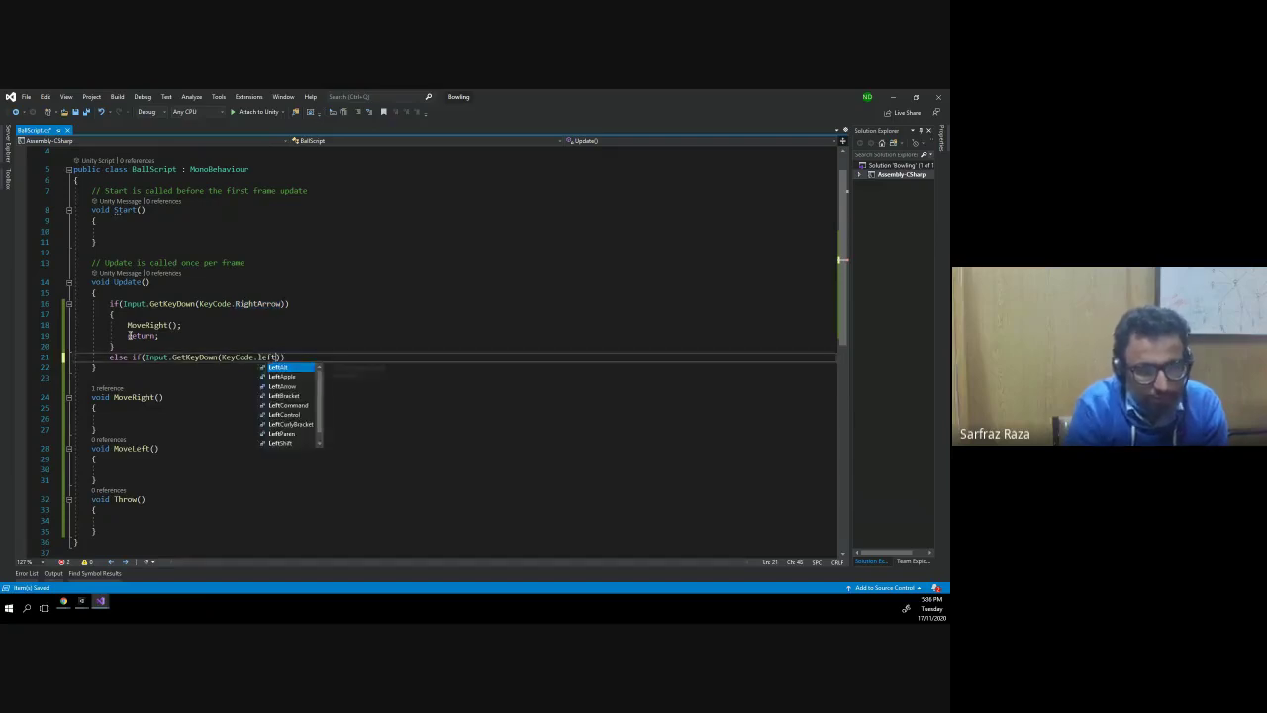
pyautogui.press('Tab')
# - Give the left-arrow branch a block that calls MoveLeft()
pyautogui.press('Return')
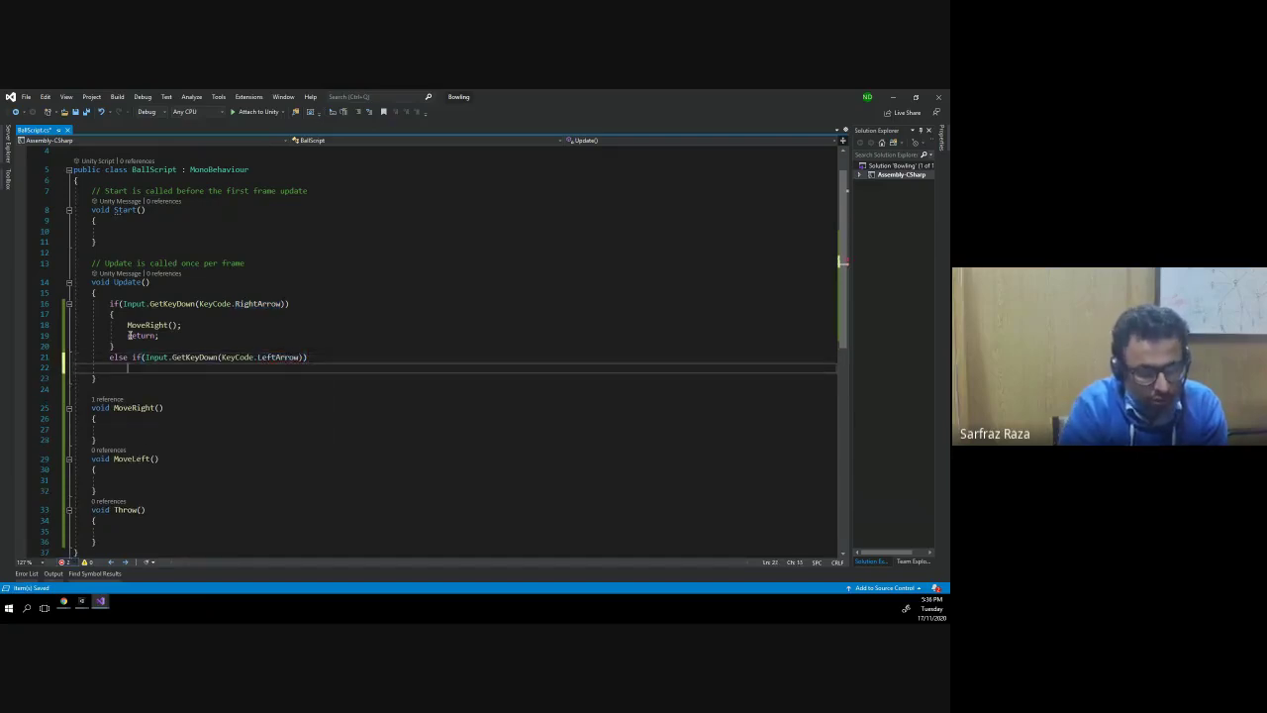
pyautogui.write('{')
pyautogui.press('Return')
pyautogui.press('Up')
pyautogui.press('Up')
pyautogui.press('Up')
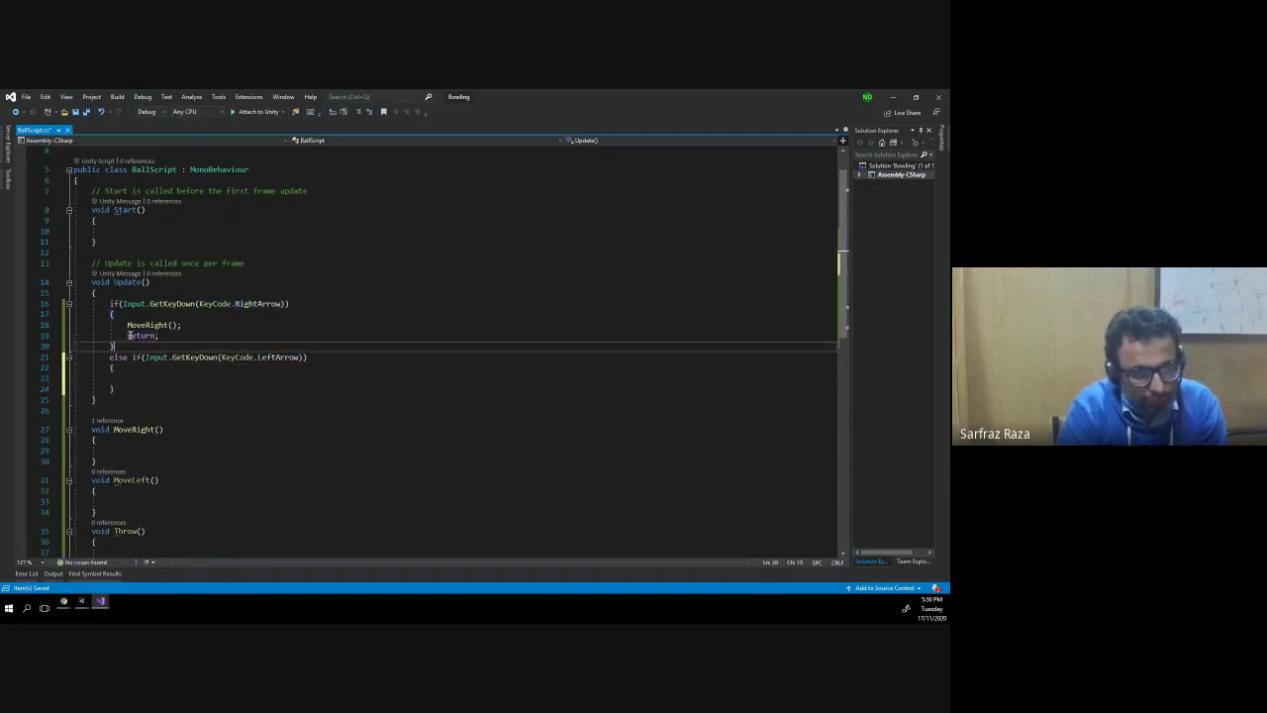
pyautogui.press('Down')
pyautogui.press('Down')
pyautogui.press('Down')
pyautogui.press('Return')
pyautogui.write('M')
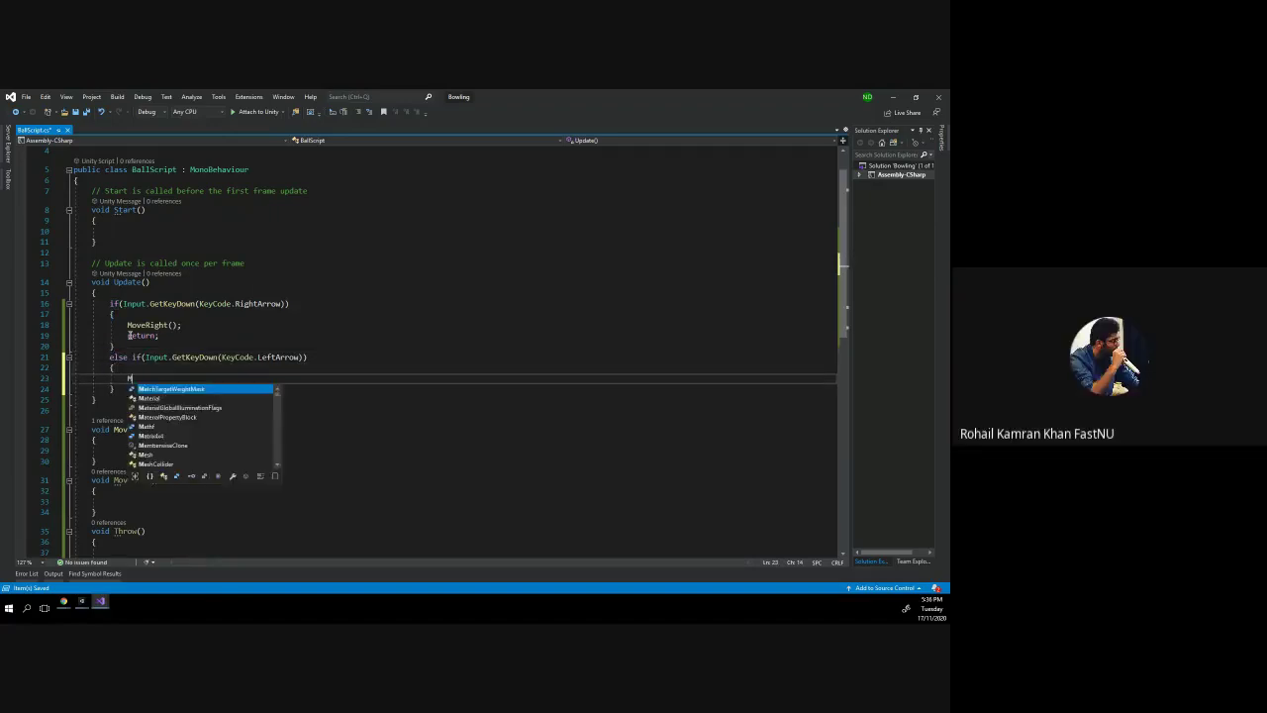
pyautogui.write('oveRigh')
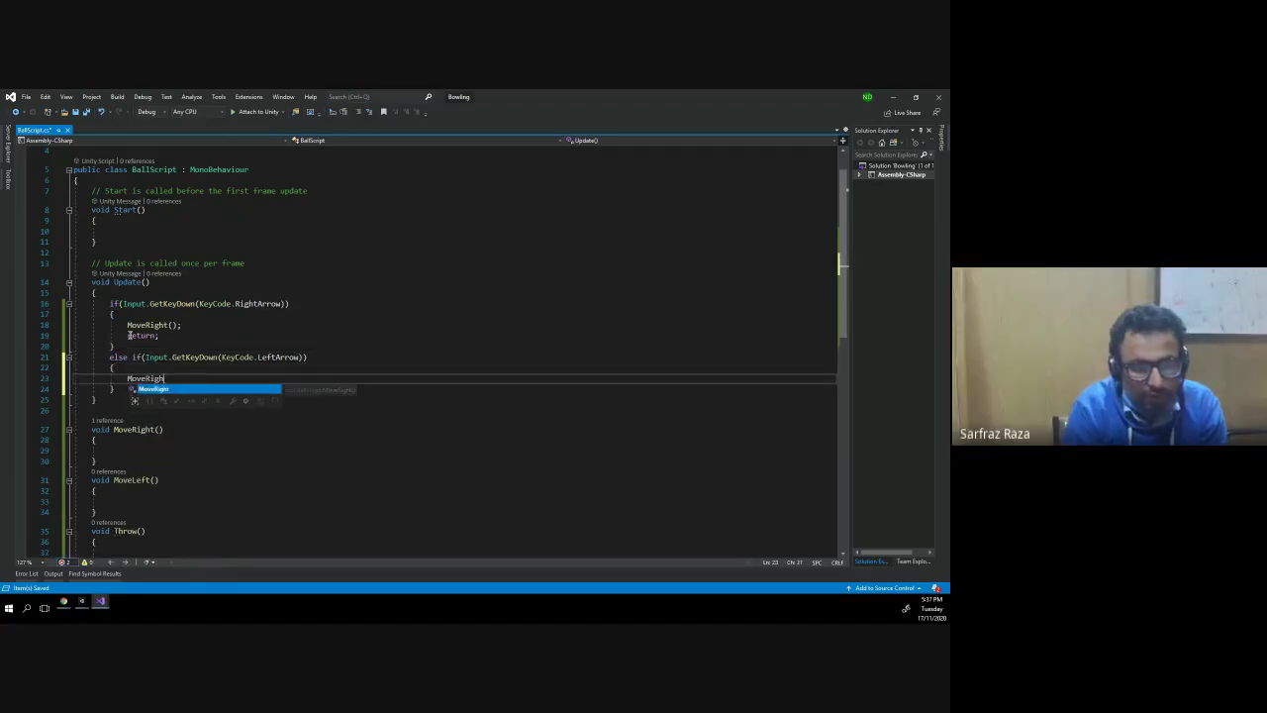
pyautogui.press('BackSpace')
pyautogui.press('BackSpace')
pyautogui.press('BackSpace')
pyautogui.press('BackSpace')
pyautogui.write('L')
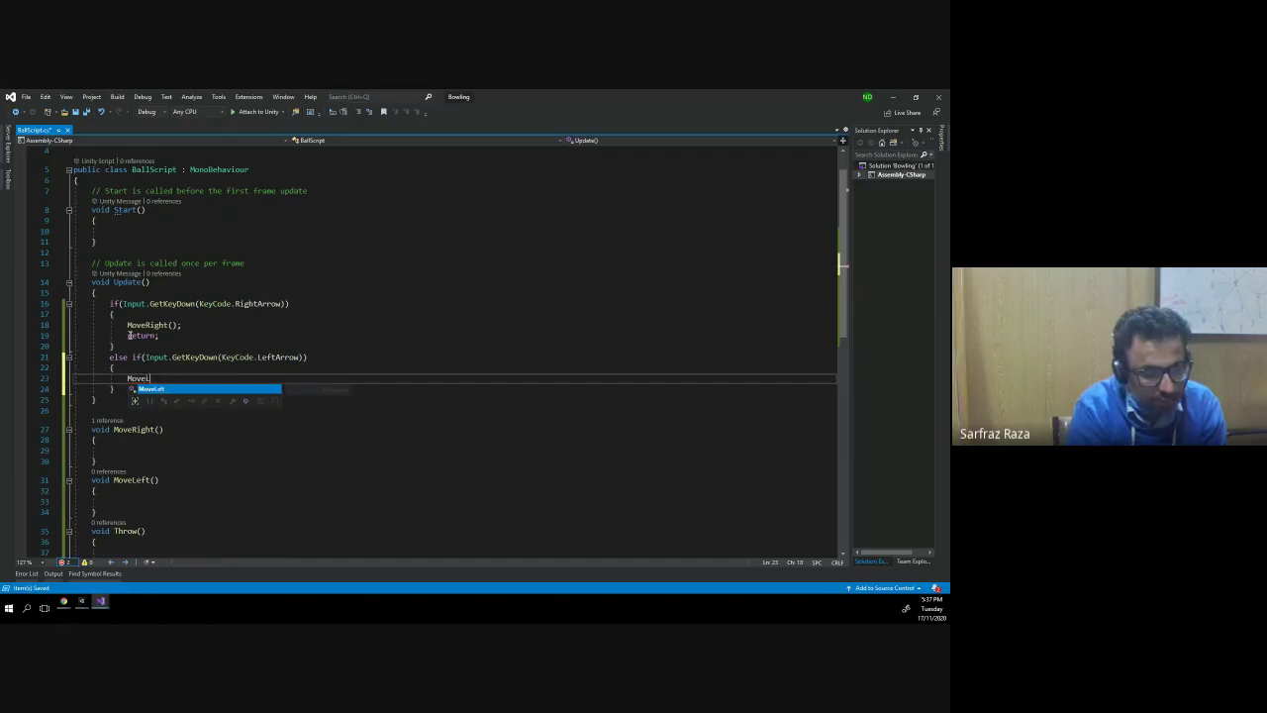
pyautogui.write('eft')
pyautogui.press('Escape')
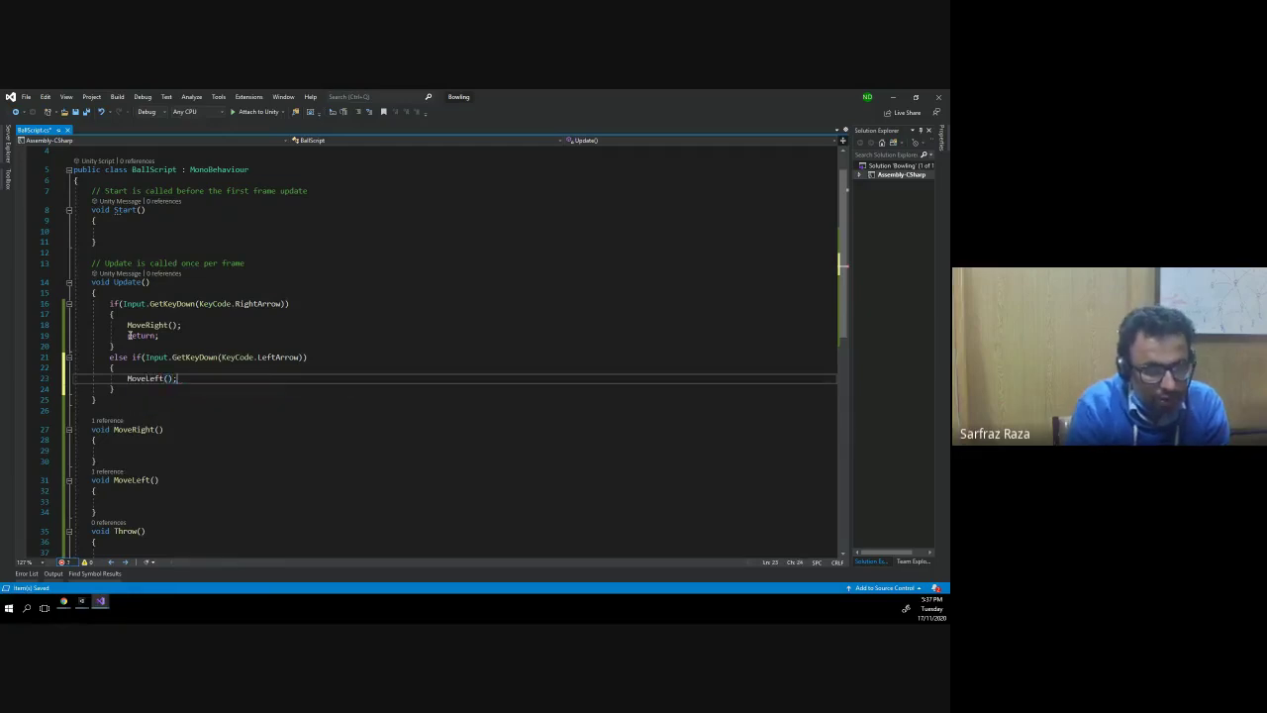
pyautogui.press('Down')
# - Add a branch checking Input.GetKeyDown(KeyCode.Space) with an empty block
pyautogui.press('Return')
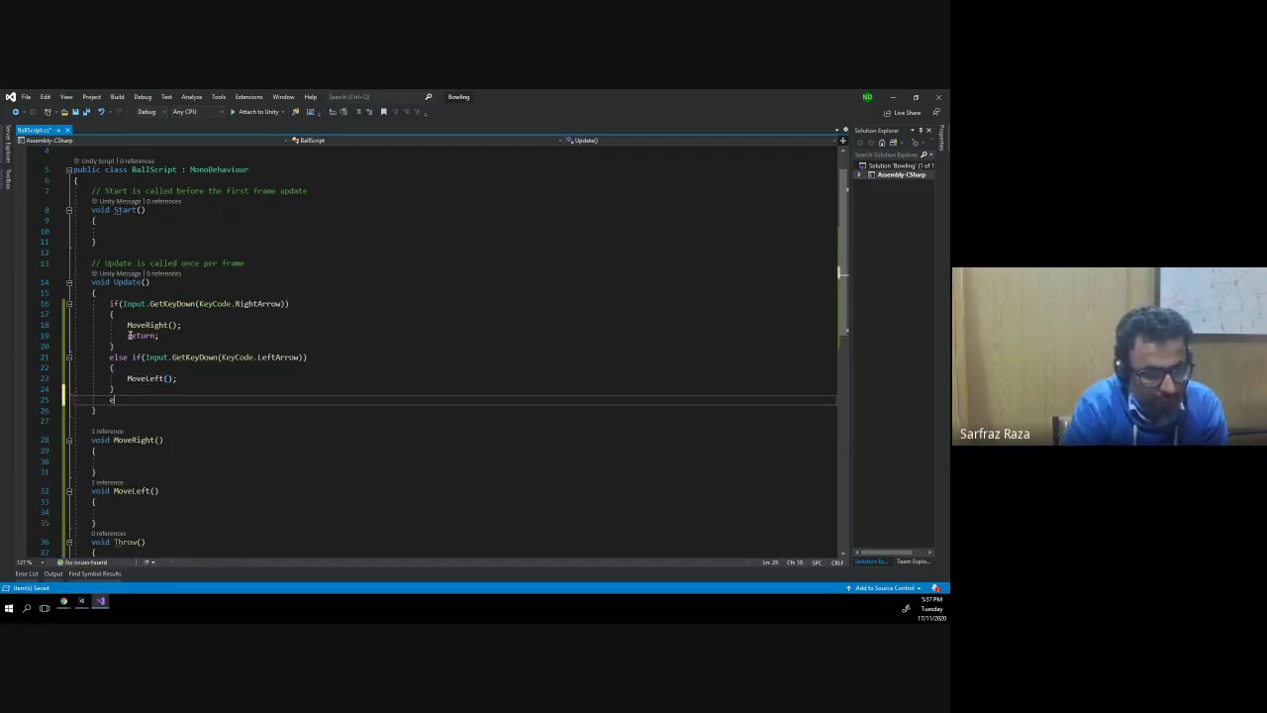
pyautogui.write('lse if(')
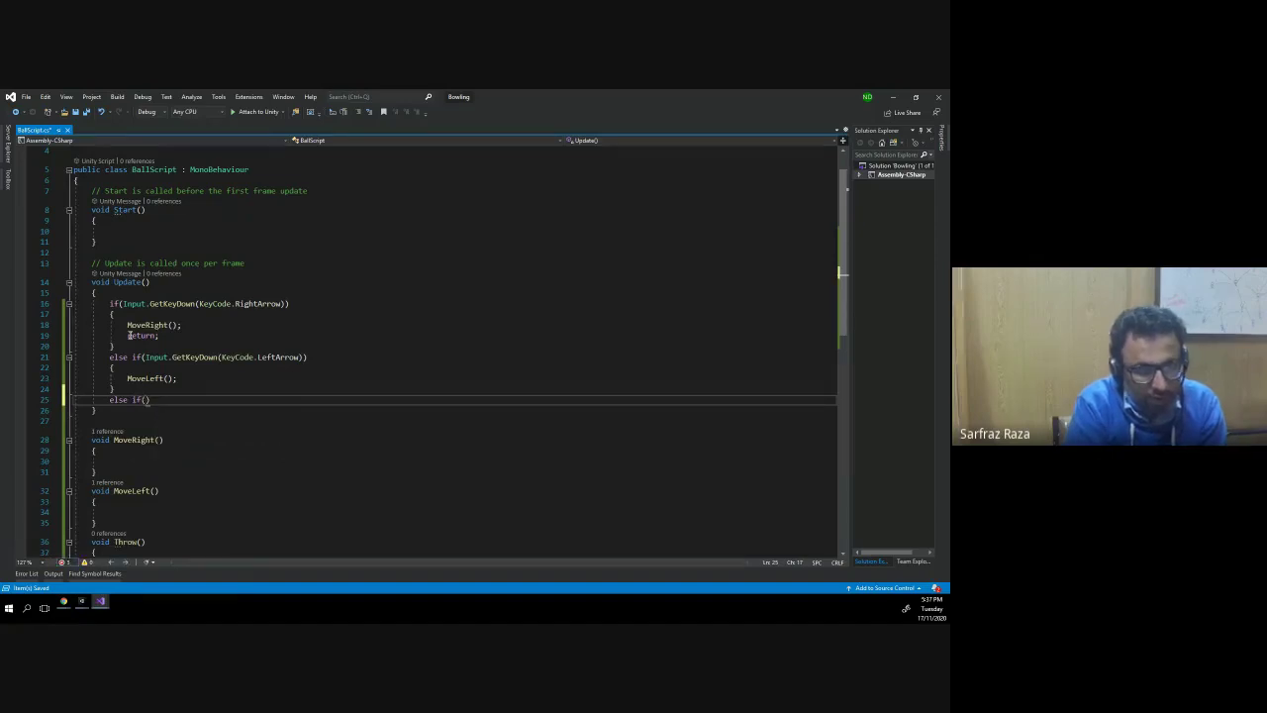
pyautogui.hotkey('ctrl', 'v')
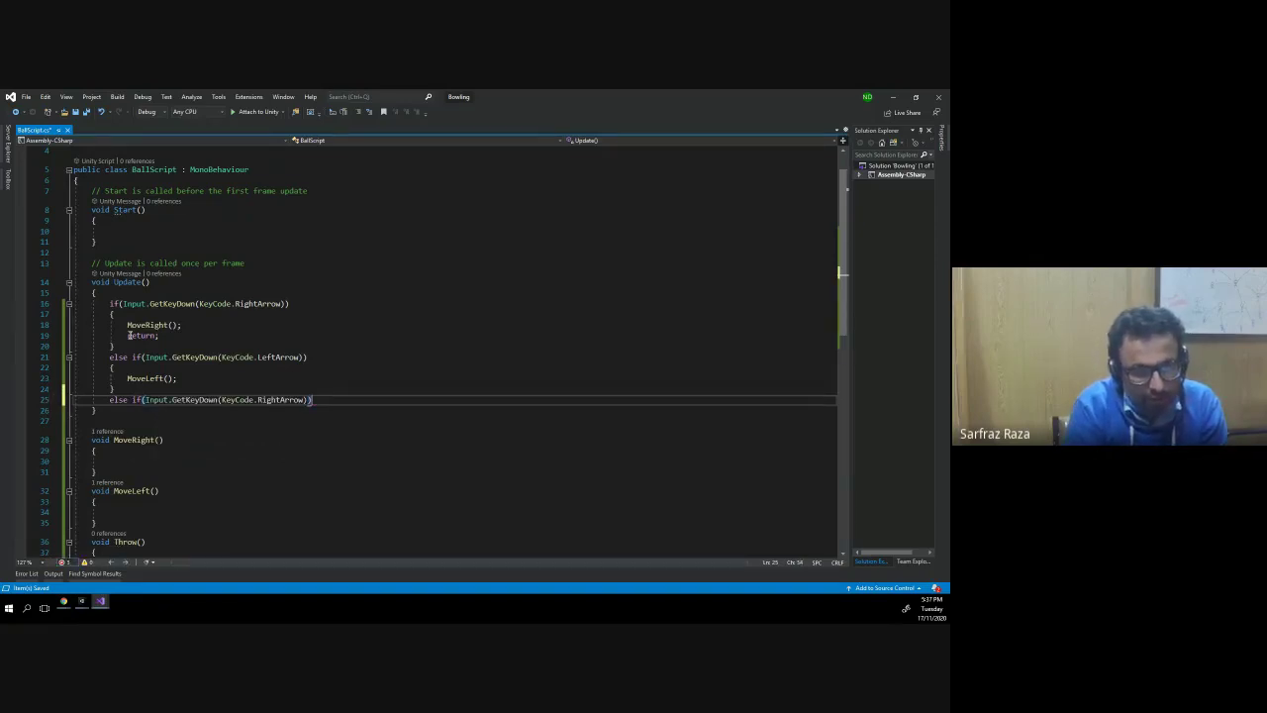
pyautogui.hotkey('ctrl', 'shift', 'Left')
pyautogui.write('Space')
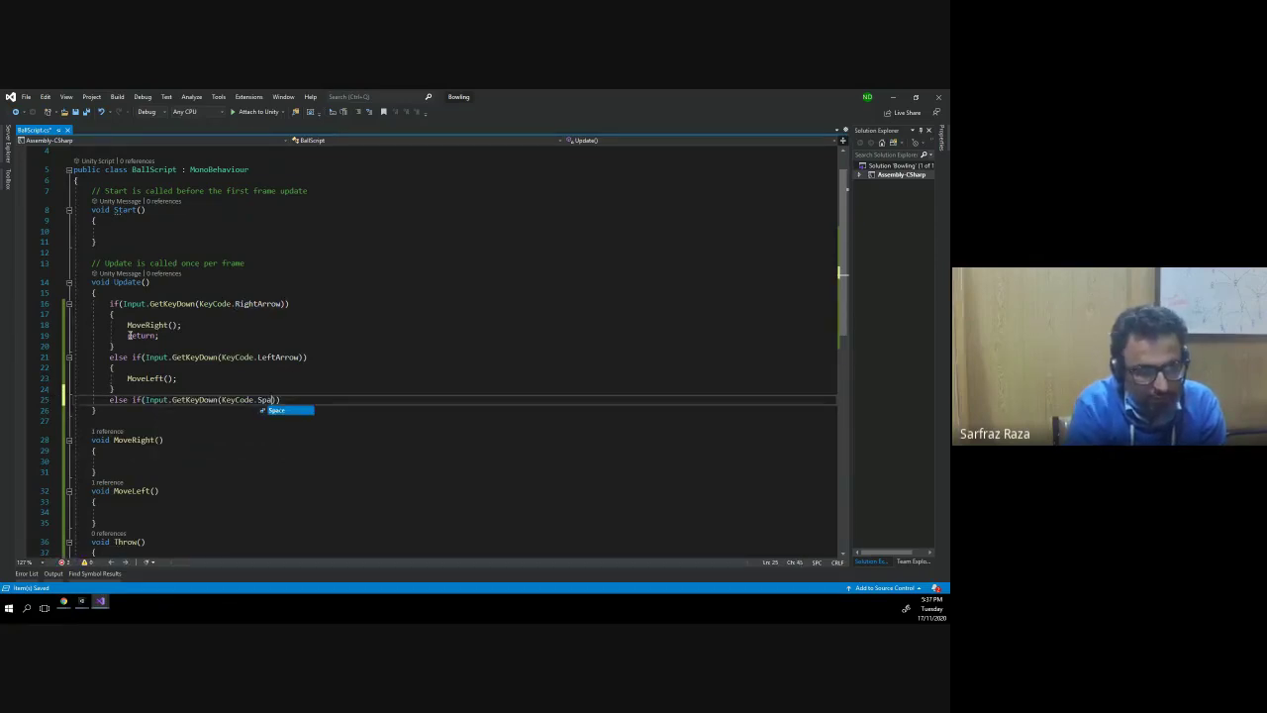
pyautogui.press('End')
pyautogui.press('Return')
pyautogui.write('{')
pyautogui.press('Return')
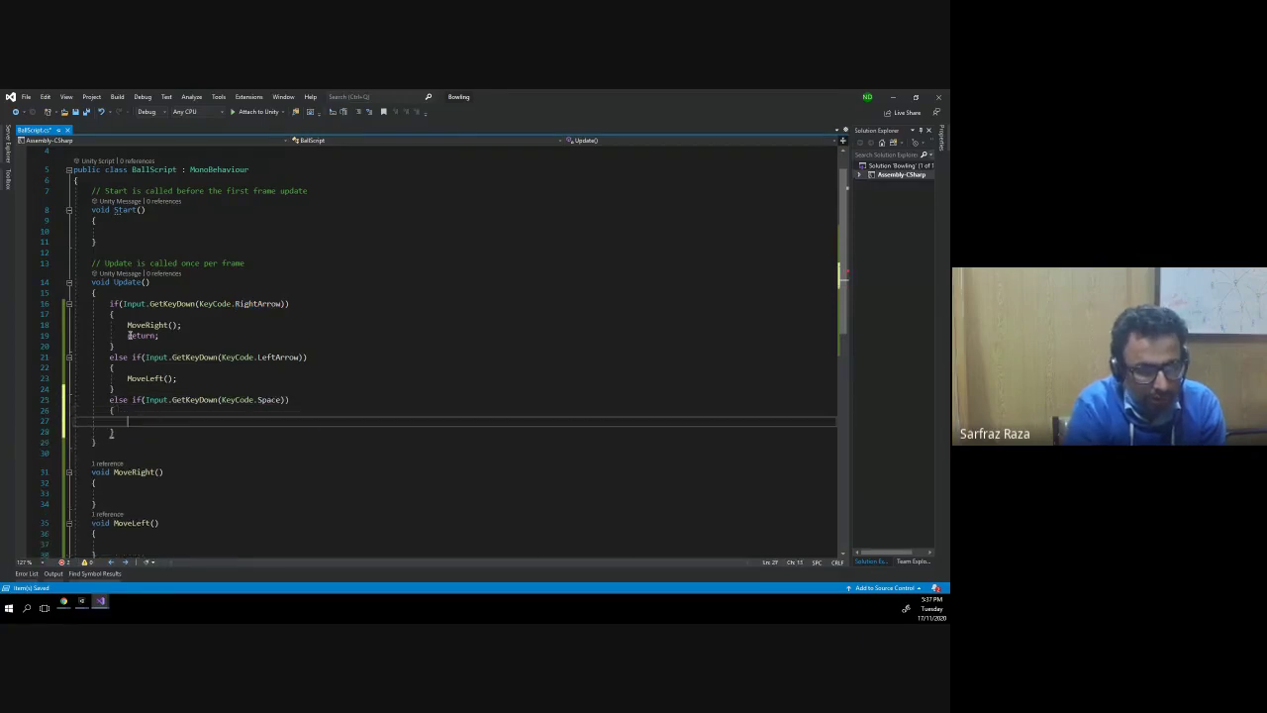
# - Call Throw() in the Space branch, generate the missing Throw method, and save
pyautogui.write('Thor')
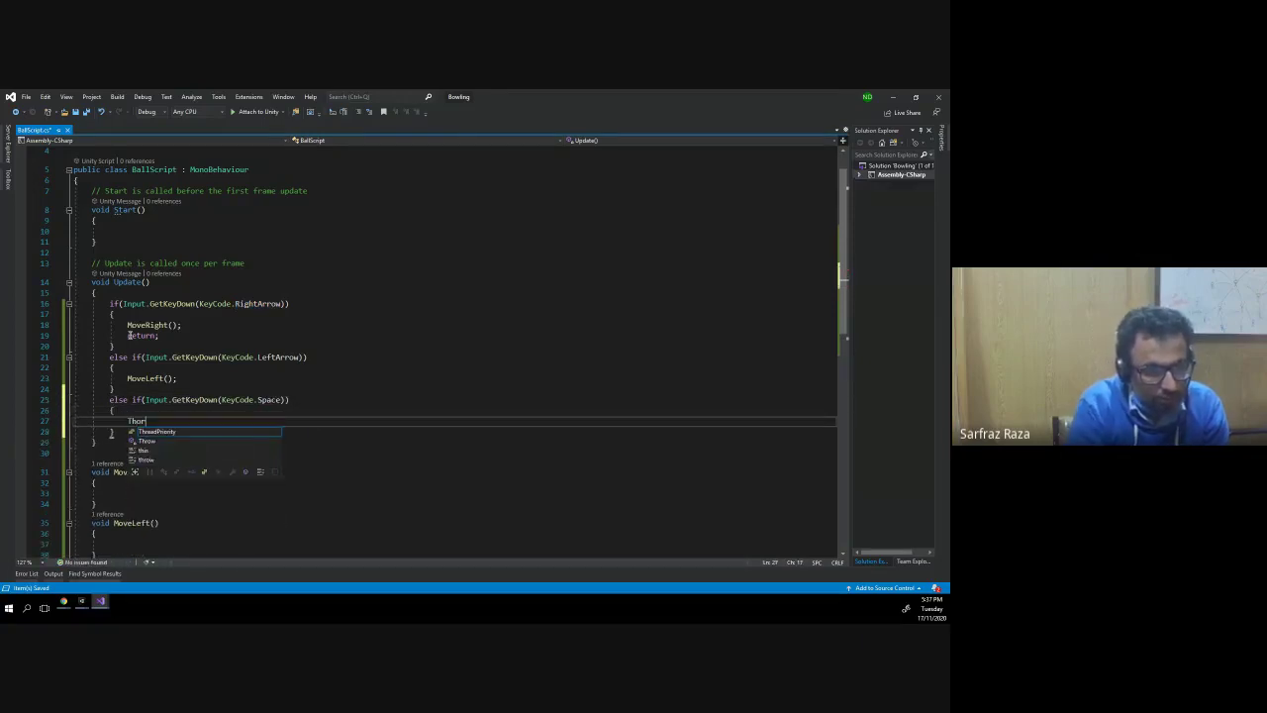
pyautogui.press('BackSpace')
pyautogui.press('BackSpace')
pyautogui.write('row()')
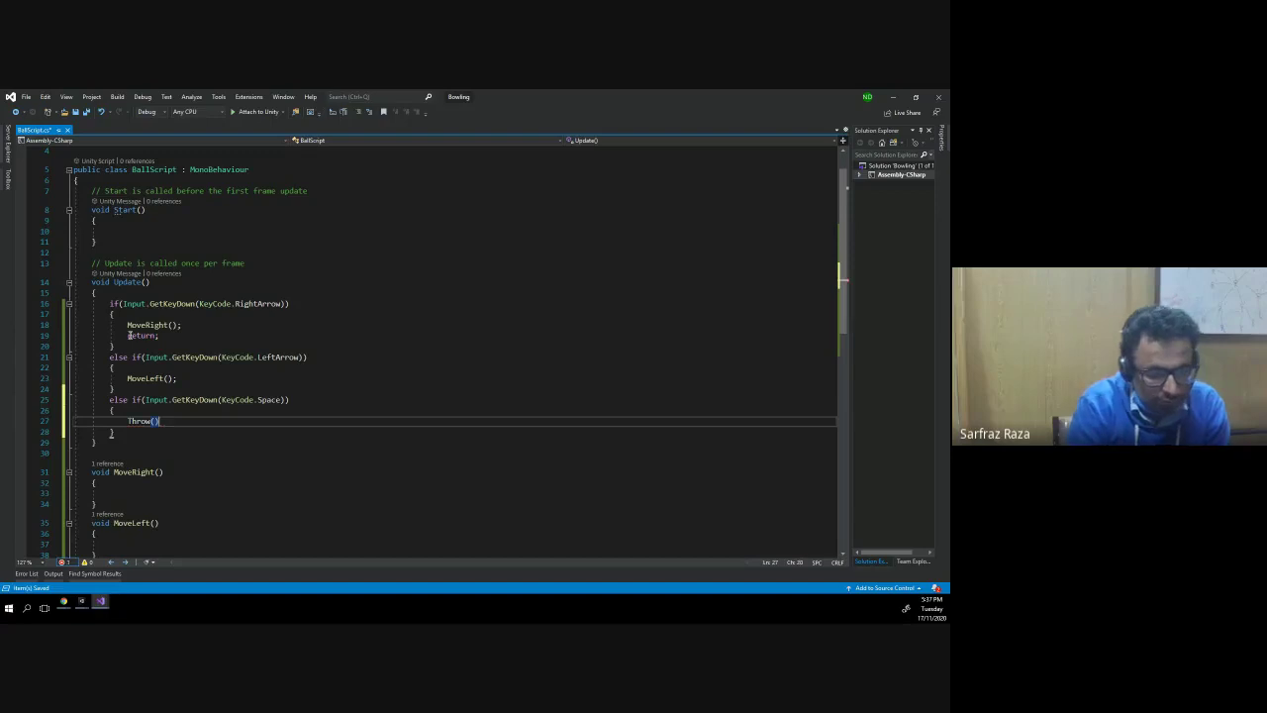
pyautogui.write(';')
pyautogui.hotkey('ctrl', '.')
pyautogui.press('Return')
pyautogui.scroll(-3, 133, 481)
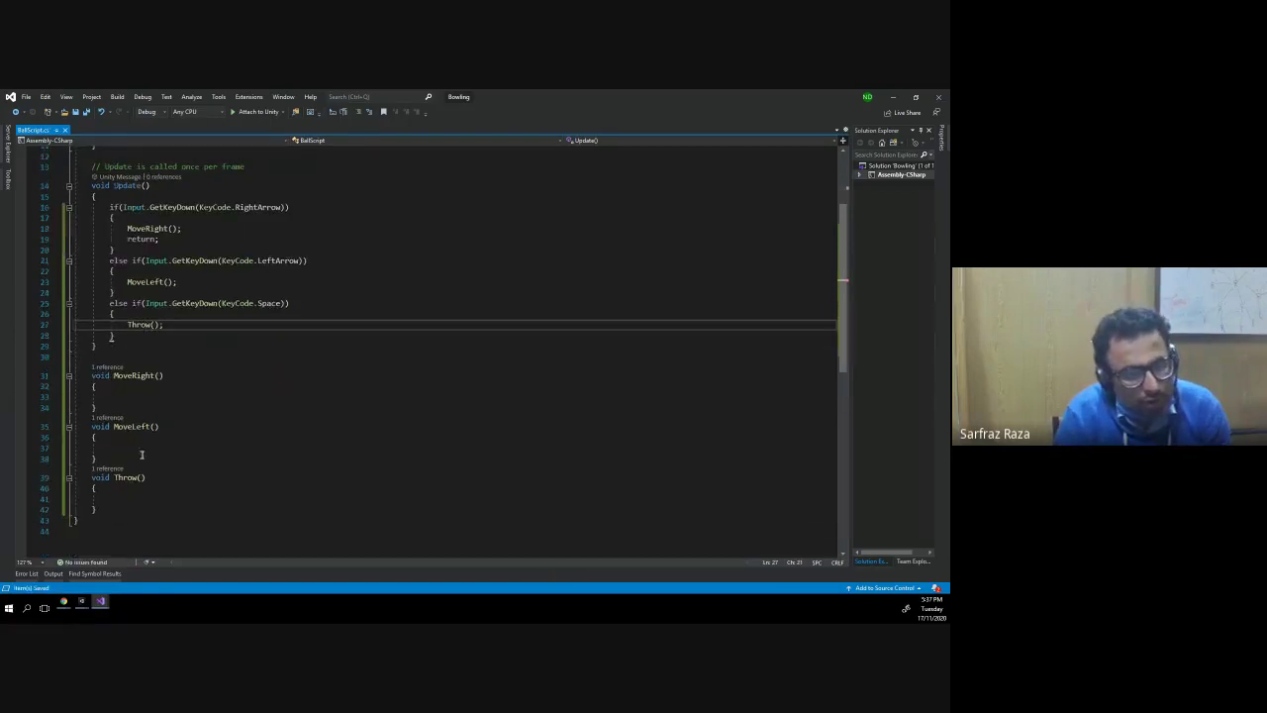
pyautogui.hotkey('ctrl', 's')
# - Rename the Throw method to ThrowBall and update the Space-branch call to match
pyautogui.doubleClick(132, 481)
pyautogui.write('ThrowBall')
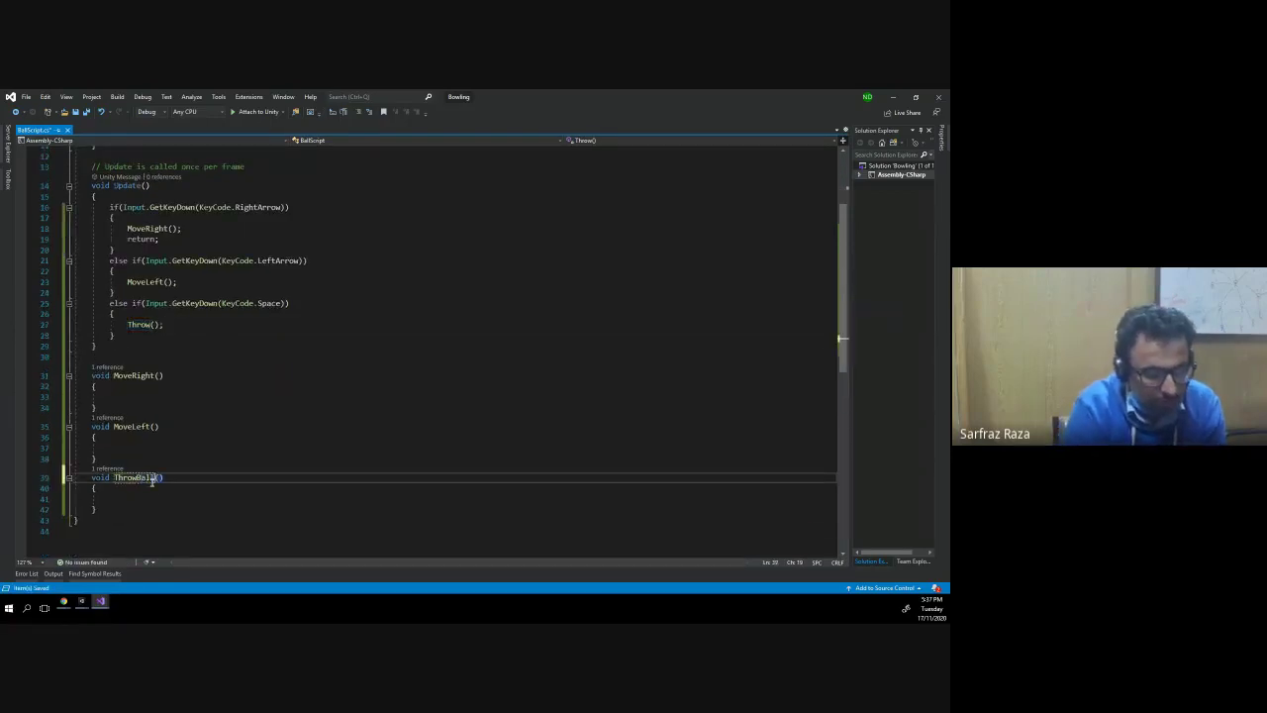
pyautogui.doubleClick(141, 478)
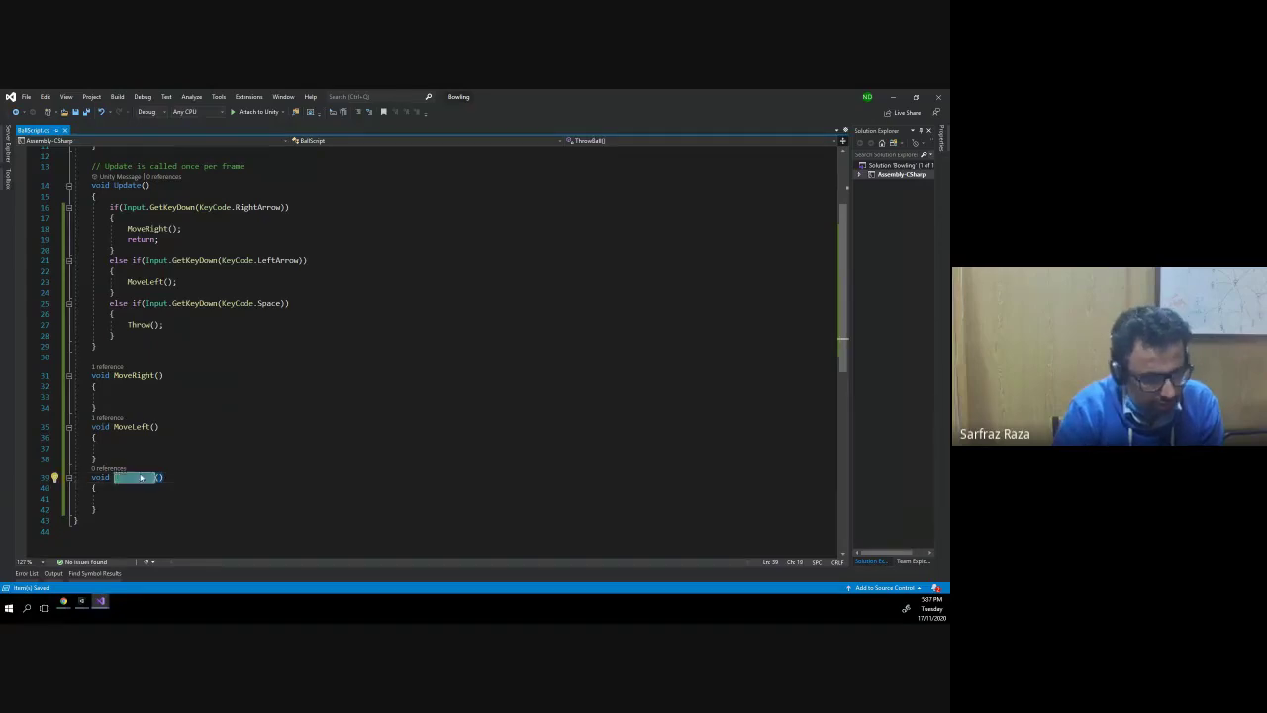
pyautogui.hotkey('ctrl', 'c')
pyautogui.doubleClick(144, 325)
pyautogui.hotkey('ctrl', 'v')
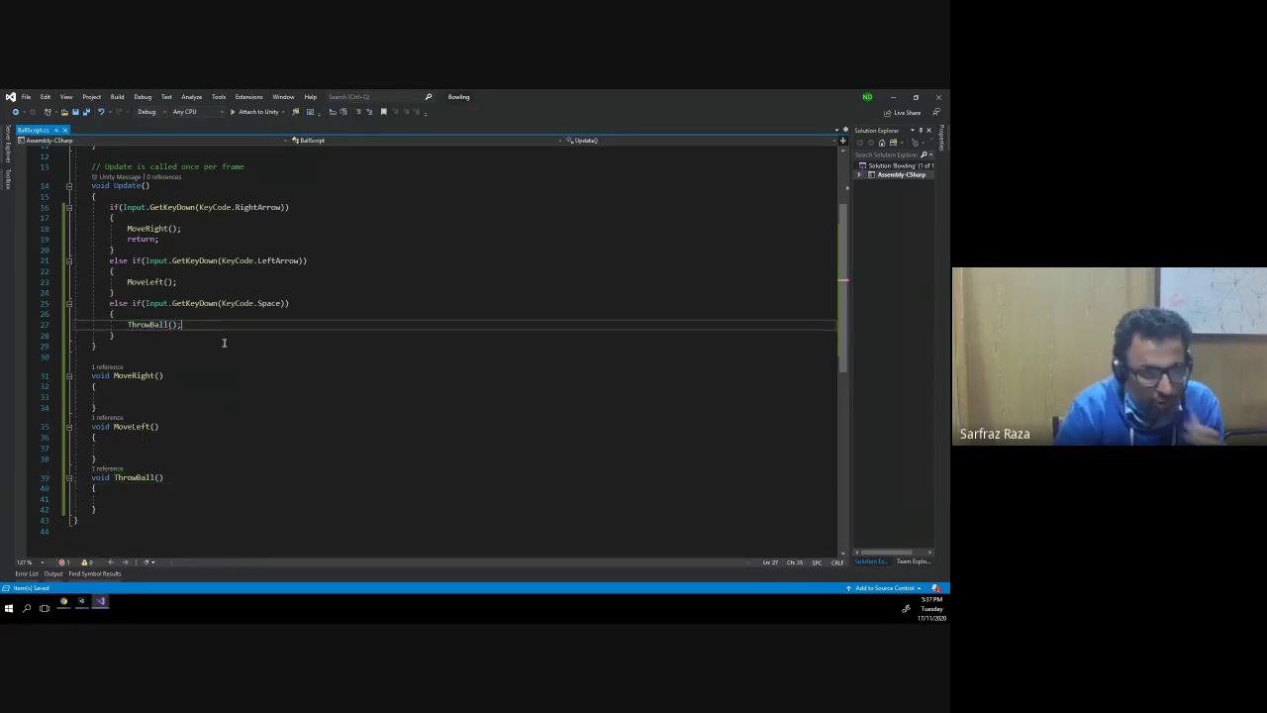
# - Move through the script to the MoveRight call, its empty method body, and the class start
pyautogui.scroll(2, 224, 343)
pyautogui.doubleClick(149, 293)
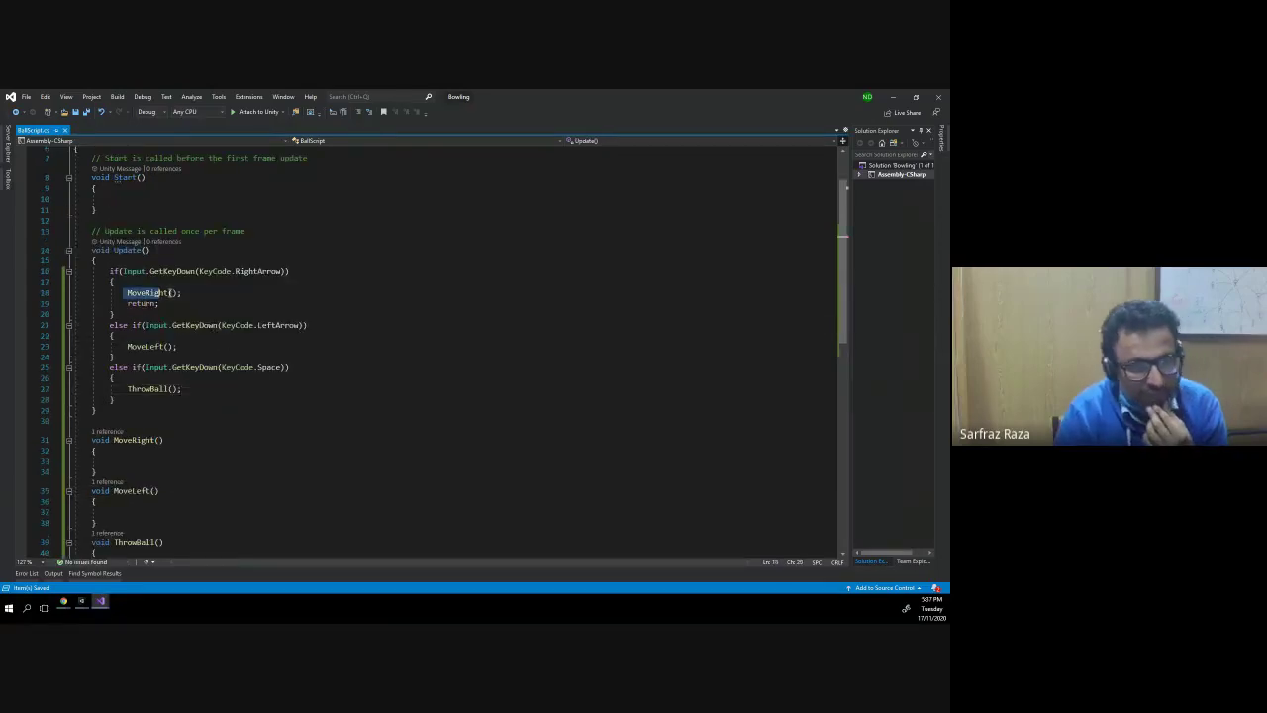
pyautogui.click(217, 294)
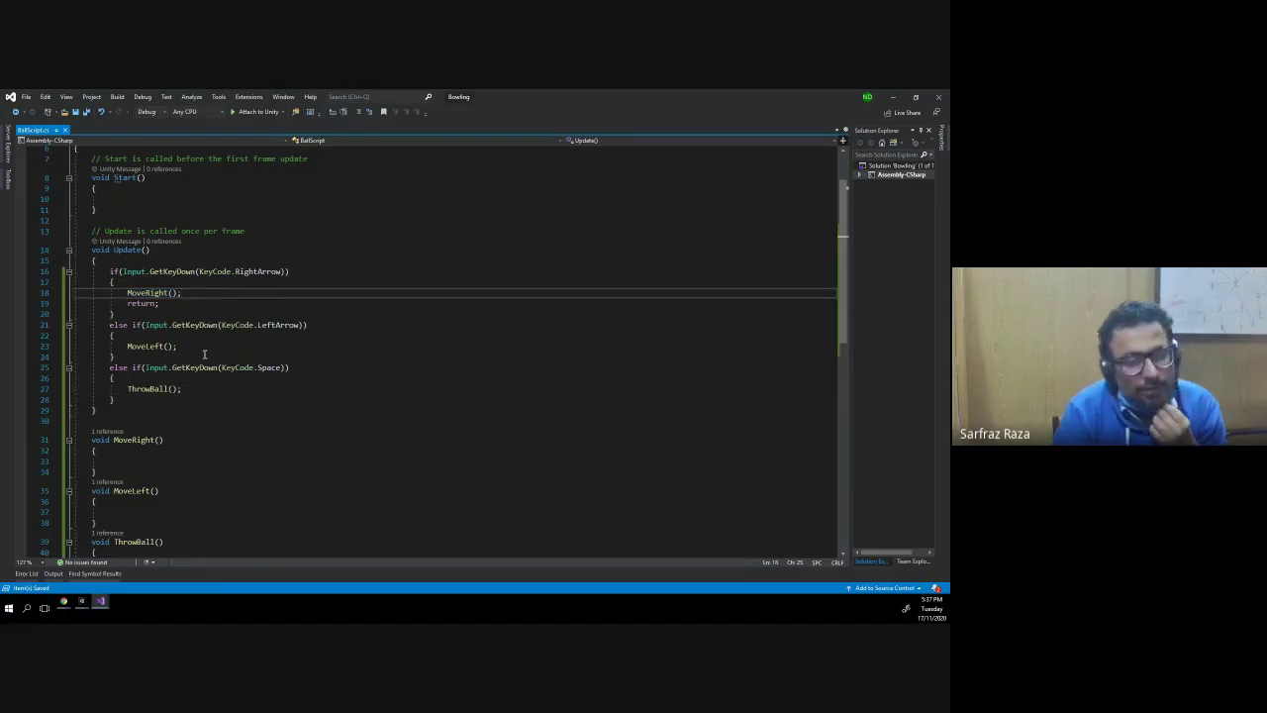
pyautogui.scroll(-2, 191, 400)
pyautogui.click(168, 393)
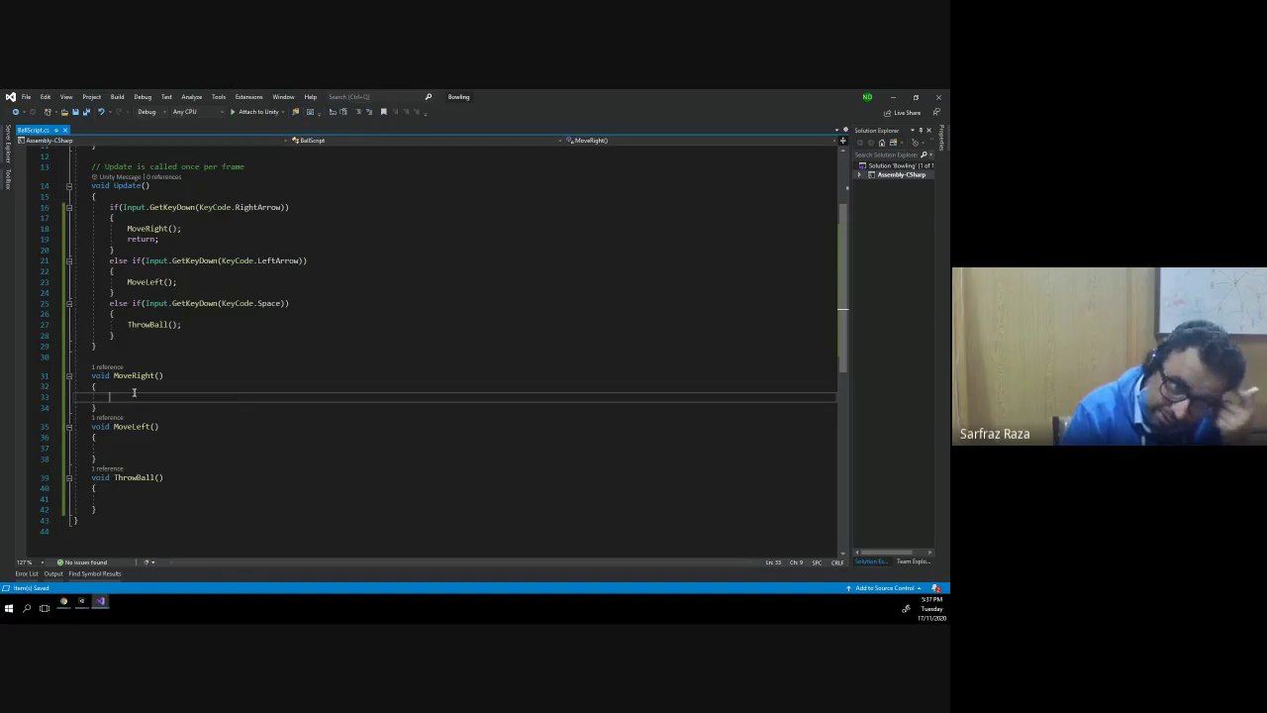
pyautogui.scroll(4, 177, 205)
pyautogui.click(176, 210)
# - Declare 'public float ImpulseFactor;' and 'public float ForceFactor;' at the top of BallScript
pyautogui.press('Return')
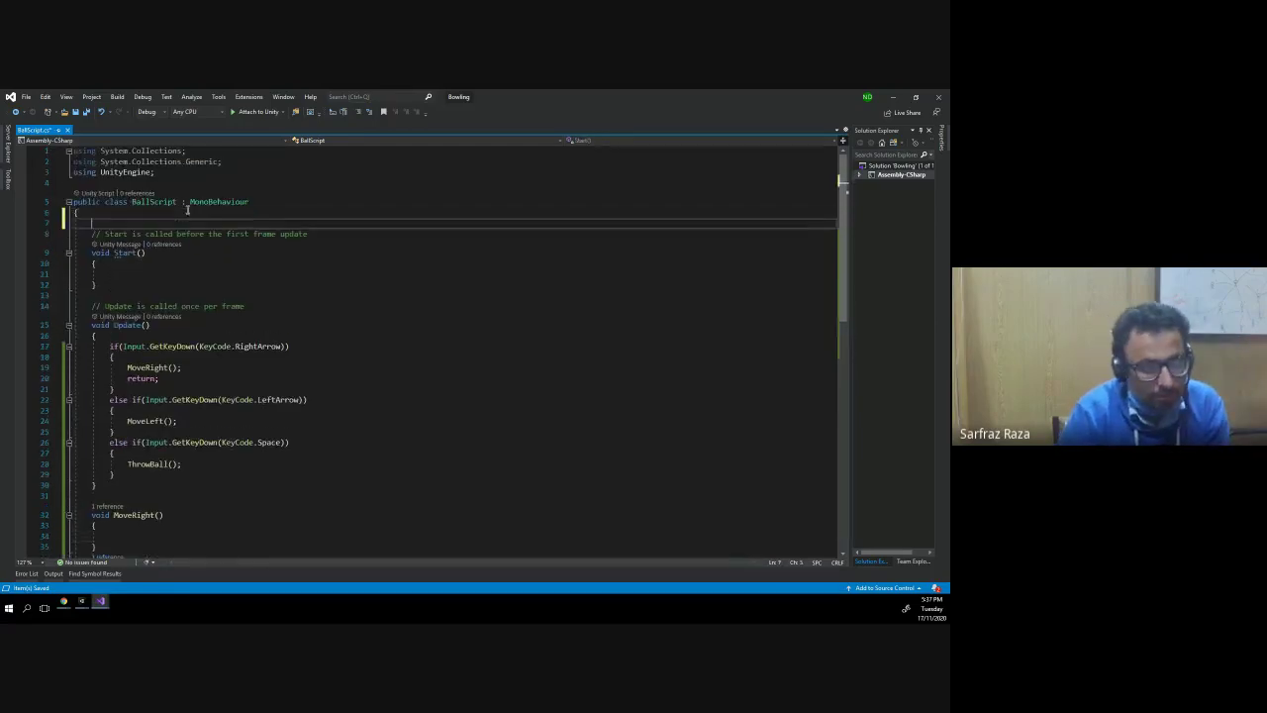
pyautogui.press('Return')
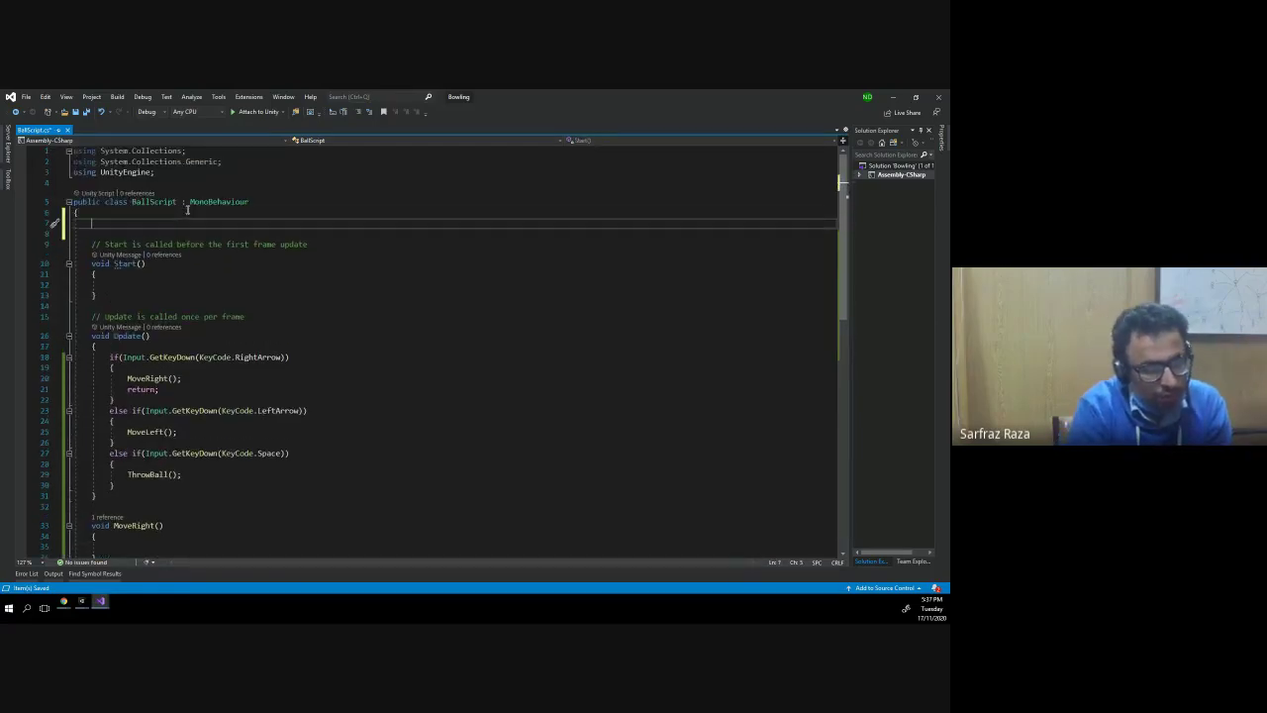
pyautogui.write('float')
pyautogui.press('Home')
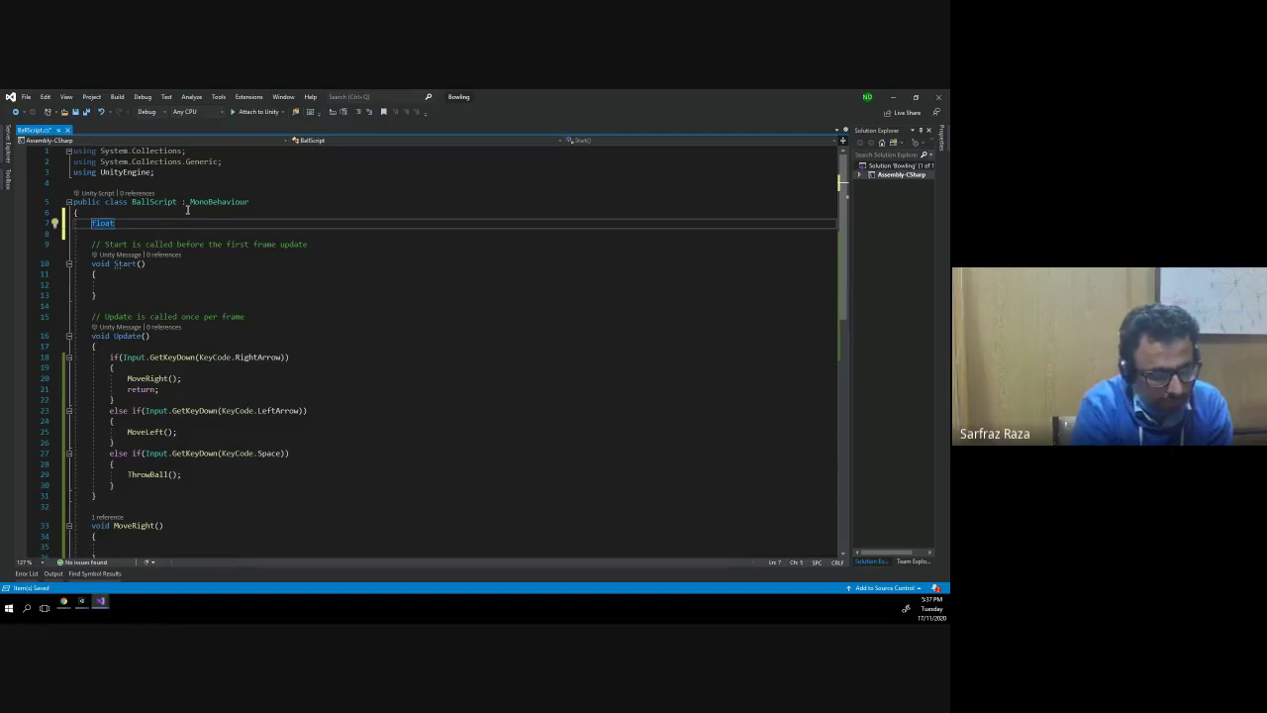
pyautogui.write('public')
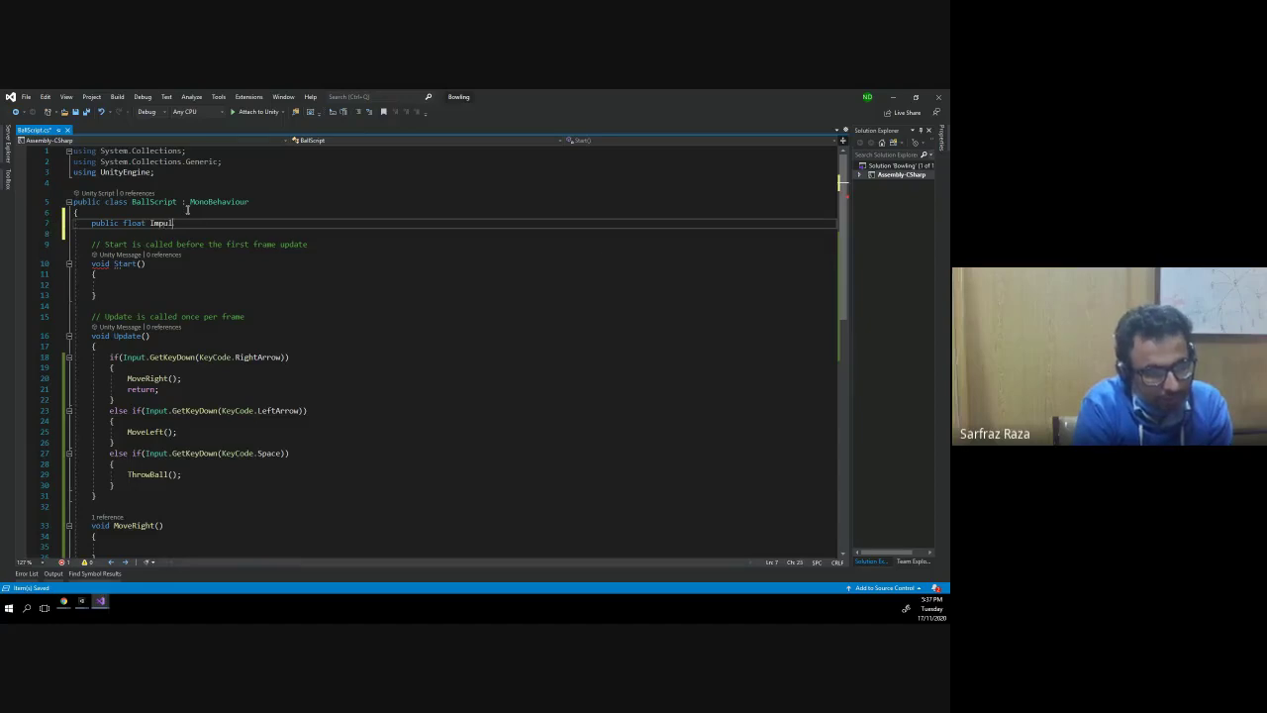
pyautogui.write('tor;')
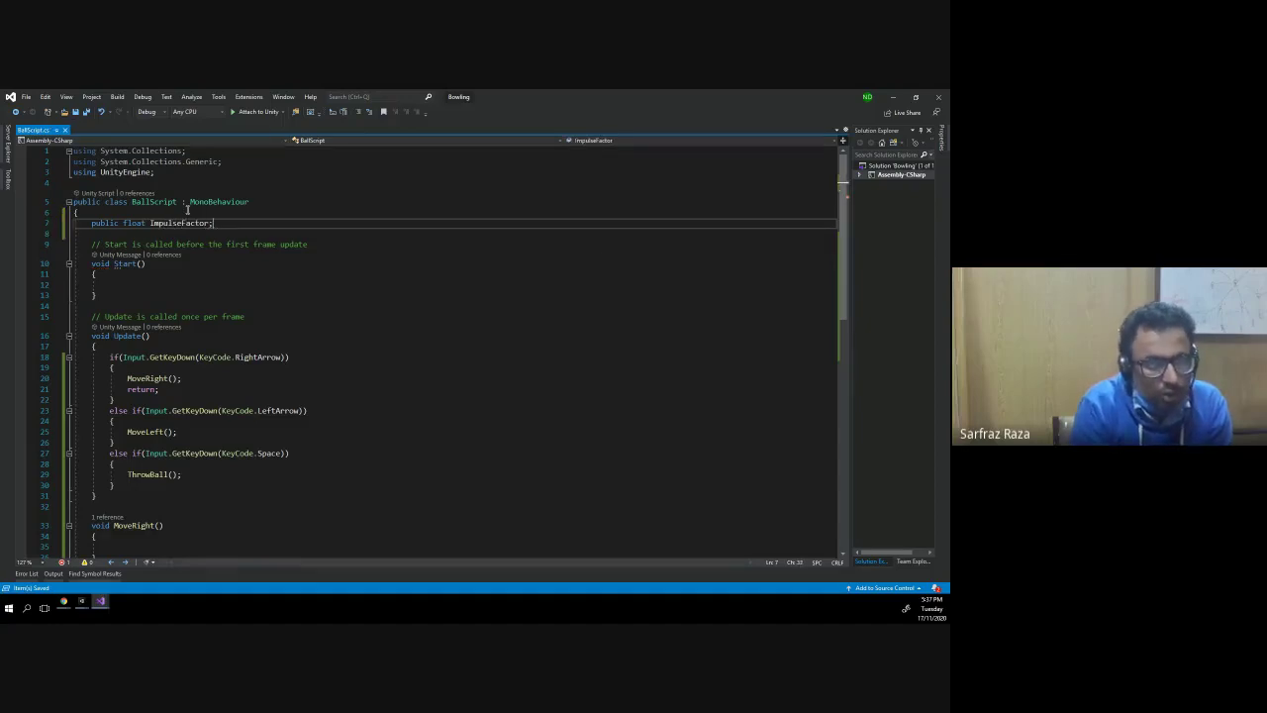
pyautogui.press('Return')
pyautogui.write('p')
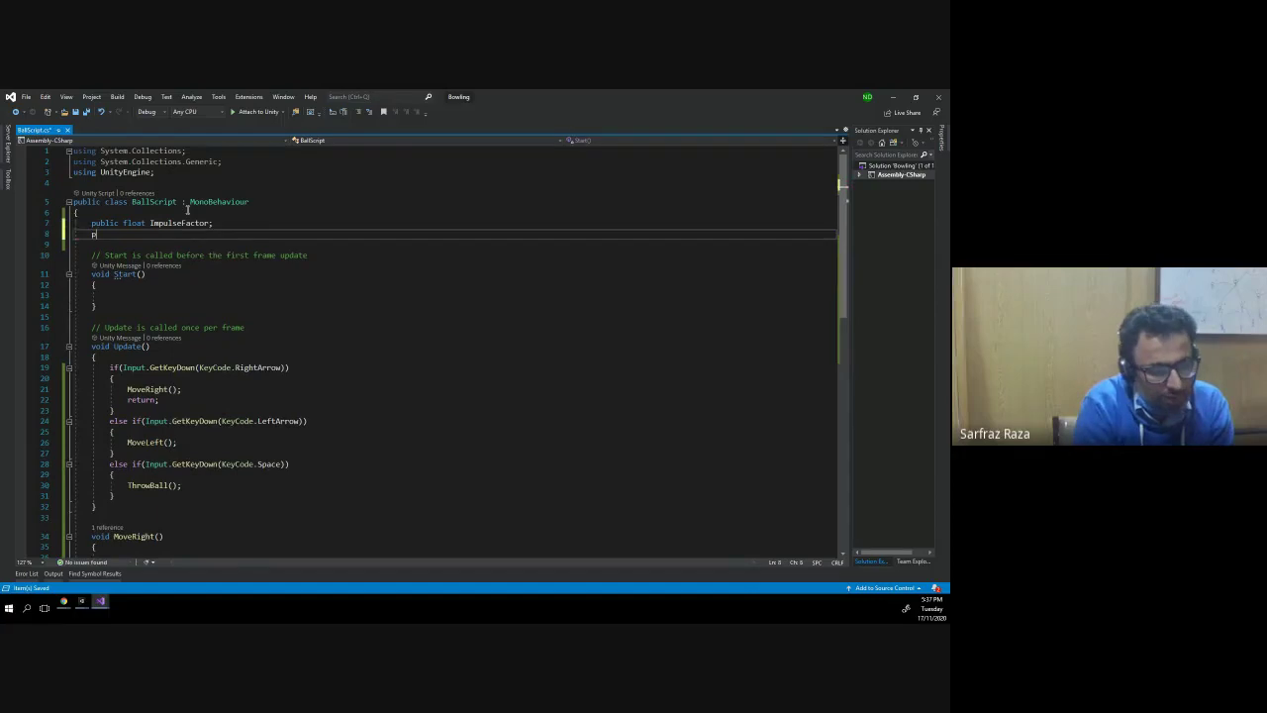
pyautogui.write('ublic float F')
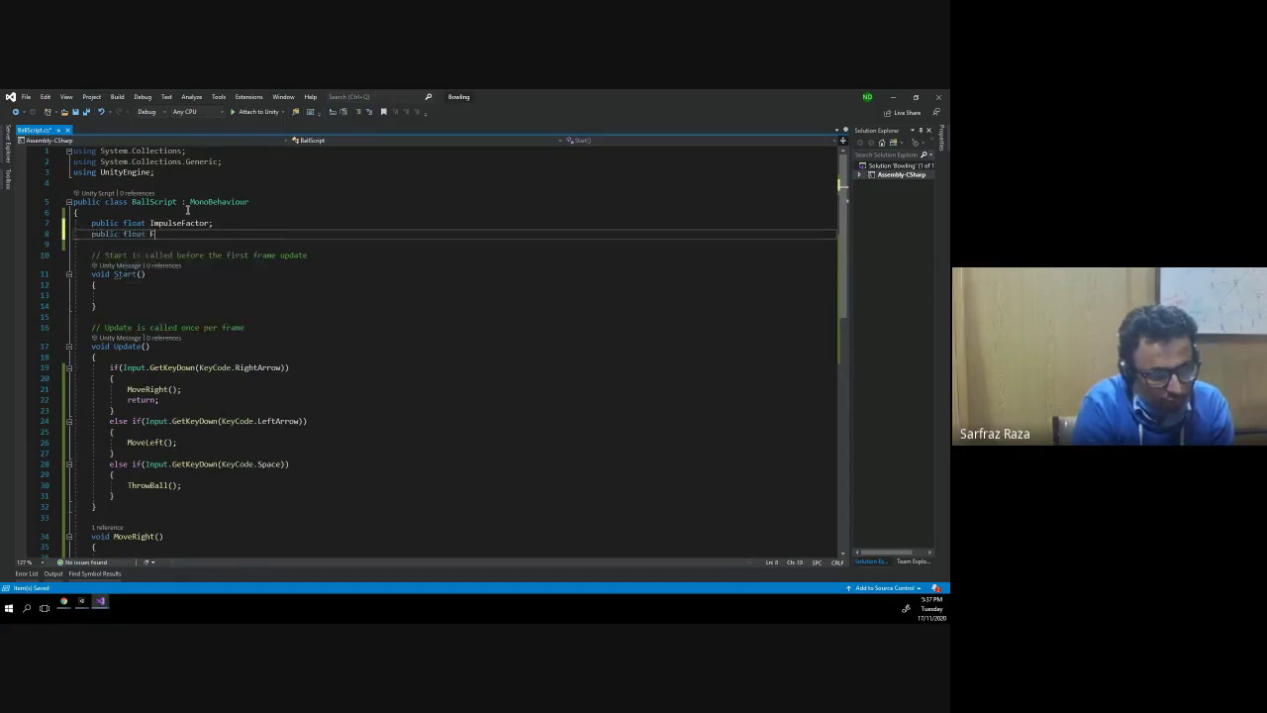
pyautogui.write('orceFactor;')
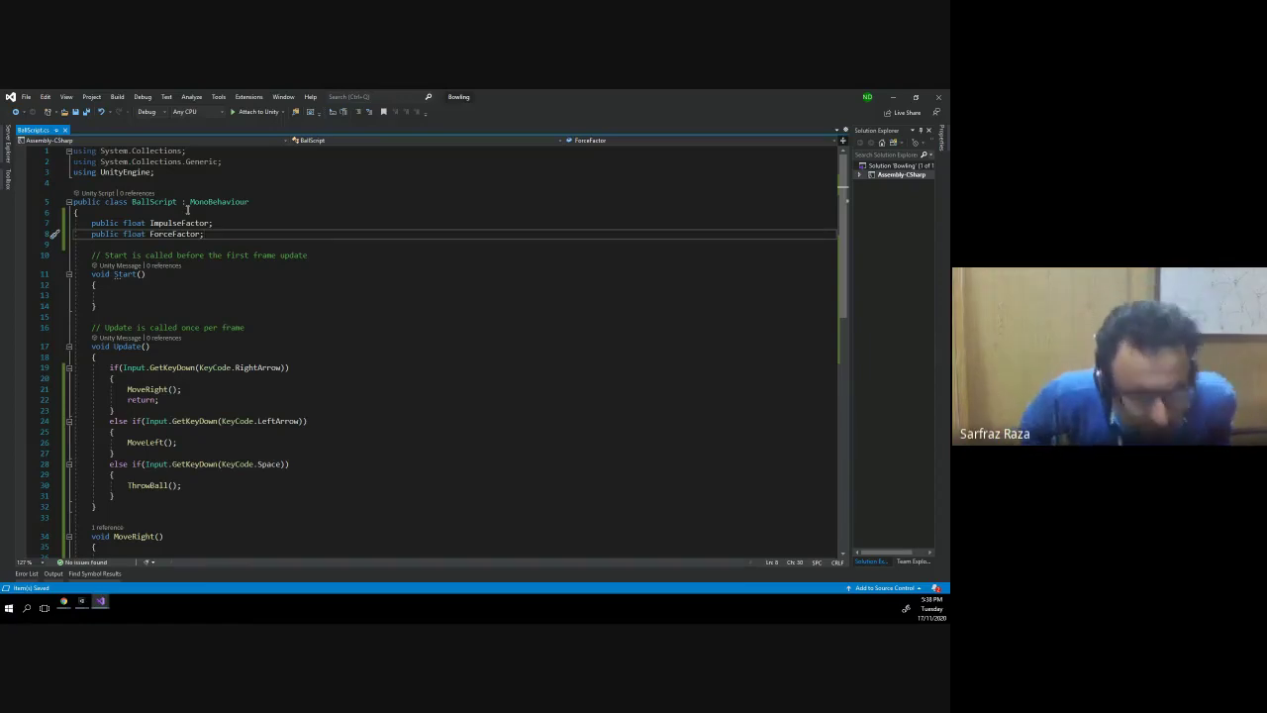
# - Look over the script and place the cursor on empty line 9 below ForceFactor
pyautogui.scroll(-2, 186, 466)
pyautogui.scroll(-3, 173, 416)
pyautogui.click(169, 406)
pyautogui.click(154, 396)
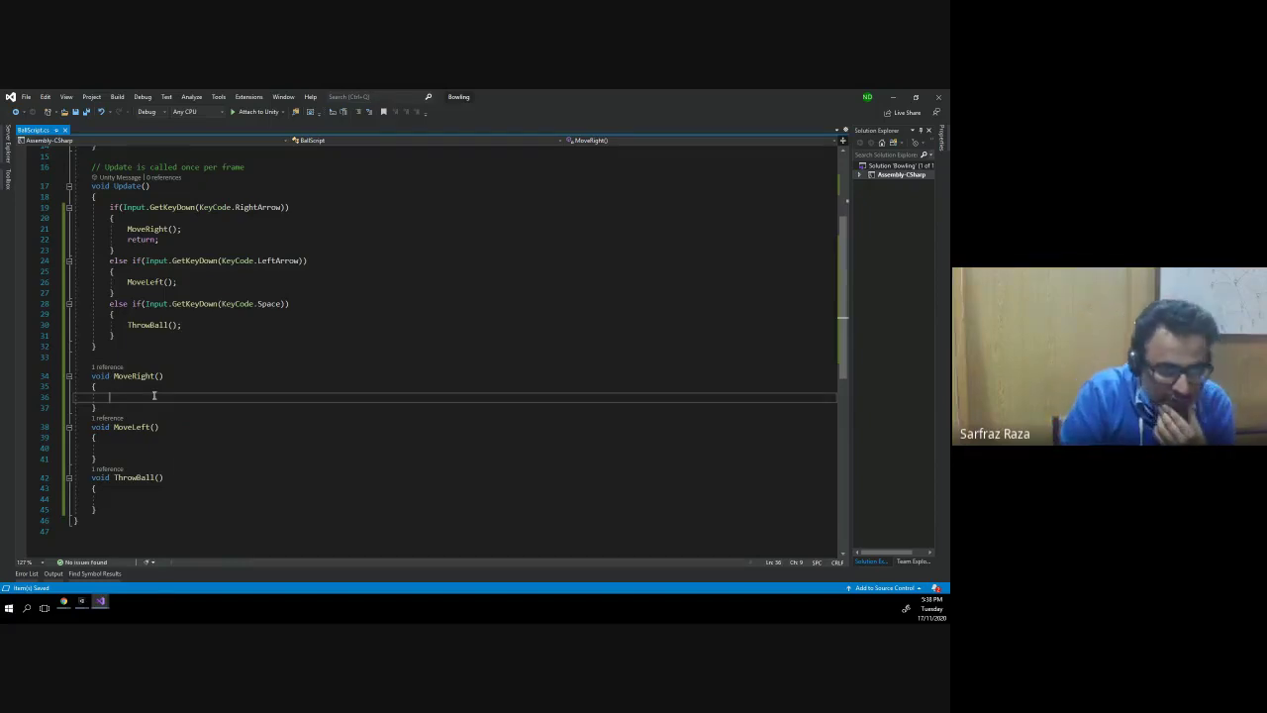
pyautogui.scroll(5, 154, 396)
pyautogui.click(191, 243)
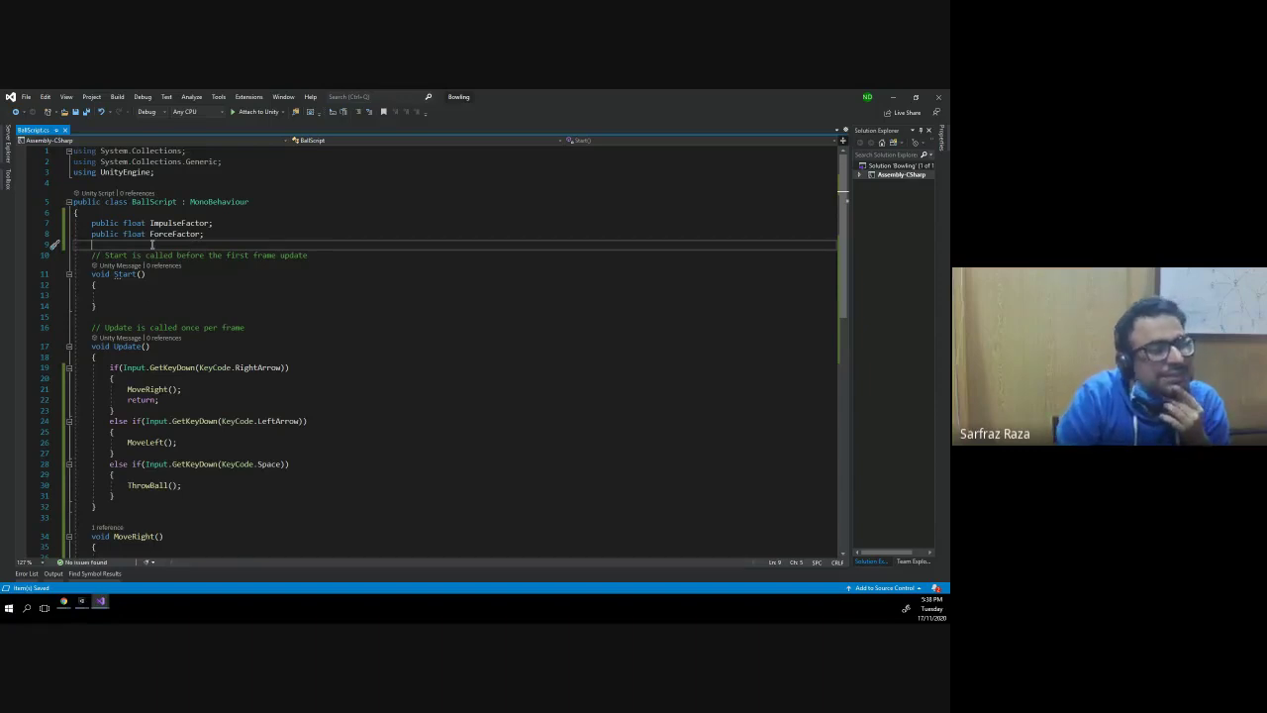
# - Add 'public Vector3 BallPos;' on line 9 below ForceFactor, then return to Unity
pyautogui.write('Vecto')
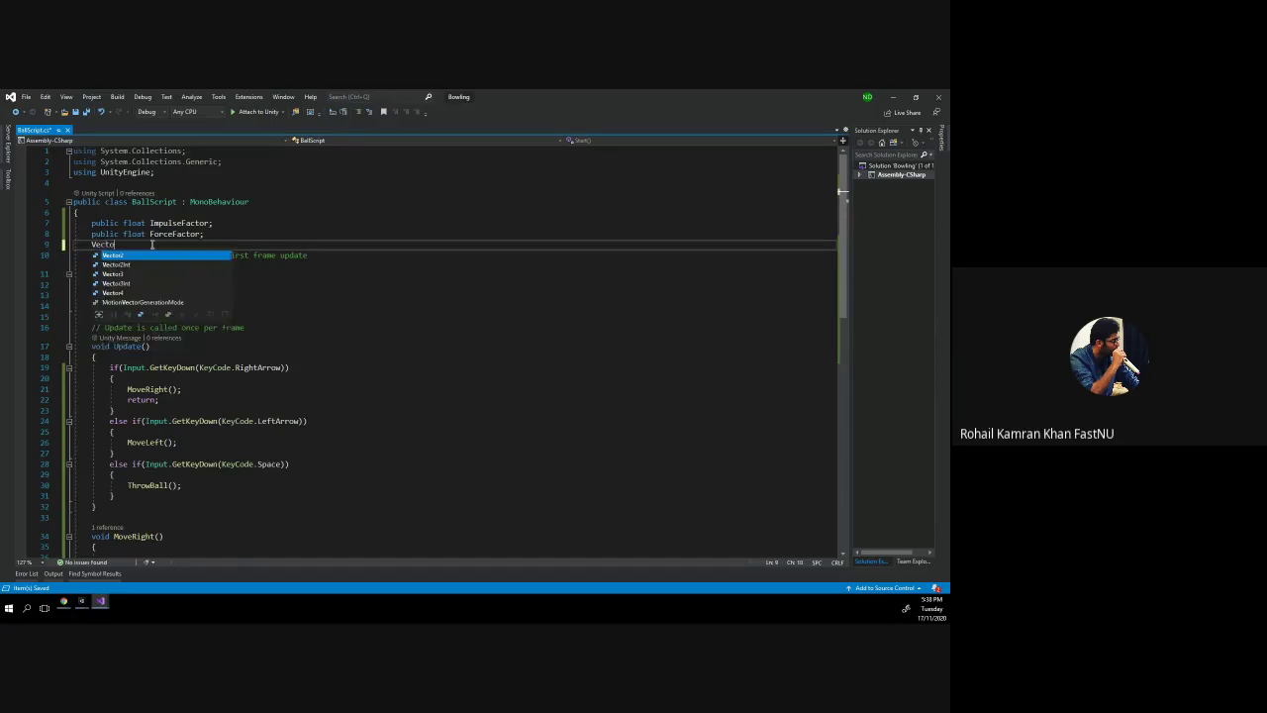
pyautogui.write('r3')
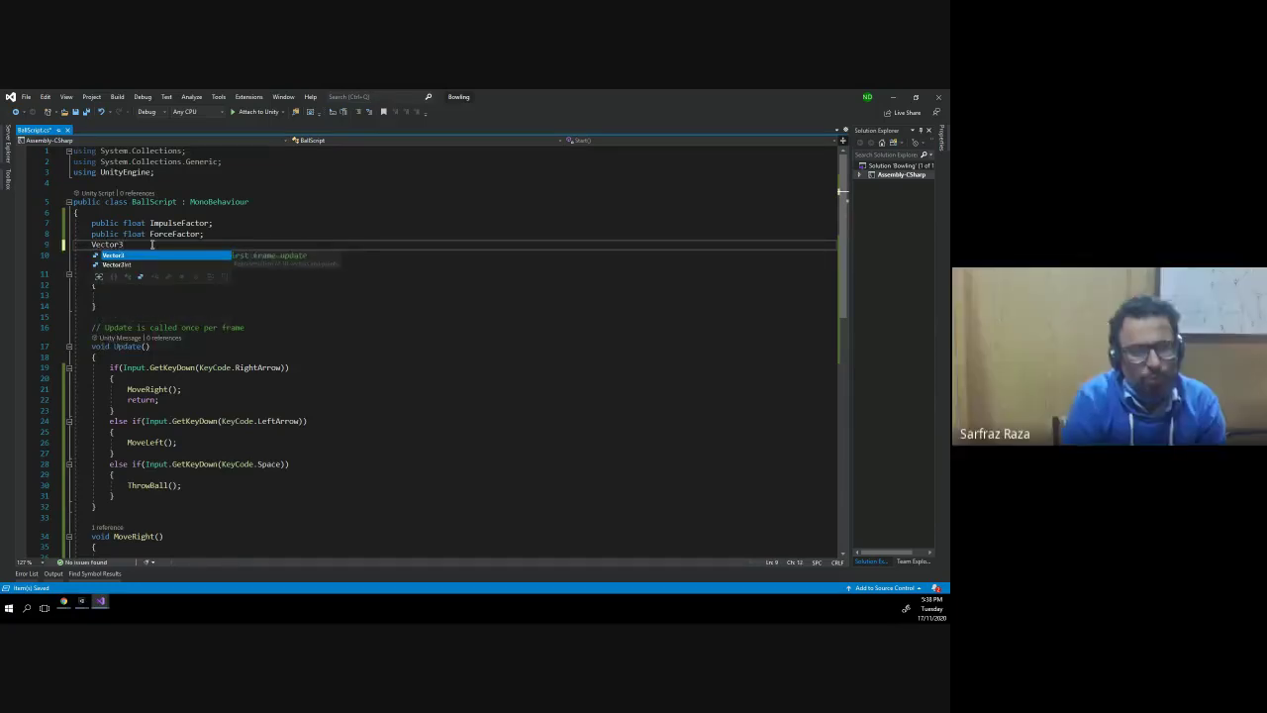
pyautogui.hotkey('shift', 'Home')
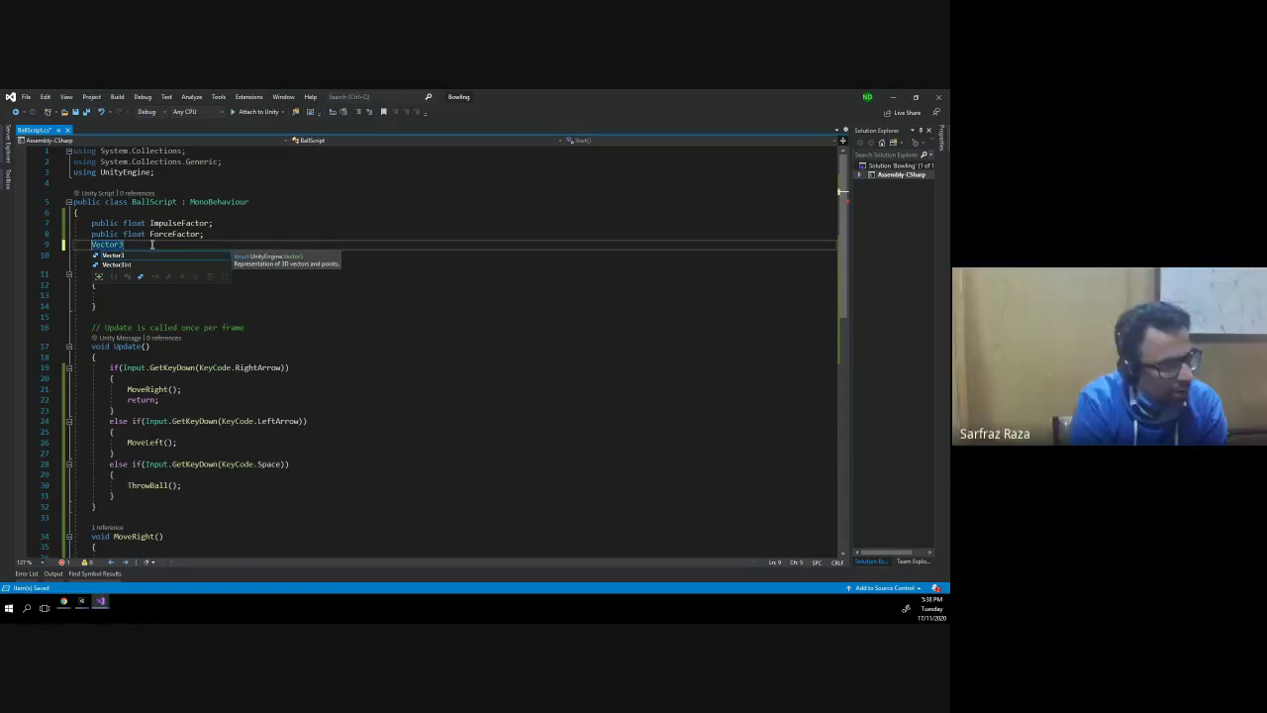
pyautogui.press('End')
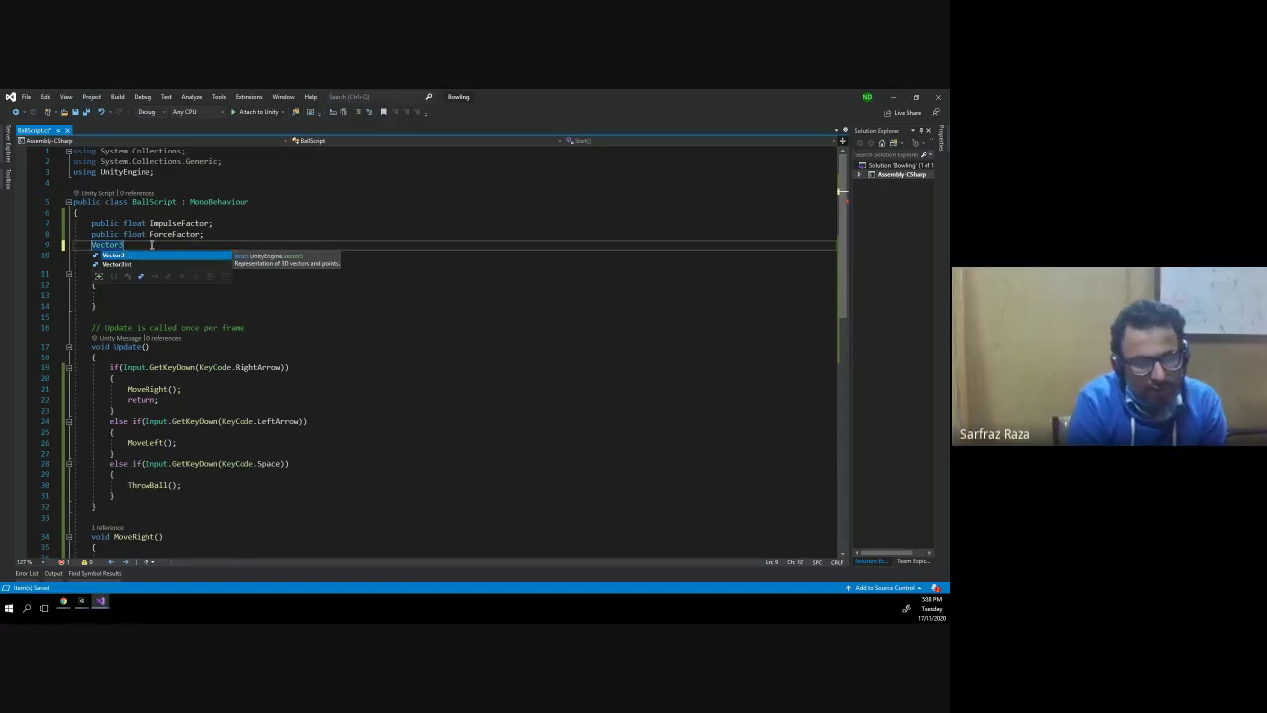
pyautogui.write(' Bal')
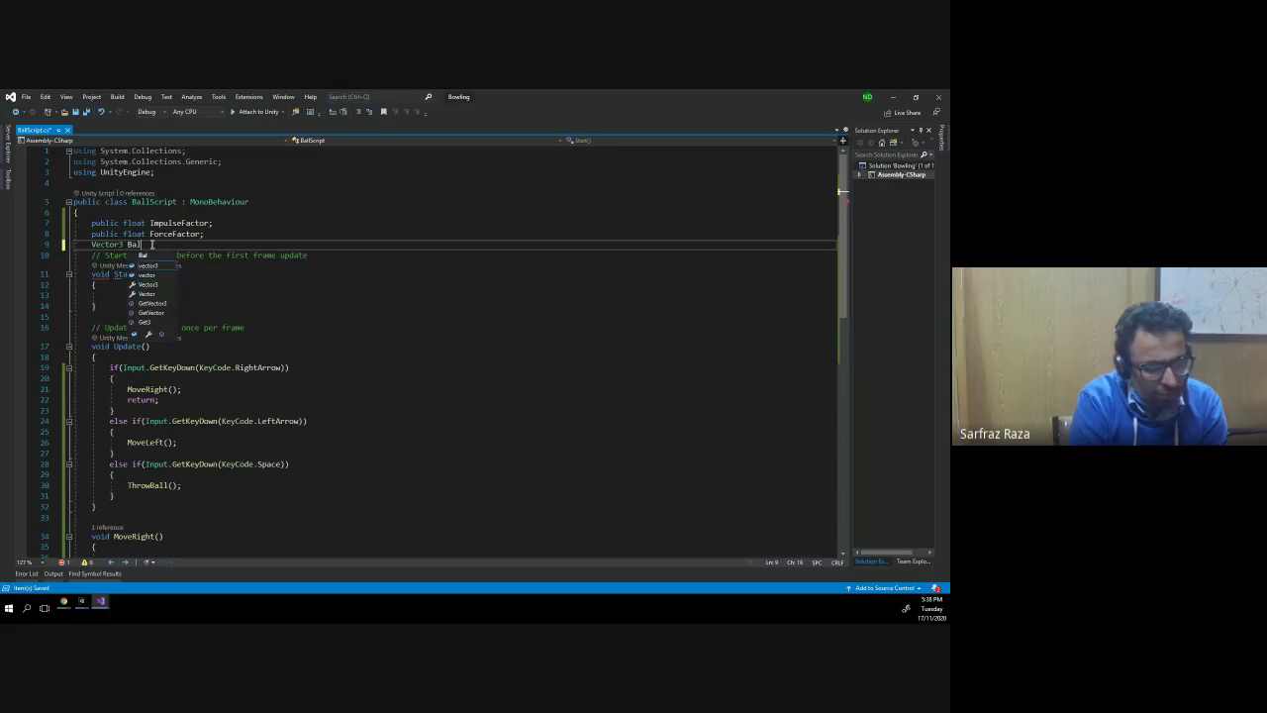
pyautogui.write('lPos;')
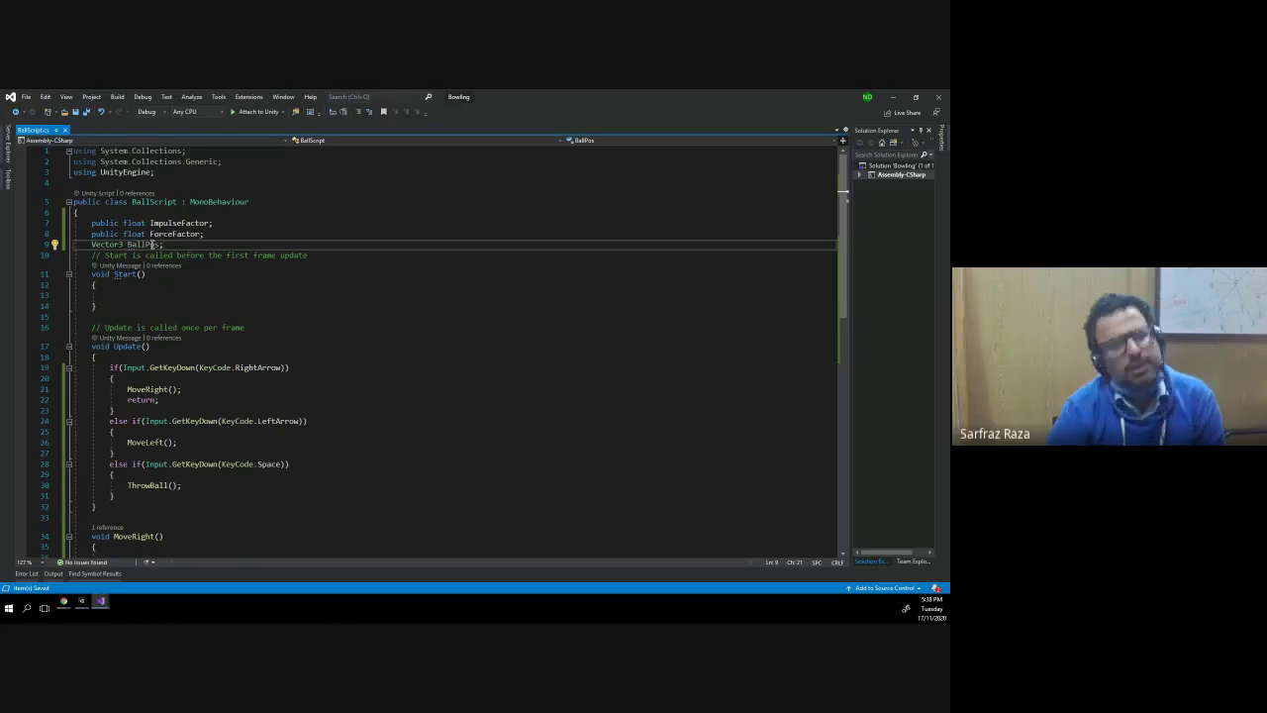
pyautogui.press('Home')
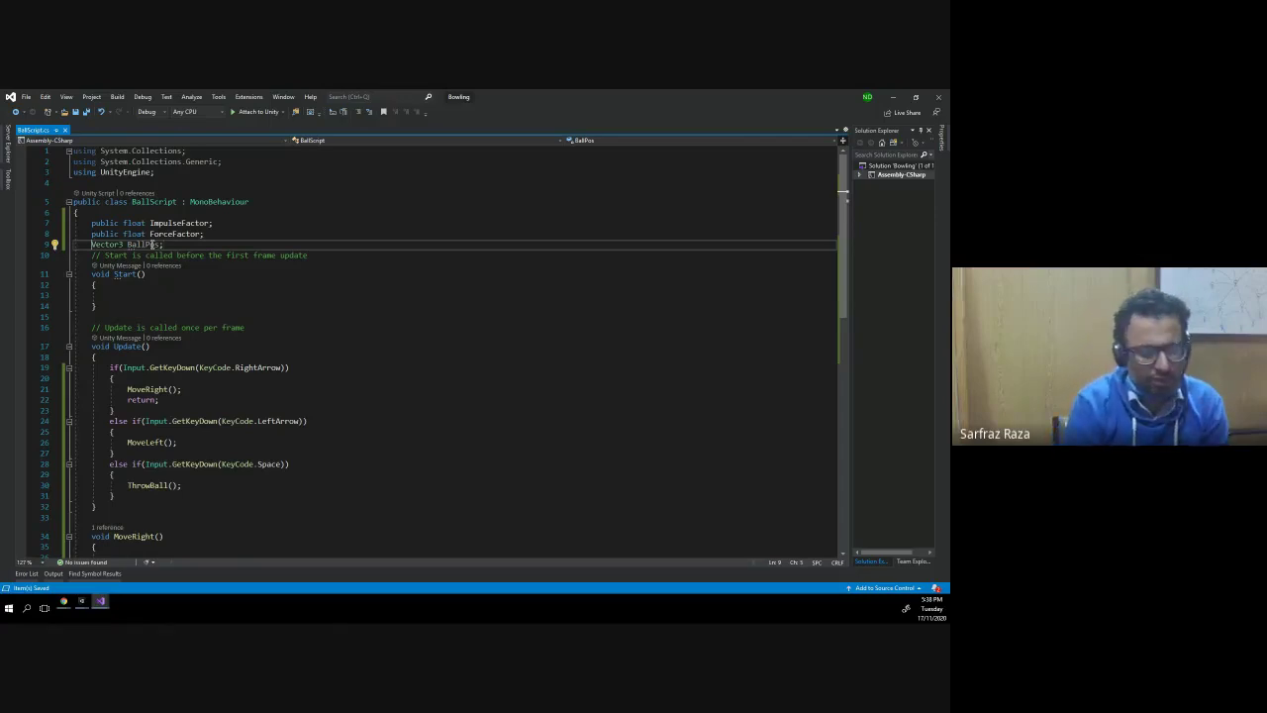
pyautogui.write('pu')
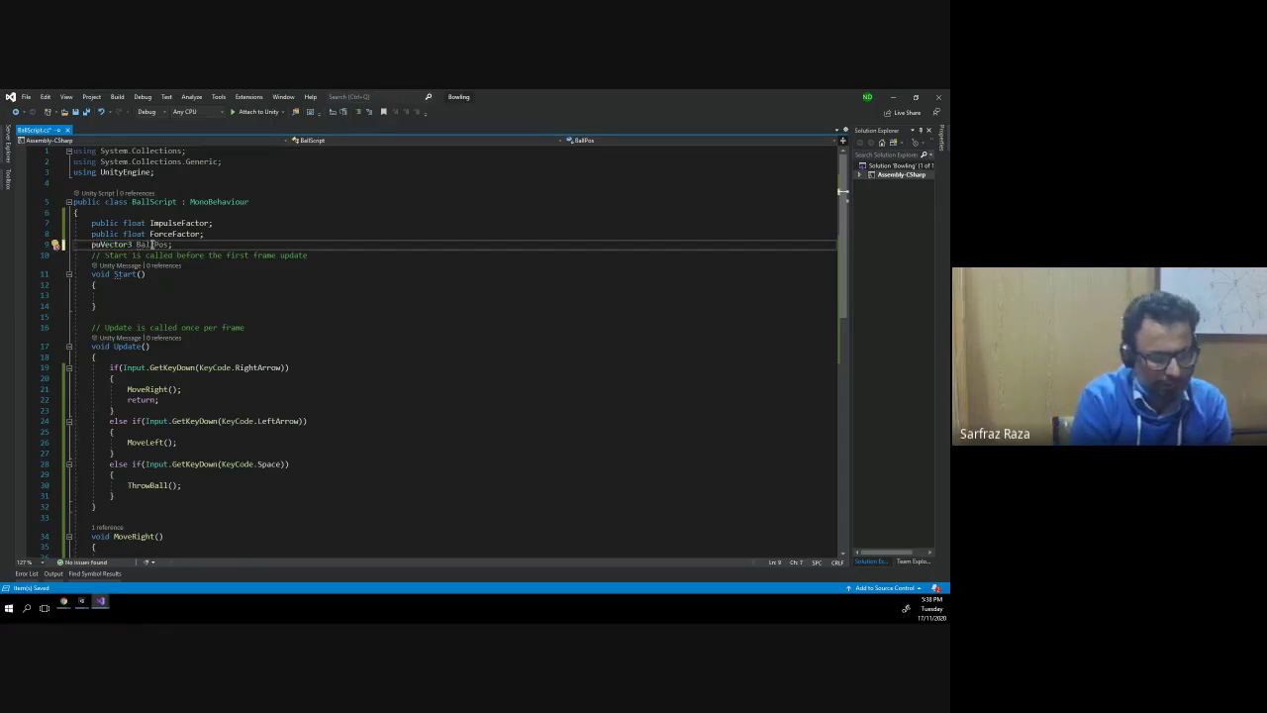
pyautogui.write('blic')
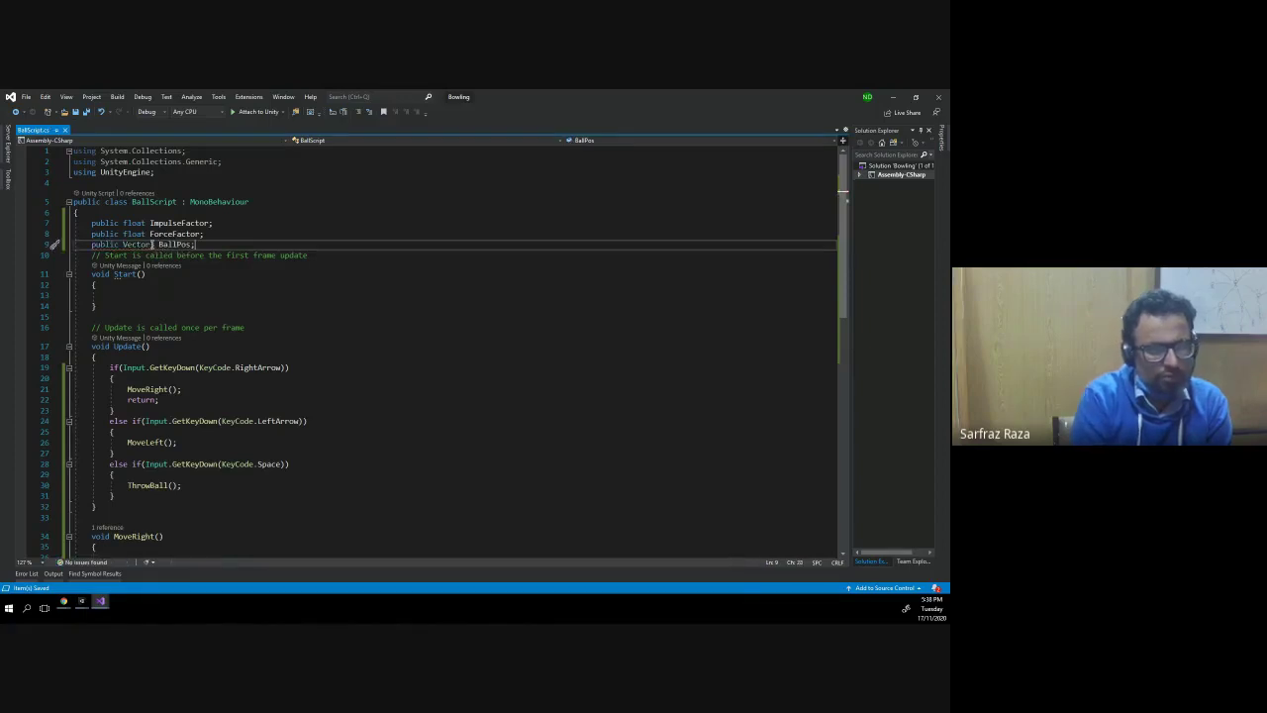
pyautogui.hotkey('shift', 'Home')
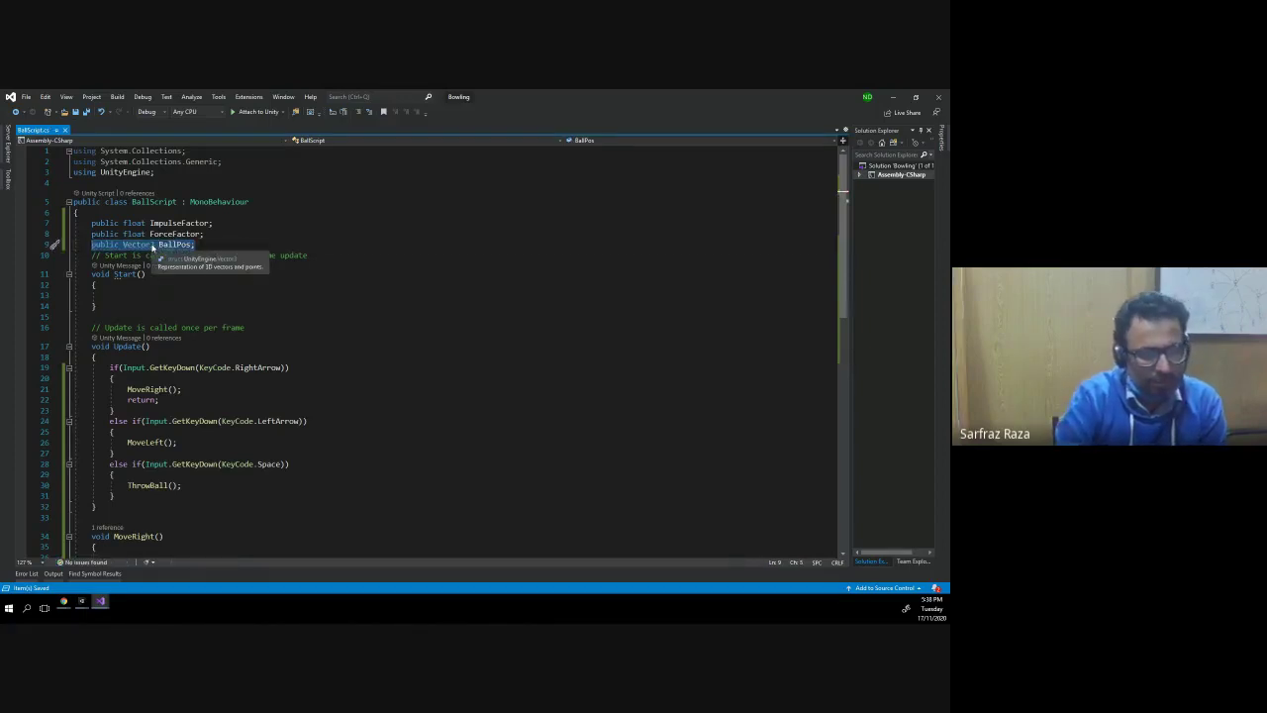
pyautogui.hotkey('shift', 'Home')
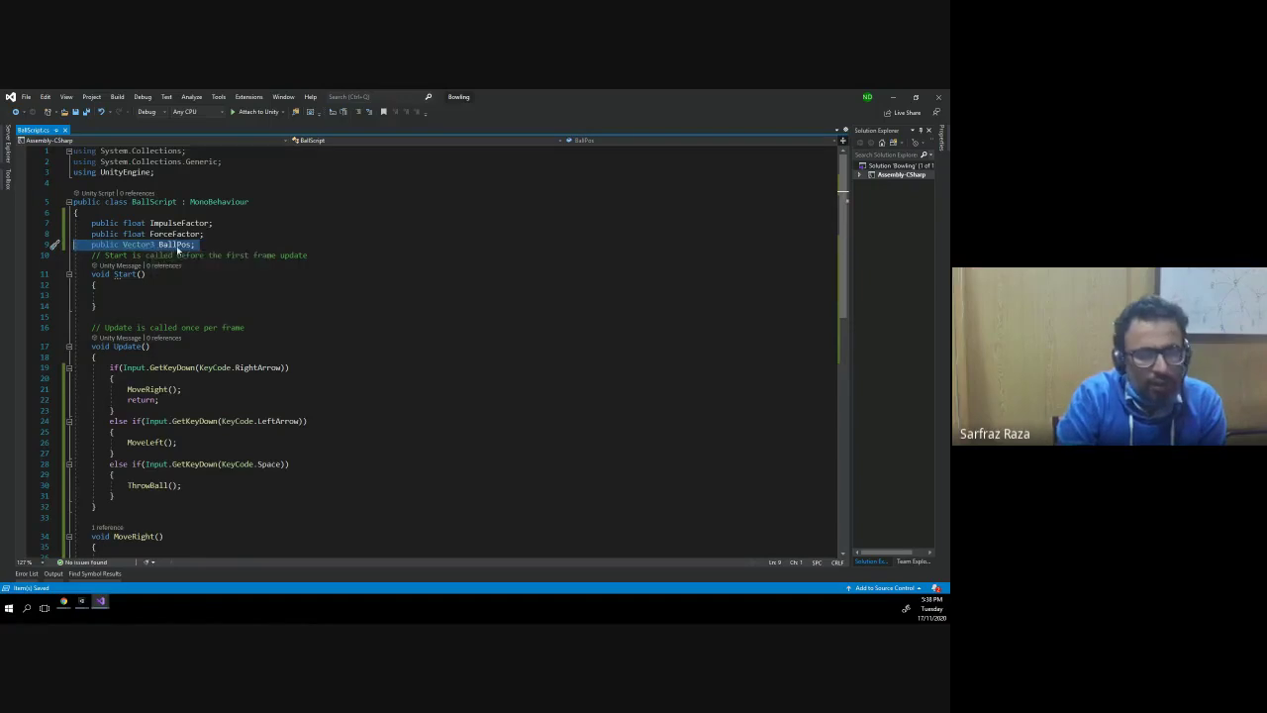
pyautogui.click(163, 244)
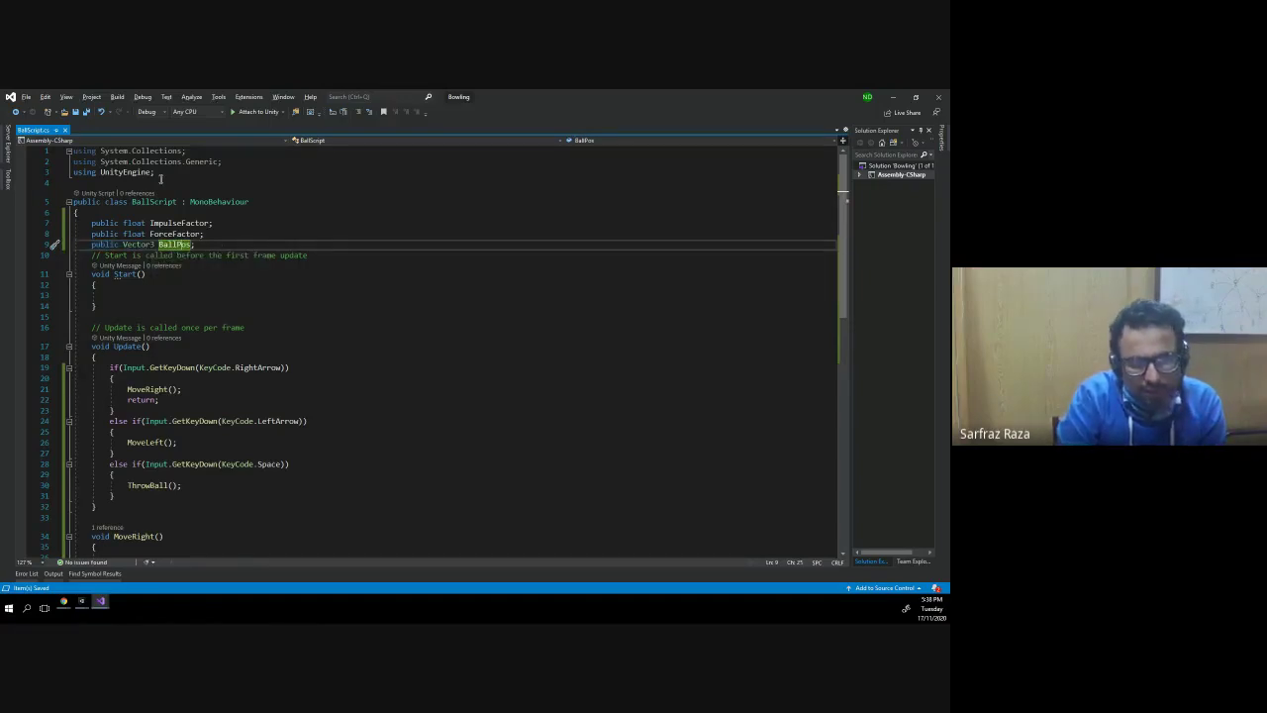
pyautogui.hotkey('alt', 'Tab')
pyautogui.hotkey('alt', 'Tab')
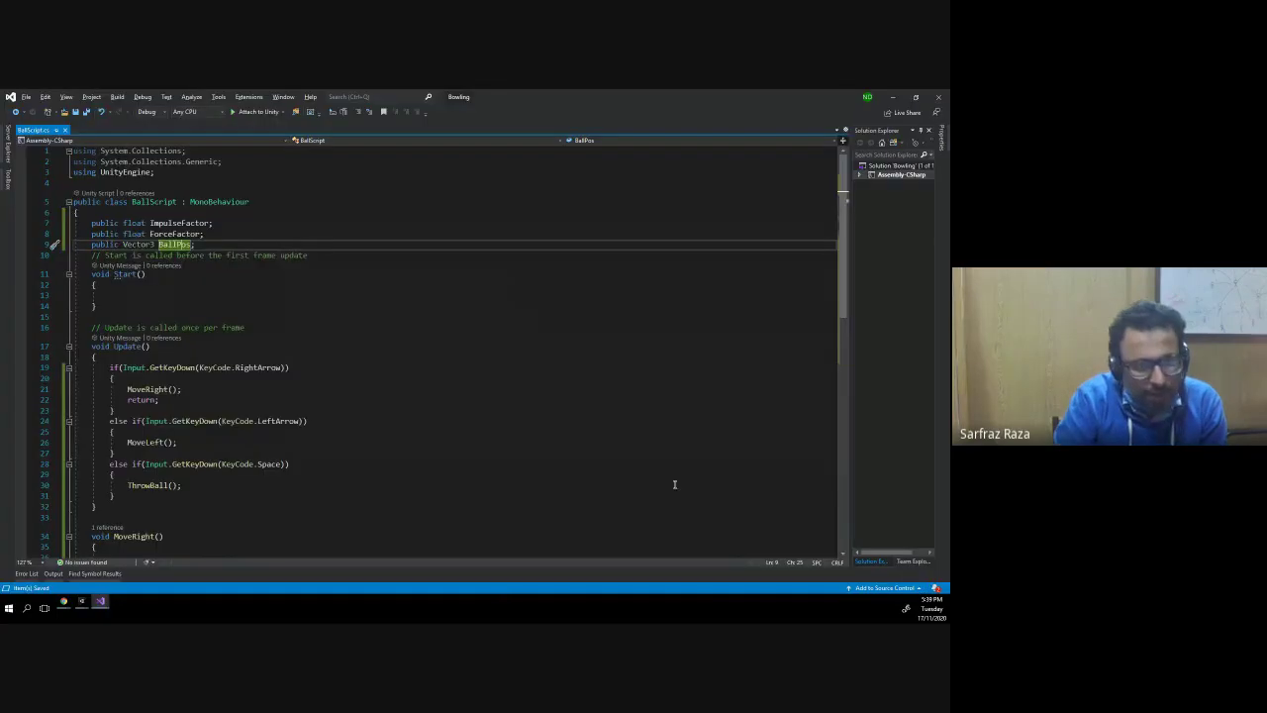
pyautogui.hotkey('alt', 'Tab')
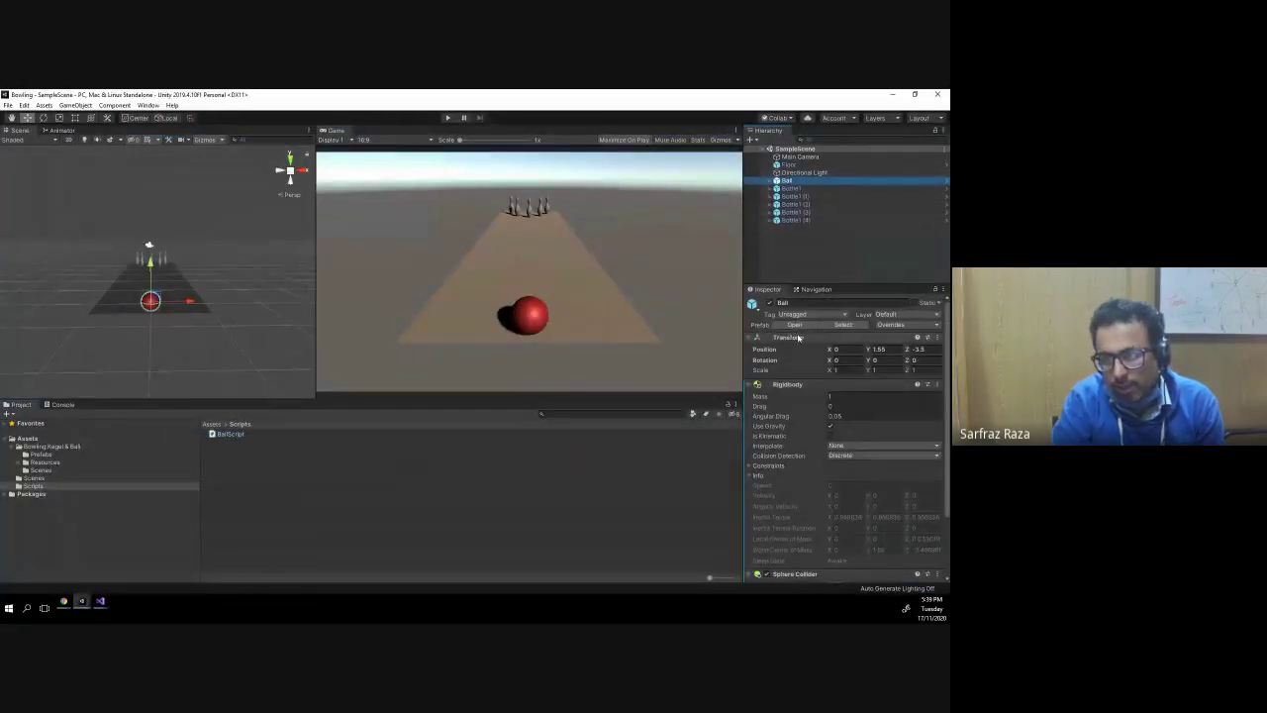
# - Collapse the Rigidbody and add the Ball Script component to Ball via a 'Ball' search
pyautogui.click(751, 386)
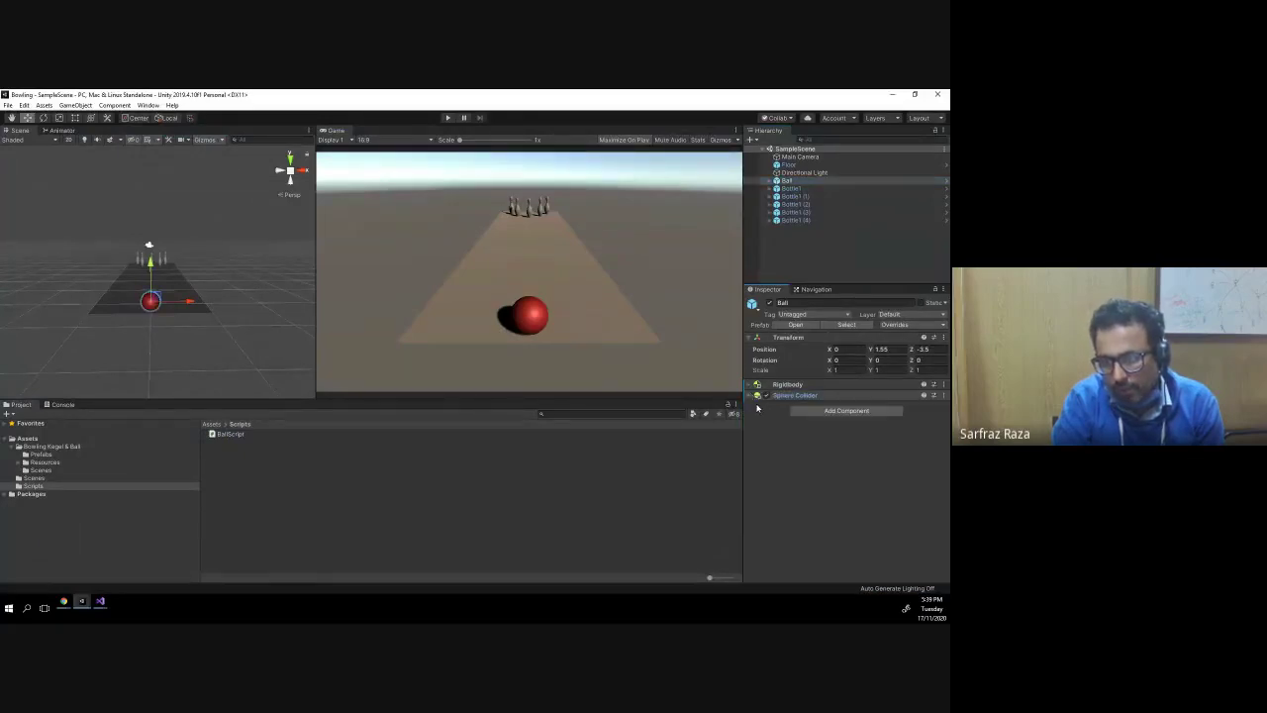
pyautogui.click(847, 410)
pyautogui.write('Rig')
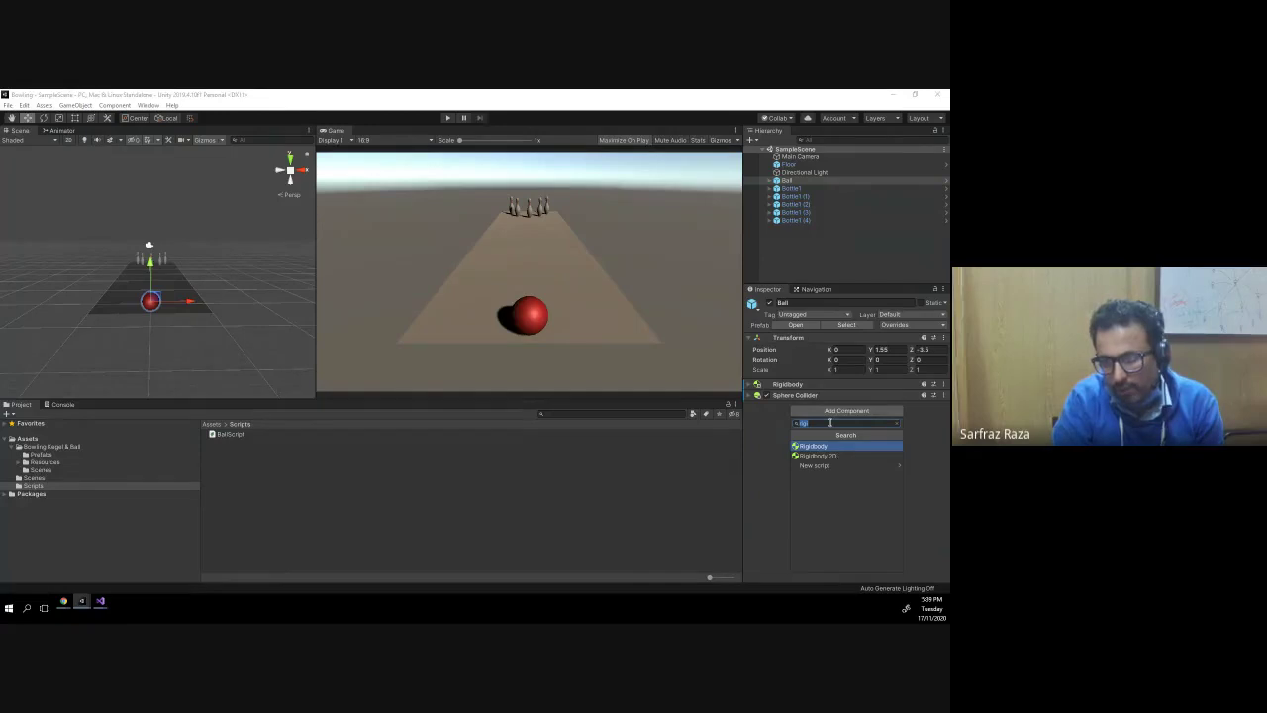
pyautogui.press('BackSpace')
pyautogui.write('Ball')
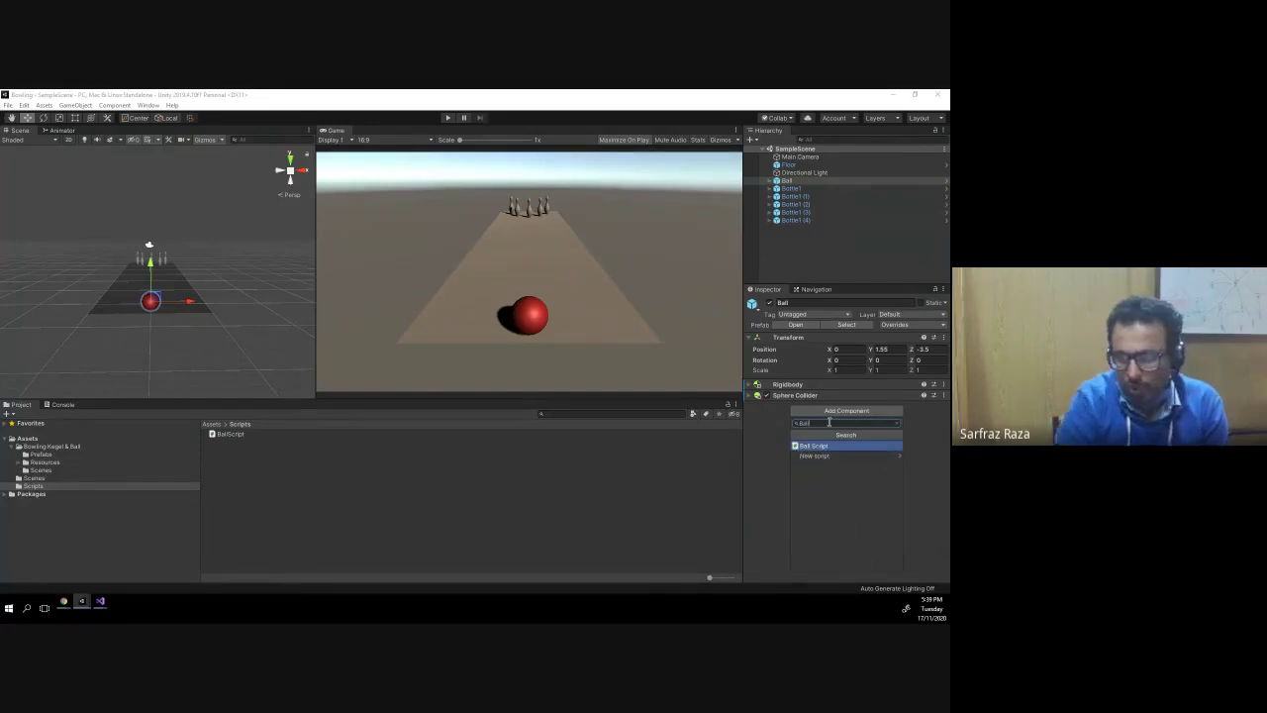
pyautogui.click(822, 446)
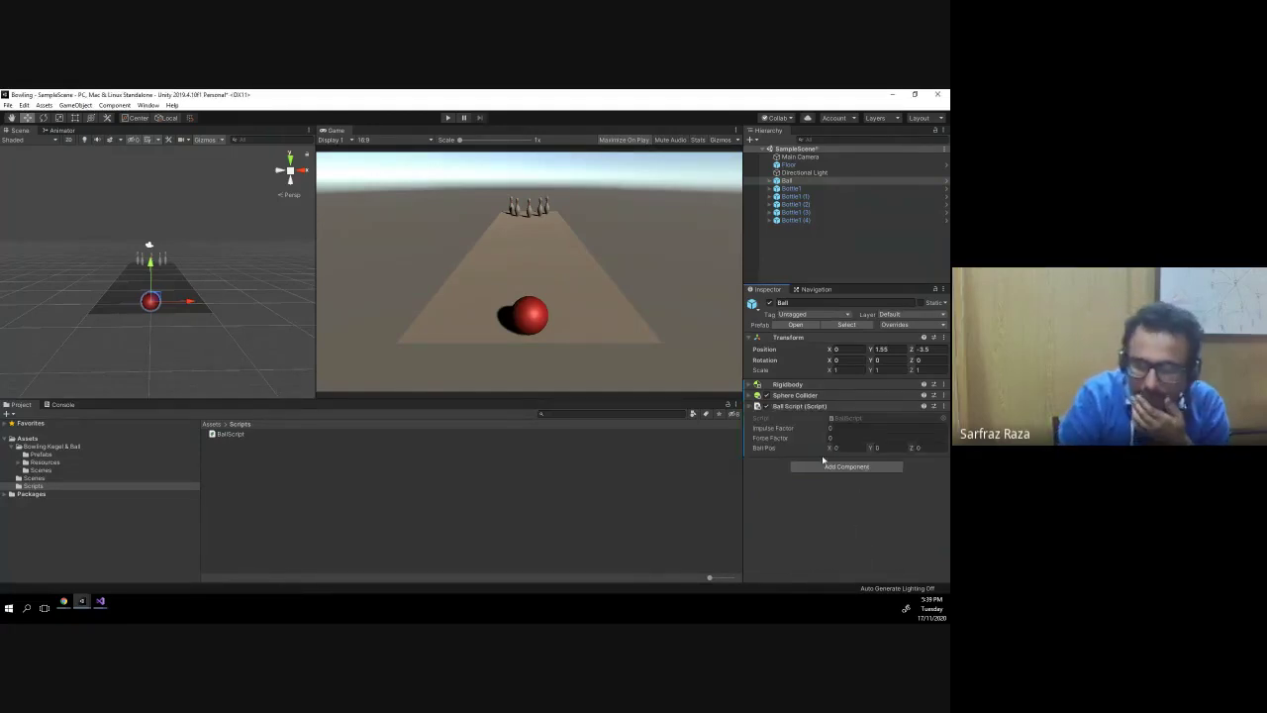
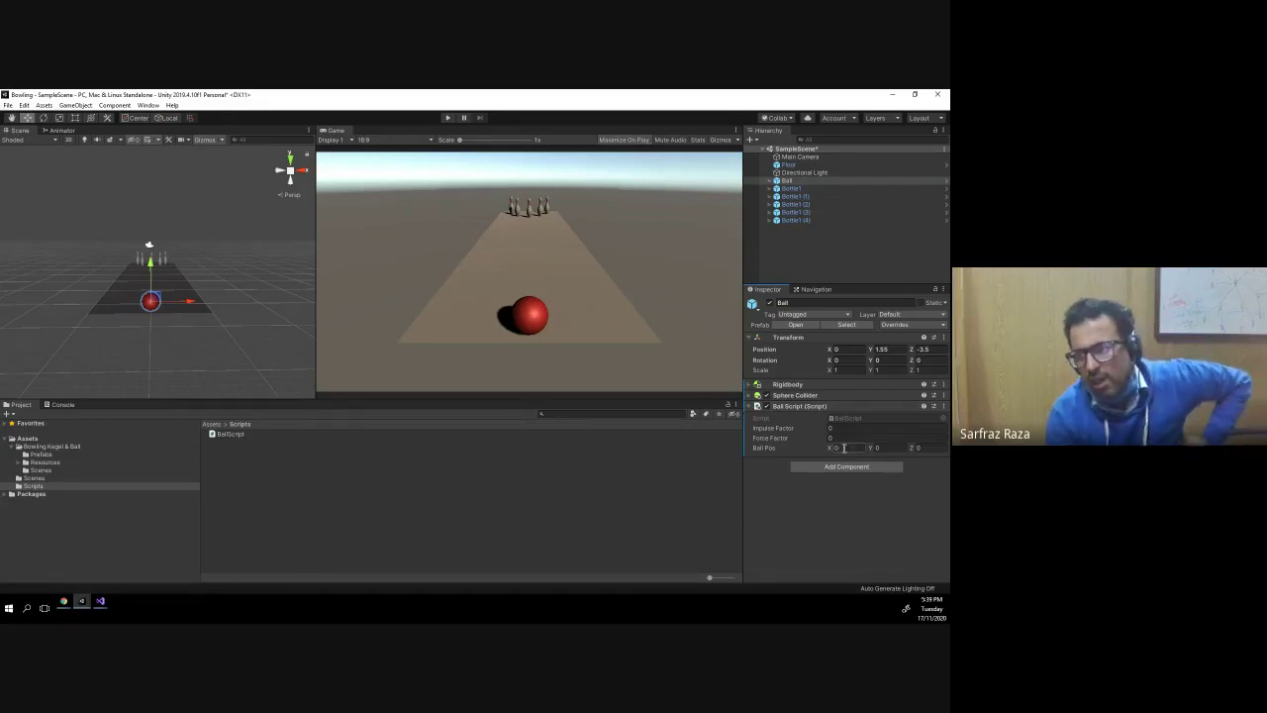
# - Change BallPos's type from Vector3 to Transform in BallScript and save the script
pyautogui.moveTo(786, 180)
pyautogui.mouseDown()
pyautogui.moveTo(793, 241)
pyautogui.moveTo(880, 447)
pyautogui.mouseUp()
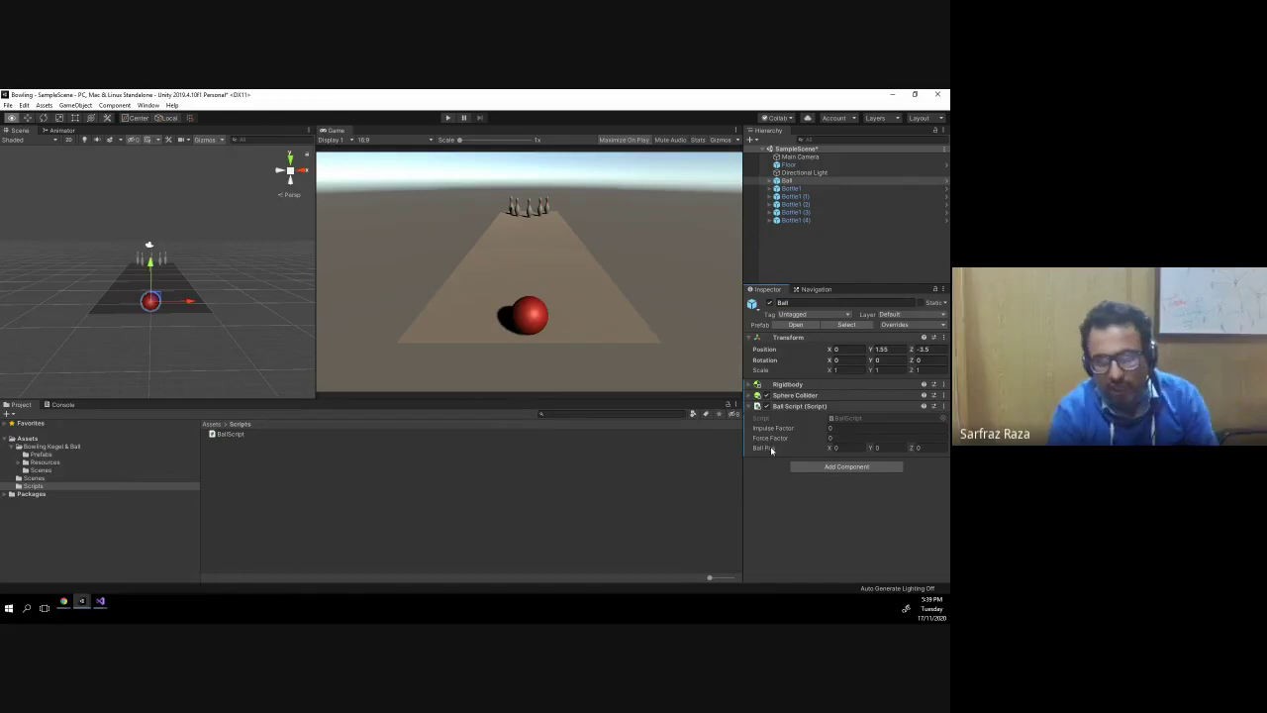
pyautogui.hotkey('alt', 'Tab')
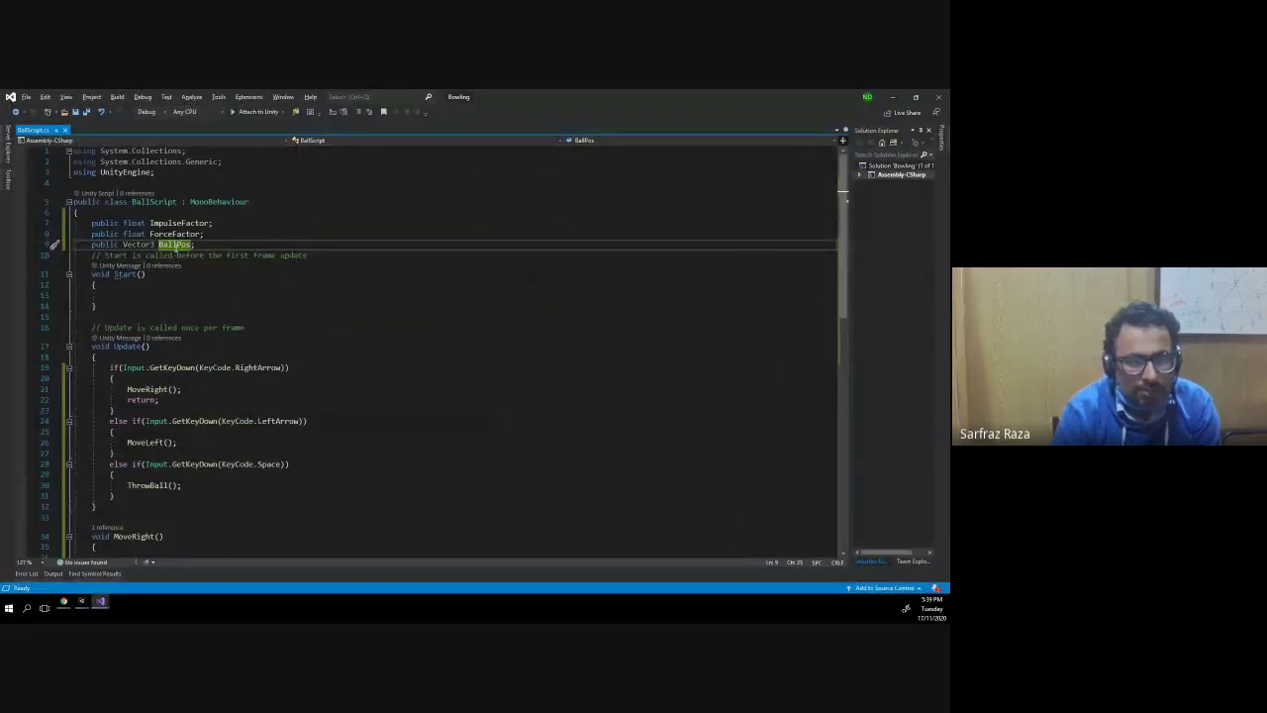
pyautogui.doubleClick(136, 246)
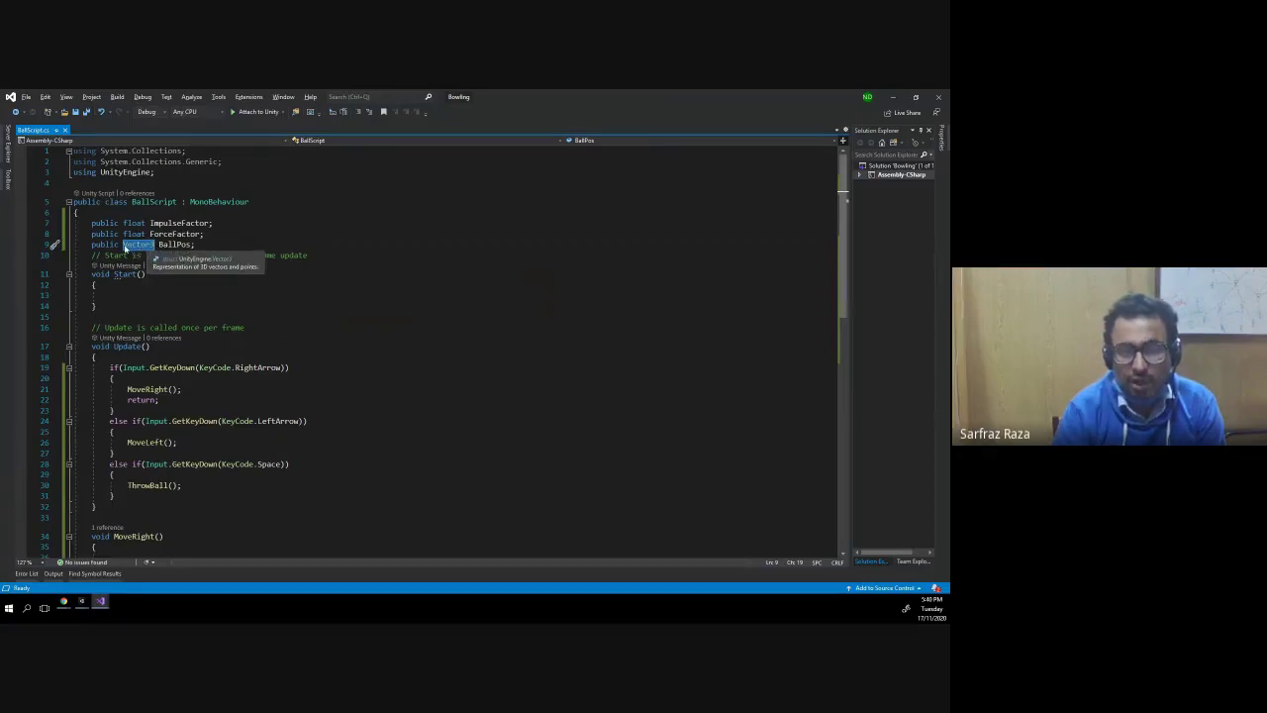
pyautogui.write('Trans')
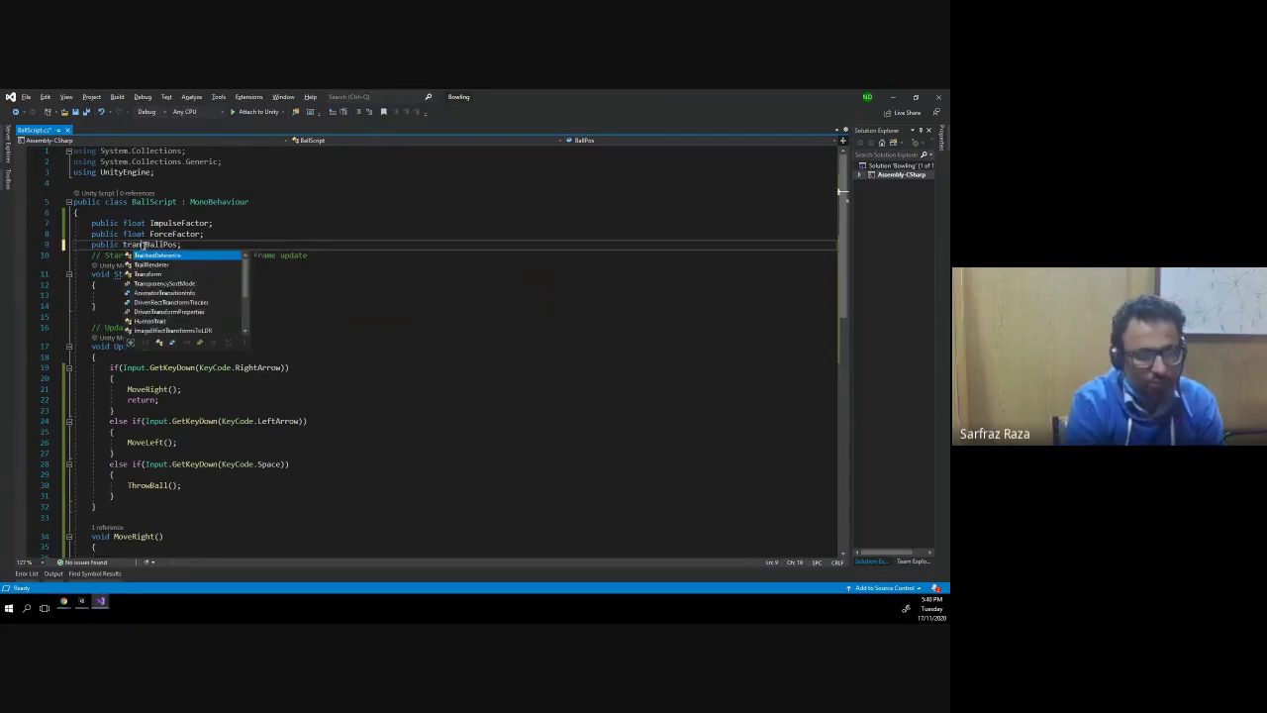
pyautogui.press('Tab')
pyautogui.press('End')
pyautogui.hotkey('ctrl', 's')
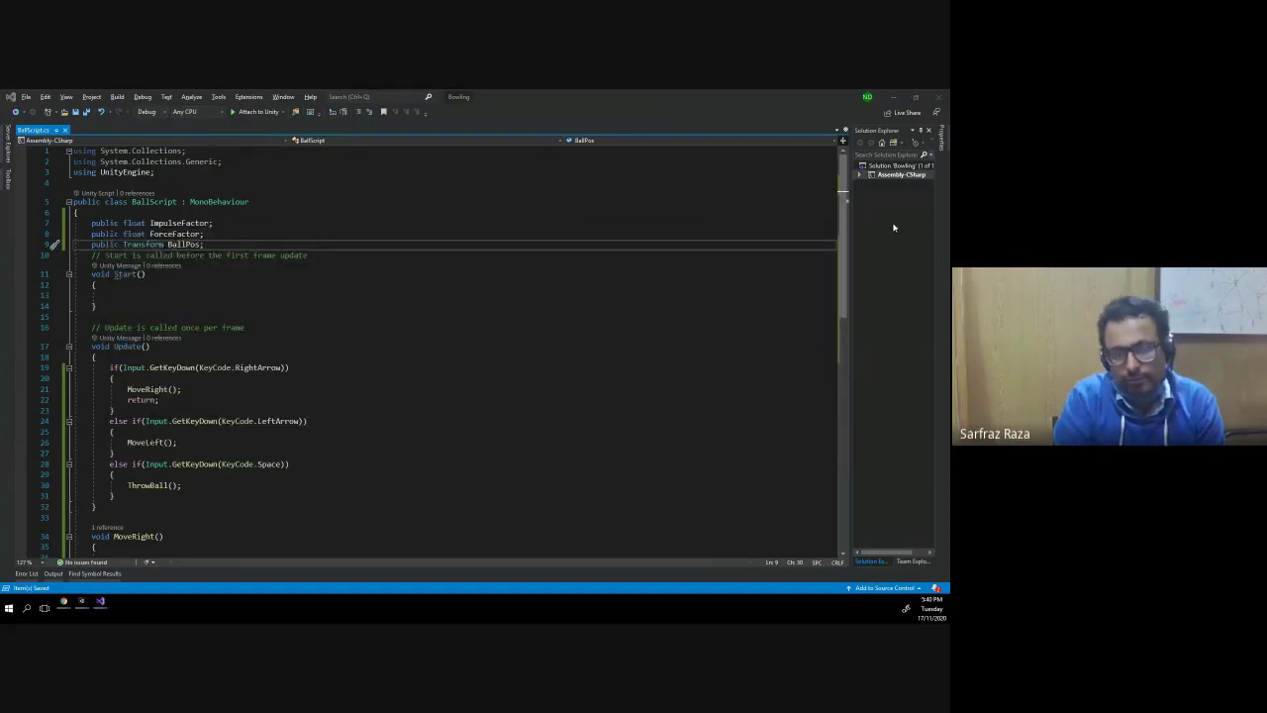
# - Drag the Ball object into the Ball Pos field in the Ball's inspector
pyautogui.hotkey('alt', 'Tab')
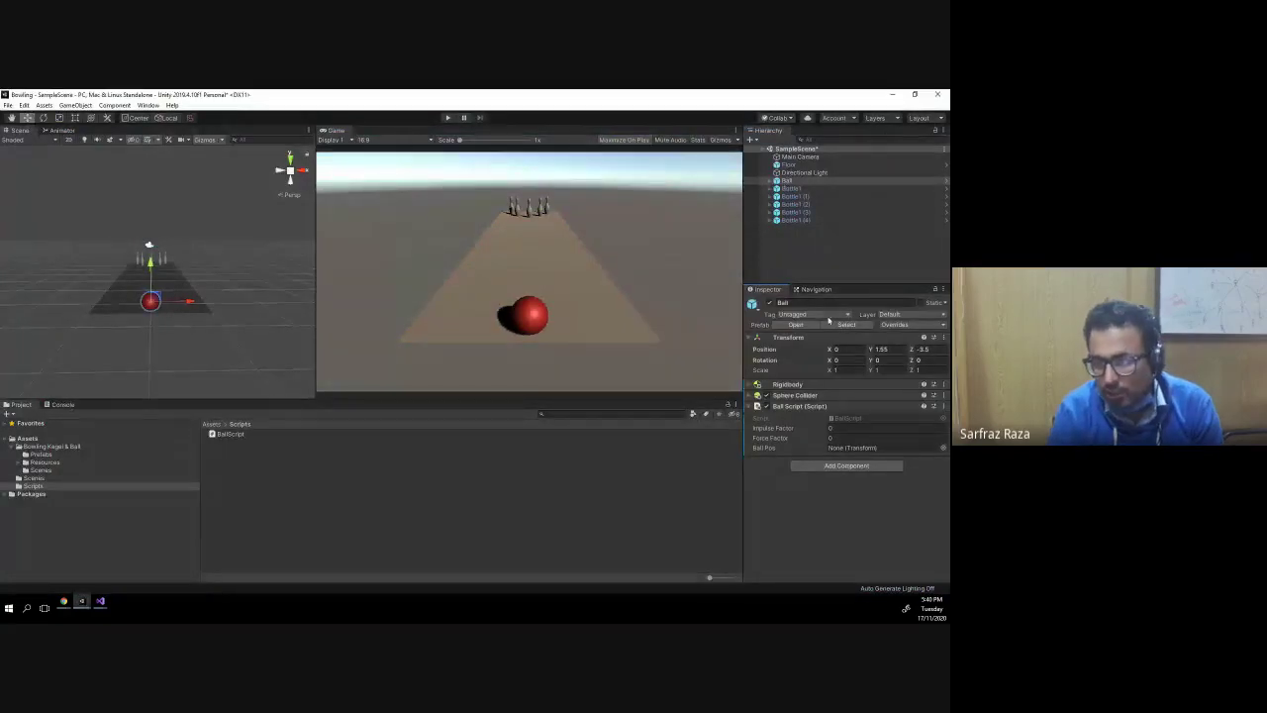
pyautogui.hotkey('alt', 'Tab')
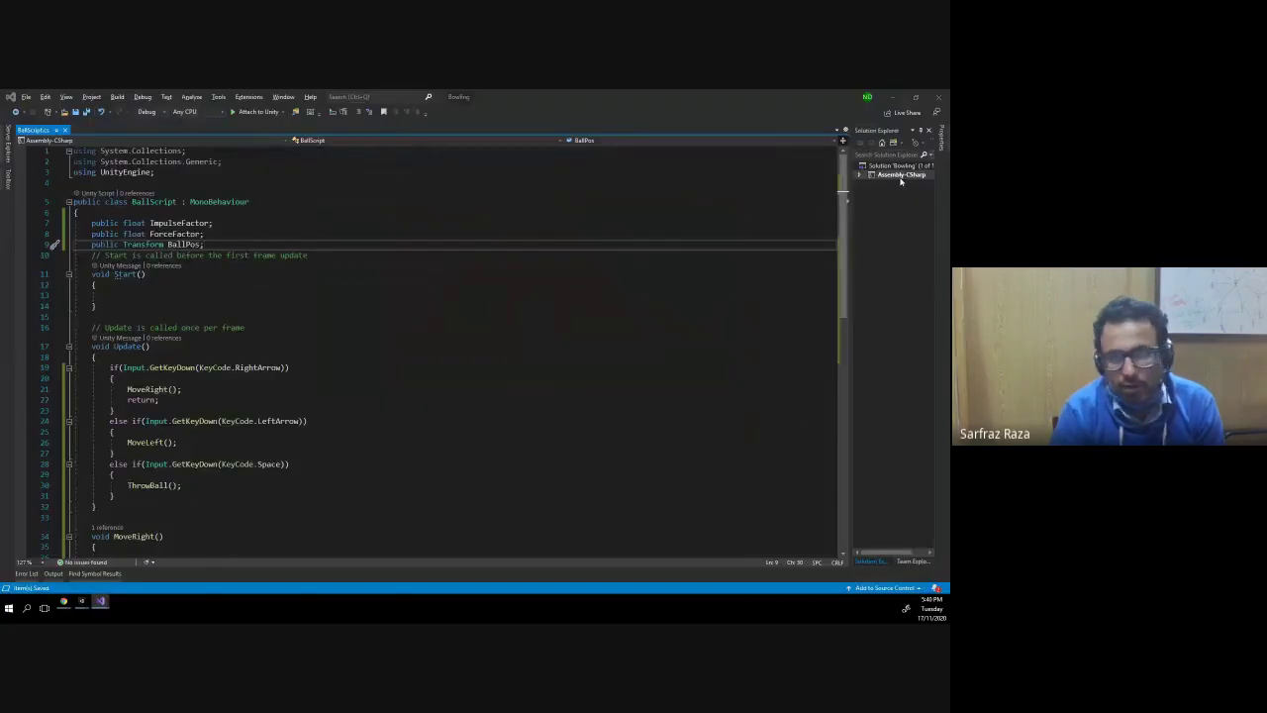
pyautogui.hotkey('alt', 'Tab')
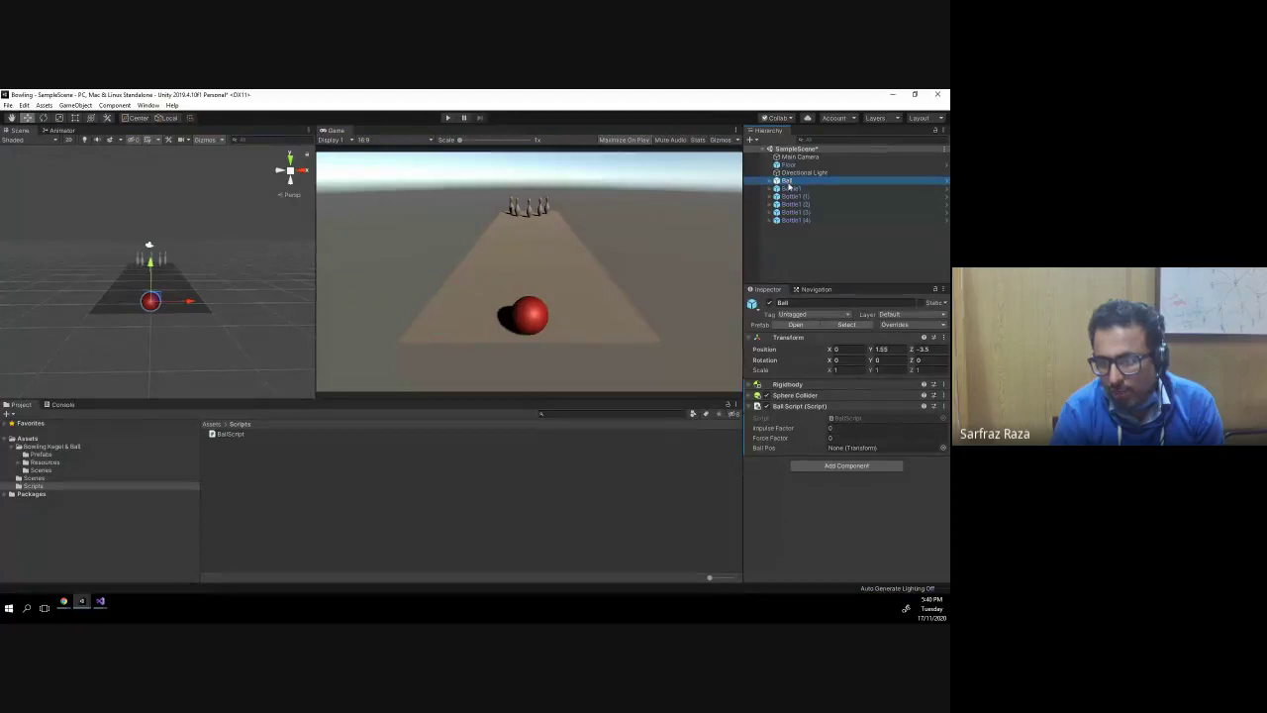
pyautogui.click(851, 450)
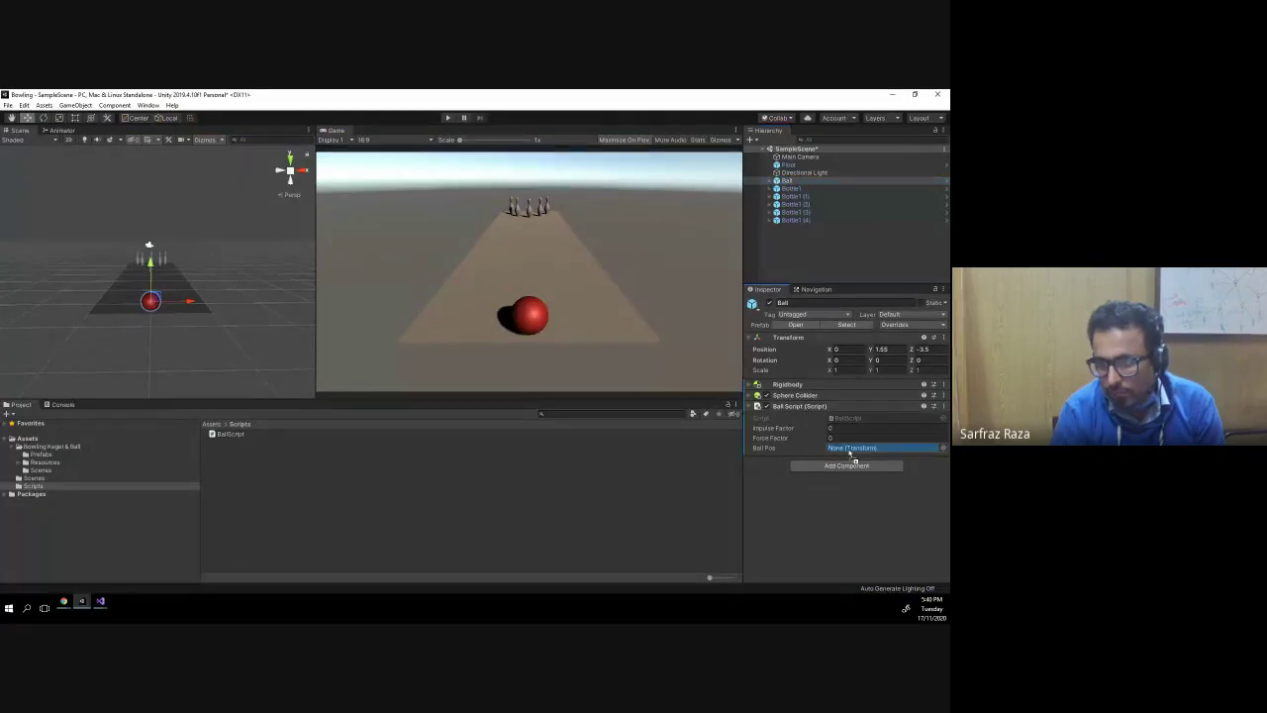
pyautogui.moveTo(849, 452); pyautogui.dragTo(849, 454)
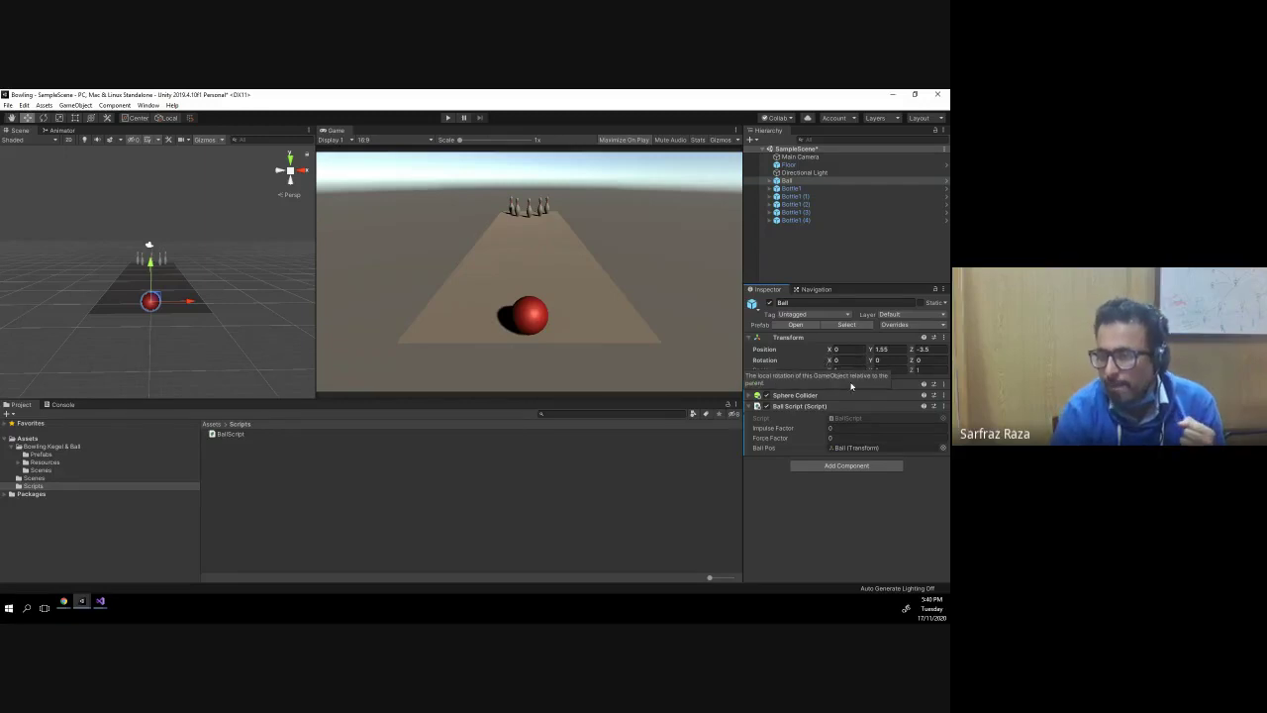
# - Change BallPos's type back from Transform to Vector3
pyautogui.hotkey('alt', 'Tab')
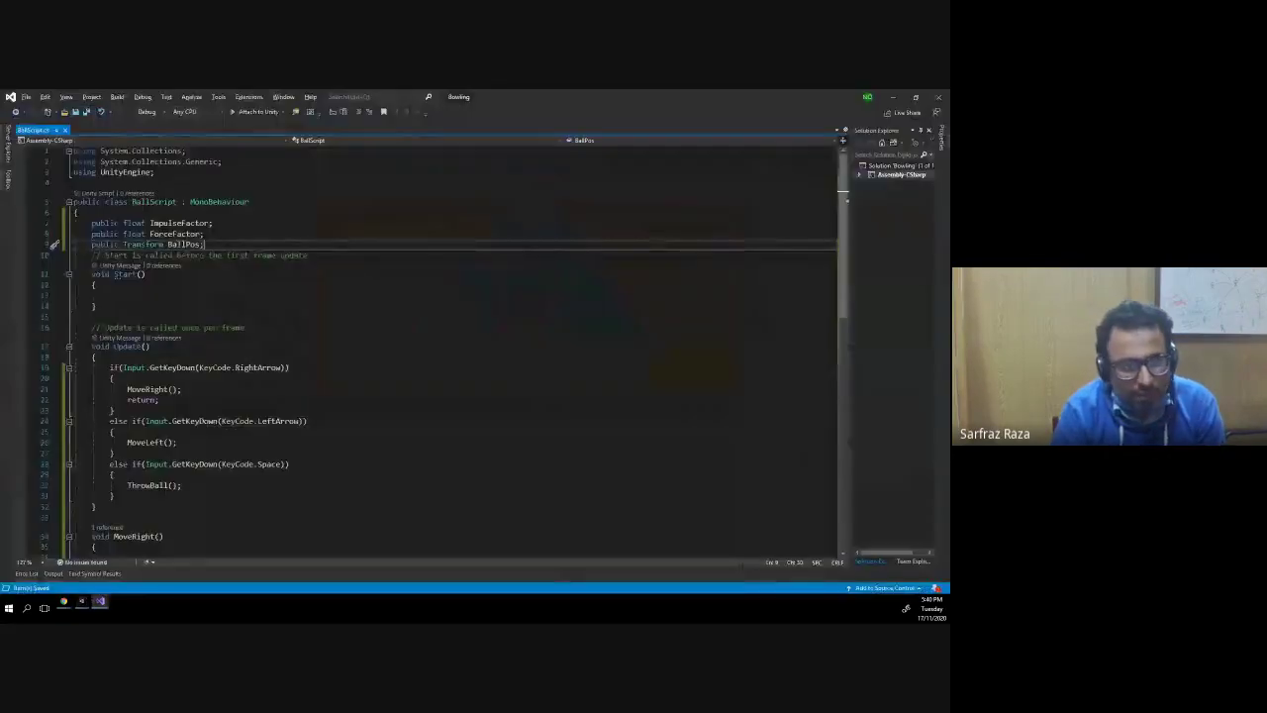
pyautogui.doubleClick(143, 245)
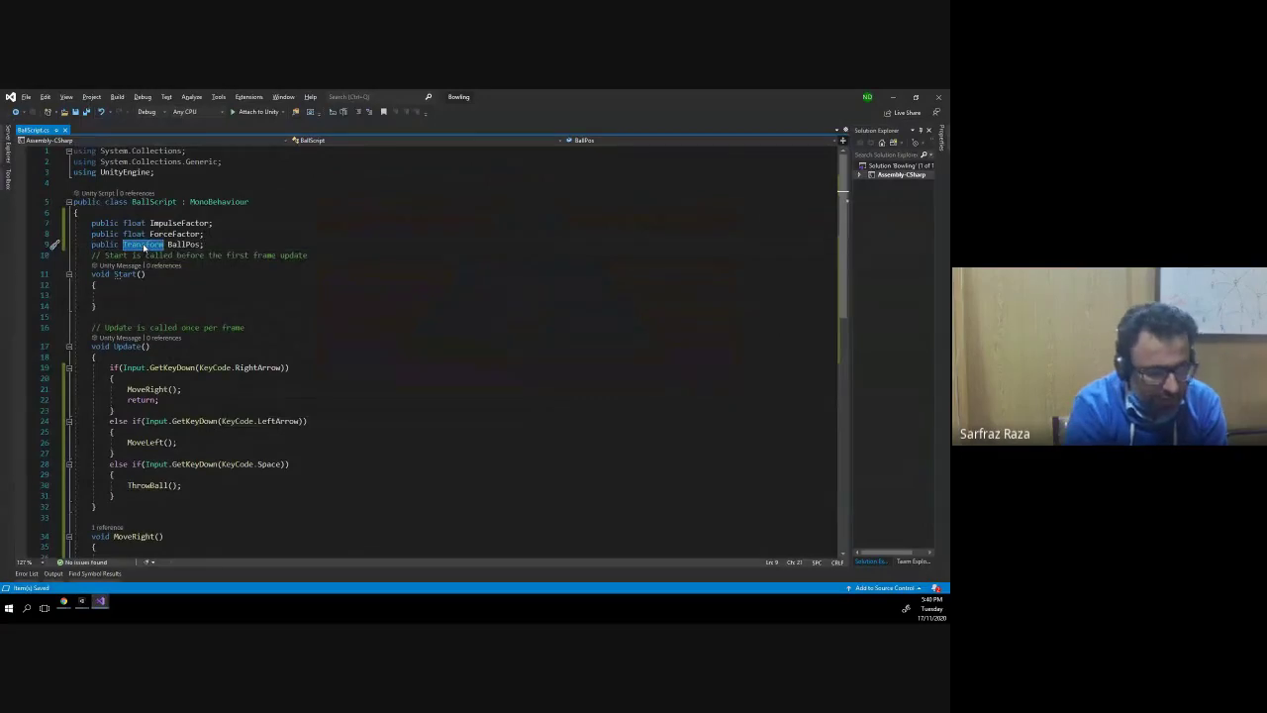
pyautogui.write('Vector3')
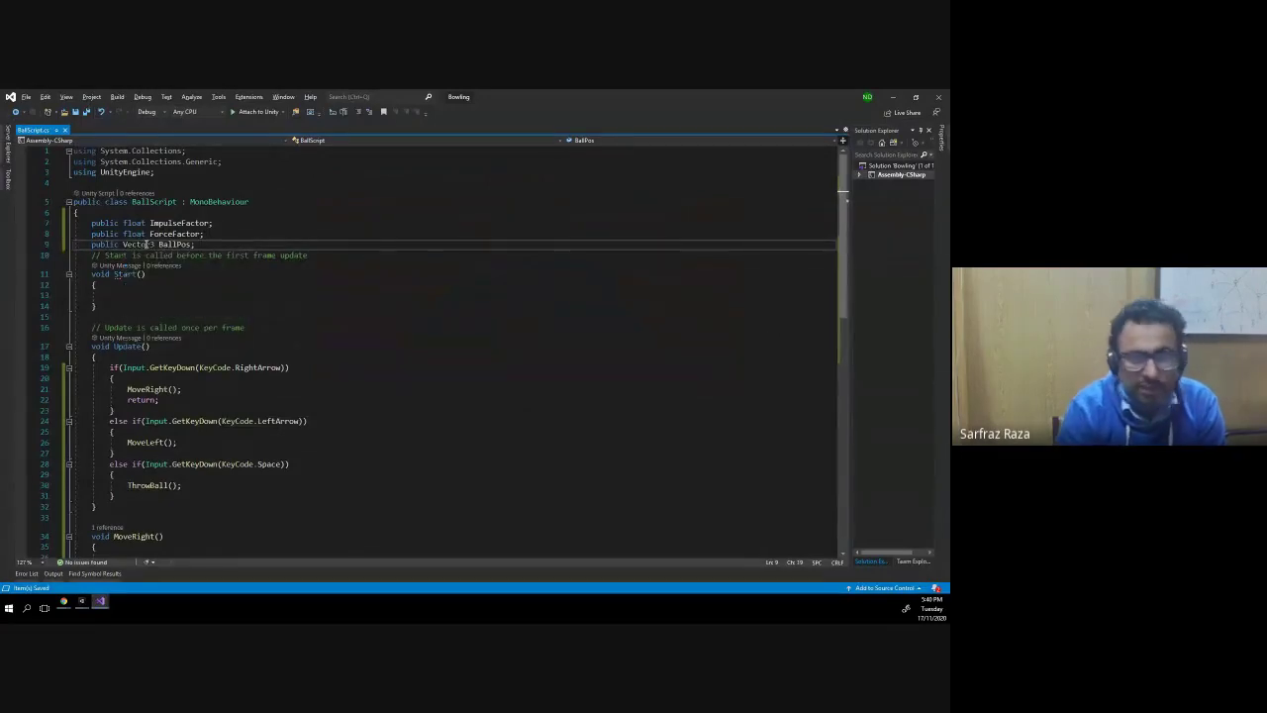
pyautogui.hotkey('alt', 'Tab')
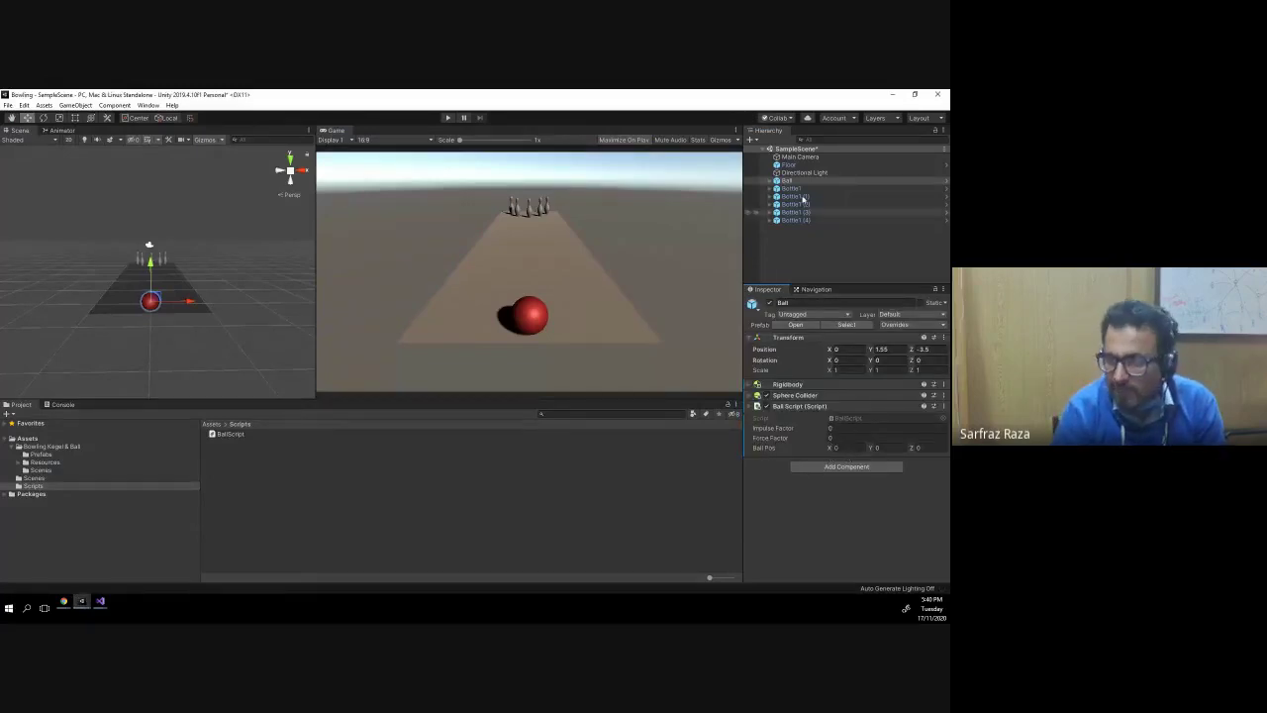
# - Add the Ball and Bottle tags in Tags & Layers
pyautogui.click(812, 318)
pyautogui.click(816, 406)
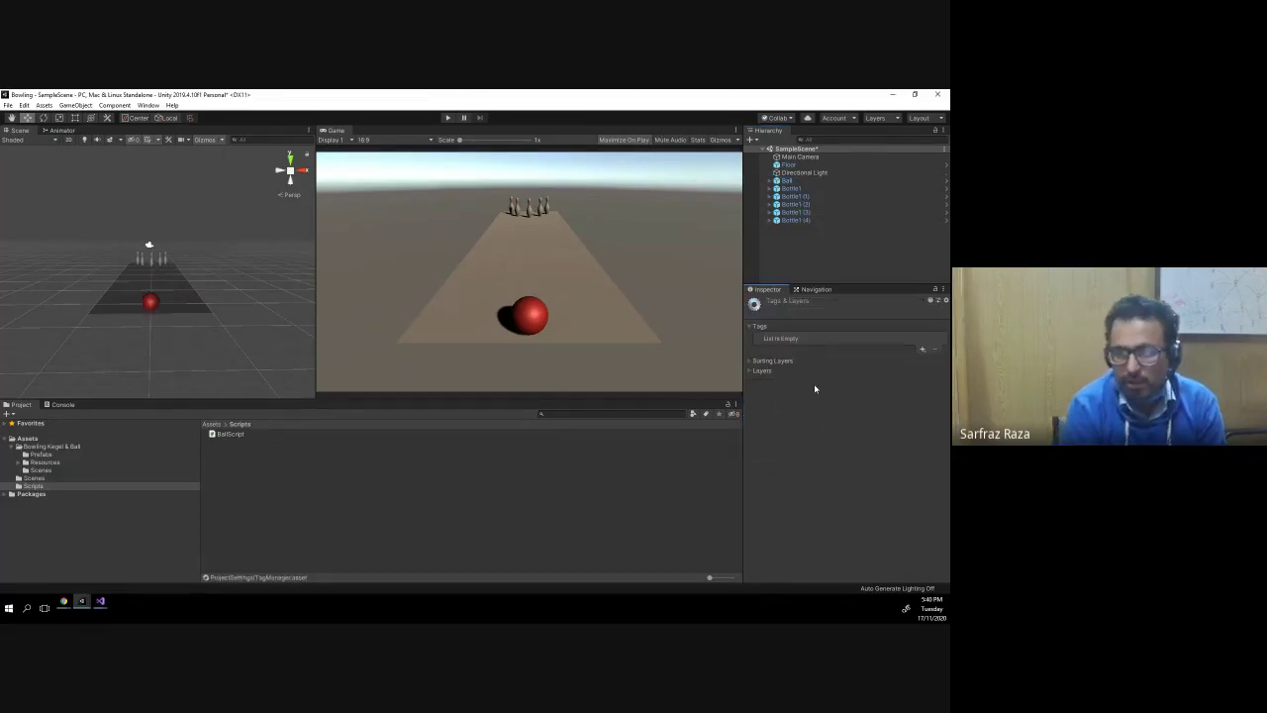
pyautogui.click(923, 348)
pyautogui.write('Sall')
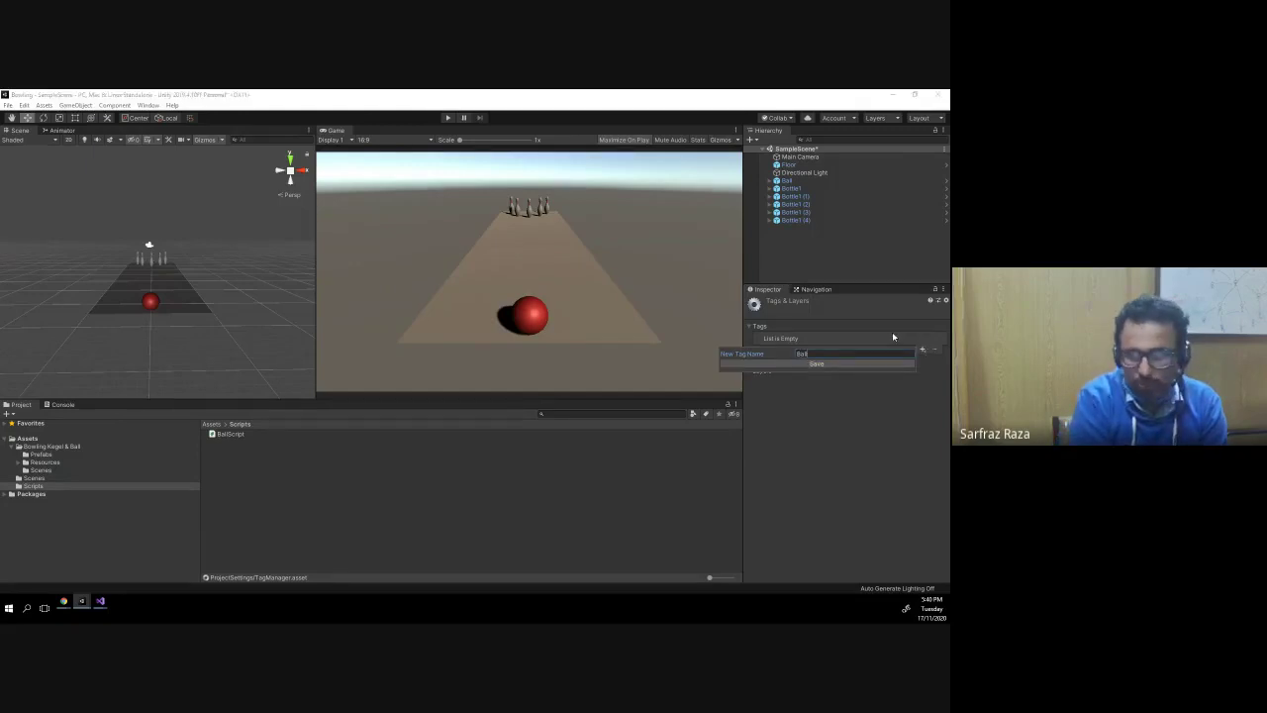
pyautogui.press('Return')
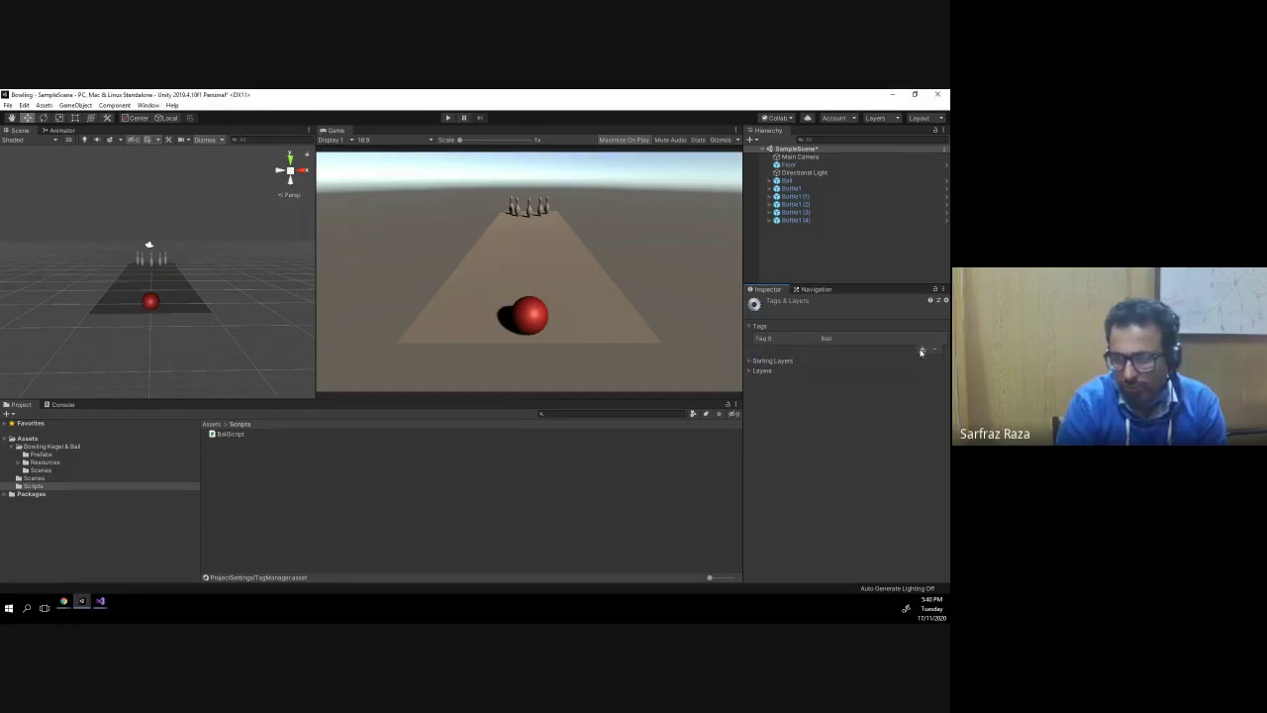
pyautogui.click(921, 349)
pyautogui.write('B')
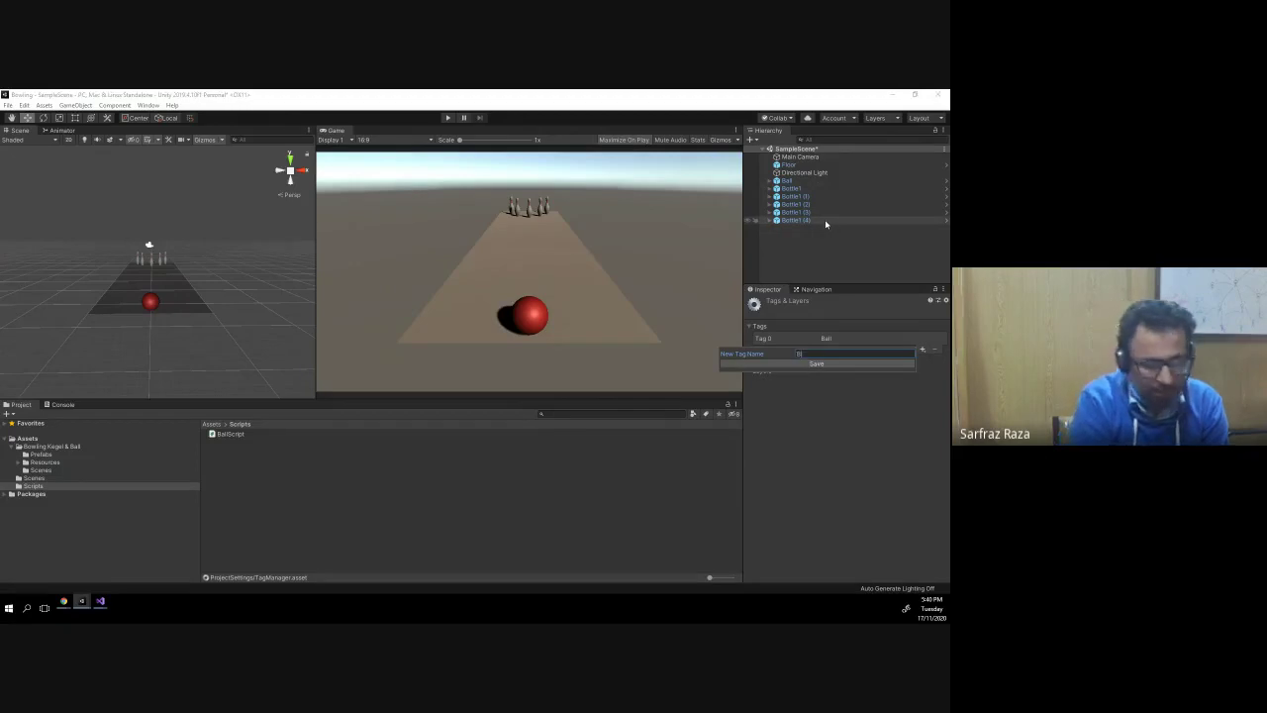
pyautogui.write('ottle')
pyautogui.press('Return')
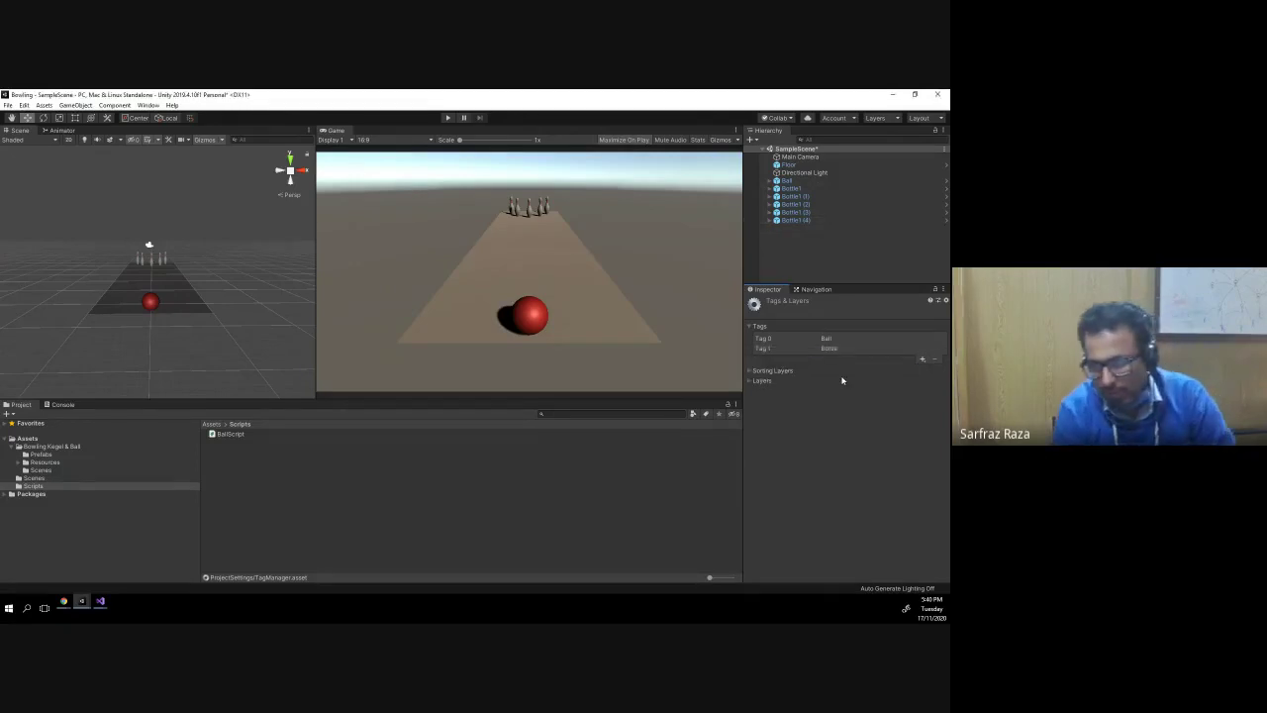
# - Remove the unwanted Bottle tag, leaving only the Ball tag
pyautogui.click(847, 347)
pyautogui.click(932, 360)
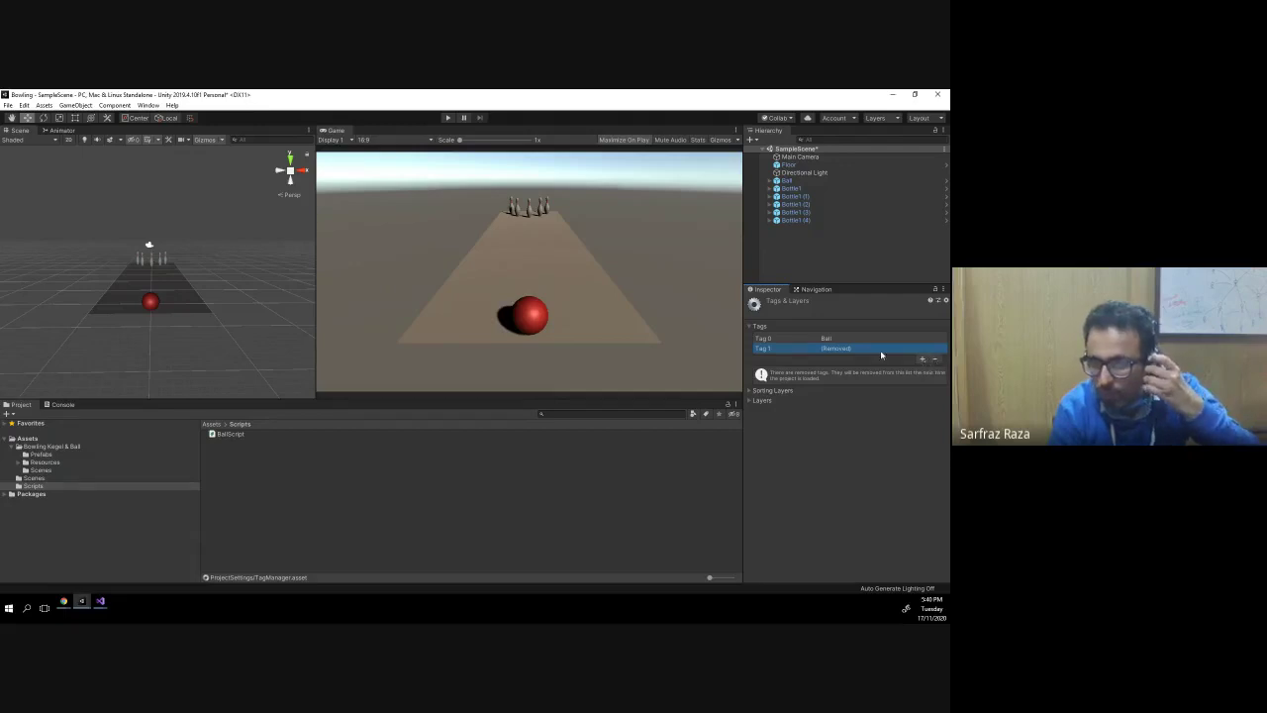
pyautogui.click(841, 339)
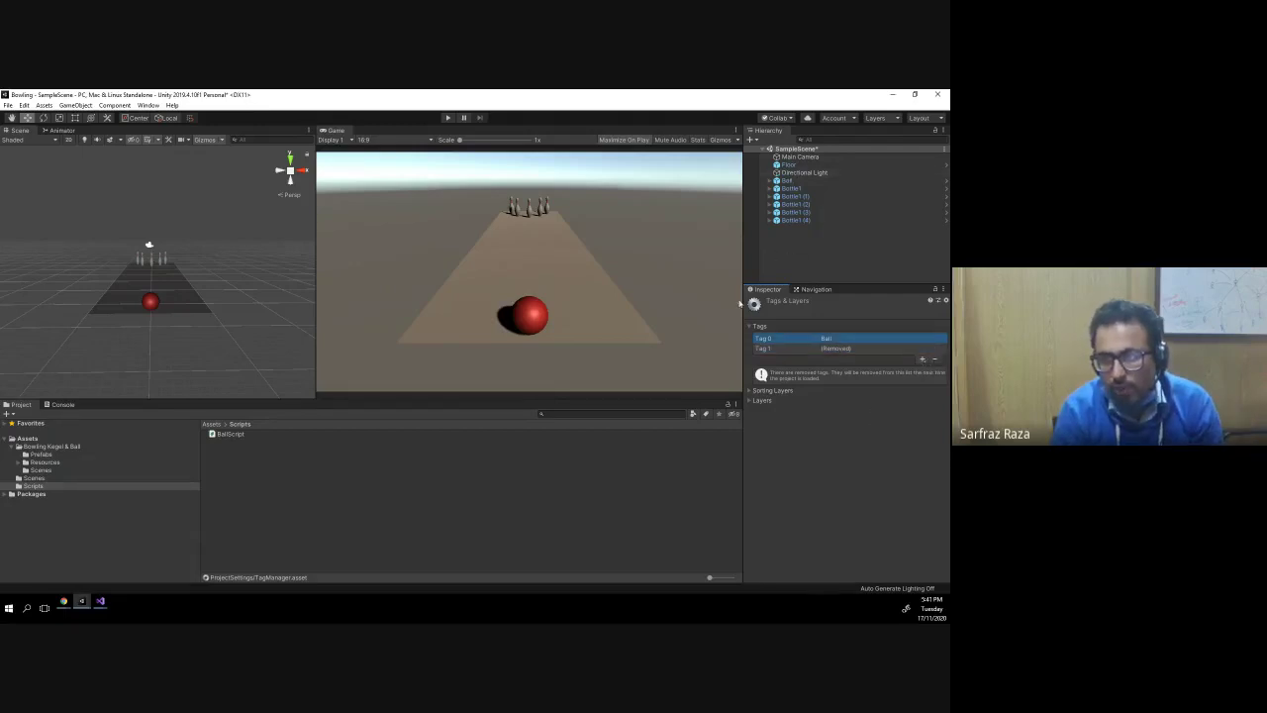
pyautogui.click(782, 253)
# - Set the Ball object's Tag to Ball and save the scene
pyautogui.click(792, 181)
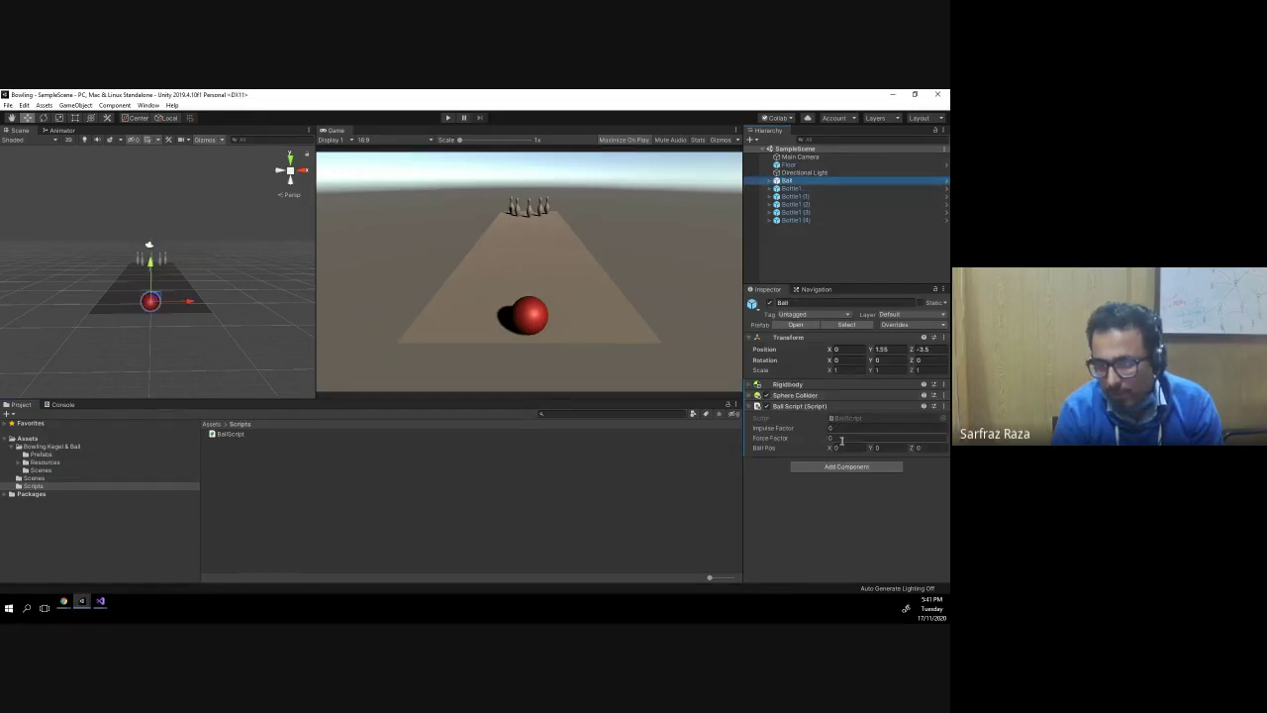
pyautogui.click(833, 315)
pyautogui.click(829, 404)
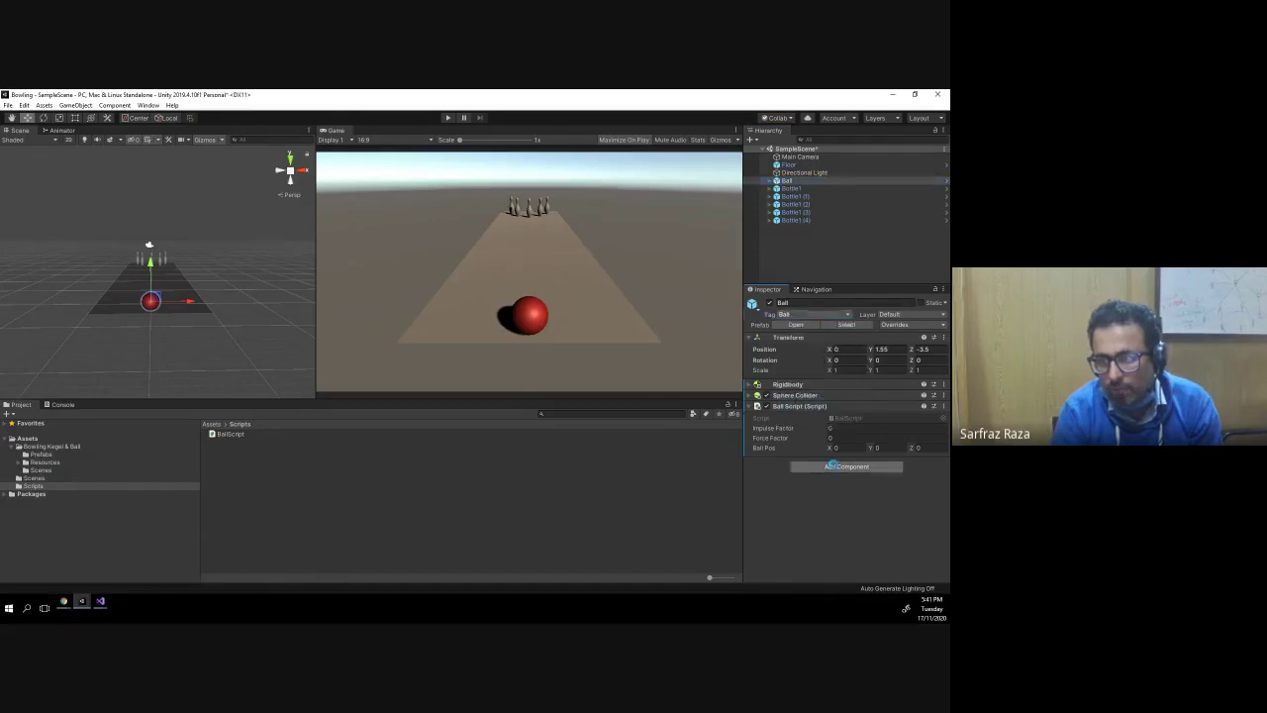
pyautogui.hotkey('ctrl', 's')
pyautogui.hotkey('alt', 'Tab')
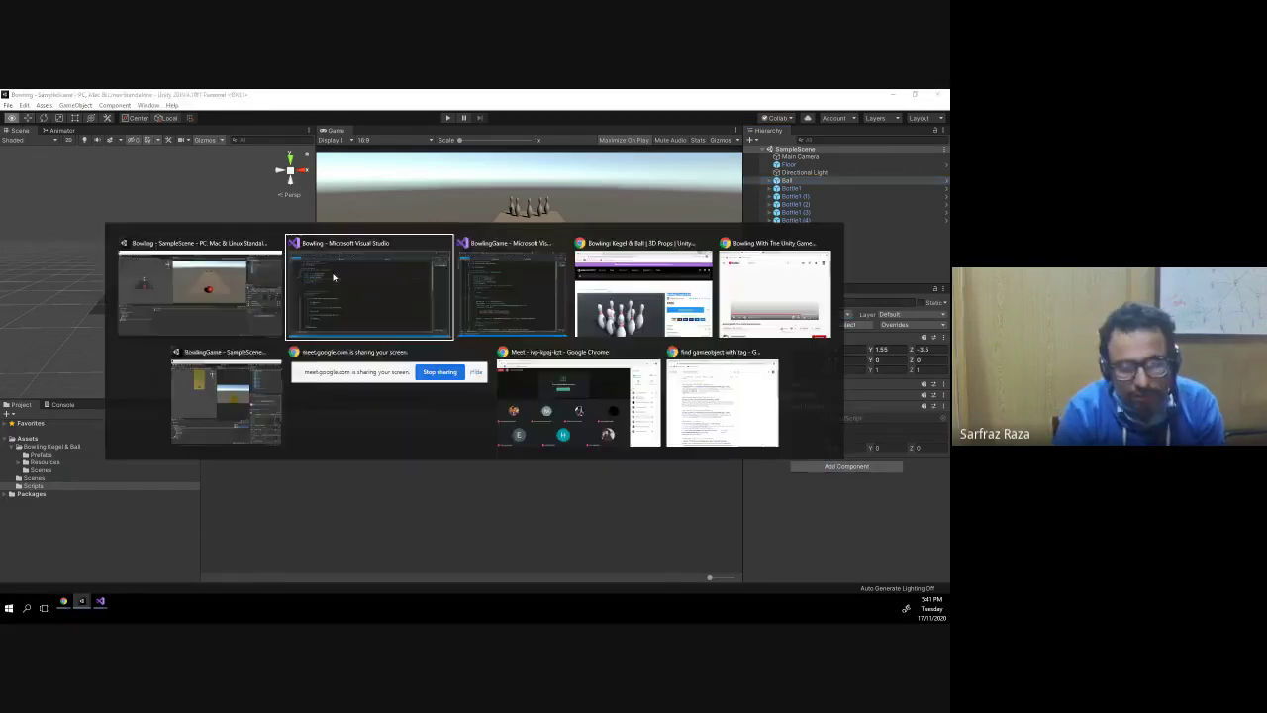
# - On line 13 in Start(), begin the statement BallPos = GameObject.FindGameObjectWithTag
pyautogui.click(171, 300)
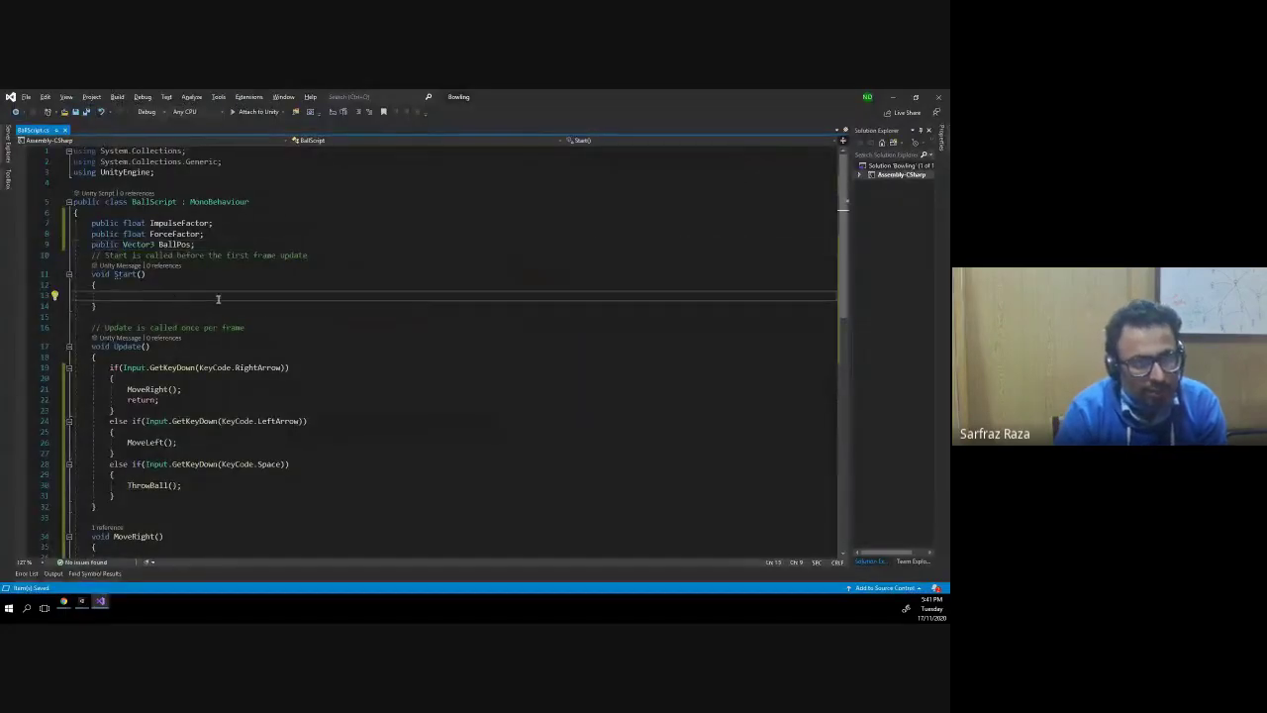
pyautogui.doubleClick(177, 244)
pyautogui.click(166, 294)
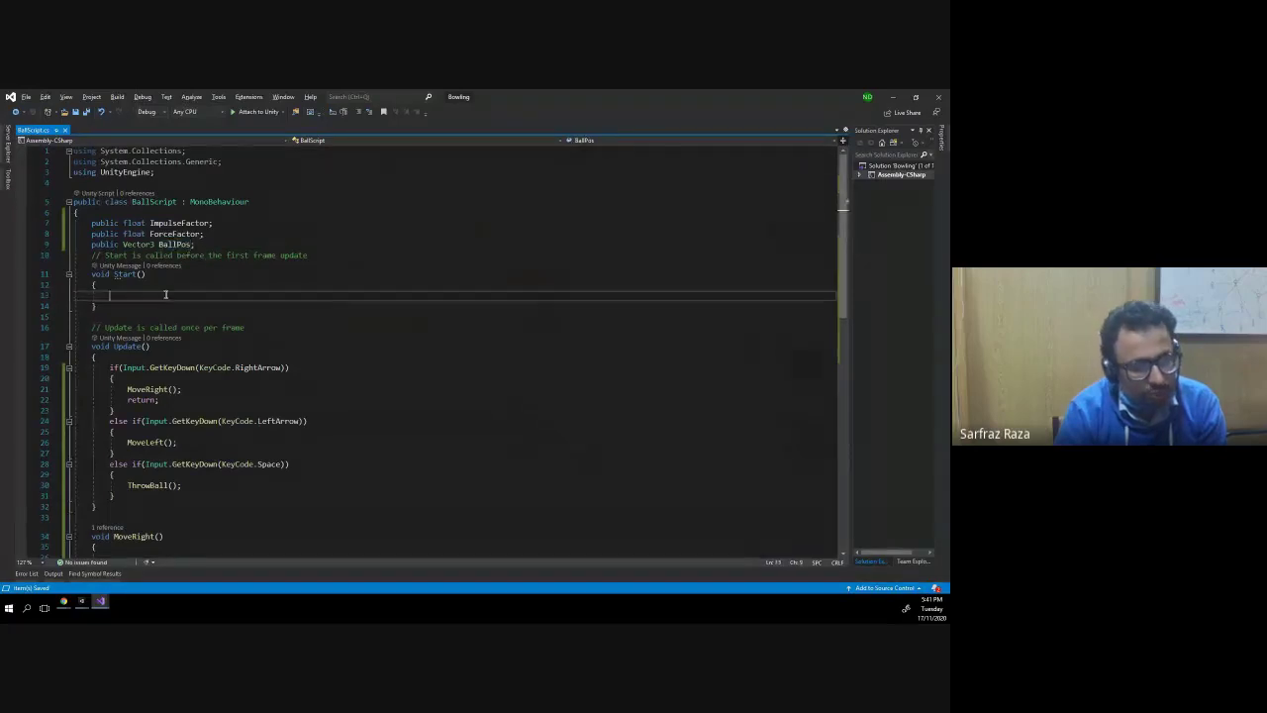
pyautogui.write('BallPos =')
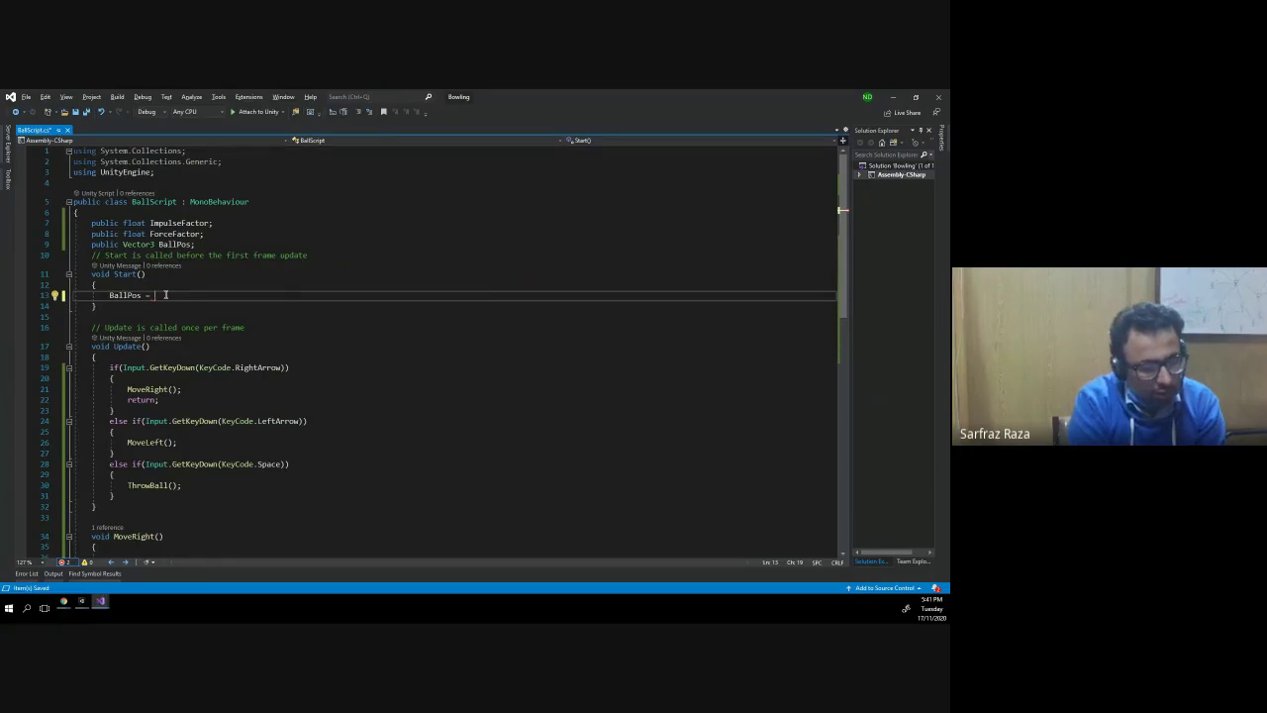
pyautogui.write('GameObject.')
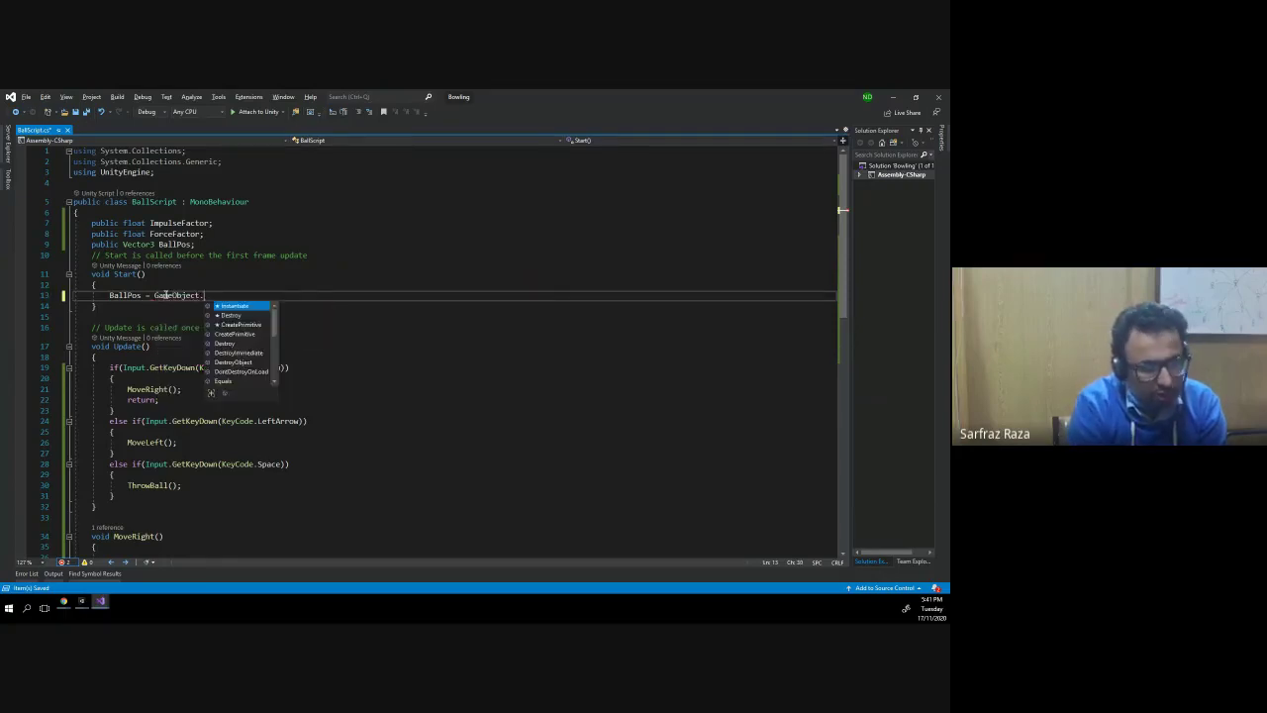
pyautogui.write('Fi')
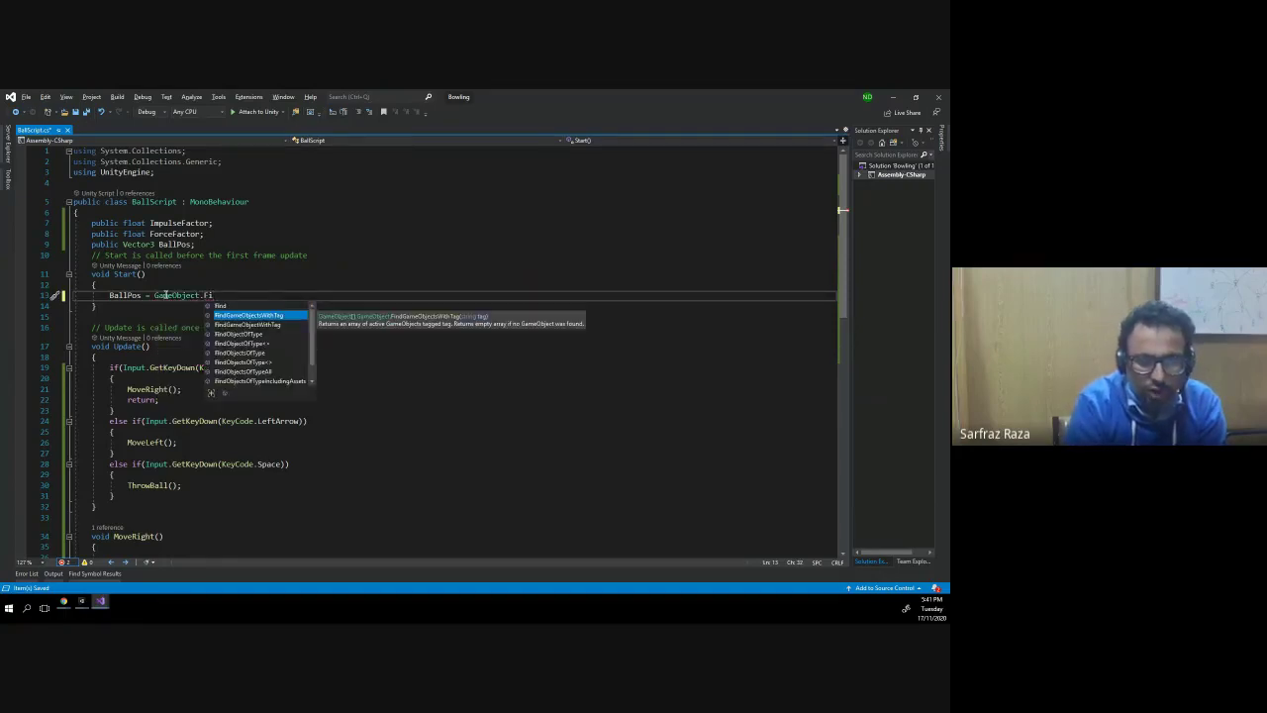
pyautogui.press('Down')
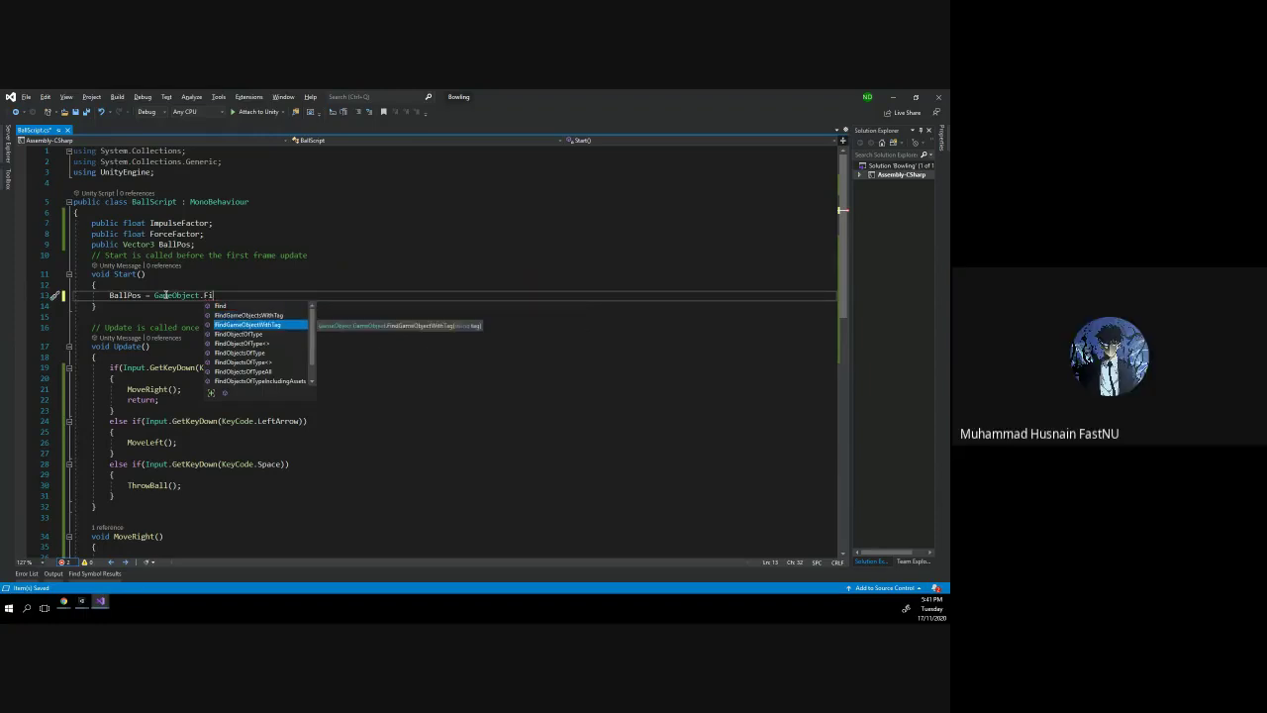
pyautogui.press('Tab')
# - Finish the statement with ("Ball").transform.position; to assign the Ball's position
pyautogui.write('(')
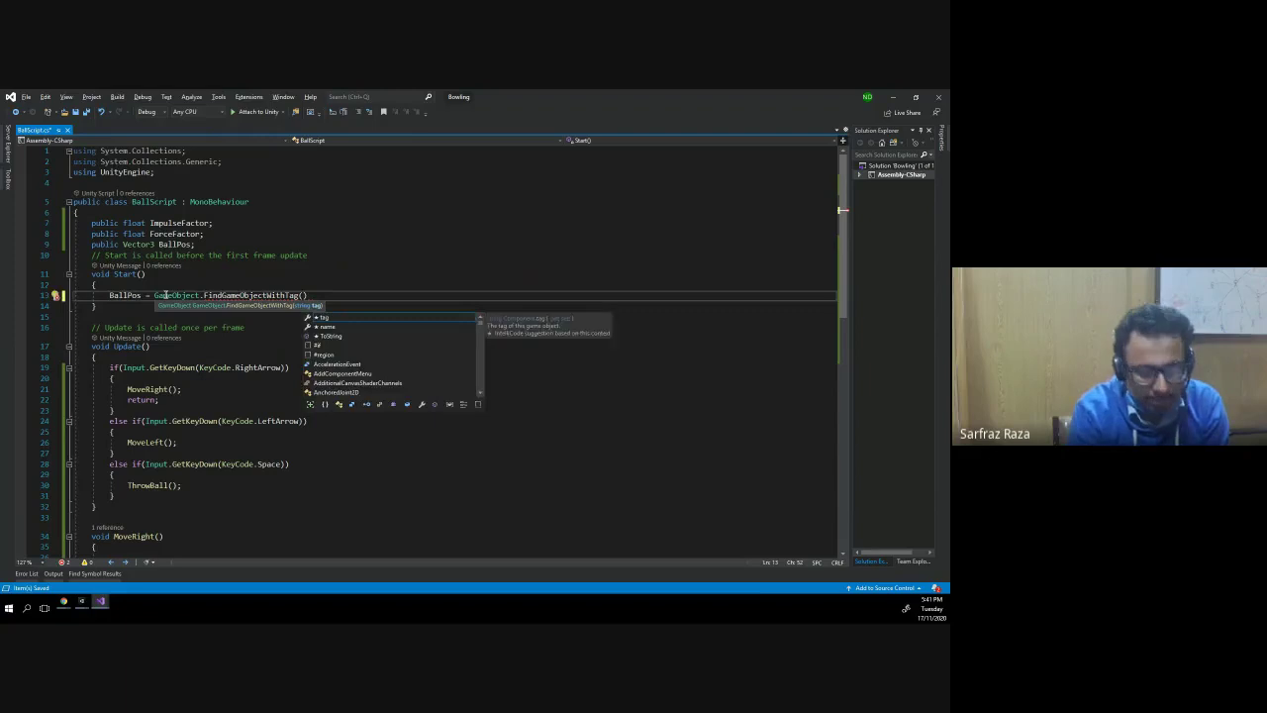
pyautogui.write('"')
pyautogui.write('Player')
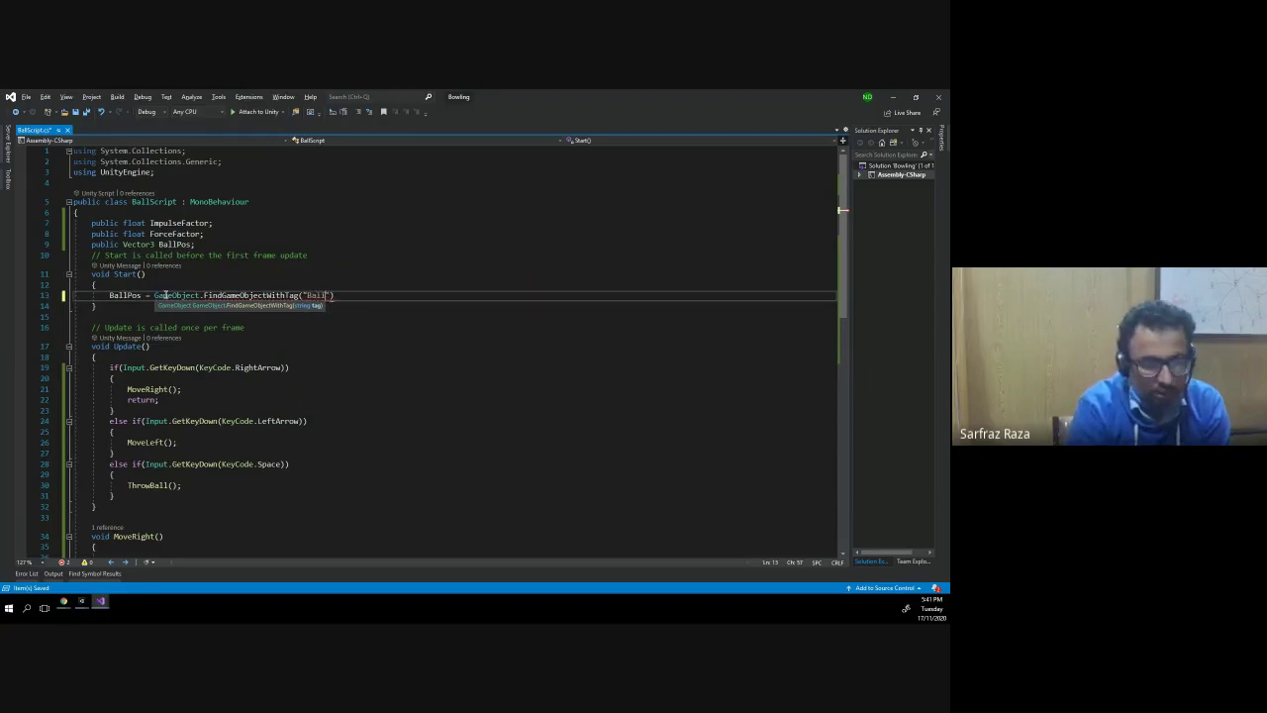
pyautogui.write('")')
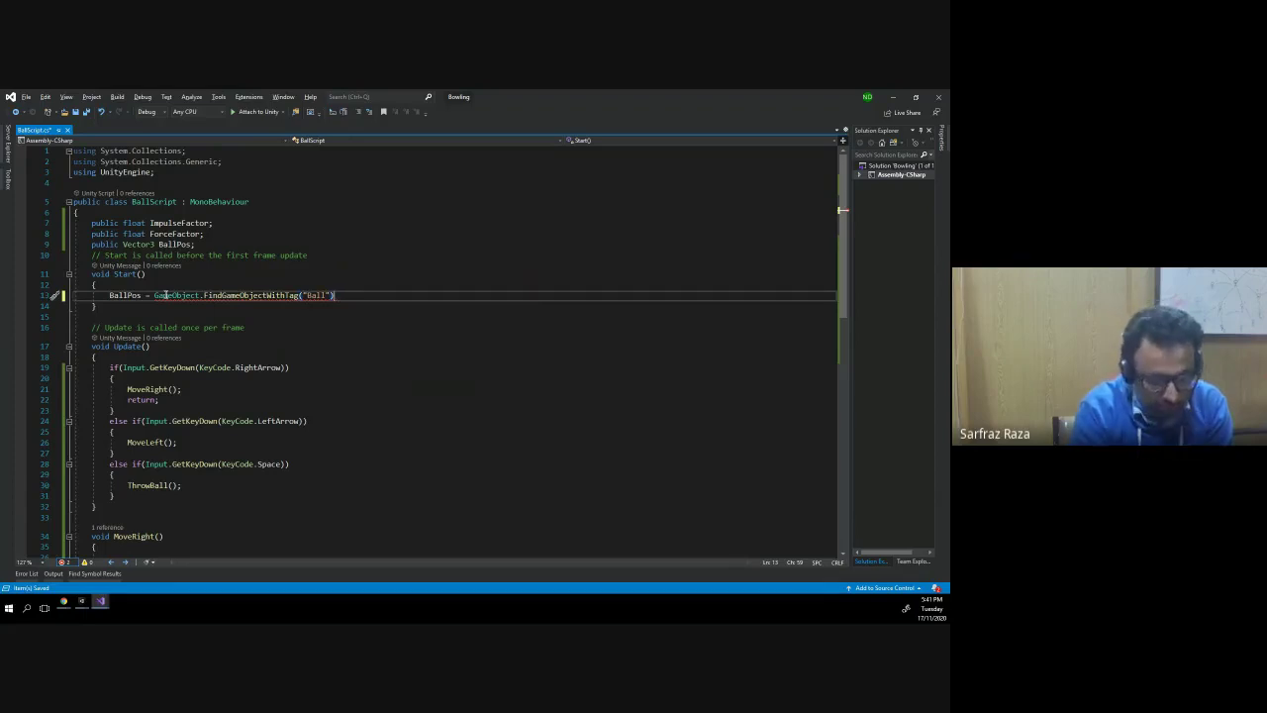
pyautogui.write('.')
pyautogui.write('t')
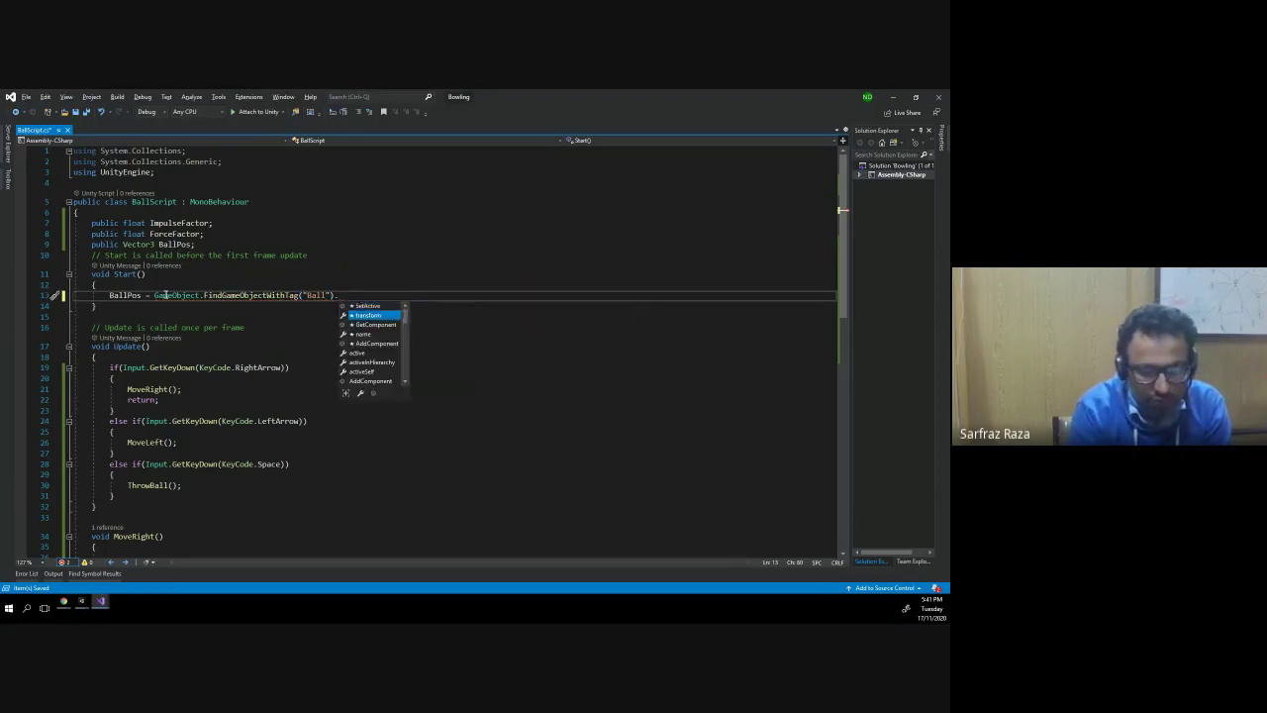
pyautogui.press('Tab')
pyautogui.write('.p')
pyautogui.press('Tab')
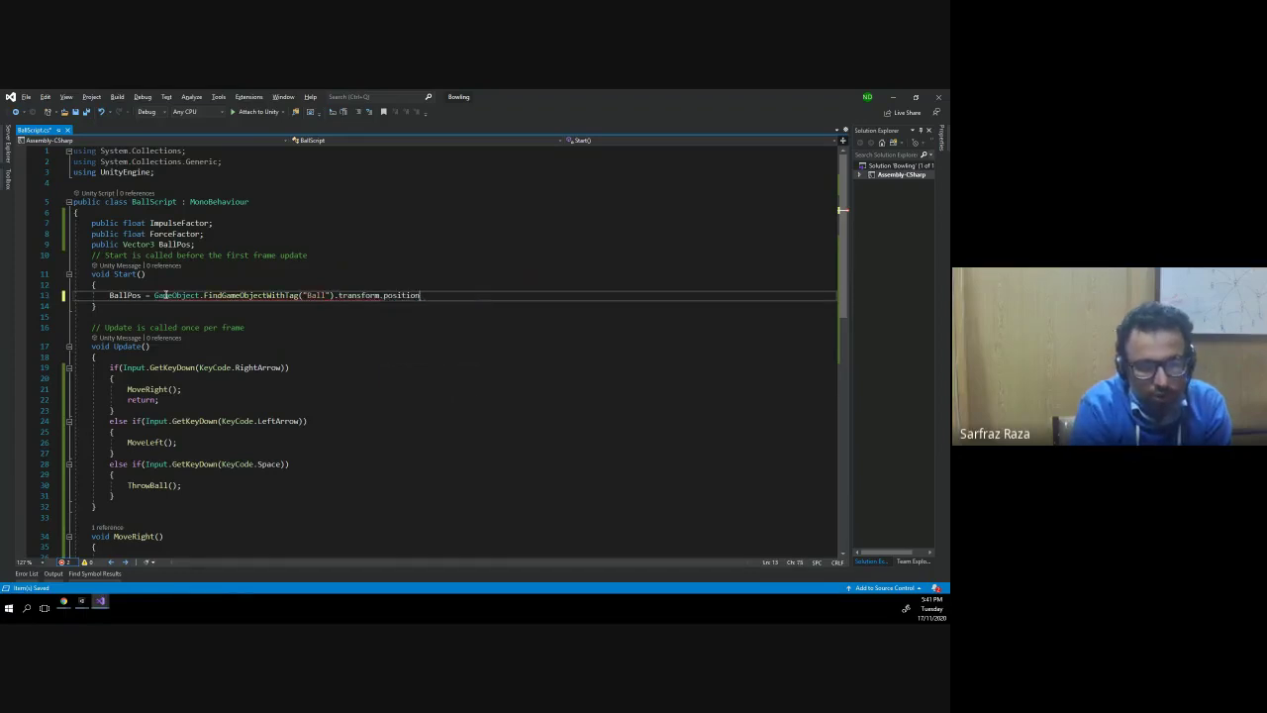
pyautogui.write(';')
pyautogui.hotkey('shift', 'Home')
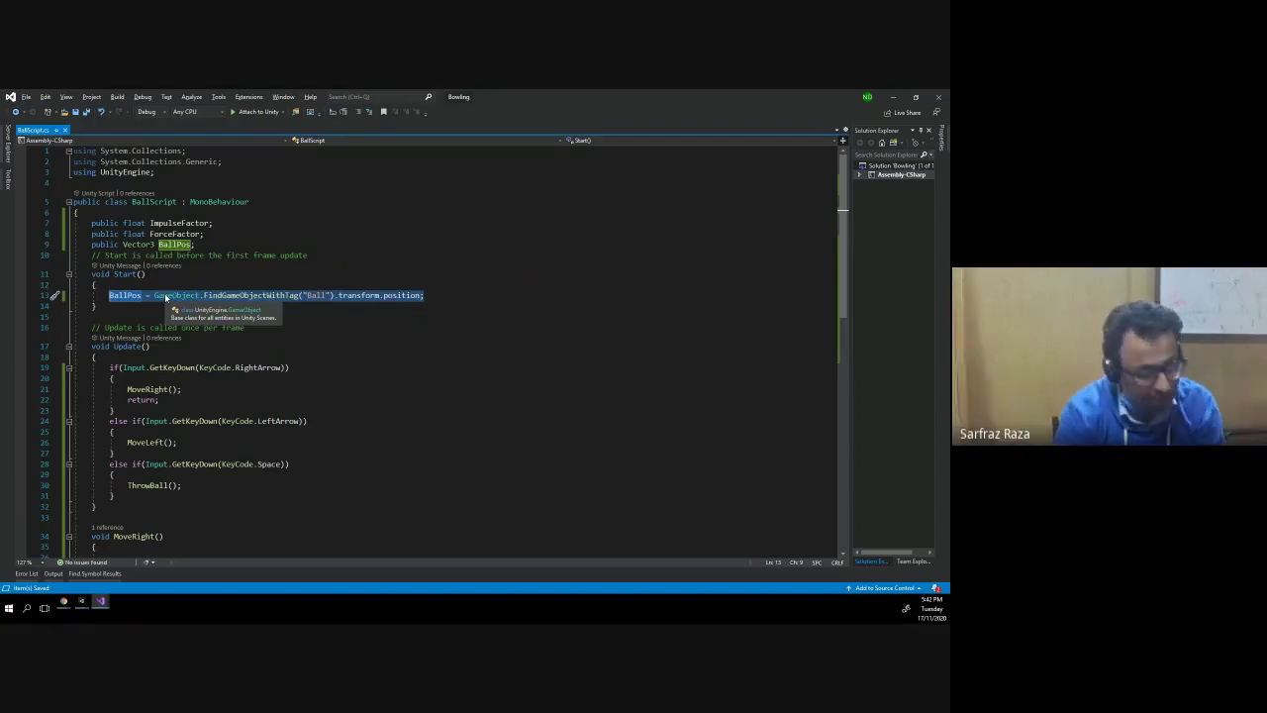
pyautogui.press('End')
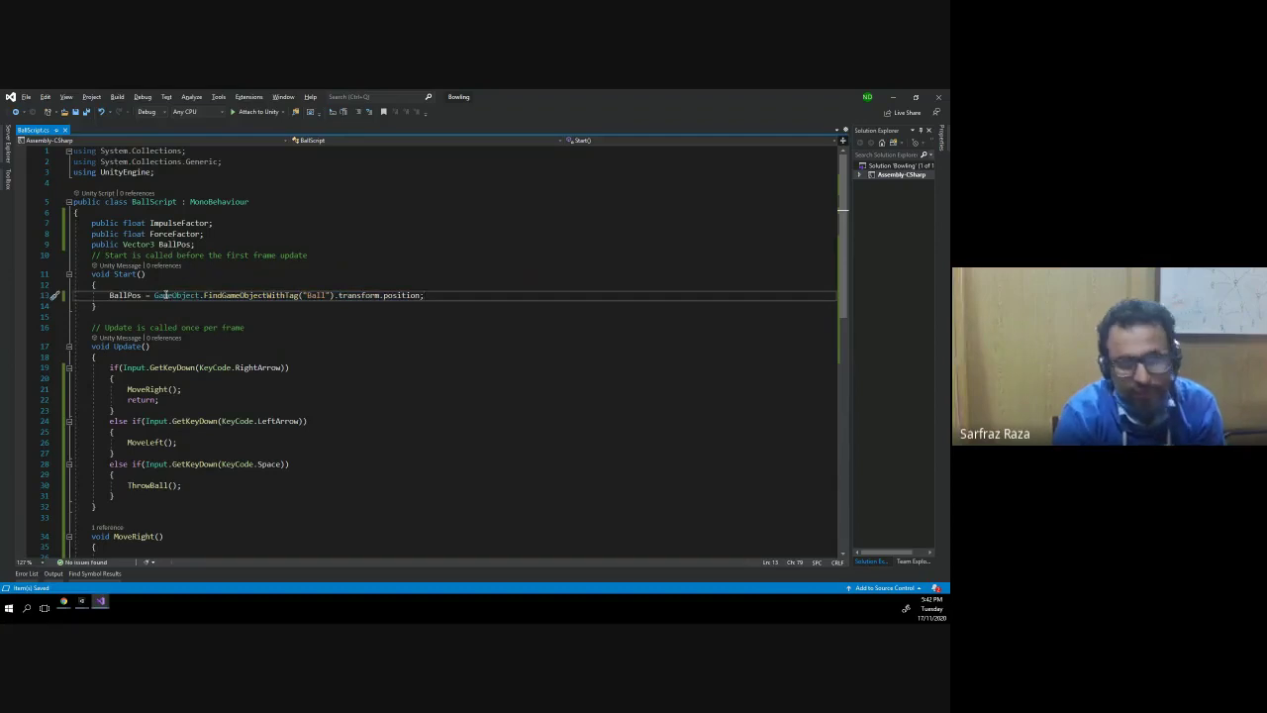
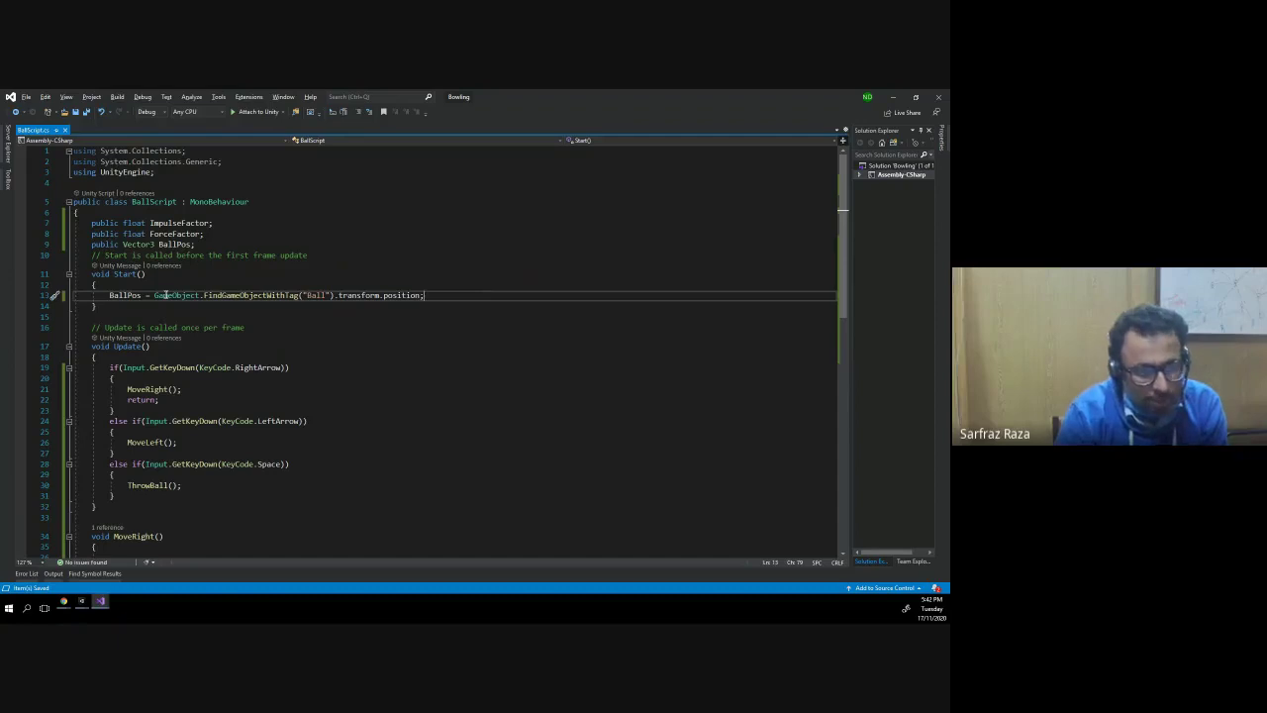
# - Start a 'Get' call inside MoveRight, then delete it again
pyautogui.scroll(-1, 193, 447)
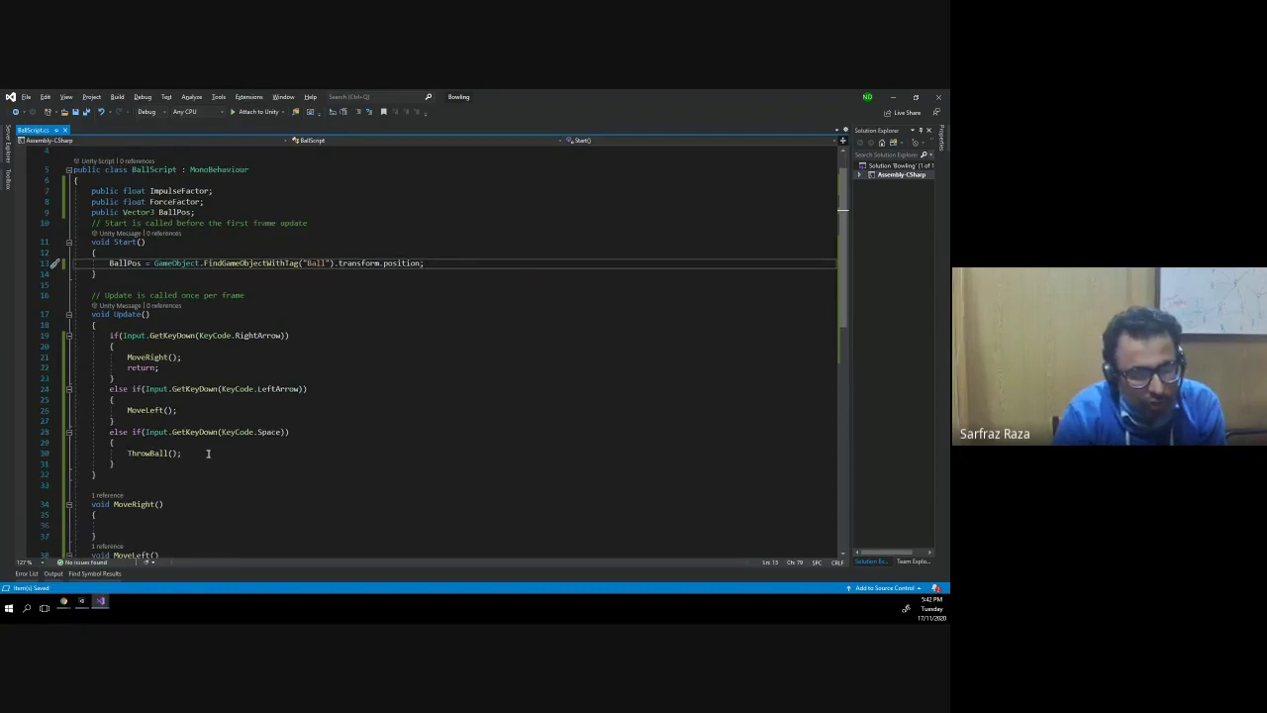
pyautogui.scroll(-5, 208, 454)
pyautogui.scroll(2, 163, 401)
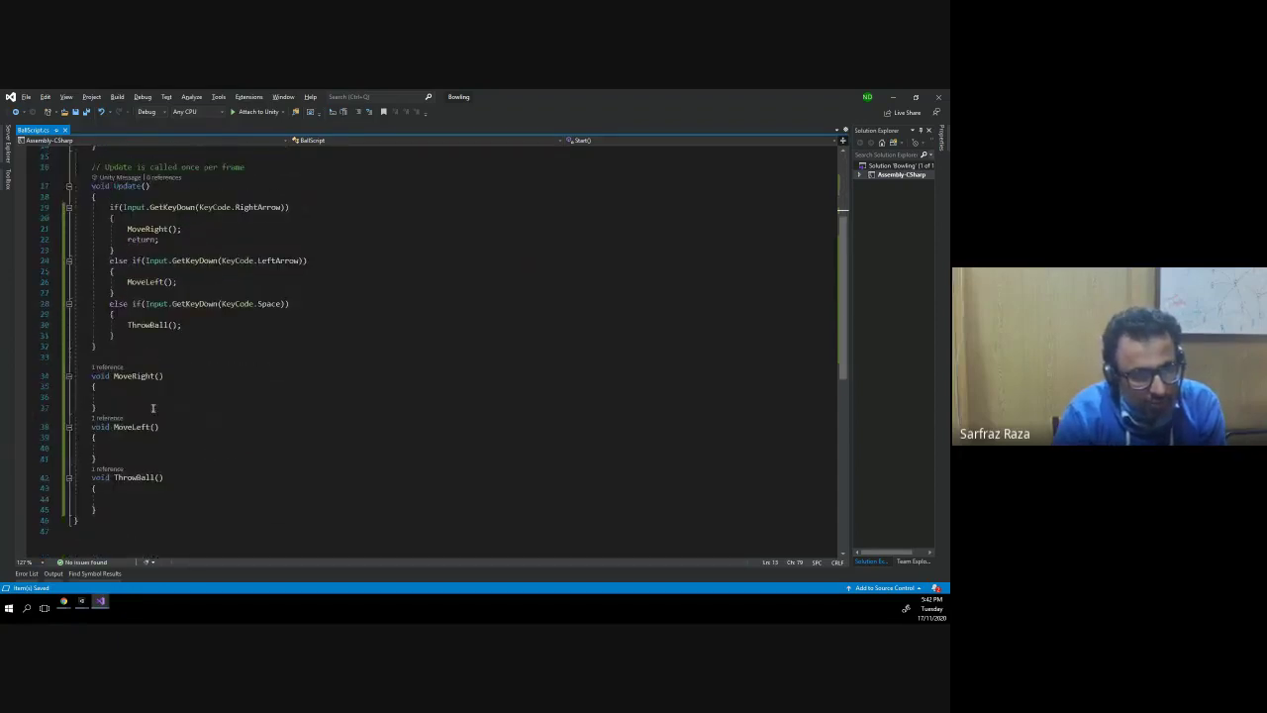
pyautogui.click(152, 397)
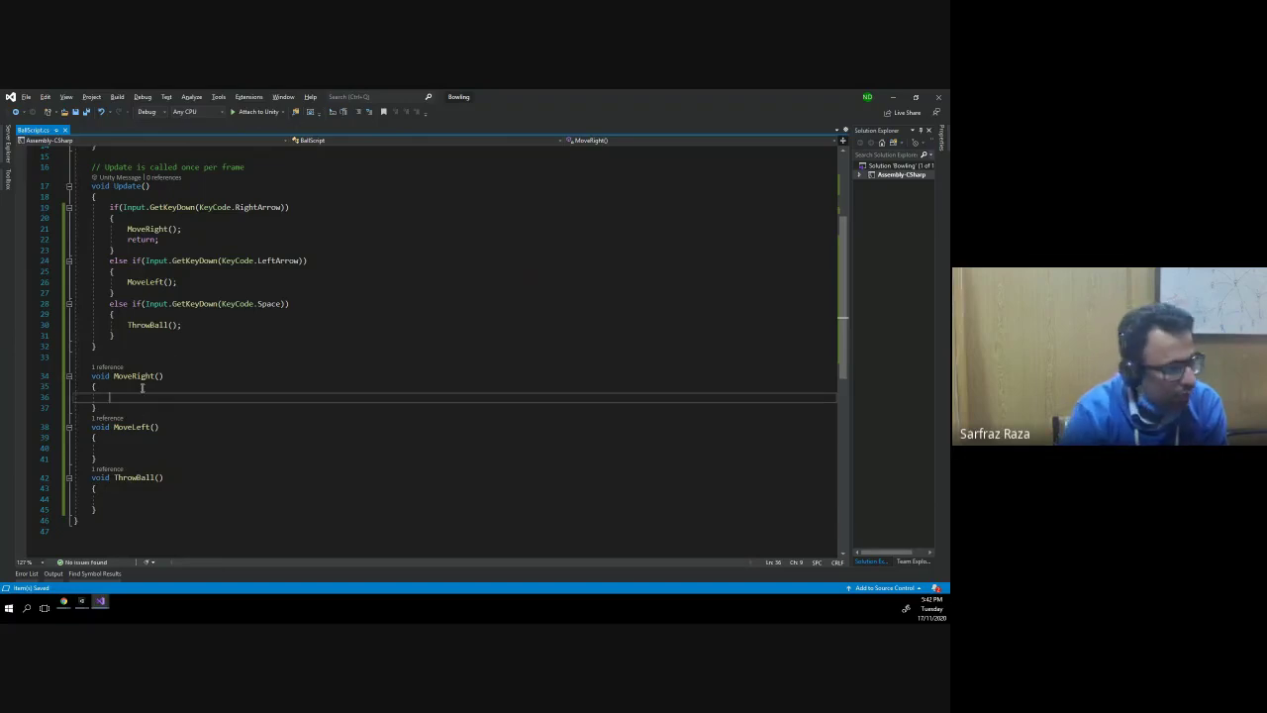
pyautogui.write('Get')
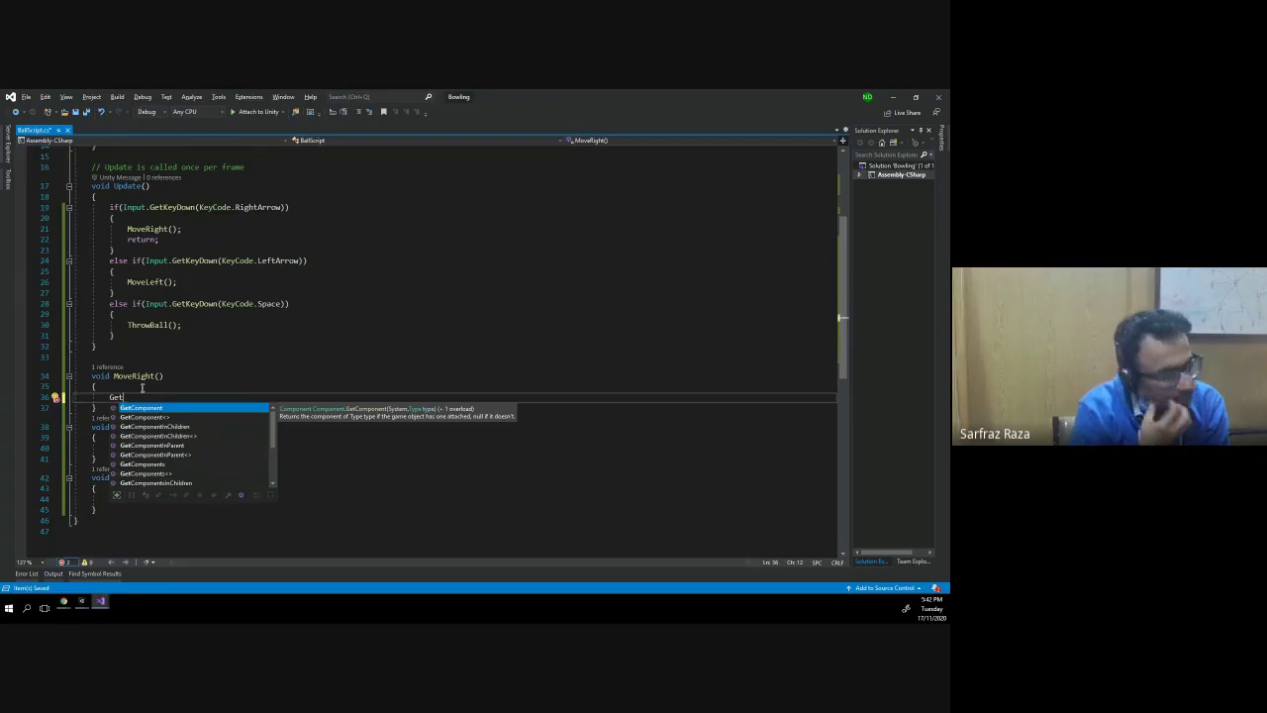
pyautogui.press('BackSpace')
pyautogui.press('BackSpace')
pyautogui.press('BackSpace')
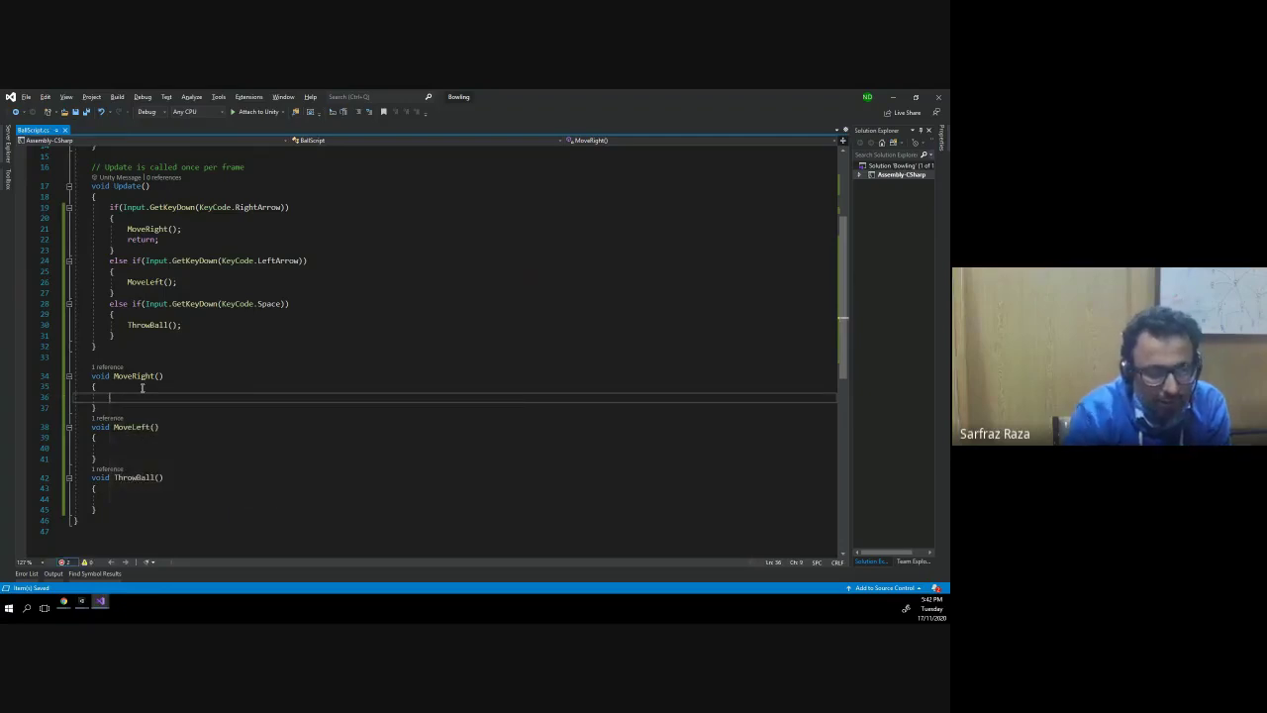
pyautogui.scroll(3, 109, 378)
pyautogui.scroll(-2, 110, 378)
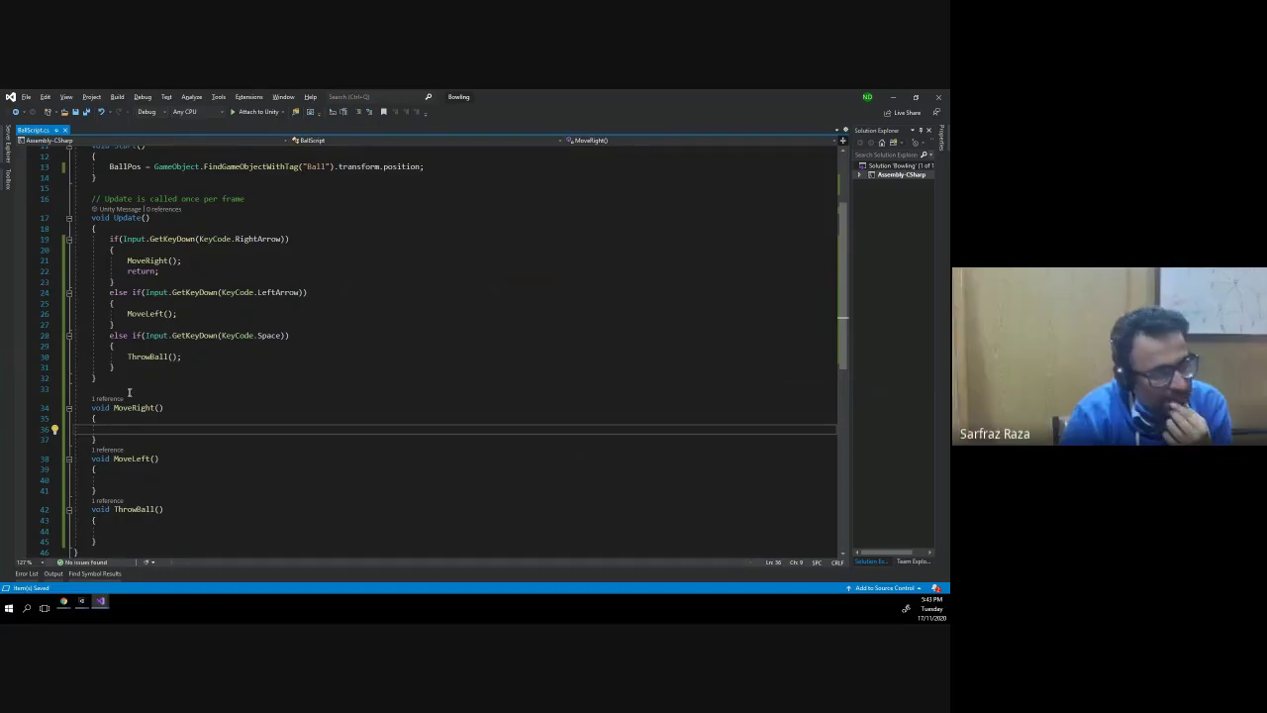
pyautogui.scroll(3, 129, 393)
pyautogui.scroll(1, 129, 393)
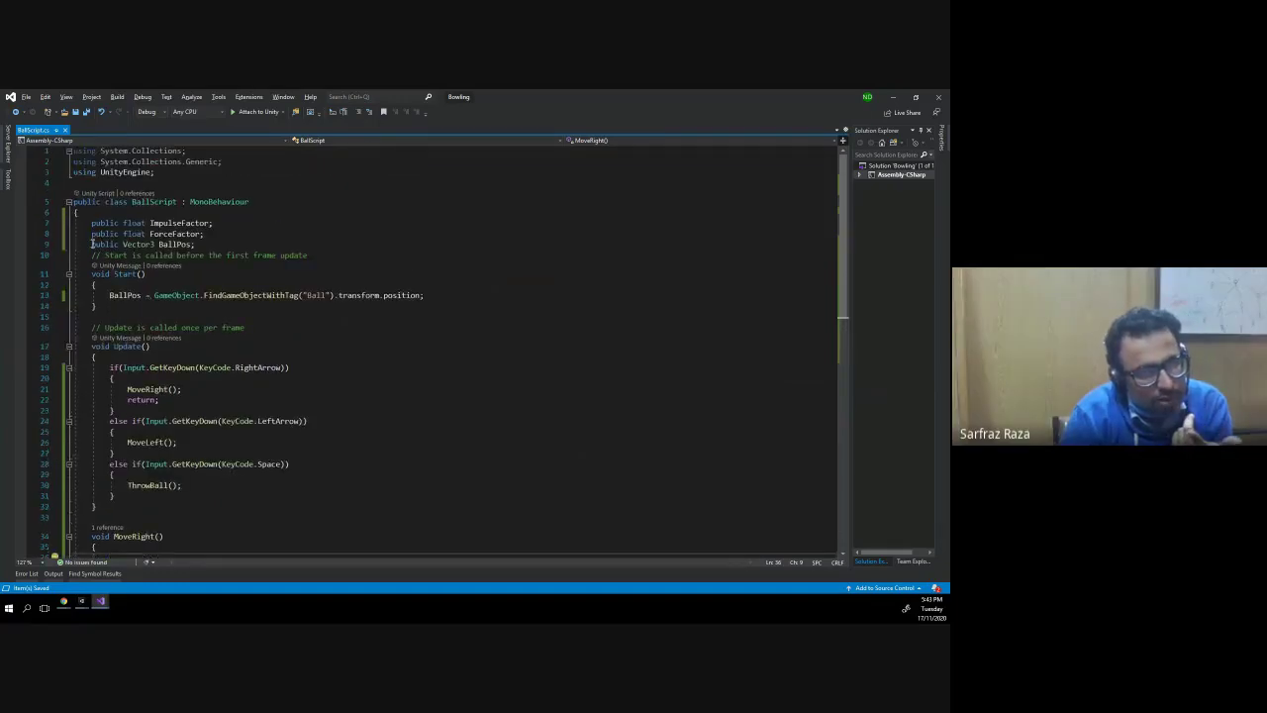
# - Cut the 'public Vector3 BallPos;' field declaration from BallScript
pyautogui.moveTo(92, 244); pyautogui.dragTo(196, 243)
pyautogui.click(204, 244)
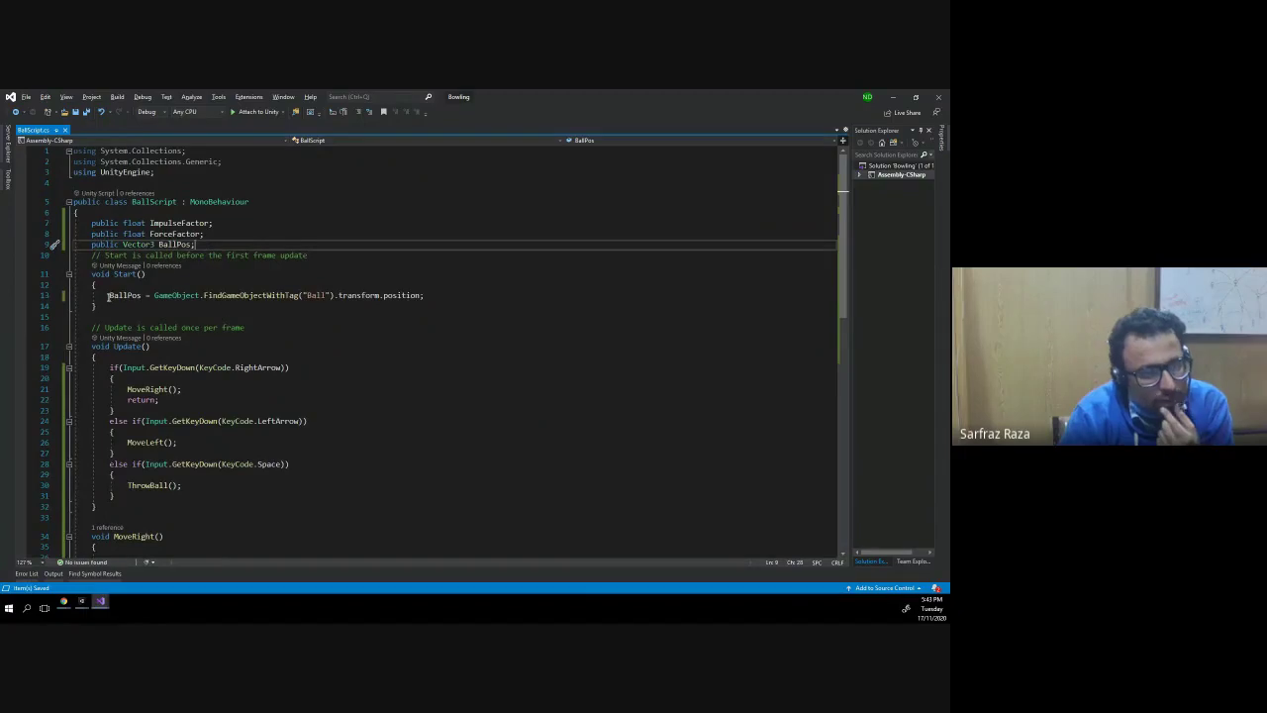
pyautogui.moveTo(107, 295); pyautogui.dragTo(428, 296)
pyautogui.click(428, 296)
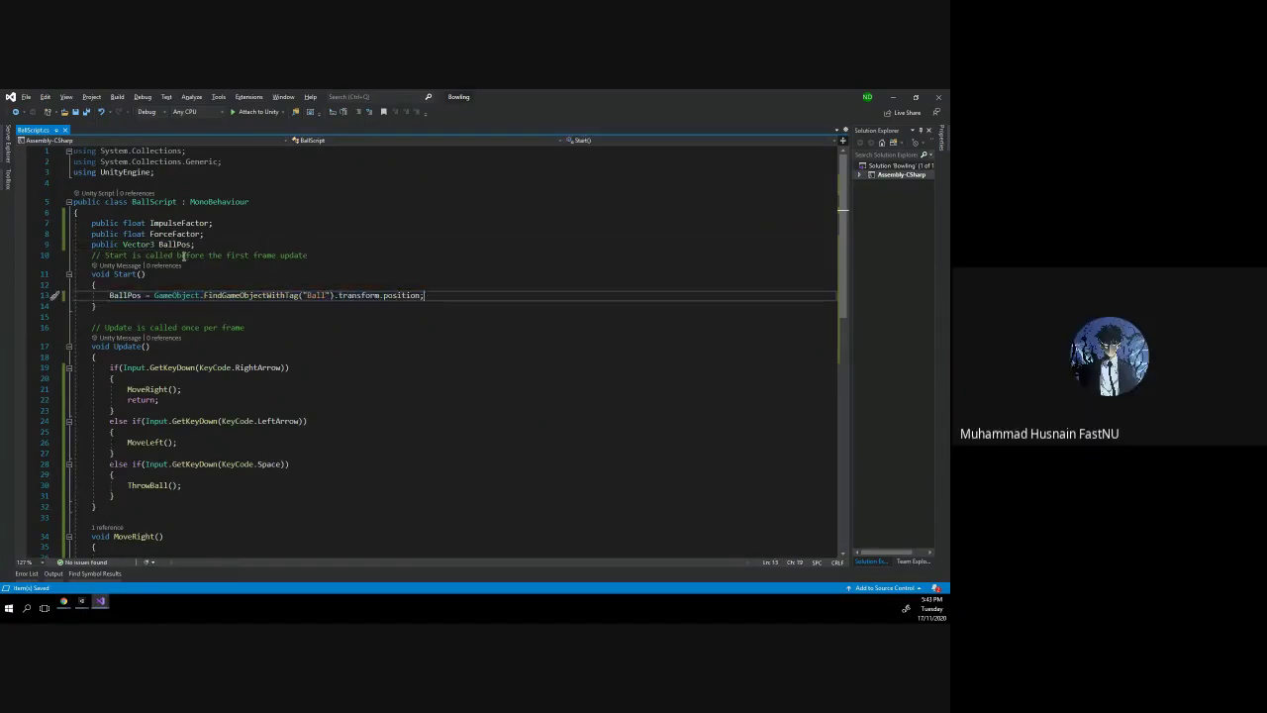
pyautogui.moveTo(90, 243); pyautogui.dragTo(196, 243)
pyautogui.click(211, 244)
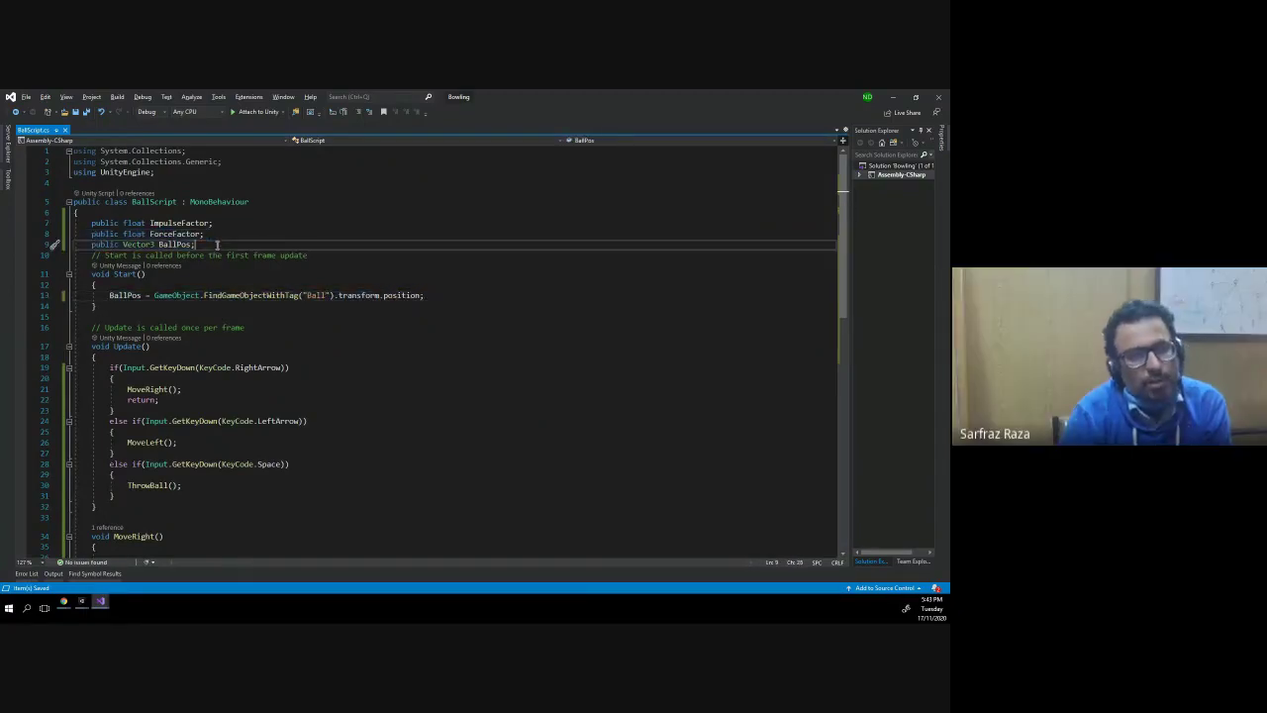
pyautogui.hotkey('ctrl', 'x')
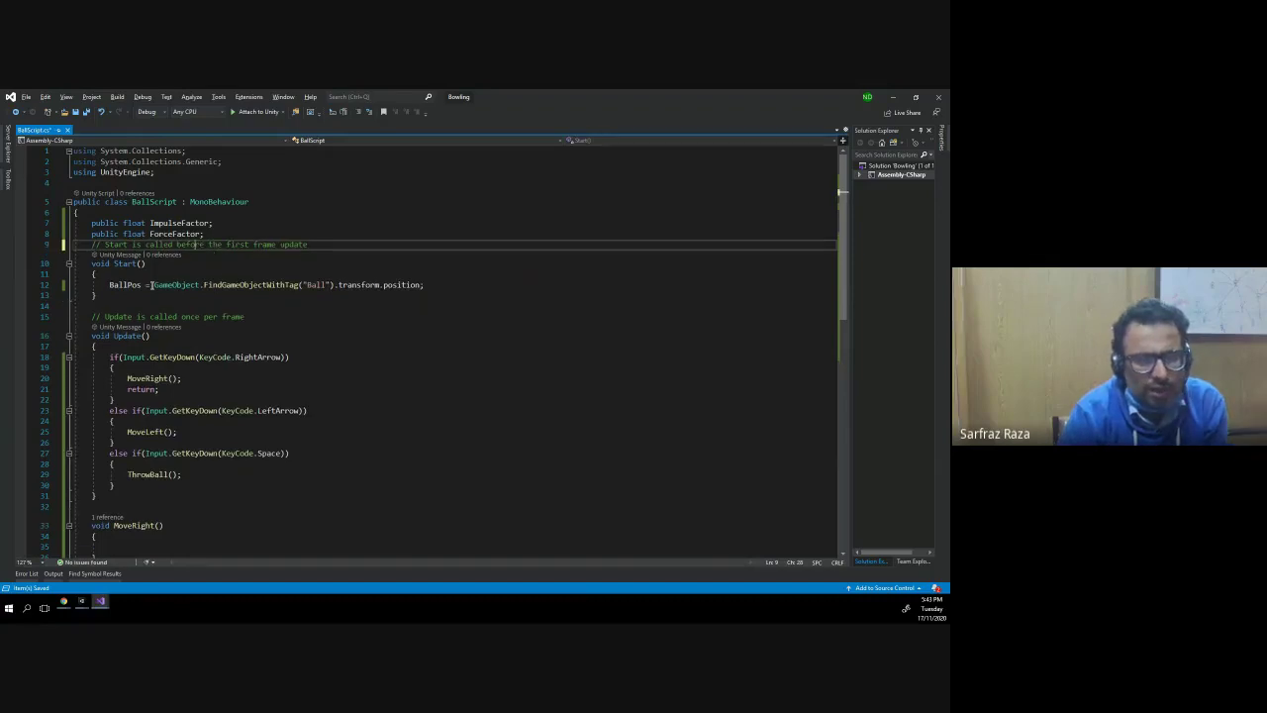
# - Cut the BallPos = GameObject.FindGameObjectWithTag line so Start() is empty
pyautogui.tripleClick(111, 285)
pyautogui.hotkey('ctrl', 'x')
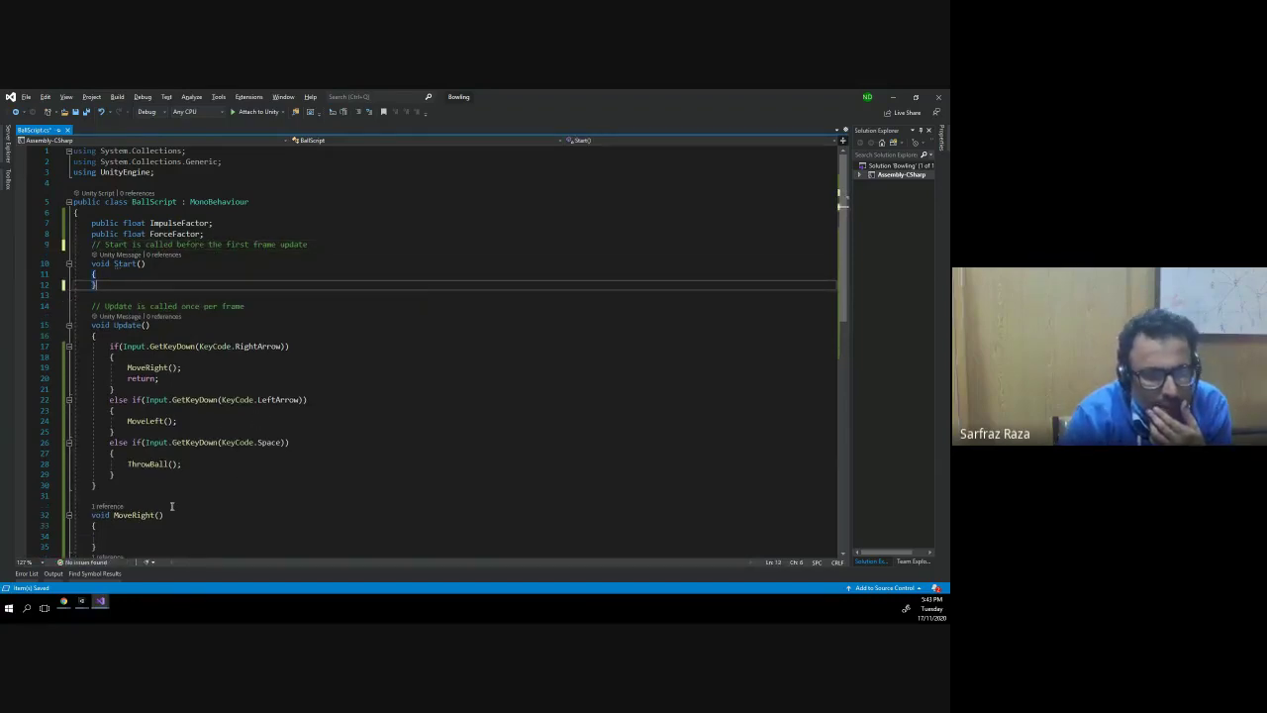
pyautogui.scroll(-3, 171, 495)
pyautogui.click(165, 439)
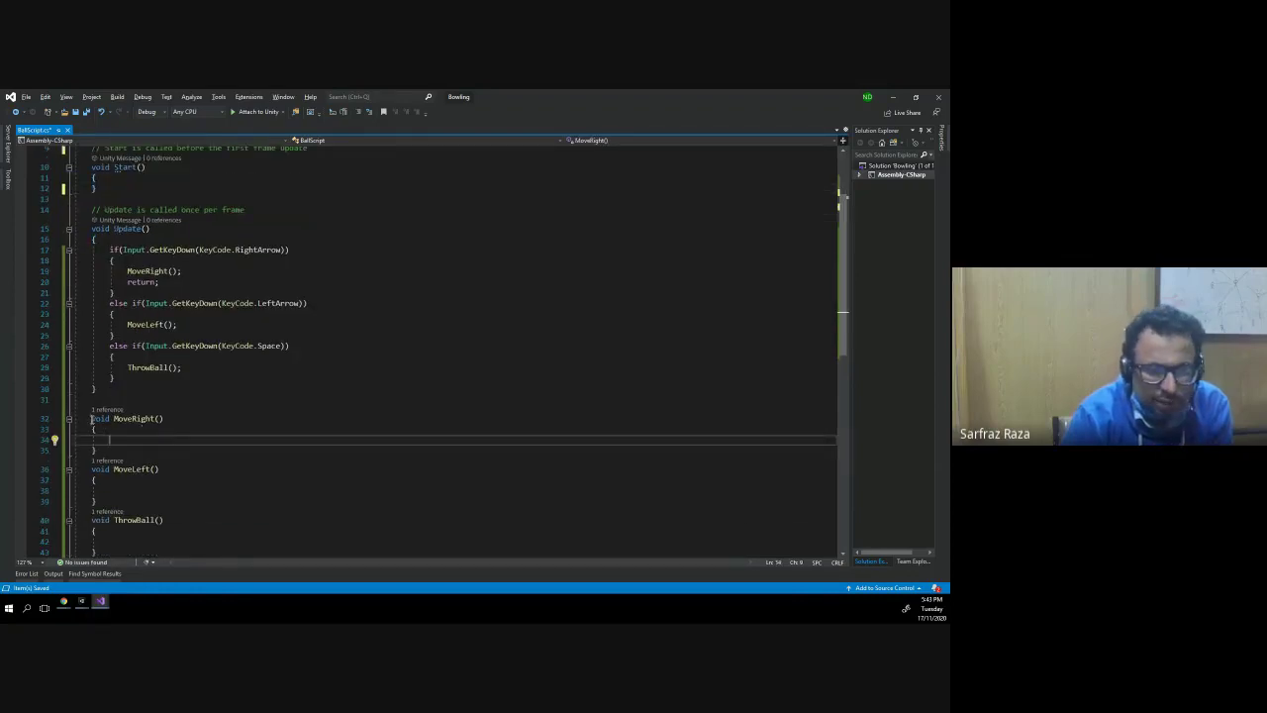
# - In MoveRight, write GetComponent<Rigidbody>().AddForce(Vector3.right * ImpulseFactor using IntelliSense
pyautogui.moveTo(91, 419); pyautogui.dragTo(111, 439)
pyautogui.click(119, 452)
pyautogui.click(126, 440)
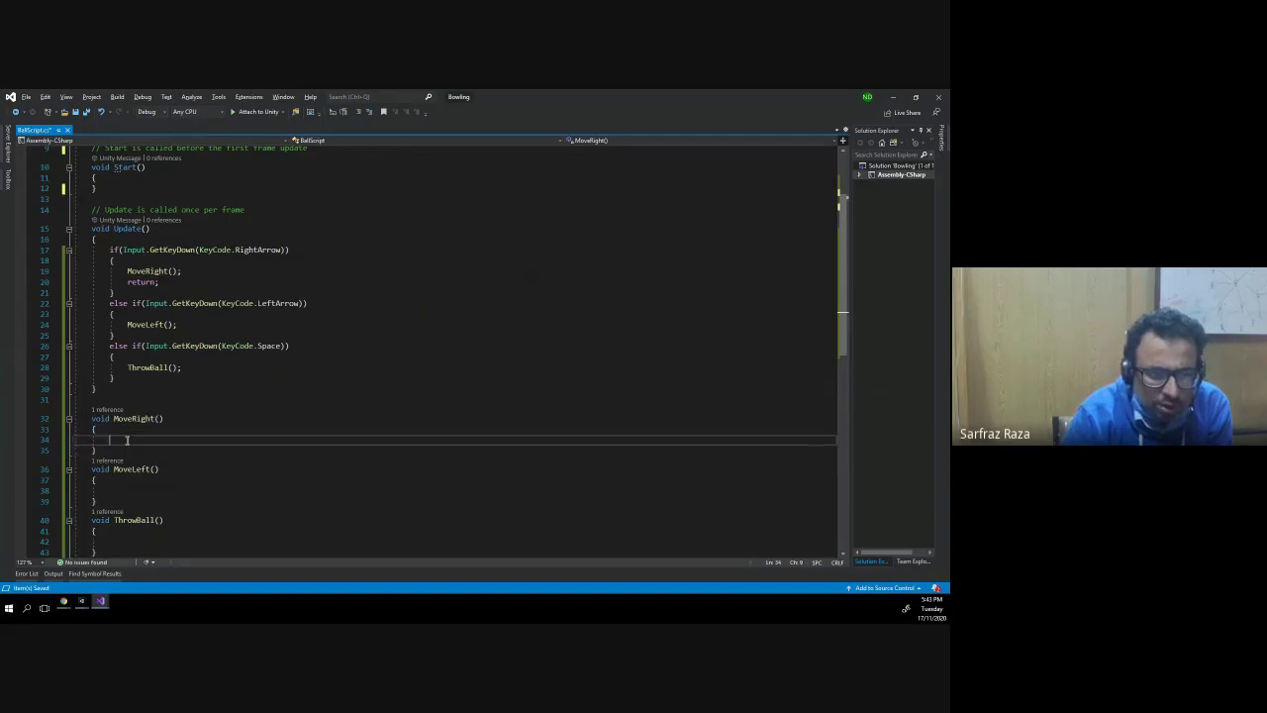
pyautogui.write('Get')
pyautogui.press('Tab')
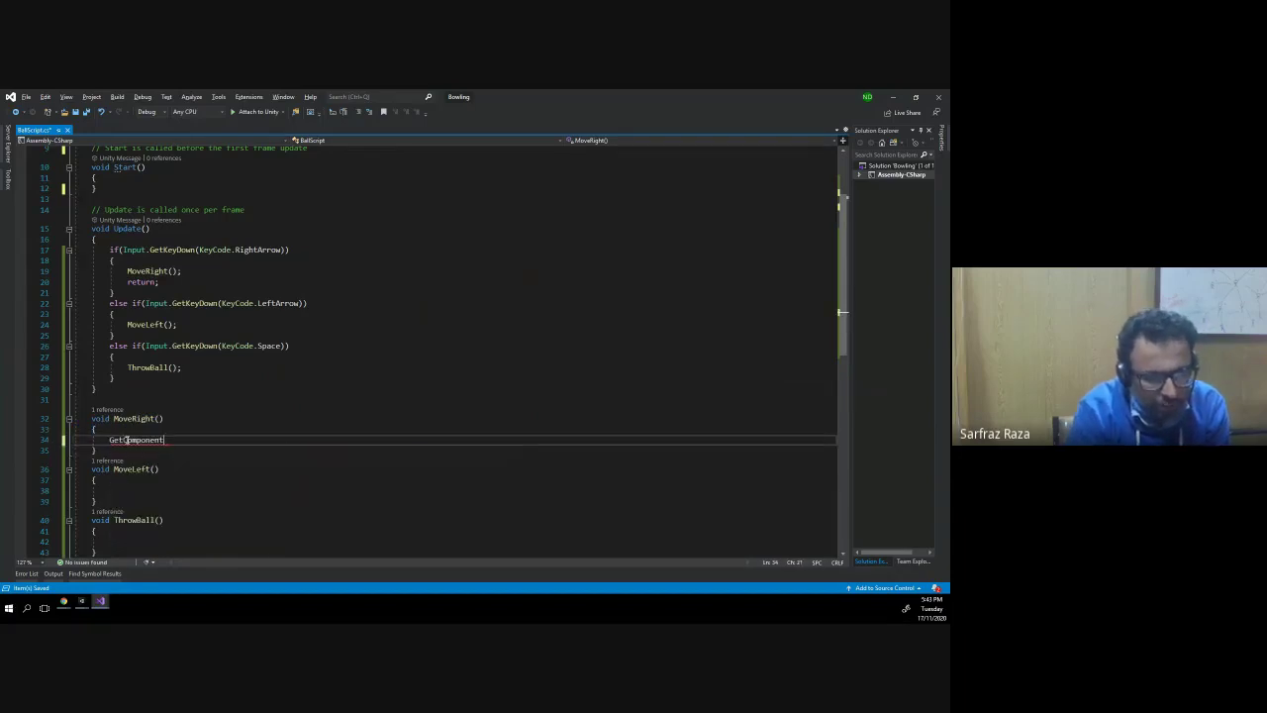
pyautogui.write('<')
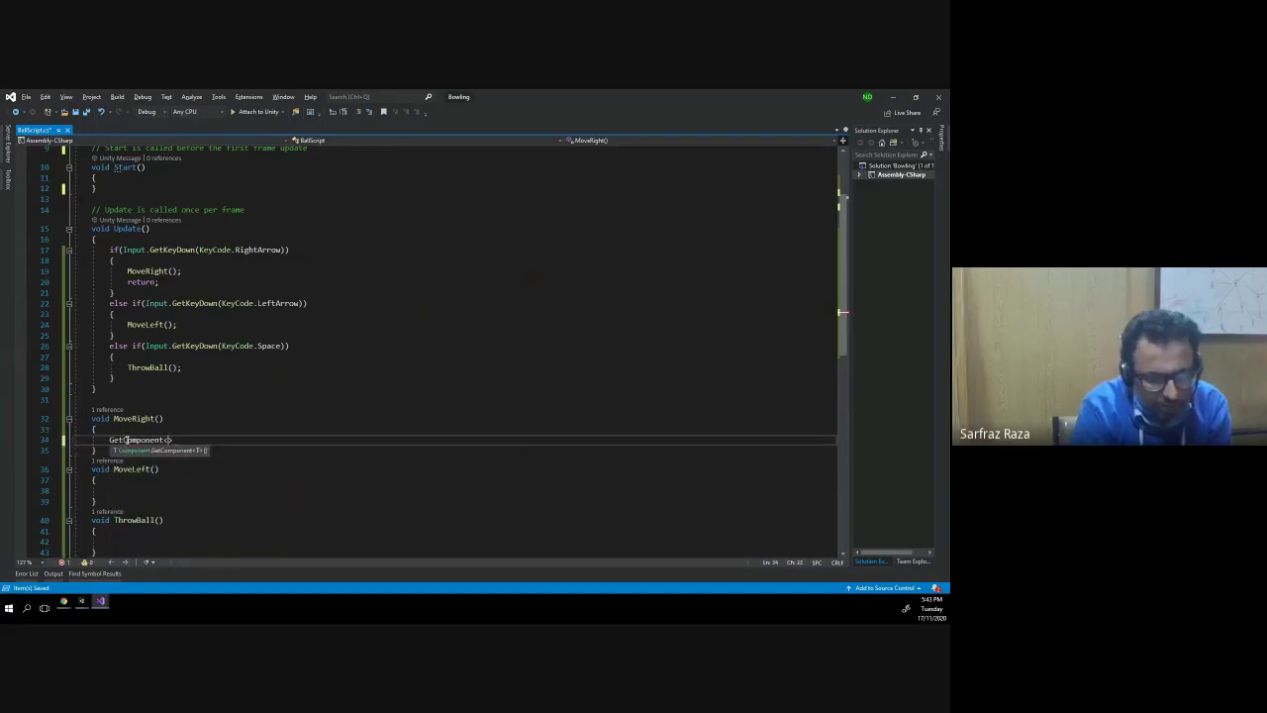
pyautogui.write('Rigi')
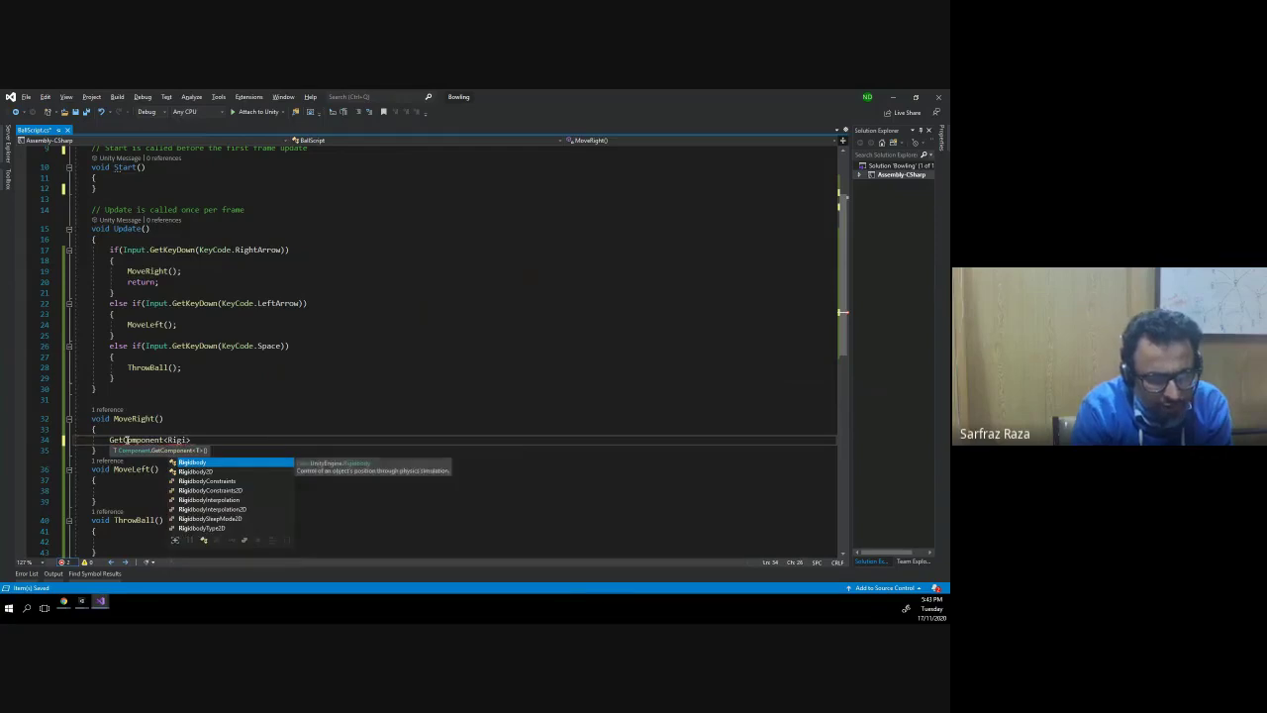
pyautogui.write('>')
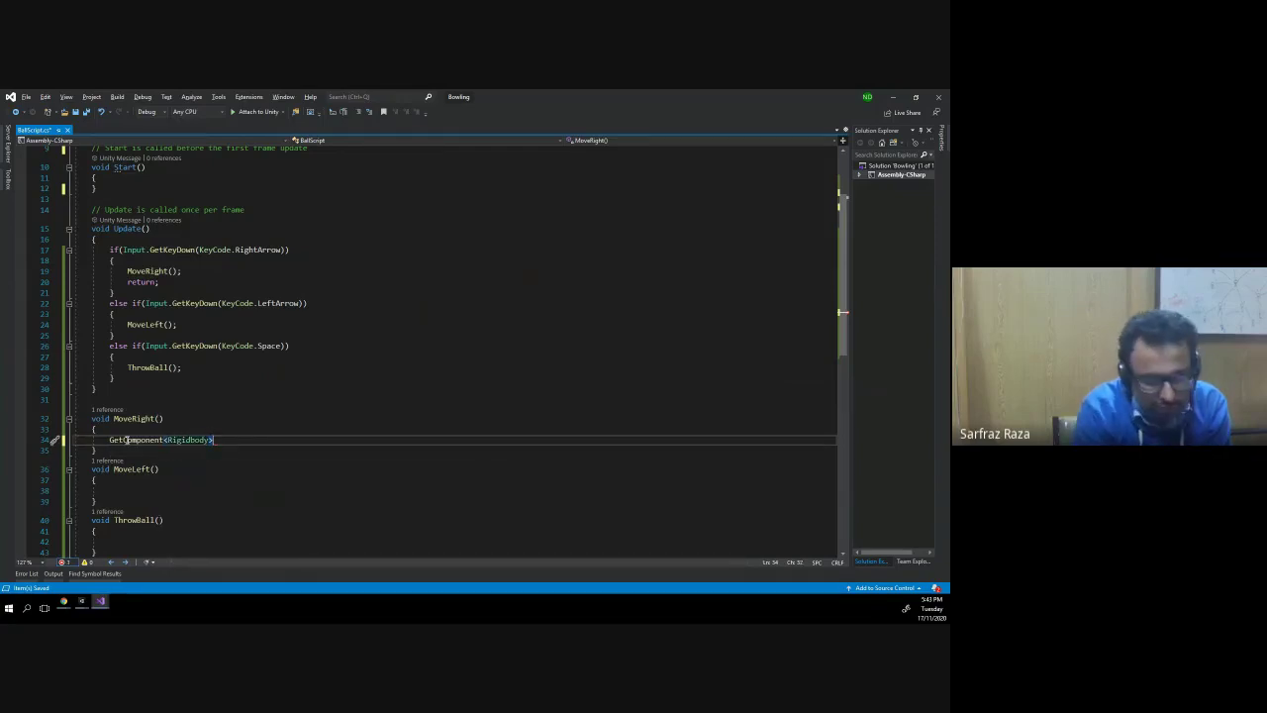
pyautogui.write('().')
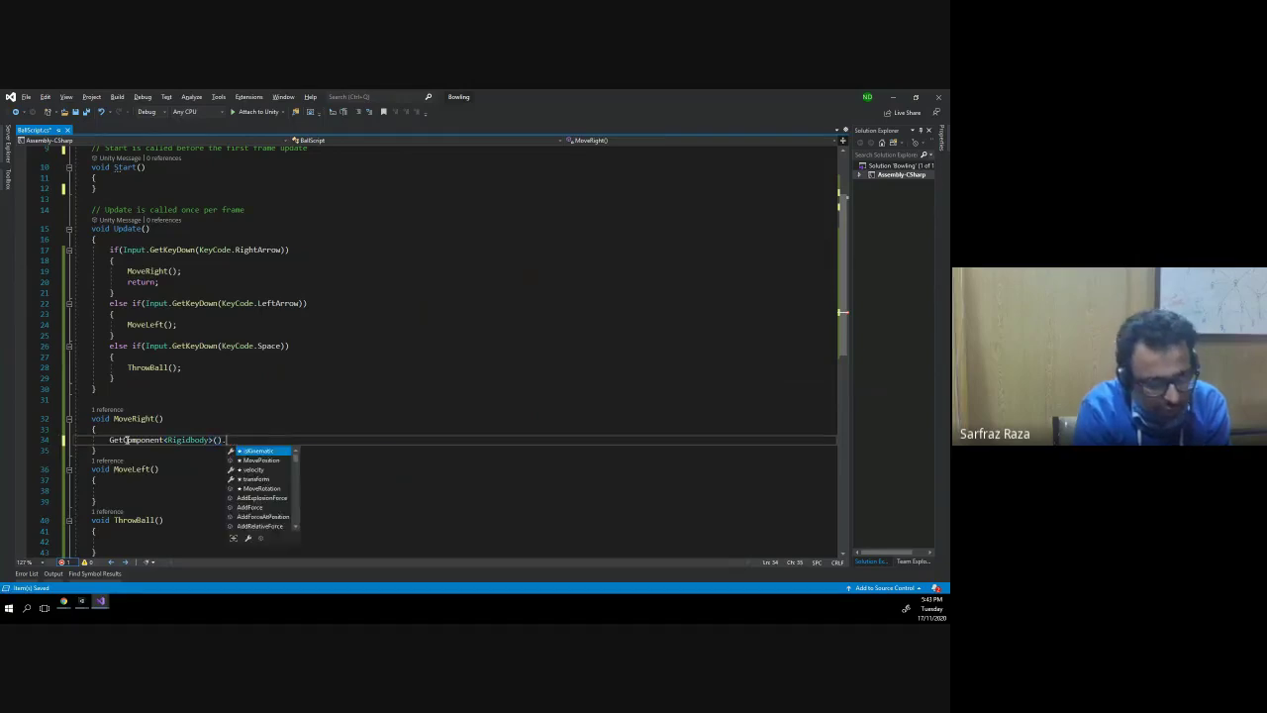
pyautogui.write('Add')
pyautogui.press('Tab')
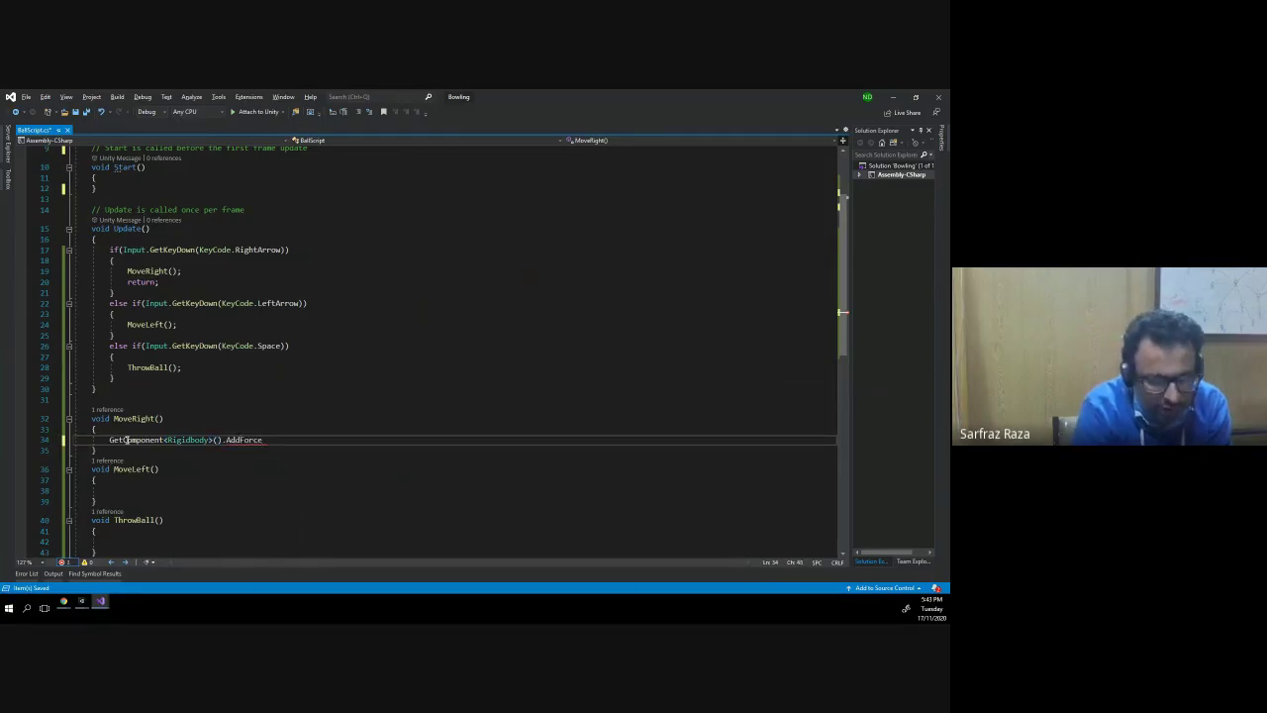
pyautogui.write('(')
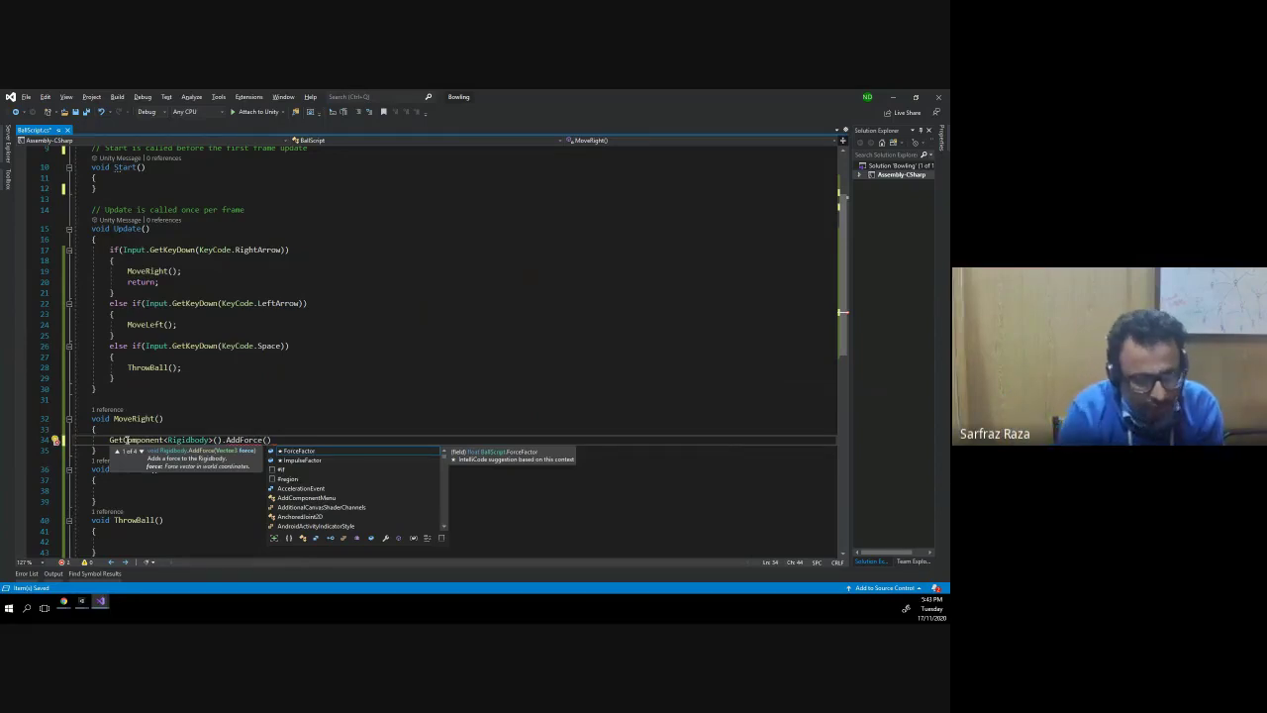
pyautogui.write('Vector3')
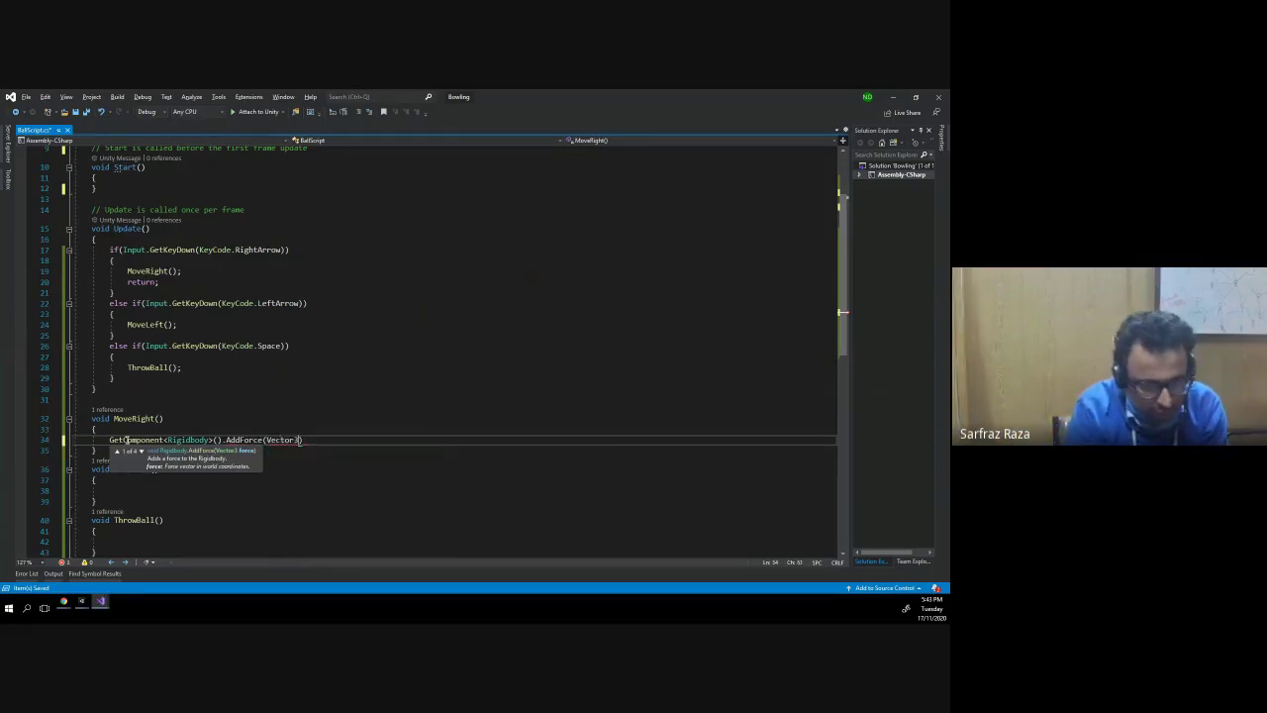
pyautogui.write('.righ')
pyautogui.press('Tab')
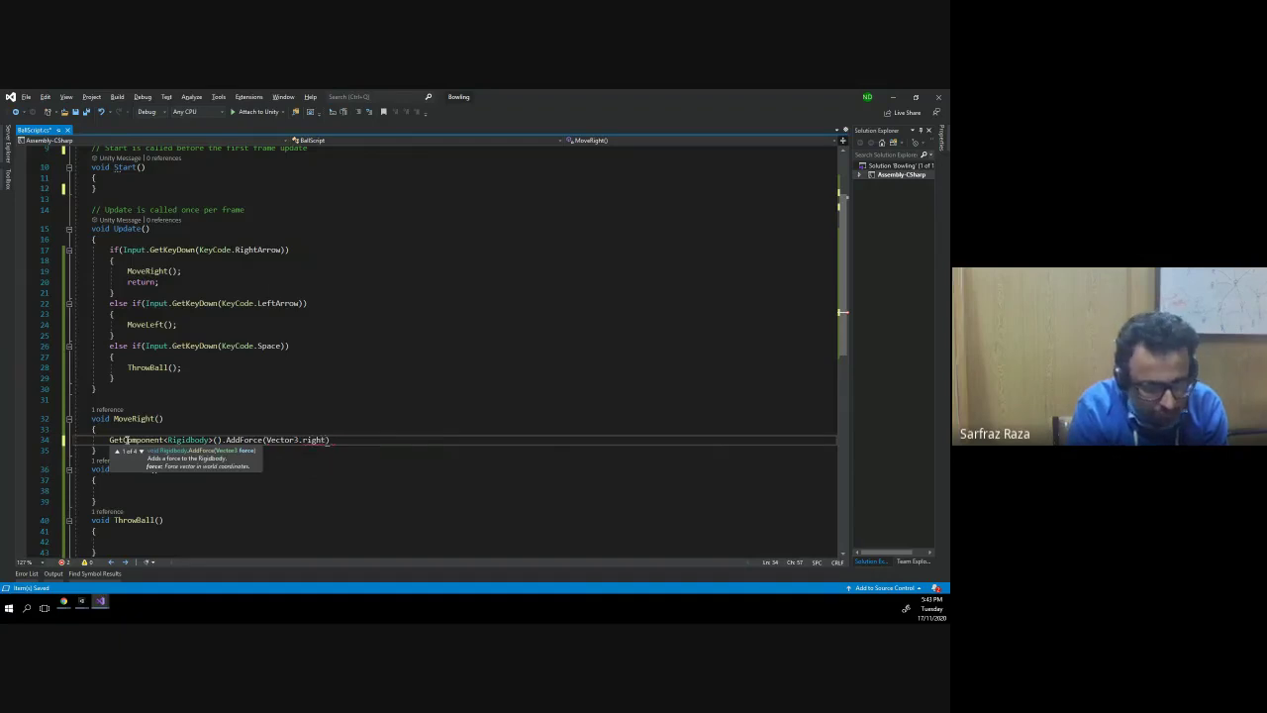
pyautogui.write(' * I')
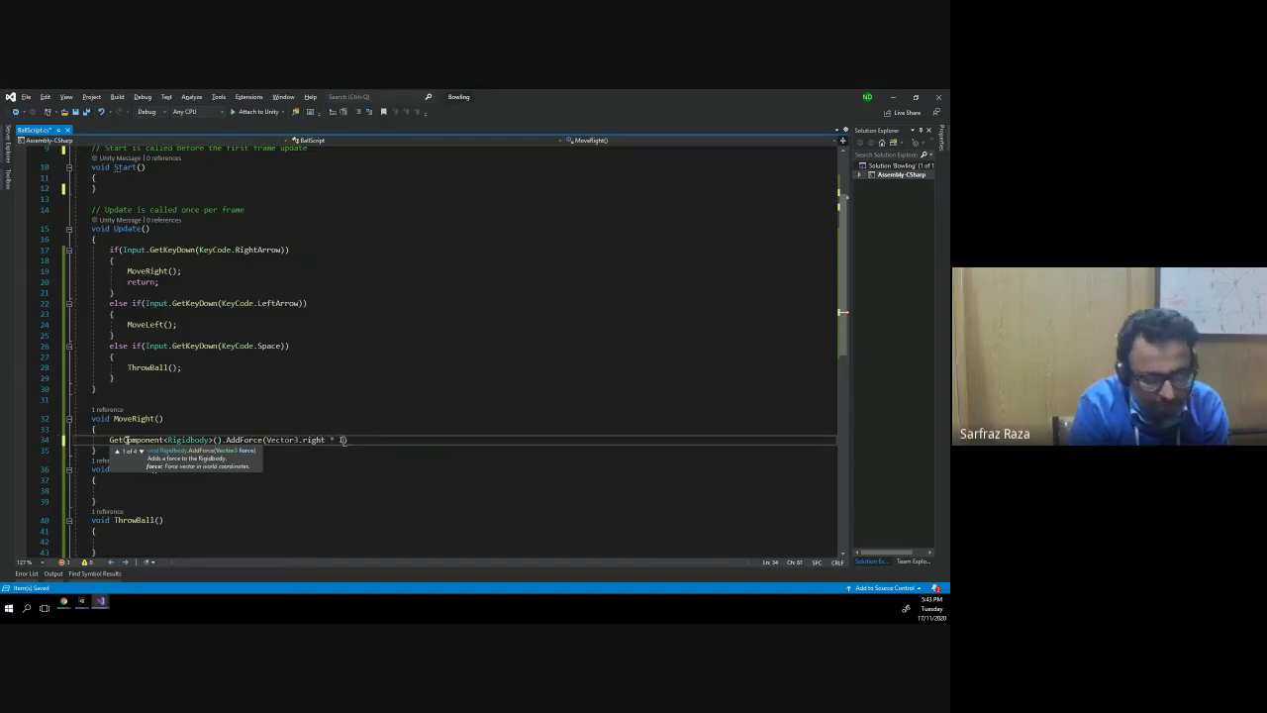
pyautogui.write('mpu')
pyautogui.press('Tab')
# - Finish the AddForce call with ForceMode.Impulse);
pyautogui.write(', ')
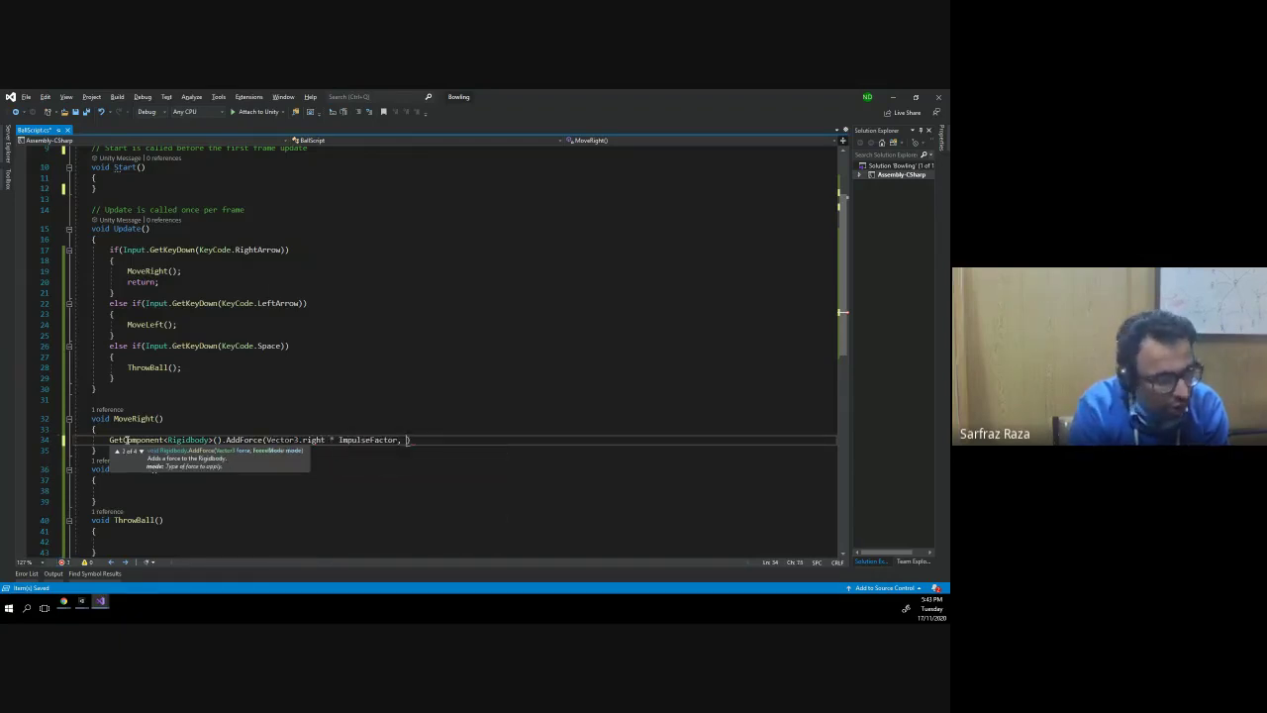
pyautogui.write('Force')
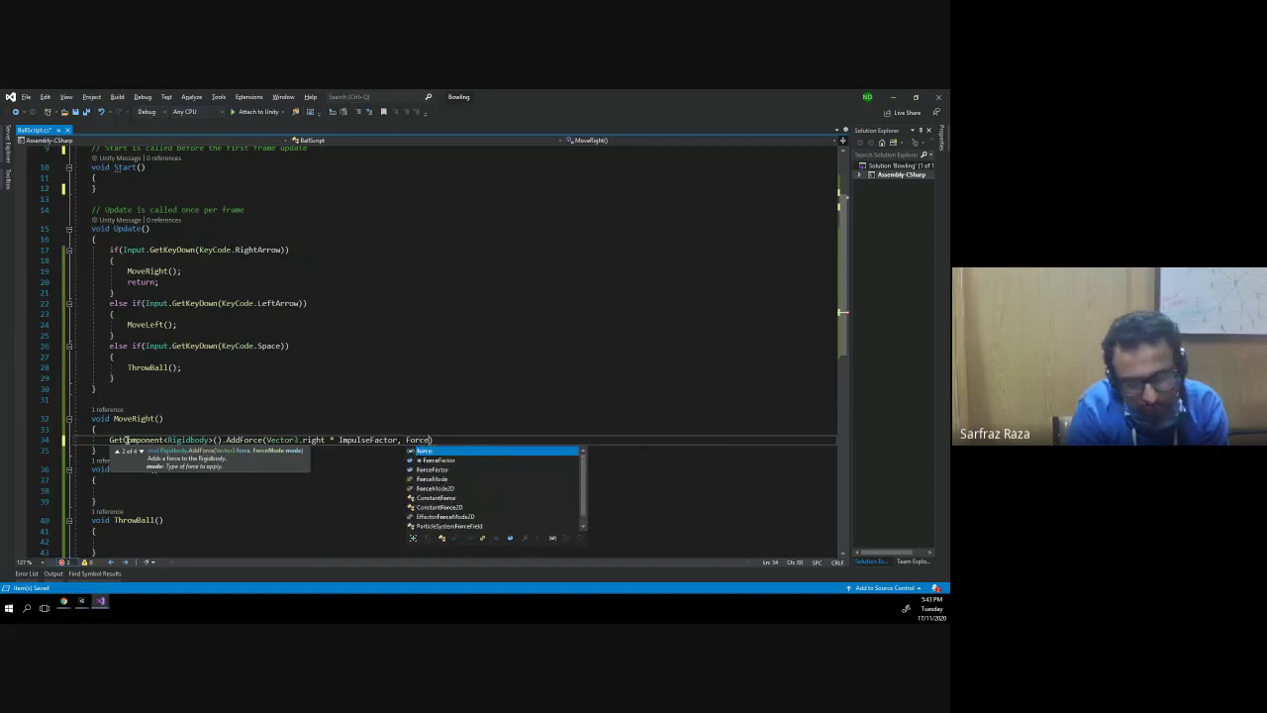
pyautogui.press('Down')
pyautogui.press('Down')
pyautogui.press('Down')
pyautogui.press('Down')
pyautogui.press('Down')
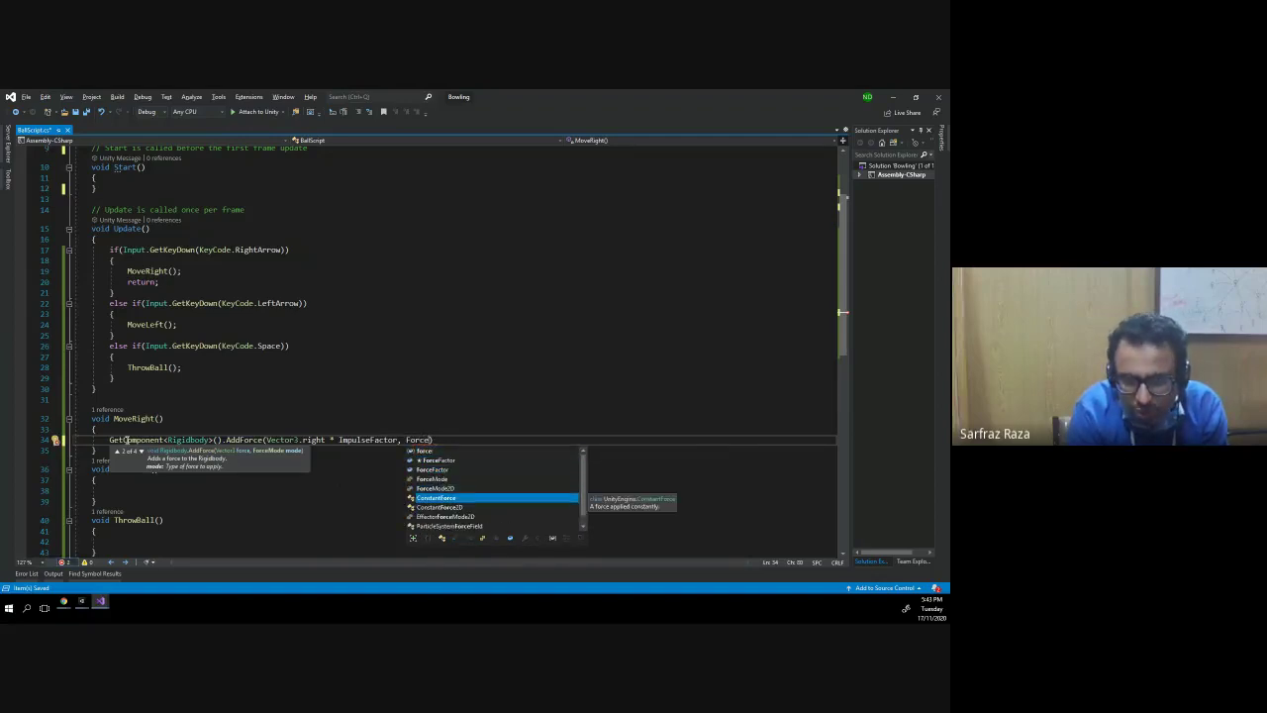
pyautogui.press('Up')
pyautogui.press('Up')
pyautogui.press('Tab')
pyautogui.write('.')
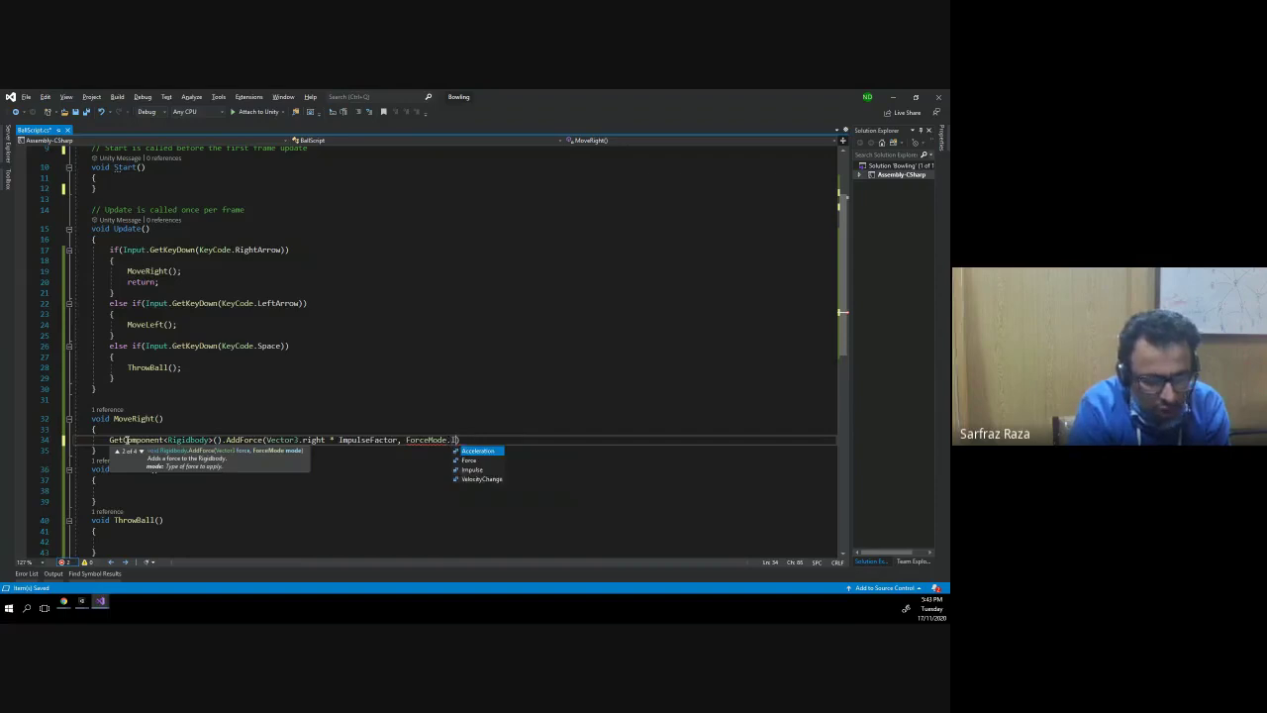
pyautogui.write('Imp')
pyautogui.press('Tab')
pyautogui.write(');')
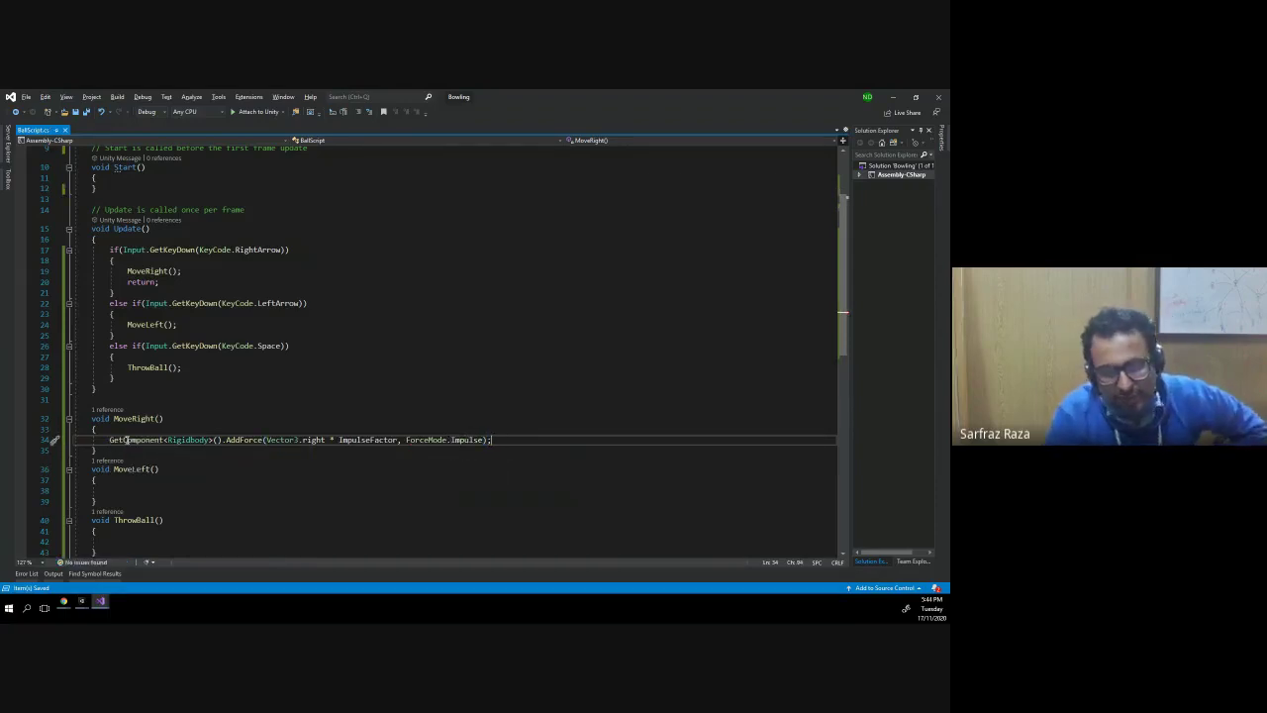
# - Check the Vector3.right * ImpulseFactor expression and select the whole AddForce line
pyautogui.click(476, 439)
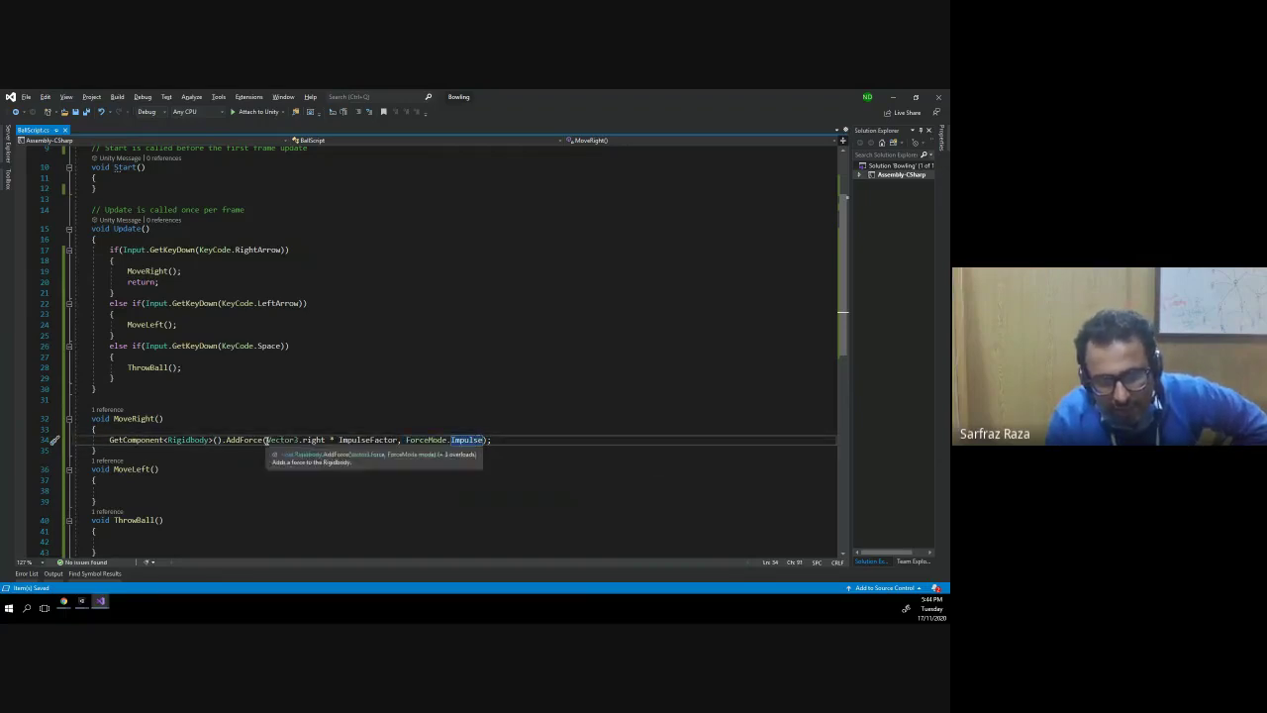
pyautogui.moveTo(266, 439); pyautogui.dragTo(399, 442)
pyautogui.click(399, 442)
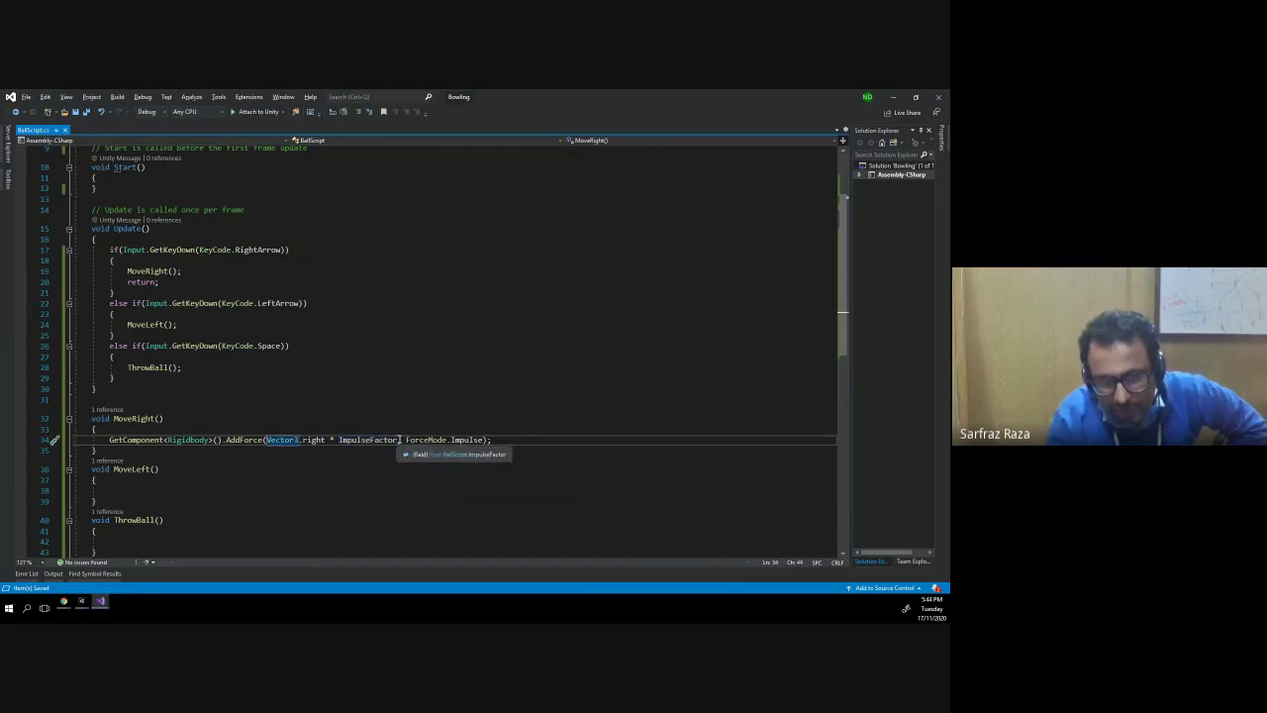
pyautogui.moveTo(397, 440); pyautogui.dragTo(266, 440)
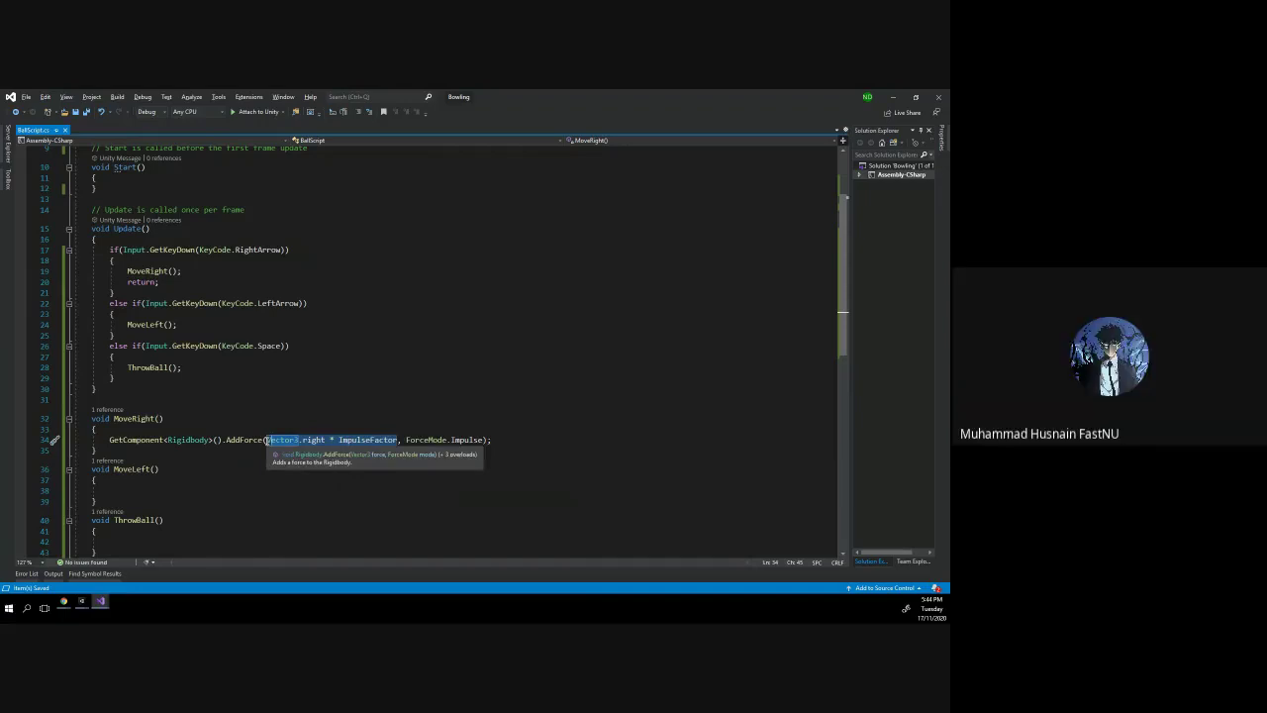
pyautogui.click(265, 440)
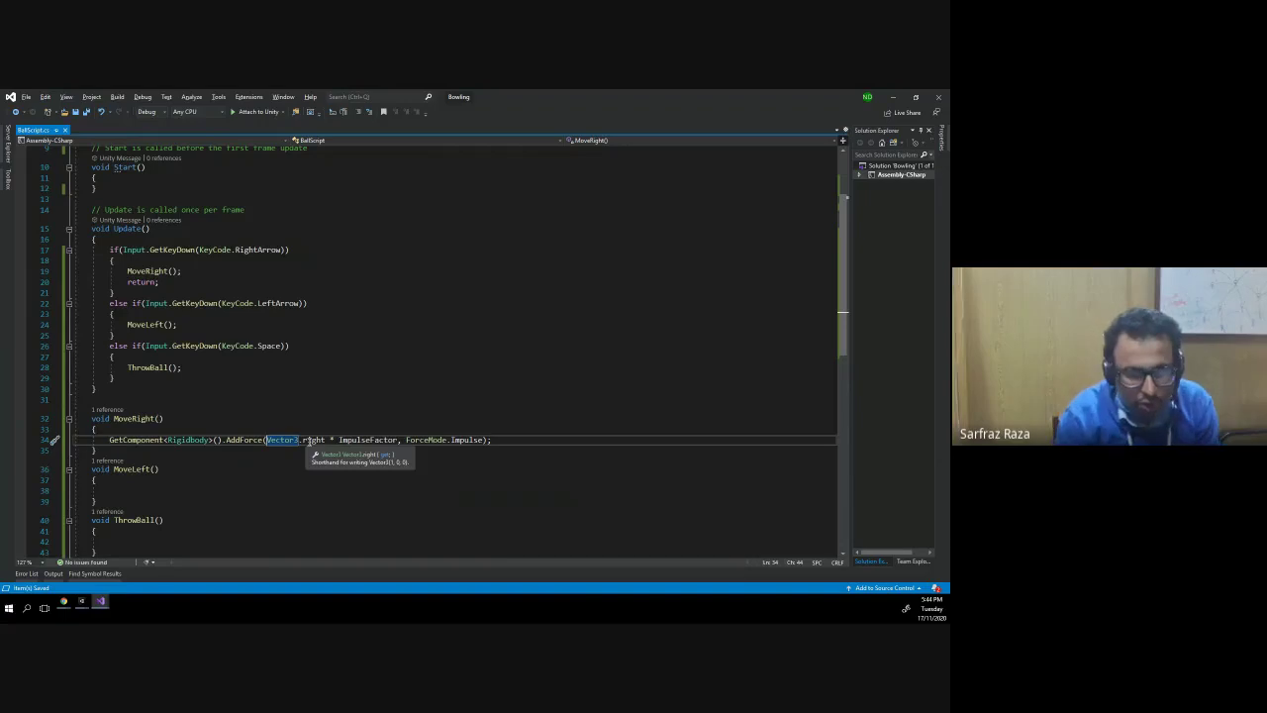
pyautogui.press('End')
pyautogui.hotkey('shift', 'Home')
# - Paste the AddForce line into MoveLeft, change right to left, and save
pyautogui.hotkey('ctrl', 'c')
pyautogui.click(323, 487)
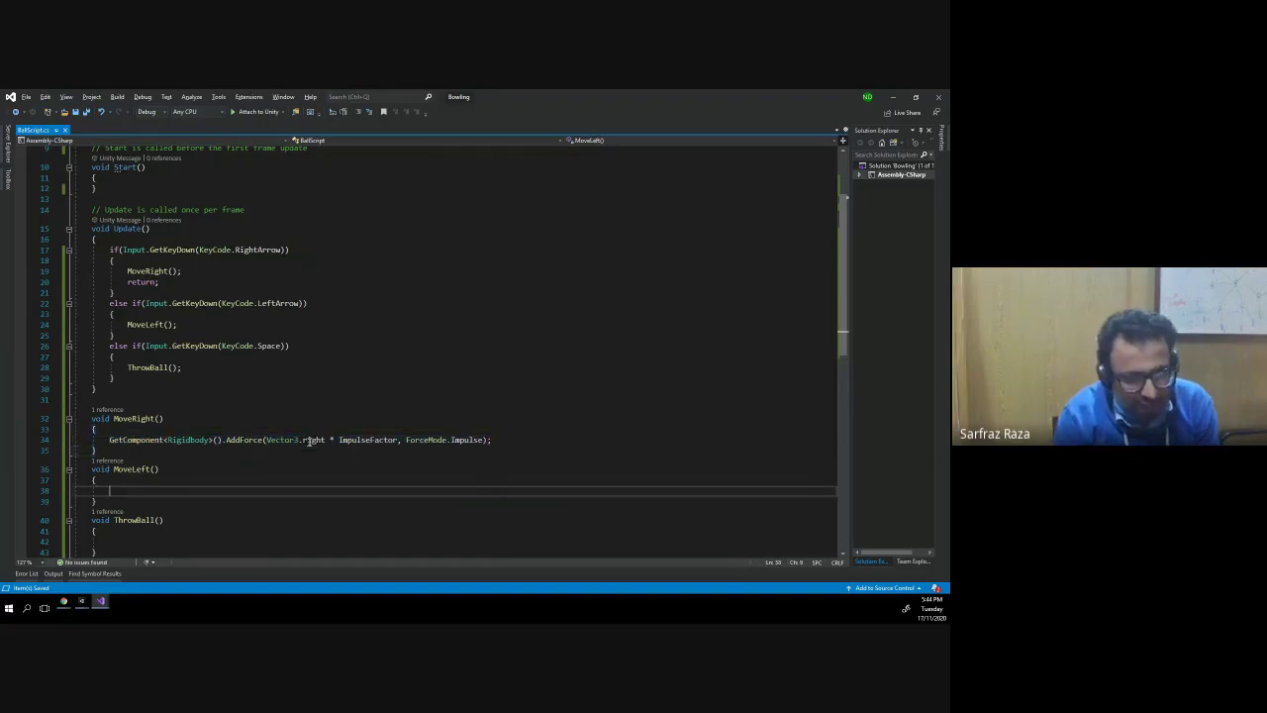
pyautogui.hotkey('ctrl', 'v')
pyautogui.doubleClick(323, 489)
pyautogui.write('left')
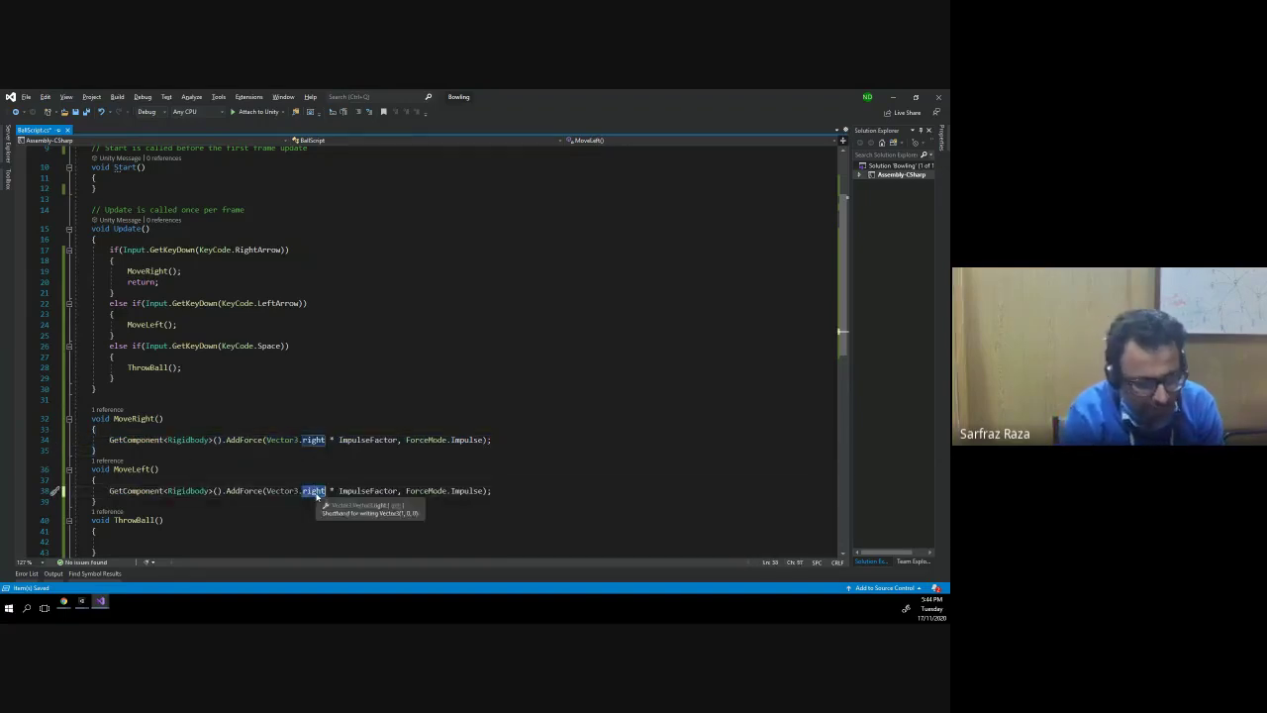
pyautogui.press('End')
pyautogui.hotkey('ctrl', 's')
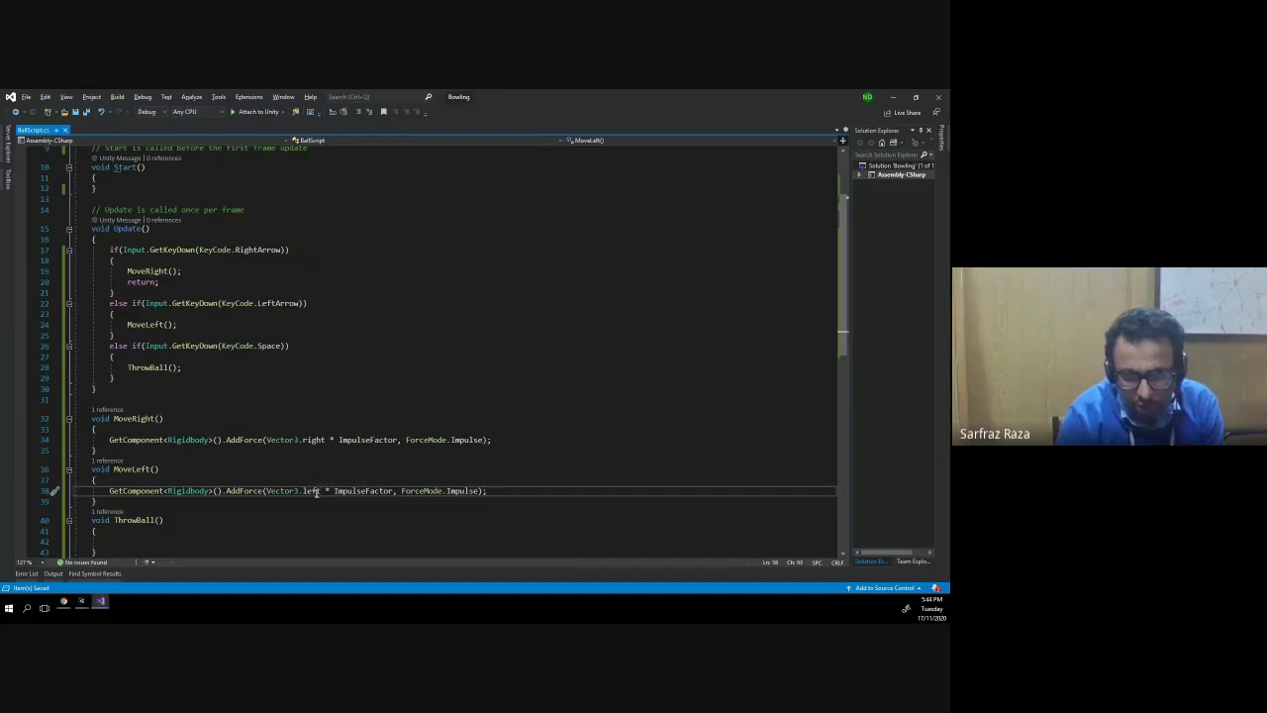
# - Review the ImpulseFactor references on line 34 and save BallScript.cs again
pyautogui.scroll(-1, 192, 540)
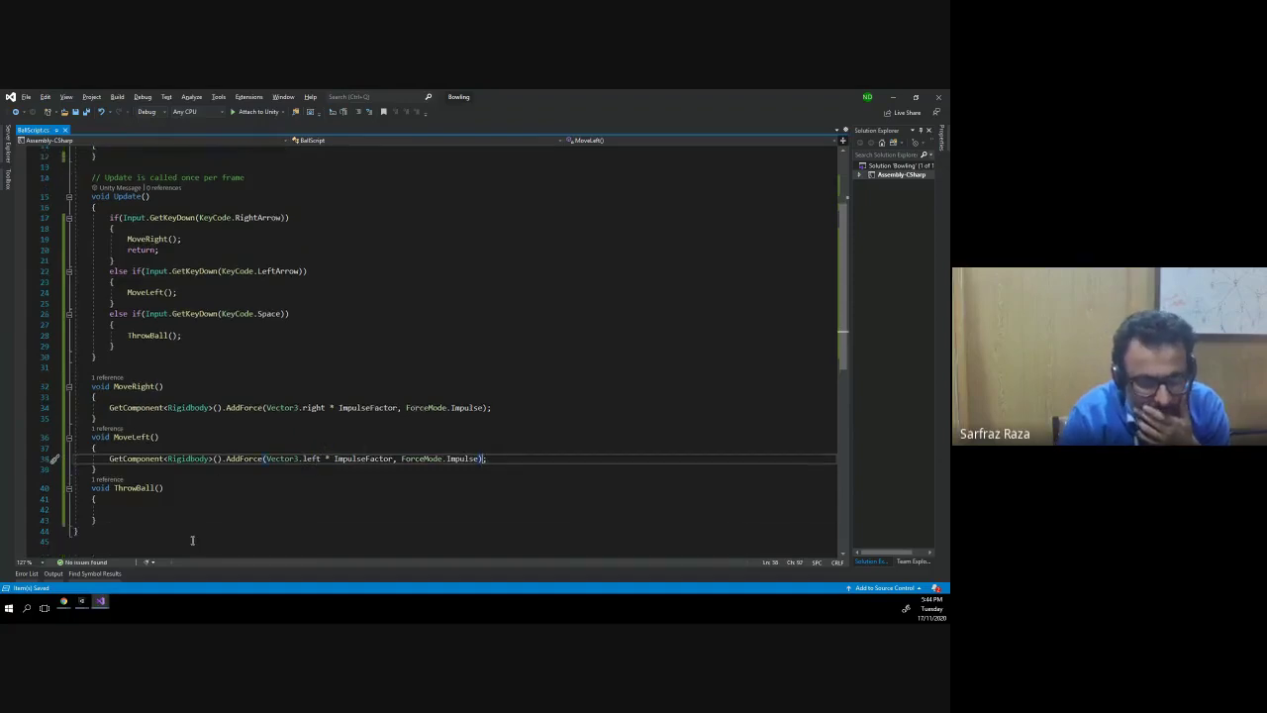
pyautogui.click(141, 503)
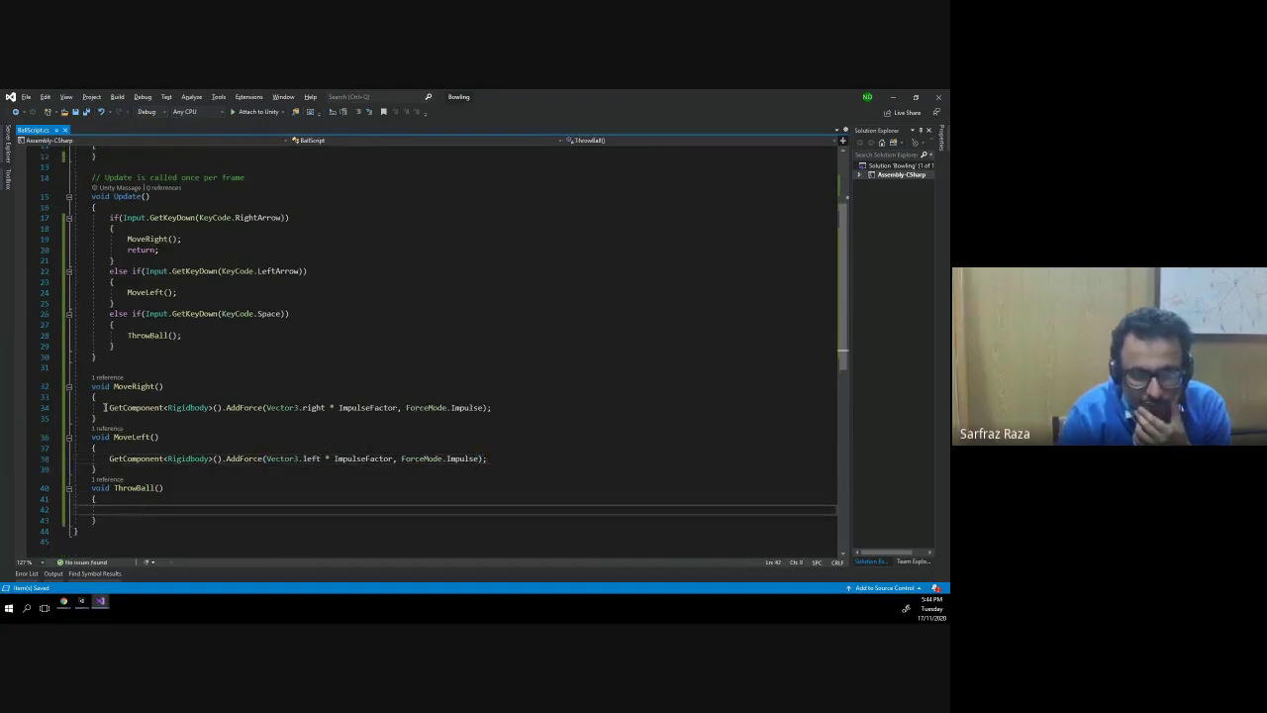
pyautogui.moveTo(104, 407); pyautogui.dragTo(514, 407)
pyautogui.click(514, 407)
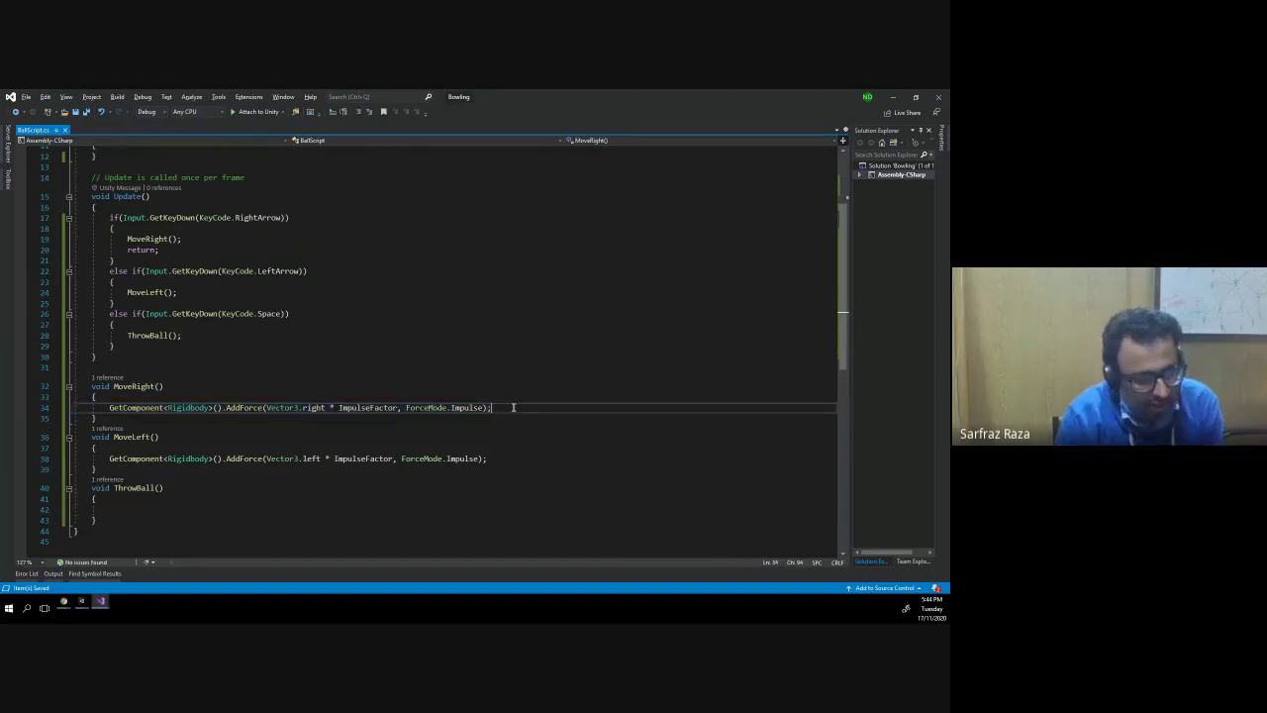
pyautogui.click(370, 407)
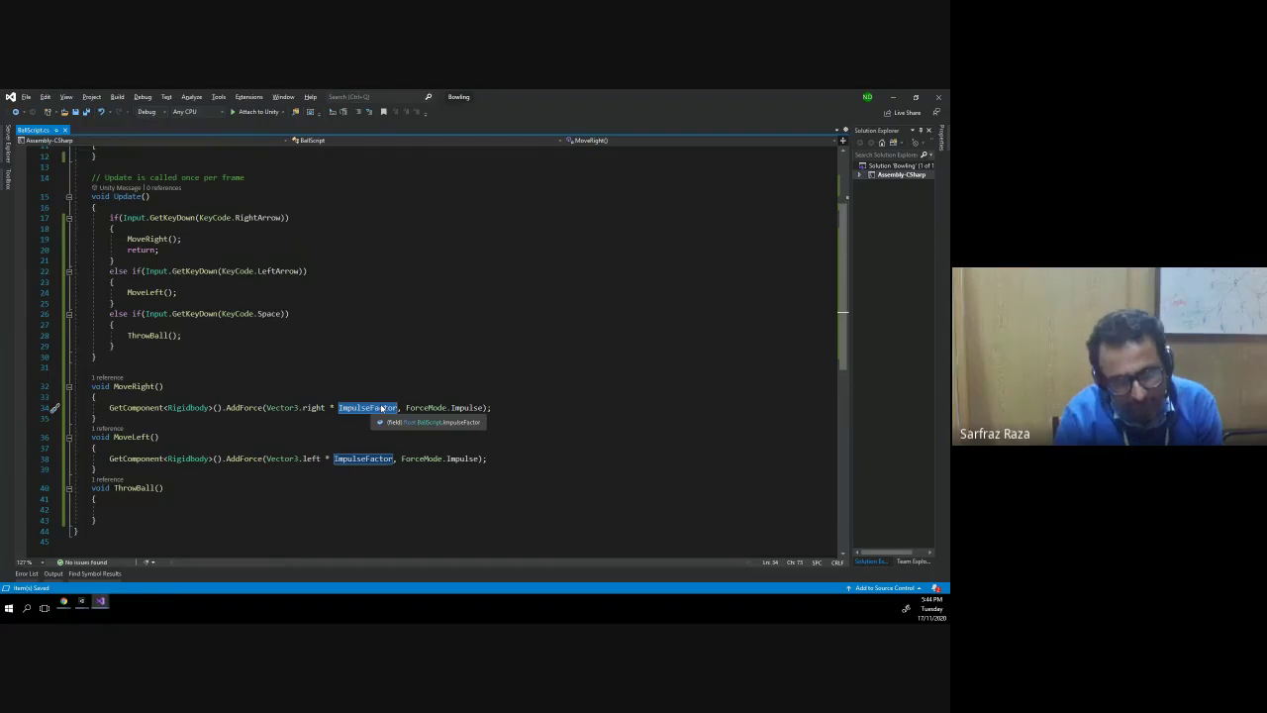
pyautogui.hotkey('ctrl', 's')
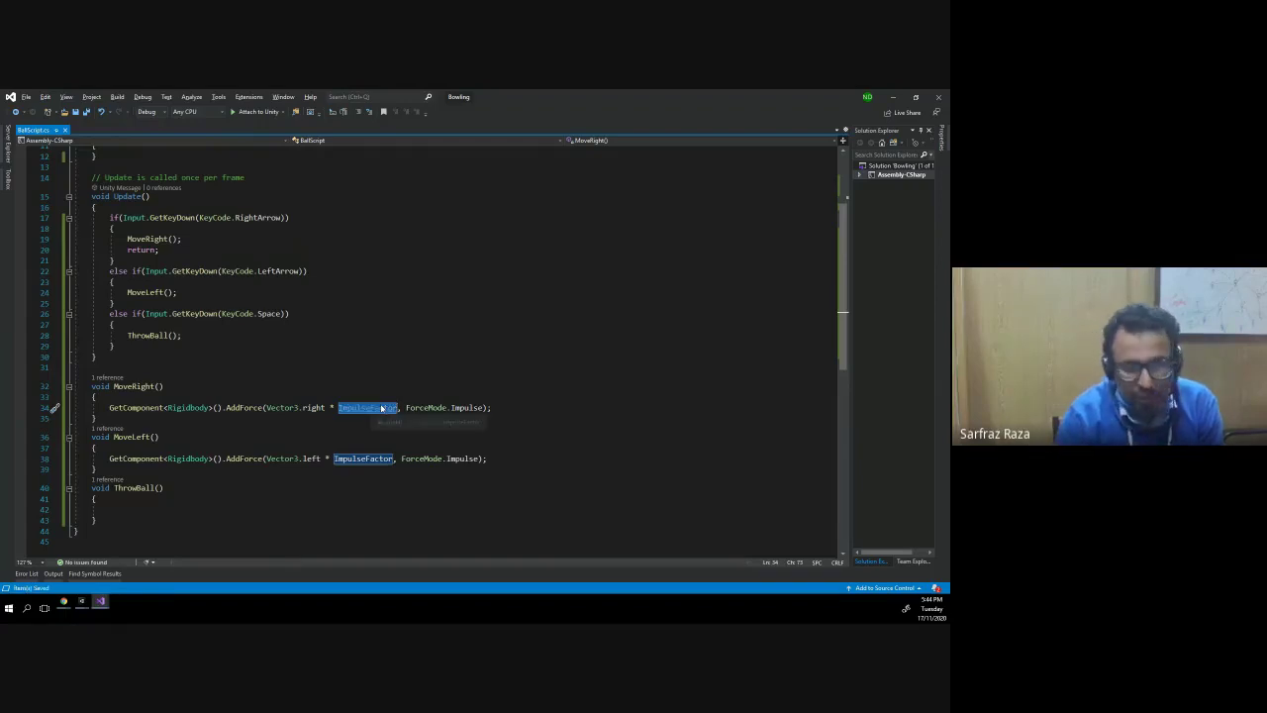
# - In Unity, test-play the scene, set the ball's Impulse Factor to 5, and play again
pyautogui.hotkey('alt', 'Tab')
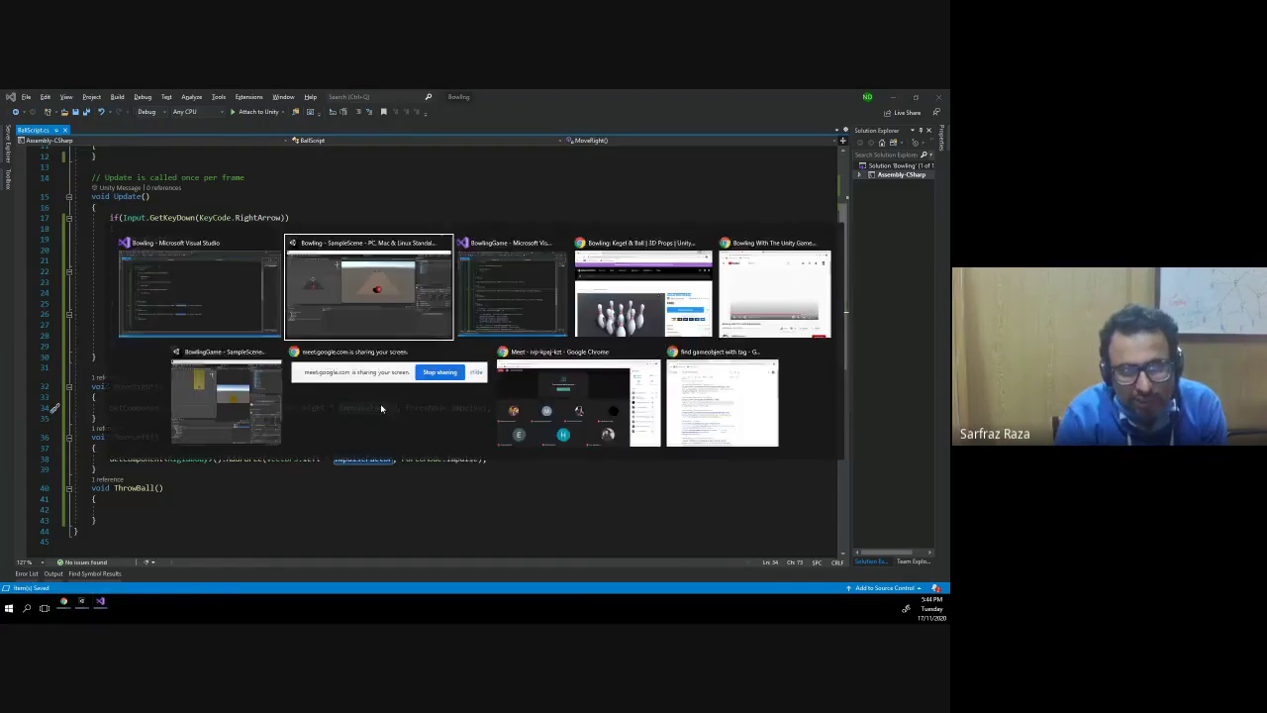
pyautogui.click(449, 119)
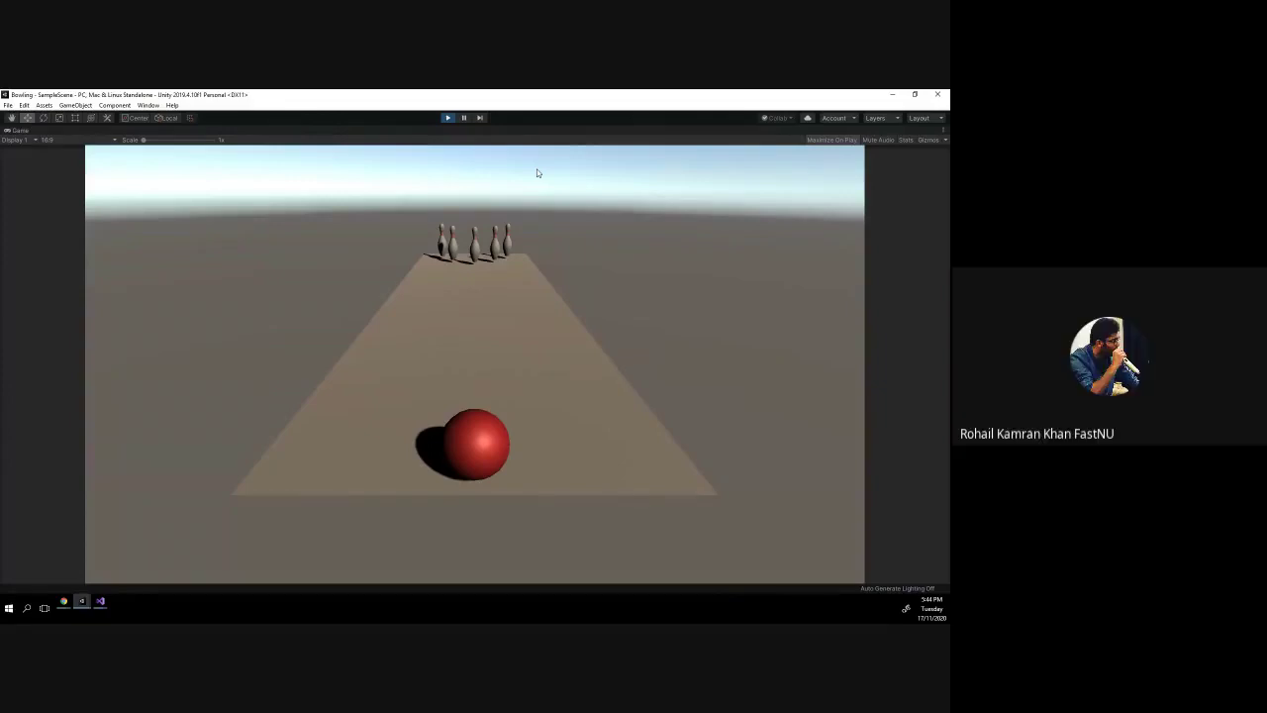
pyautogui.click(449, 118)
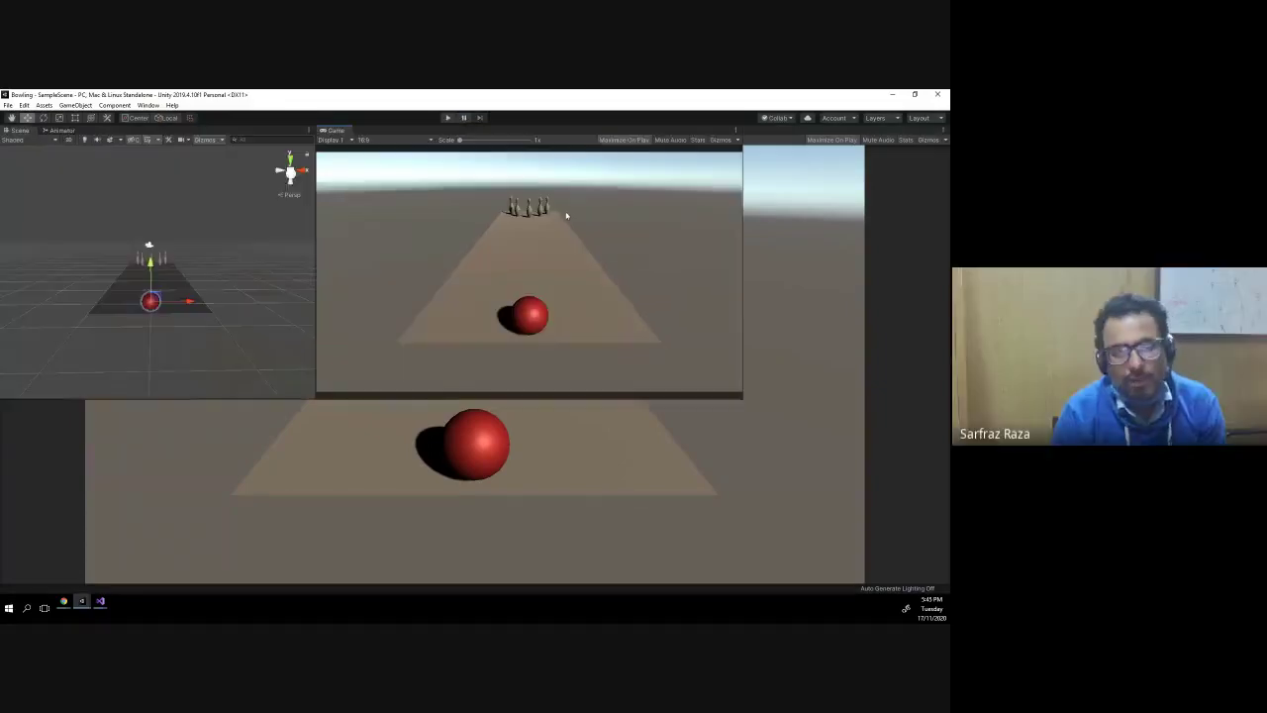
pyautogui.click(836, 428)
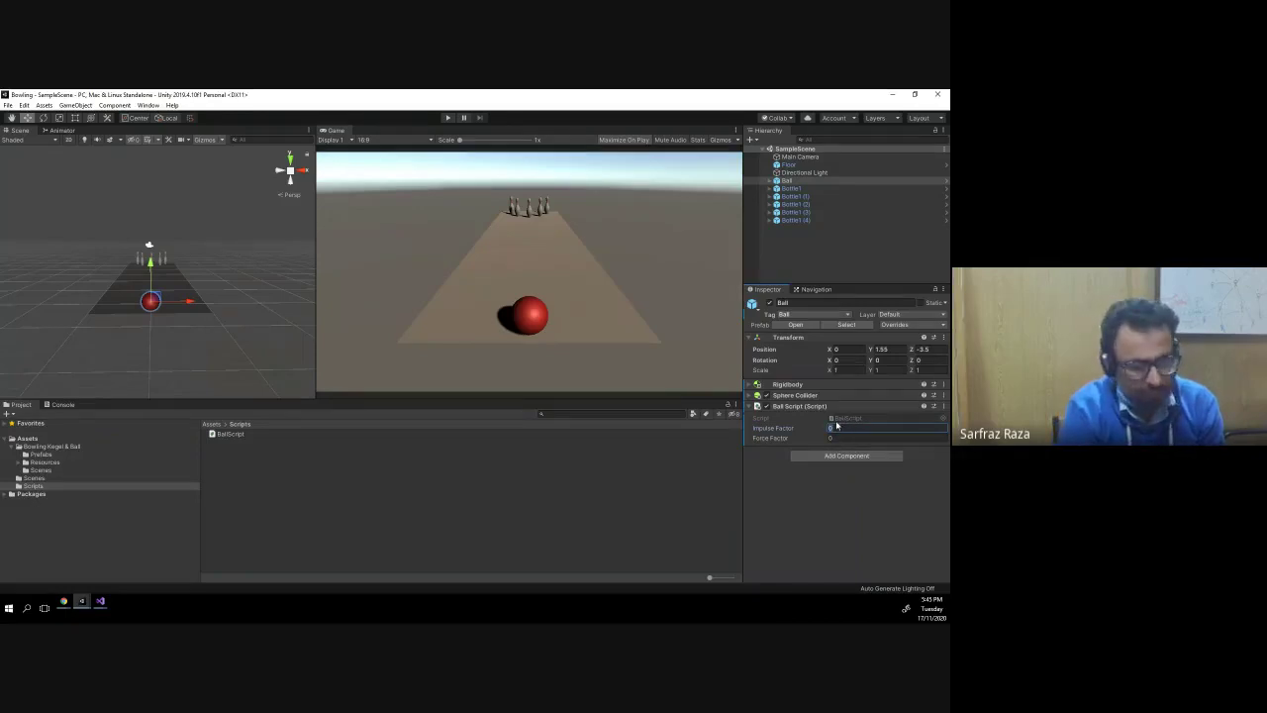
pyautogui.write('5')
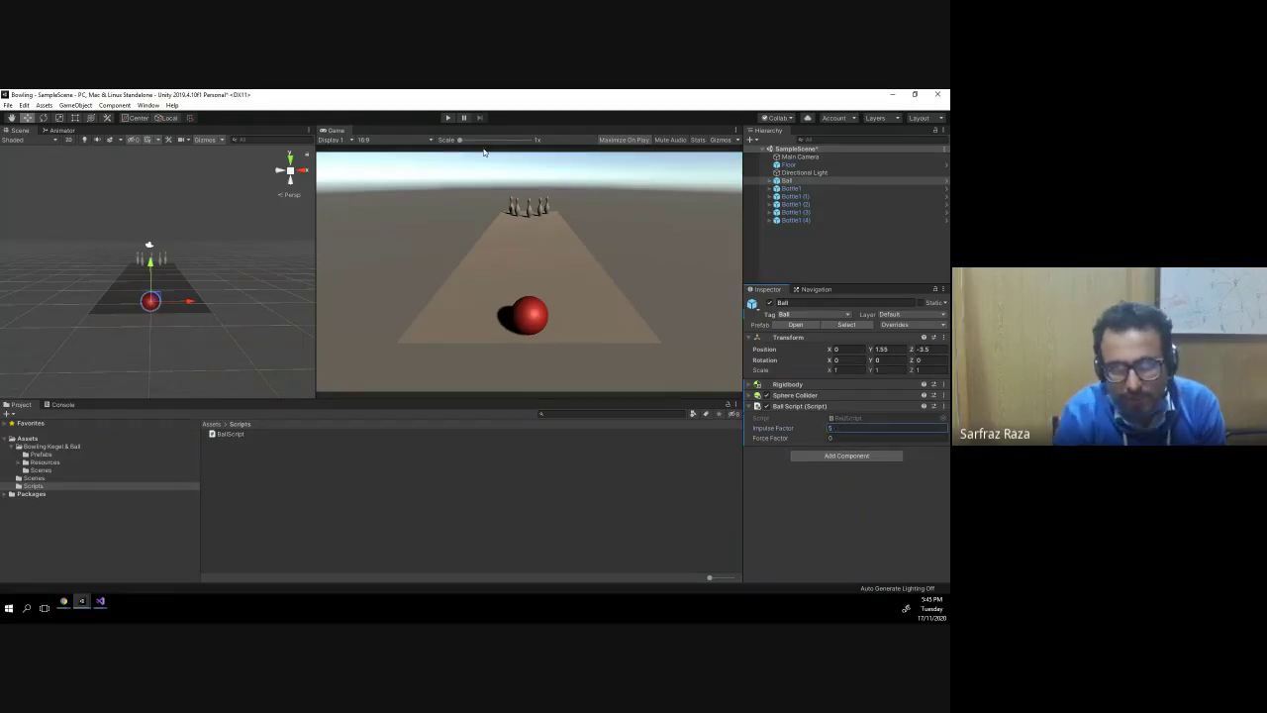
pyautogui.click(448, 118)
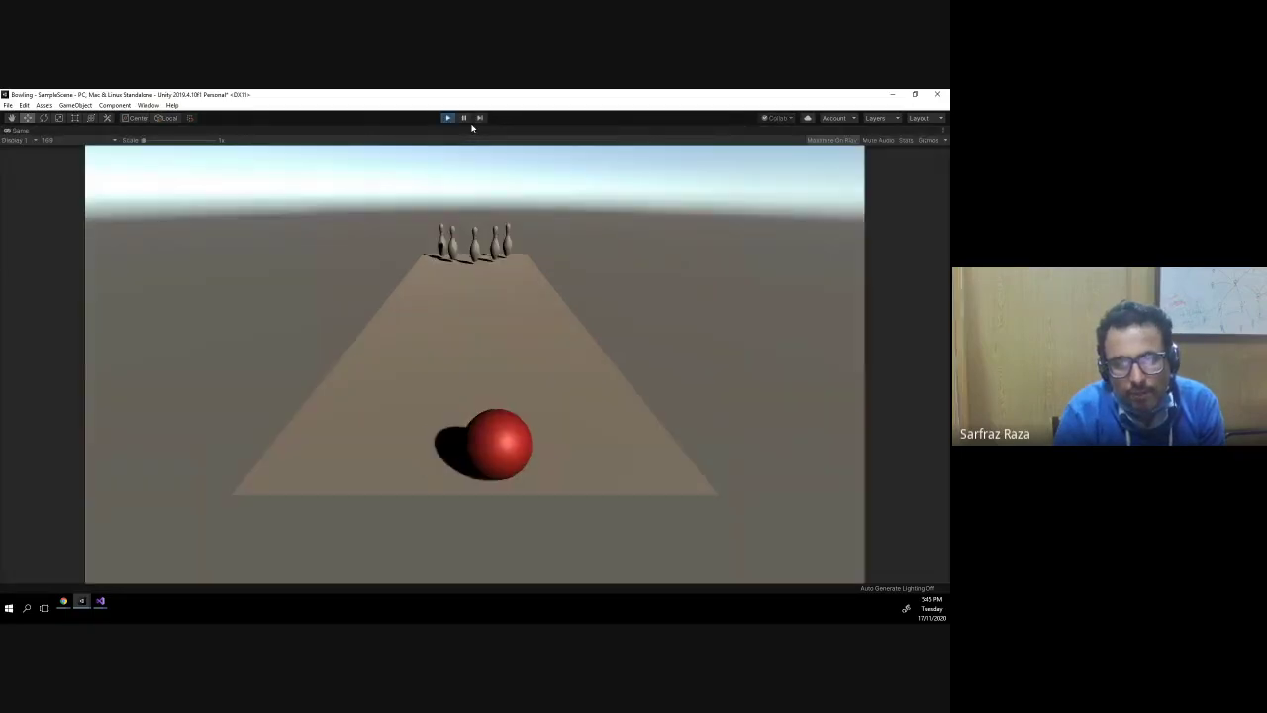
# - Push the red ball left and right with the arrow keys, then restart play and push it right
pyautogui.press('Left')
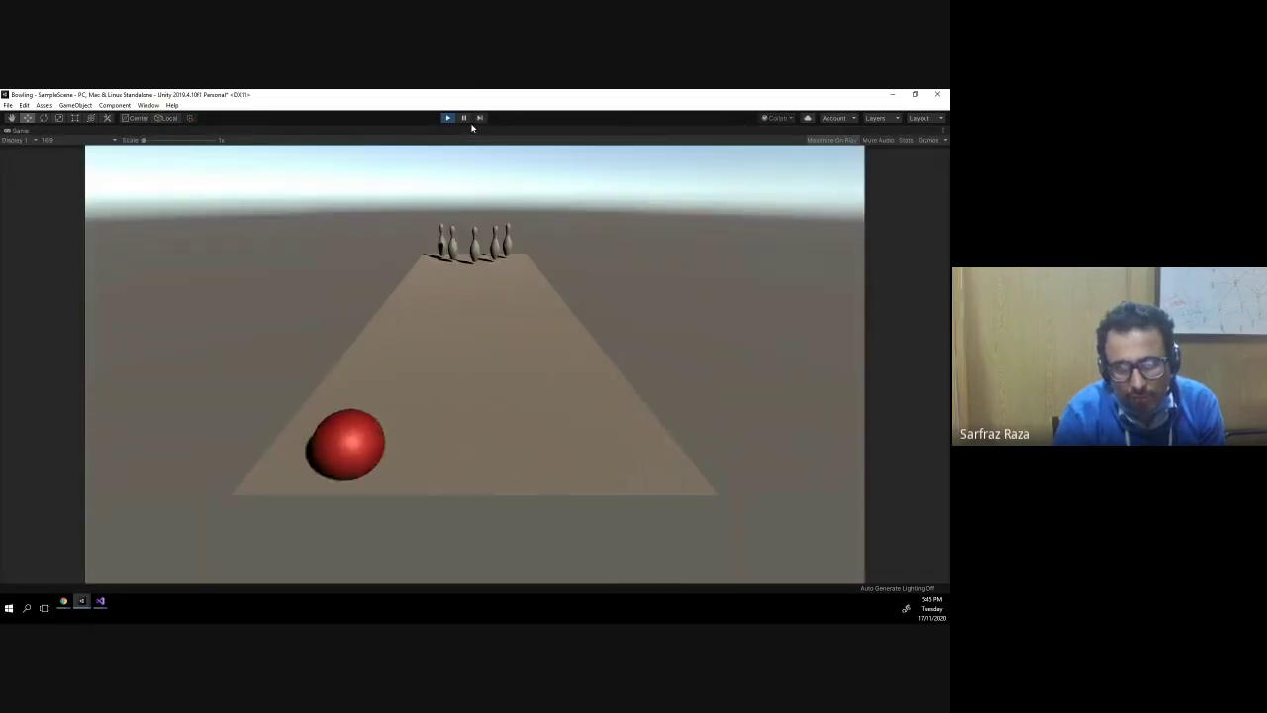
pyautogui.press('Right')
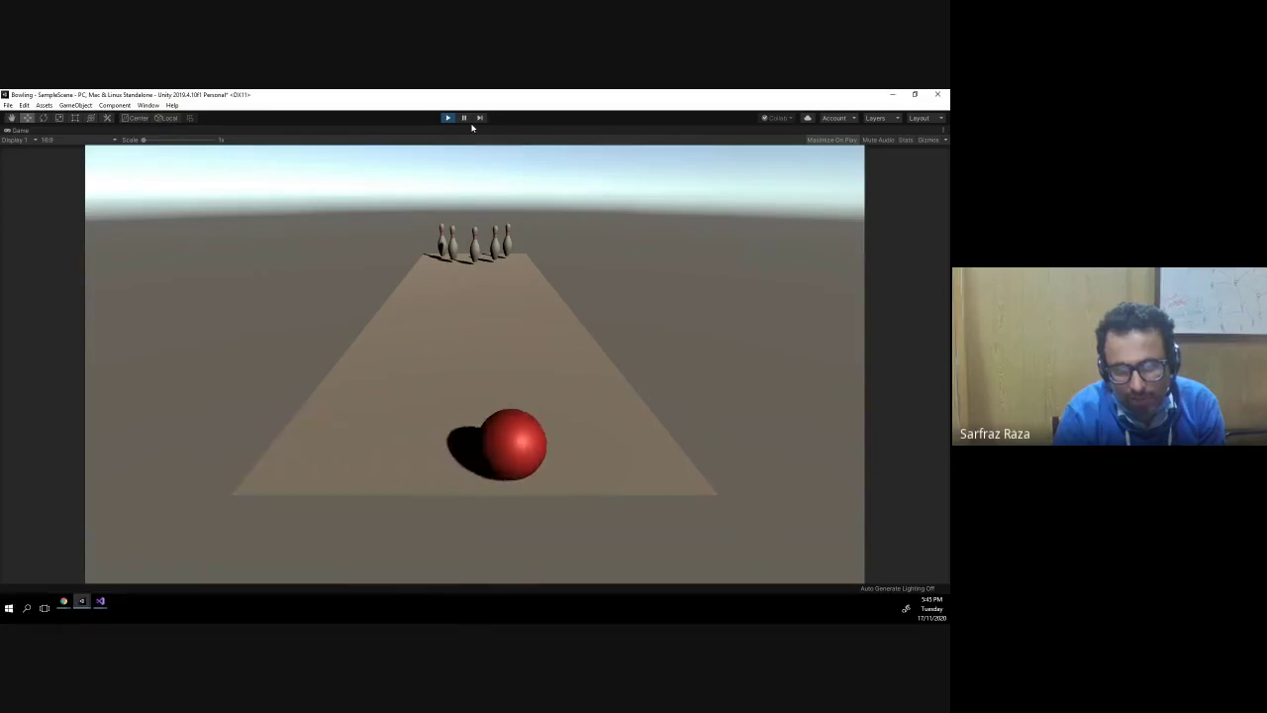
pyautogui.press('Left')
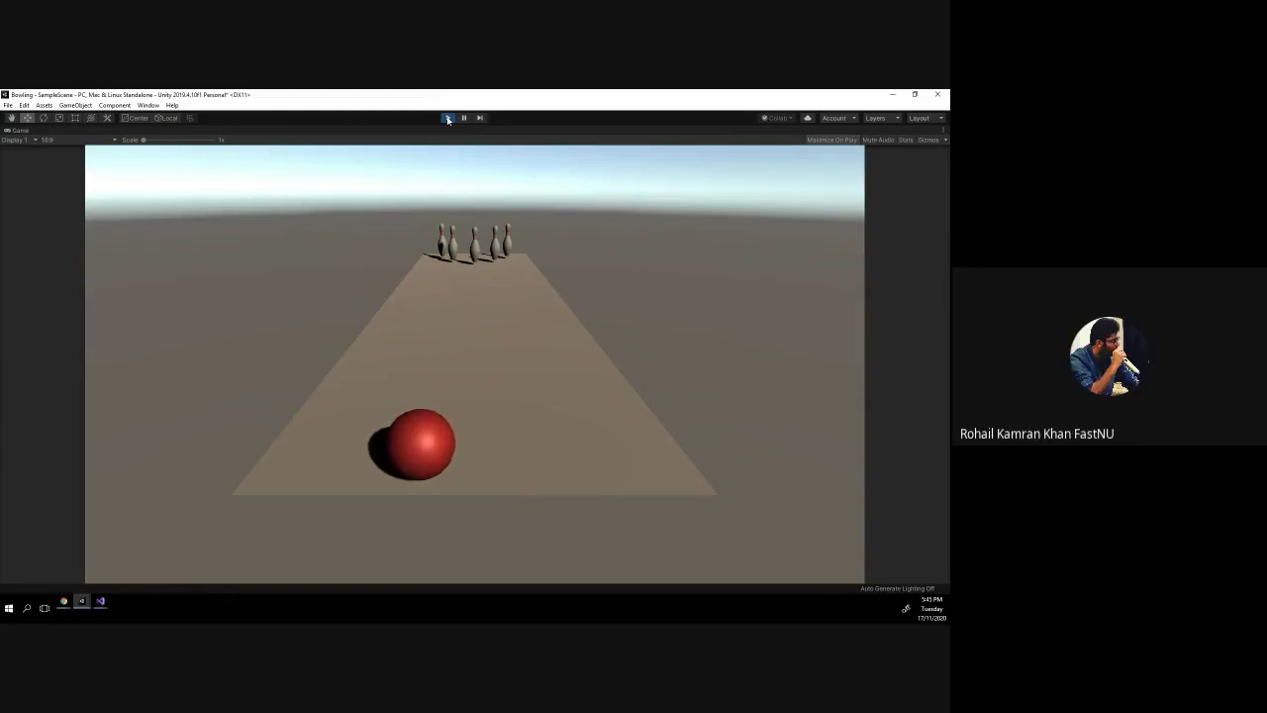
pyautogui.click(447, 118)
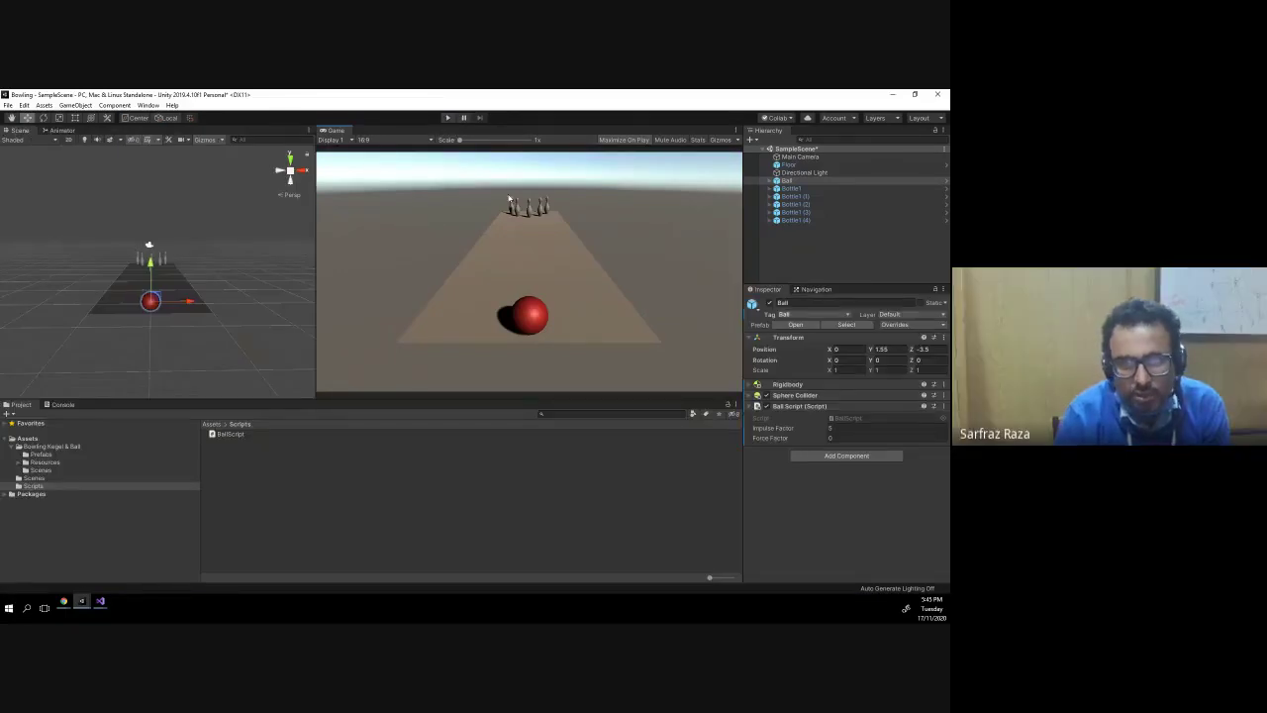
pyautogui.click(446, 118)
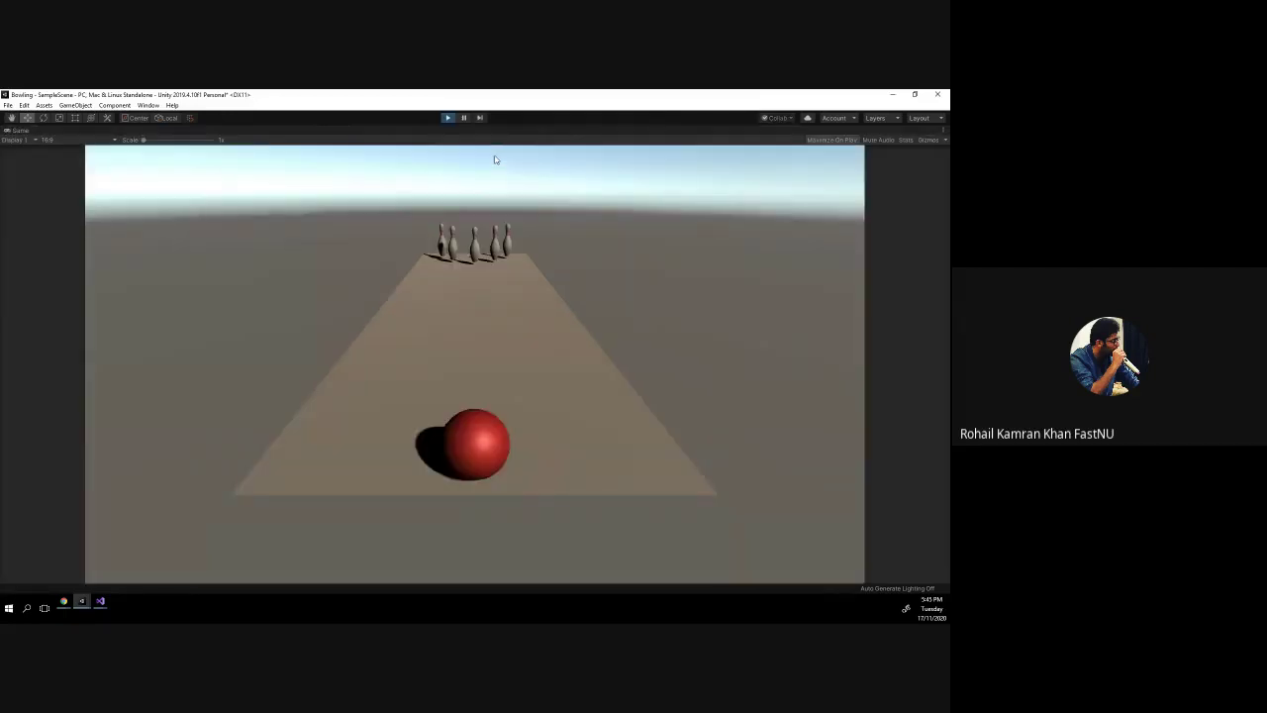
pyautogui.press('Right')
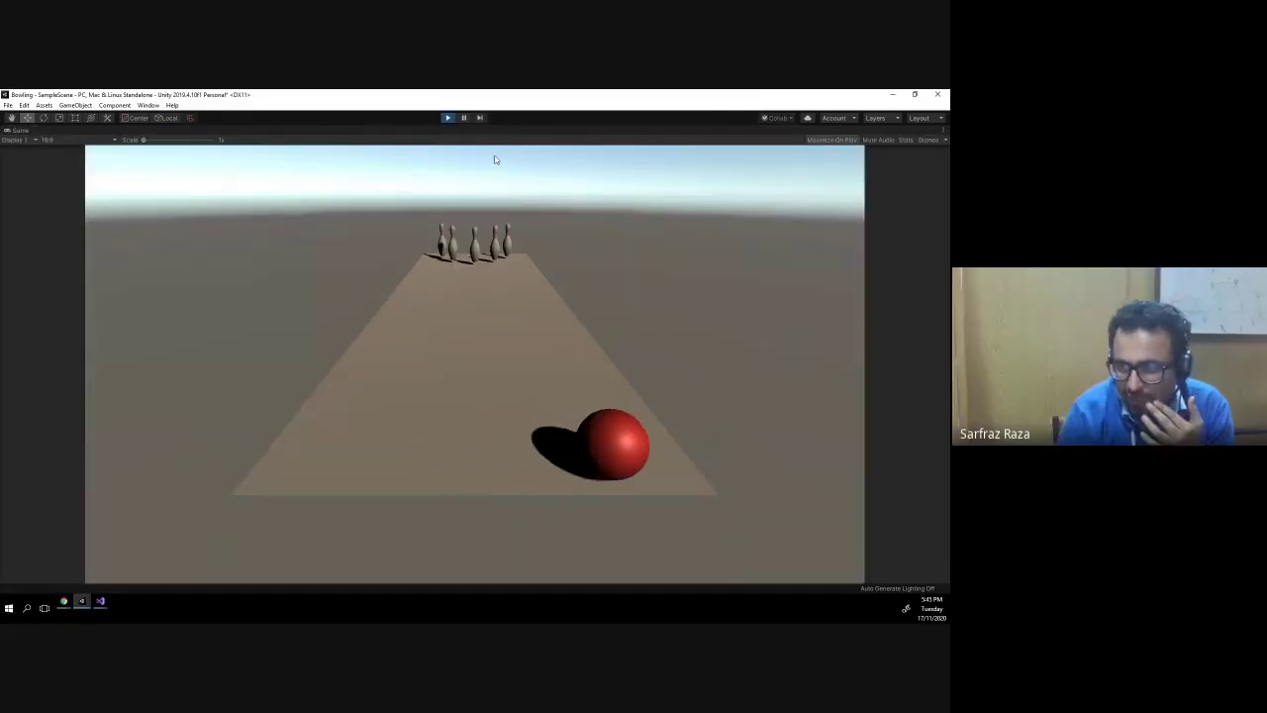
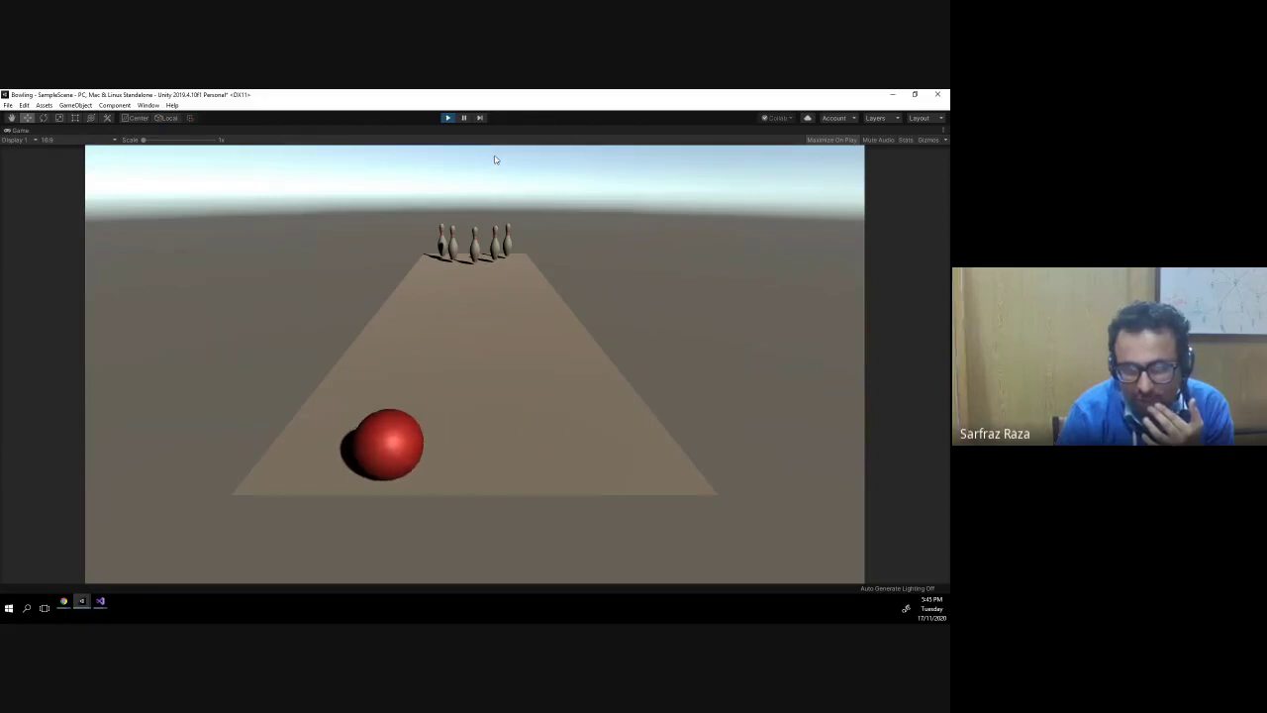
# - Steer the red ball left and right down the lane, then restart play and stop it
pyautogui.press('Left')
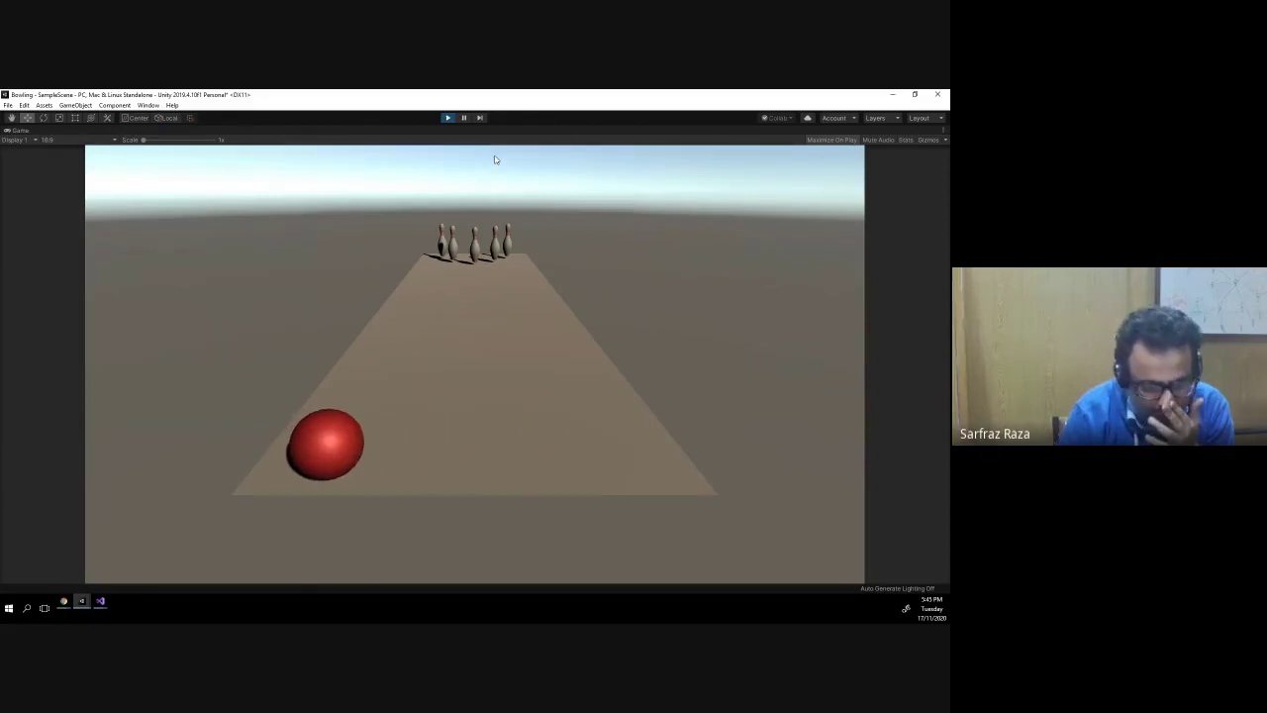
pyautogui.press('Right')
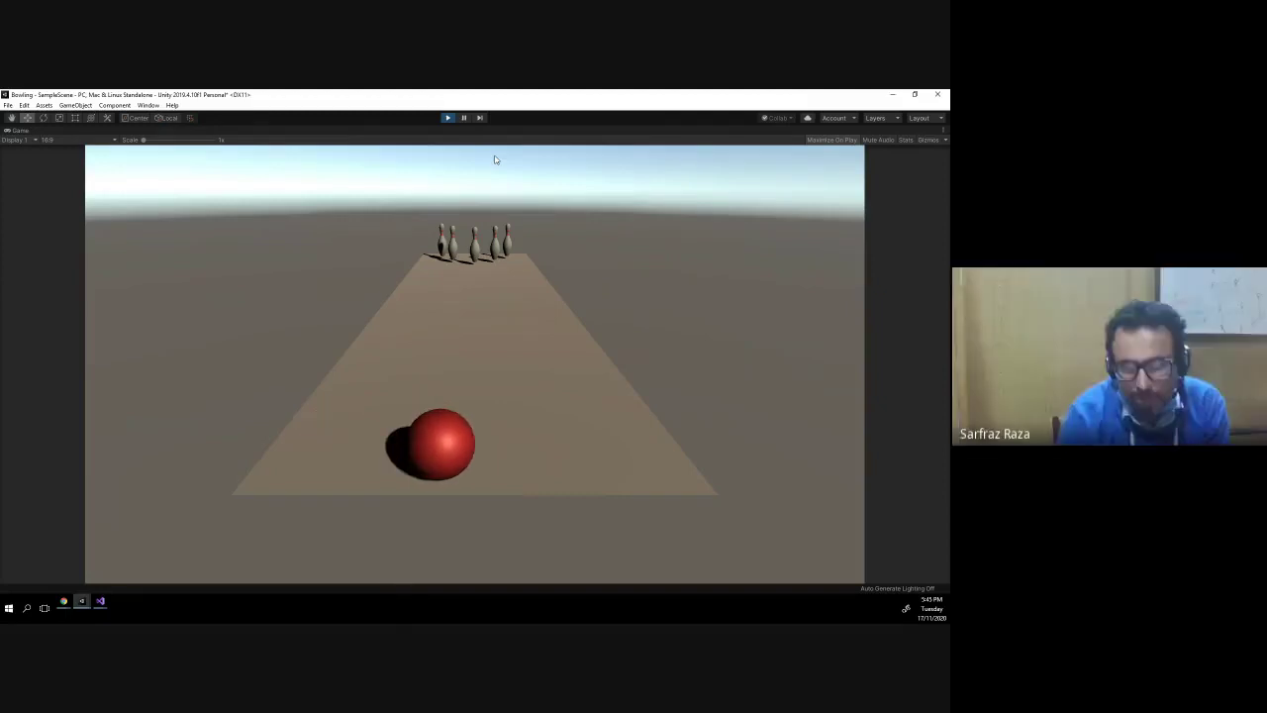
pyautogui.click(446, 118)
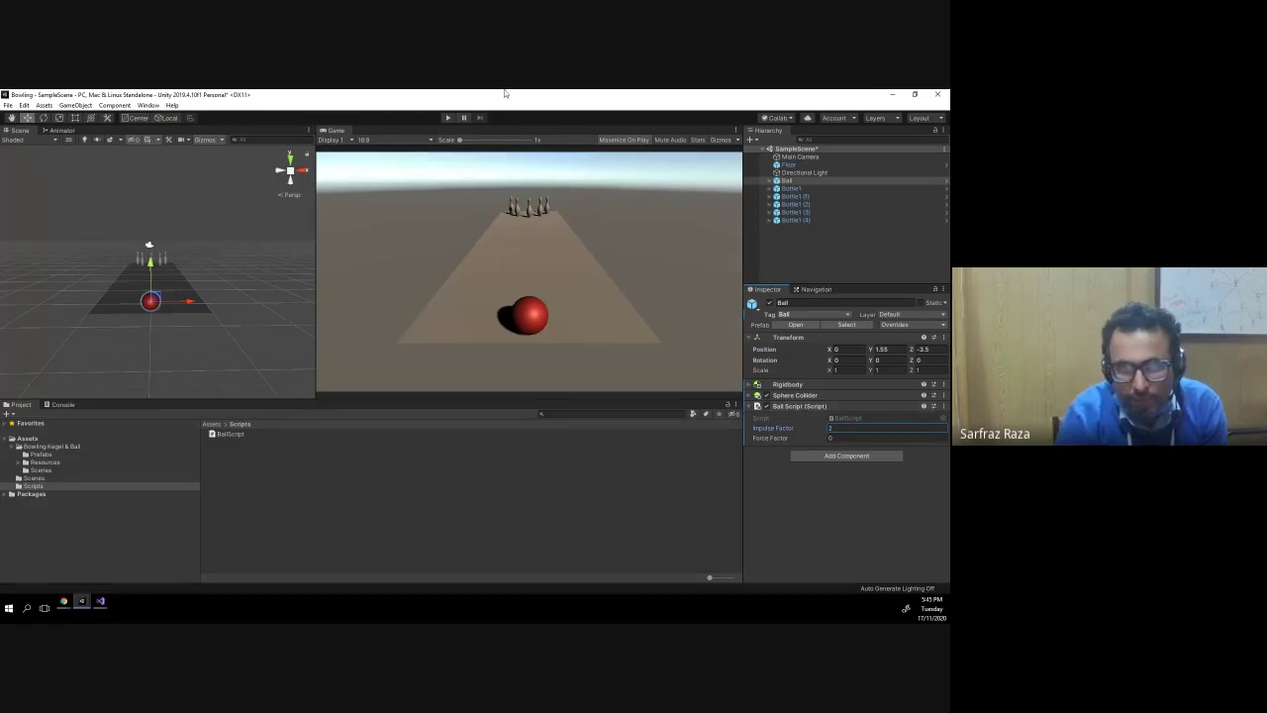
pyautogui.click(448, 118)
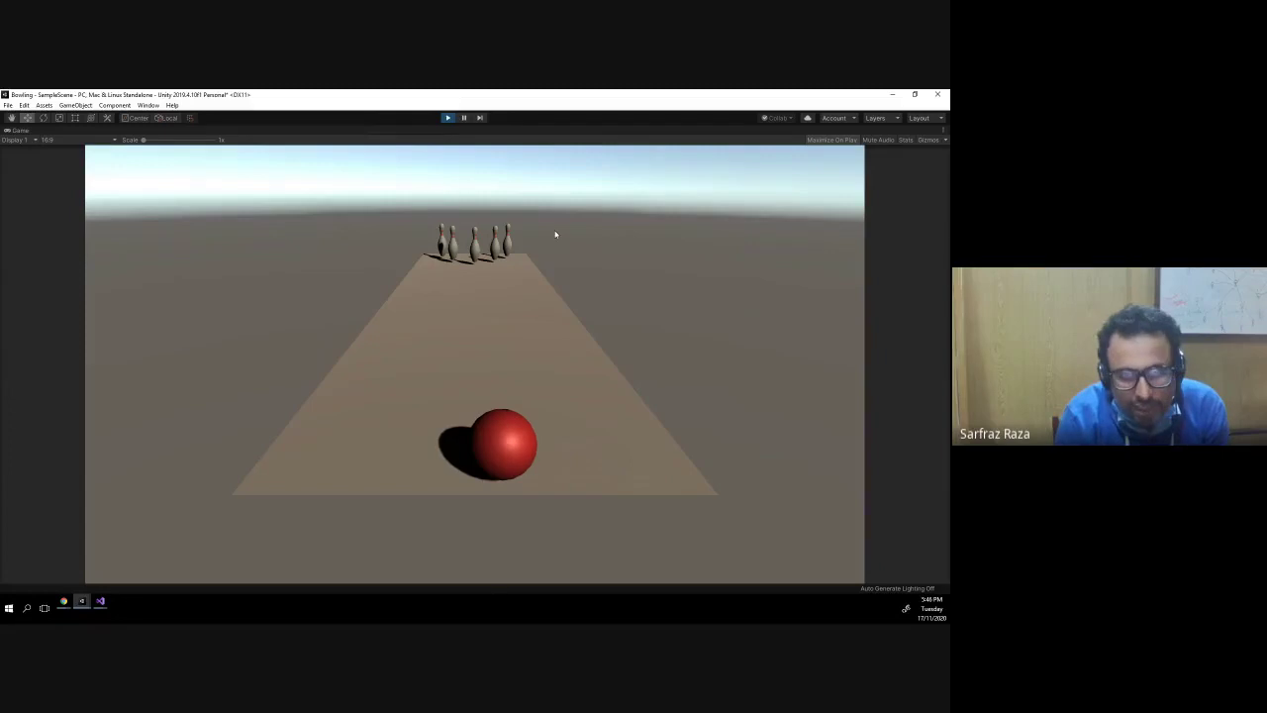
pyautogui.hotkey('ctrl', 'p')
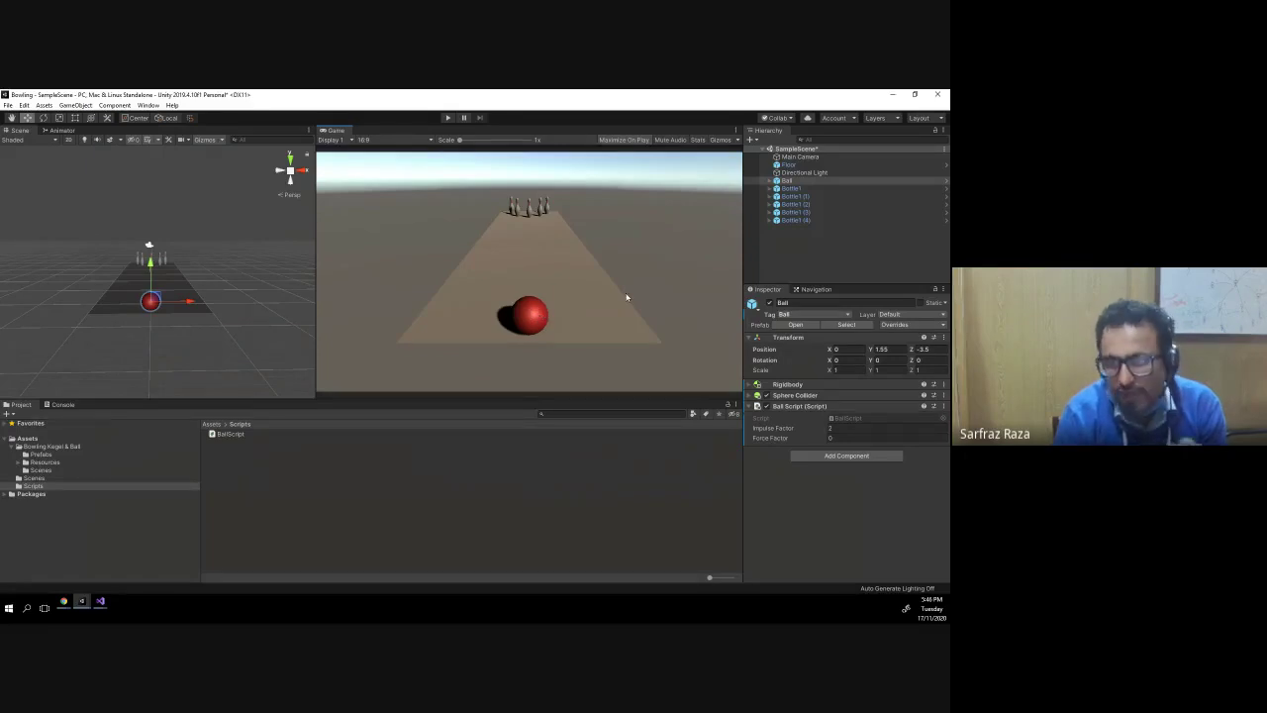
# - Select the Floor object and scroll through its components in the Inspector
pyautogui.click(797, 164)
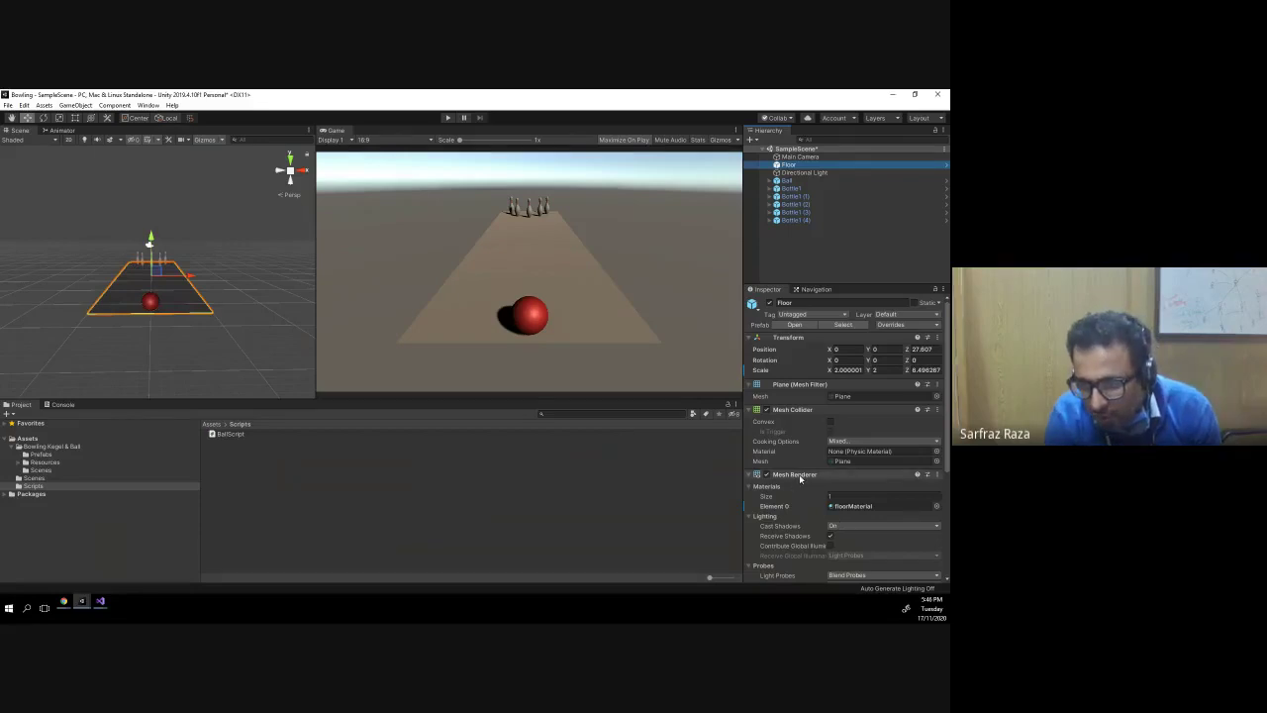
pyautogui.scroll(-4, 795, 484)
pyautogui.scroll(4, 840, 450)
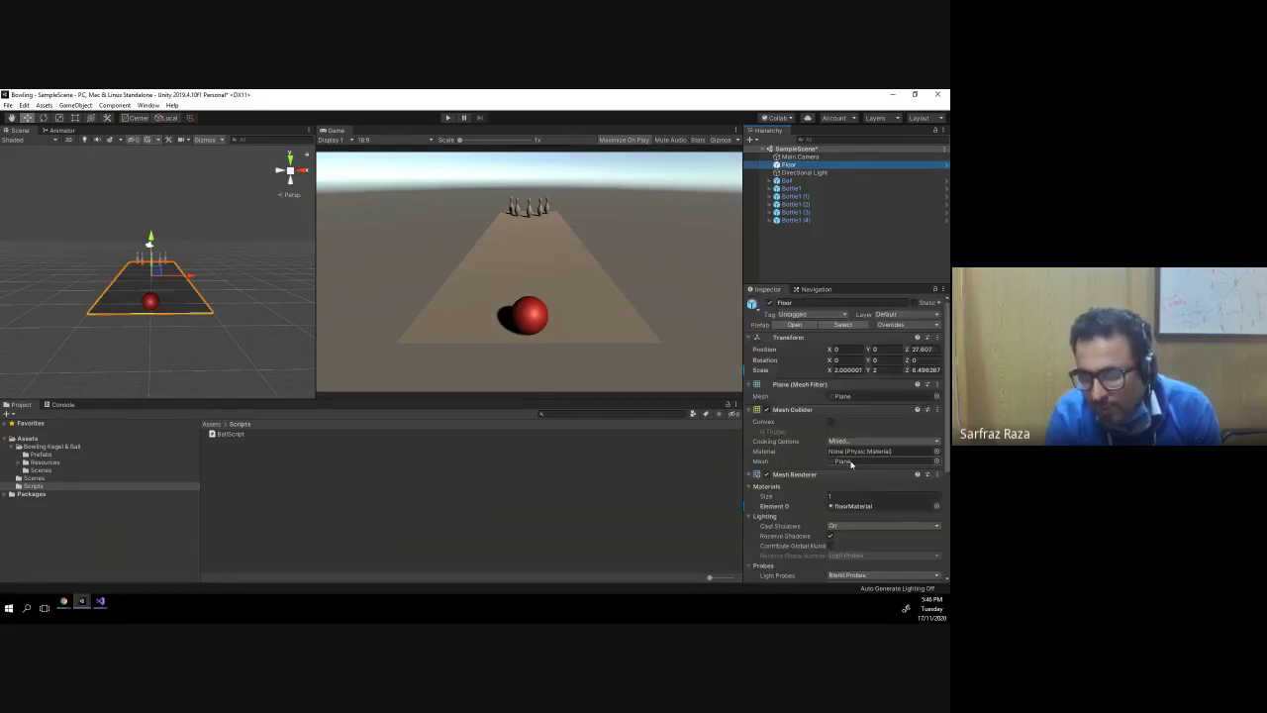
pyautogui.scroll(-2, 851, 464)
pyautogui.scroll(-2, 849, 440)
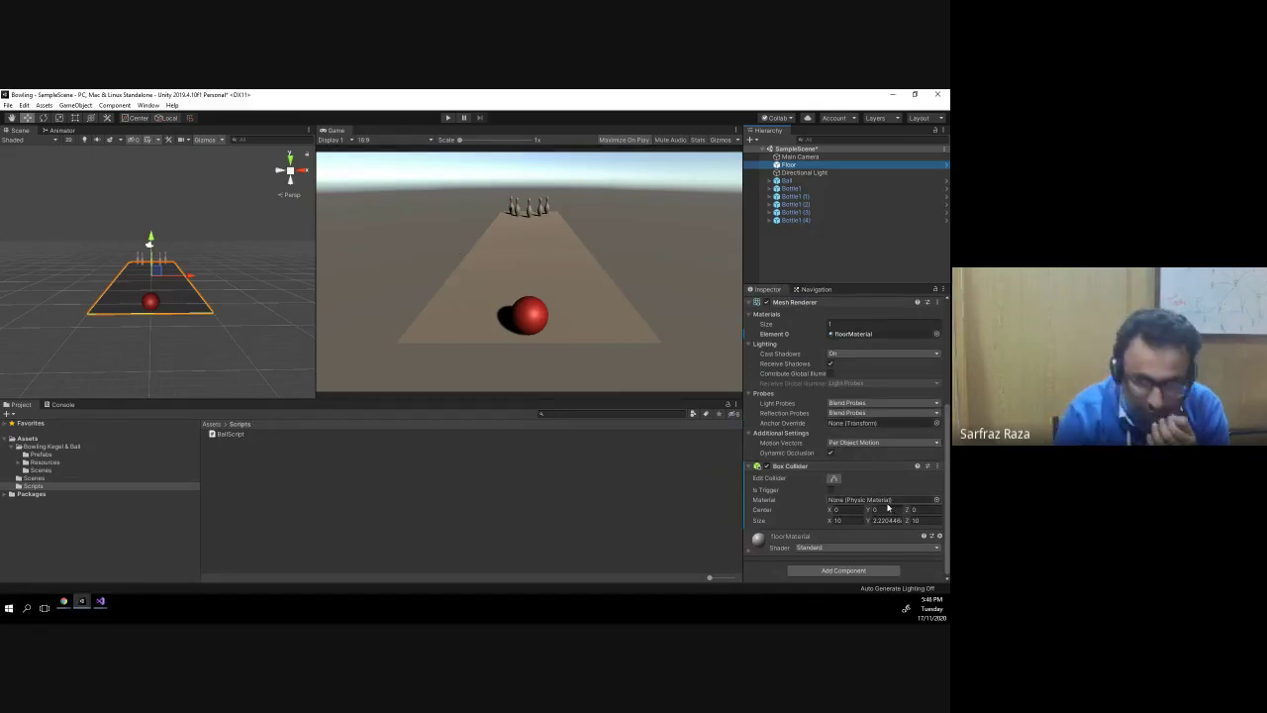
pyautogui.click(565, 282)
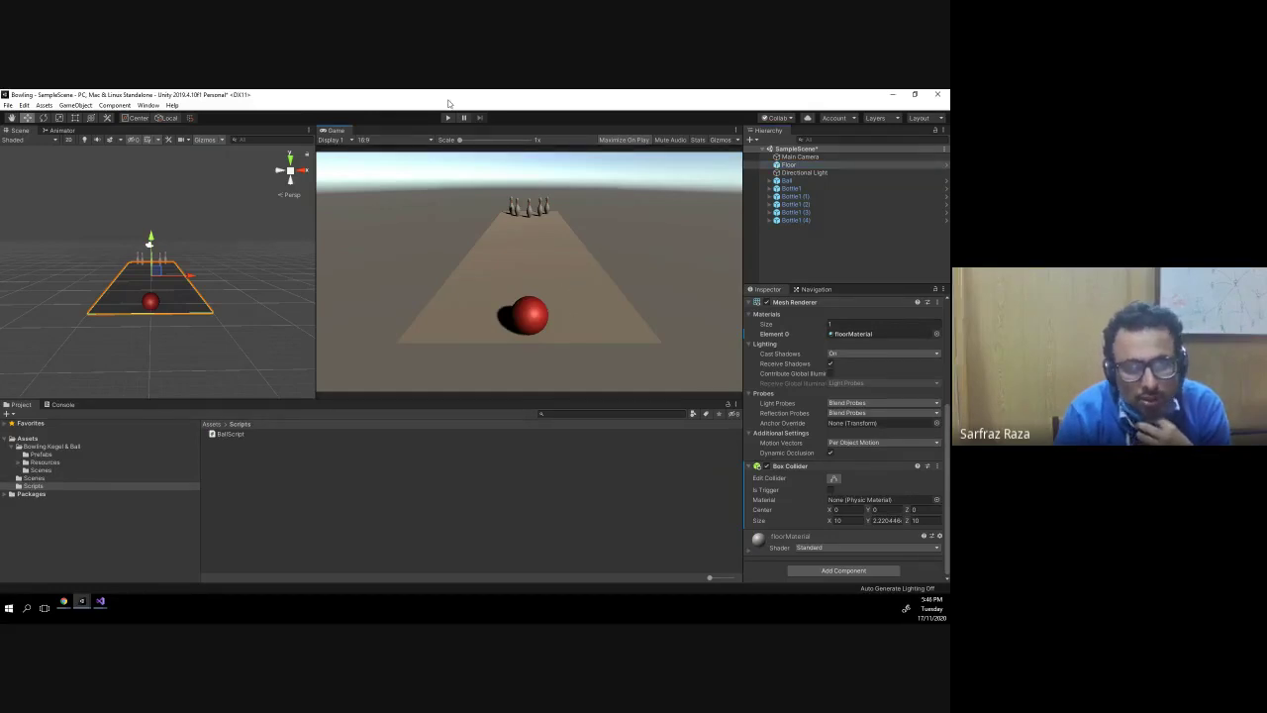
# - Add a Rigidbody to Floor by searching 'rigi', then run and stop the game
pyautogui.click(882, 571)
pyautogui.write('Ball')
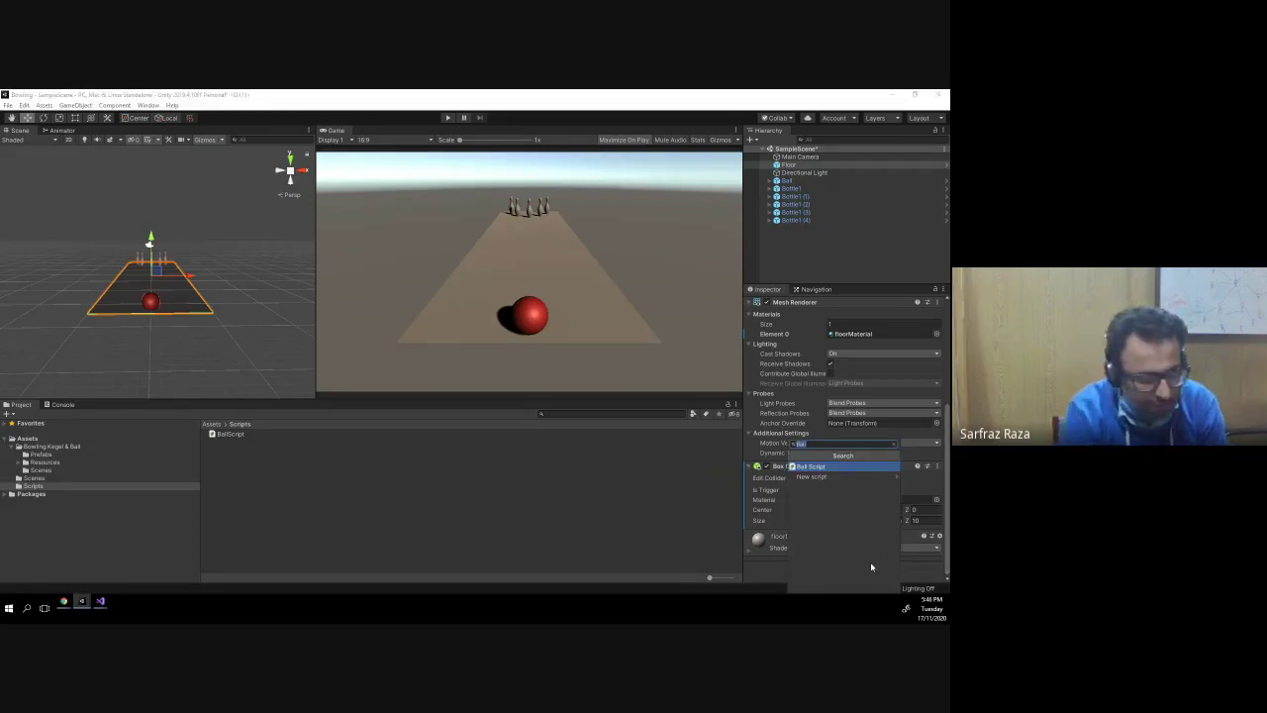
pyautogui.write('rigi')
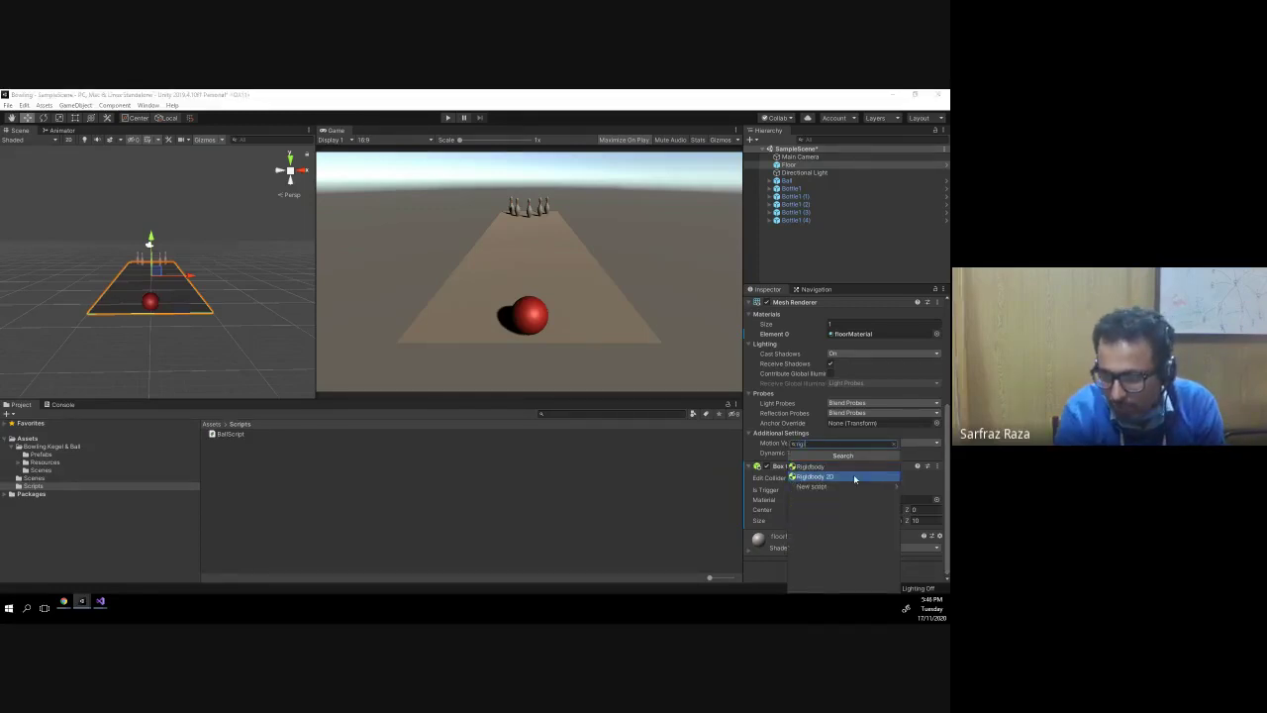
pyautogui.click(829, 467)
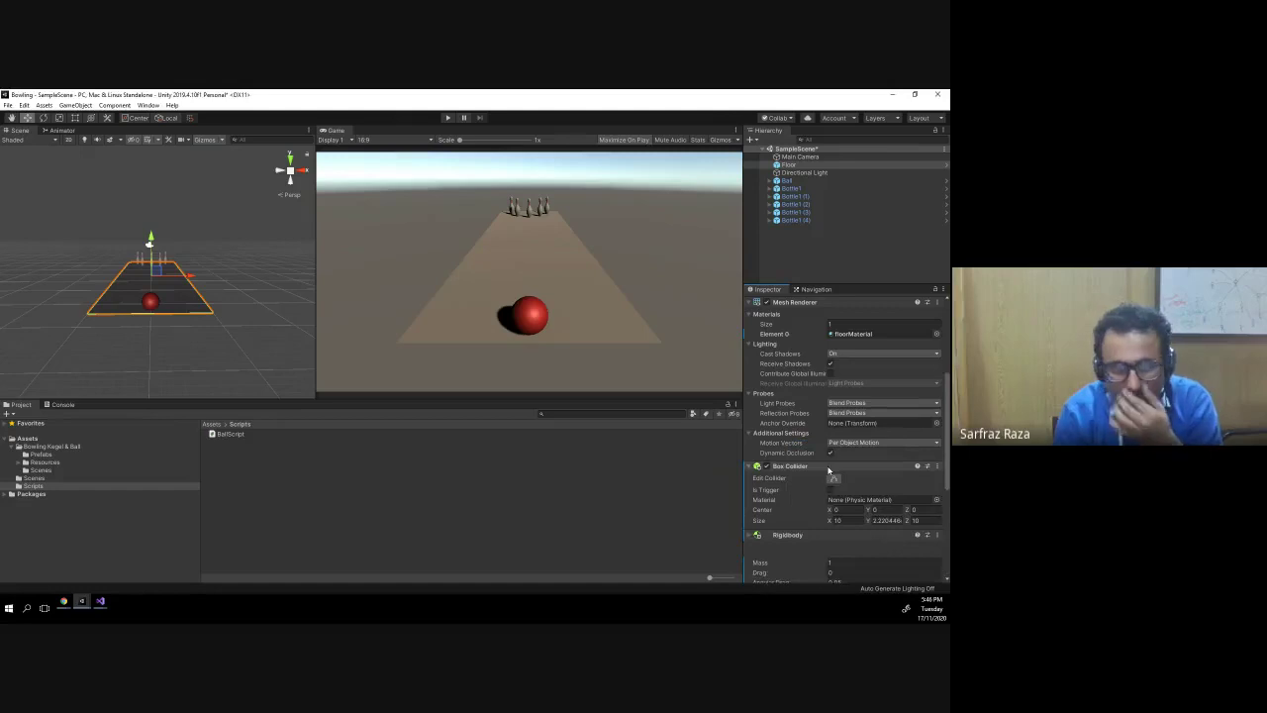
pyautogui.click(449, 118)
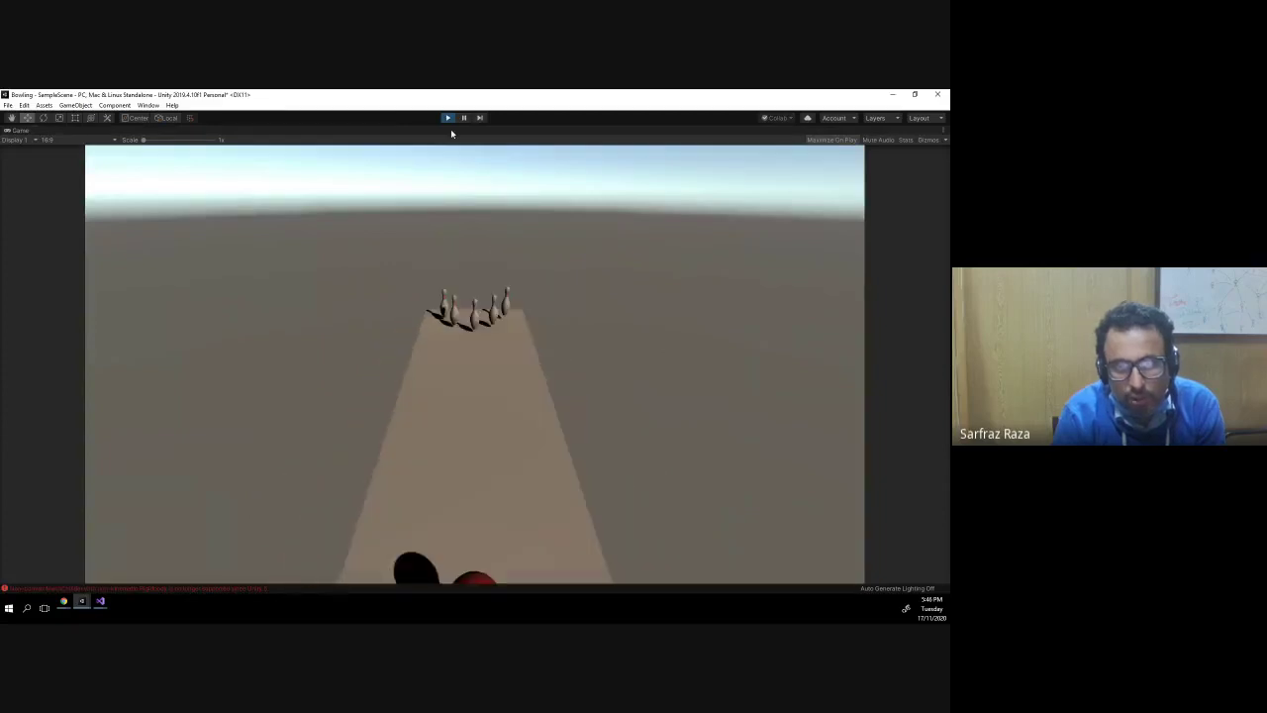
pyautogui.click(449, 118)
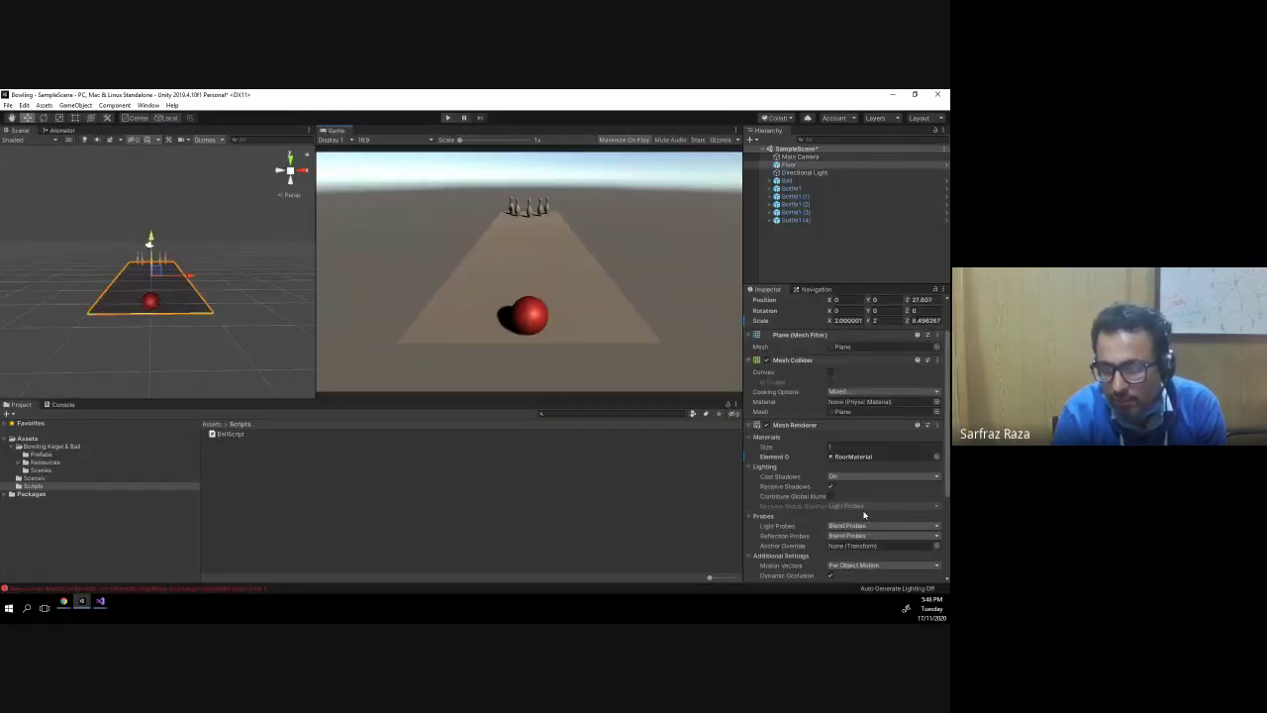
# - Expand the Floor's Rigidbody settings and test-run the game once more
pyautogui.scroll(-3, 865, 515)
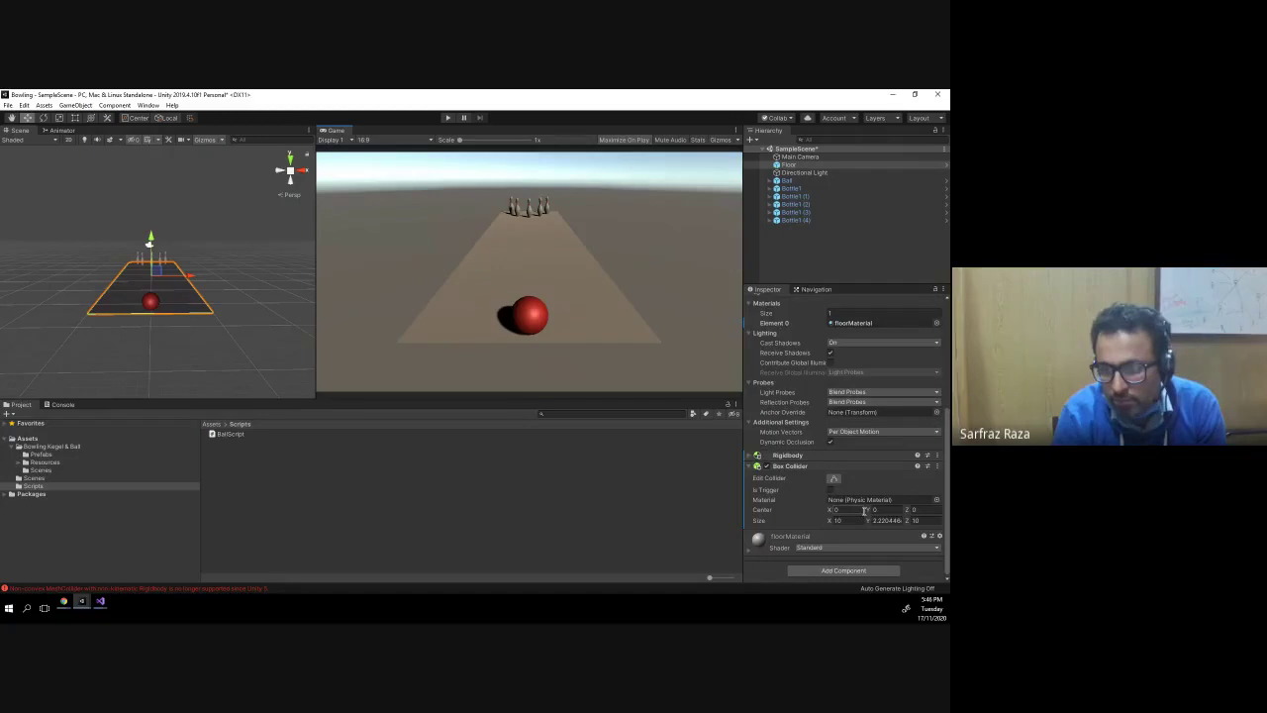
pyautogui.click(792, 455)
pyautogui.scroll(-2, 802, 485)
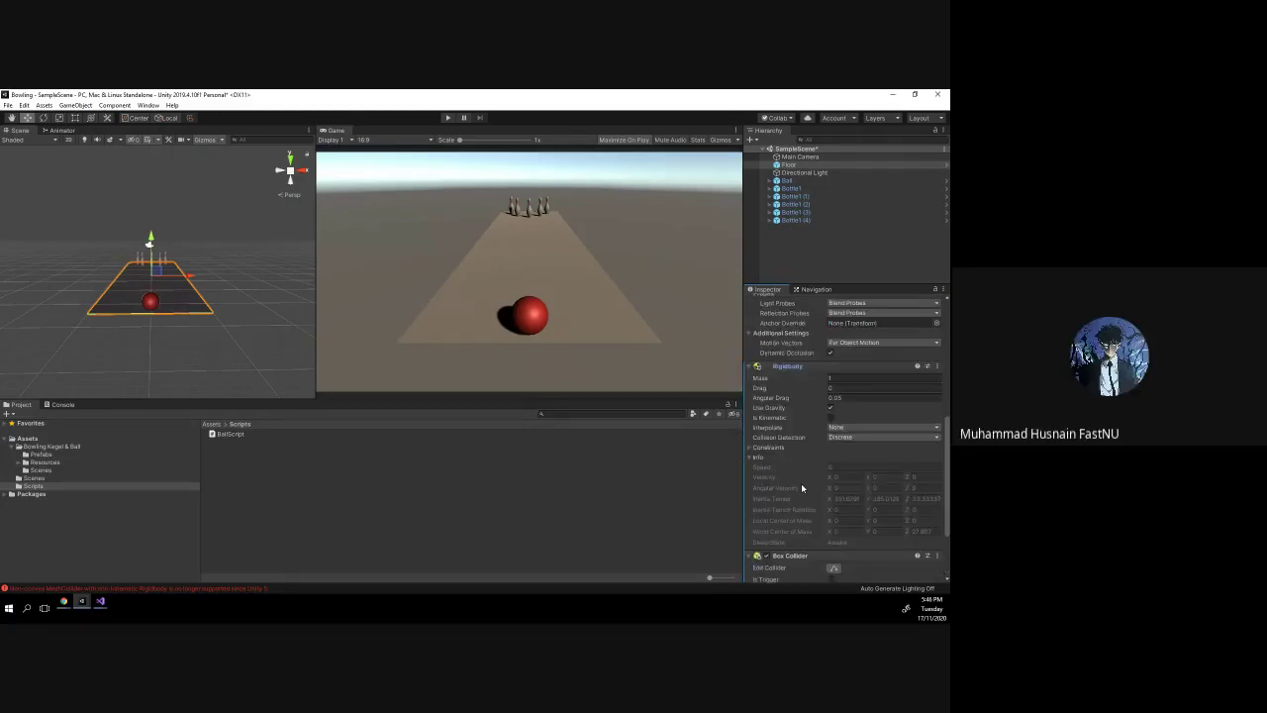
pyautogui.scroll(-2, 801, 483)
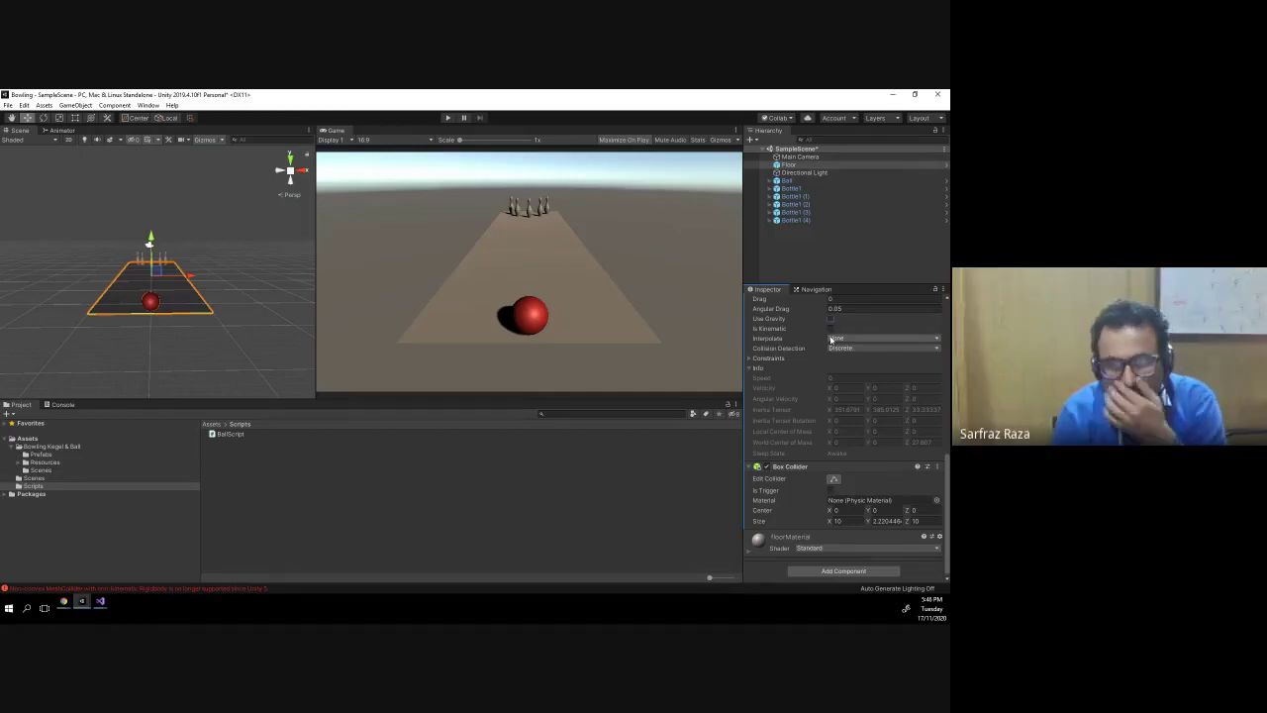
pyautogui.click(455, 117)
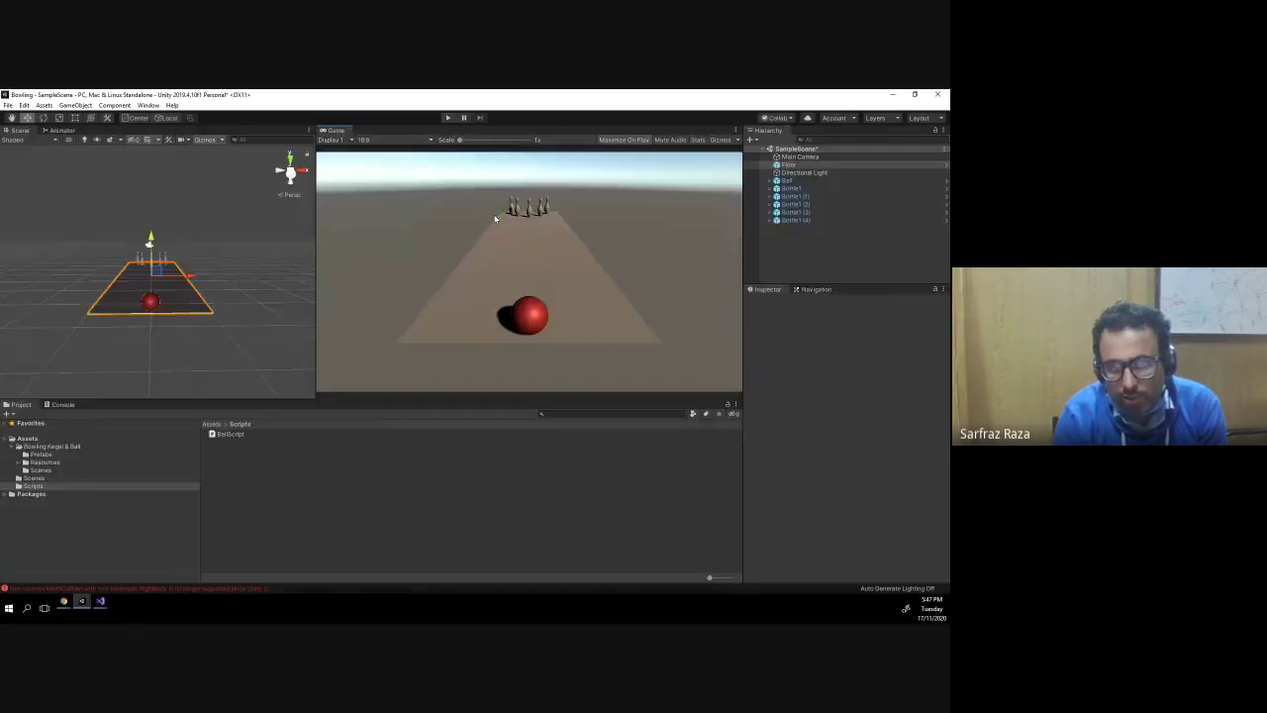
pyautogui.click(448, 117)
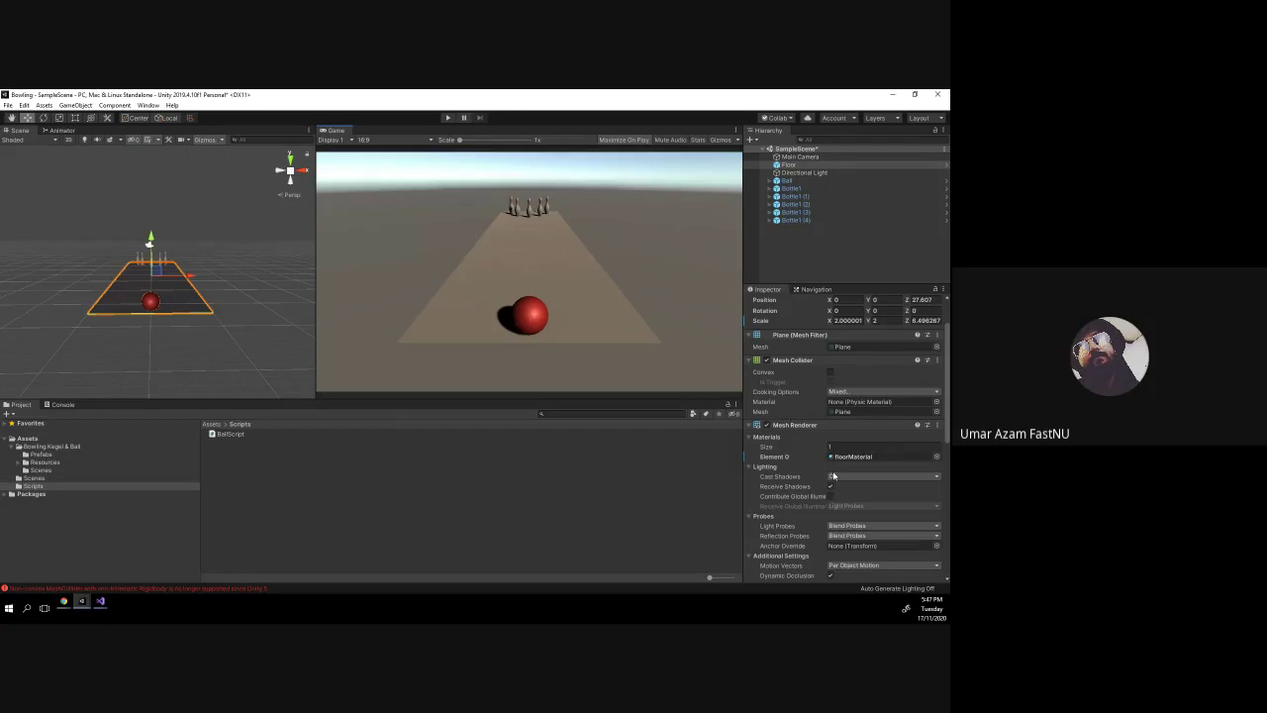
# - Collapse the Mesh Collider and Mesh Renderer panels and set the Rigidbody Mass to 1
pyautogui.click(751, 360)
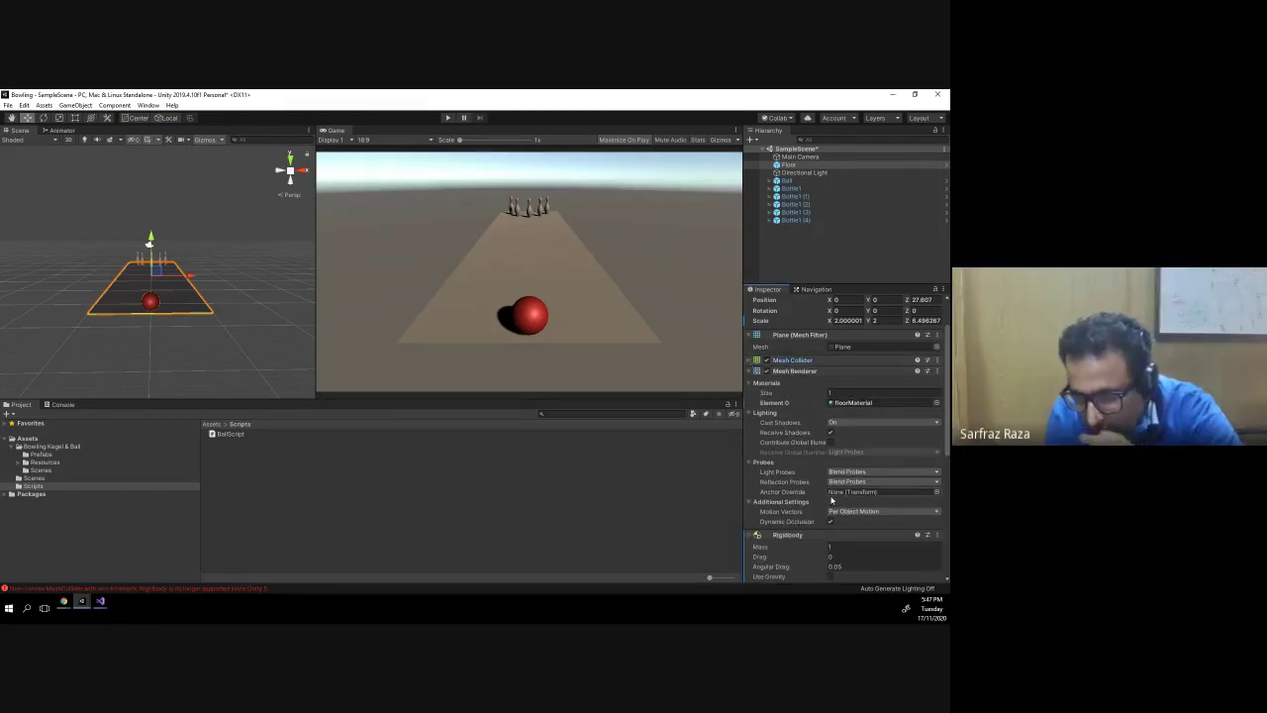
pyautogui.click(758, 372)
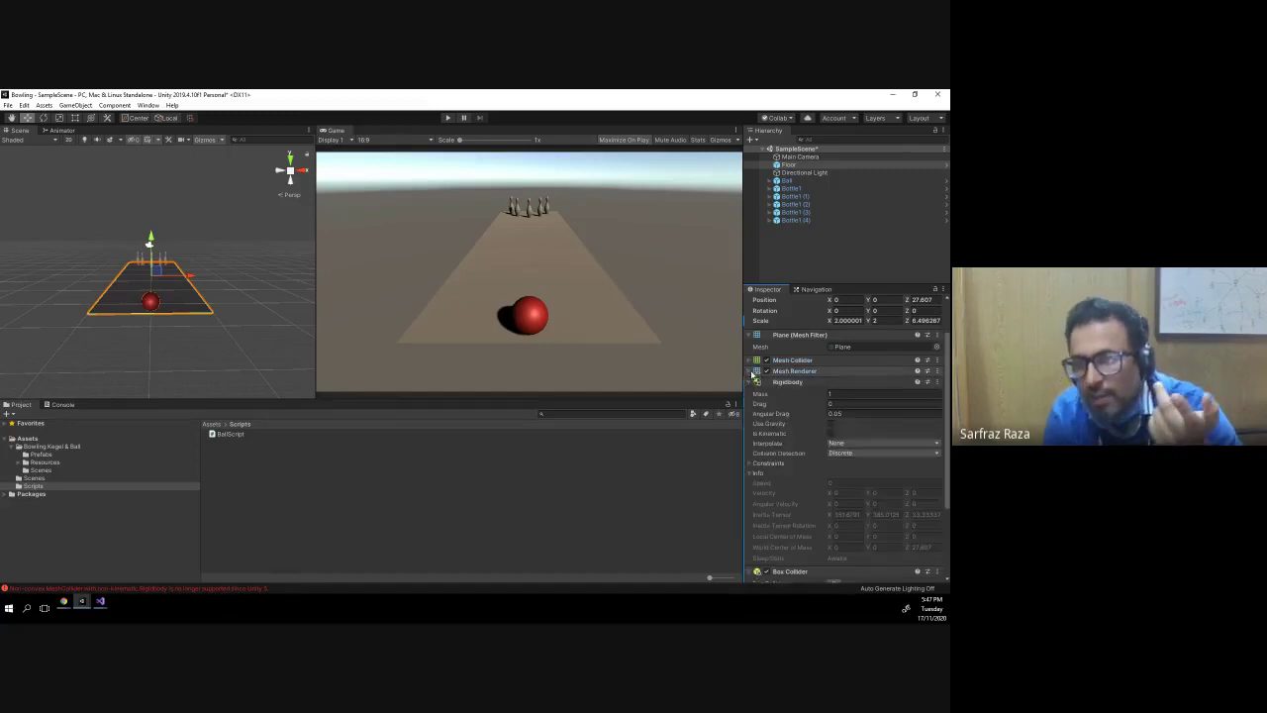
pyautogui.click(798, 167)
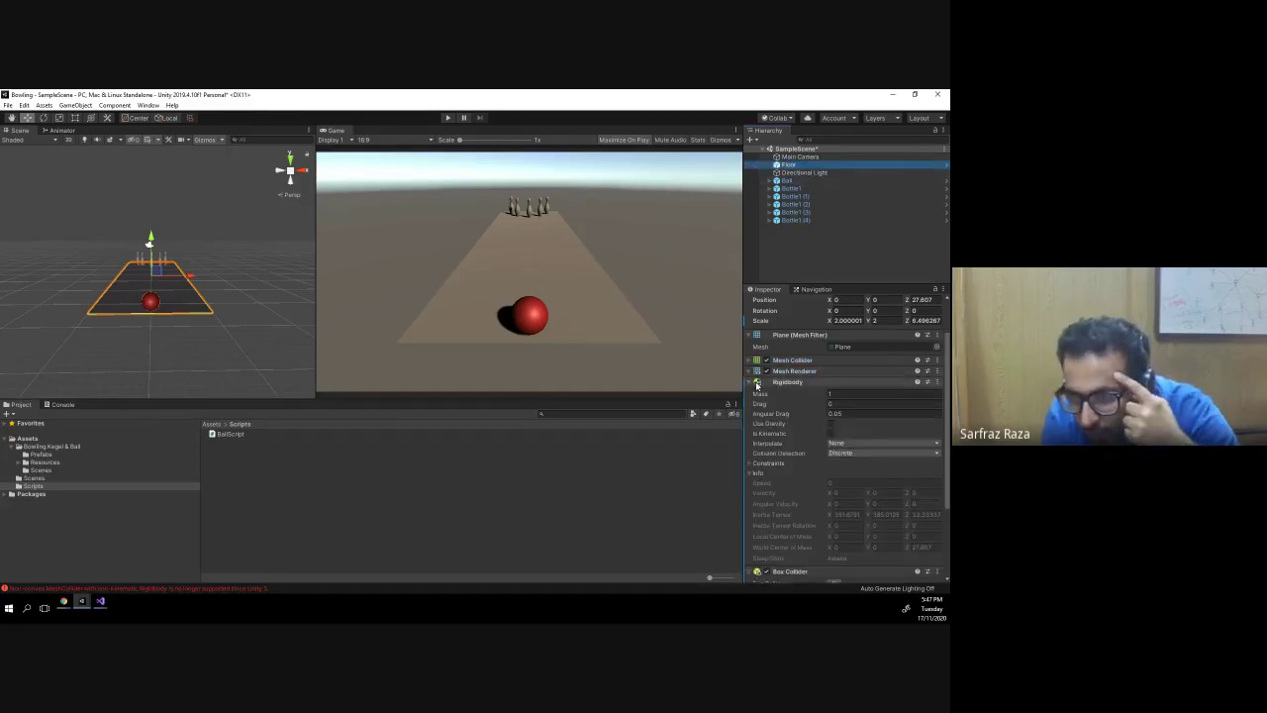
pyautogui.click(841, 394)
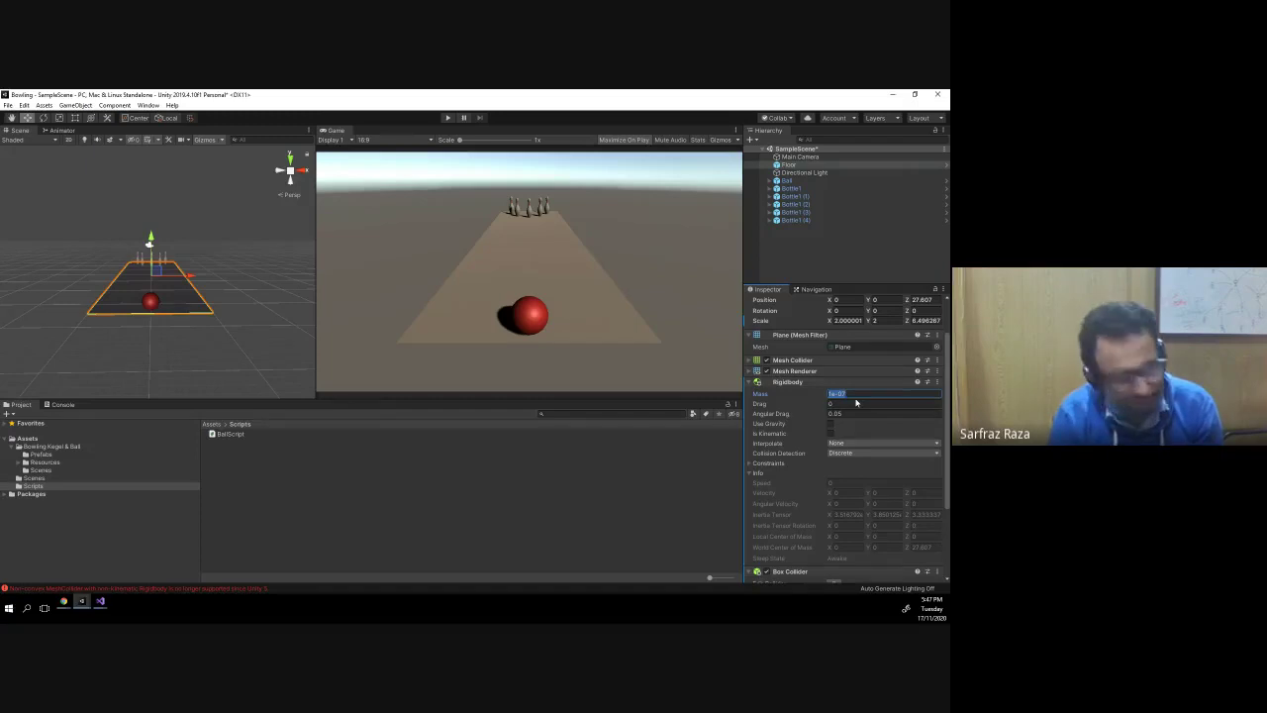
pyautogui.write('1')
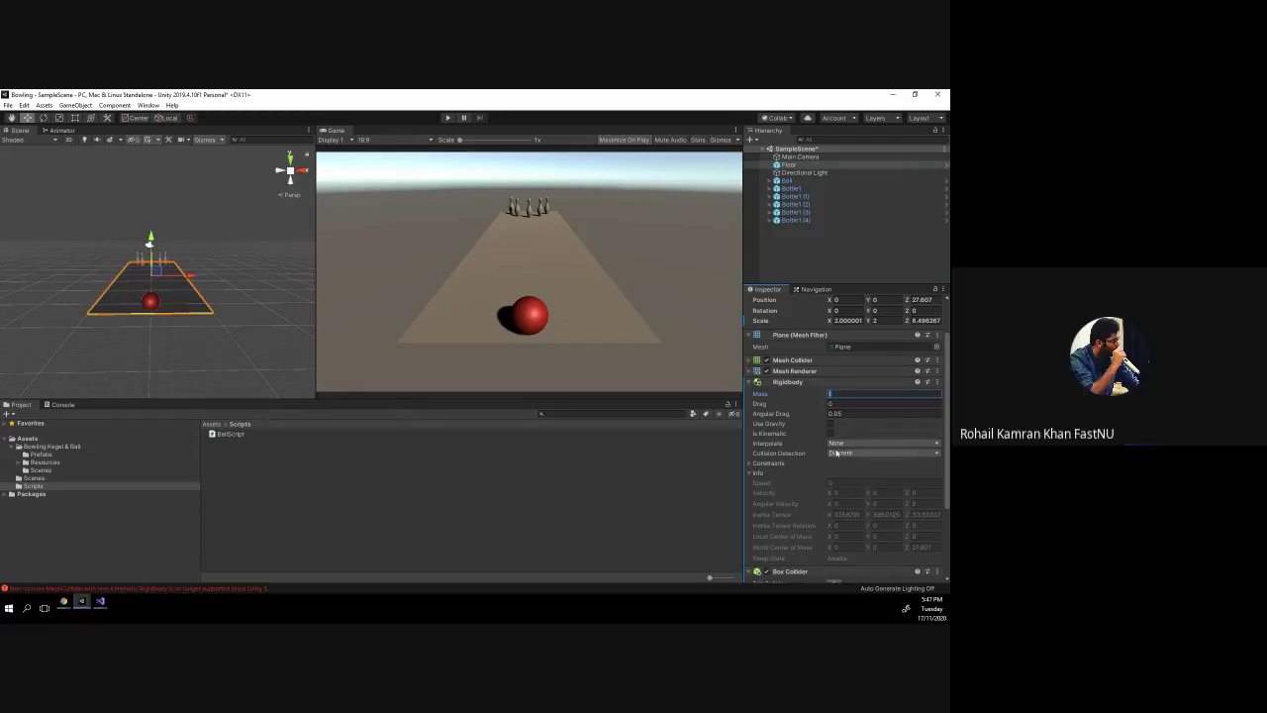
pyautogui.scroll(-3, 806, 465)
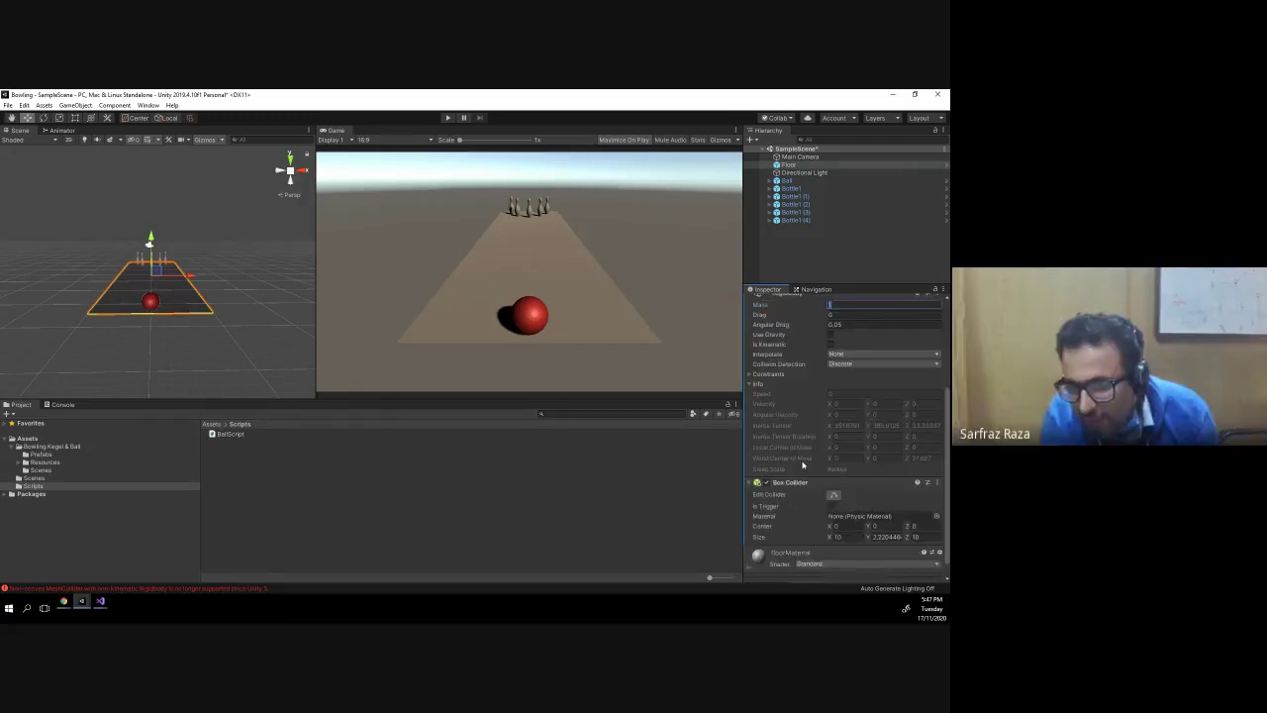
# - Freeze the Floor's position on X, Y and Z, leaving all rotation axes unfrozen
pyautogui.click(751, 375)
pyautogui.click(831, 384)
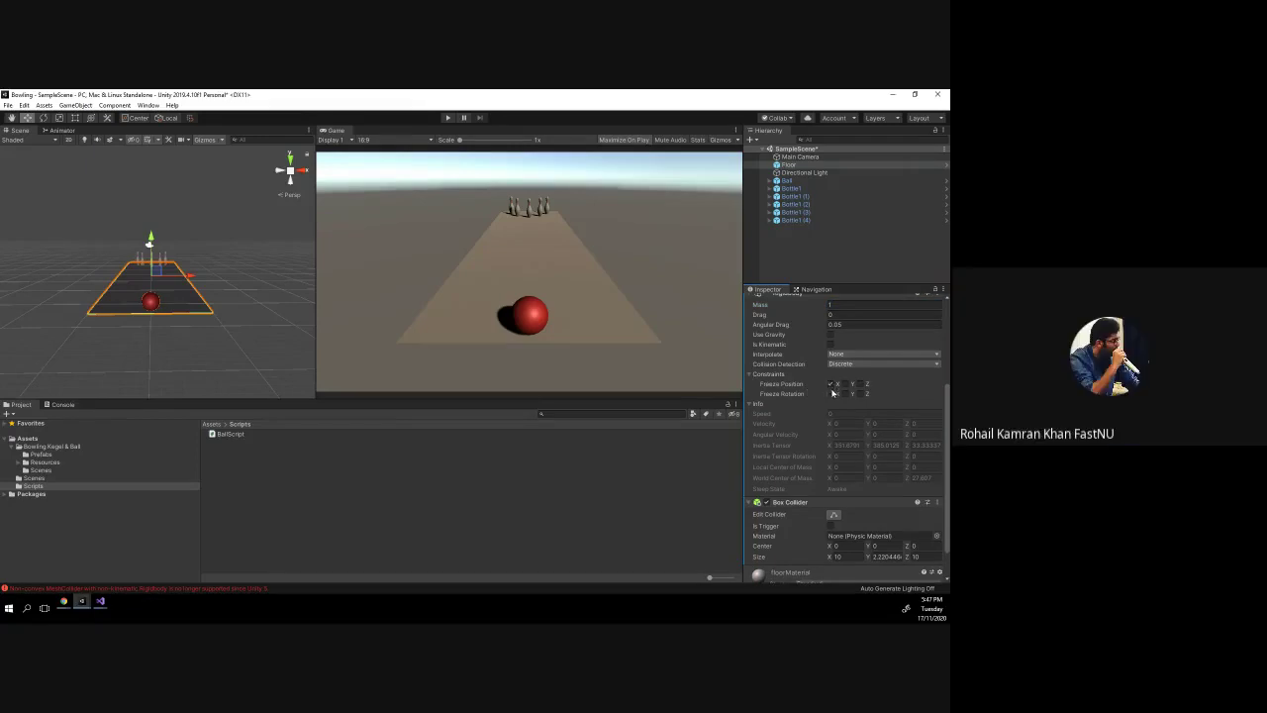
pyautogui.click(831, 393)
pyautogui.click(844, 393)
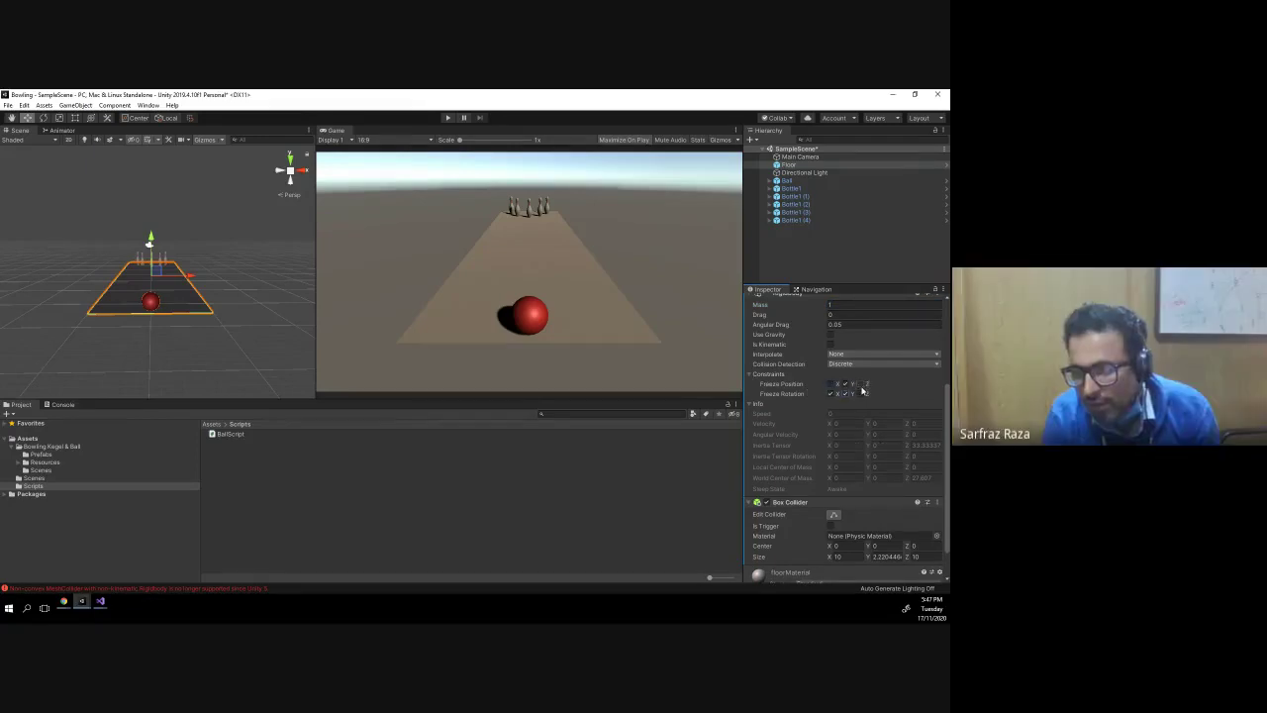
pyautogui.click(861, 385)
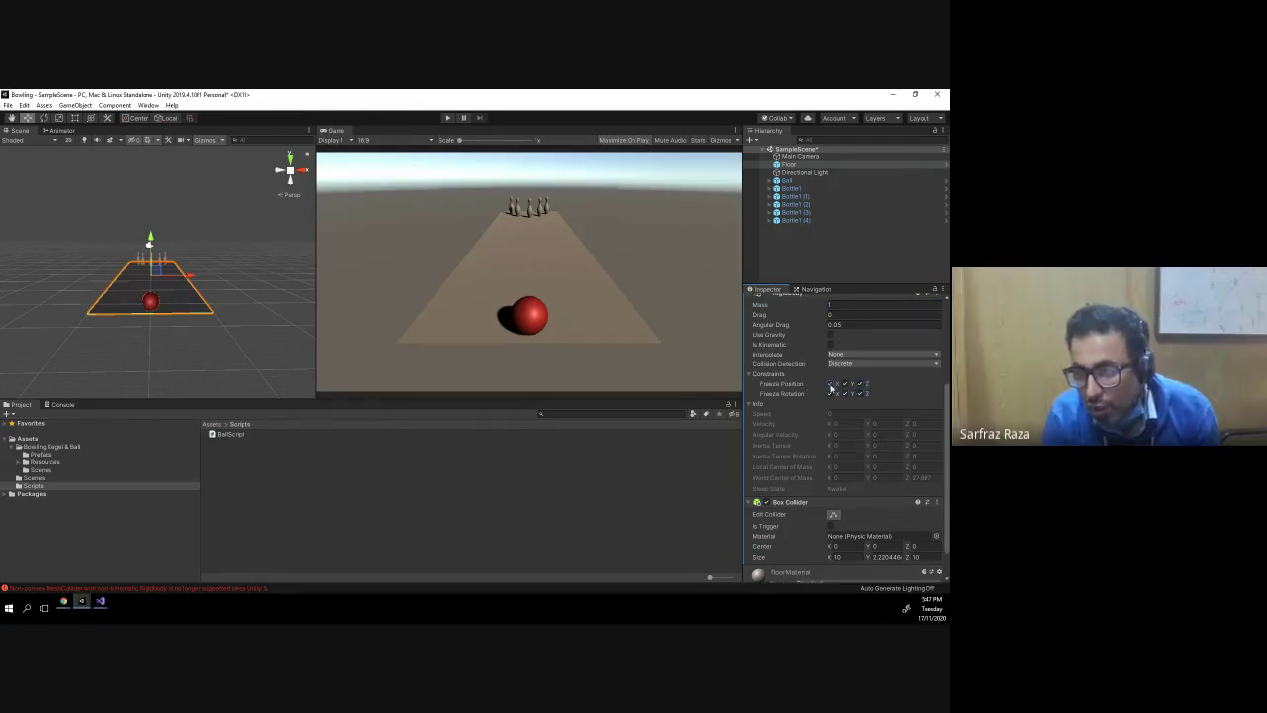
pyautogui.click(830, 393)
pyautogui.click(847, 394)
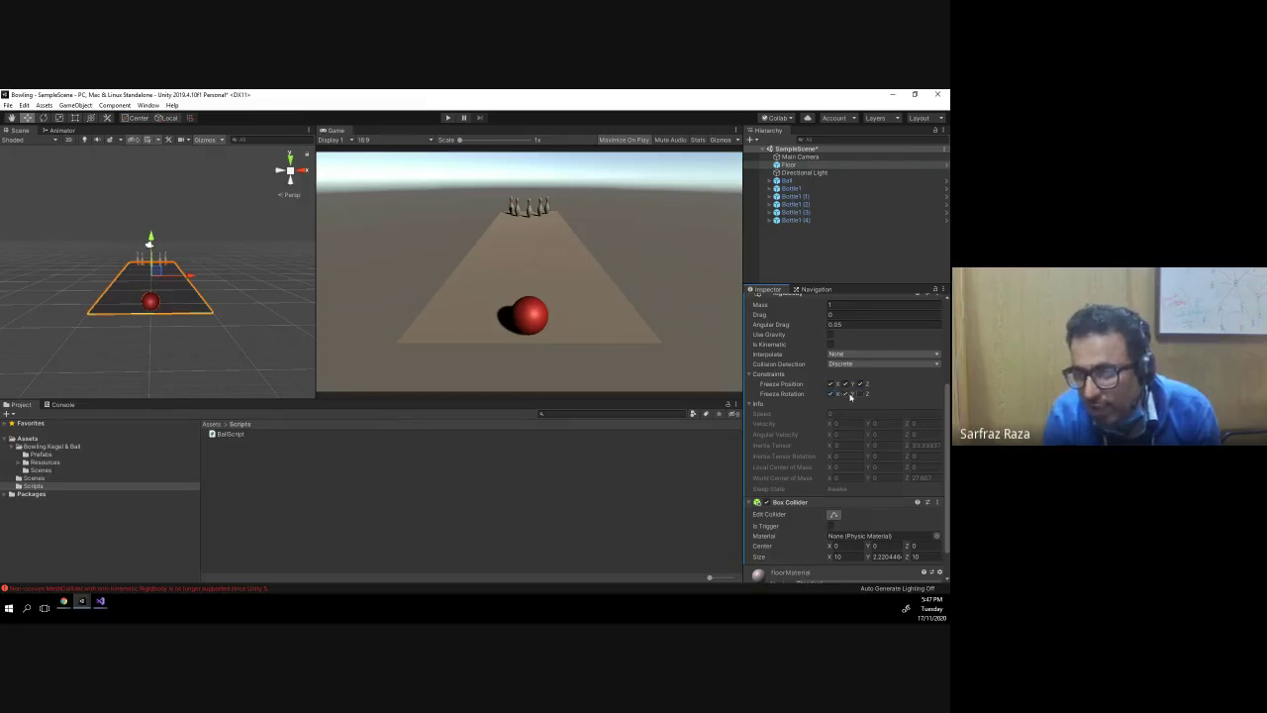
pyautogui.click(847, 394)
pyautogui.click(830, 394)
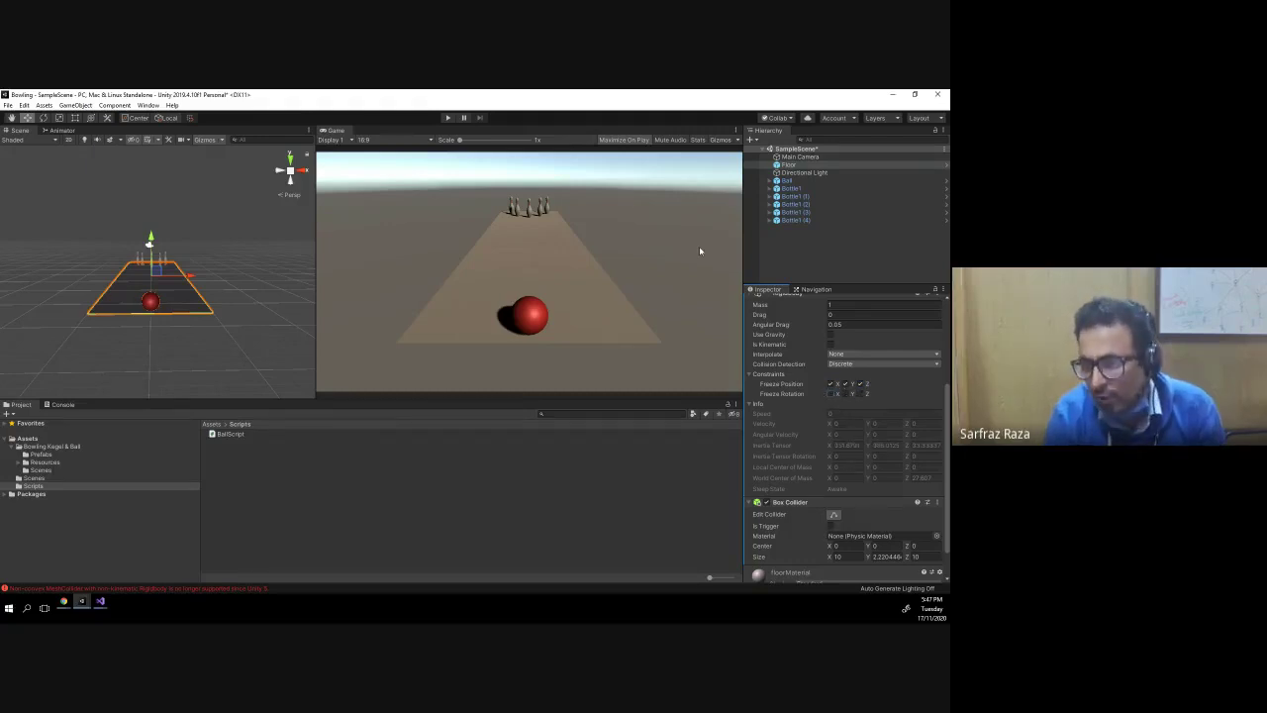
# - Test-run the scene, freeze the Floor's rotation on X, Y and Z, then run and stop again
pyautogui.click(449, 118)
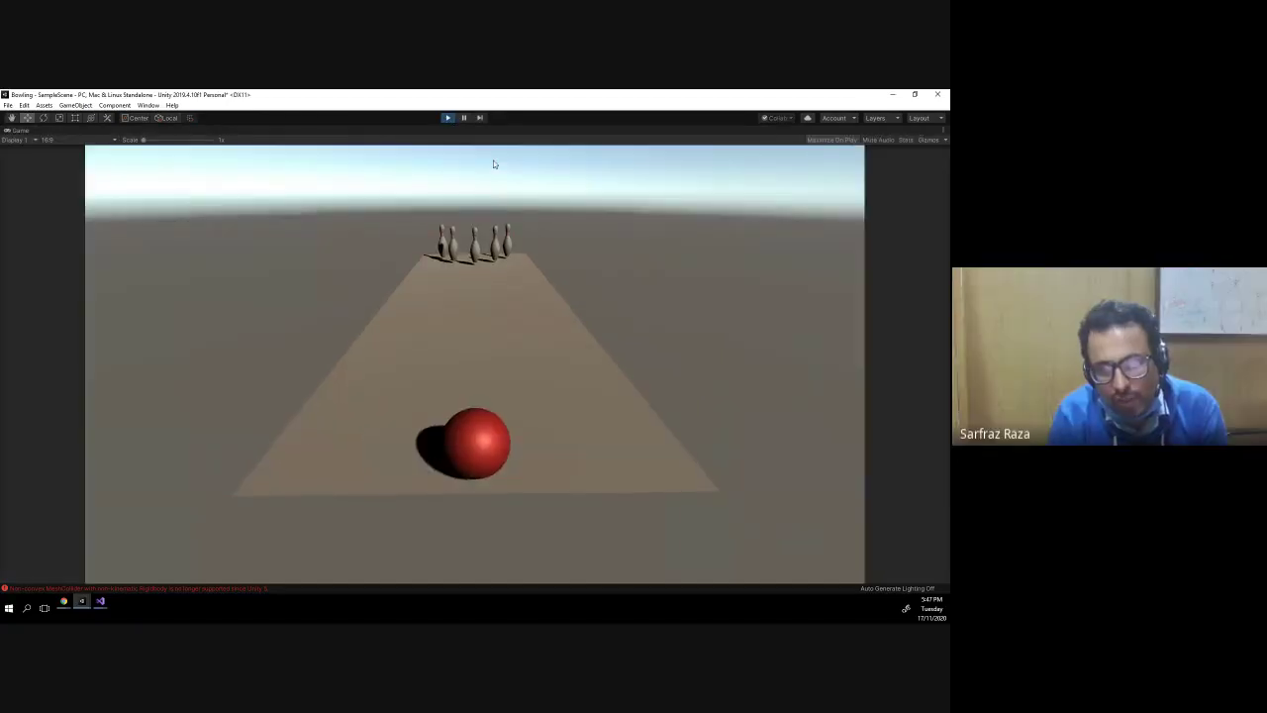
pyautogui.click(447, 119)
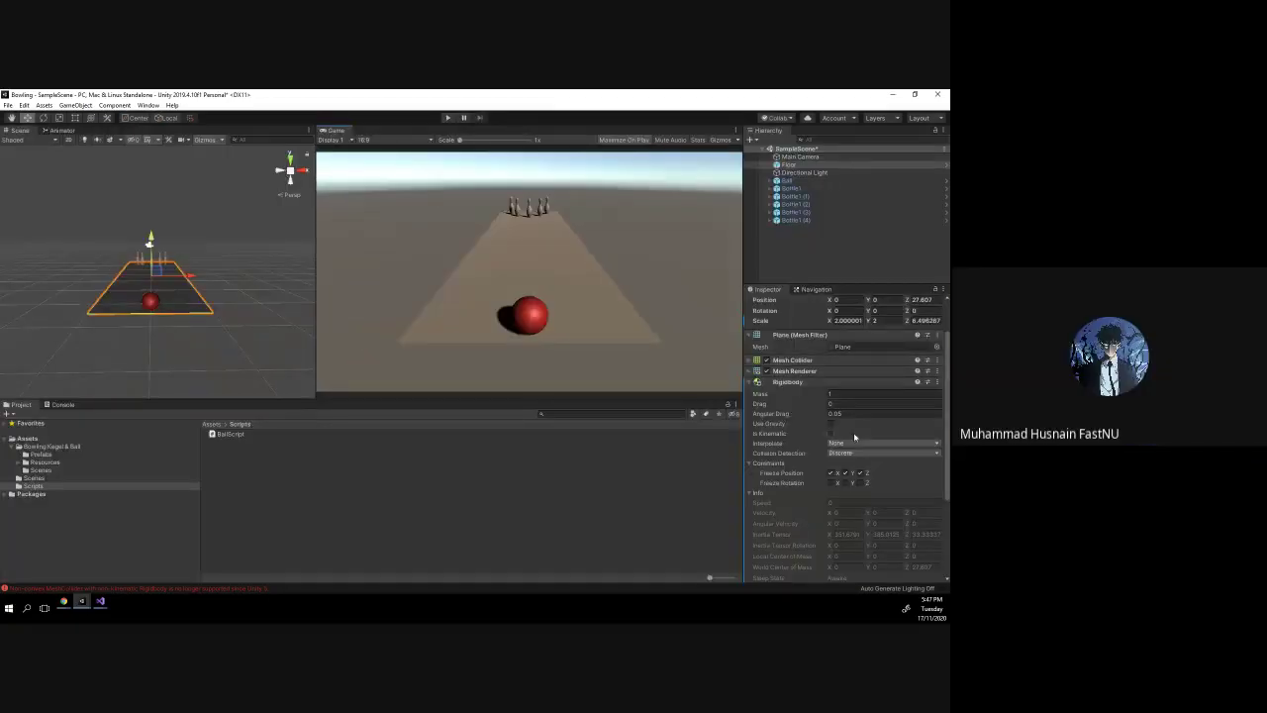
pyautogui.click(845, 482)
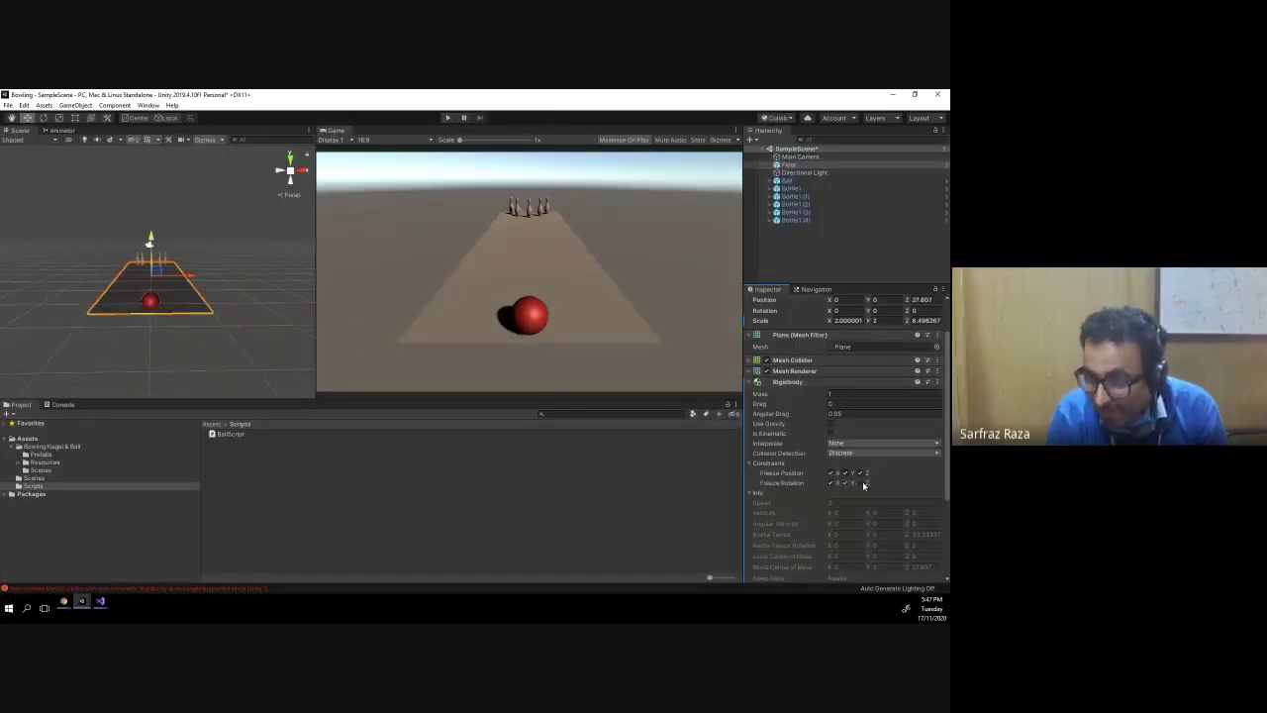
pyautogui.click(447, 118)
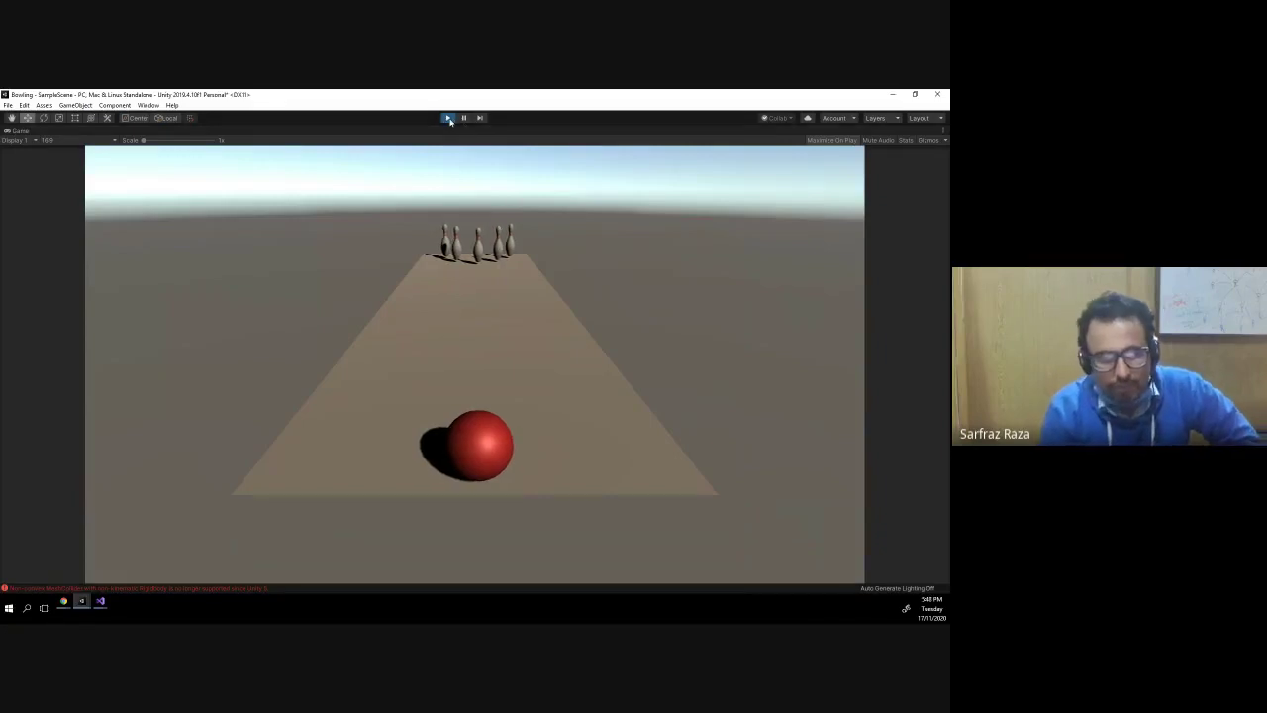
pyautogui.click(449, 118)
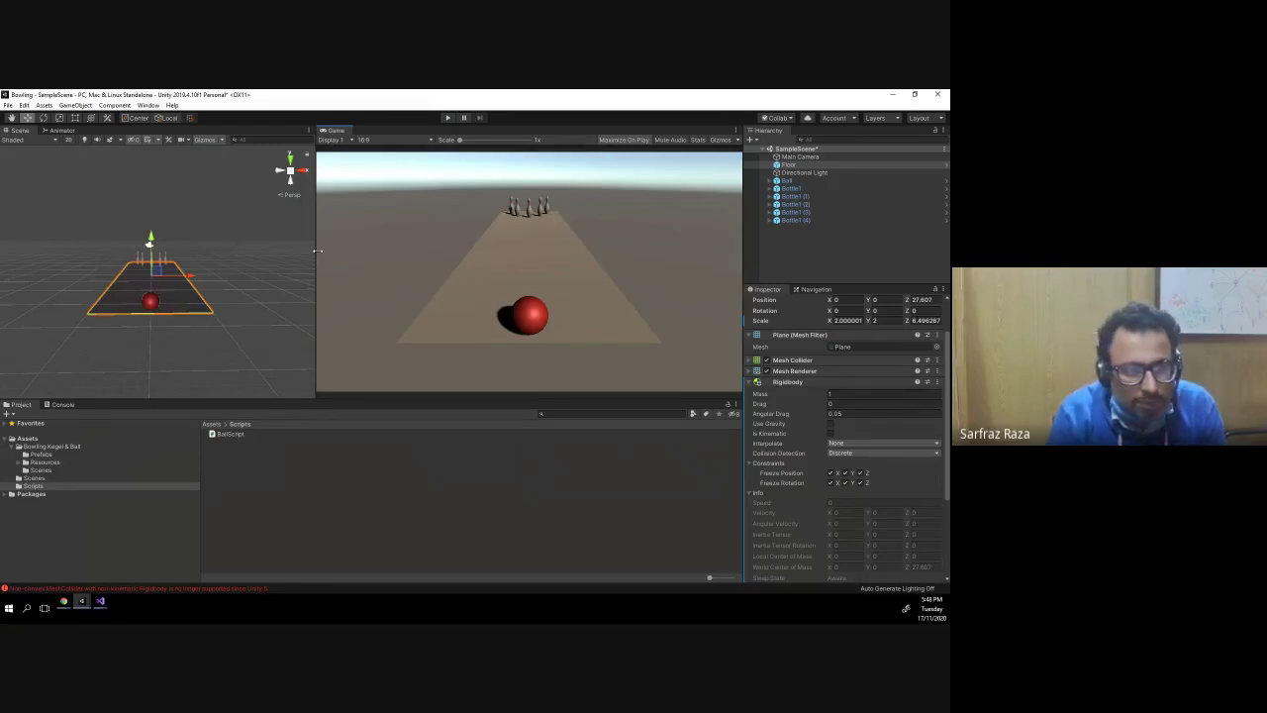
# - Widen the Scene view beside the Game view and orbit to a side view of the lane
pyautogui.moveTo(317, 251); pyautogui.dragTo(501, 251)
pyautogui.moveTo(360, 235)
pyautogui.keyDown('alt'); pyautogui.mouseDown()
pyautogui.moveTo(347, 273)
pyautogui.moveTo(314, 232)
pyautogui.mouseUp(); pyautogui.keyUp('alt')
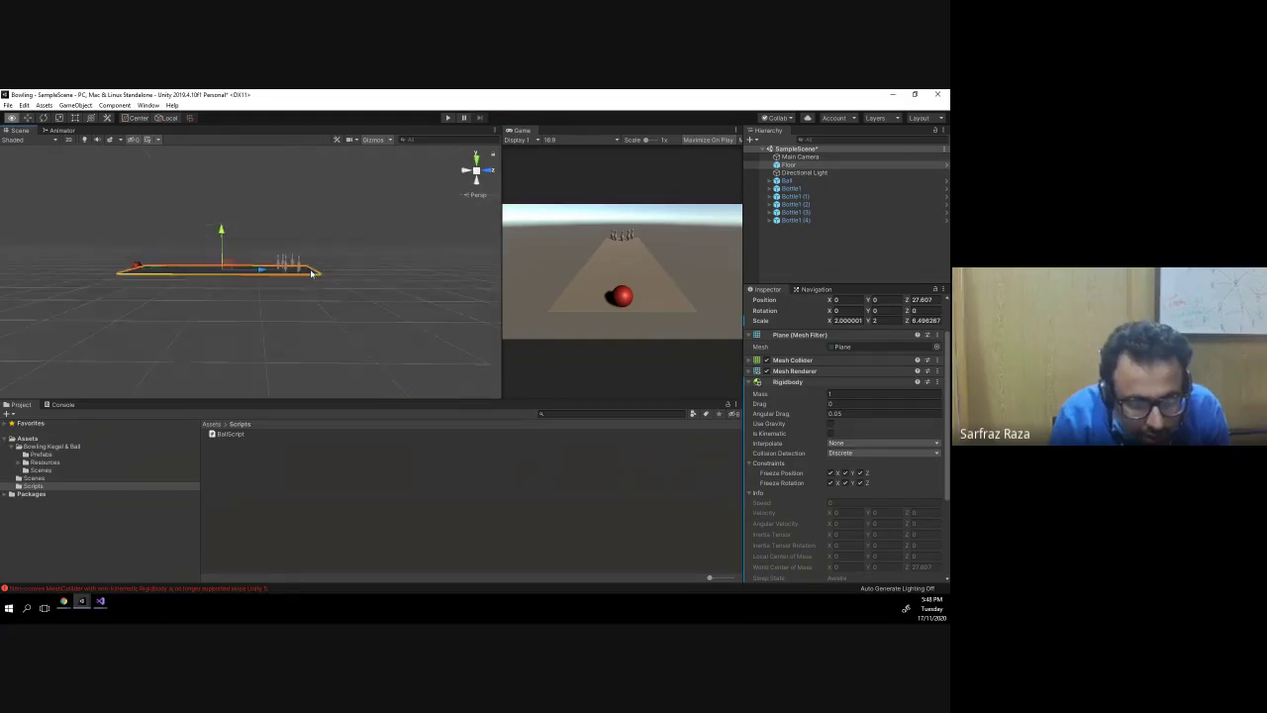
pyautogui.scroll(2, 396, 247)
pyautogui.scroll(2, 455, 257)
pyautogui.scroll(2, 475, 260)
pyautogui.moveTo(475, 261)
pyautogui.keyDown('alt'); pyautogui.mouseDown()
pyautogui.moveTo(426, 225)
pyautogui.moveTo(437, 225)
pyautogui.moveTo(297, 245)
pyautogui.mouseUp(); pyautogui.keyUp('alt')
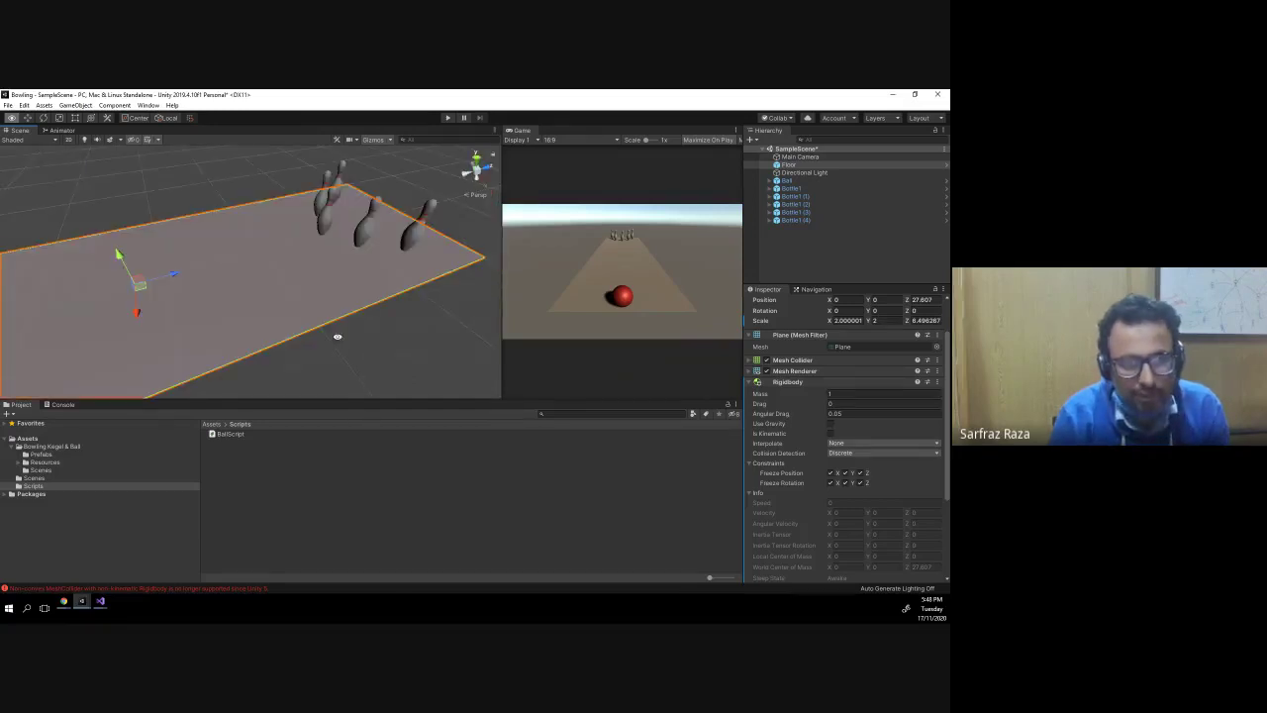
# - Deselect the Floor and orbit to a low, flat view of the lane, ball and pins
pyautogui.scroll(-1, 297, 248)
pyautogui.scroll(-1, 295, 251)
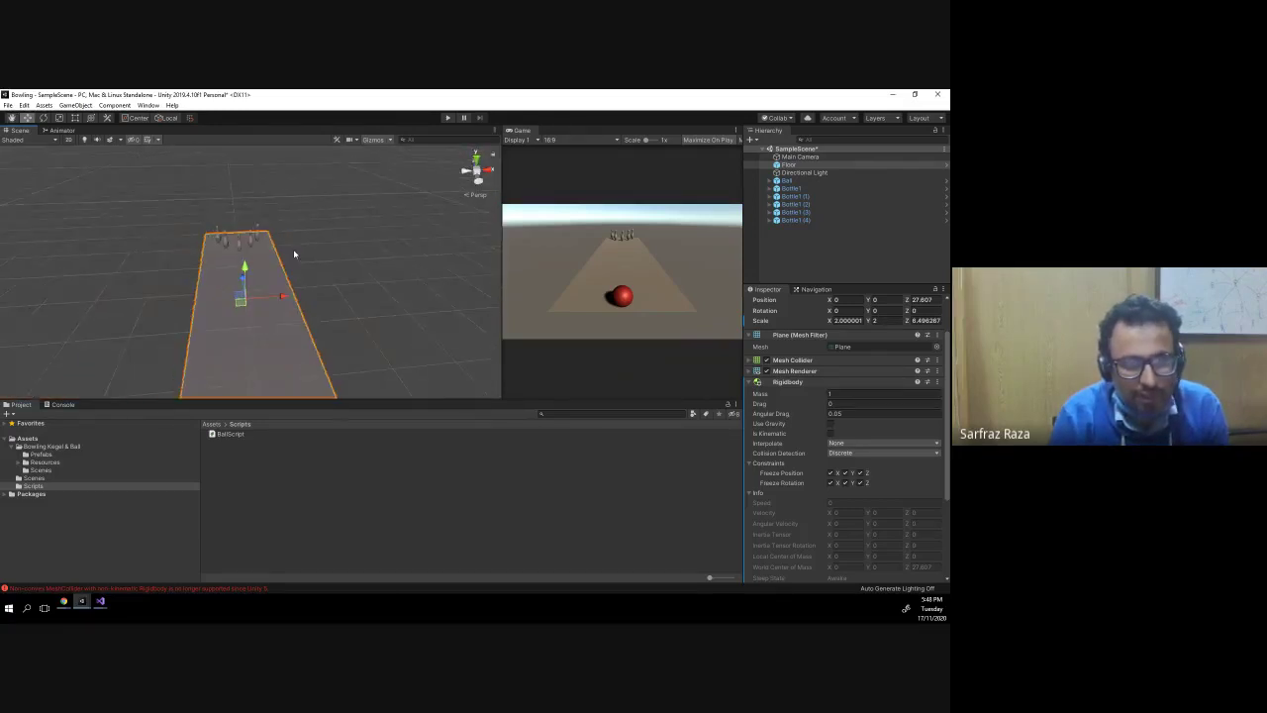
pyautogui.scroll(-1, 294, 254)
pyautogui.scroll(-1, 292, 255)
pyautogui.keyDown('alt'); pyautogui.moveTo(292, 256); pyautogui.dragTo(291, 244); pyautogui.keyUp('alt')
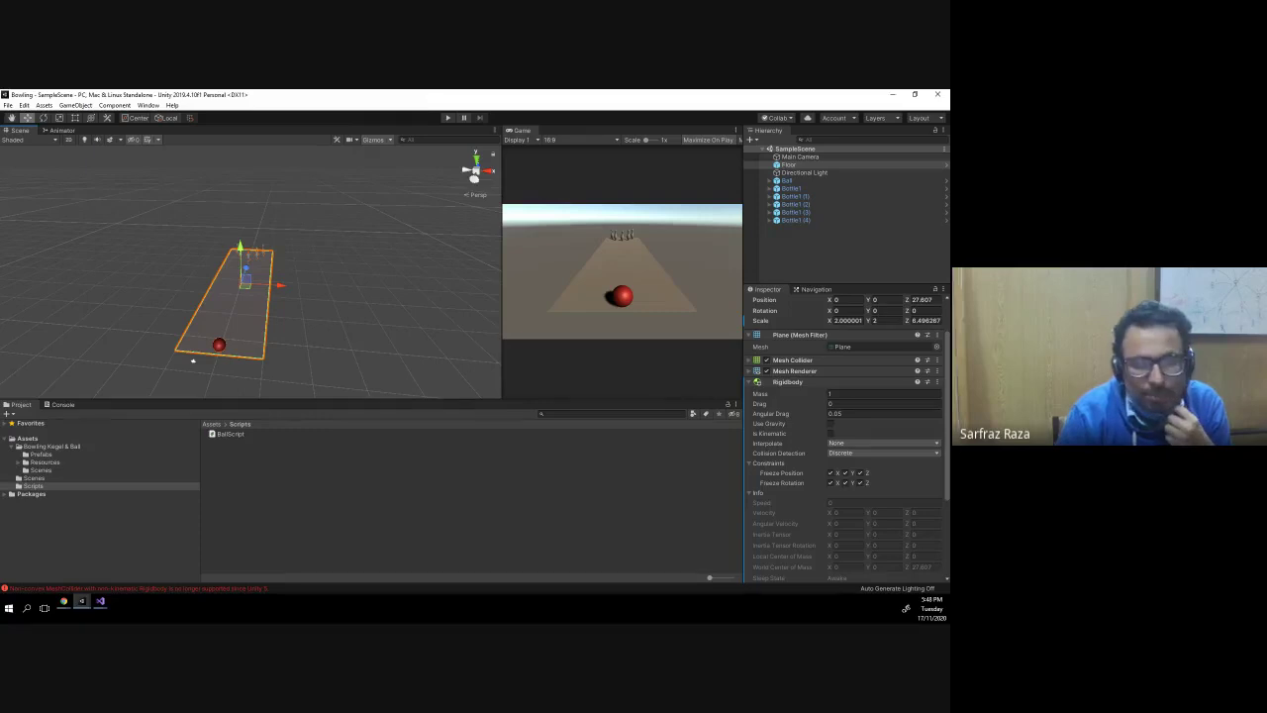
pyautogui.click(276, 337)
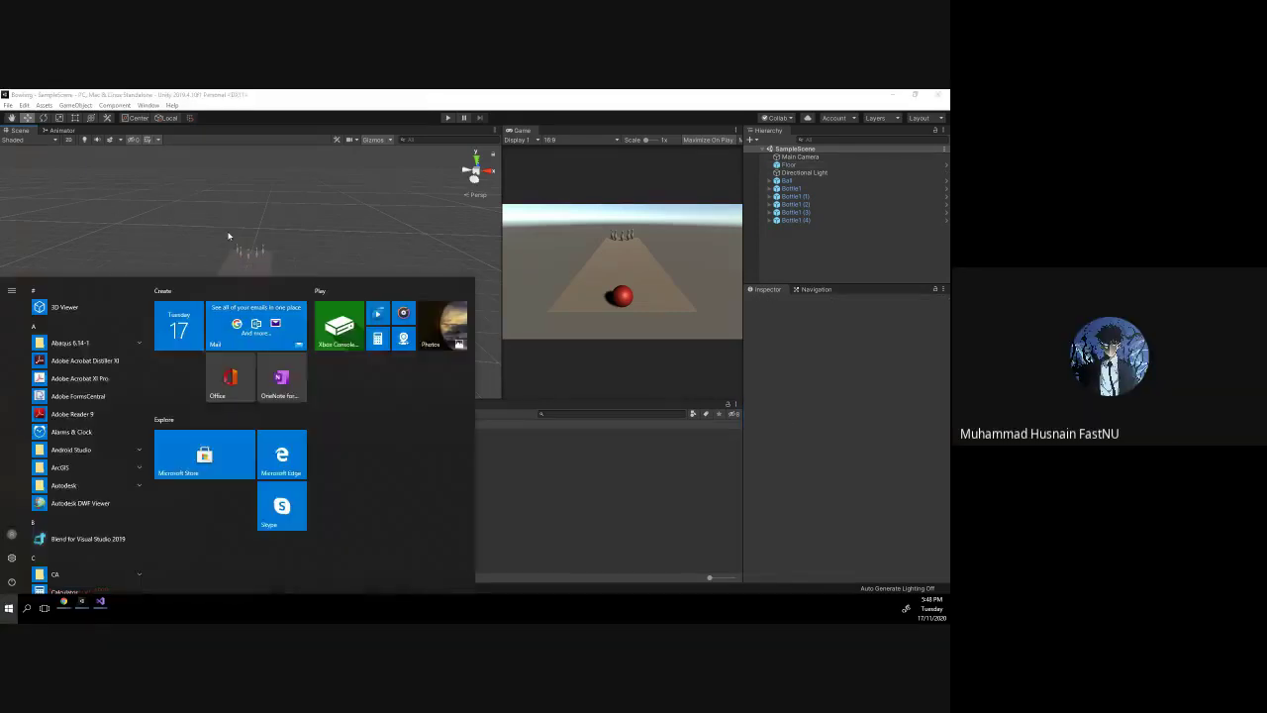
pyautogui.keyDown('alt'); pyautogui.moveTo(173, 242); pyautogui.dragTo(162, 236); pyautogui.keyUp('alt')
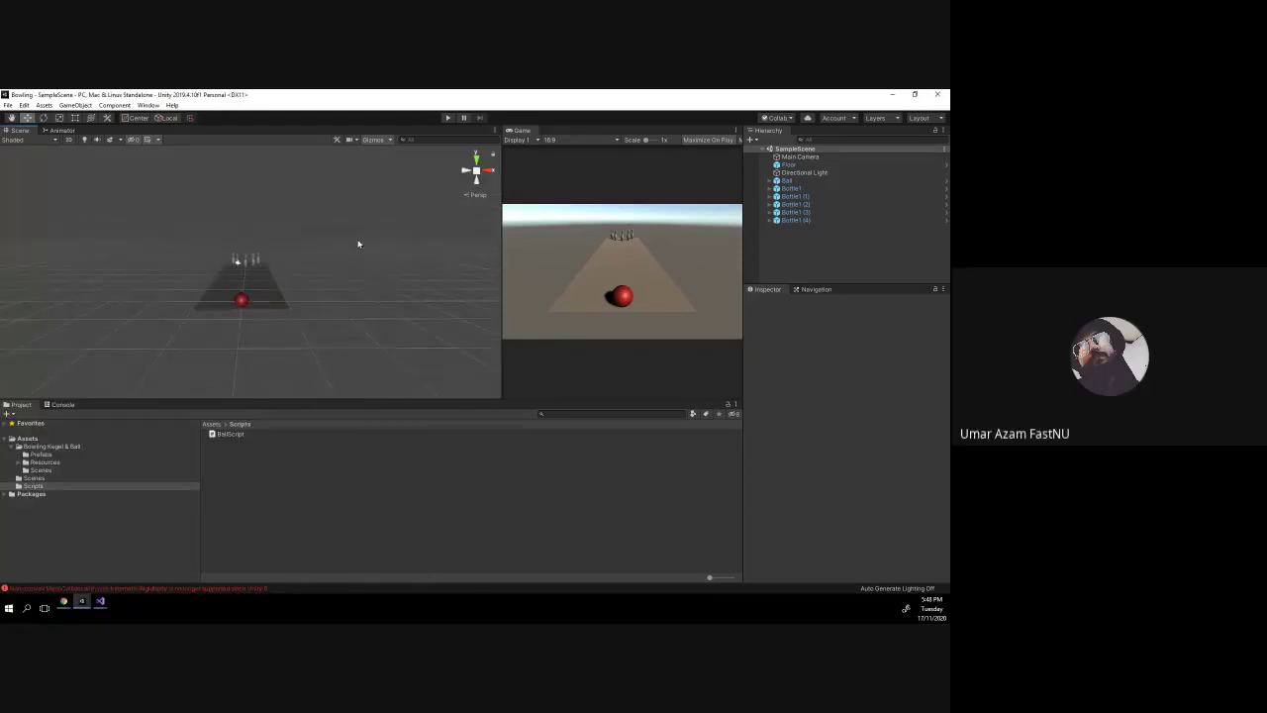
pyautogui.keyDown('alt'); pyautogui.moveTo(359, 244); pyautogui.dragTo(353, 212); pyautogui.keyUp('alt')
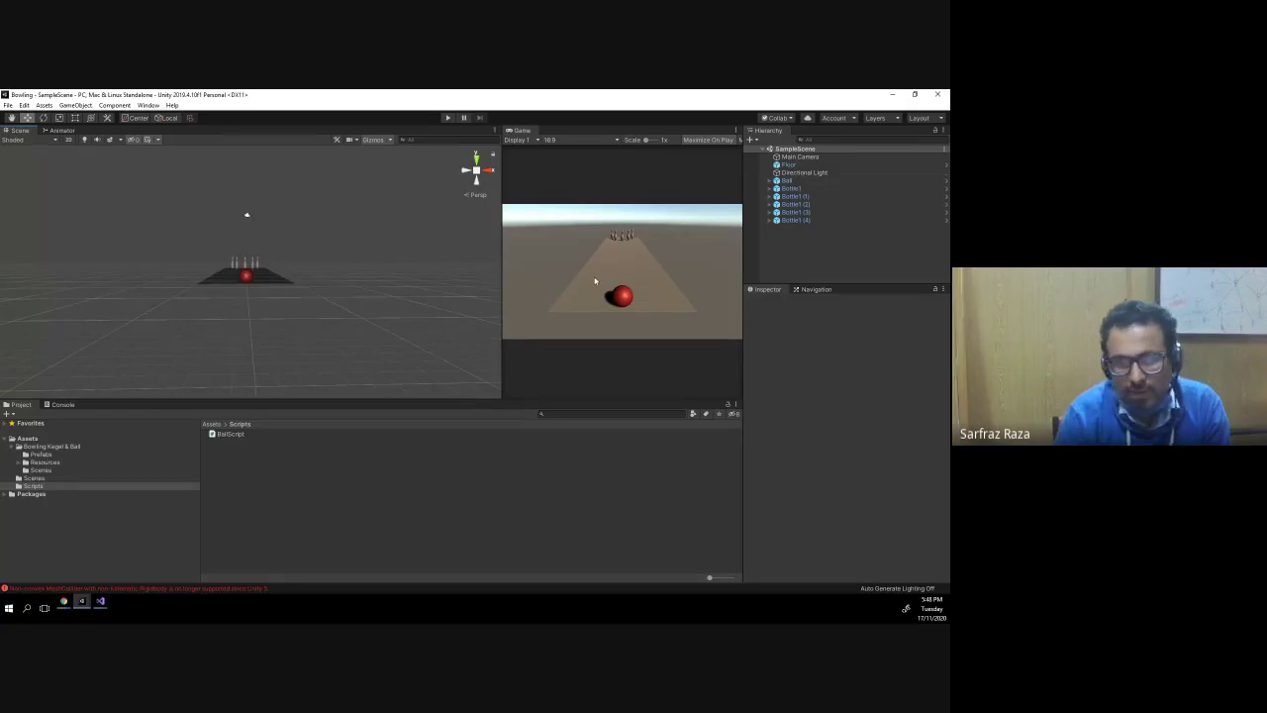
# - In Visual Studio, copy GetComponent<Rigidbody>().AddForce from MoveLeft into ThrowBall's empty line
pyautogui.hotkey('alt', 'Tab')
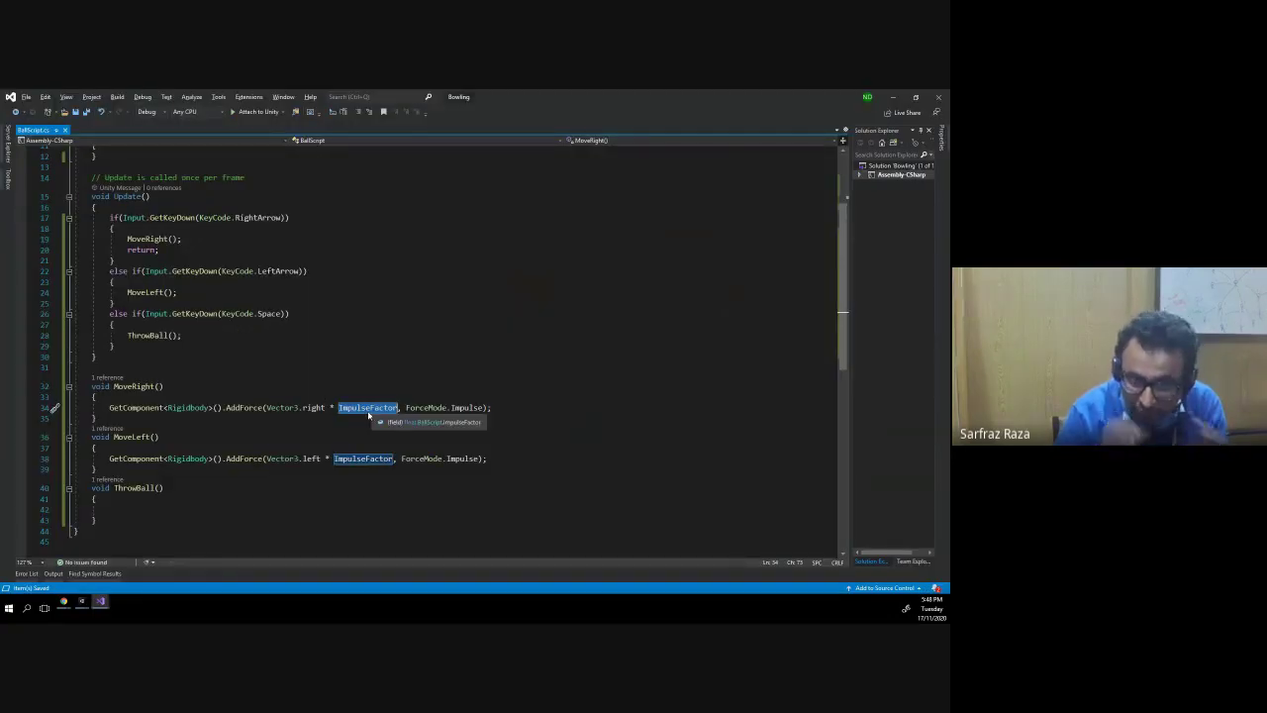
pyautogui.click(149, 509)
pyautogui.moveTo(109, 459); pyautogui.dragTo(264, 458)
pyautogui.hotkey('ctrl', 'c')
pyautogui.click(299, 508)
pyautogui.hotkey('ctrl', 'v')
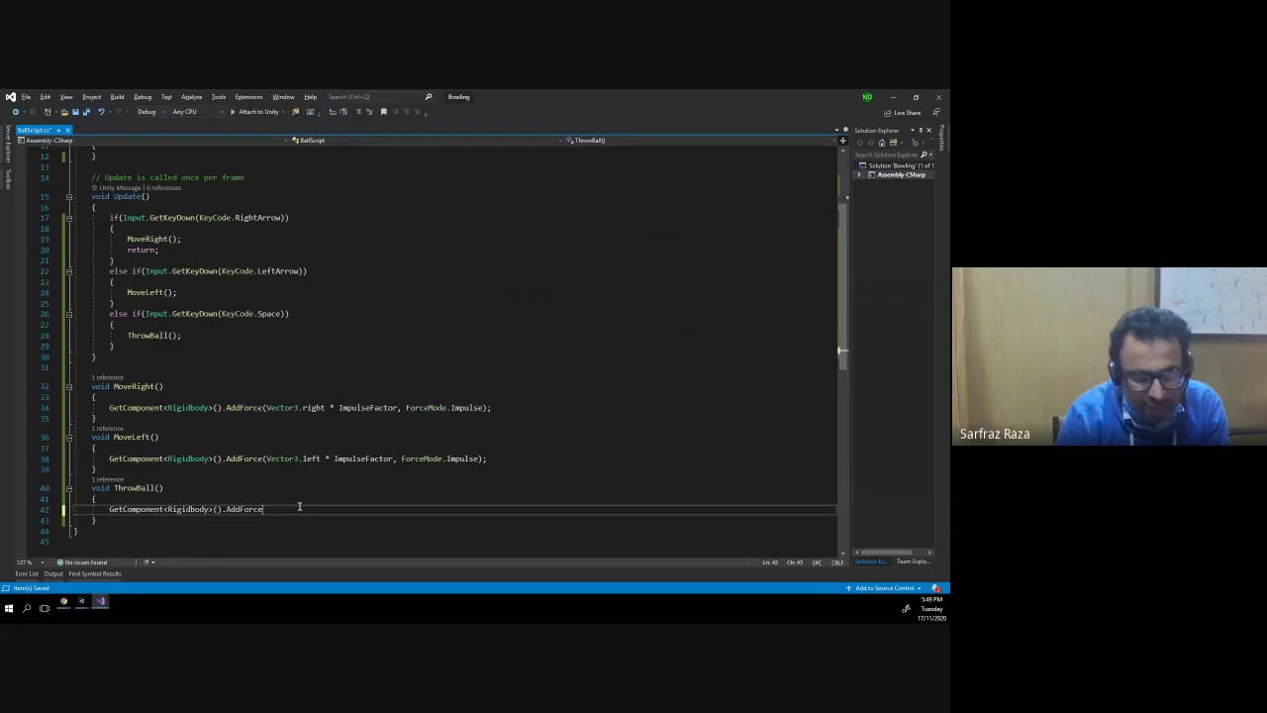
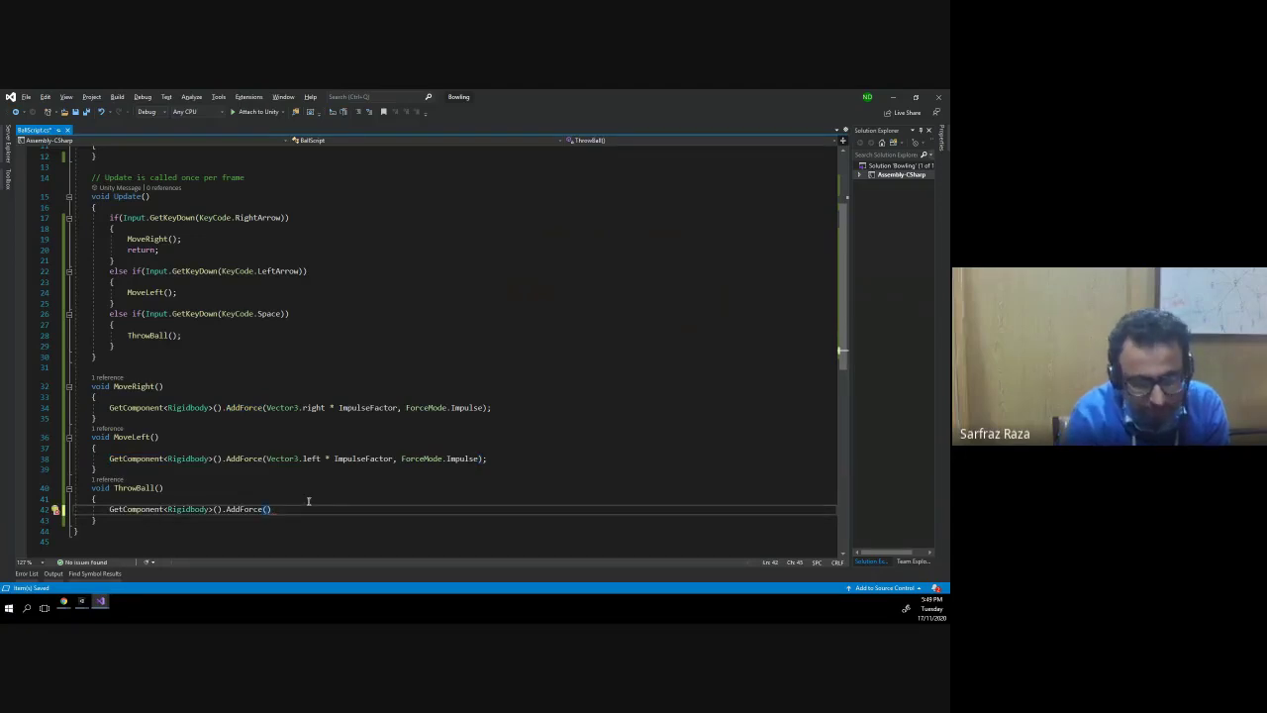
# - Make ThrowBall's AddForce apply Vector3.forward*ForceFactor and save the ball script
pyautogui.write(';')
pyautogui.press('Left')
pyautogui.press('Left')
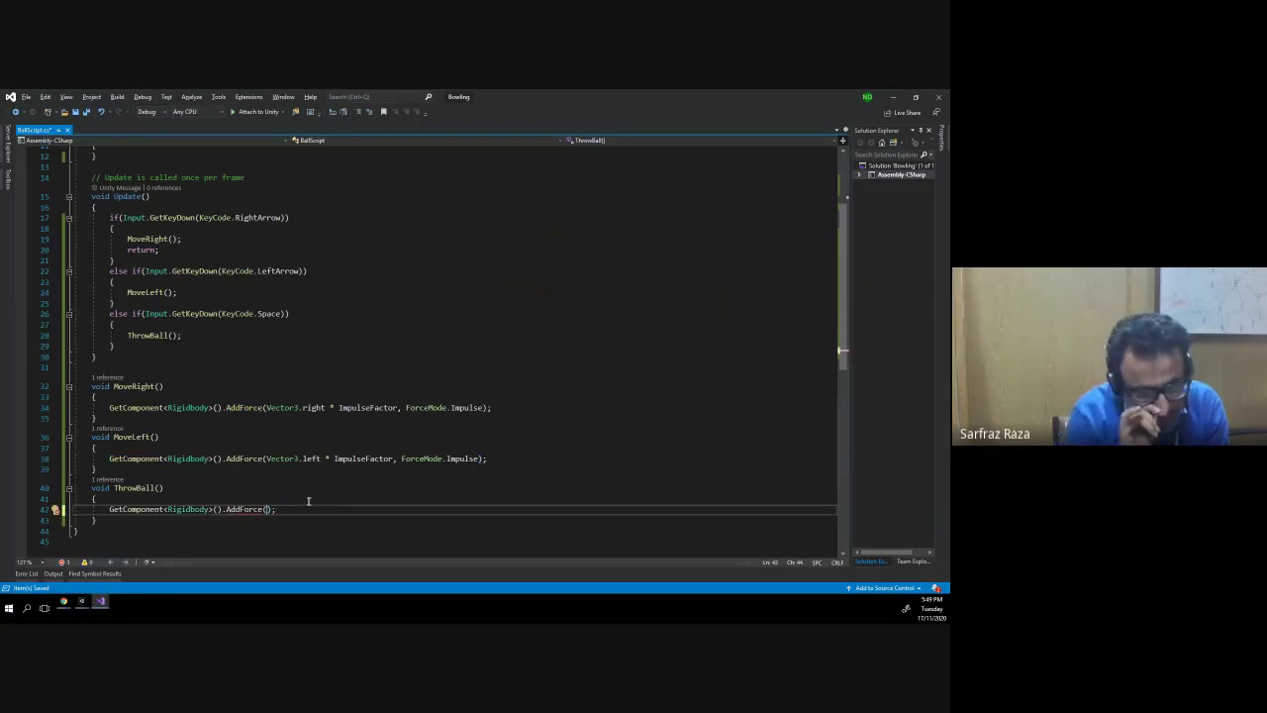
pyautogui.click(268, 458)
pyautogui.moveTo(268, 458); pyautogui.dragTo(303, 459)
pyautogui.hotkey('ctrl', 'c')
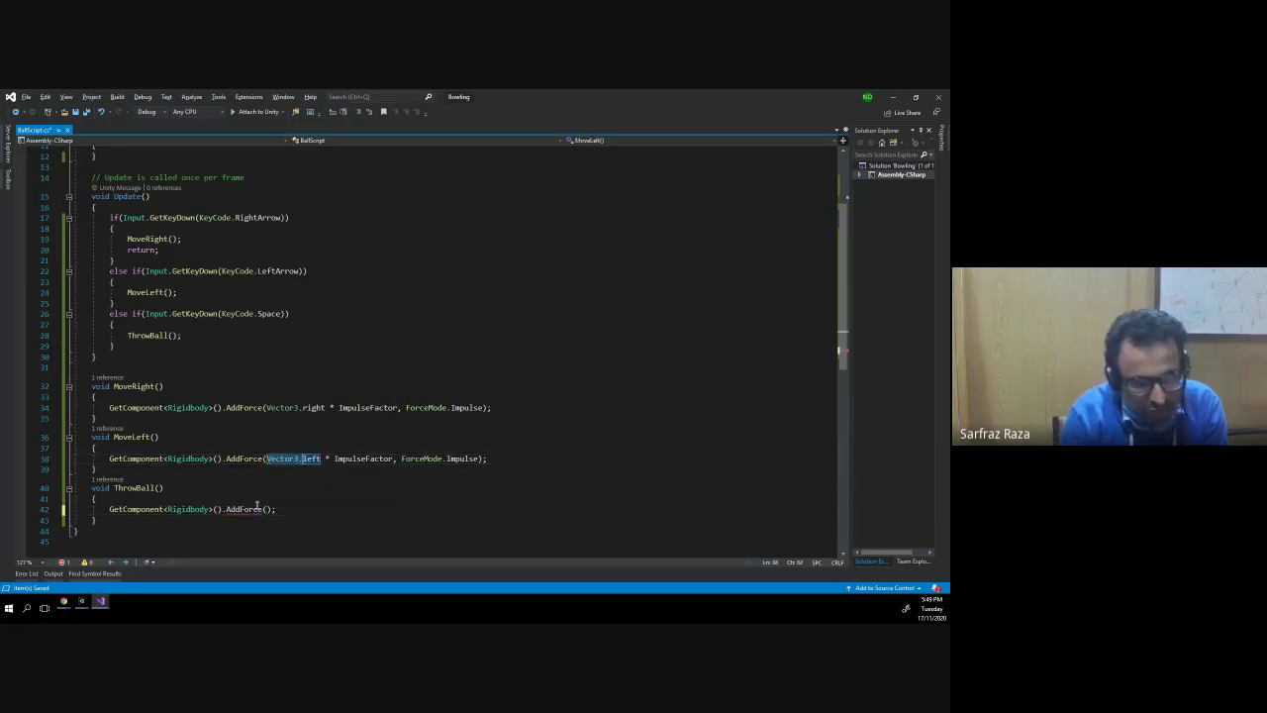
pyautogui.click(265, 509)
pyautogui.hotkey('ctrl', 'v')
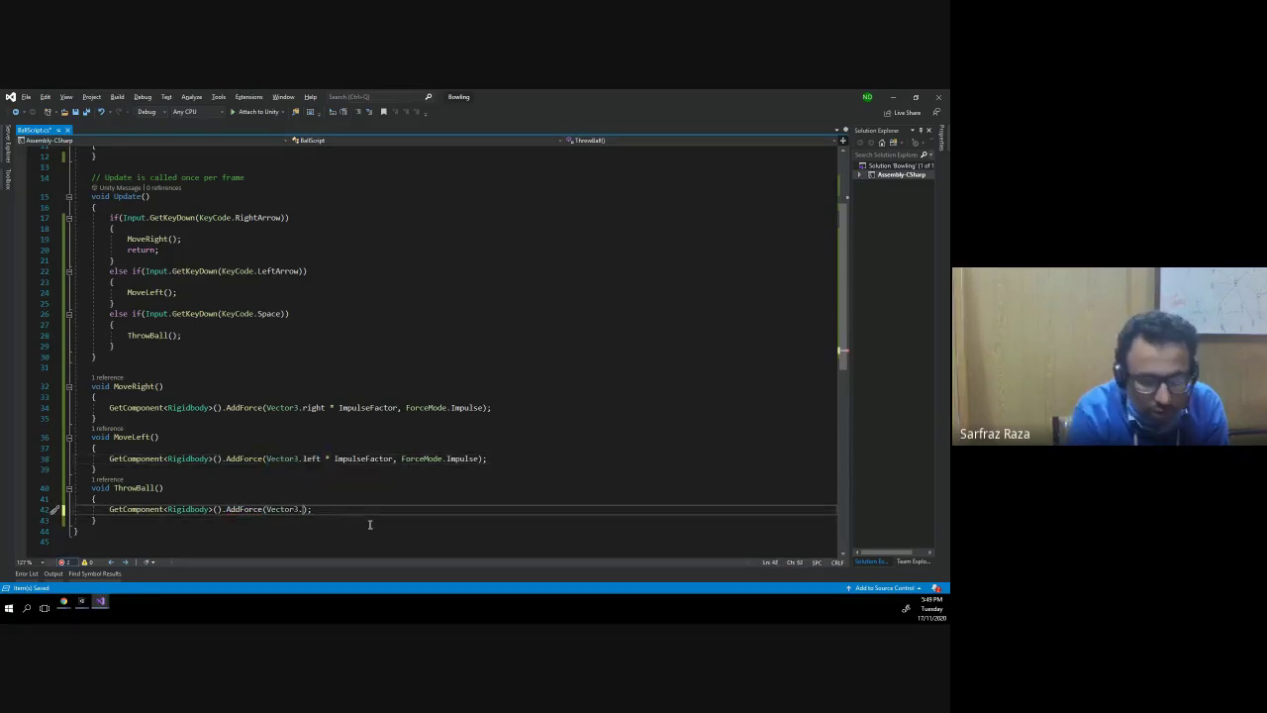
pyautogui.write('forward')
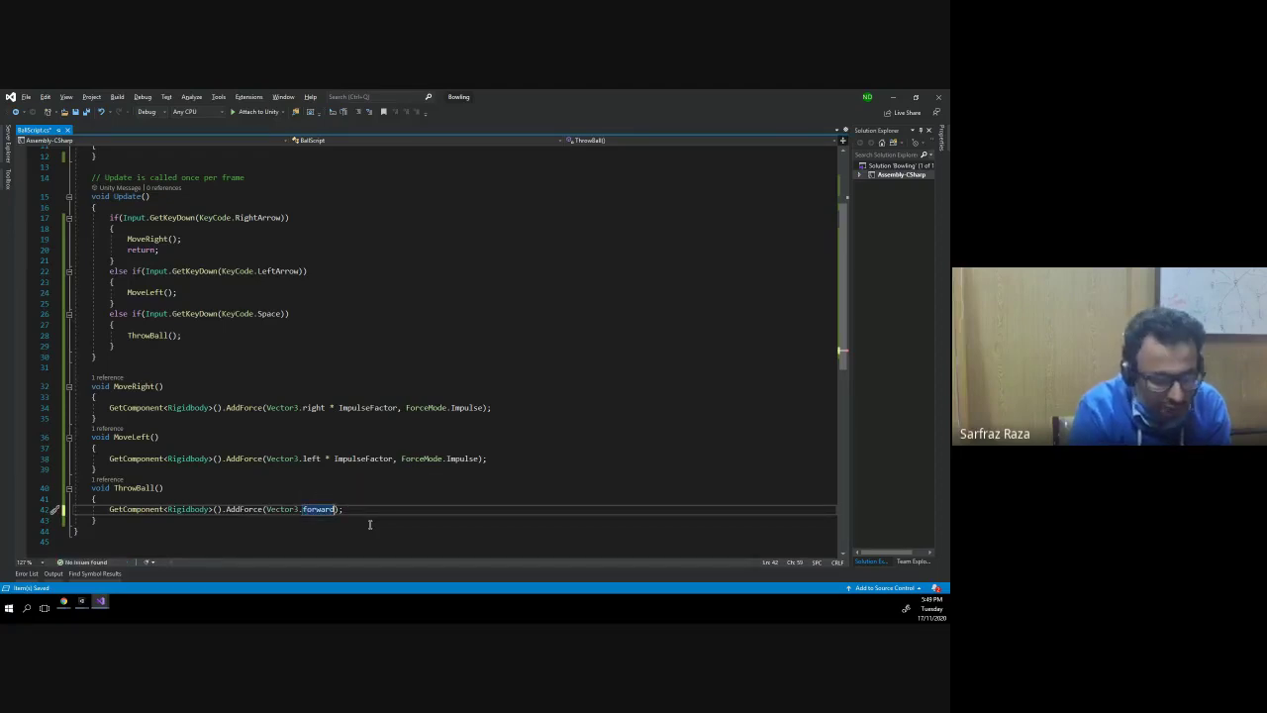
pyautogui.write('*Force')
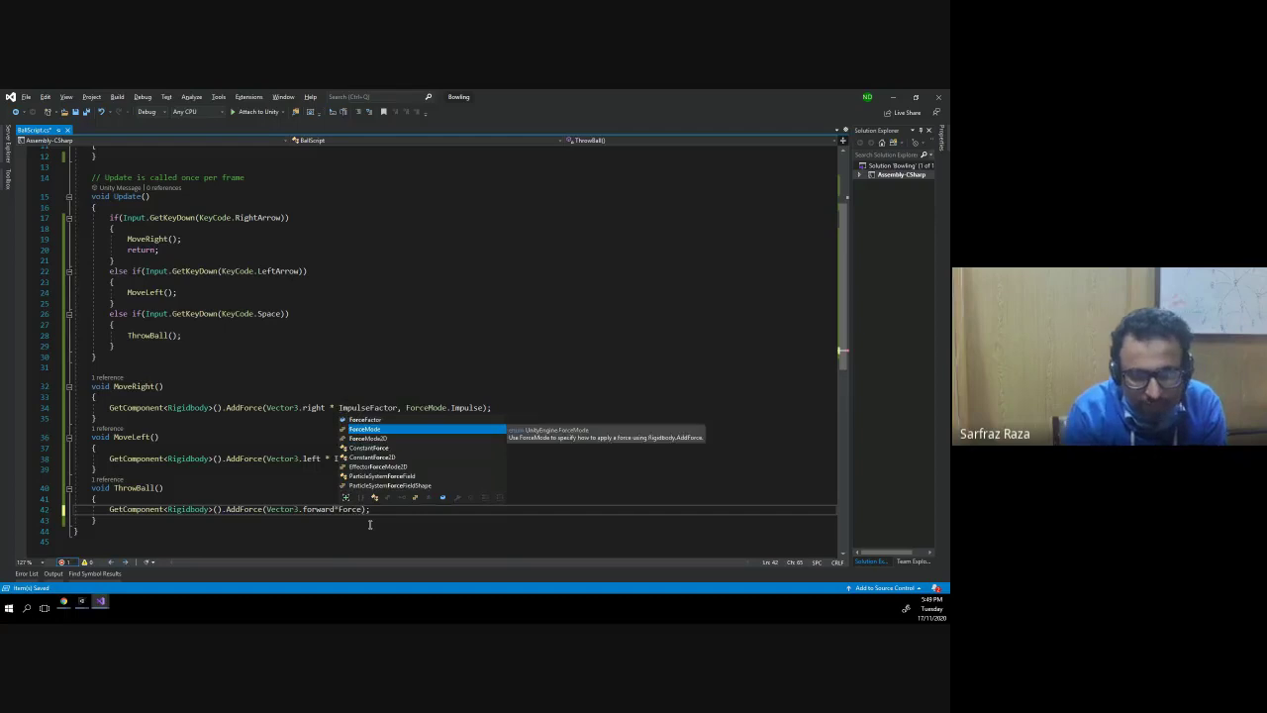
pyautogui.press('Up')
pyautogui.press('Tab')
pyautogui.press('End')
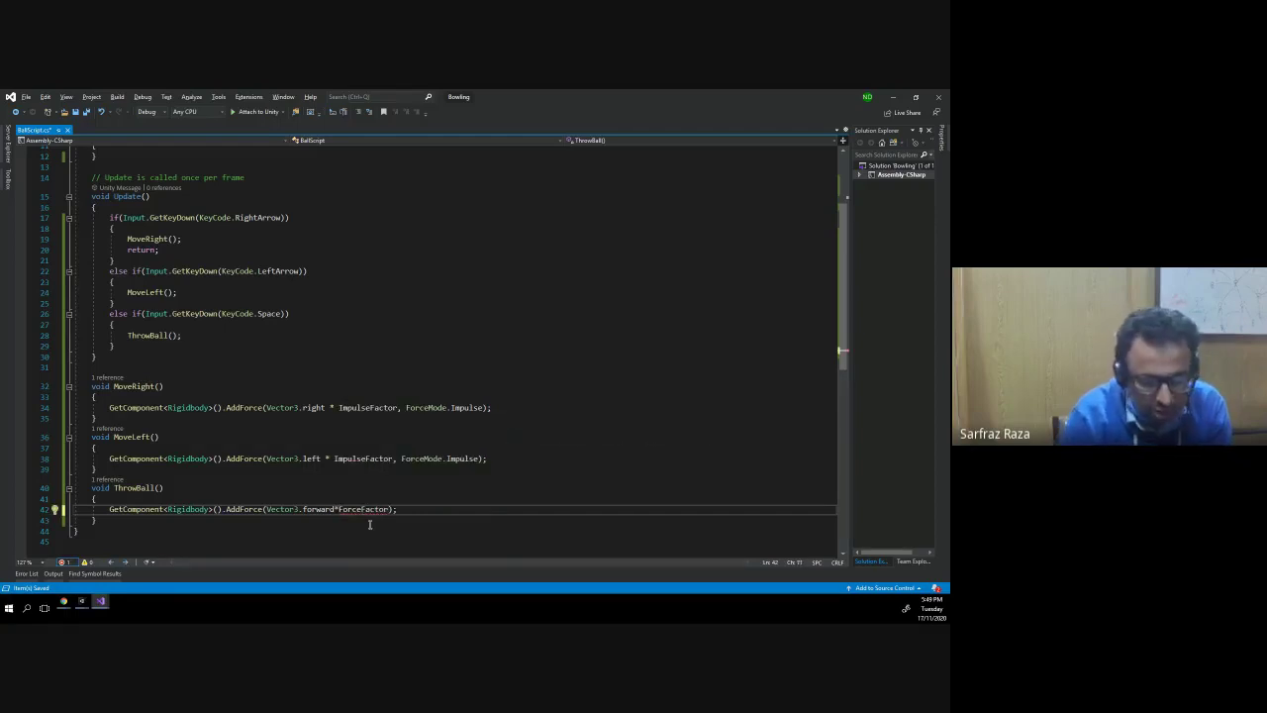
pyautogui.hotkey('ctrl', 's')
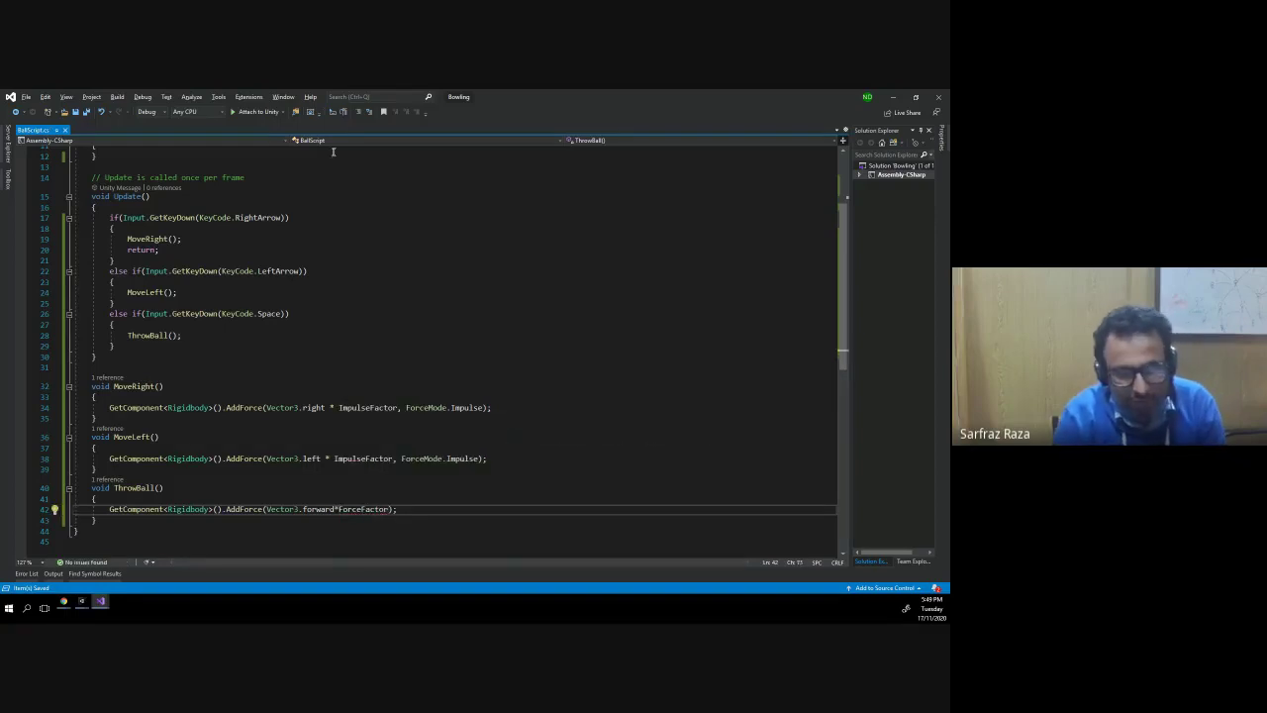
pyautogui.hotkey('alt', 'Tab')
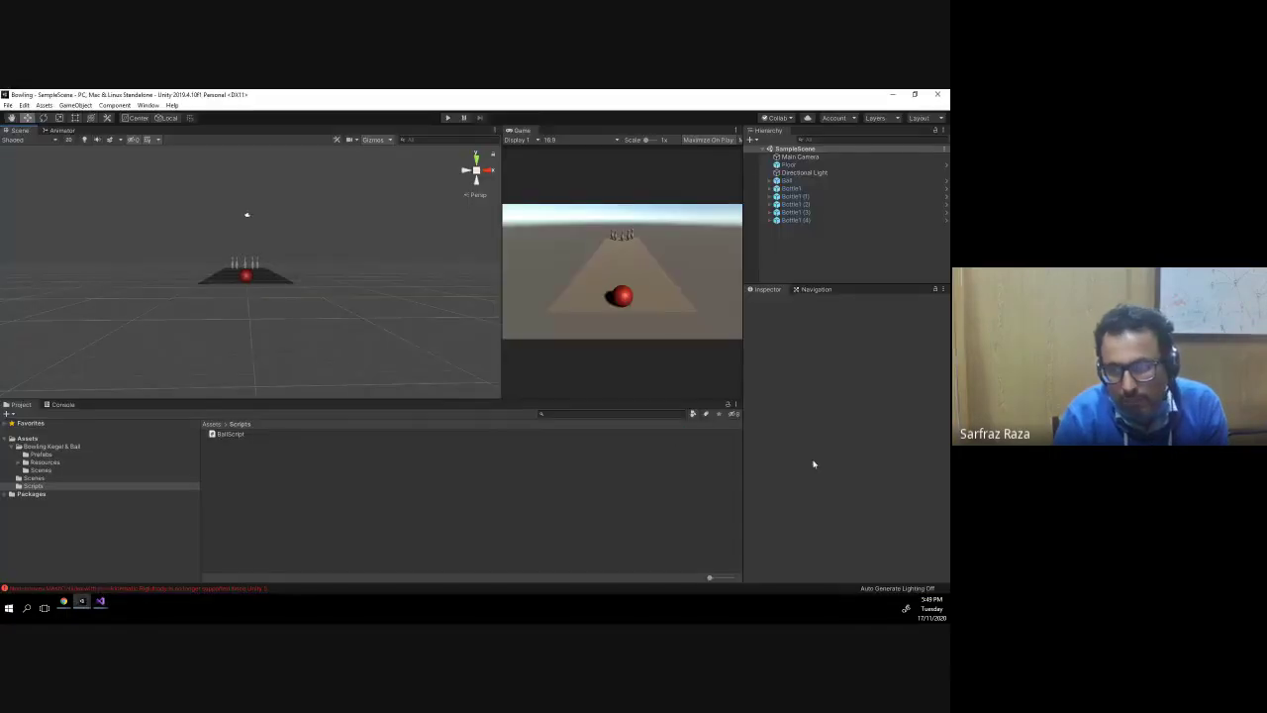
# - Set the Ball's Force Factor to 100 and run the game to test the throw
pyautogui.click(796, 180)
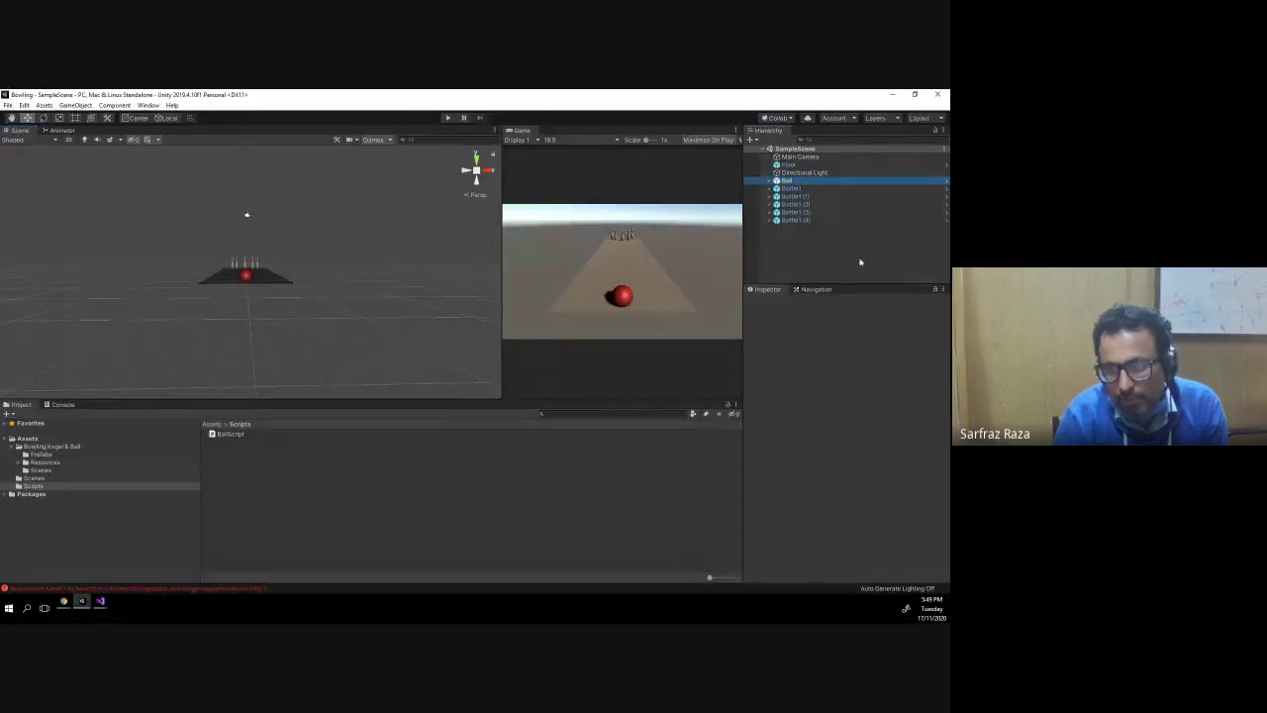
pyautogui.scroll(-5, 826, 487)
pyautogui.click(840, 552)
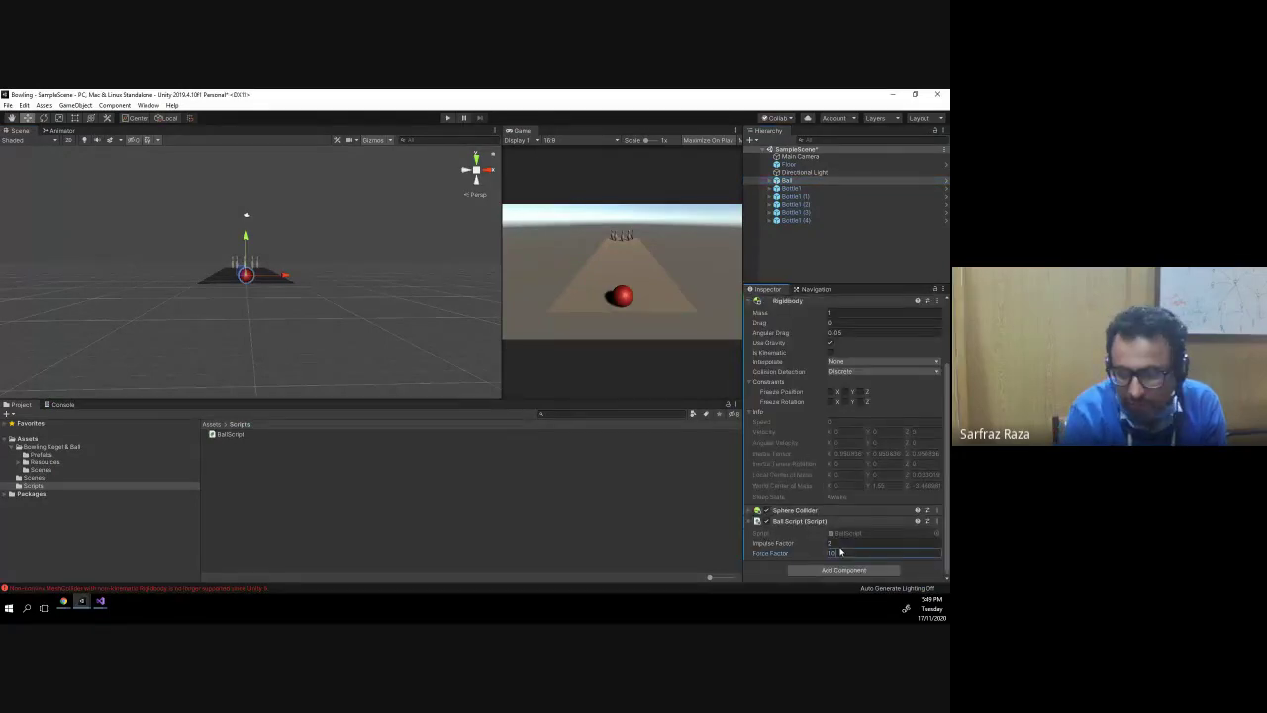
pyautogui.write('0')
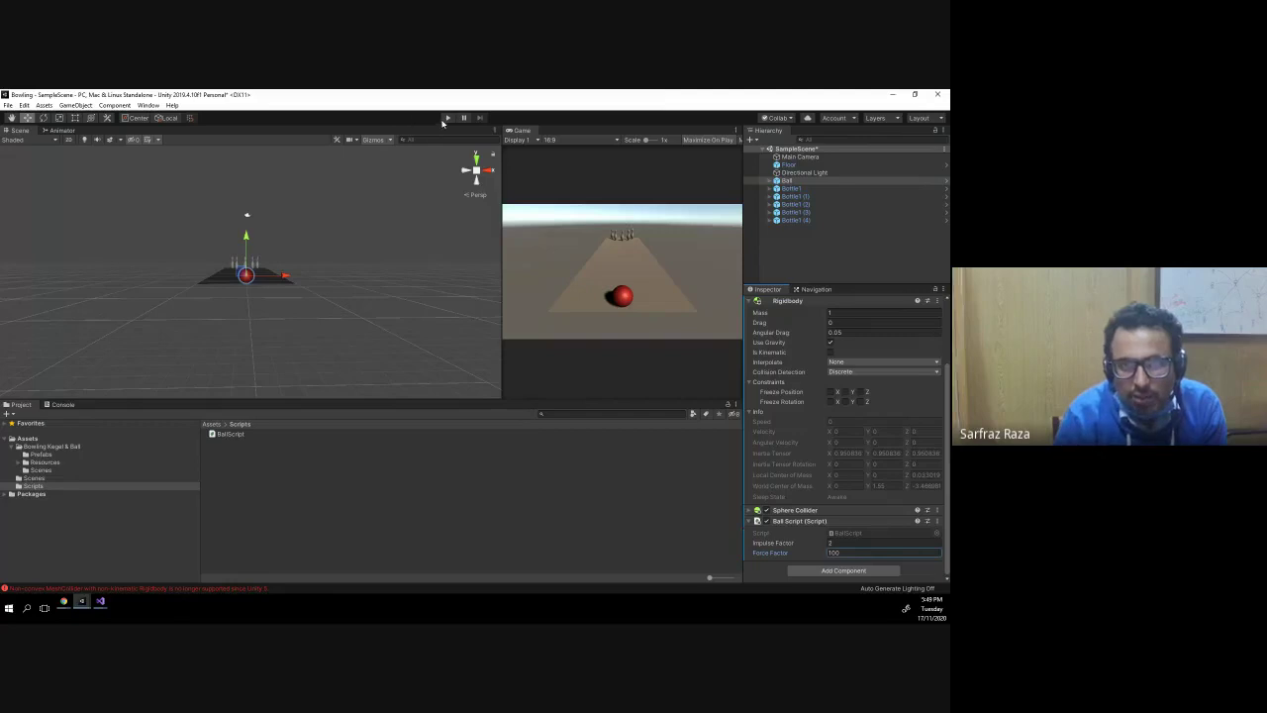
pyautogui.click(446, 118)
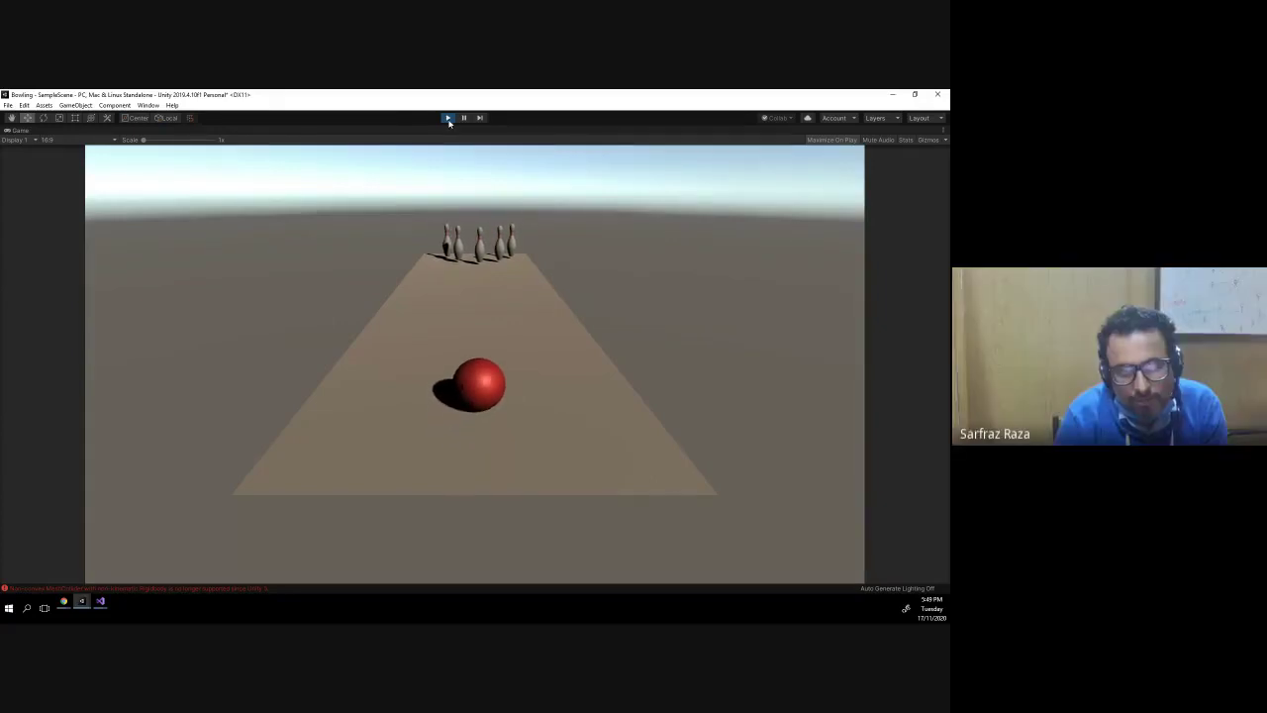
# - Stop play, raise Force Factor to 1000, and run the game again
pyautogui.hotkey('ctrl', 'p')
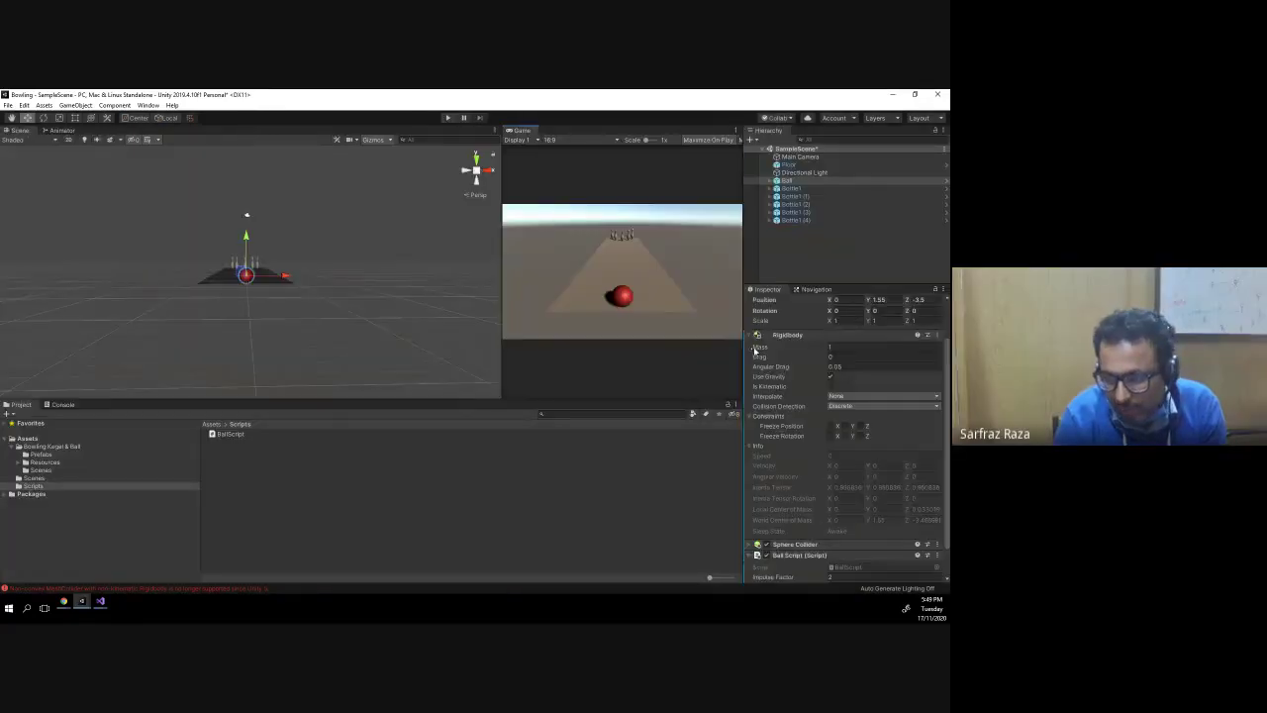
pyautogui.click(757, 335)
pyautogui.click(841, 437)
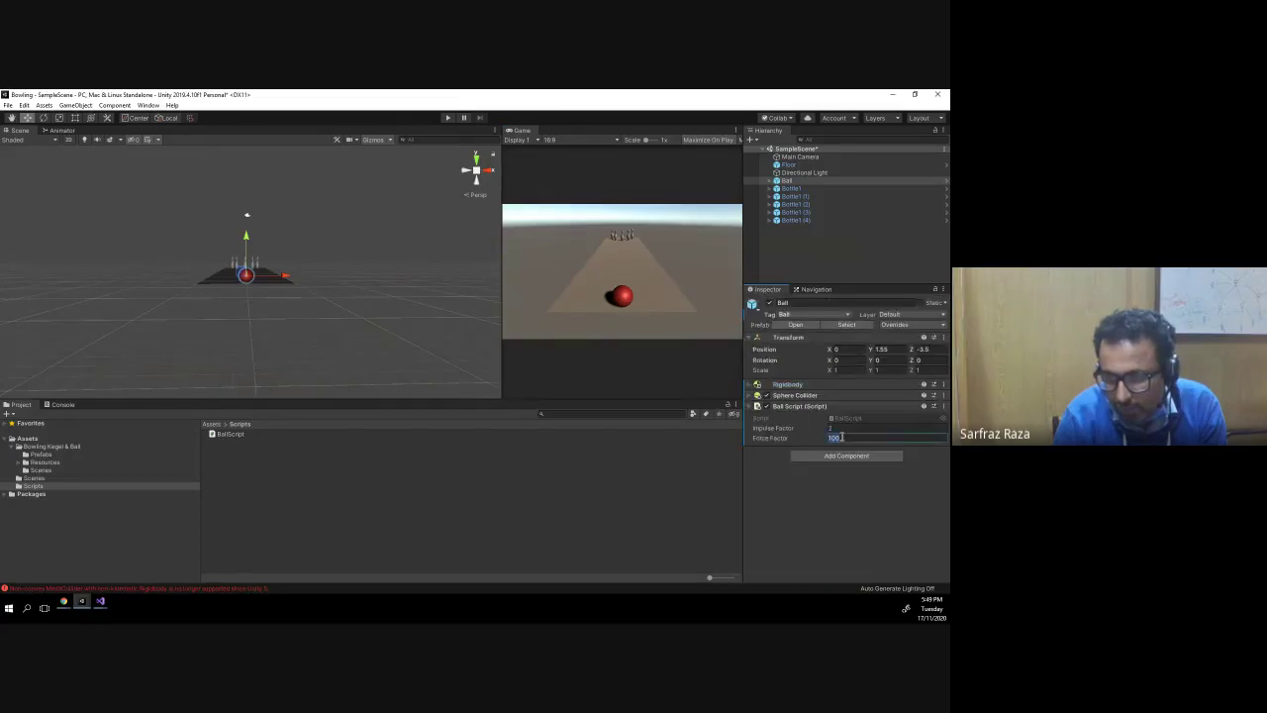
pyautogui.write('0')
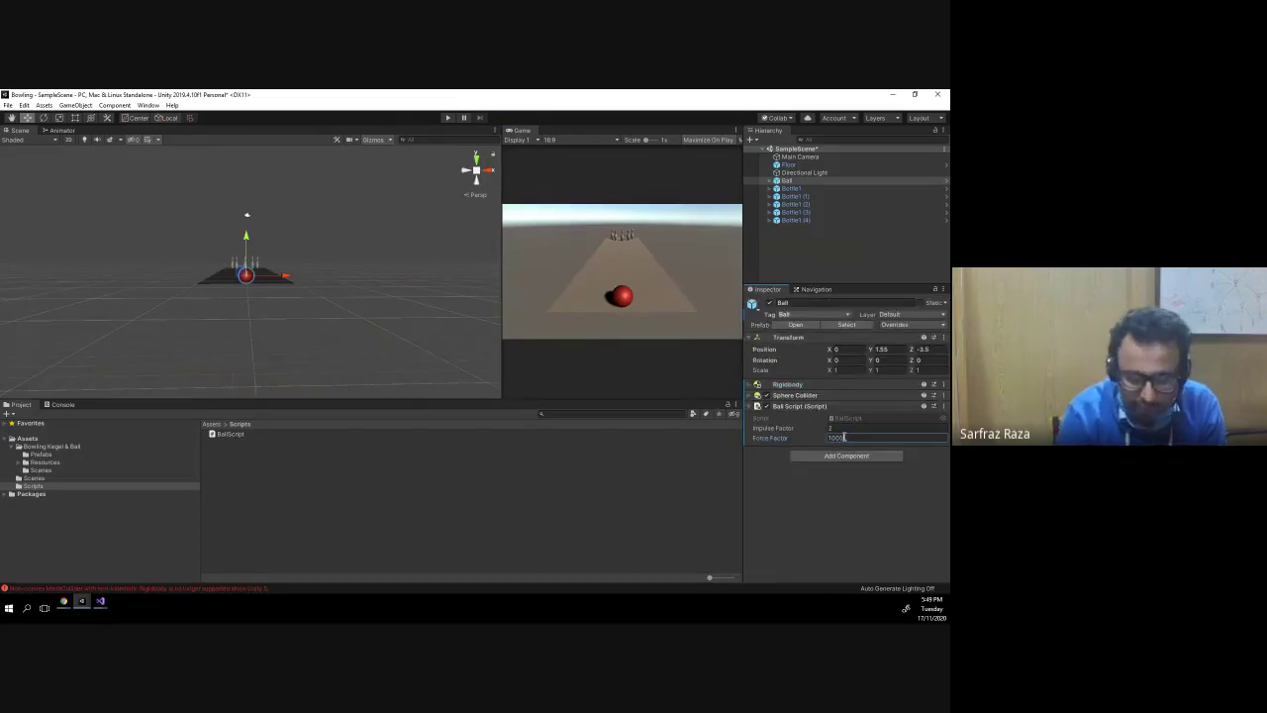
pyautogui.click(447, 117)
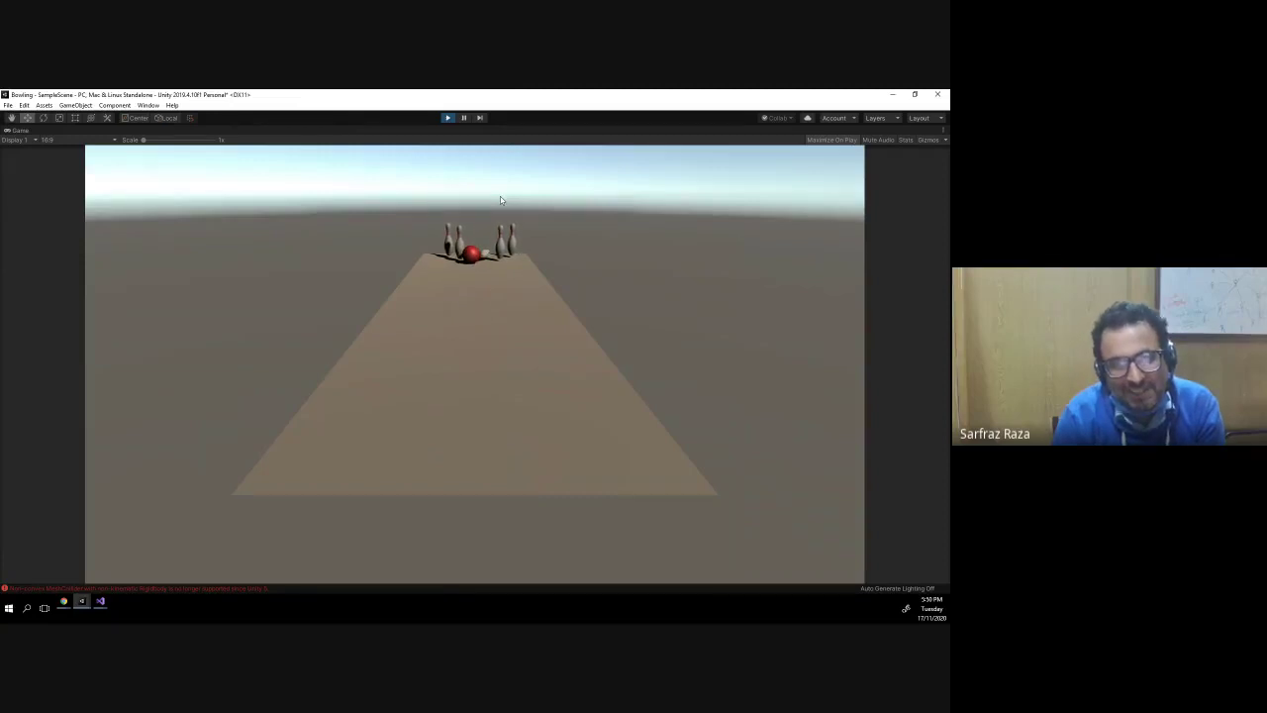
# - Stop play, set Force Factor to 10000, and test the throw
pyautogui.hotkey('ctrl', 'p')
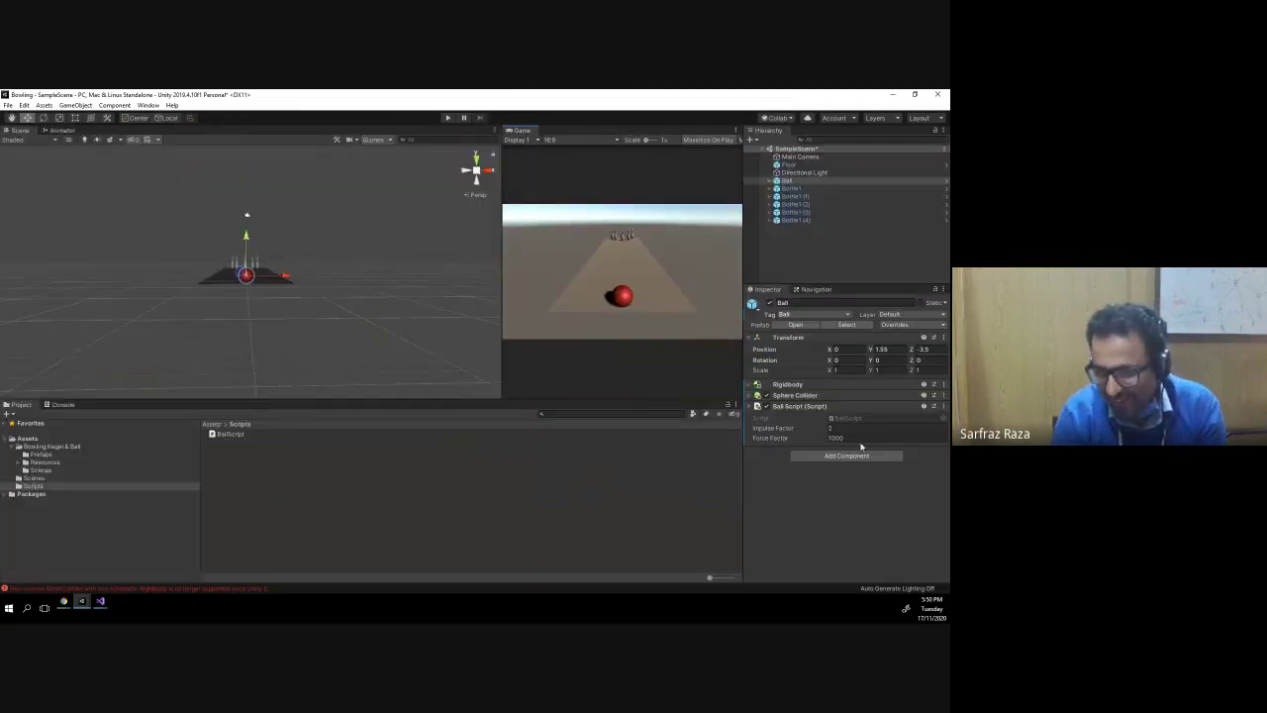
pyautogui.click(857, 438)
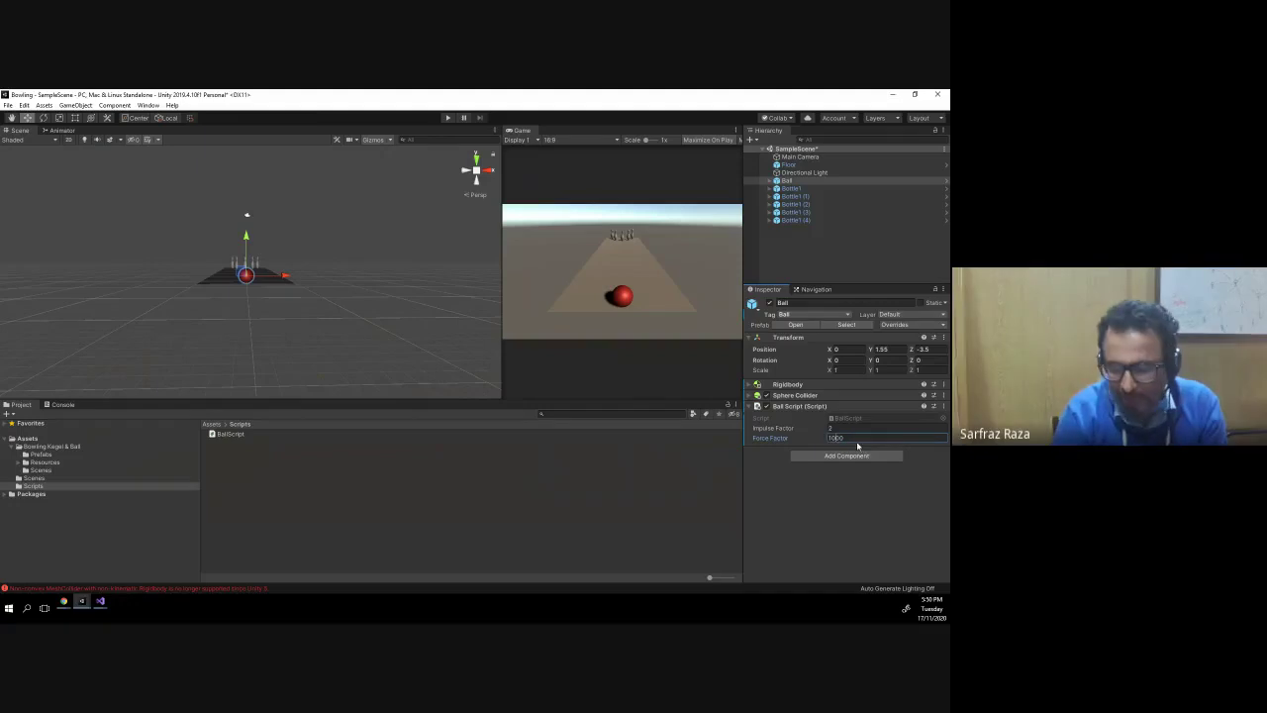
pyautogui.write('0')
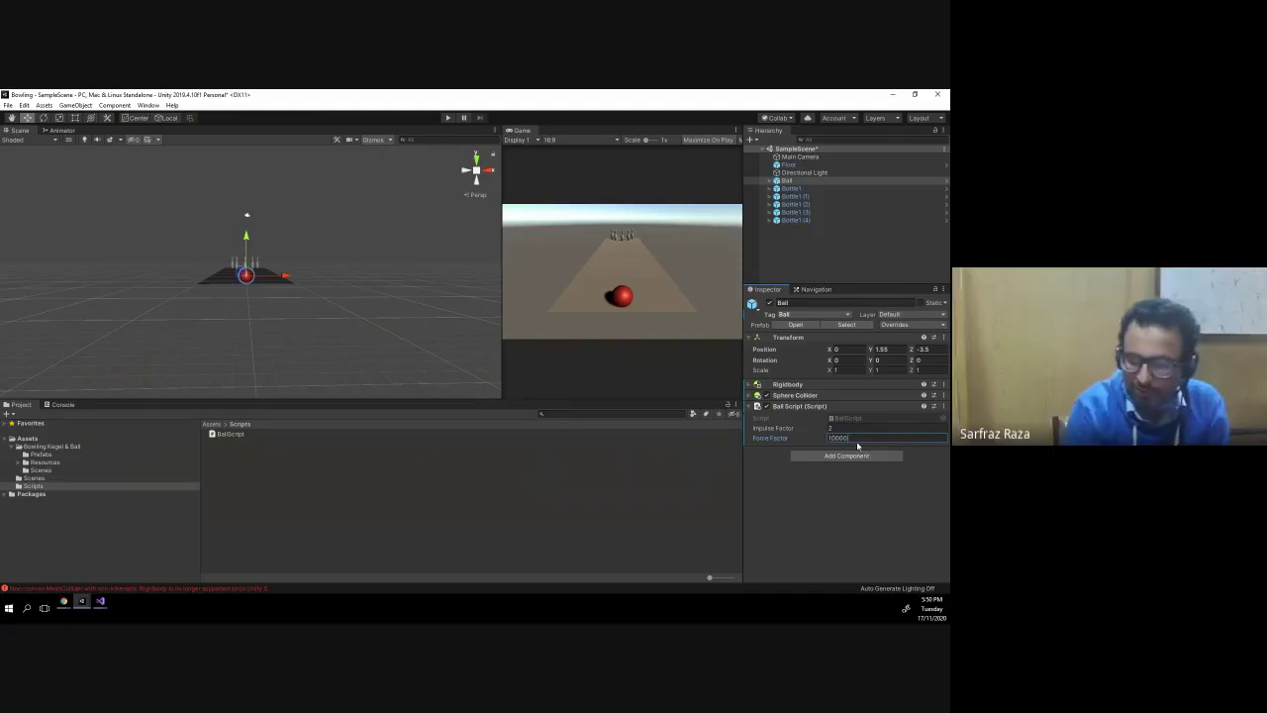
pyautogui.click(450, 118)
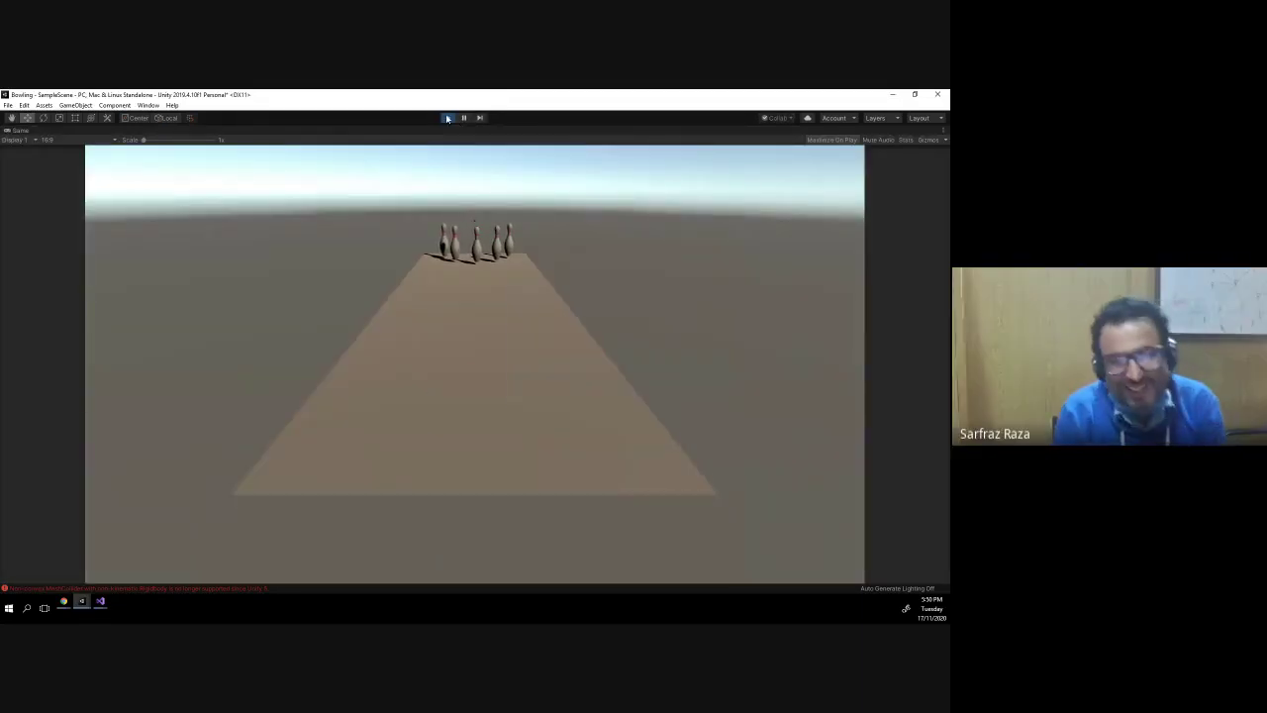
# - Lower Force Factor to 5000, test the throw, then stop play mode
pyautogui.click(448, 117)
pyautogui.click(855, 436)
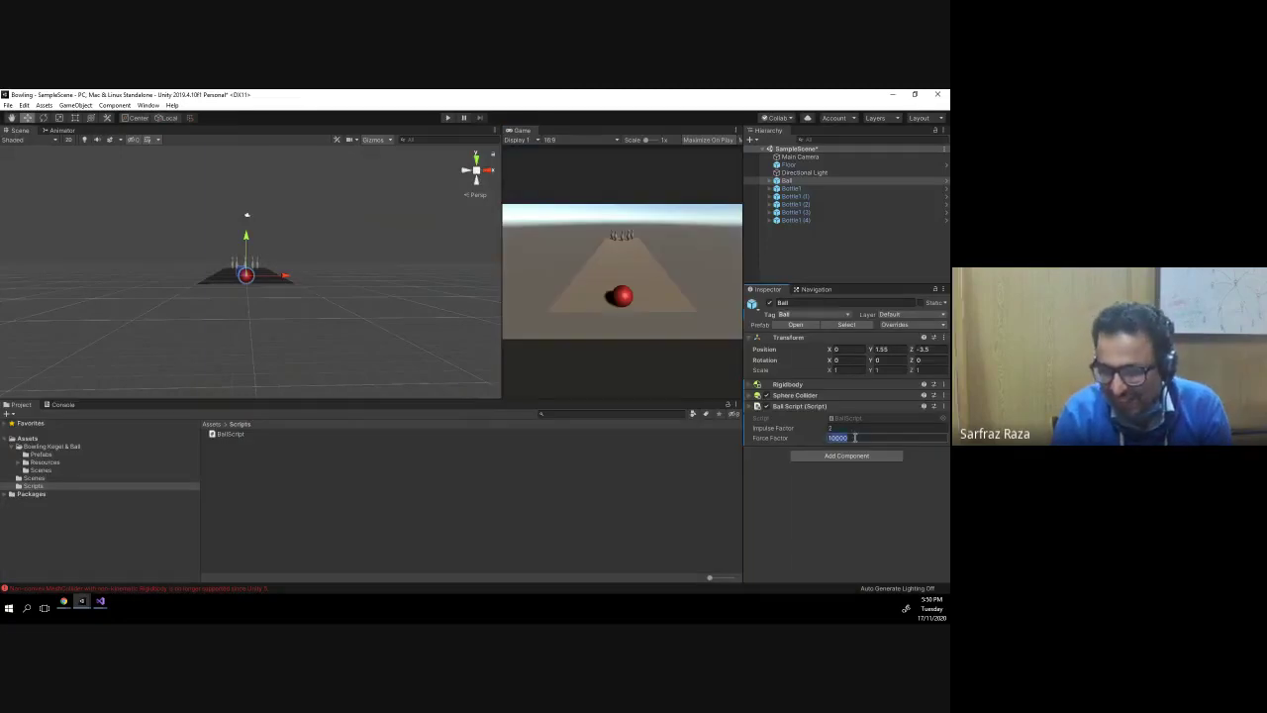
pyautogui.write('1000')
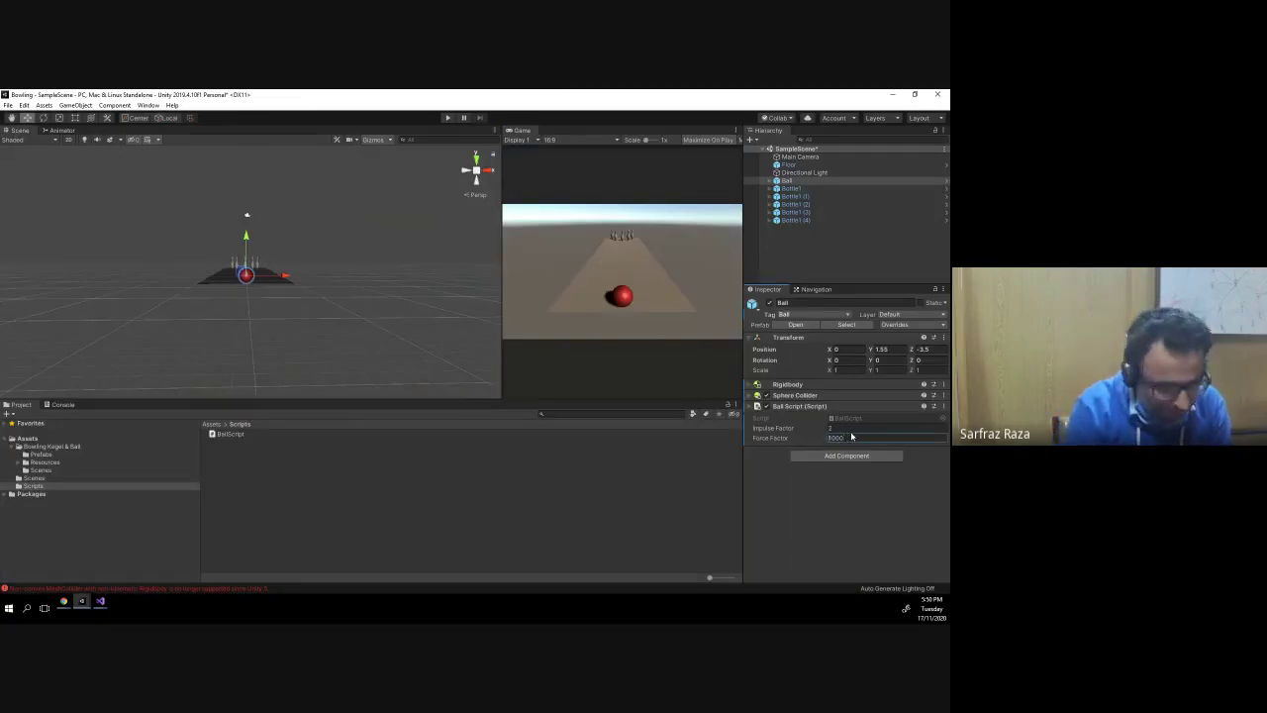
pyautogui.press('BackSpace')
pyautogui.press('BackSpace')
pyautogui.press('BackSpace')
pyautogui.write('5000')
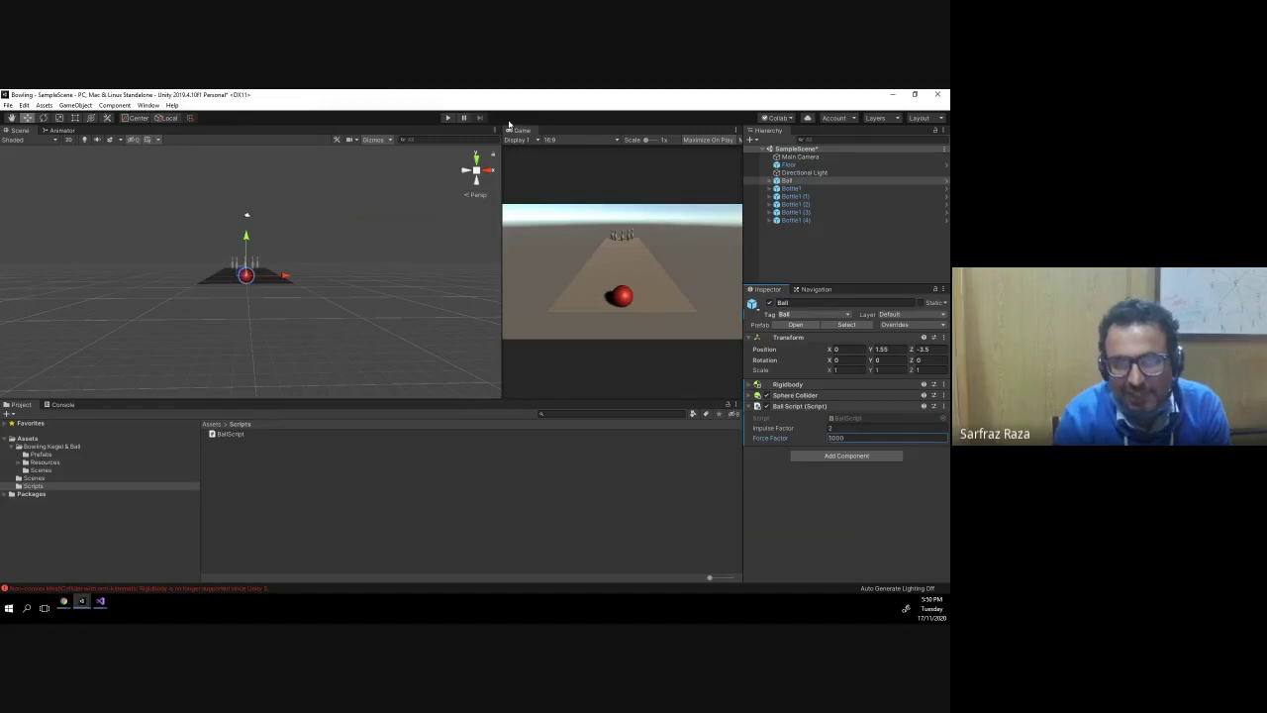
pyautogui.click(447, 118)
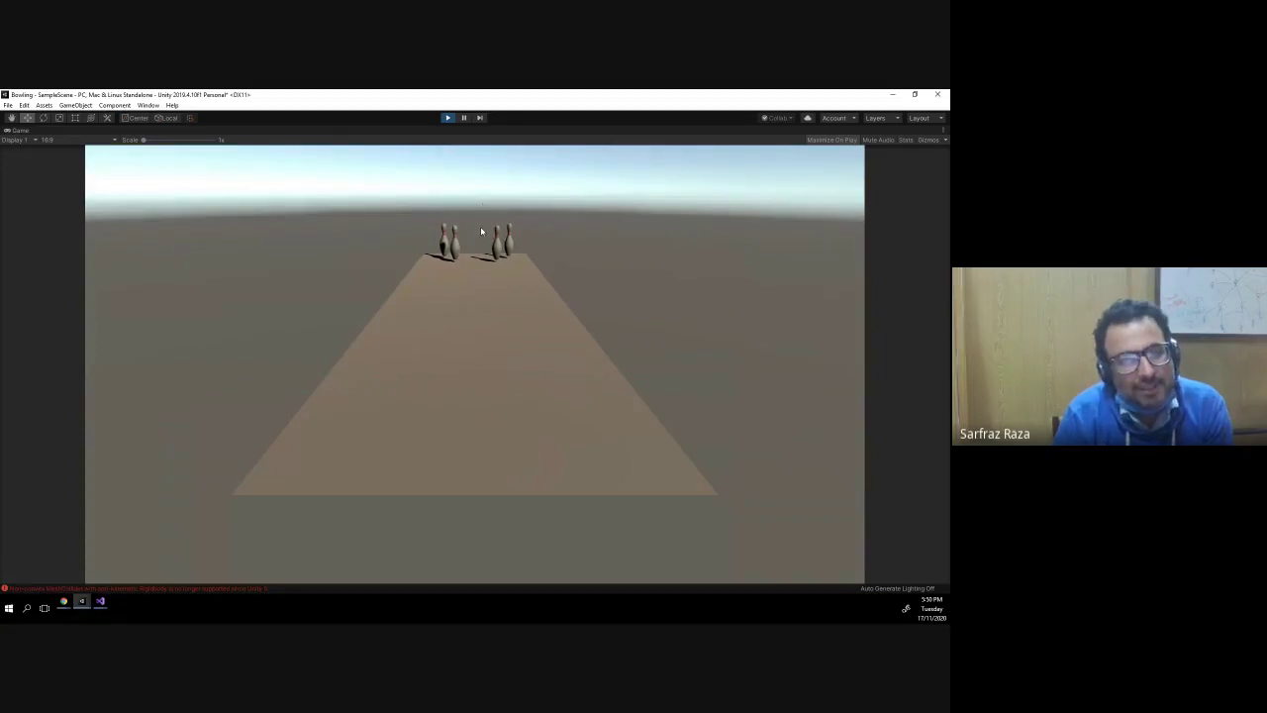
pyautogui.click(447, 117)
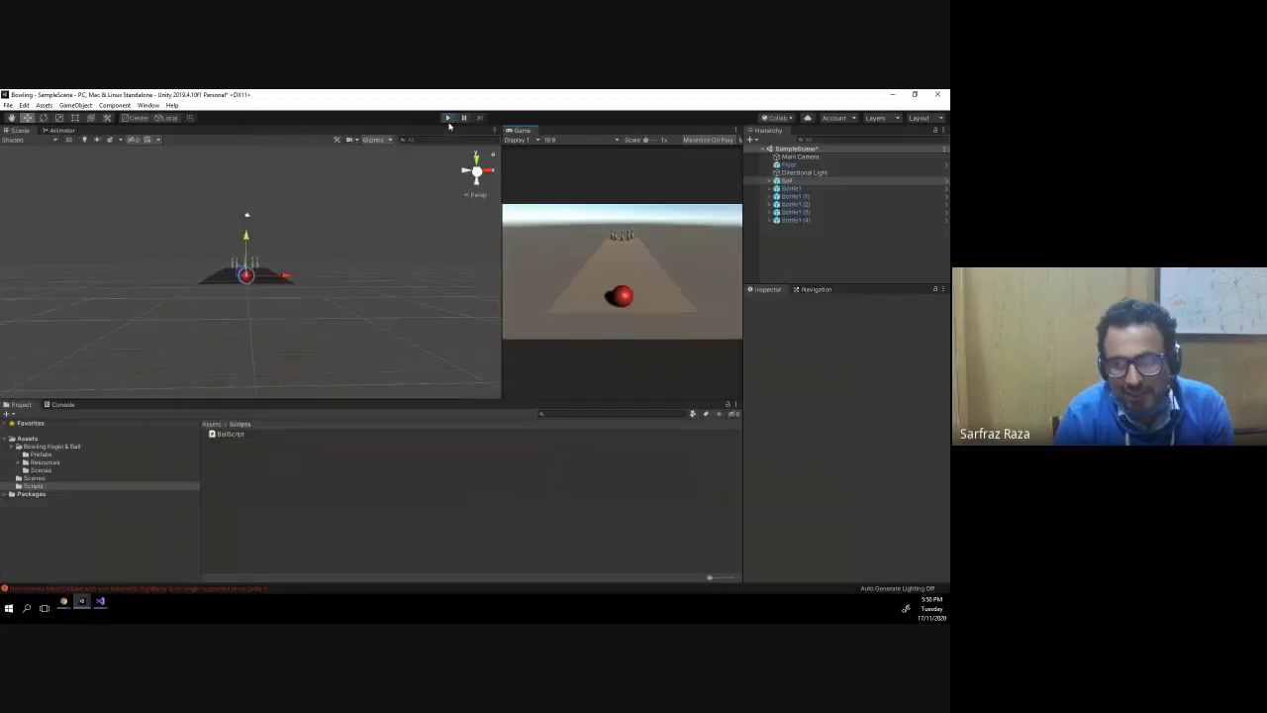
# - Play-test twice: steer left and throw, then throw straight, stopping after each run
pyautogui.click(851, 436)
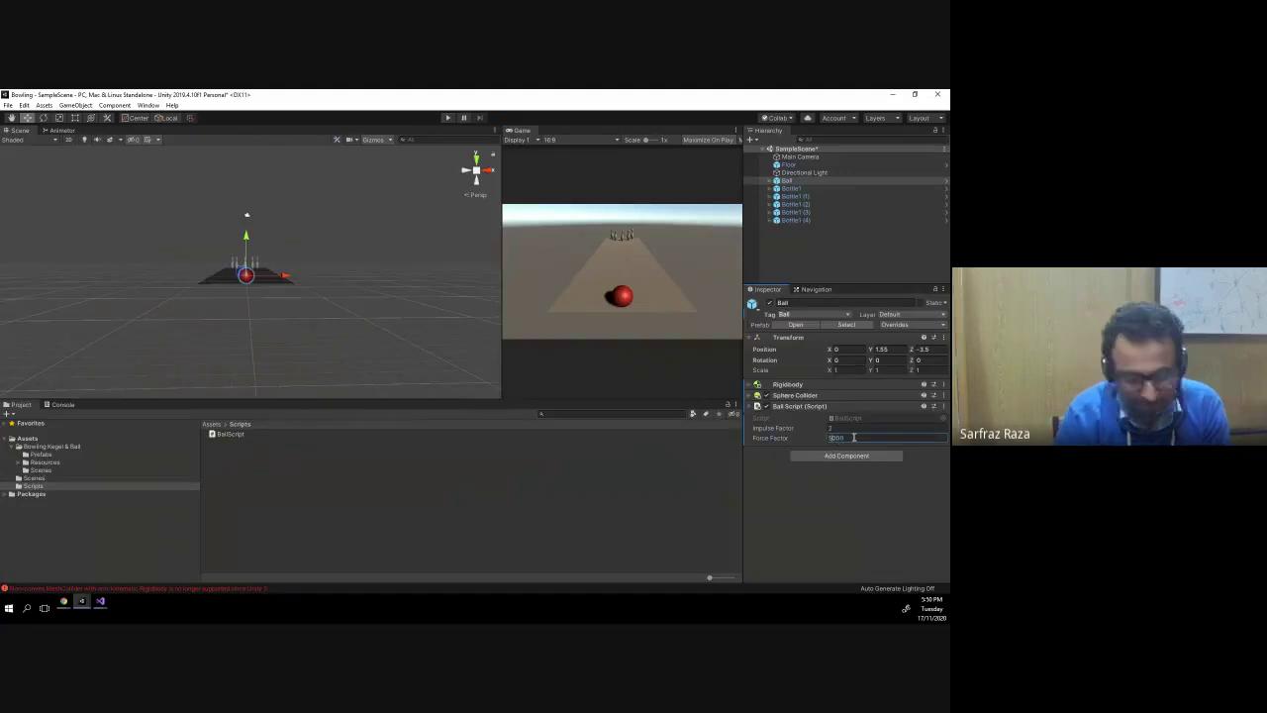
pyautogui.hotkey('ctrl', 'p')
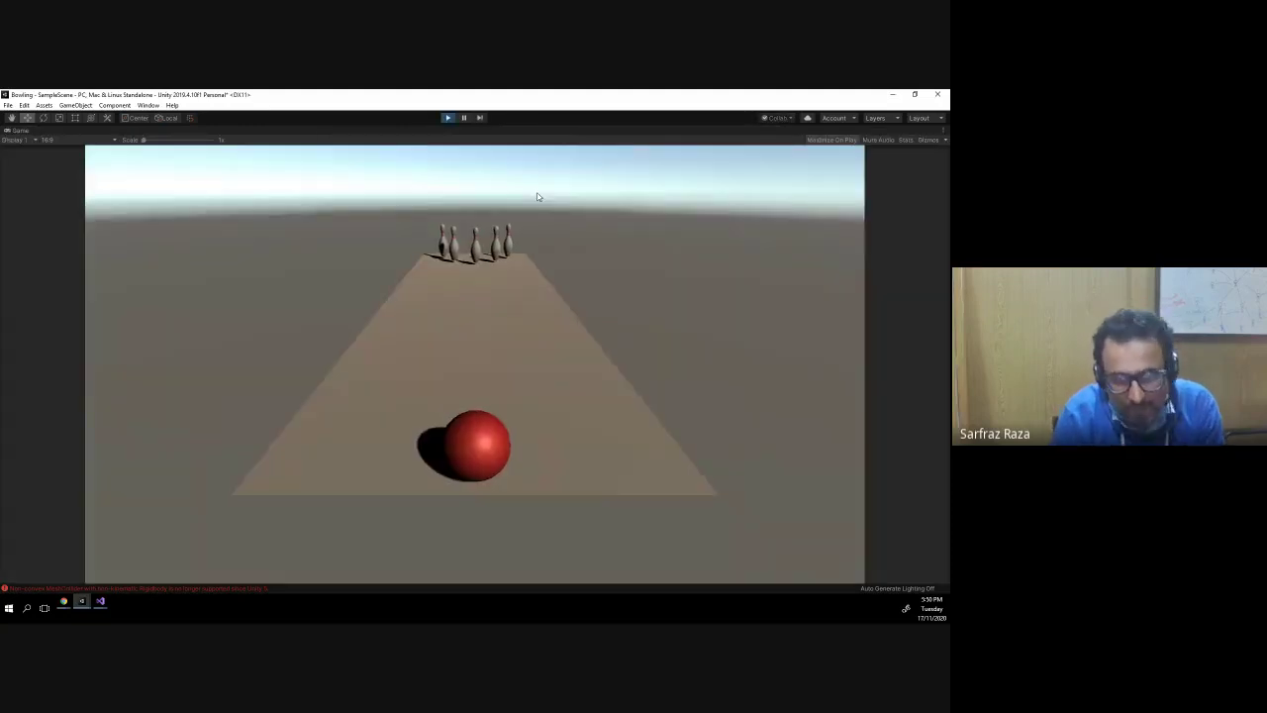
pyautogui.press('Left')
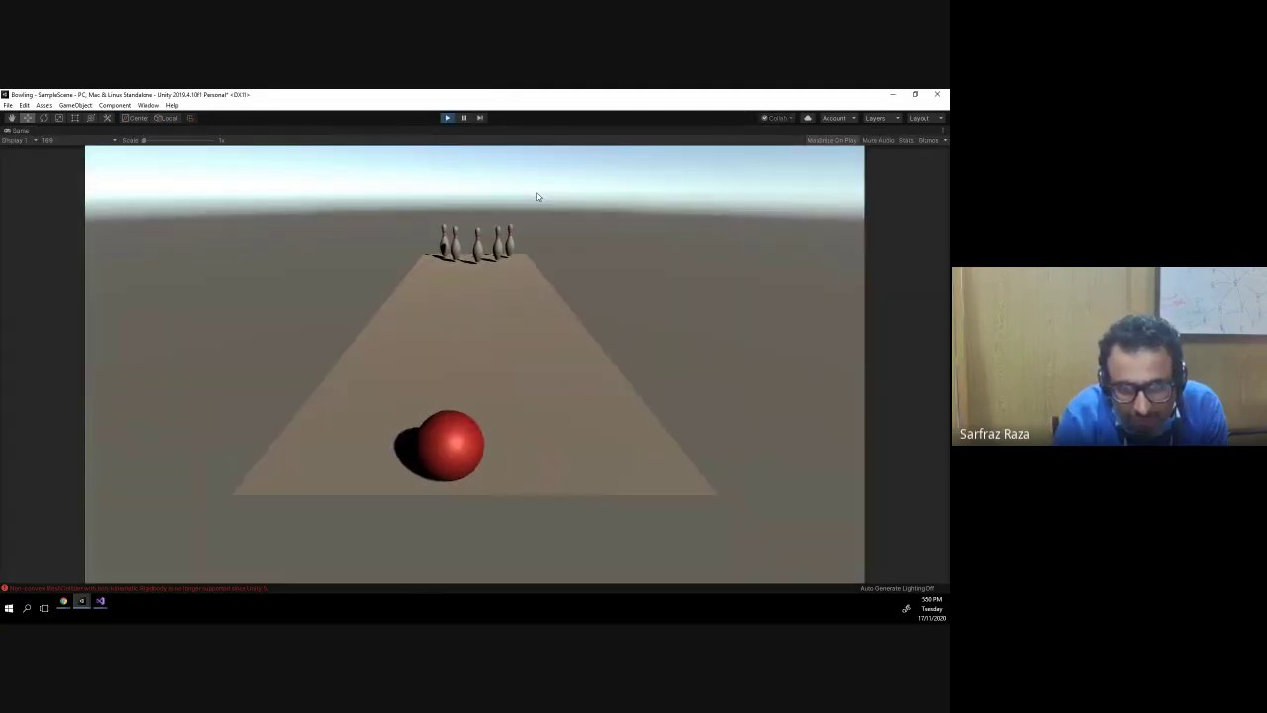
pyautogui.press('space')
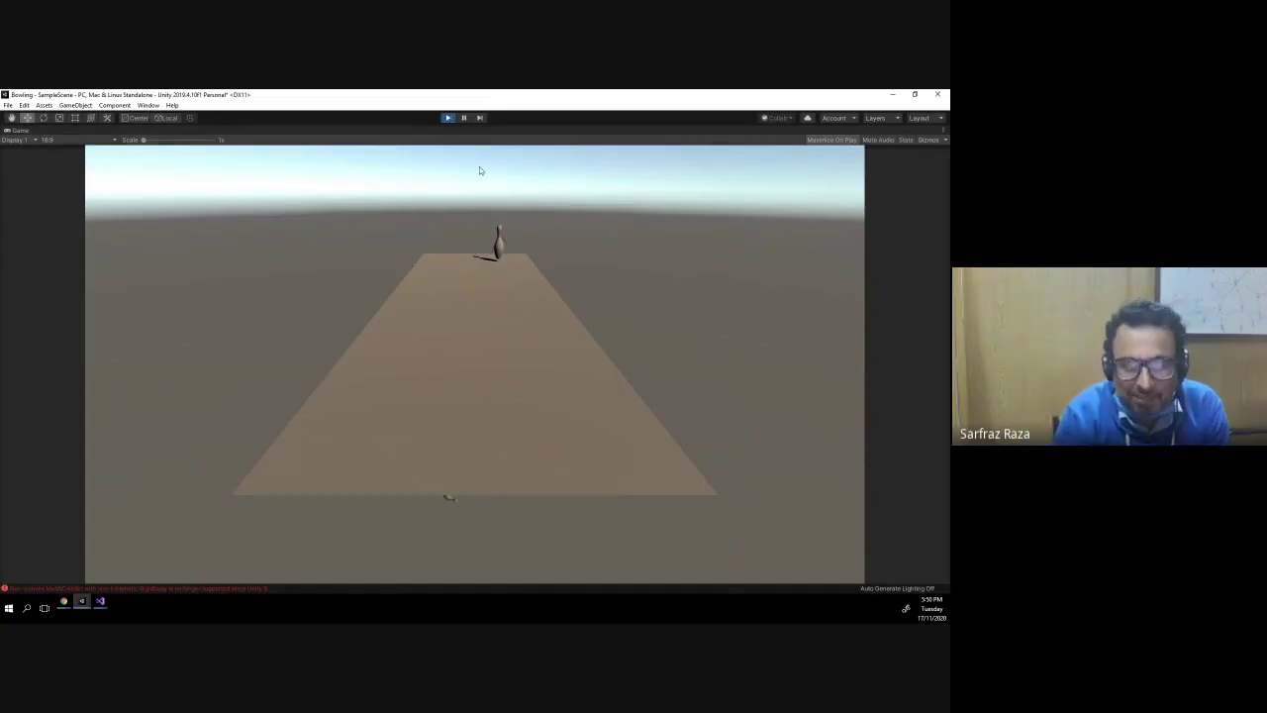
pyautogui.hotkey('ctrl', 'p')
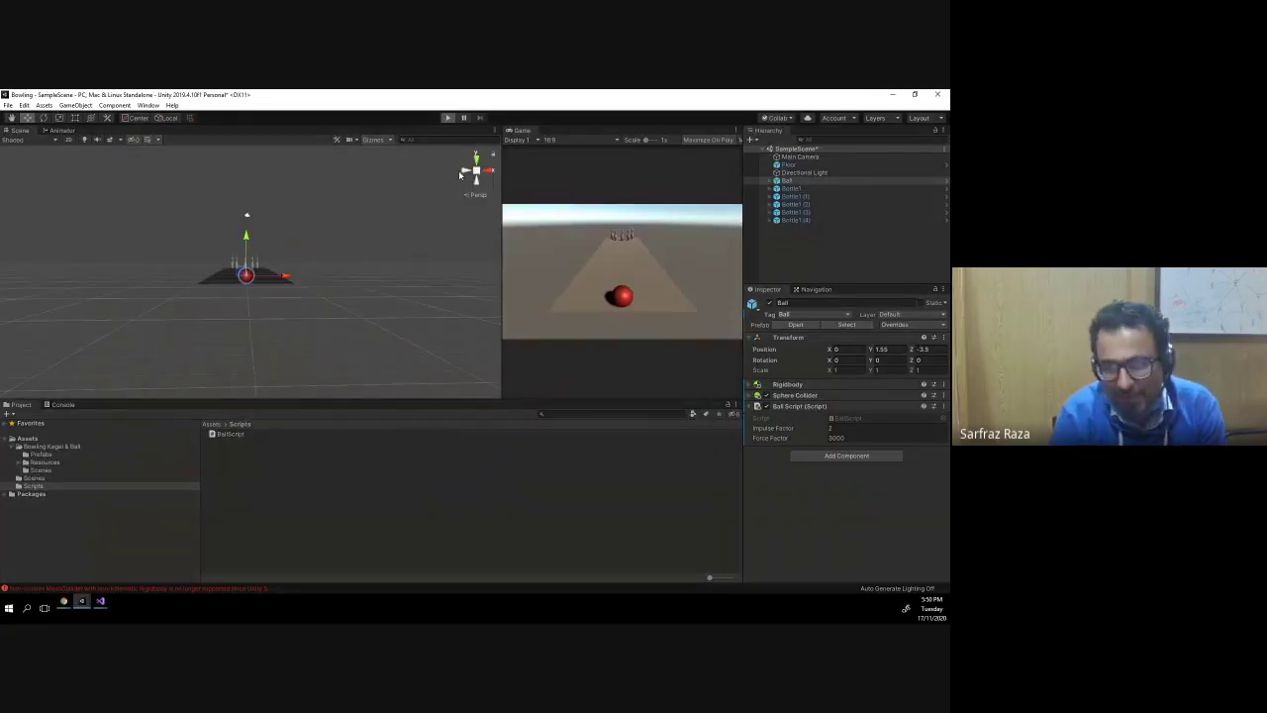
pyautogui.hotkey('ctrl', 'p')
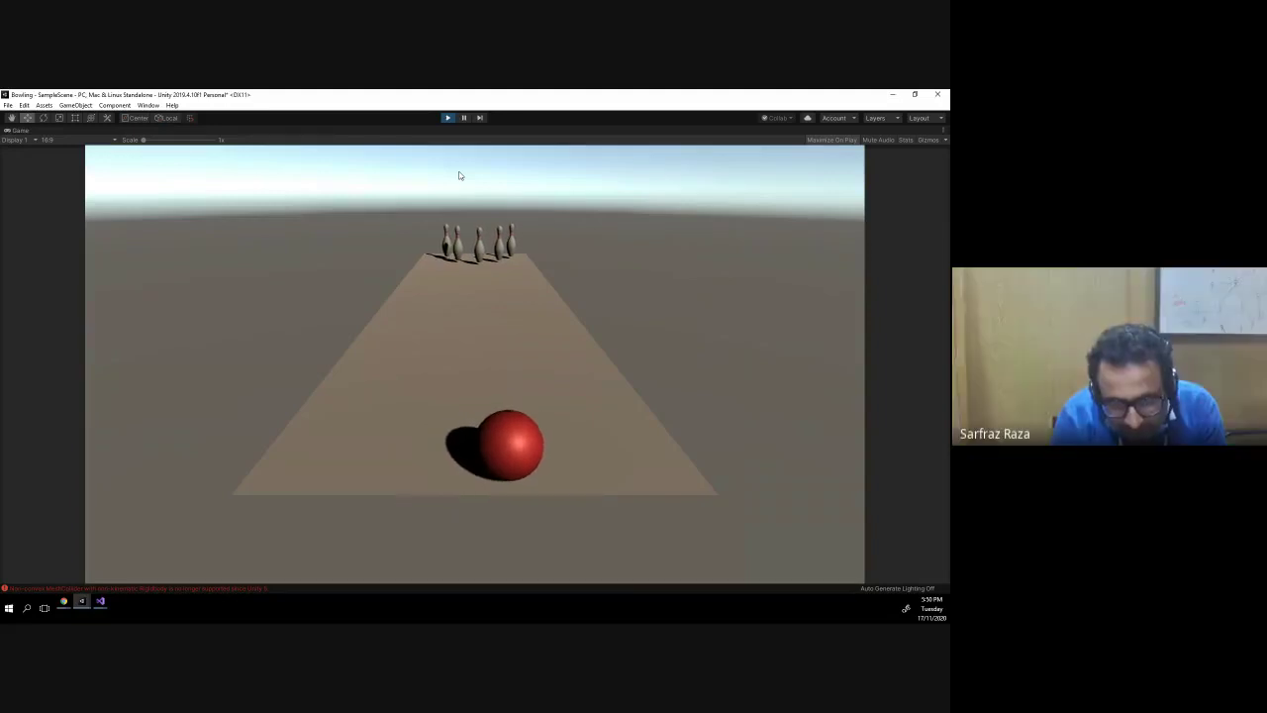
pyautogui.press('space')
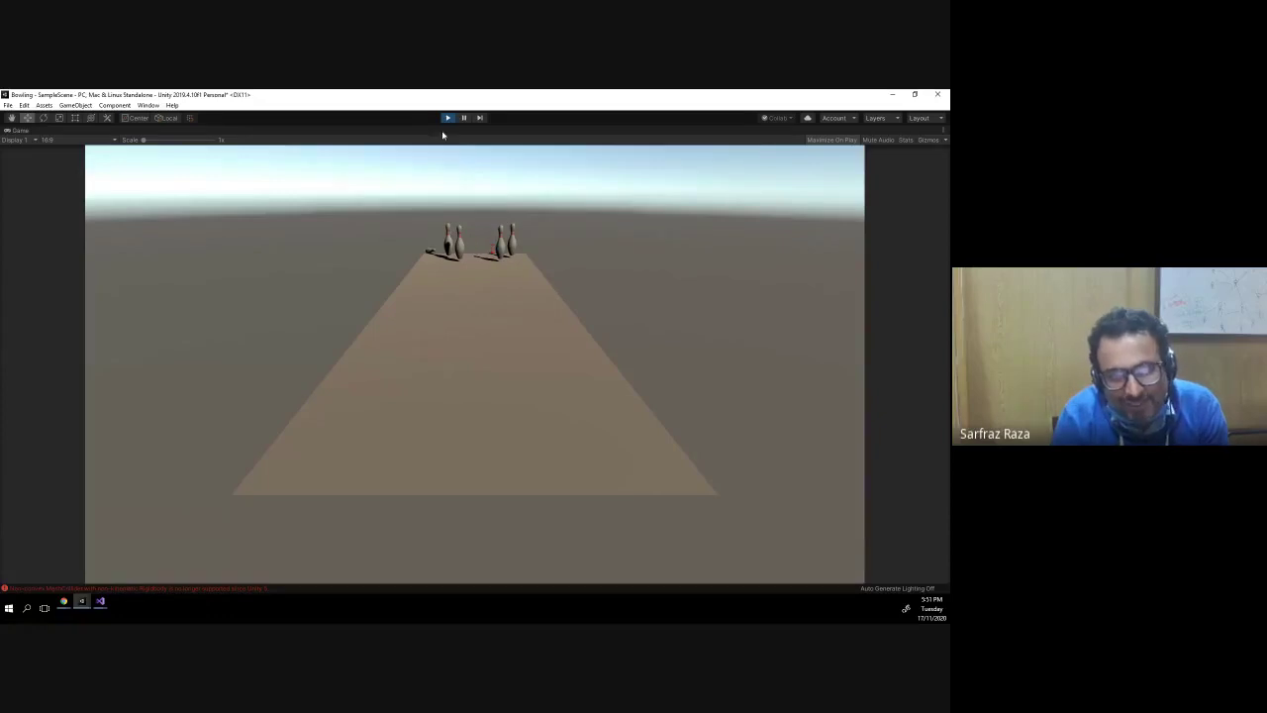
pyautogui.click(449, 121)
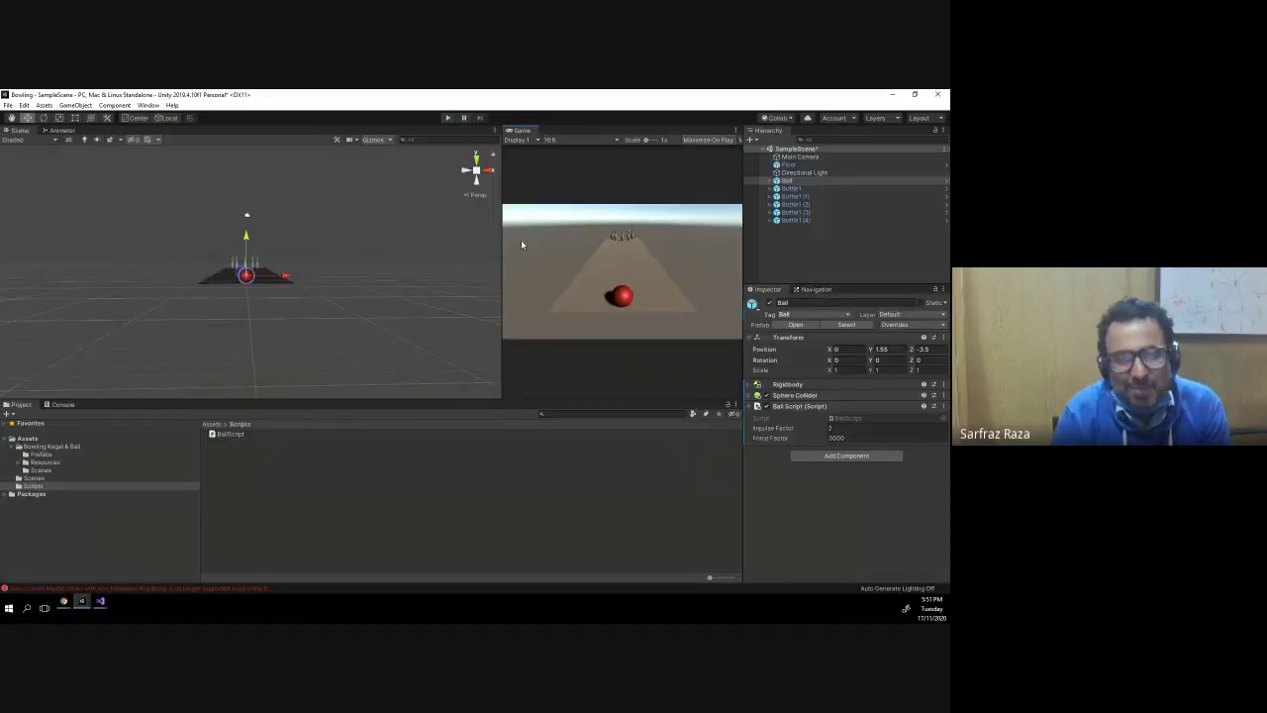
# - Play again, steer the ball right and left, throw it into the pins, then stop
pyautogui.click(447, 118)
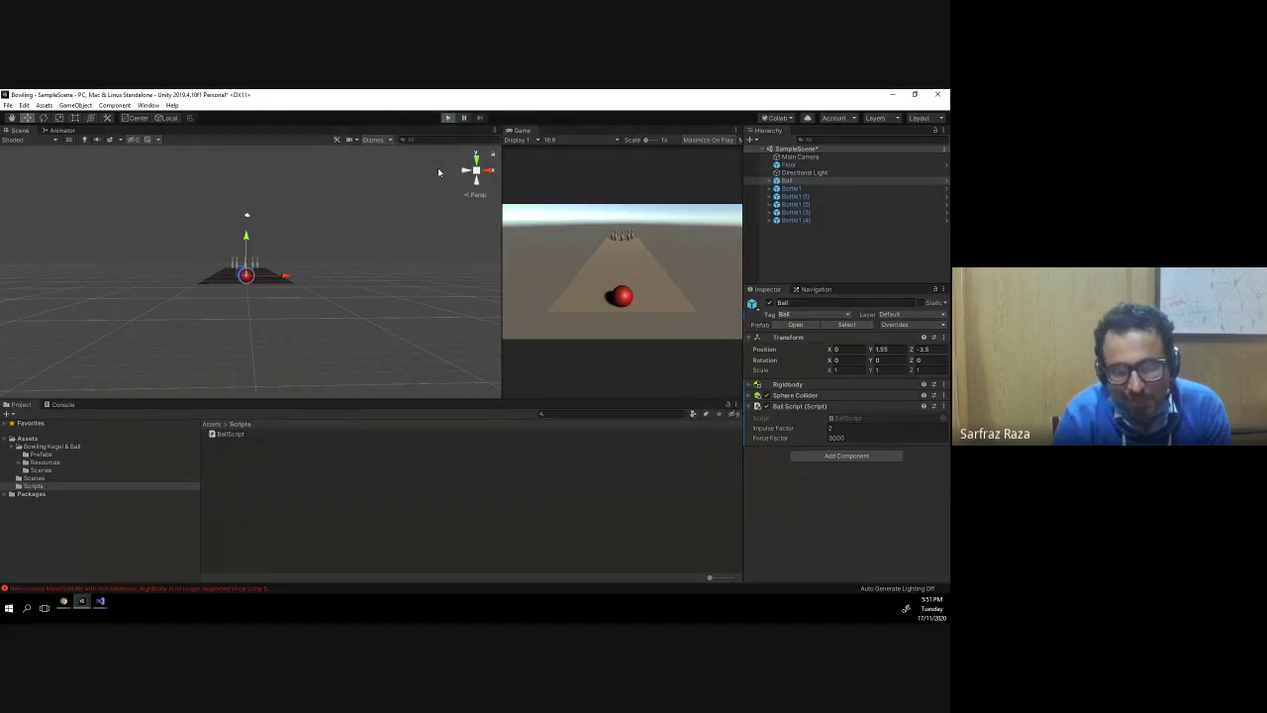
pyautogui.press('Right')
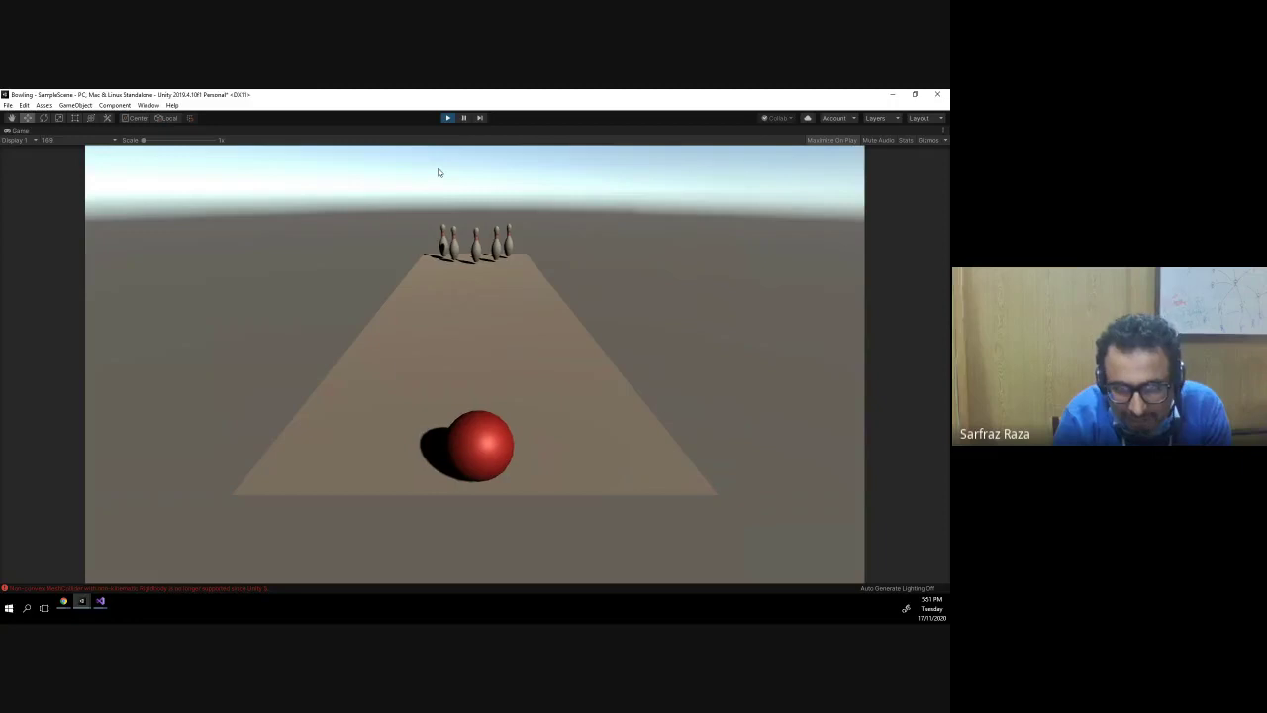
pyautogui.press('Left')
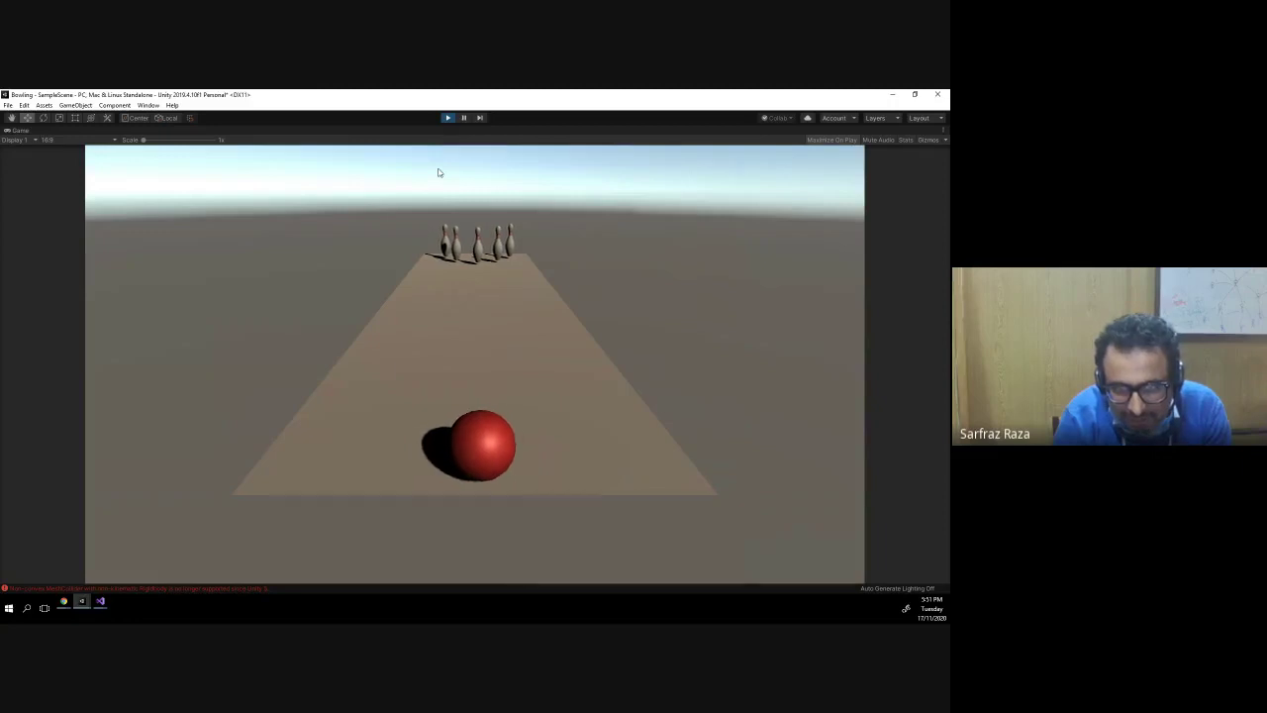
pyautogui.press('Right')
pyautogui.press('space')
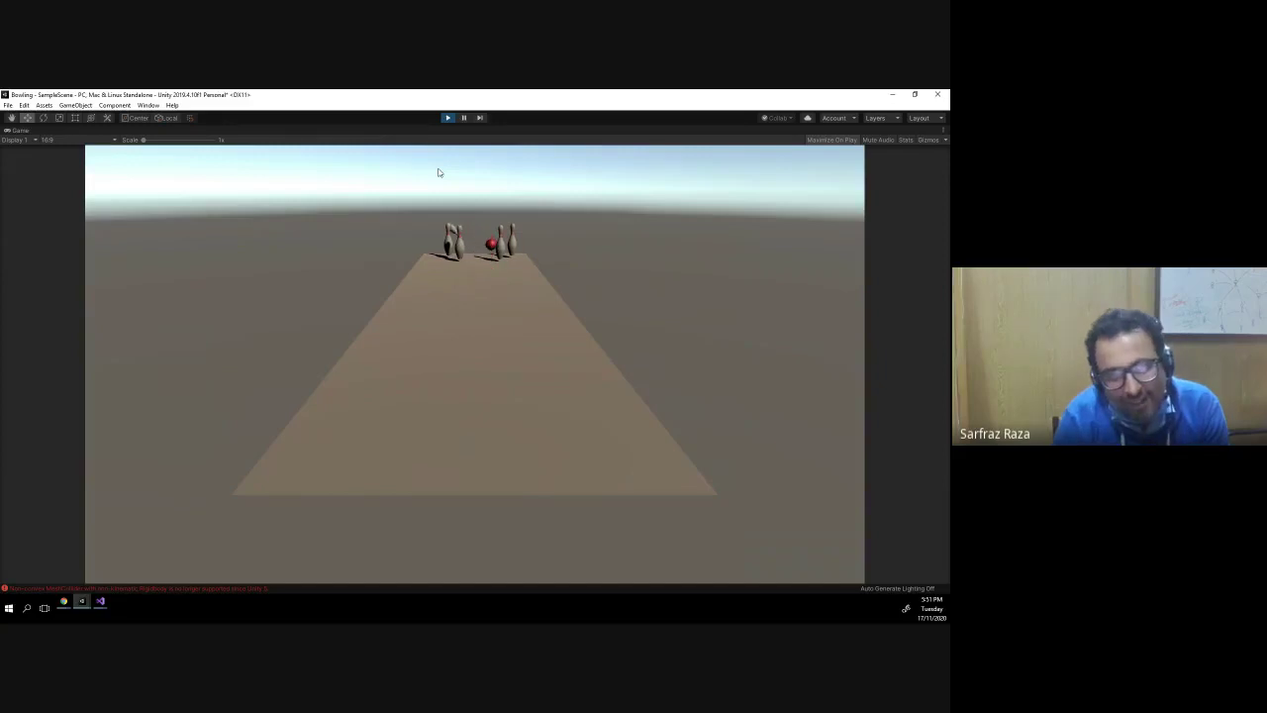
pyautogui.hotkey('ctrl', 'p')
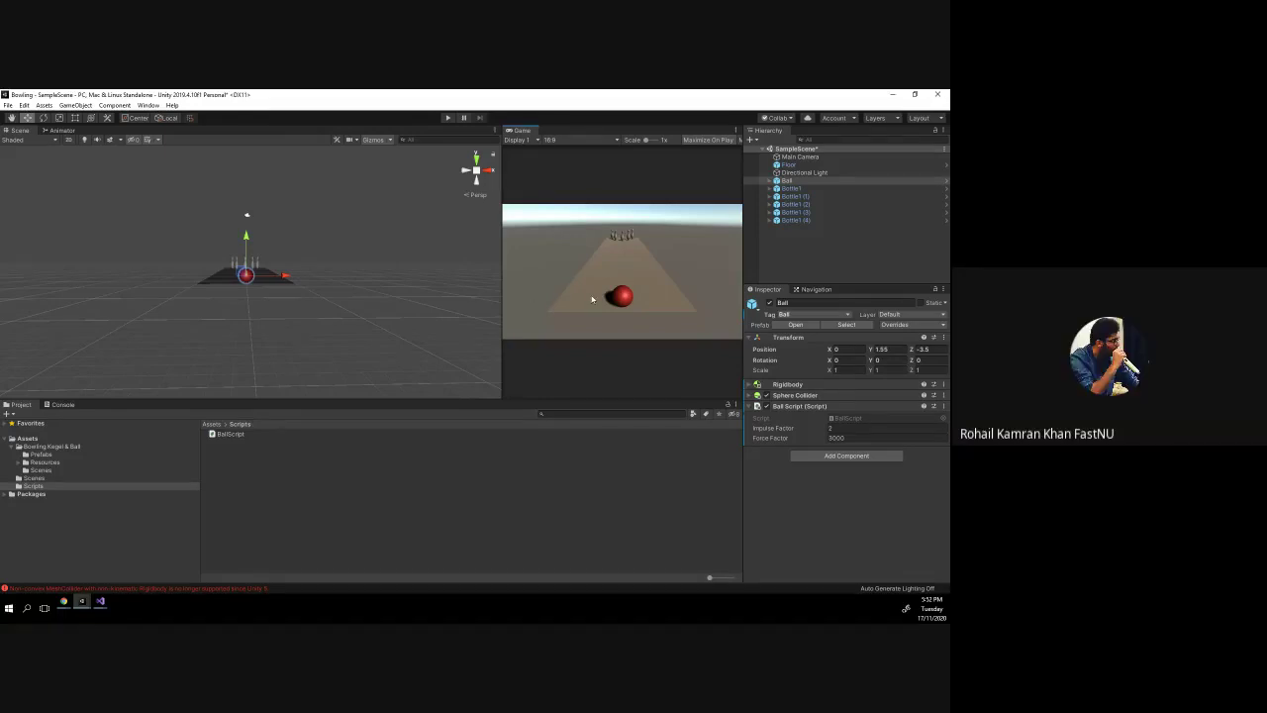
# - Select the Ball and save SampleScene
pyautogui.click(792, 182)
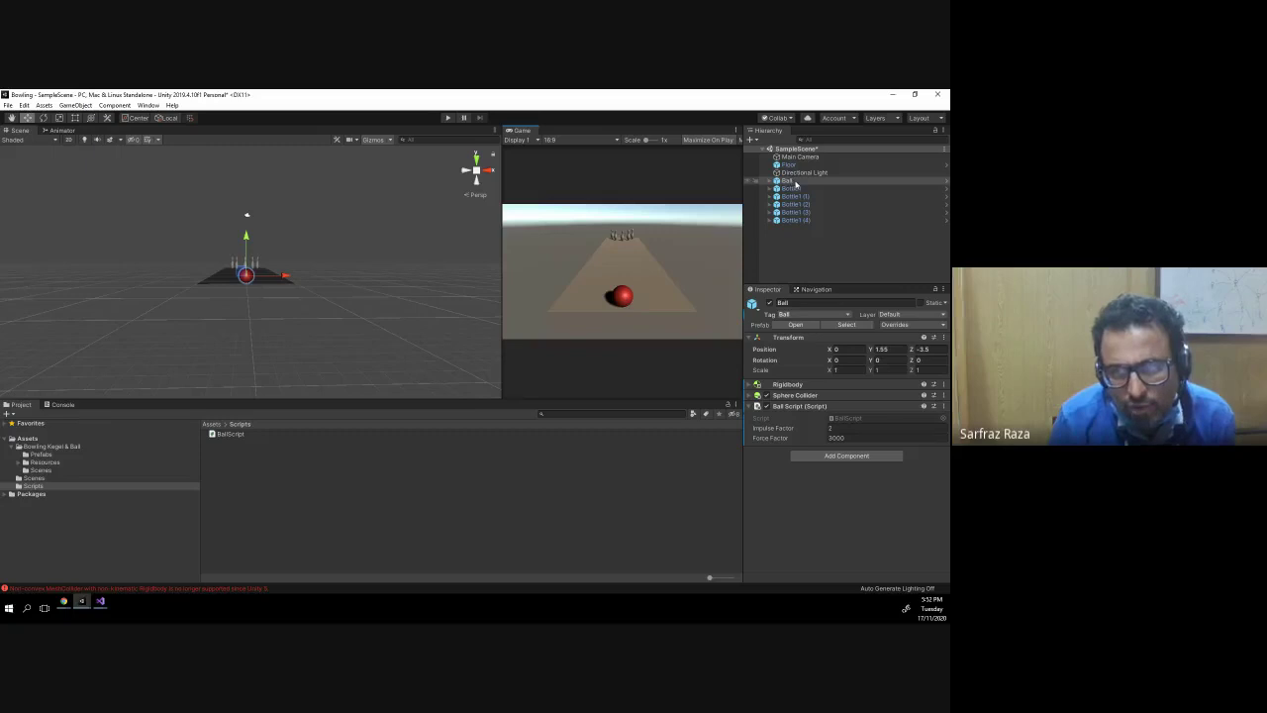
pyautogui.hotkey('ctrl', 's')
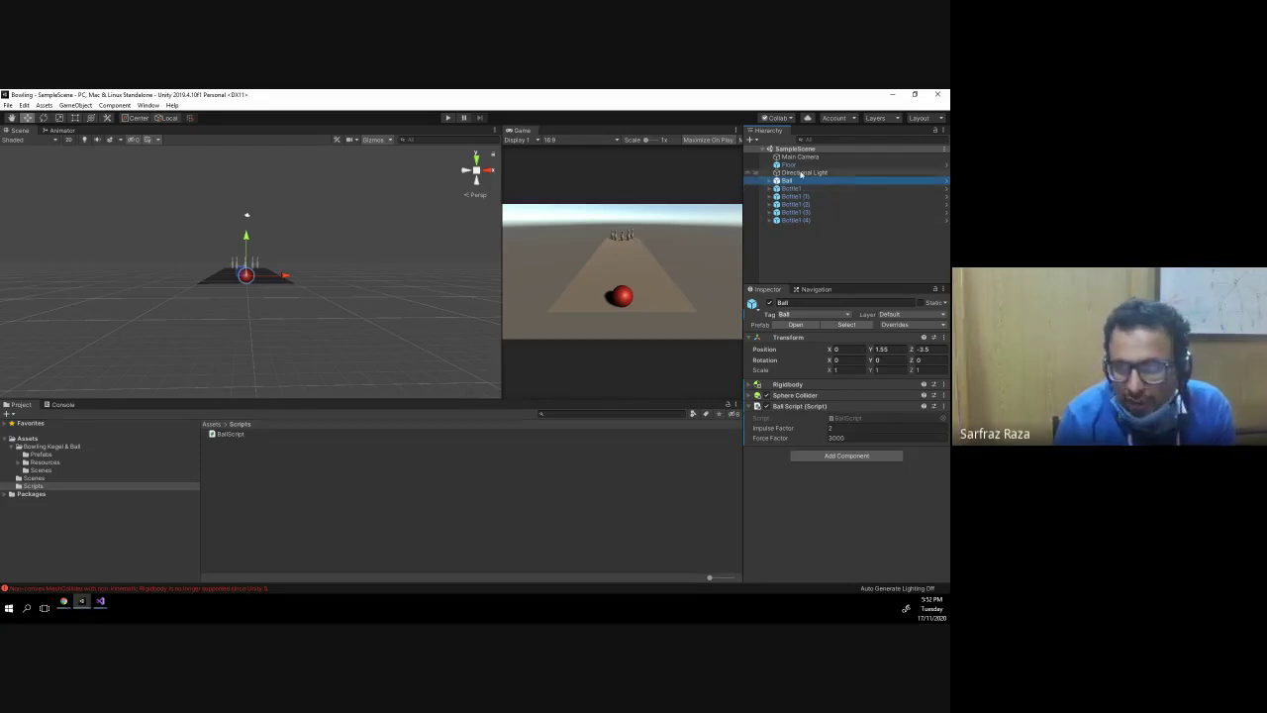
pyautogui.hotkey('alt', 'Tab')
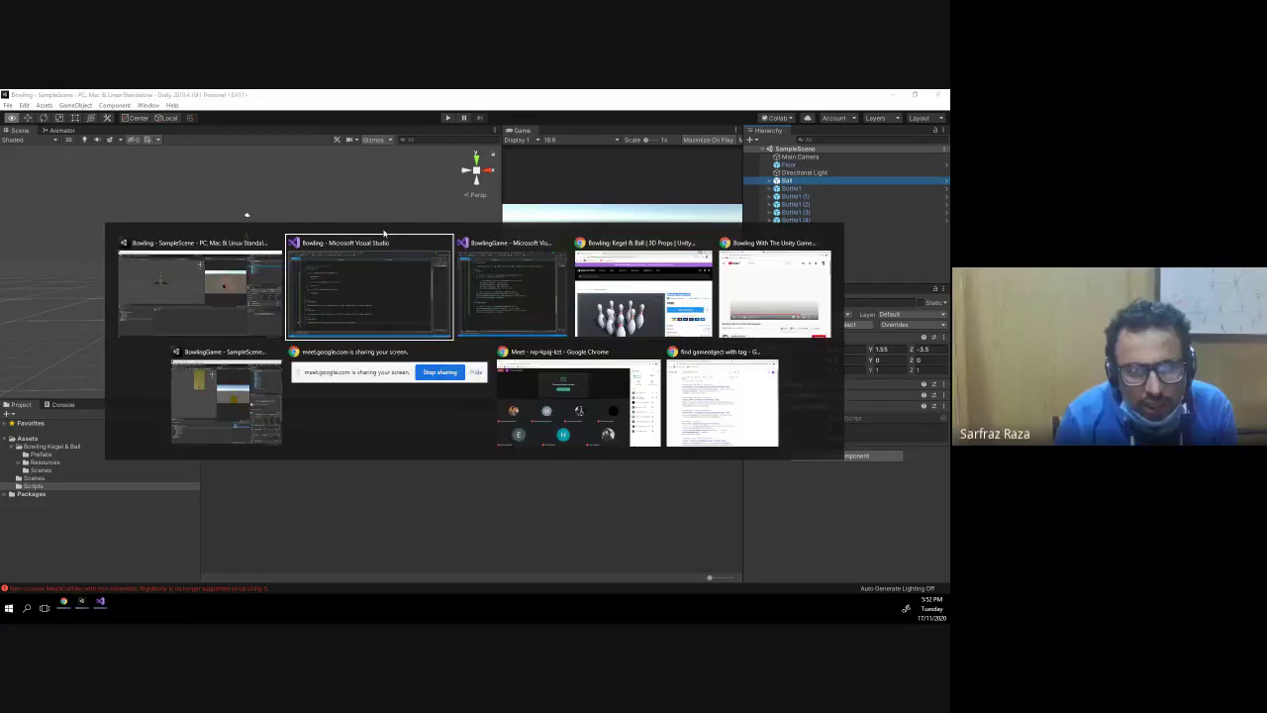
# - Bring BallScript.cs forward and select the Space-key else-if line in Update
pyautogui.click(384, 235)
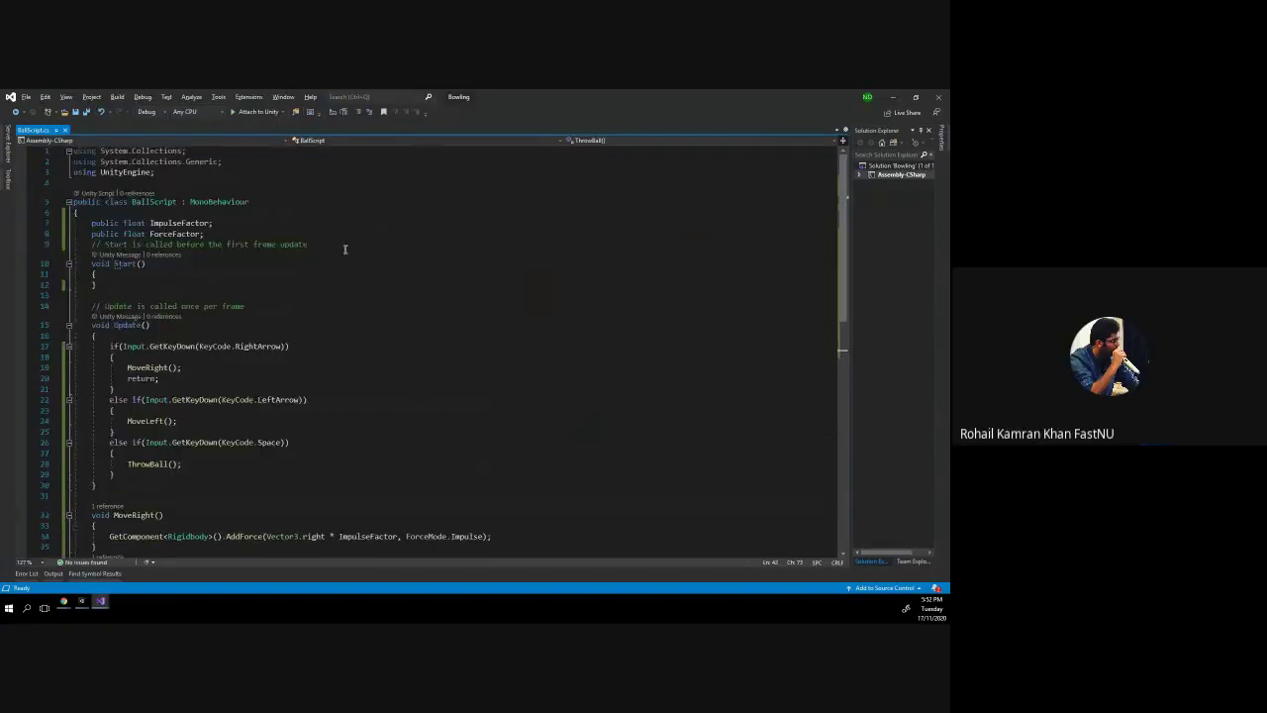
pyautogui.click(206, 237)
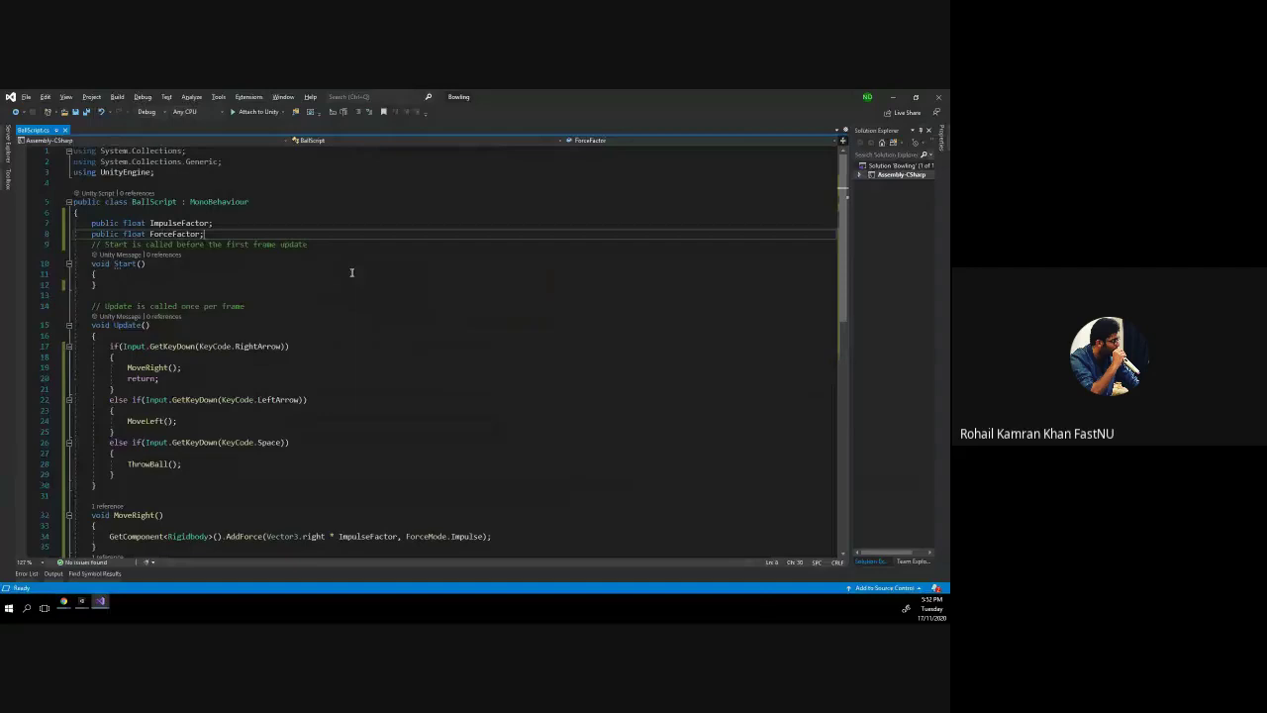
pyautogui.hotkey('alt', 'Tab')
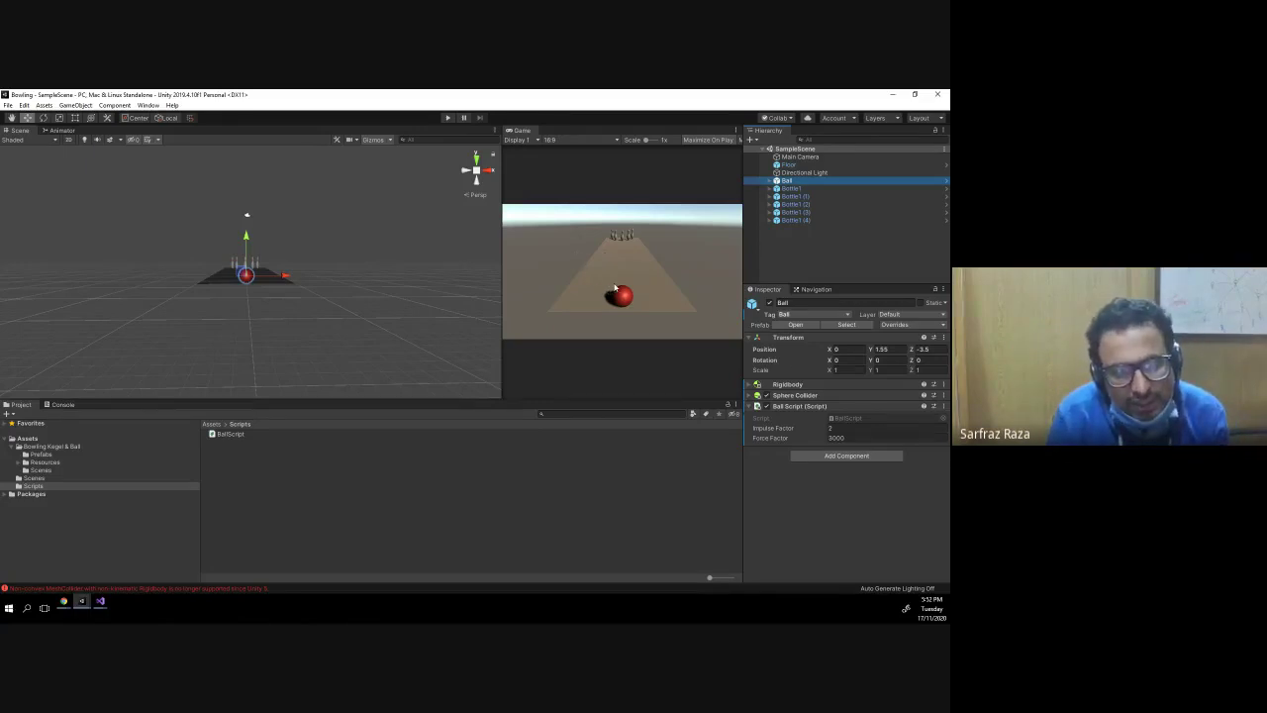
pyautogui.hotkey('alt', 'Tab')
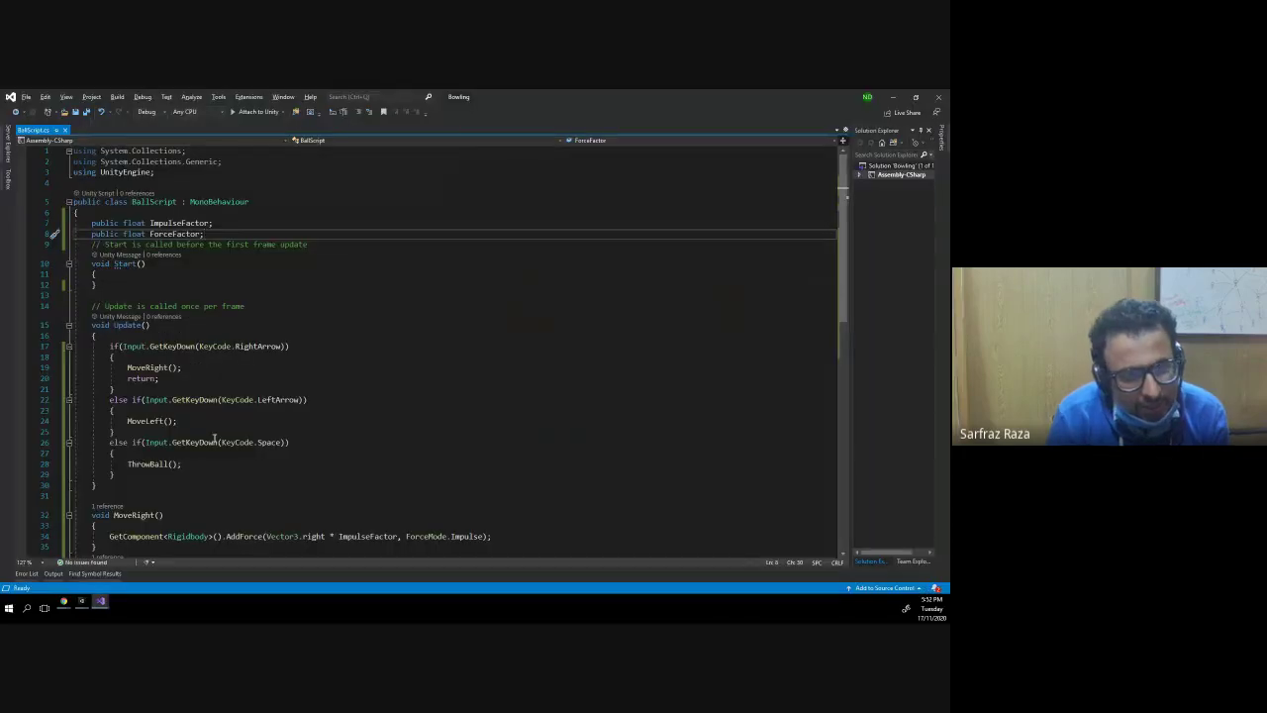
pyautogui.moveTo(110, 441); pyautogui.dragTo(291, 442)
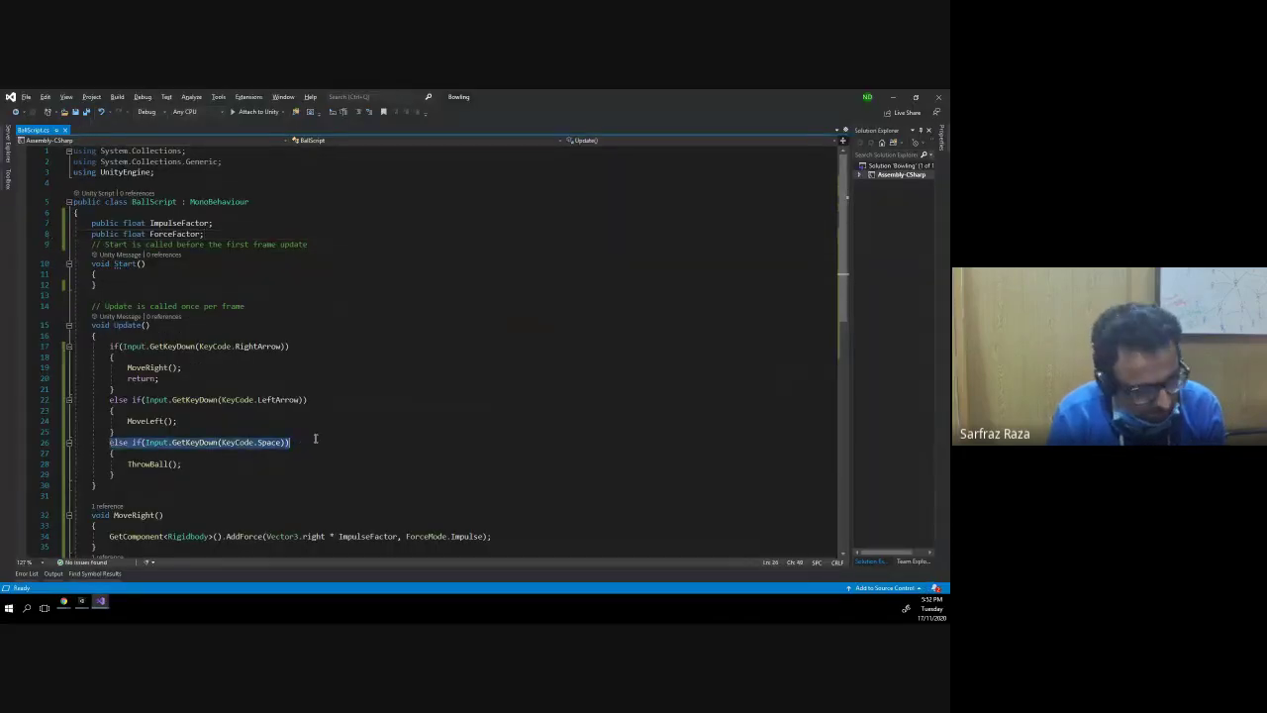
pyautogui.click(208, 428)
pyautogui.click(165, 481)
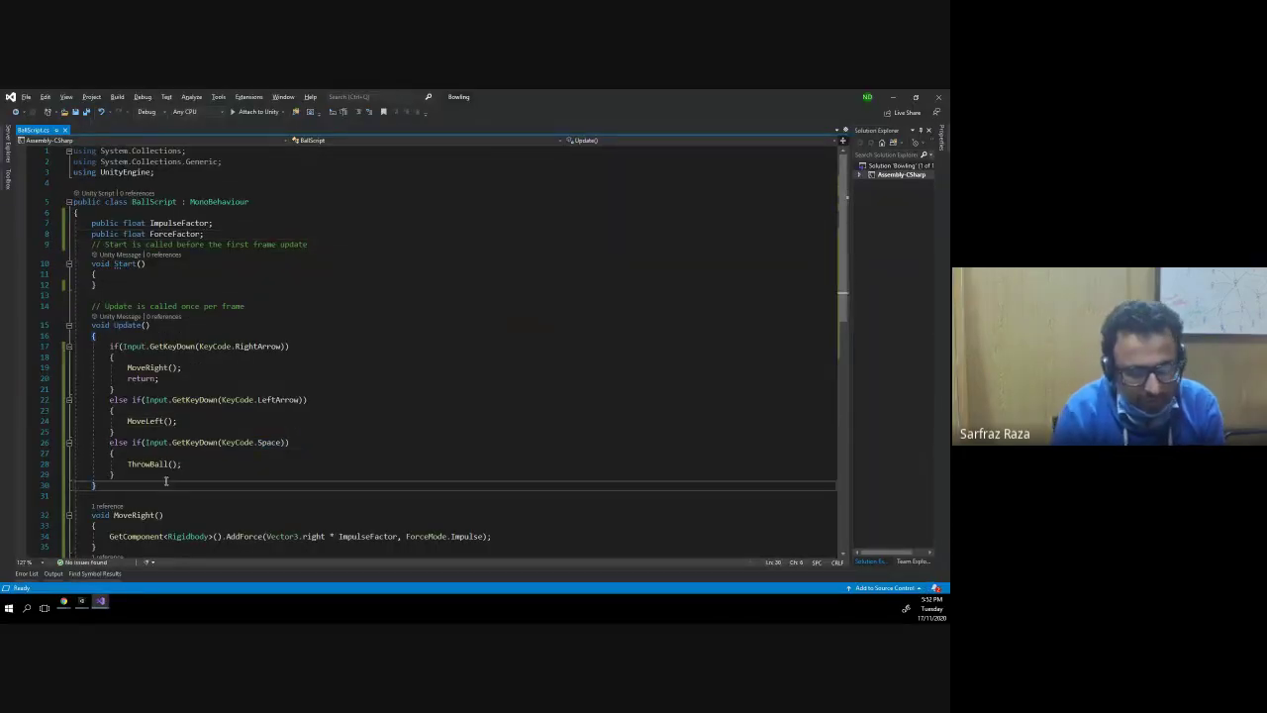
# - Duplicate the Space condition below it as an else-if for KeyCode.B
pyautogui.press('Return')
pyautogui.write('else if (Input.GetKeyDown(KeyCode.Space))')
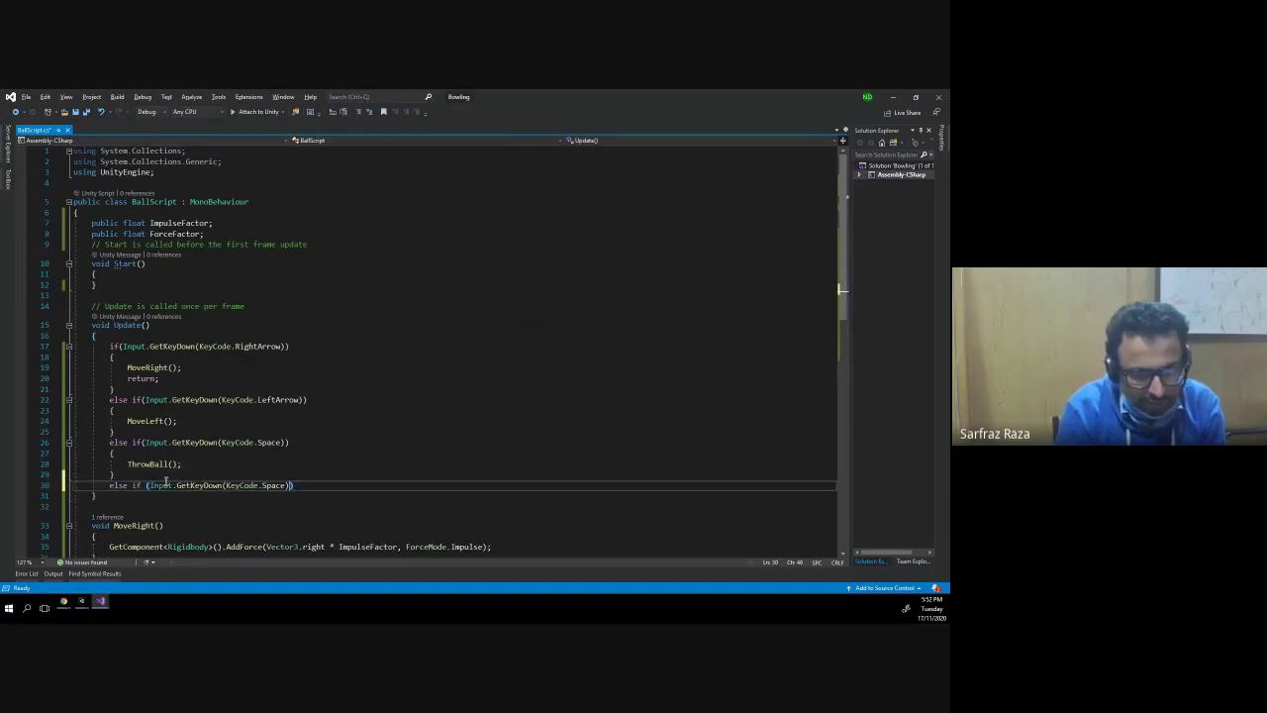
pyautogui.press('Left')
pyautogui.press('Left')
pyautogui.hotkey('ctrl', 'shift', 'Left')
pyautogui.write('B')
# - Give the B branch a block calling RESETBALL(); and save the script
pyautogui.press('End')
pyautogui.press('Return')
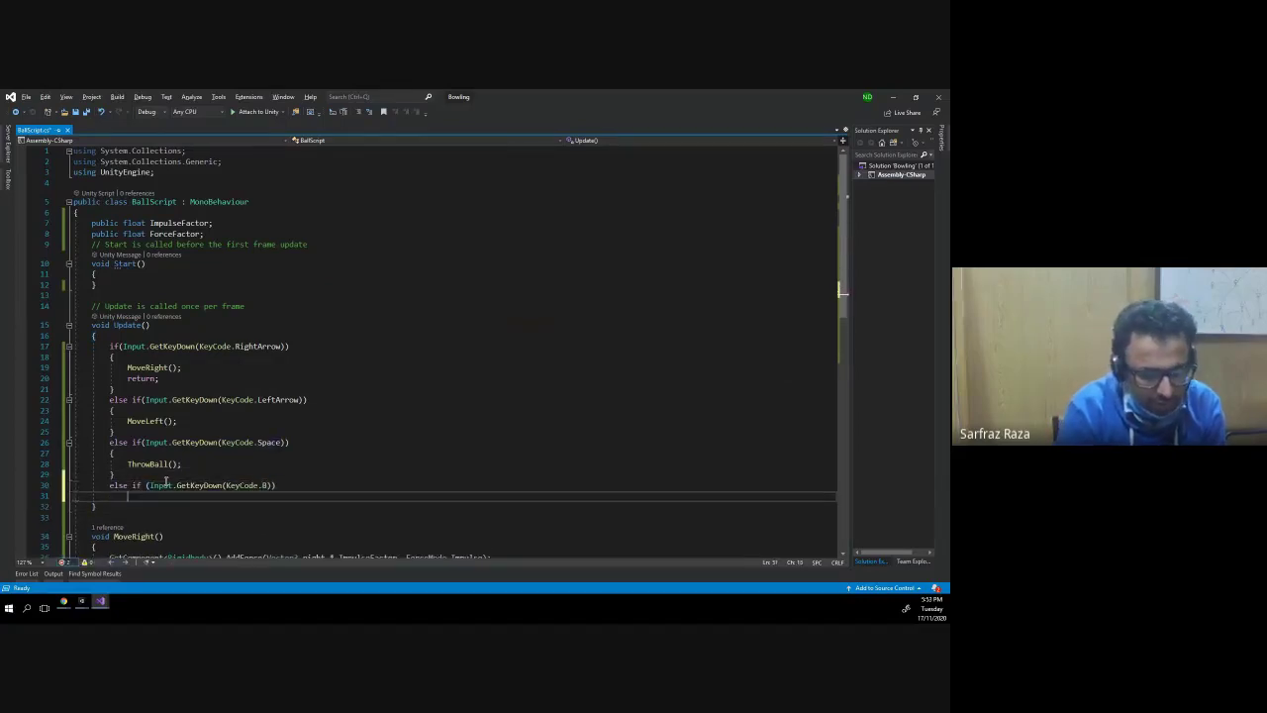
pyautogui.write('{')
pyautogui.press('Return')
pyautogui.write('REW')
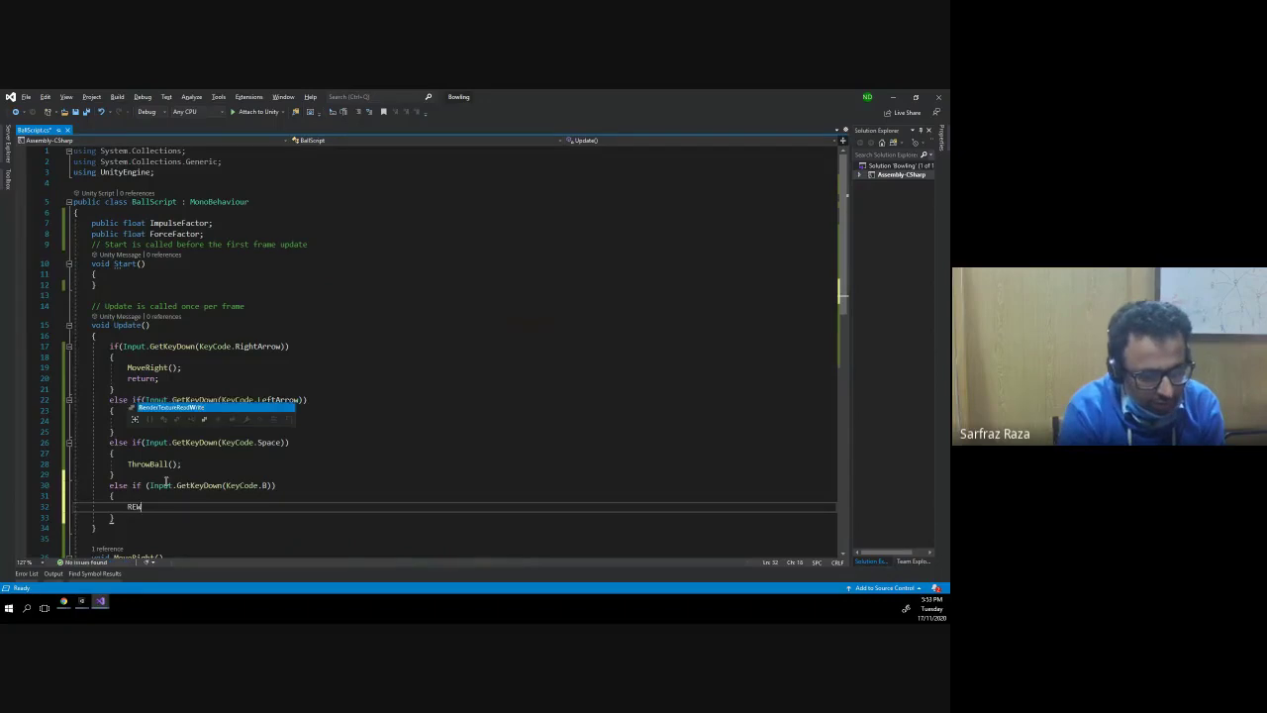
pyautogui.write('mo')
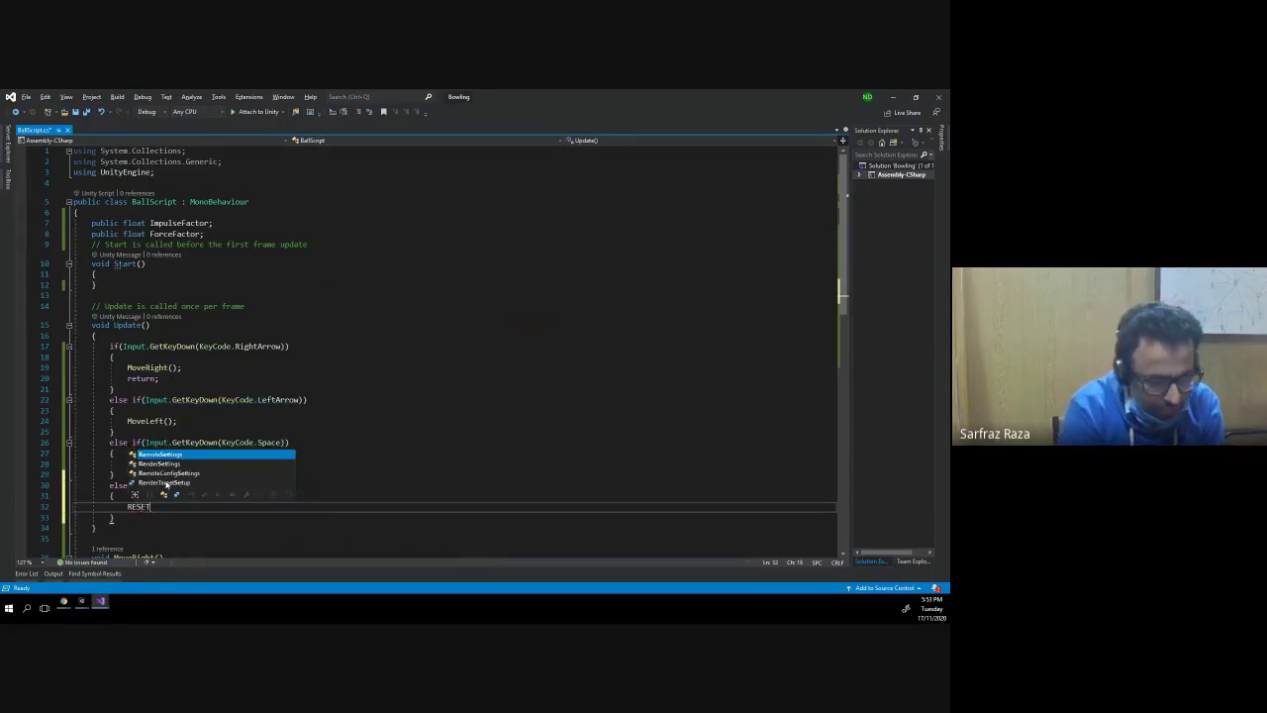
pyautogui.press('Tab')
pyautogui.write('()')
pyautogui.hotkey('shift', 'Home')
pyautogui.press('BackSpace')
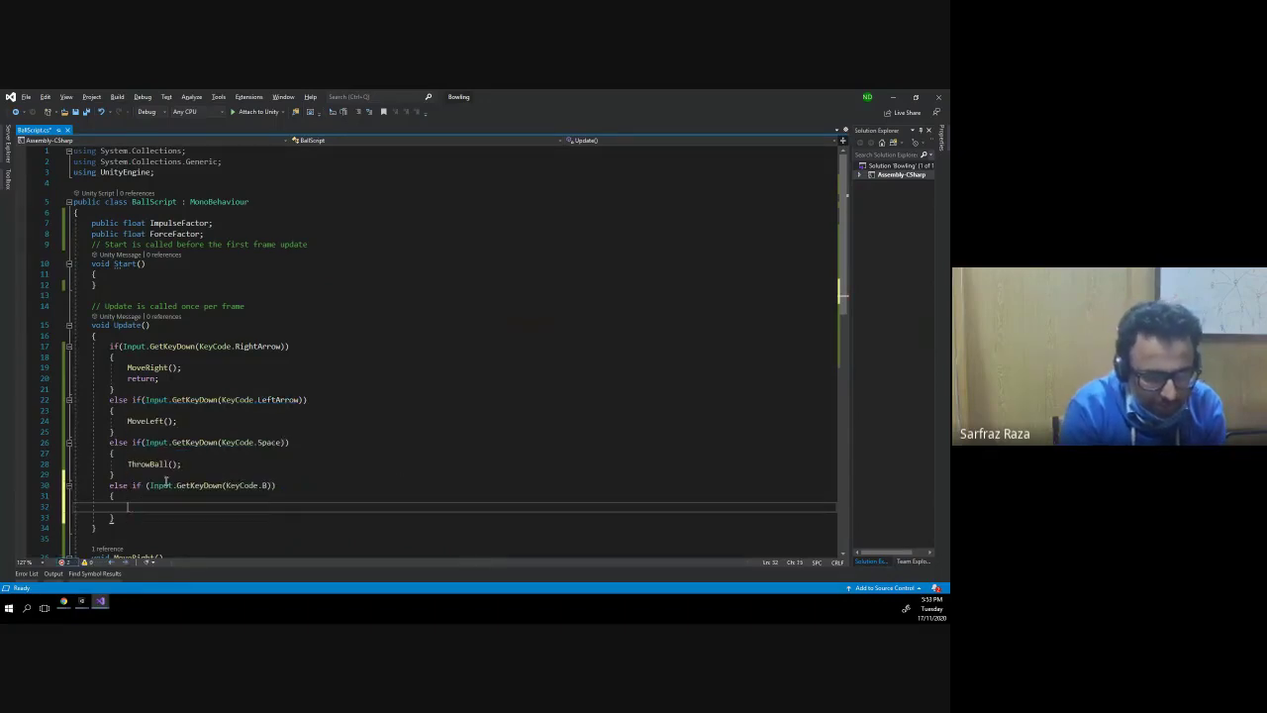
pyautogui.write('RESET')
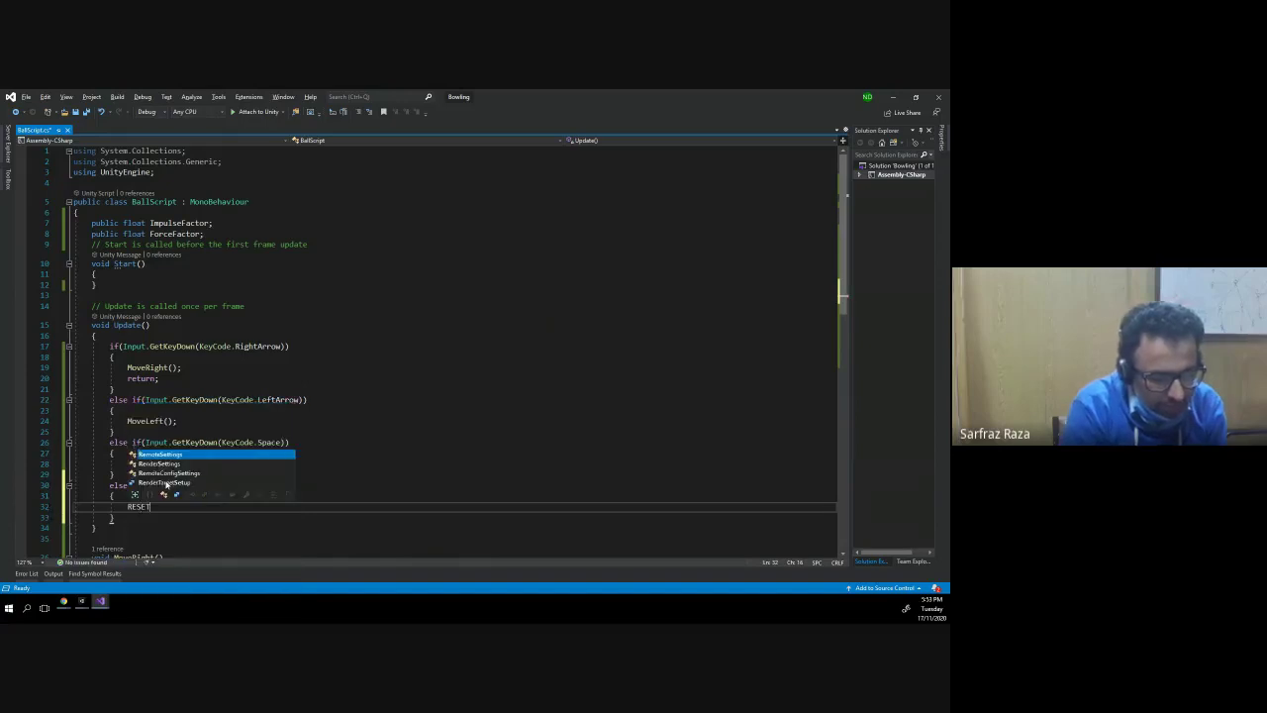
pyautogui.write('BALL')
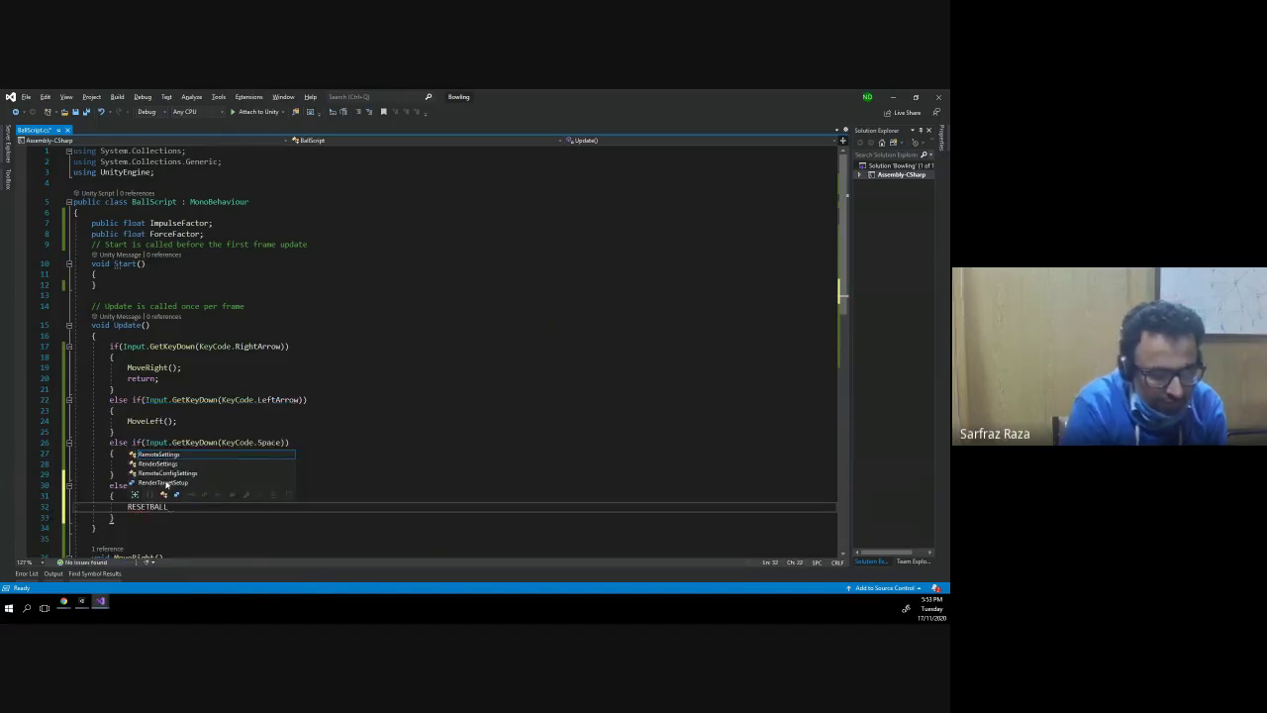
pyautogui.write('();')
pyautogui.hotkey('ctrl', 's')
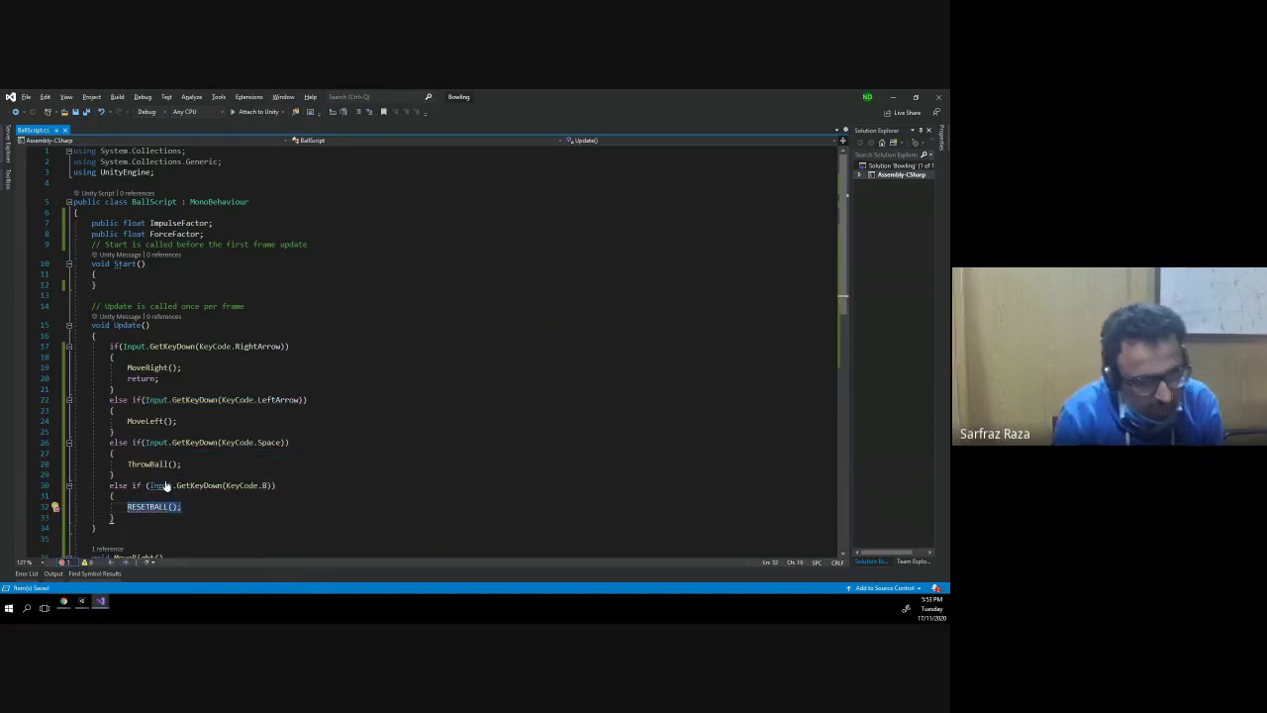
# - Add a void RESETBALL() method with an opening brace after ThrowBall
pyautogui.scroll(-6, 128, 465)
pyautogui.scroll(-1, 128, 466)
pyautogui.click(102, 434)
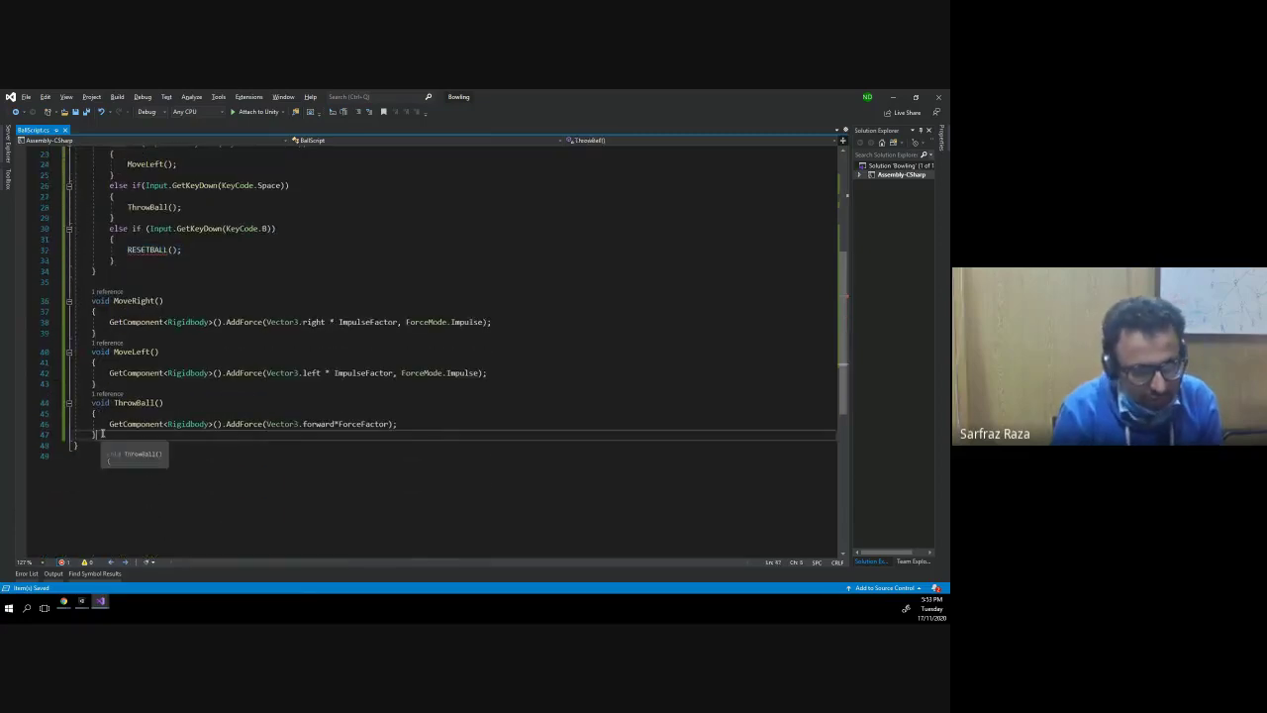
pyautogui.press('Return')
pyautogui.write('RESETBALL();')
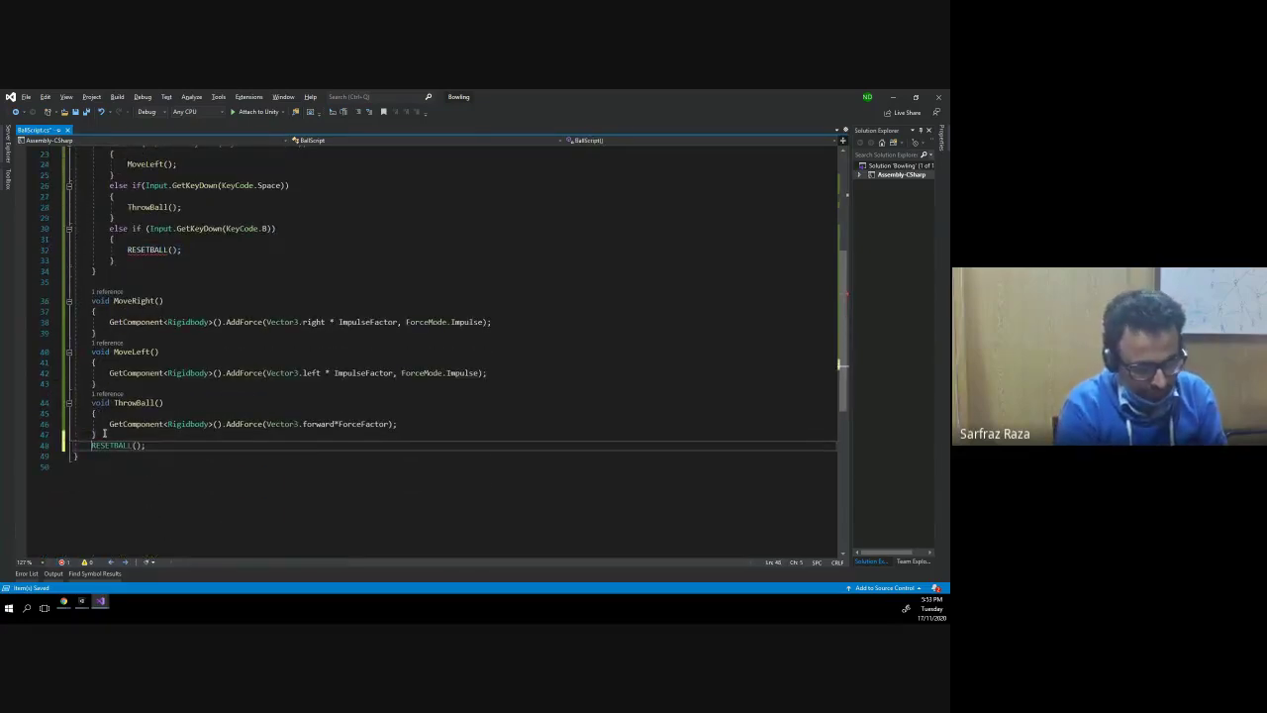
pyautogui.press('Home')
pyautogui.write('void')
pyautogui.press('End')
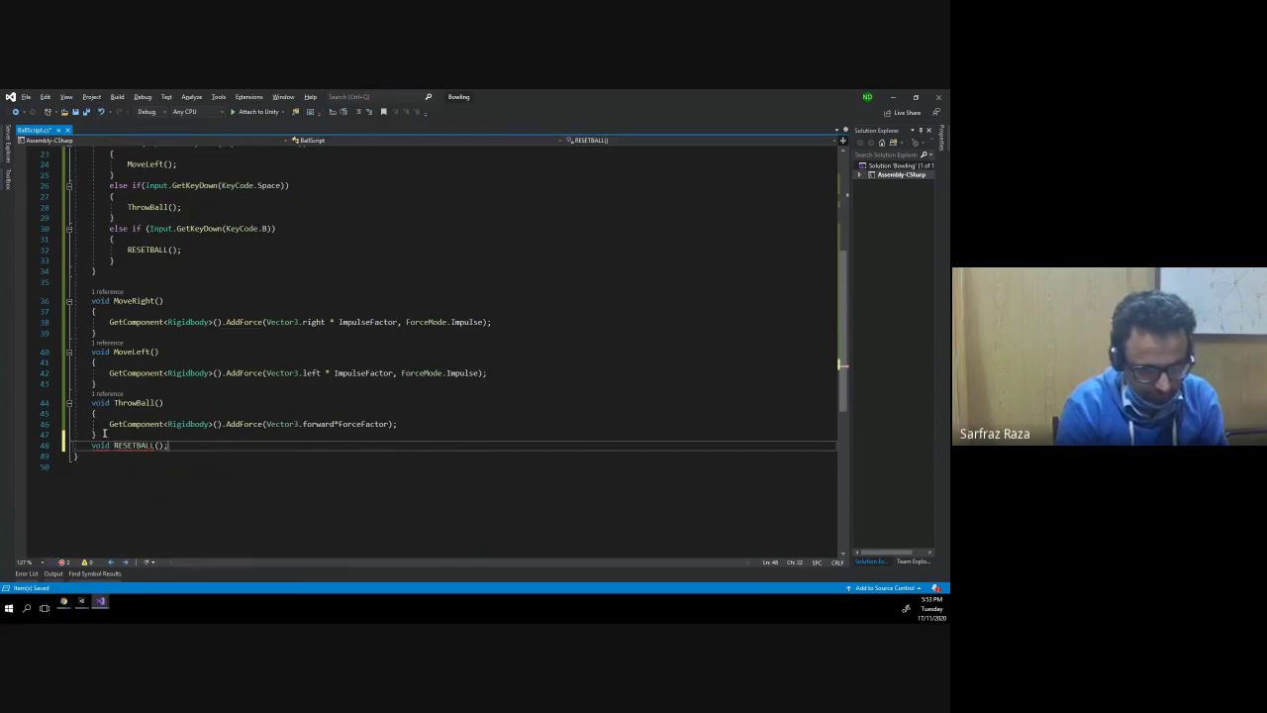
pyautogui.press('Return')
pyautogui.write('{')
pyautogui.press('Return')
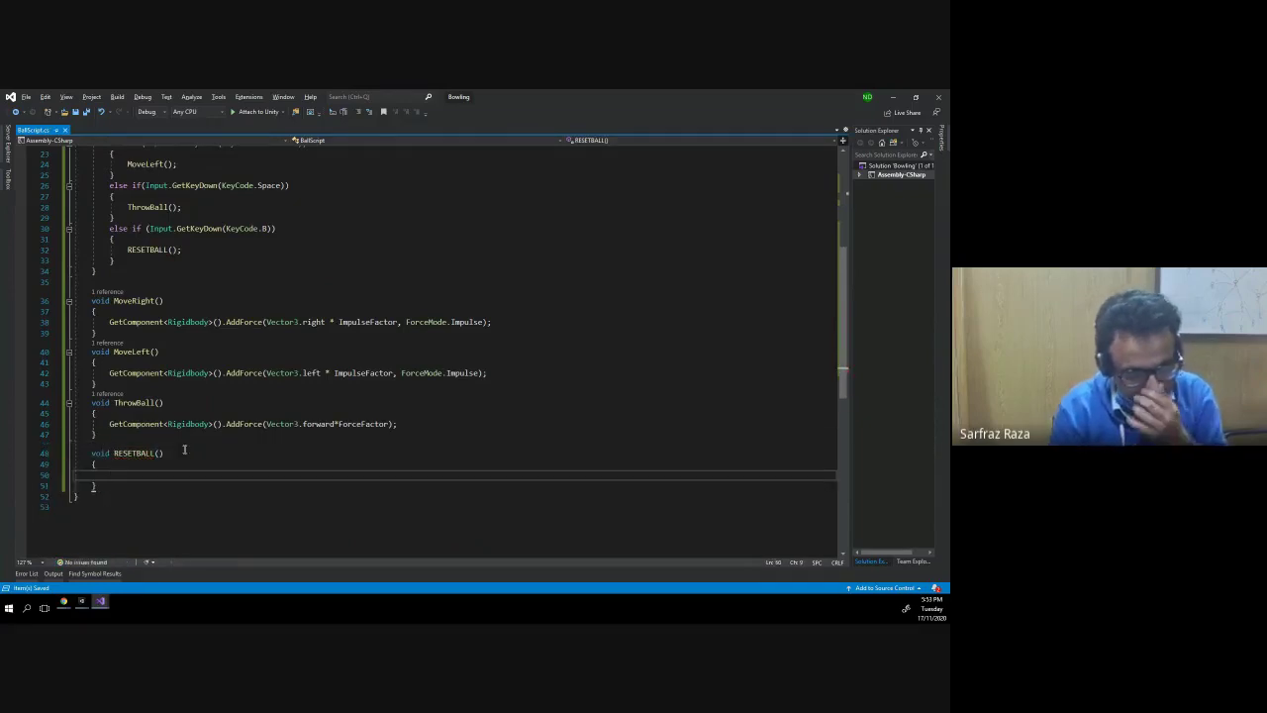
# - Return to the top of the class, after the ForceFactor declaration
pyautogui.scroll(1, 184, 449)
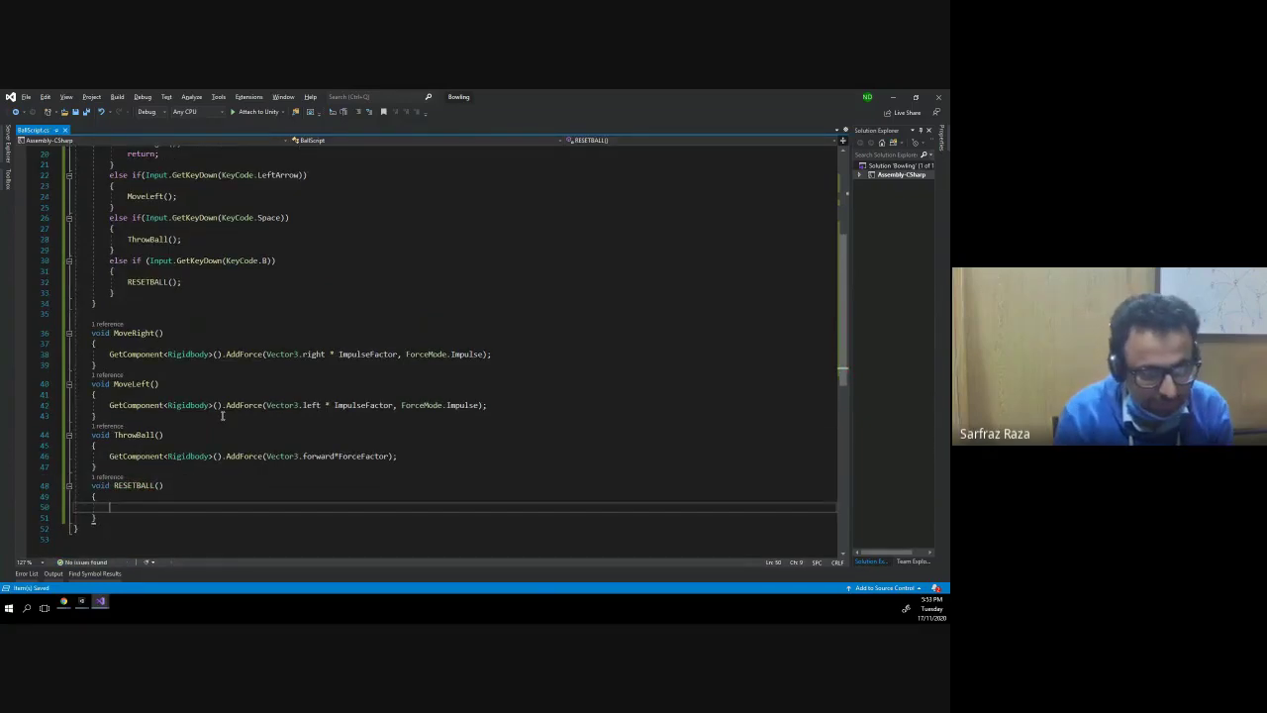
pyautogui.scroll(6, 167, 260)
pyautogui.scroll(1, 167, 259)
pyautogui.click(228, 236)
# - Declare 'private Vector3 BallStartPosition;' on a new line below ForceFactor
pyautogui.press('Return')
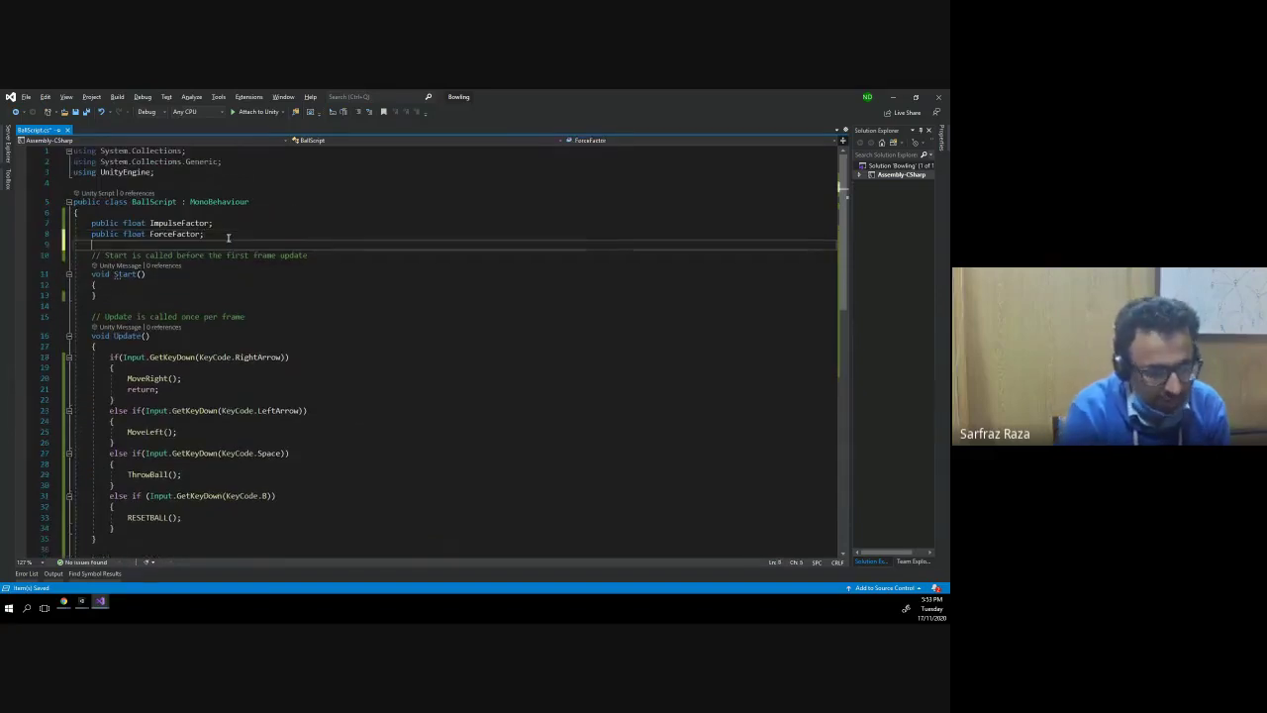
pyautogui.write('po')
pyautogui.press('BackSpace')
pyautogui.write('r')
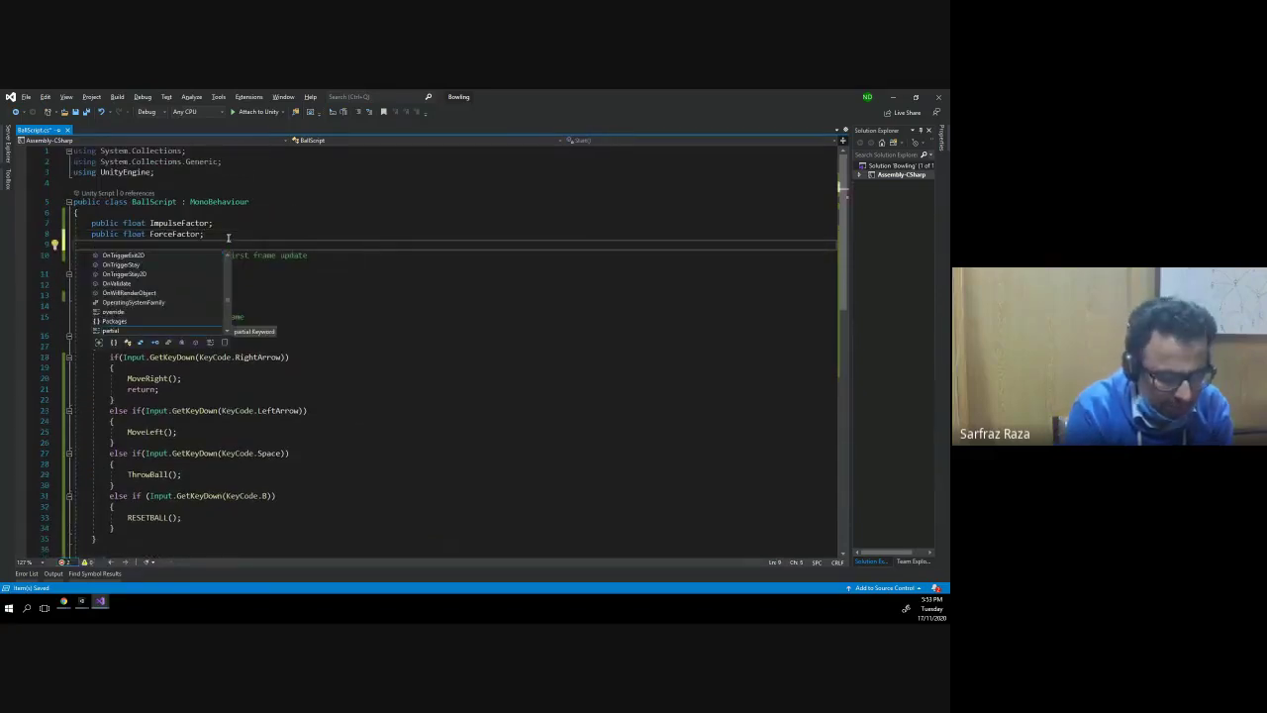
pyautogui.write('iva')
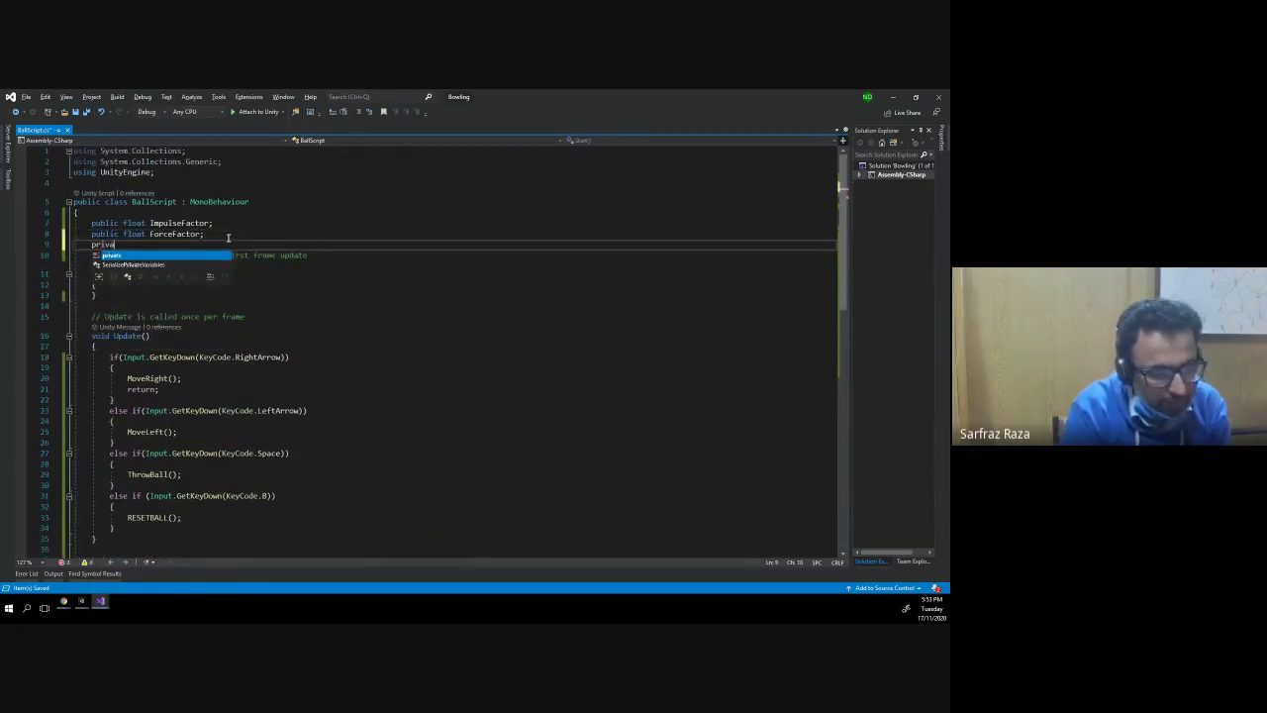
pyautogui.write('te Vec')
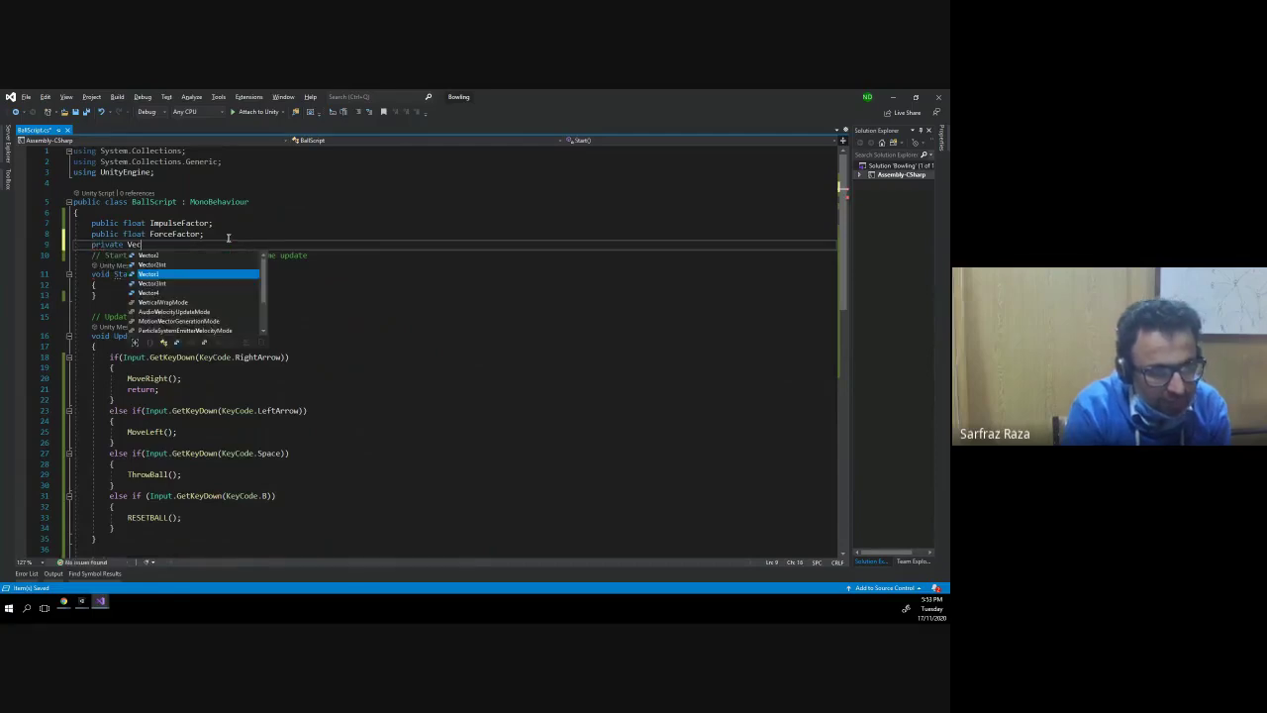
pyautogui.write('tor3 Bal')
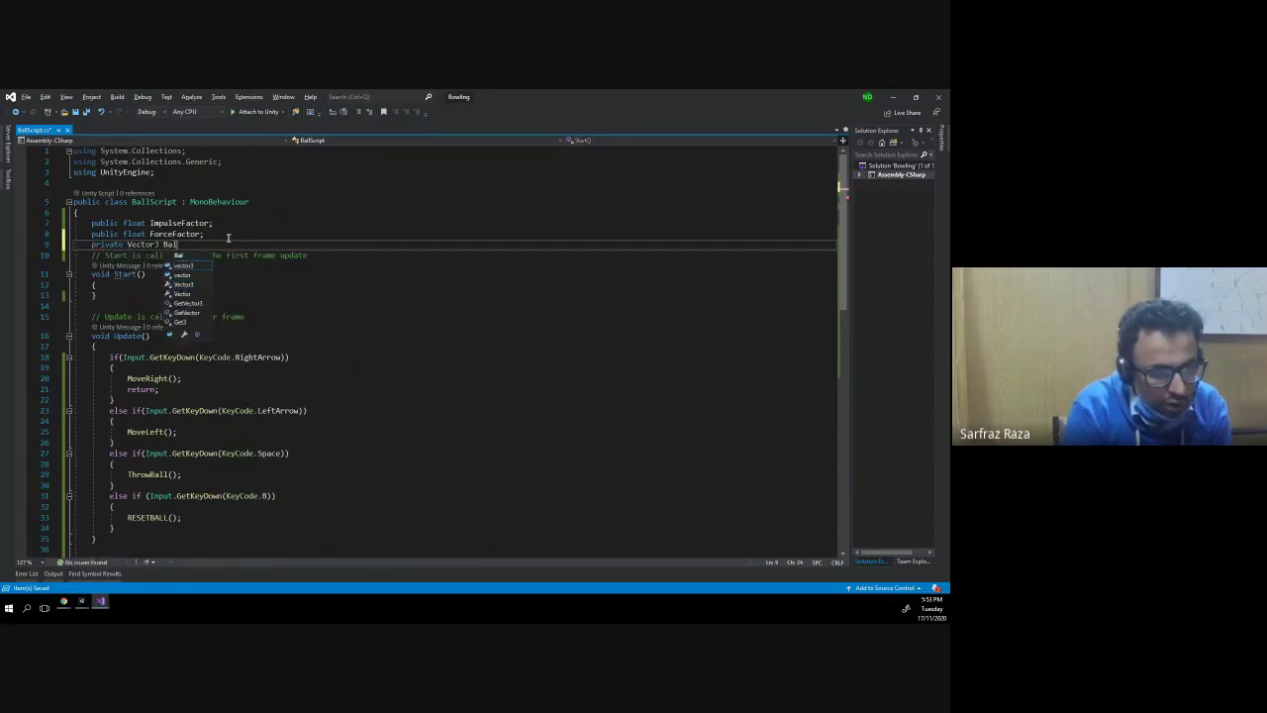
pyautogui.write('lStartPo')
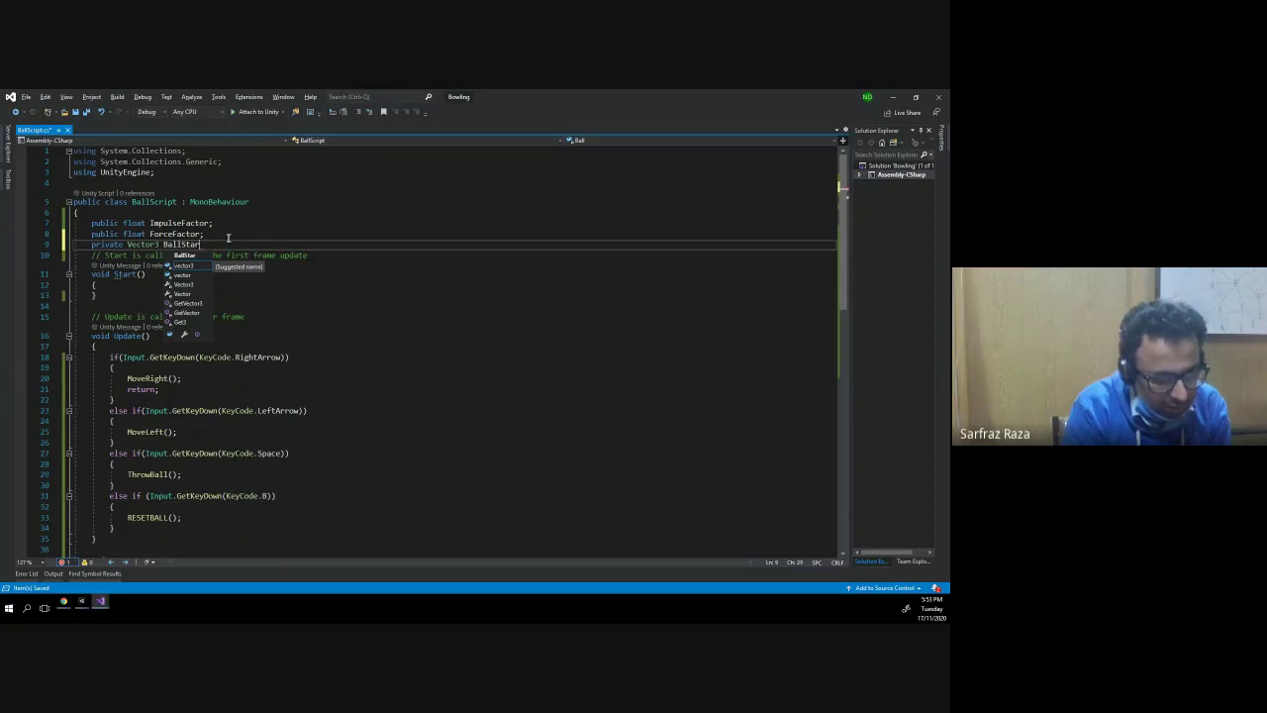
pyautogui.write('sit')
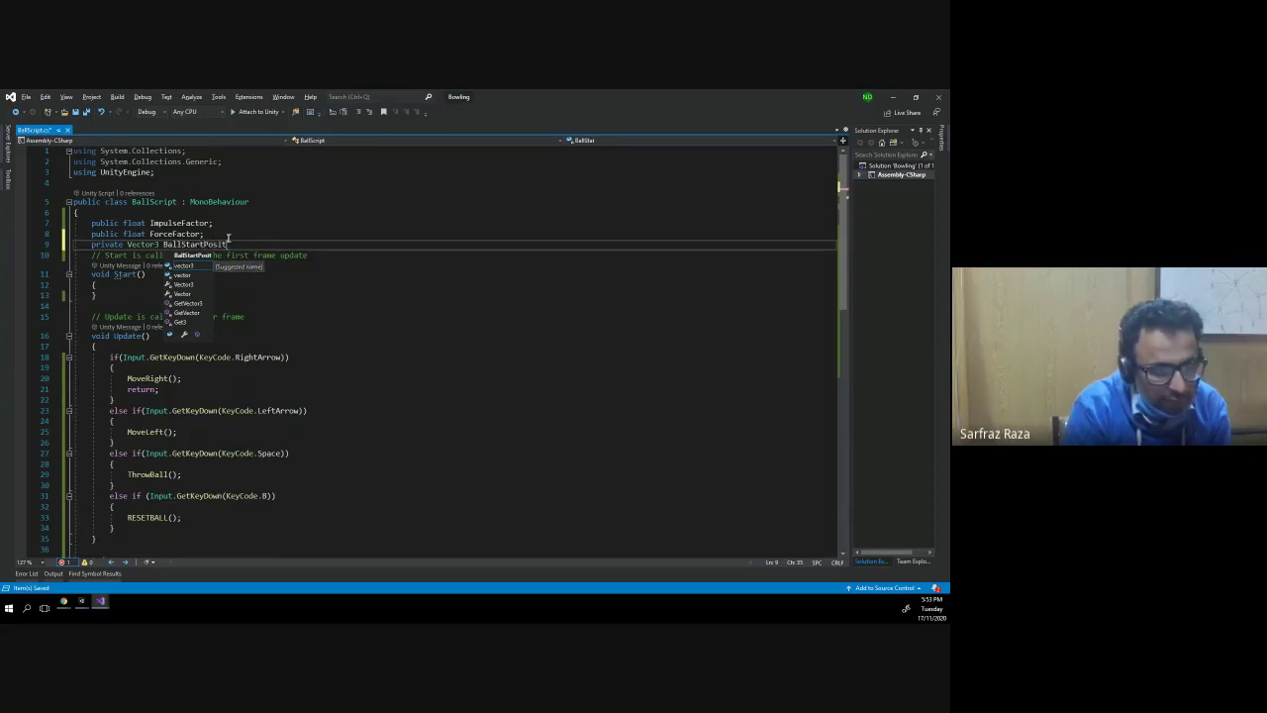
pyautogui.write('ion;')
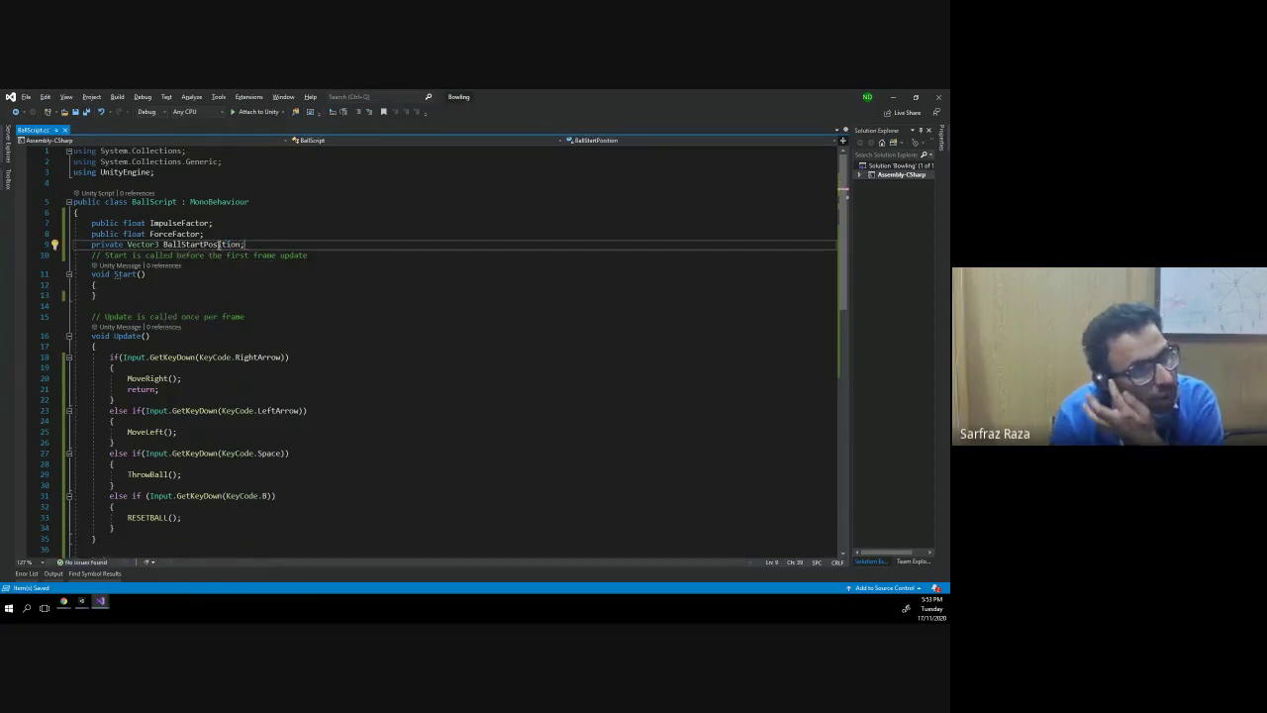
pyautogui.doubleClick(224, 243)
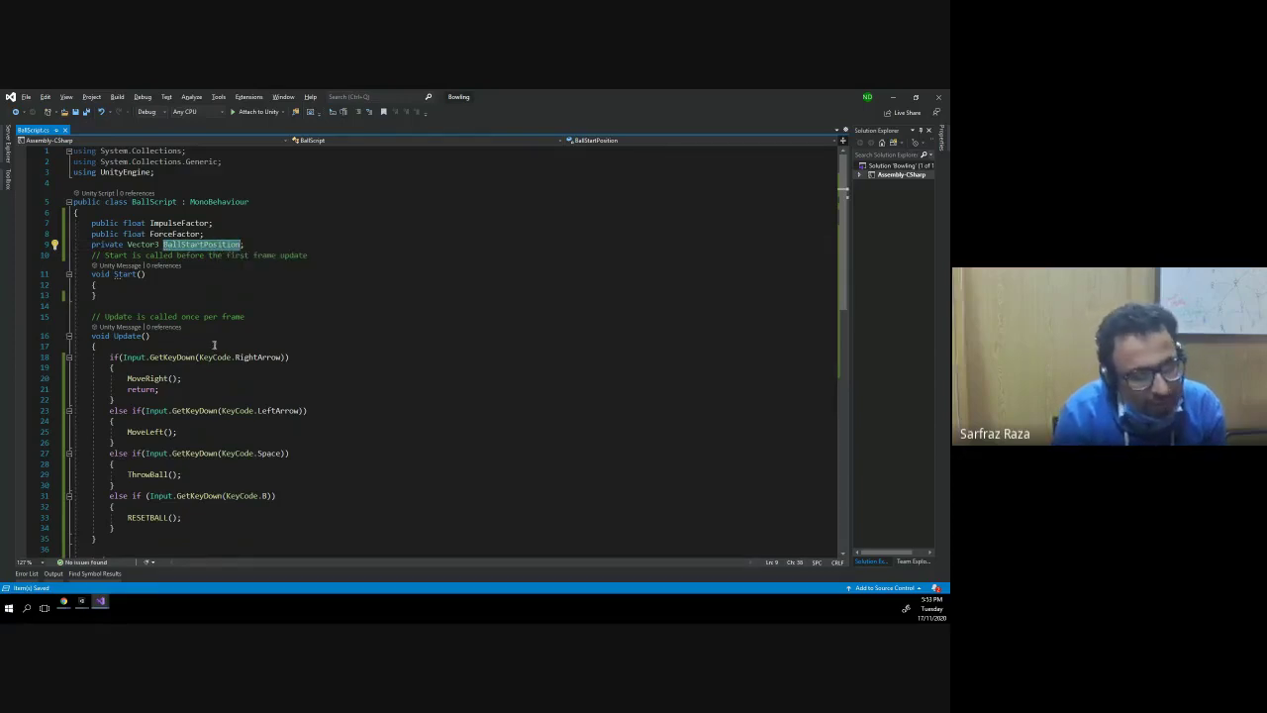
# - Start a line in Start() assigning BallStartPosition = GameObject
pyautogui.click(133, 288)
pyautogui.press('Return')
pyautogui.write('RESETBALL();')
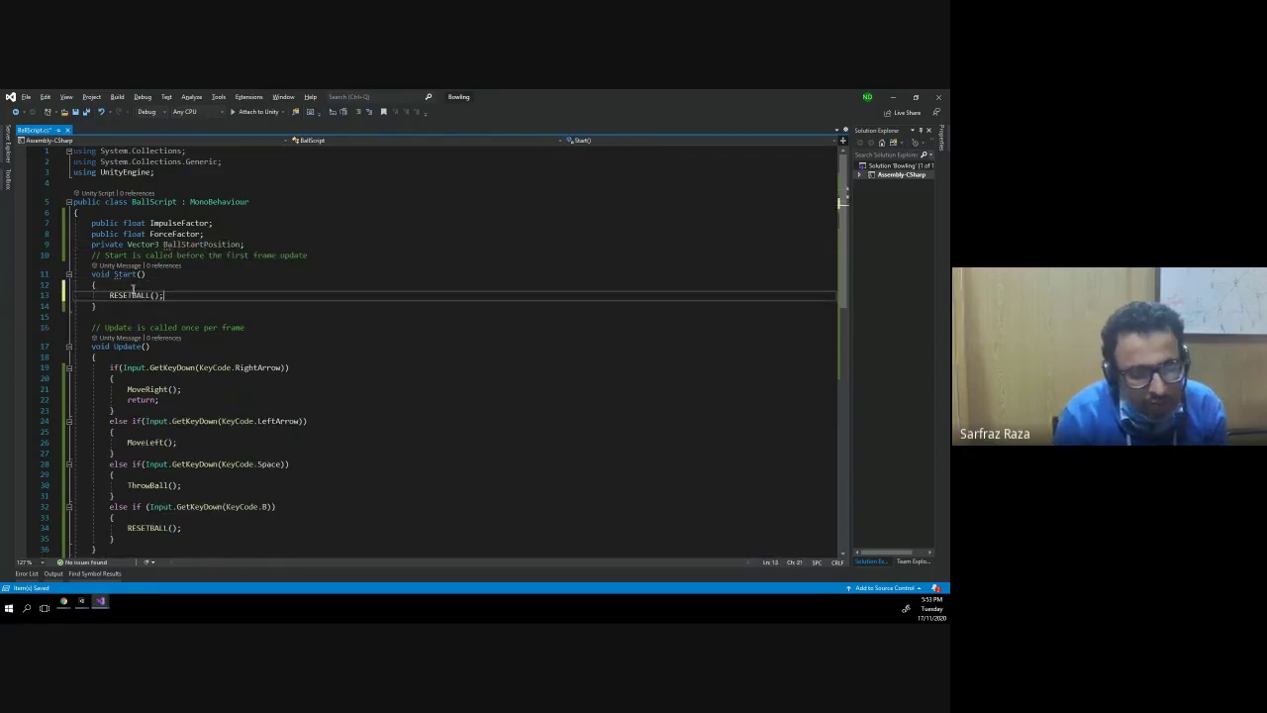
pyautogui.hotkey('ctrl', 'z')
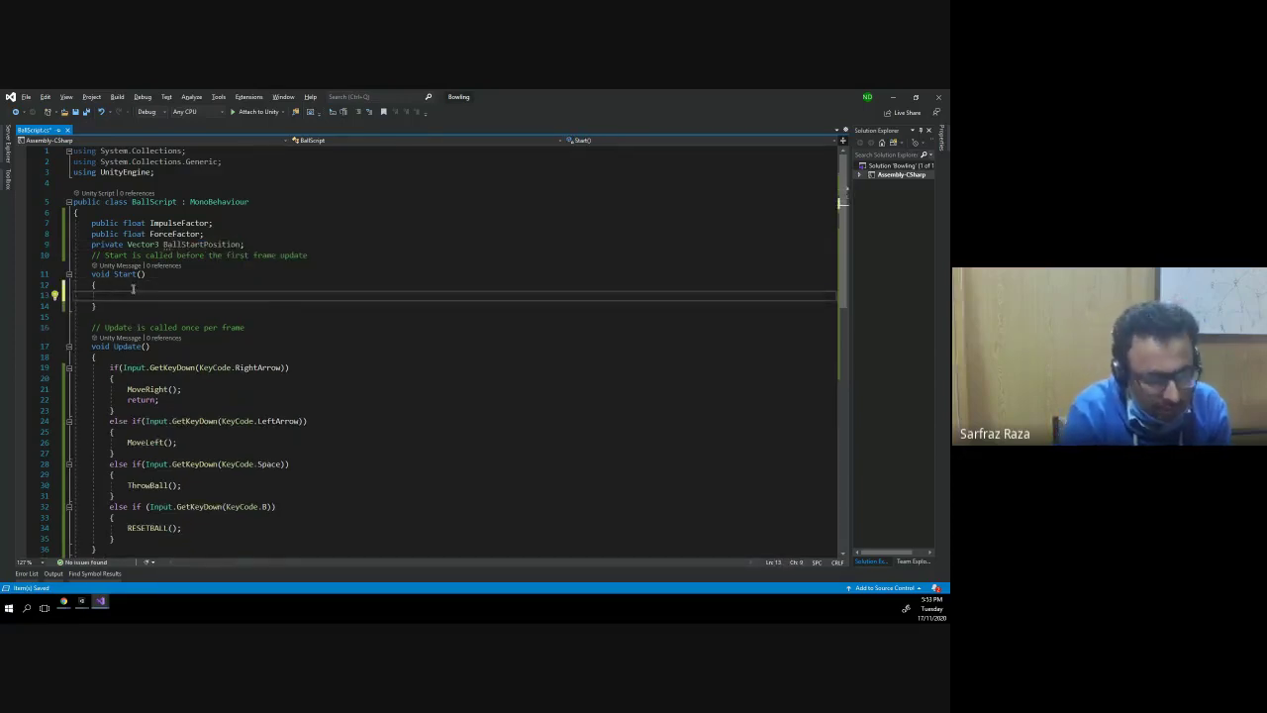
pyautogui.write('BallS')
pyautogui.press('Tab')
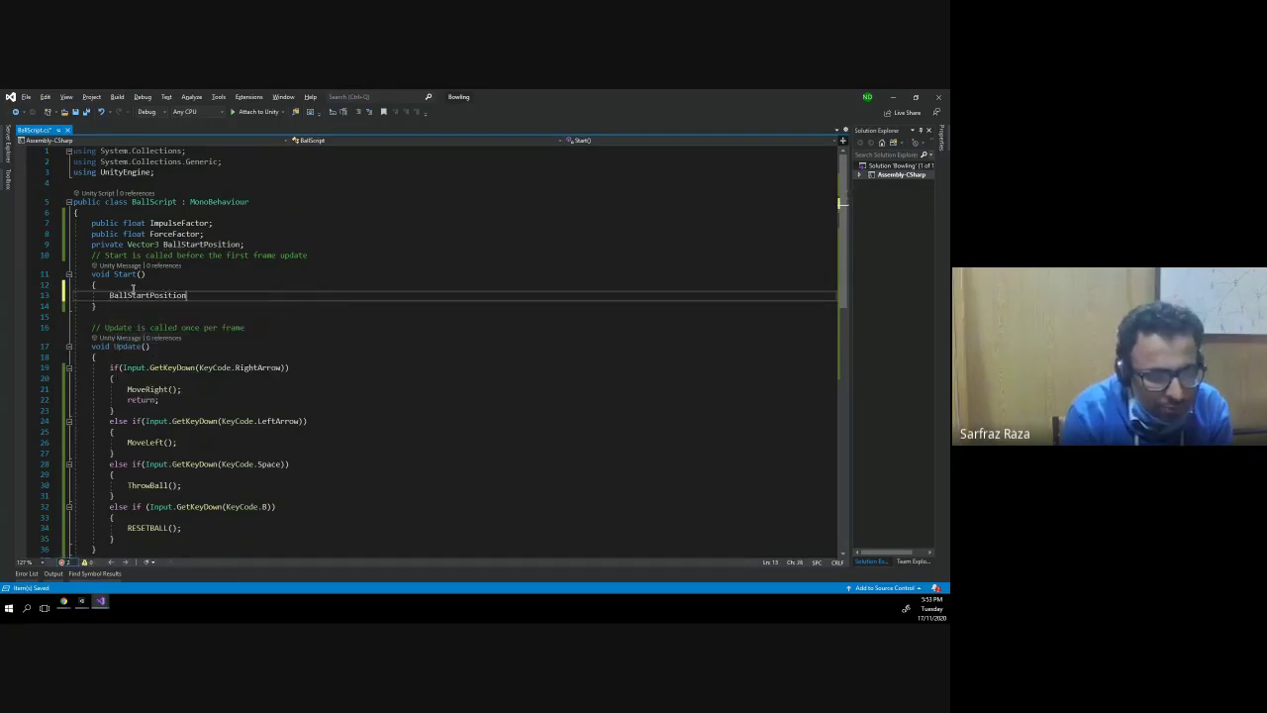
pyautogui.write(' = ')
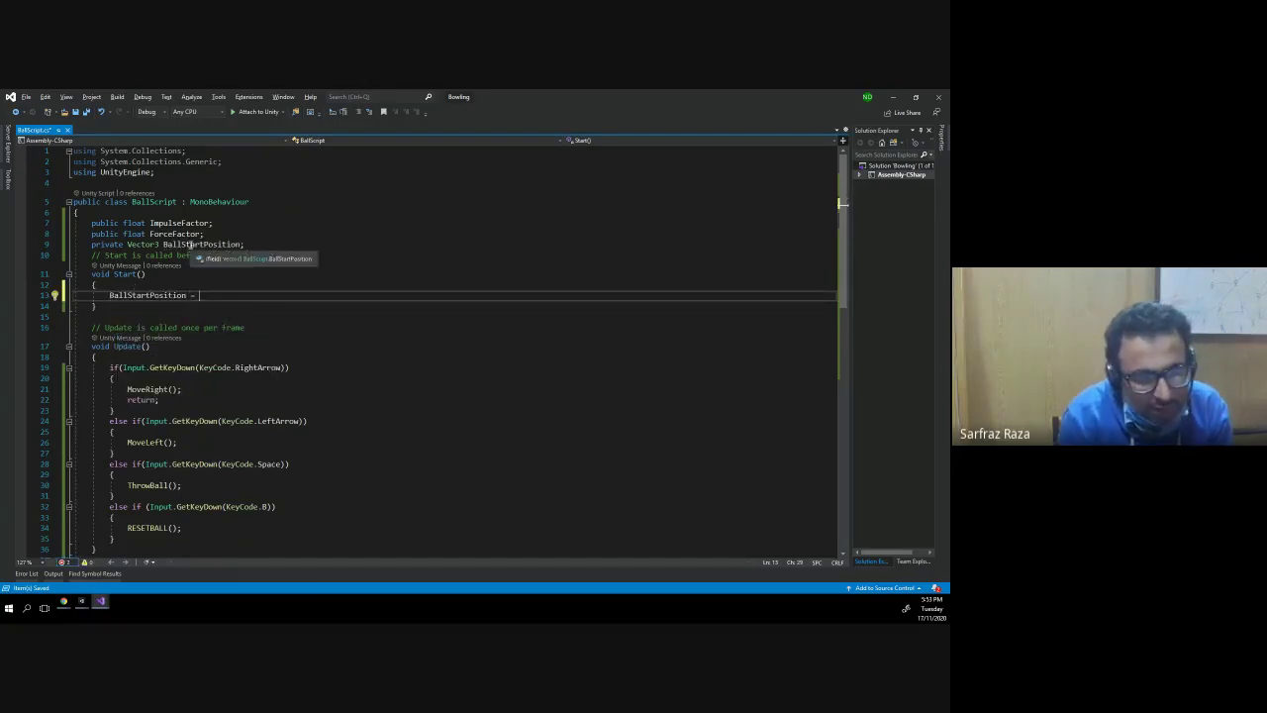
pyautogui.write('Game')
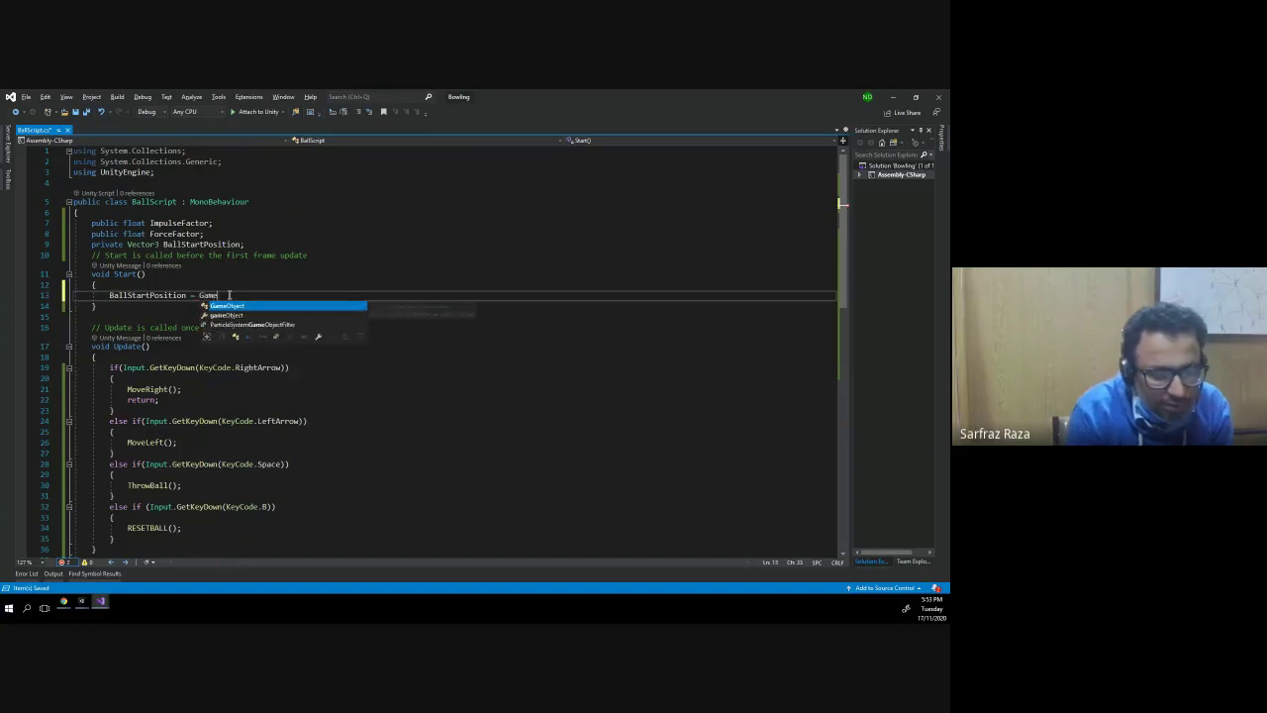
pyautogui.press('Tab')
# - Complete it with .FindGameObjectWithTag("Ball").transform.position;
pyautogui.write('.F')
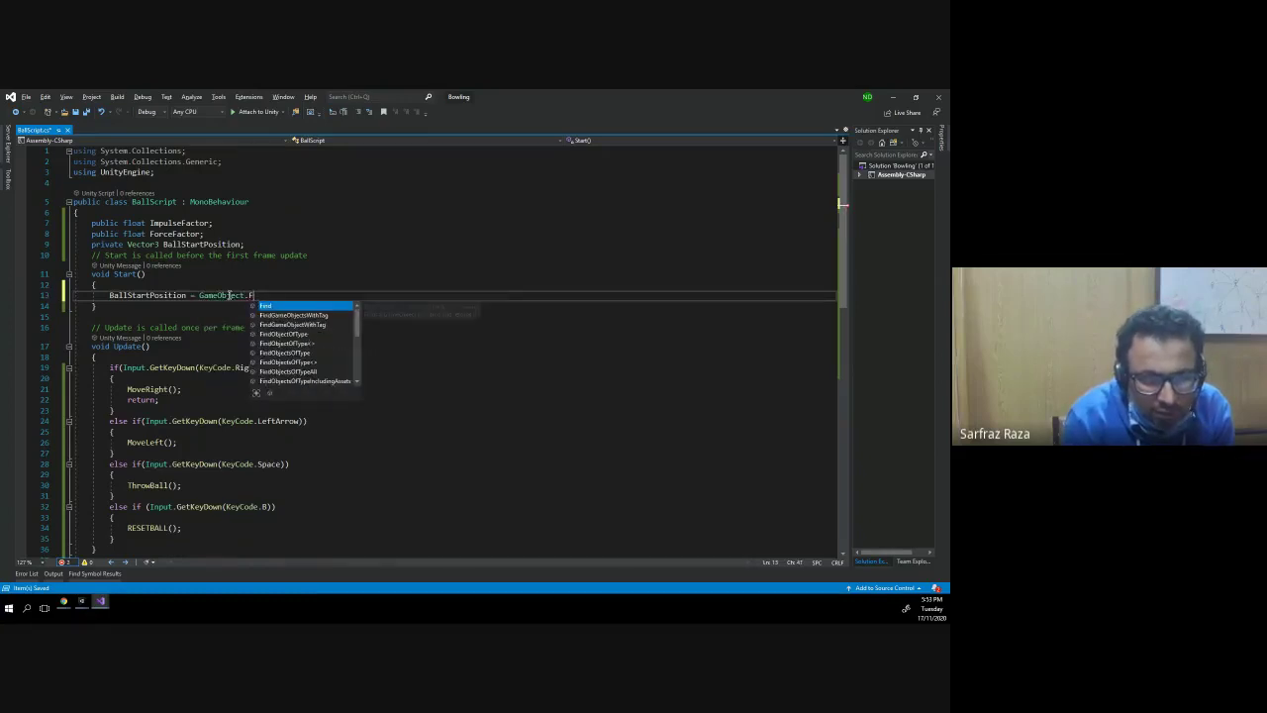
pyautogui.press('Down')
pyautogui.press('Tab')
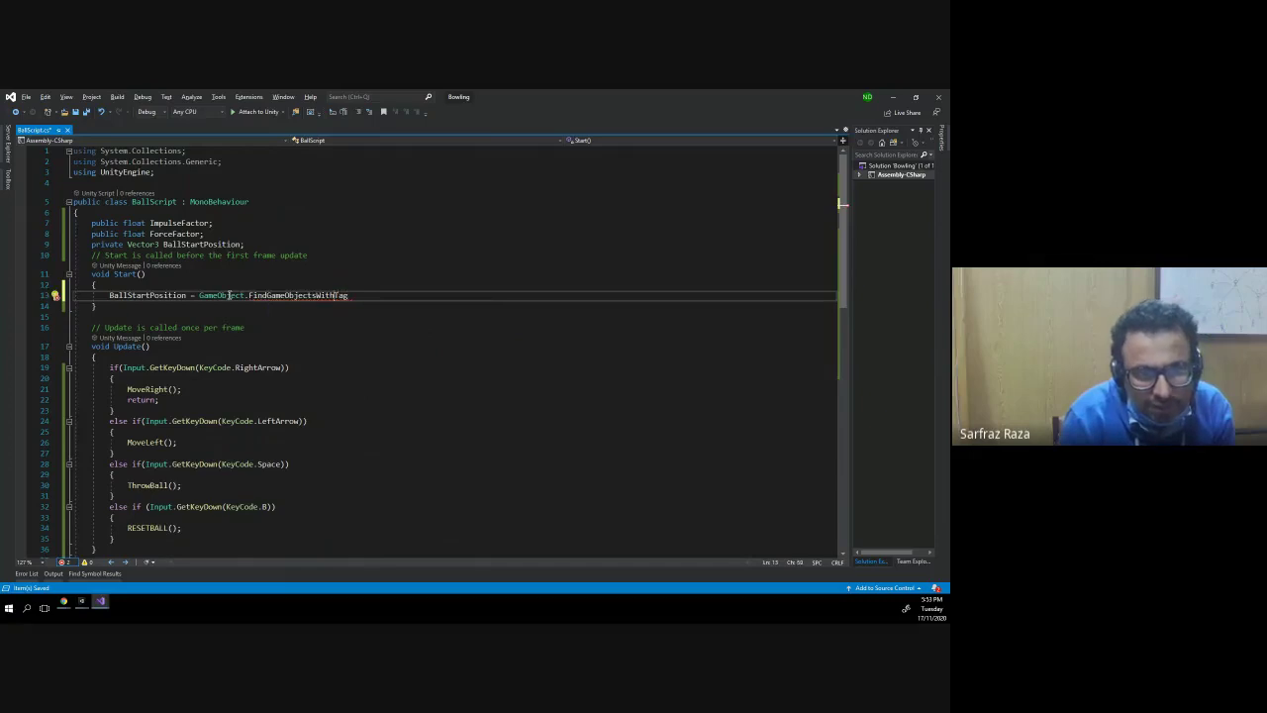
pyautogui.press('Delete')
pyautogui.press('End')
pyautogui.write('(')
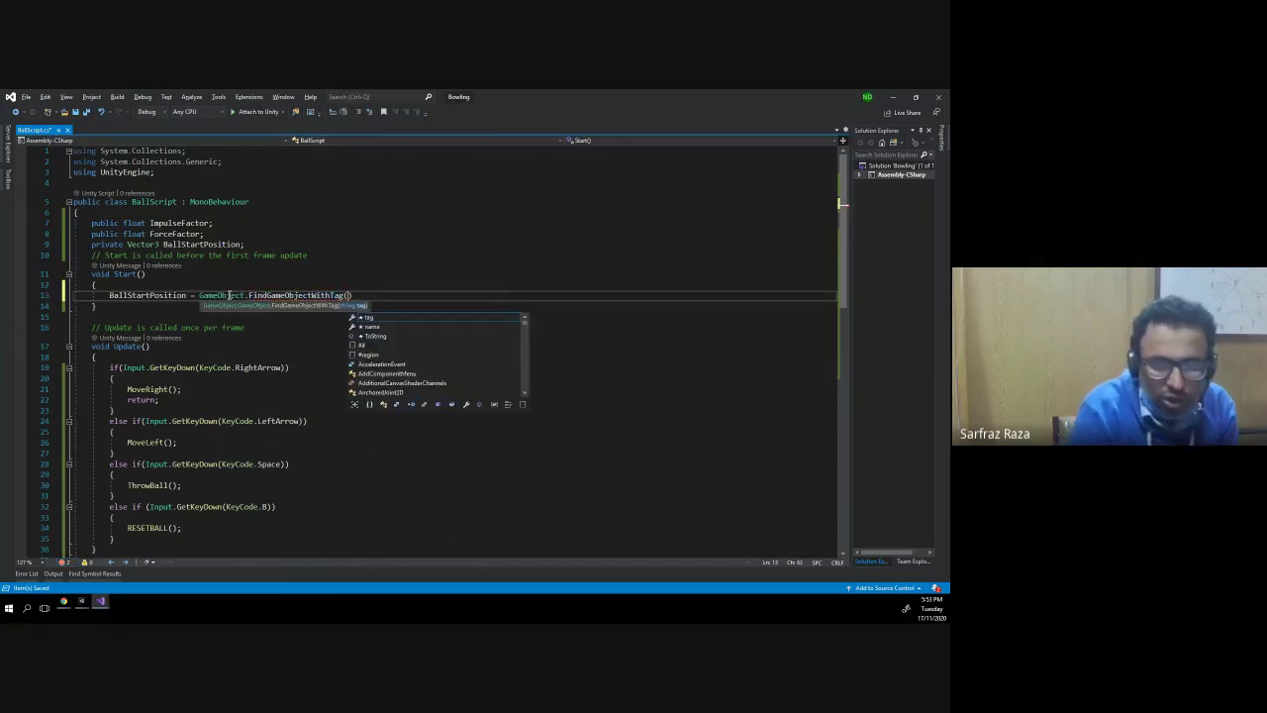
pyautogui.write('""')
pyautogui.write('Ball')
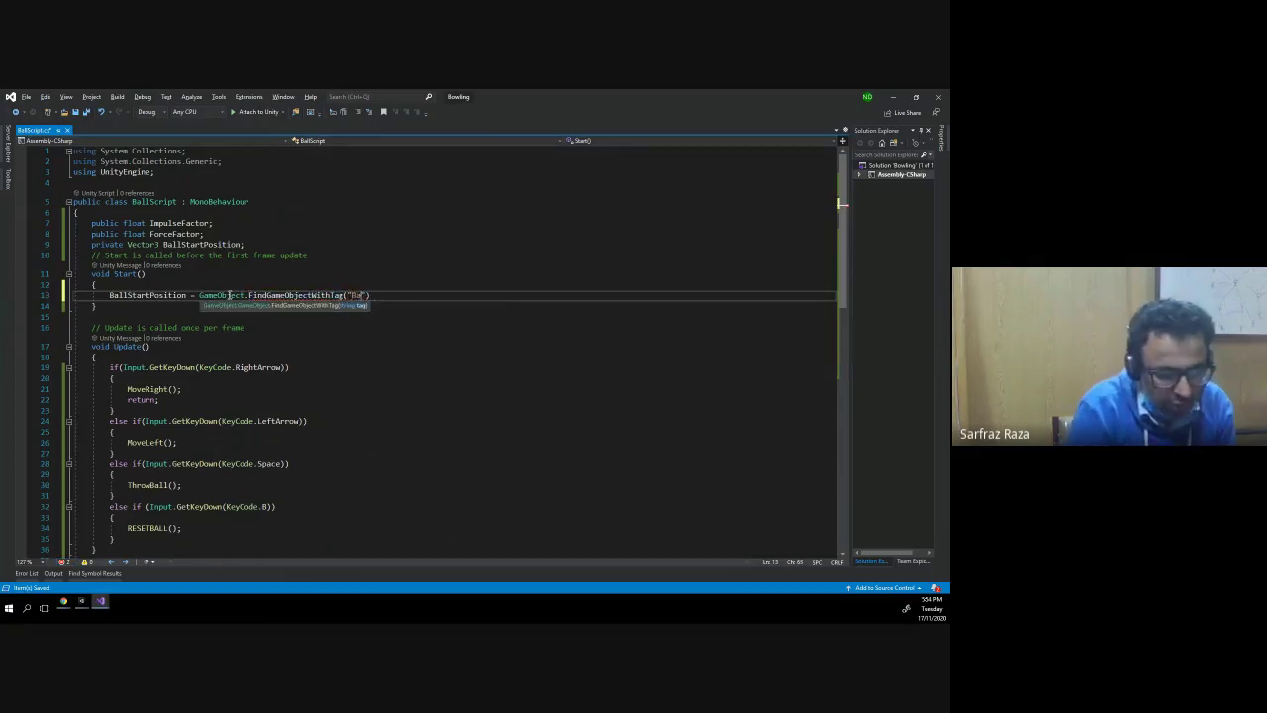
pyautogui.press('End')
pyautogui.write('.')
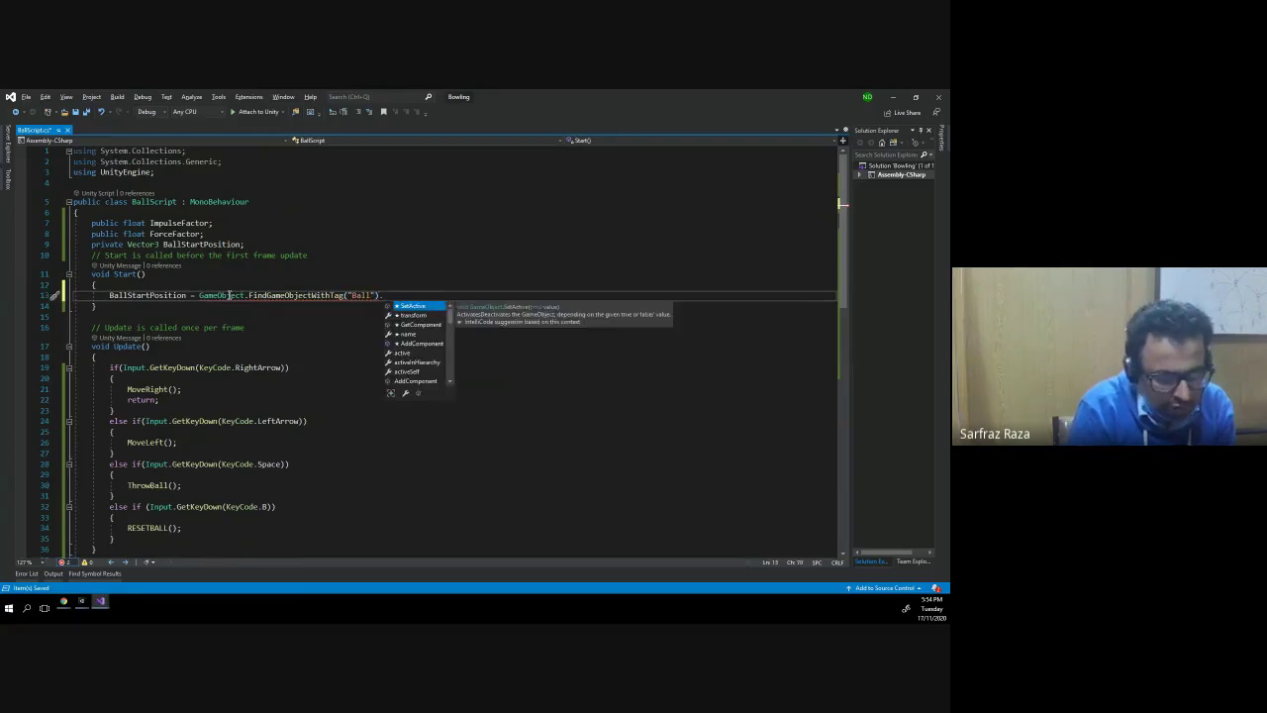
pyautogui.write('tr')
pyautogui.press('Tab')
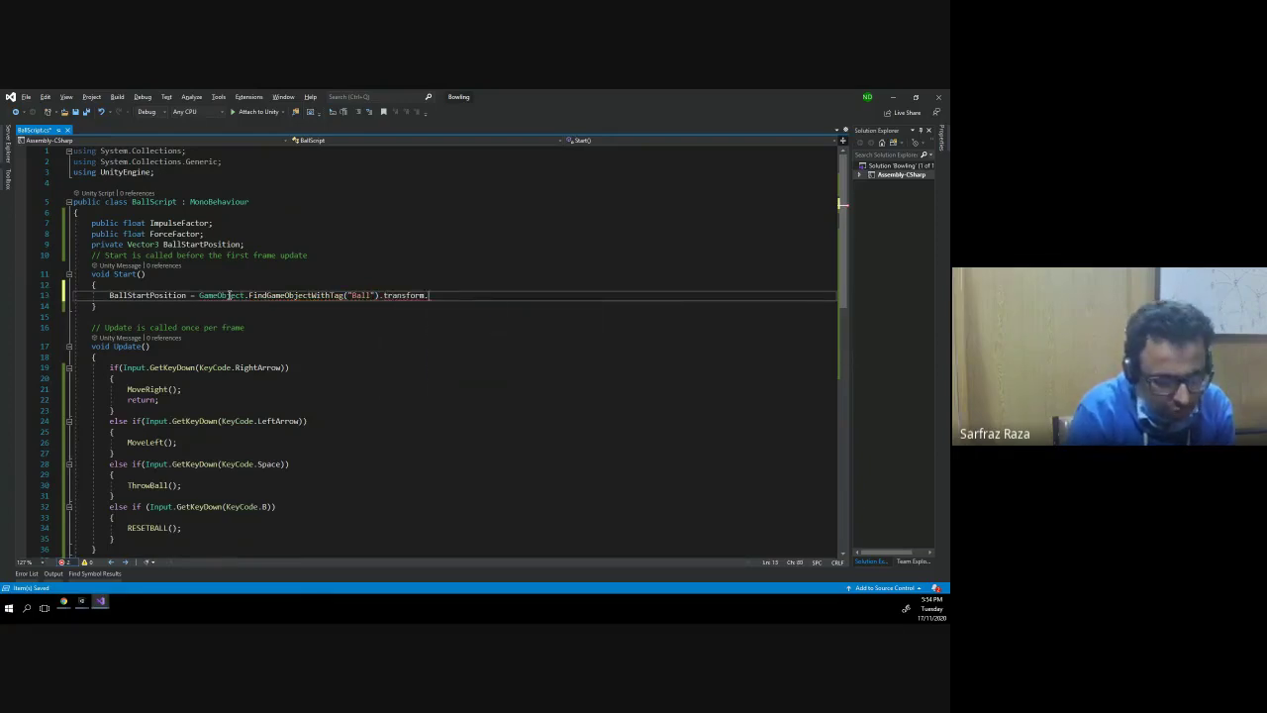
pyautogui.write('.position;')
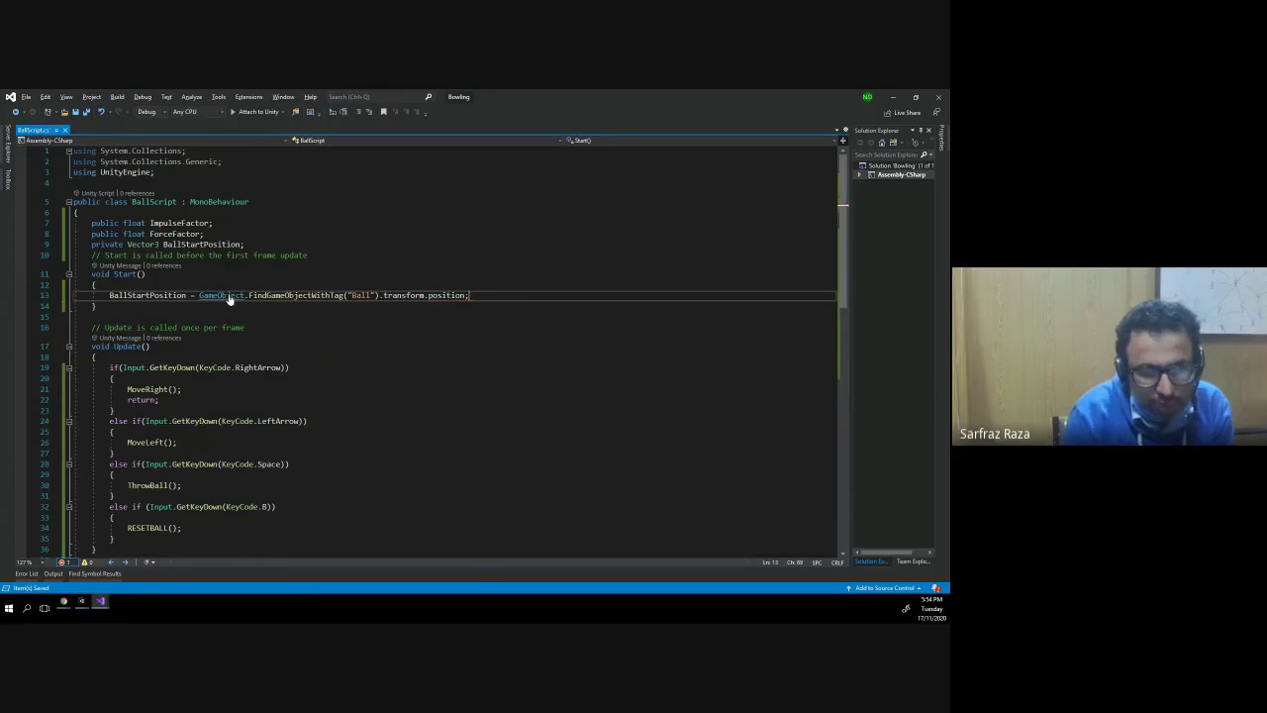
# - Highlight BallStartPosition's uses and scroll down through the script
pyautogui.click(149, 297)
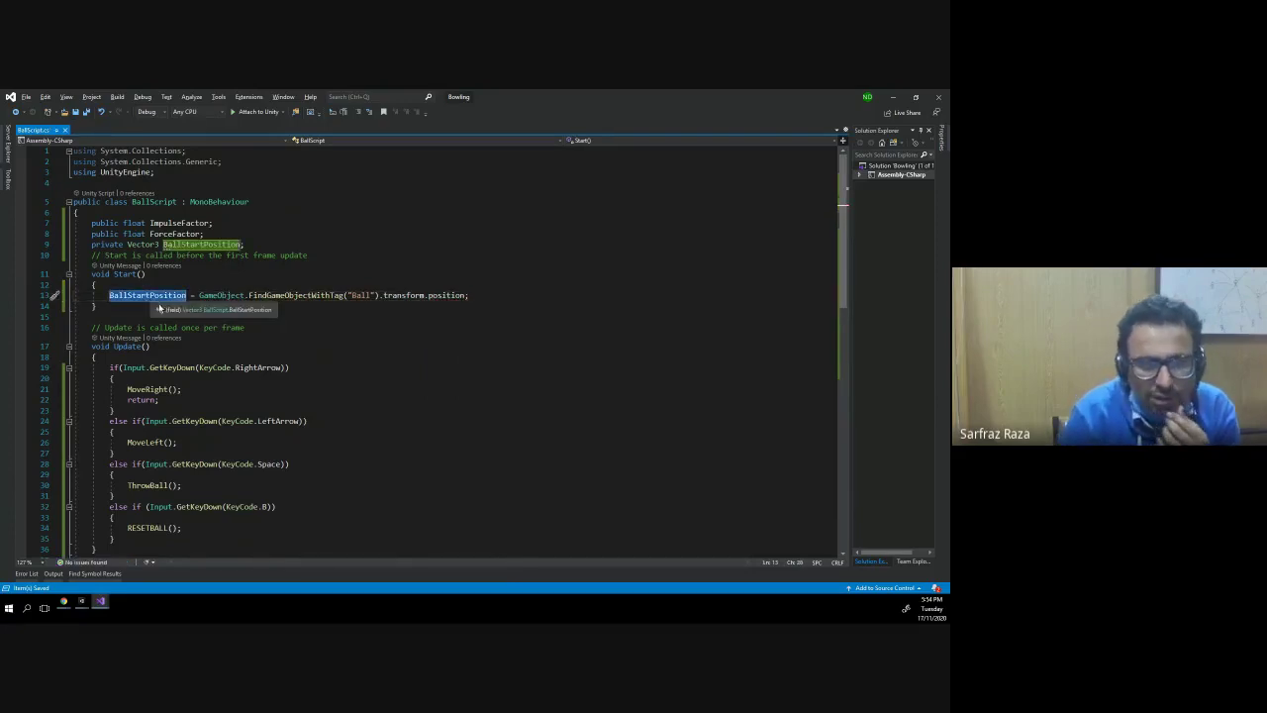
pyautogui.scroll(-4, 216, 392)
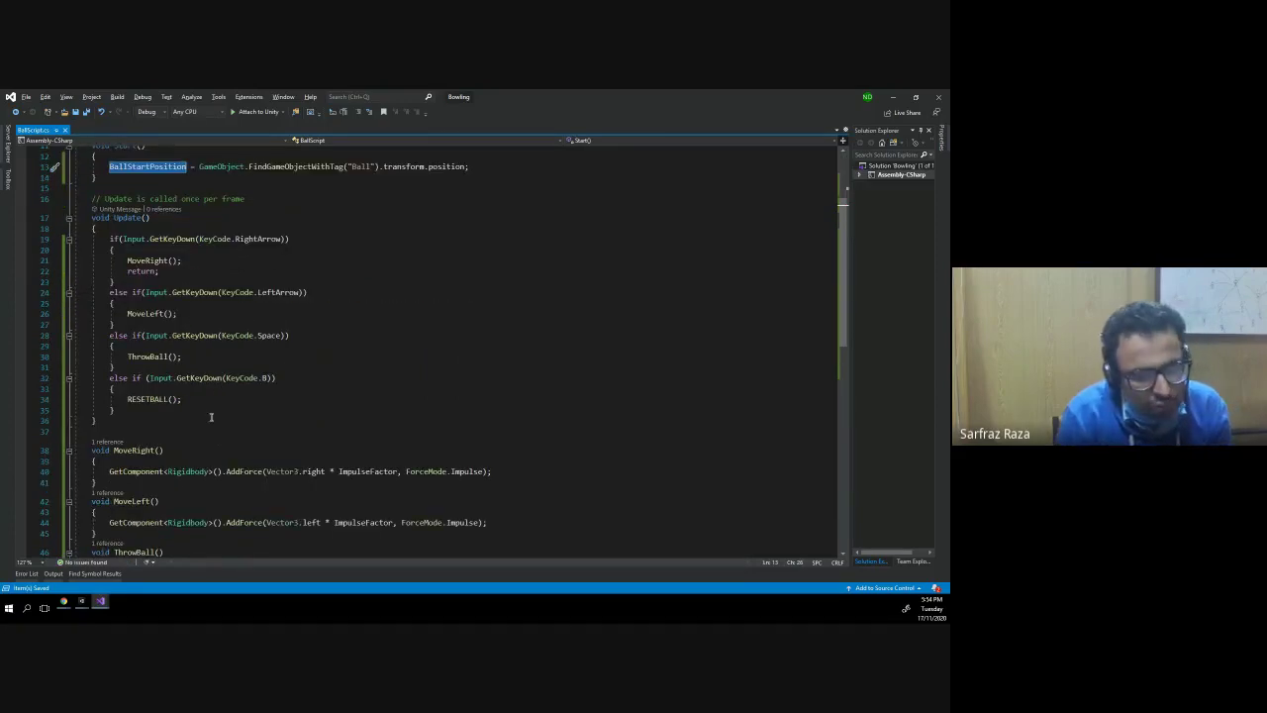
pyautogui.scroll(-4, 217, 392)
pyautogui.scroll(-1, 247, 401)
pyautogui.click(304, 412)
# - Start a new line in RESETBALL() as this.gameObject.GetComponent<Rigidbody>().position
pyautogui.click(404, 413)
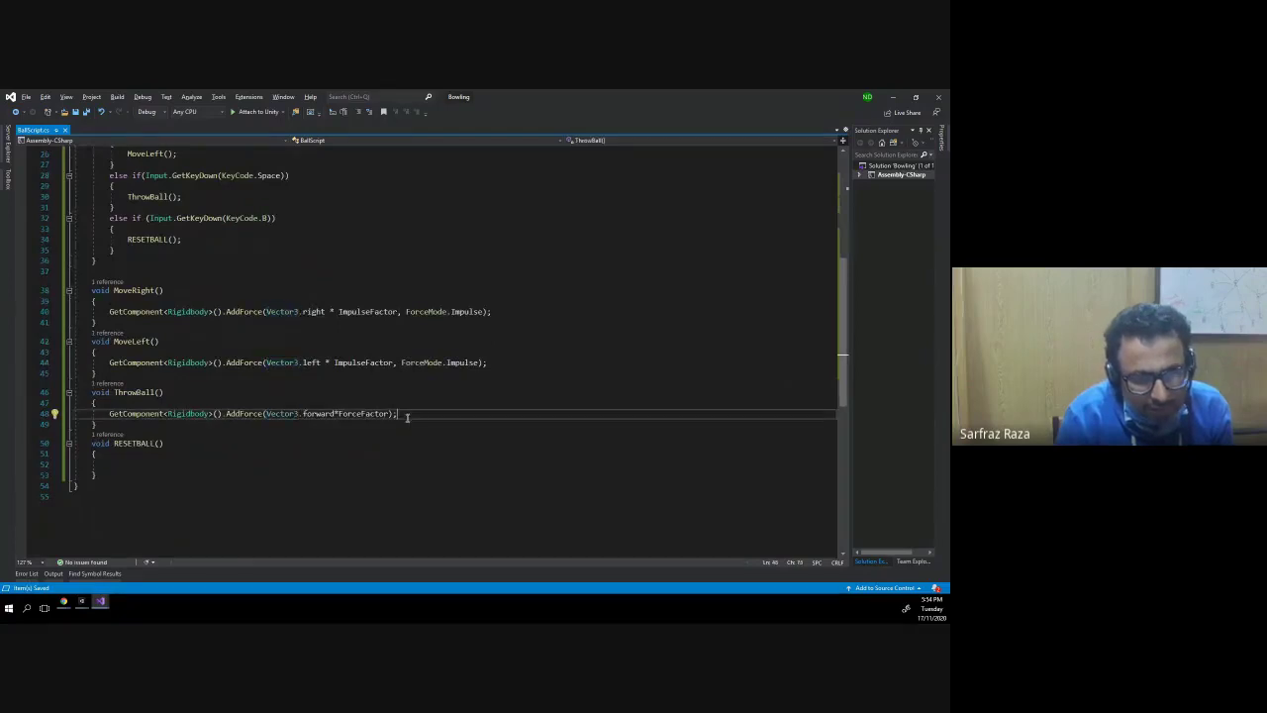
pyautogui.press('Down')
pyautogui.press('Down')
pyautogui.press('Down')
pyautogui.press('Down')
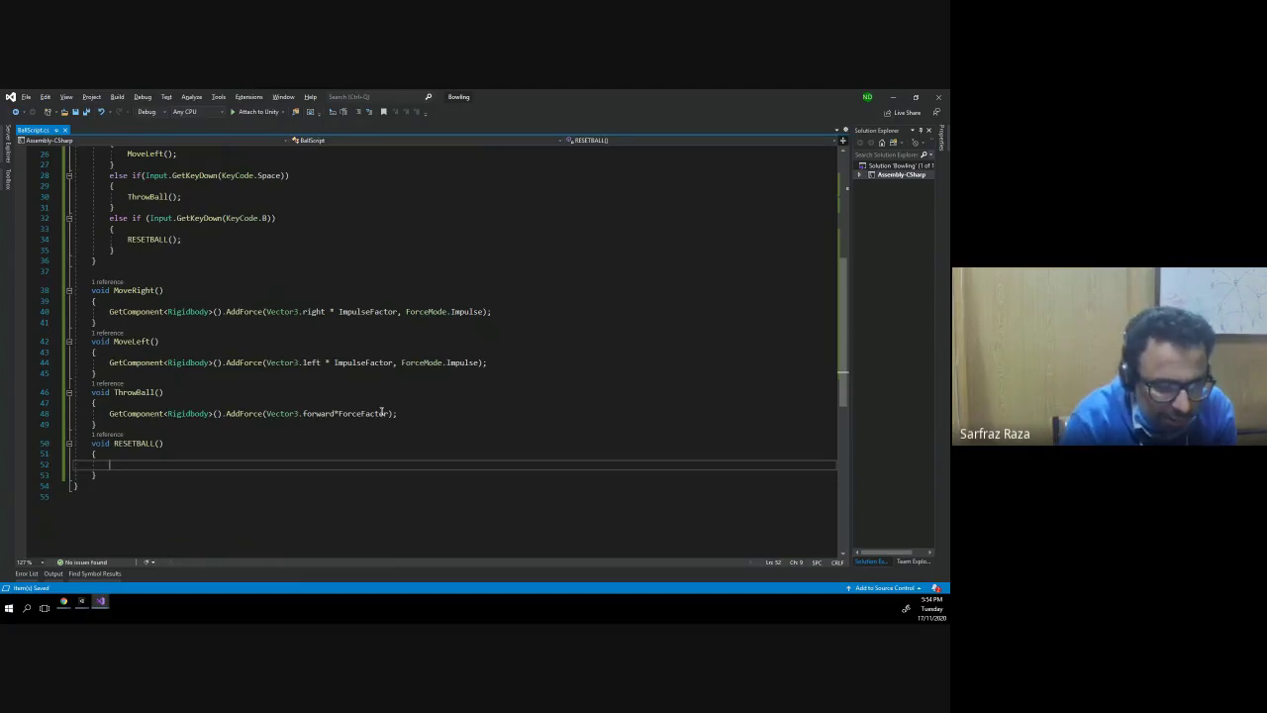
pyautogui.write('this.')
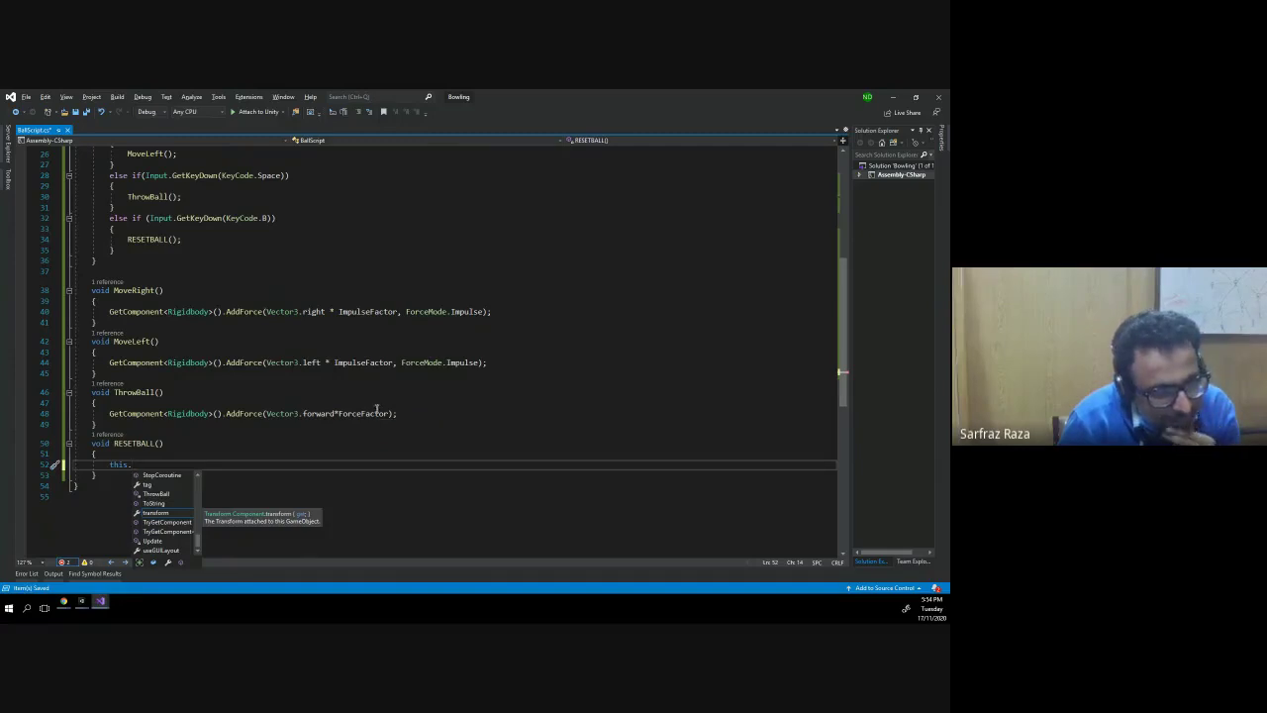
pyautogui.press('BackSpace')
pyautogui.press('BackSpace')
pyautogui.press('BackSpace')
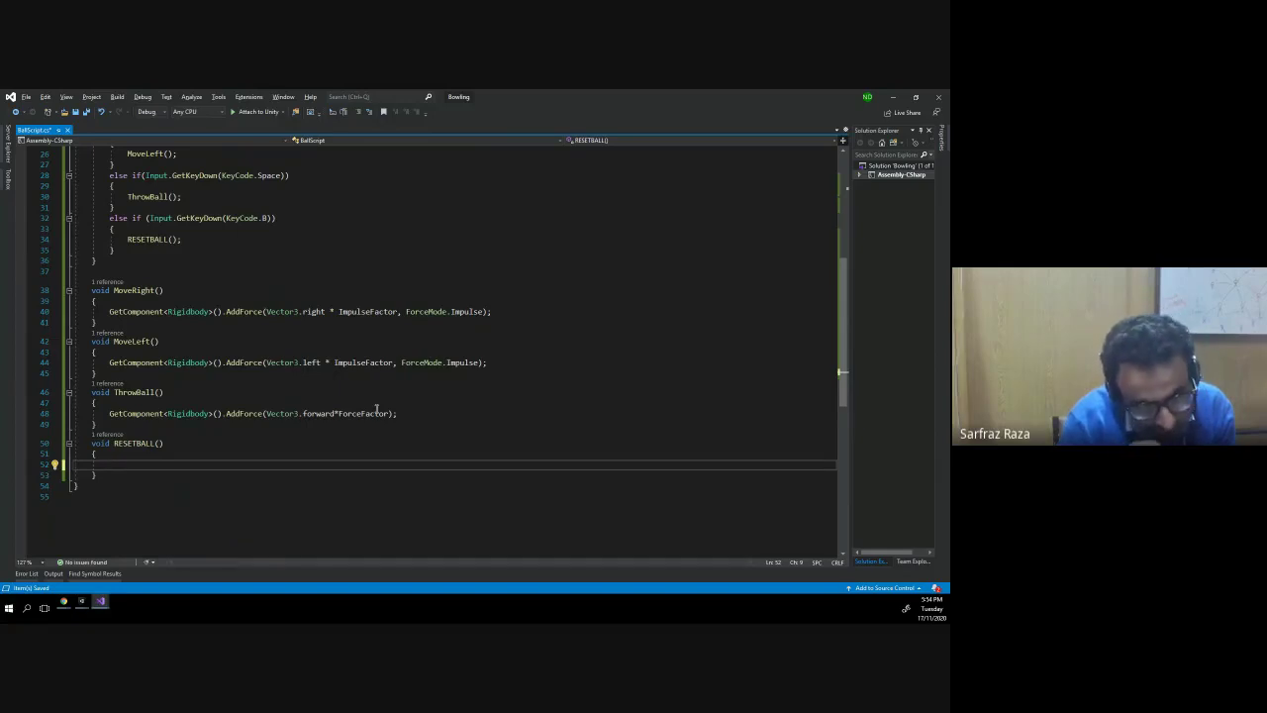
pyautogui.write('this.')
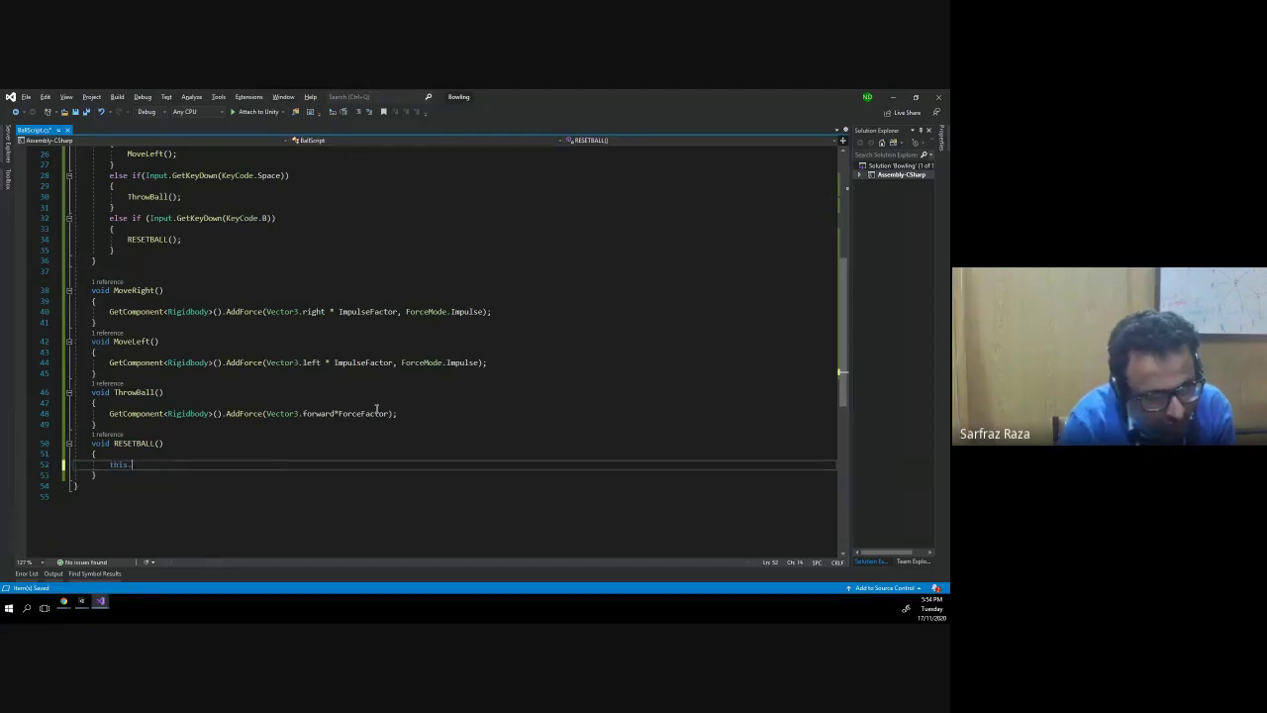
pyautogui.write('gam')
pyautogui.press('Tab')
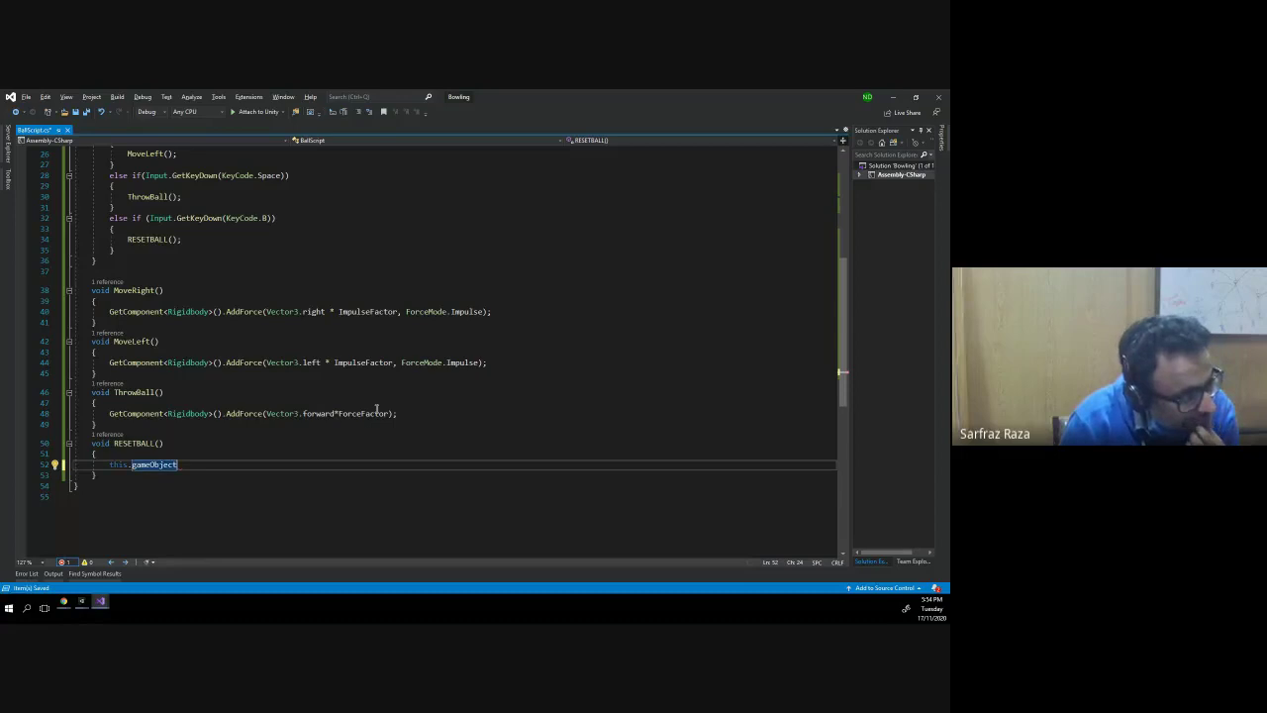
pyautogui.write('.')
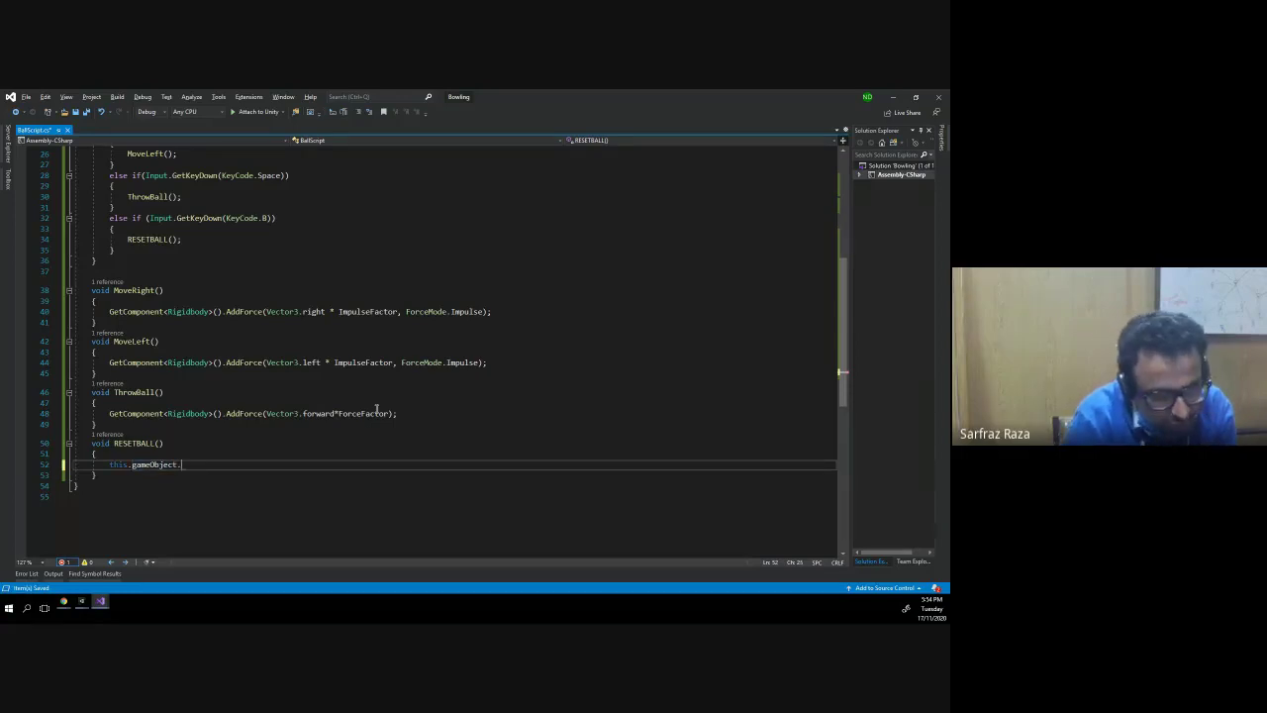
pyautogui.write('getco')
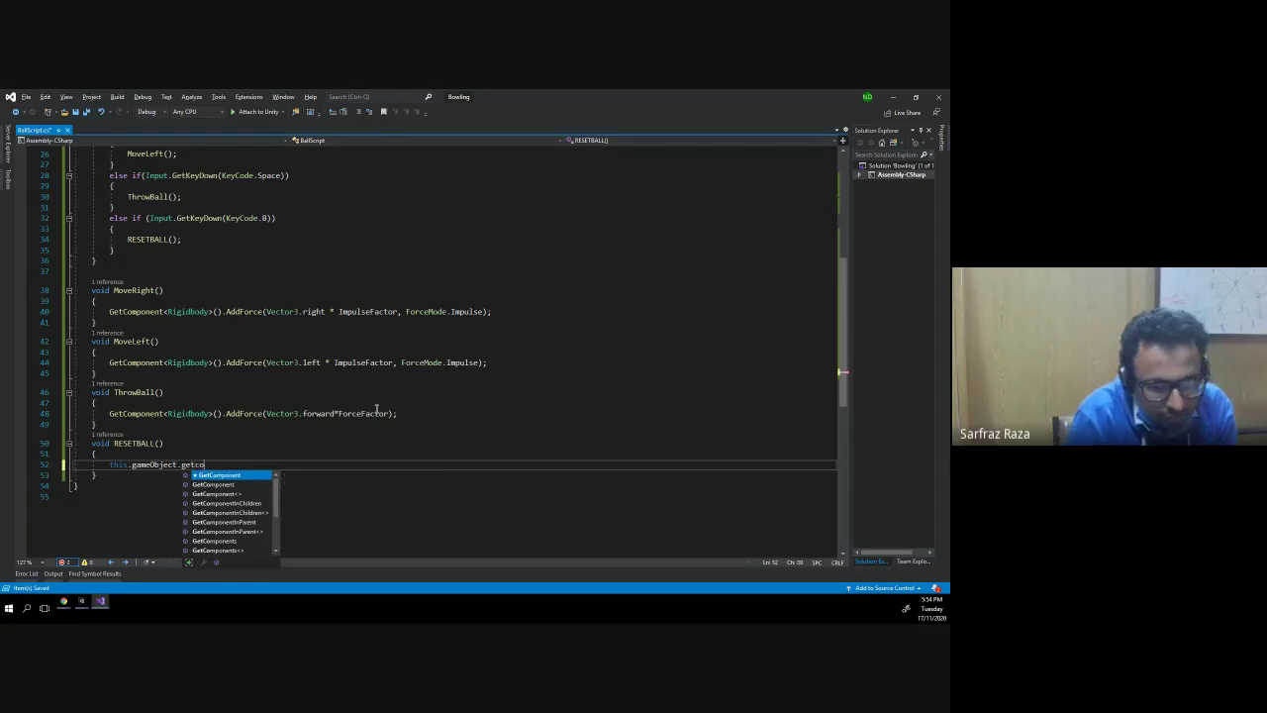
pyautogui.write('<rigi>')
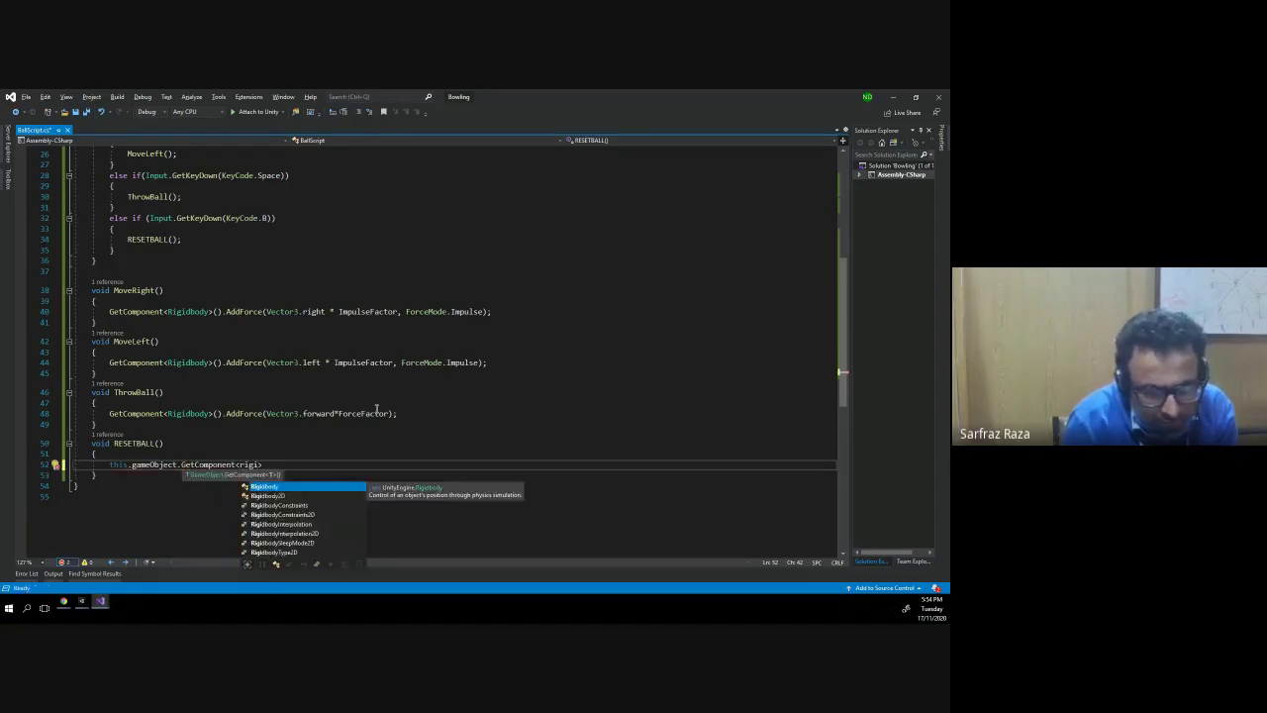
pyautogui.press('Tab')
pyautogui.write('>(')
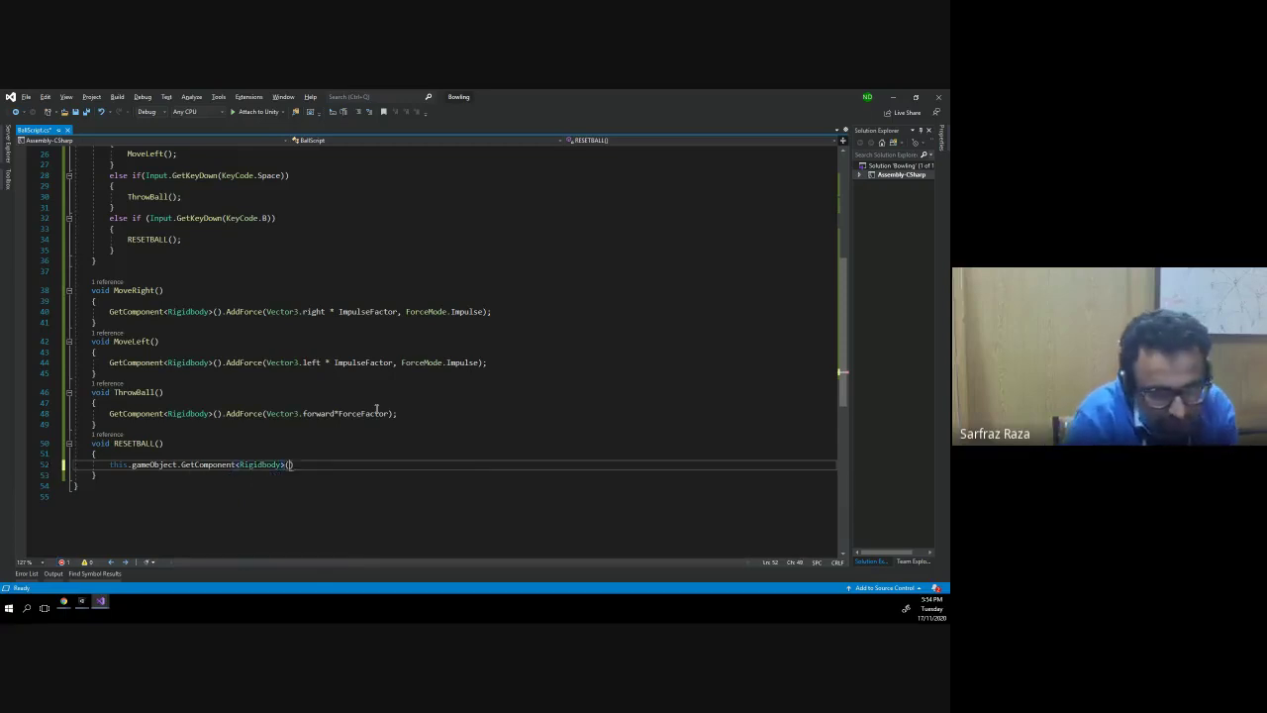
pyautogui.write(').')
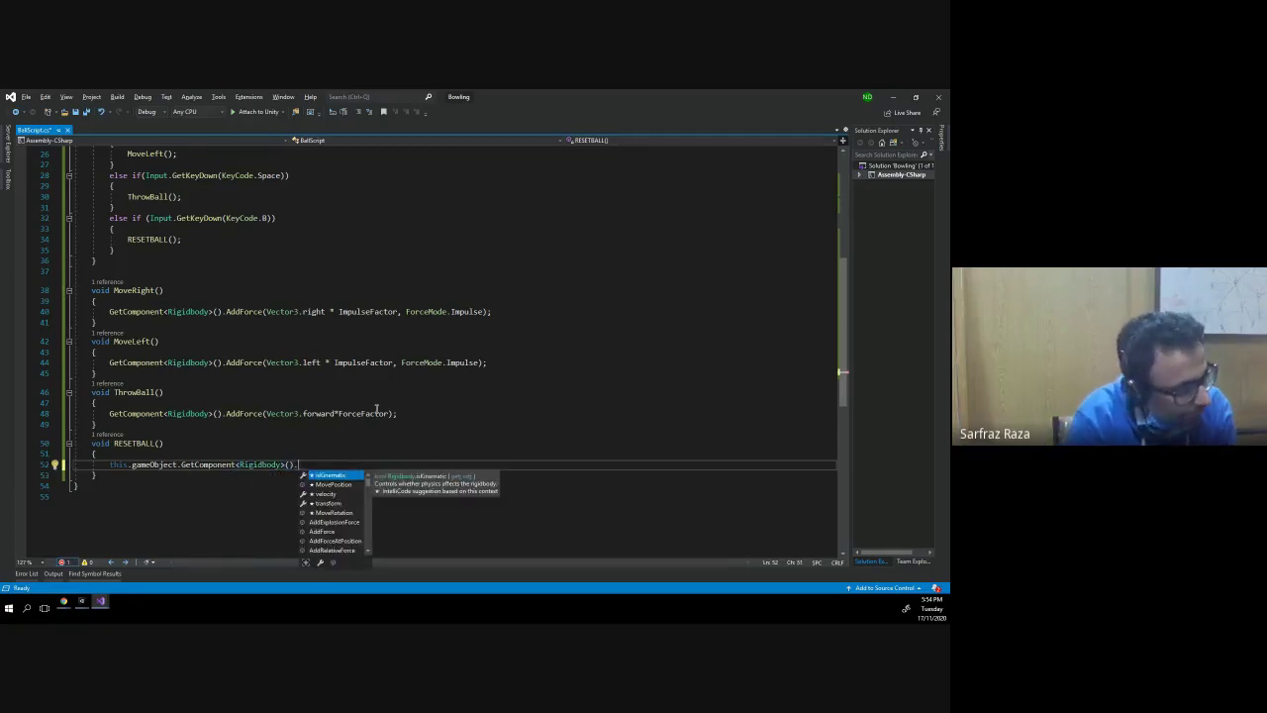
pyautogui.write('position =')
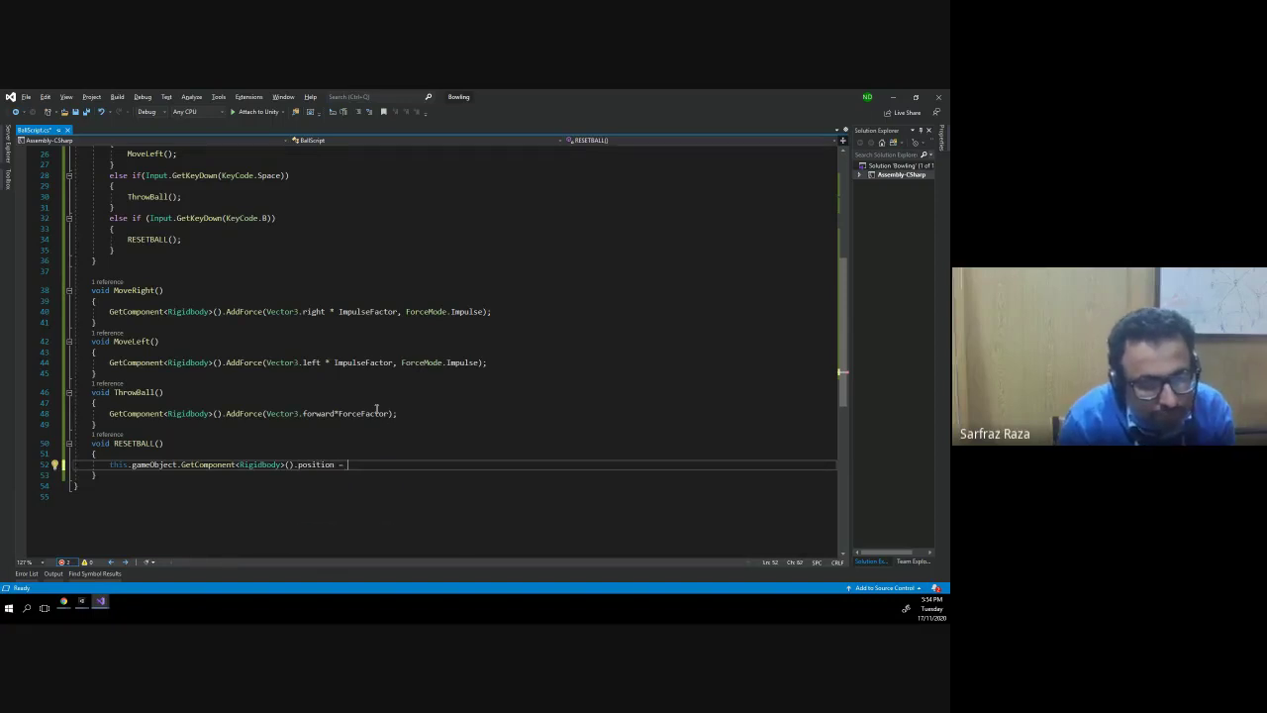
# - Assign BallStartPosition to the Rigidbody position, save the script, and return to Unity
pyautogui.scroll(2, 376, 408)
pyautogui.scroll(4, 337, 396)
pyautogui.scroll(2, 336, 396)
pyautogui.click(149, 264)
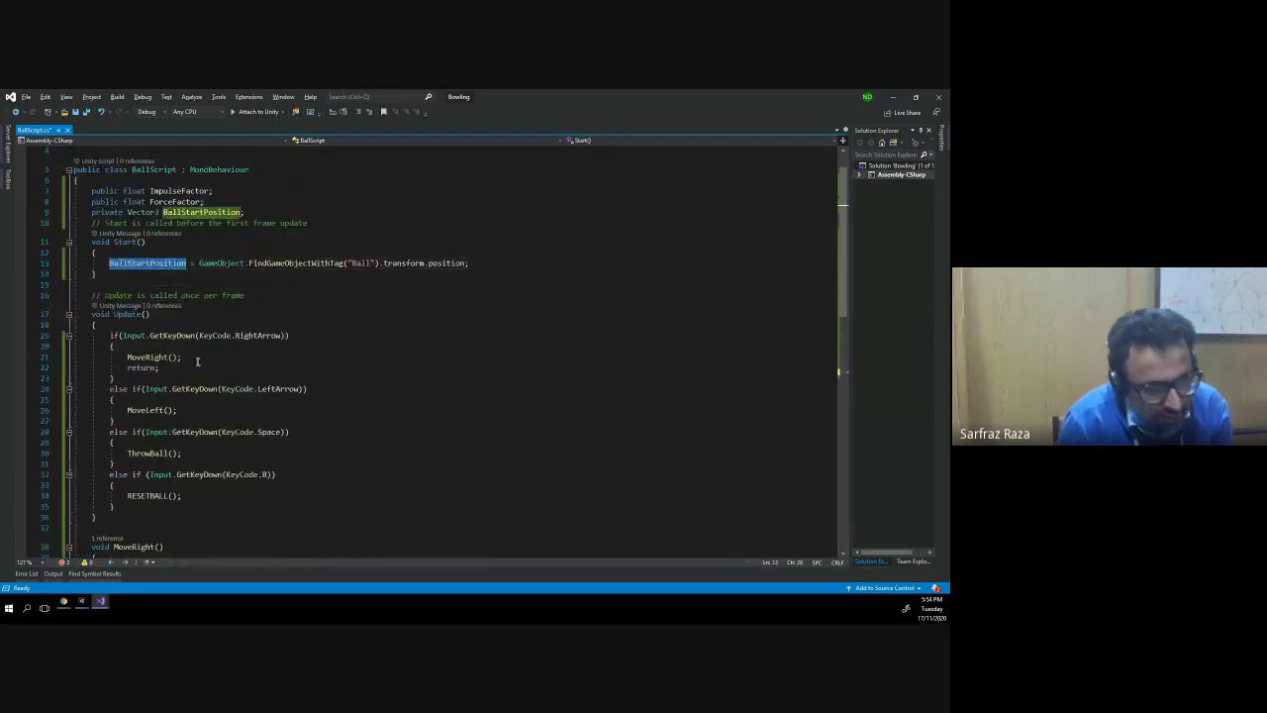
pyautogui.scroll(-6, 297, 376)
pyautogui.scroll(-3, 370, 417)
pyautogui.click(366, 433)
pyautogui.write('BallStartPosition')
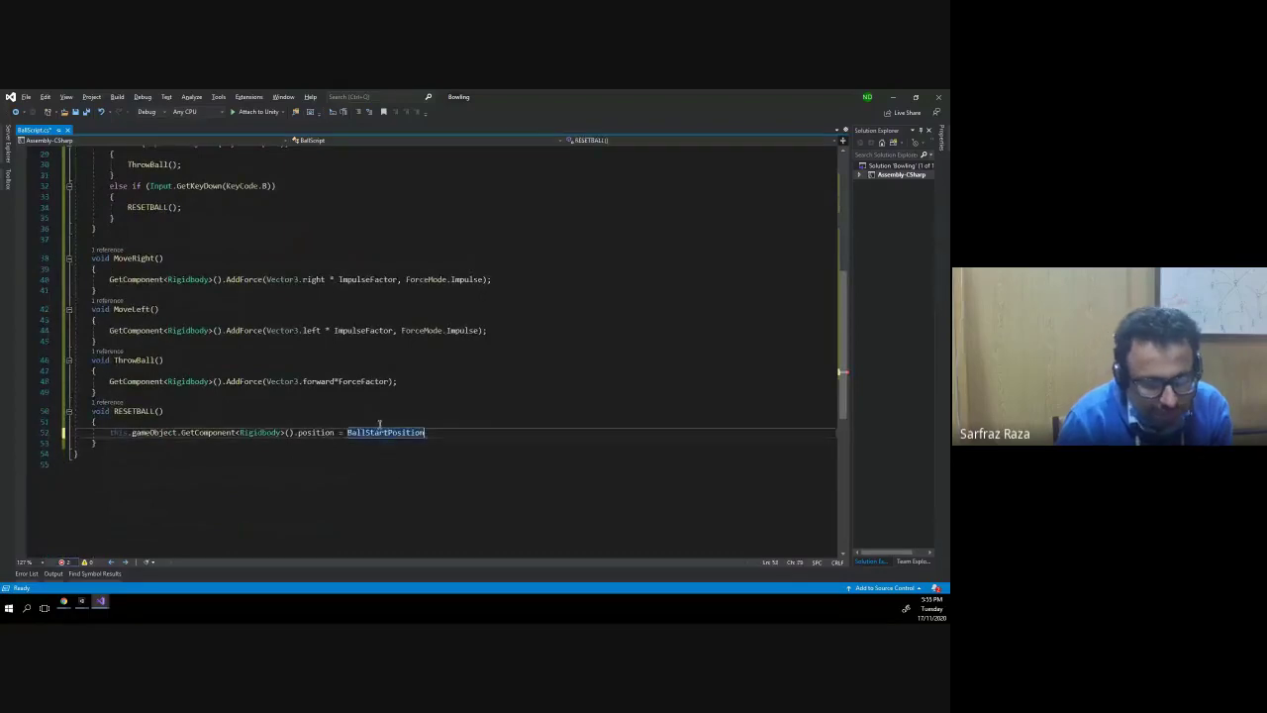
pyautogui.write(';')
pyautogui.hotkey('ctrl', 's')
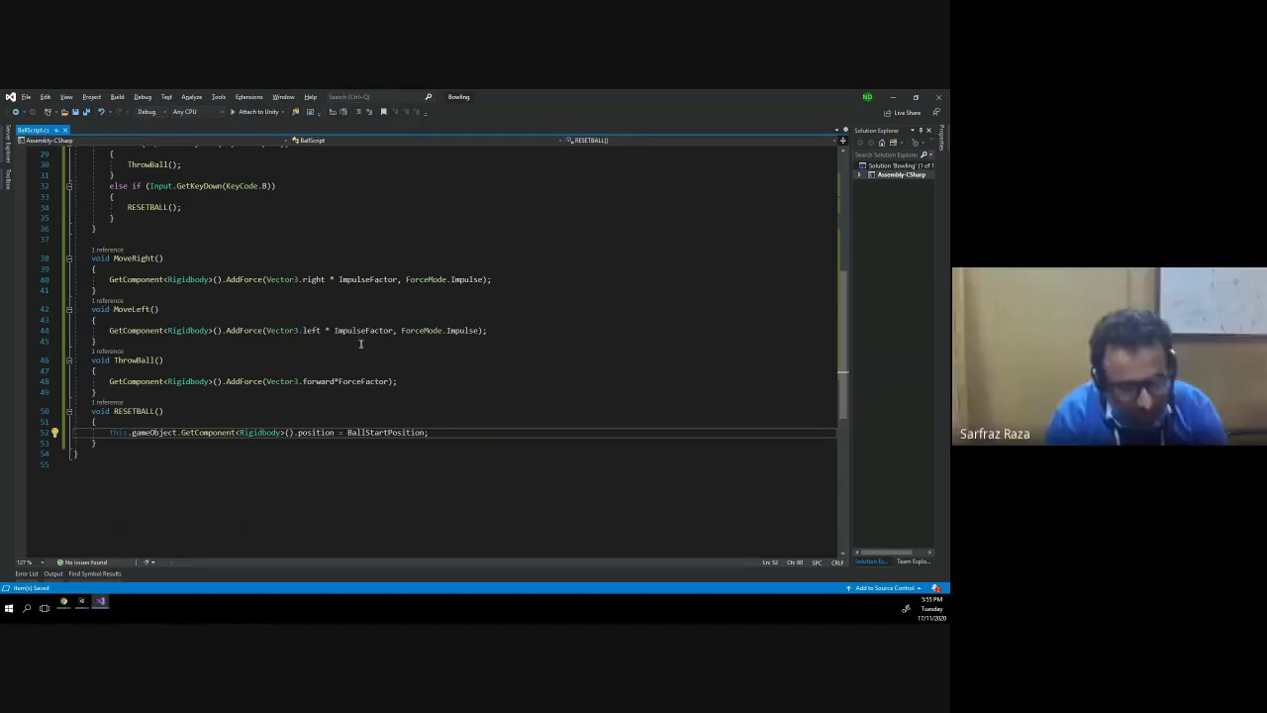
pyautogui.hotkey('alt', 'Tab')
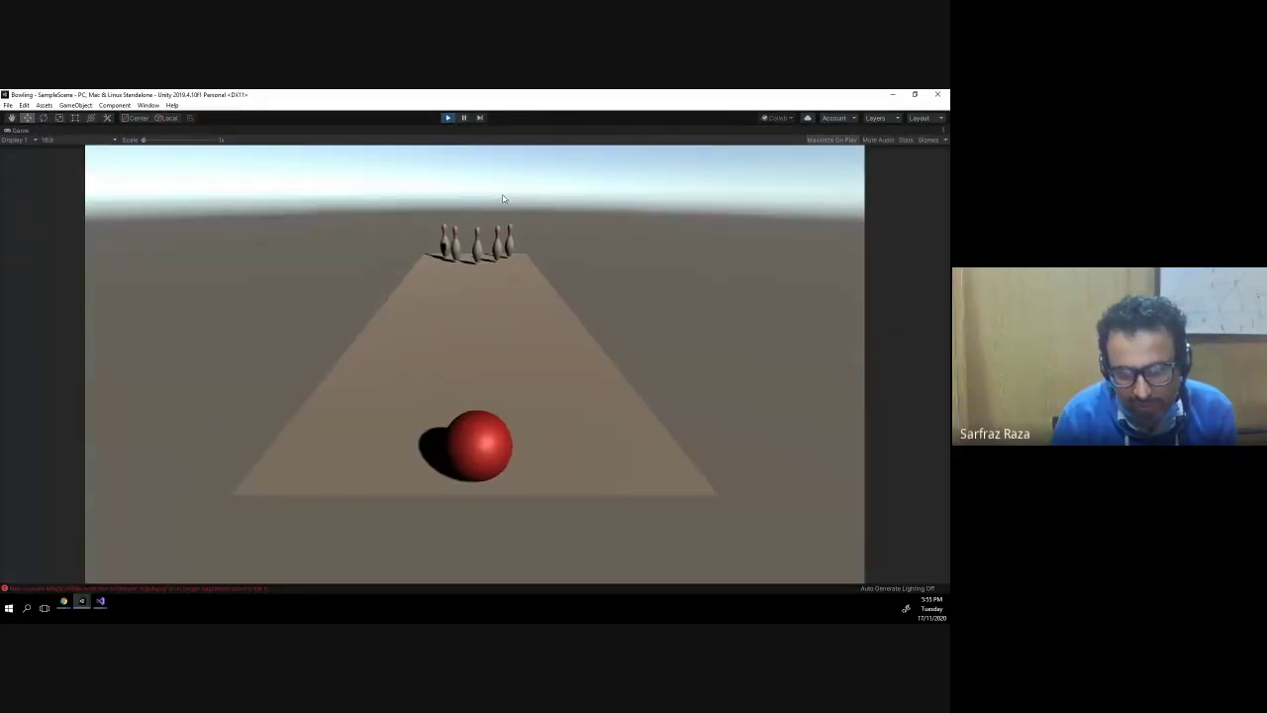
pyautogui.press('Up')
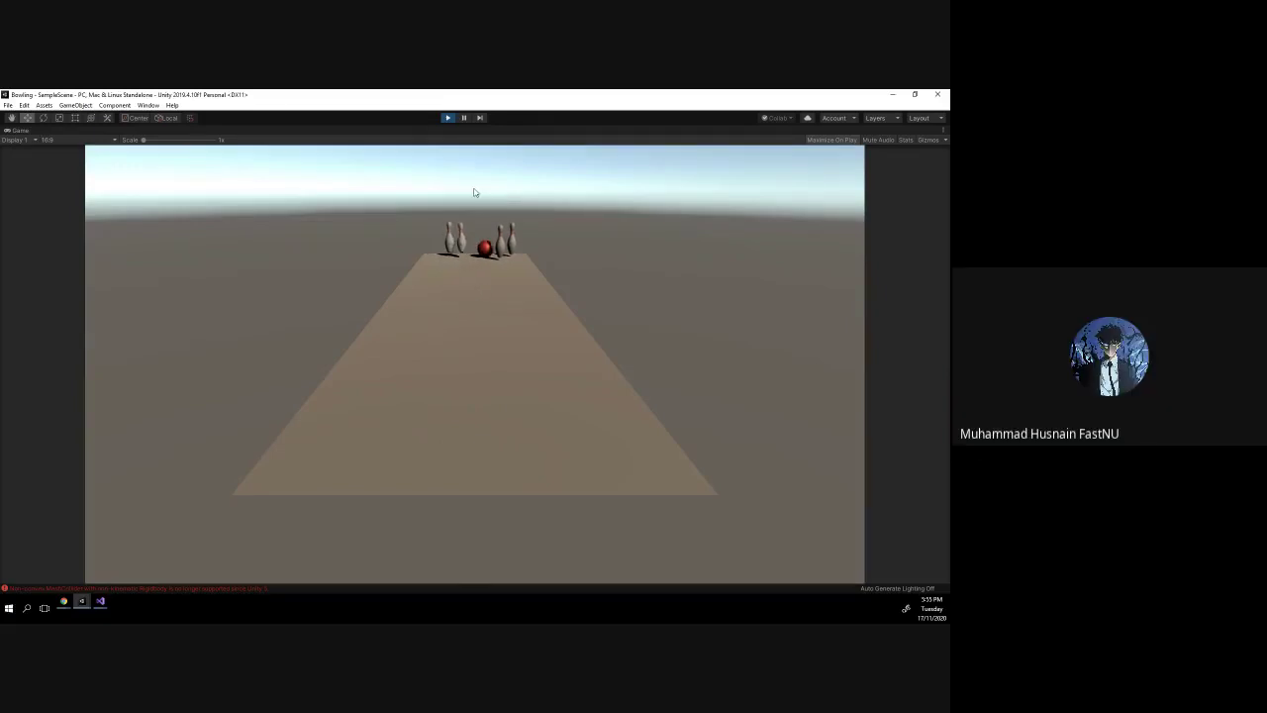
pyautogui.click(447, 117)
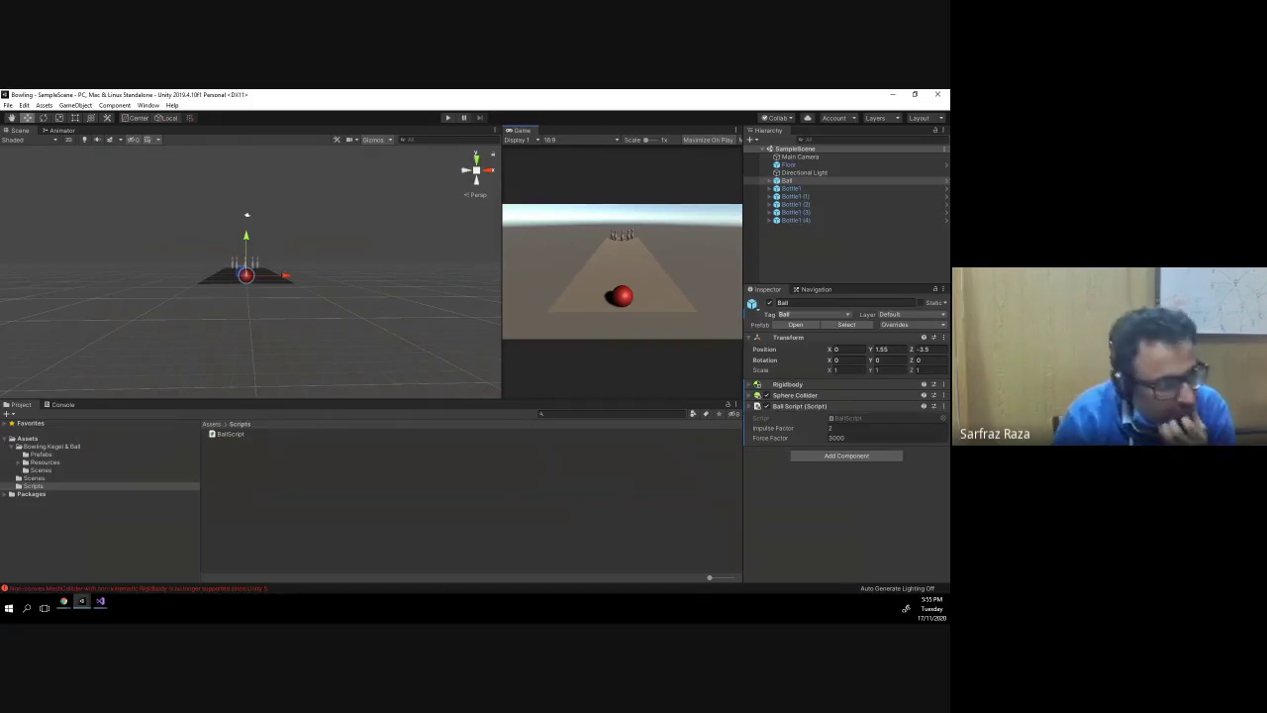
pyautogui.hotkey('alt', 'Tab')
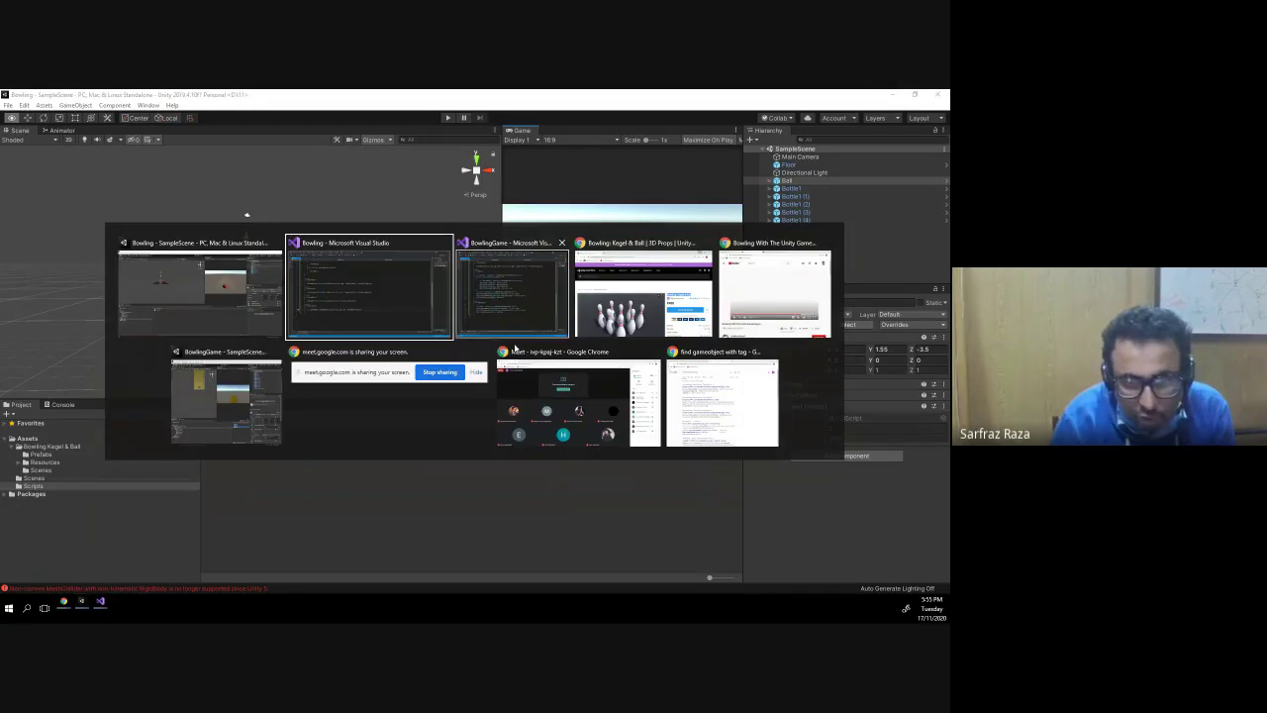
# - Add a RESETBALL() line setting the ball Rigidbody's velocity to Vector3.zero
pyautogui.click(424, 325)
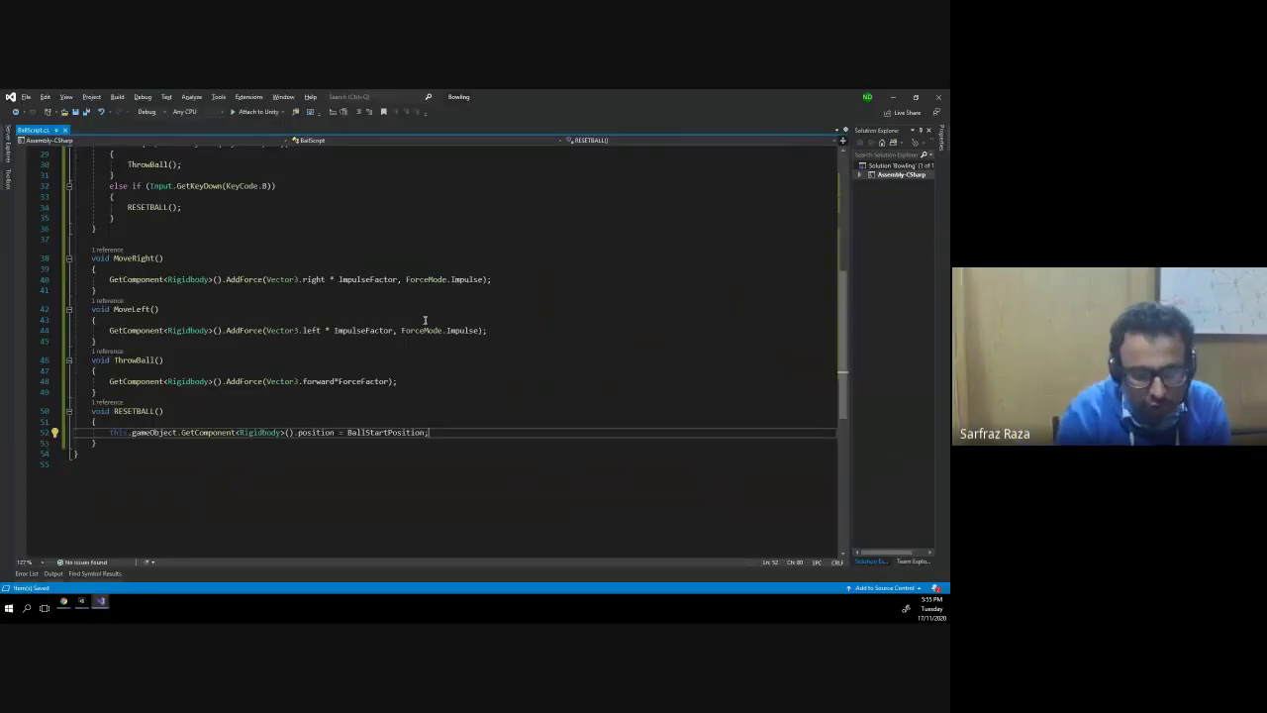
pyautogui.press('Return')
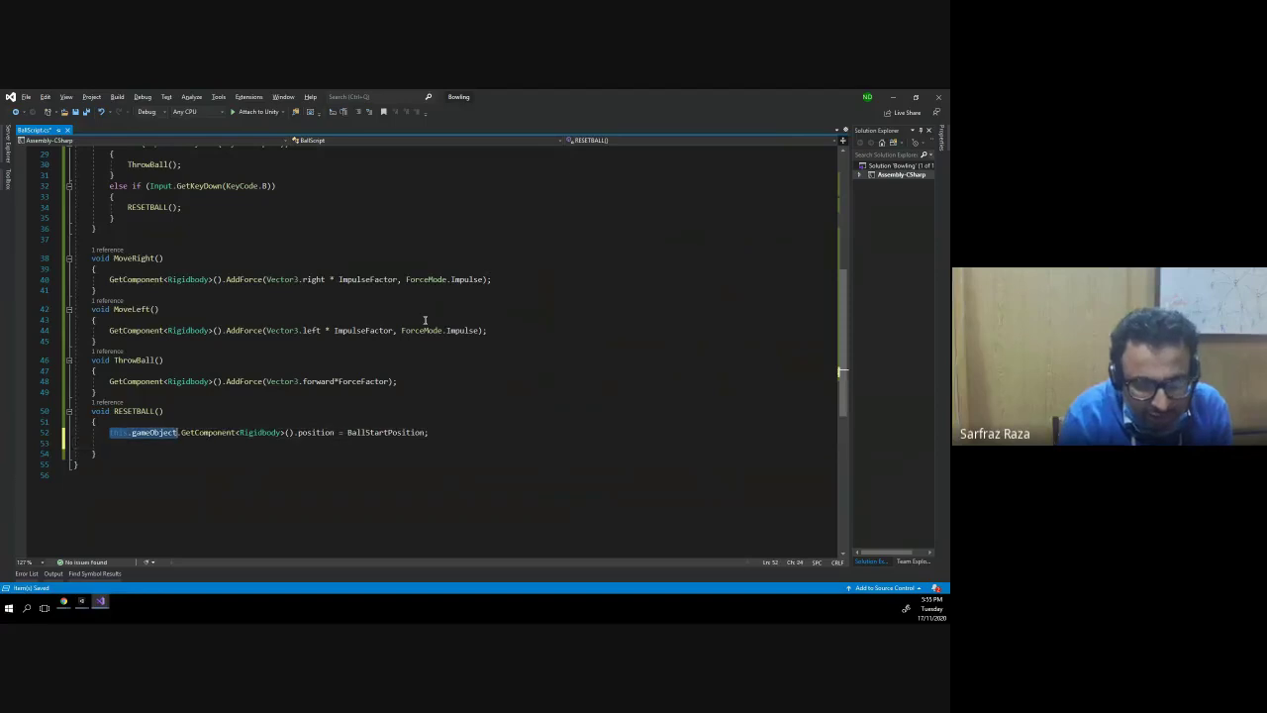
pyautogui.hotkey('ctrl', 'shift', 'Right')
pyautogui.hotkey('ctrl', 'shift', 'Right')
pyautogui.hotkey('ctrl', 'shift', 'Right')
pyautogui.hotkey('ctrl', 'shift', 'Right')
pyautogui.hotkey('ctrl', 'shift', 'Right')
pyautogui.hotkey('ctrl', 'c')
pyautogui.press('Down')
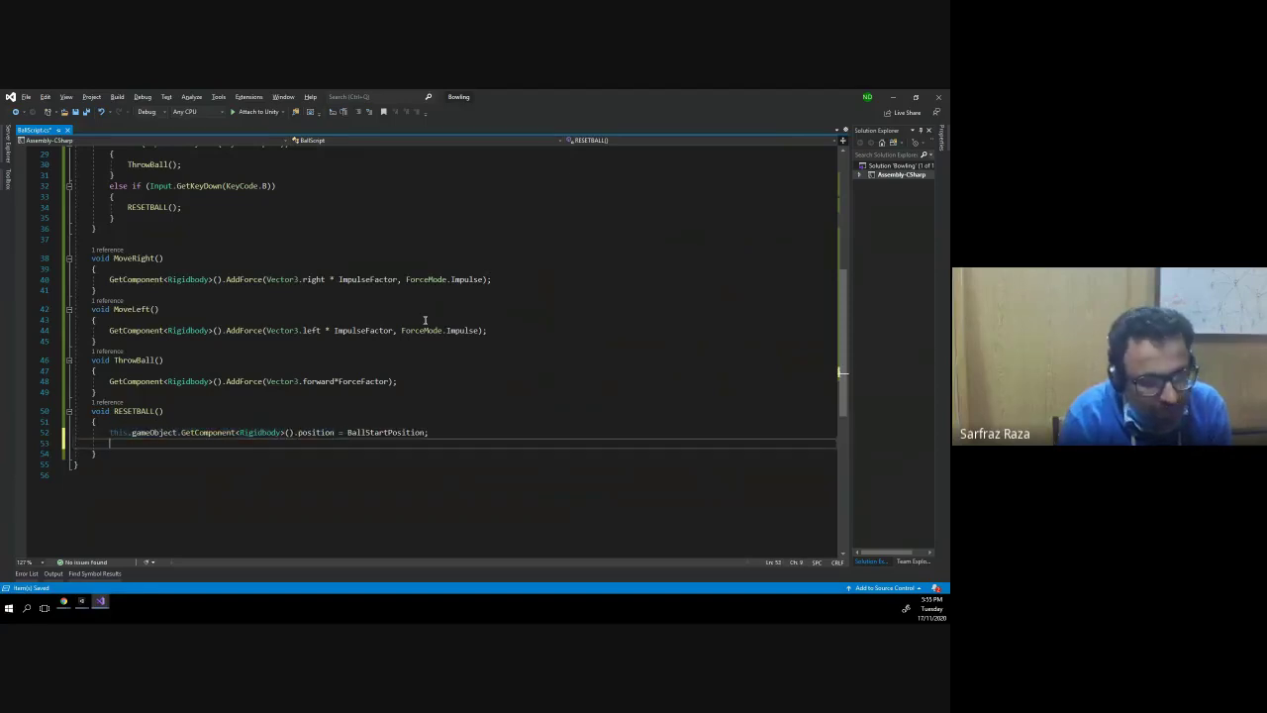
pyautogui.hotkey('ctrl', 'v')
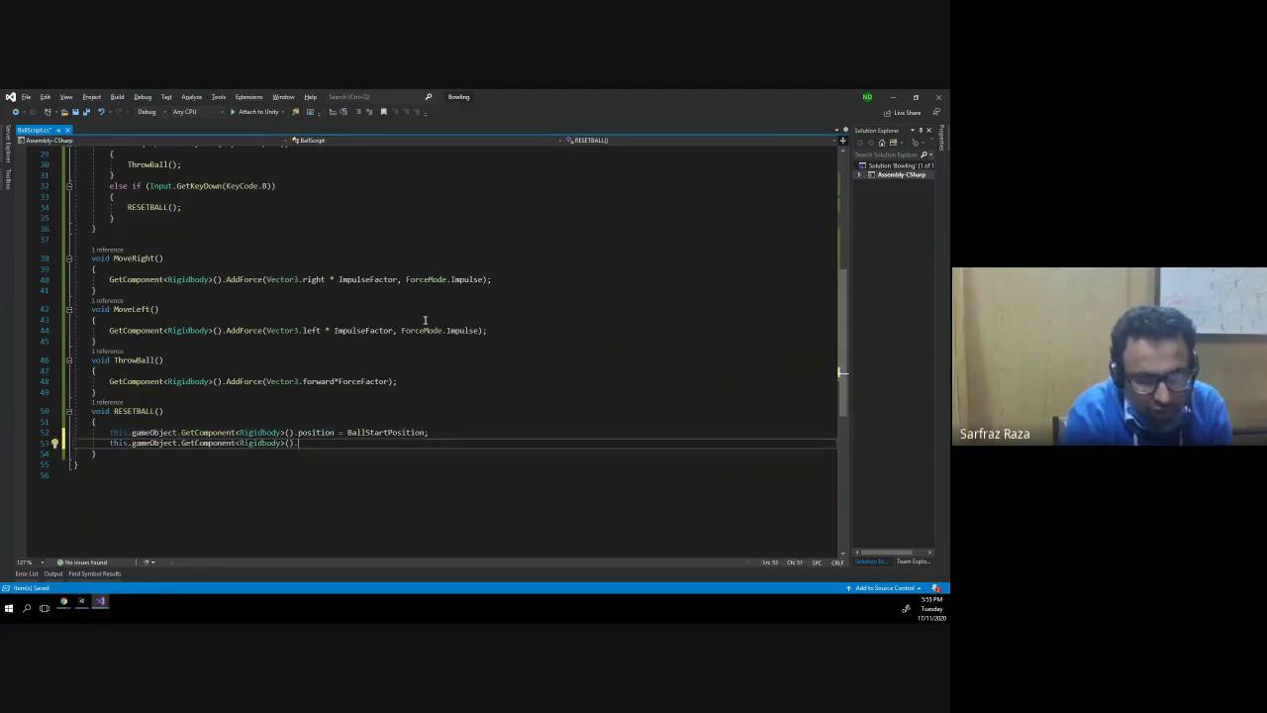
pyautogui.write('velocity = ')
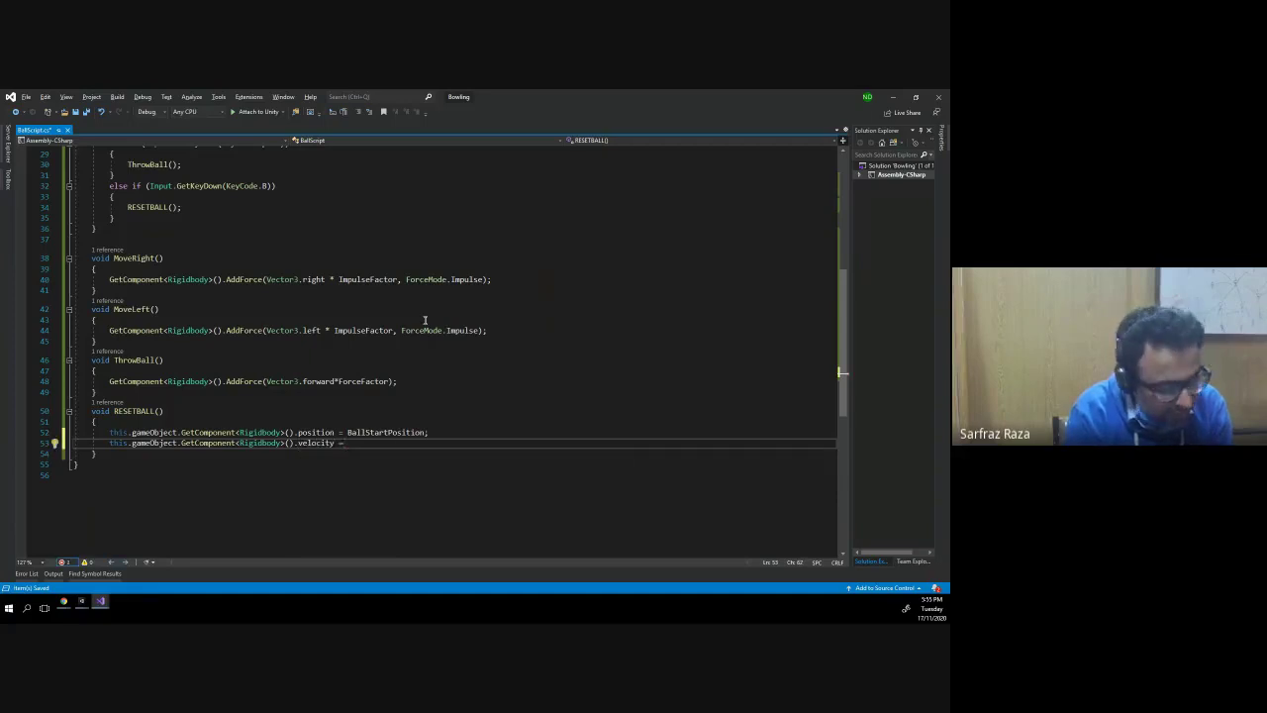
pyautogui.write('Ve')
pyautogui.press('Tab')
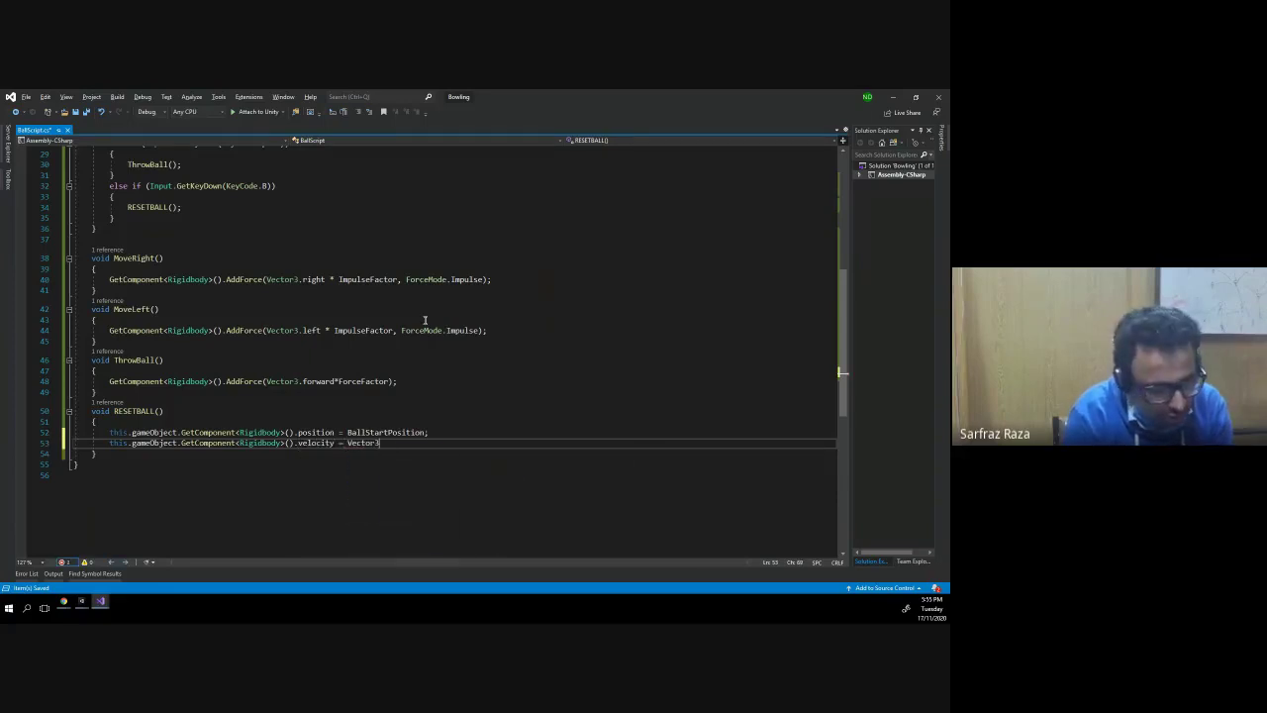
pyautogui.write('.zero;')
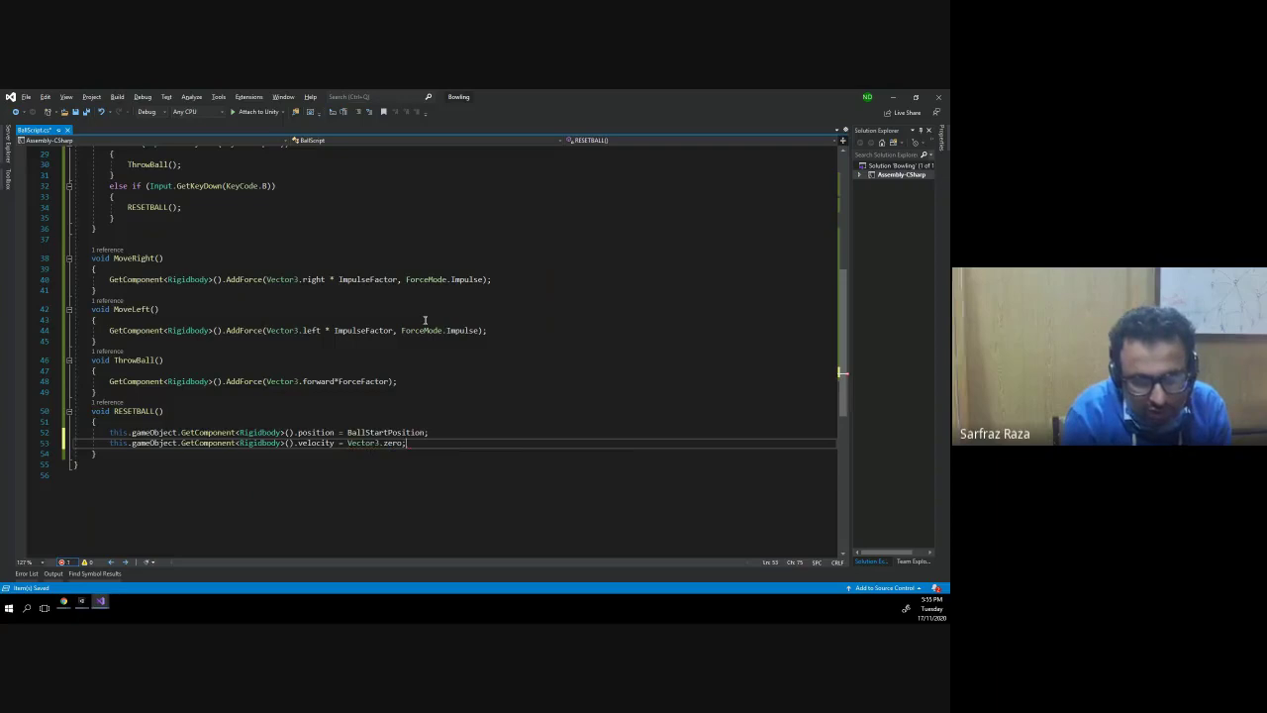
# - Duplicate that line to set angularVelocity to Vector3.zero, then return to Unity
pyautogui.hotkey('shift', 'Home')
pyautogui.hotkey('ctrl', 'c')
pyautogui.press('End')
pyautogui.press('Return')
pyautogui.hotkey('ctrl', 'v')
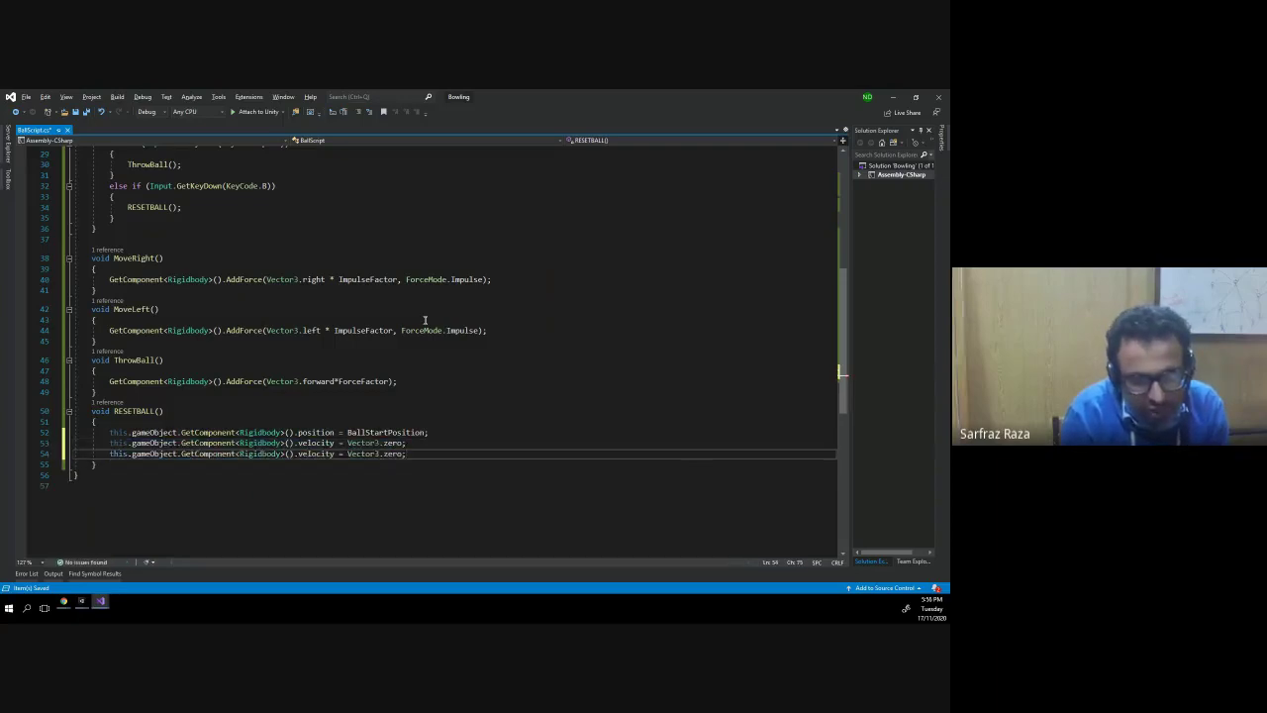
pyautogui.hotkey('ctrl', 'Left')
pyautogui.hotkey('ctrl', 'shift', 'Right')
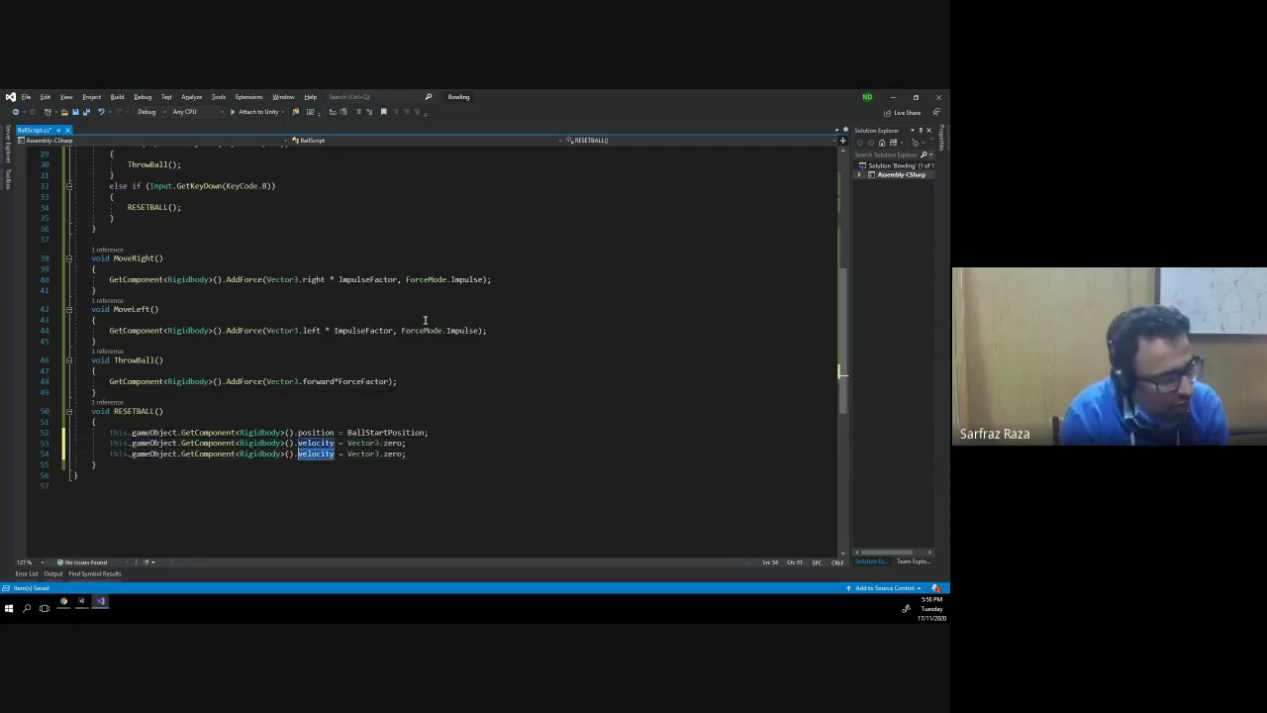
pyautogui.write('angu')
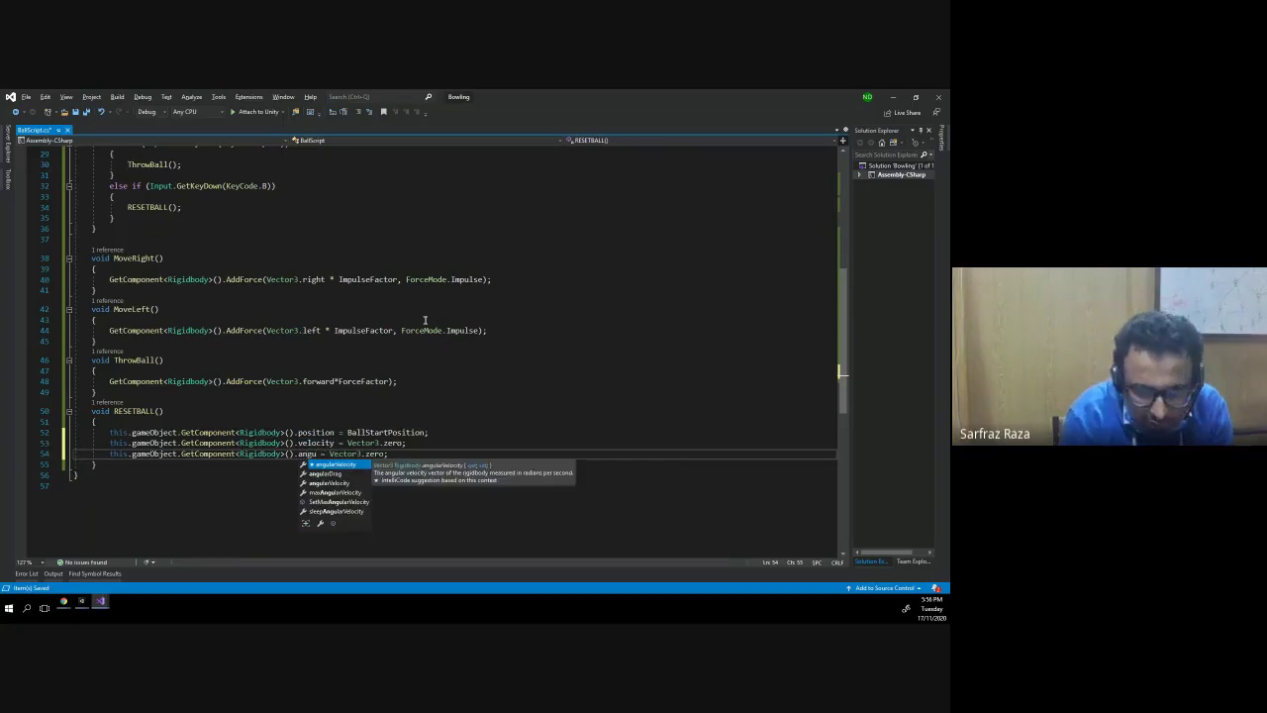
pyautogui.press('Tab')
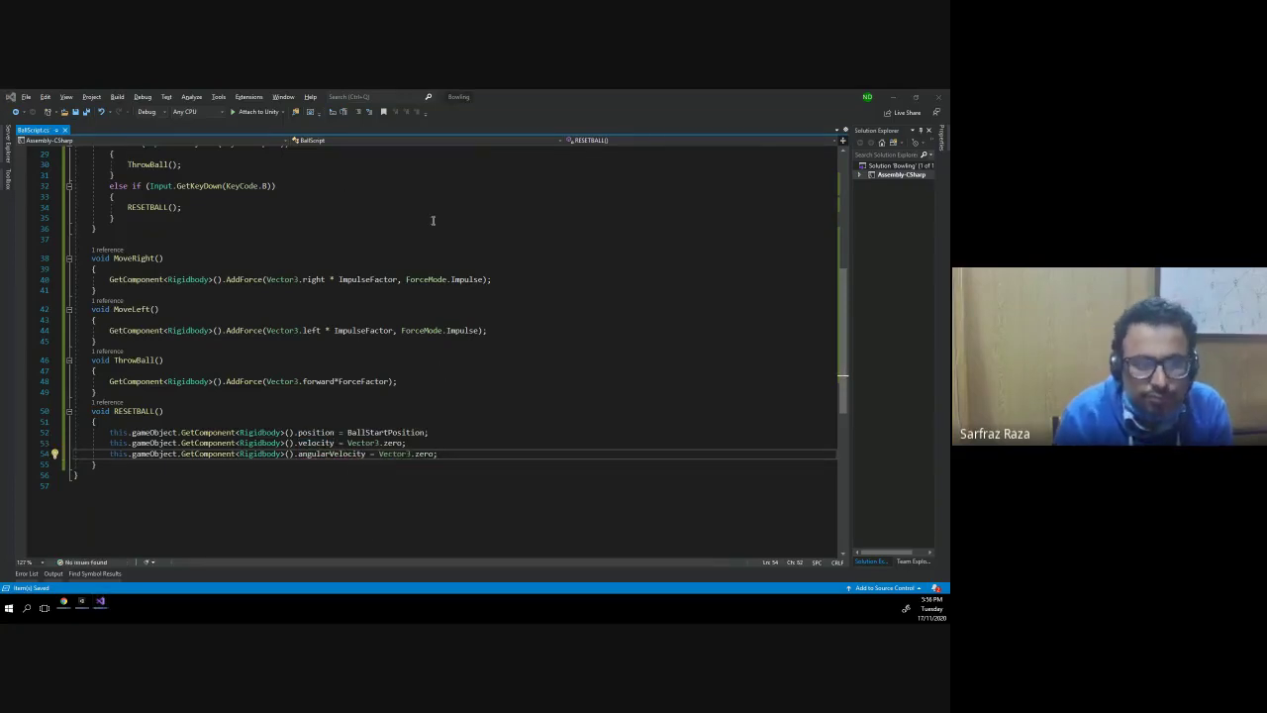
pyautogui.hotkey('alt', 'Tab')
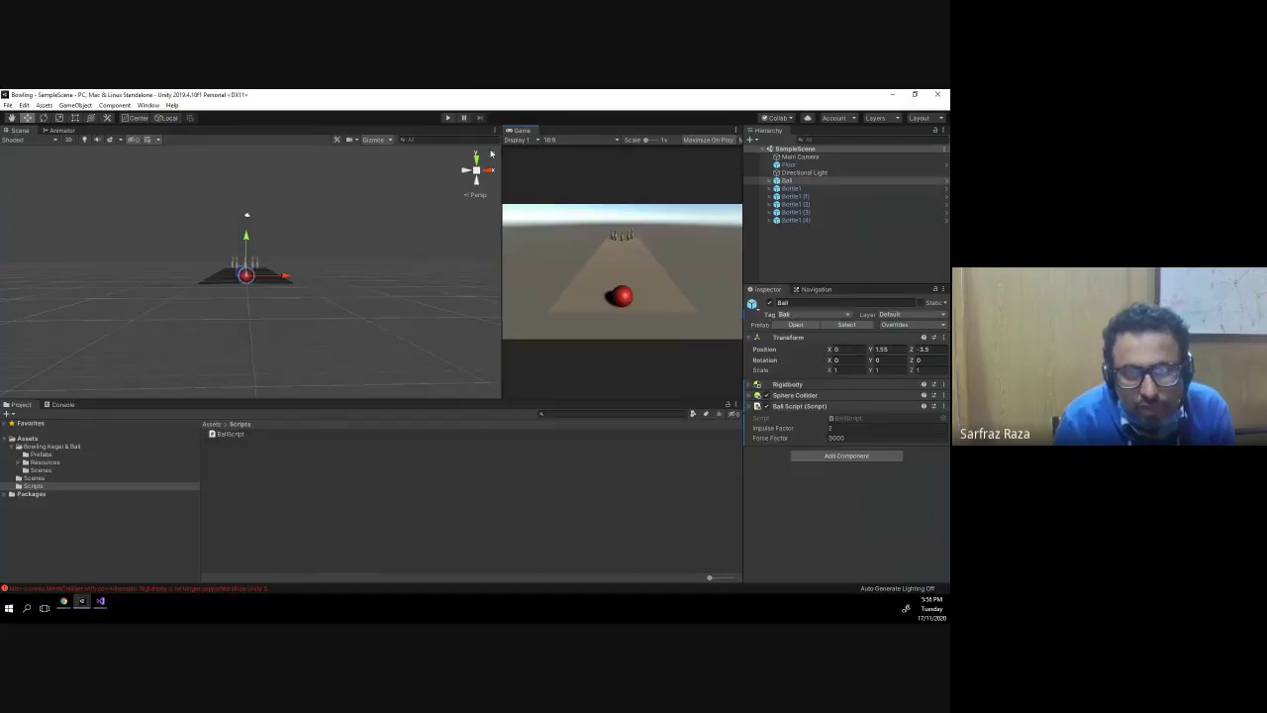
# - Test-play the ball reset, widen the Game view, and select Bottle1 through Bottle1 (4)
pyautogui.click(448, 117)
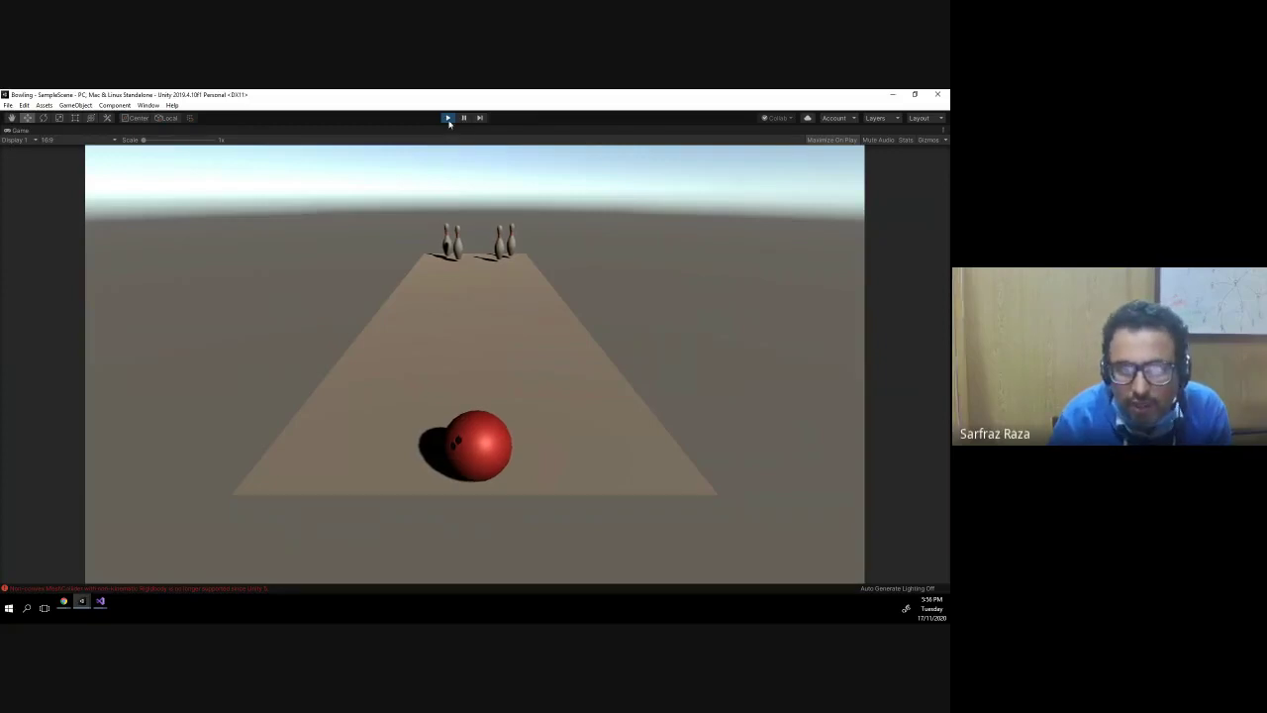
pyautogui.click(447, 118)
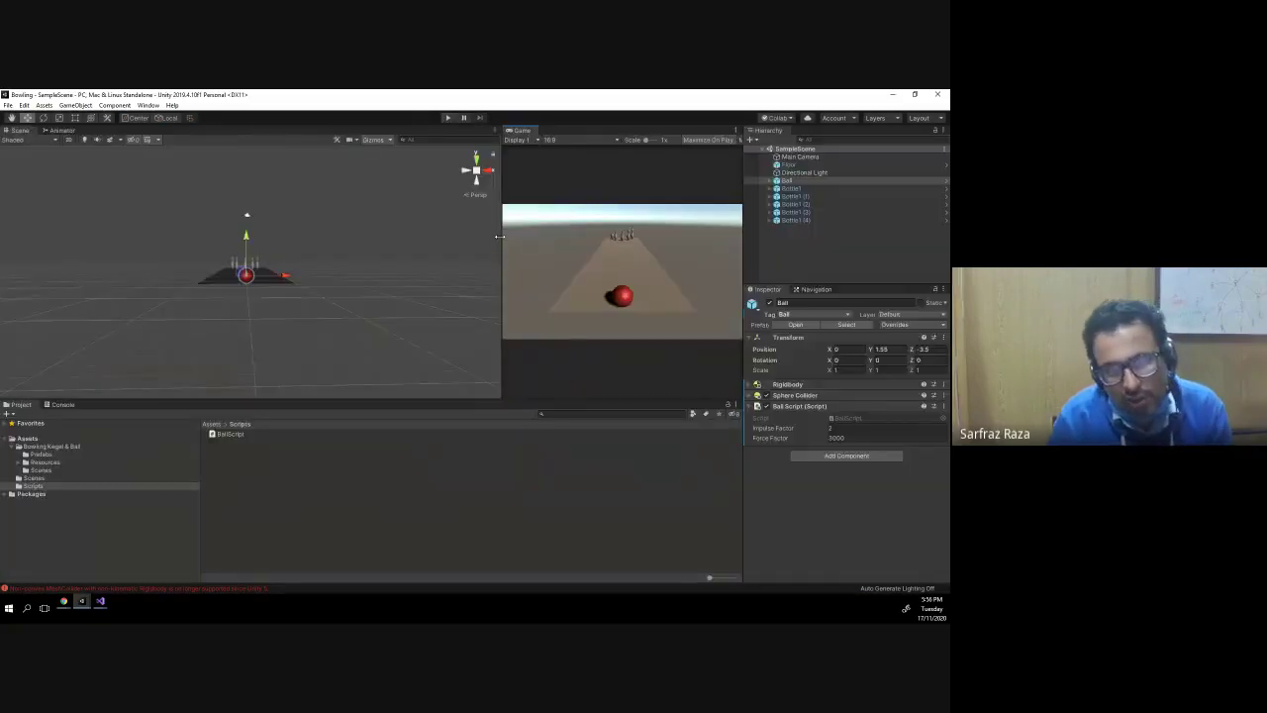
pyautogui.moveTo(502, 239); pyautogui.dragTo(385, 240)
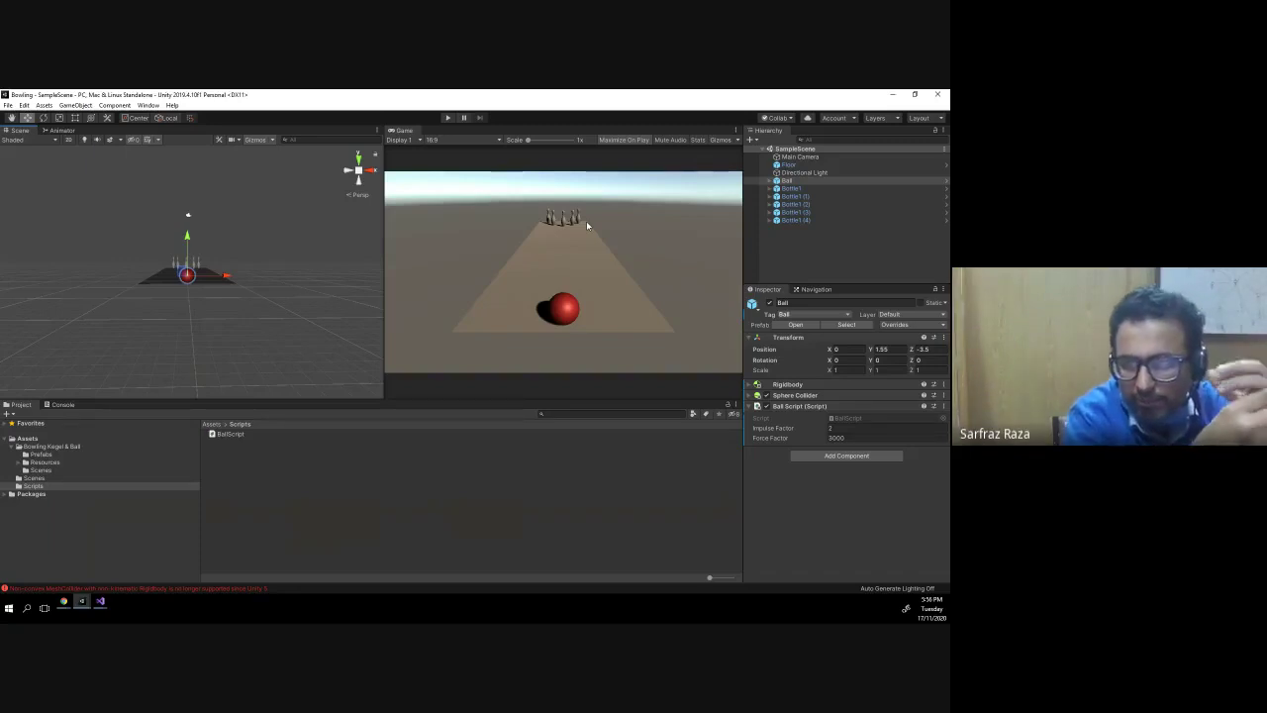
pyautogui.click(812, 189)
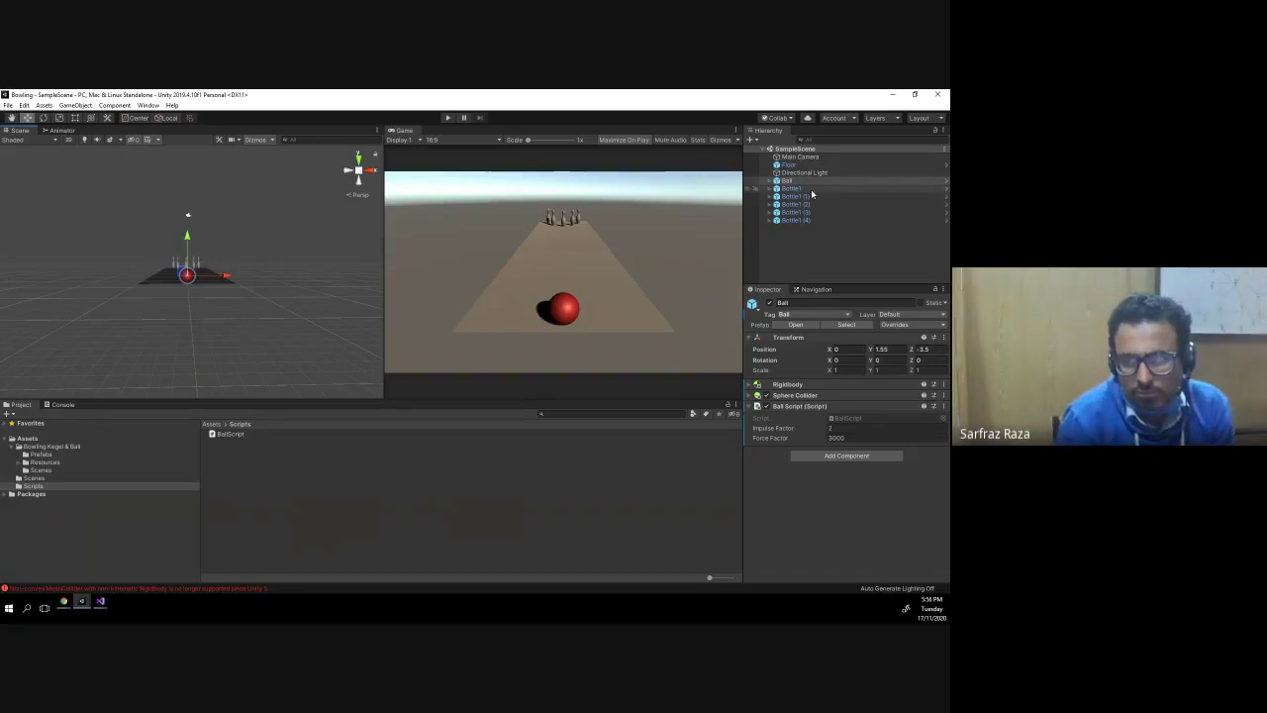
pyautogui.hotkey('shift', 'Down')
pyautogui.hotkey('shift', 'Down')
pyautogui.hotkey('shift', 'Down')
pyautogui.hotkey('shift', 'Down')
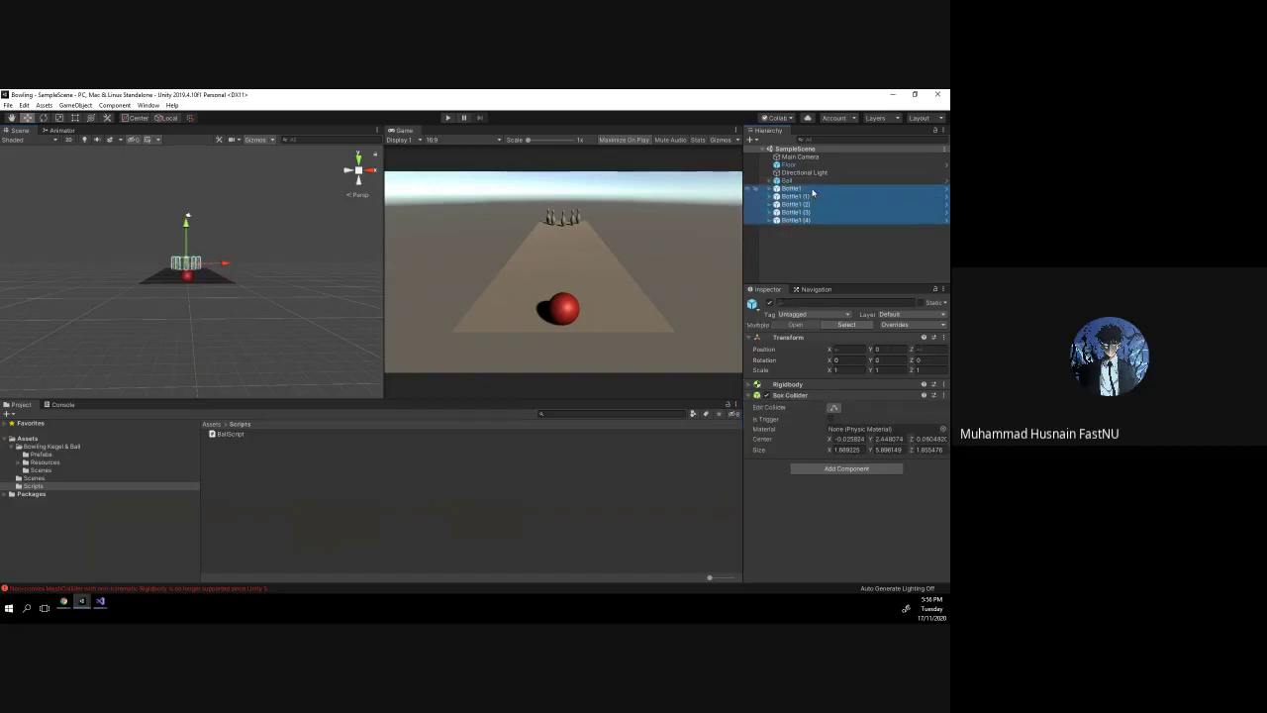
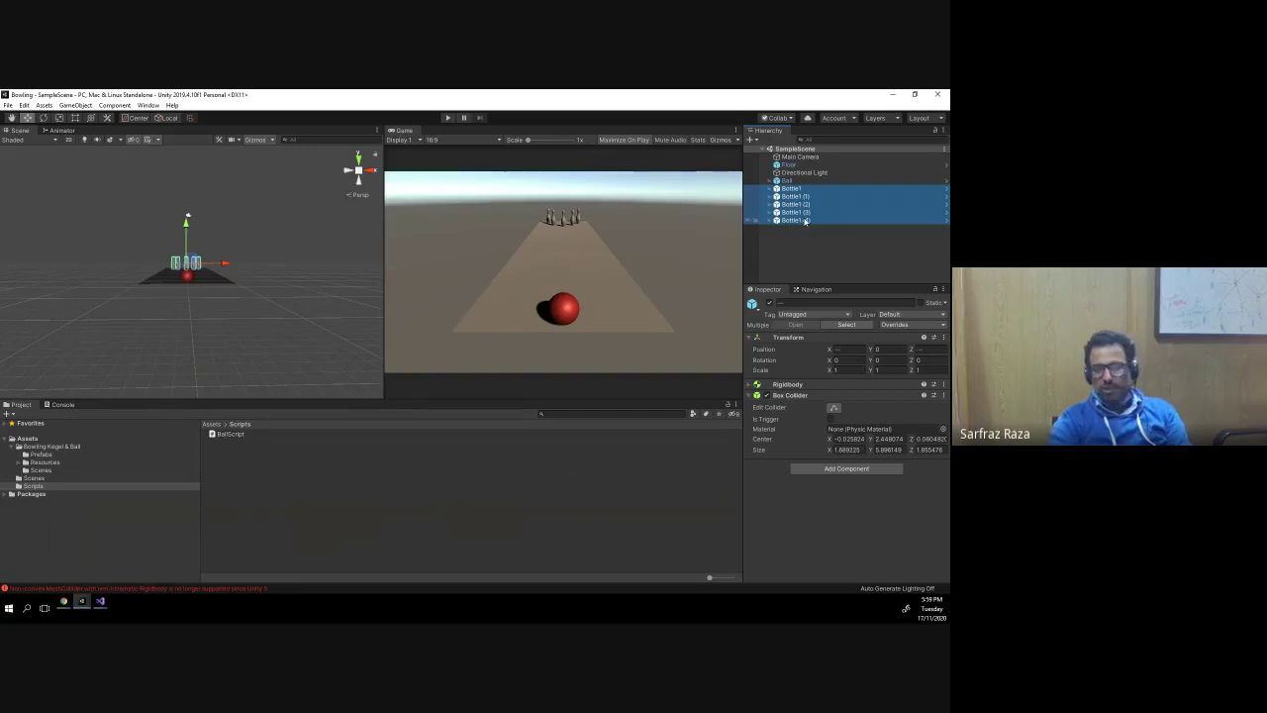
# - Create a new tag named 'Bottle' from the Tag dropdown's Add Tag option
pyautogui.click(814, 314)
pyautogui.click(810, 416)
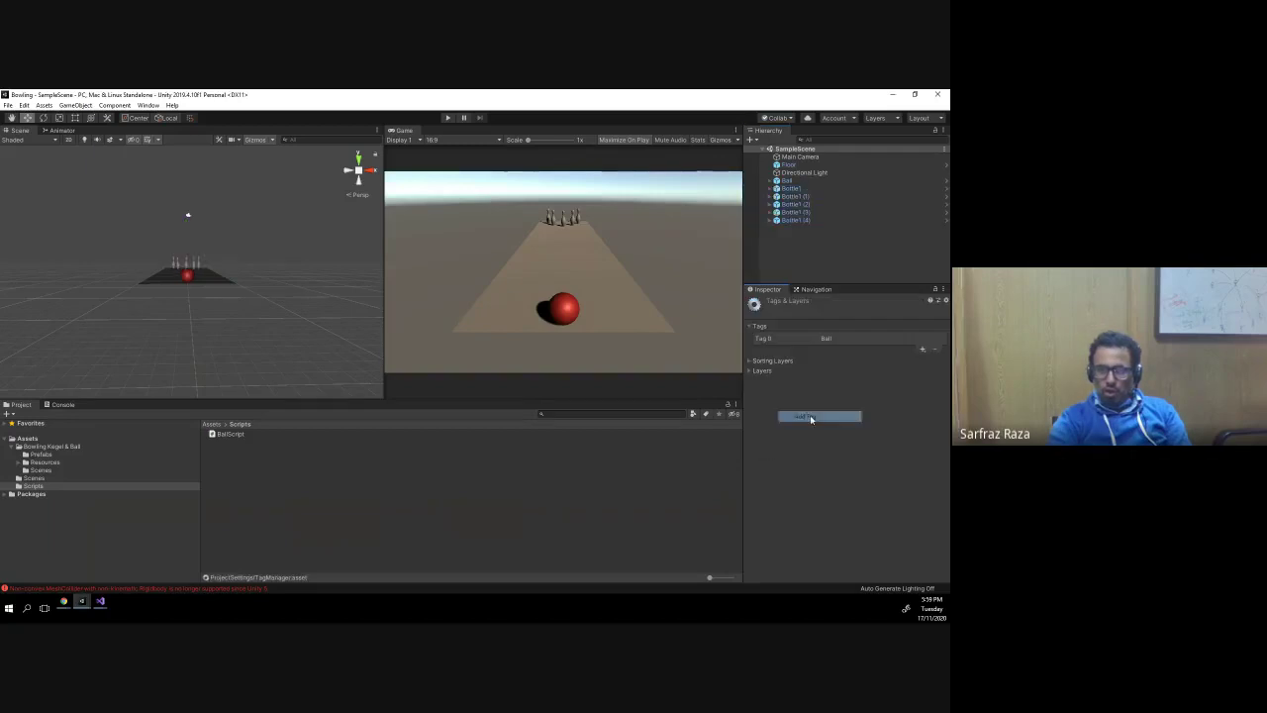
pyautogui.click(922, 349)
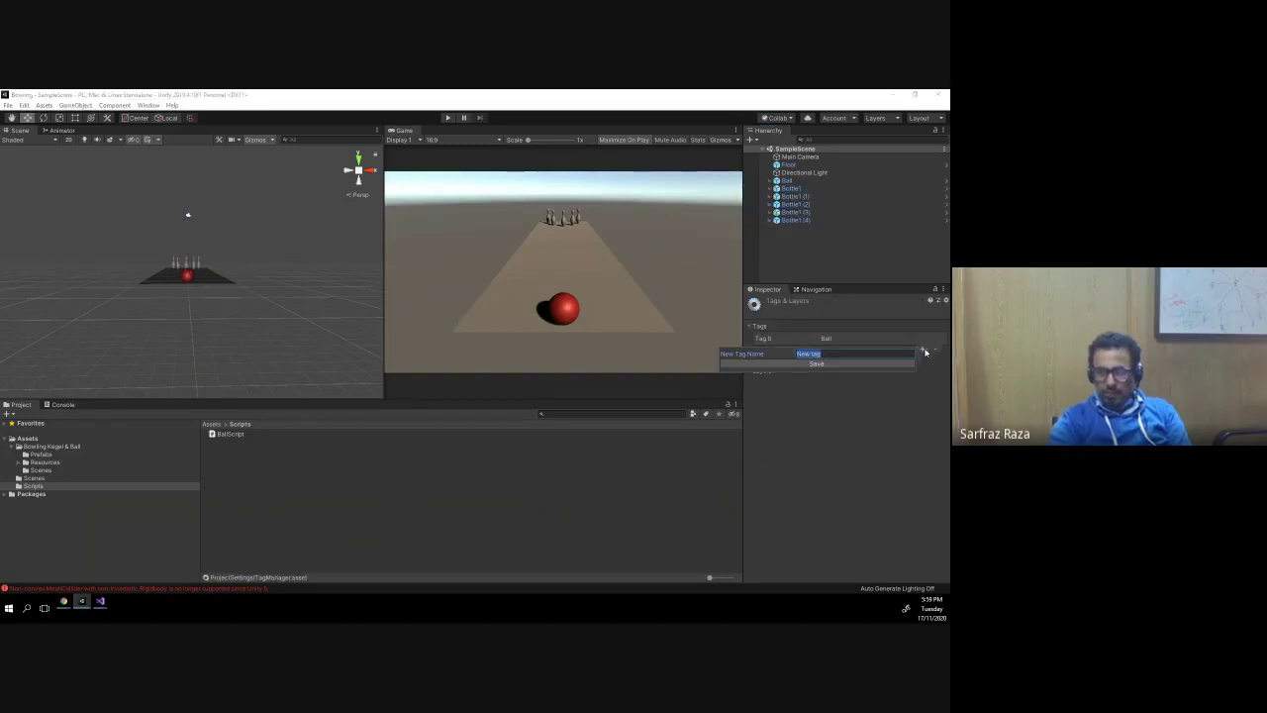
pyautogui.write('bett')
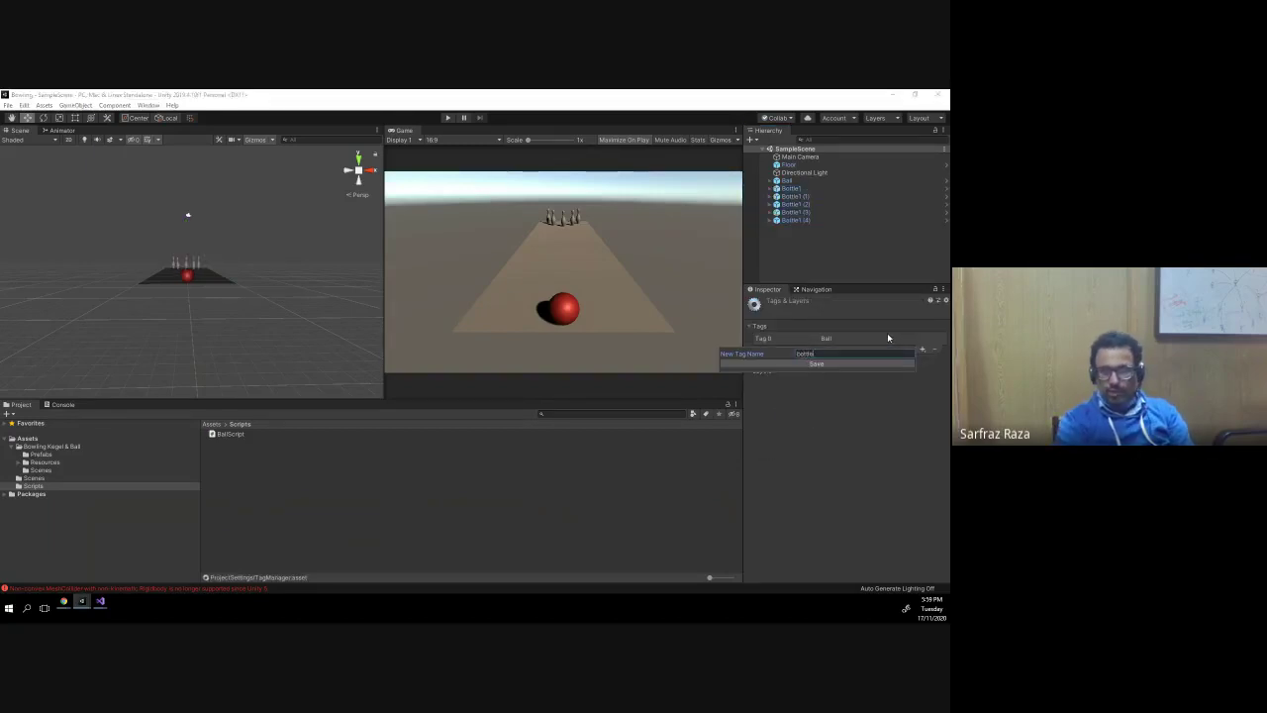
pyautogui.hotkey('ctrl', 'a')
pyautogui.write('Bottle')
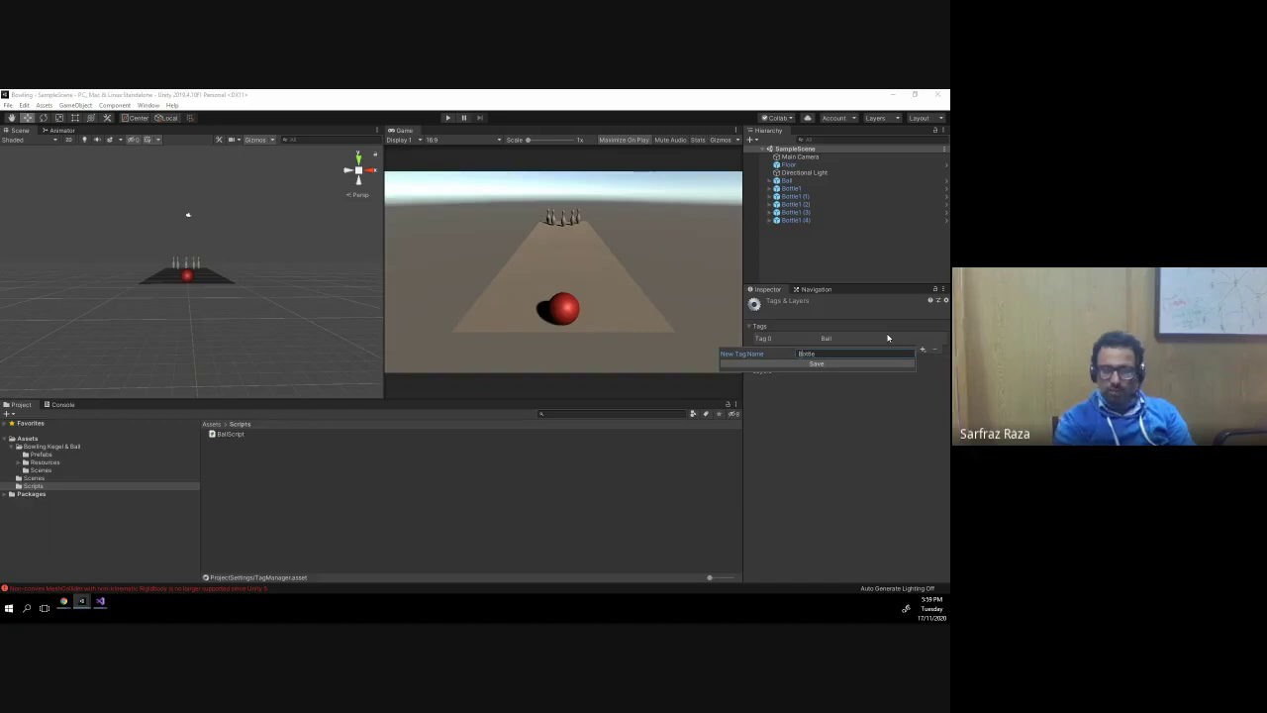
pyautogui.press('Return')
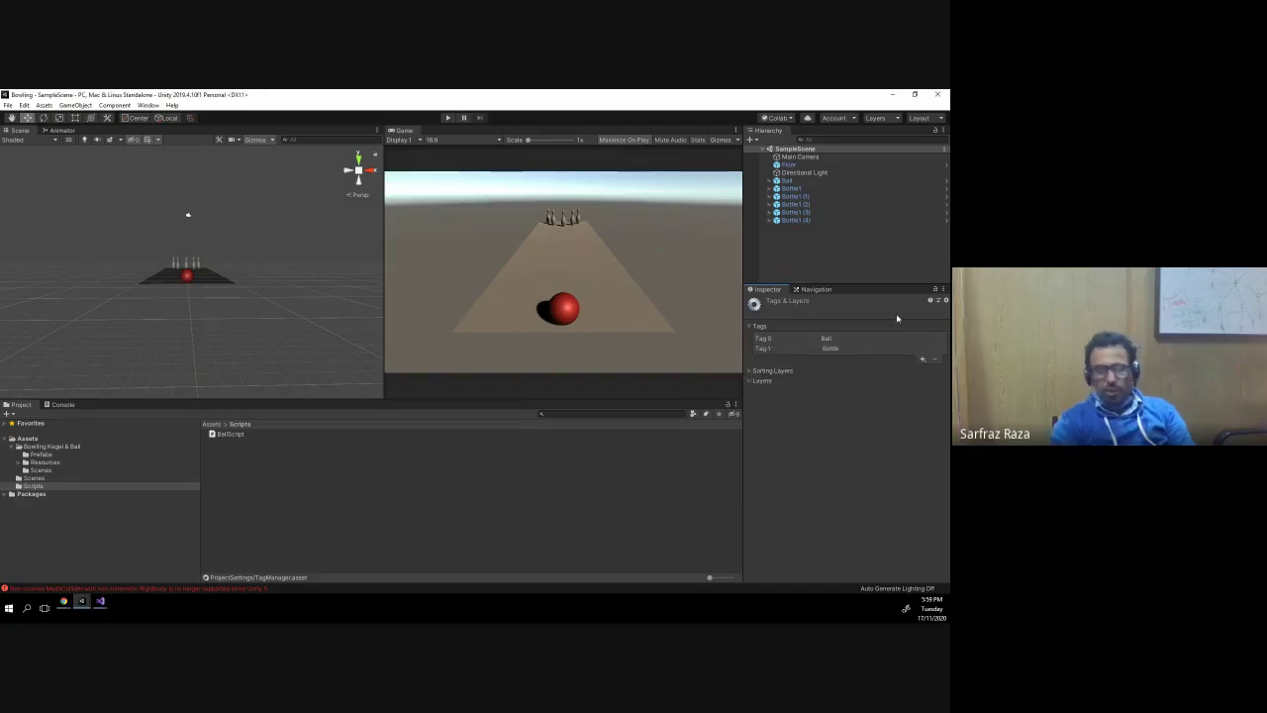
# - Select all five Bottle1 pins and set their Tag to Bottle
pyautogui.click(811, 180)
pyautogui.keyDown('shift'); pyautogui.click(821, 212); pyautogui.keyUp('shift')
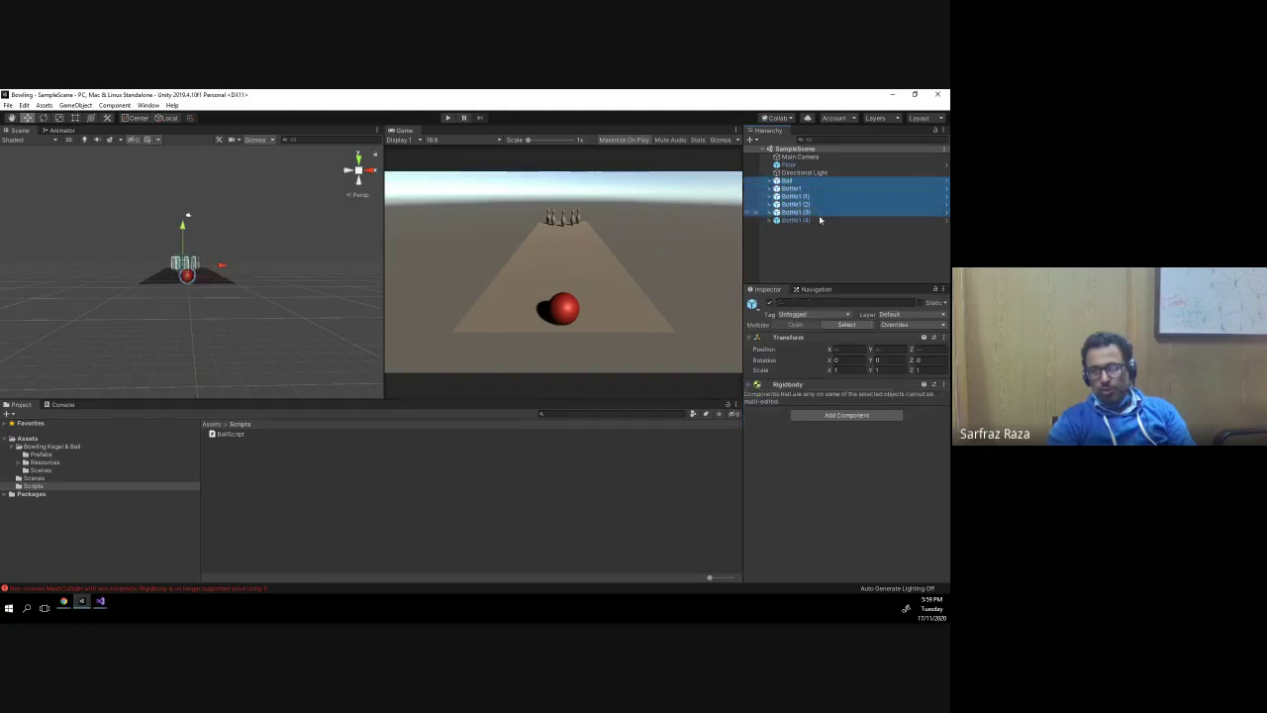
pyautogui.click(807, 188)
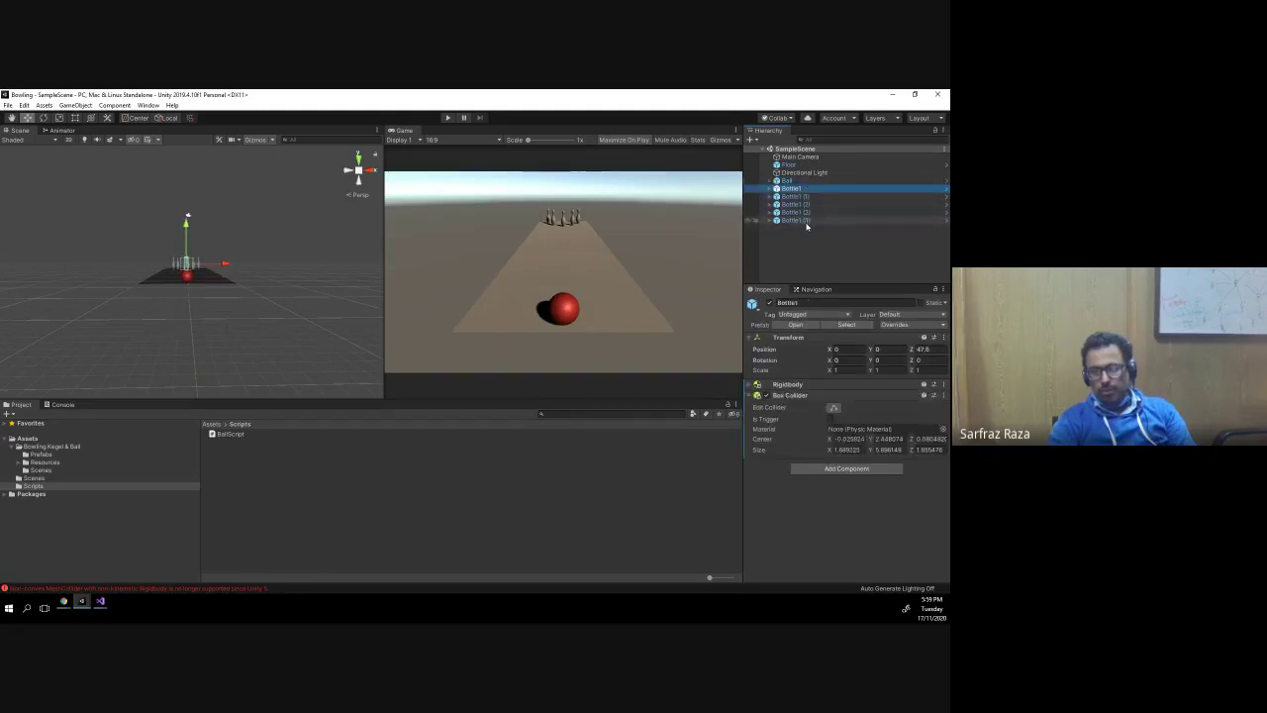
pyautogui.keyDown('shift'); pyautogui.click(806, 220); pyautogui.keyUp('shift')
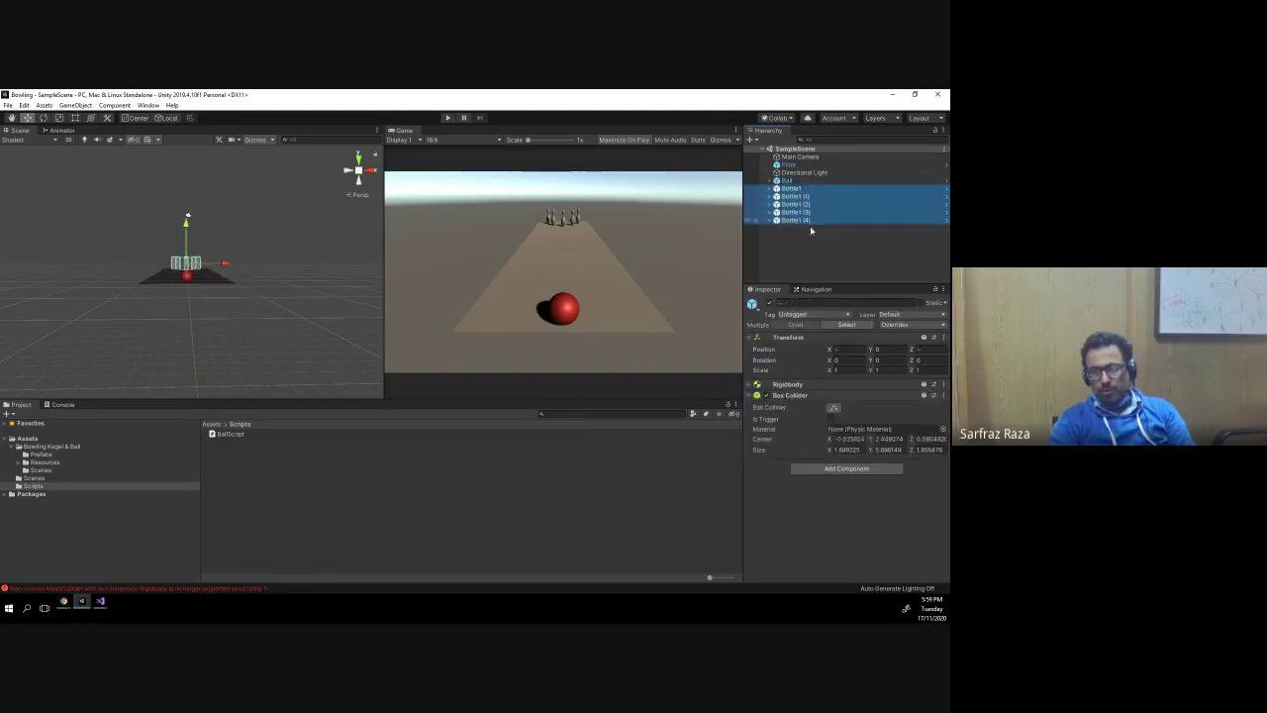
pyautogui.click(829, 315)
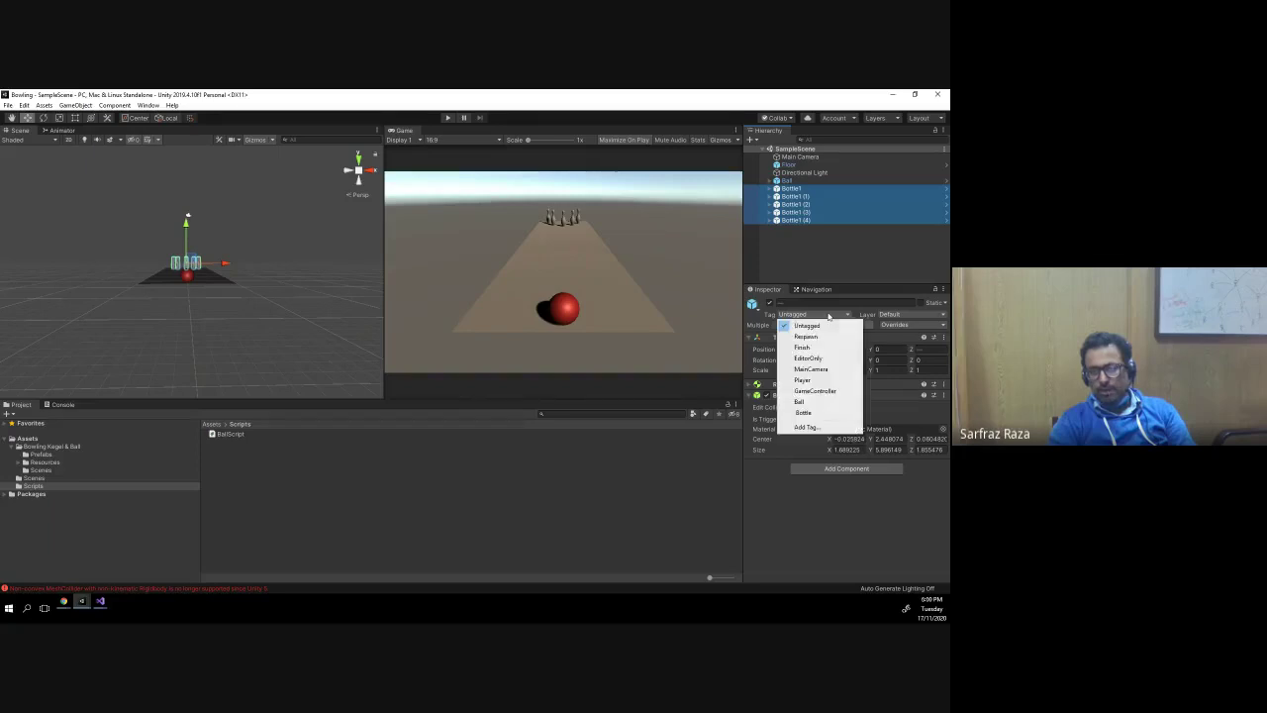
pyautogui.click(803, 414)
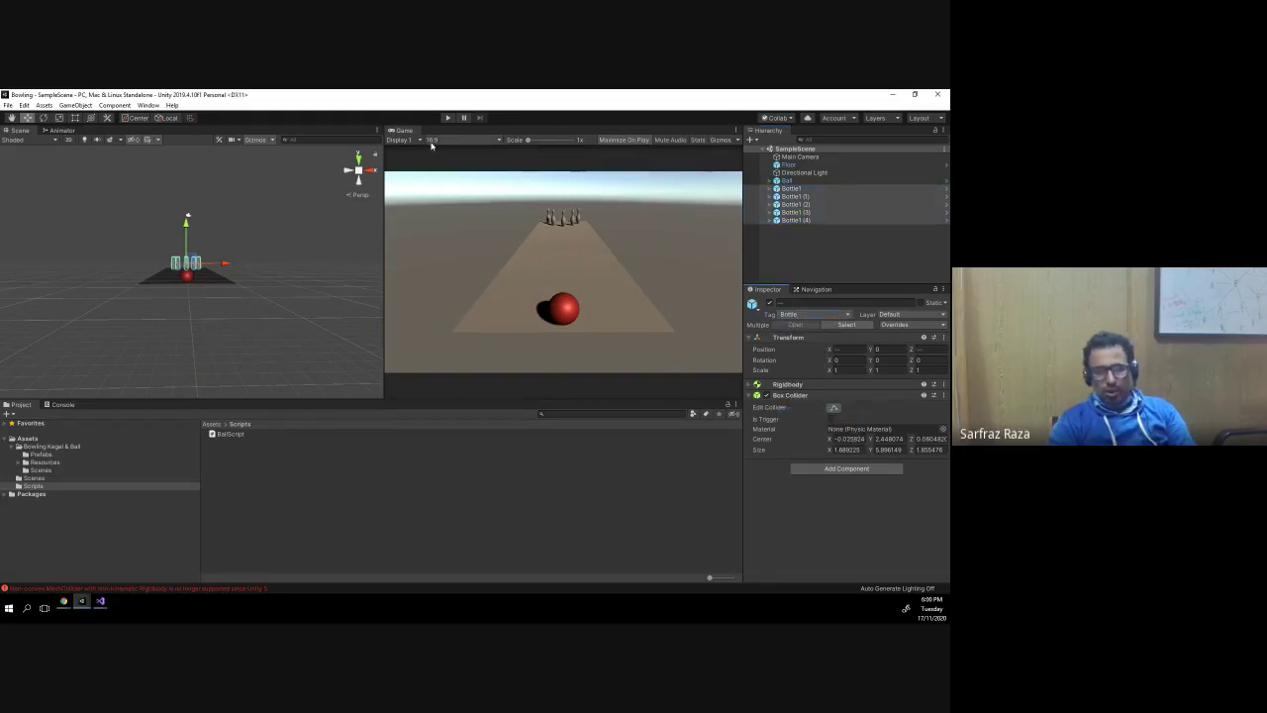
pyautogui.hotkey('alt', 'Tab')
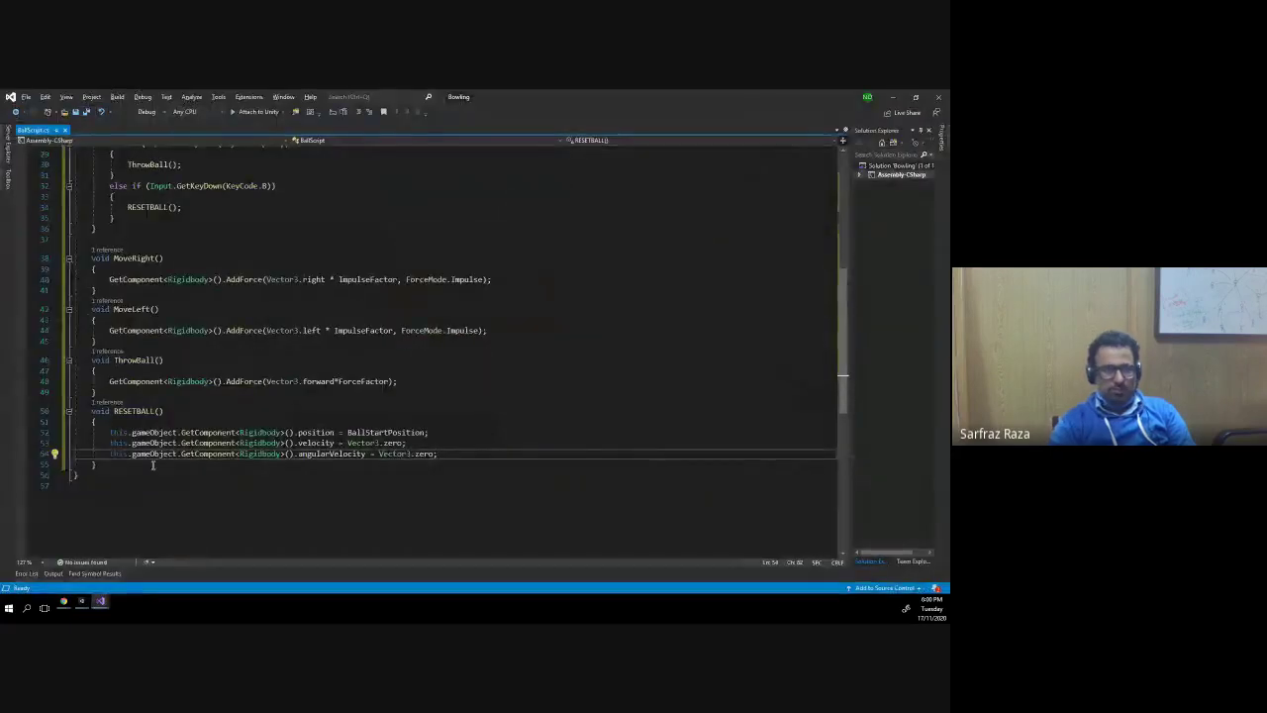
# - Insert a blank line after the BallStartPosition declaration on line 9
pyautogui.scroll(3, 188, 416)
pyautogui.scroll(7, 213, 307)
pyautogui.keyDown('ctrl'); pyautogui.scroll(3, 226, 294); pyautogui.keyUp('ctrl')
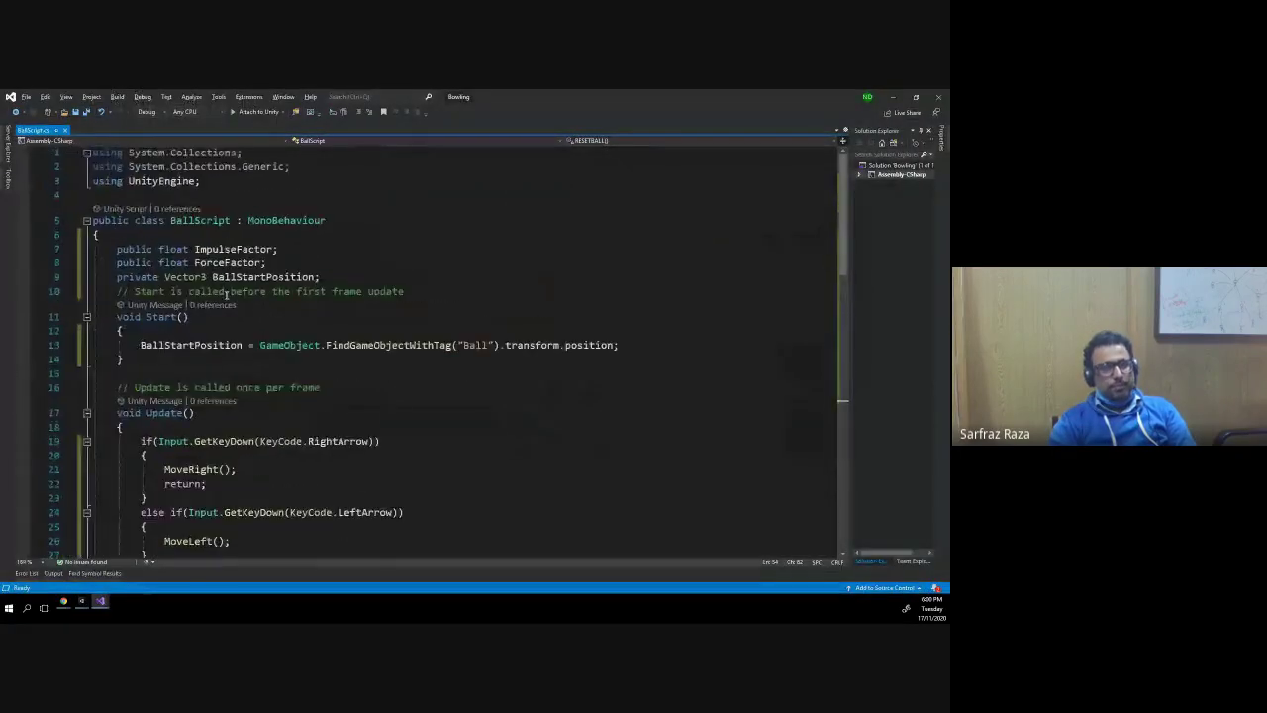
pyautogui.click(246, 277)
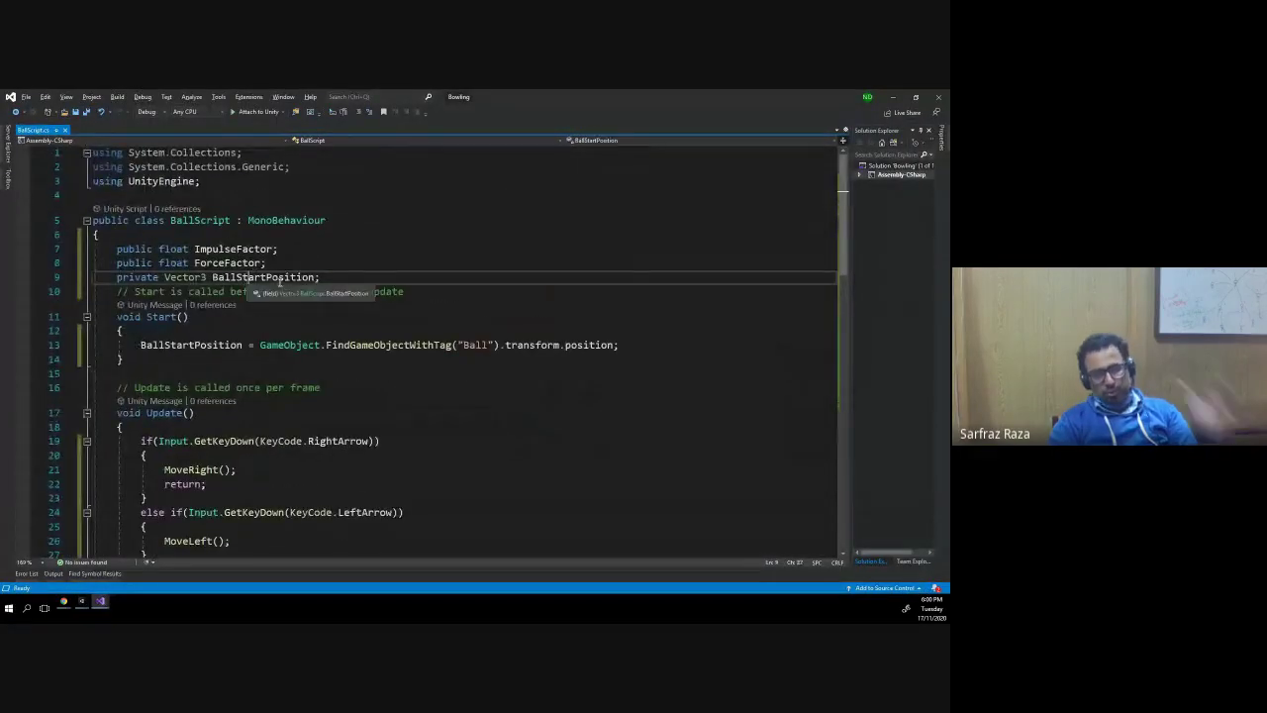
pyautogui.click(324, 277)
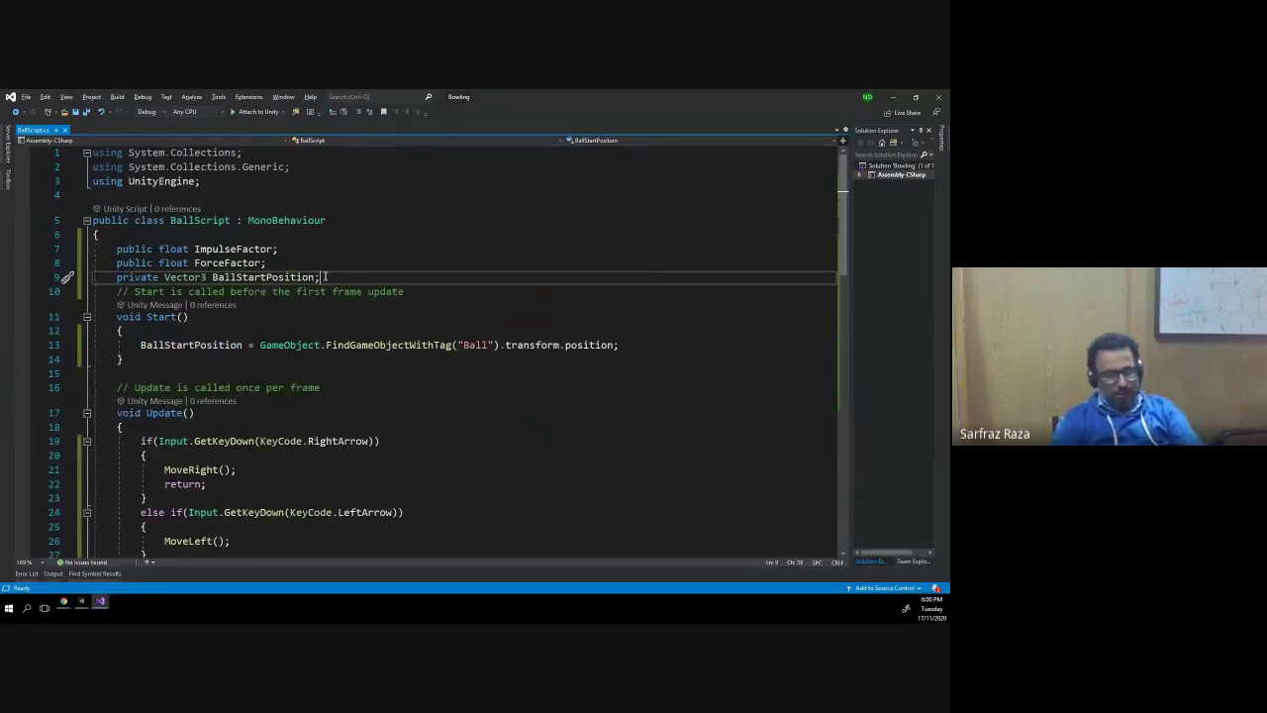
pyautogui.press('Return')
# - Write 'private Vector3[] BottlesPositions;' on line 10 and save the script
pyautogui.press('Up')
pyautogui.hotkey('ctrl', 'shift', 'Right')
pyautogui.hotkey('ctrl', 'shift', 'Right')
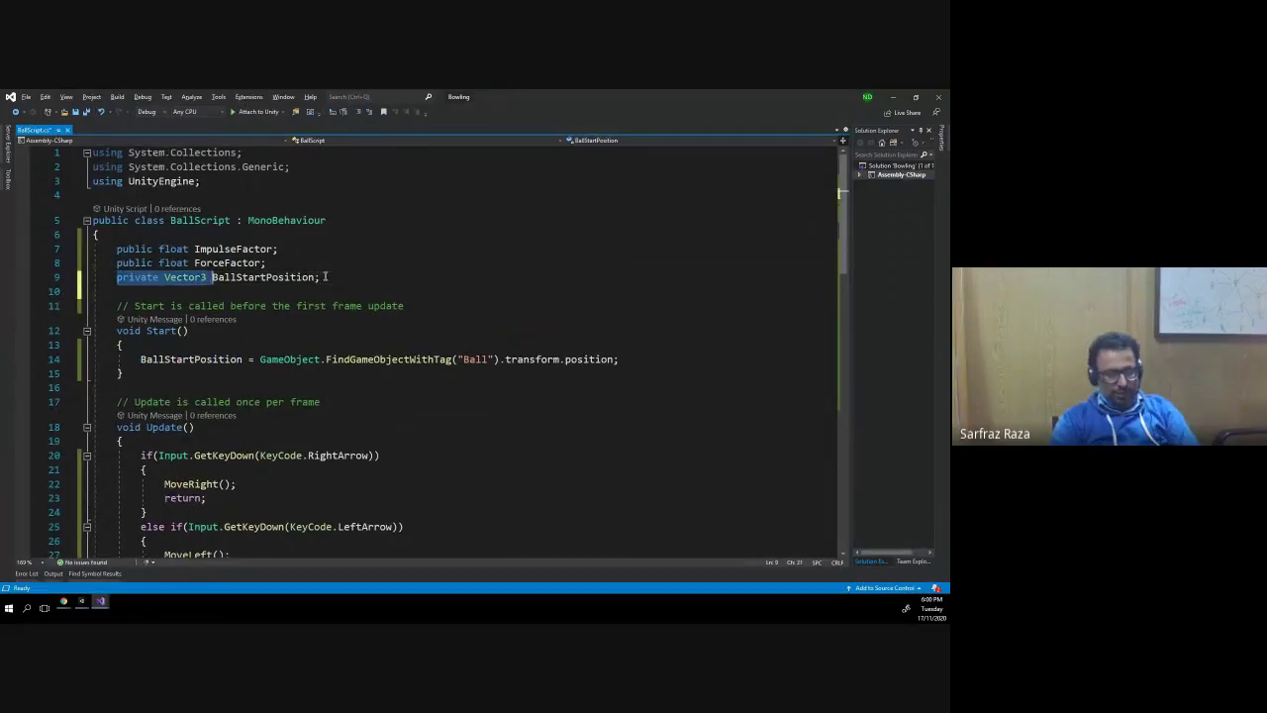
pyautogui.hotkey('ctrl', 'c')
pyautogui.press('Down')
pyautogui.hotkey('ctrl', 'v')
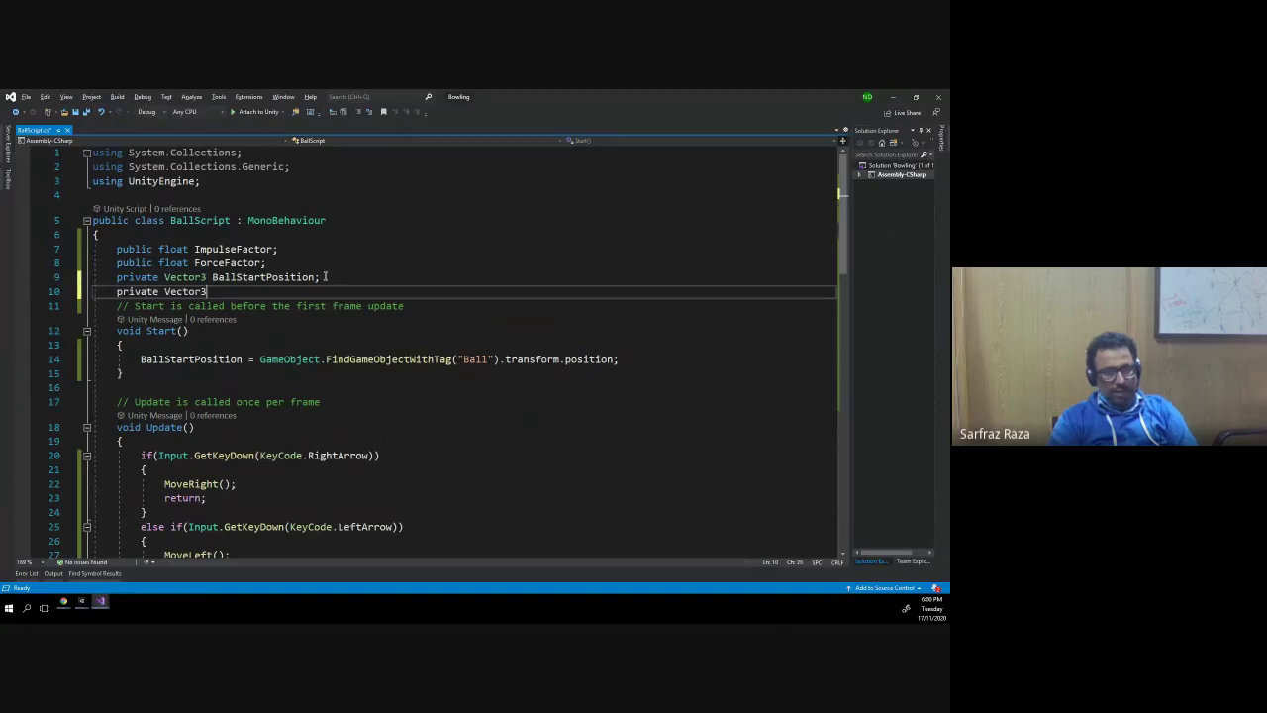
pyautogui.write('[] ')
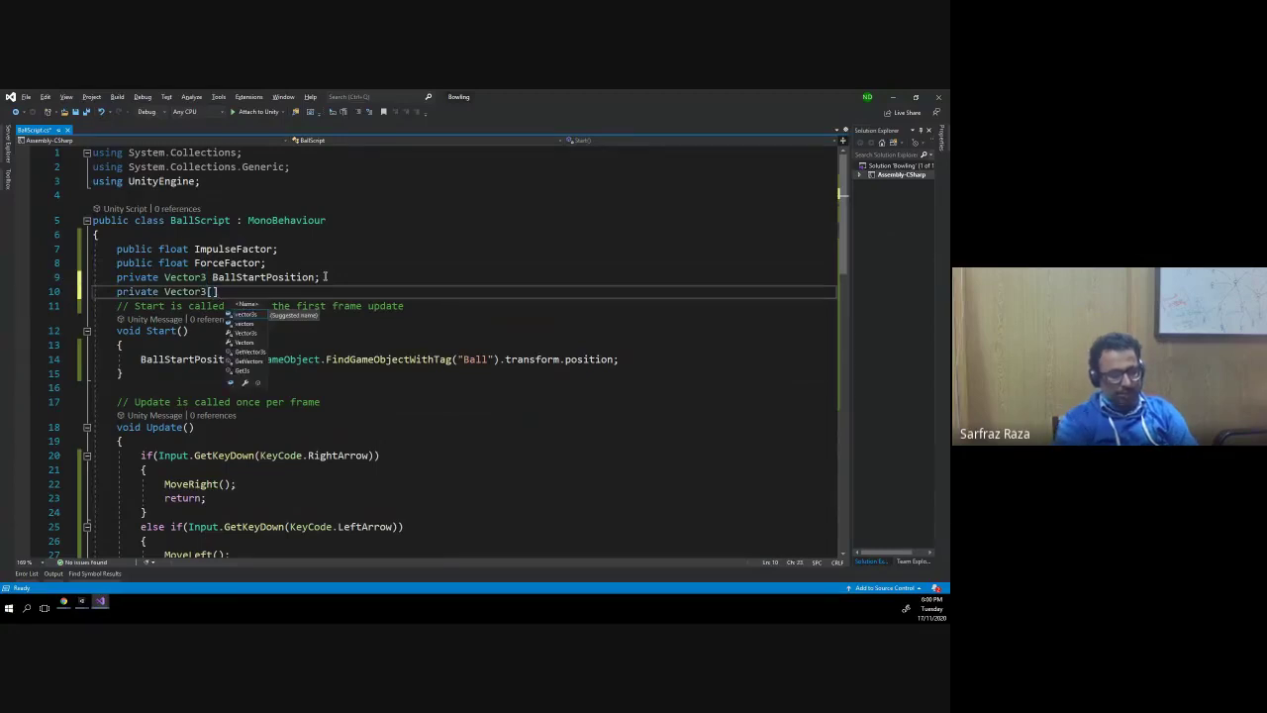
pyautogui.write('Bottles')
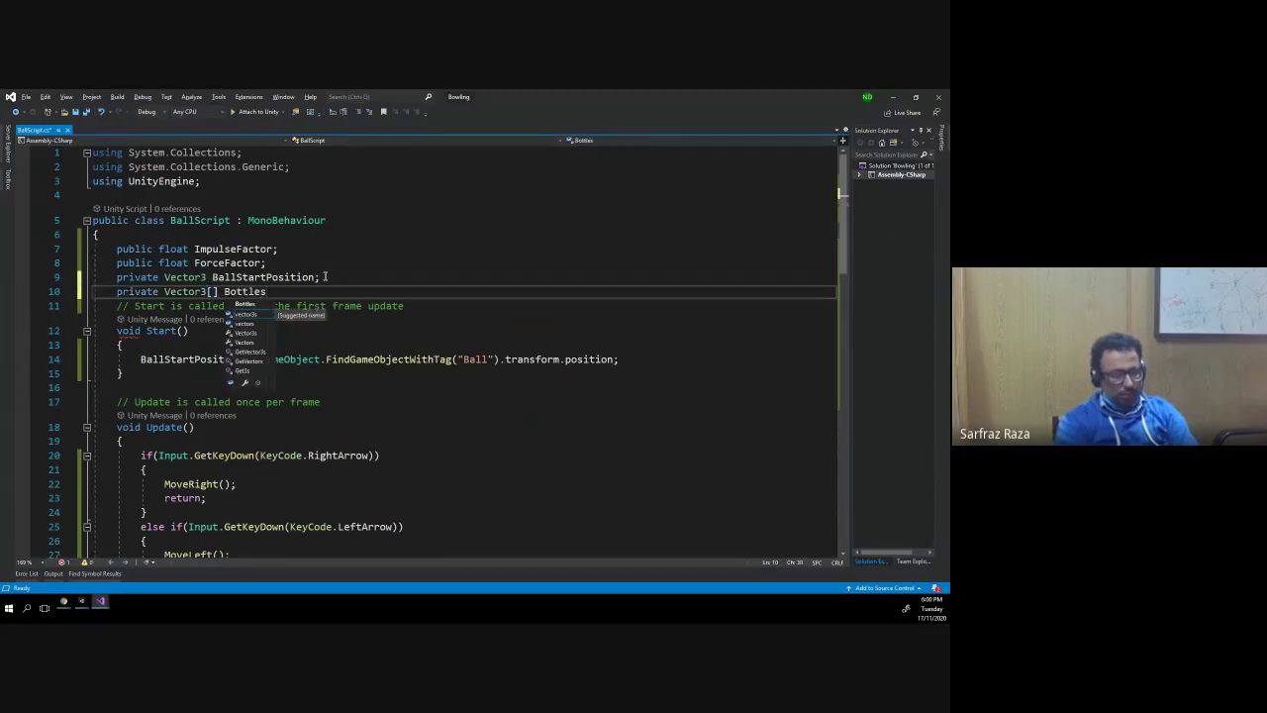
pyautogui.write('Pos')
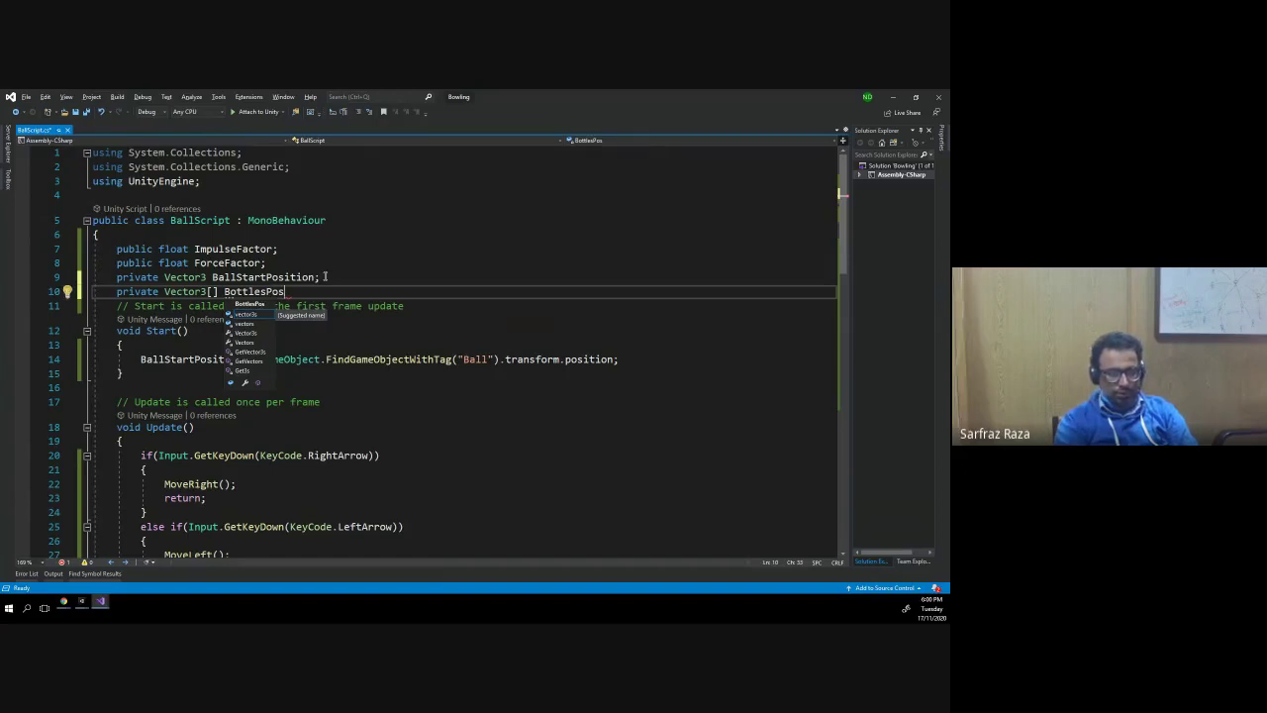
pyautogui.write('o')
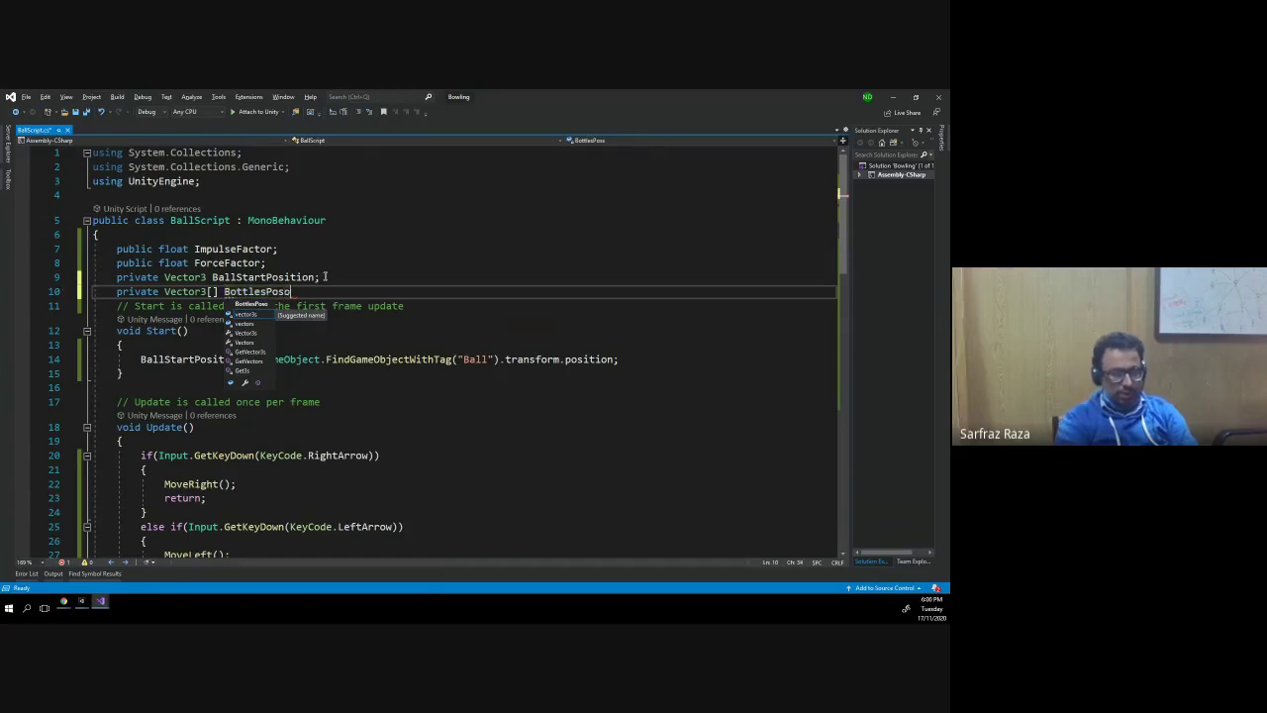
pyautogui.press('BackSpace')
pyautogui.write('it')
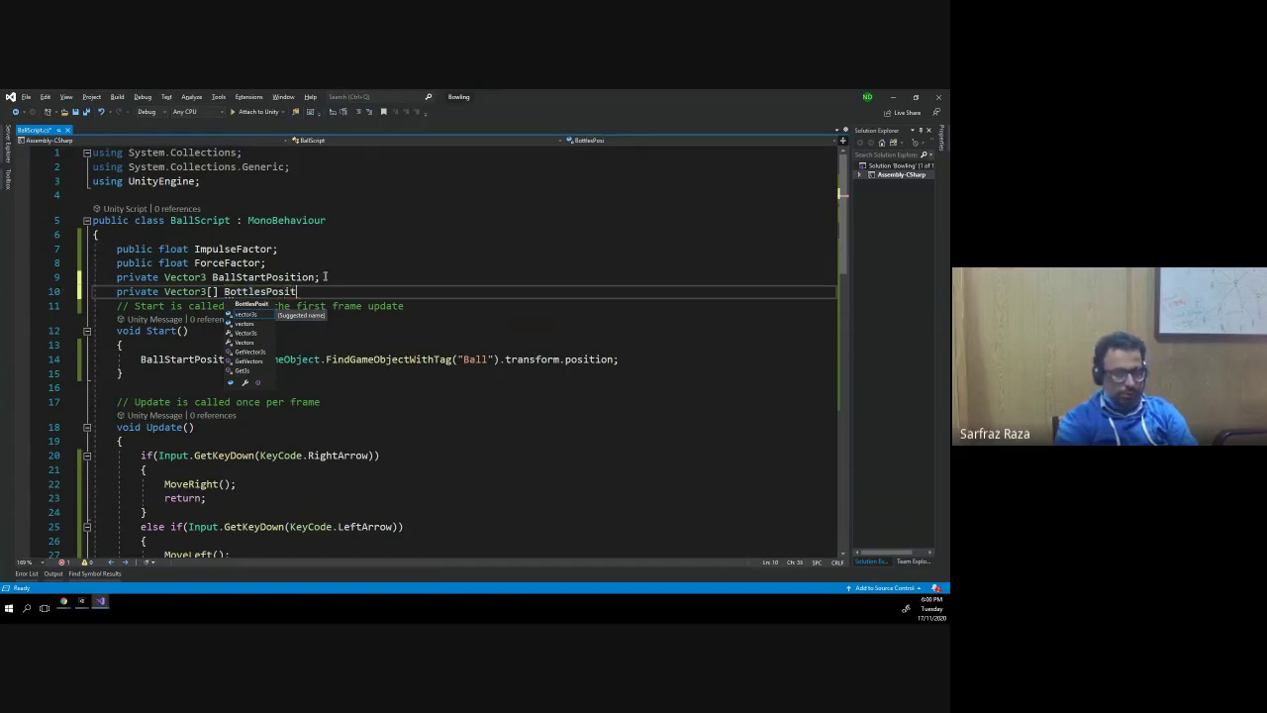
pyautogui.write('ions;')
pyautogui.hotkey('ctrl', 's')
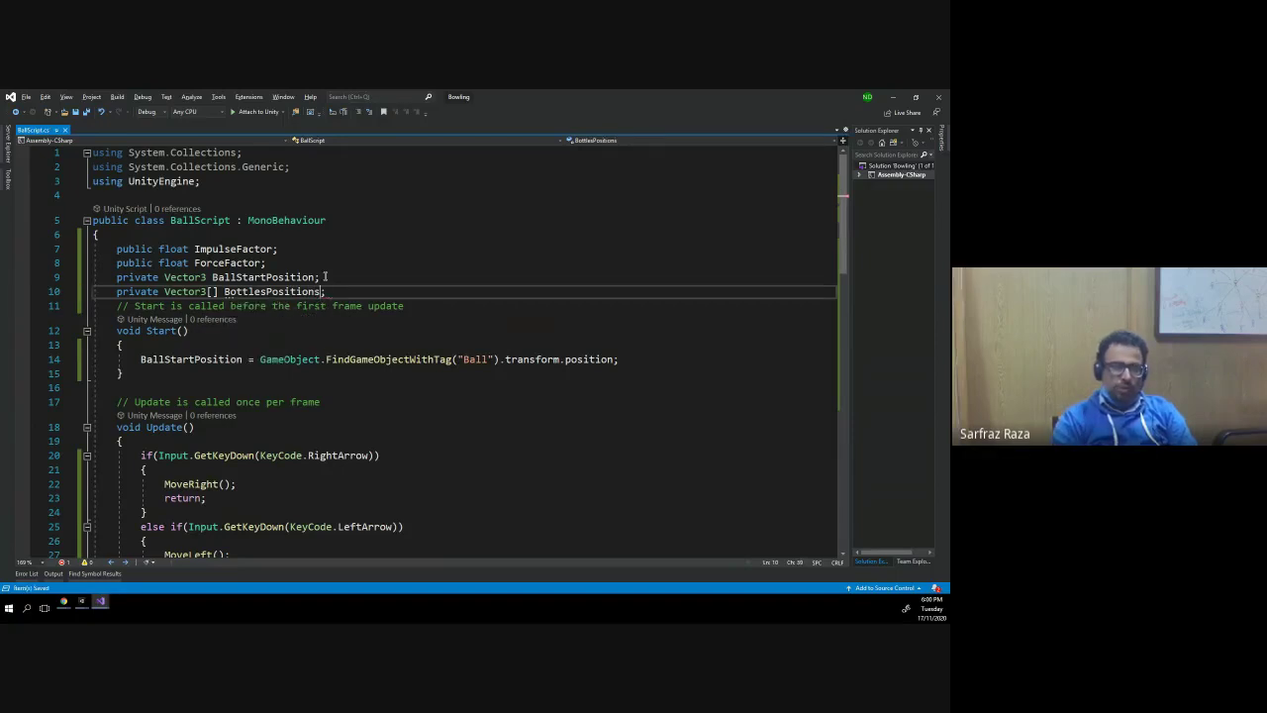
pyautogui.doubleClick(272, 291)
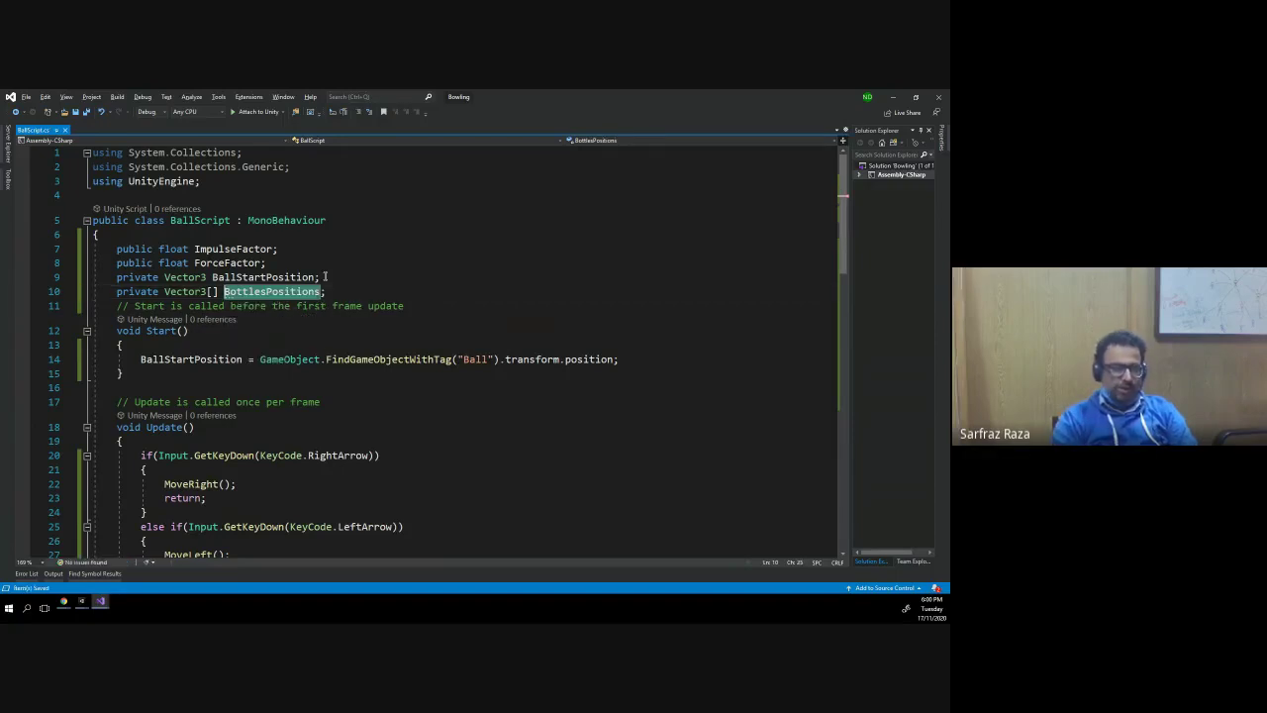
# - Add an empty line below the BallStartPosition assignment in Start()
pyautogui.click(135, 359)
pyautogui.press('End')
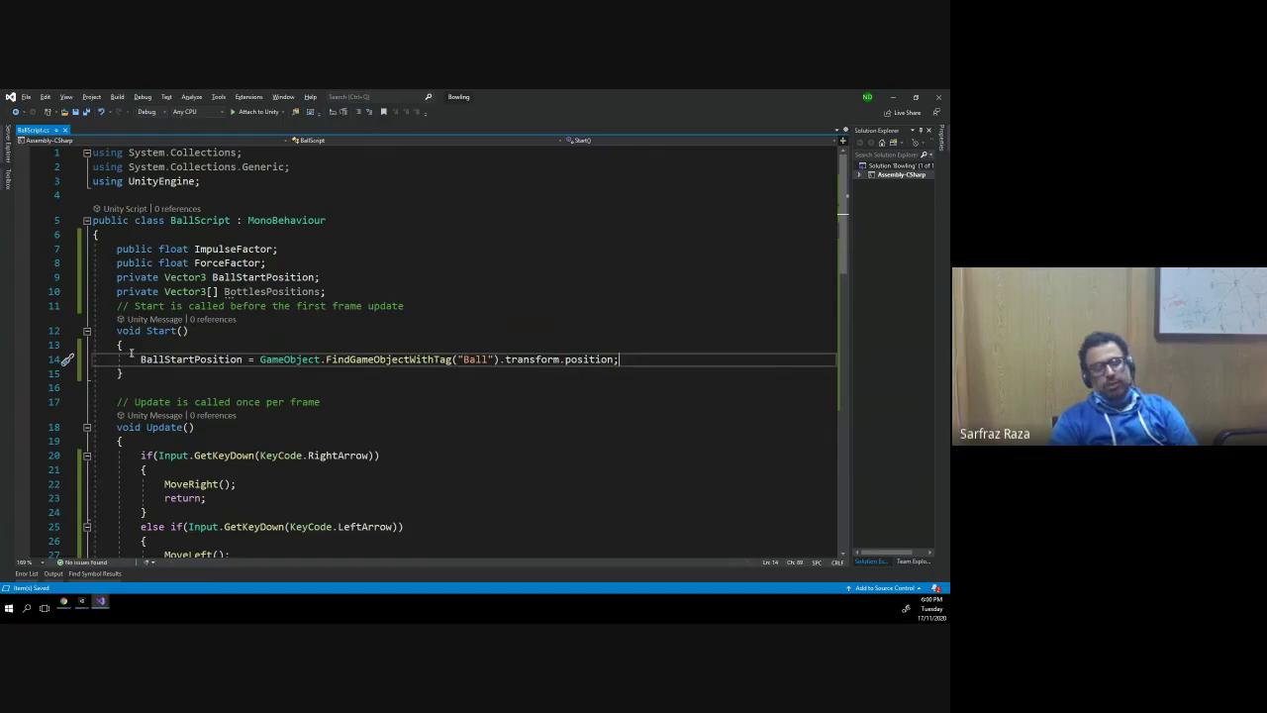
pyautogui.press('Return')
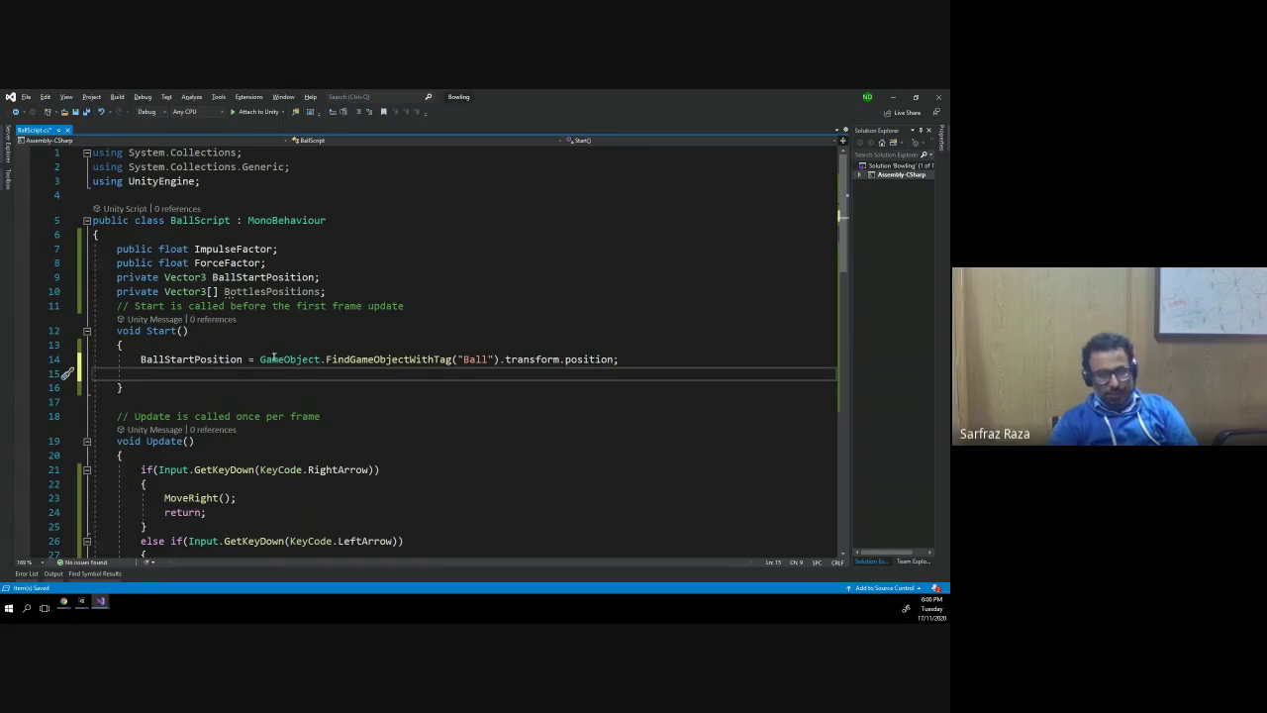
pyautogui.moveTo(261, 360); pyautogui.dragTo(621, 361)
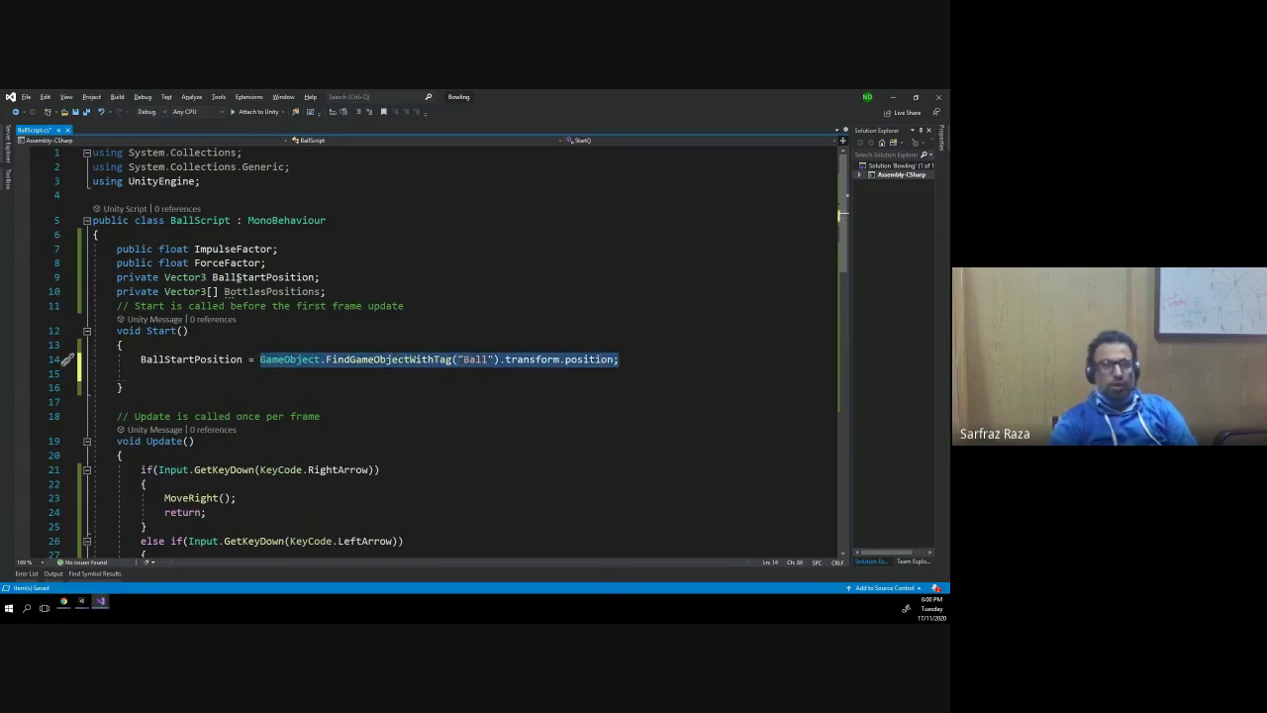
pyautogui.click(261, 359)
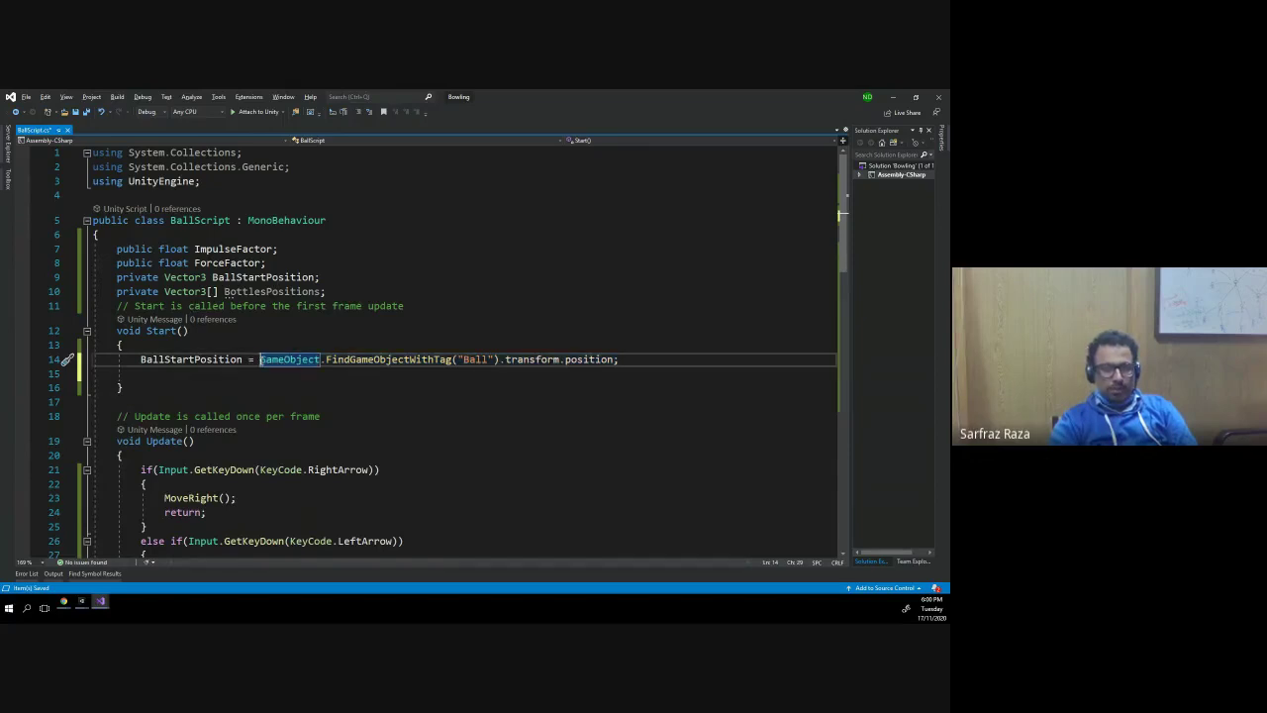
pyautogui.click(215, 374)
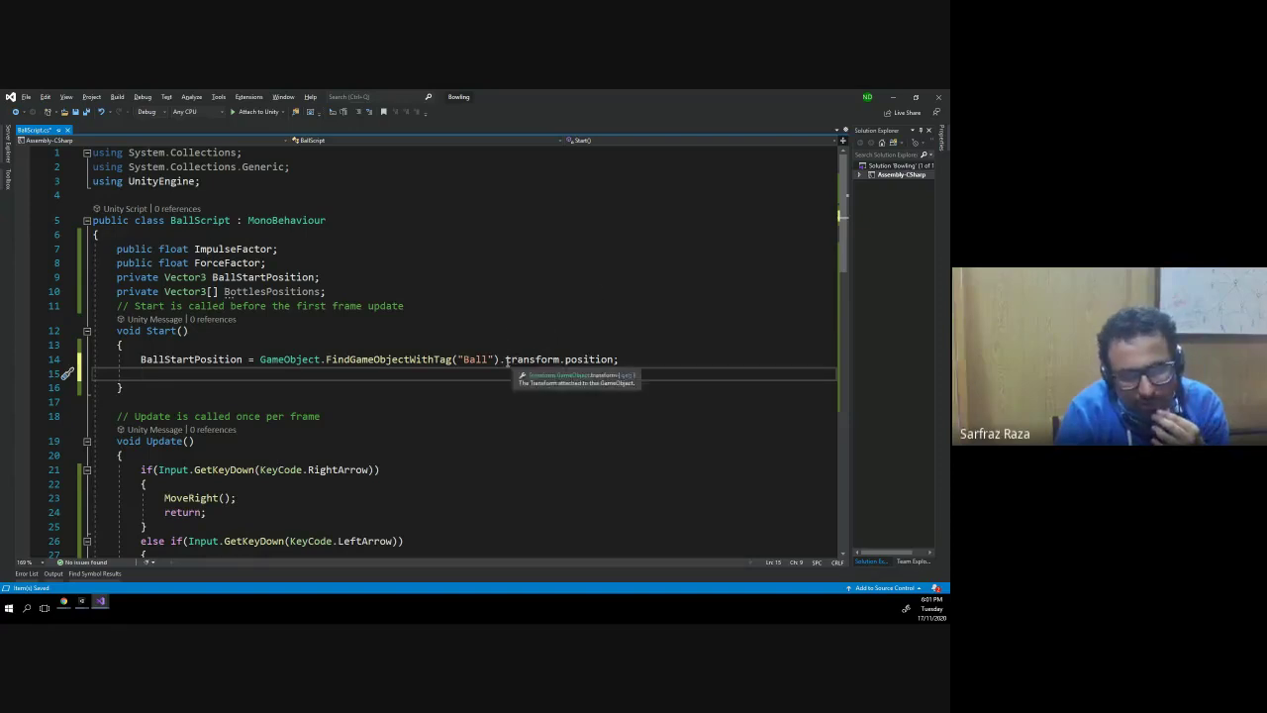
# - Rewrite line 14 as 'var Bs = GameObject.FindGameObjectWithTag("Ball")', dropping BallStartPosition and .transform.position
pyautogui.moveTo(499, 359); pyautogui.dragTo(615, 360)
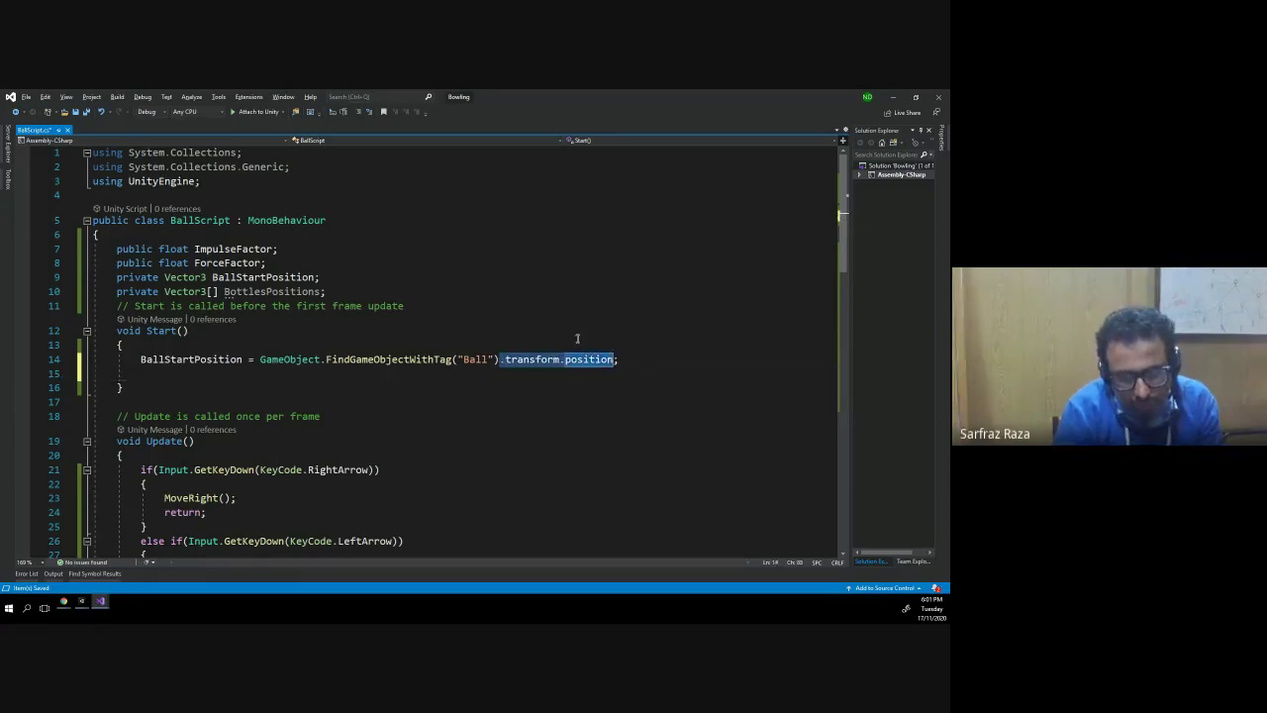
pyautogui.press('Delete')
pyautogui.press('Home')
pyautogui.hotkey('ctrl', 'shift', 'Right')
pyautogui.press('Delete')
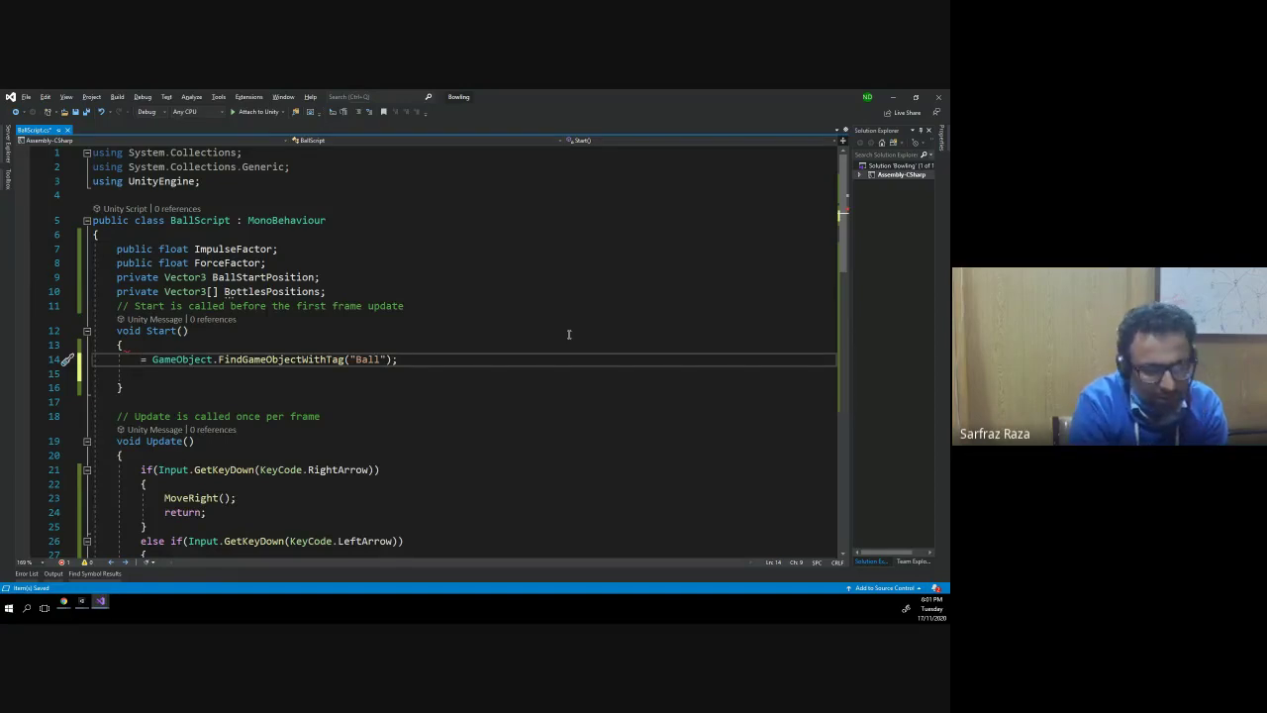
pyautogui.write('var ')
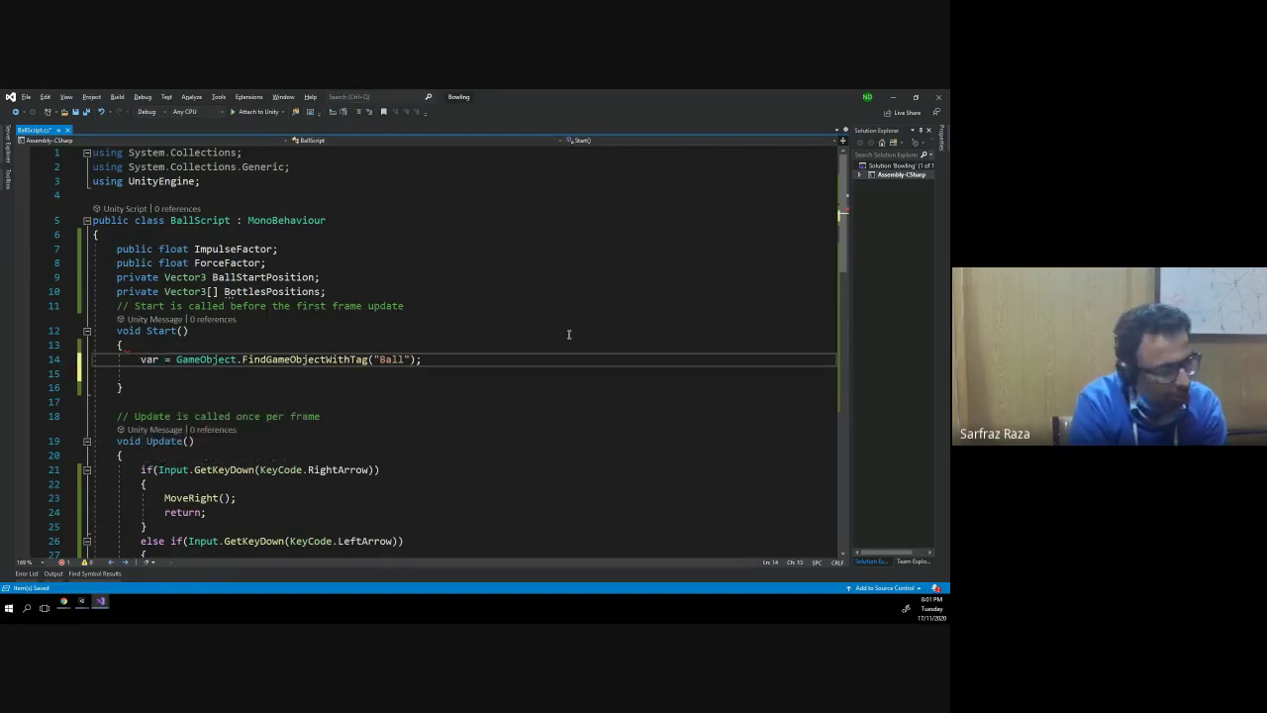
pyautogui.write('Bs')
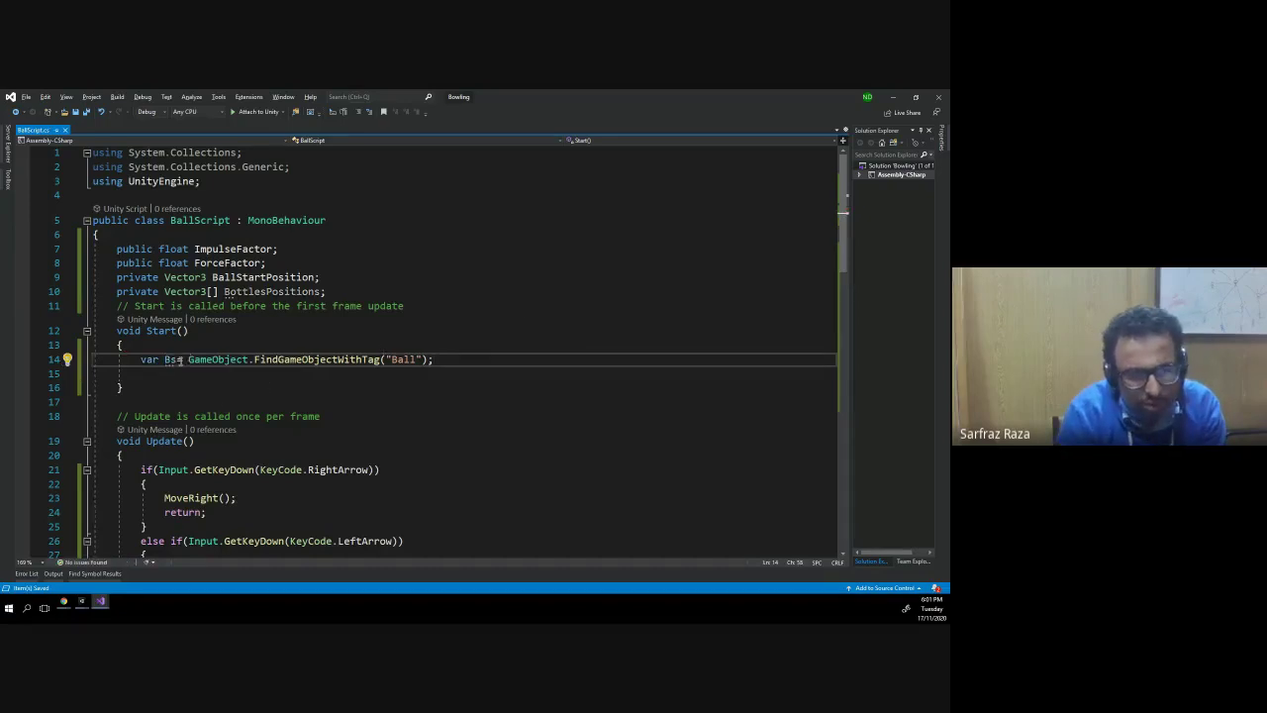
# - Review the var Bs lookup line and add an empty line below it
pyautogui.moveTo(168, 360)
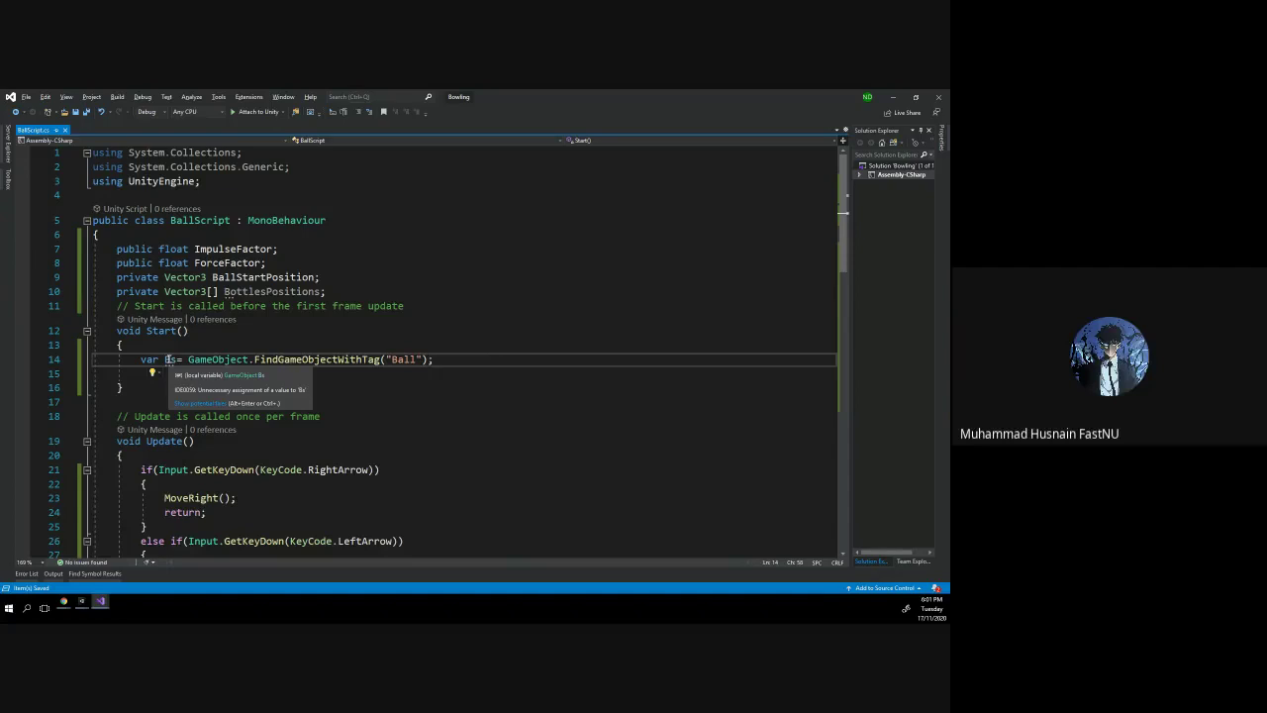
pyautogui.click(278, 360)
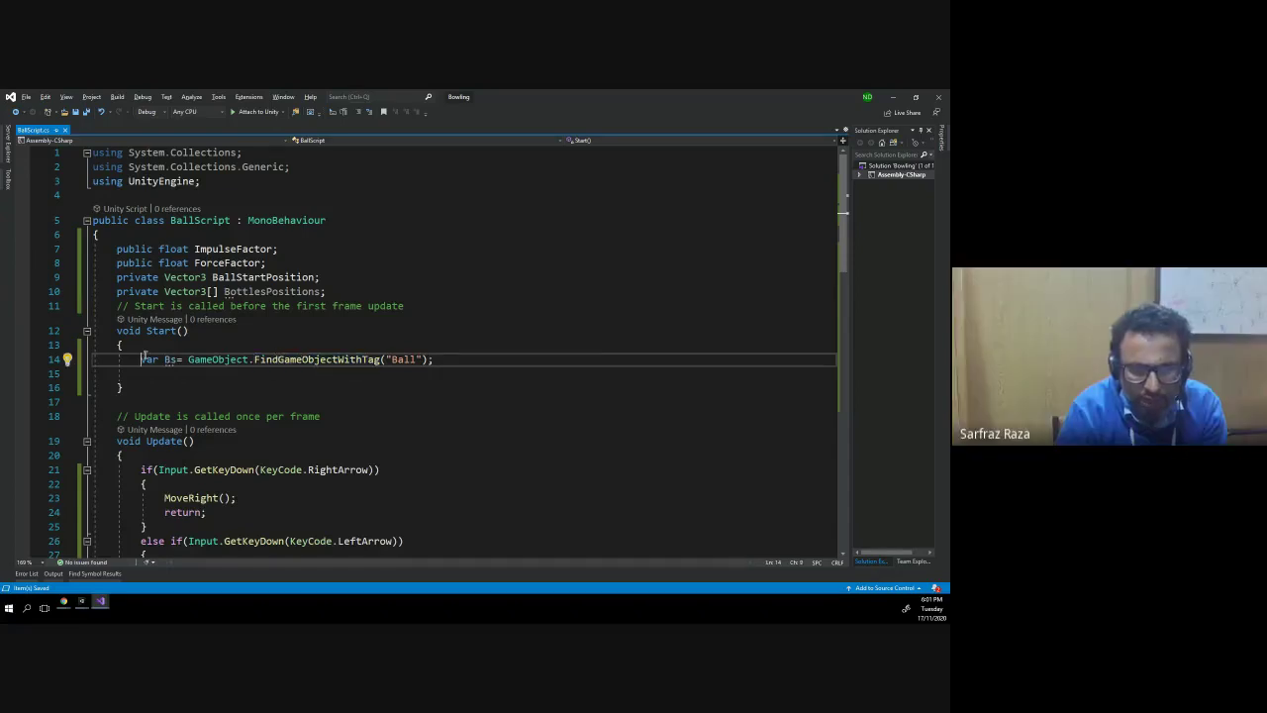
pyautogui.moveTo(141, 359); pyautogui.dragTo(408, 360)
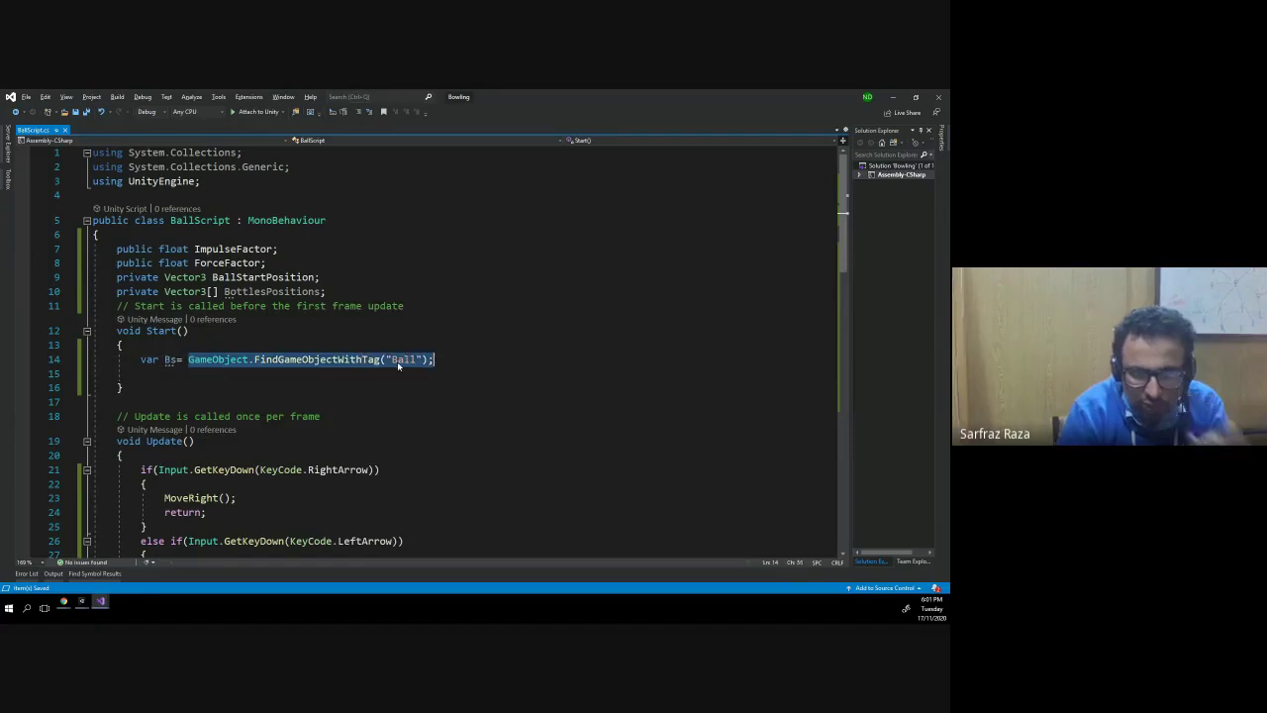
pyautogui.click(171, 359)
pyautogui.moveTo(431, 360); pyautogui.dragTo(188, 360)
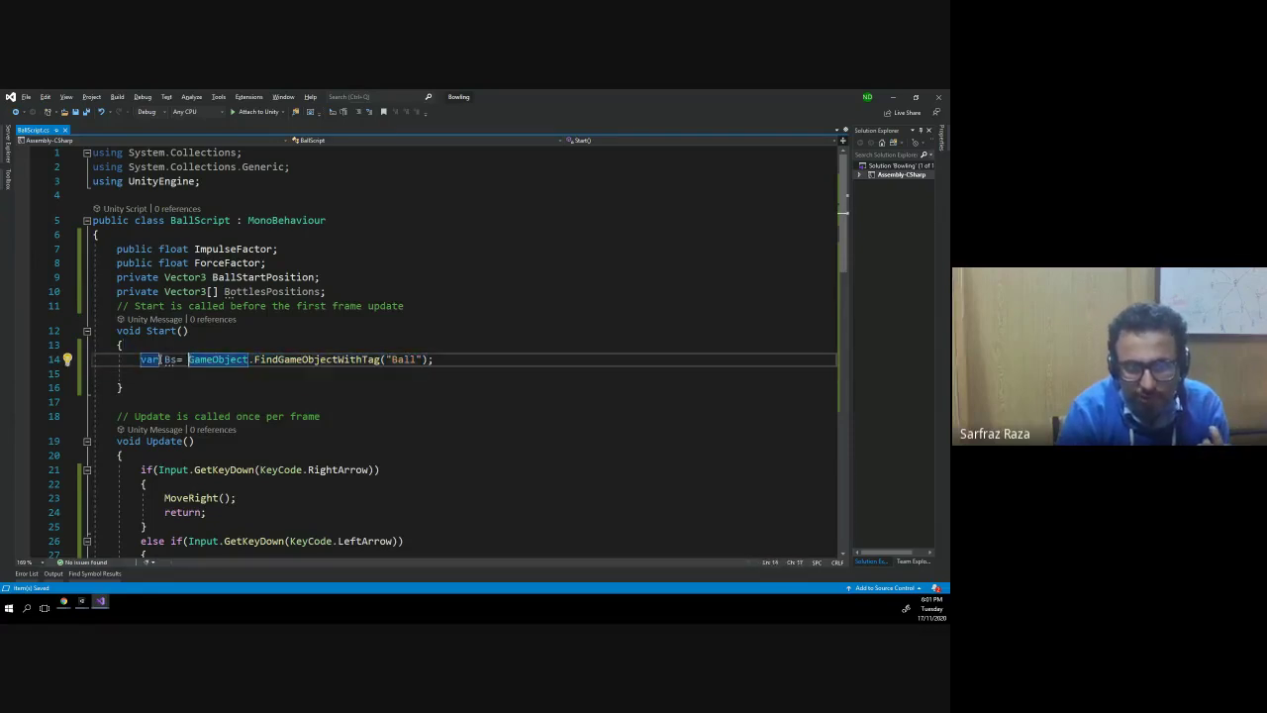
pyautogui.click(176, 359)
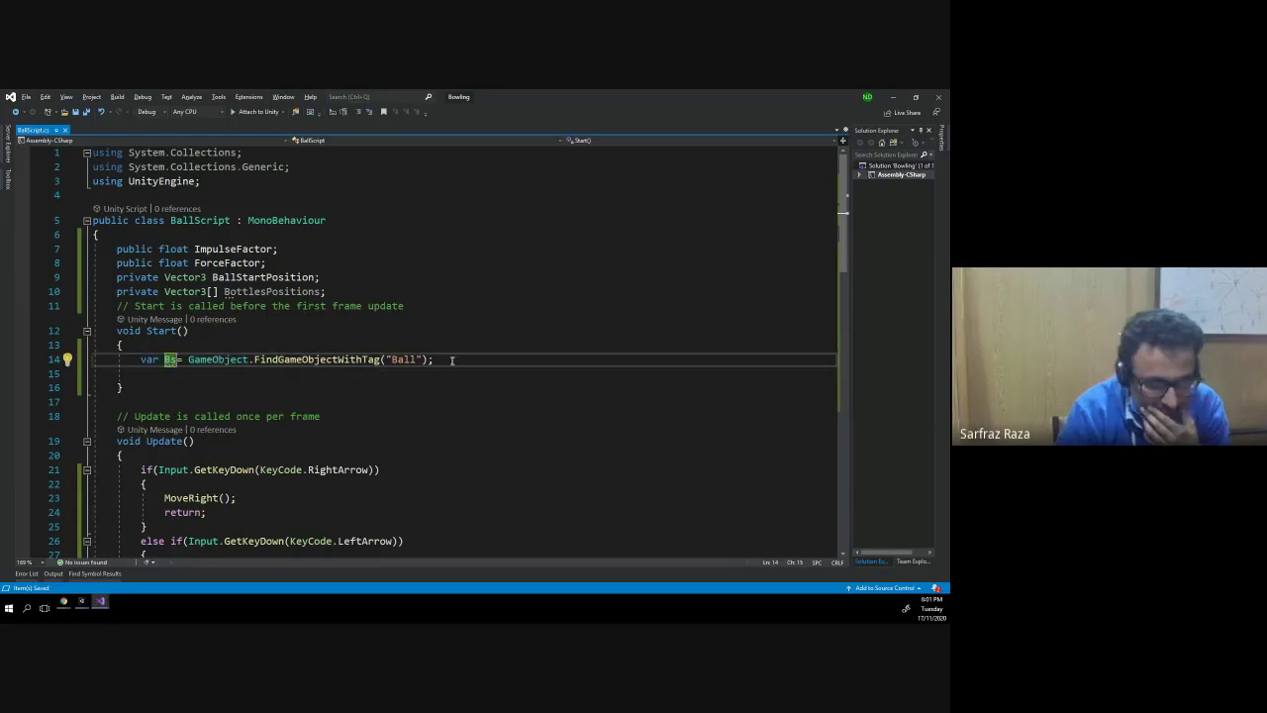
pyautogui.click(452, 361)
pyautogui.press('Return')
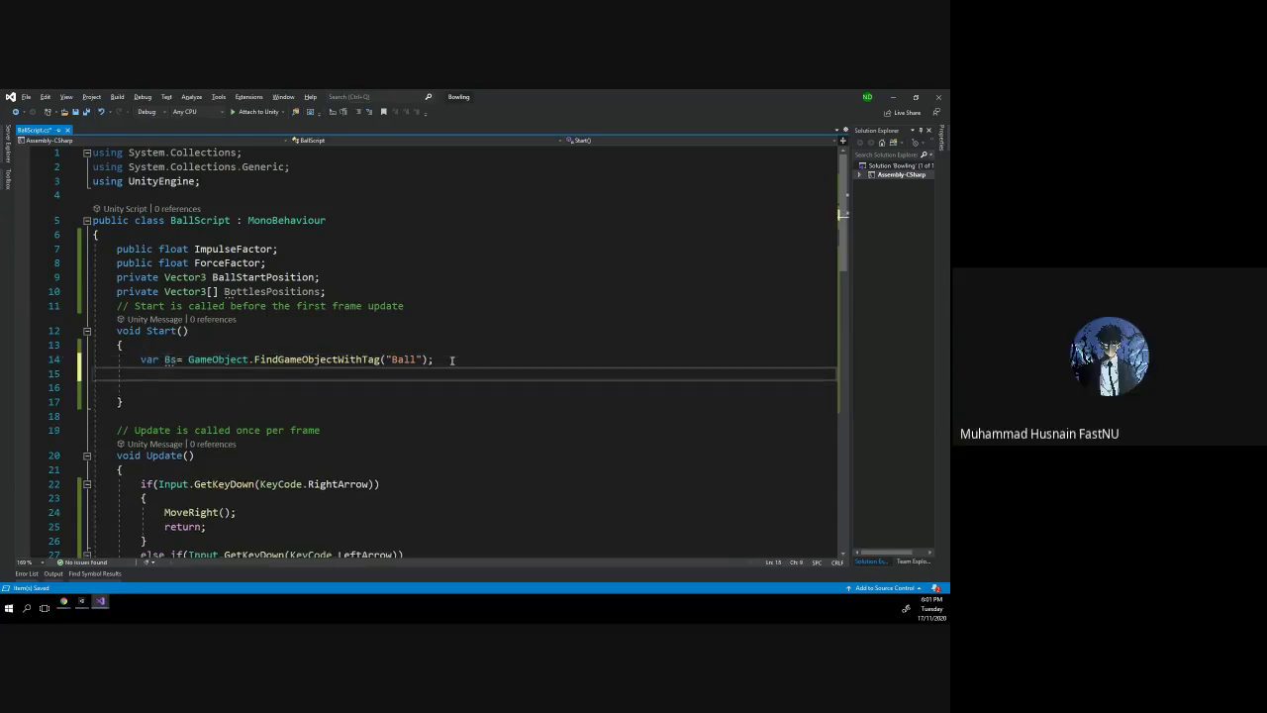
# - Write the loop header foreach(var b in Bs) on a new line below the Bs assignment
pyautogui.press('Return')
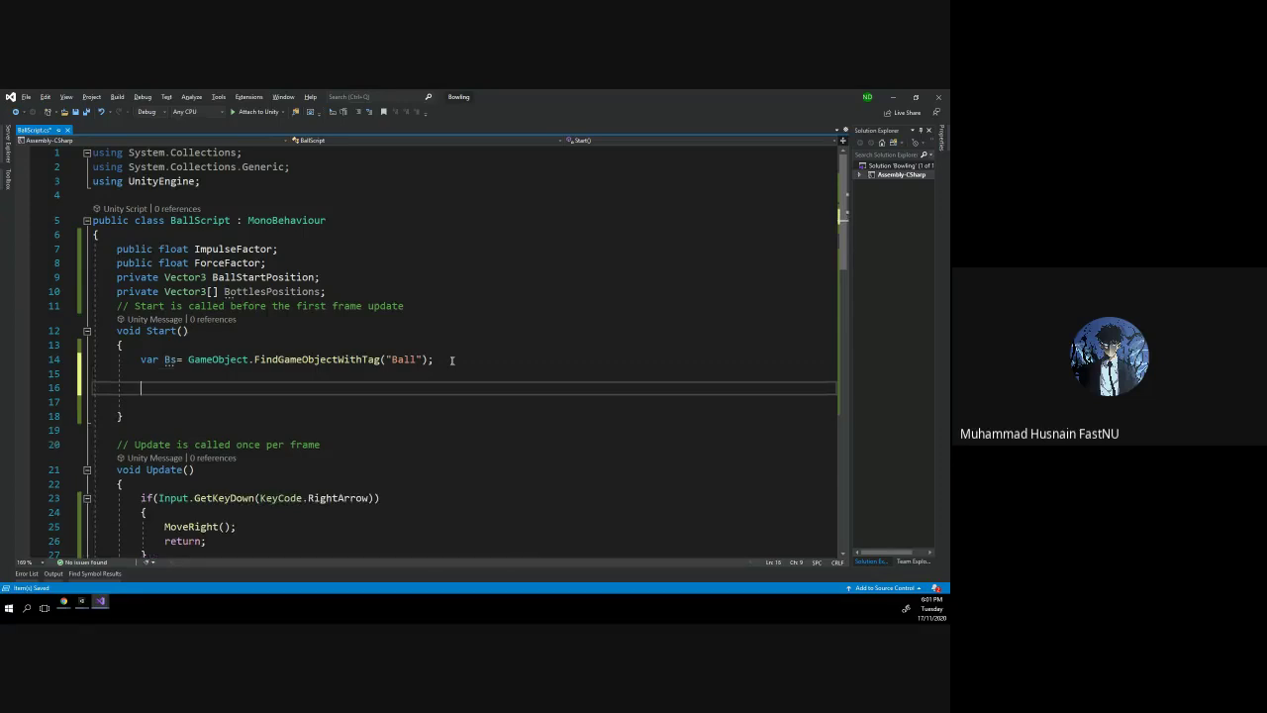
pyautogui.write('for')
pyautogui.press('Escape')
pyautogui.write('each')
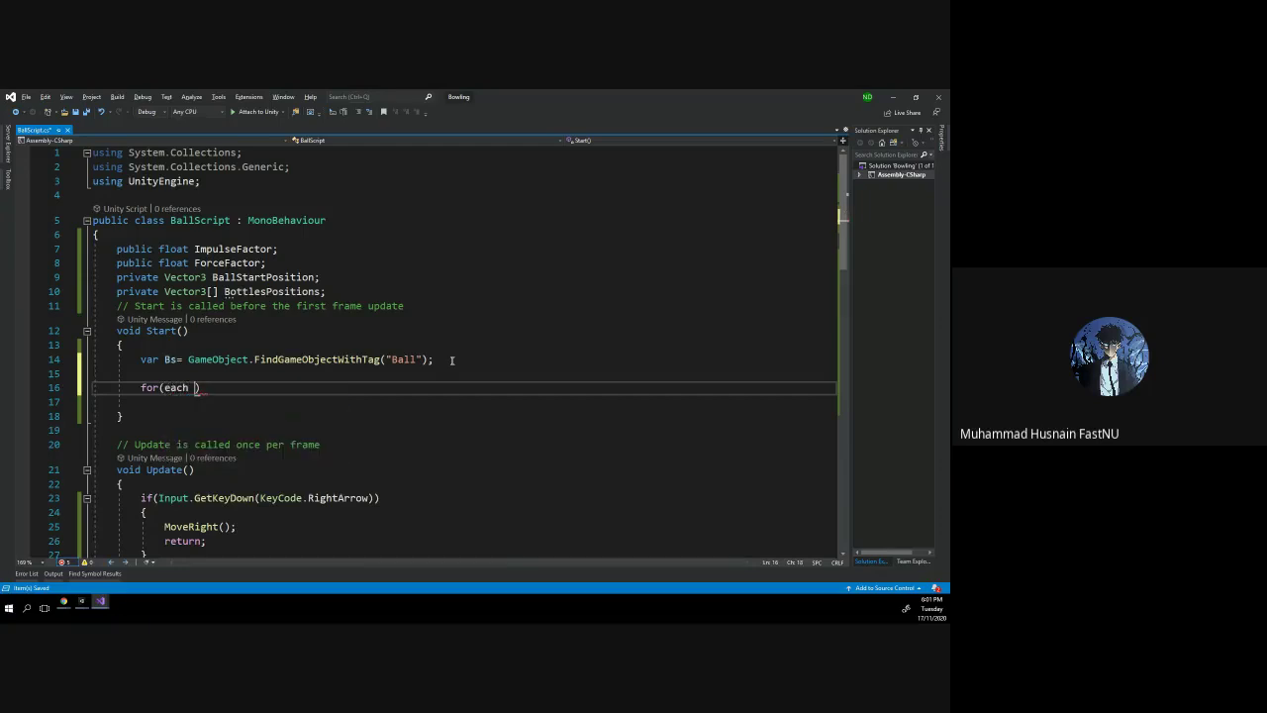
pyautogui.press('BackSpace')
pyautogui.press('BackSpace')
pyautogui.press('BackSpace')
pyautogui.press('BackSpace')
pyautogui.press('BackSpace')
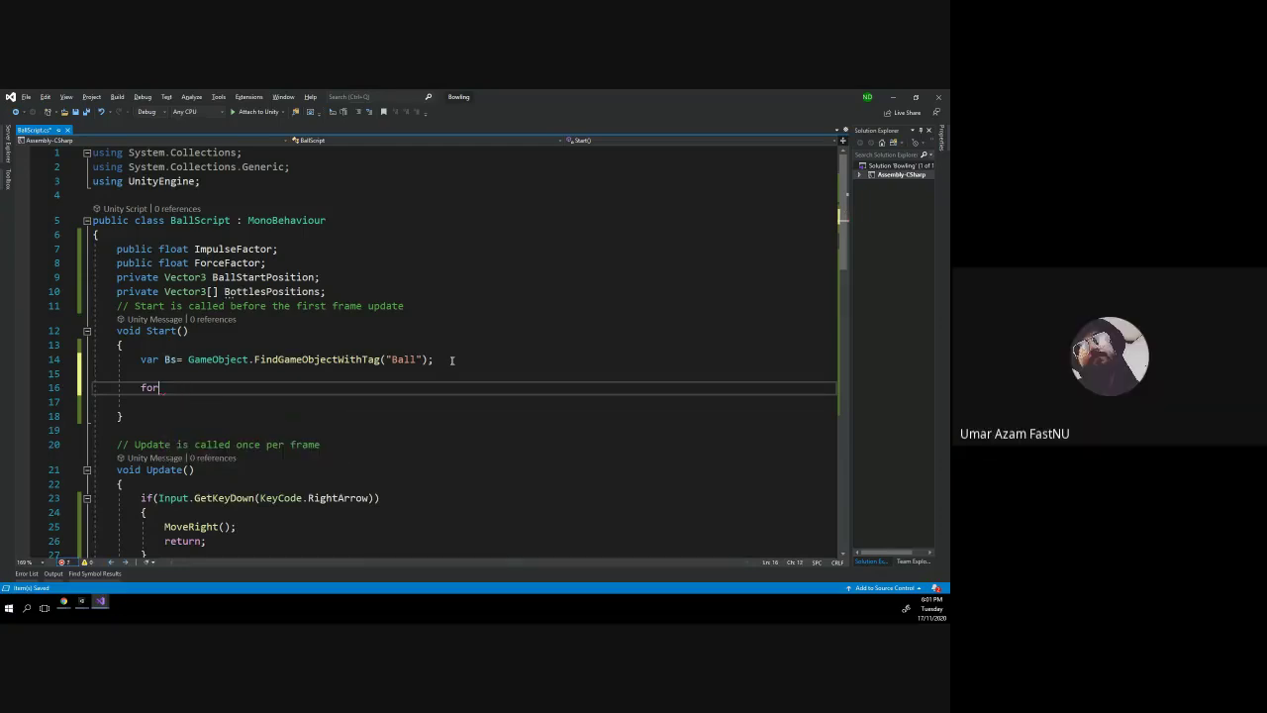
pyautogui.write('each(')
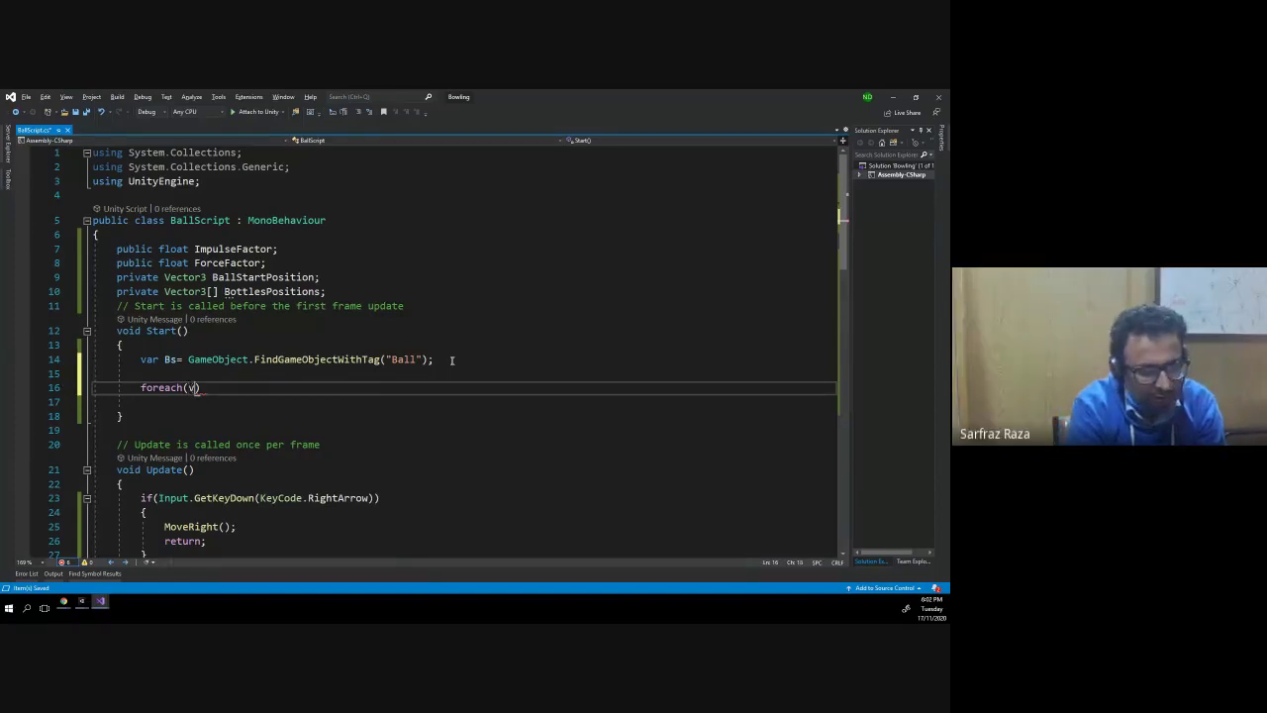
pyautogui.write('var ')
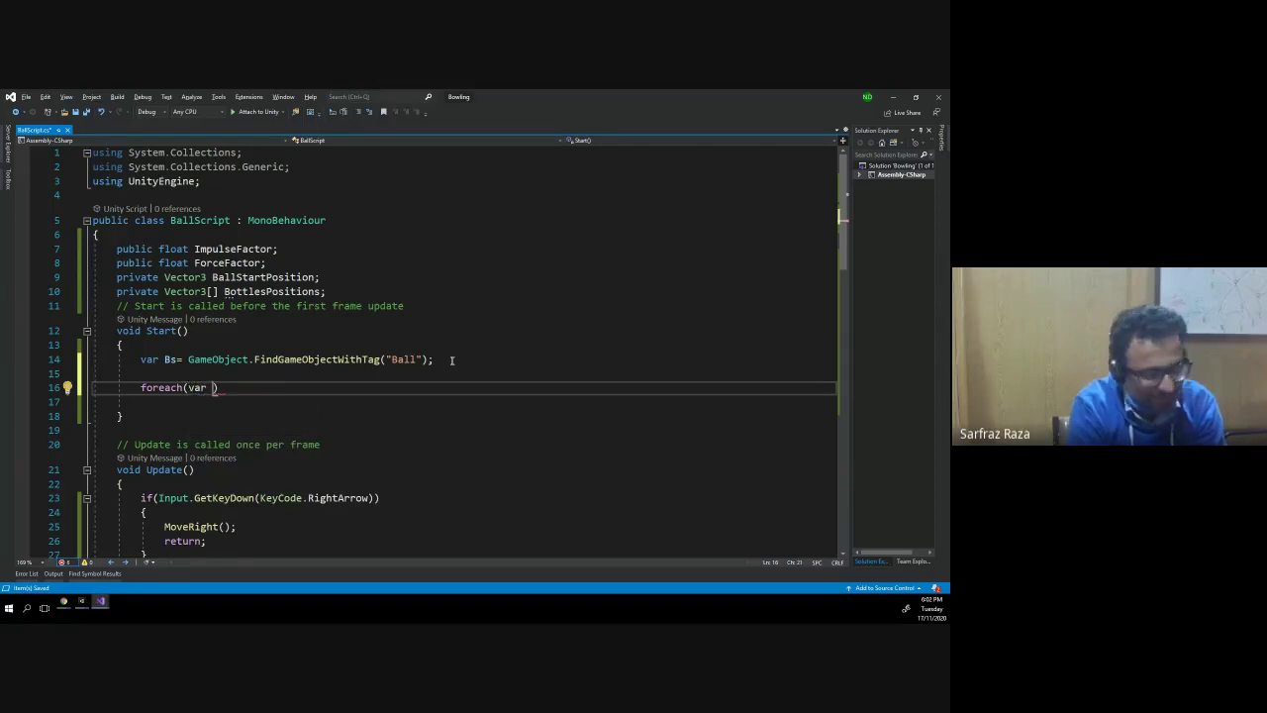
pyautogui.write('b in Bs')
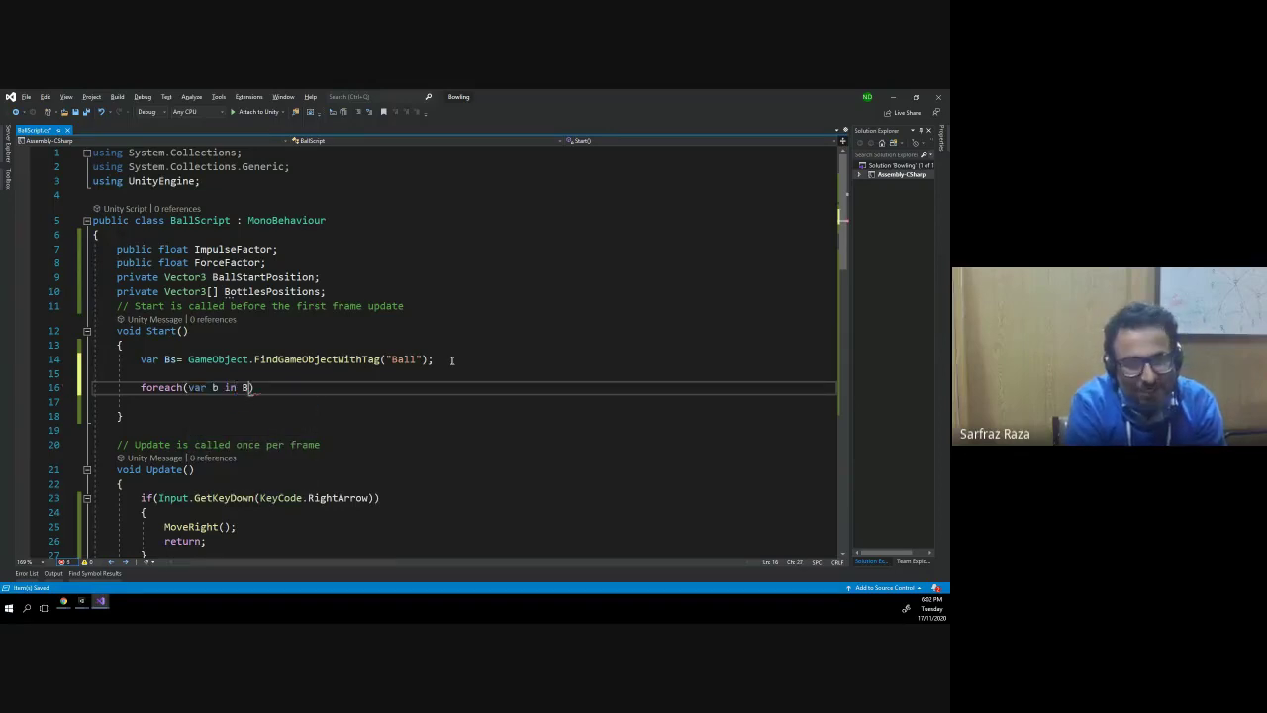
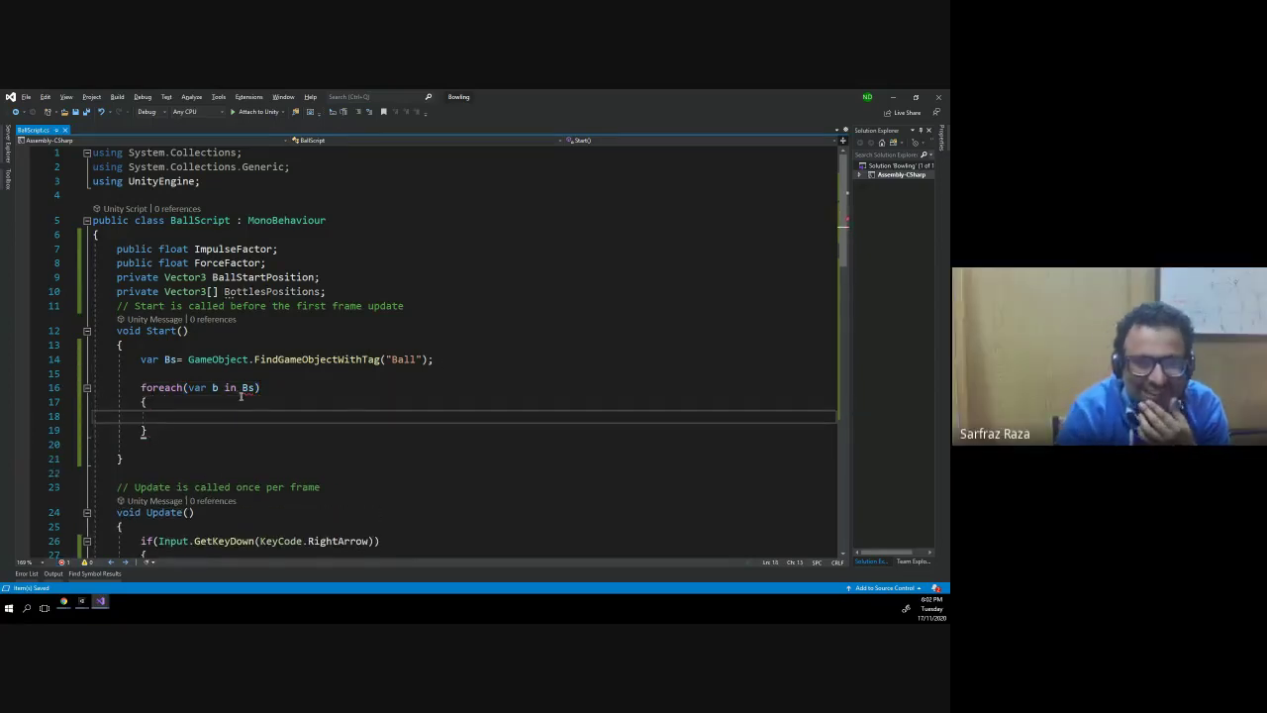
# - Inspect the foreach loop header 'var b in Bs' and its error on Bs
pyautogui.scroll(-1, 239, 358)
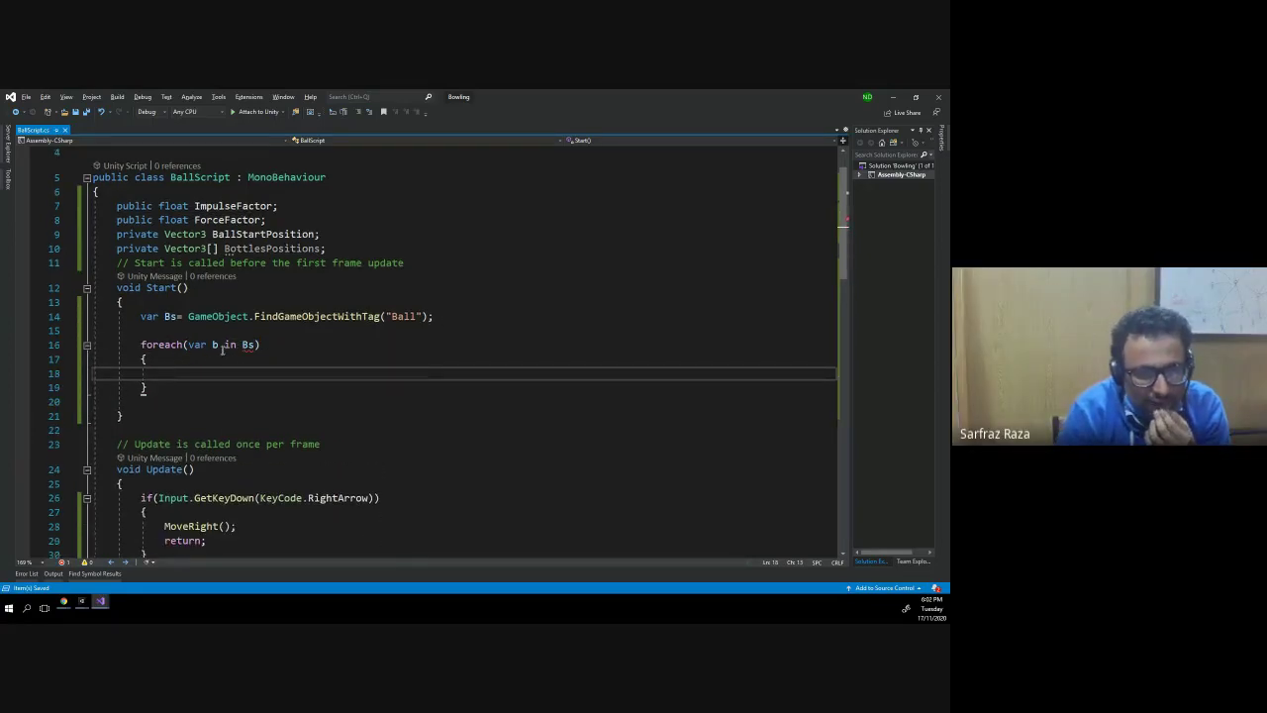
pyautogui.moveTo(254, 346)
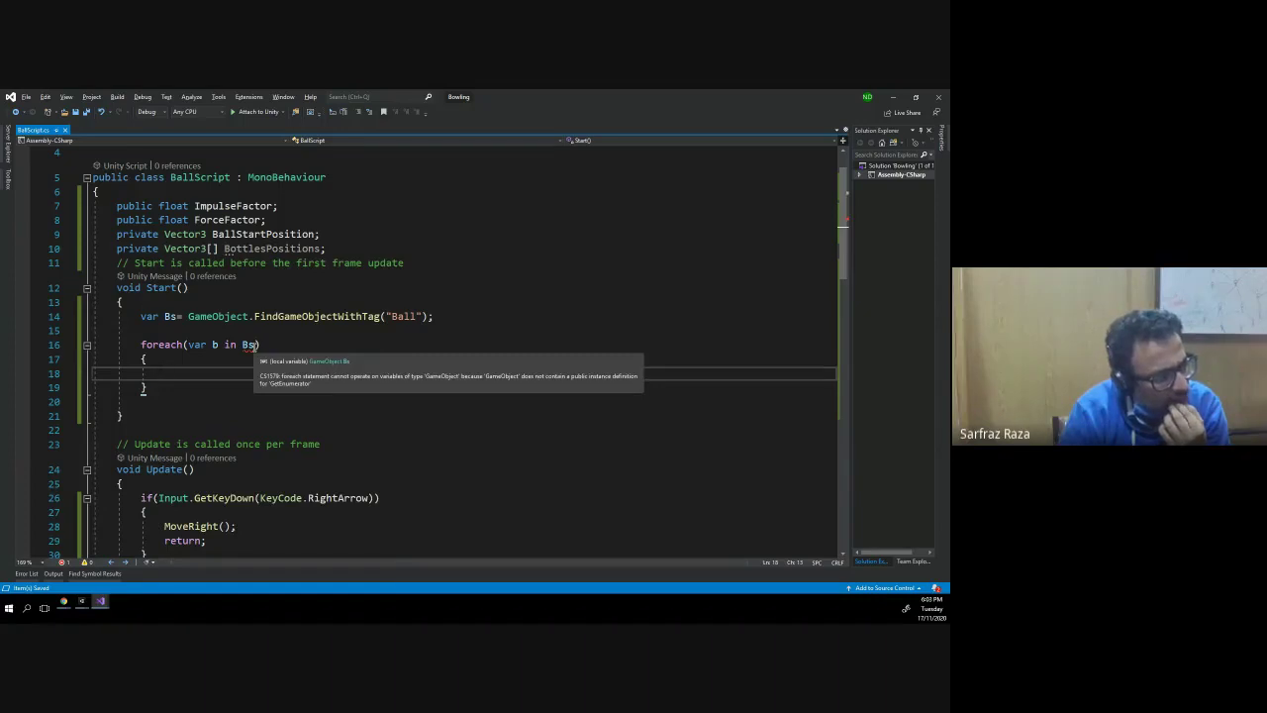
pyautogui.click(255, 345)
pyautogui.click(250, 371)
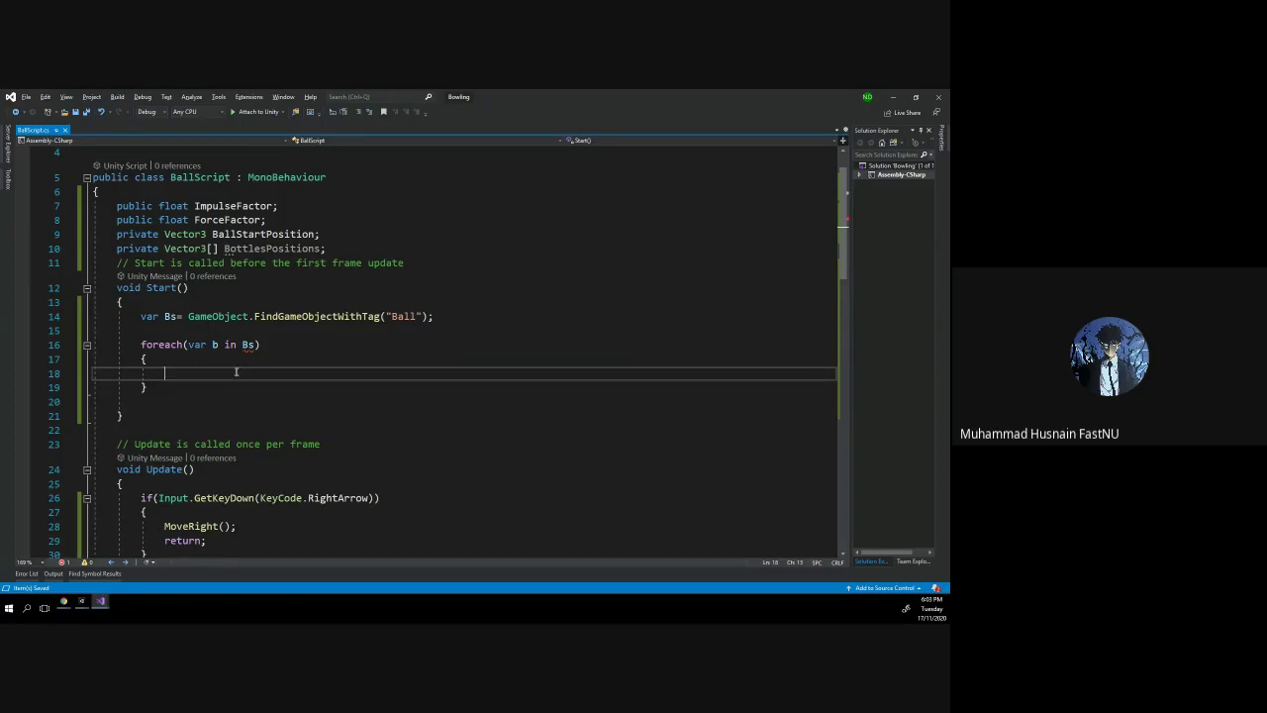
pyautogui.moveTo(188, 345); pyautogui.dragTo(257, 344)
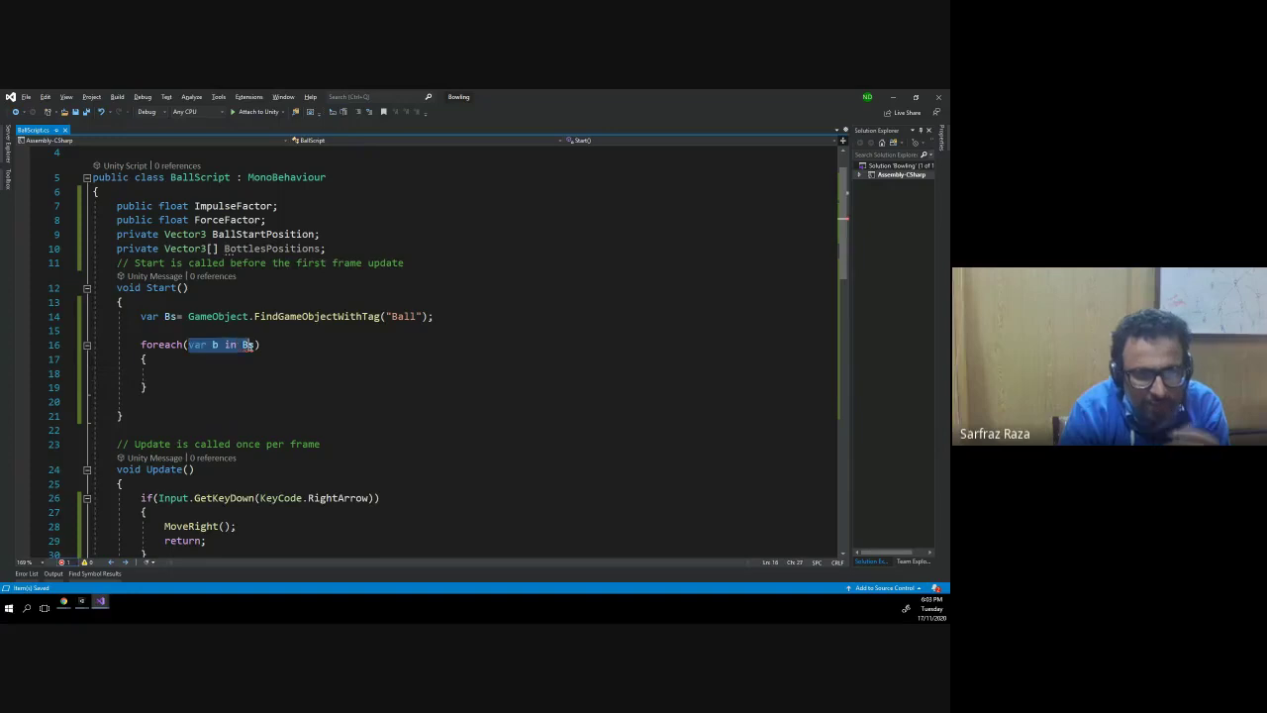
pyautogui.moveTo(240, 359)
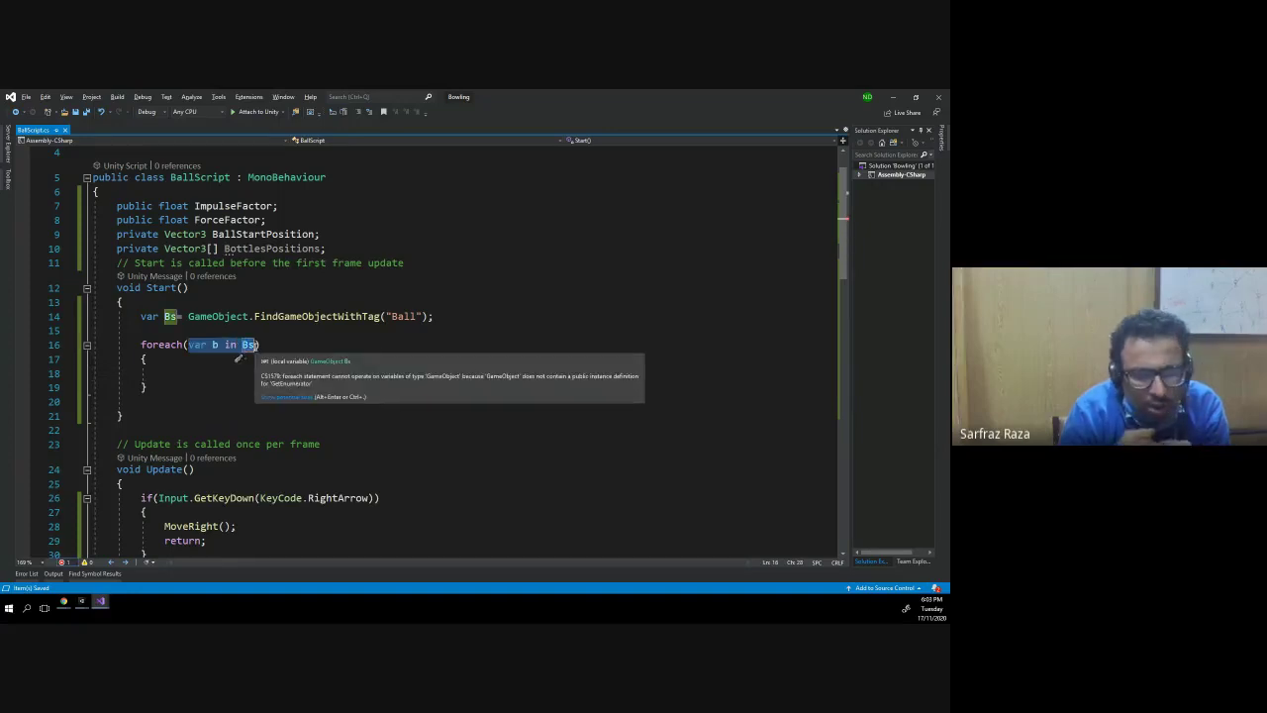
pyautogui.click(257, 344)
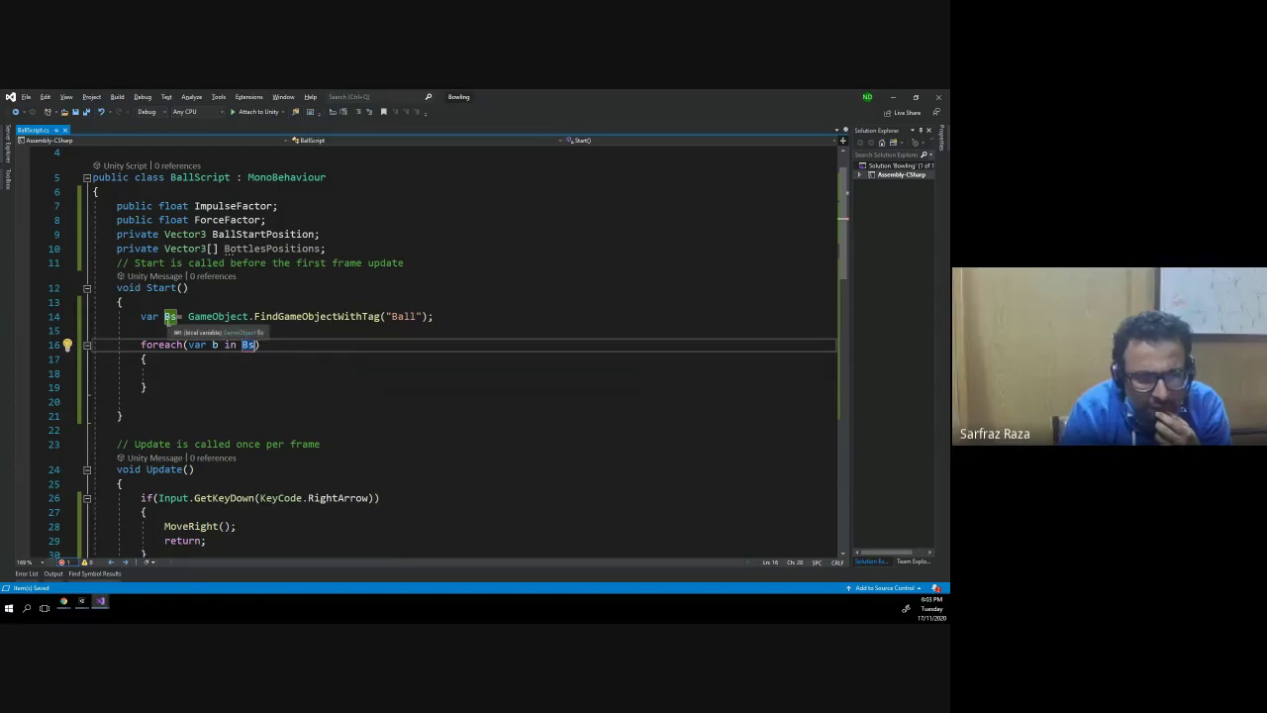
pyautogui.click(194, 346)
pyautogui.moveTo(188, 346); pyautogui.dragTo(259, 345)
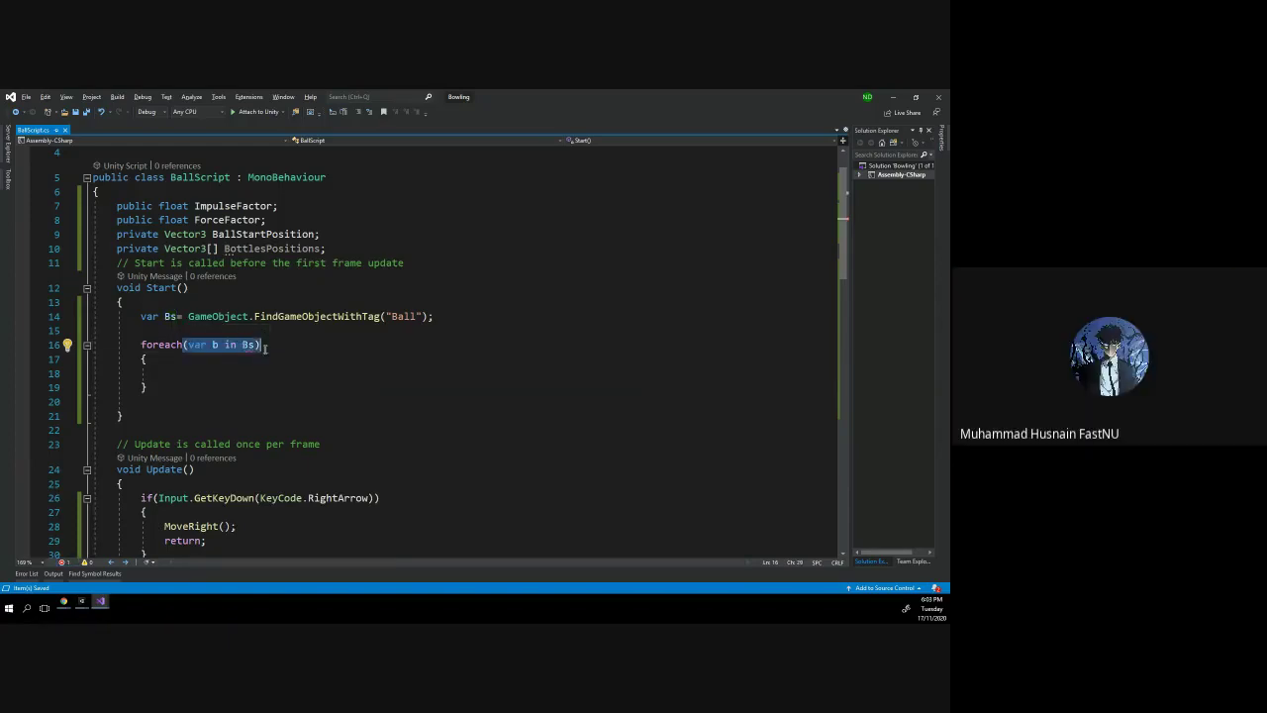
pyautogui.click(264, 346)
# - Try declaring Bs on line 14 as a GameObject[] array
pyautogui.click(174, 317)
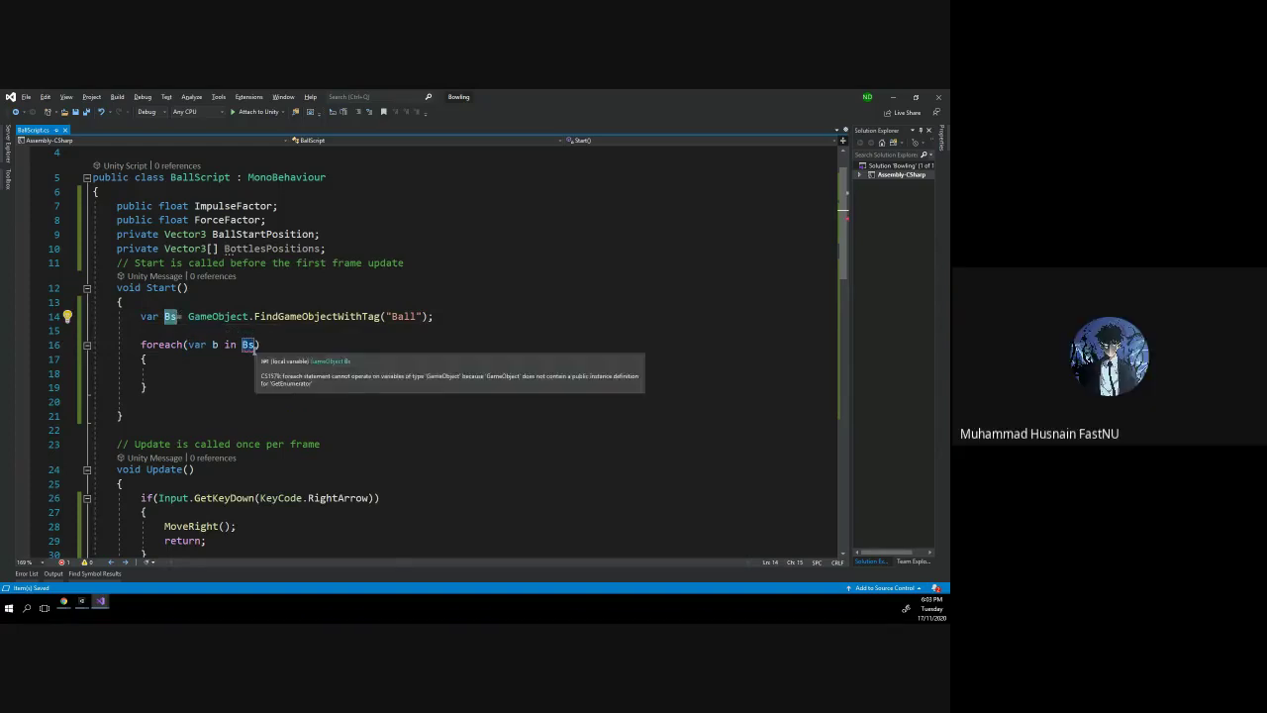
pyautogui.click(165, 316)
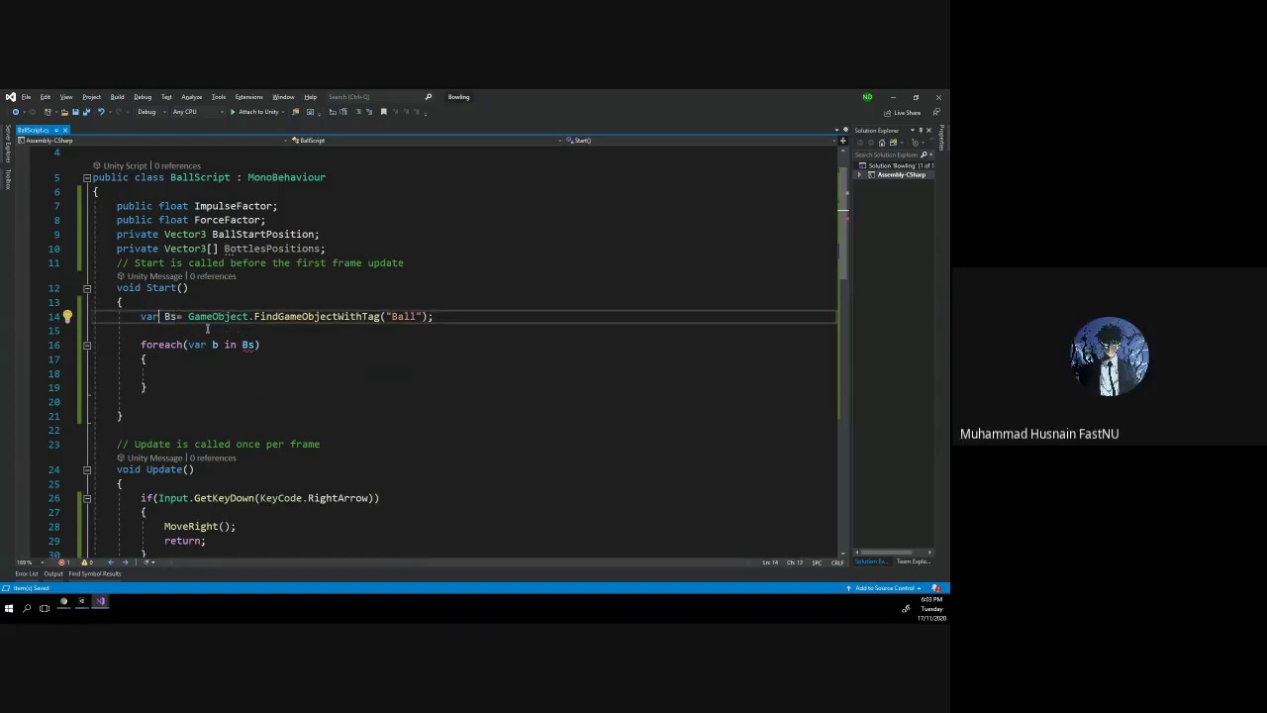
pyautogui.write('[]')
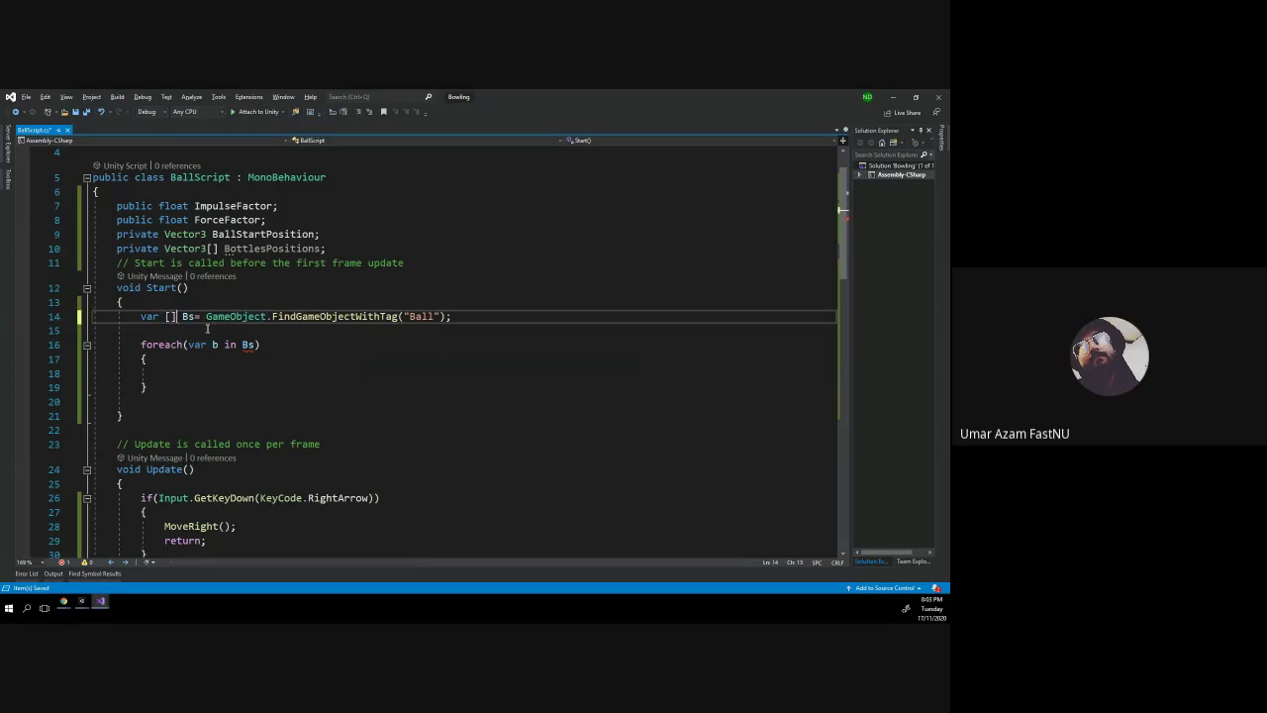
pyautogui.press('Down')
pyautogui.press('Down')
pyautogui.press('Down')
pyautogui.press('Down')
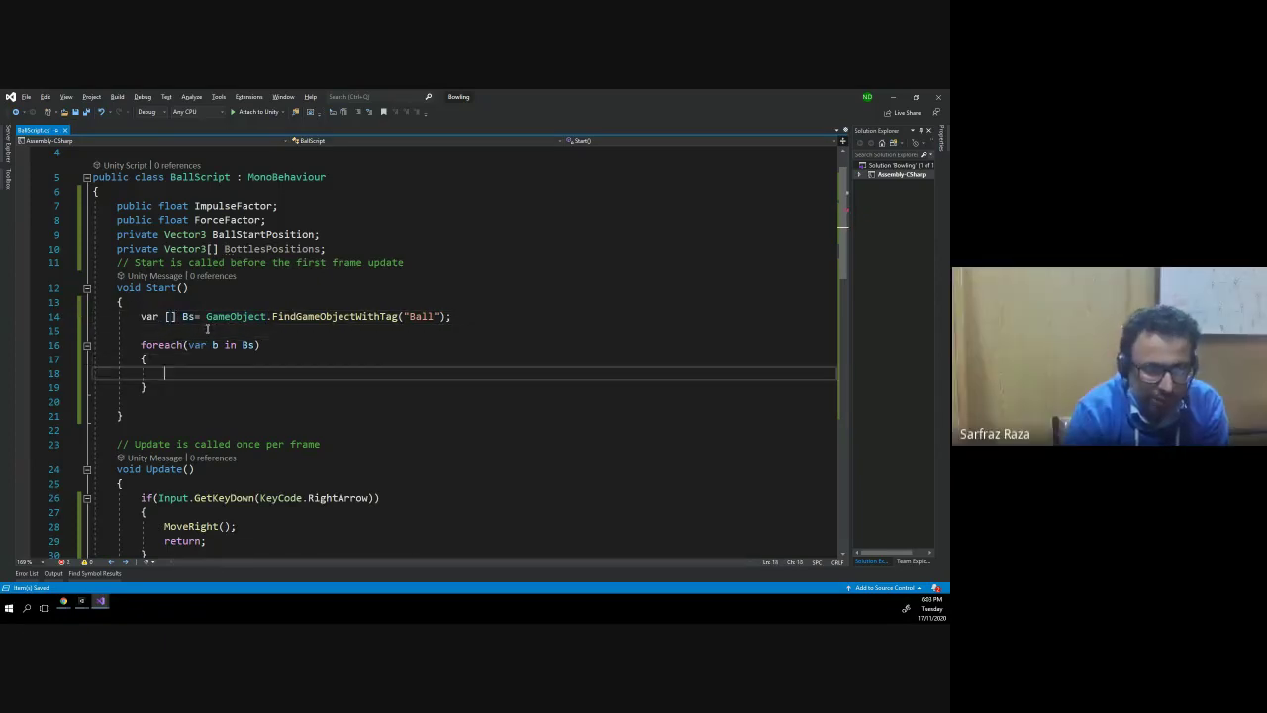
pyautogui.doubleClick(149, 316)
pyautogui.write('GameObject')
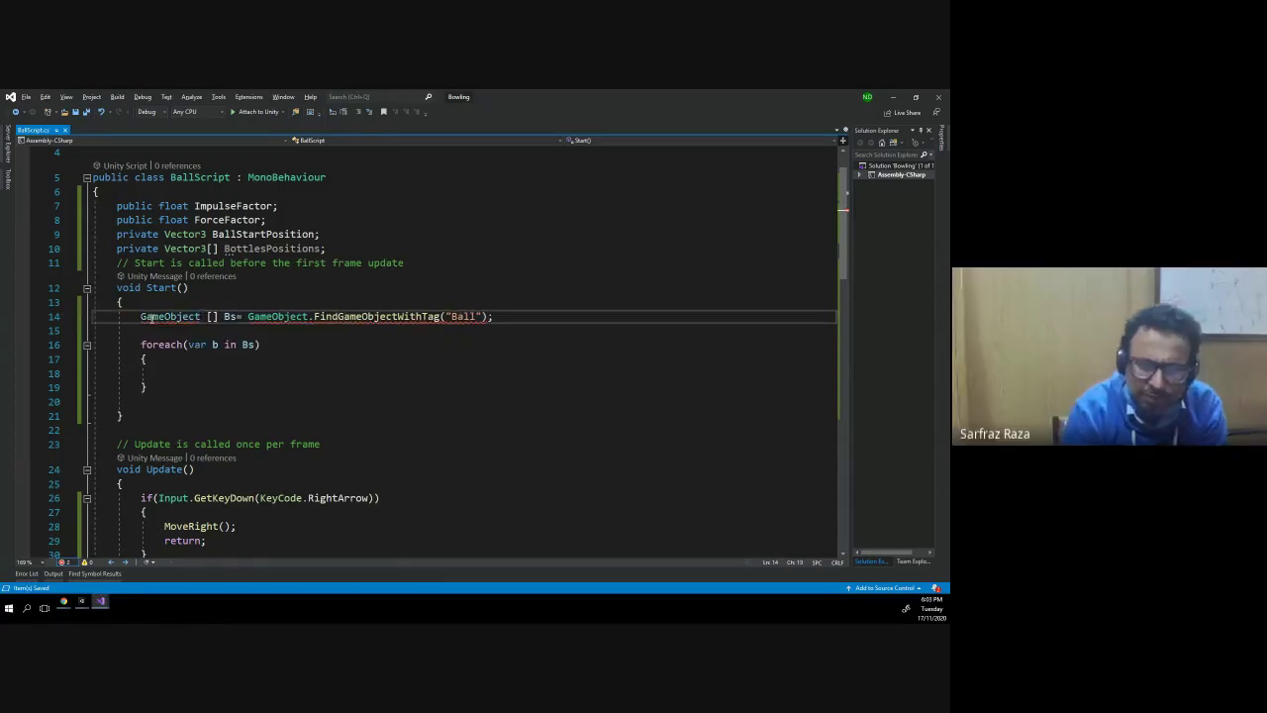
pyautogui.click(299, 356)
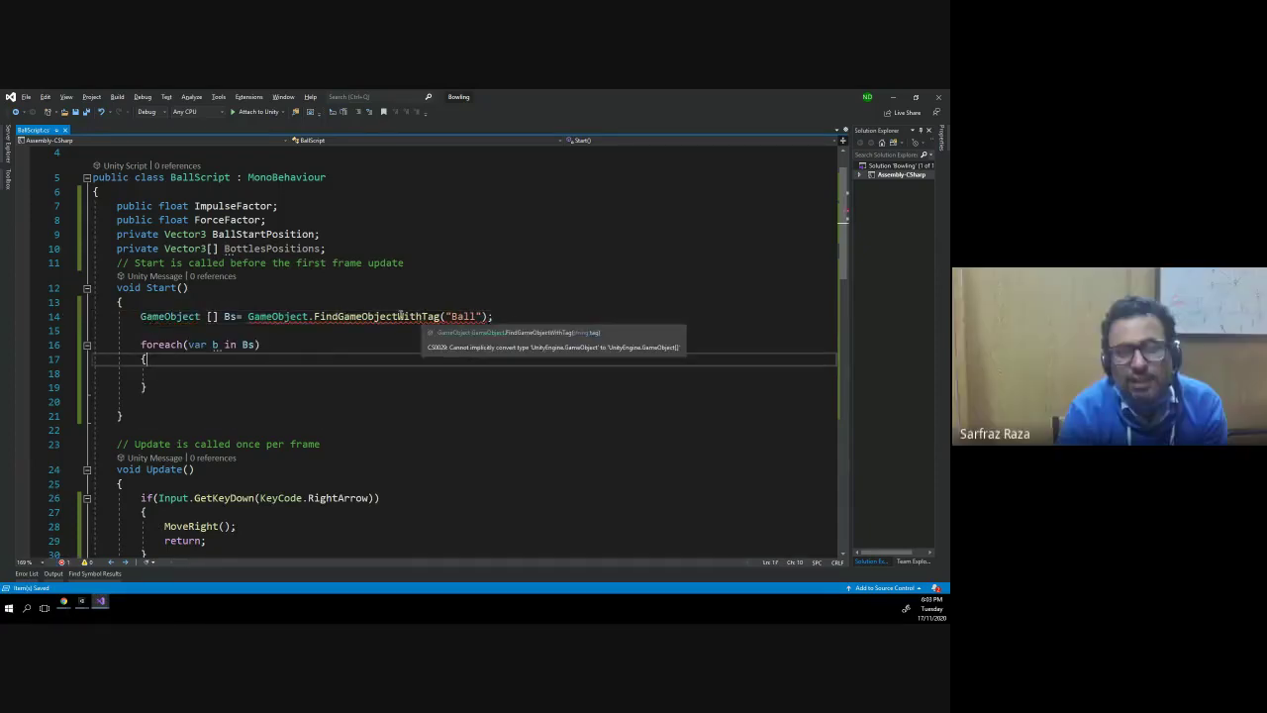
# - Pluralize the call to FindGameObjectsWithTag and restore var as Bs's type
pyautogui.click(399, 317)
pyautogui.write('s')
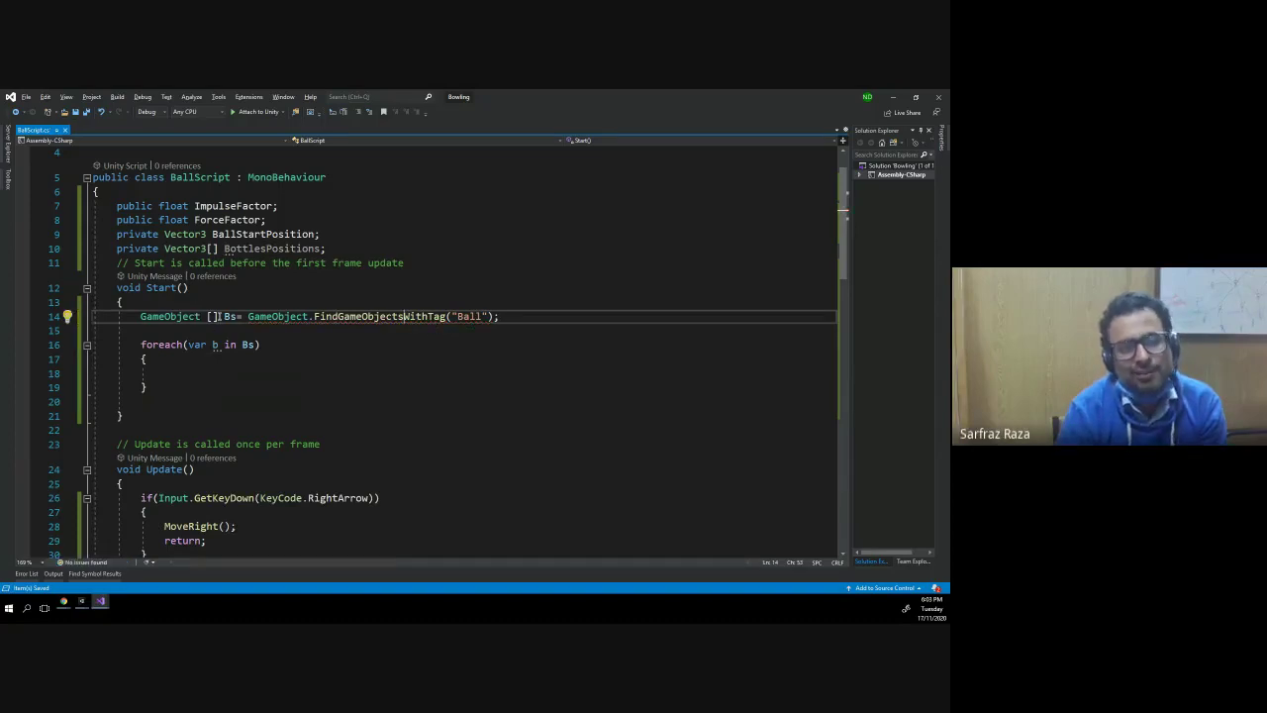
pyautogui.click(210, 316)
pyautogui.moveTo(209, 317); pyautogui.dragTo(142, 316)
pyautogui.write('va')
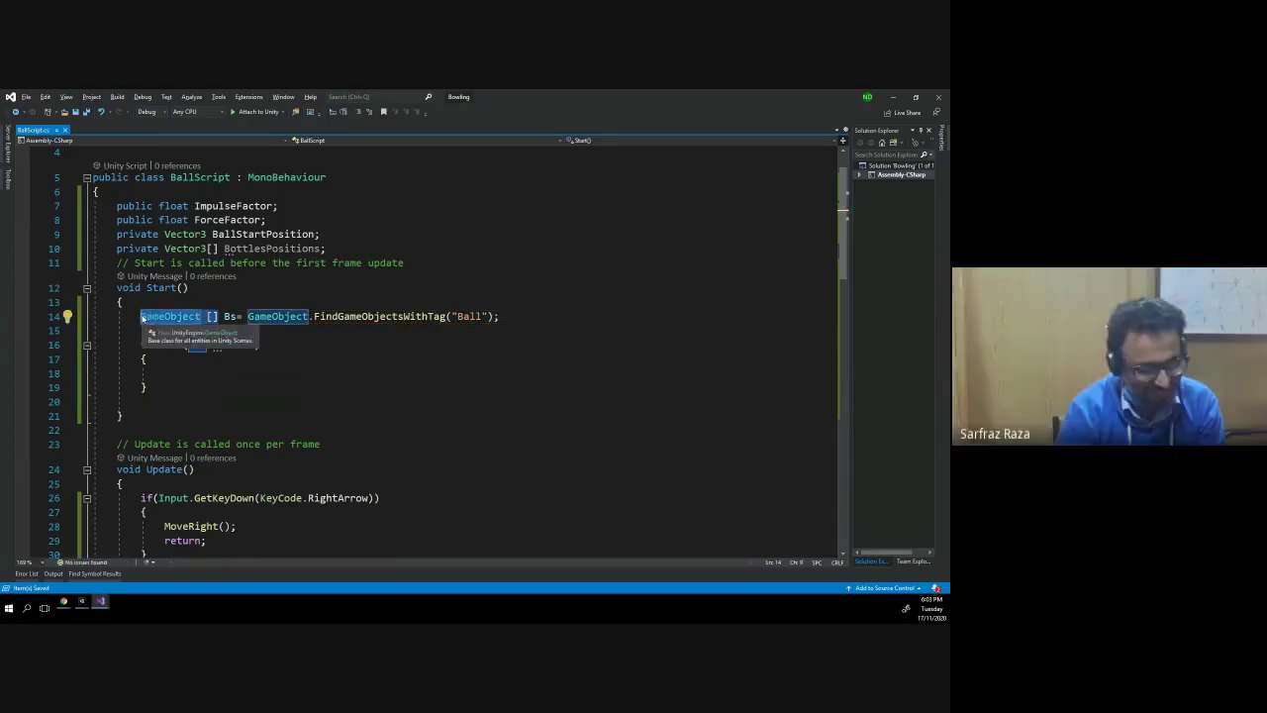
pyautogui.write('r')
pyautogui.press('Down')
pyautogui.press('Down')
pyautogui.press('Down')
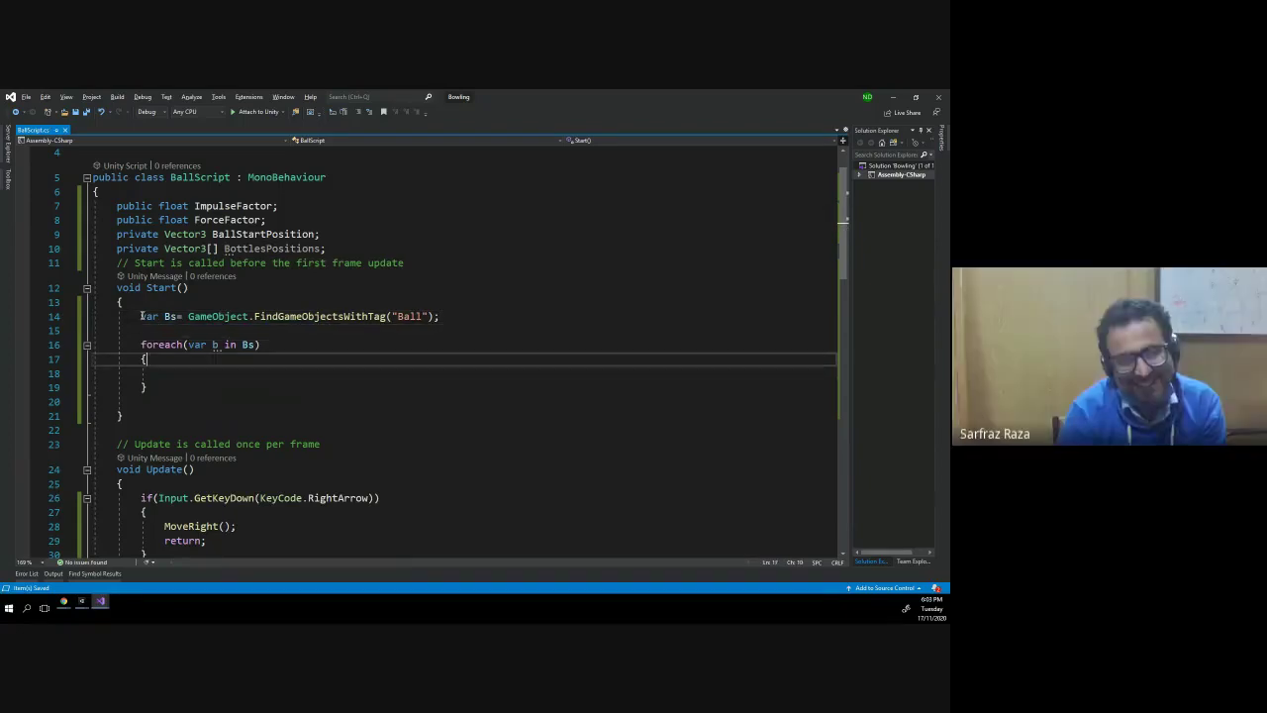
pyautogui.press('Down')
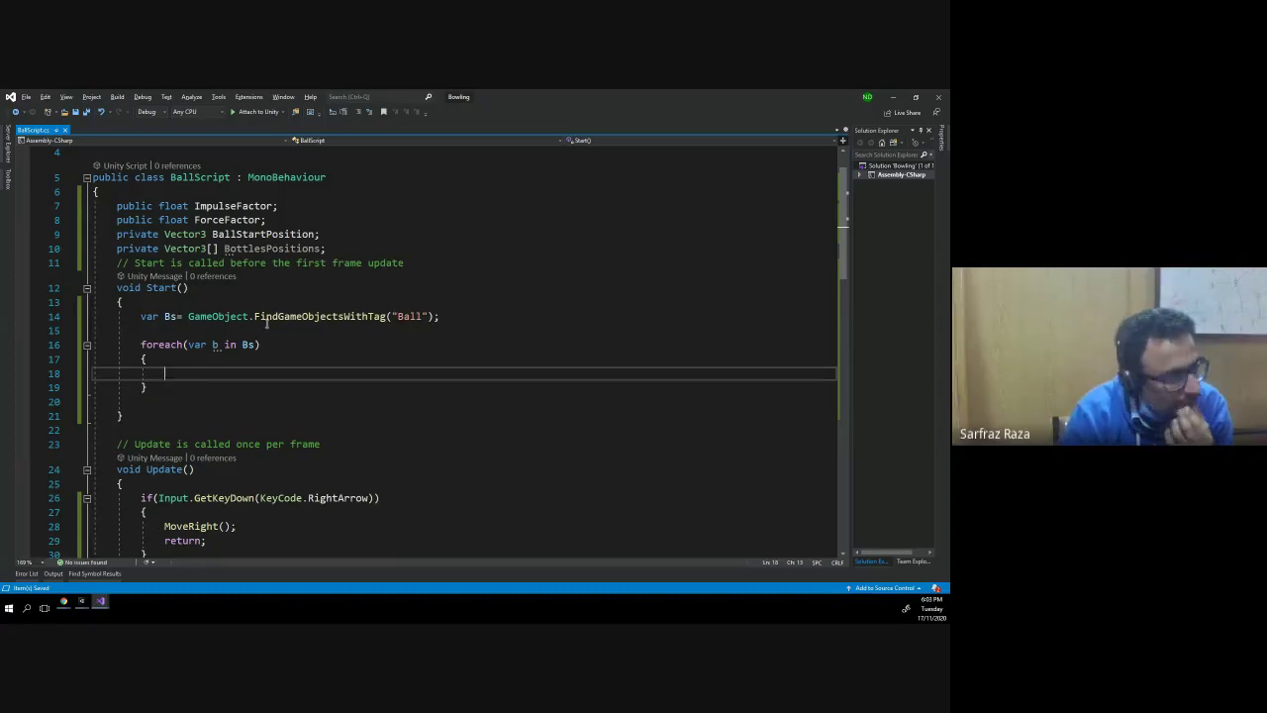
# - Duplicate the BottlesPositions declaration on line 10 onto a new line 11
pyautogui.click(265, 250)
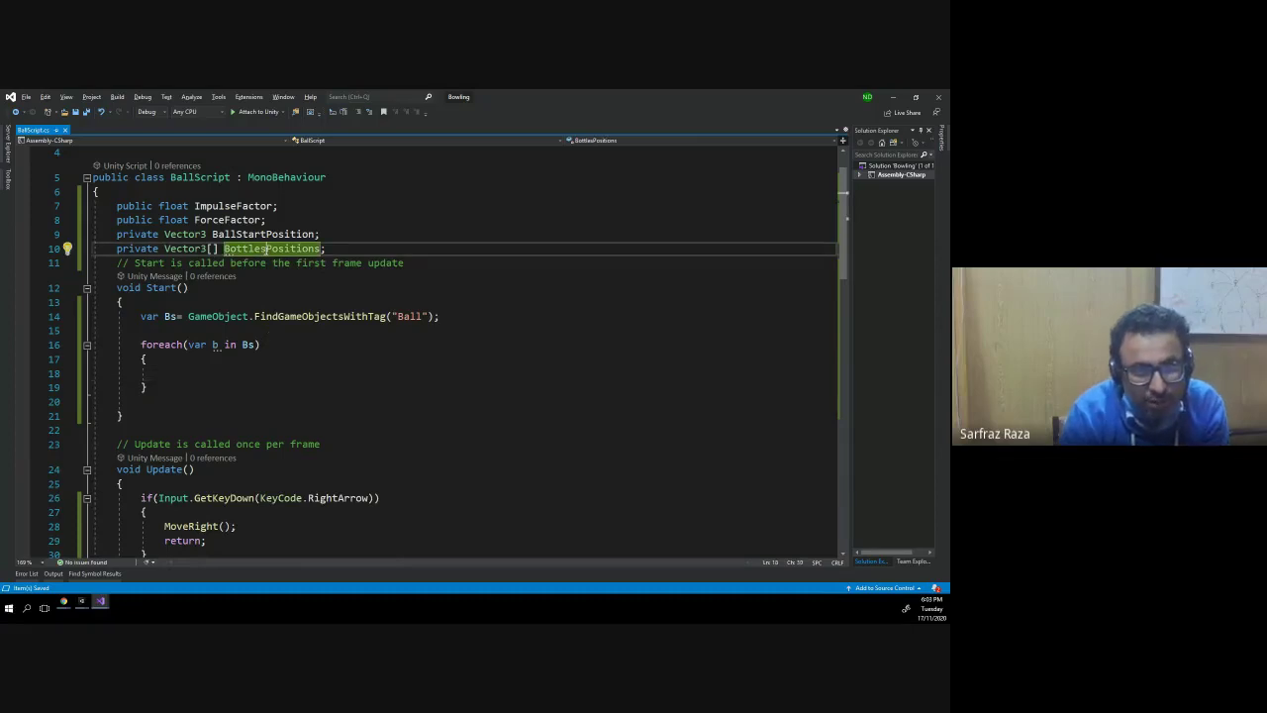
pyautogui.tripleClick(265, 249)
pyautogui.hotkey('ctrl', 'c')
pyautogui.press('End')
pyautogui.press('Return')
pyautogui.hotkey('ctrl', 'v')
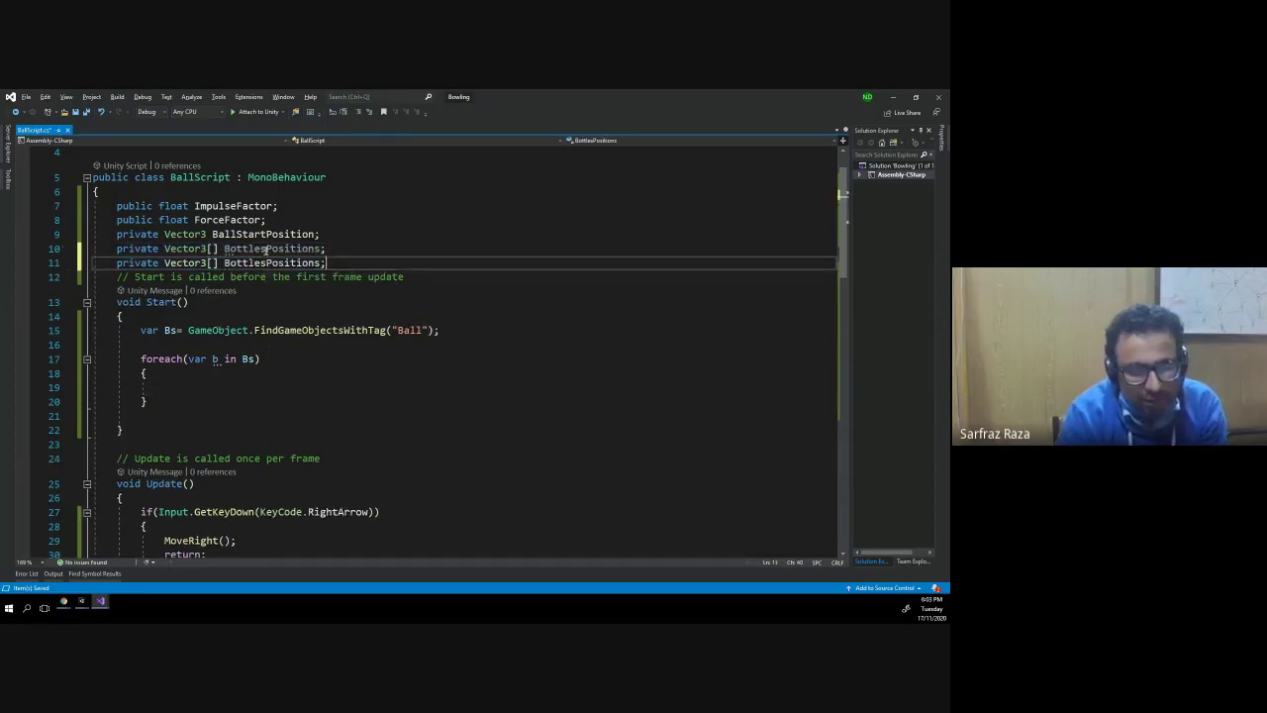
pyautogui.hotkey('ctrl', 'Left')
pyautogui.hotkey('ctrl', 'Left')
pyautogui.hotkey('ctrl', 'Left')
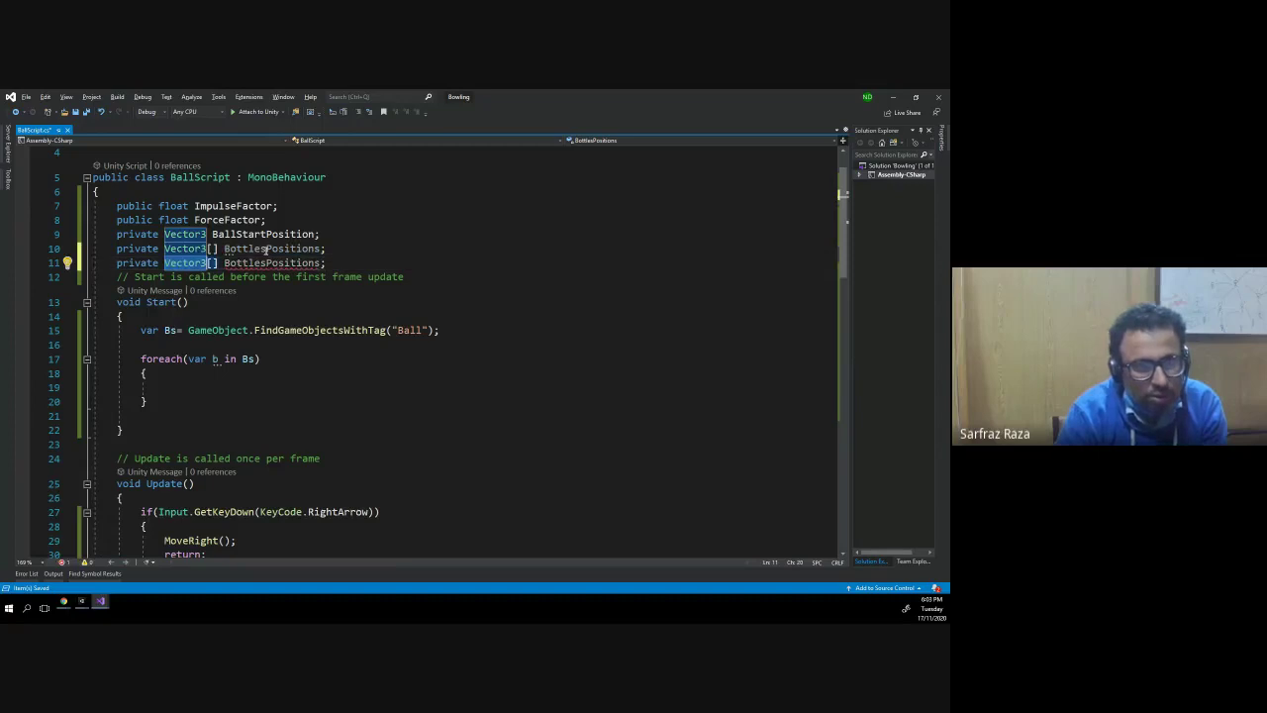
# - Change line 10's 'private Vector3[]' type to List<Vector3>
pyautogui.doubleClick(138, 249)
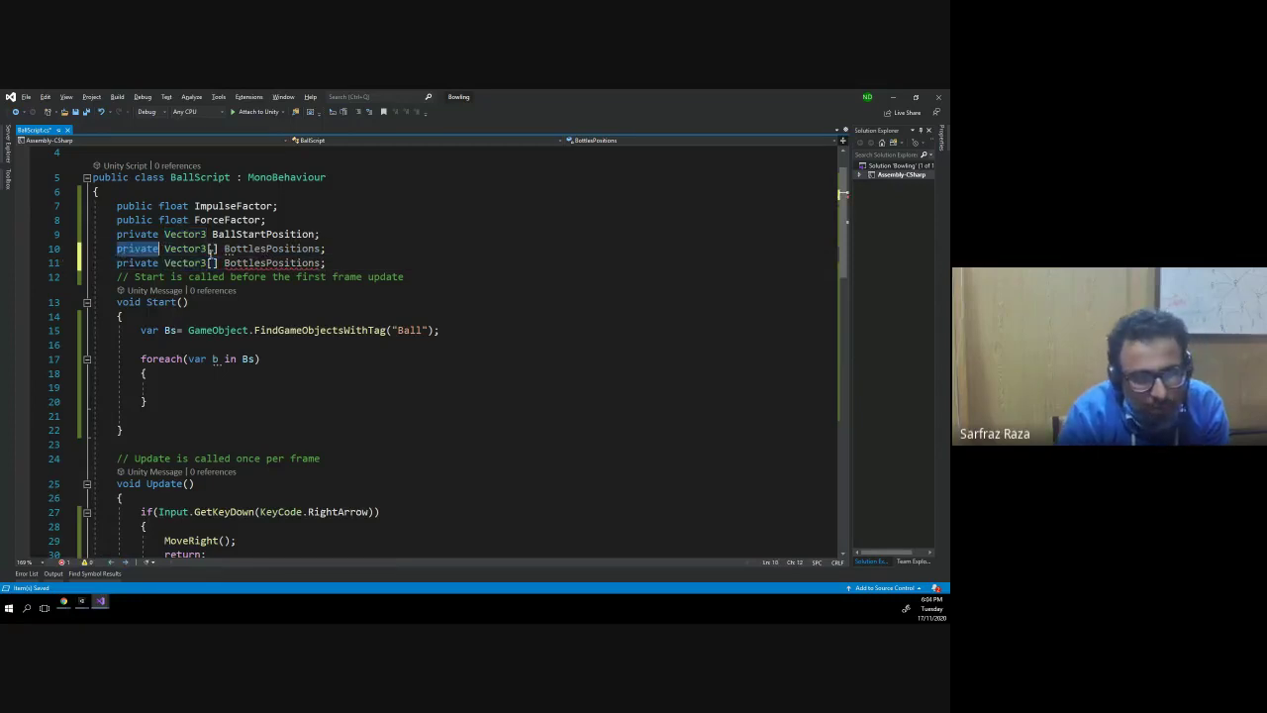
pyautogui.click(154, 248)
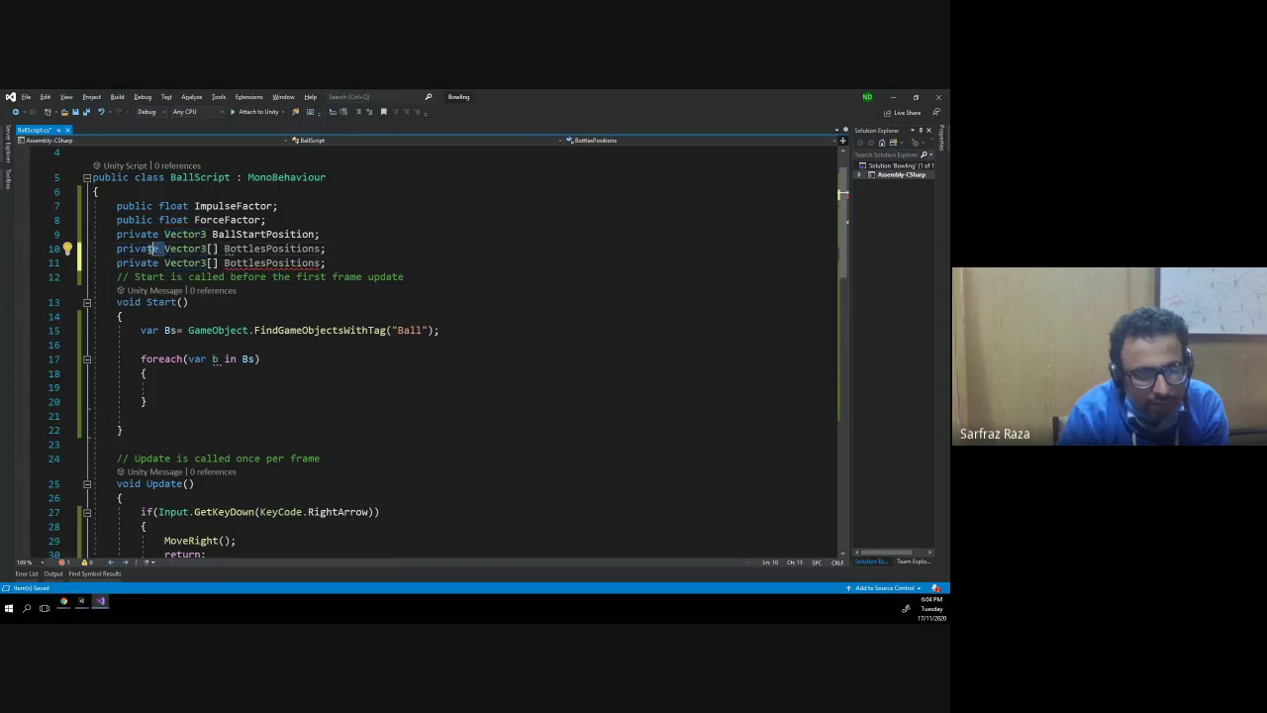
pyautogui.moveTo(158, 248); pyautogui.dragTo(117, 248)
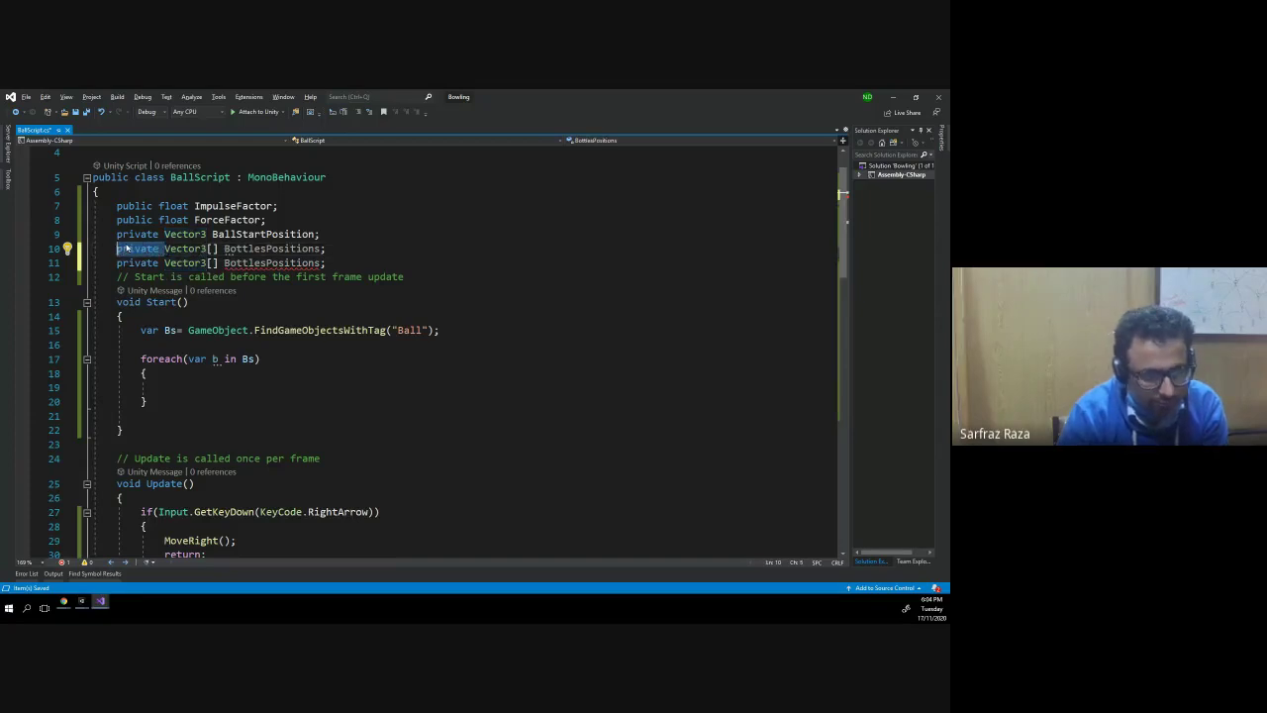
pyautogui.write('Lis')
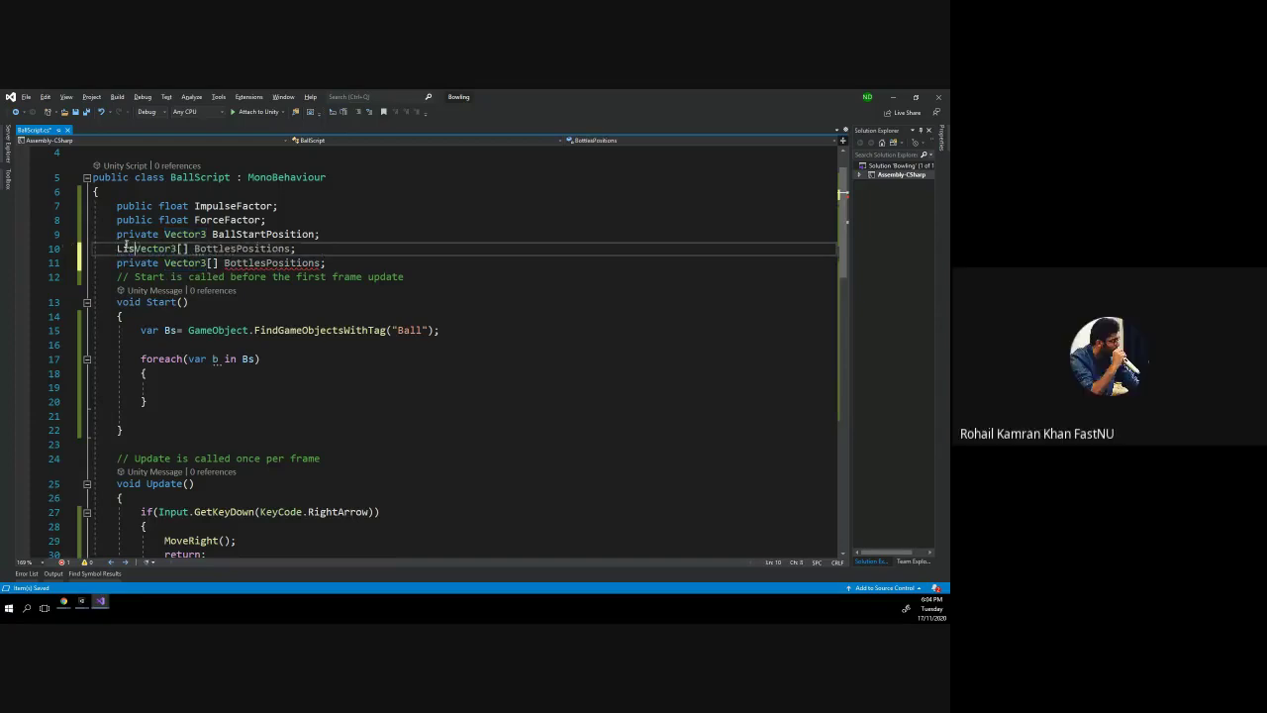
pyautogui.write('t<')
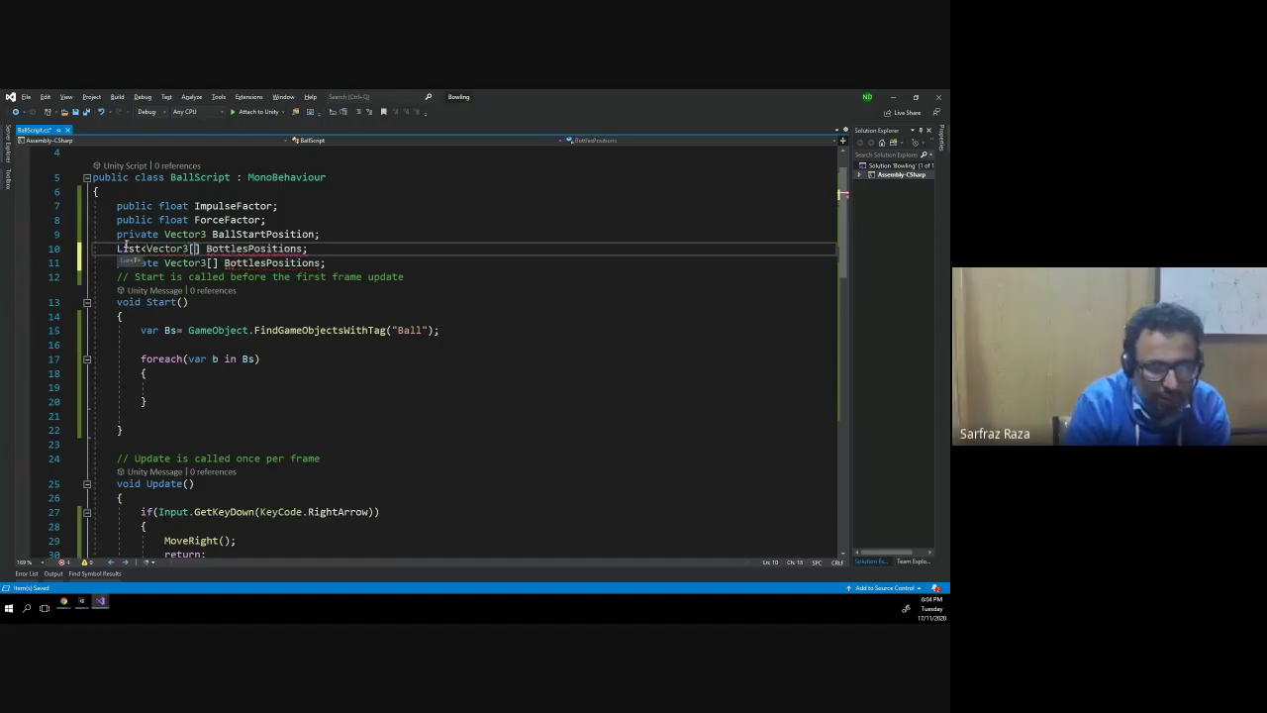
pyautogui.press('BackSpace')
pyautogui.press('BackSpace')
pyautogui.write('>')
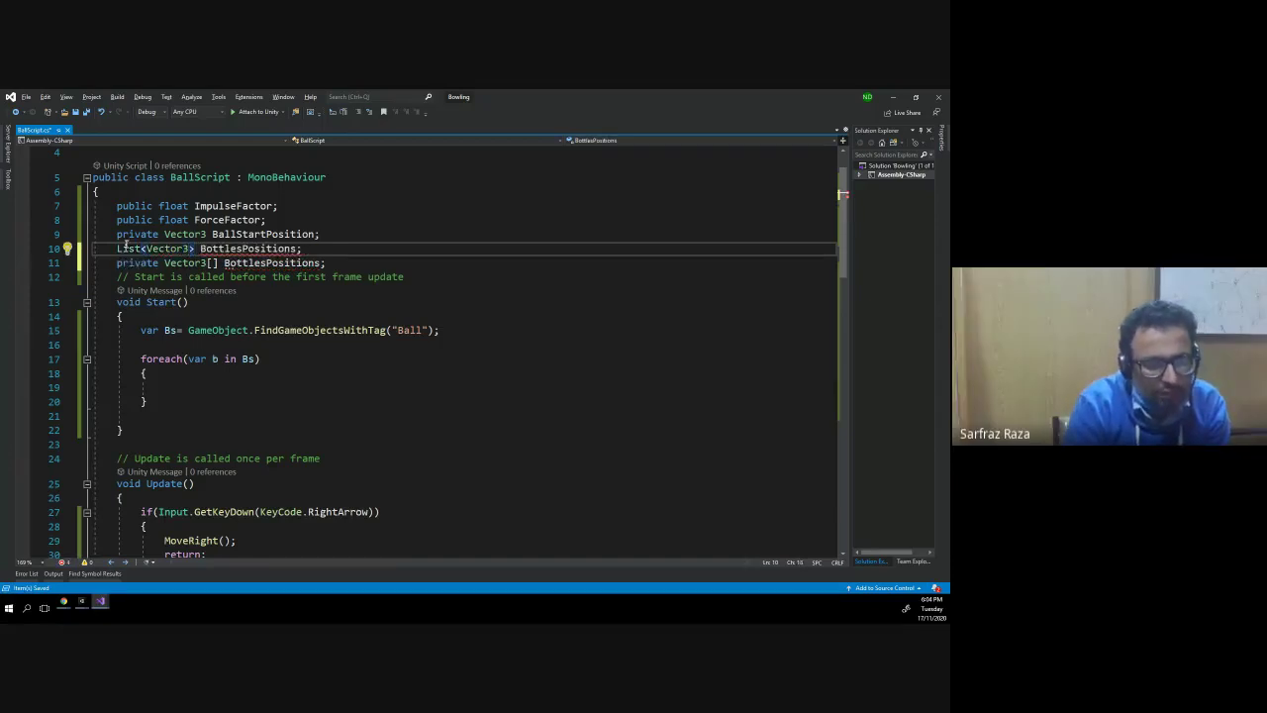
pyautogui.doubleClick(126, 249)
# - Change line 11's 'private Vector3[]' type to List<Vector3> as well
pyautogui.press('Down')
pyautogui.hotkey('ctrl', 'shift', 'Right')
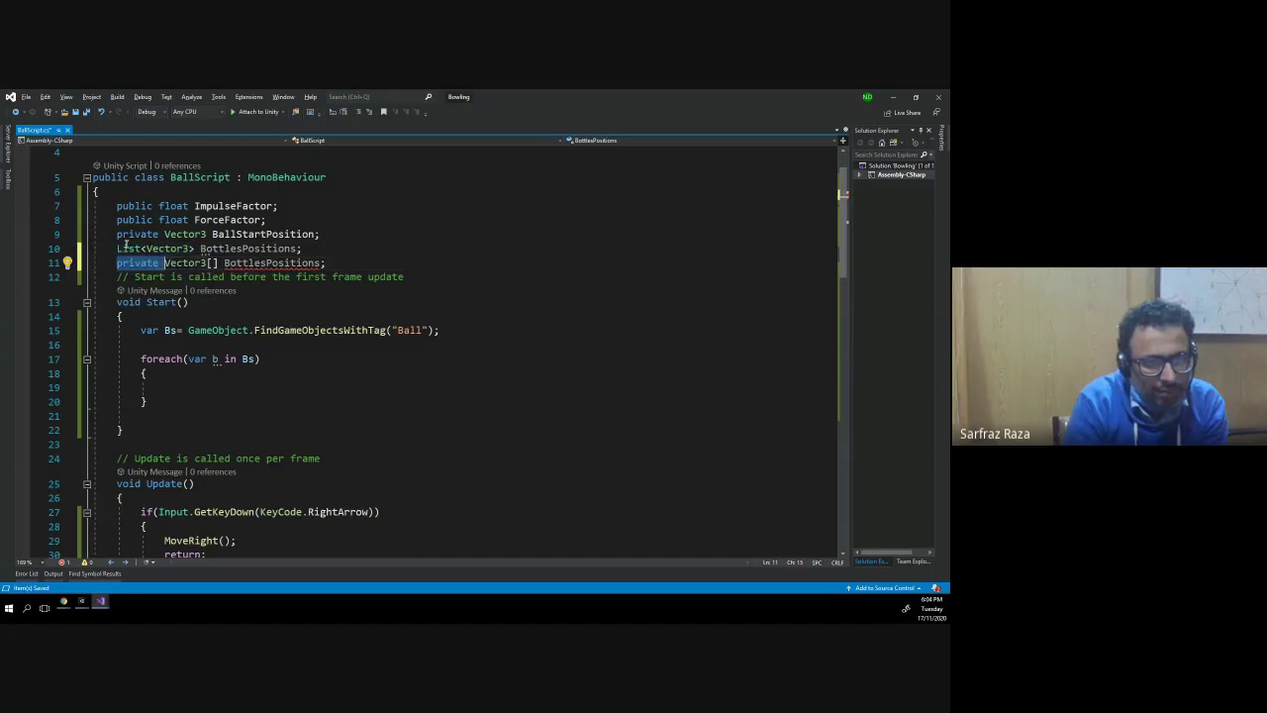
pyautogui.write('List<')
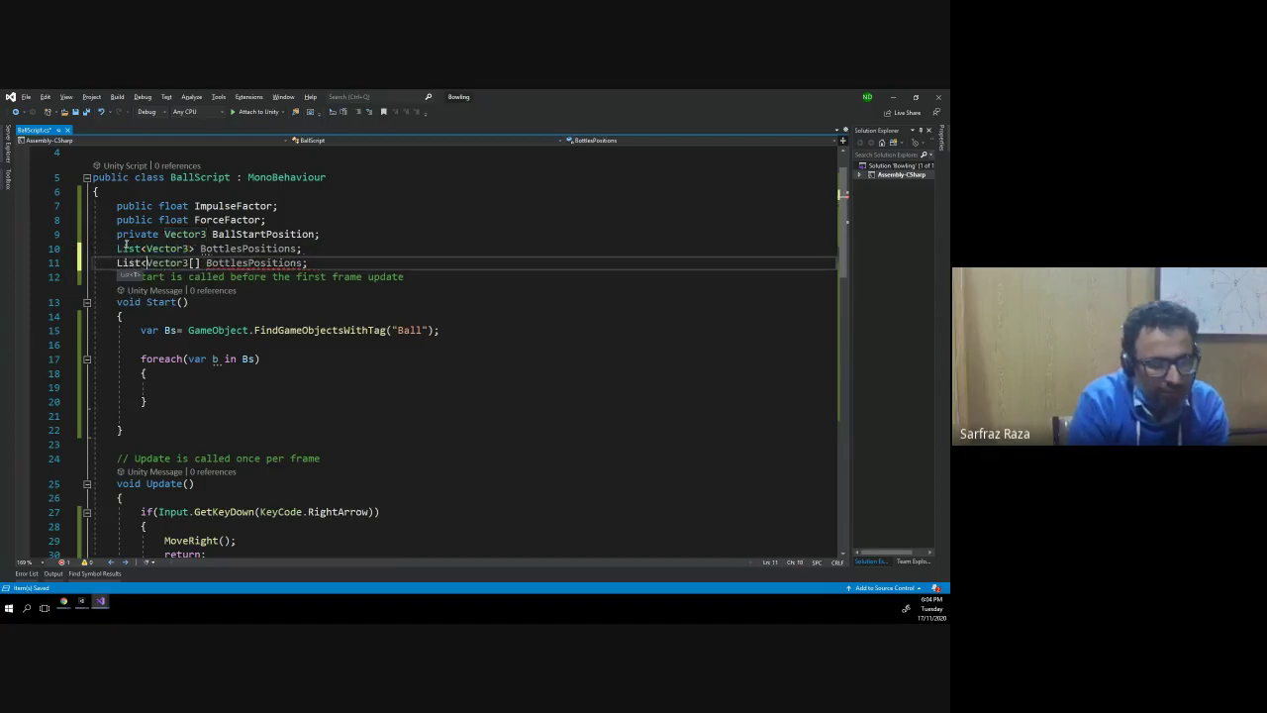
pyautogui.press('BackSpace')
pyautogui.press('Delete')
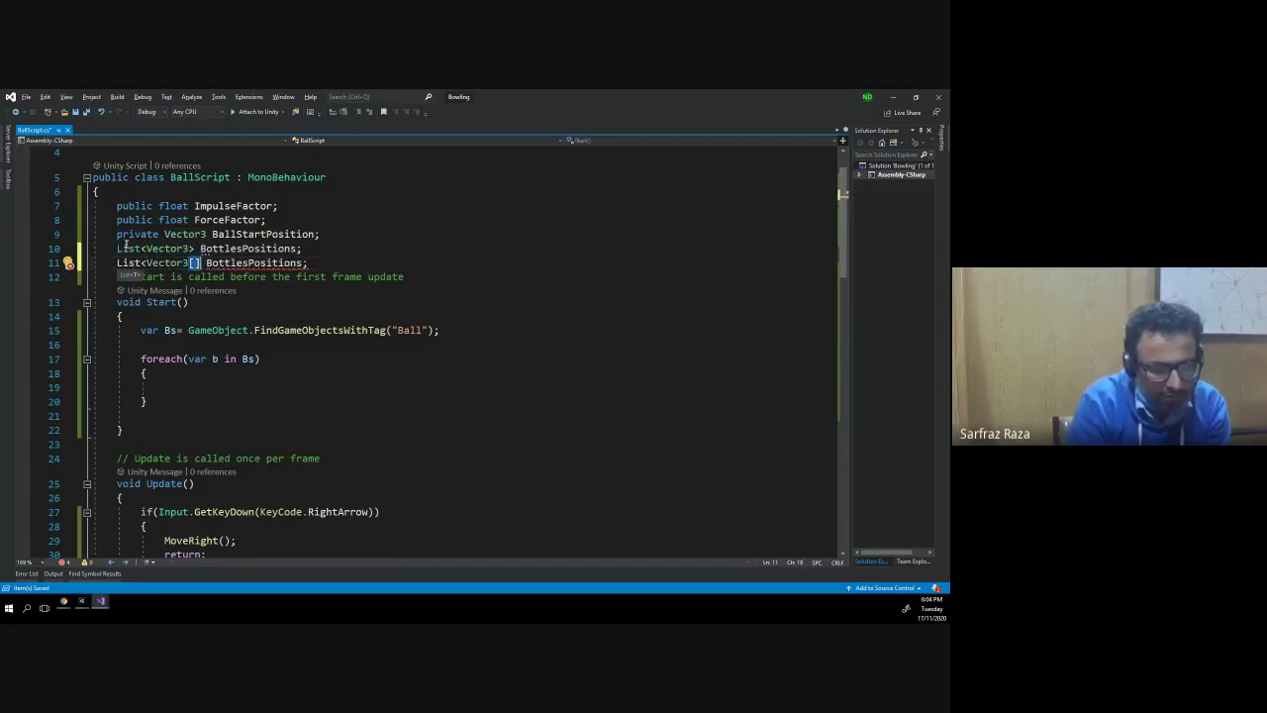
pyautogui.write('>')
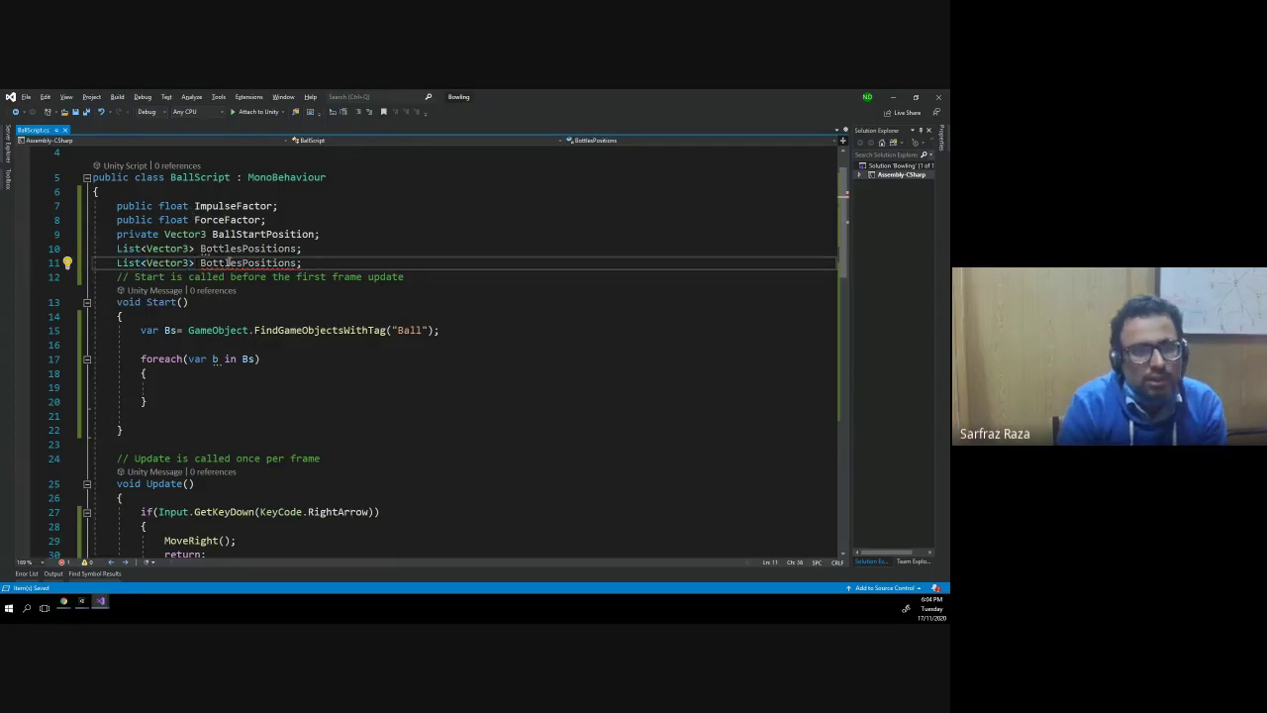
pyautogui.click(245, 266)
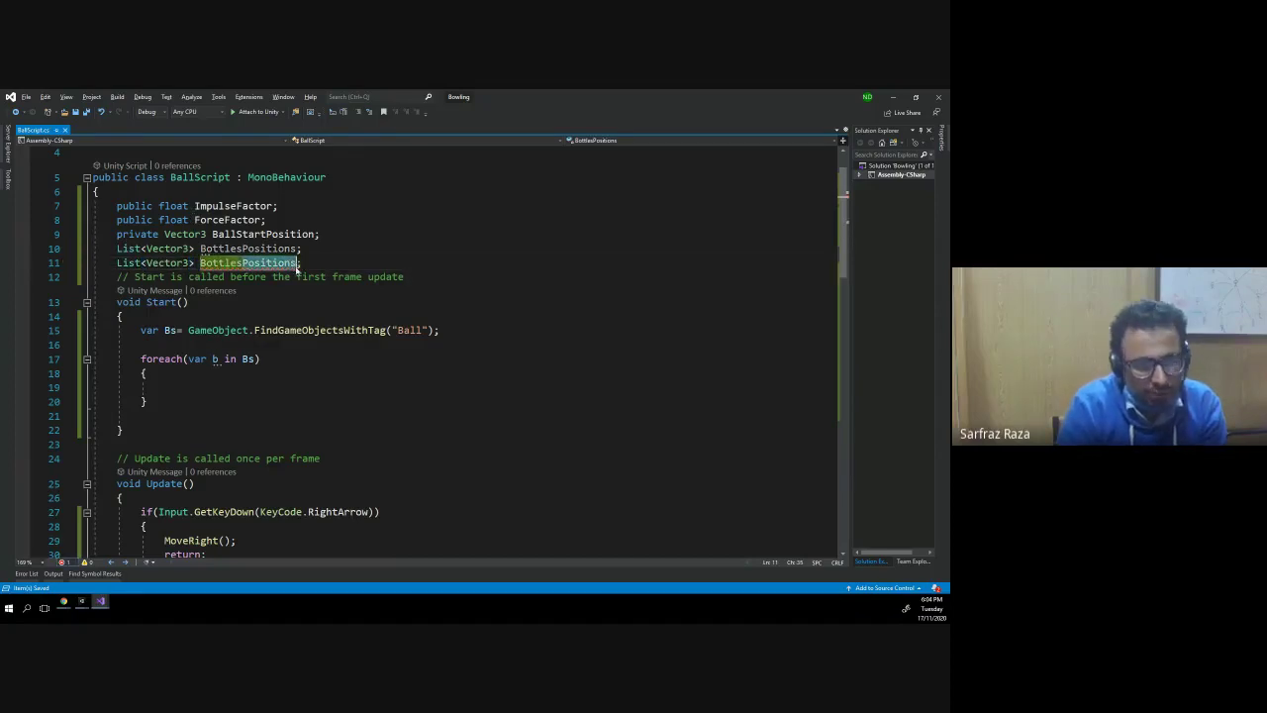
# - Rename the second list BottlesRotations and add BottlesPositions.Add(b.transform.position) in the foreach
pyautogui.write('Rotations')
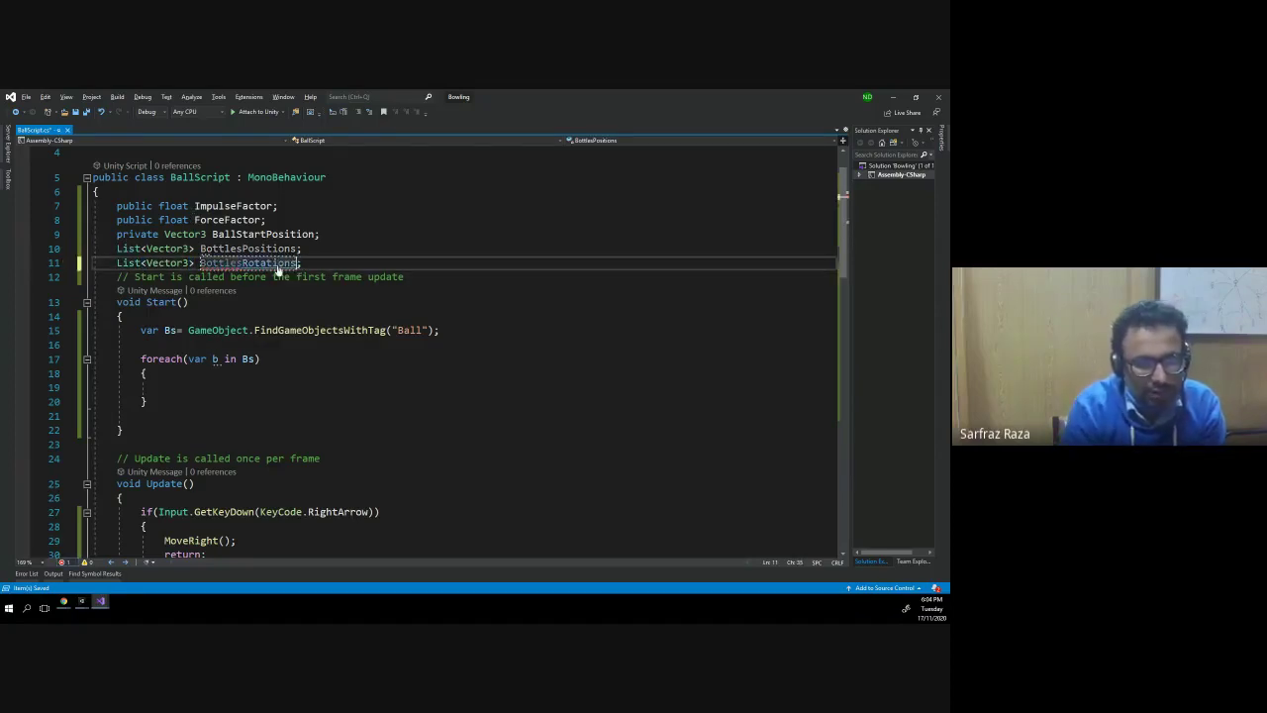
pyautogui.click(216, 387)
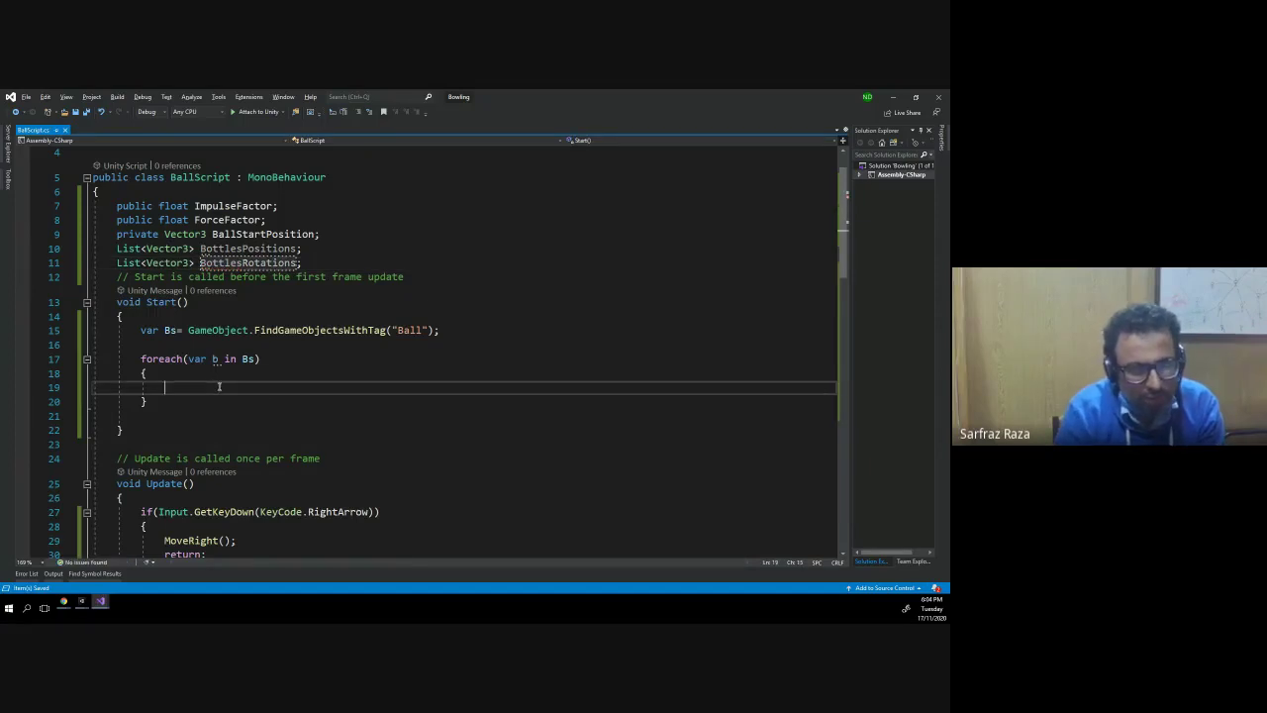
pyautogui.write('Bo')
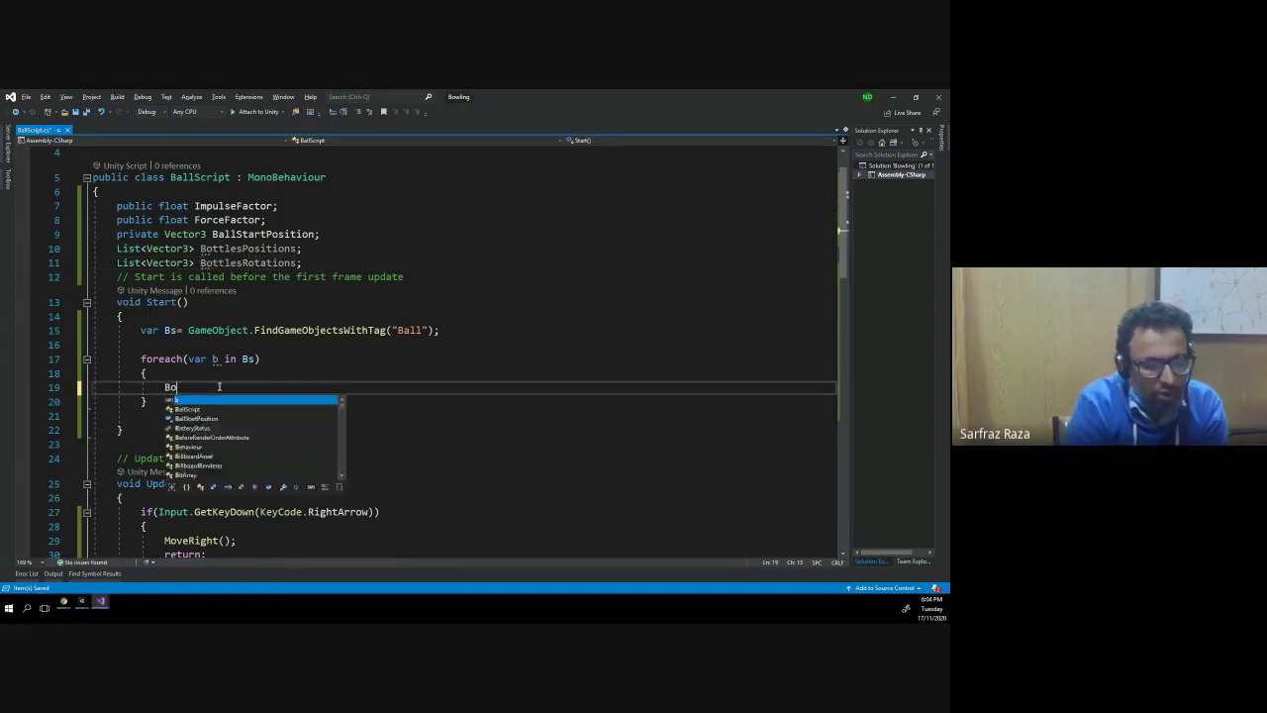
pyautogui.write('ttlesPo')
pyautogui.press('Tab')
pyautogui.write('.')
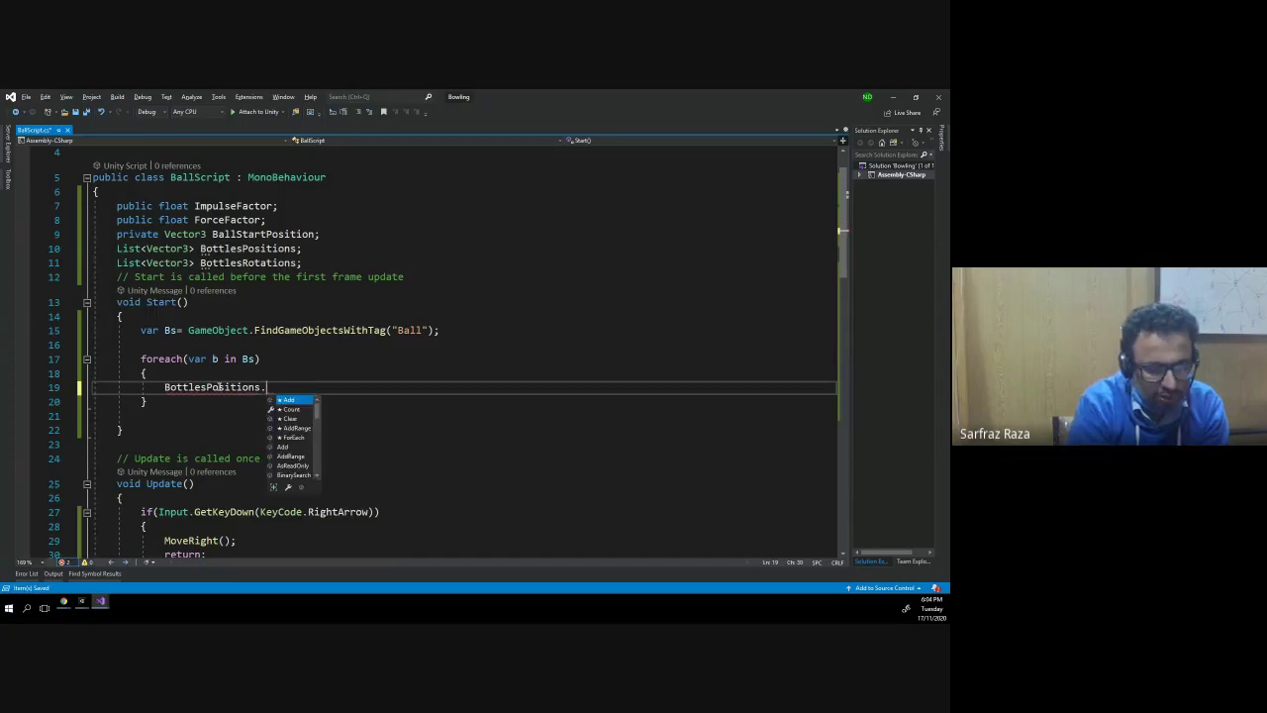
pyautogui.press('Tab')
pyautogui.write('(')
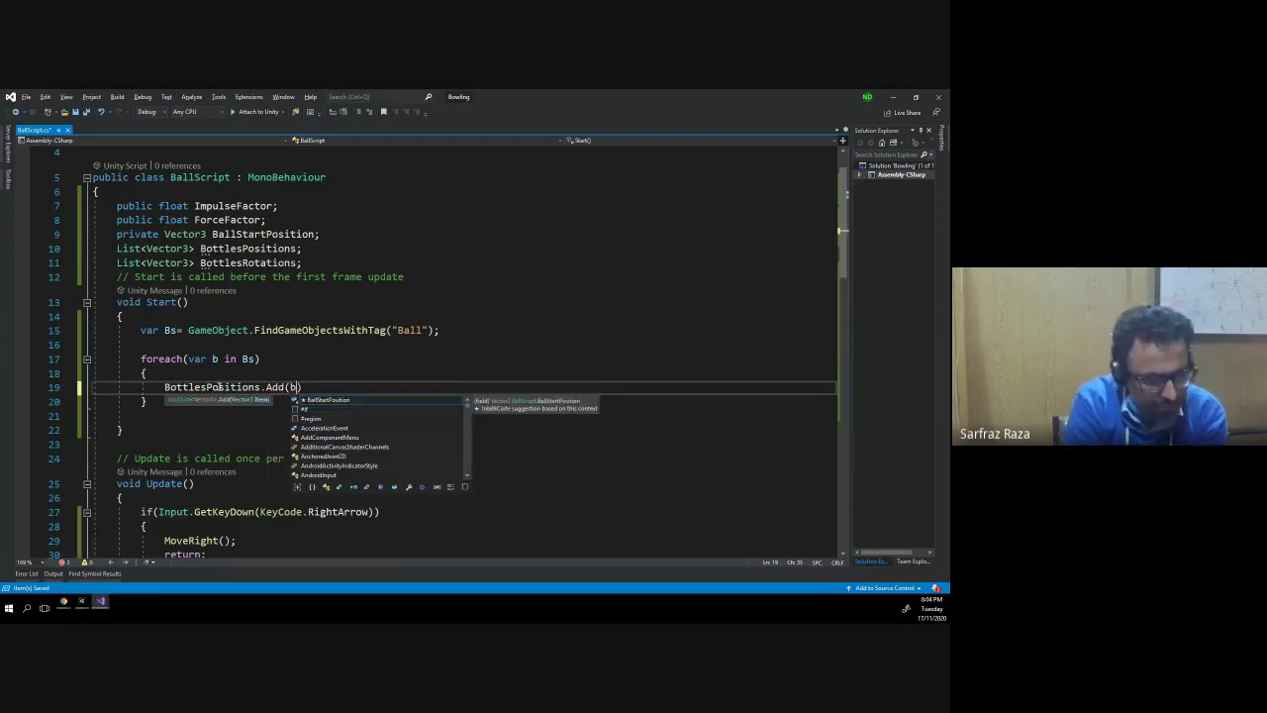
pyautogui.write('b.tran')
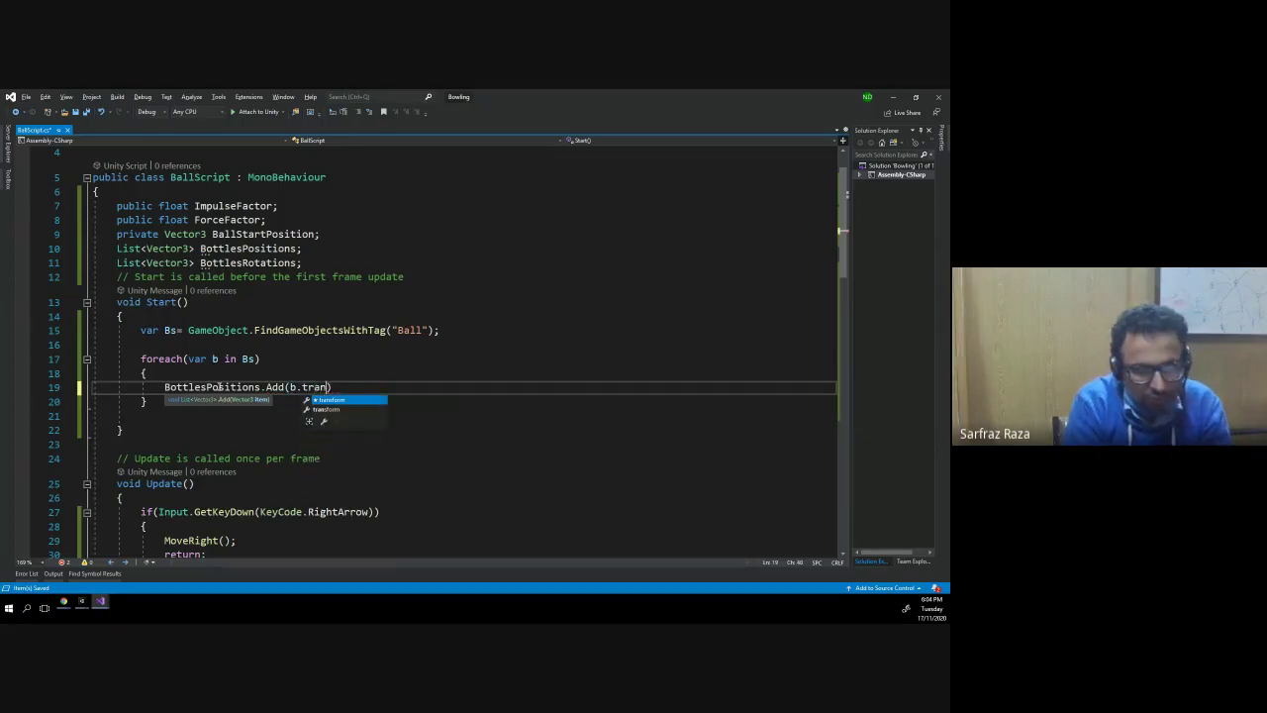
pyautogui.press('Tab')
pyautogui.write('position')
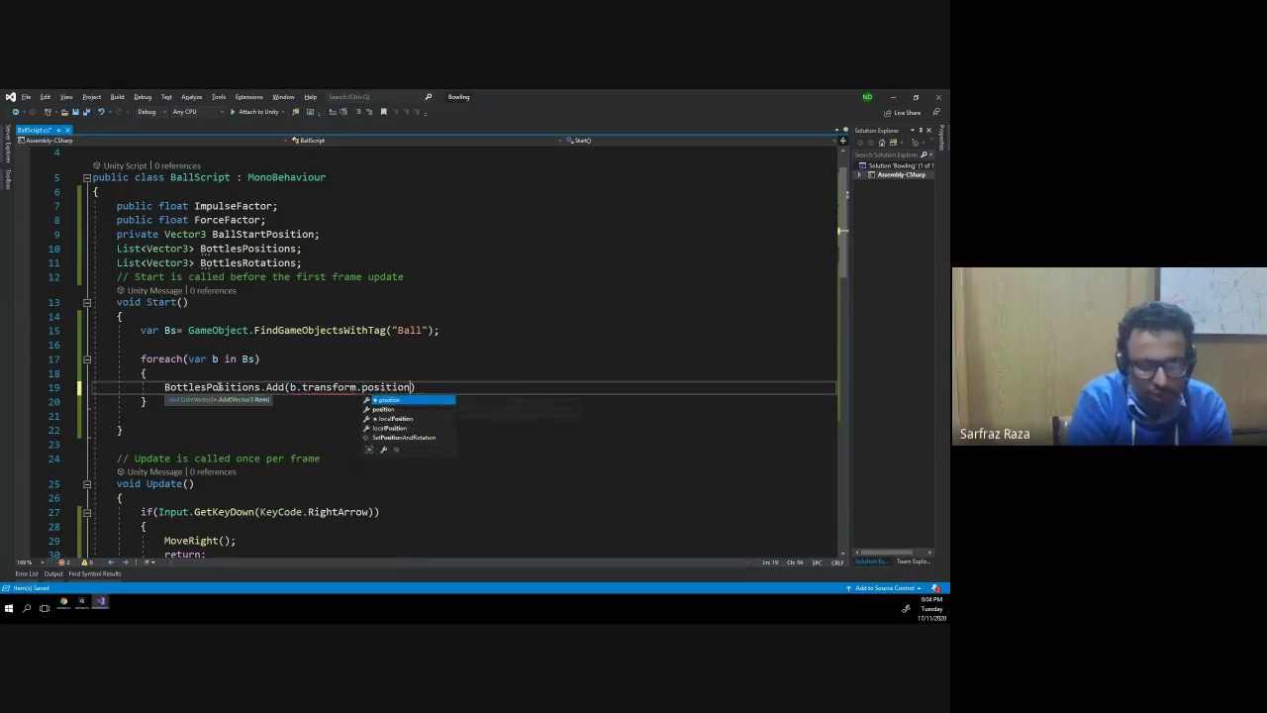
pyautogui.write(')')
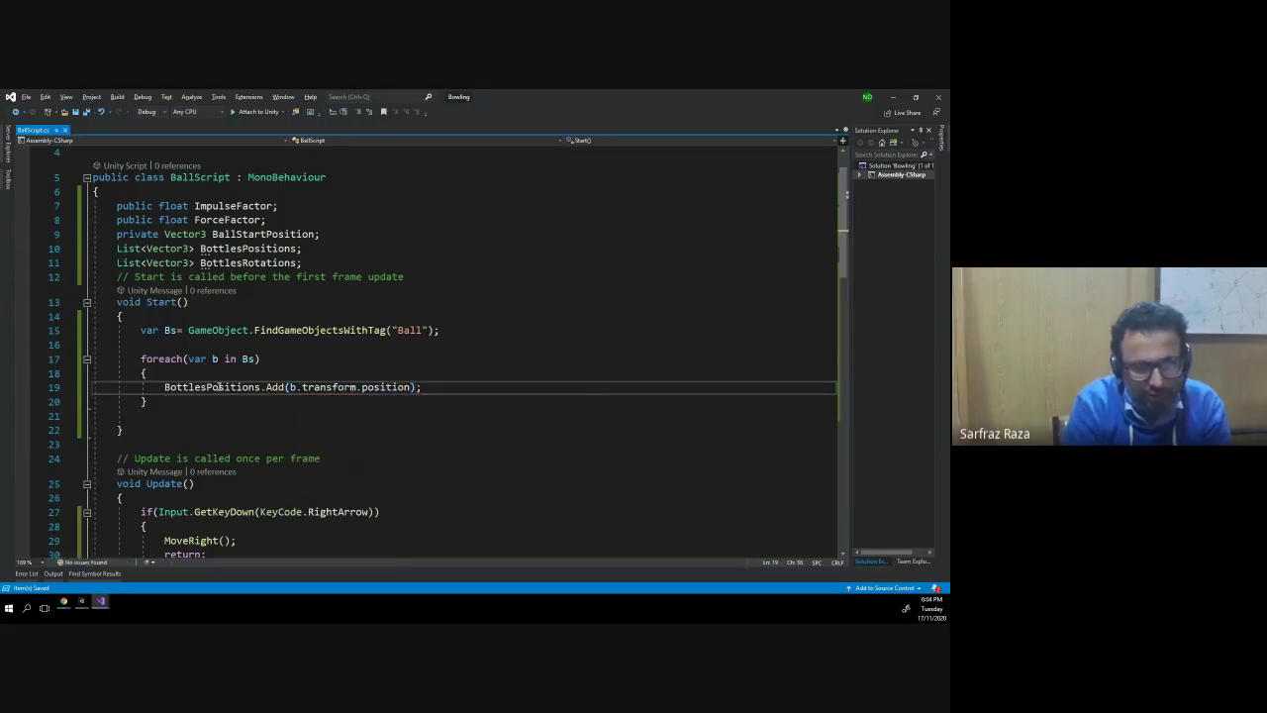
pyautogui.press('Return')
# - Add BottlesRotations.Add(b.transform.rotation); below it and save the script
pyautogui.write('BN')
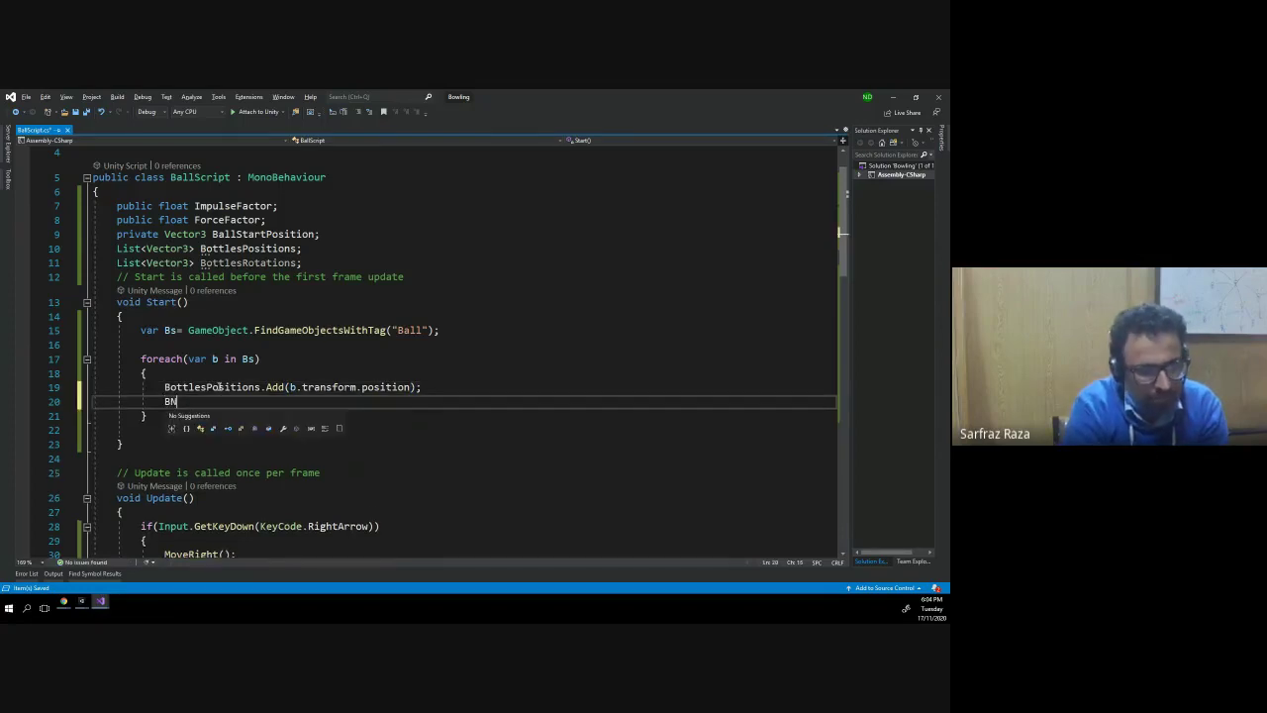
pyautogui.press('BackSpace')
pyautogui.write('ottles')
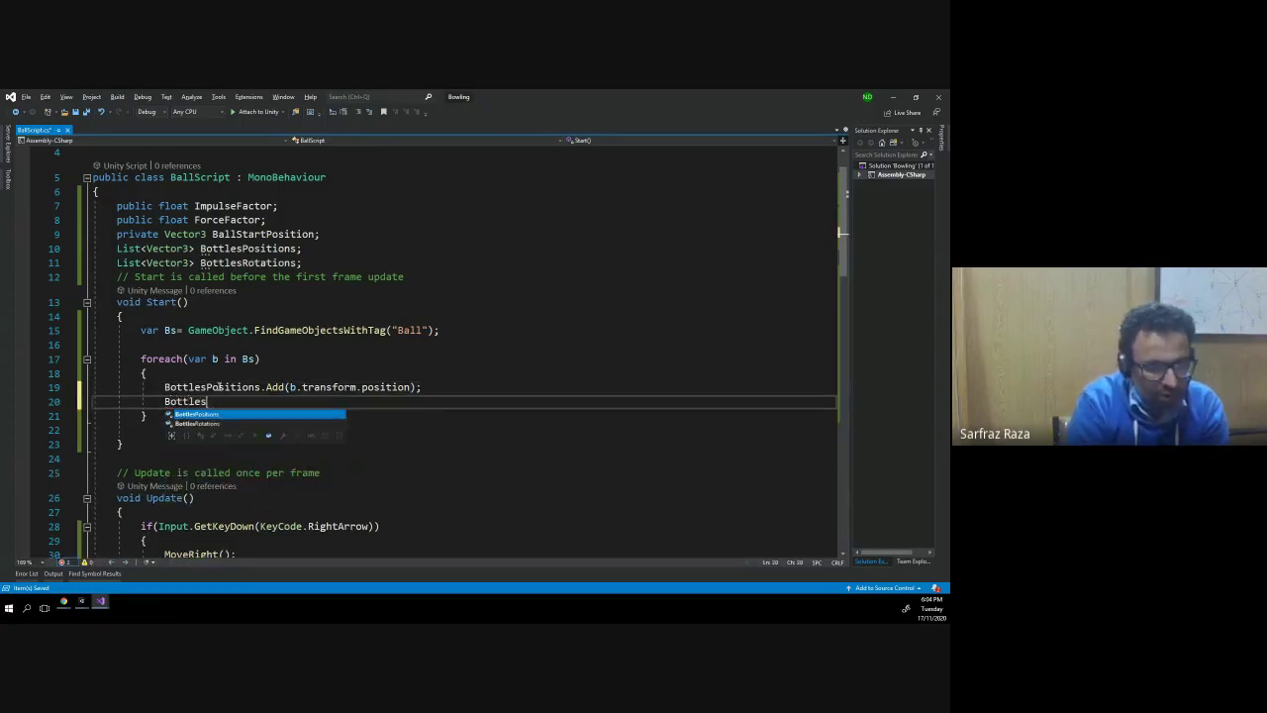
pyautogui.write('Rotations.Add')
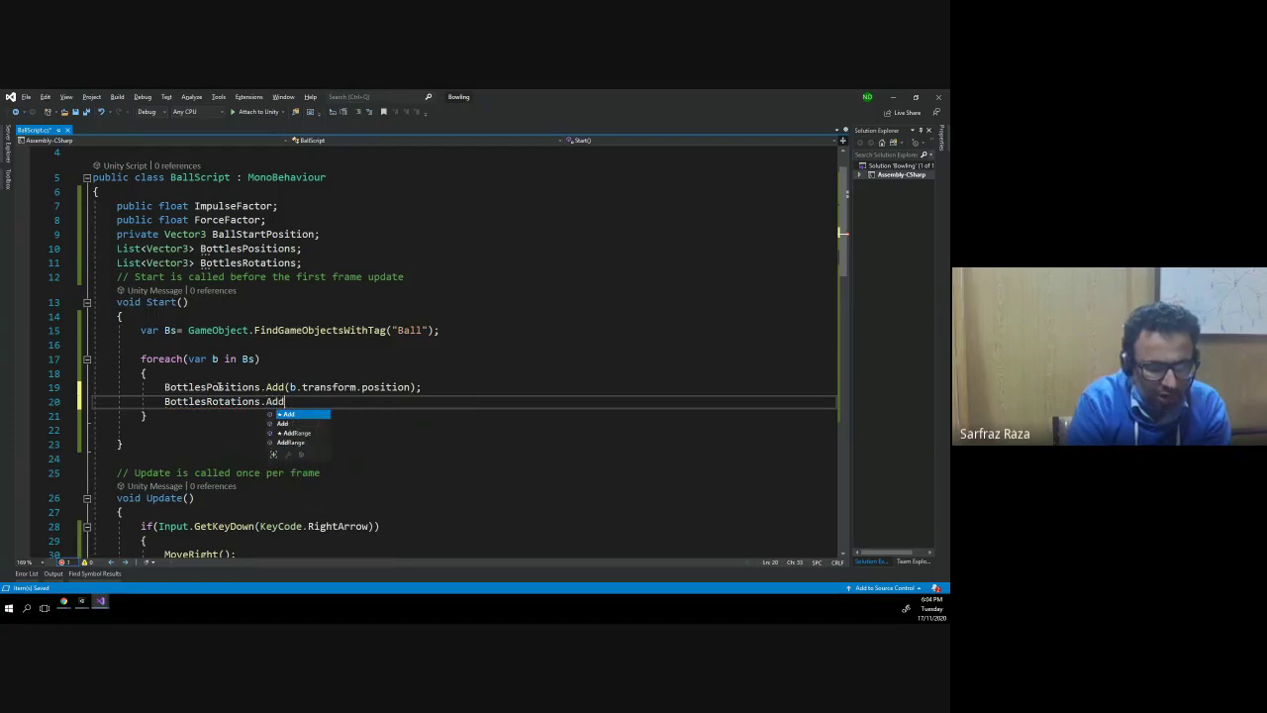
pyautogui.write('(b.')
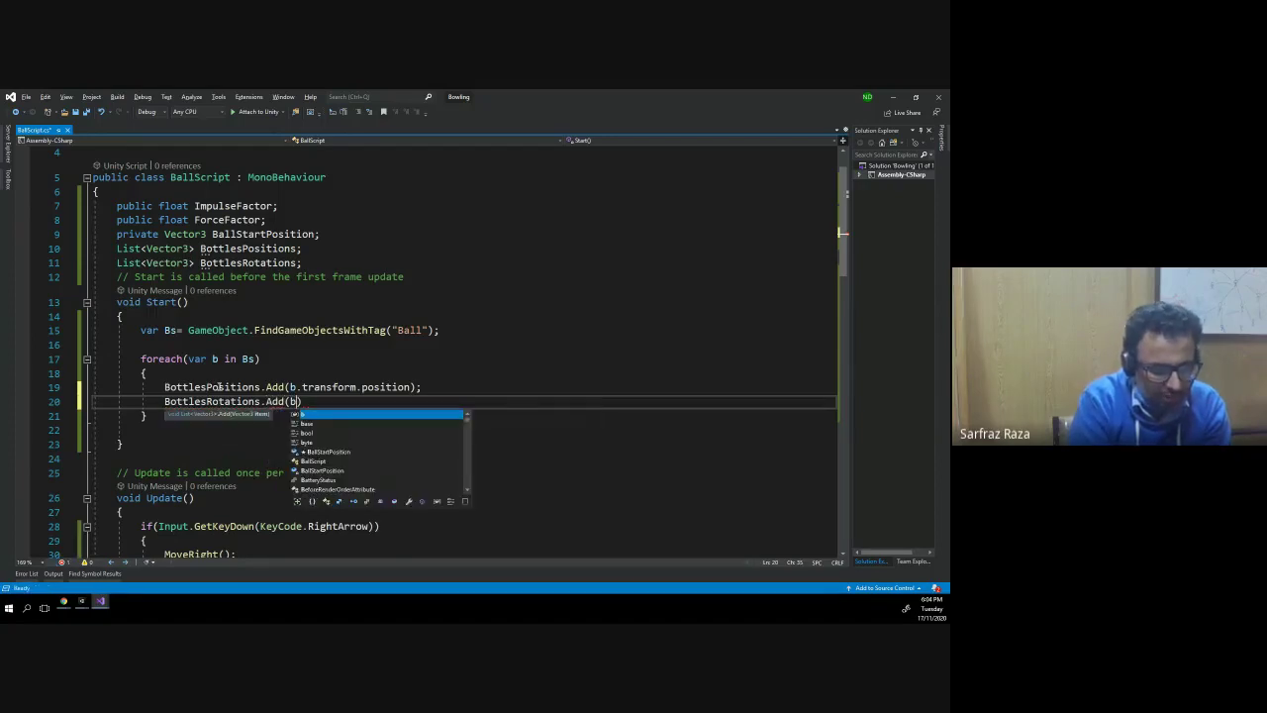
pyautogui.write('tra')
pyautogui.press('Tab')
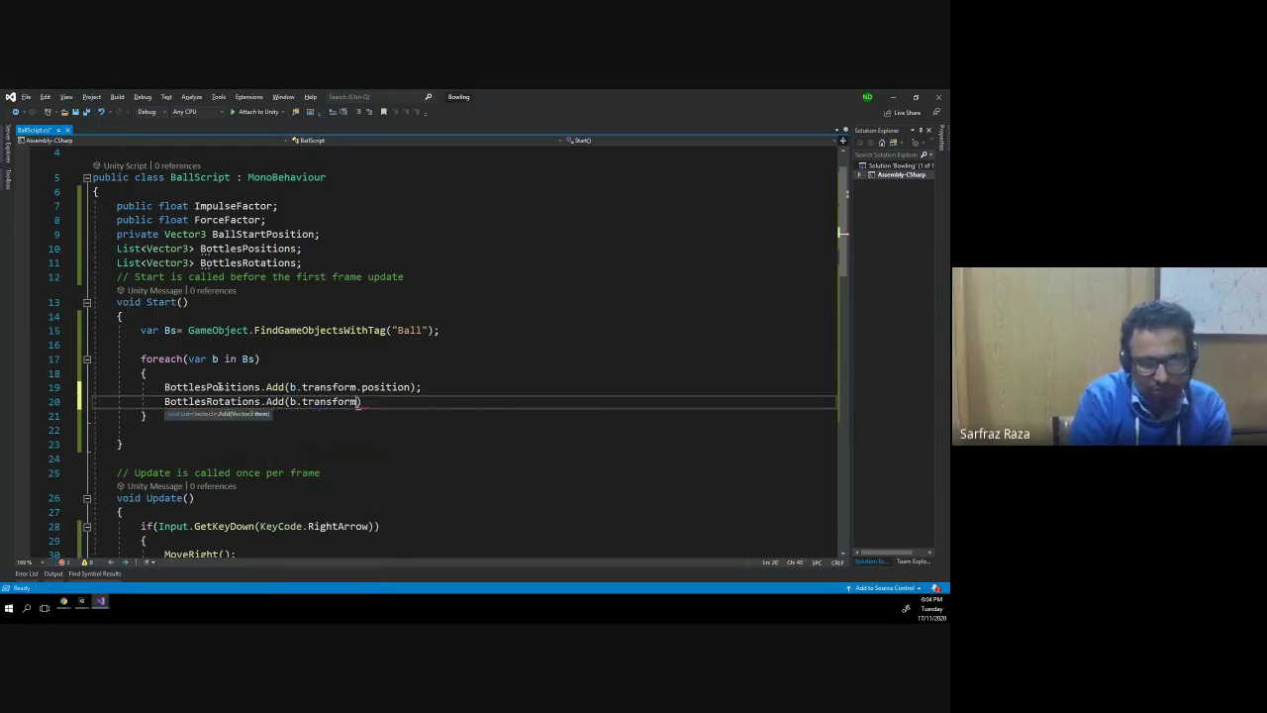
pyautogui.write('.rota')
pyautogui.press('Tab')
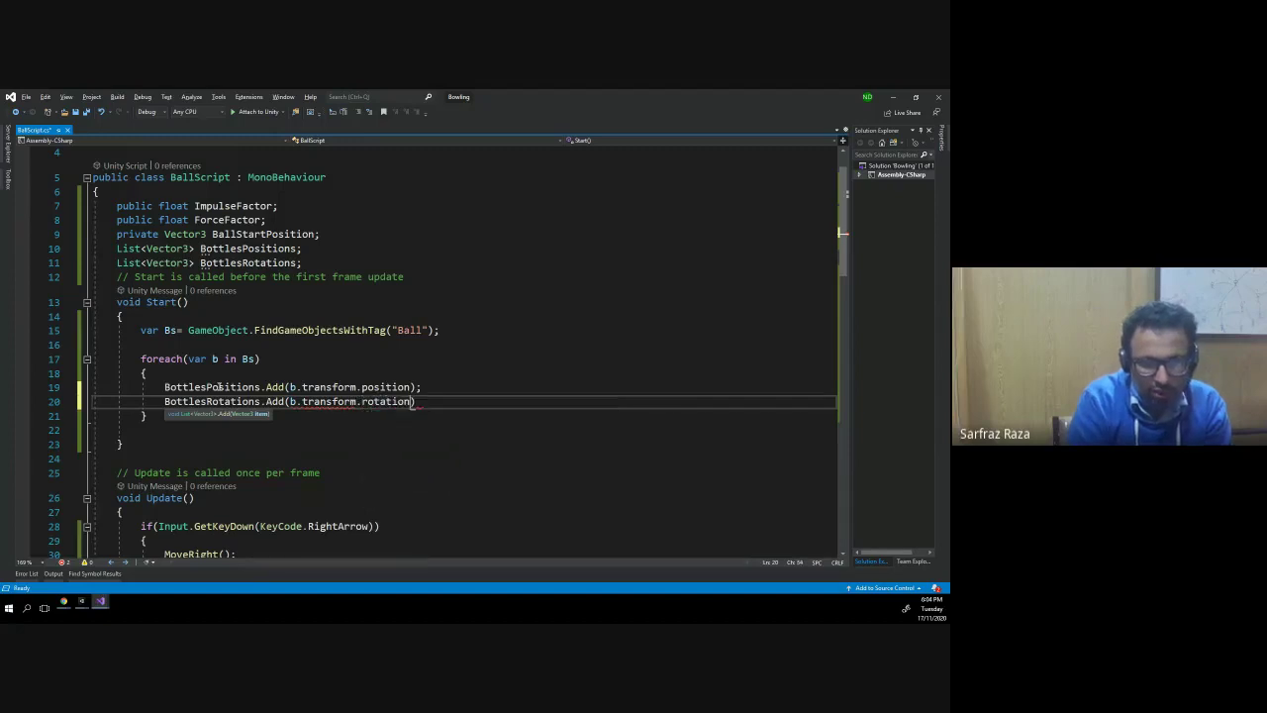
pyautogui.write(';')
pyautogui.hotkey('ctrl', 's')
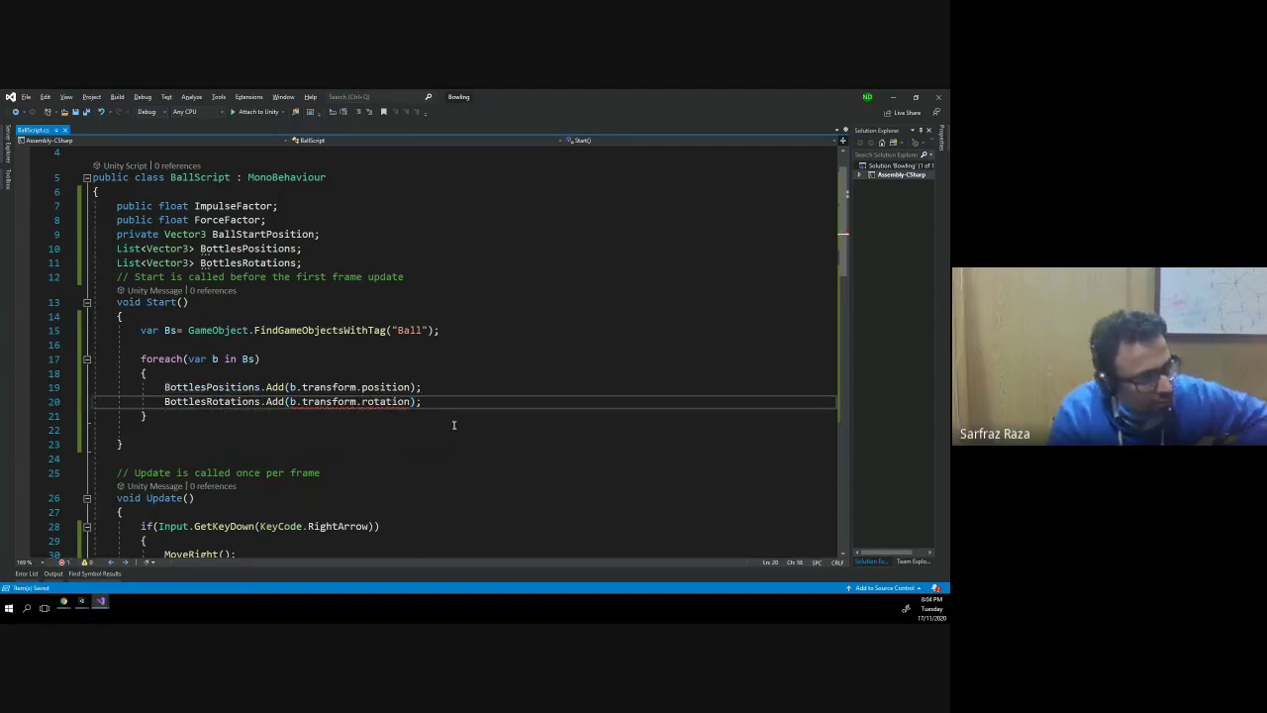
# - Change the BottlesRotations element type from Vector3 to Quaternion to match transform.rotation
pyautogui.click(350, 401)
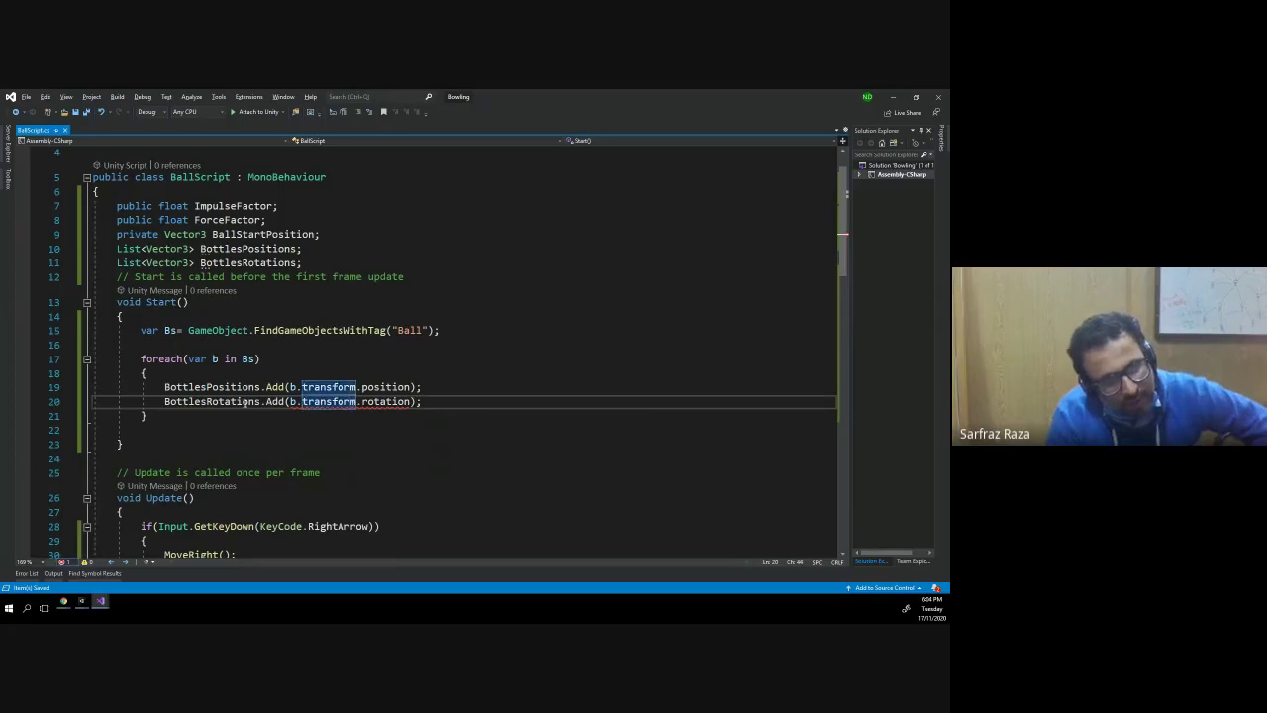
pyautogui.click(237, 404)
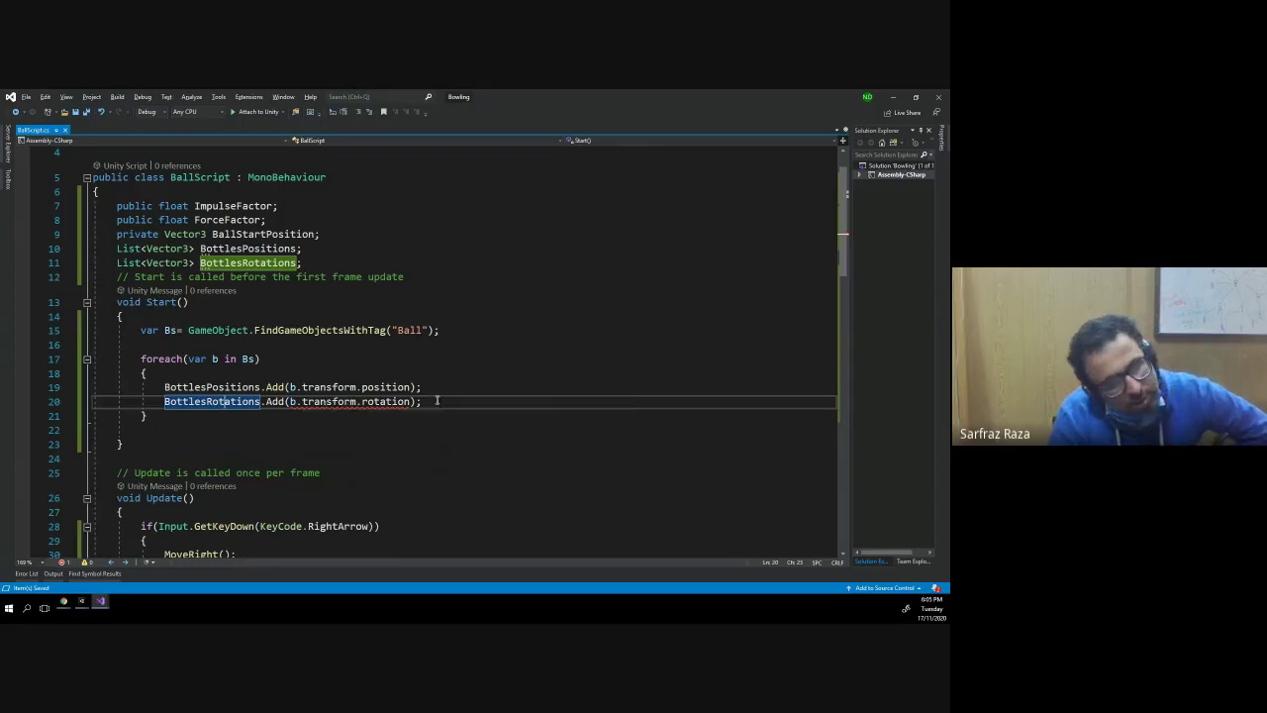
pyautogui.click(387, 403)
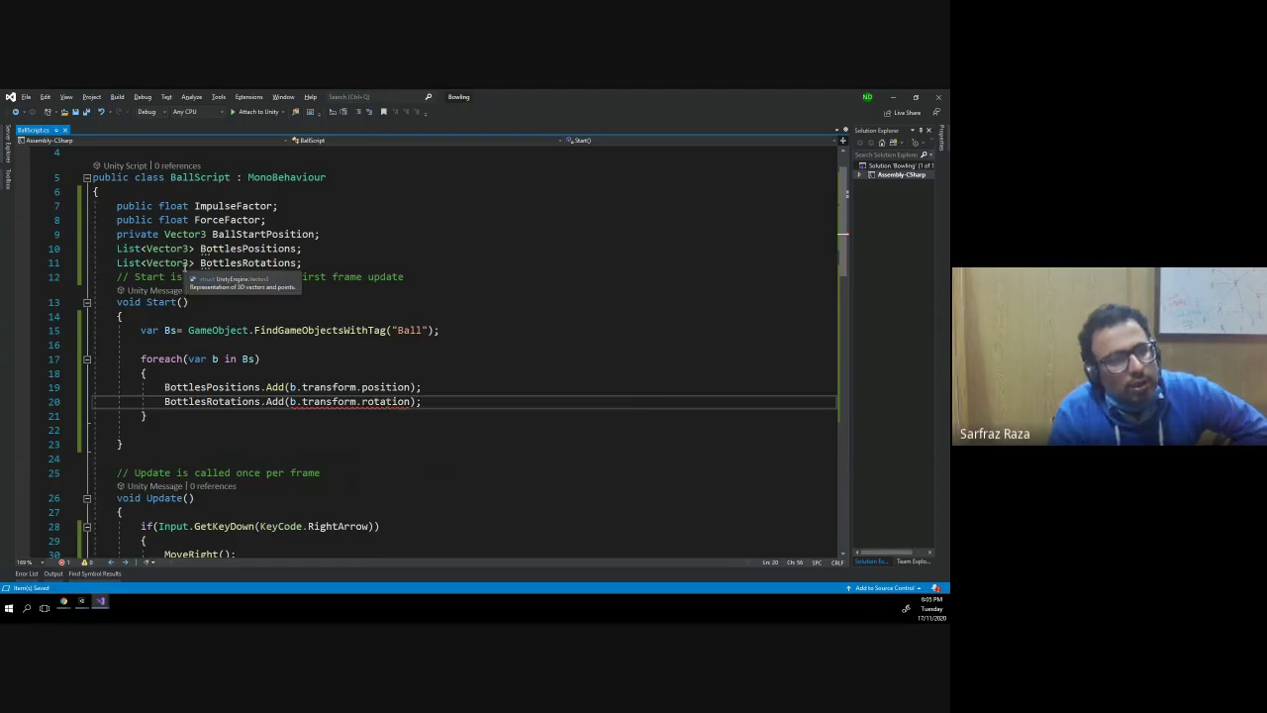
pyautogui.doubleClick(170, 263)
pyautogui.write('Qua')
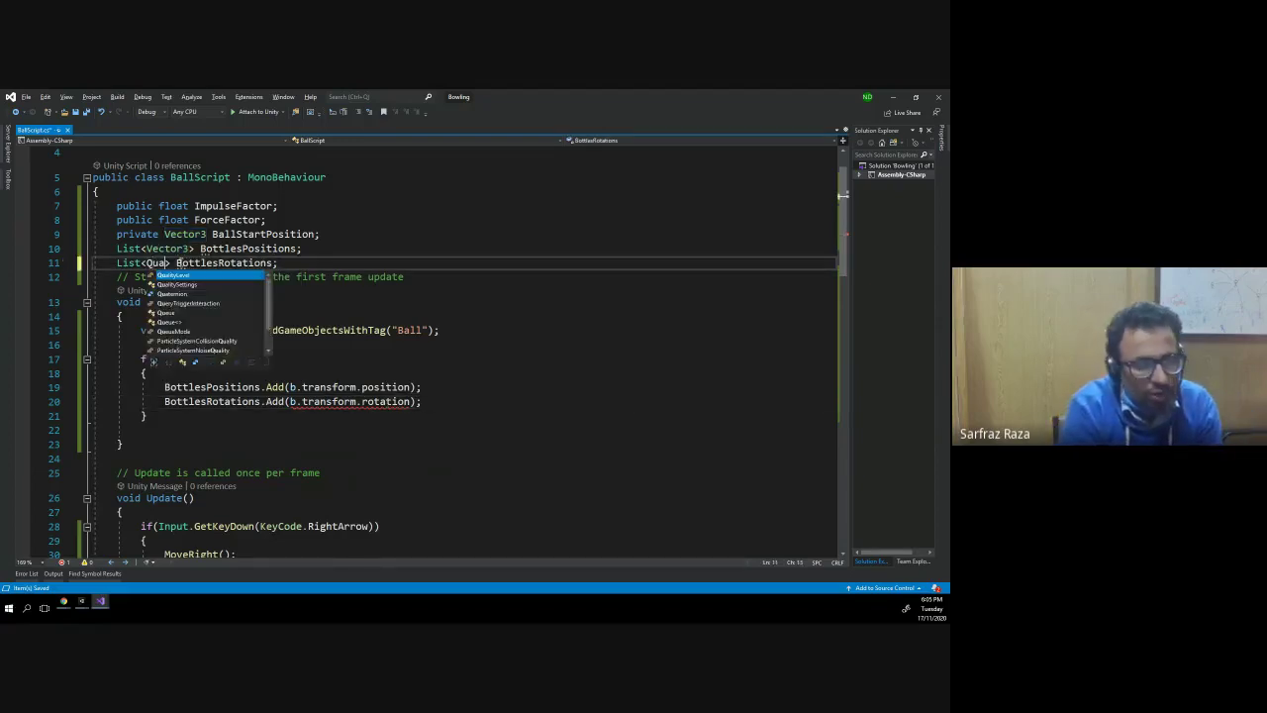
pyautogui.write('t')
pyautogui.press('Tab')
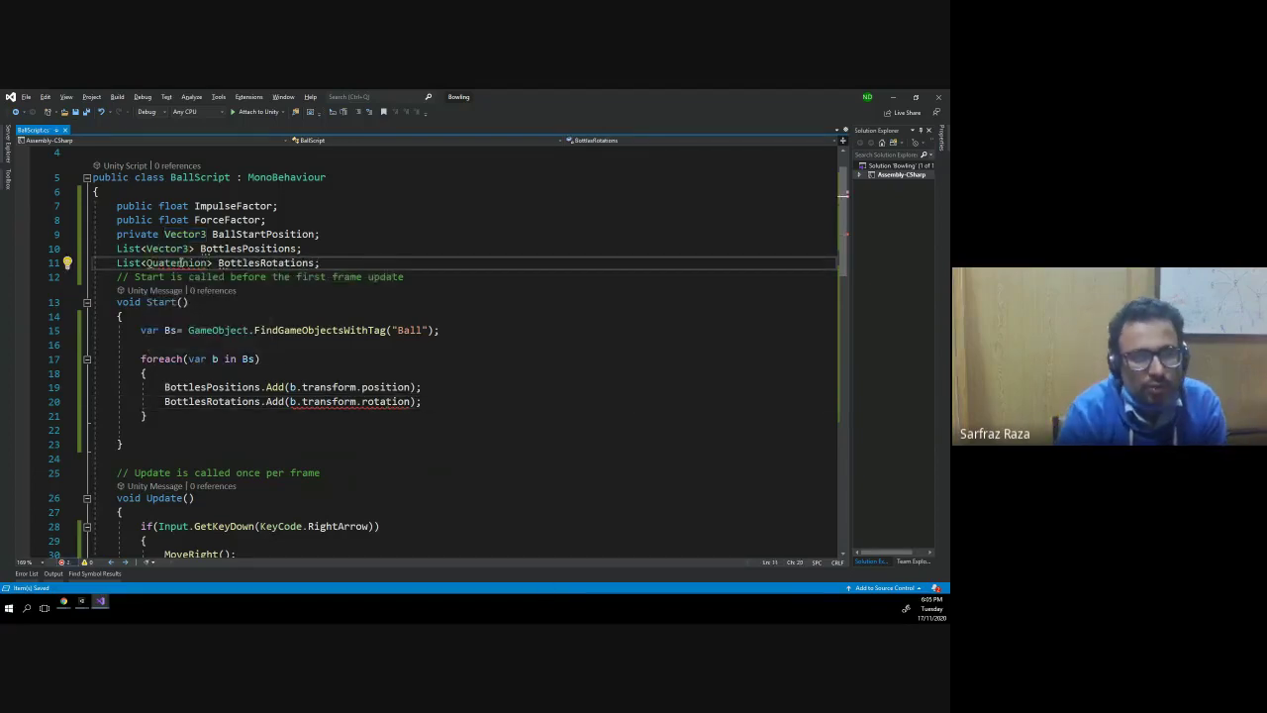
pyautogui.doubleClick(401, 402)
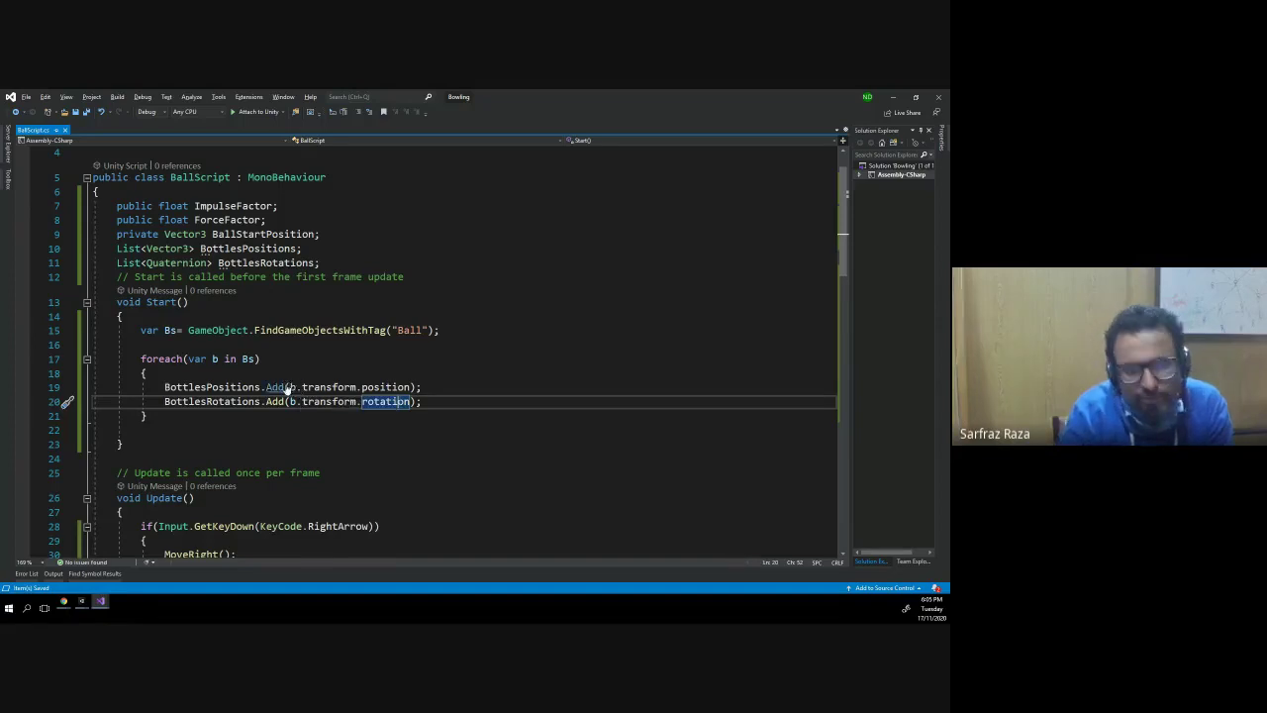
pyautogui.click(185, 429)
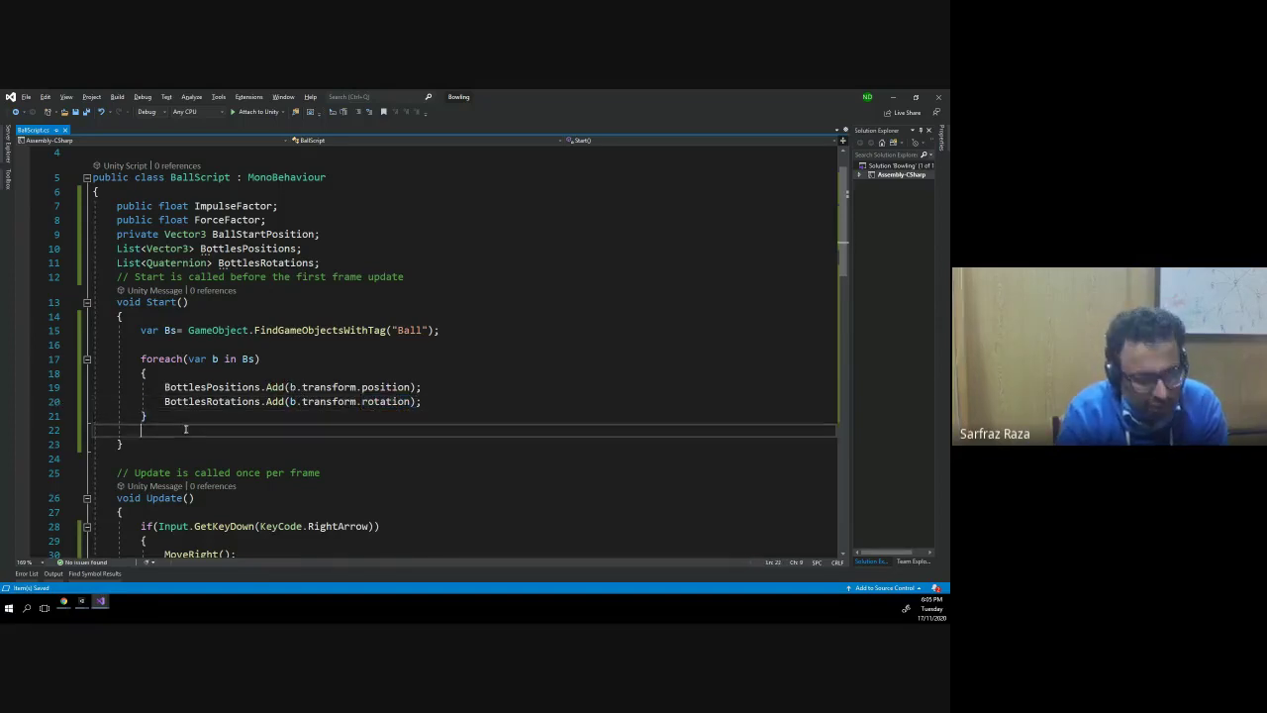
# - Start an else if after the KeyCode.B block, pasting in the B-key condition
pyautogui.scroll(-1, 208, 424)
pyautogui.scroll(-6, 229, 418)
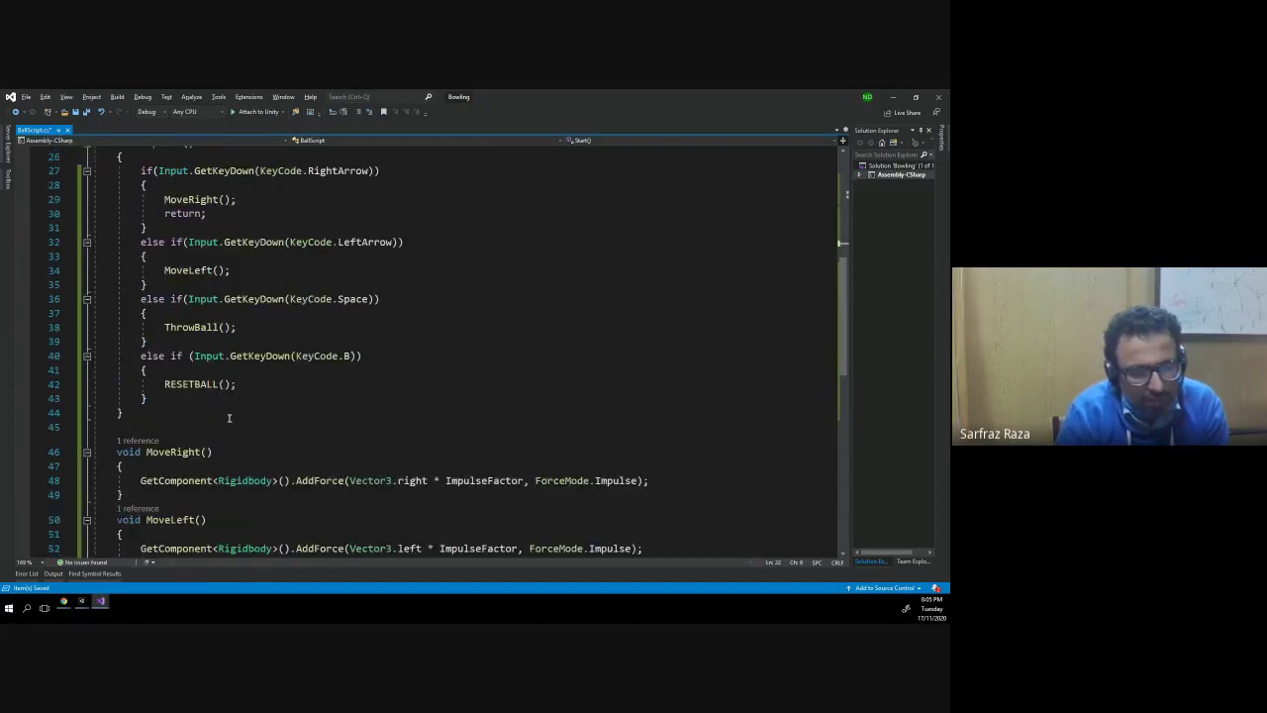
pyautogui.scroll(1, 229, 418)
pyautogui.click(176, 452)
pyautogui.press('Up')
pyautogui.press('End')
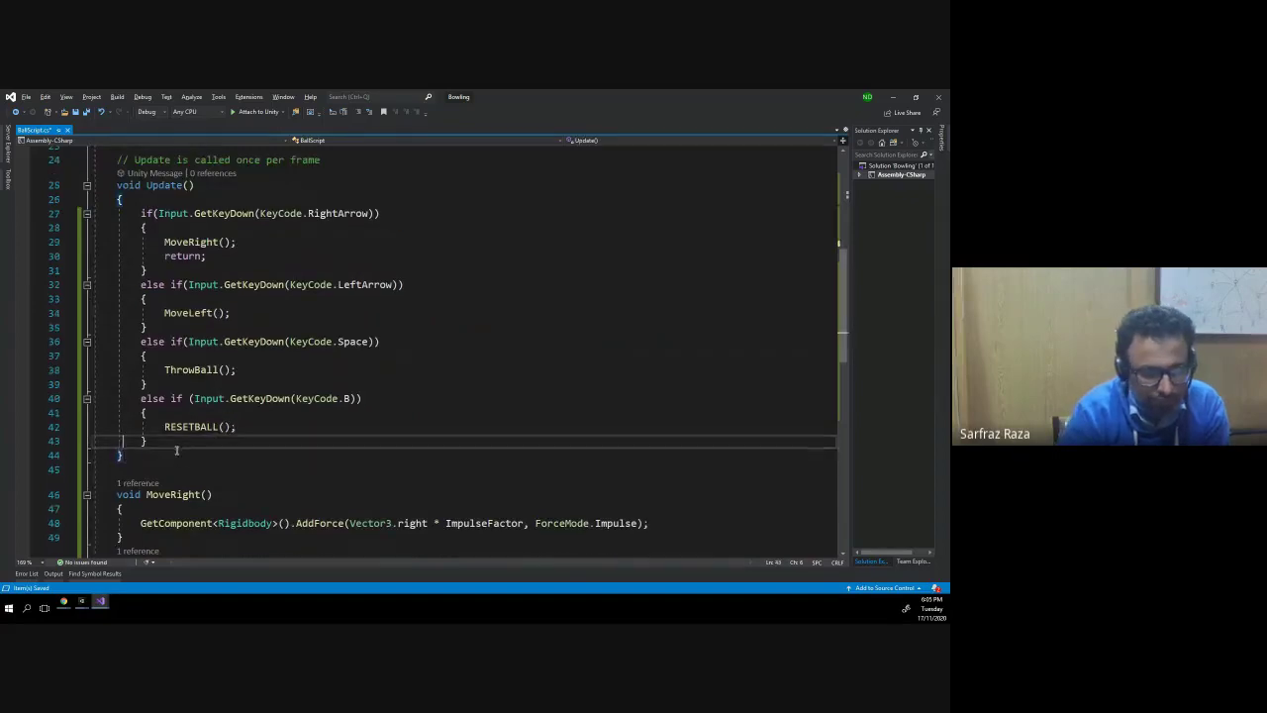
pyautogui.press('Return')
pyautogui.write('else if ')
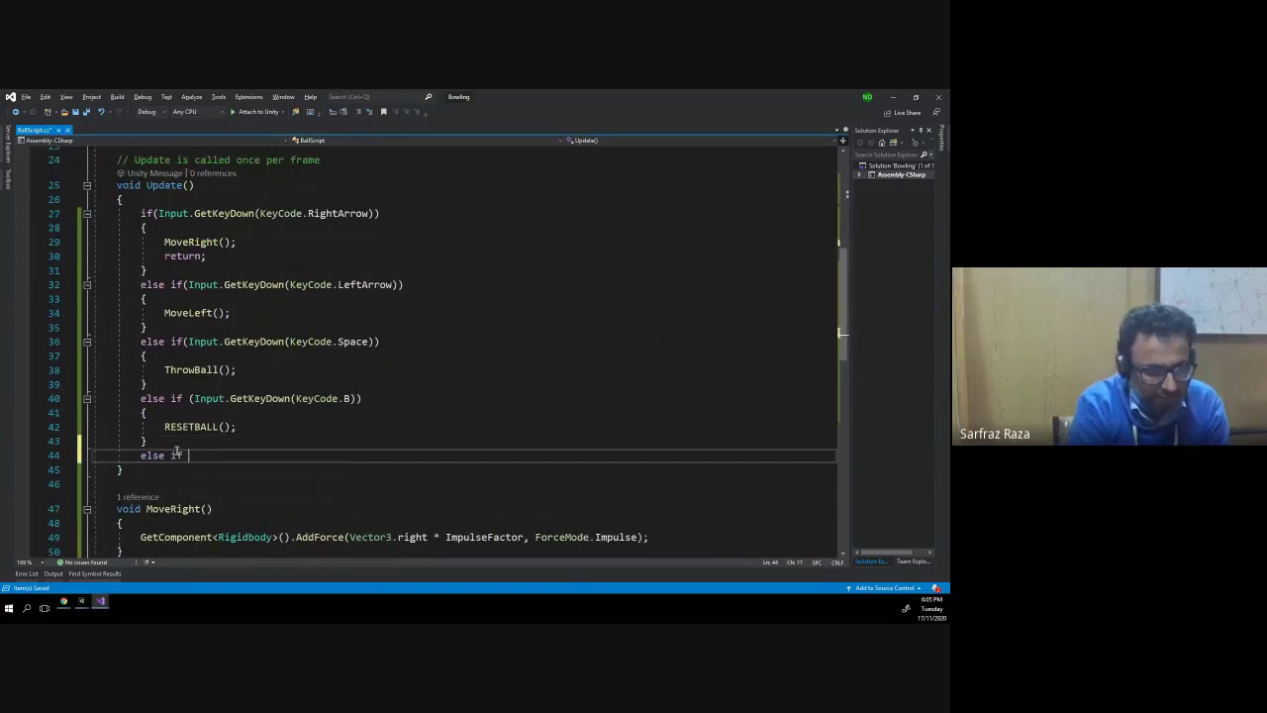
pyautogui.write('(')
pyautogui.press('Up')
pyautogui.press('Up')
pyautogui.press('Up')
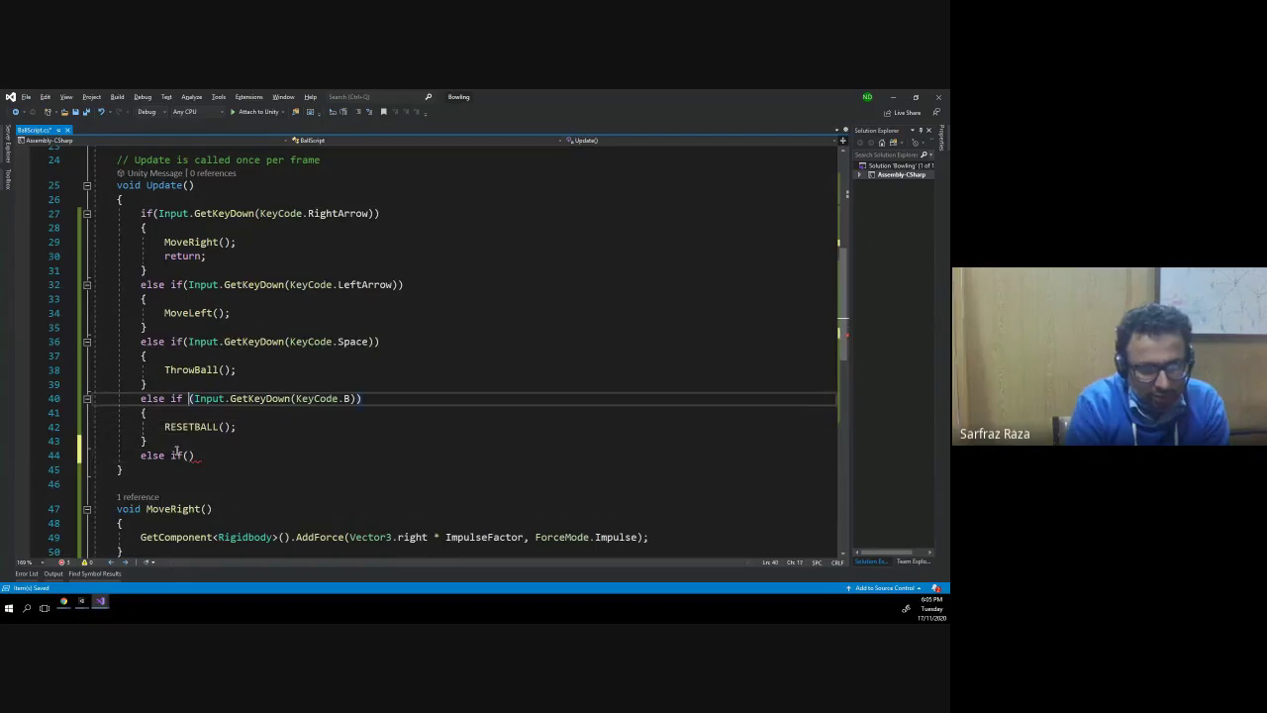
pyautogui.hotkey('shift', 'End')
pyautogui.hotkey('ctrl', 'c')
pyautogui.press('Down')
pyautogui.press('Down')
pyautogui.press('Down')
pyautogui.press('Down')
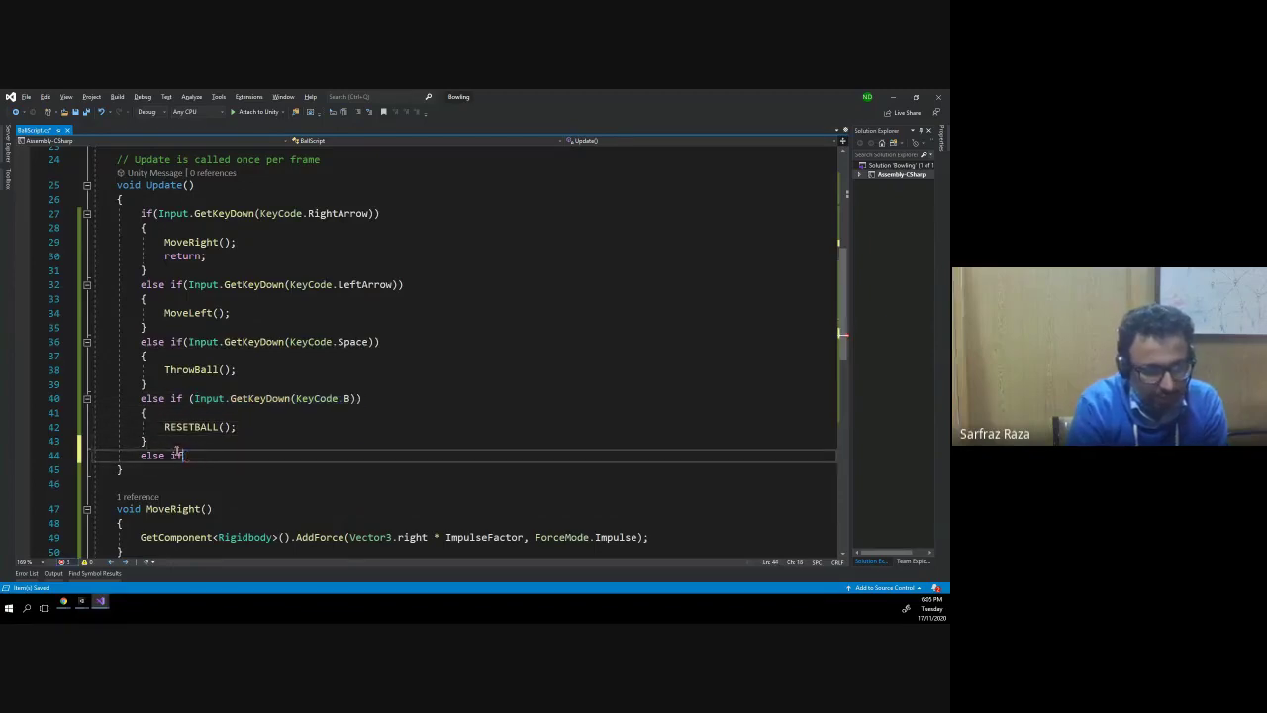
pyautogui.hotkey('ctrl', 'v')
# - Switch the key to KeyCode.R and call RESETGAME(); in the branch body
pyautogui.write('R')
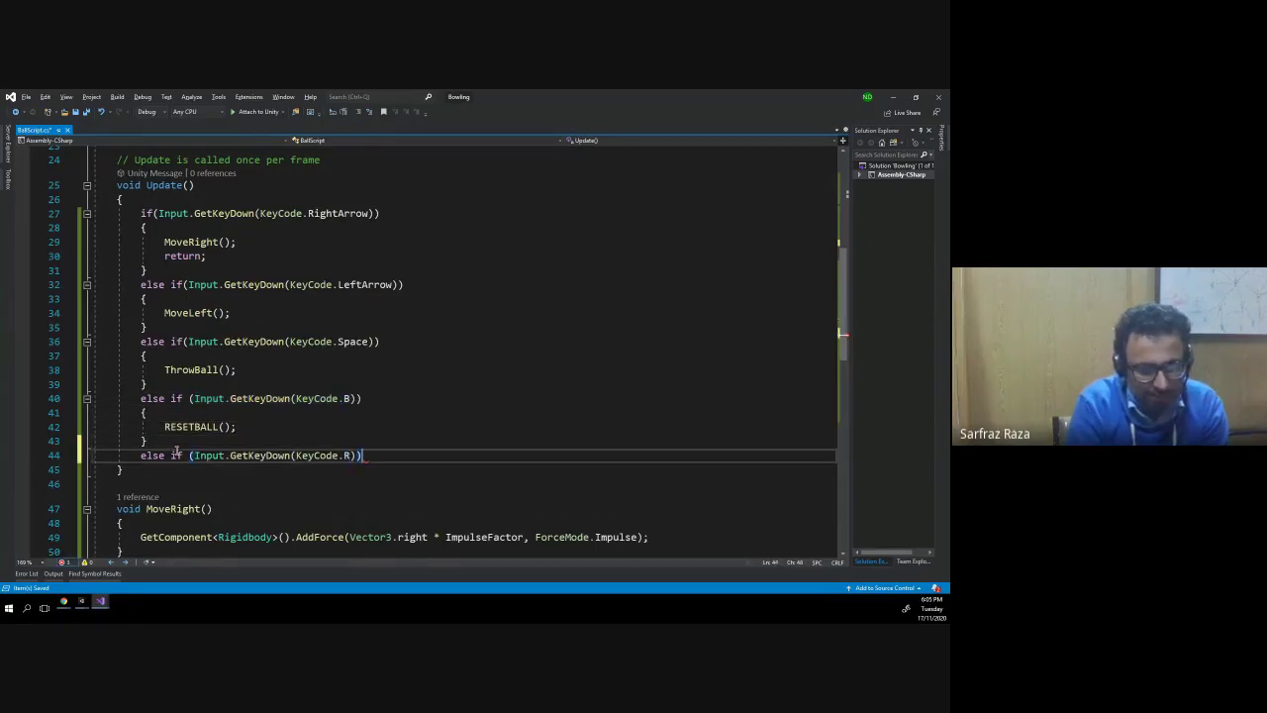
pyautogui.press('Return')
pyautogui.write('{')
pyautogui.press('Return')
pyautogui.write('E')
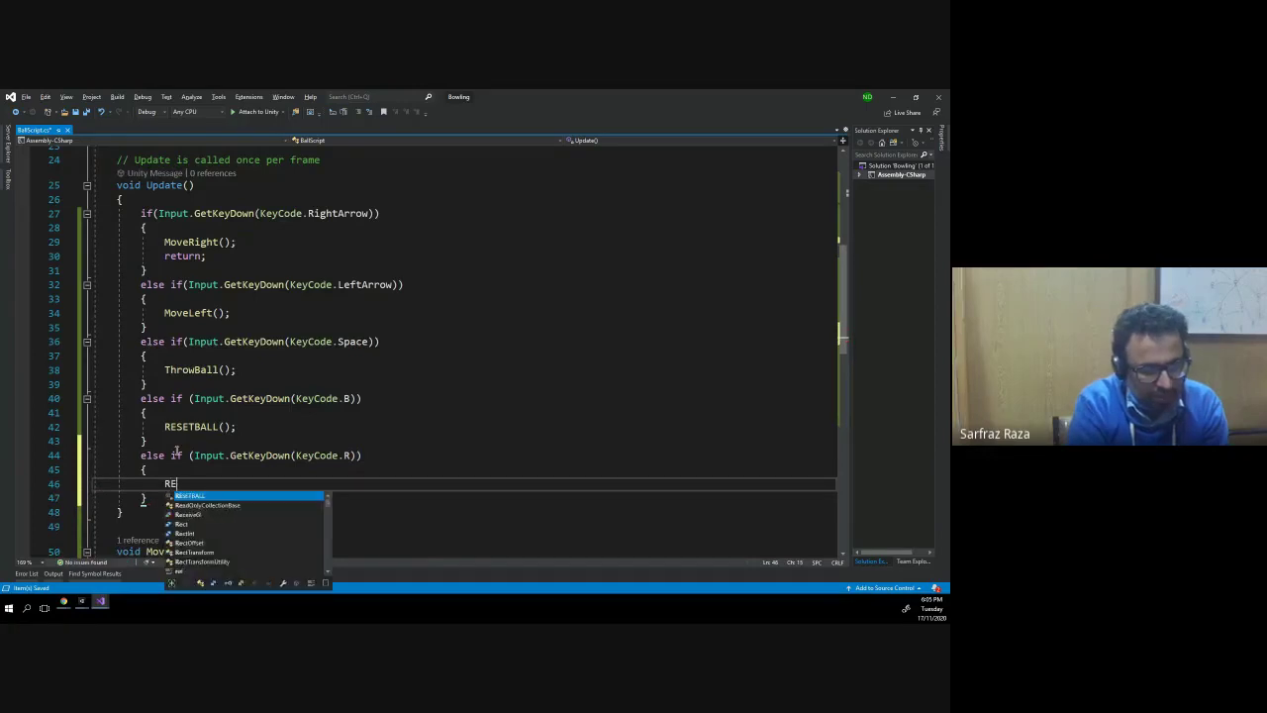
pyautogui.write('SETGAME')
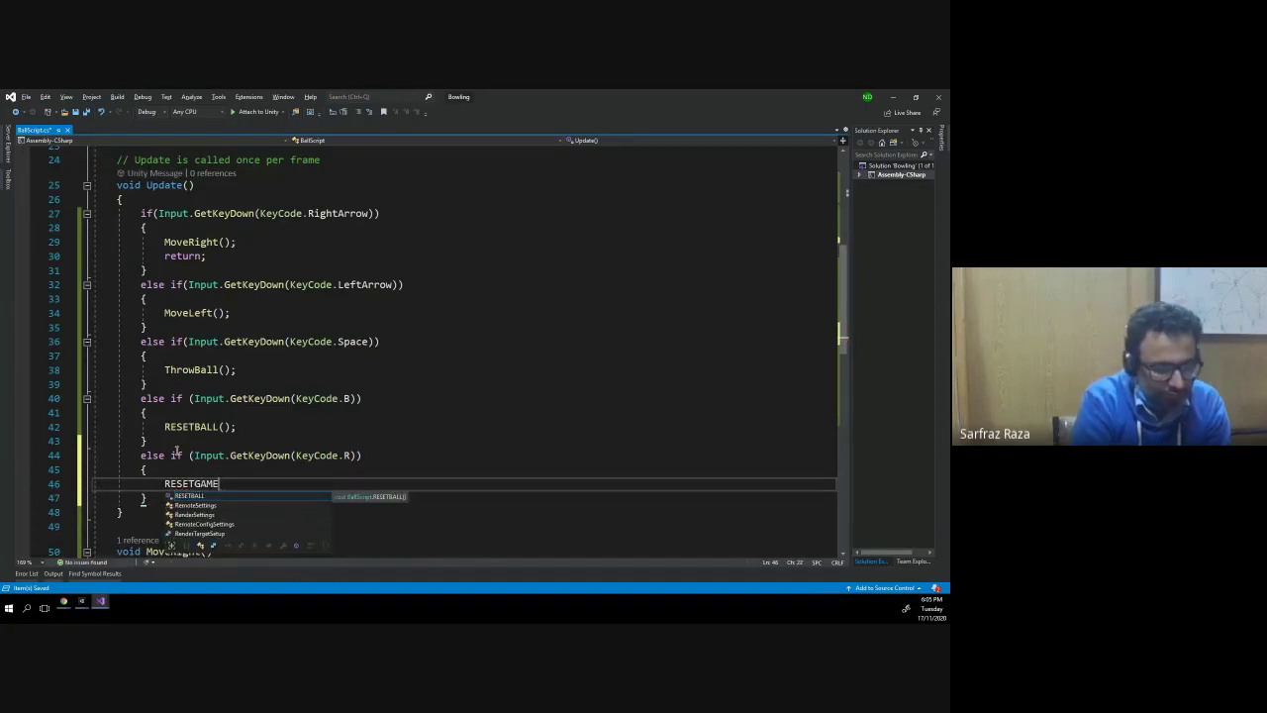
pyautogui.write('();')
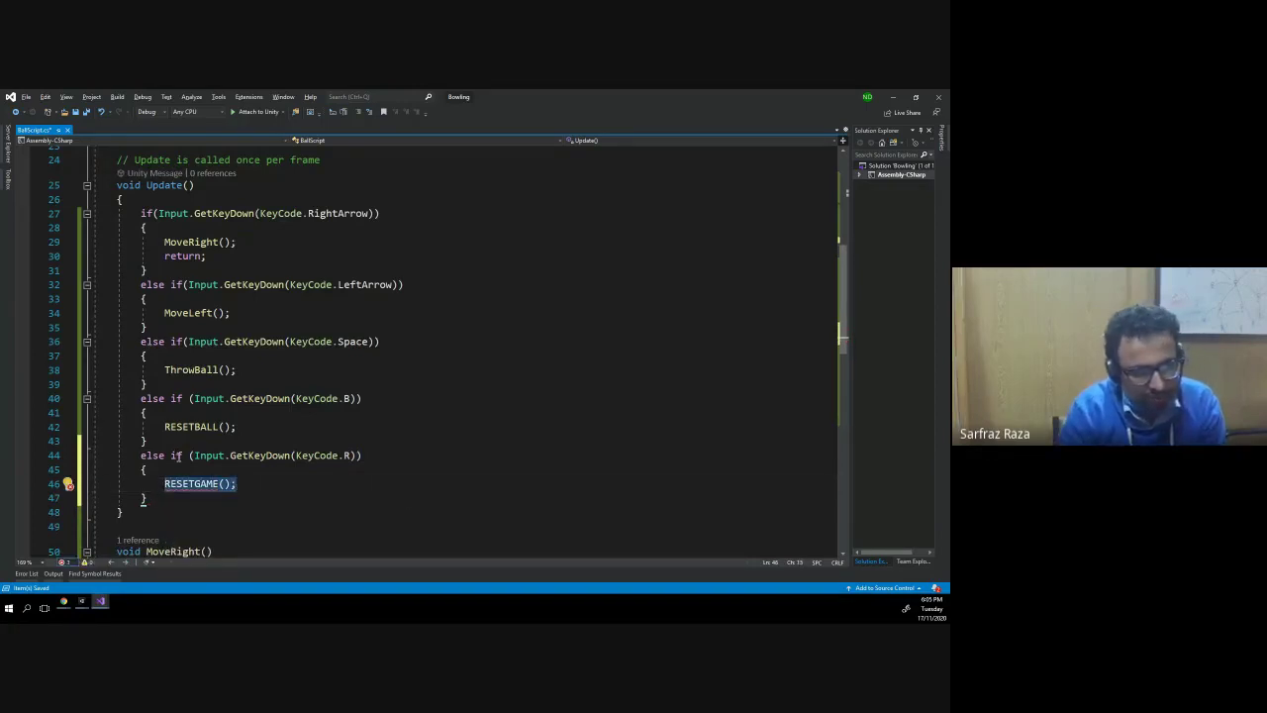
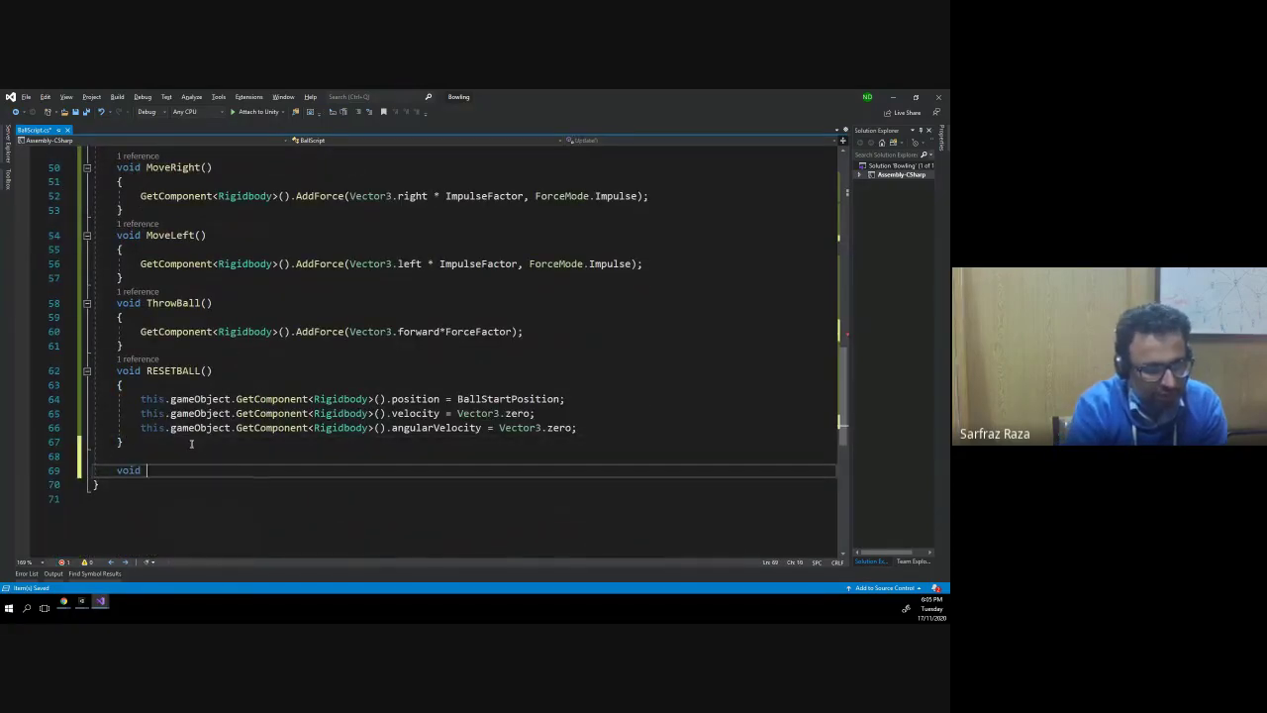
# - Declare a new RESETGAME() method with an opening brace below RESETBALL()
pyautogui.write('RESETGAME()')
pyautogui.press('Return')
pyautogui.write('{')
pyautogui.press('Return')
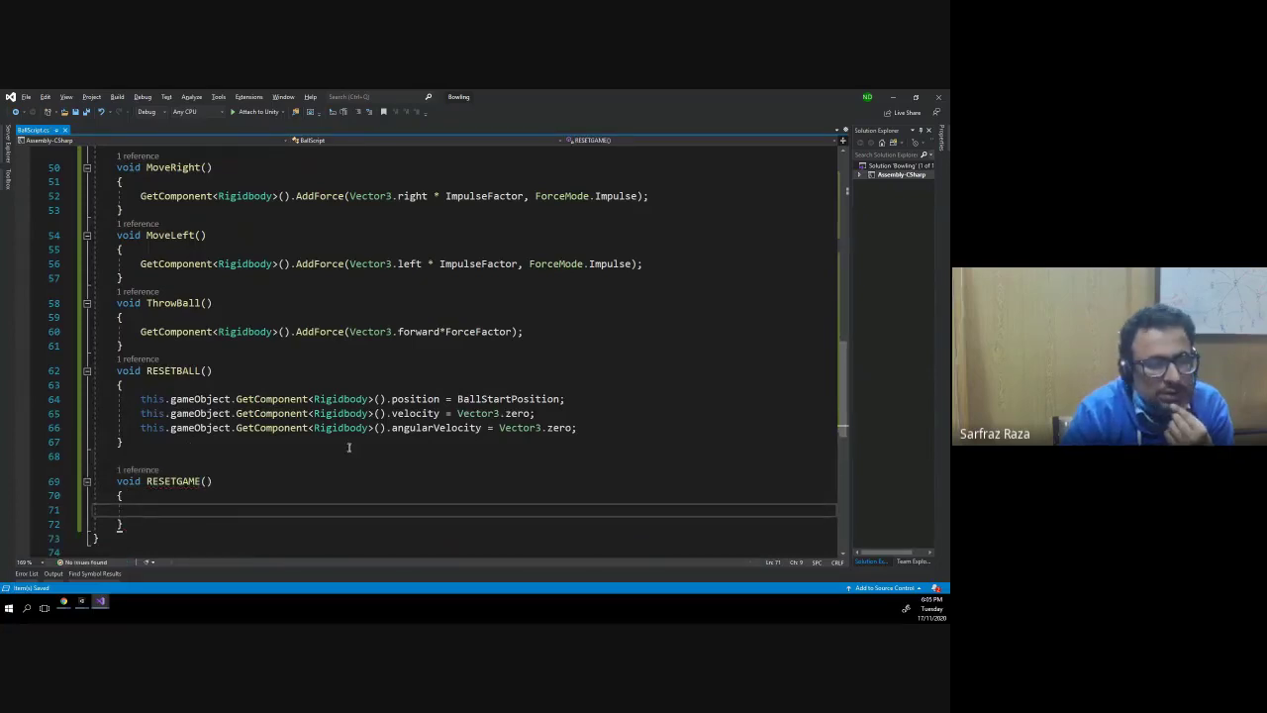
# - Select and copy the FindGameObjectsWithTag statement from Start()
pyautogui.scroll(5, 347, 443)
pyautogui.scroll(5, 346, 443)
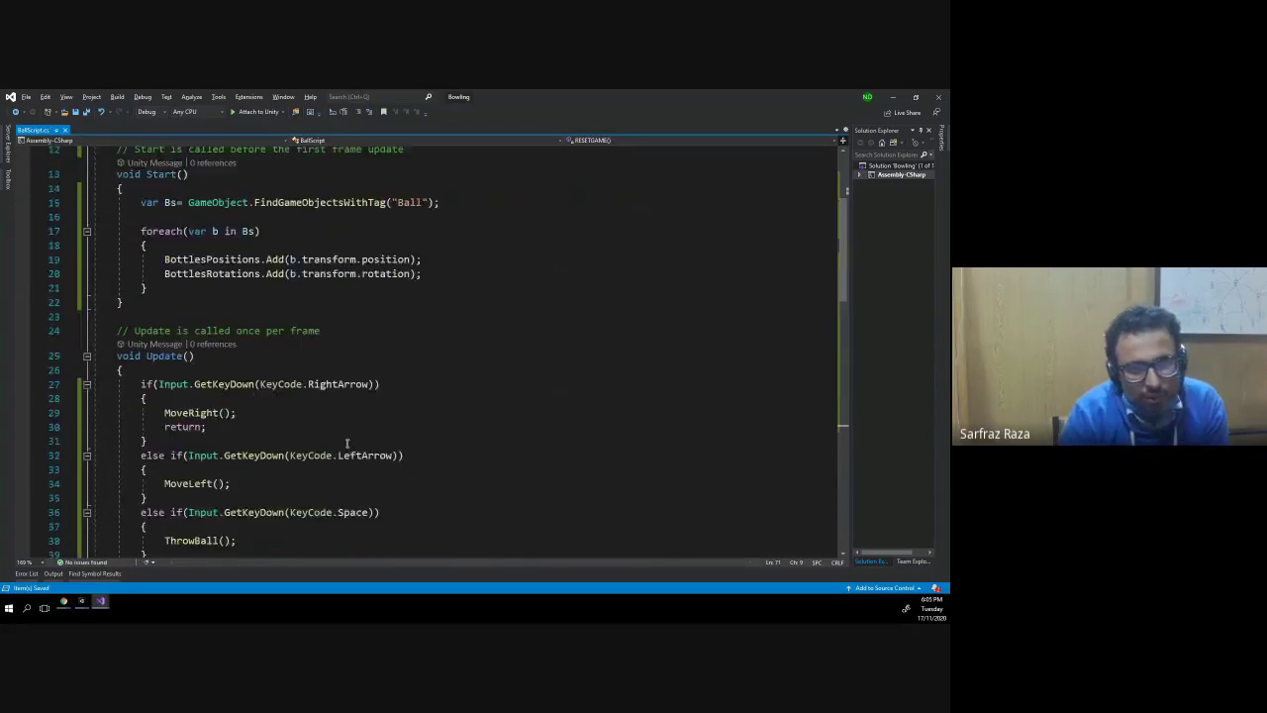
pyautogui.scroll(5, 346, 444)
pyautogui.moveTo(142, 373); pyautogui.dragTo(428, 373)
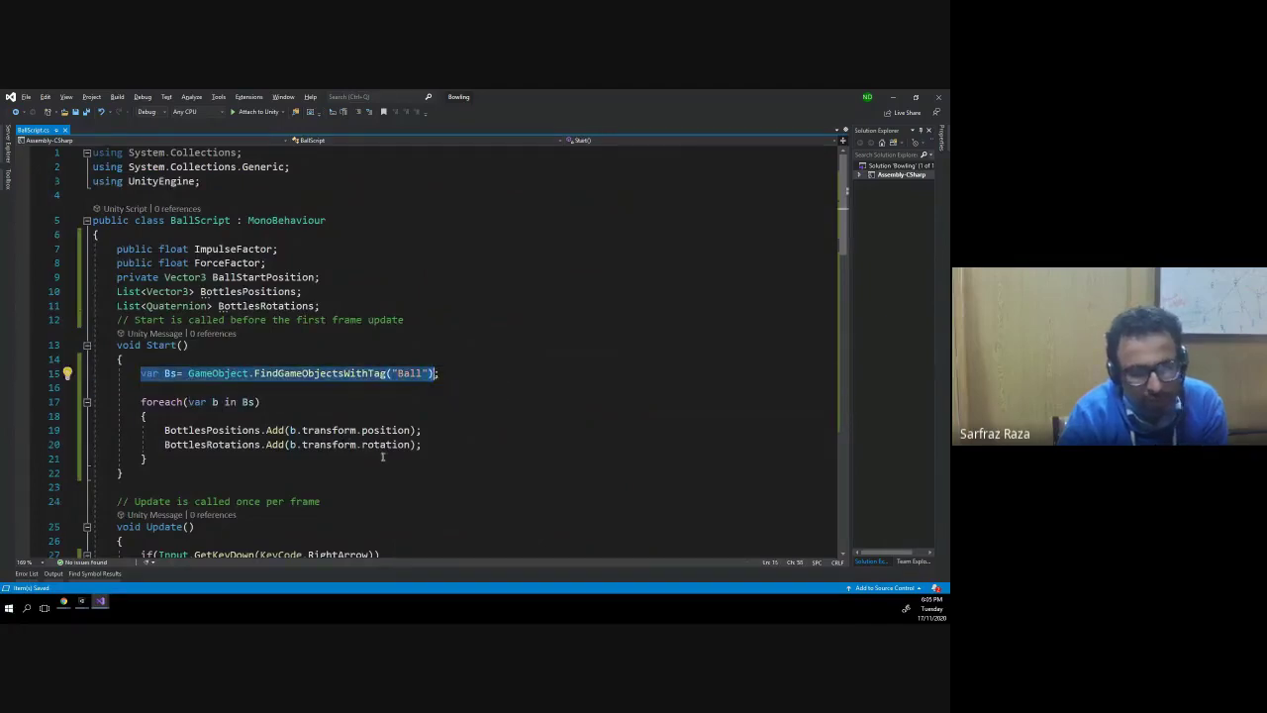
pyautogui.scroll(-1, 378, 457)
pyautogui.scroll(-12, 378, 457)
pyautogui.scroll(-5, 378, 456)
# - Paste the var Bs = GameObject.FindGameObjectsWithTag("Ball") line into RESETGAME
pyautogui.scroll(-2, 376, 458)
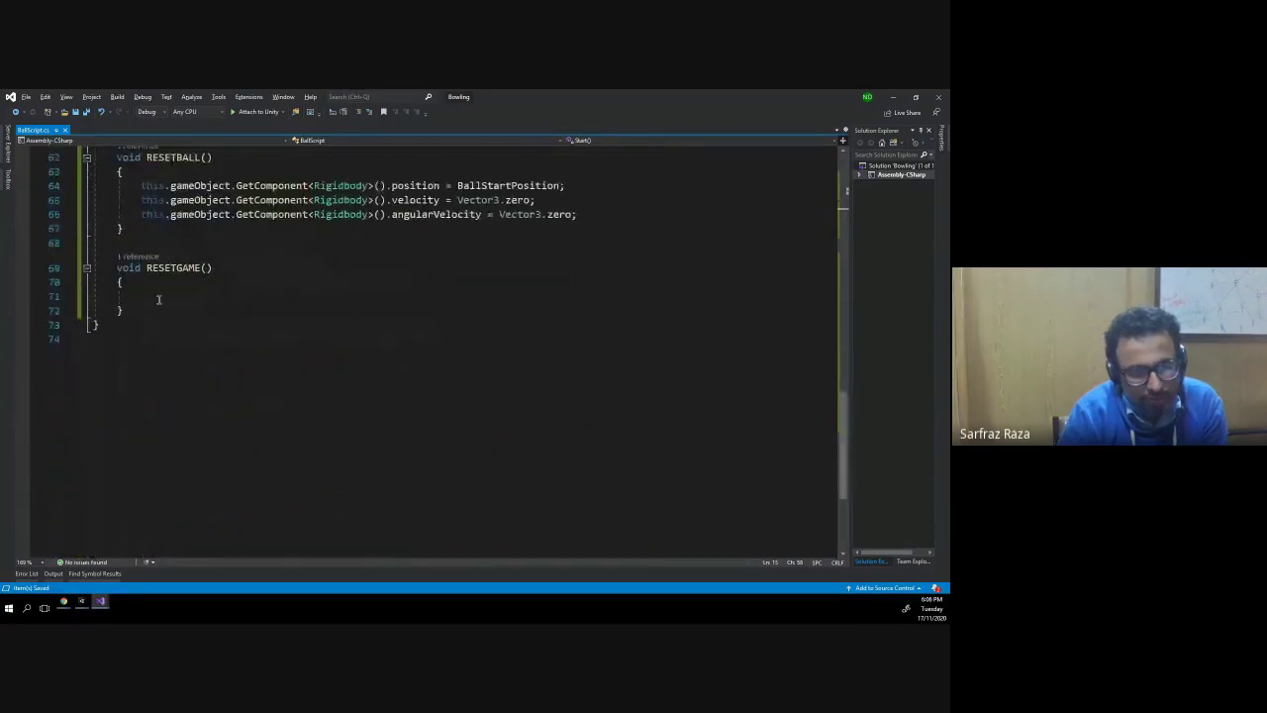
pyautogui.click(410, 296)
pyautogui.write('var Bs = GameObject.FindGameObjectsWithTag("Ball")')
pyautogui.write(')')
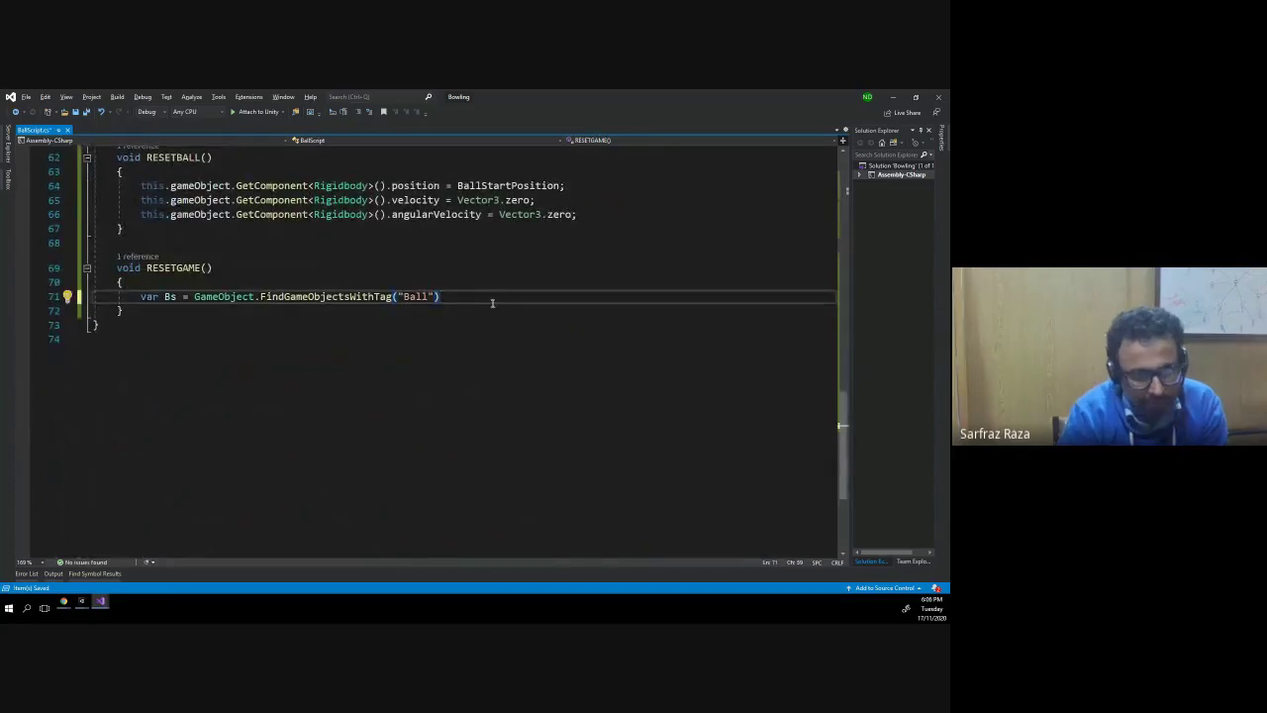
pyautogui.write(';')
pyautogui.press('Return')
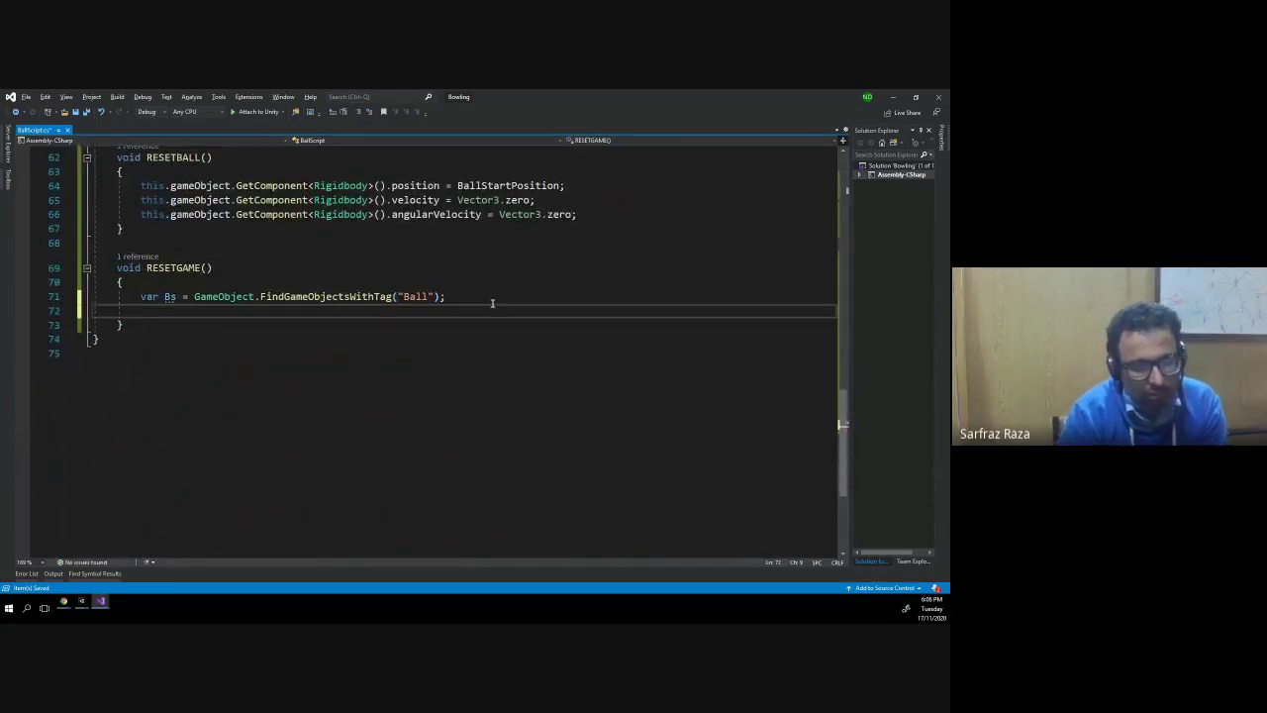
# - Copy the foreach (var b in Bs) header from Start() and paste it below the find line
pyautogui.scroll(10, 485, 302)
pyautogui.scroll(7, 476, 301)
pyautogui.scroll(4, 476, 301)
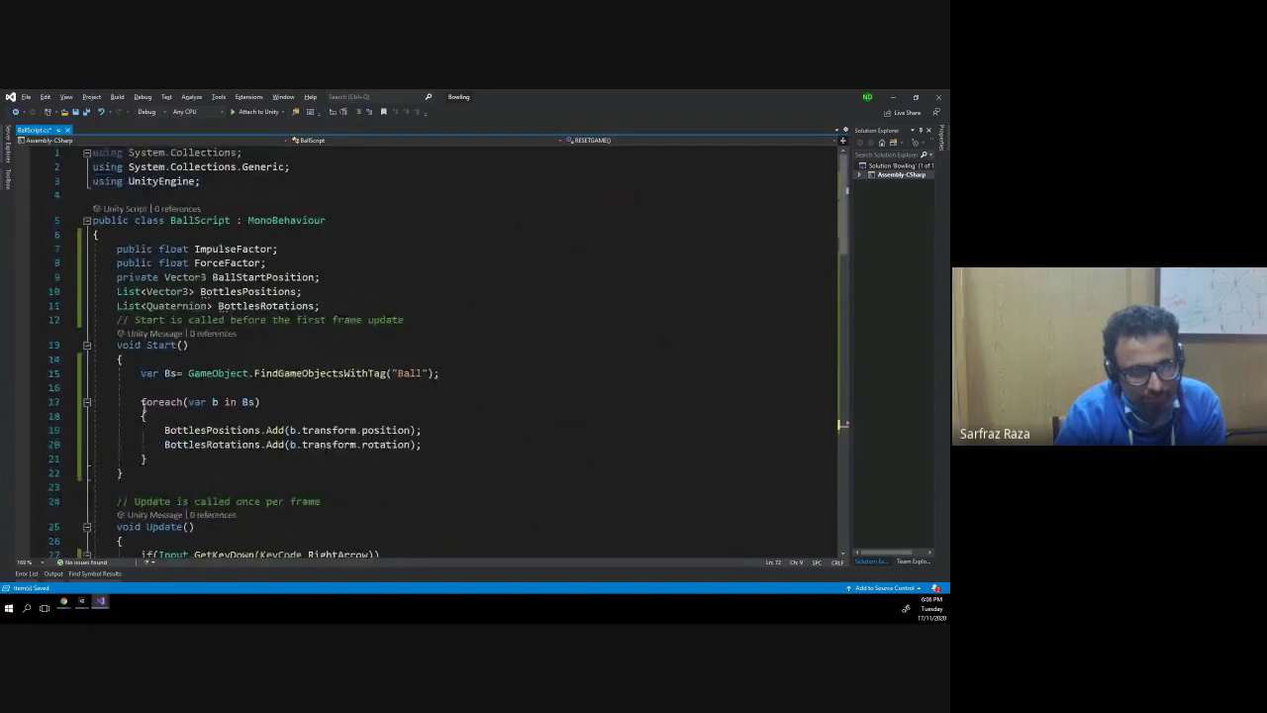
pyautogui.moveTo(141, 406); pyautogui.dragTo(148, 417)
pyautogui.scroll(-2, 199, 451)
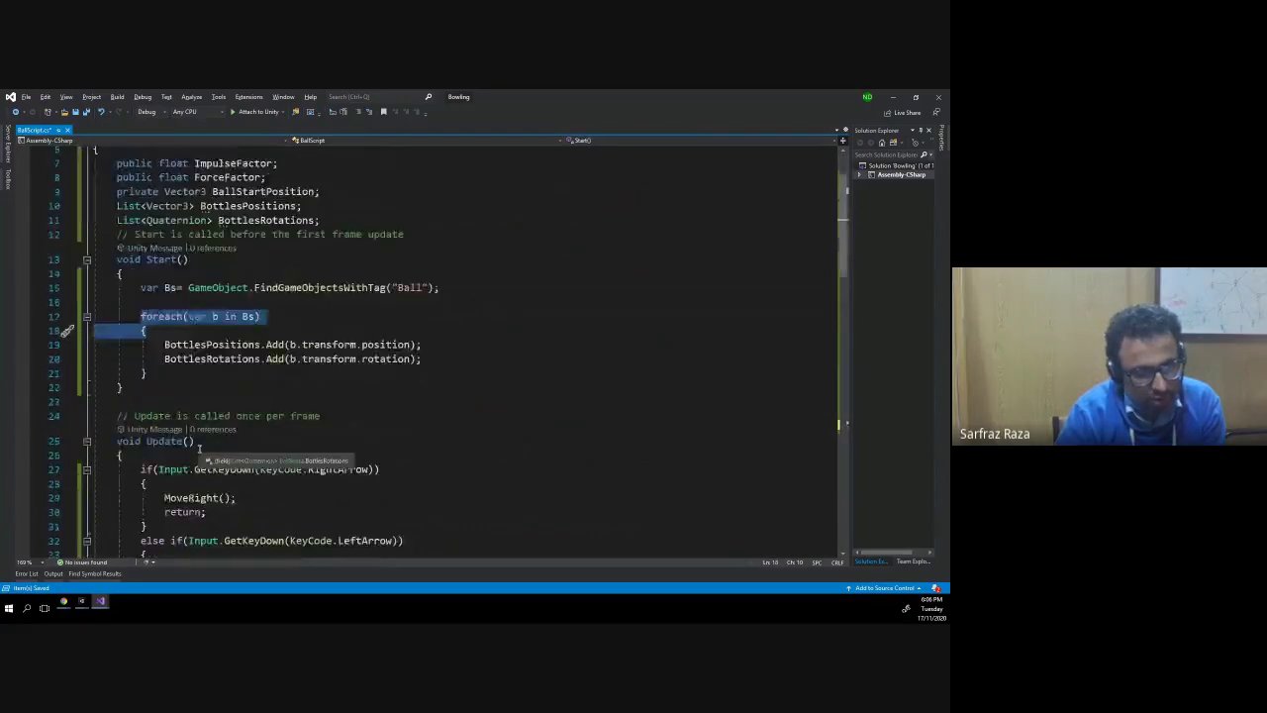
pyautogui.scroll(-7, 199, 450)
pyautogui.scroll(-7, 202, 451)
pyautogui.scroll(-4, 202, 452)
pyautogui.click(466, 342)
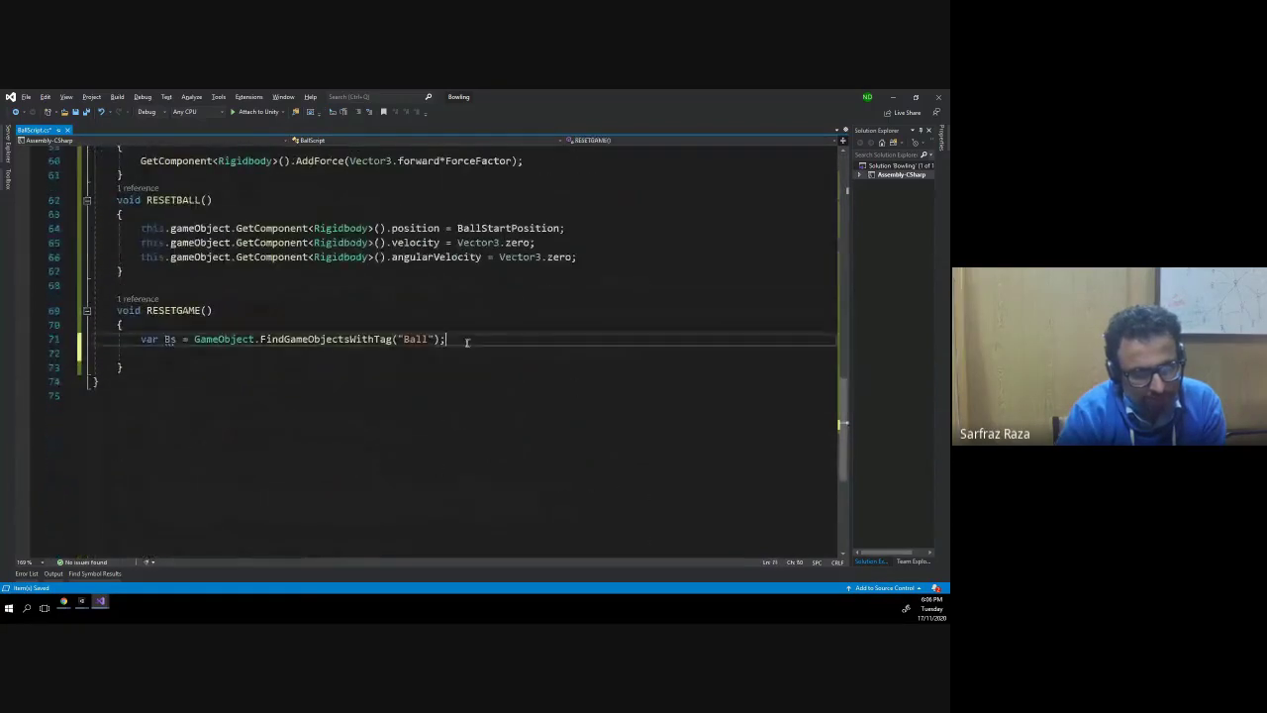
pyautogui.press('Return')
pyautogui.write('foreach (var b in Bs) {')
pyautogui.press('Return')
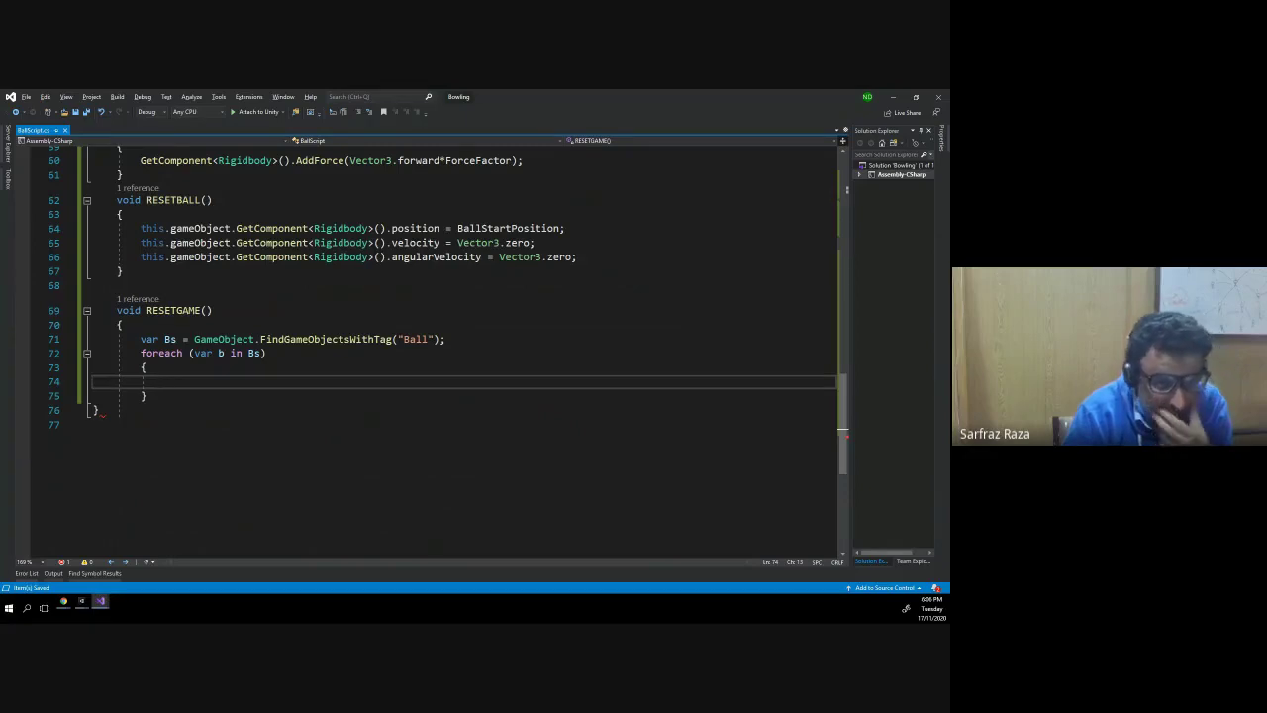
# - Close the foreach loop's braces, leaving its body empty
pyautogui.click(182, 395)
pyautogui.press('Return')
pyautogui.write('}')
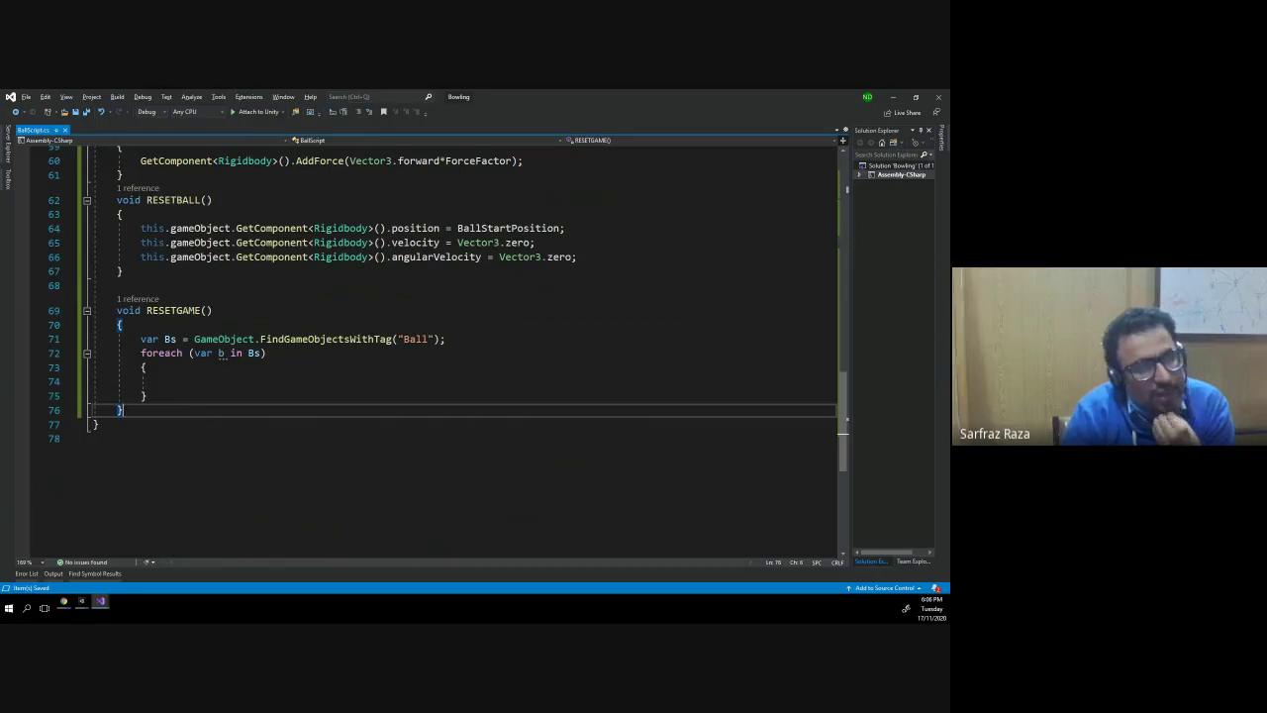
pyautogui.click(197, 377)
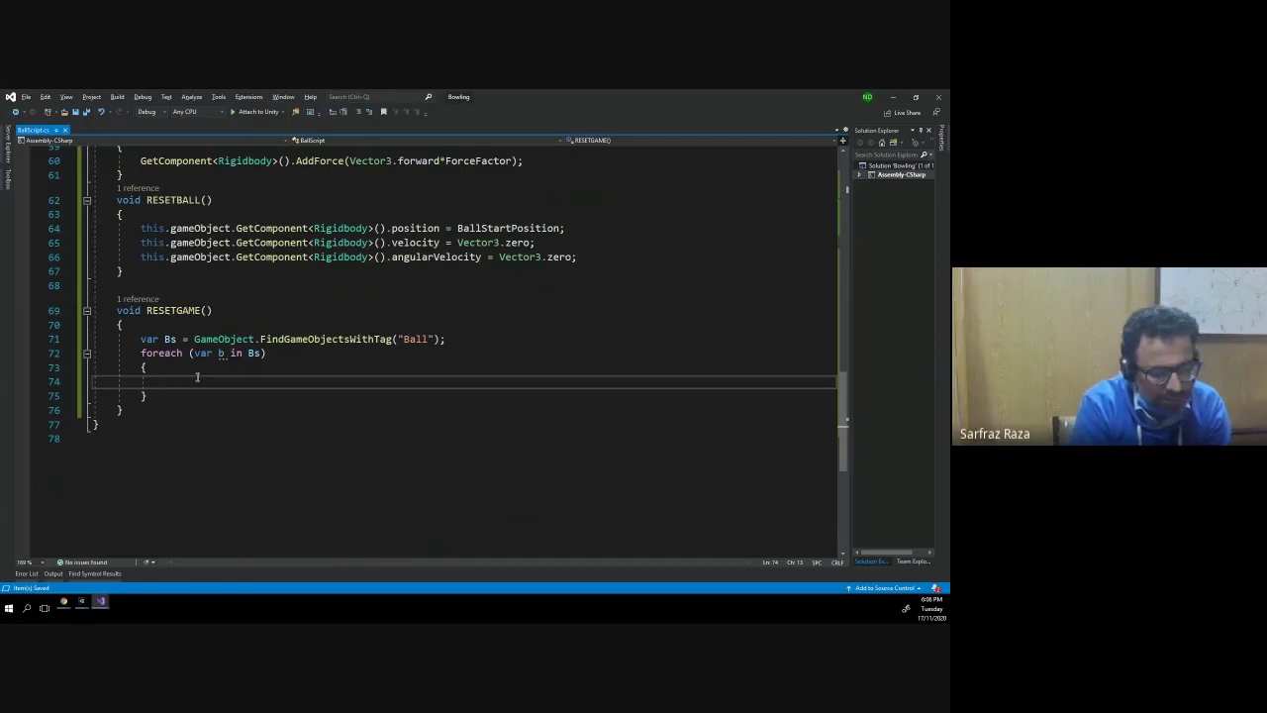
# - Get each bottle's Rigidbody into abottlePhysics with GetComponent<Rigidbody>()
pyautogui.write('var abottlePhysics =')
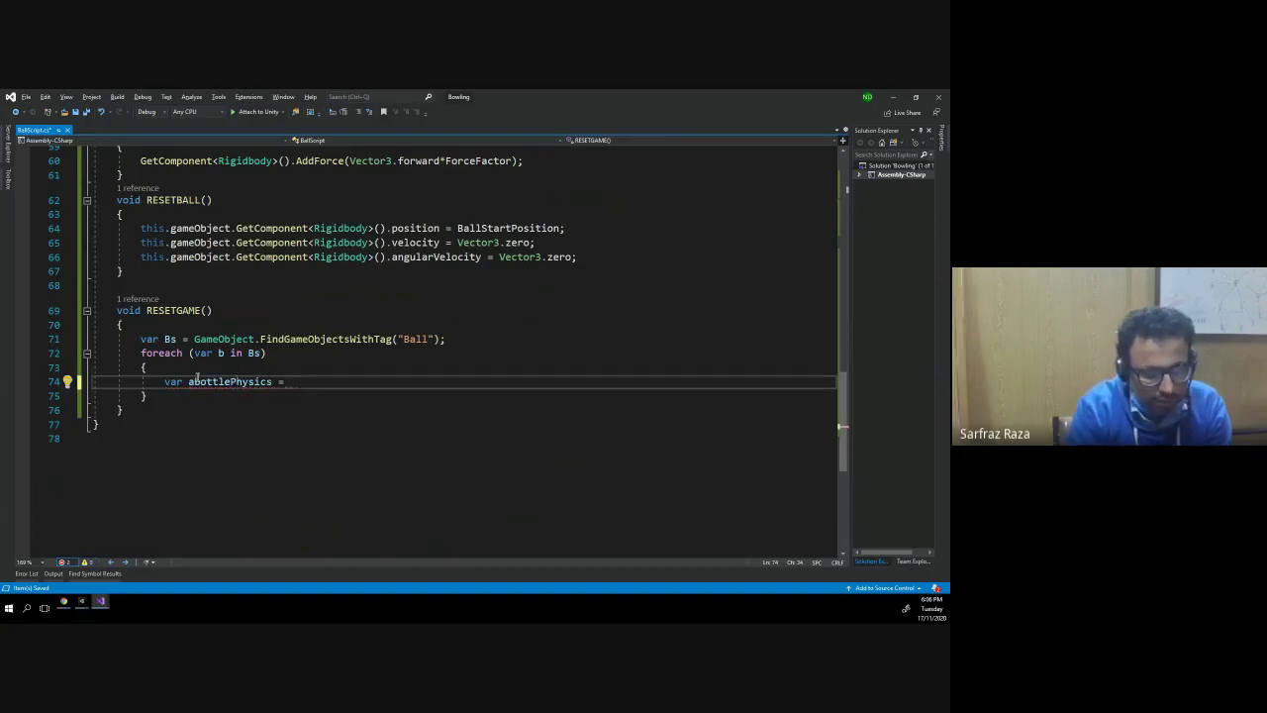
pyautogui.write(' b.')
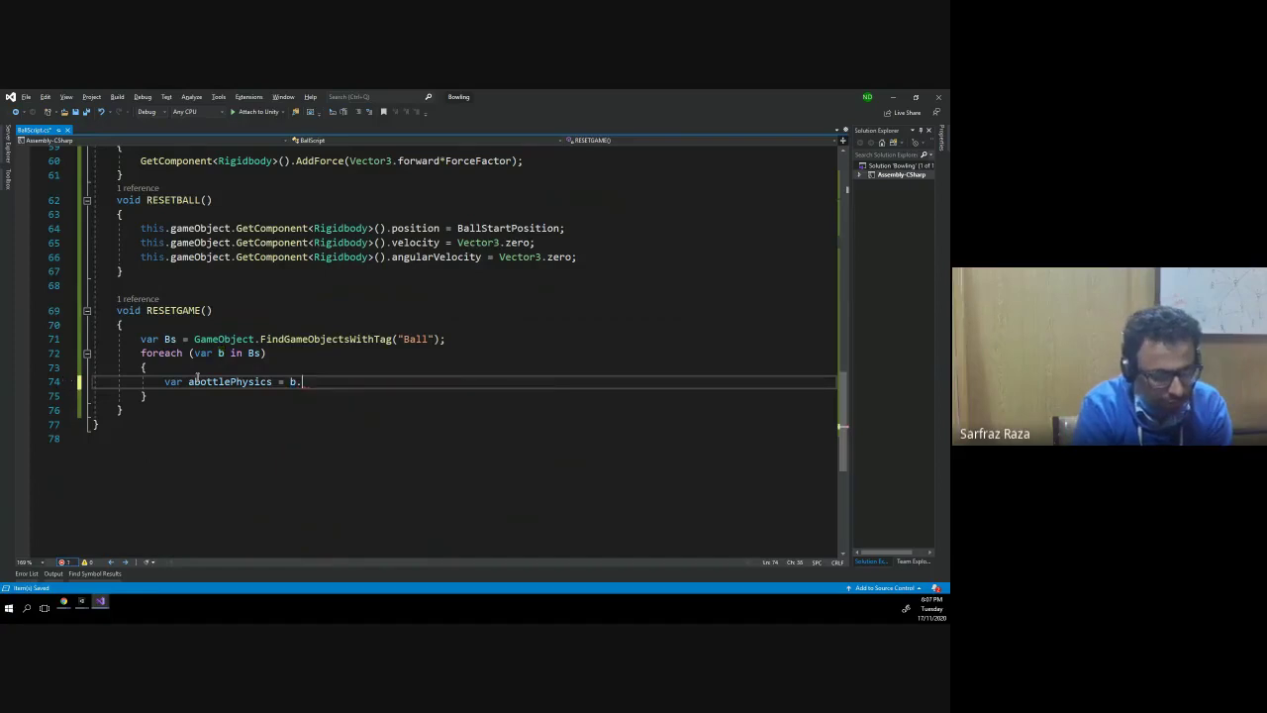
pyautogui.write('get')
pyautogui.press('Tab')
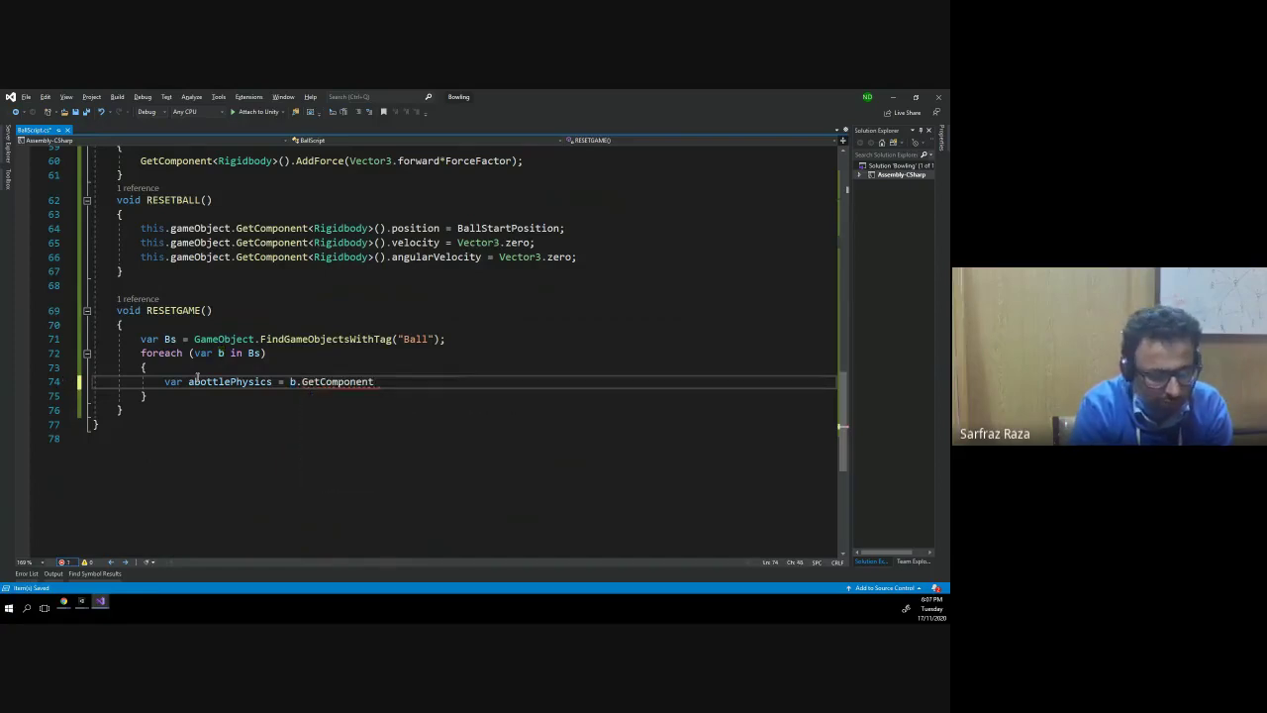
pyautogui.write('<Rig>')
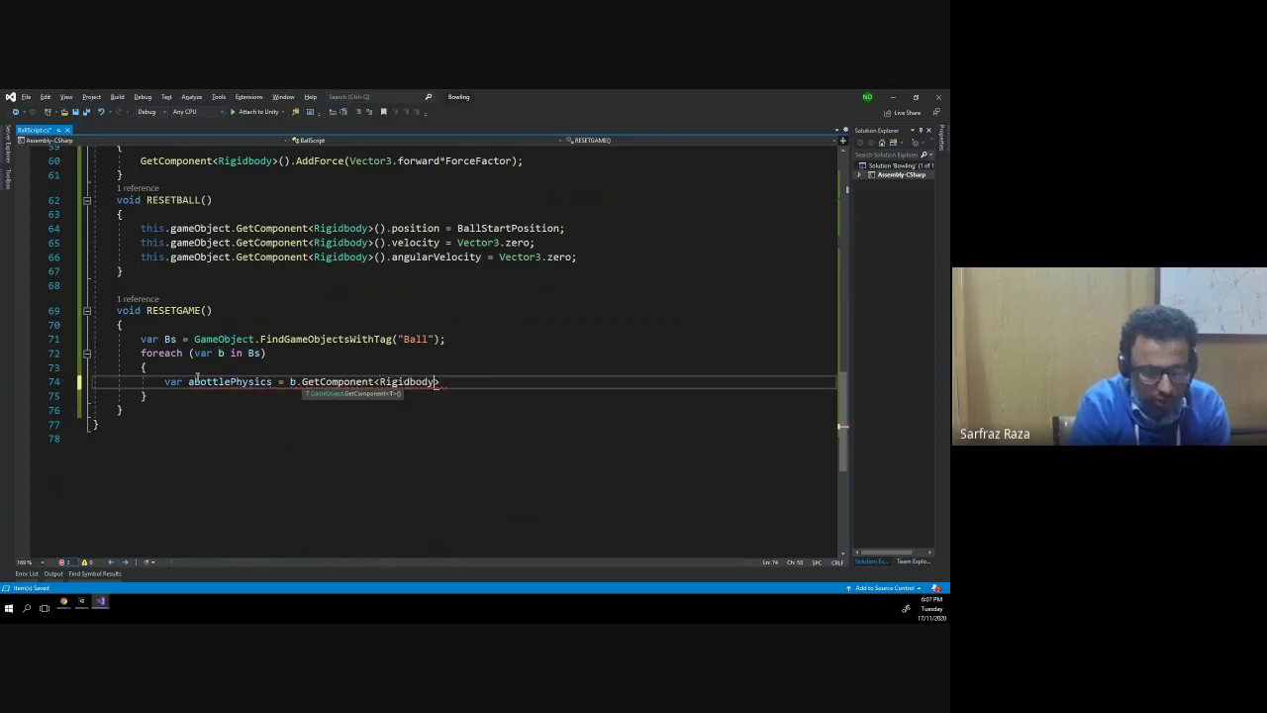
pyautogui.write('>();')
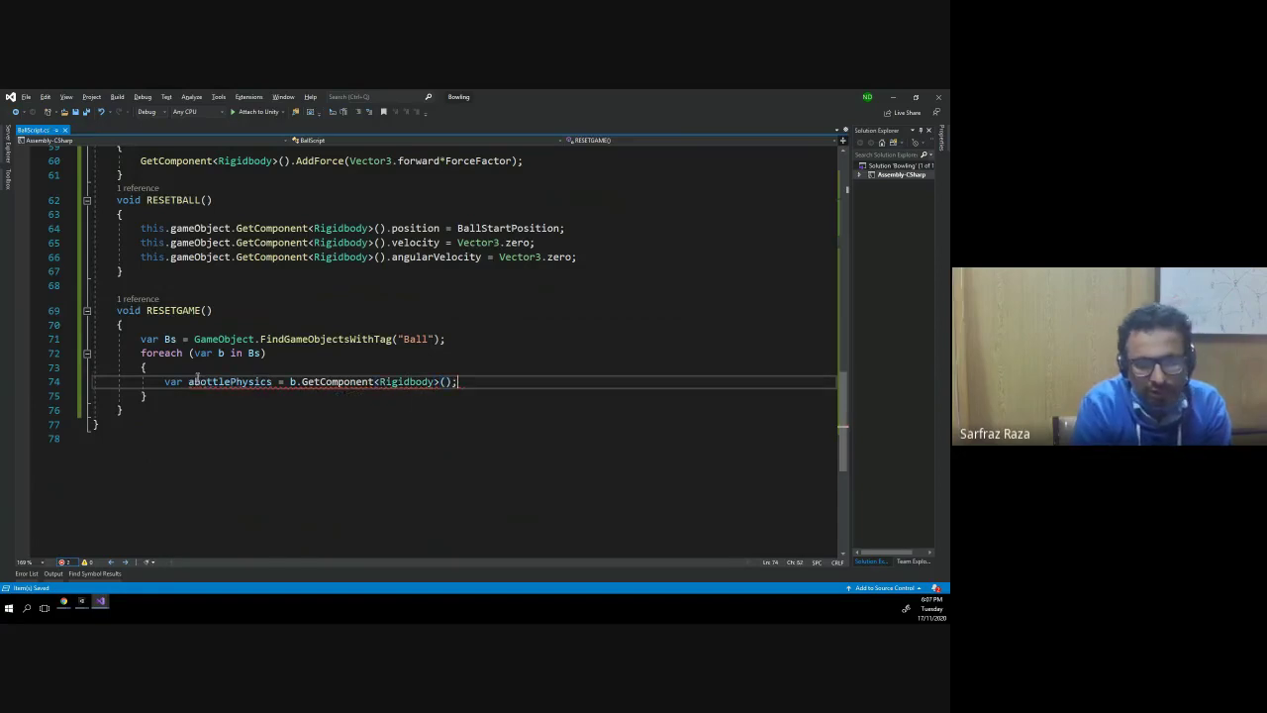
pyautogui.press('Return')
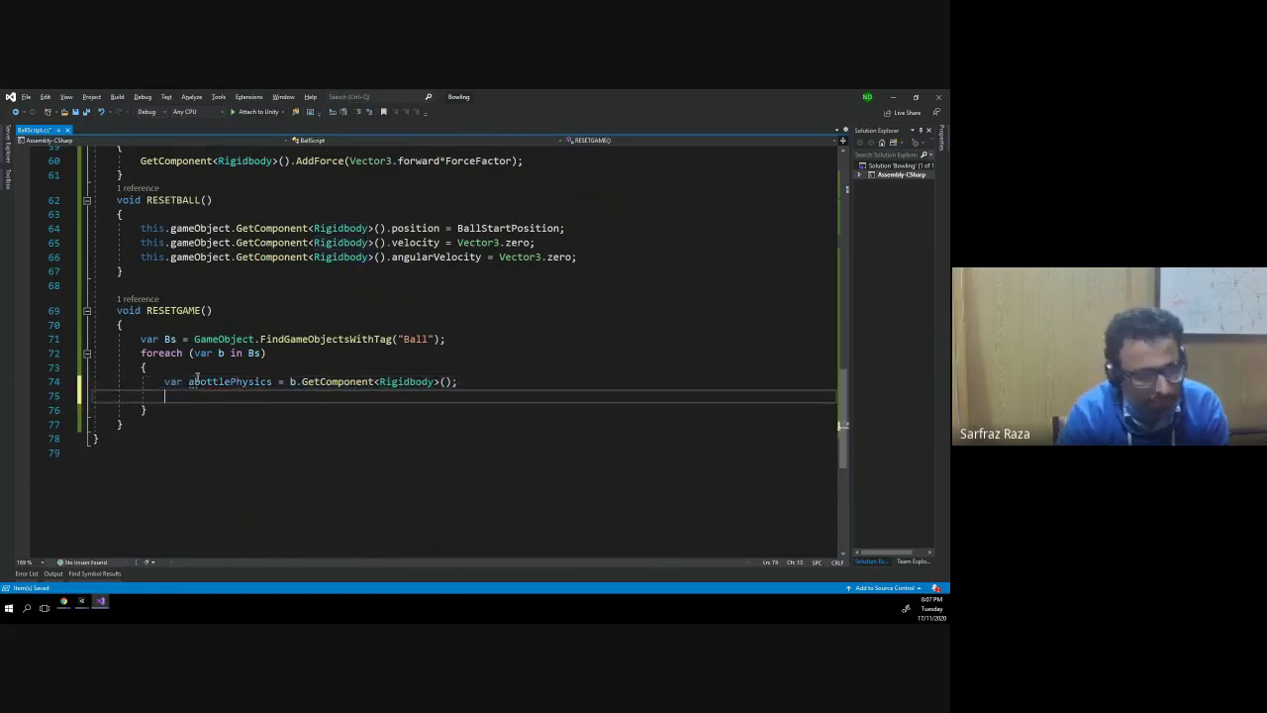
# - Set abottlePhysics.velocity and angularVelocity to Vector3.zero
pyautogui.write('ab')
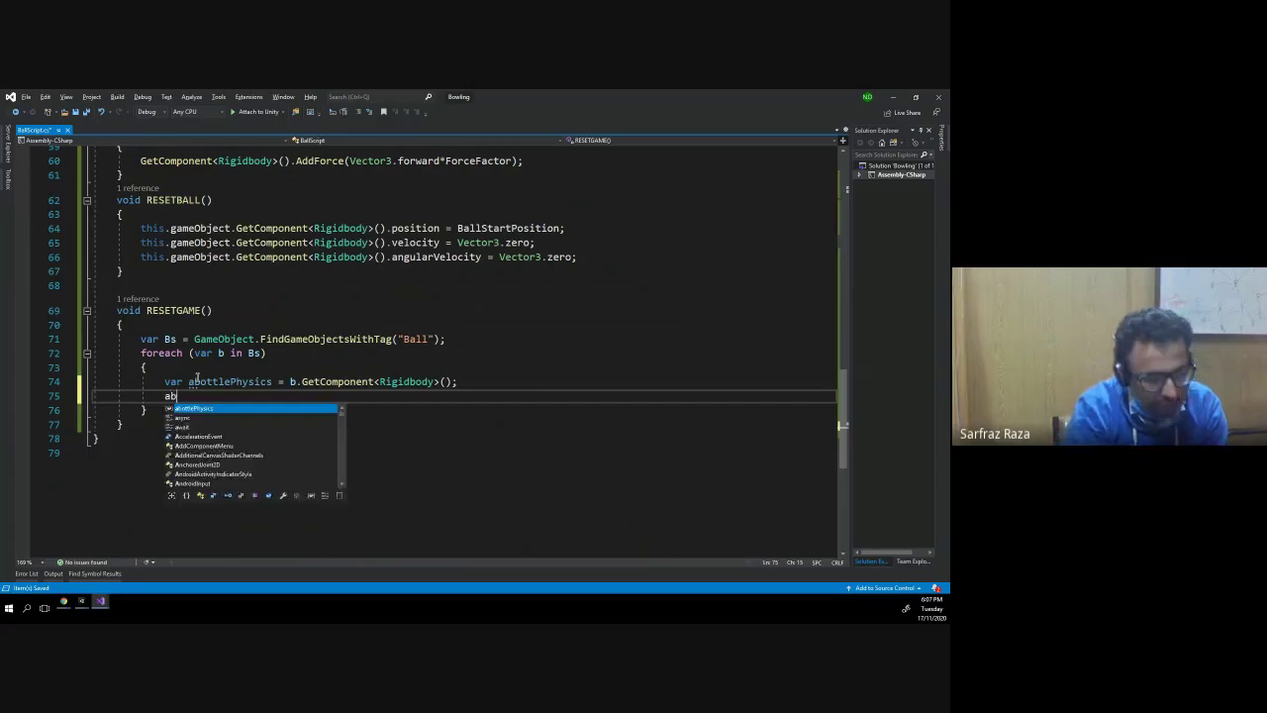
pyautogui.write('ottl')
pyautogui.press('Tab')
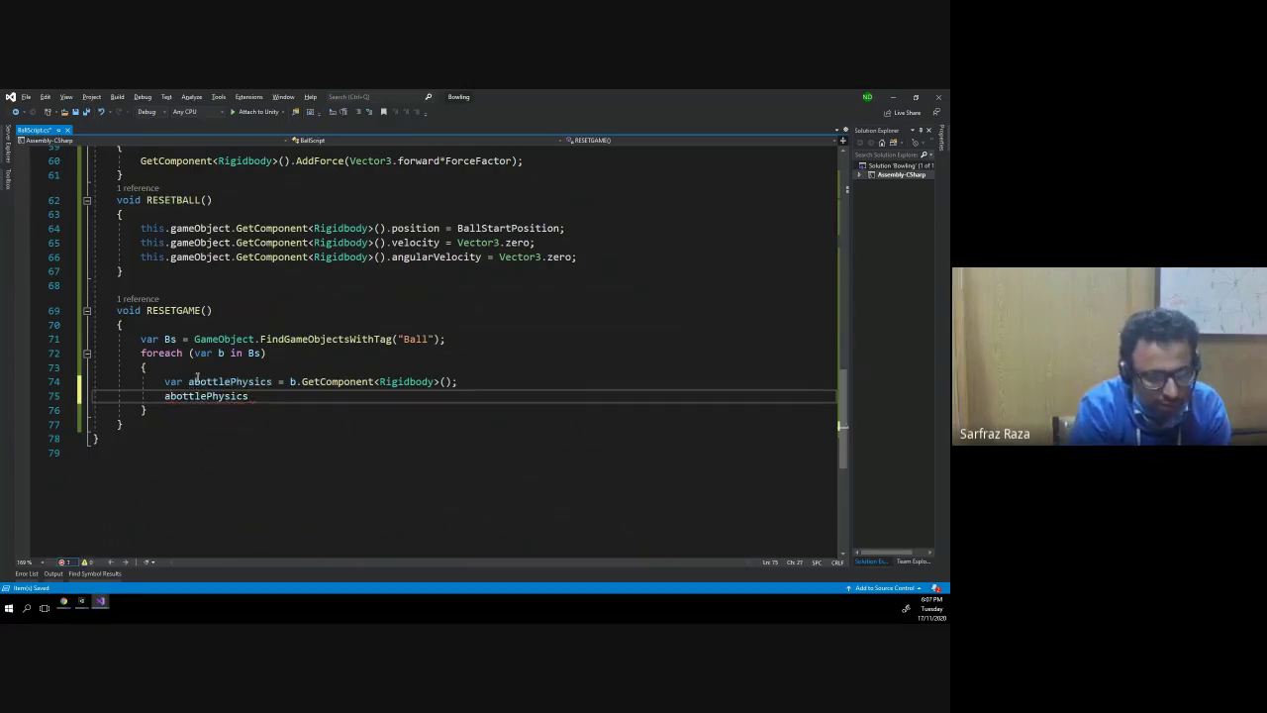
pyautogui.write('.')
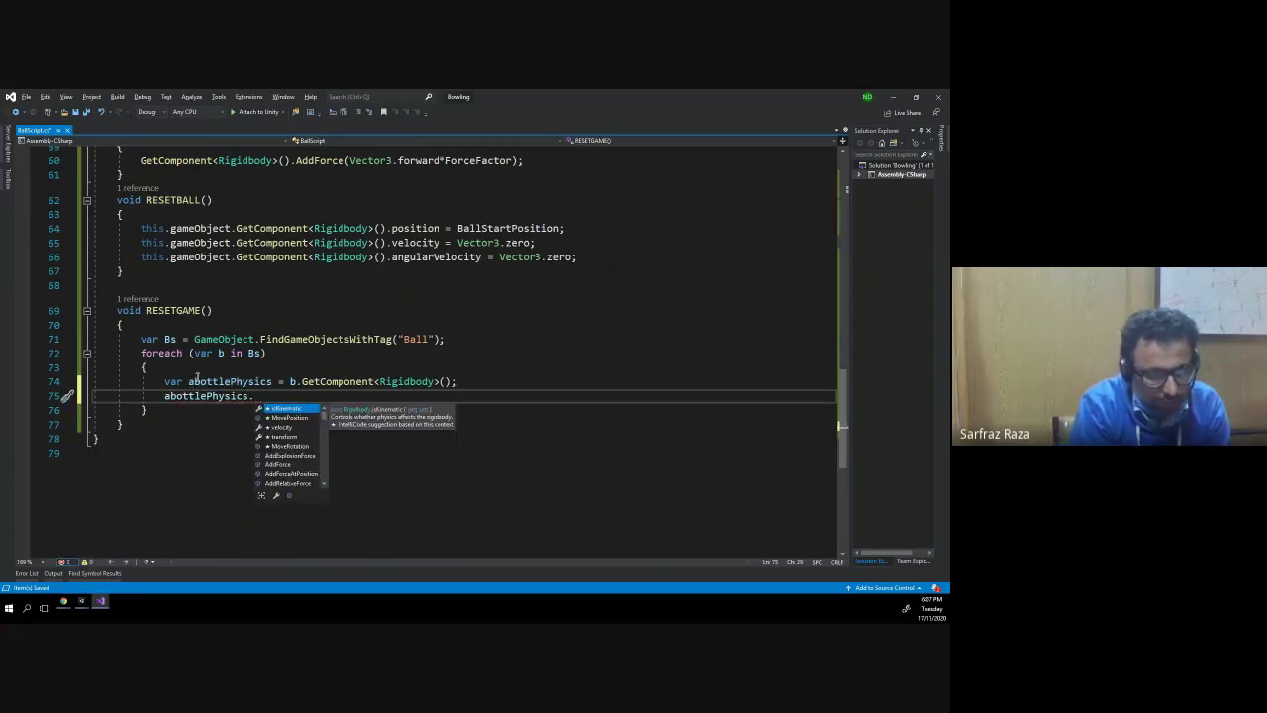
pyautogui.write('vel')
pyautogui.press('Tab')
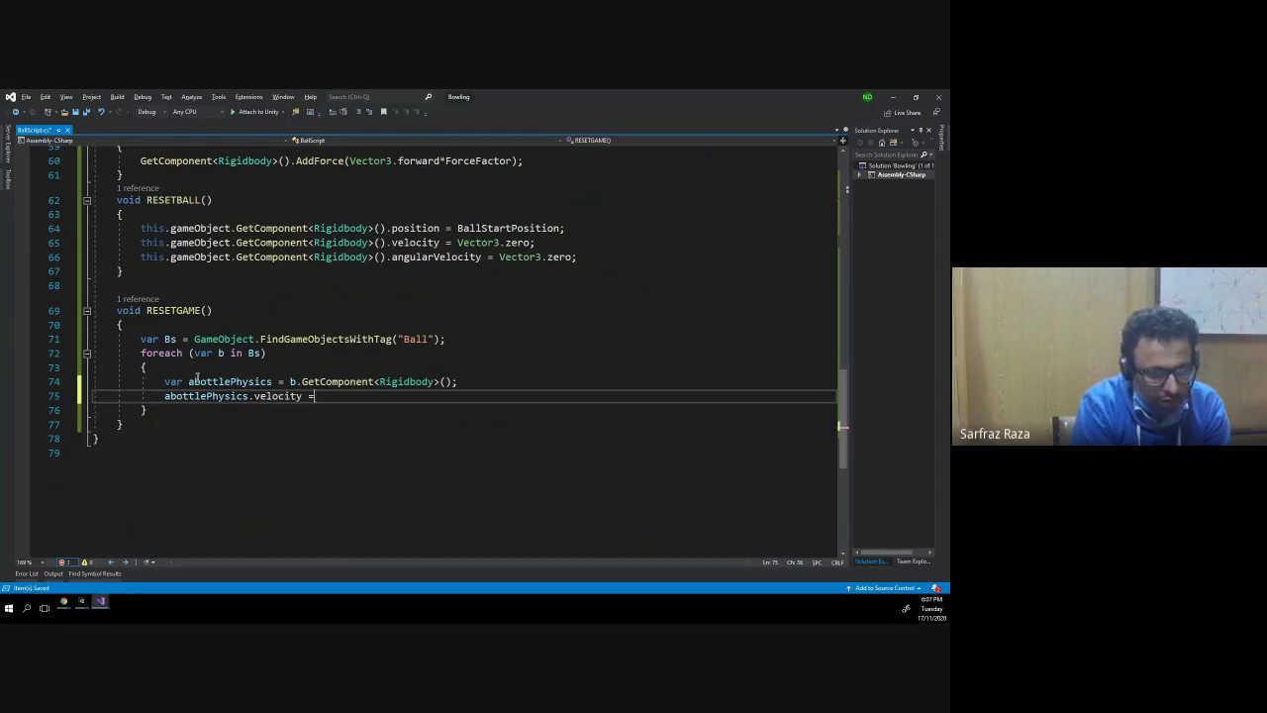
pyautogui.write(' vecto')
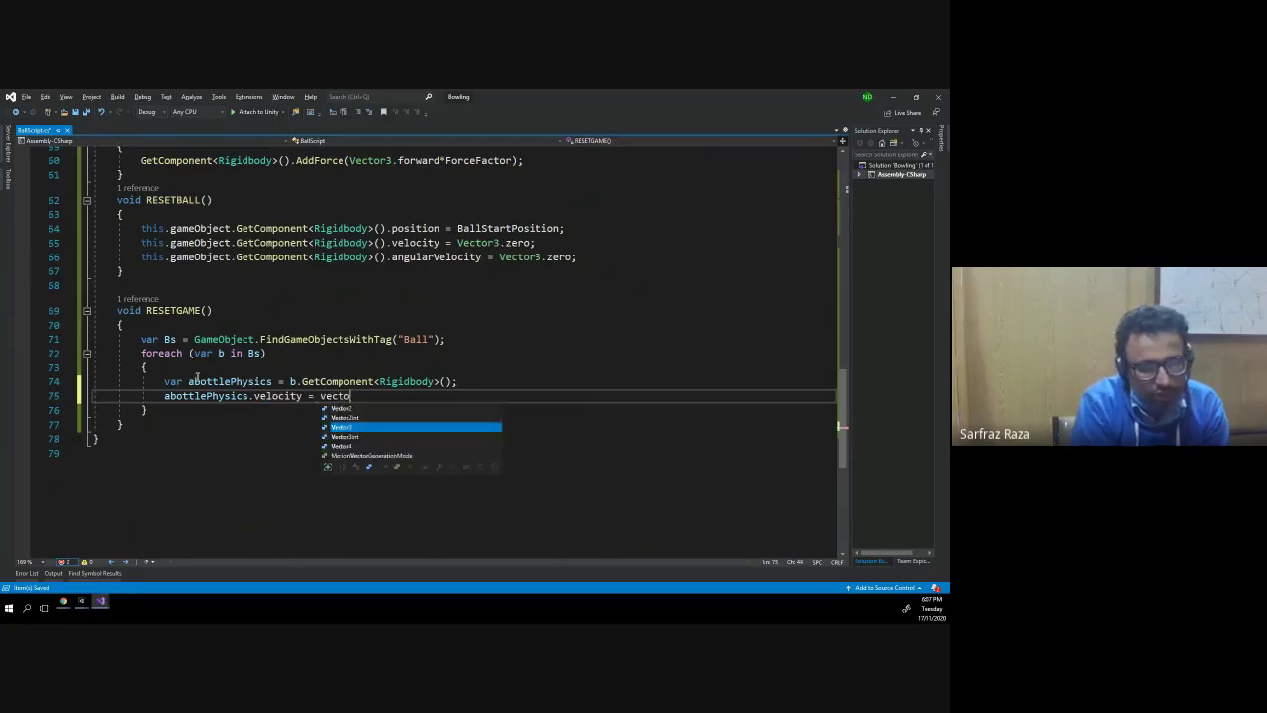
pyautogui.press('Tab')
pyautogui.write('.zero')
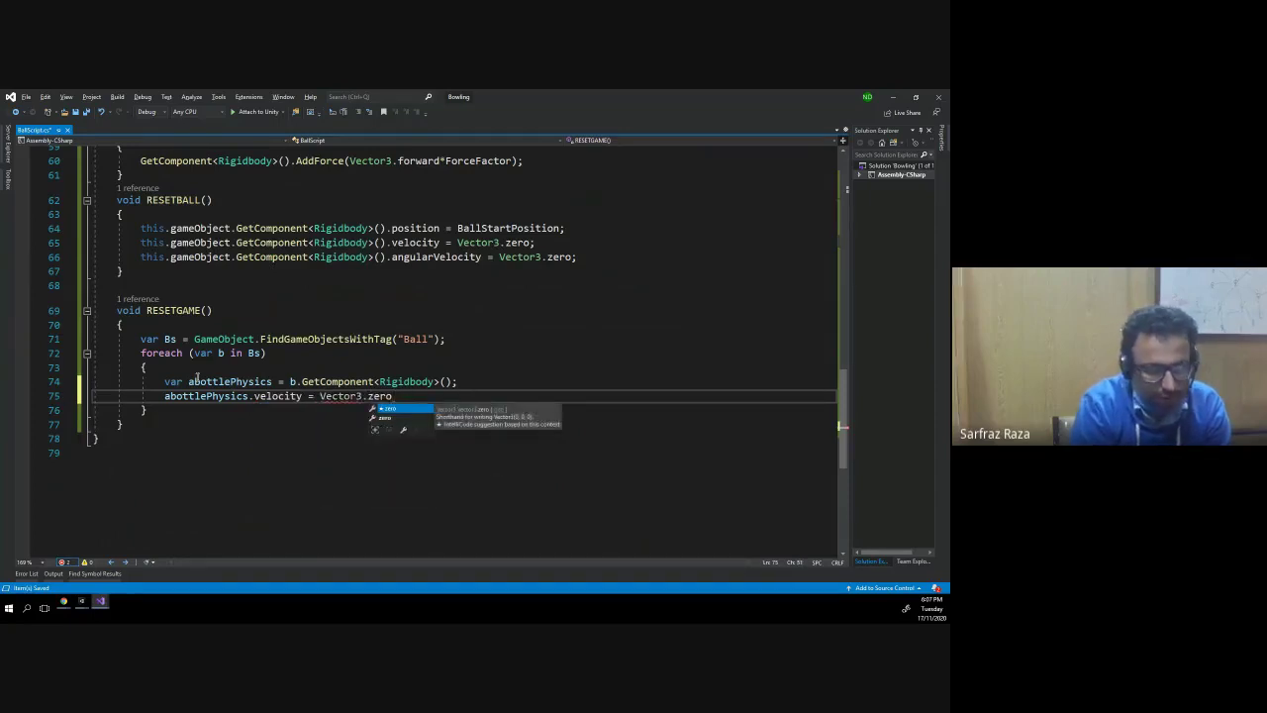
pyautogui.write(';')
pyautogui.press('Return')
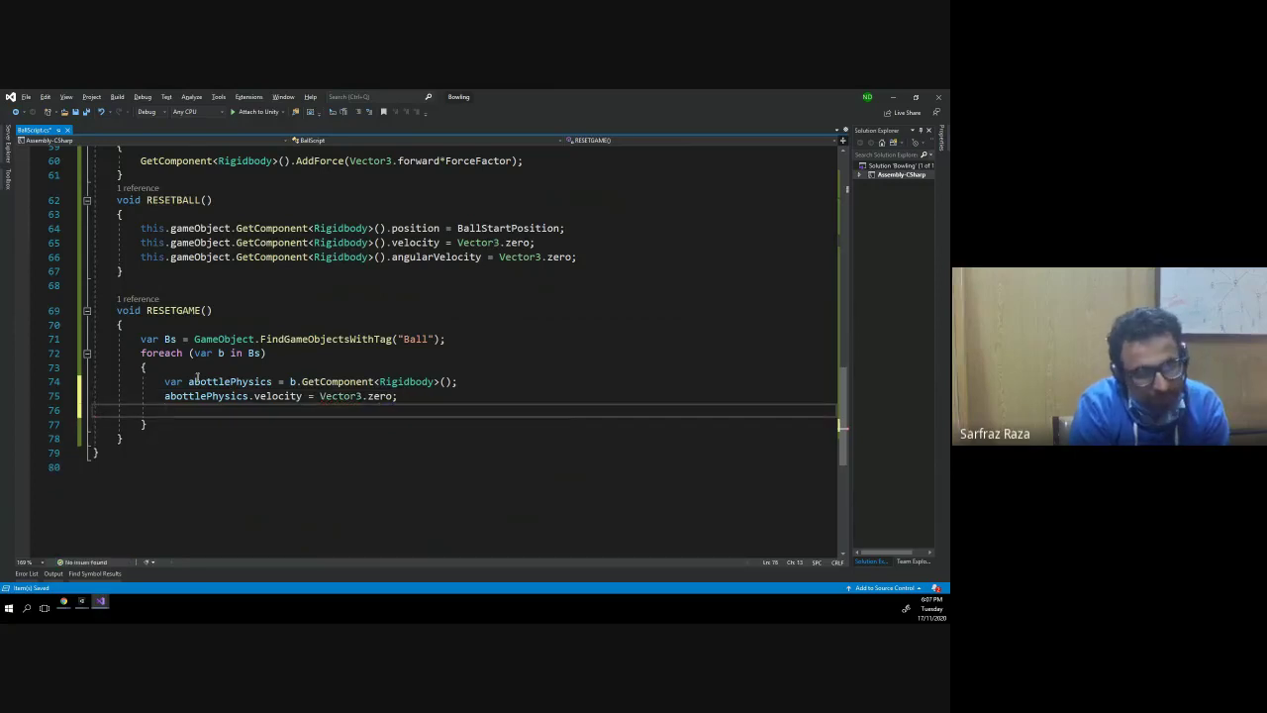
pyautogui.write('abottl')
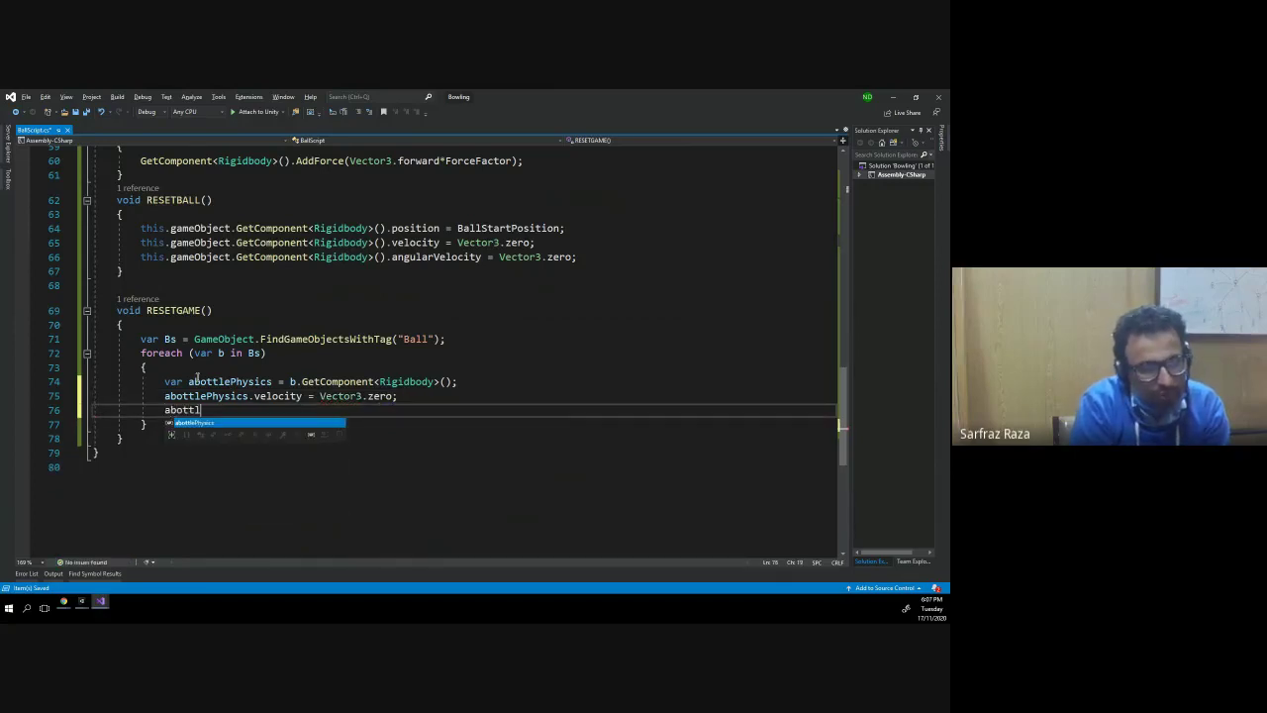
pyautogui.press('Tab')
pyautogui.write('.an')
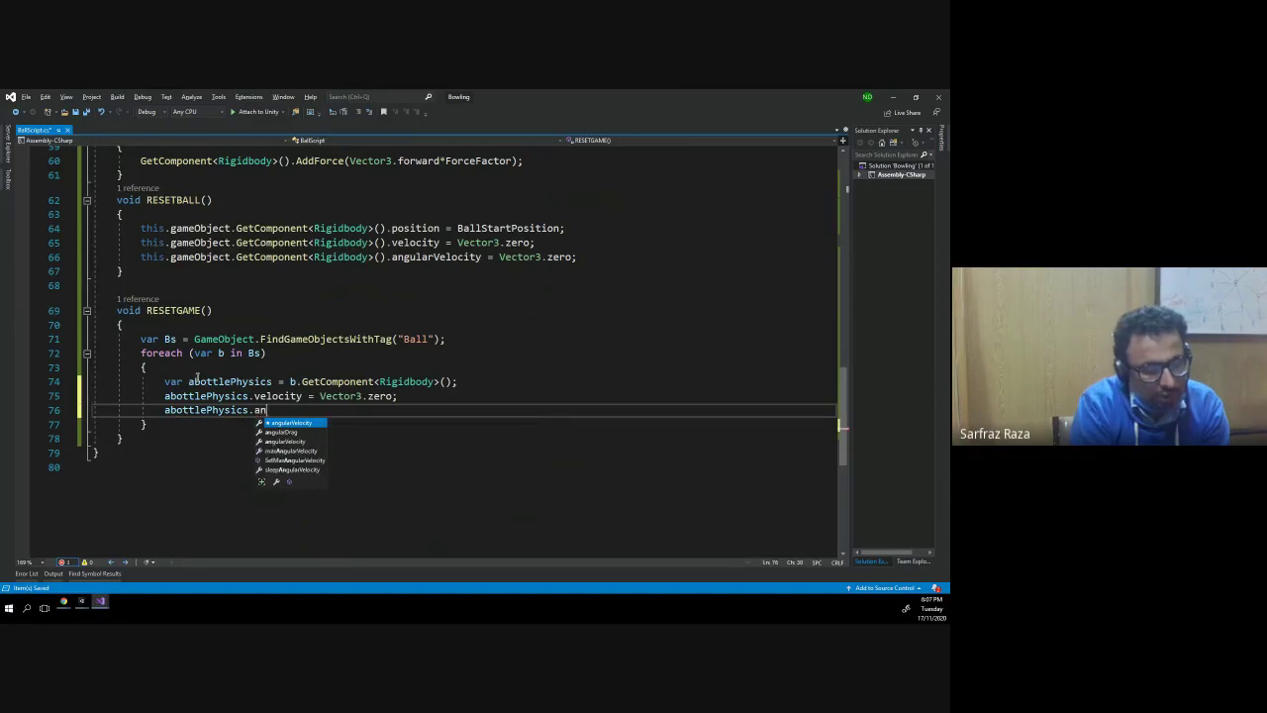
pyautogui.write('g')
pyautogui.press('Tab')
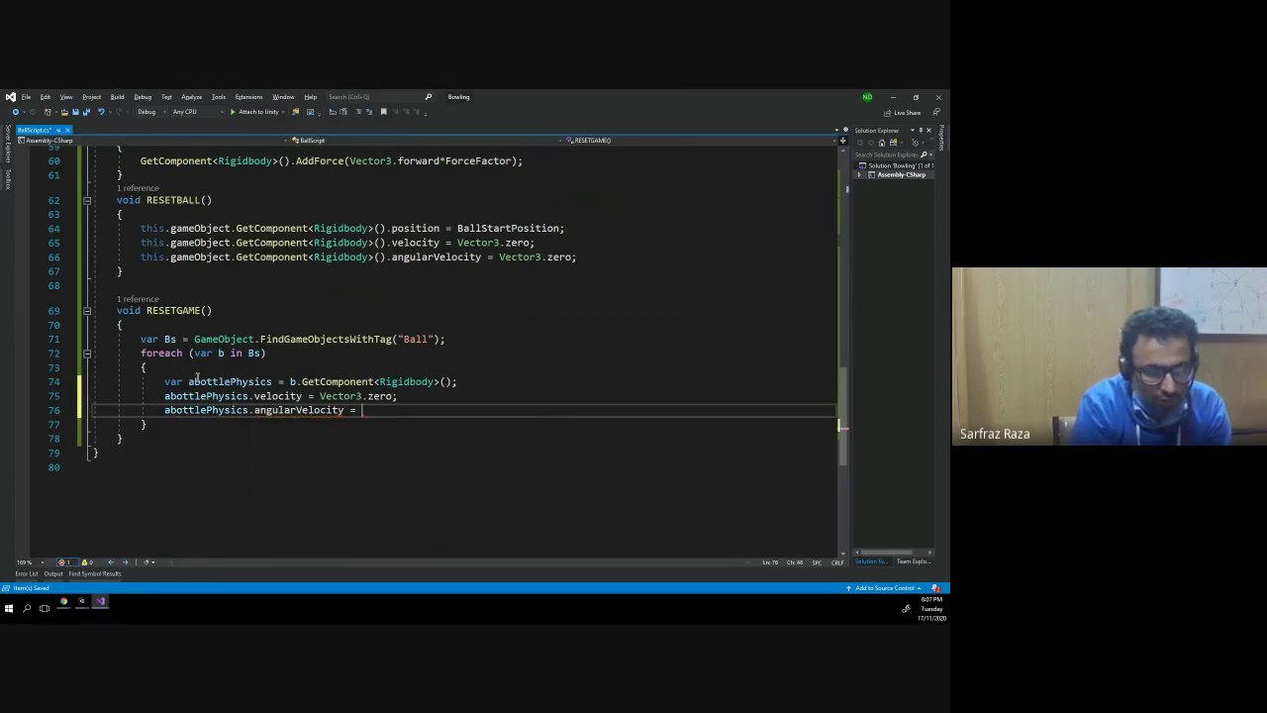
pyautogui.write('Vector')
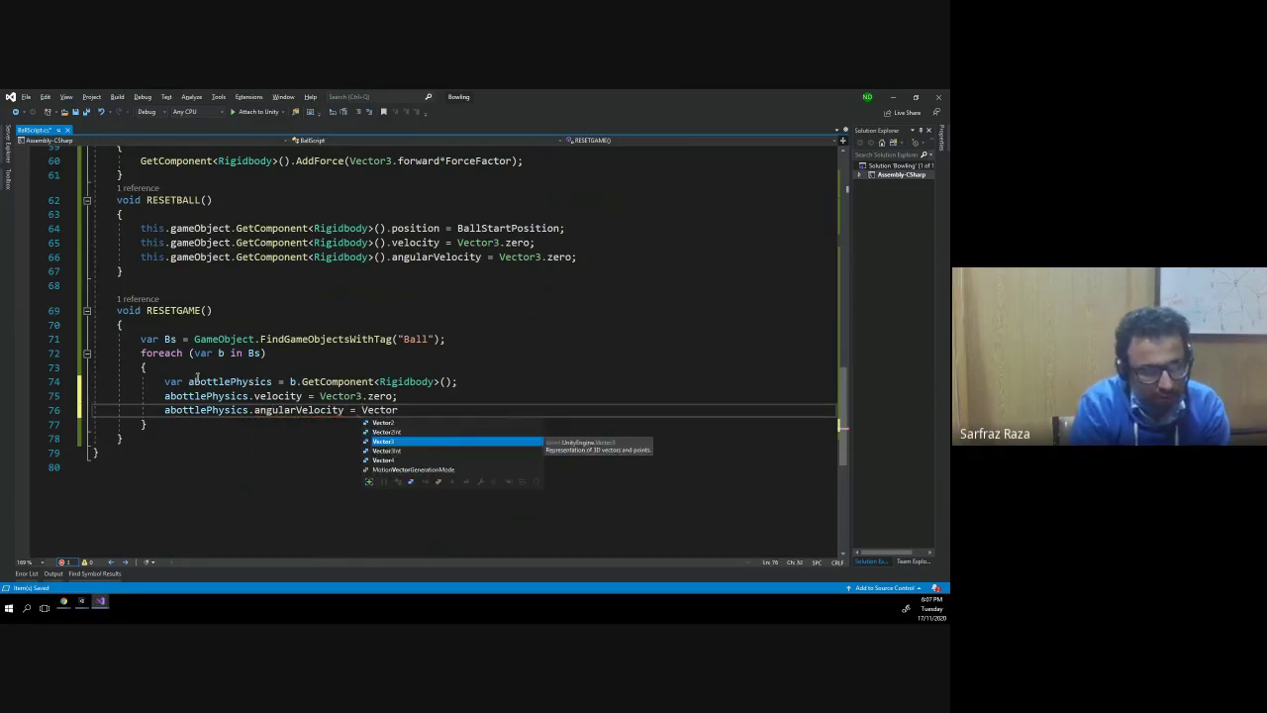
pyautogui.press('Tab')
pyautogui.write('.')
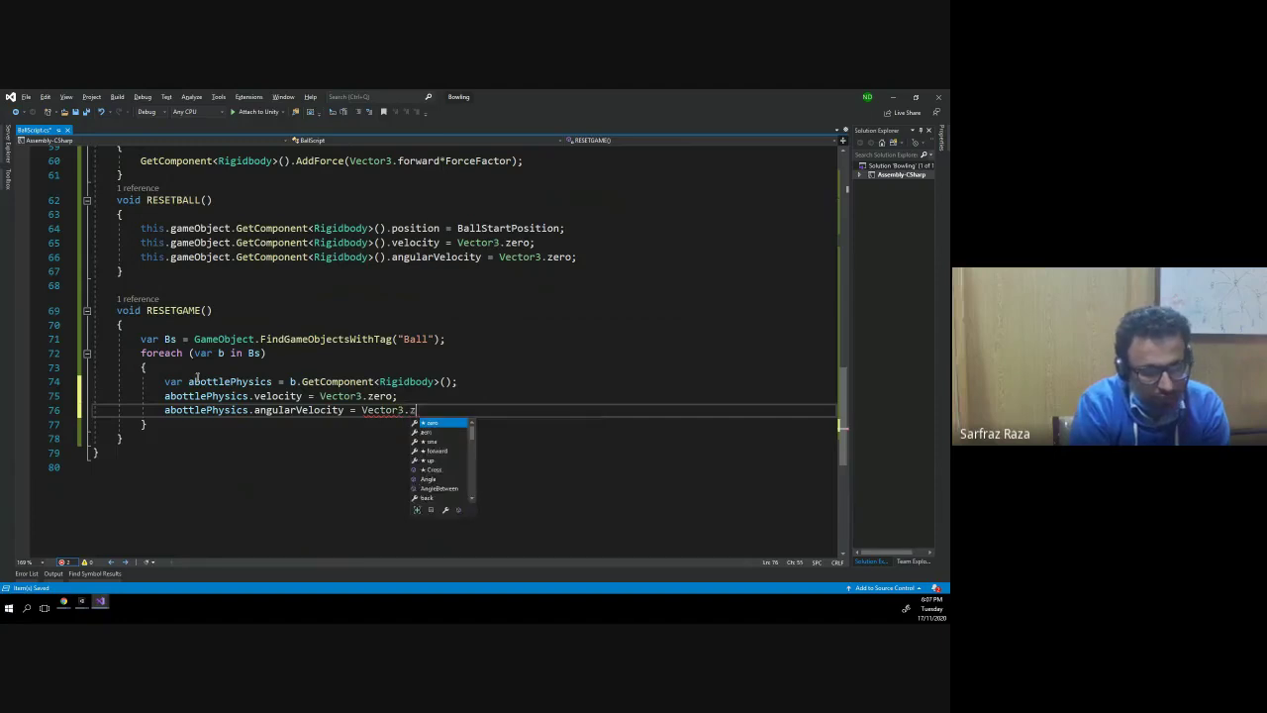
pyautogui.write('zero;')
pyautogui.press('Return')
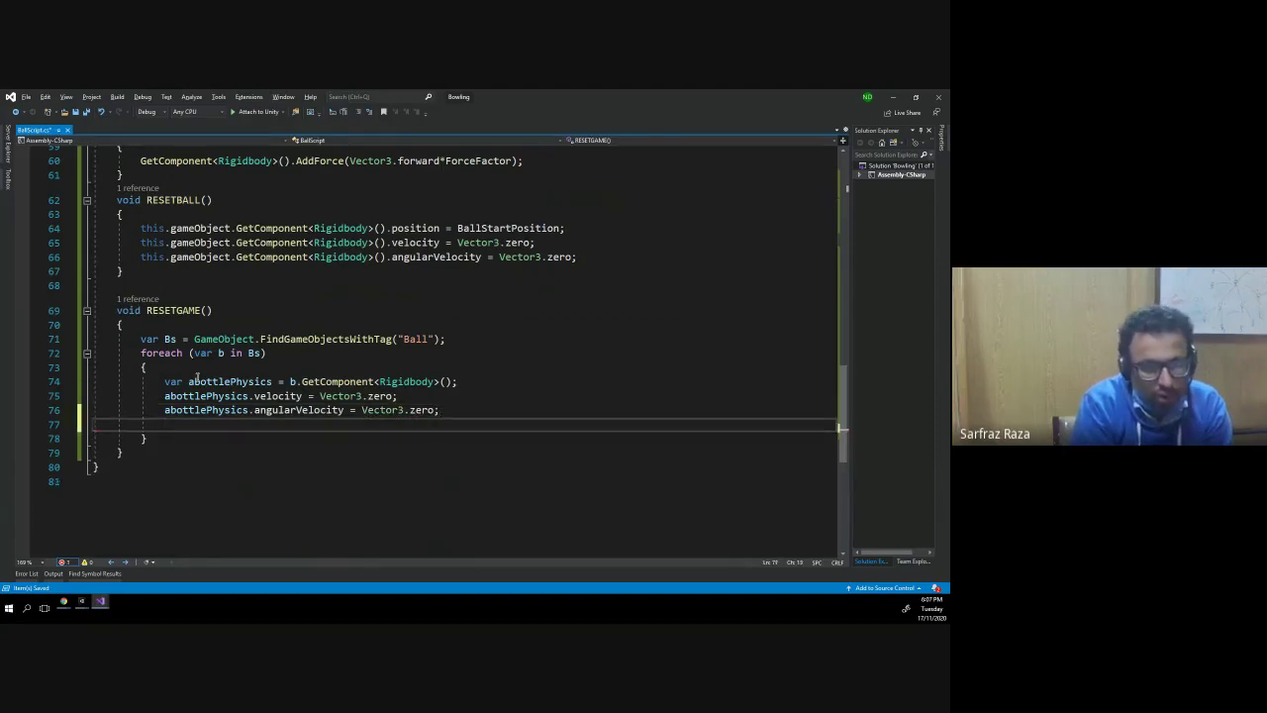
# - Assign abottlePhysics.position from BottlesPositions[] with the index left empty
pyautogui.write('abottleP')
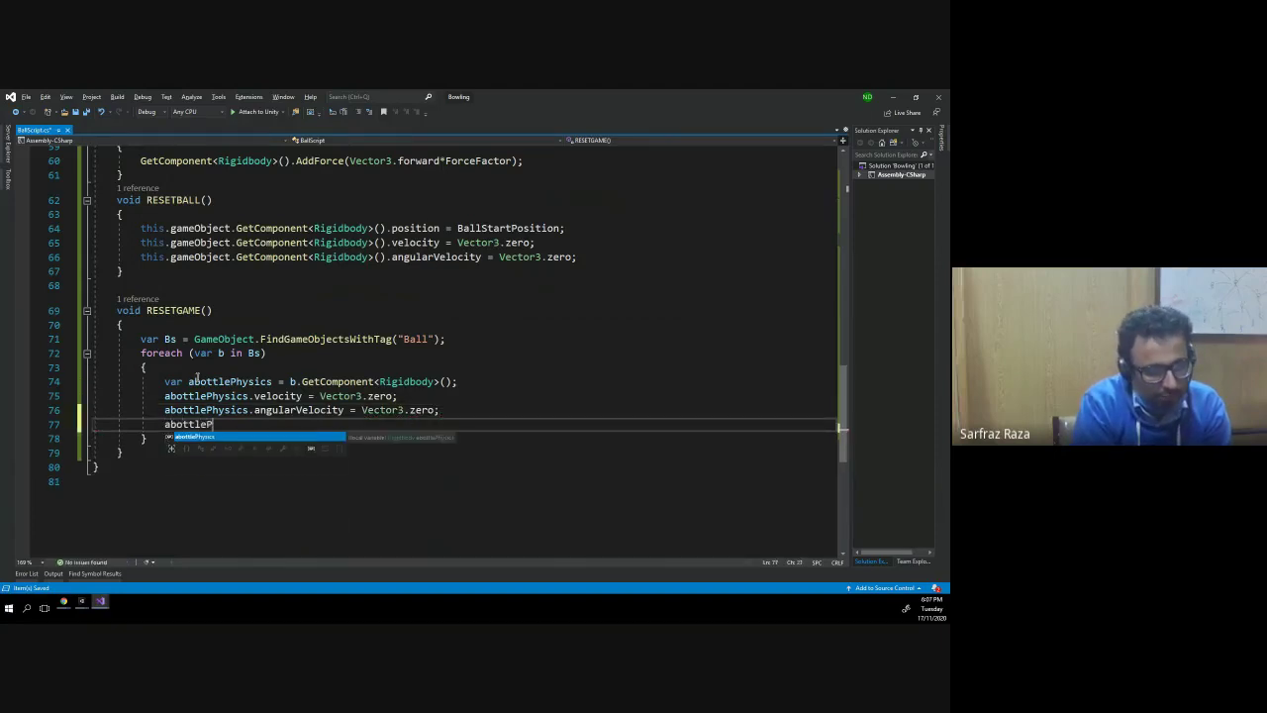
pyautogui.write('hys')
pyautogui.press('Tab')
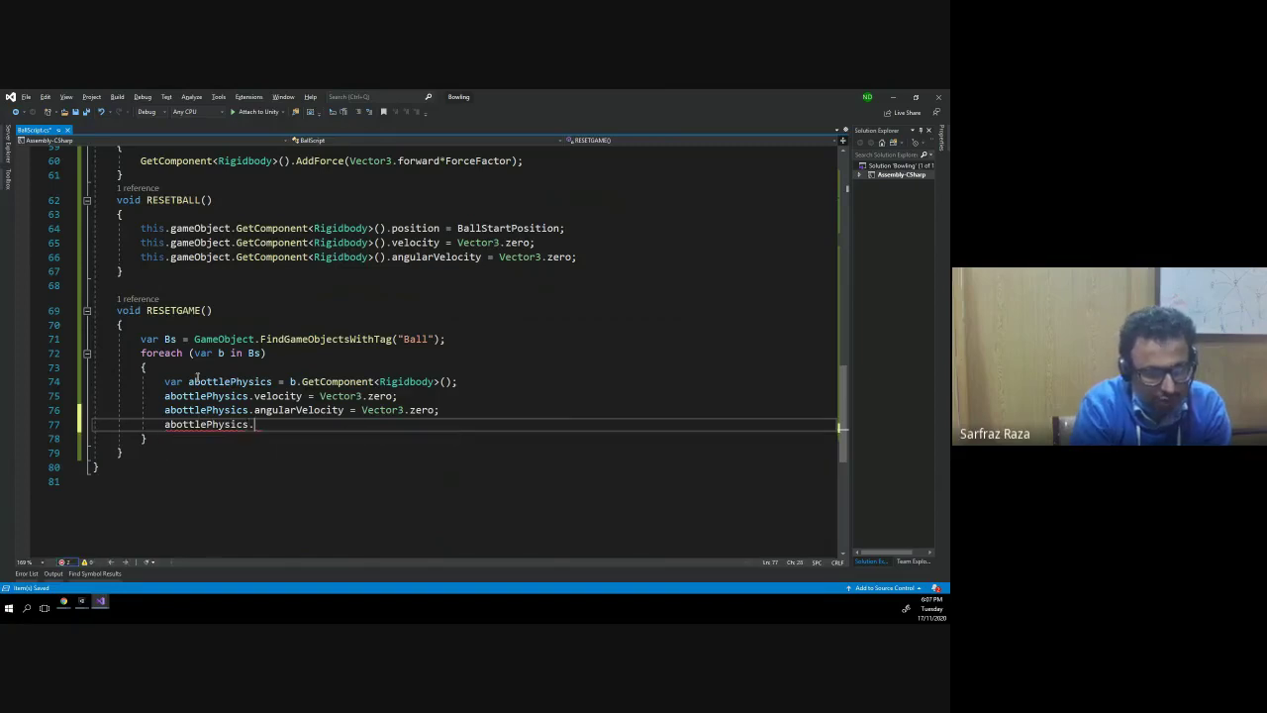
pyautogui.write('.posi')
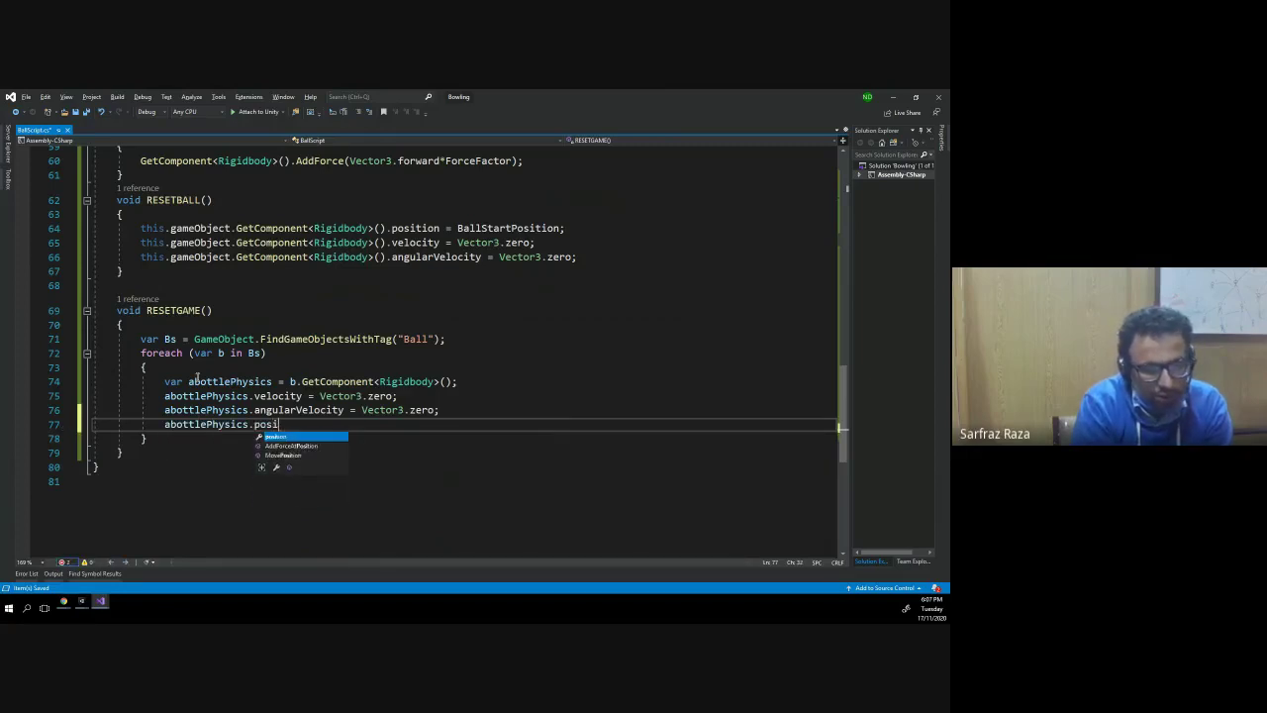
pyautogui.press('Tab')
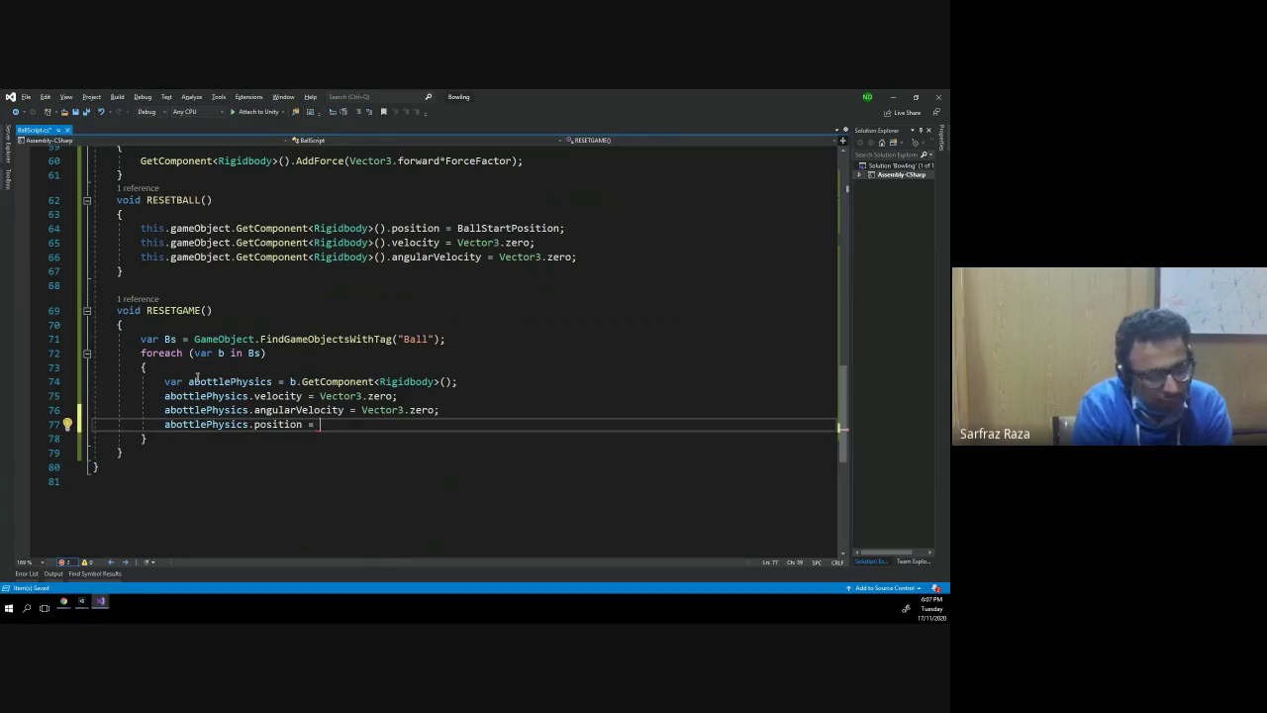
pyautogui.write('b')
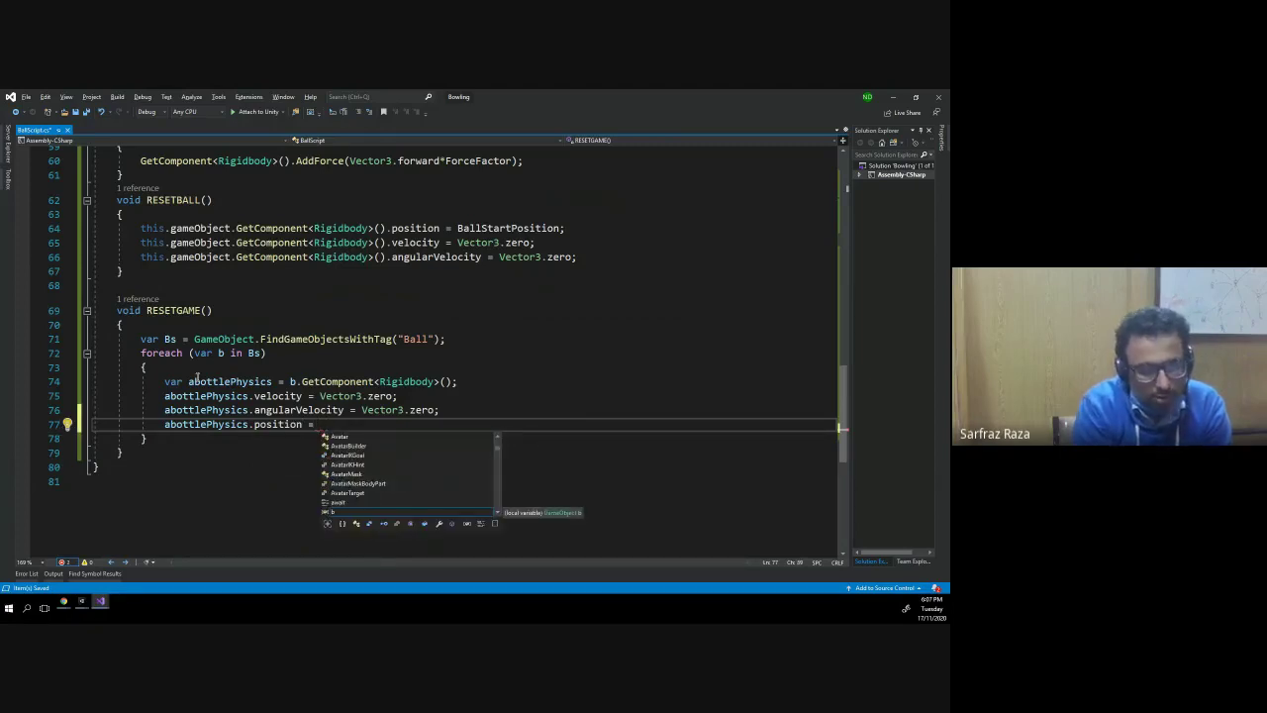
pyautogui.write('Bottles')
pyautogui.press('Tab')
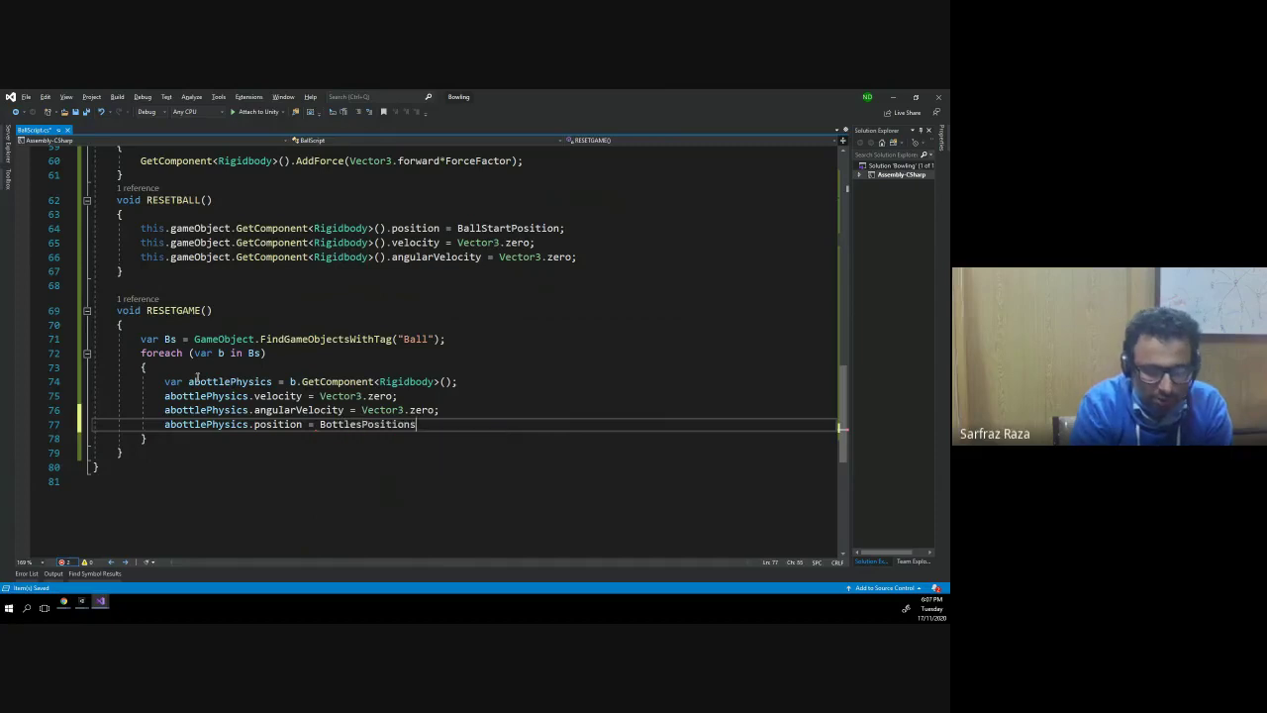
pyautogui.write('[index')
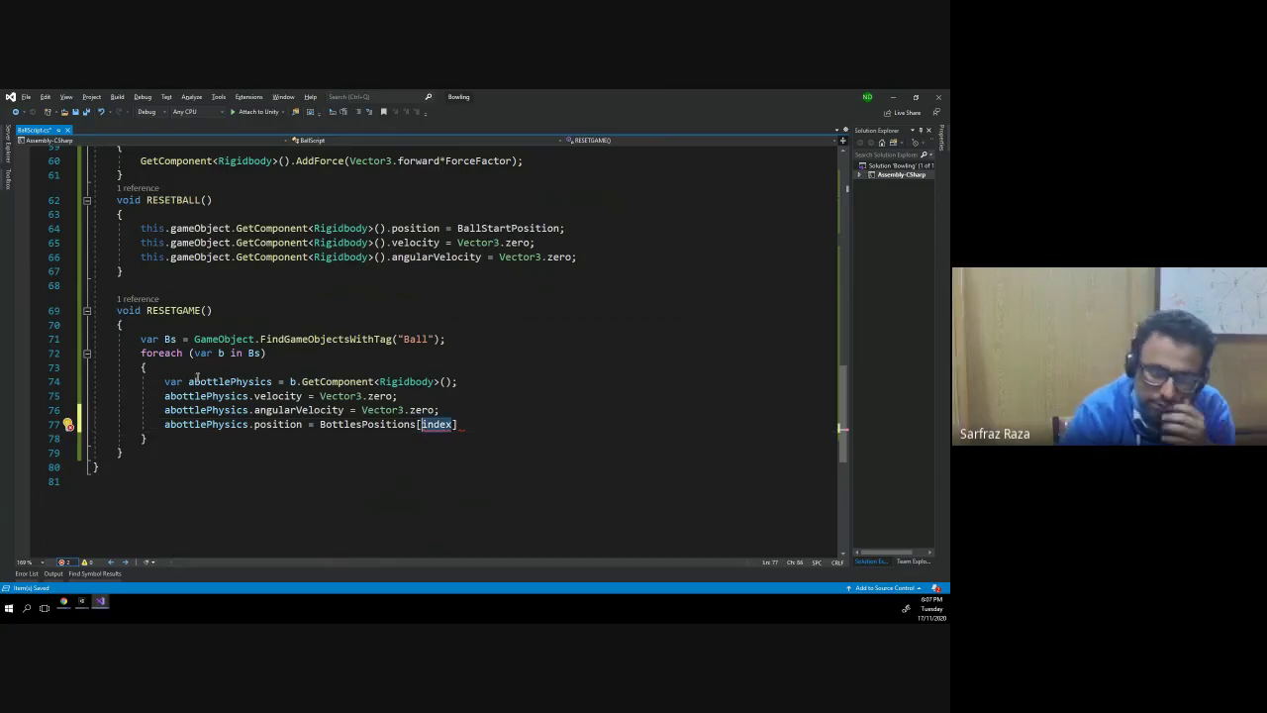
pyautogui.press('BackSpace')
pyautogui.press('BackSpace')
pyautogui.press('BackSpace')
# - Add a new line below the var Bs declaration for a counter
pyautogui.press('Up')
pyautogui.press('Up')
pyautogui.press('Up')
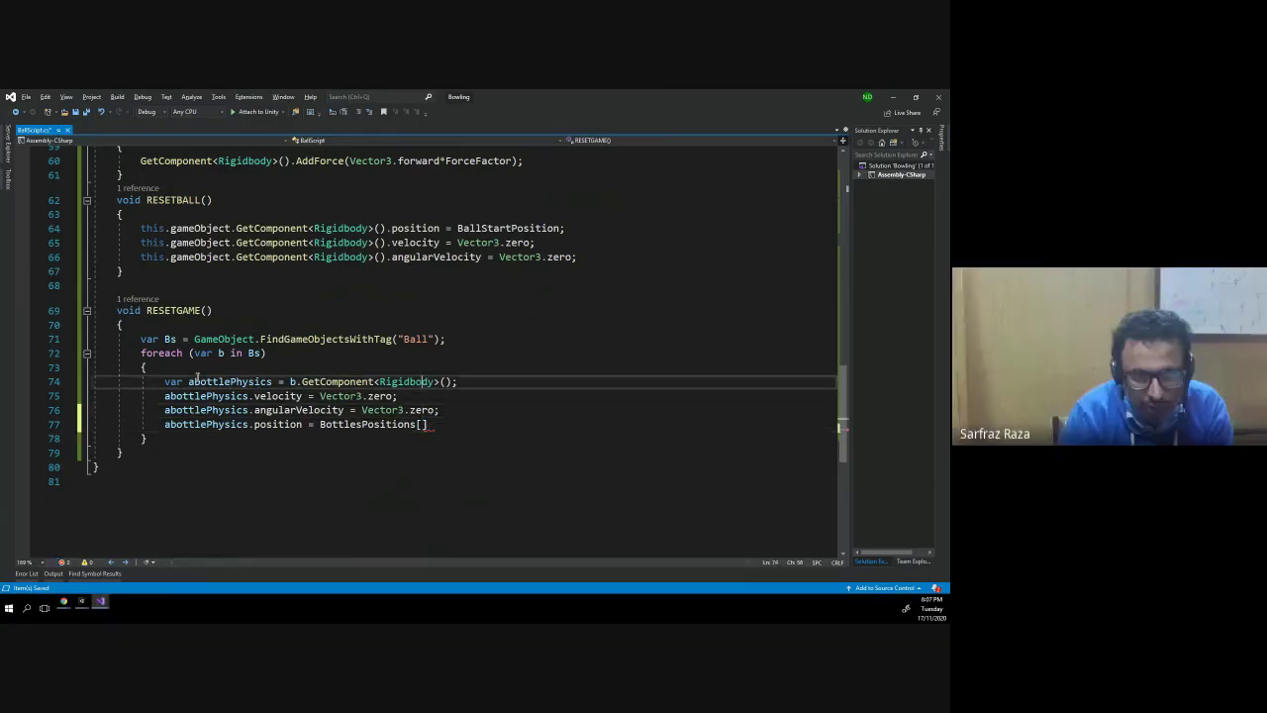
pyautogui.press('Up')
pyautogui.press('Up')
pyautogui.press('Up')
pyautogui.press('End')
pyautogui.press('Return')
# - Declare int i = 0 before the loop and add i++ at the loop's end
pyautogui.write('nt i')
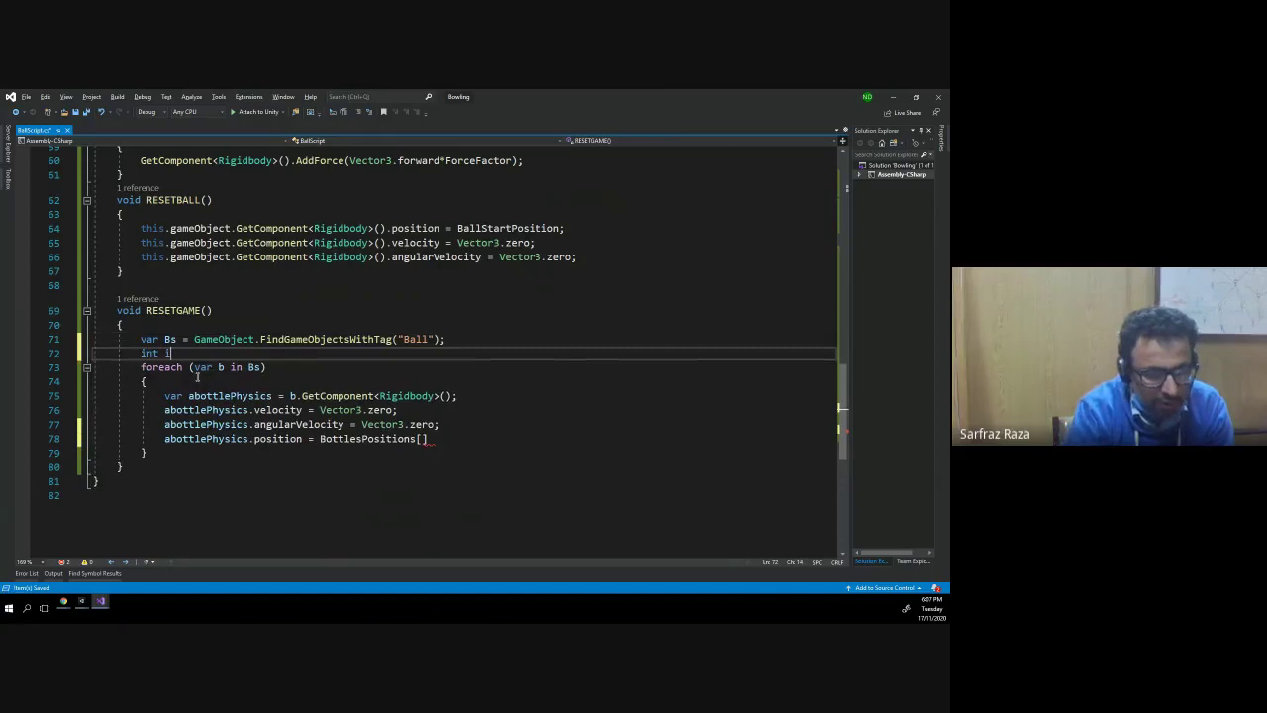
pyautogui.write(' = 0;')
pyautogui.press('Down')
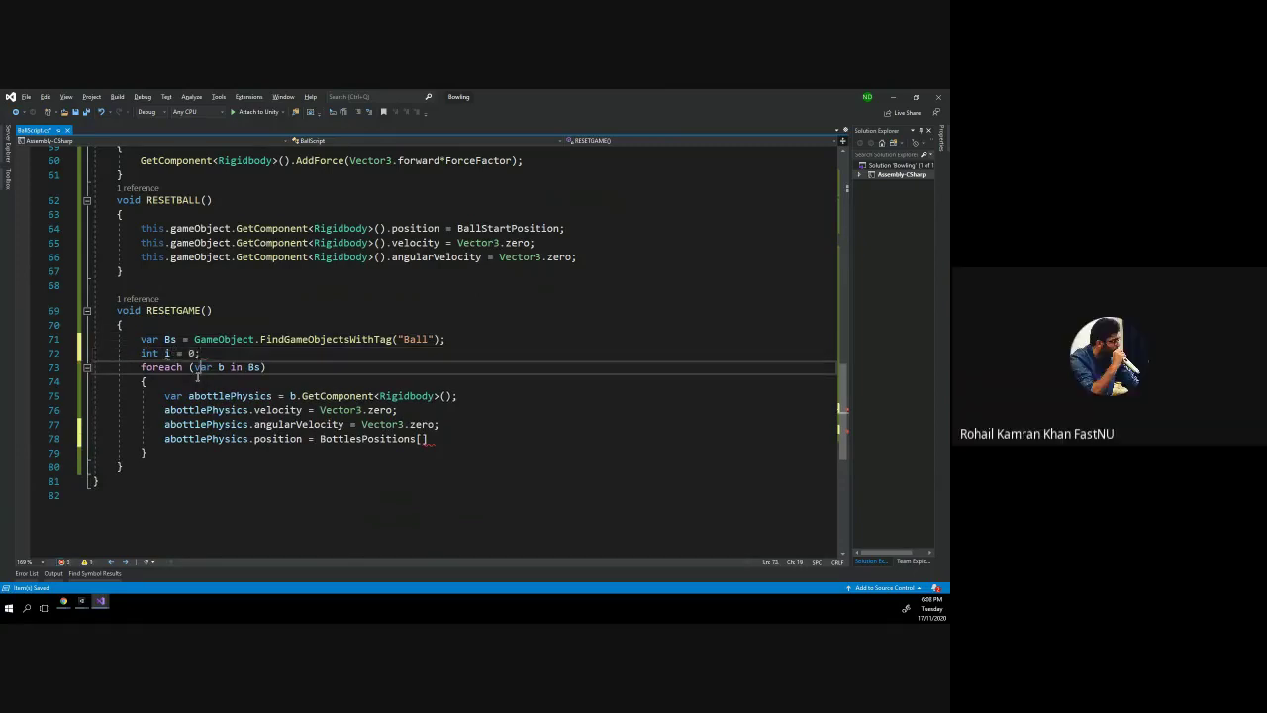
pyautogui.press('Down')
pyautogui.press('Down')
pyautogui.press('Down')
pyautogui.press('End')
pyautogui.press('Left')
pyautogui.press('End')
pyautogui.press('Return')
pyautogui.write('i')
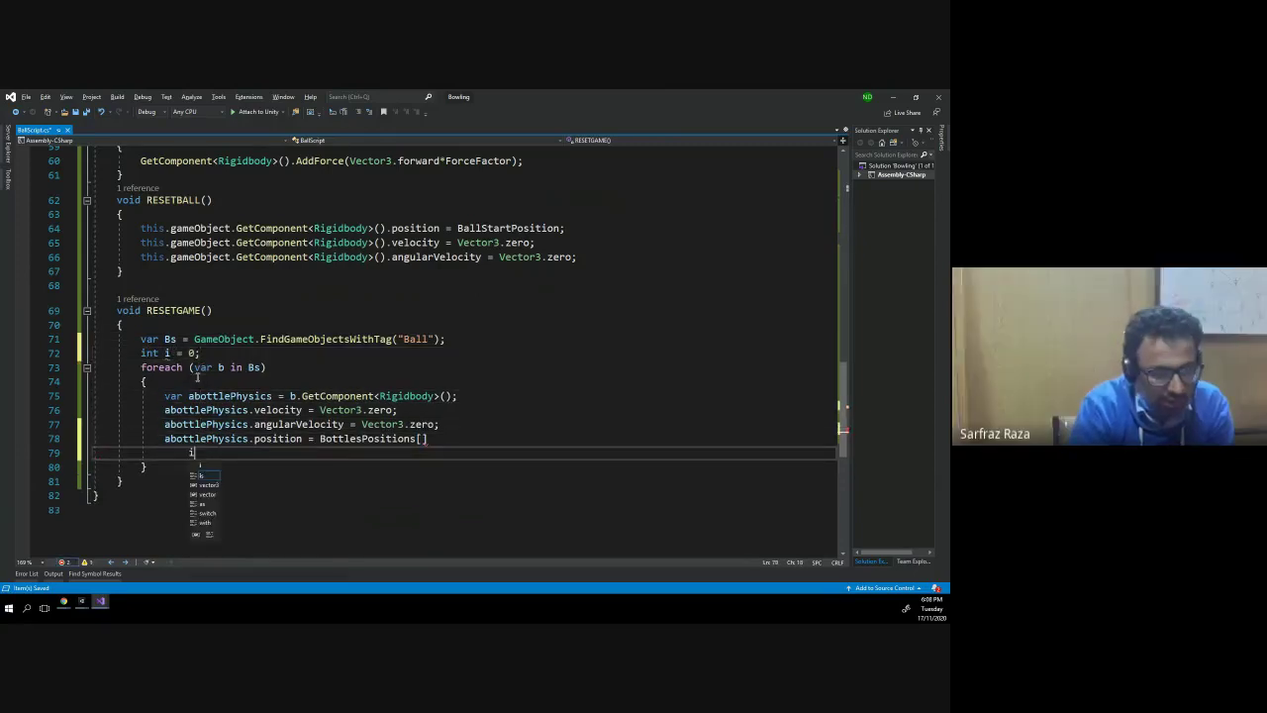
pyautogui.write('++;')
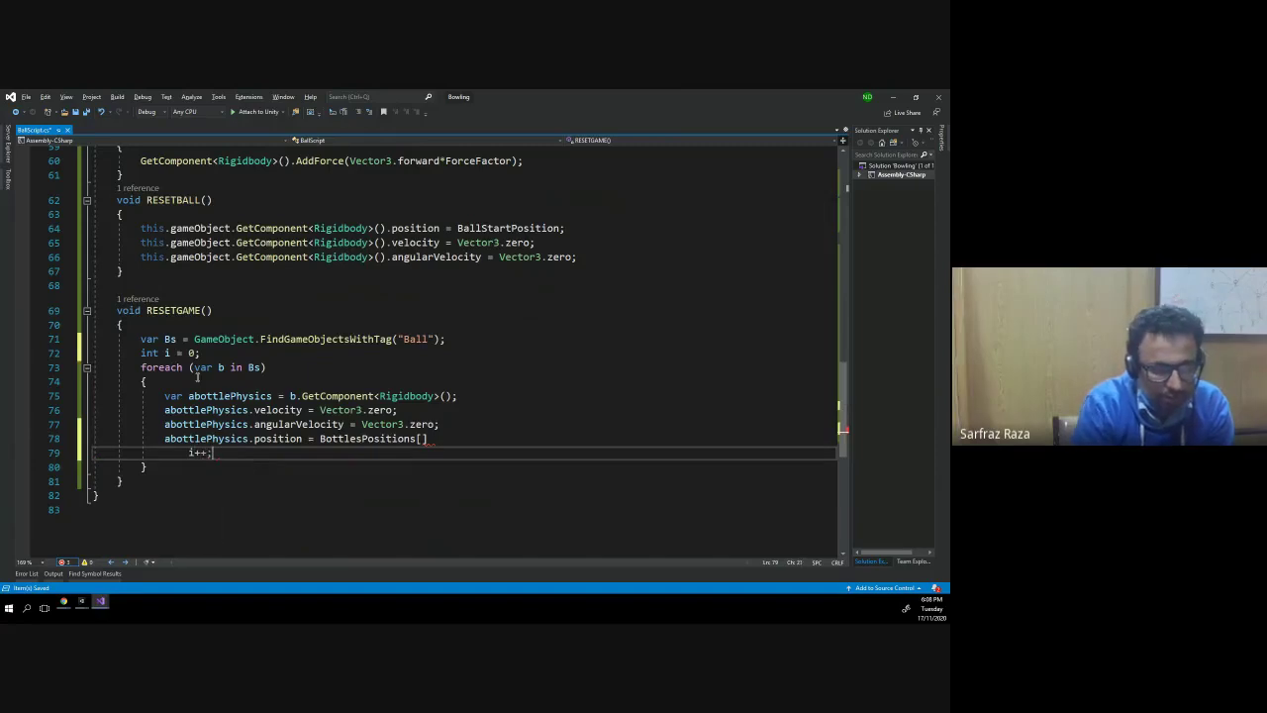
# - Index the position as BottlesPositions[i] and align i++ with the loop body
pyautogui.press('Up')
pyautogui.press('End')
pyautogui.press('Left')
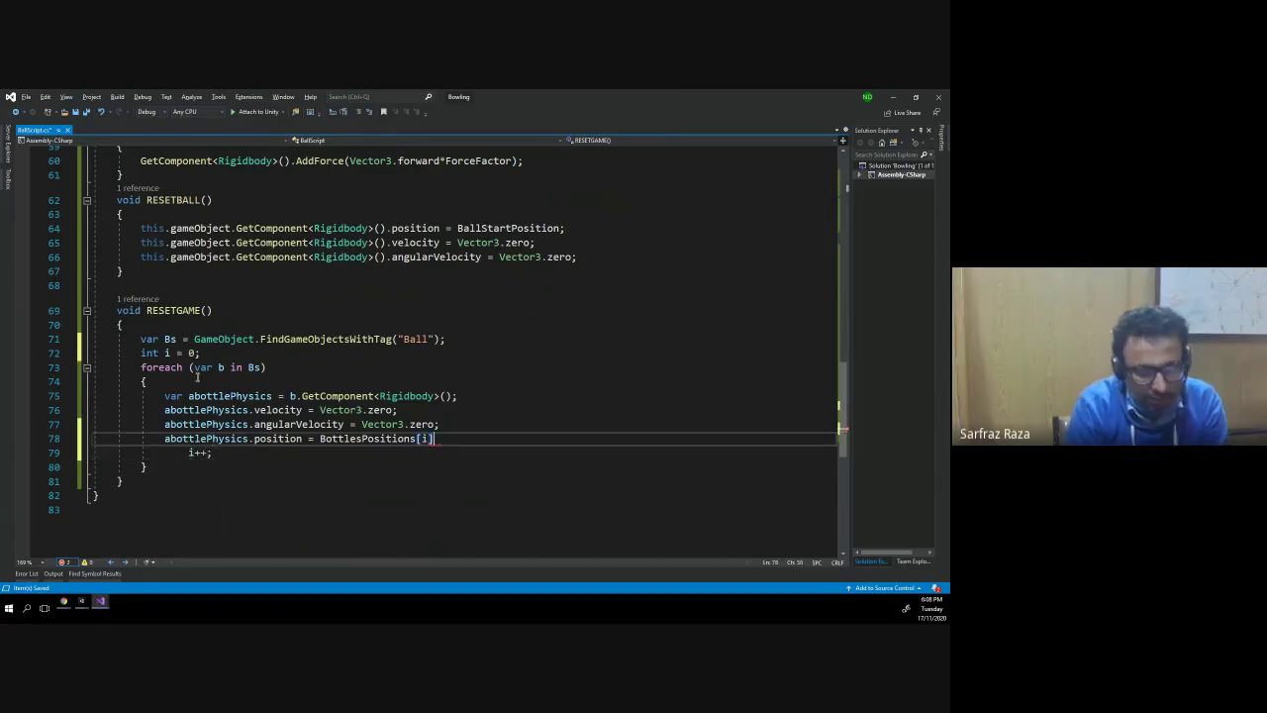
pyautogui.press('Down')
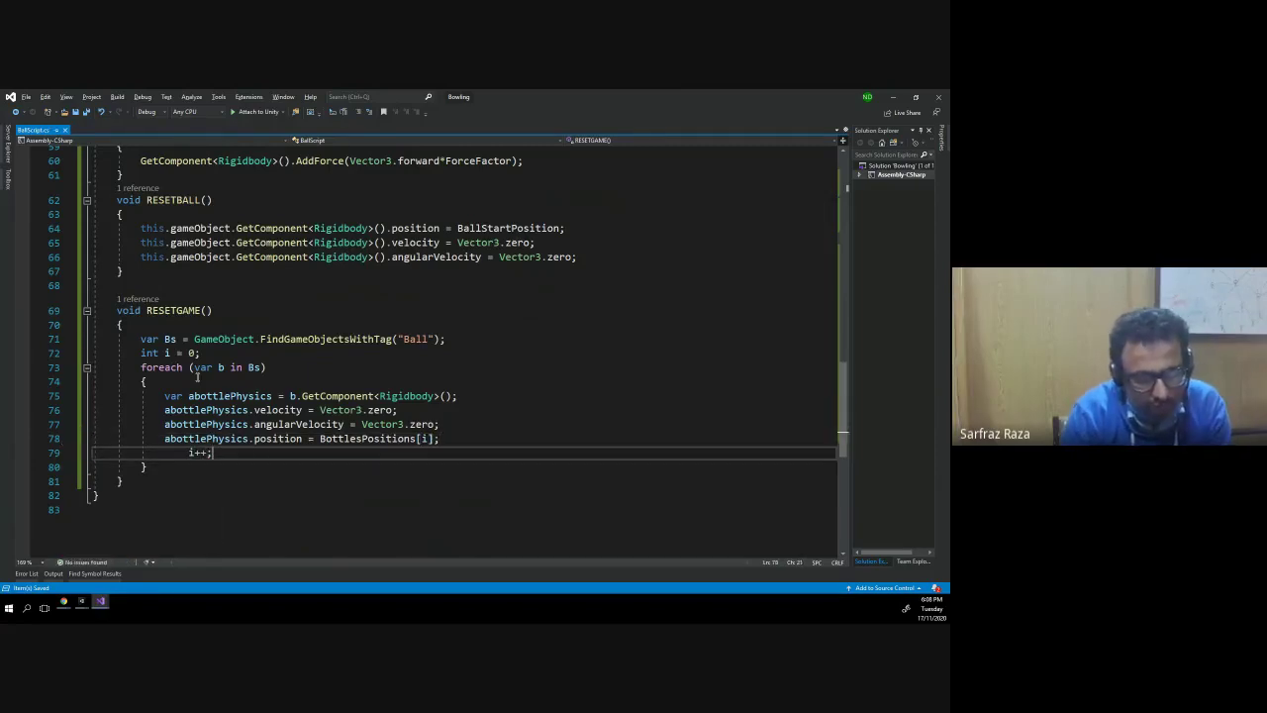
pyautogui.press('BackSpace')
pyautogui.press('BackSpace')
pyautogui.press('BackSpace')
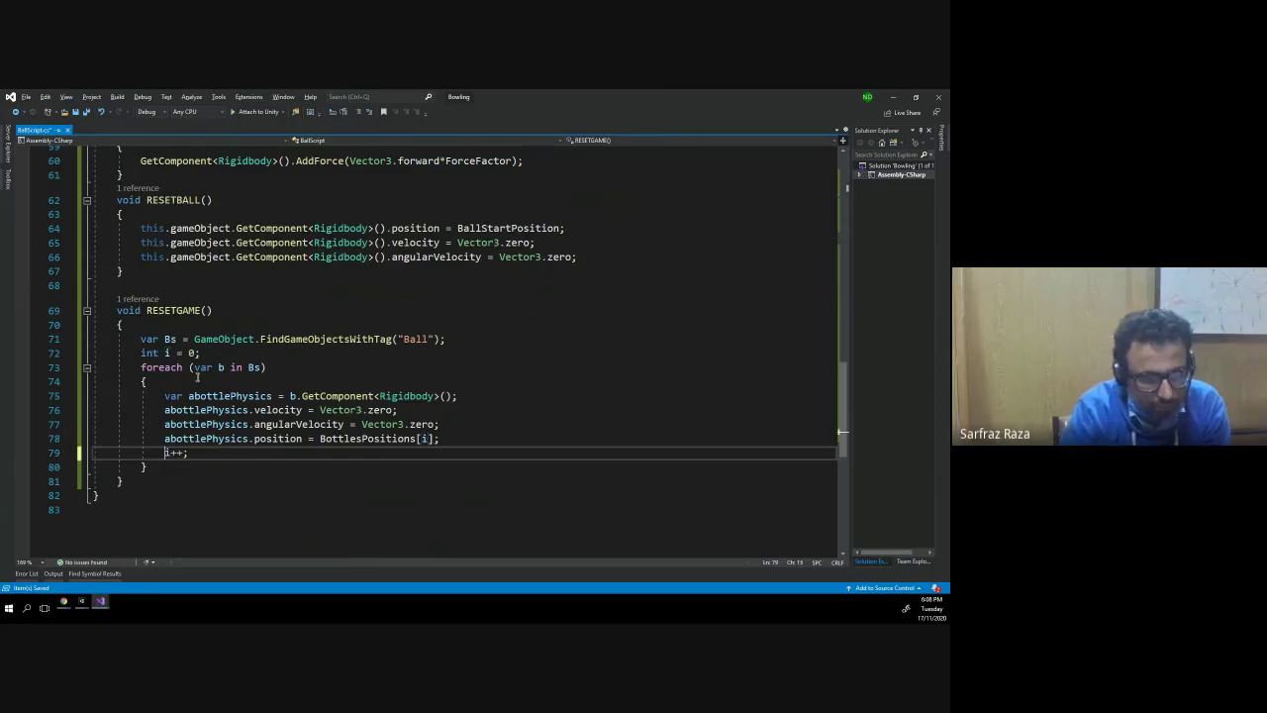
pyautogui.click(427, 439)
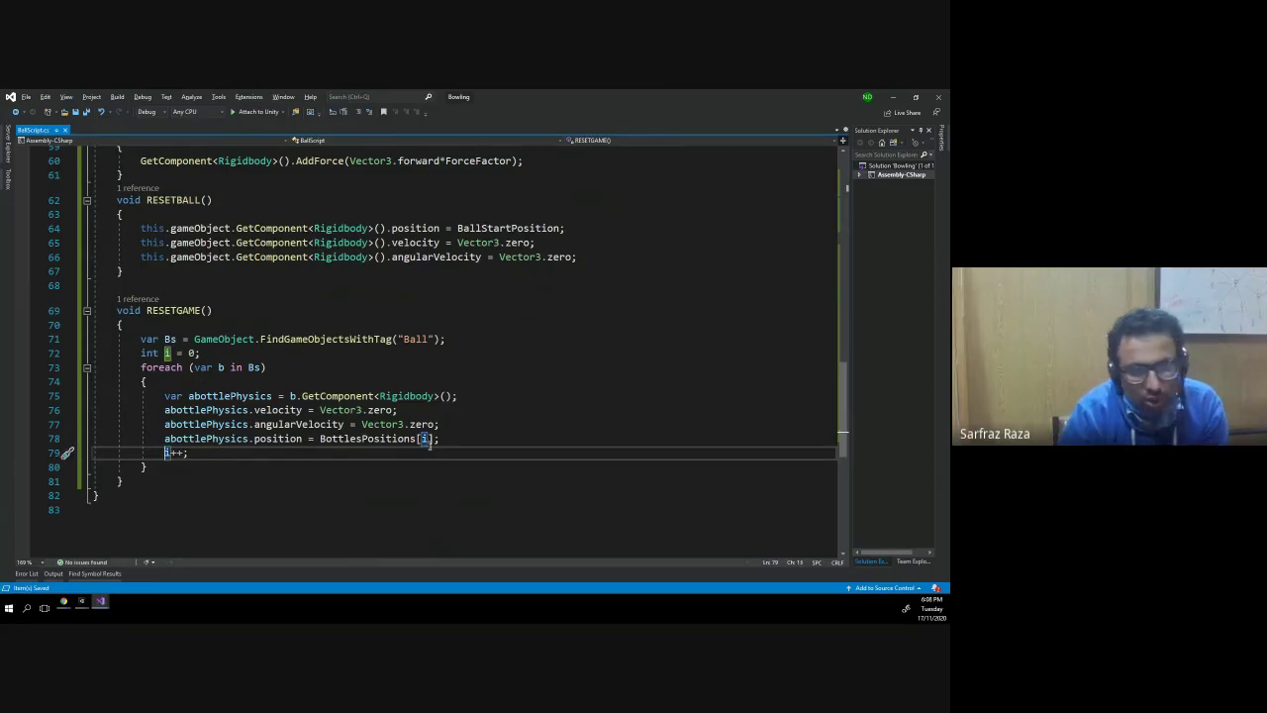
pyautogui.press('Return')
# - Add abottlePhysics.rotation = BottlesRotations[i]; before the i++ increment
pyautogui.write('abottlePhysics')
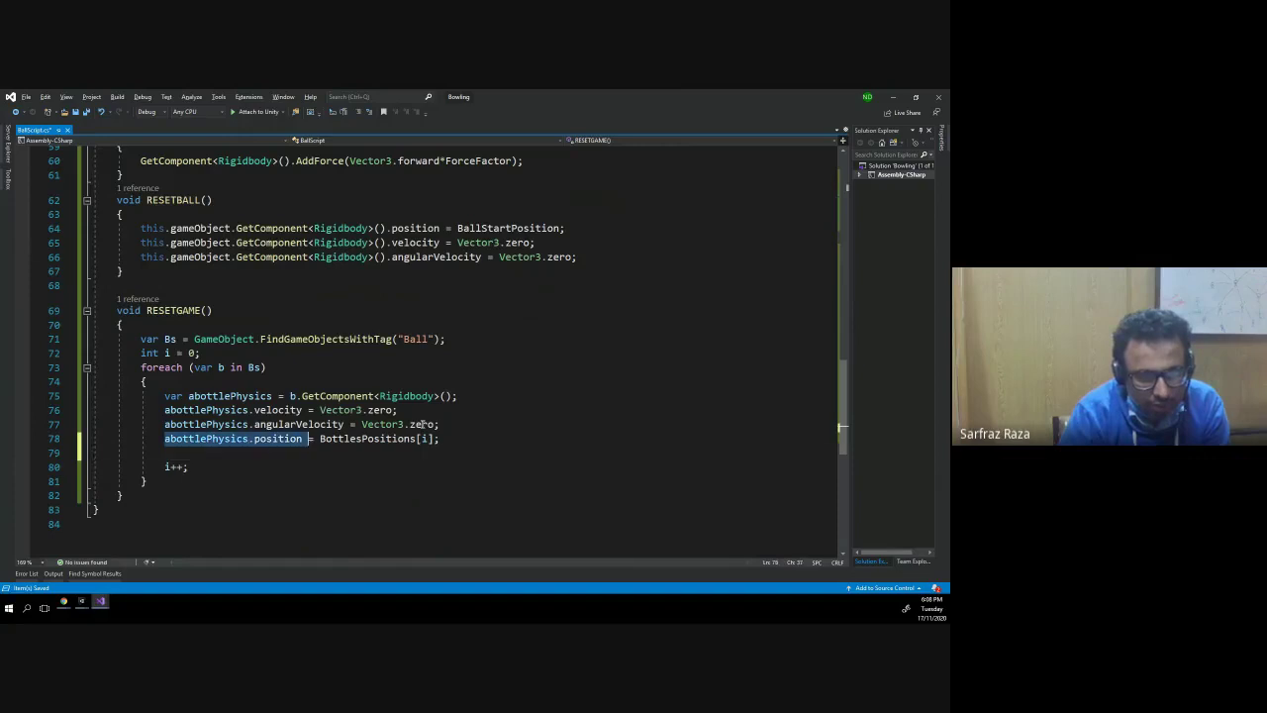
pyautogui.write('.')
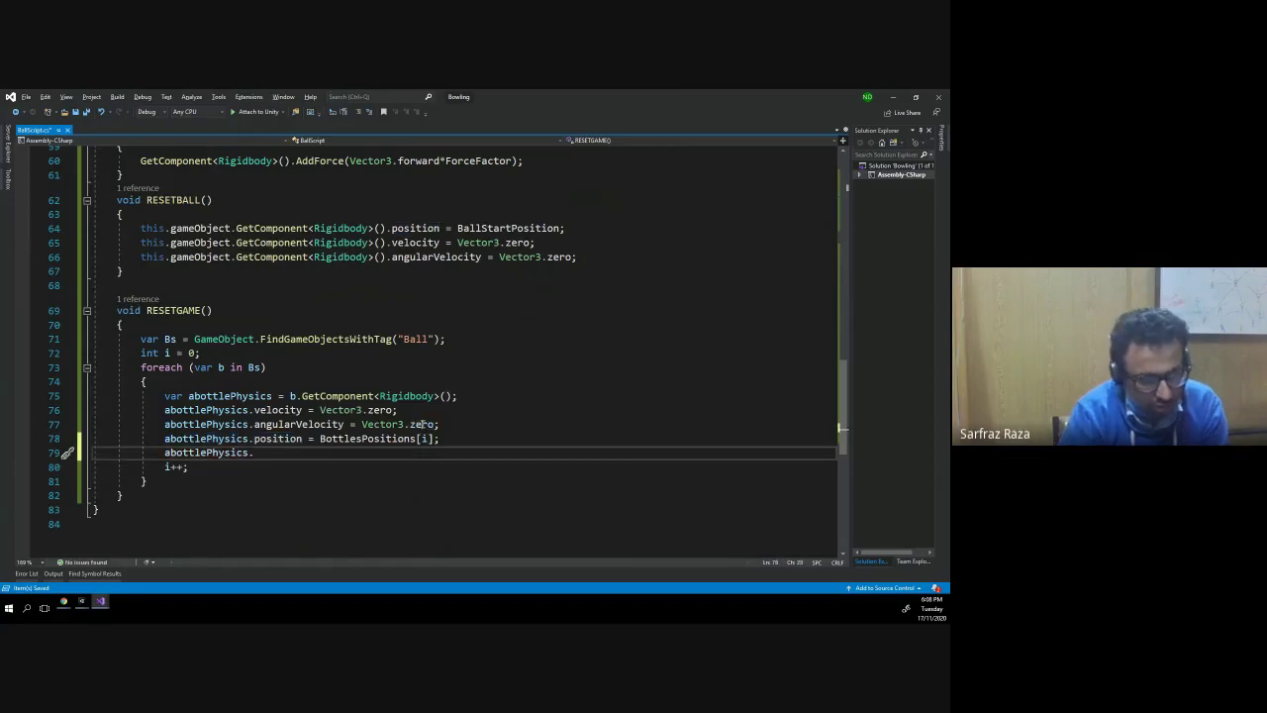
pyautogui.write('rotation = ')
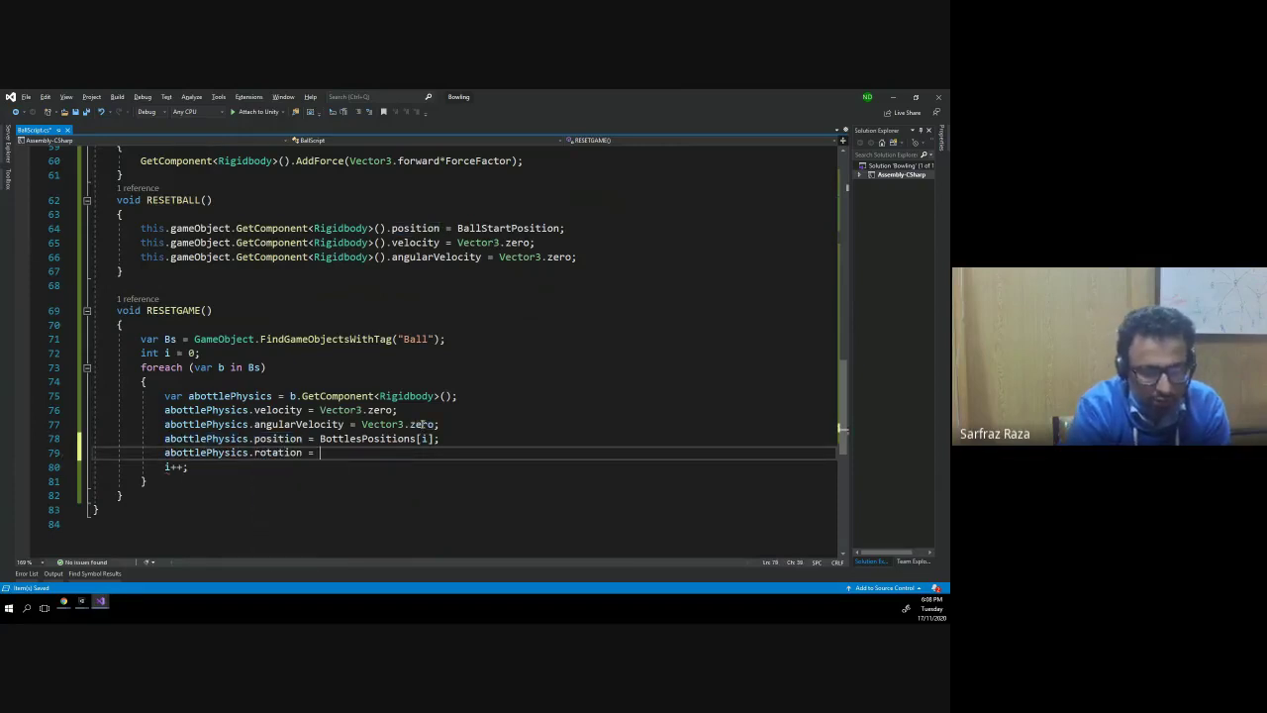
pyautogui.write('Bott')
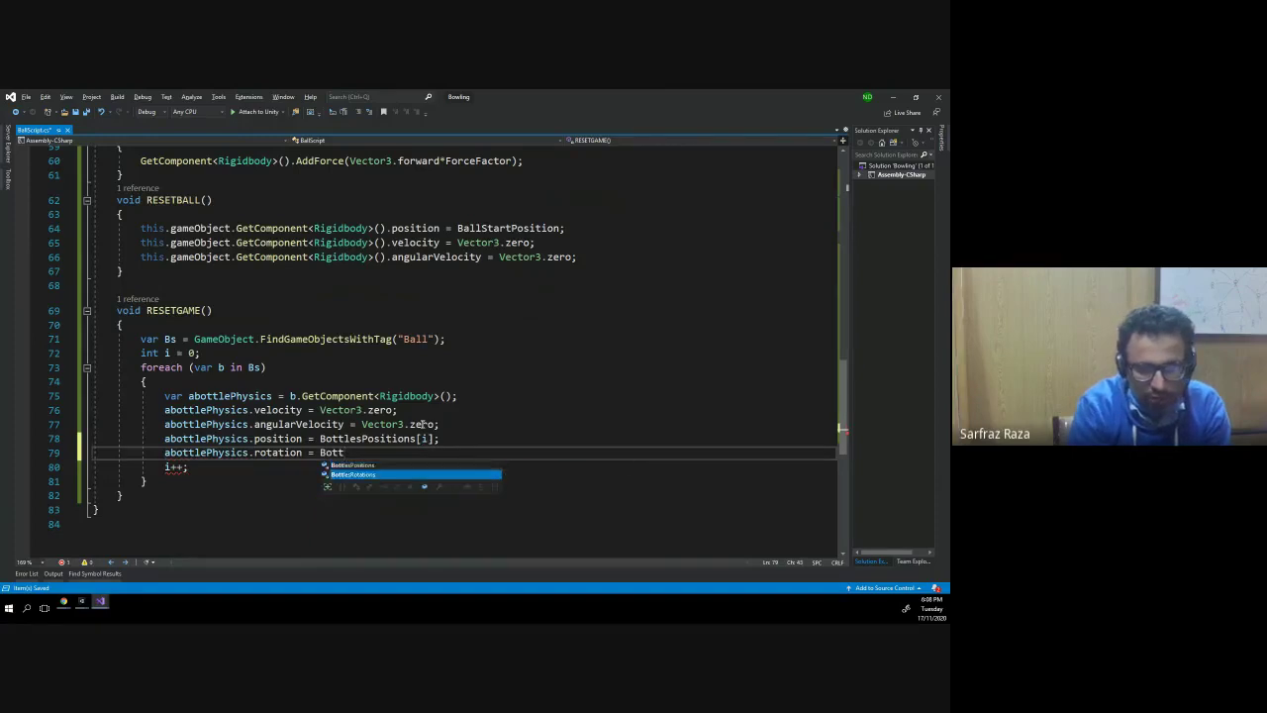
pyautogui.press('Tab')
pyautogui.write('[i];')
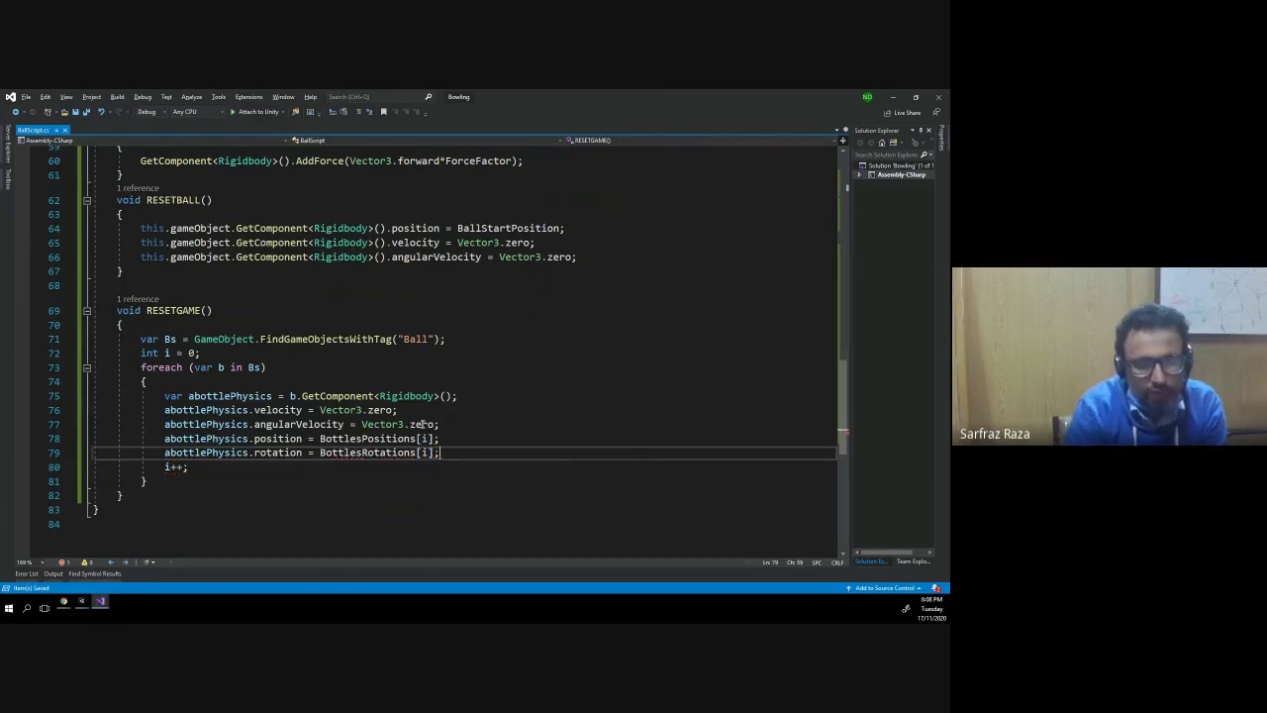
# - Switch to Unity and run the bowling scene in Play mode, restarting it once
pyautogui.hotkey('alt', 'Tab')
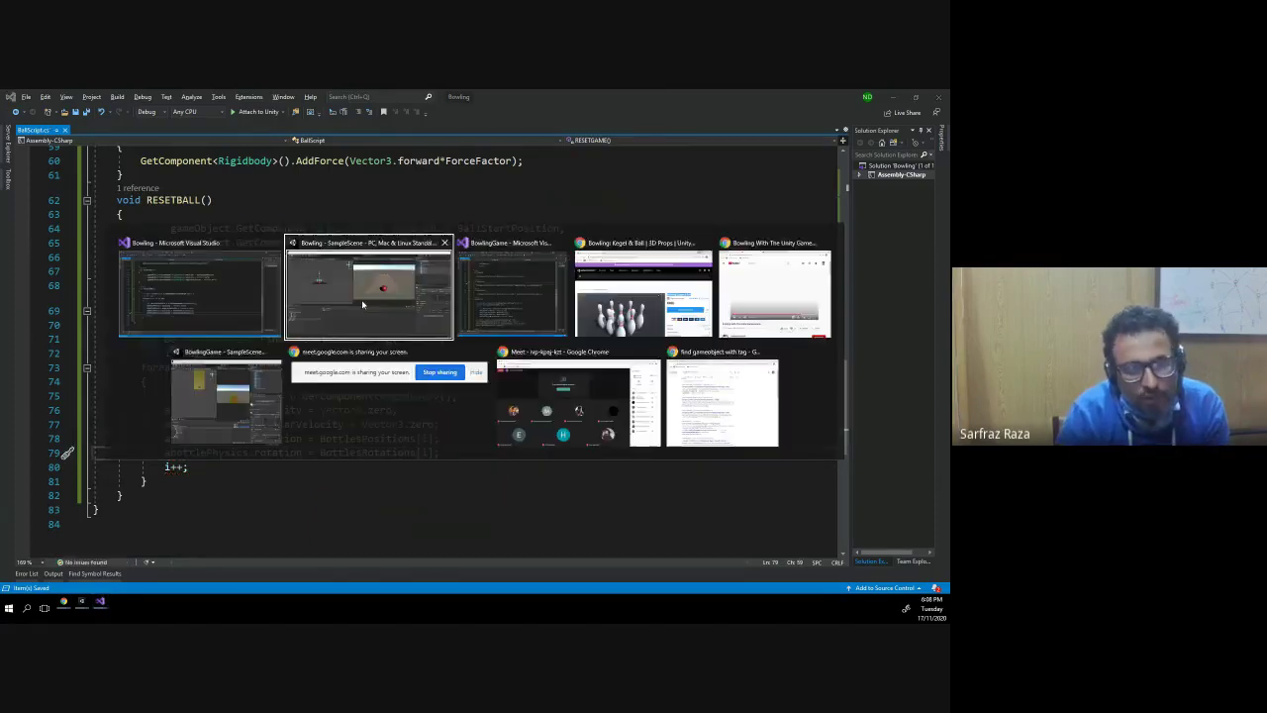
pyautogui.click(361, 299)
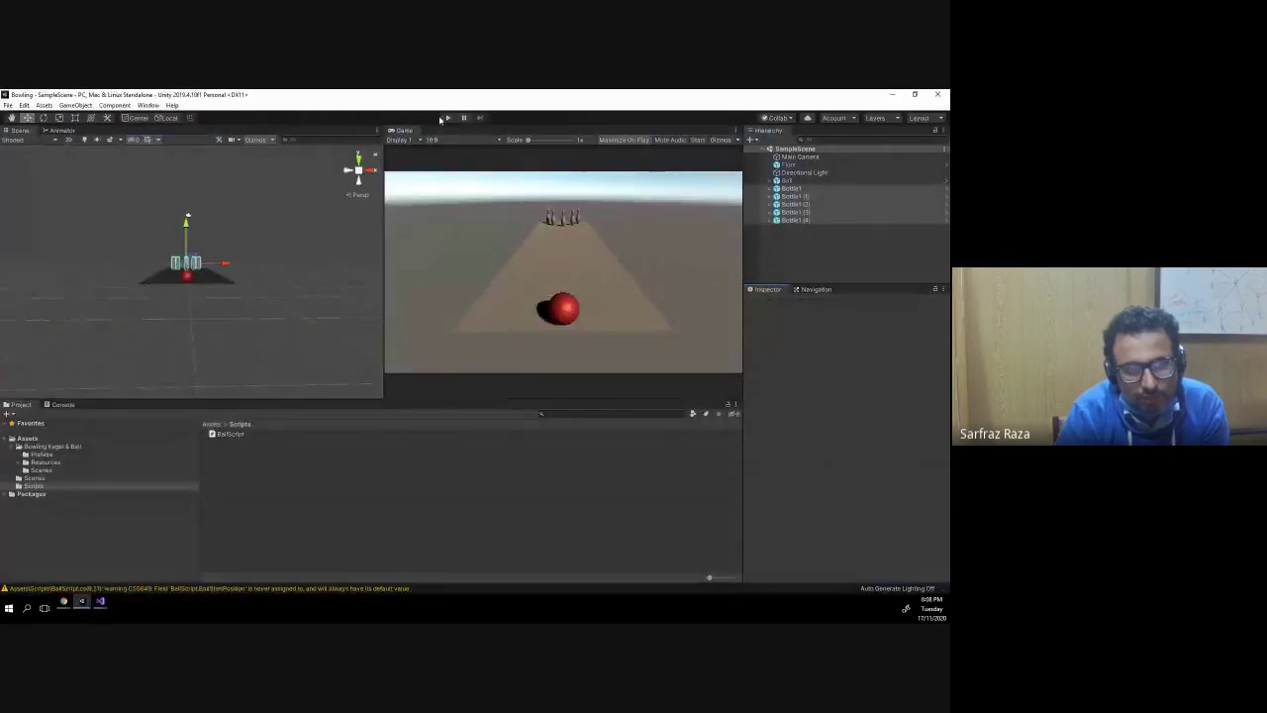
pyautogui.click(449, 119)
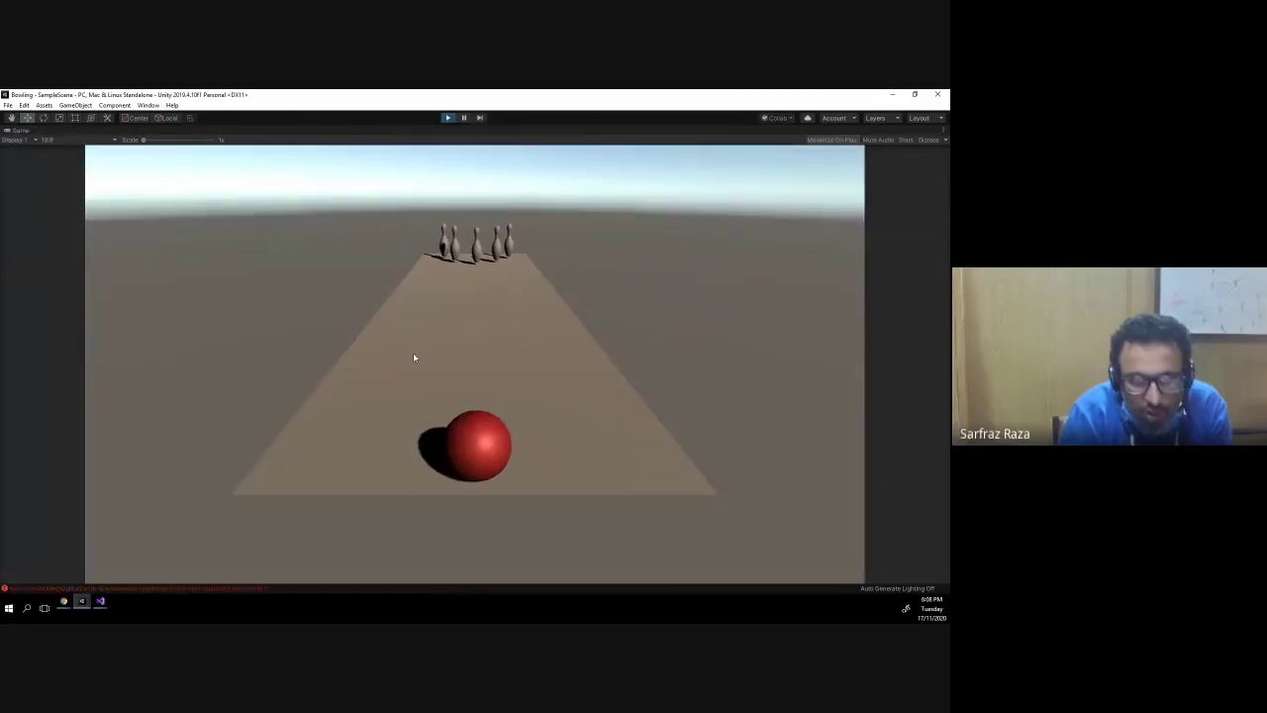
pyautogui.click(447, 118)
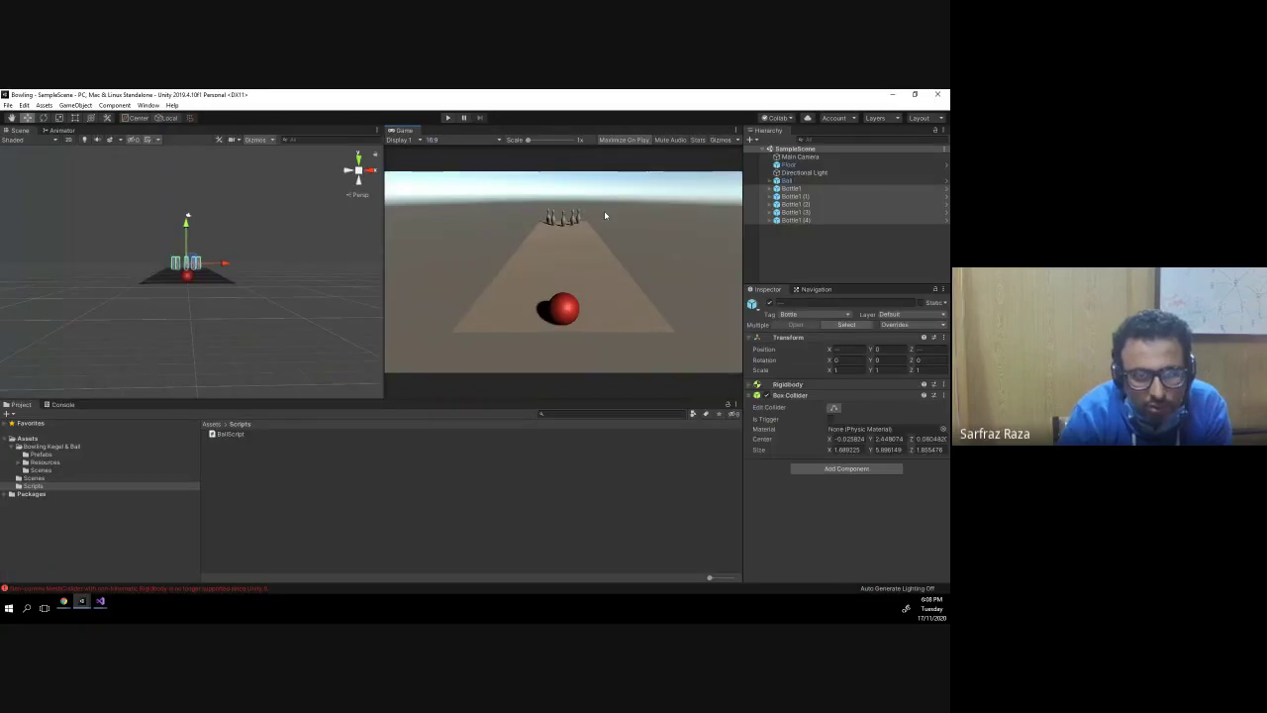
pyautogui.click(447, 118)
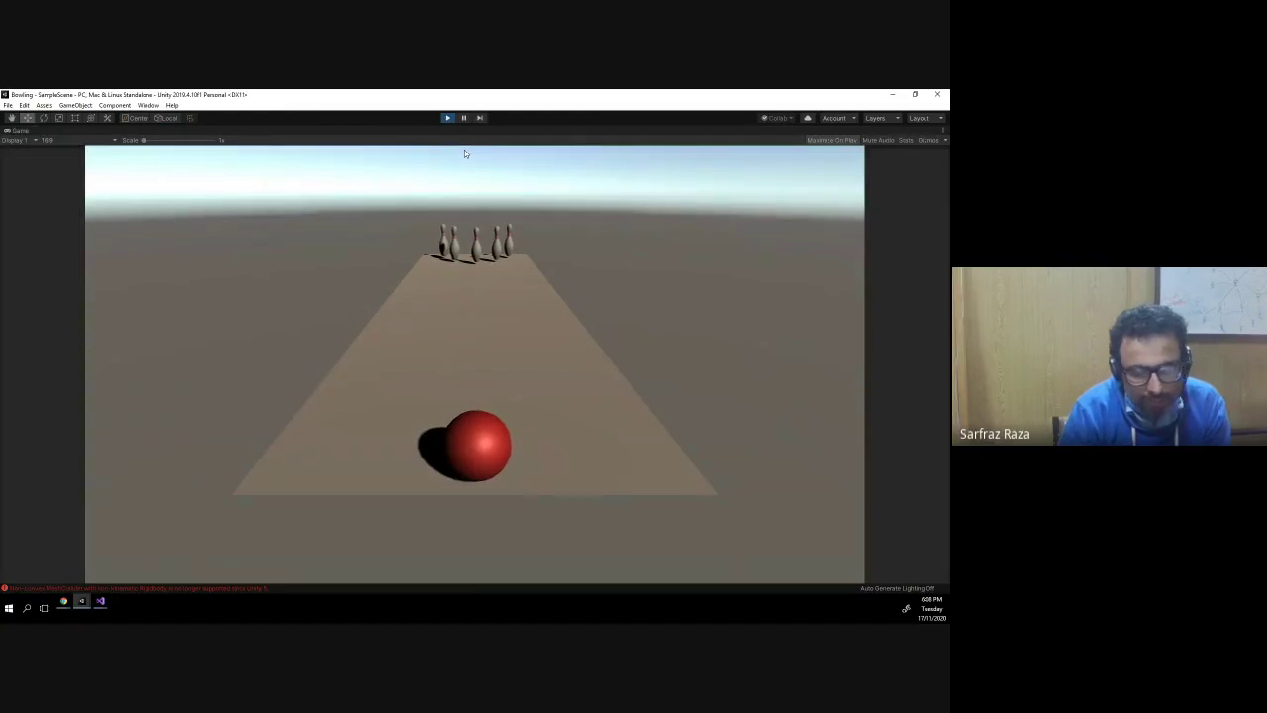
# - Steer the ball with the arrow keys and bowl it at the bottles three times with Space
pyautogui.press('Left')
pyautogui.press('Right')
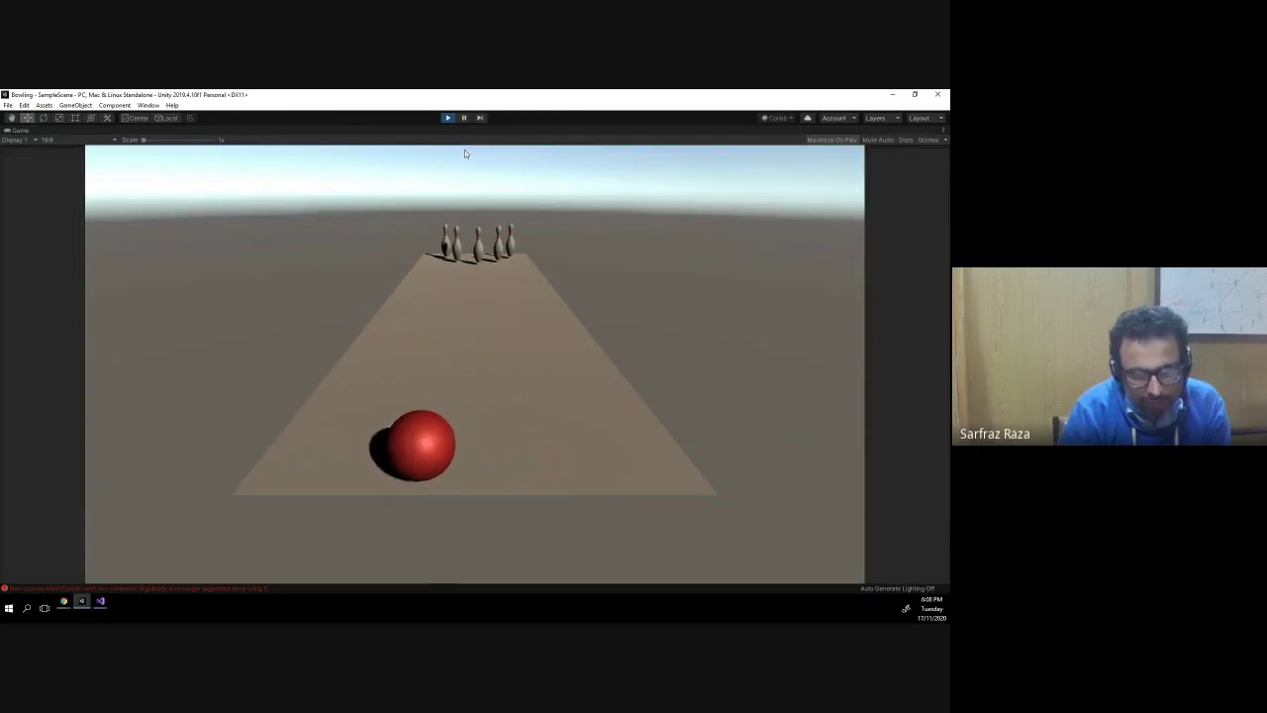
pyautogui.press('space')
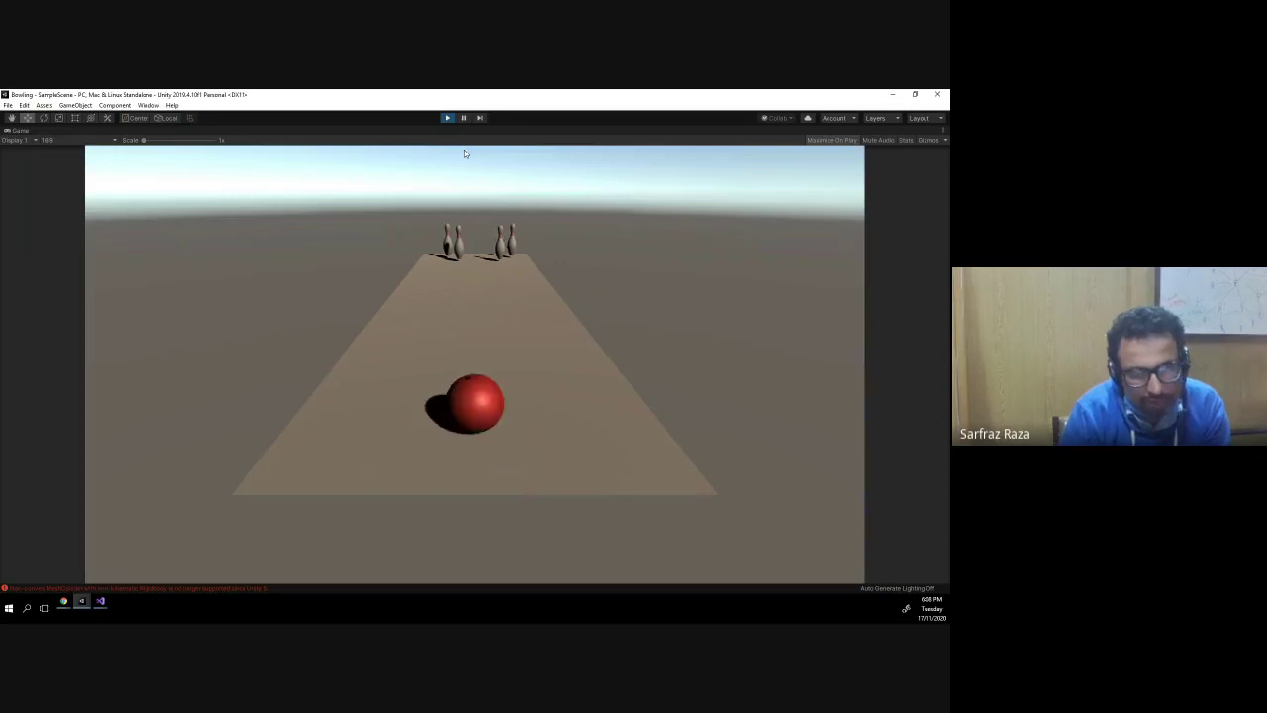
pyautogui.press('Left')
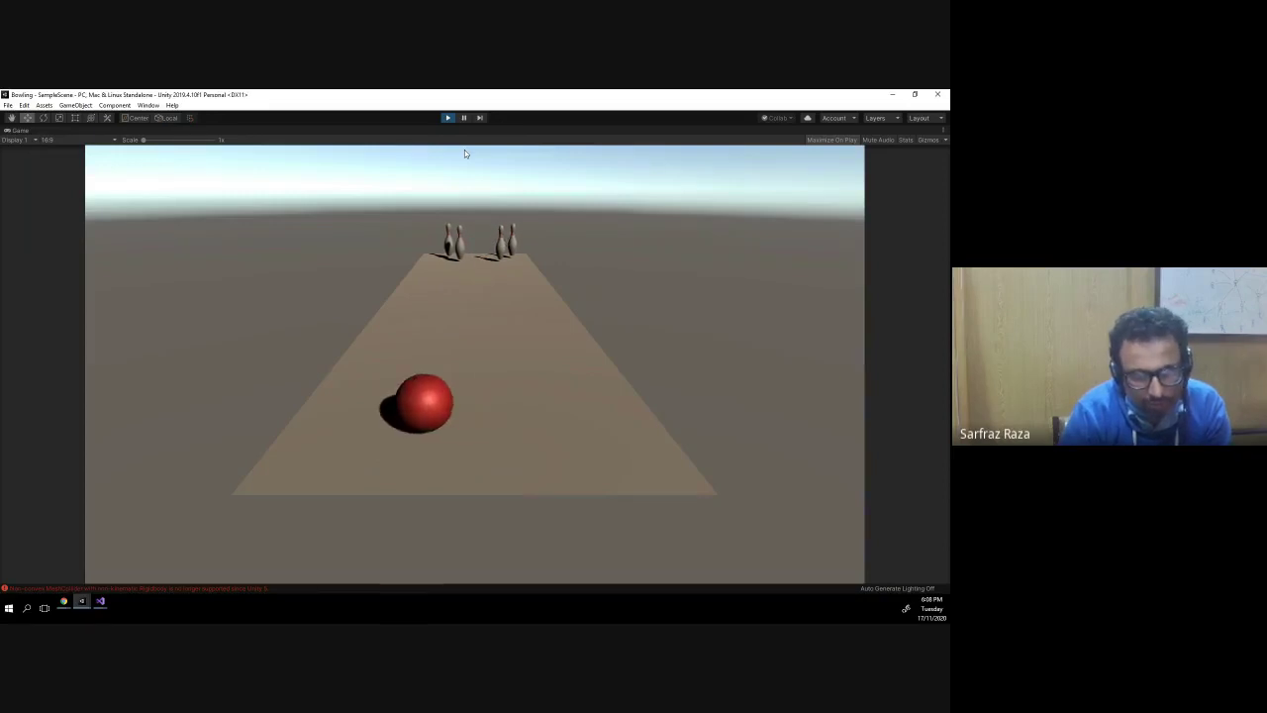
pyautogui.press('Right')
pyautogui.press('space')
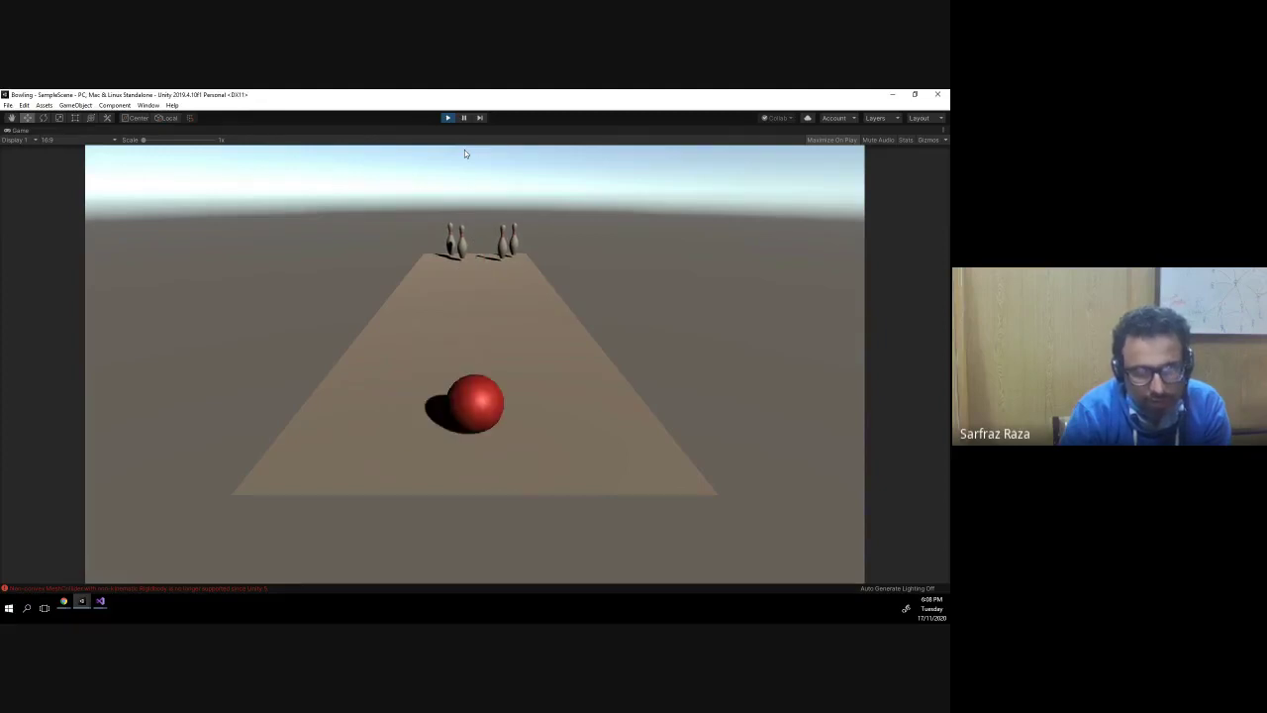
pyautogui.press('Left')
pyautogui.press('space')
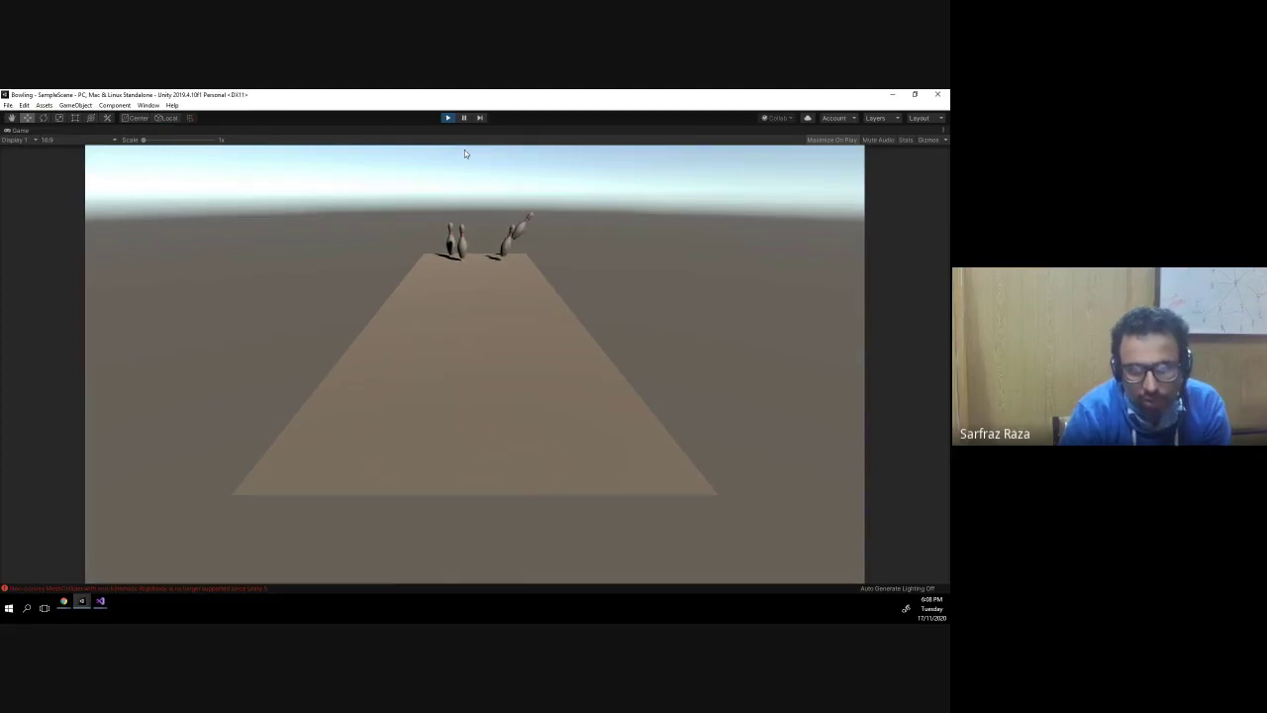
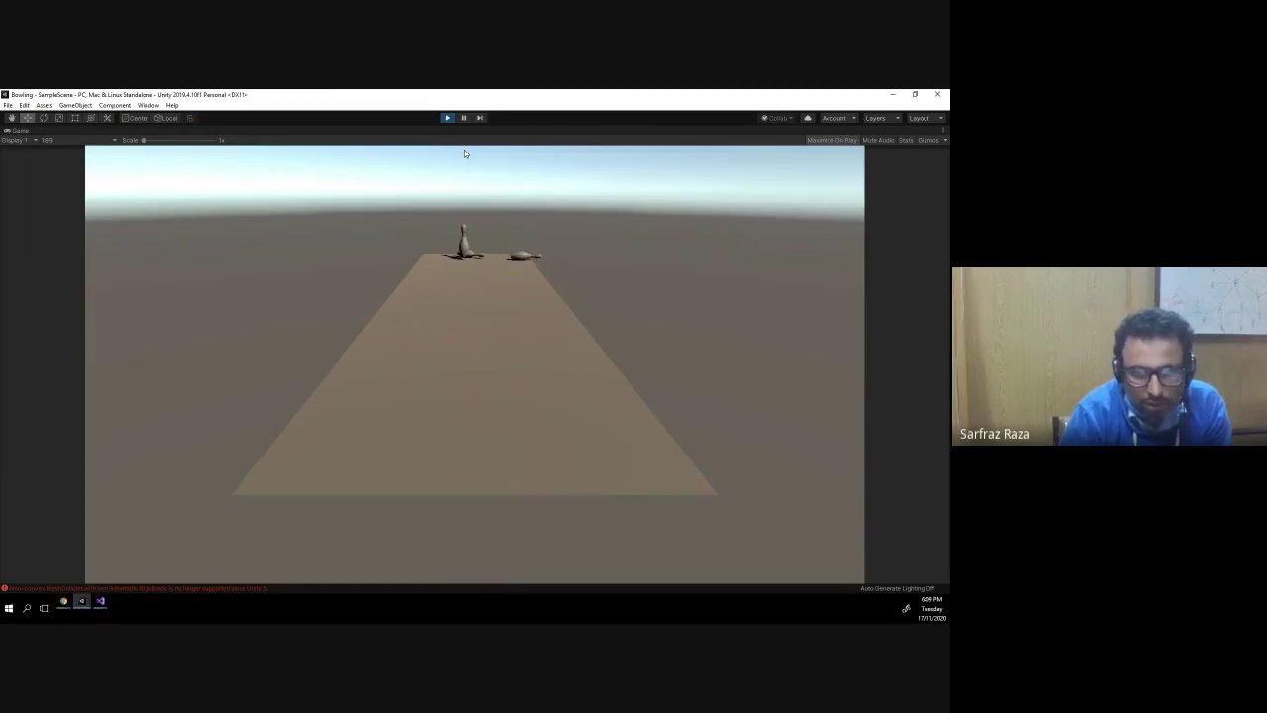
# - Restart Play mode, steer the red ball left and right, and throw it twice at the pins
pyautogui.click(448, 118)
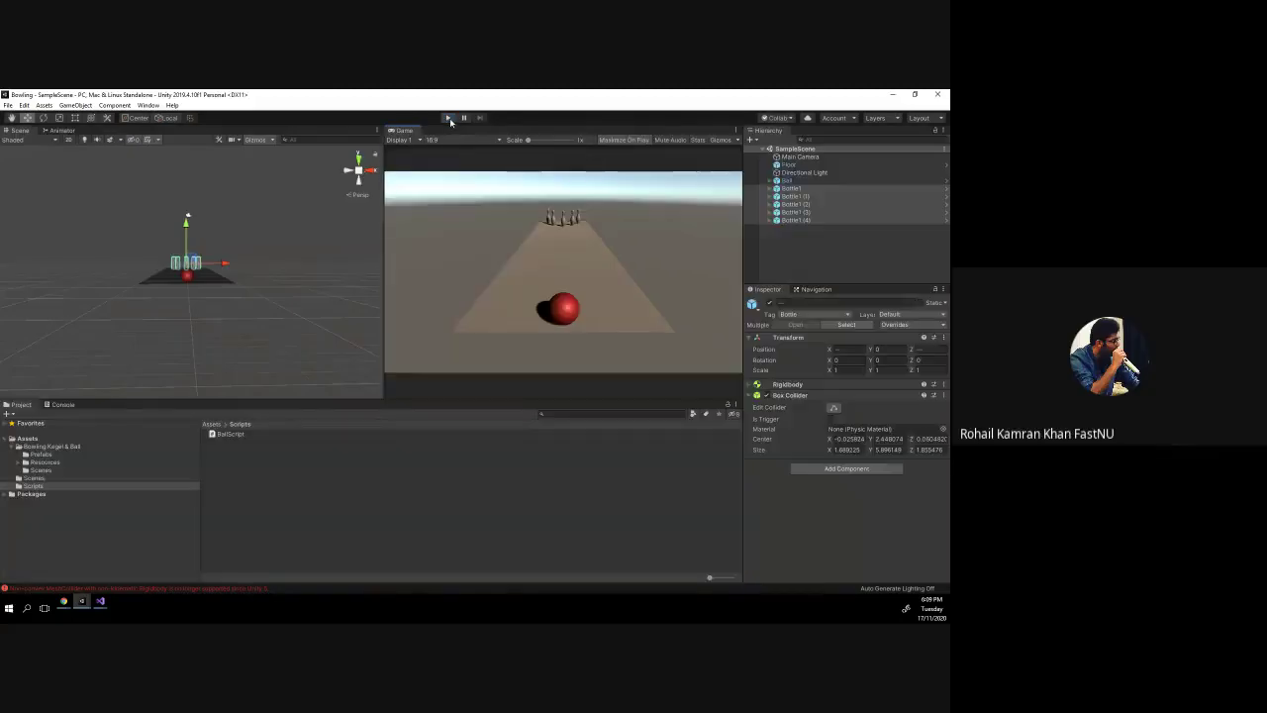
pyautogui.click(449, 117)
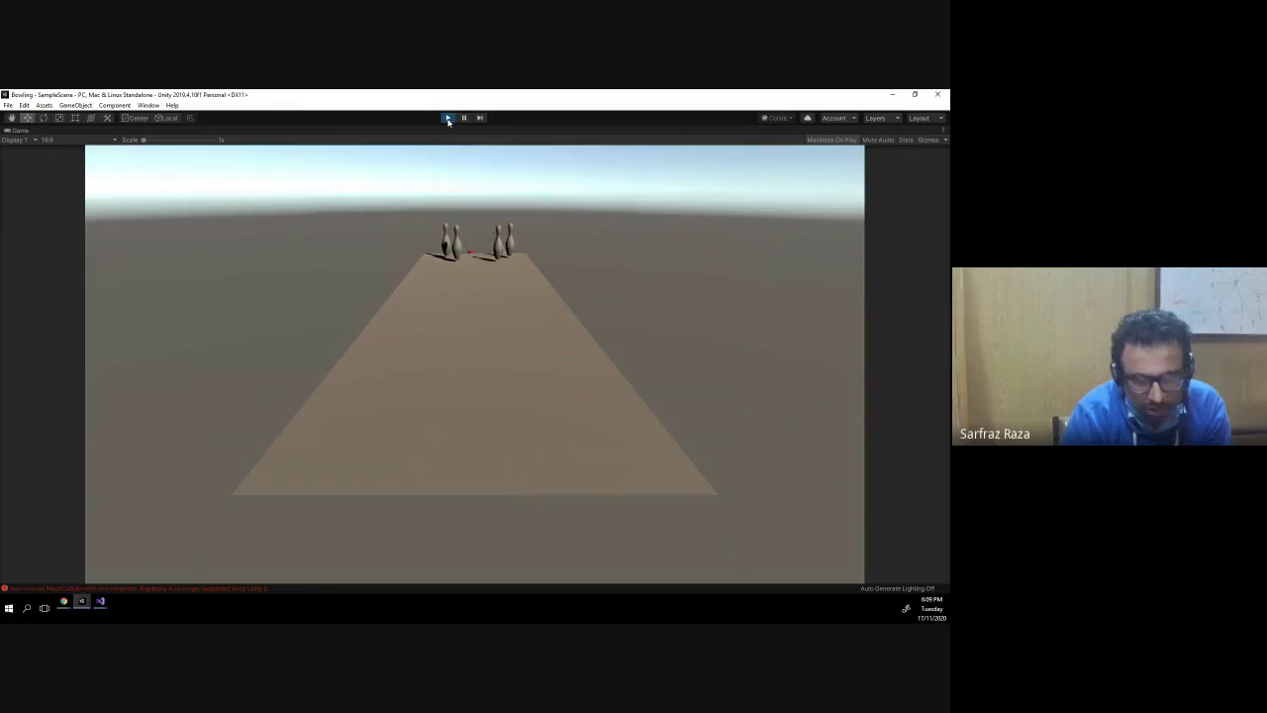
pyautogui.press('Left')
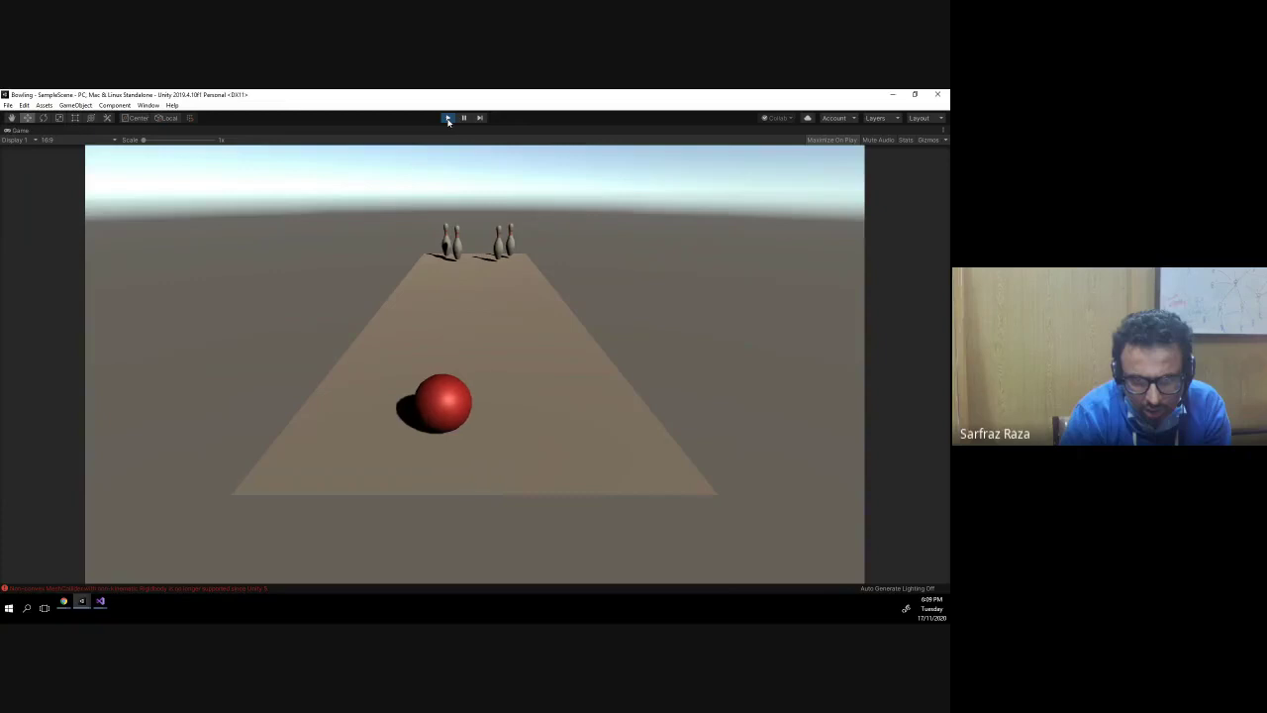
pyautogui.press('Right')
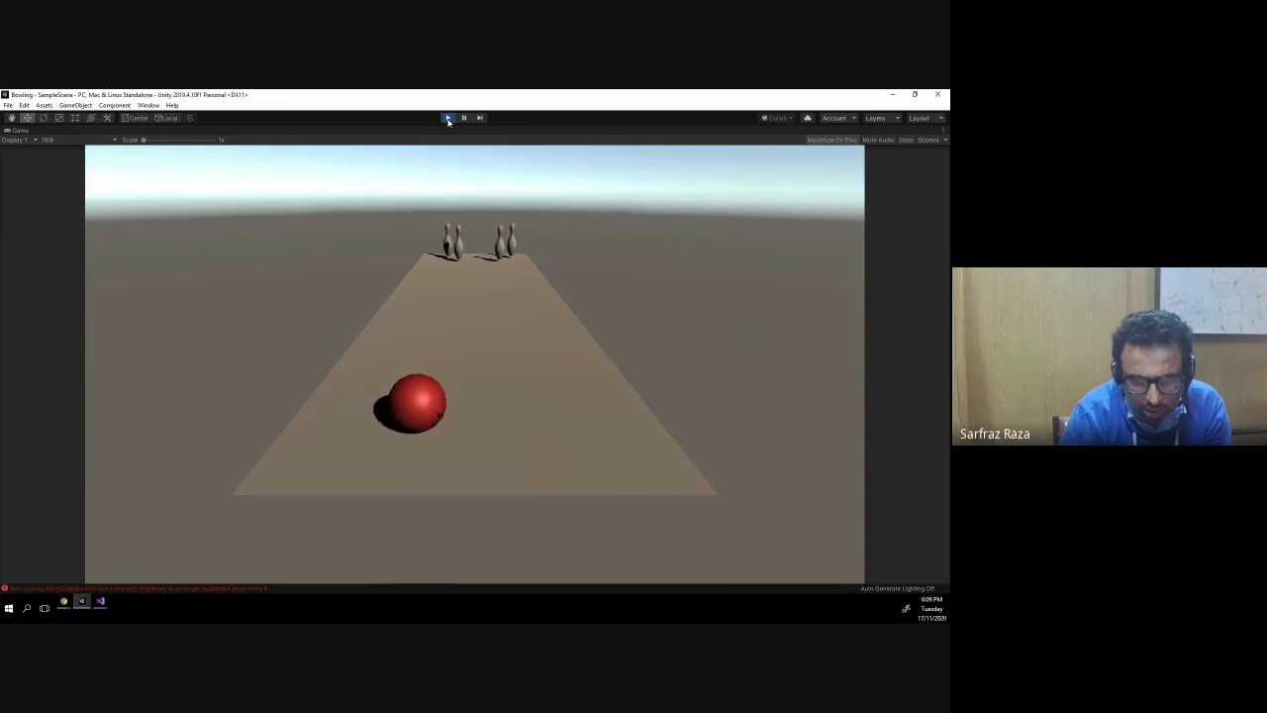
pyautogui.press('Up')
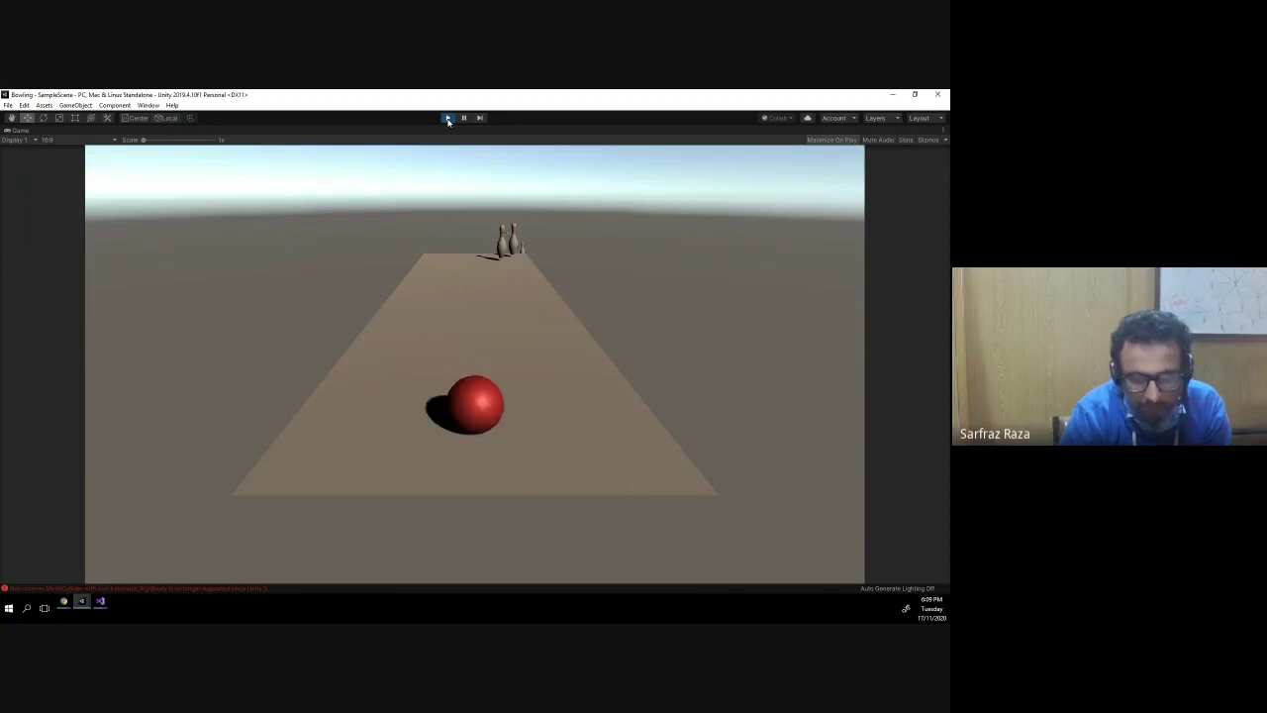
pyautogui.press('Right')
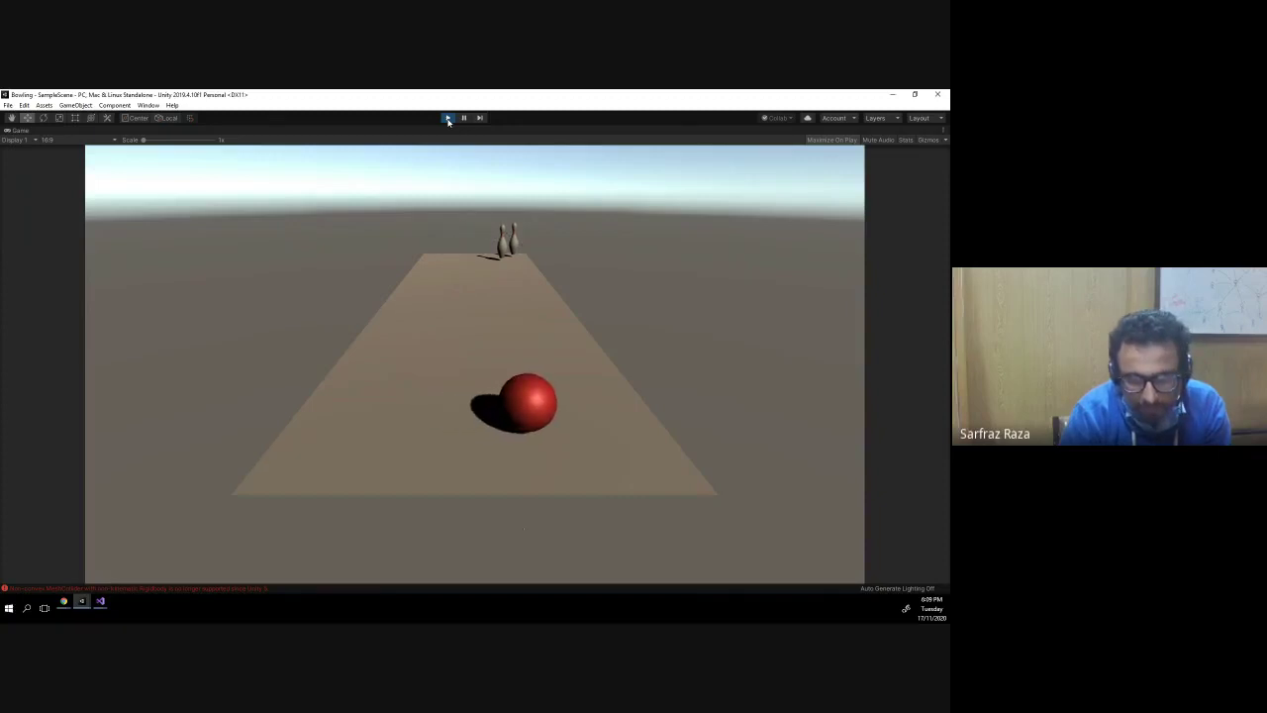
pyautogui.press('space')
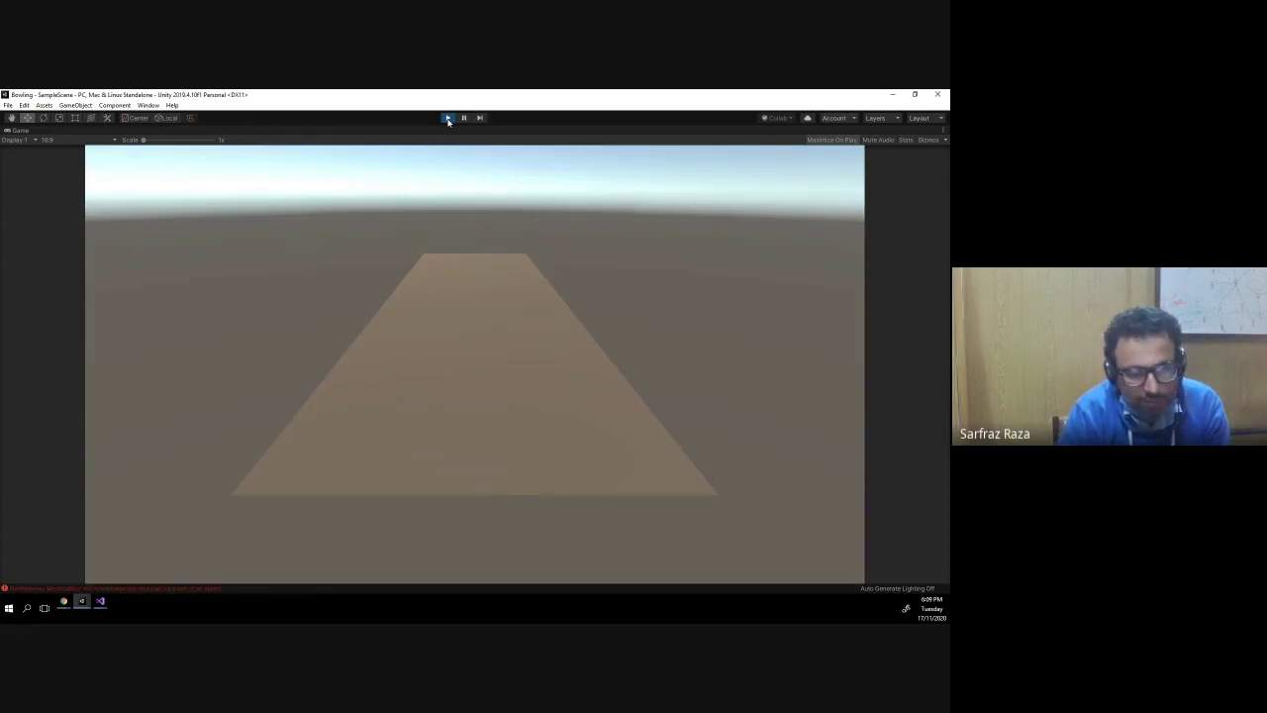
# - Open BallScript from the Console error and scroll to its fields and Start() method
pyautogui.doubleClick(120, 589)
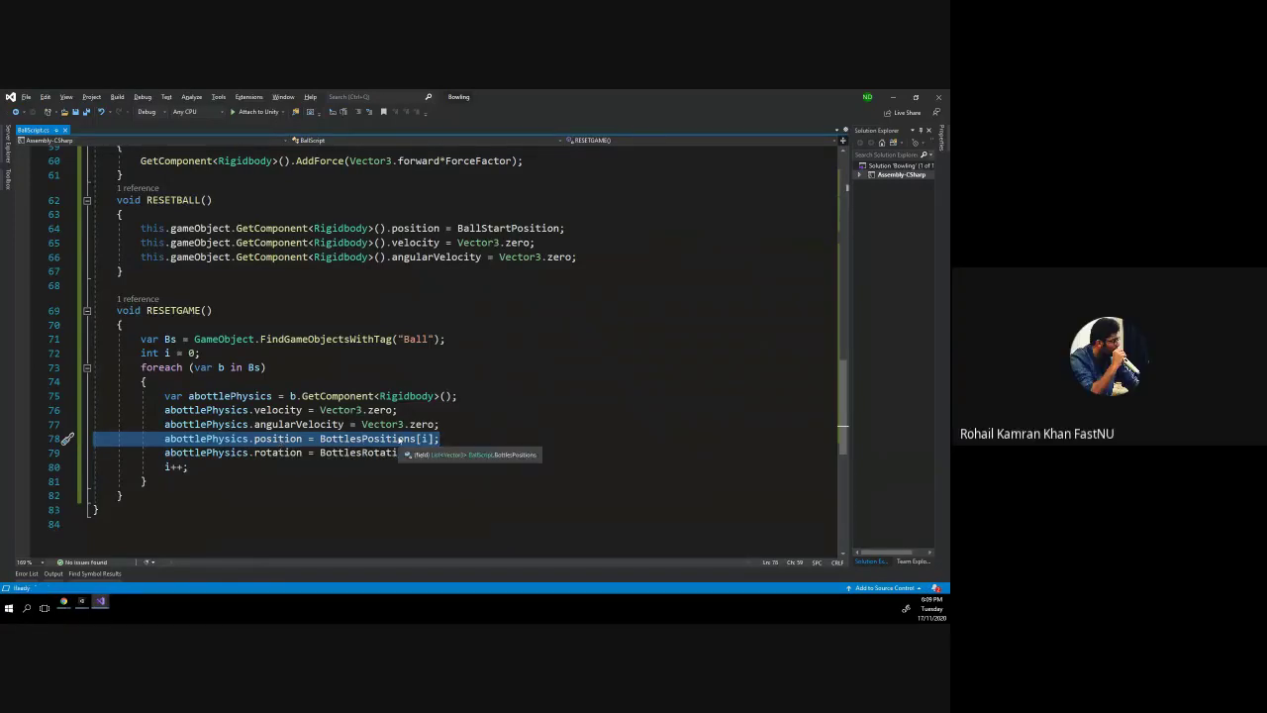
pyautogui.scroll(4, 399, 438)
pyautogui.scroll(4, 399, 436)
pyautogui.scroll(9, 399, 435)
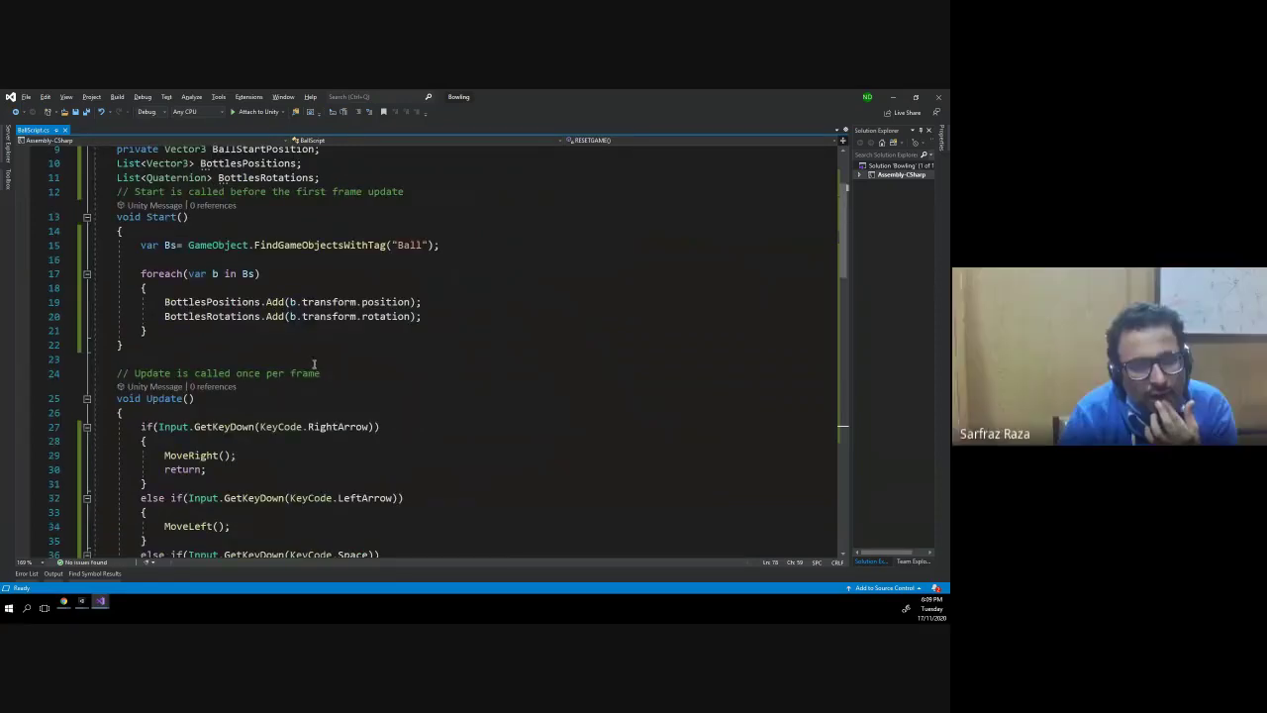
pyautogui.scroll(-1, 317, 371)
pyautogui.scroll(-6, 317, 371)
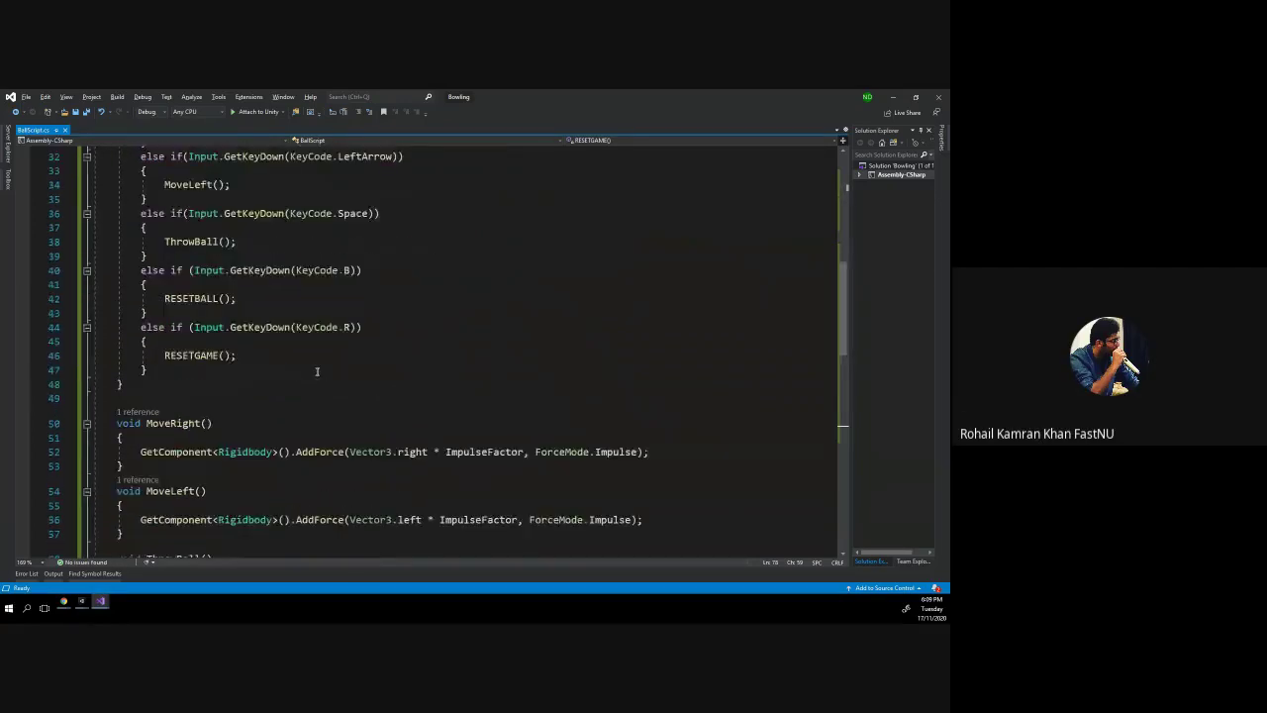
pyautogui.scroll(-5, 317, 371)
pyautogui.scroll(8, 317, 371)
pyautogui.scroll(6, 316, 372)
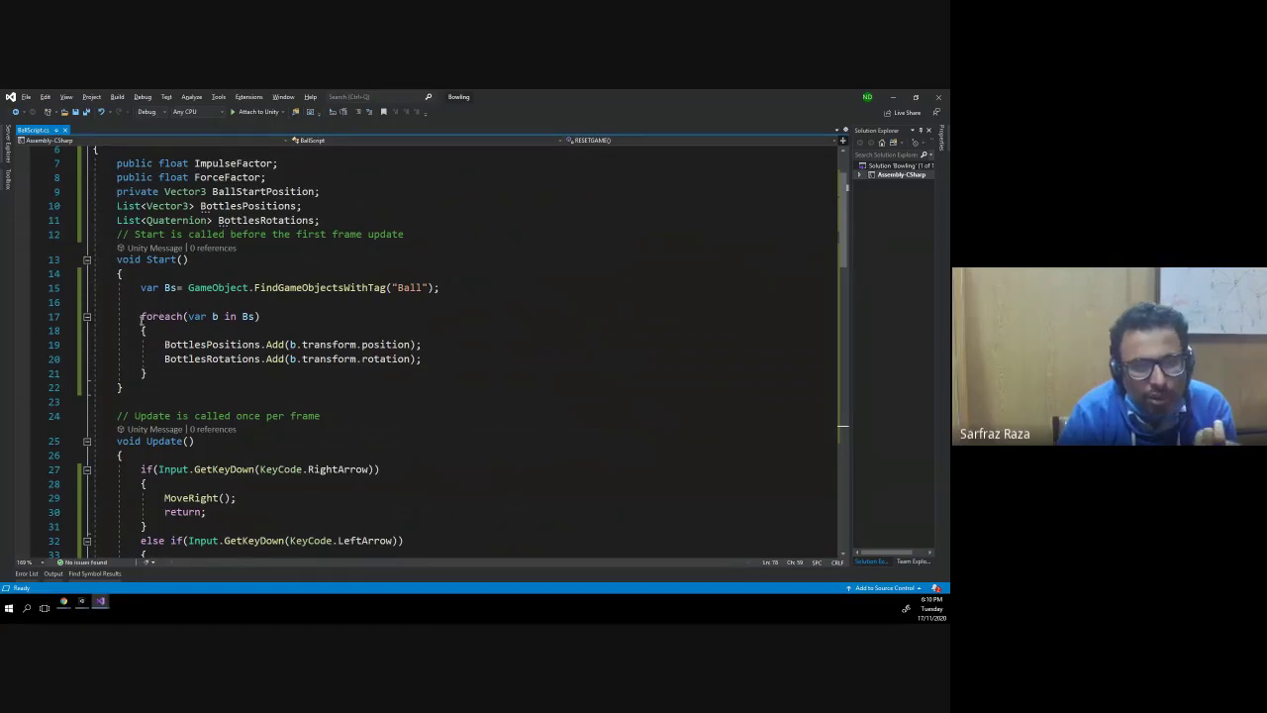
# - Review the foreach loop, the "Ball" tag lookup into Bs, and copy the BallStartPosition field name
pyautogui.moveTo(141, 317); pyautogui.dragTo(158, 364)
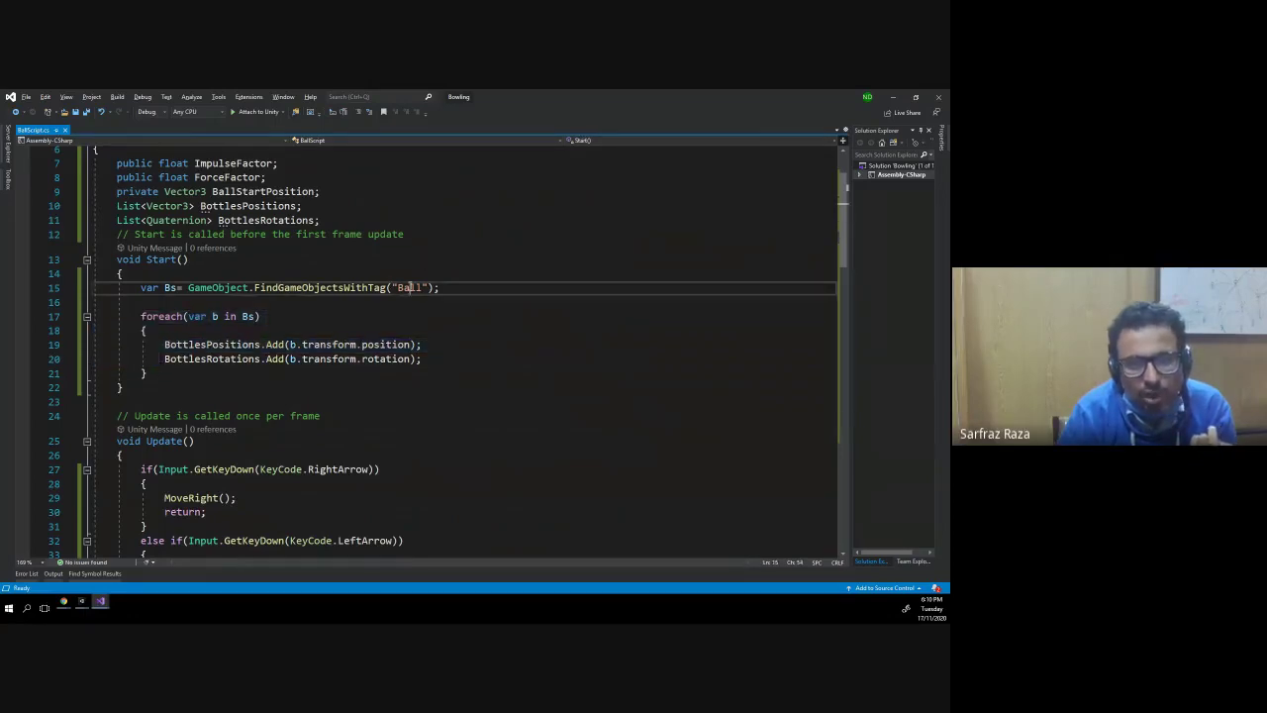
pyautogui.doubleClick(409, 287)
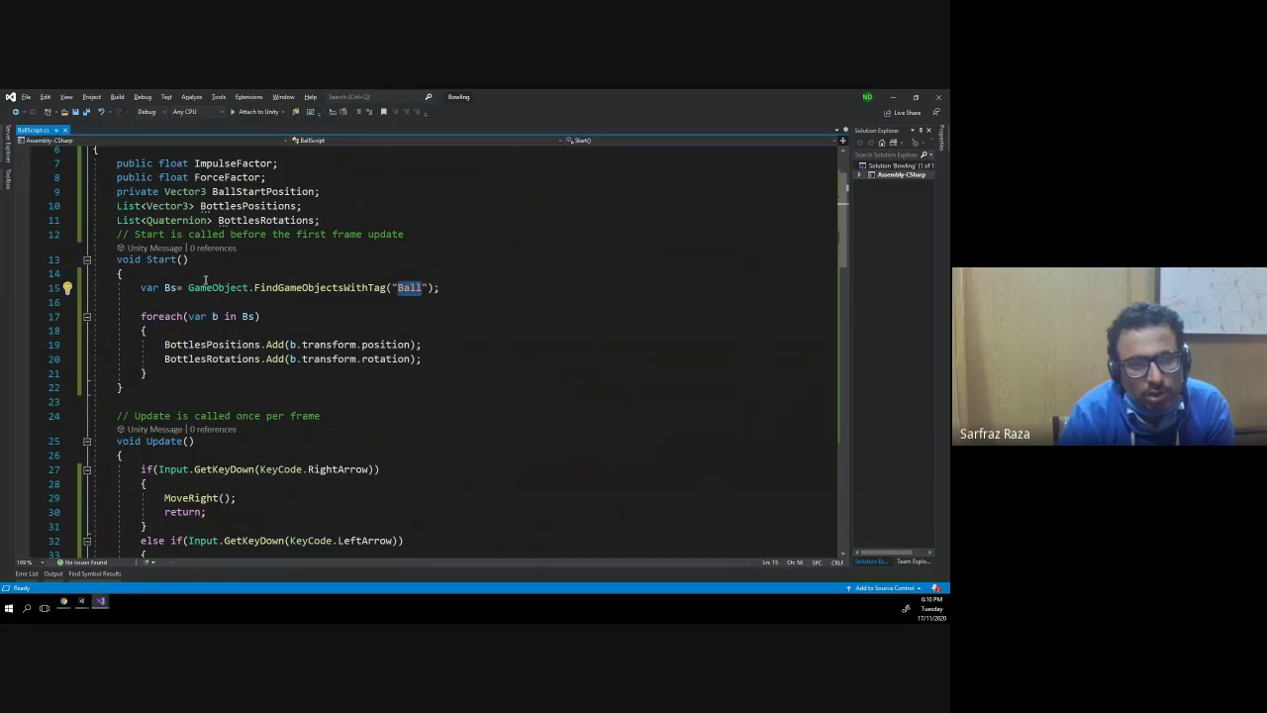
pyautogui.click(169, 287)
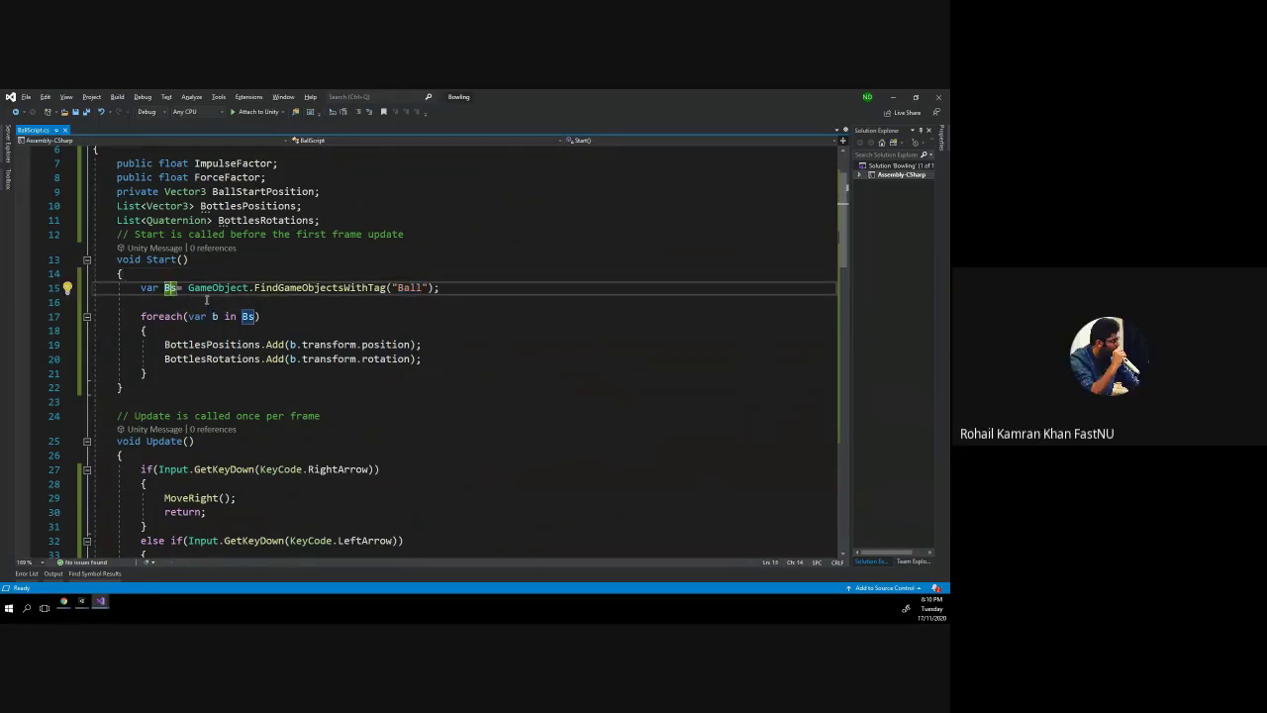
pyautogui.scroll(1, 206, 299)
pyautogui.click(241, 333)
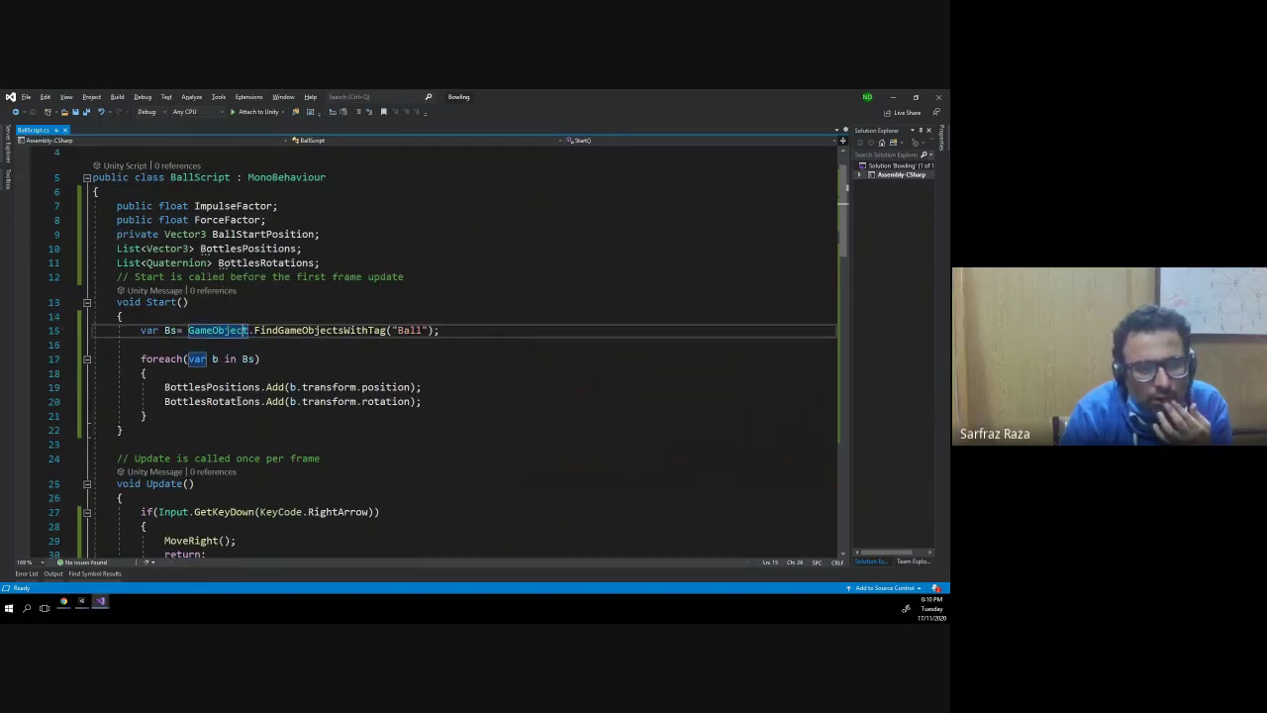
pyautogui.keyDown('shift'); pyautogui.click(140, 329); pyautogui.keyUp('shift')
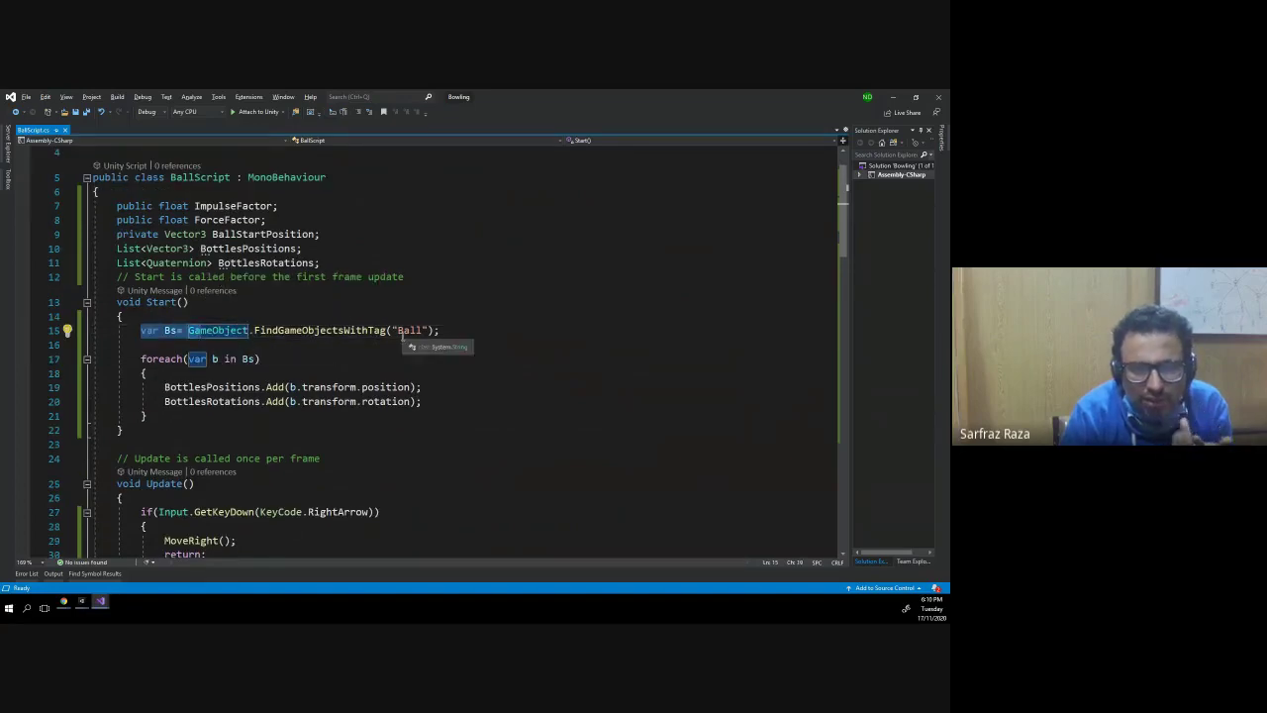
pyautogui.doubleClick(251, 262)
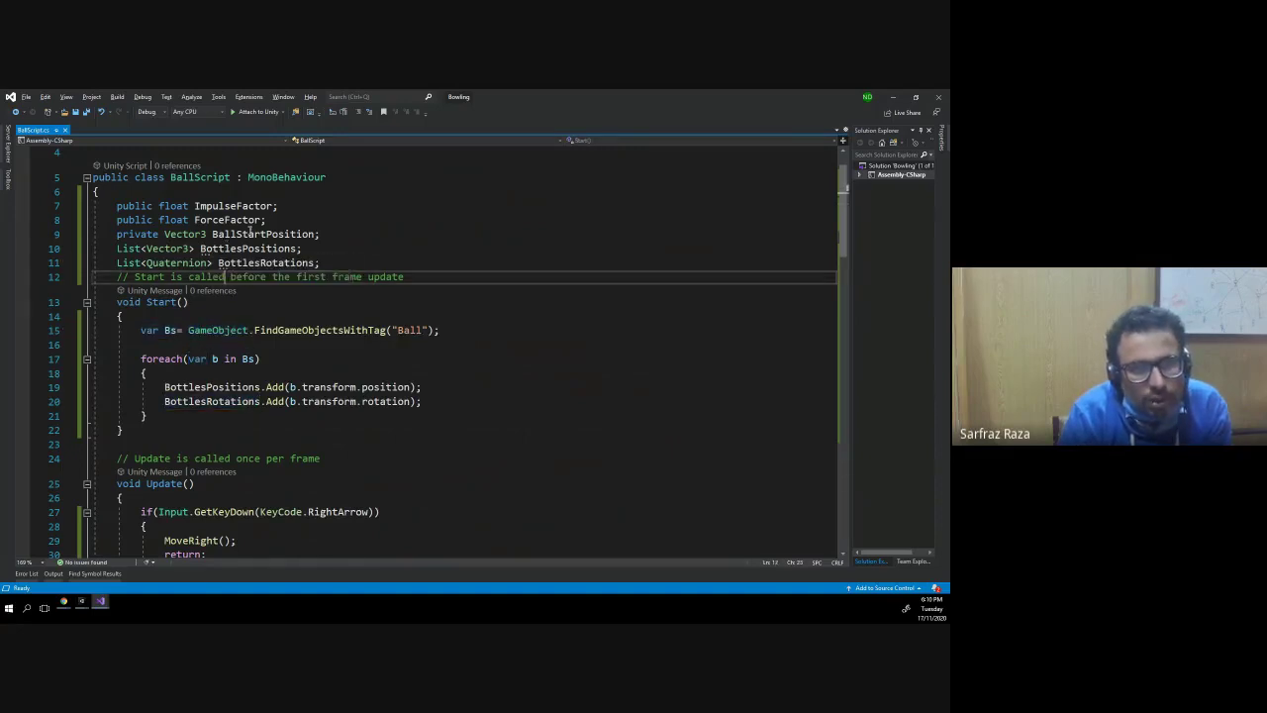
pyautogui.doubleClick(250, 234)
pyautogui.hotkey('ctrl', 'c')
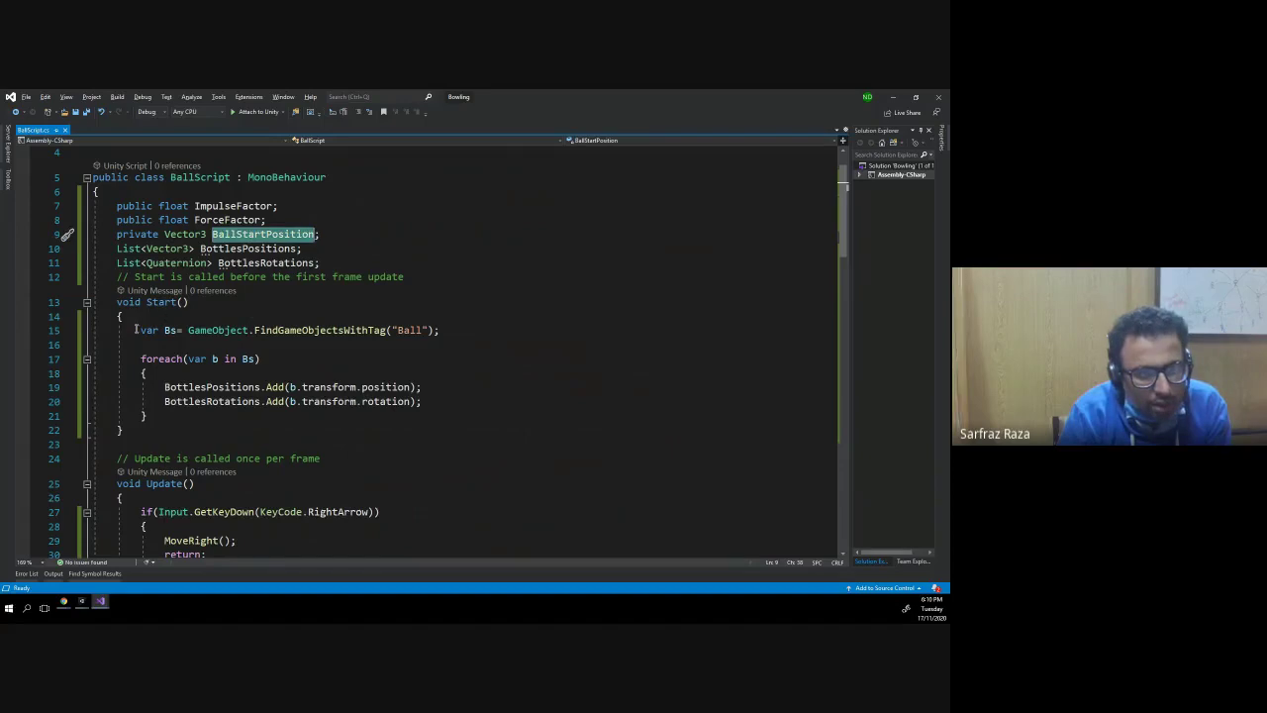
# - Replace 'var Bs' on line 15 with BallStartPosition and save the script
pyautogui.moveTo(135, 329); pyautogui.dragTo(181, 329)
pyautogui.hotkey('ctrl', 'v')
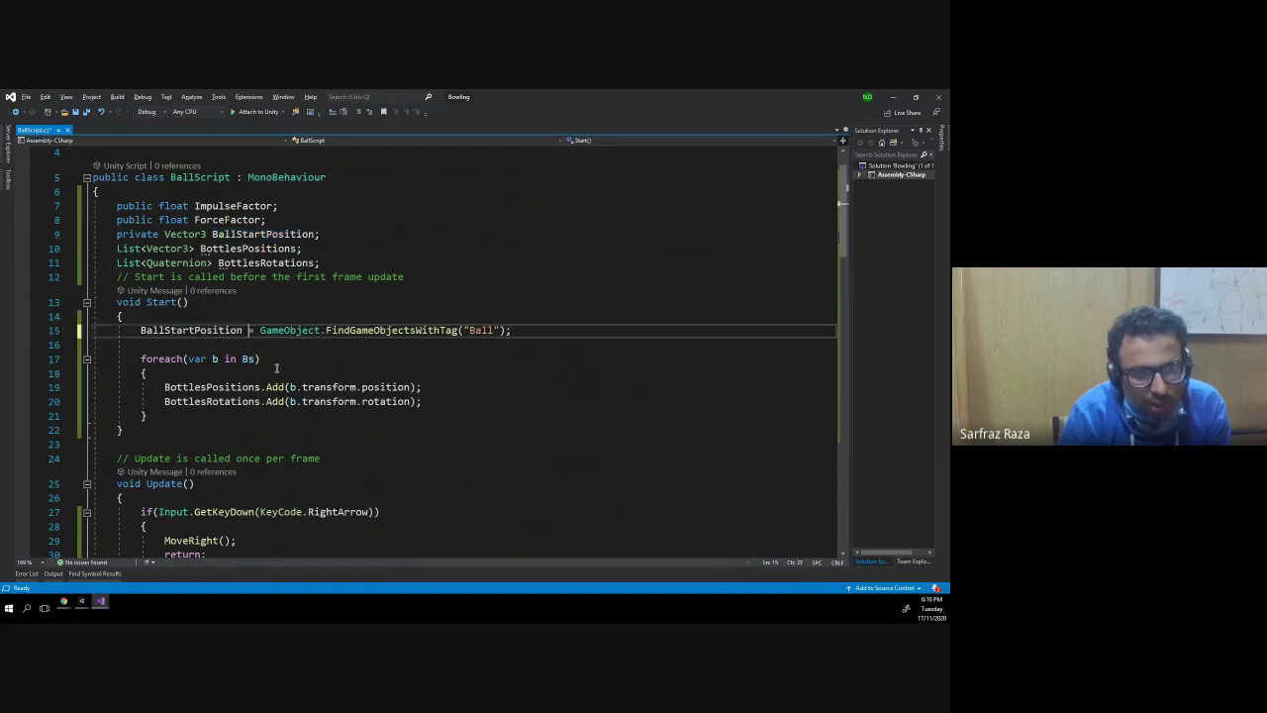
pyautogui.hotkey('ctrl', 's')
pyautogui.click(538, 328)
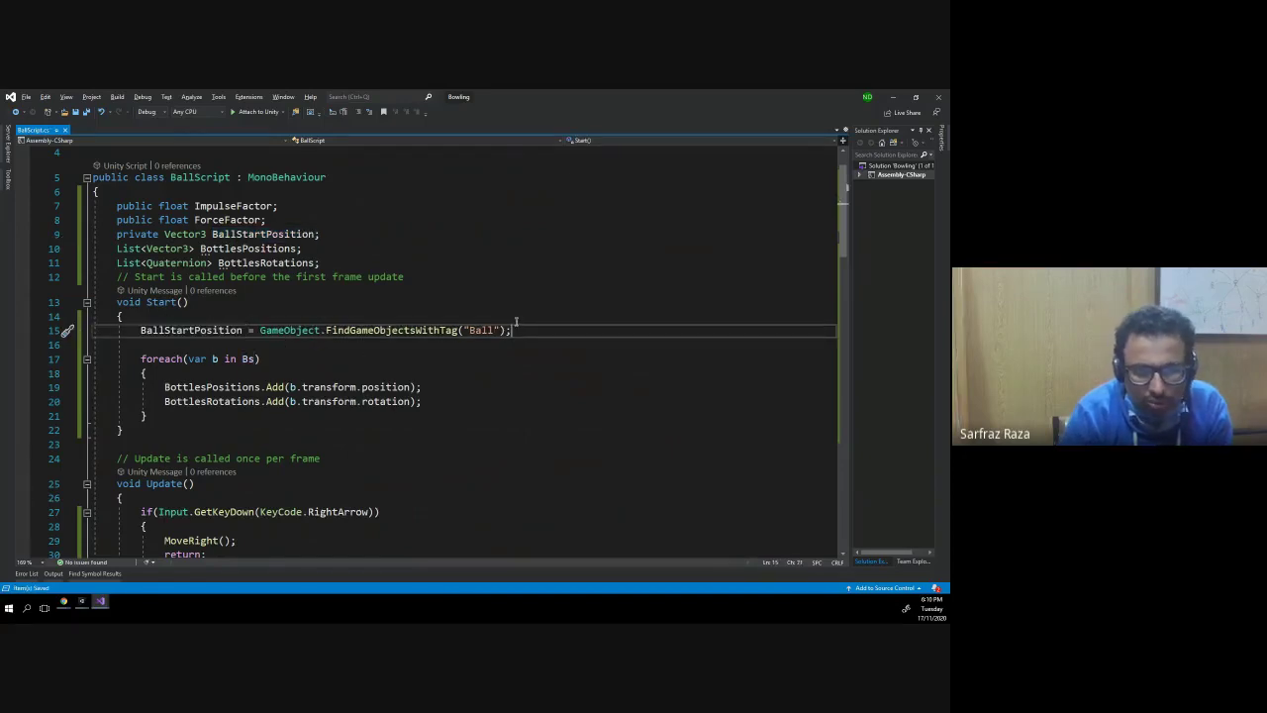
# - Add line 16: var Bs = GameObject.FindGameObjectsWithTag("Bottle");
pyautogui.press('Down')
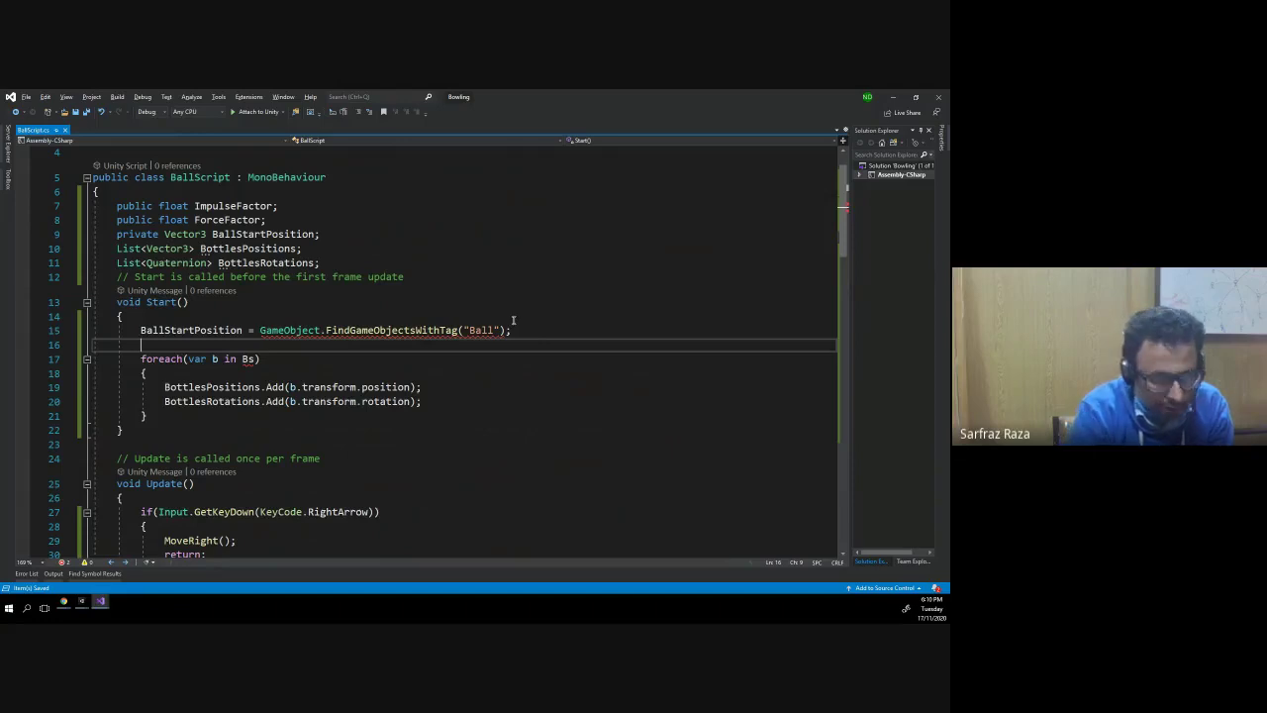
pyautogui.write('var Bs = G')
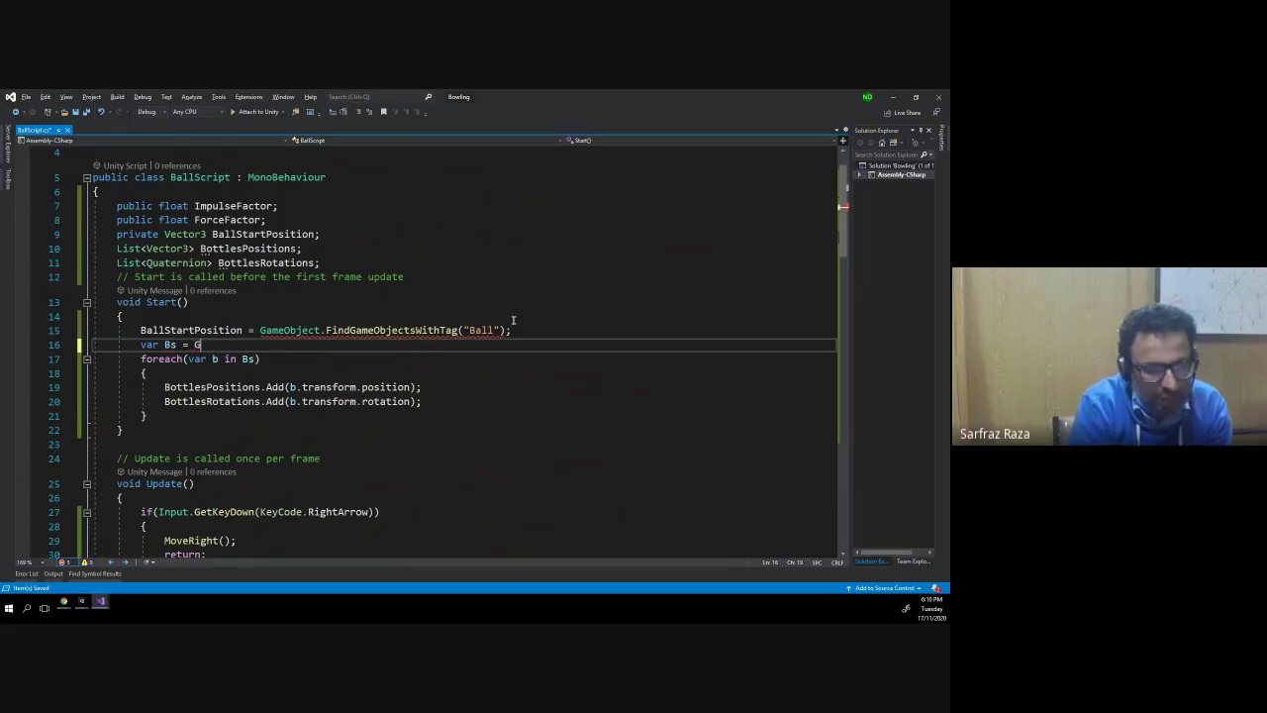
pyautogui.write('ameObj')
pyautogui.press('Tab')
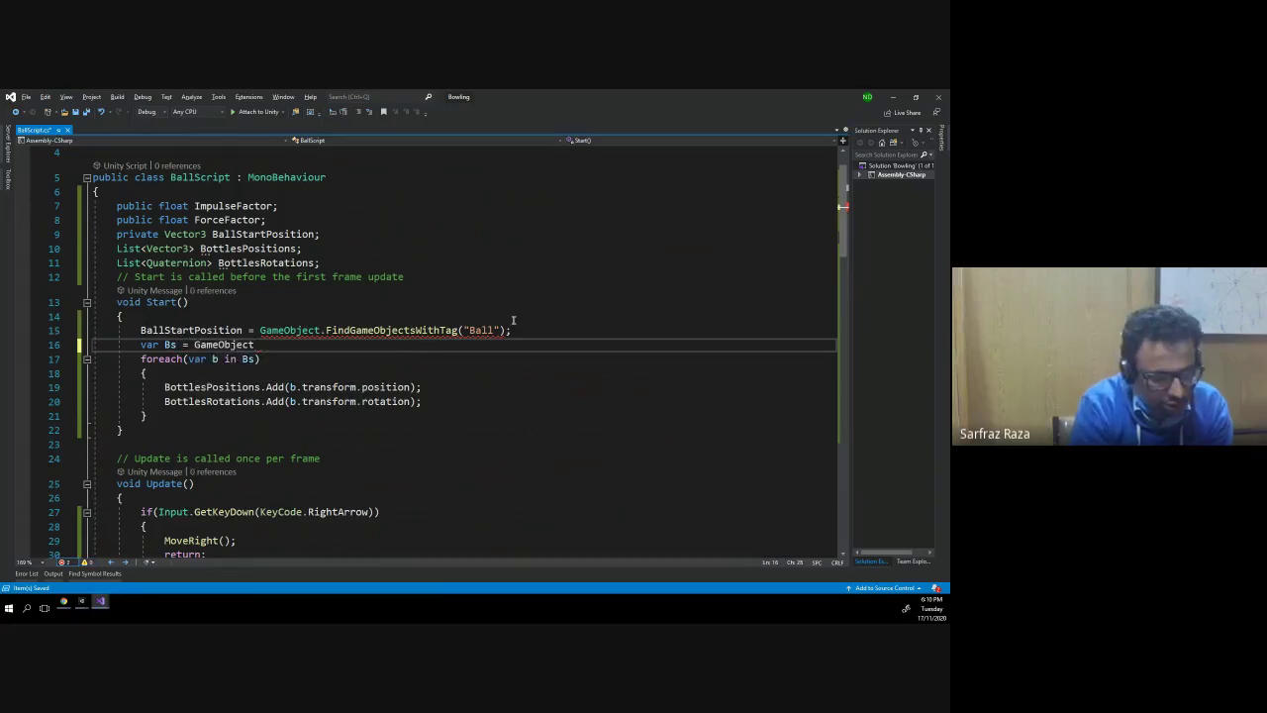
pyautogui.write('.F')
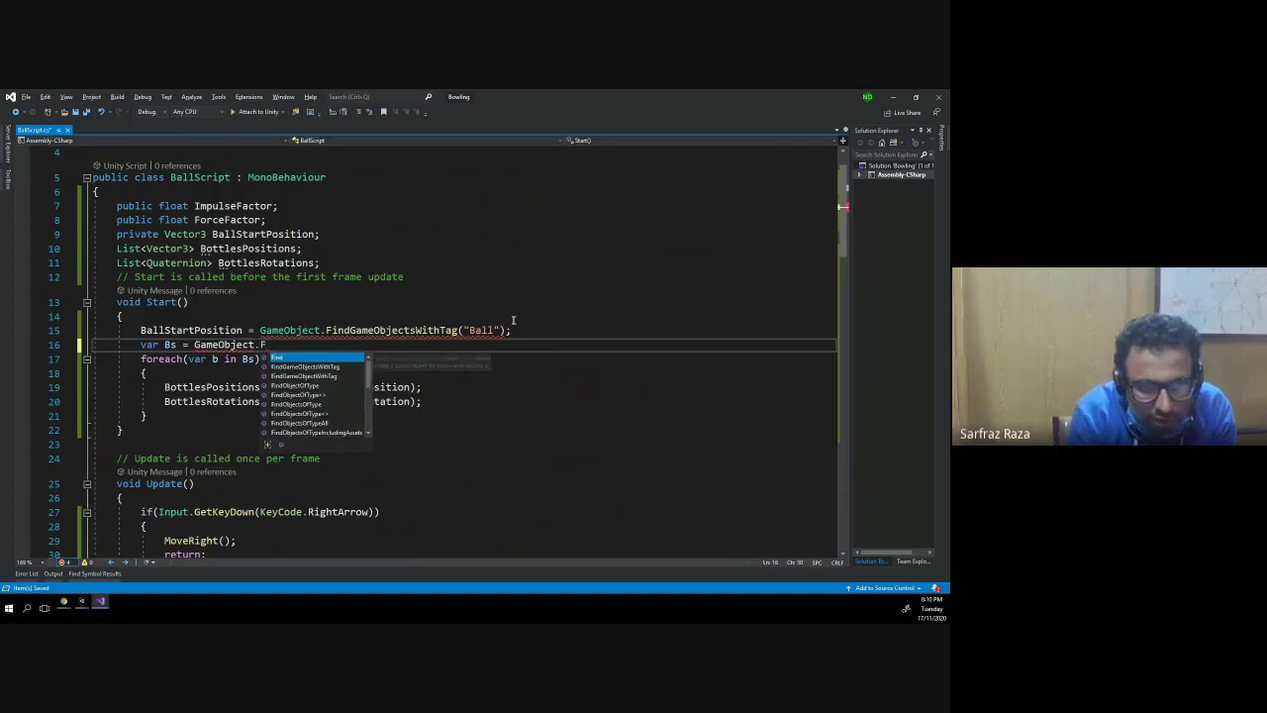
pyautogui.press('Tab')
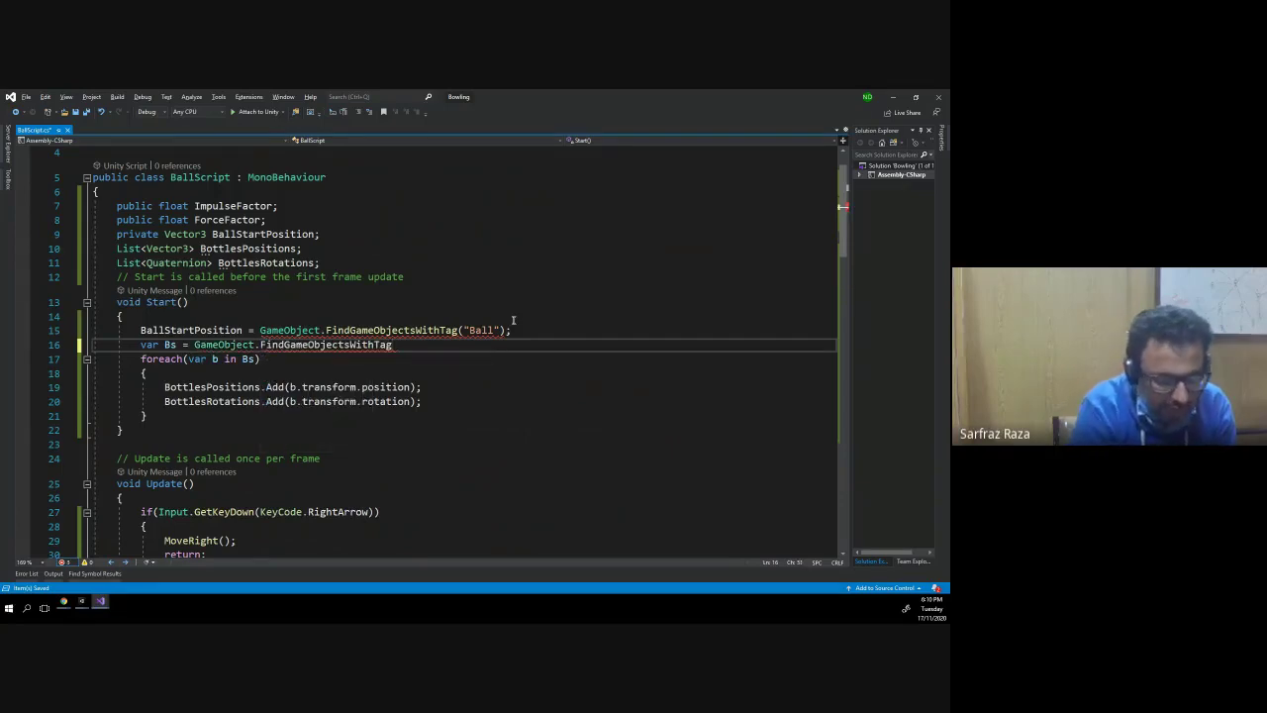
pyautogui.write('(')
pyautogui.write('"')
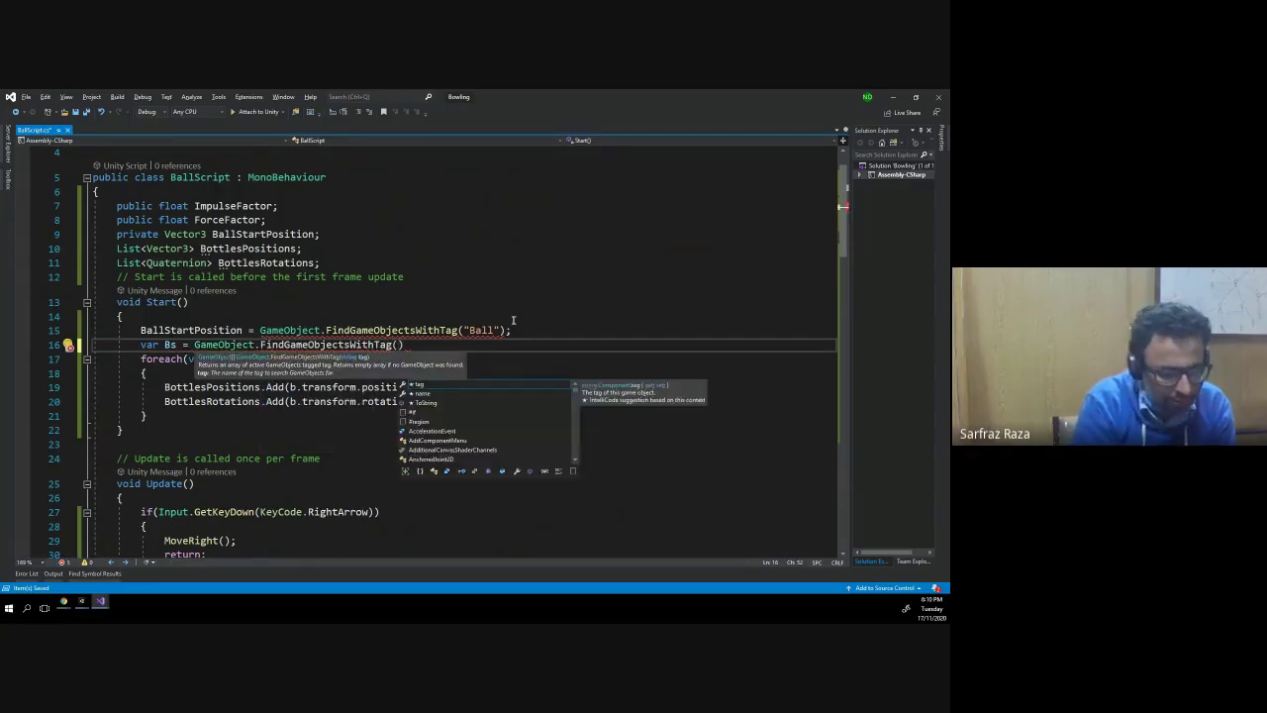
pyautogui.write('Bottles')
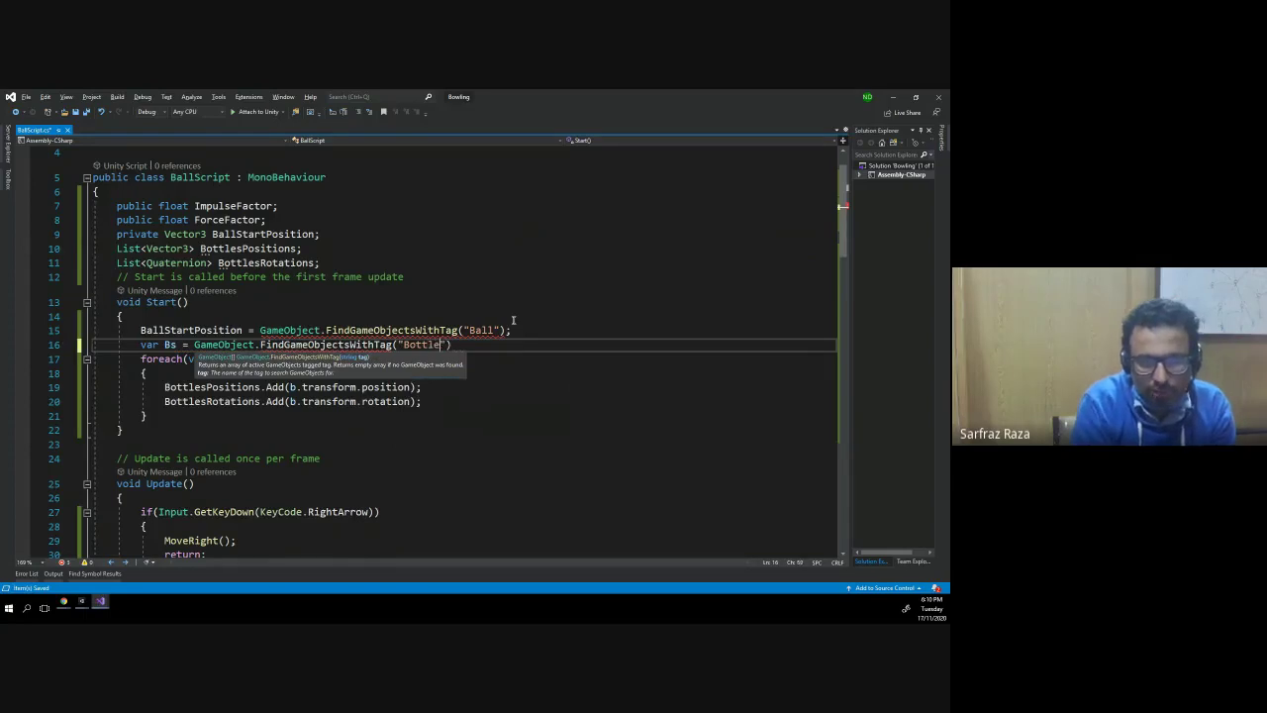
pyautogui.write('");')
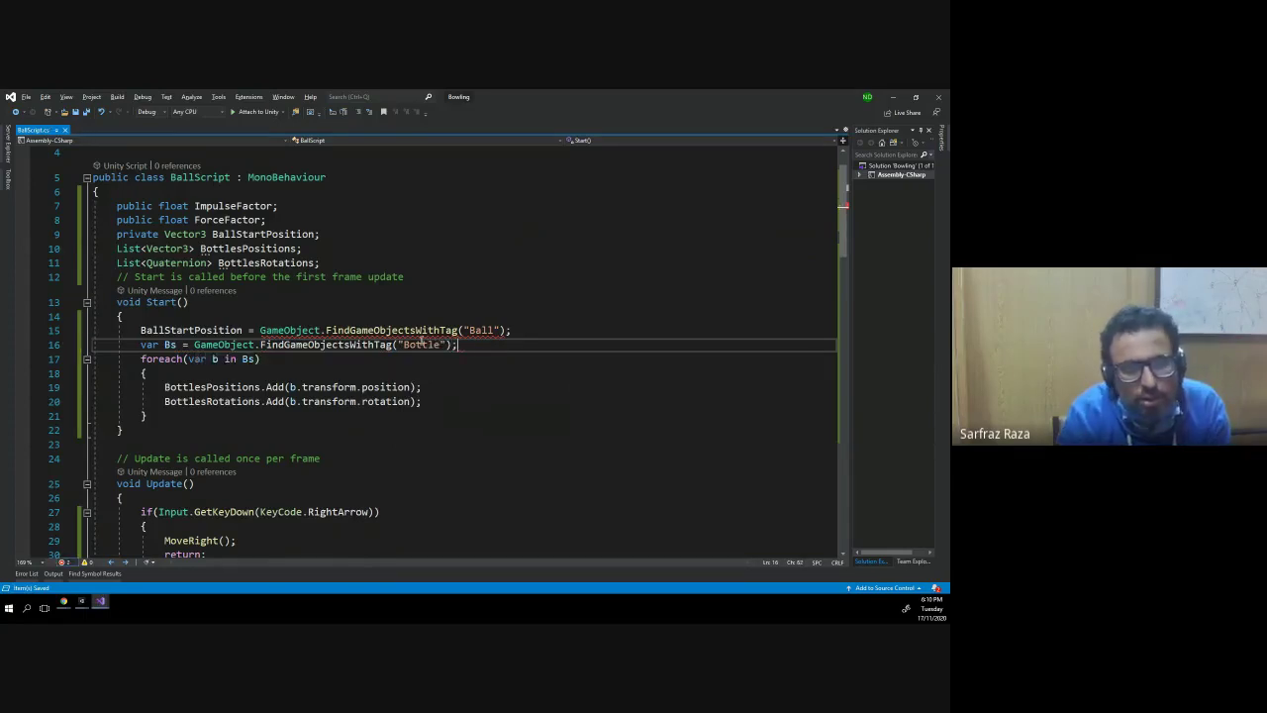
pyautogui.click(357, 345)
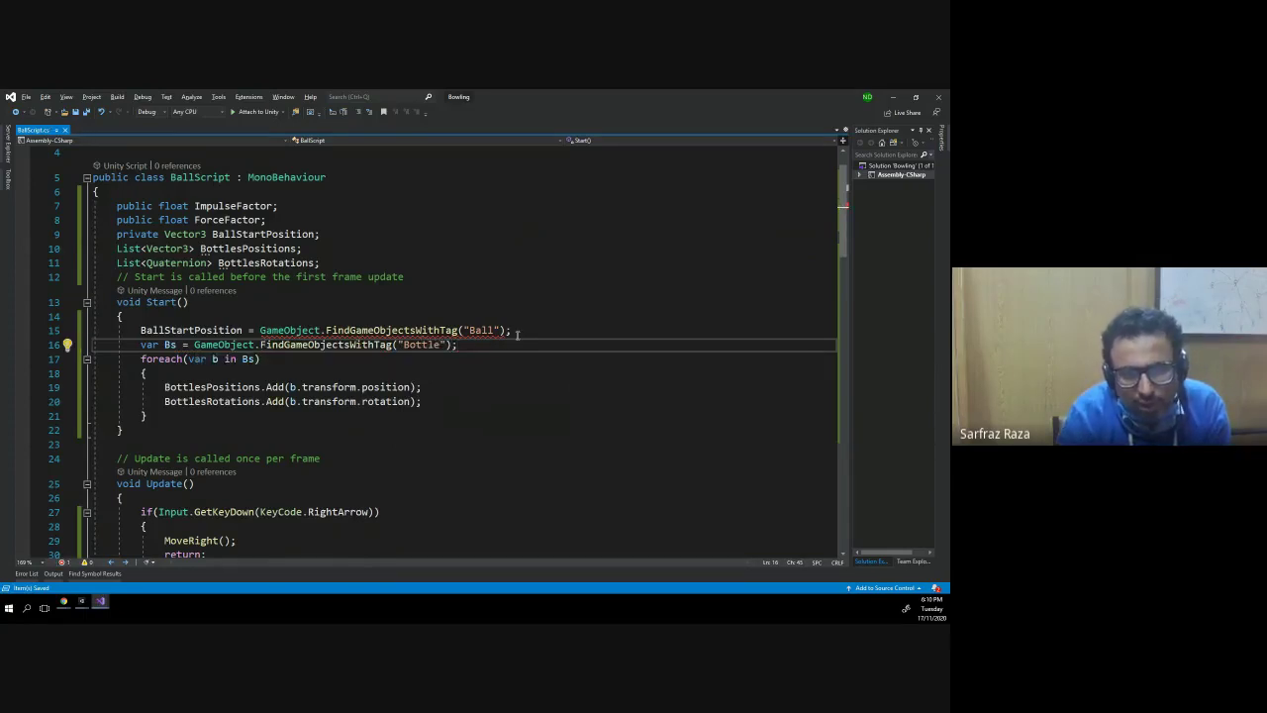
# - Change line 15 to FindGameObjectWithTag so it returns a single ball, and save
pyautogui.click(437, 331)
pyautogui.click(414, 330)
pyautogui.press('BackSpace')
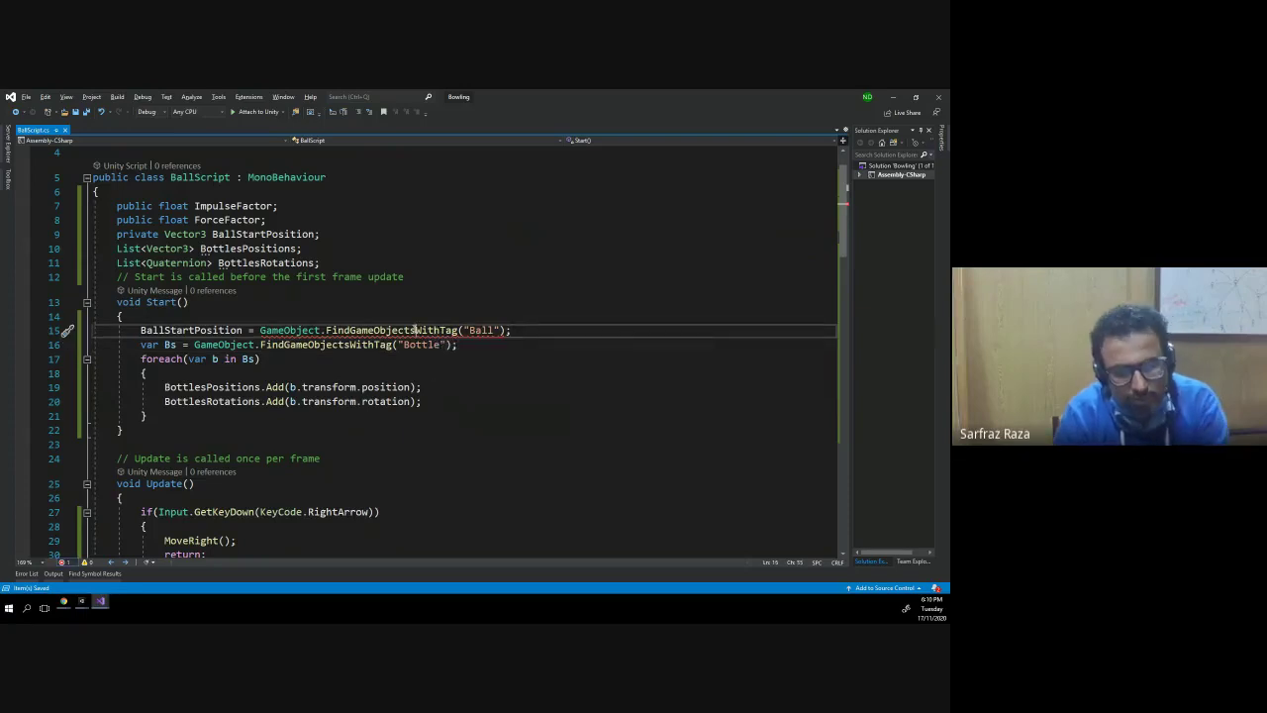
pyautogui.click(534, 332)
pyautogui.hotkey('ctrl', 's')
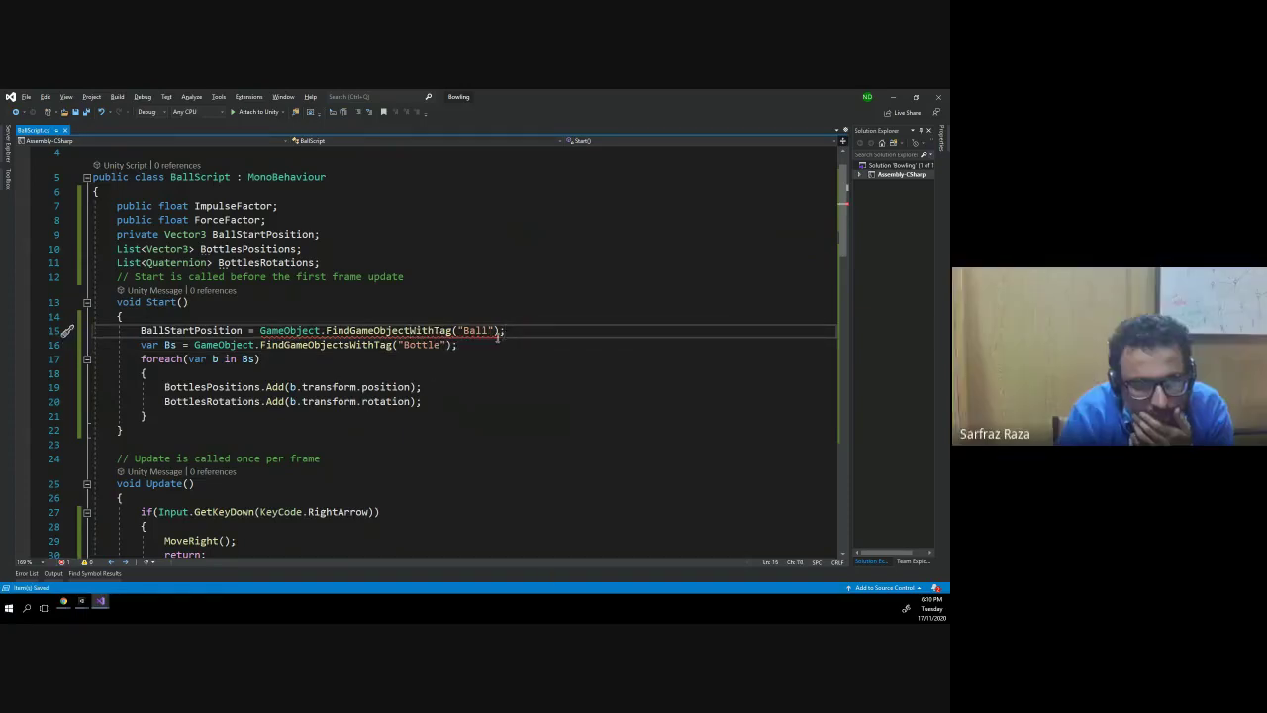
# - Append .transform.position after the ("Ball") lookup on line 15
pyautogui.click(407, 330)
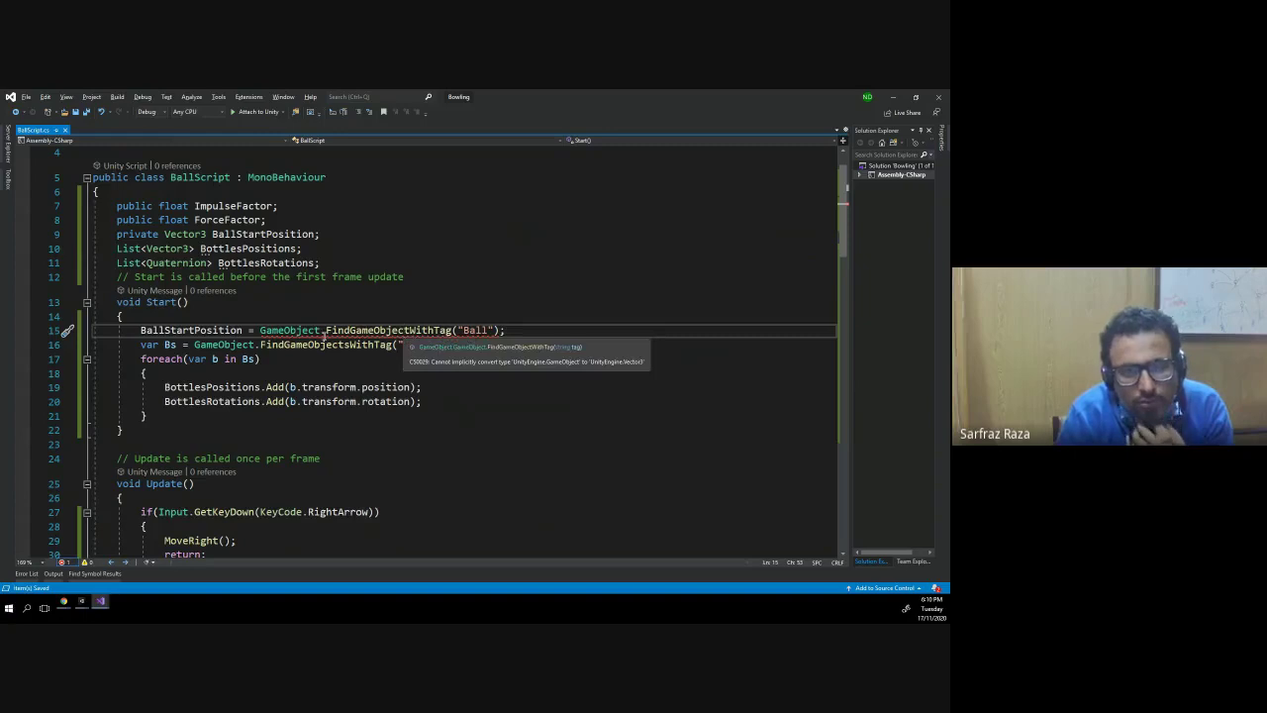
pyautogui.click(325, 331)
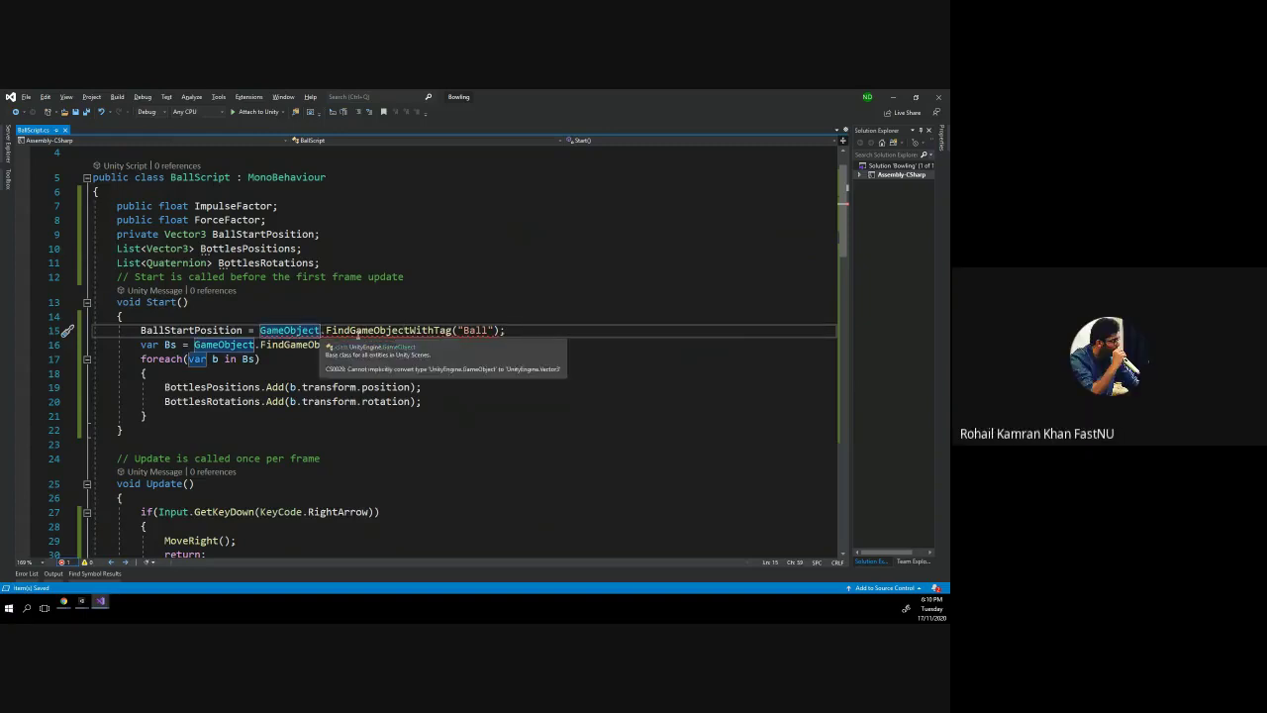
pyautogui.click(499, 331)
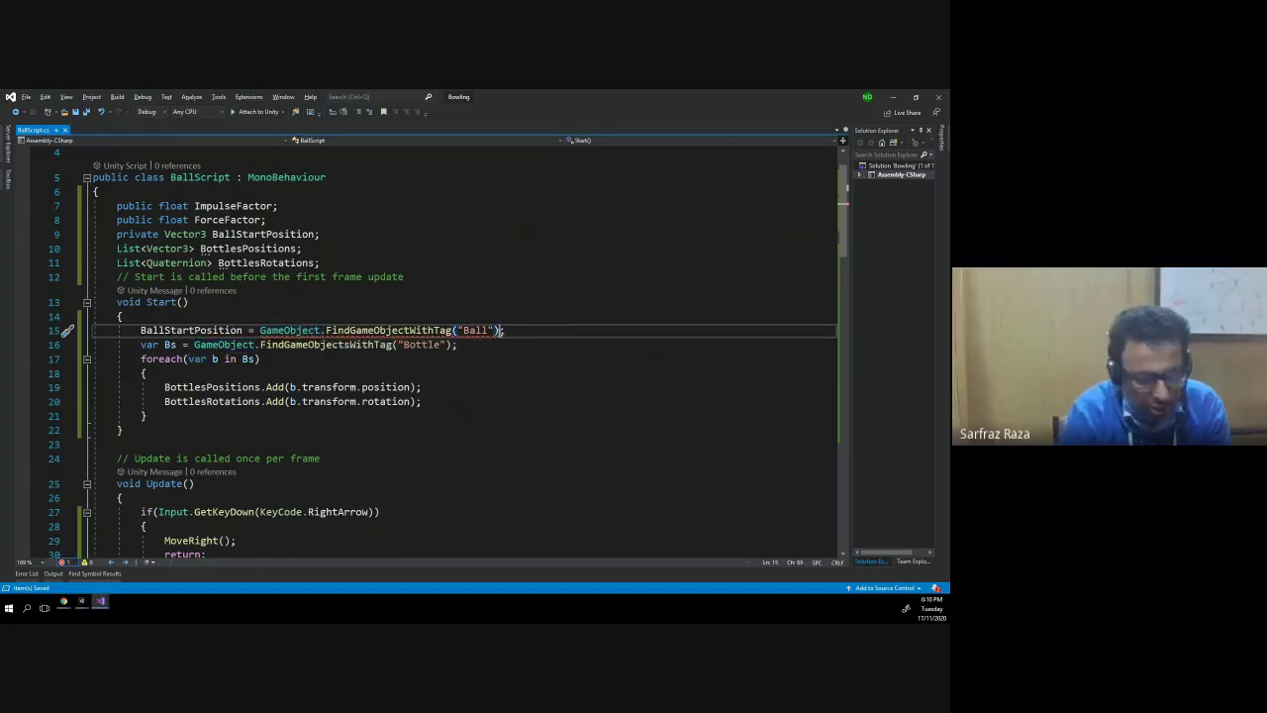
pyautogui.write('.transform')
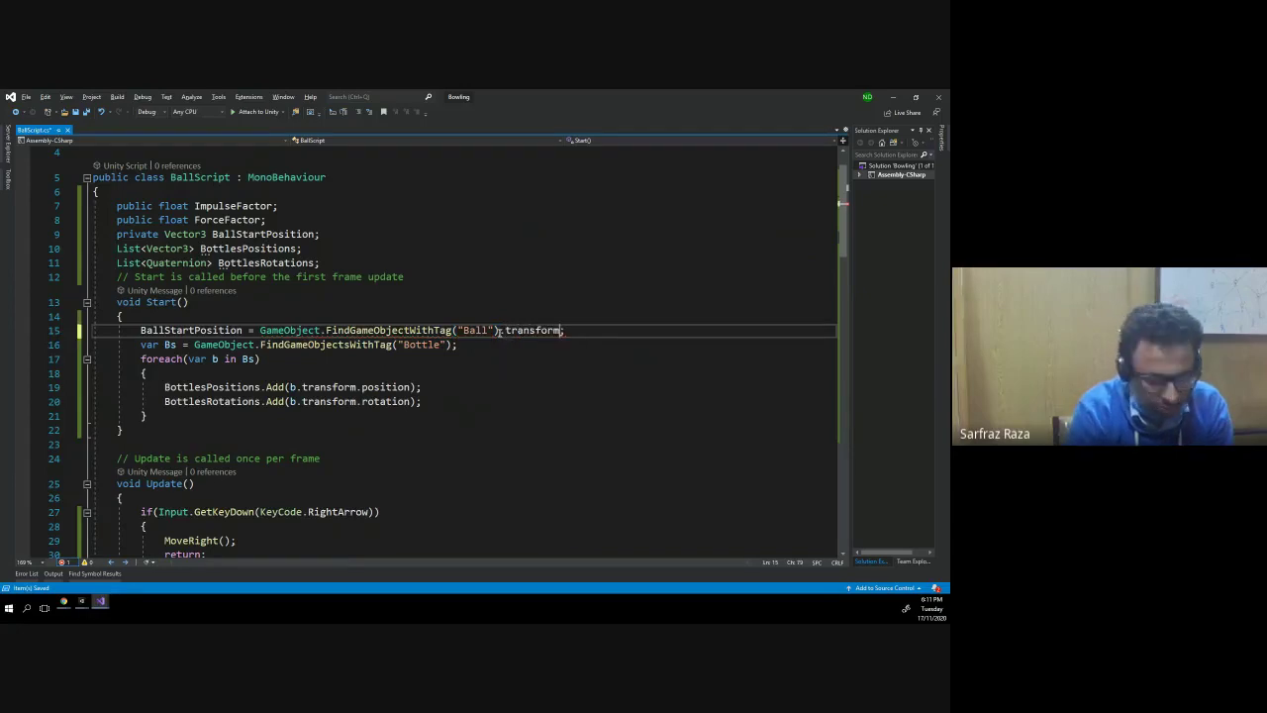
pyautogui.write('.positio')
pyautogui.press('Tab')
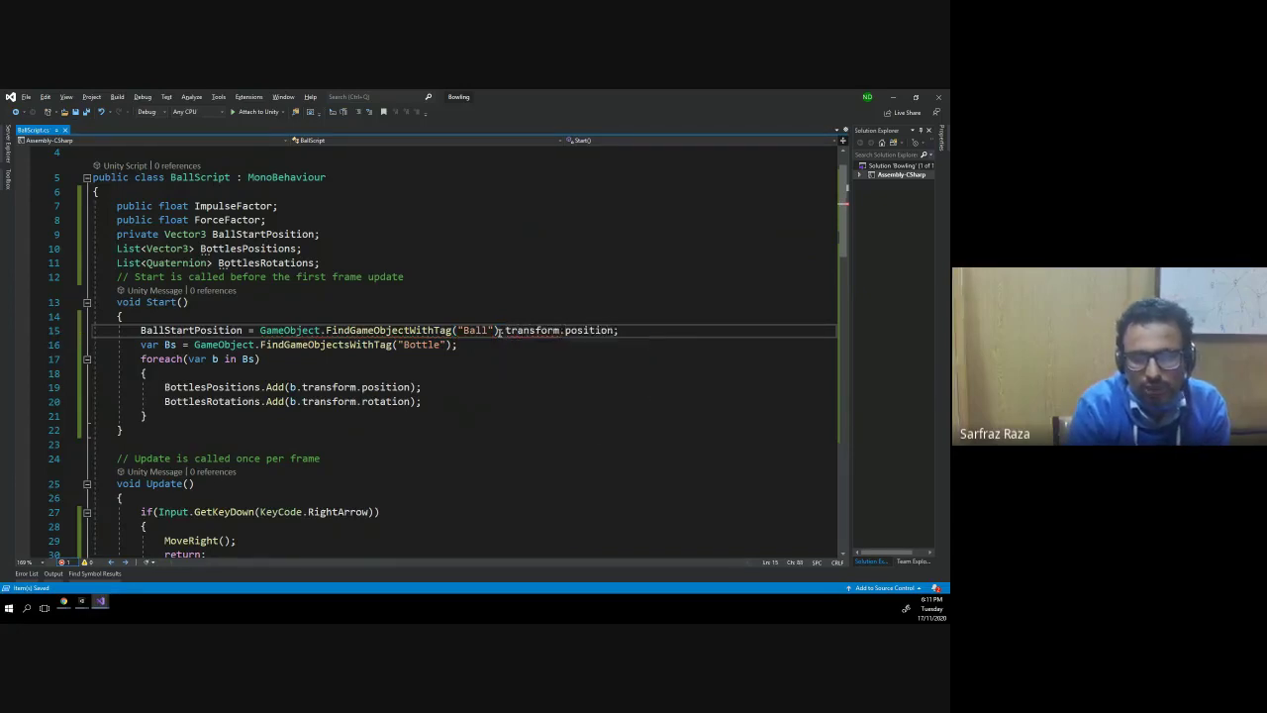
pyautogui.press('Down')
pyautogui.press('Down')
pyautogui.press('Down')
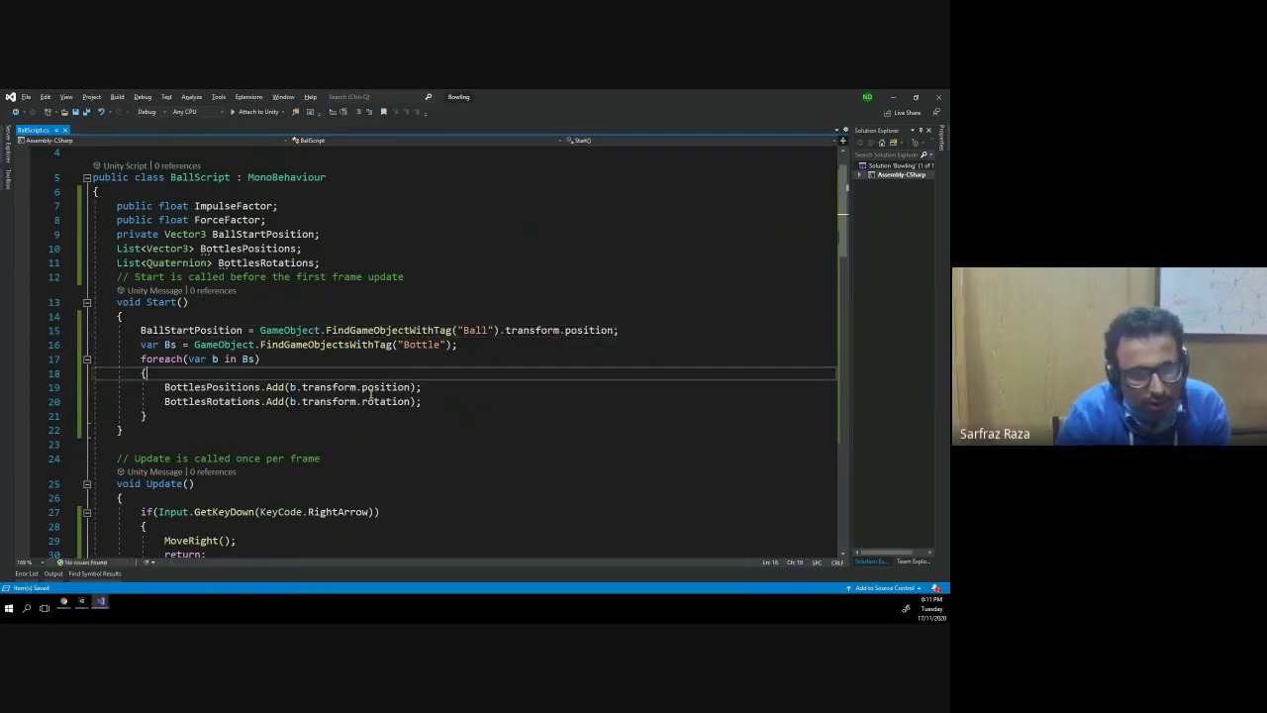
pyautogui.hotkey('alt', 'Tab')
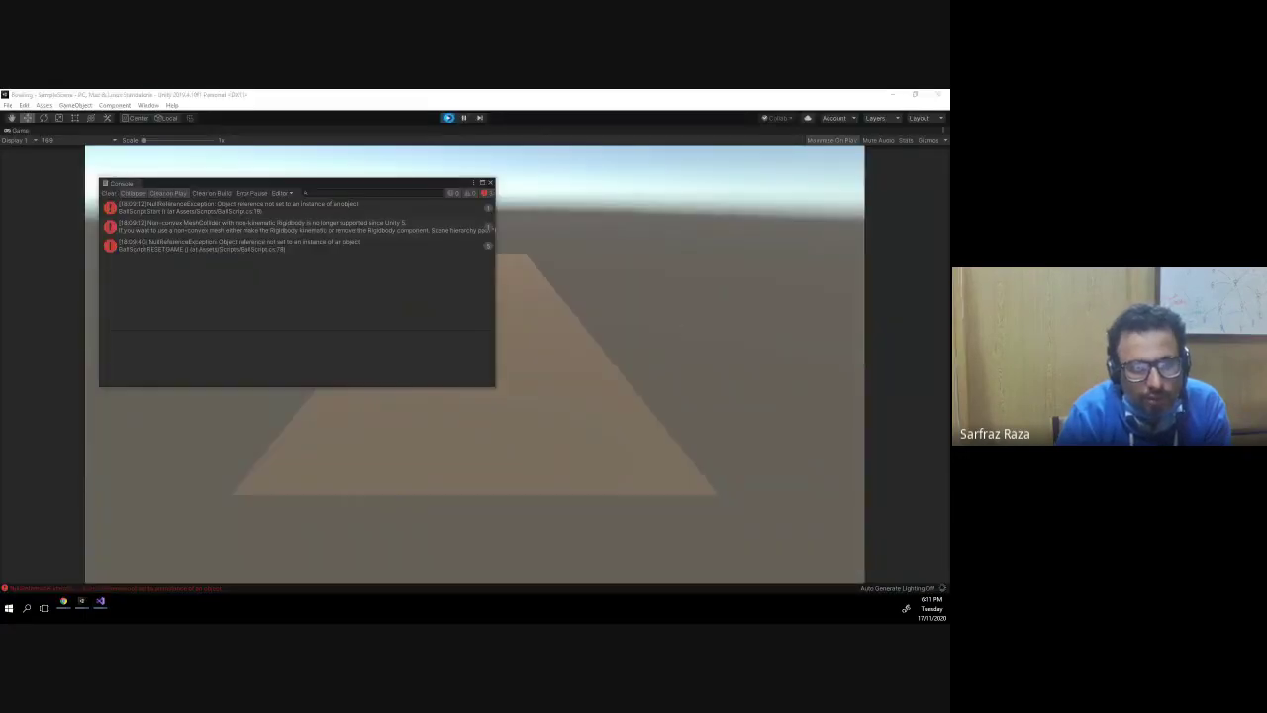
# - Stop Play mode, dock and close the floating Console, and start the game again
pyautogui.click(449, 117)
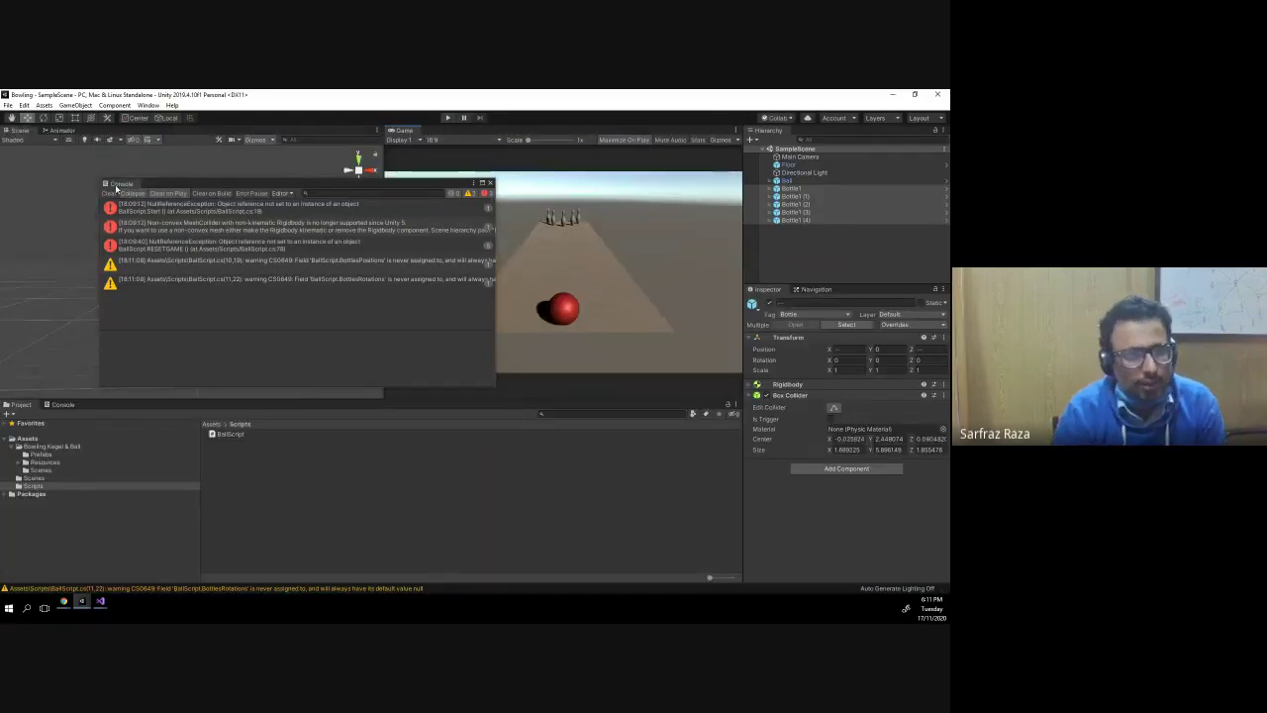
pyautogui.moveTo(117, 188); pyautogui.dragTo(136, 226)
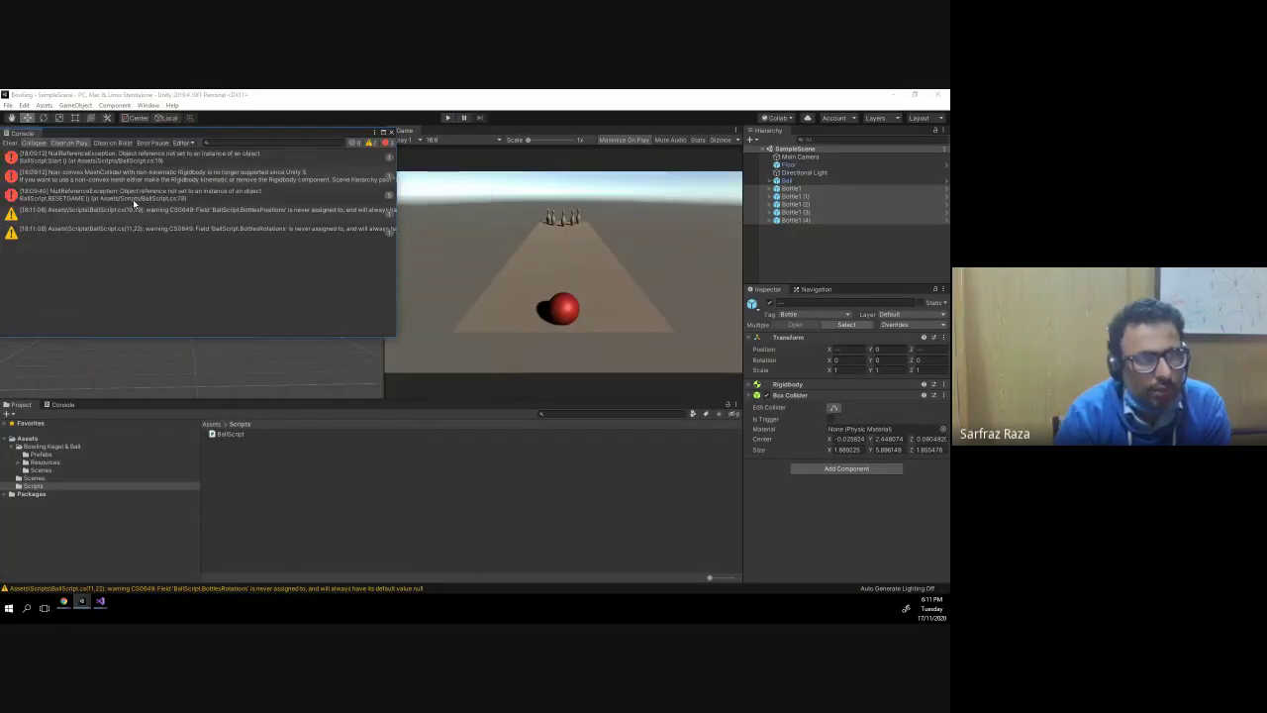
pyautogui.click(391, 131)
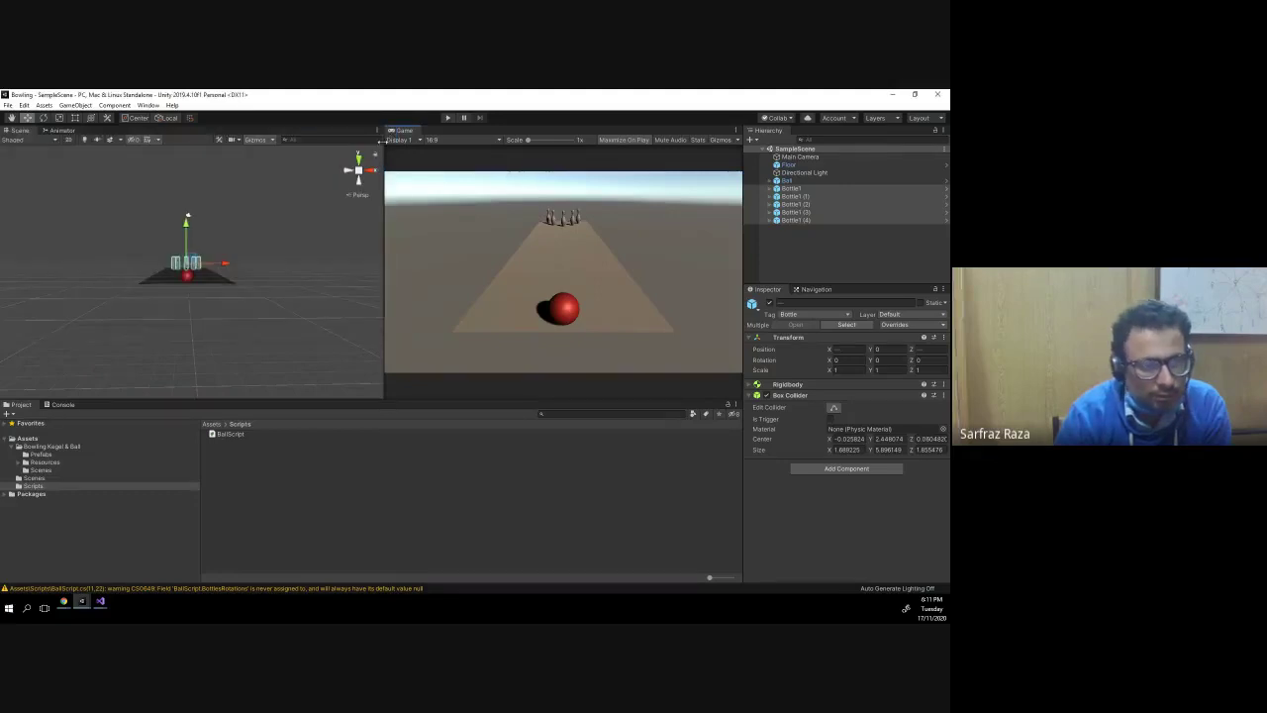
pyautogui.click(450, 117)
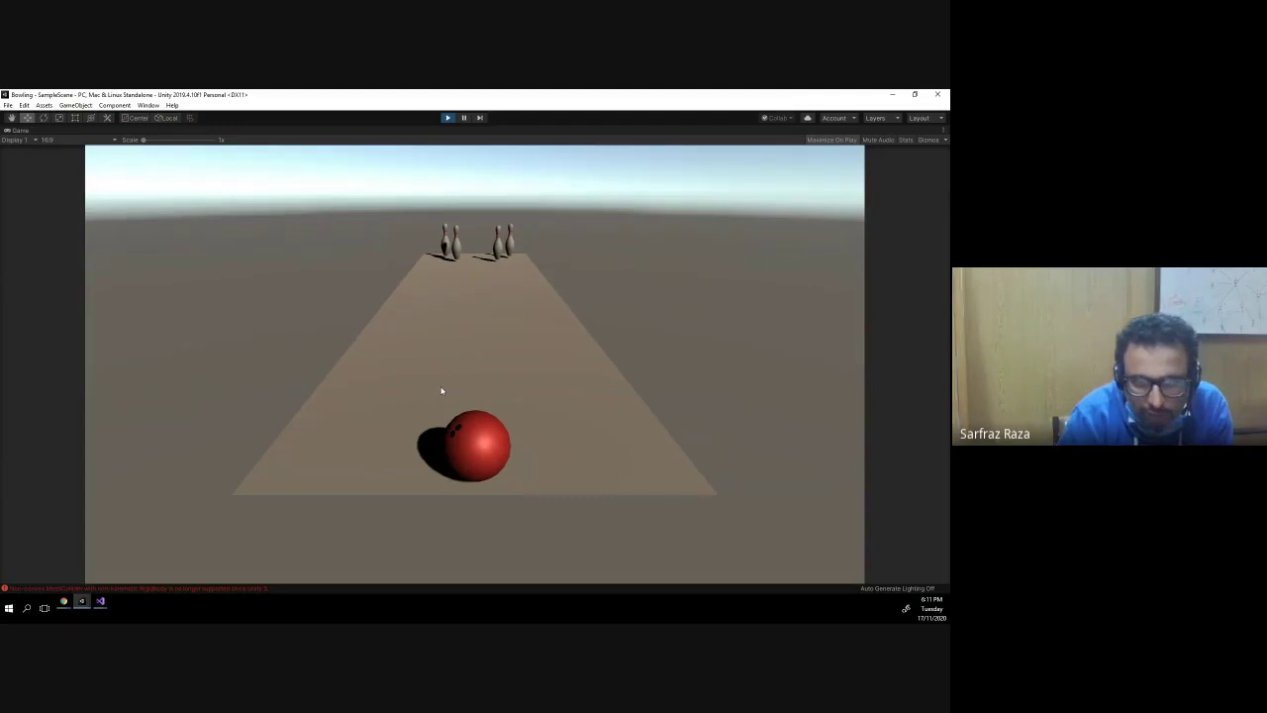
# - Move the ball left, throw it at the pins, and open the NullReferenceException's script line
pyautogui.press('Left')
pyautogui.press('Left')
pyautogui.press('space')
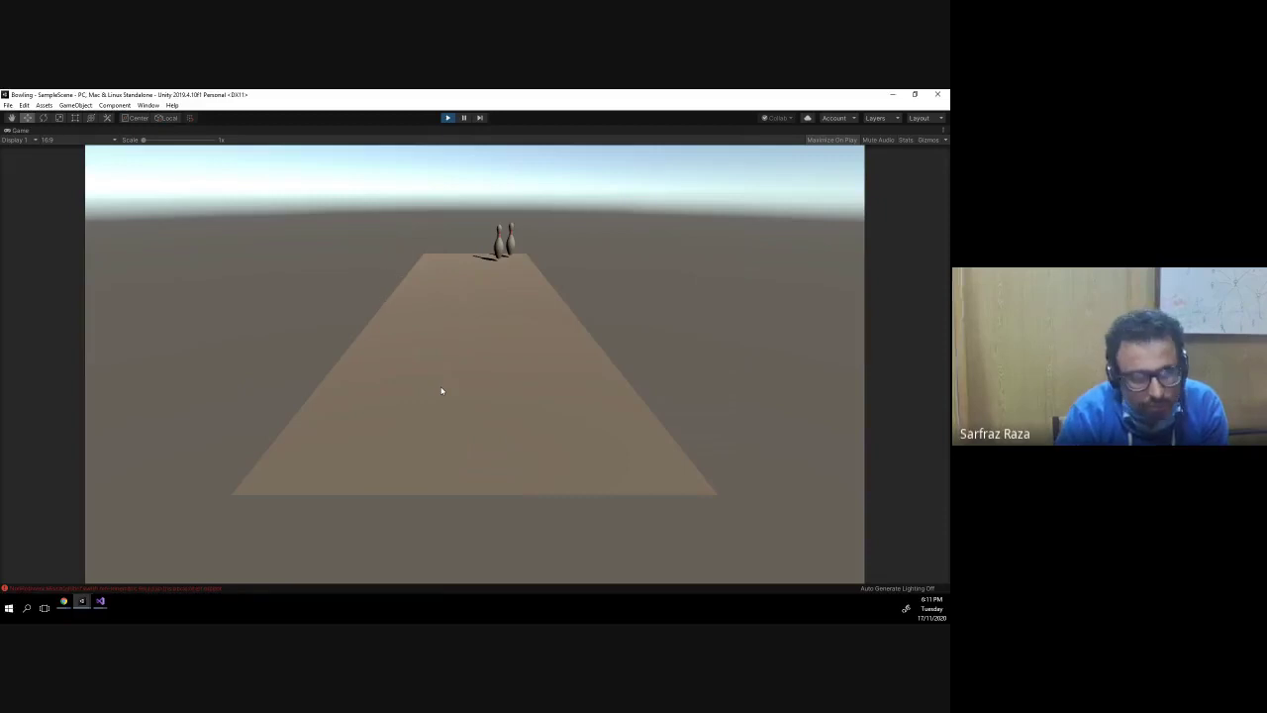
pyautogui.doubleClick(163, 593)
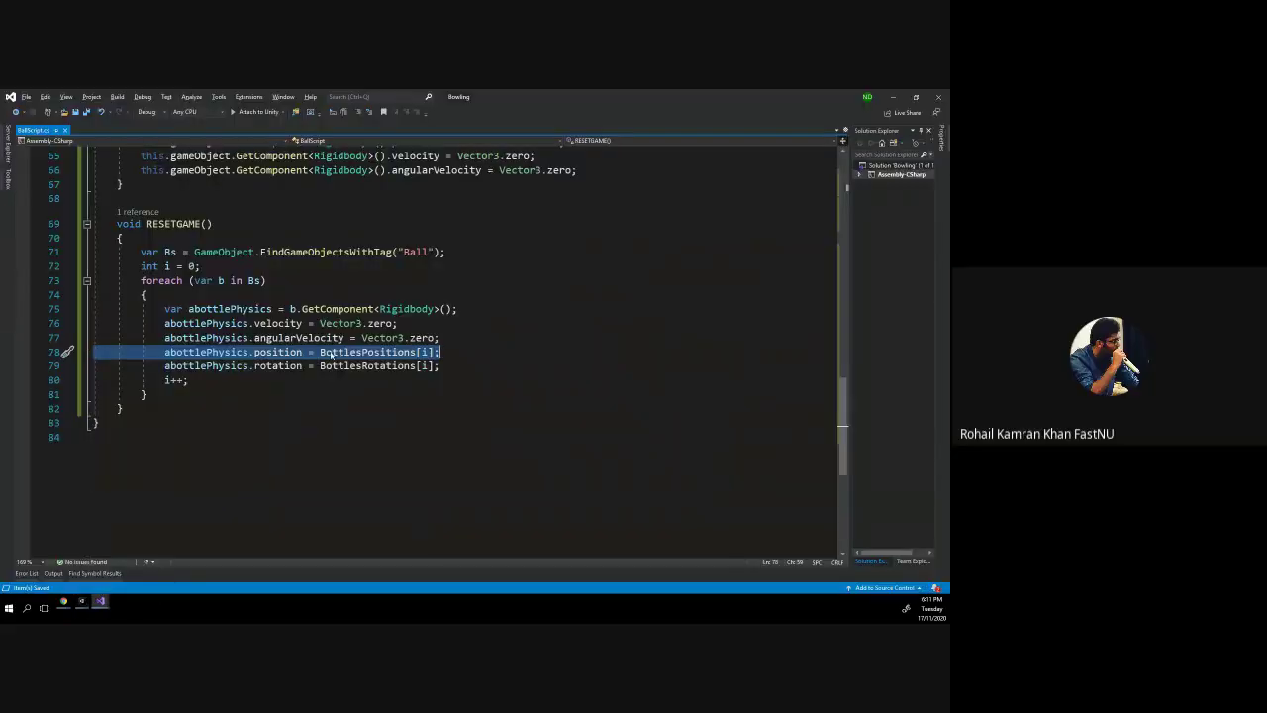
# - Inspect the BottlesPositions reset statement on line 78 inside RESETGAME
pyautogui.click(331, 354)
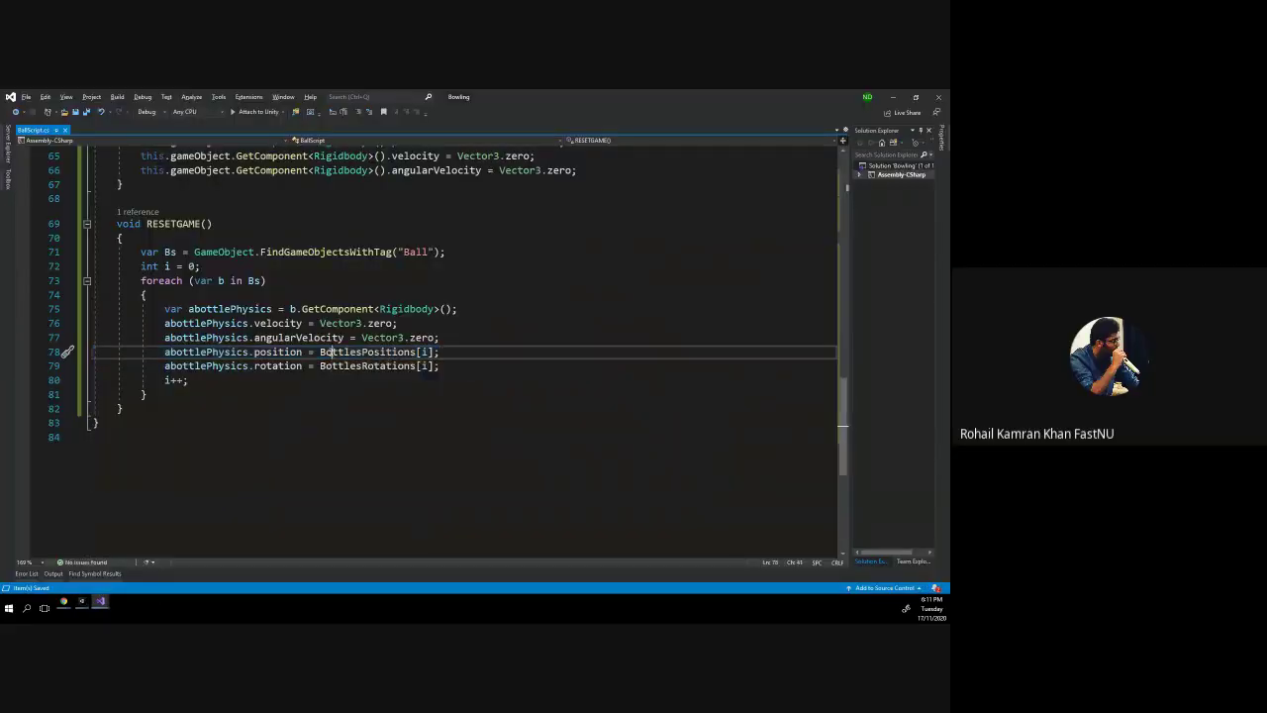
pyautogui.moveTo(160, 351); pyautogui.dragTo(446, 350)
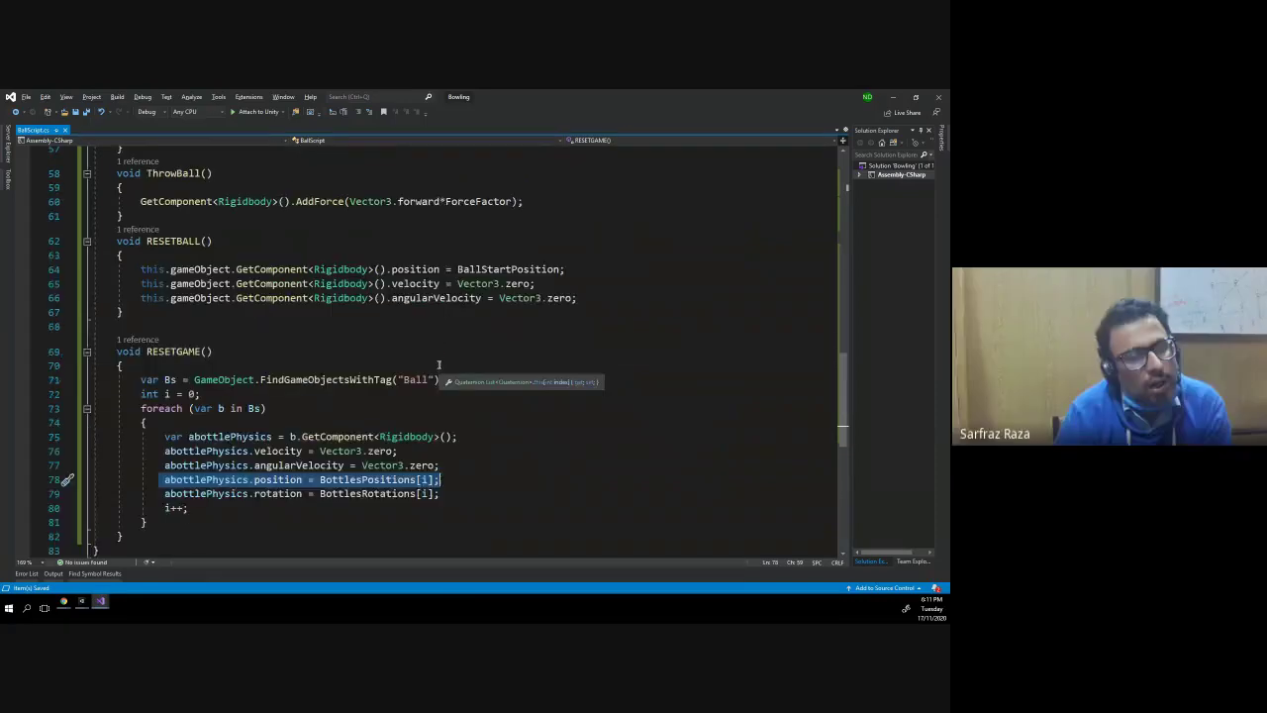
pyautogui.scroll(-1, 439, 366)
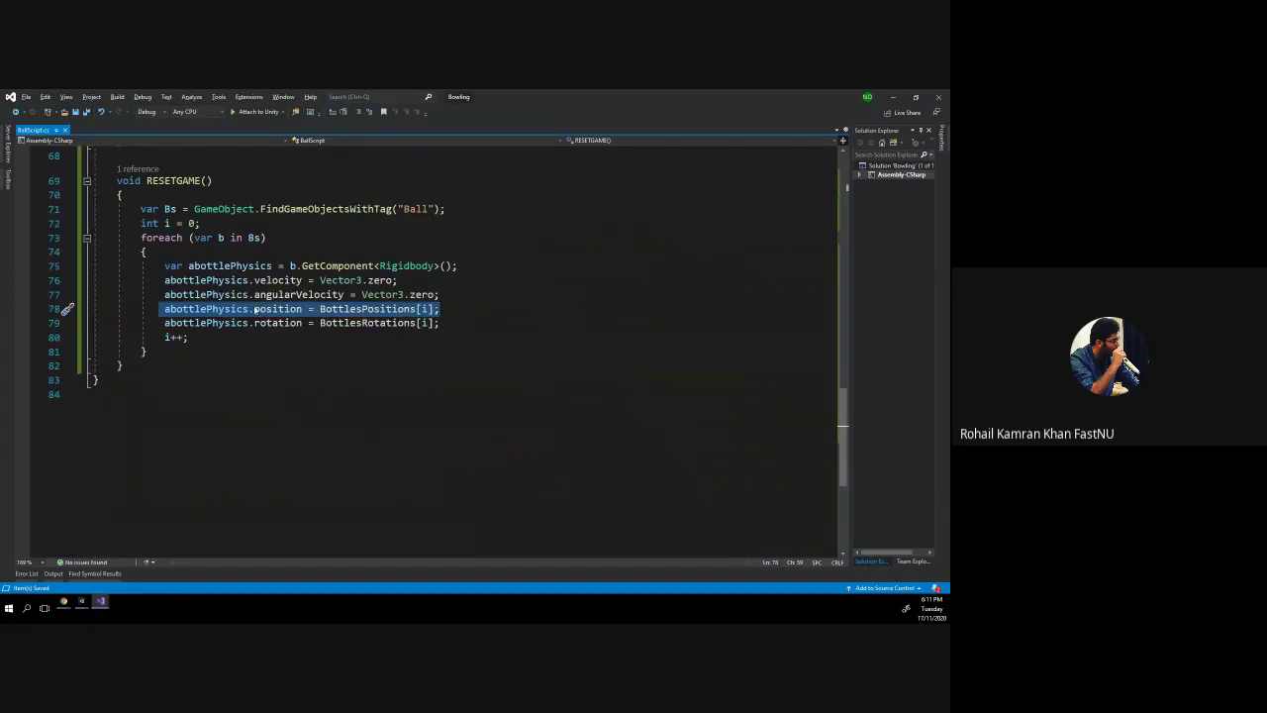
pyautogui.click(224, 289)
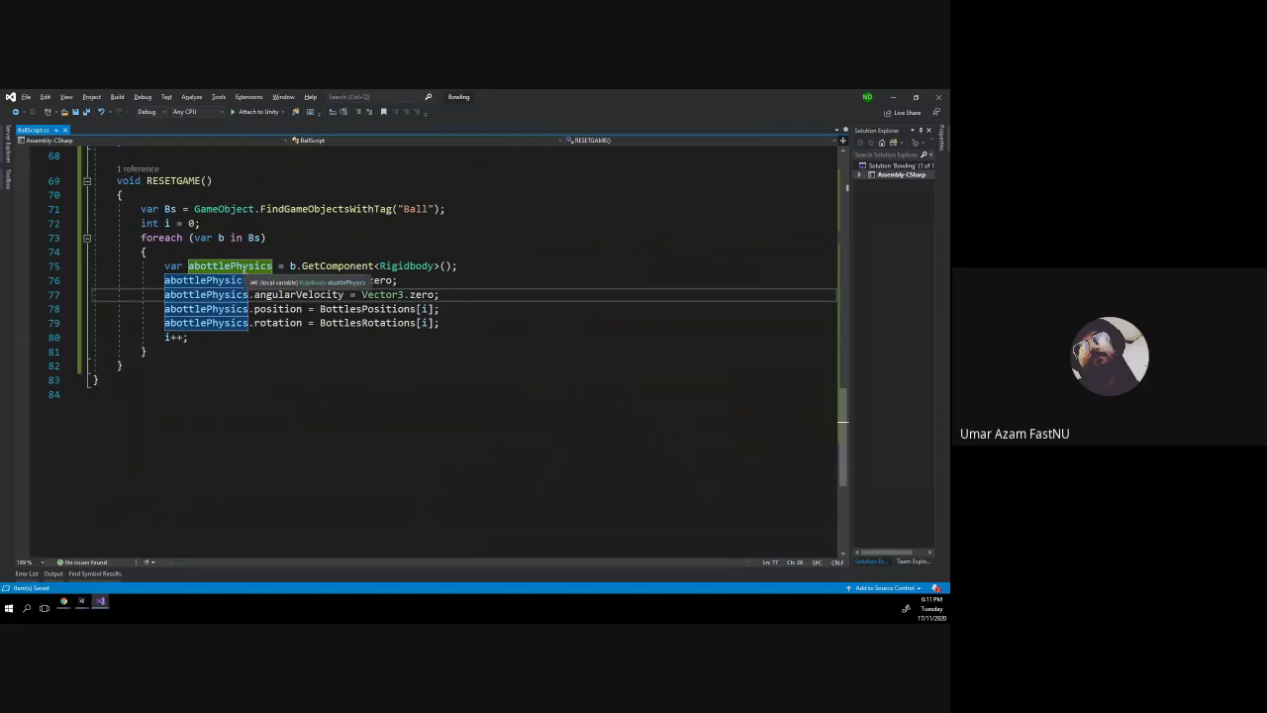
pyautogui.click(171, 238)
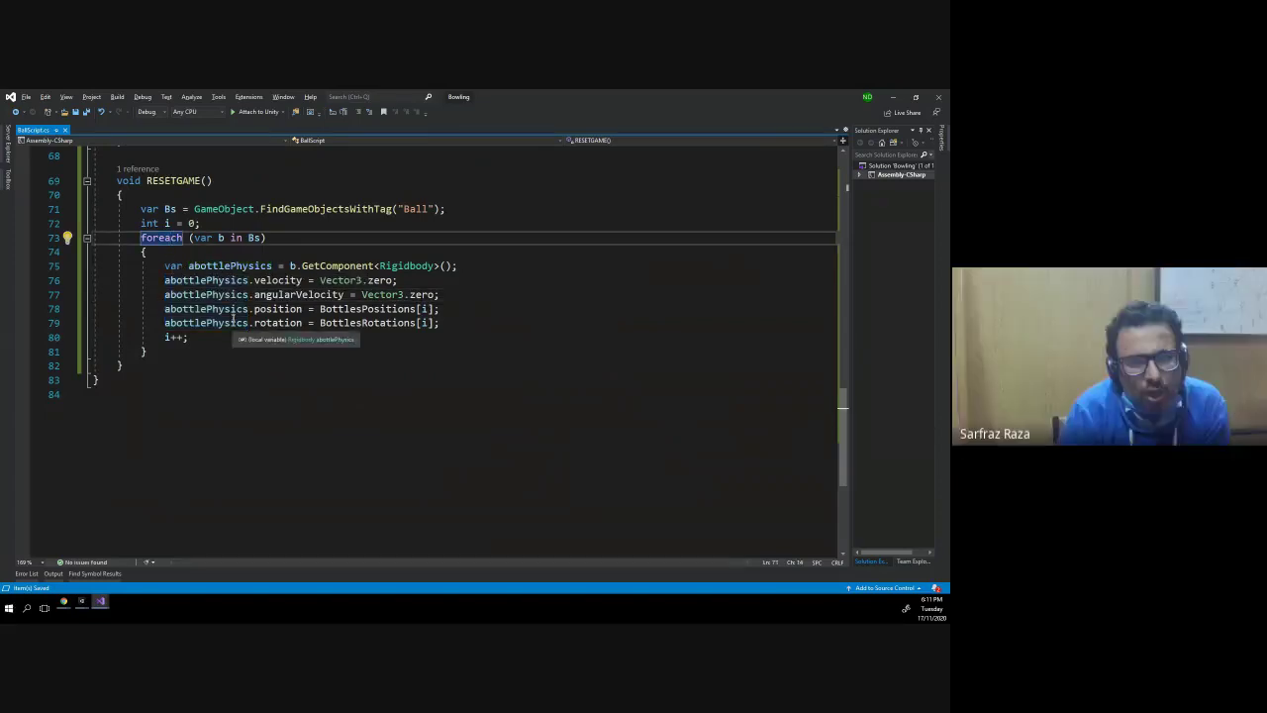
pyautogui.click(334, 309)
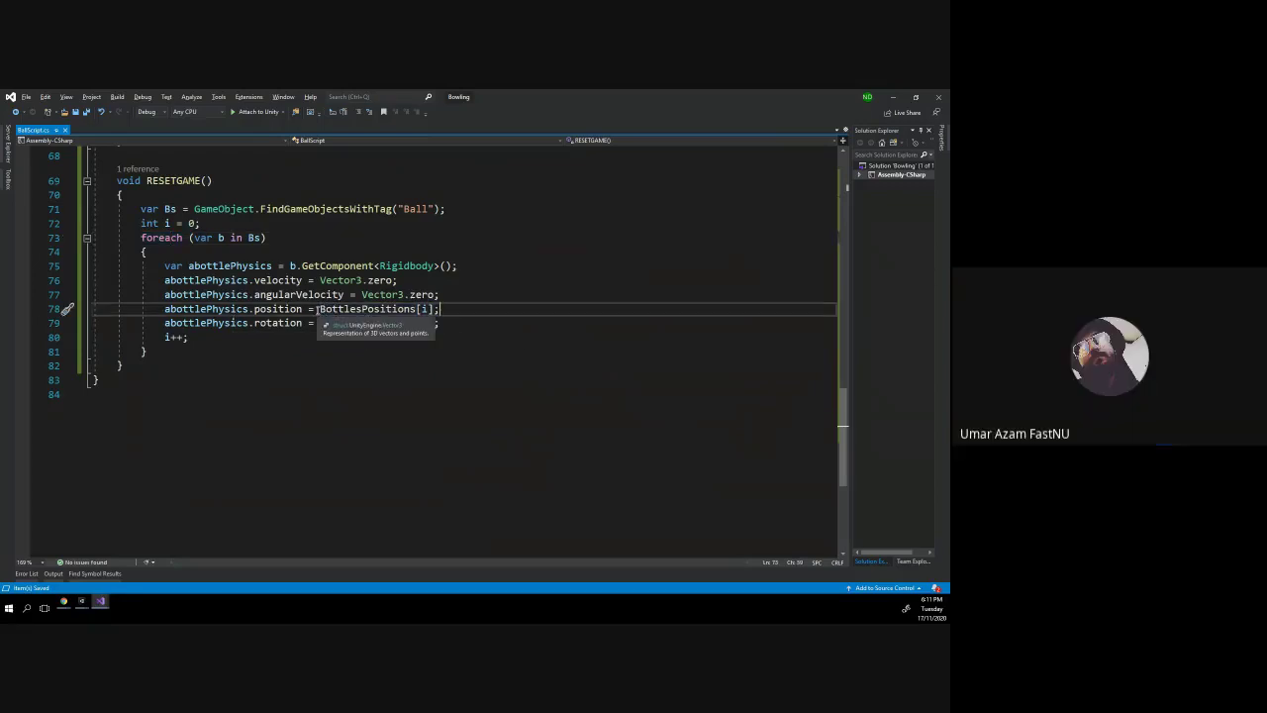
pyautogui.click(470, 311)
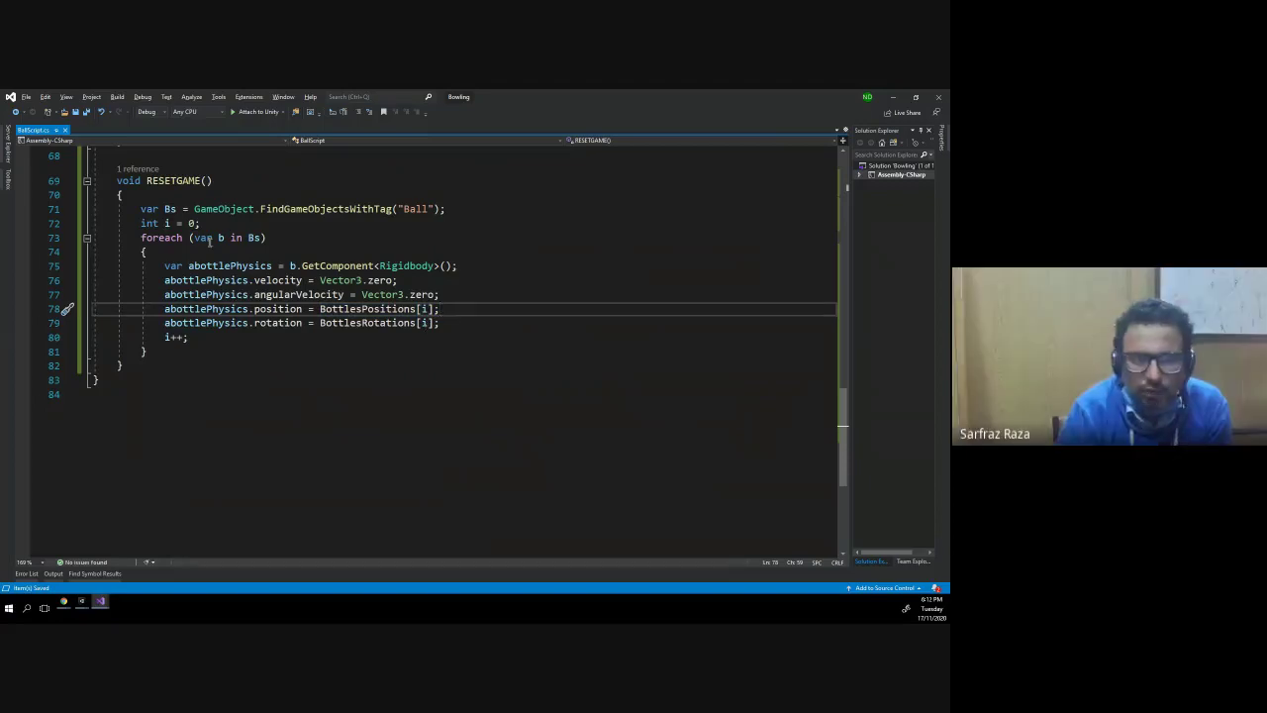
# - Review the foreach loop over Bs and the 'Bottle' tag on line 16, then return to Unity
pyautogui.click(192, 238)
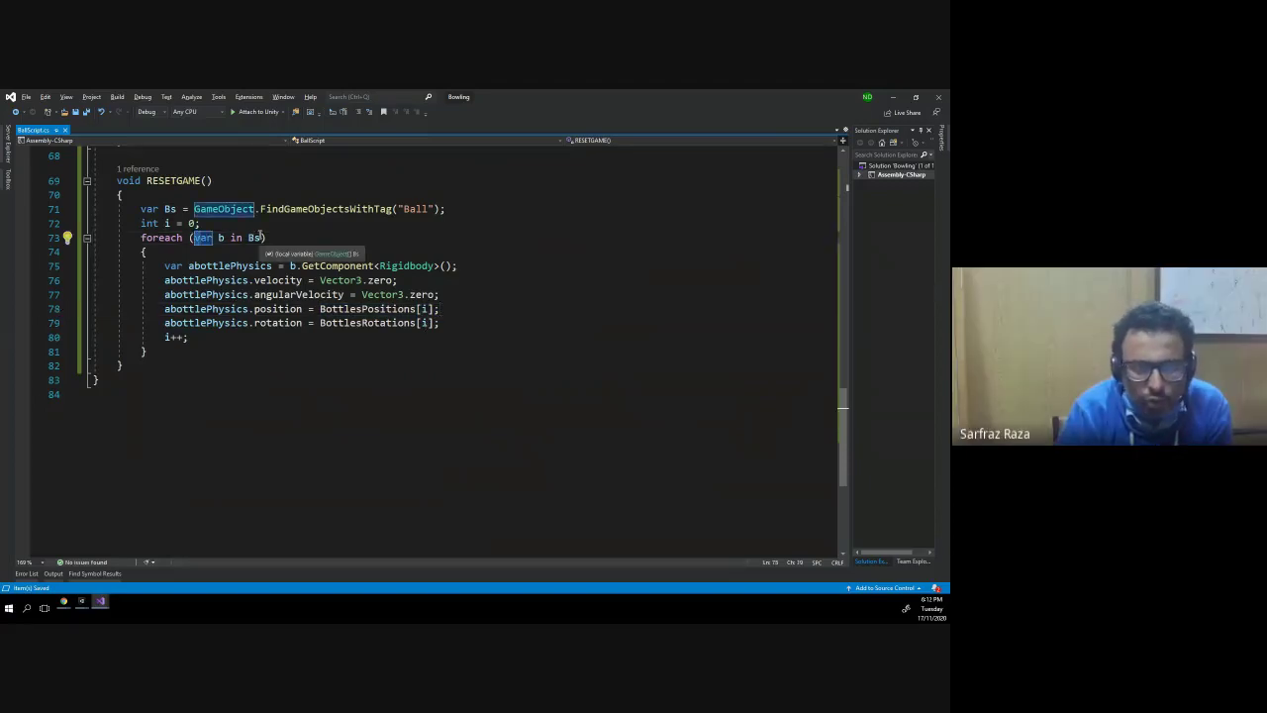
pyautogui.moveTo(194, 238); pyautogui.dragTo(229, 237)
pyautogui.click(253, 237)
pyautogui.click(260, 238)
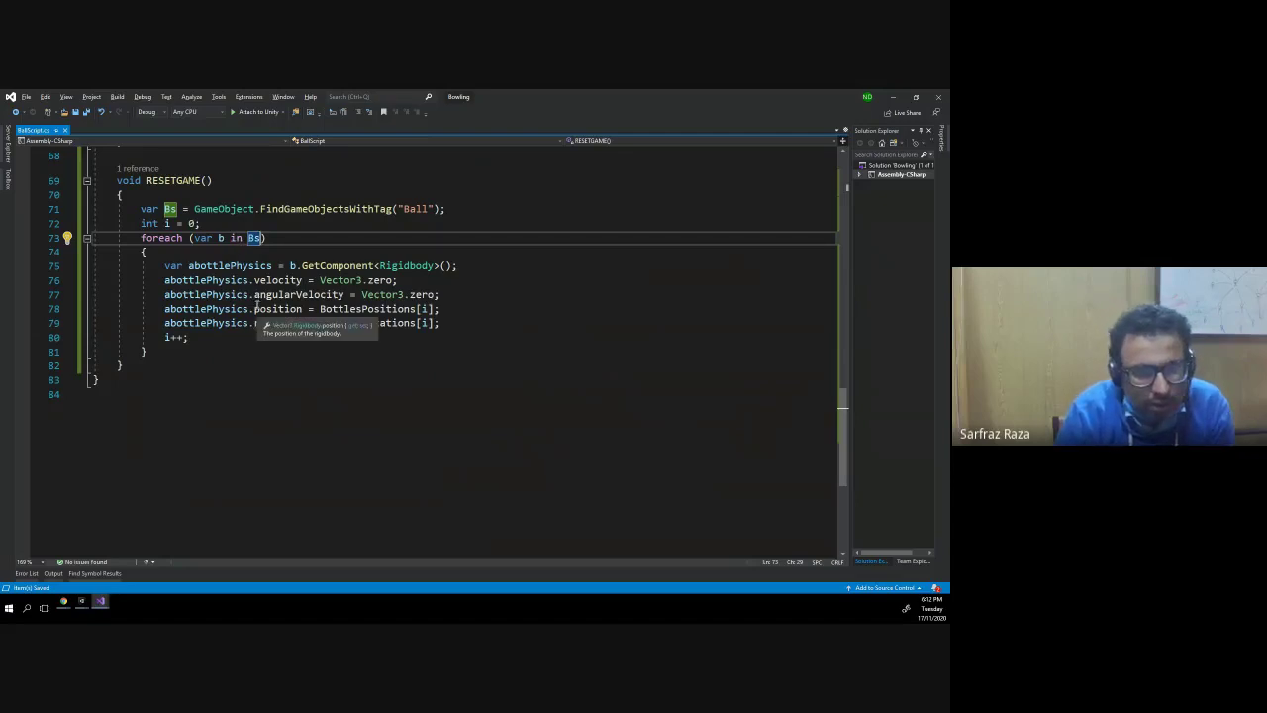
pyautogui.moveTo(166, 336); pyautogui.dragTo(200, 336)
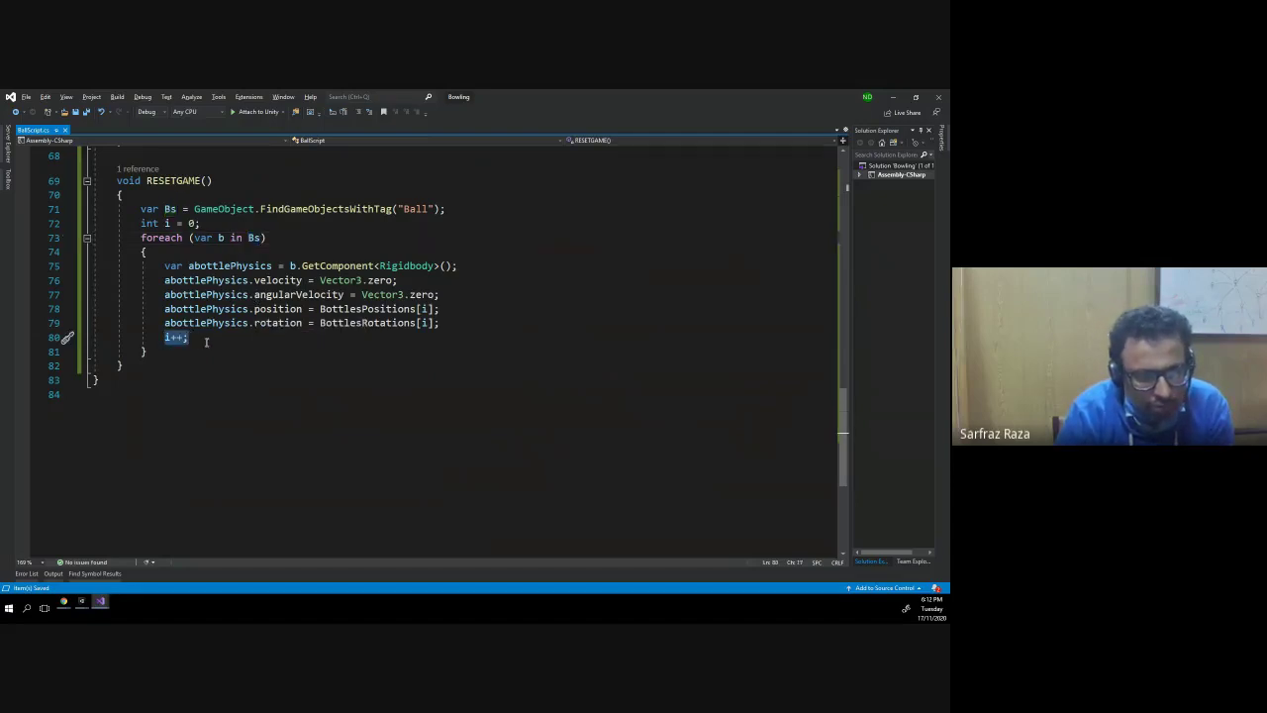
pyautogui.scroll(8, 206, 342)
pyautogui.scroll(12, 207, 341)
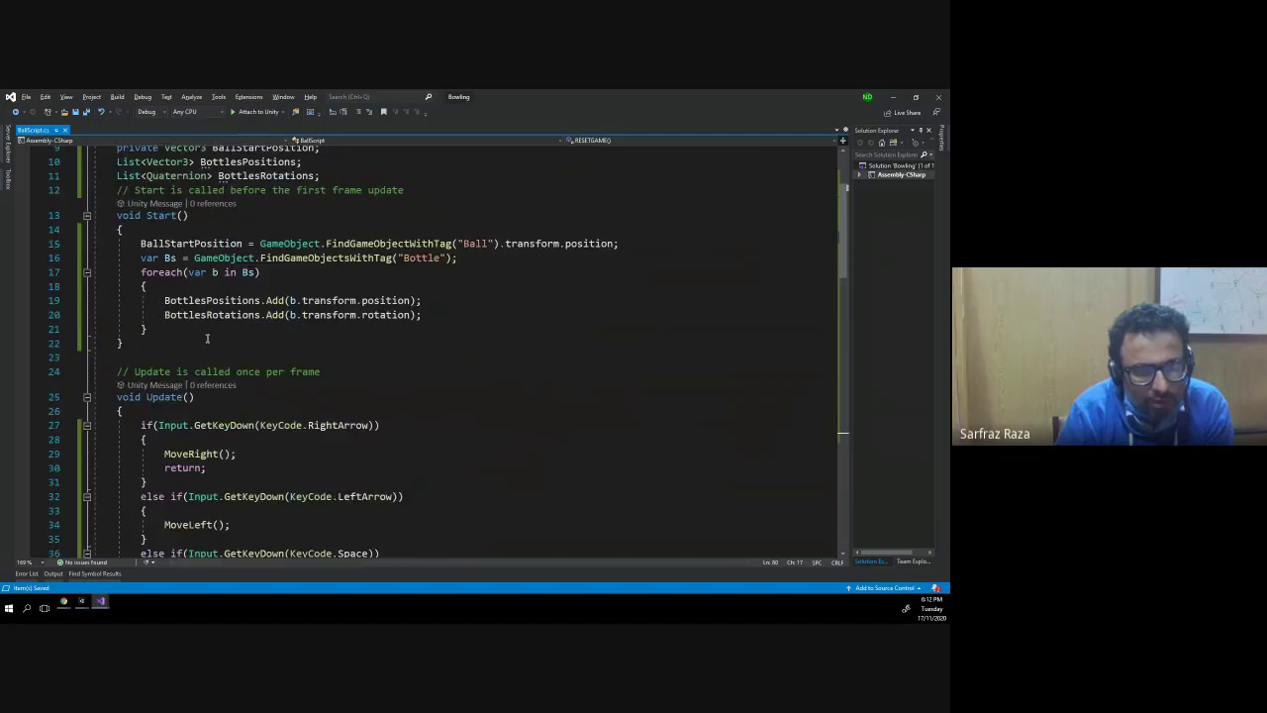
pyautogui.scroll(1, 207, 339)
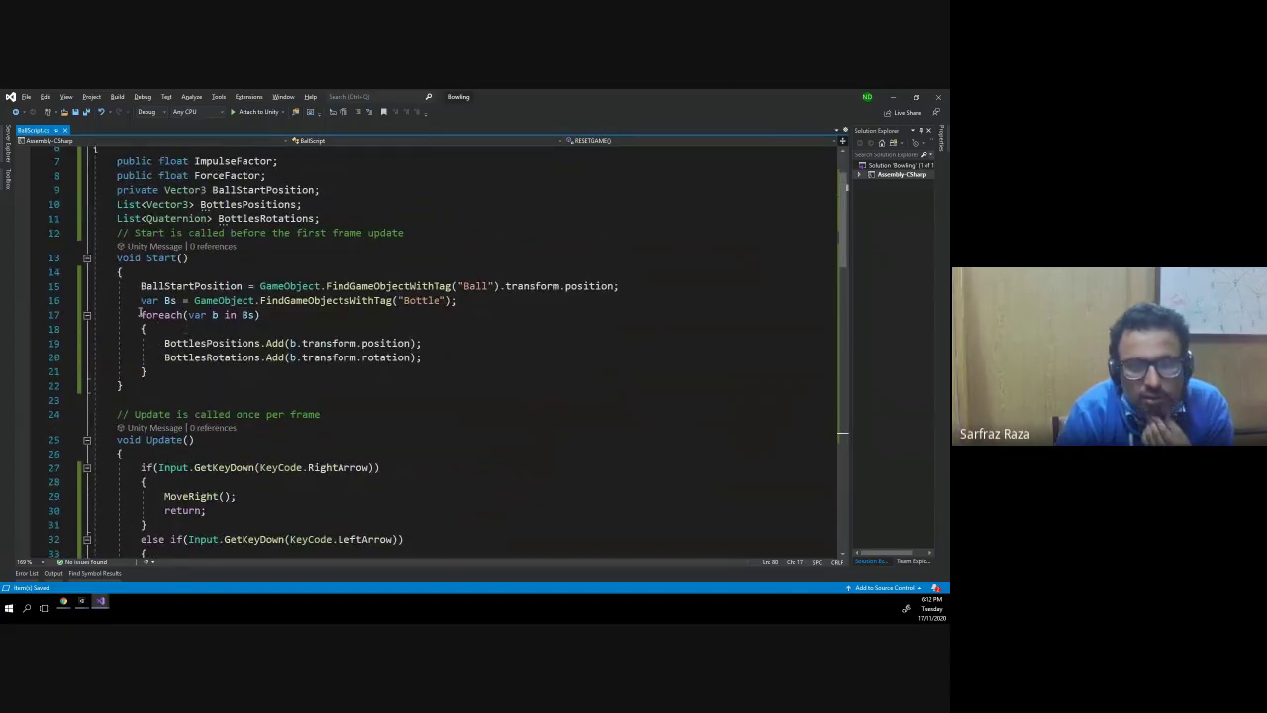
pyautogui.doubleClick(430, 302)
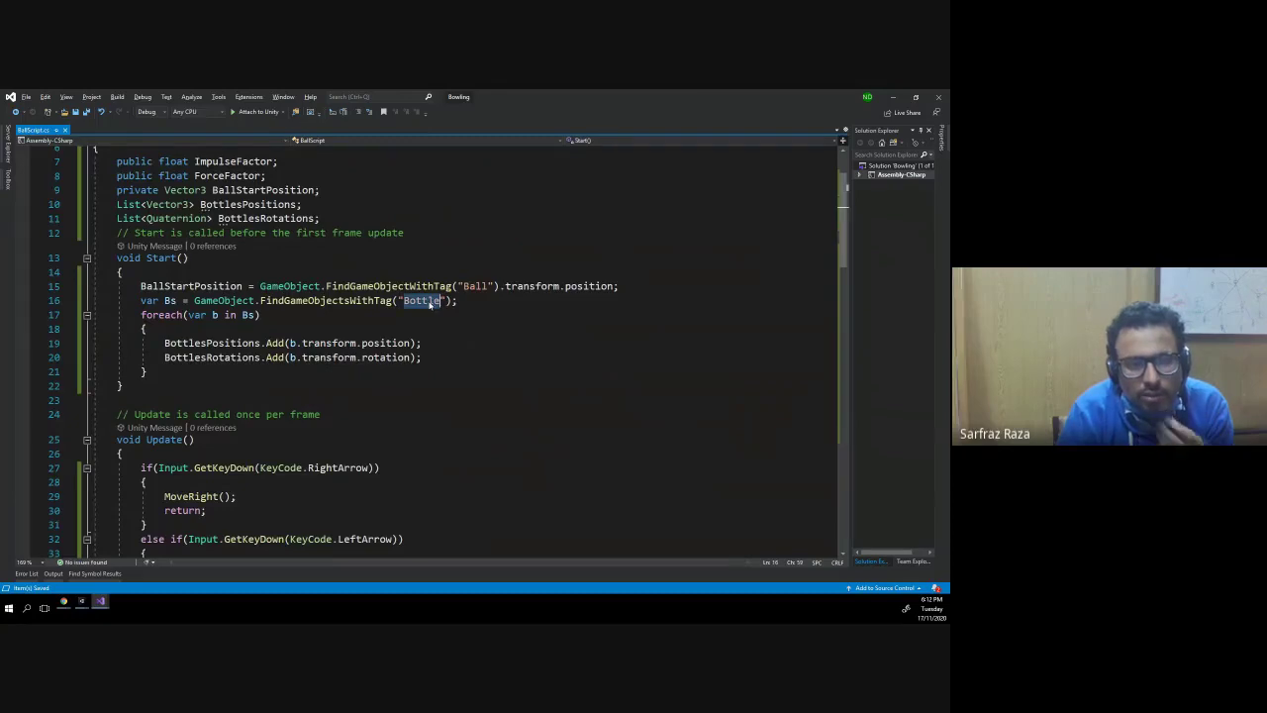
pyautogui.hotkey('alt', 'Tab')
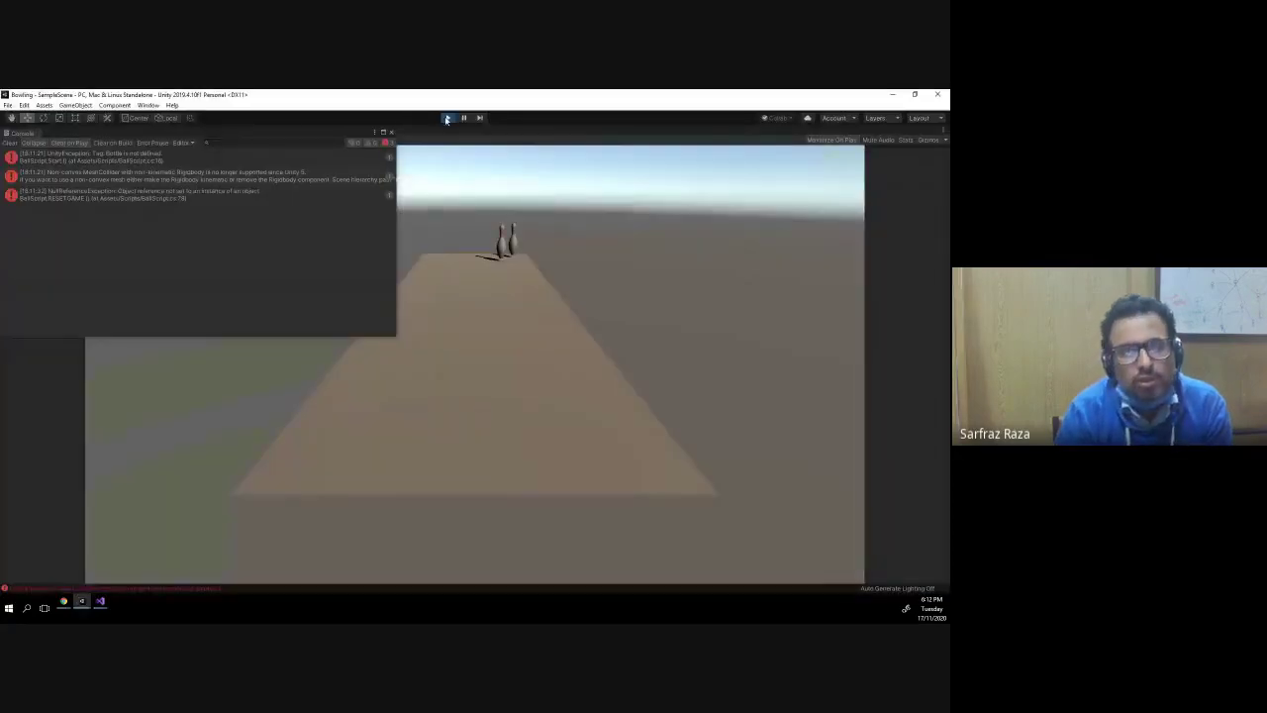
# - Stop the game and close the duplicate Console tab
pyautogui.hotkey('ctrl', 'p')
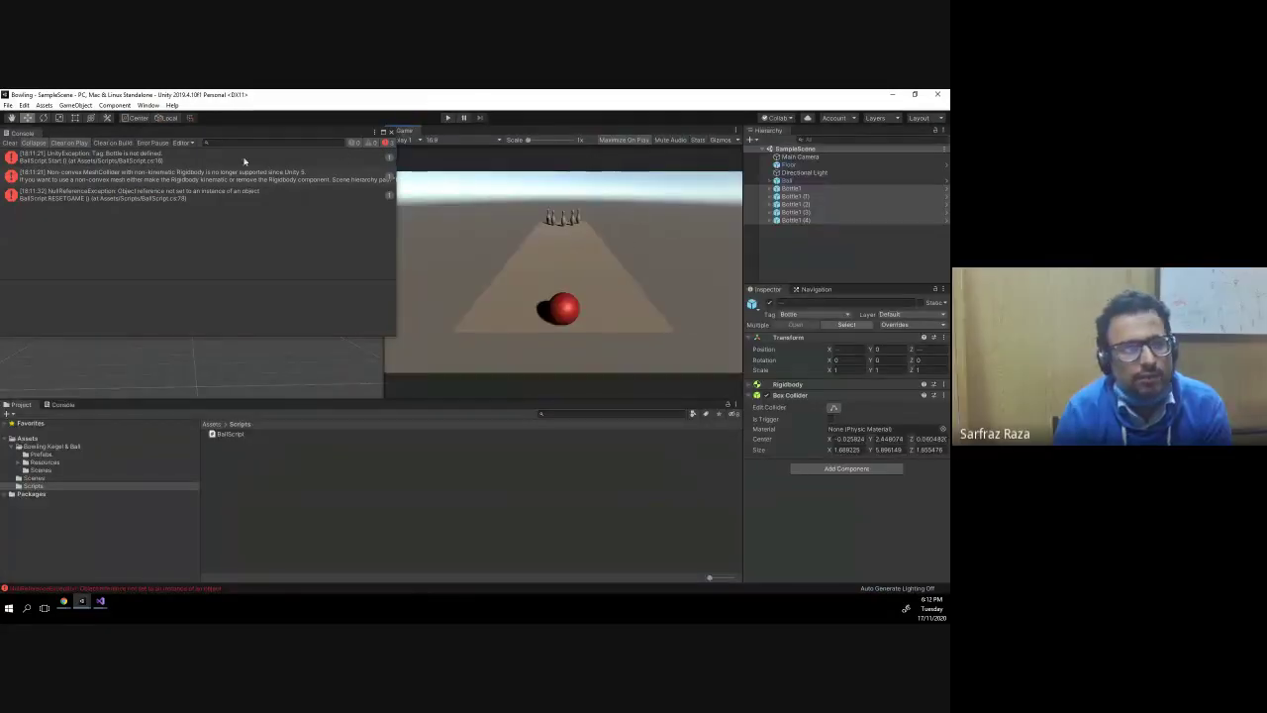
pyautogui.moveTo(62, 404); pyautogui.dragTo(117, 409)
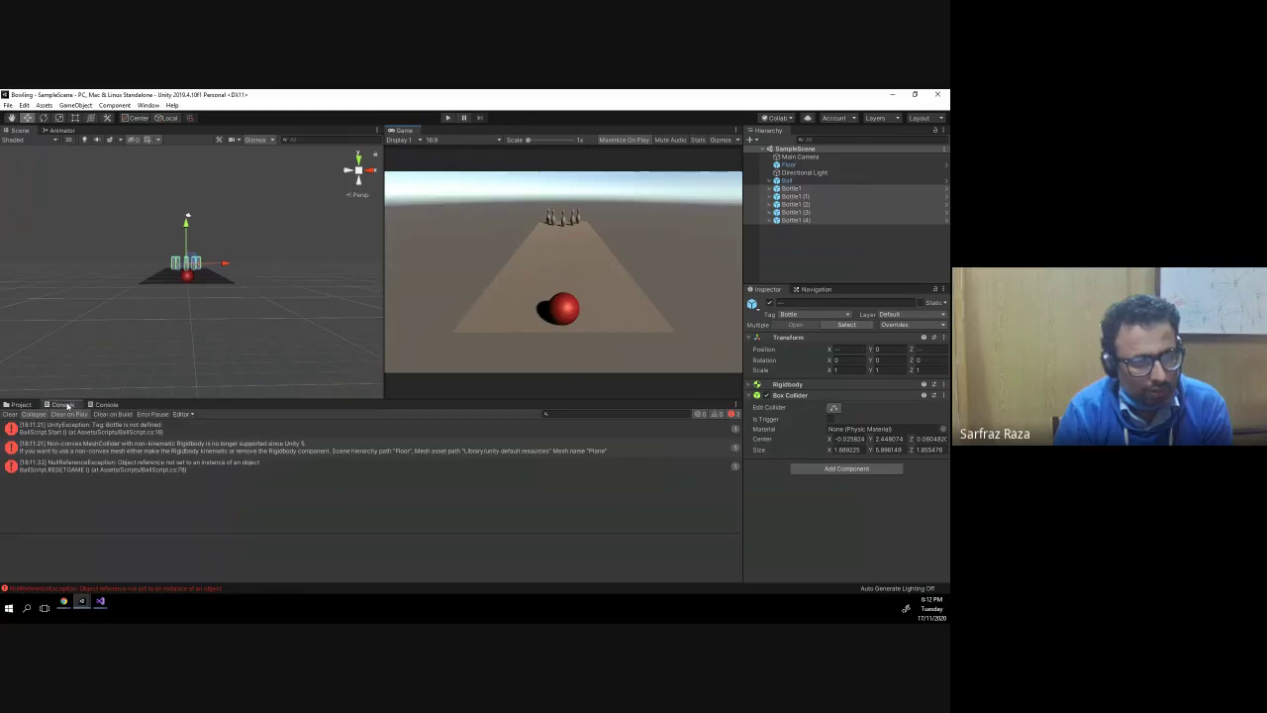
pyautogui.rightClick(68, 405)
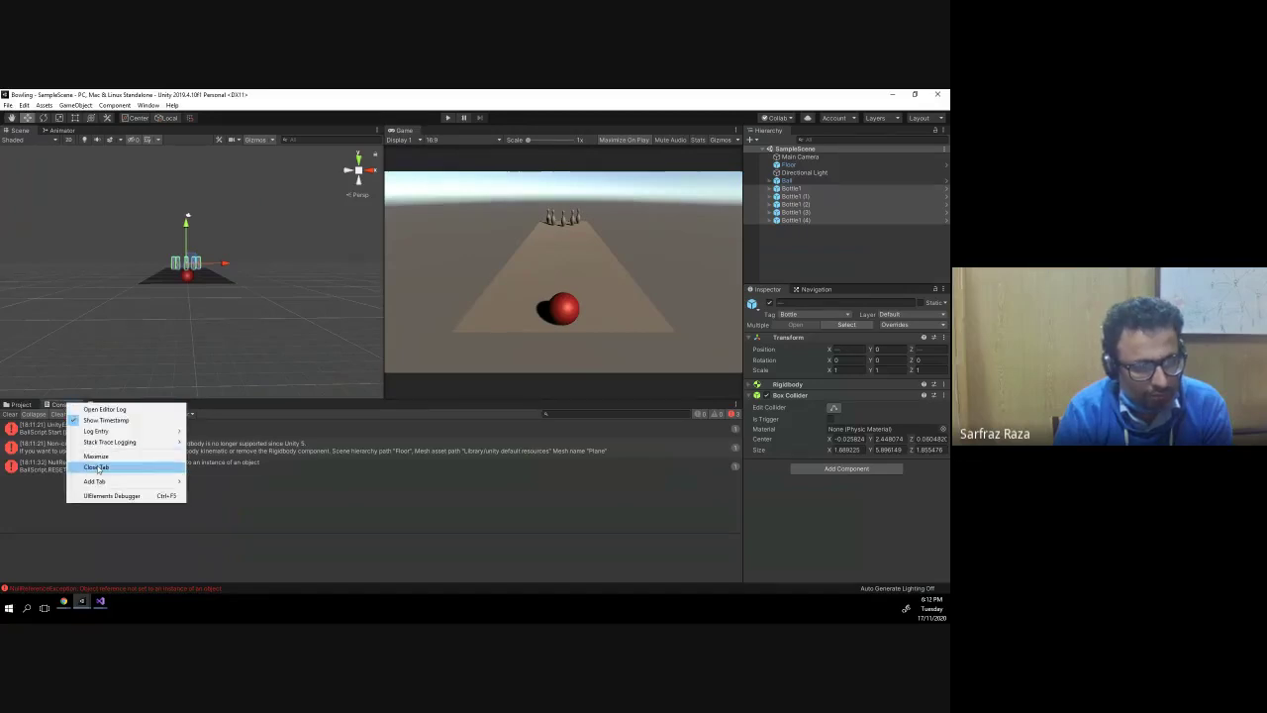
pyautogui.click(114, 467)
# - Check the tags on Bottle1 through Bottle1 (4) and the tag-not-defined error details
pyautogui.click(812, 190)
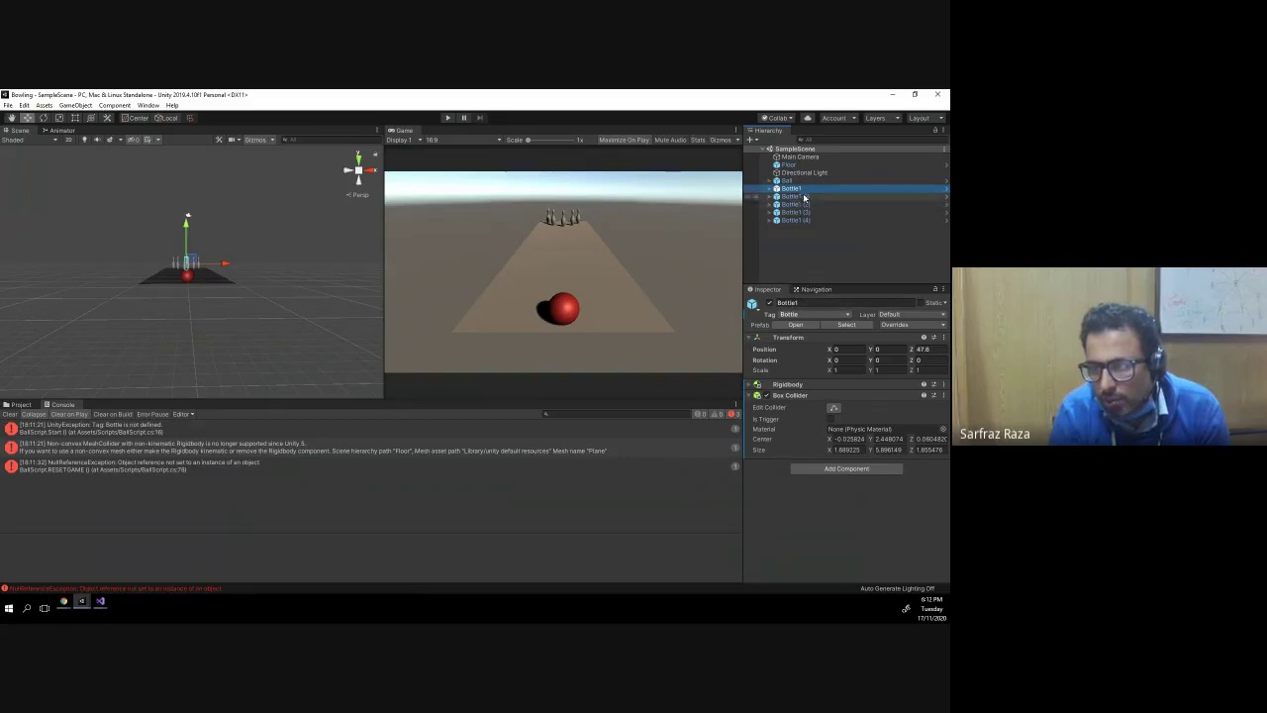
pyautogui.click(802, 197)
pyautogui.press('Down')
pyautogui.press('Down')
pyautogui.press('Down')
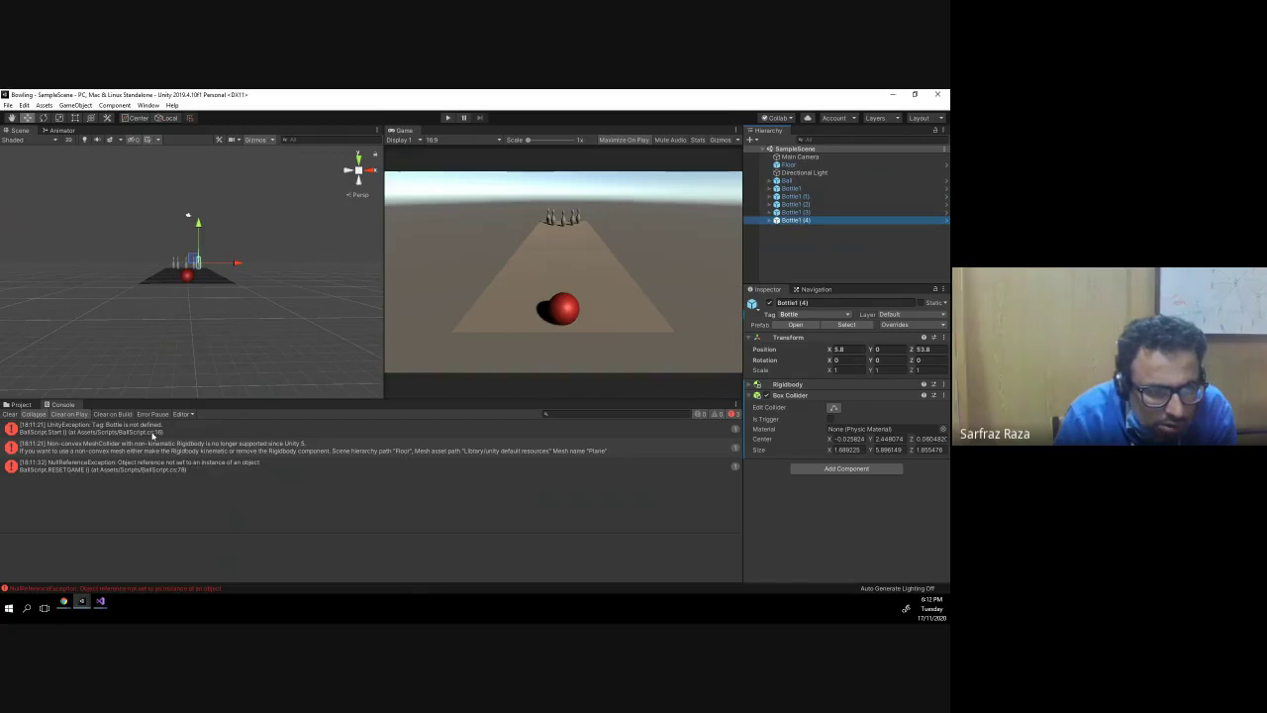
pyautogui.click(153, 433)
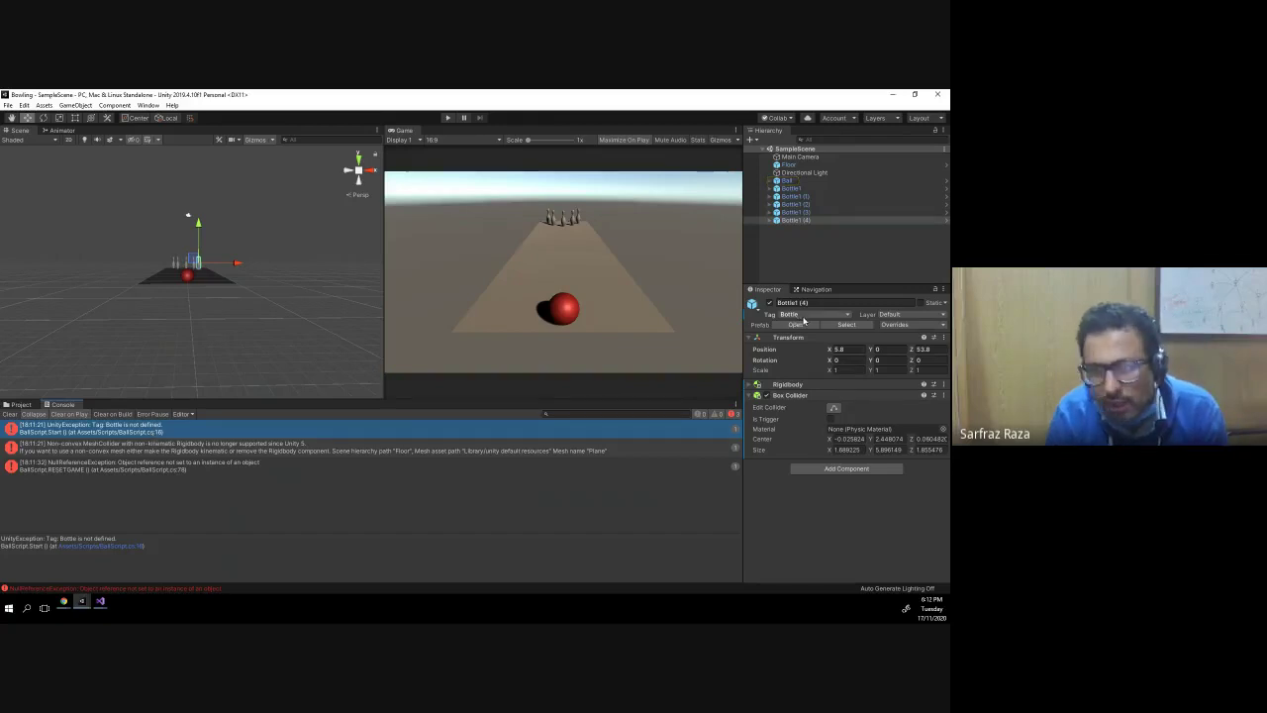
pyautogui.hotkey('alt', 'Tab')
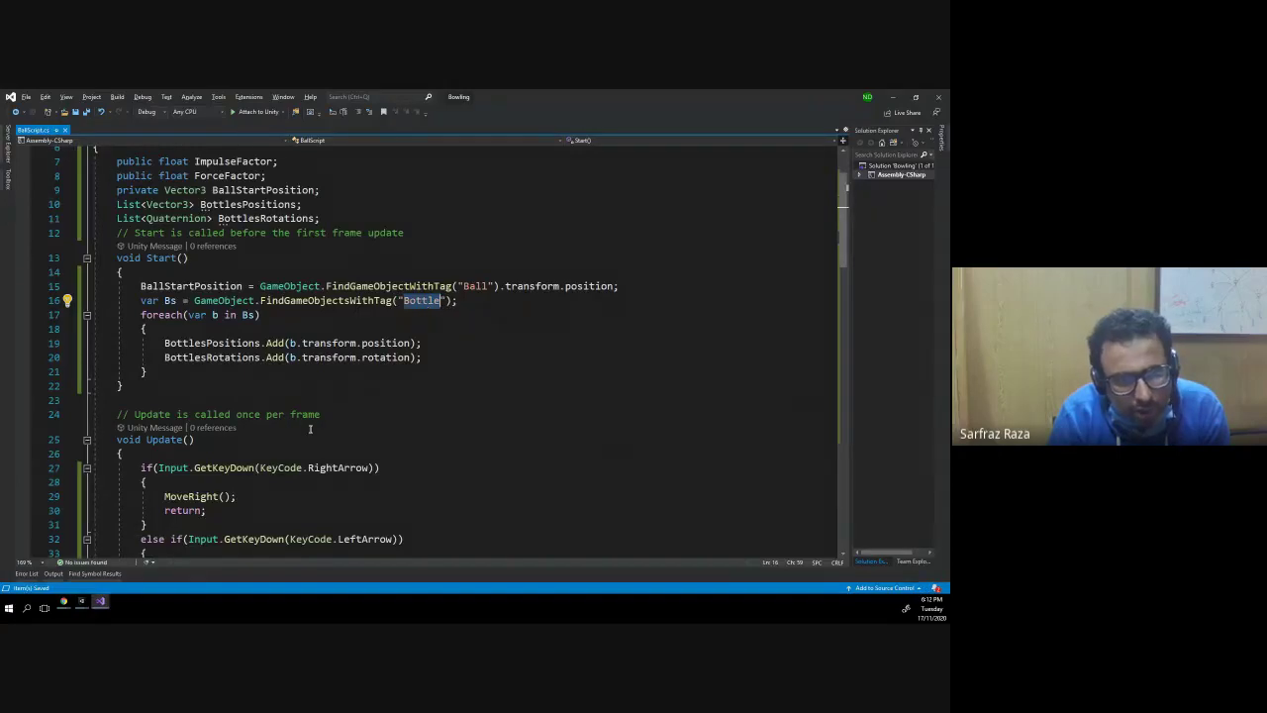
# - Change the RESETGAME tag lookup from "Ball" to "Bottle"
pyautogui.scroll(-6, 309, 435)
pyautogui.scroll(-3, 309, 434)
pyautogui.scroll(-6, 309, 435)
pyautogui.scroll(-3, 309, 435)
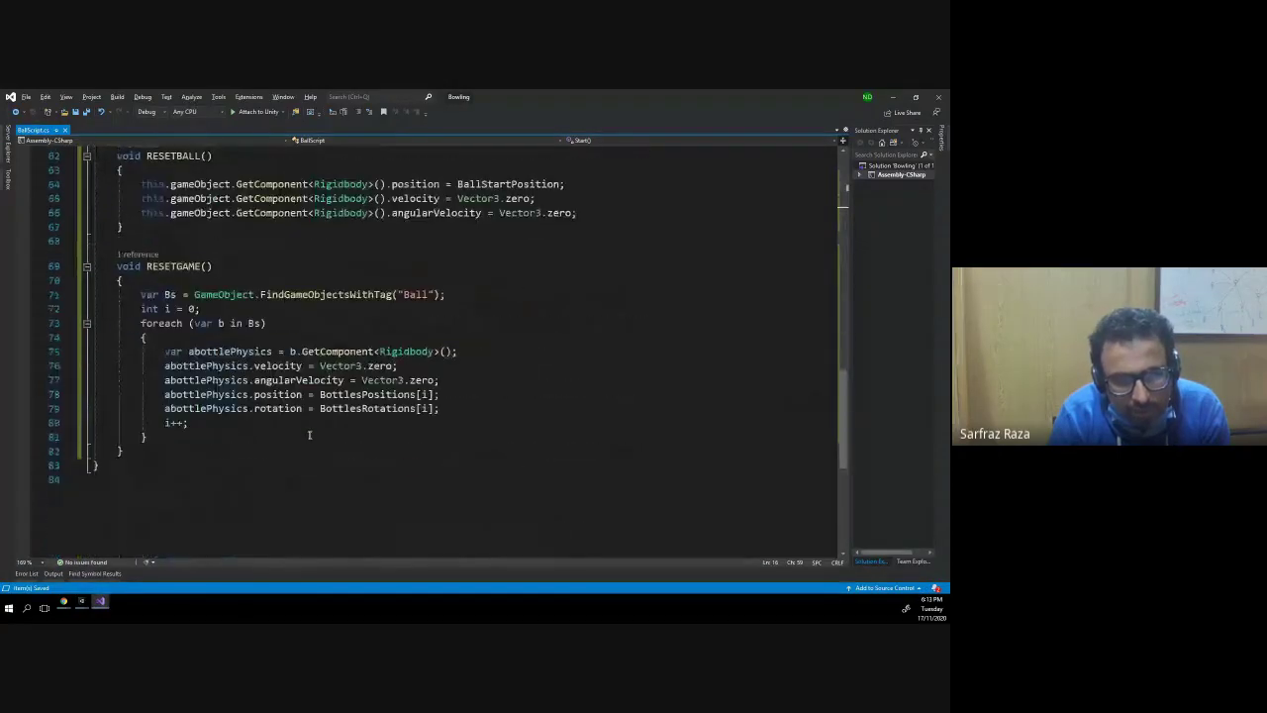
pyautogui.doubleClick(421, 295)
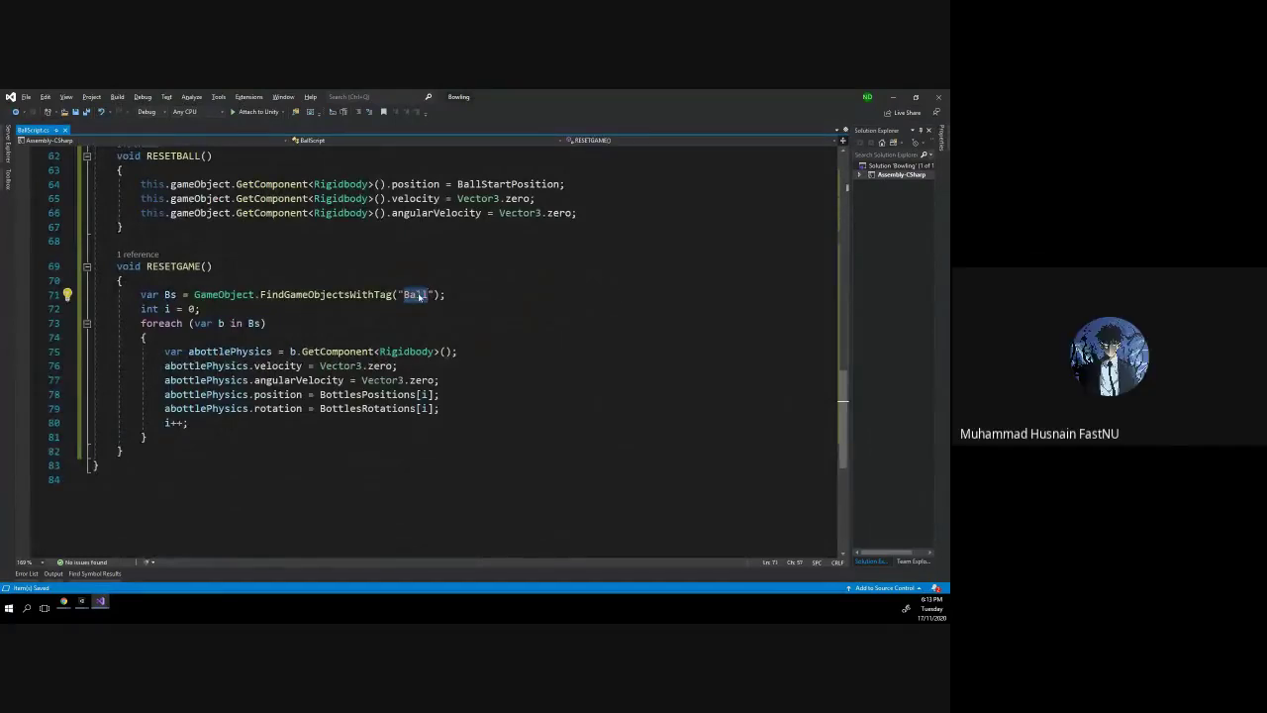
pyautogui.write('Bottle')
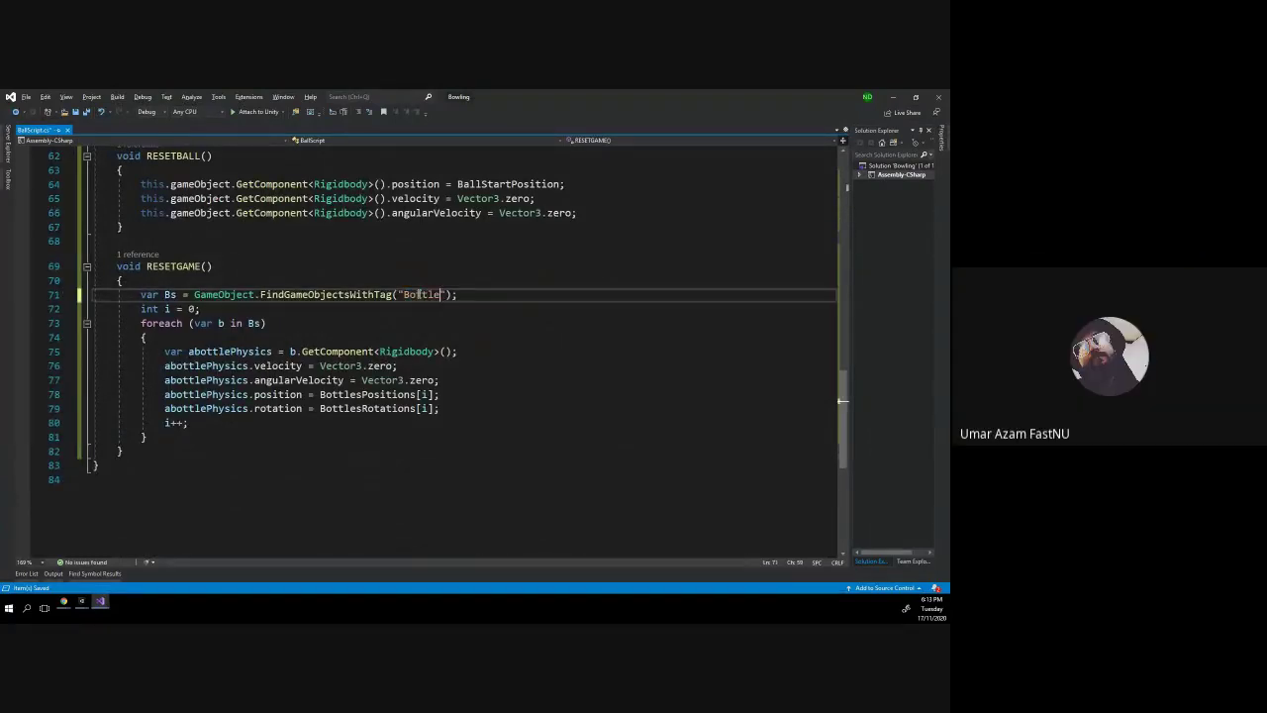
pyautogui.press('End')
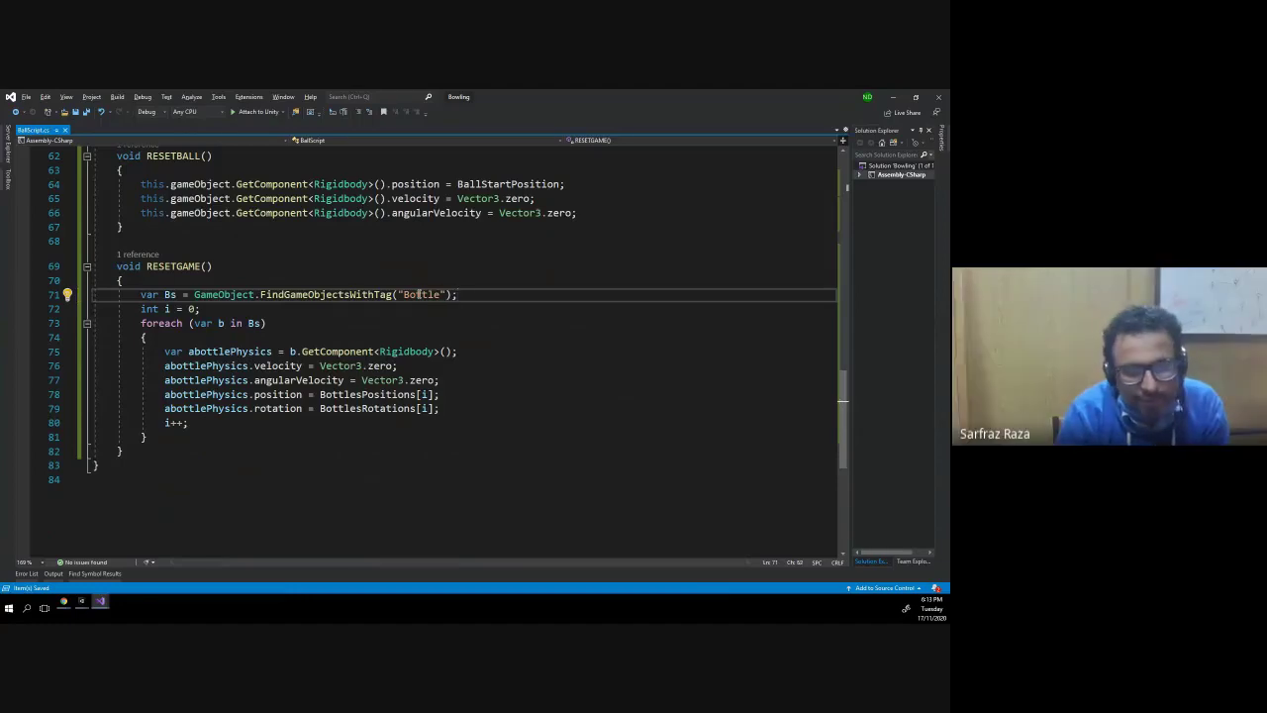
# - Add a RESETBALL(); call after the bottle foreach loop in RESETGAME
pyautogui.scroll(2, 361, 331)
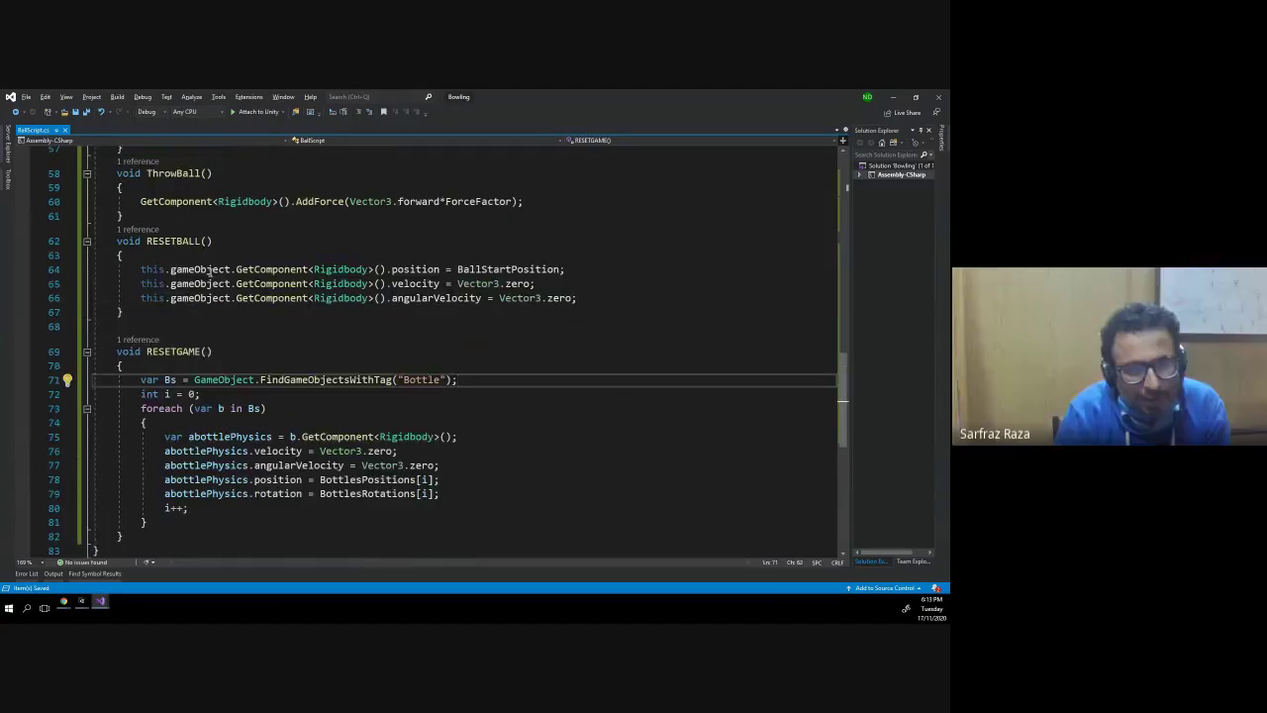
pyautogui.scroll(-2, 177, 510)
pyautogui.click(169, 439)
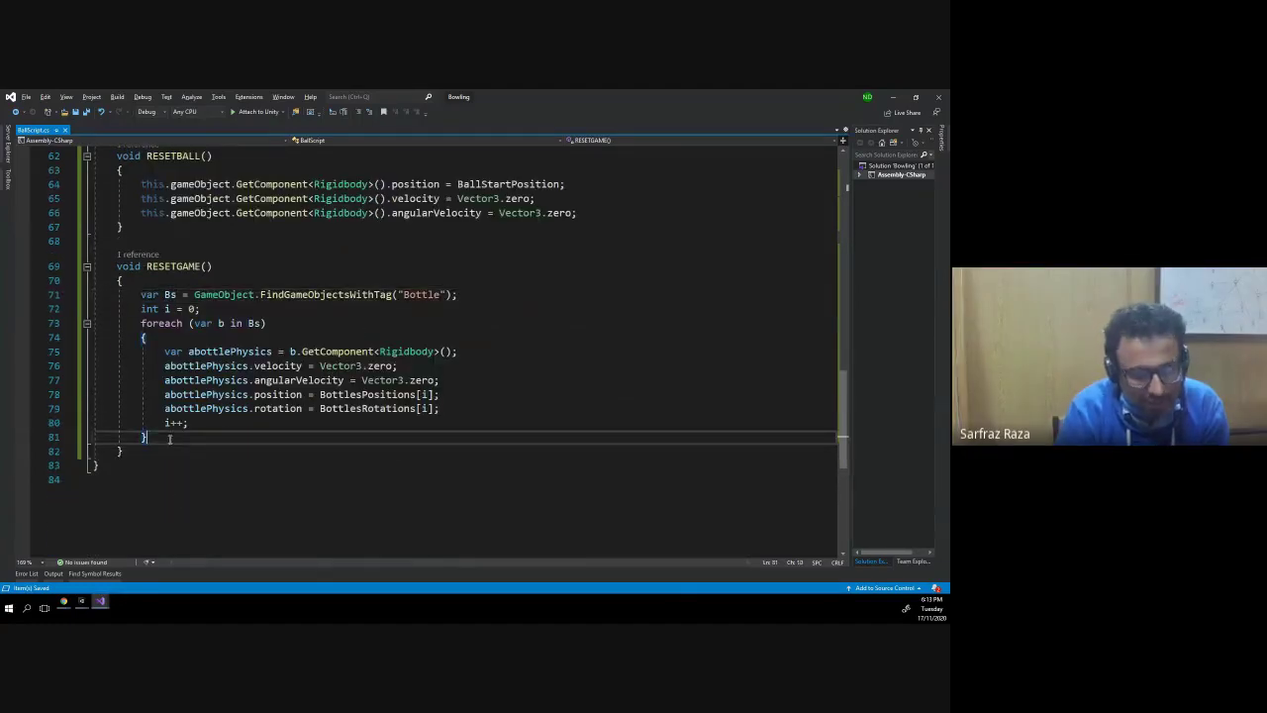
pyautogui.scroll(1, 169, 438)
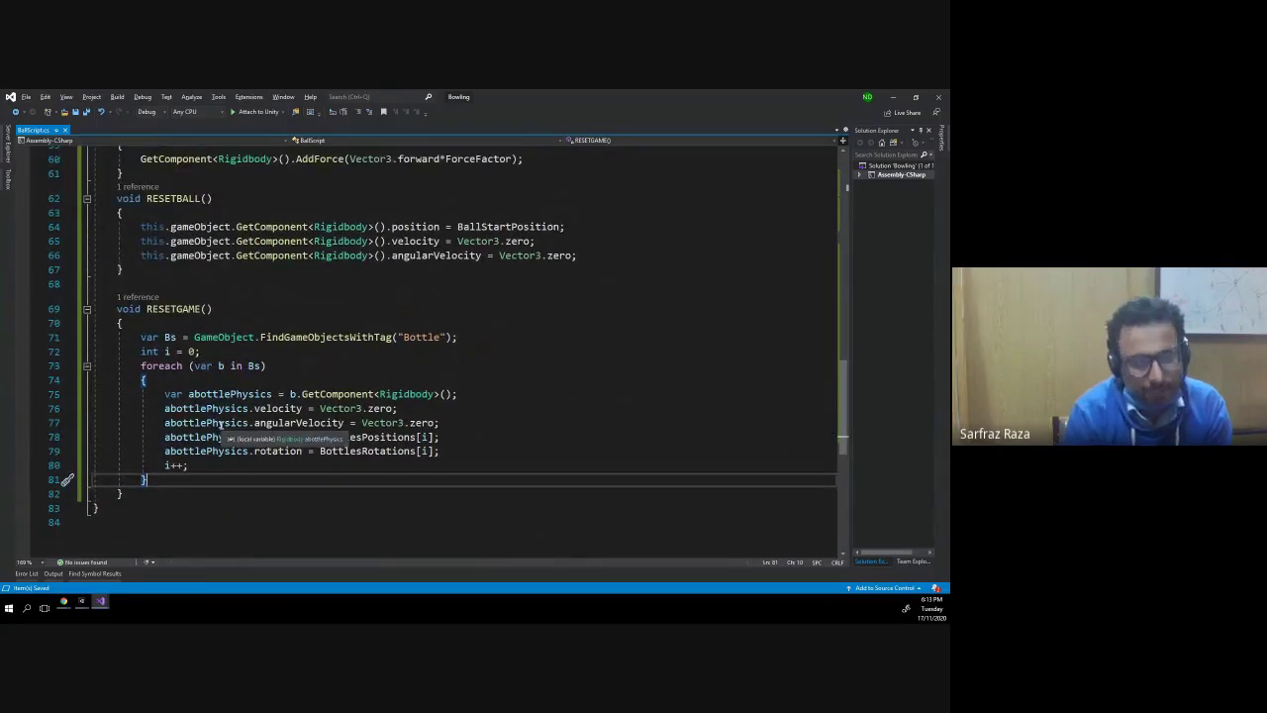
pyautogui.press('Return')
pyautogui.write('R')
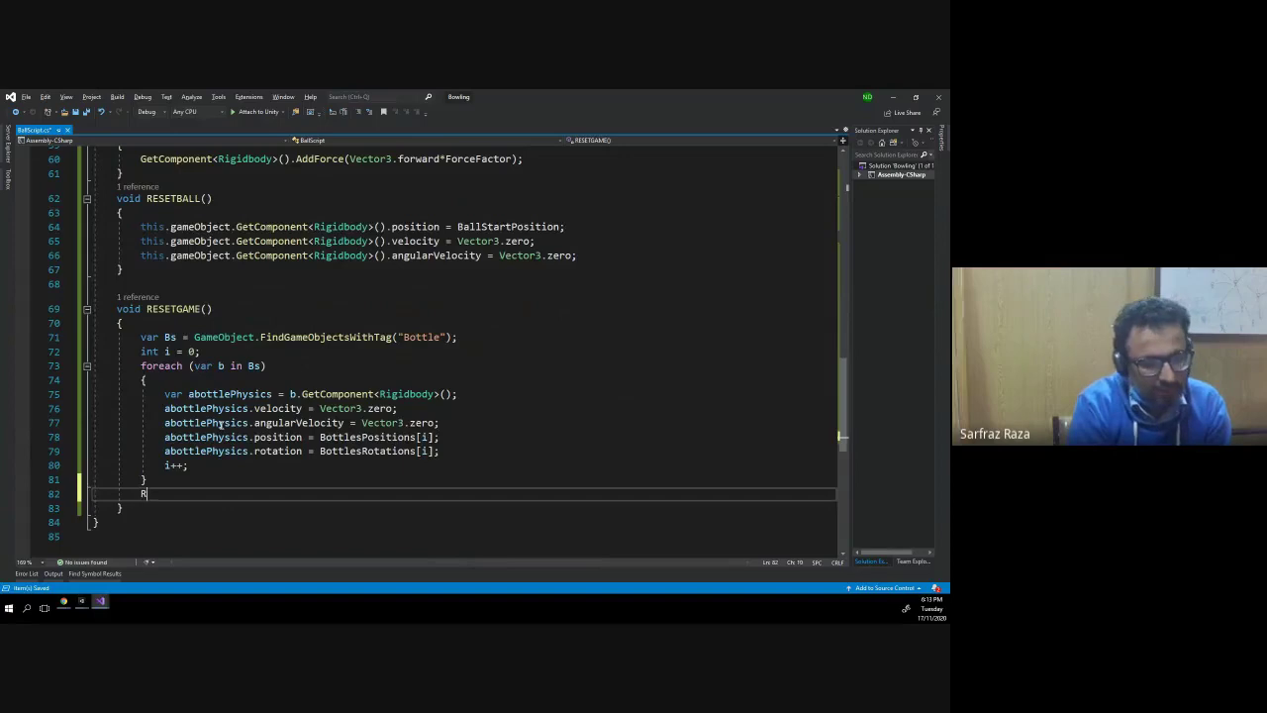
pyautogui.write('ESET')
pyautogui.press('Tab')
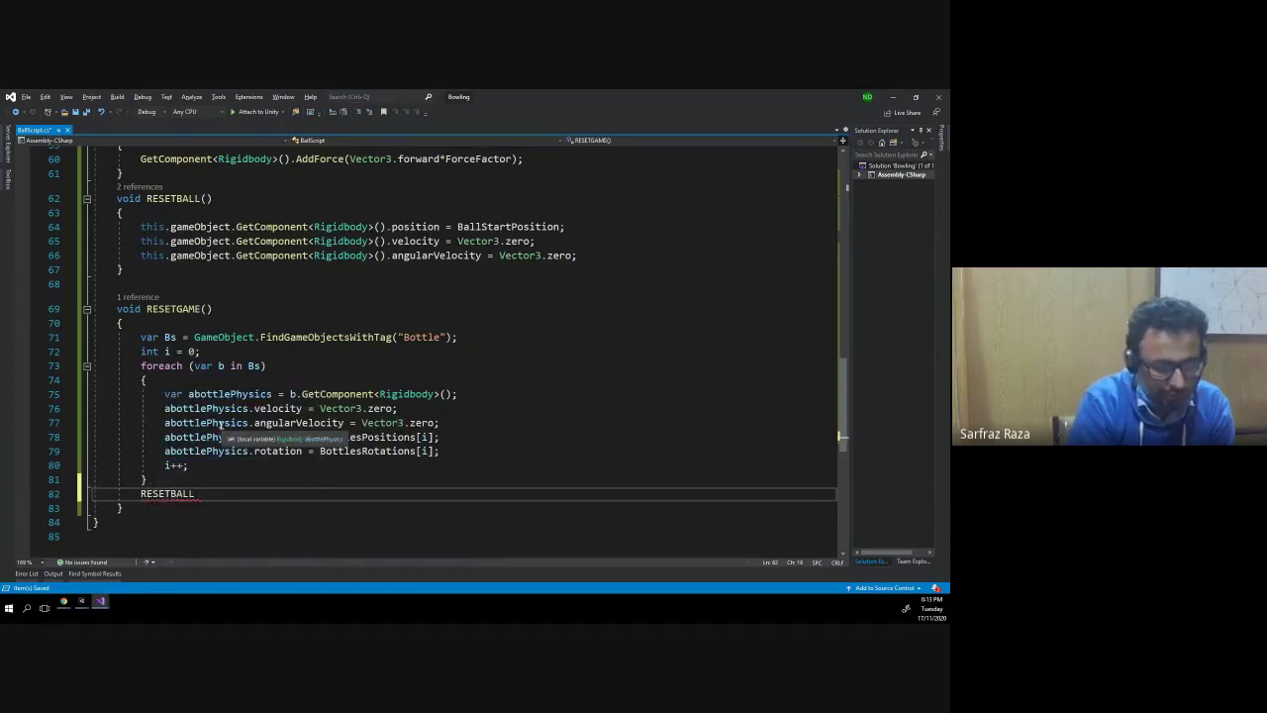
pyautogui.write('();')
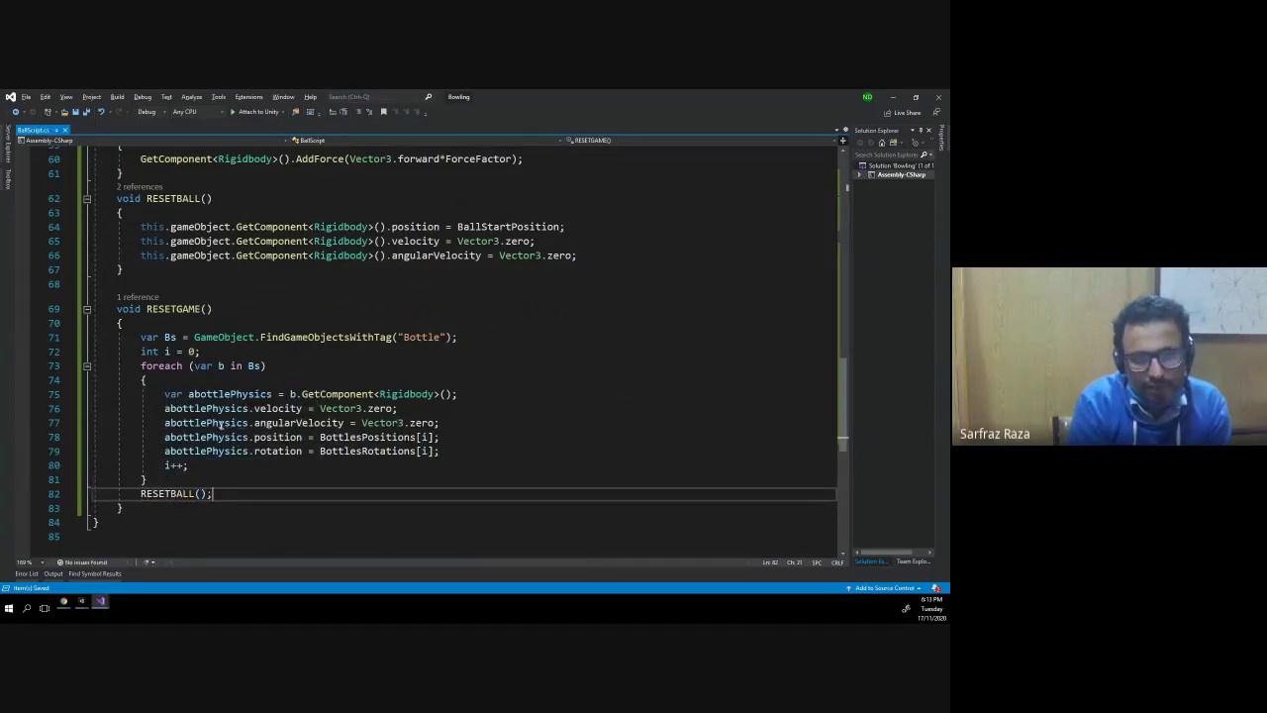
pyautogui.hotkey('alt', 'Tab')
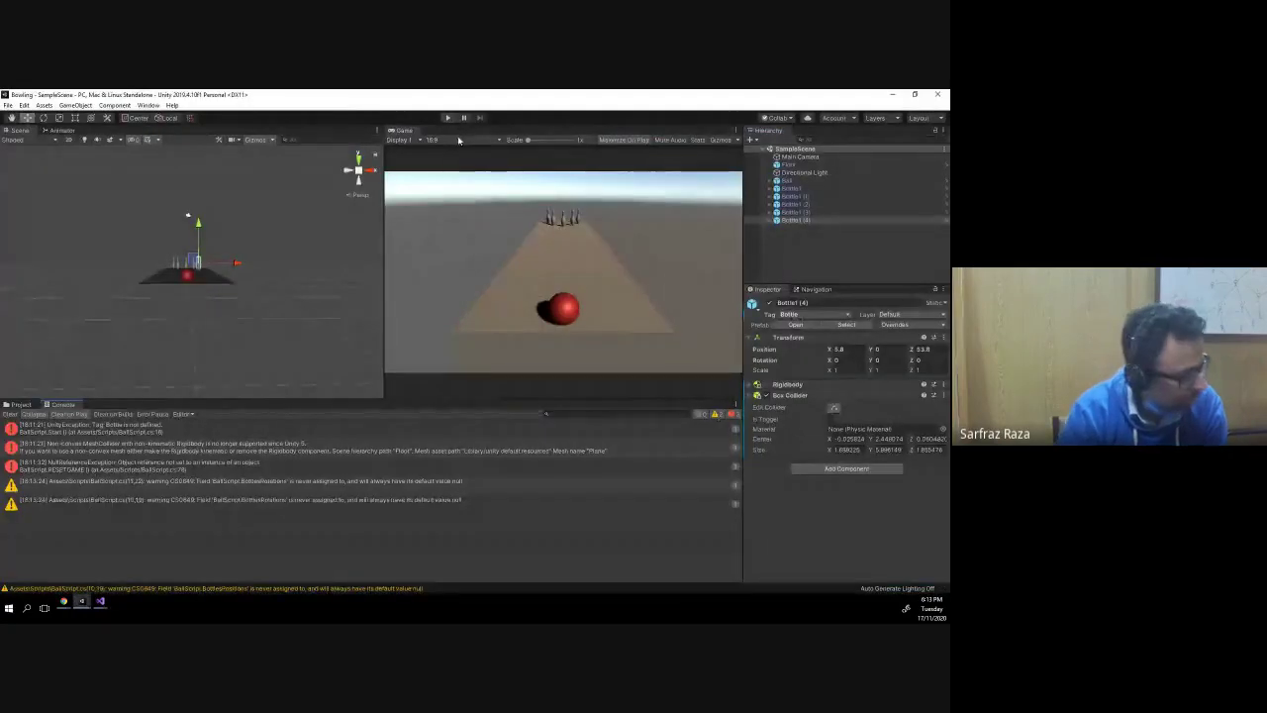
# - Run the game, then open the tag-not-defined error's source line 71 from the Console
pyautogui.hotkey('ctrl', 'p')
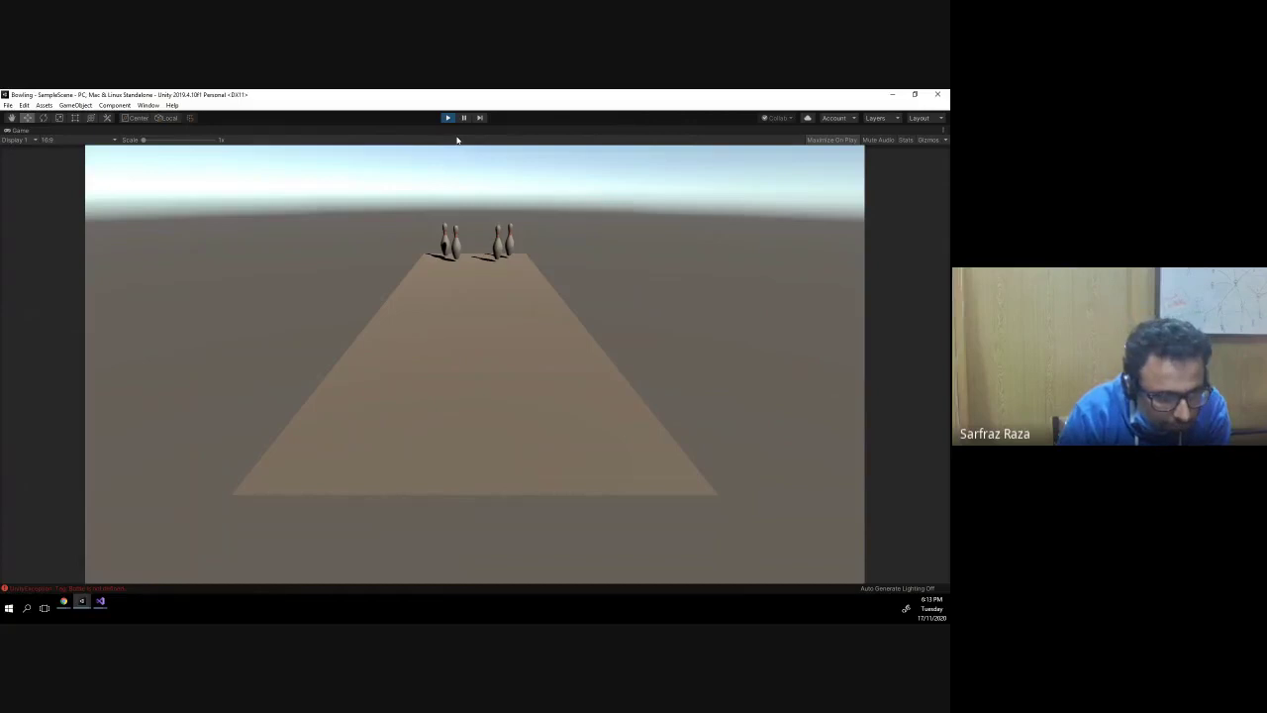
pyautogui.click(99, 591)
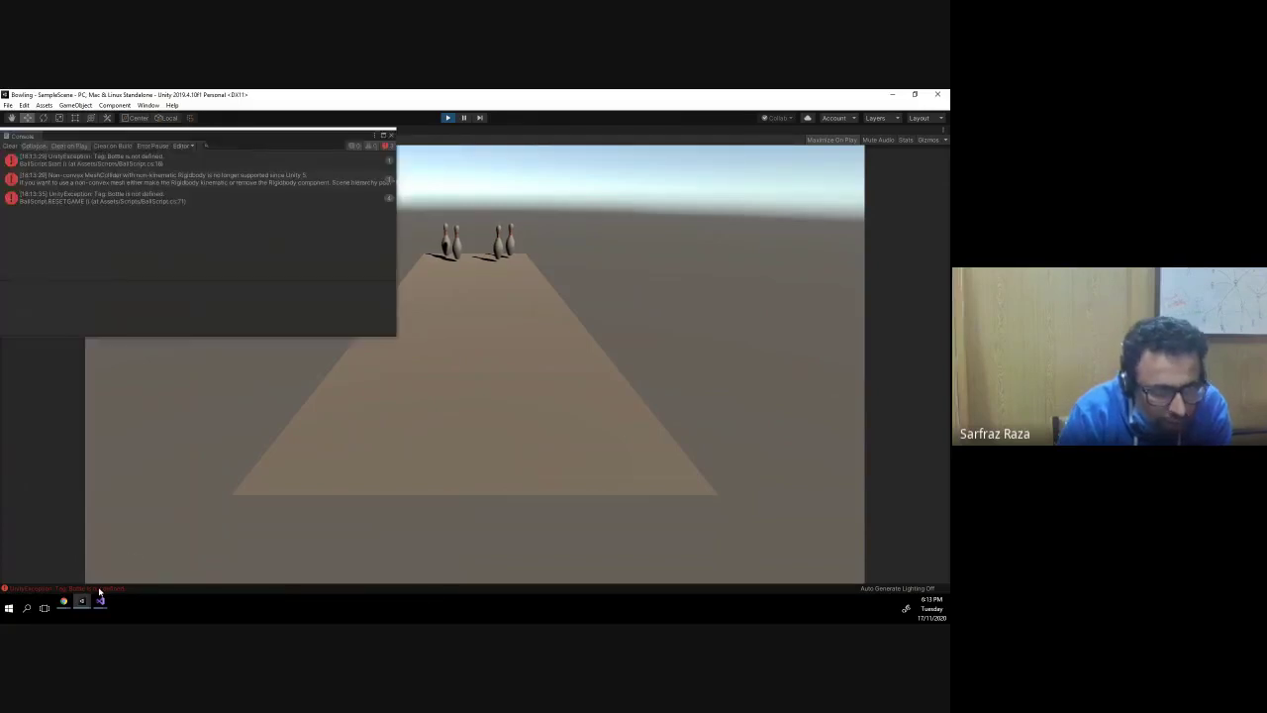
pyautogui.doubleClick(247, 154)
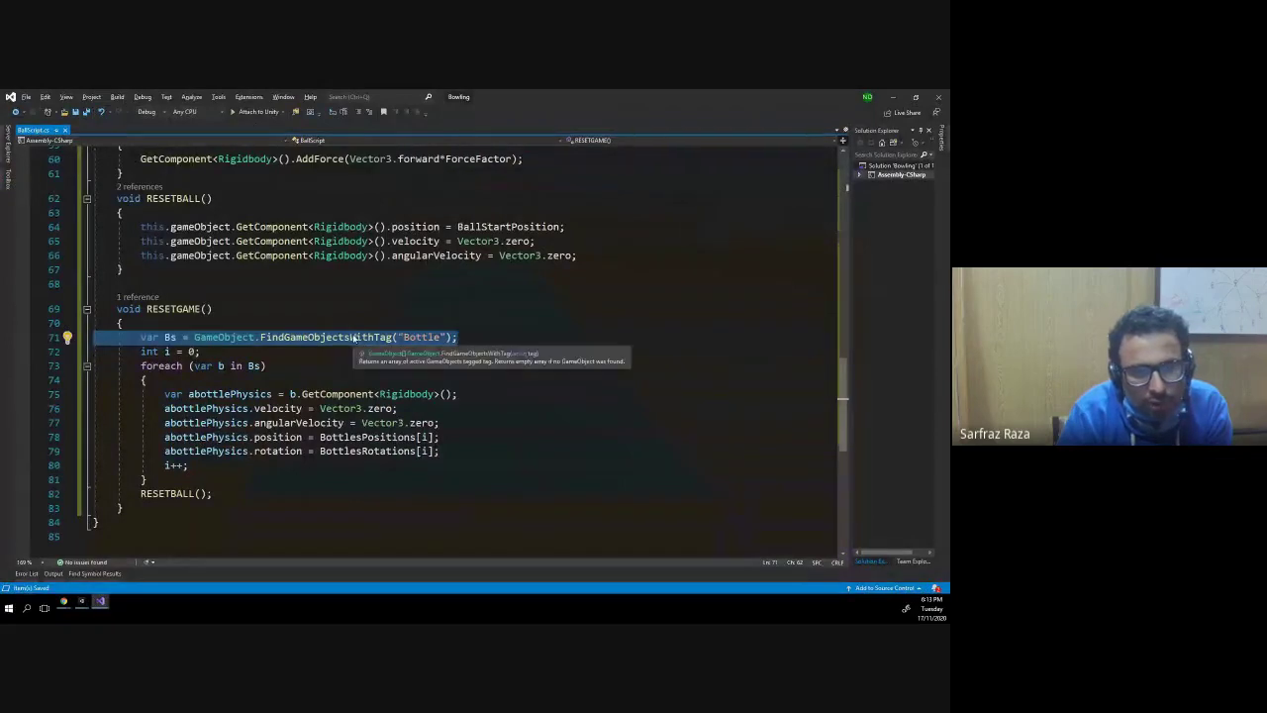
# - Inspect the "Bottle" tag and FindGameObjectsWithTag call on RESETGAME's line 71, then return to Unity
pyautogui.doubleClick(416, 342)
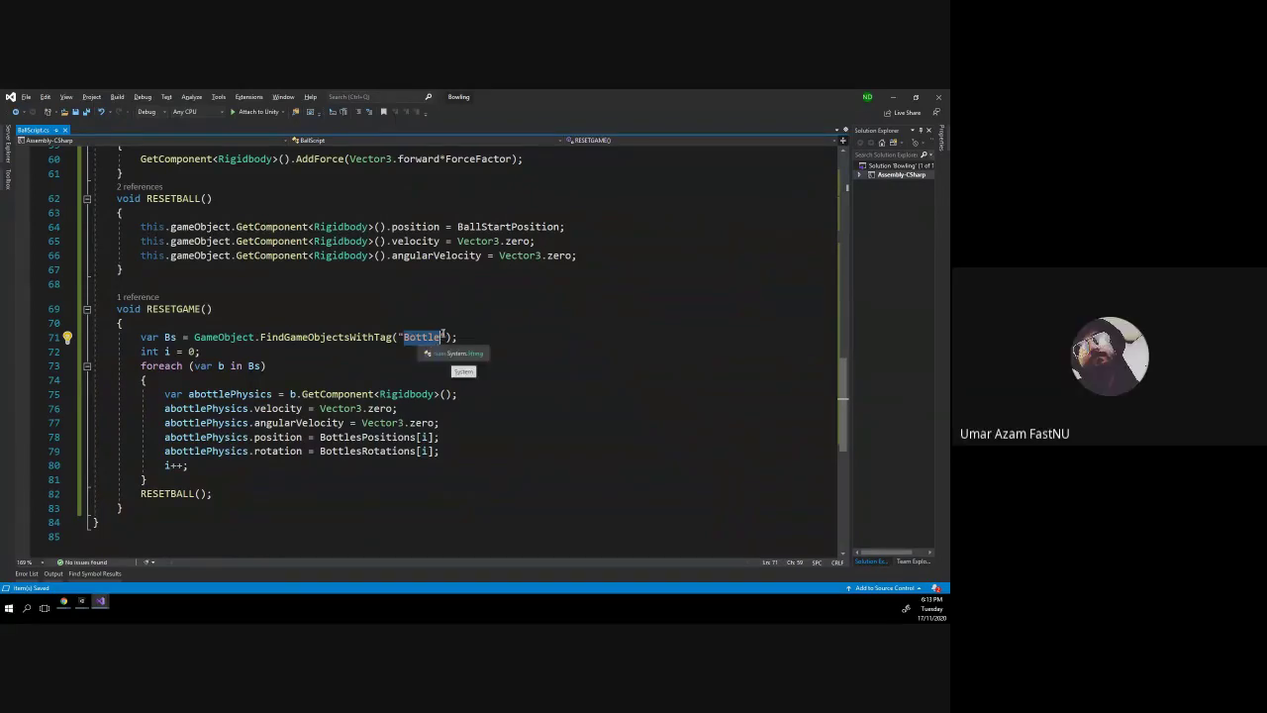
pyautogui.click(348, 336)
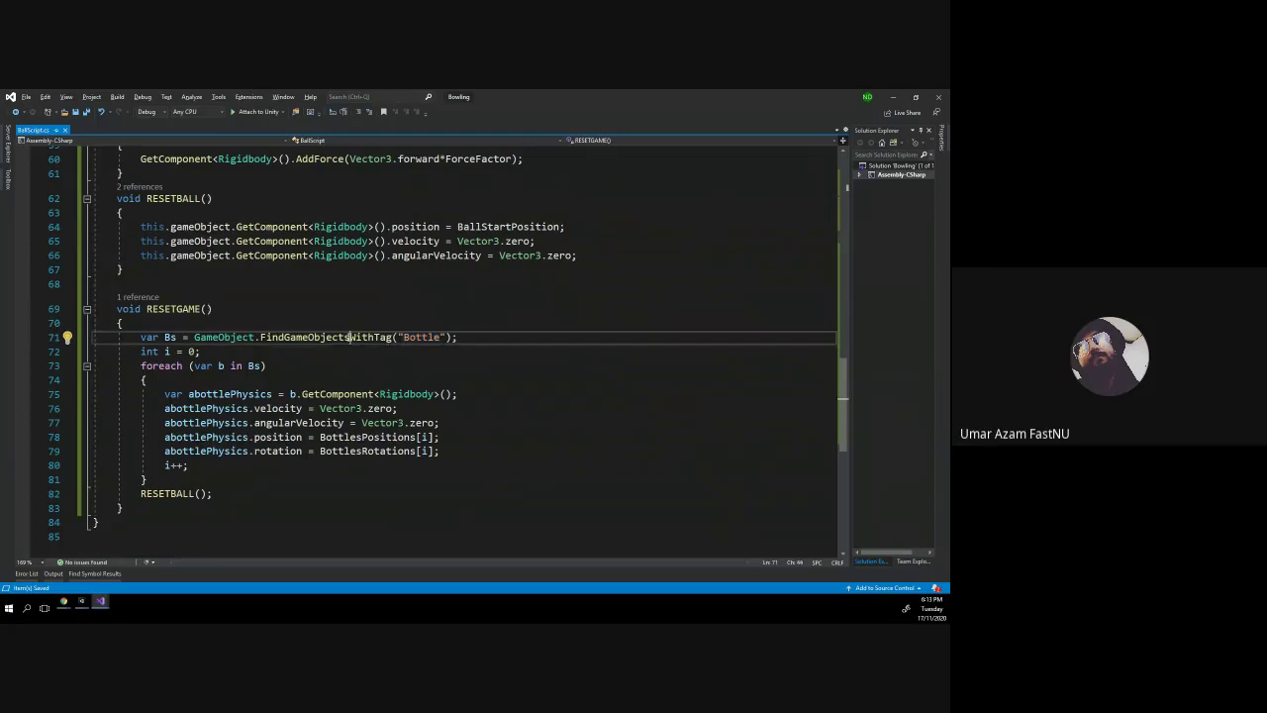
pyautogui.doubleClick(351, 340)
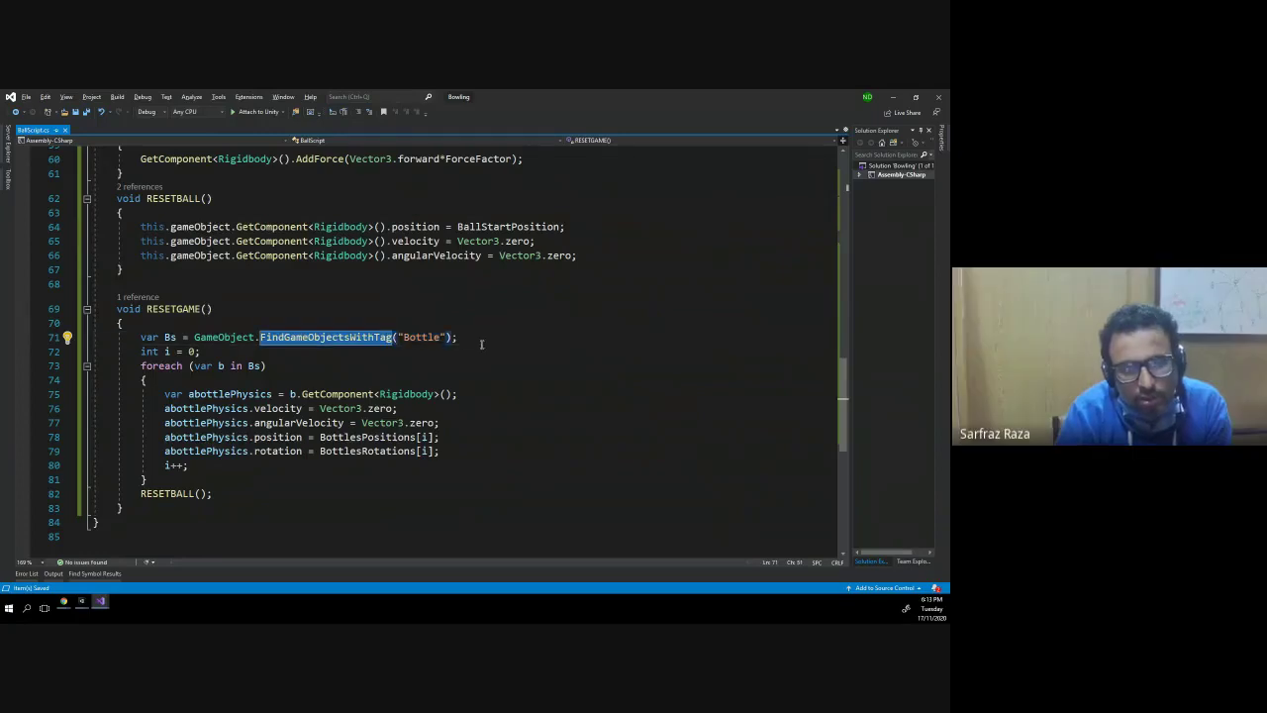
pyautogui.hotkey('alt', 'Tab')
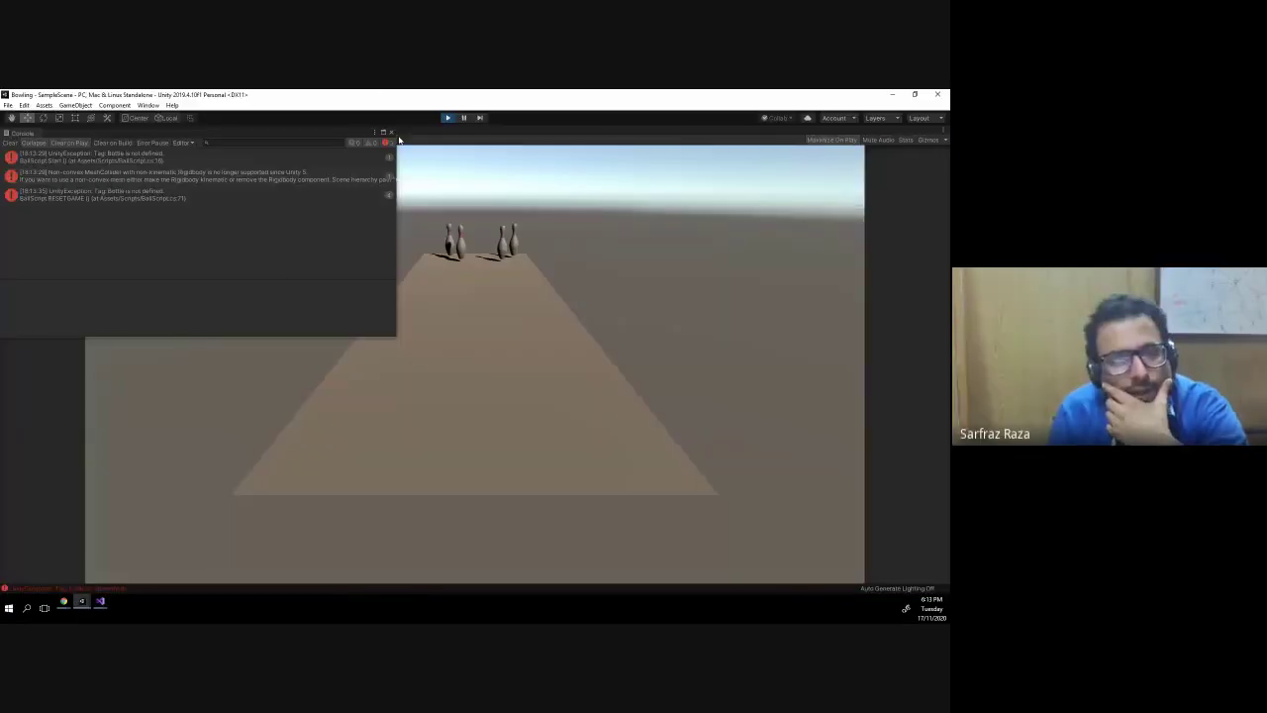
# - Stop the game and check the Bottle tag on Bottle1 and each other bottle
pyautogui.click(391, 133)
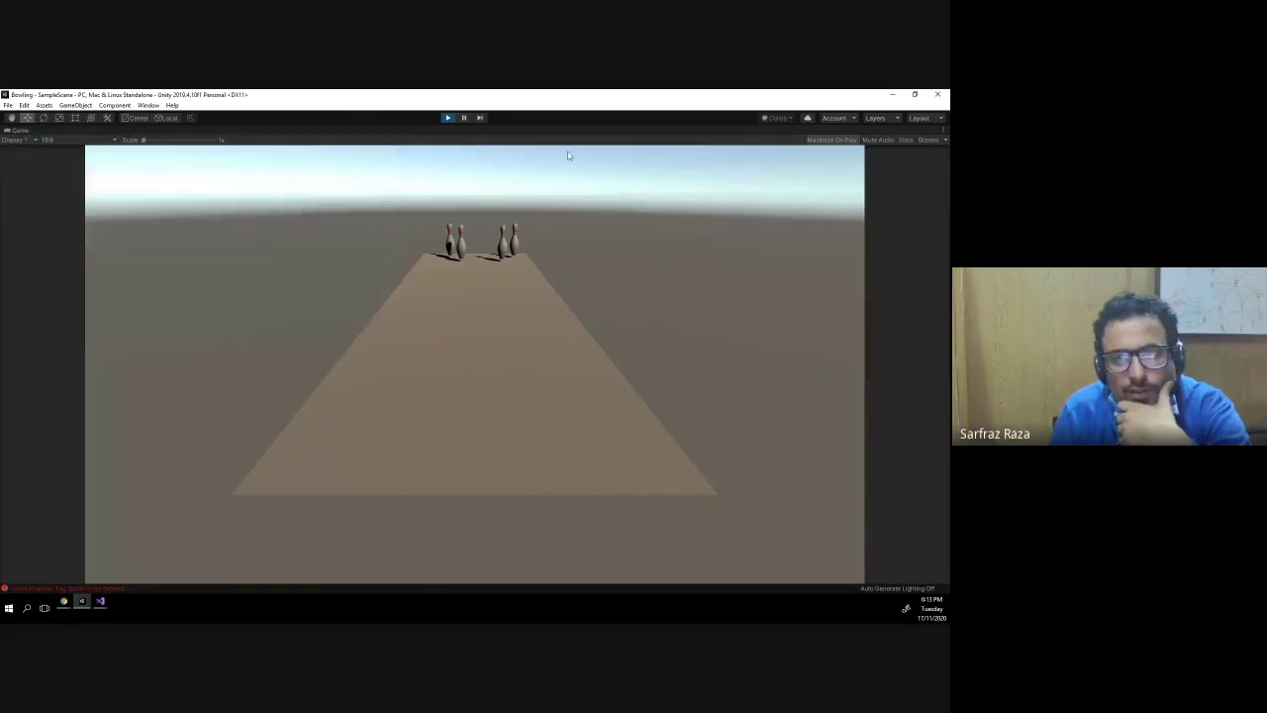
pyautogui.click(449, 118)
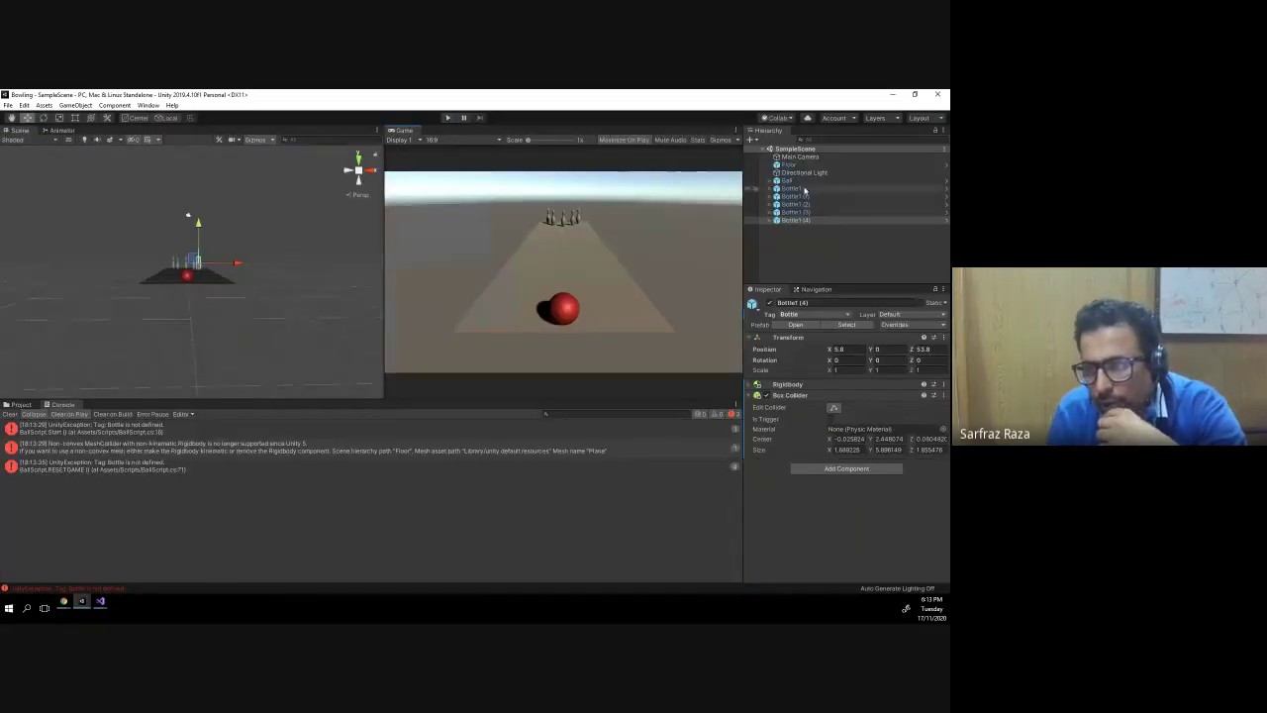
pyautogui.click(814, 315)
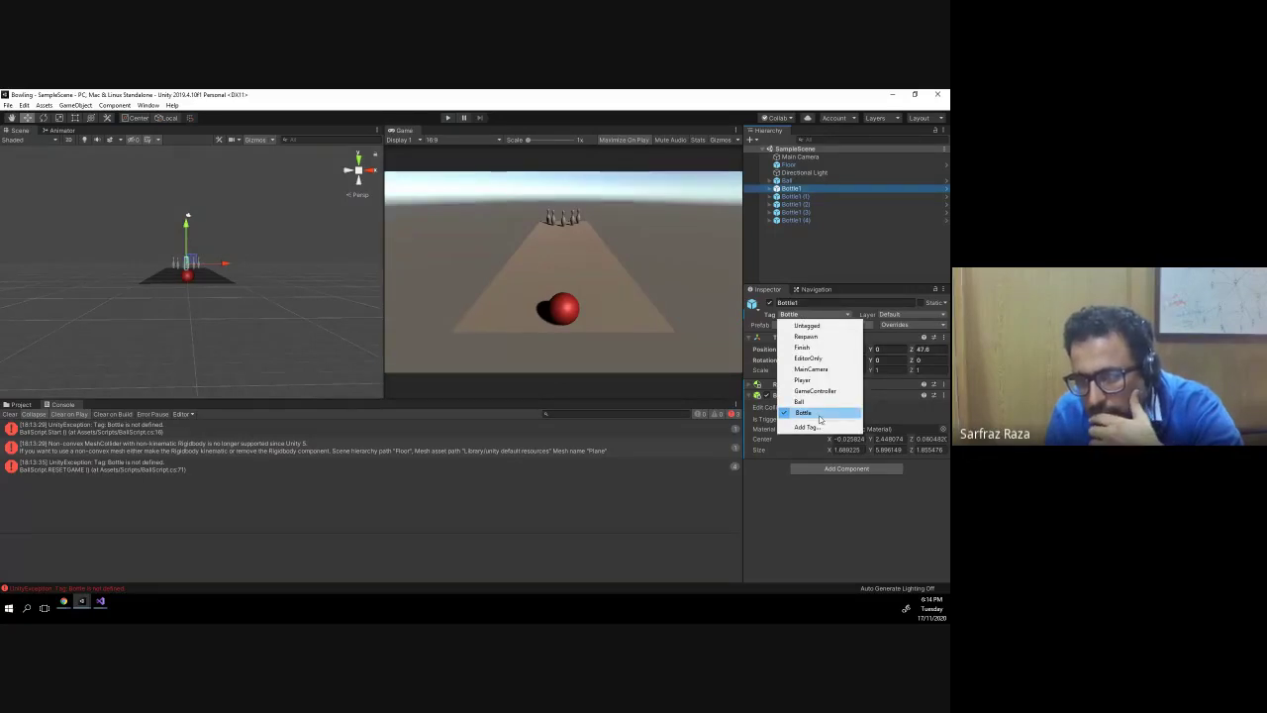
pyautogui.click(820, 417)
pyautogui.click(798, 197)
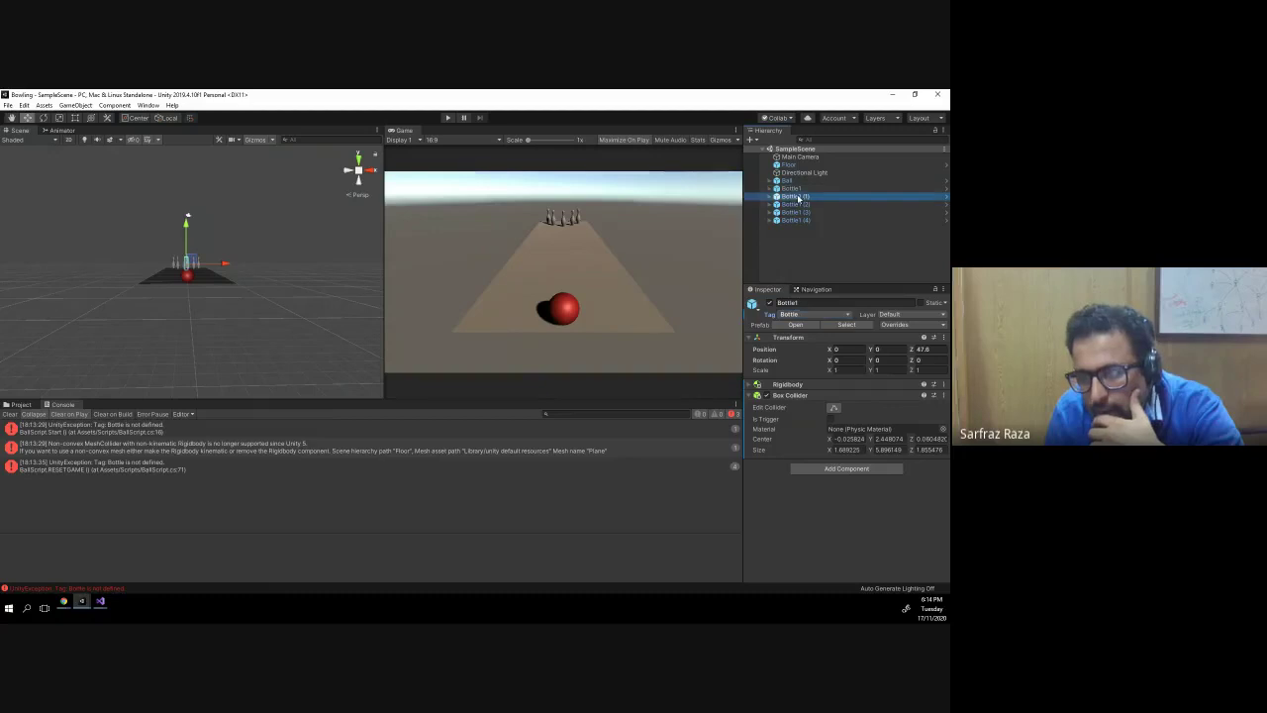
pyautogui.click(795, 213)
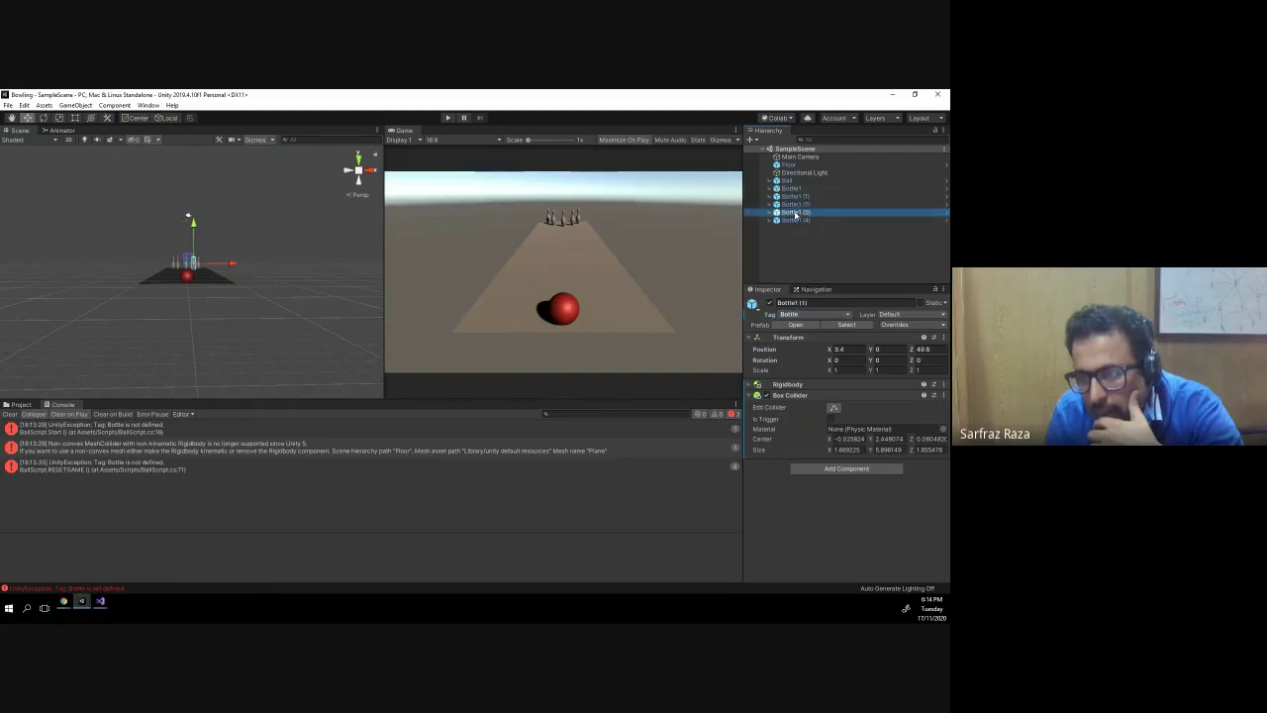
pyautogui.click(798, 218)
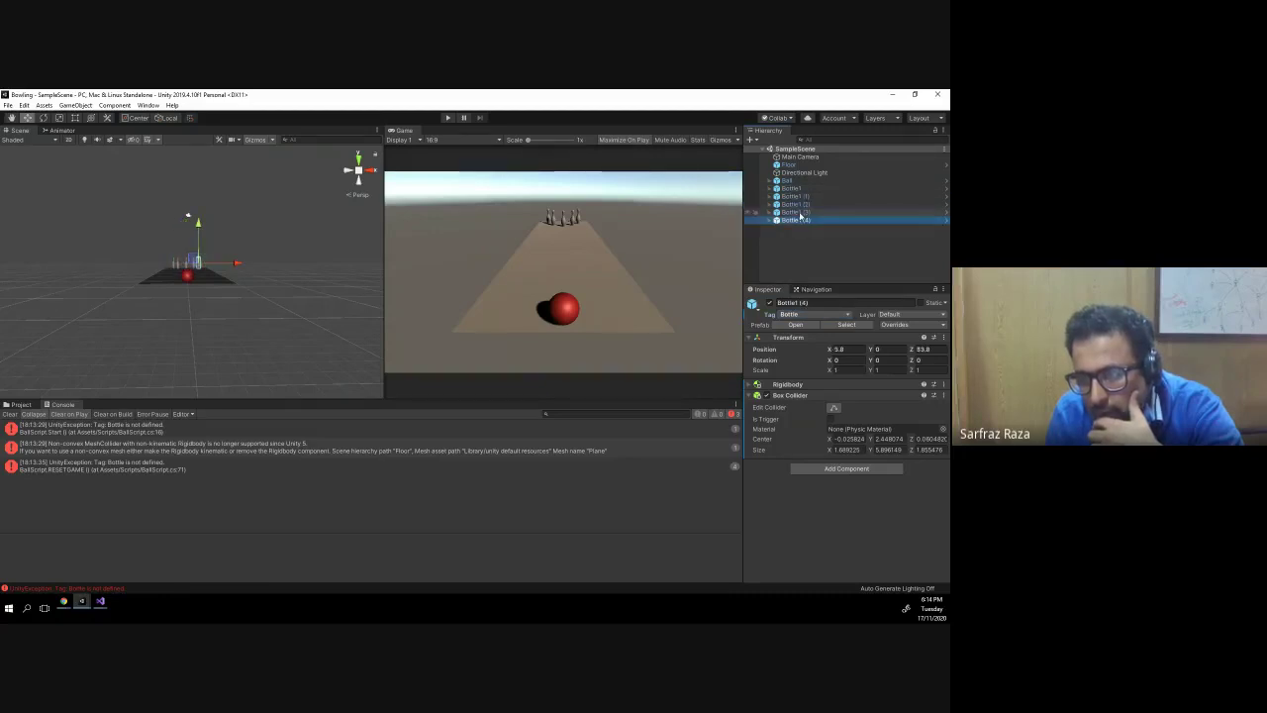
pyautogui.click(795, 204)
pyautogui.click(795, 196)
pyautogui.click(792, 188)
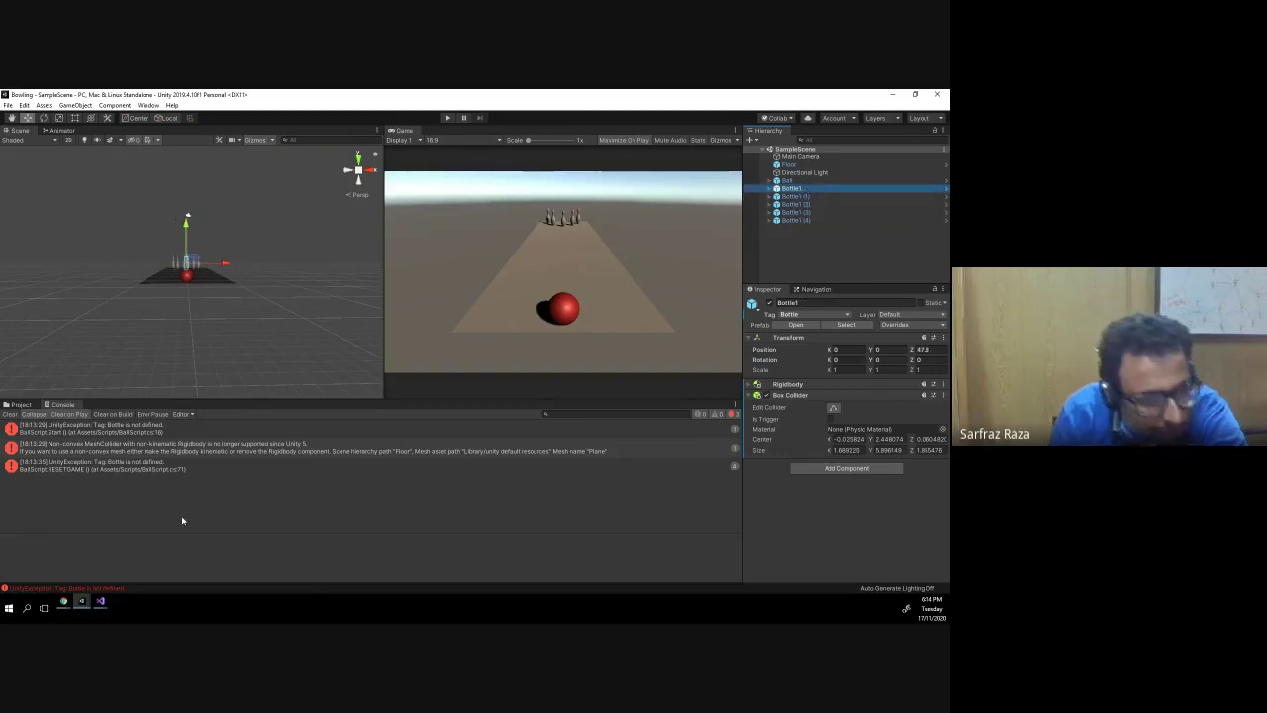
# - Read the 'Tag: Bottle is not defined' error details and select all five bottles
pyautogui.click(139, 434)
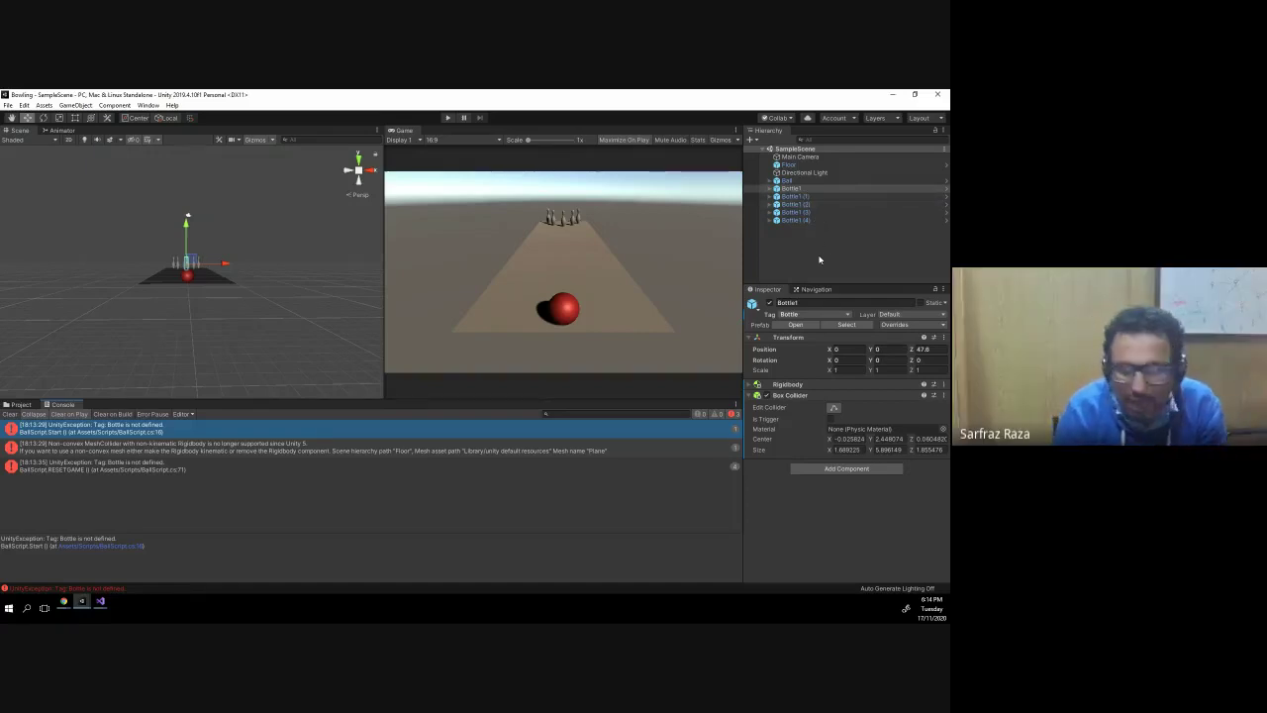
pyautogui.keyDown('shift'); pyautogui.click(814, 223); pyautogui.keyUp('shift')
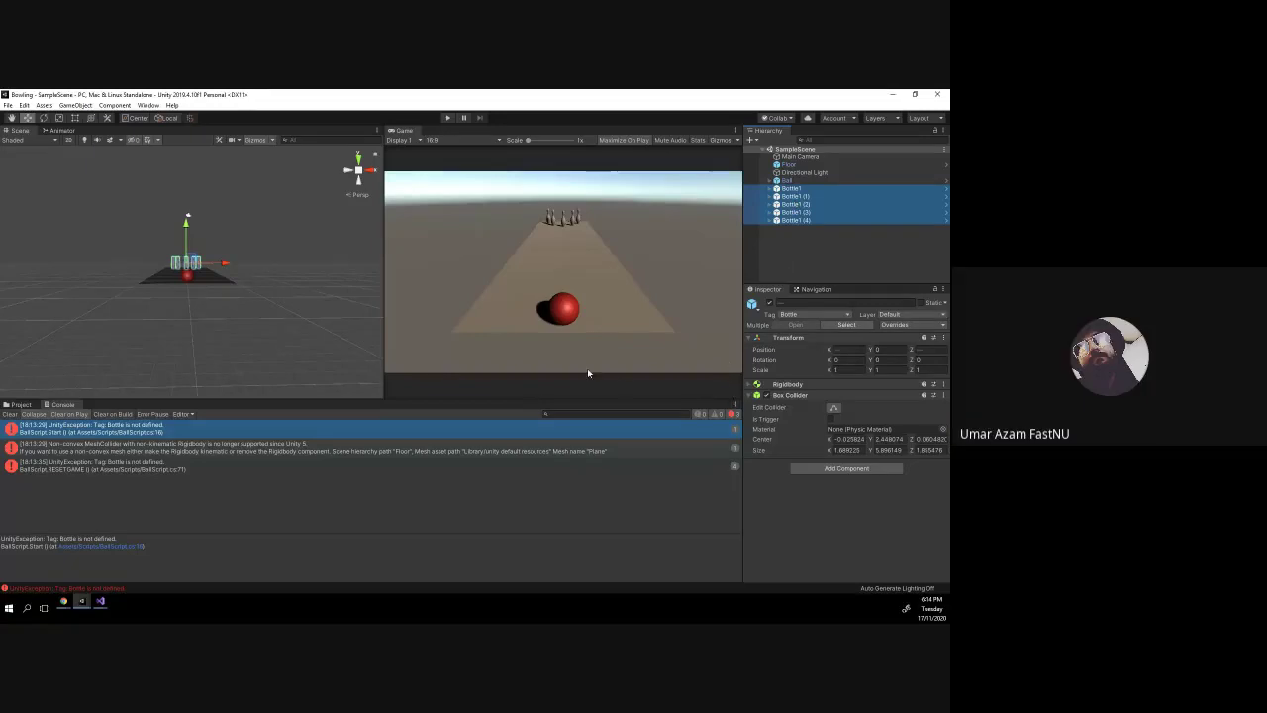
pyautogui.hotkey('alt', 'Tab')
# - Review Start()'s loop that collects bottle positions and rotations
pyautogui.click(294, 304)
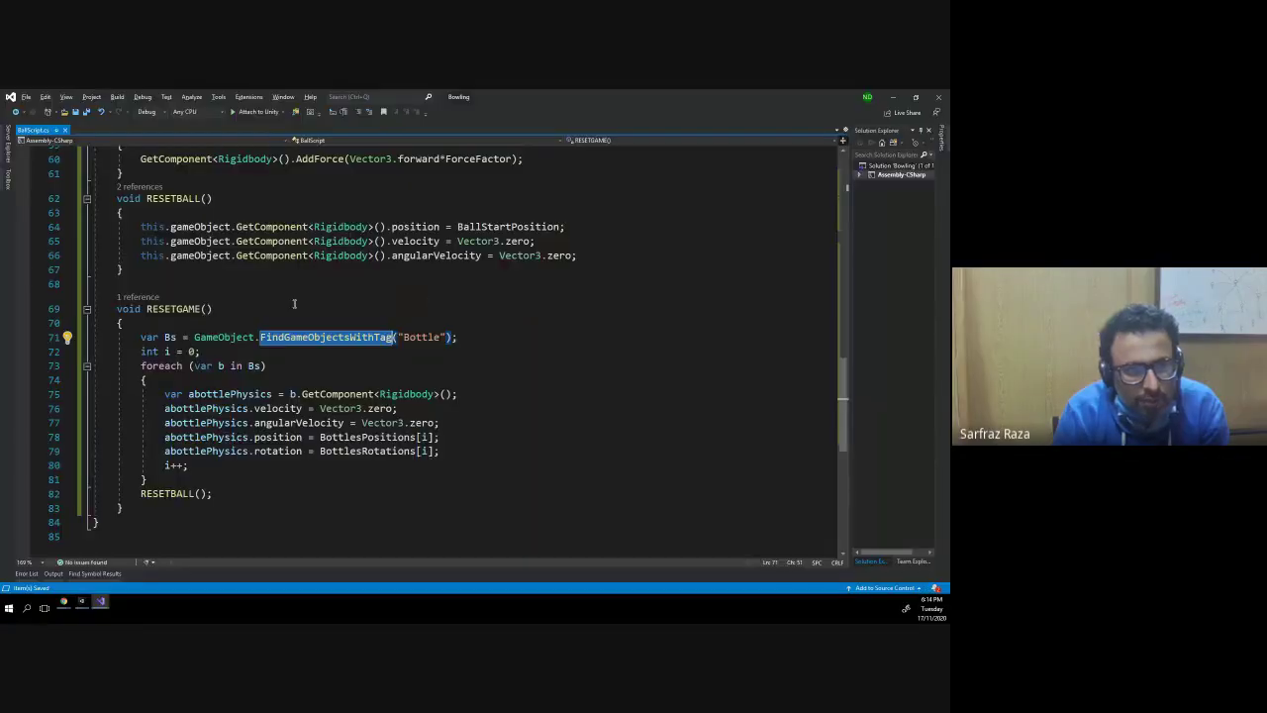
pyautogui.scroll(20, 294, 304)
pyautogui.click(187, 385)
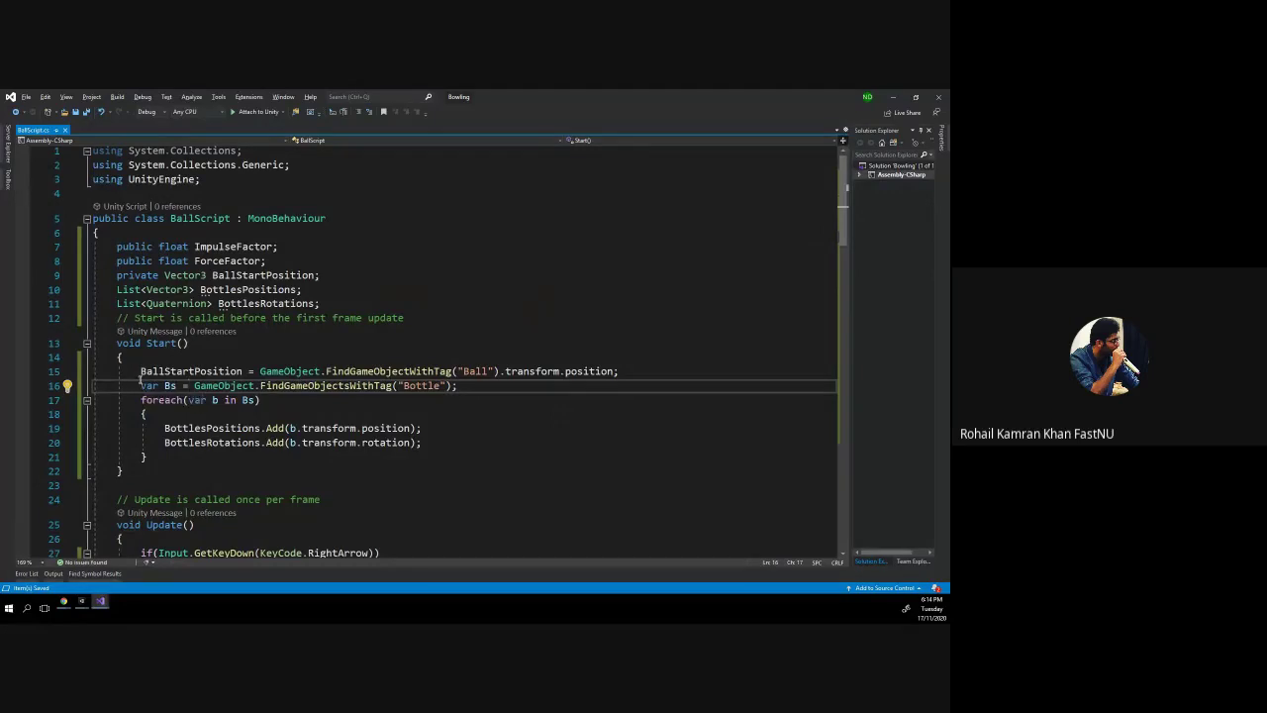
pyautogui.moveTo(140, 386); pyautogui.dragTo(404, 469)
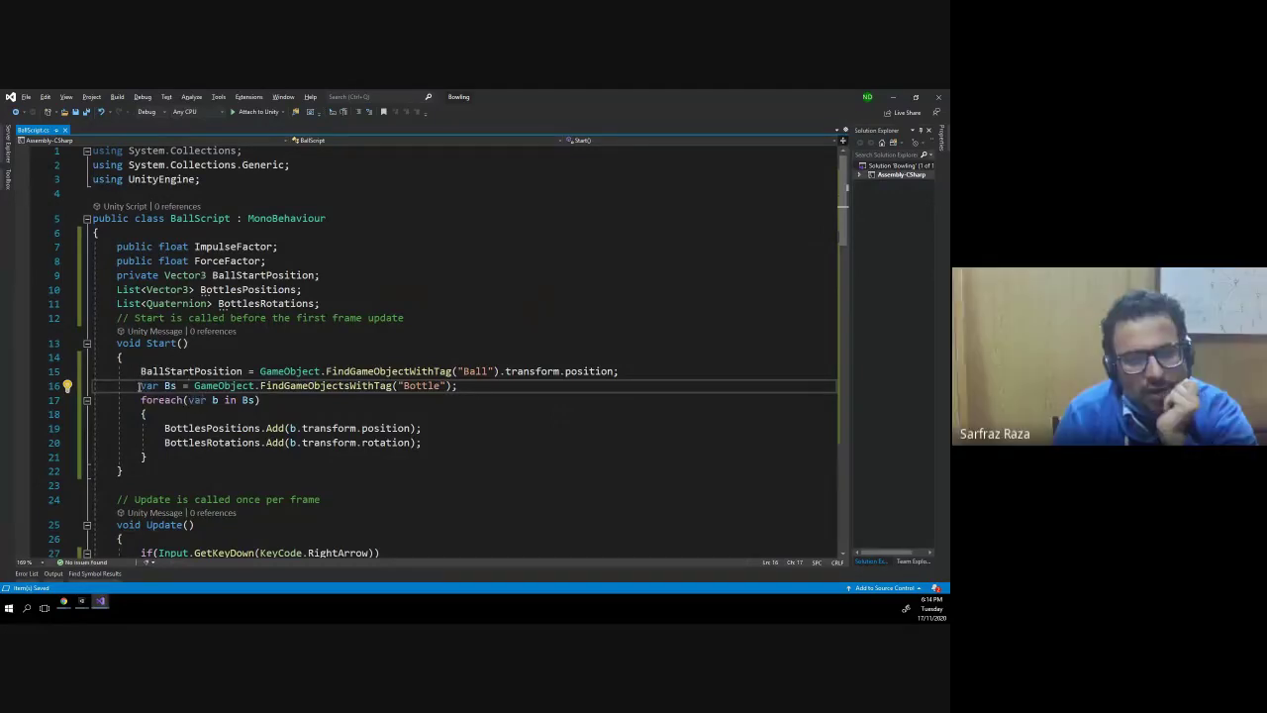
pyautogui.click(411, 458)
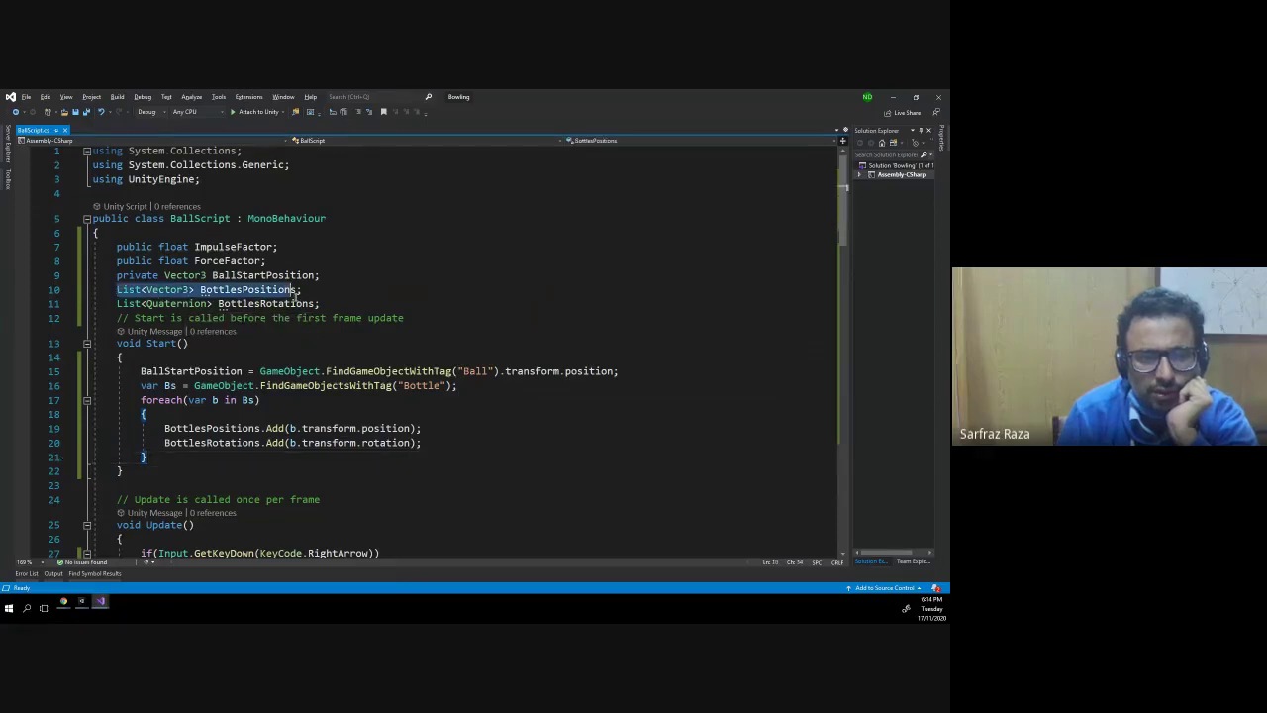
# - Review the BottlesPositions and BottlesRotations list declarations
pyautogui.moveTo(116, 289); pyautogui.dragTo(401, 317)
pyautogui.moveTo(320, 303); pyautogui.dragTo(117, 289)
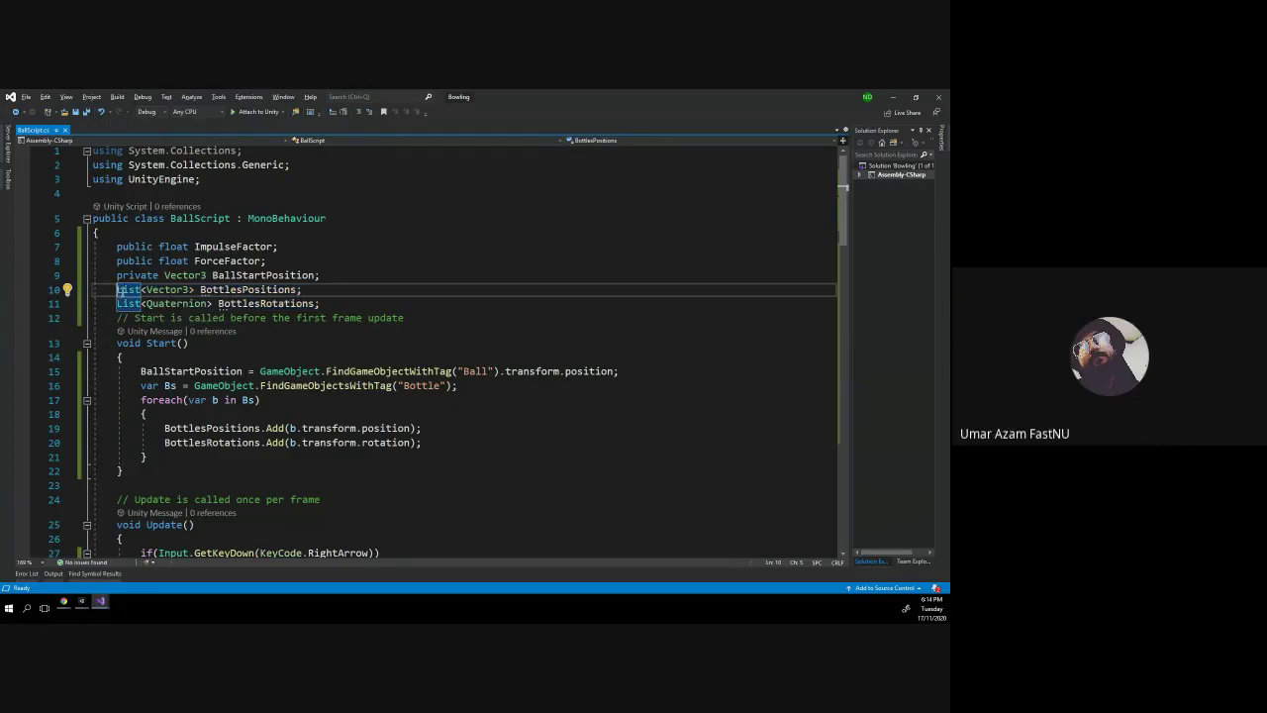
pyautogui.moveTo(320, 303); pyautogui.dragTo(99, 289)
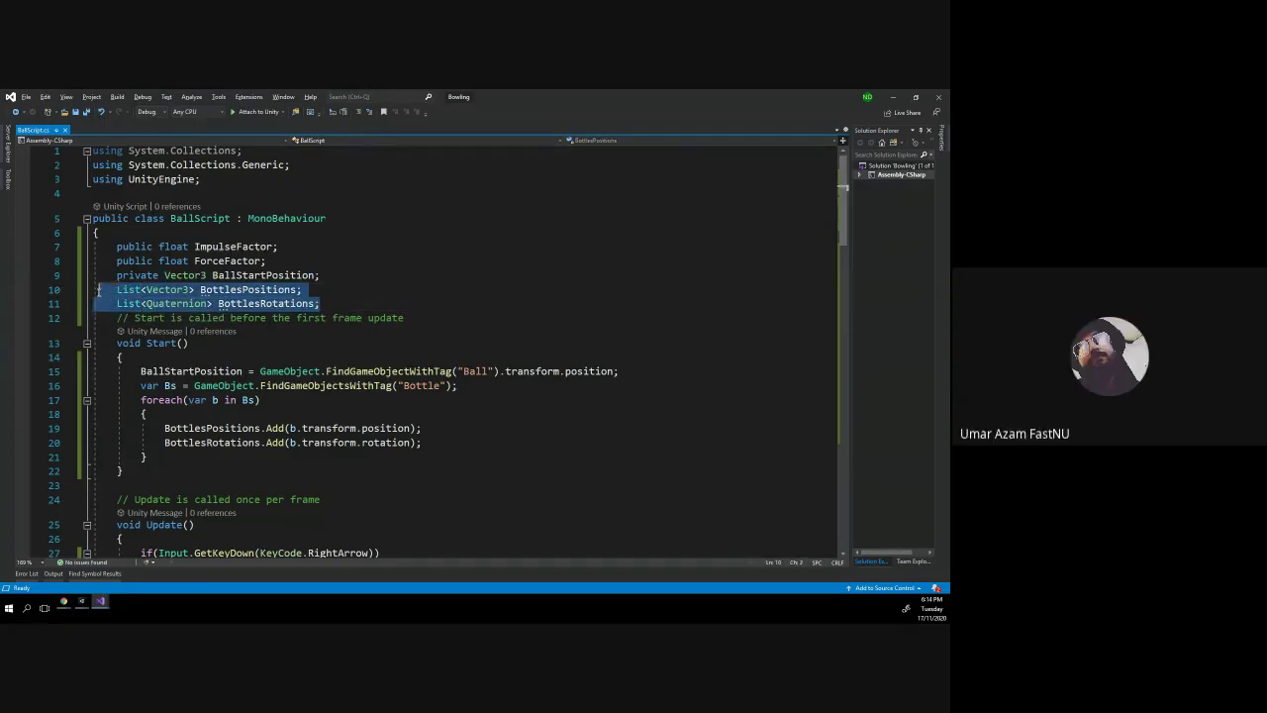
pyautogui.click(98, 290)
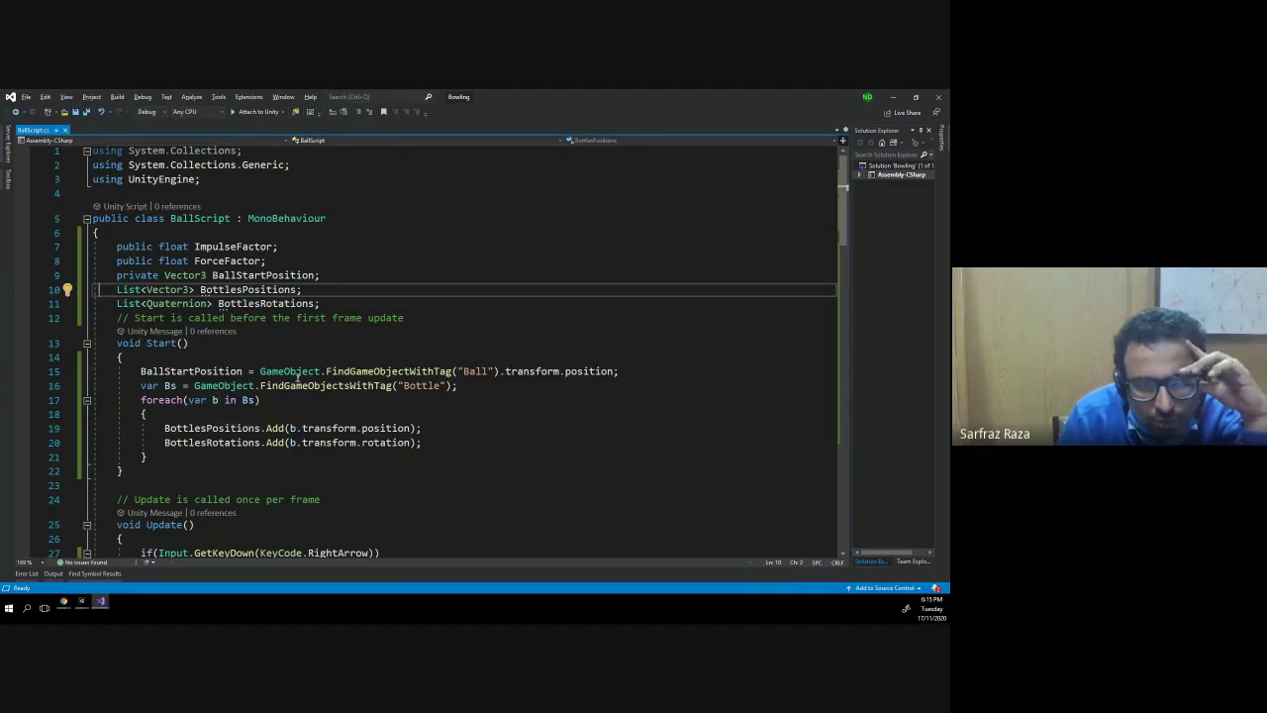
# - Check the Bottle tag lookup on Start()'s line 16, then go back to the Ball in Unity
pyautogui.doubleClick(421, 385)
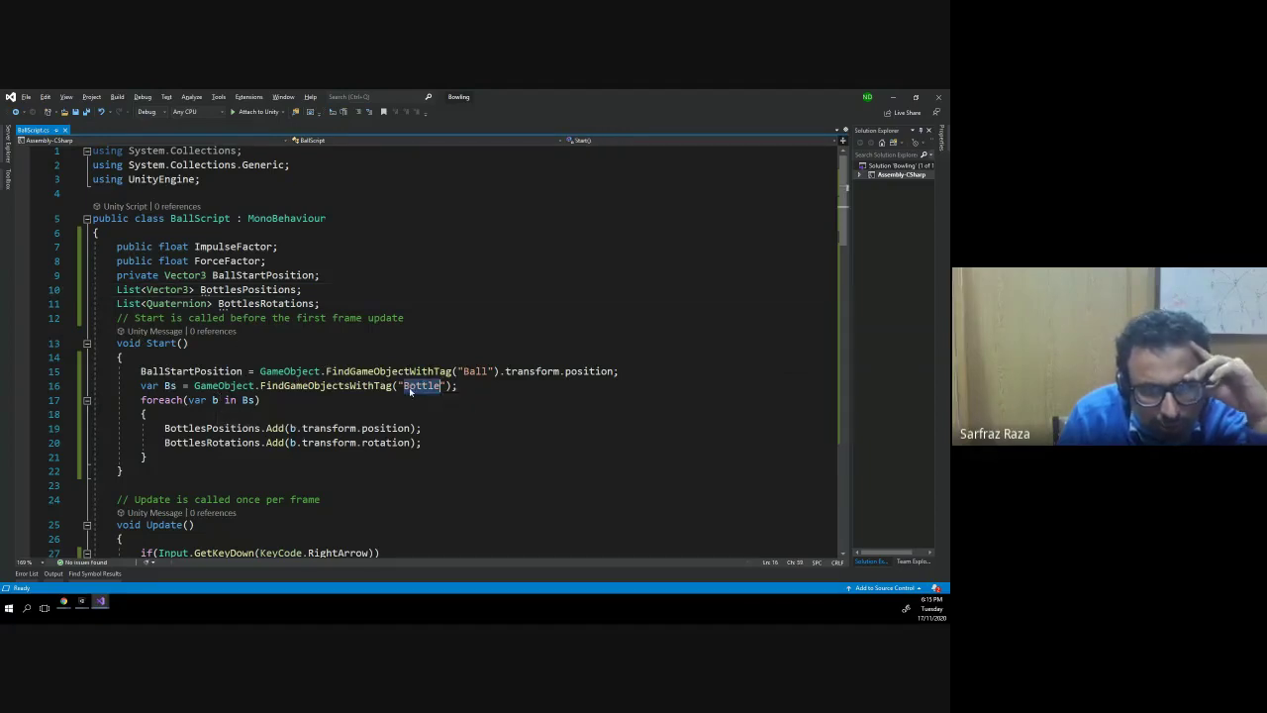
pyautogui.moveTo(138, 385)
pyautogui.mouseDown()
pyautogui.moveTo(482, 392)
pyautogui.moveTo(104, 387)
pyautogui.mouseUp()
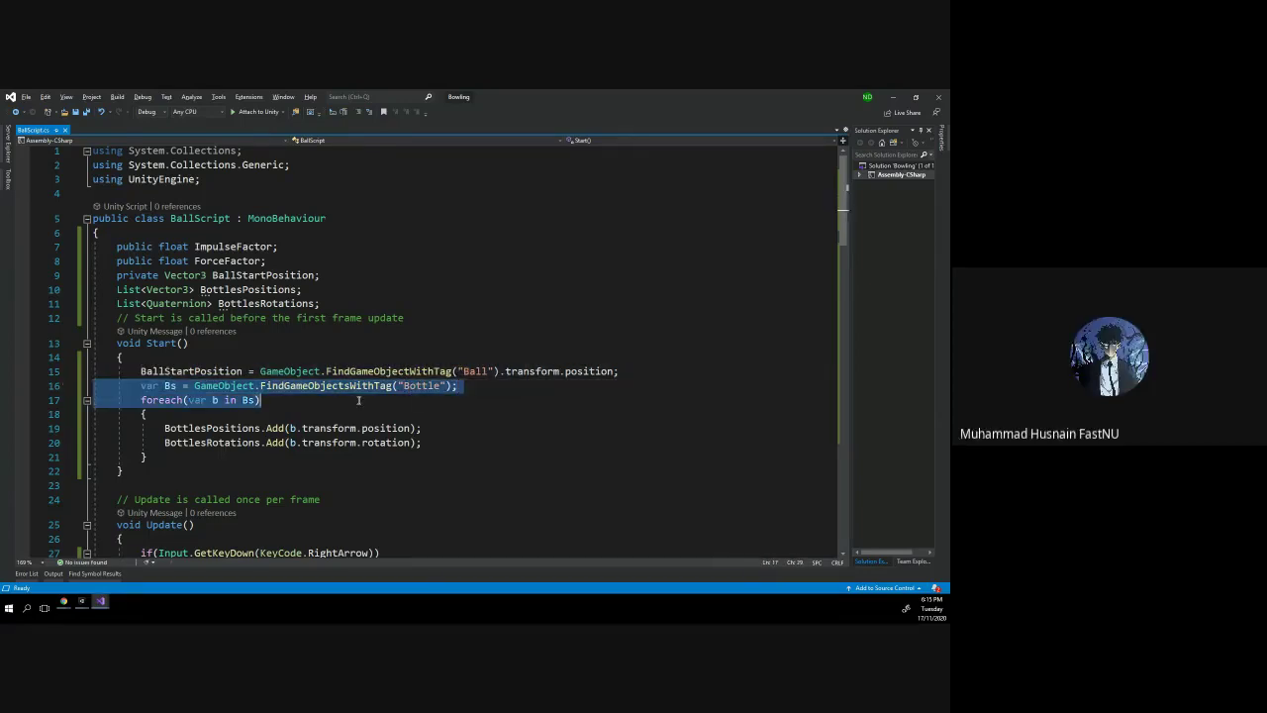
pyautogui.moveTo(94, 386); pyautogui.dragTo(460, 386)
pyautogui.click(460, 385)
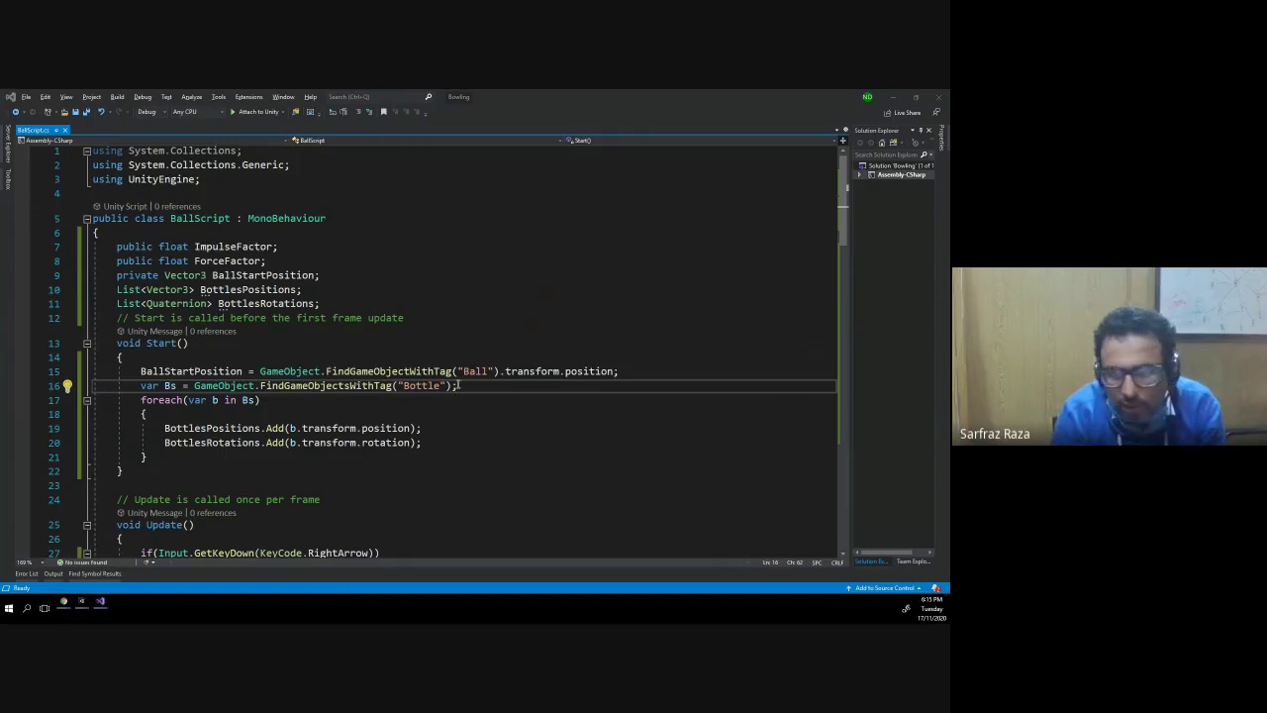
pyautogui.hotkey('alt', 'Tab')
pyautogui.click(792, 188)
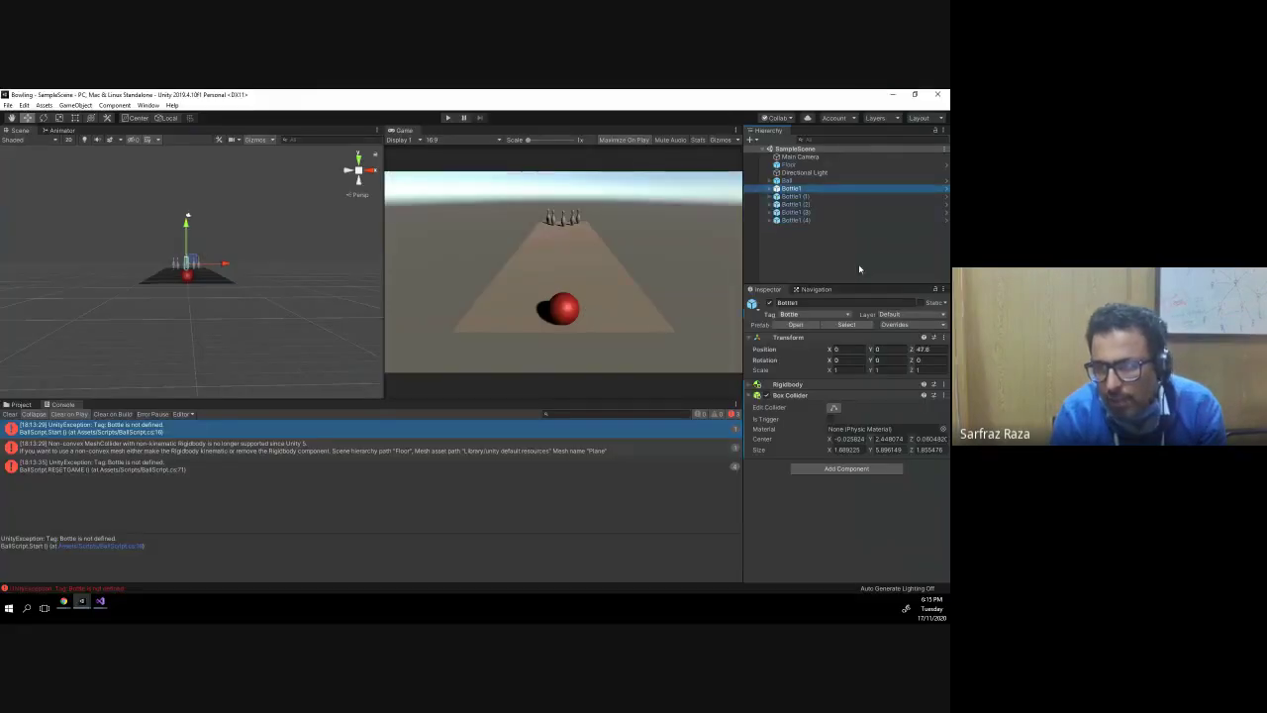
# - Create a new tag named 'test' after the in-use Bottle tag can't be removed
pyautogui.click(795, 182)
pyautogui.click(794, 188)
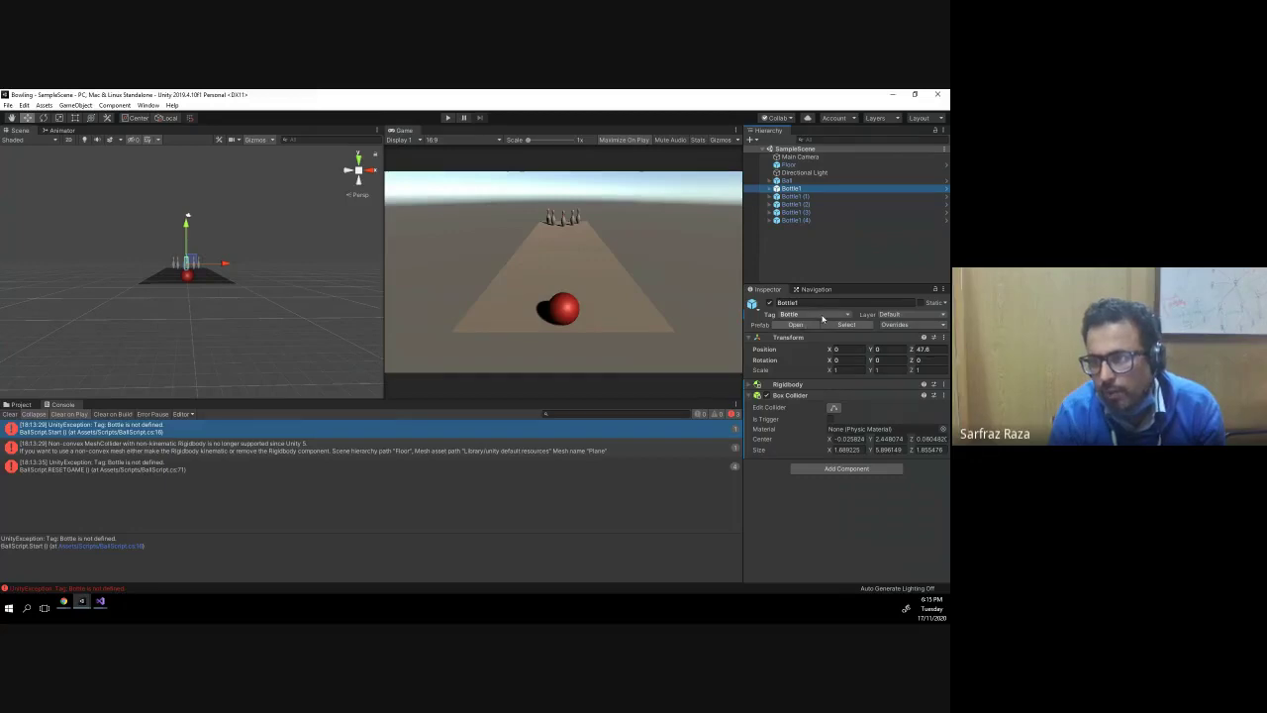
pyautogui.click(822, 315)
pyautogui.click(792, 429)
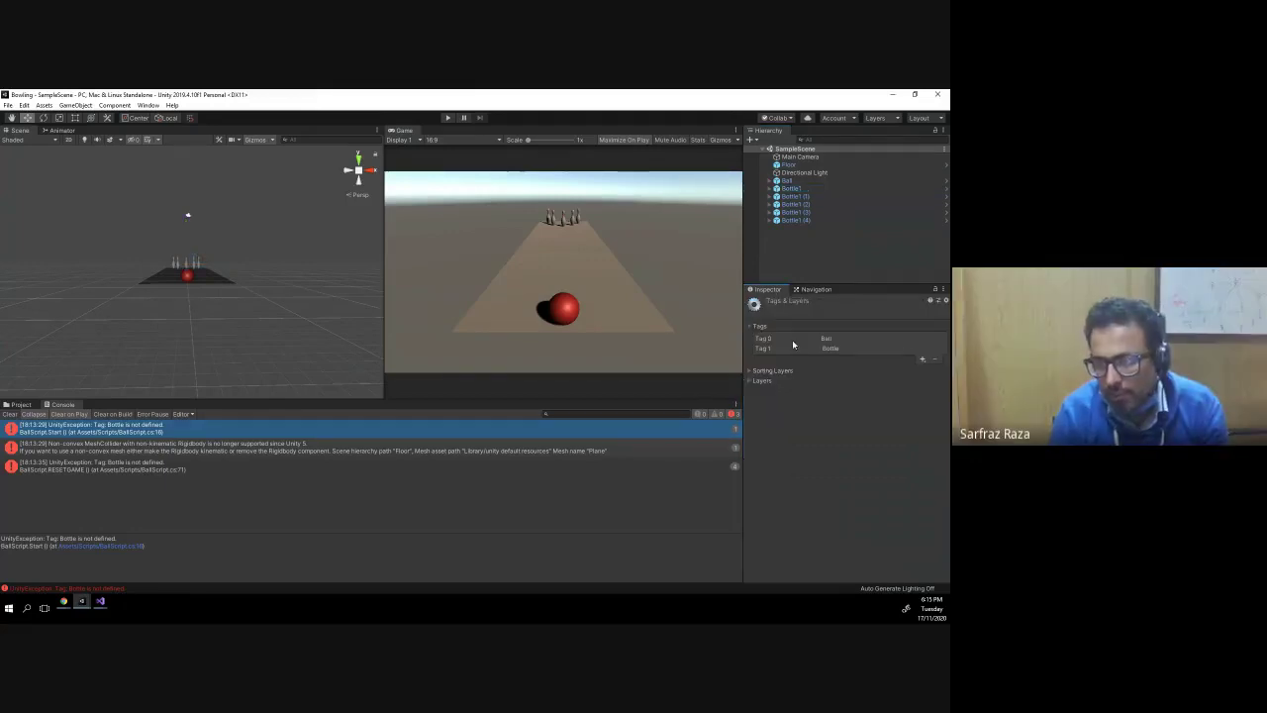
pyautogui.click(838, 348)
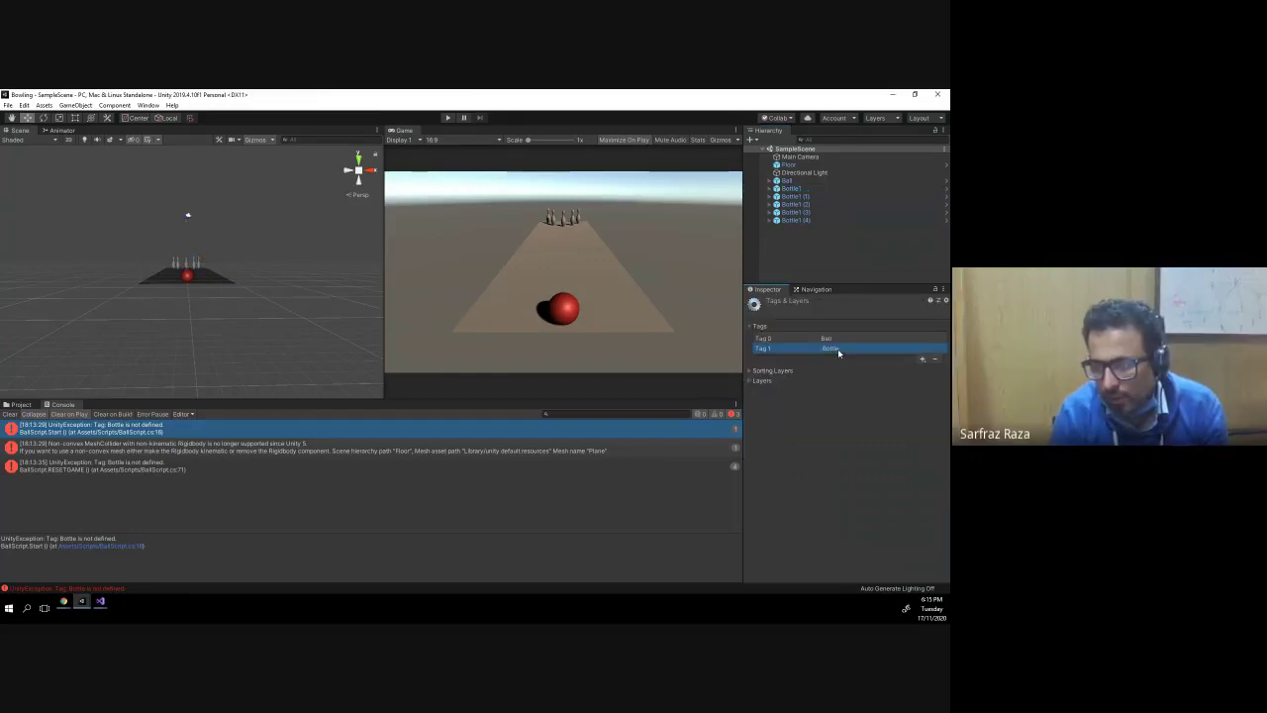
pyautogui.click(935, 361)
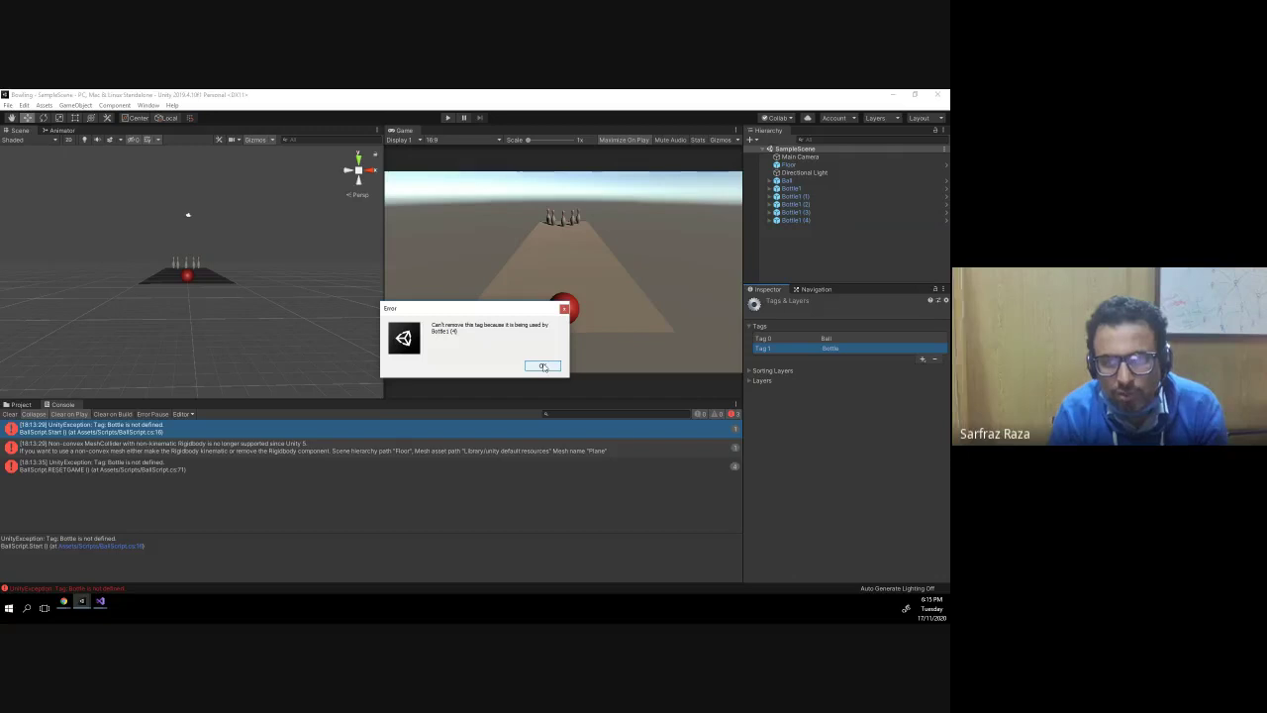
pyautogui.click(543, 367)
pyautogui.click(922, 360)
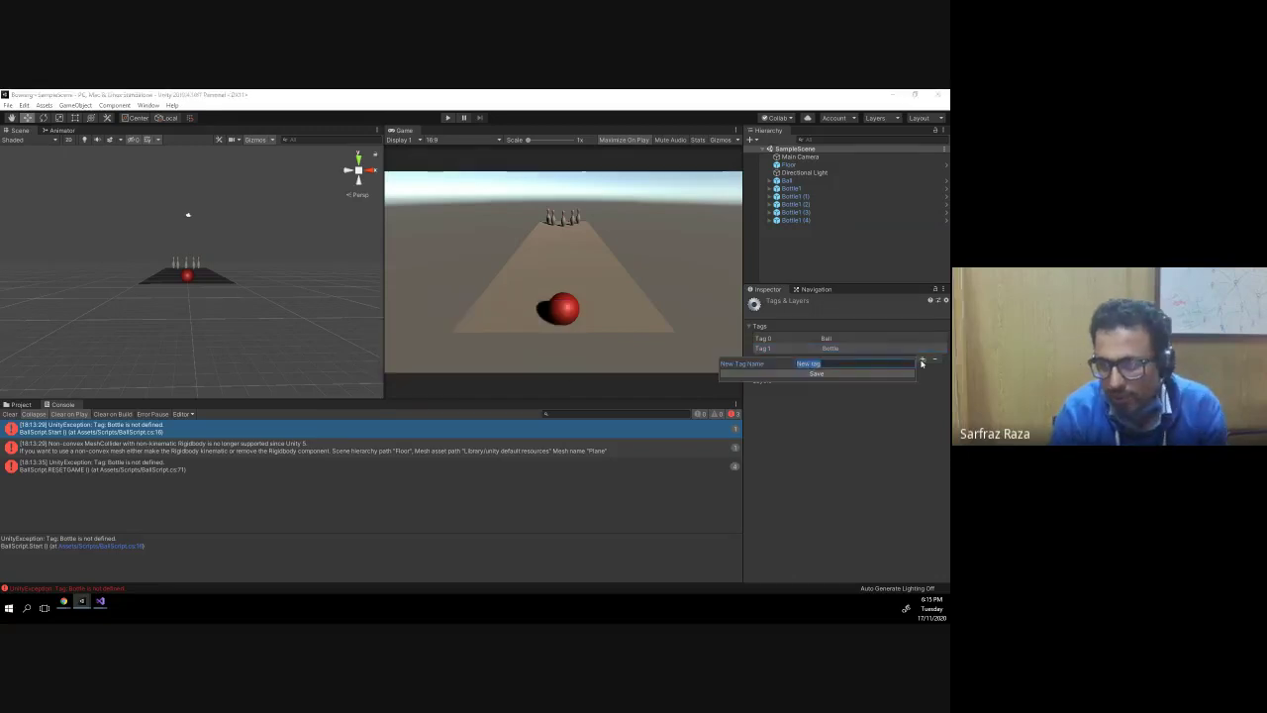
pyautogui.write('test')
pyautogui.click(857, 374)
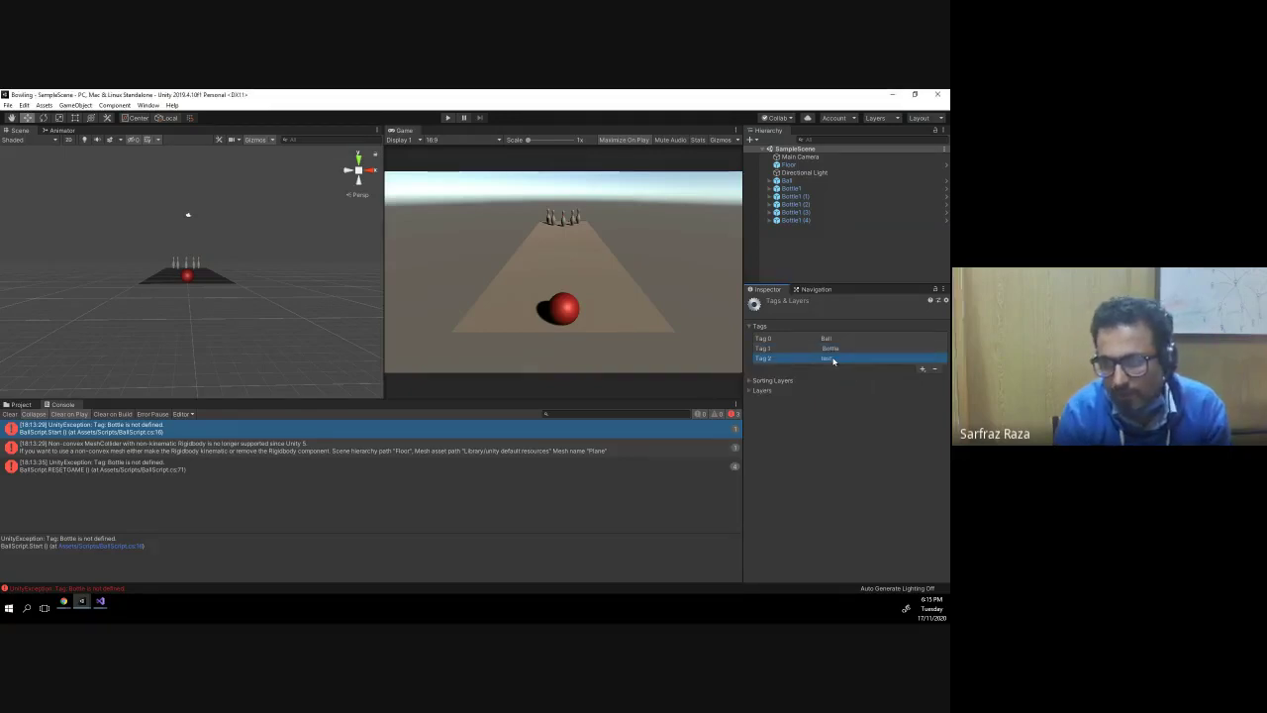
# - Set the tag of Bottle1 through Bottle1 (4) to test
pyautogui.click(792, 188)
pyautogui.keyDown('shift'); pyautogui.click(807, 225); pyautogui.keyUp('shift')
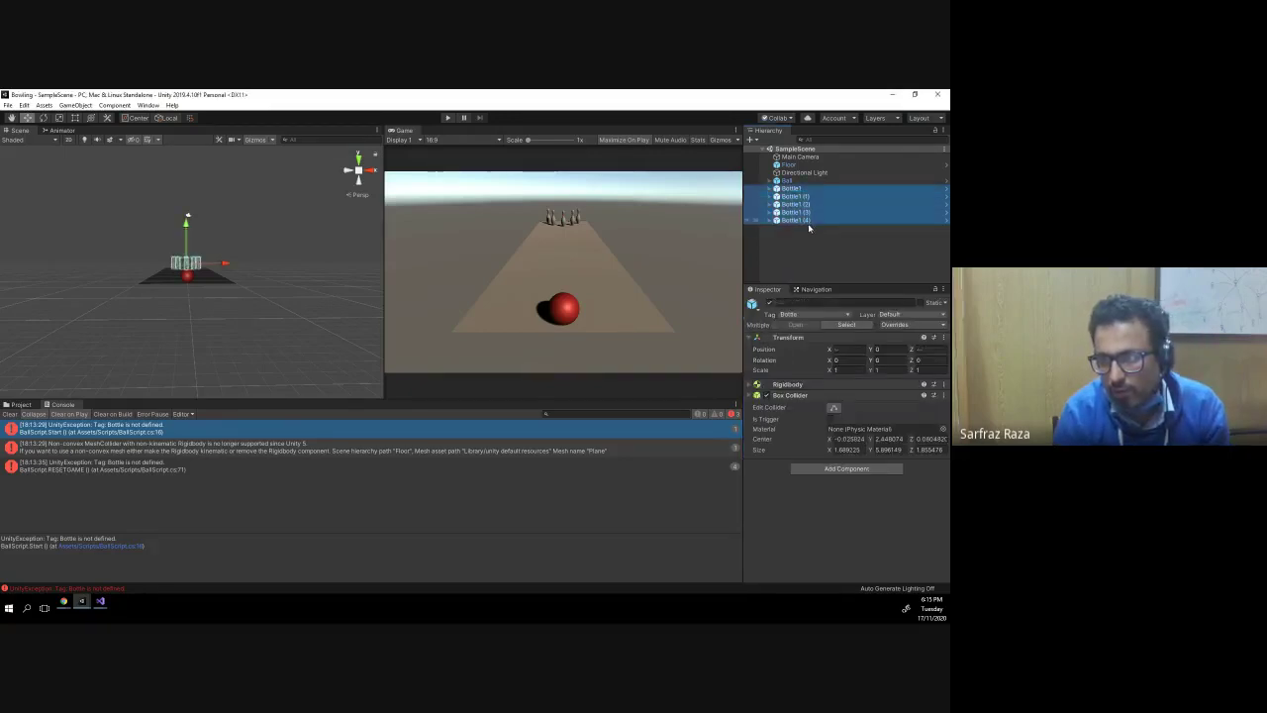
pyautogui.click(810, 314)
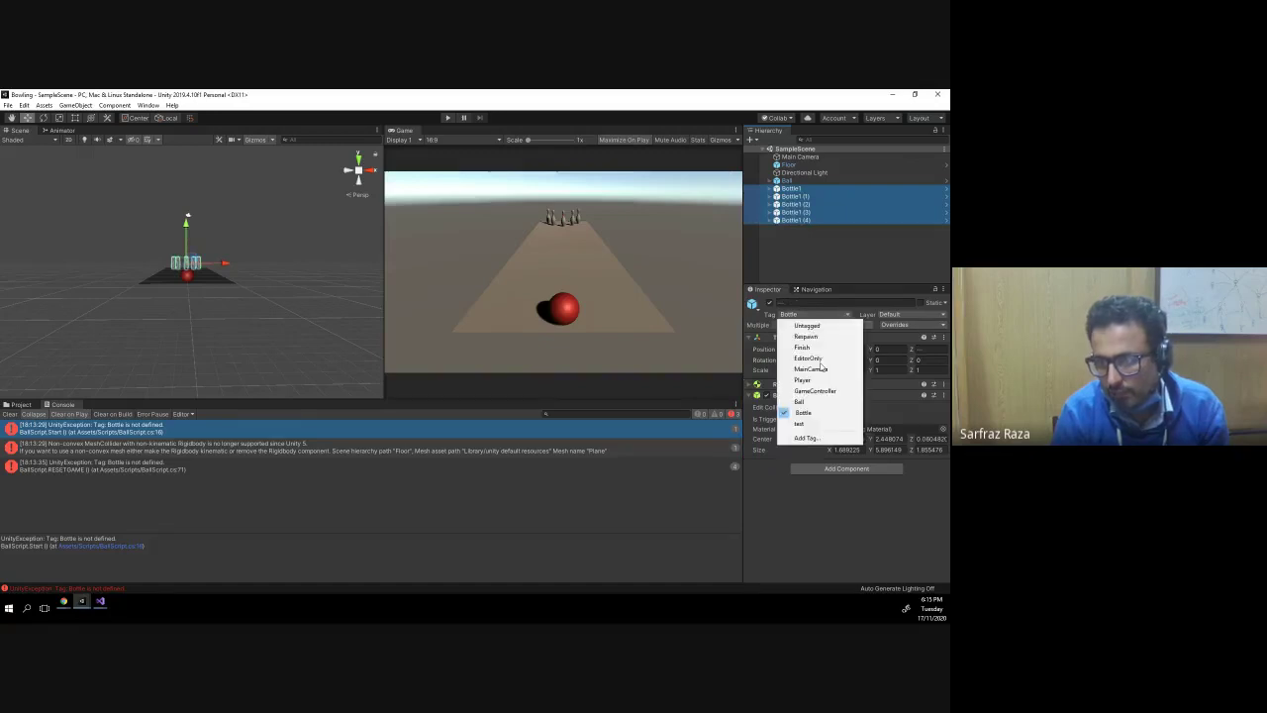
pyautogui.click(807, 424)
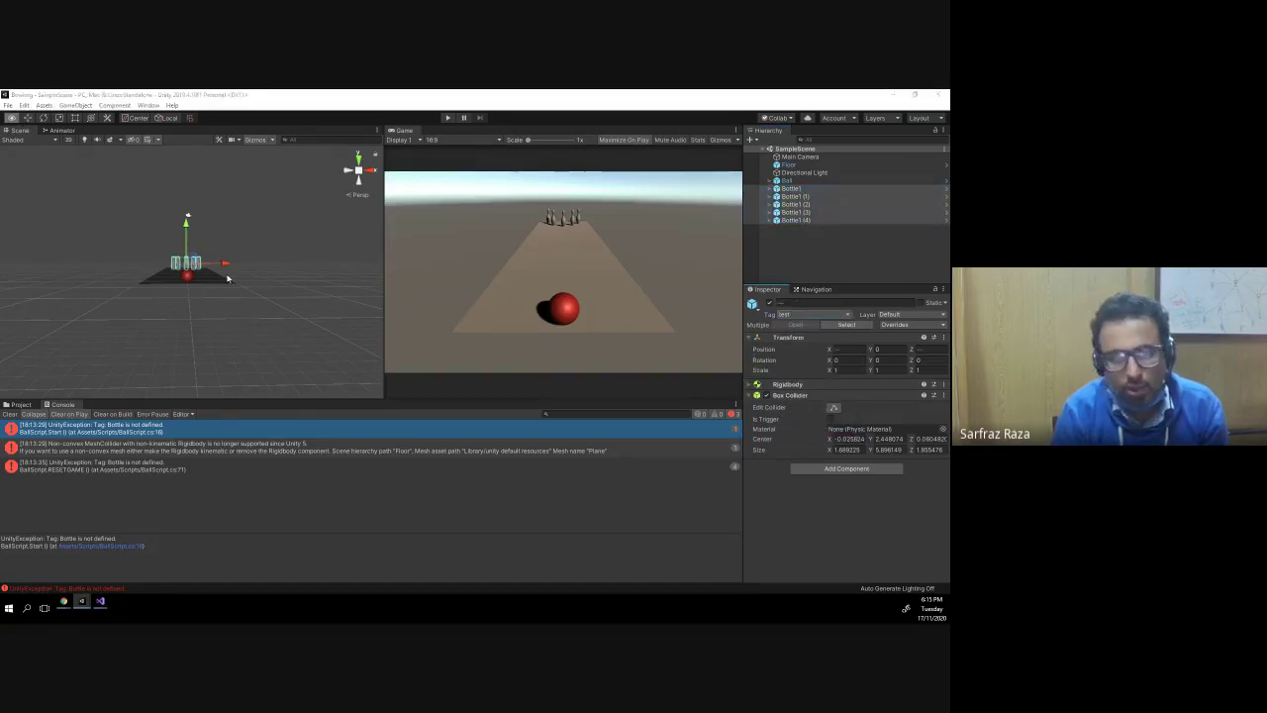
pyautogui.hotkey('alt', 'Tab')
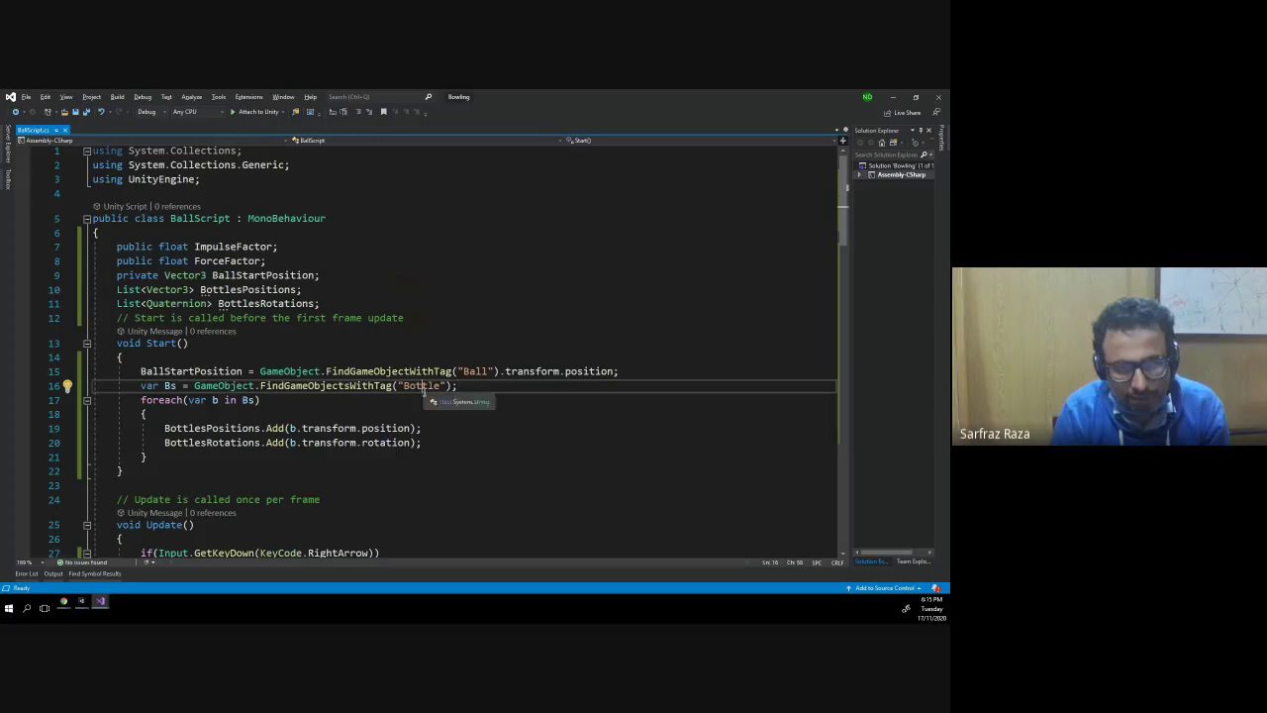
# - Change "Bottle" to "test" in the FindGameObjectsWithTag lookups on lines 16 and 71, saving the script
pyautogui.doubleClick(419, 385)
pyautogui.write('test')
pyautogui.hotkey('ctrl', 's')
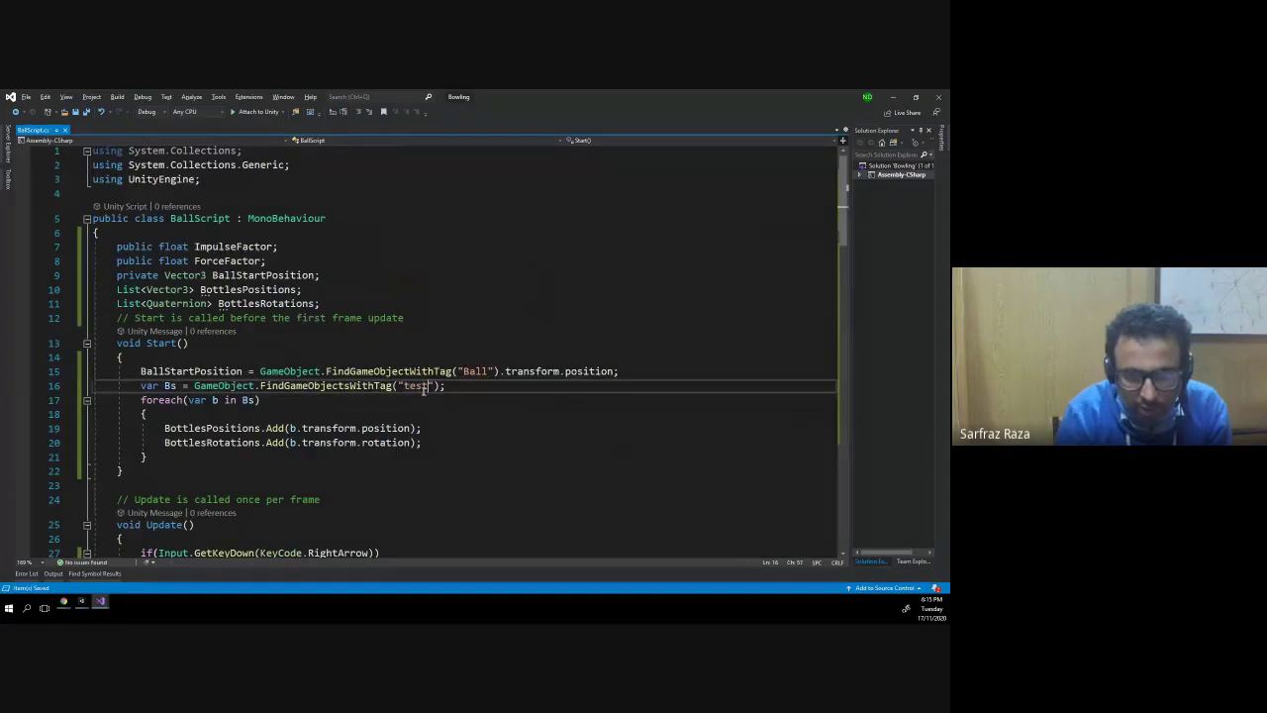
pyautogui.scroll(-4, 409, 417)
pyautogui.scroll(-4, 410, 416)
pyautogui.scroll(-5, 410, 417)
pyautogui.scroll(-5, 401, 424)
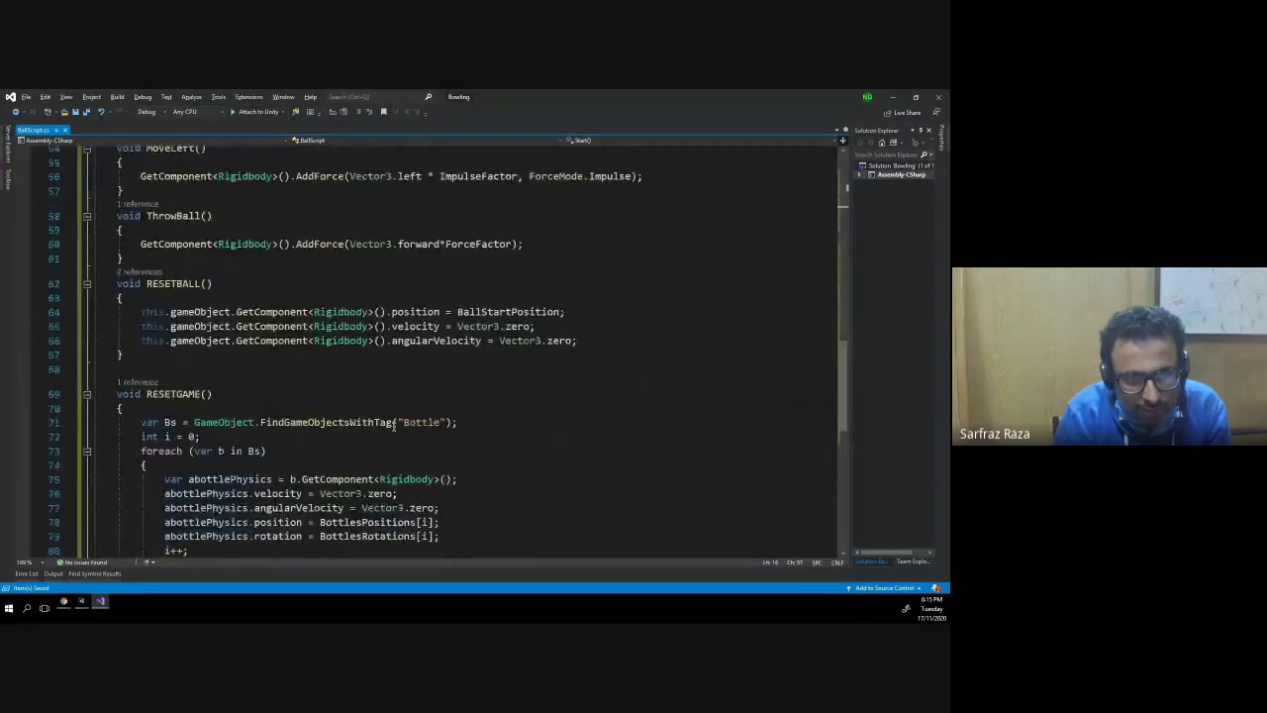
pyautogui.scroll(-4, 393, 431)
pyautogui.doubleClick(419, 253)
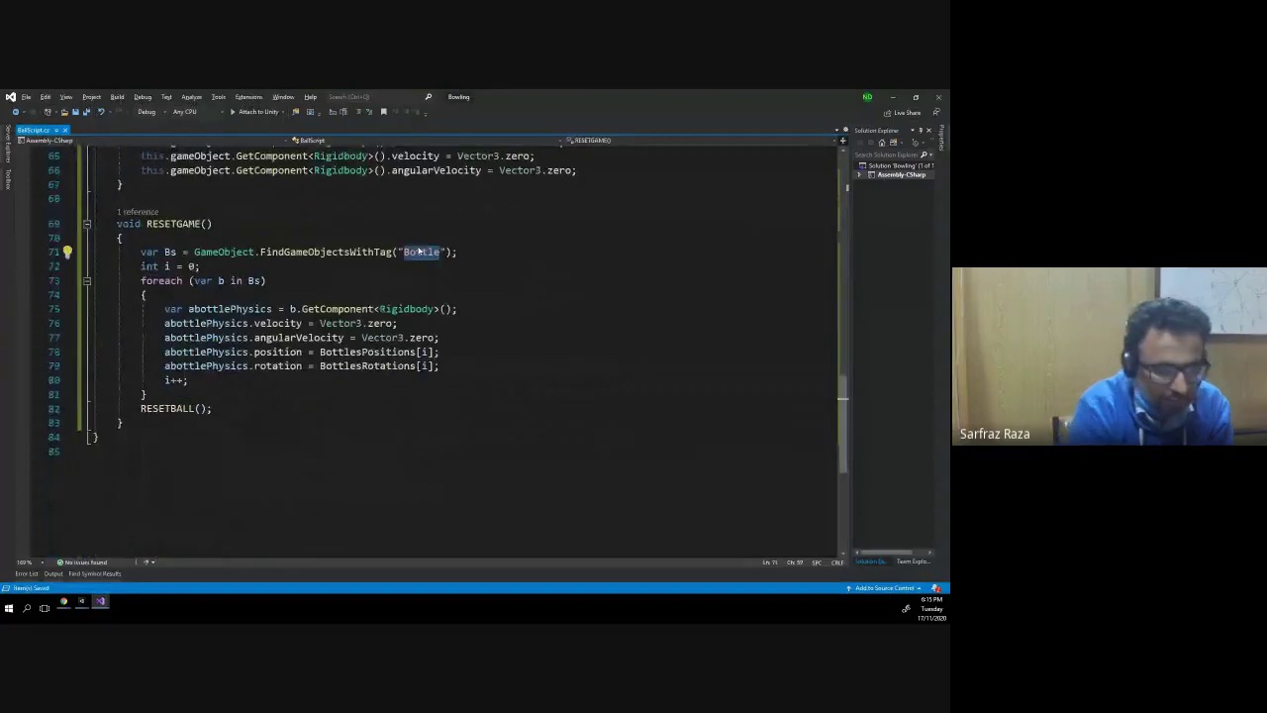
pyautogui.write('test')
pyautogui.hotkey('alt', 'Tab')
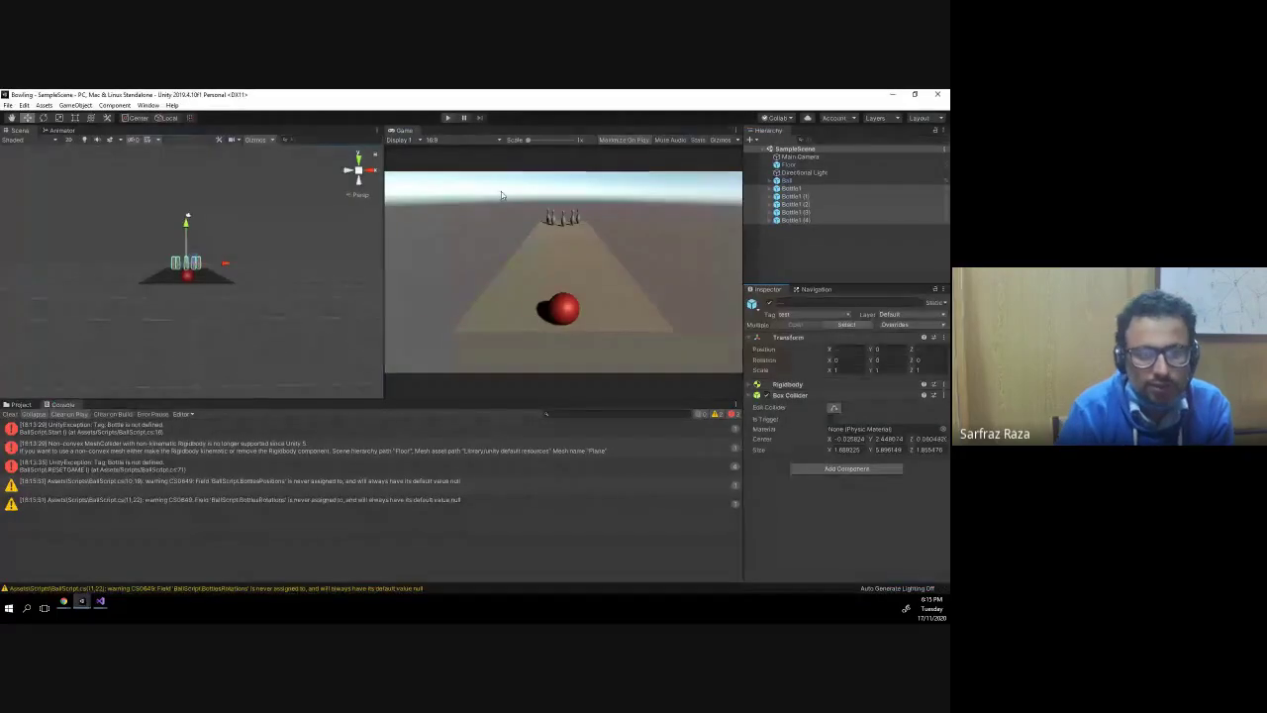
# - Play the game, roll the ball with Space, and show the Console errors
pyautogui.hotkey('ctrl', 'p')
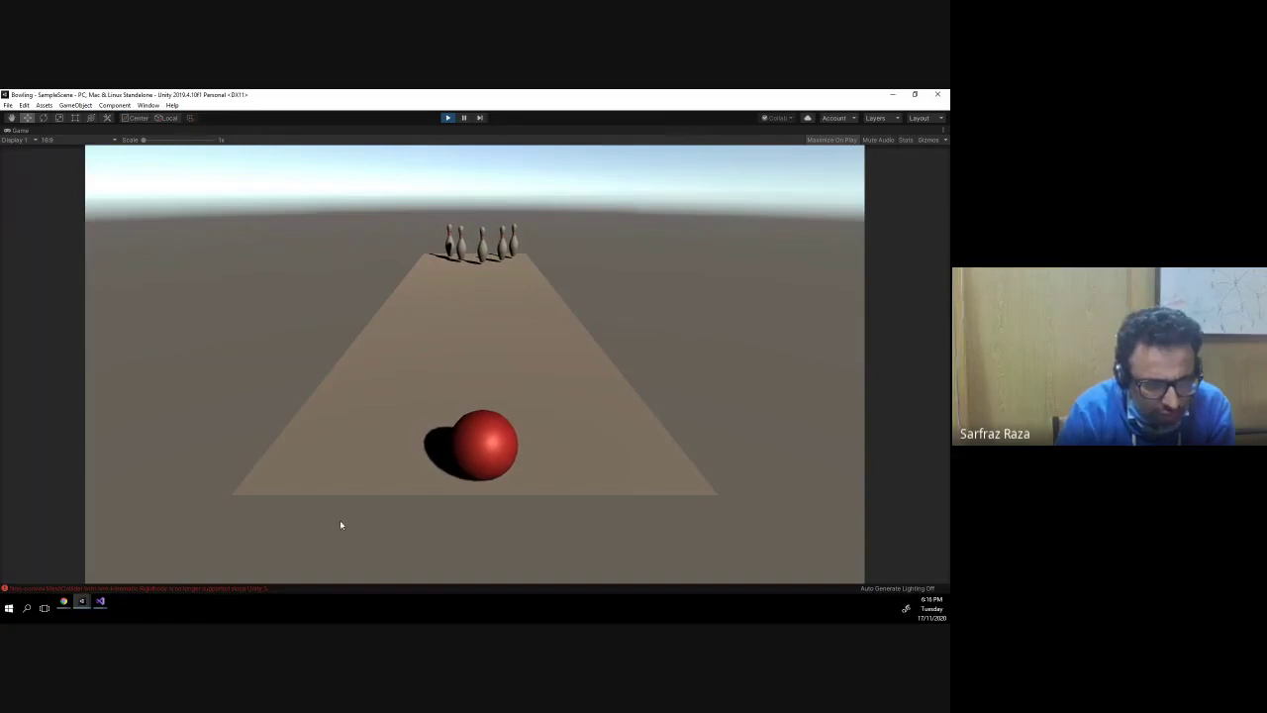
pyautogui.press('space')
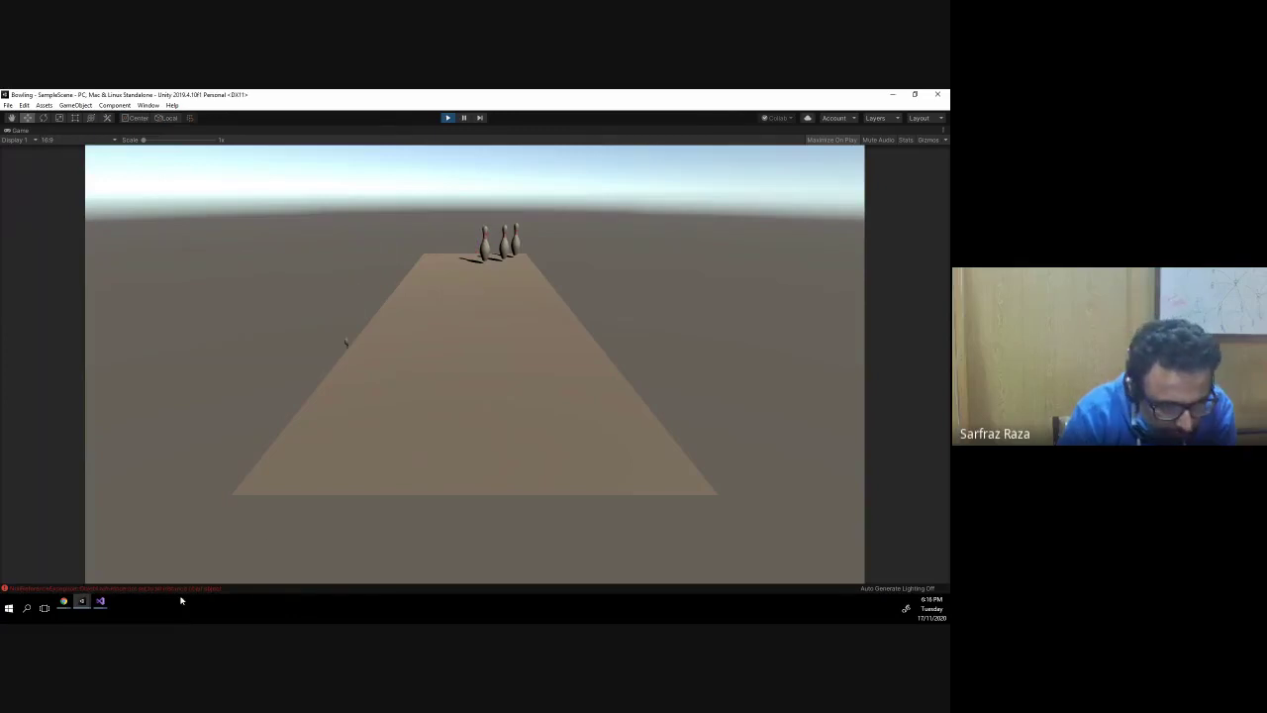
pyautogui.click(142, 589)
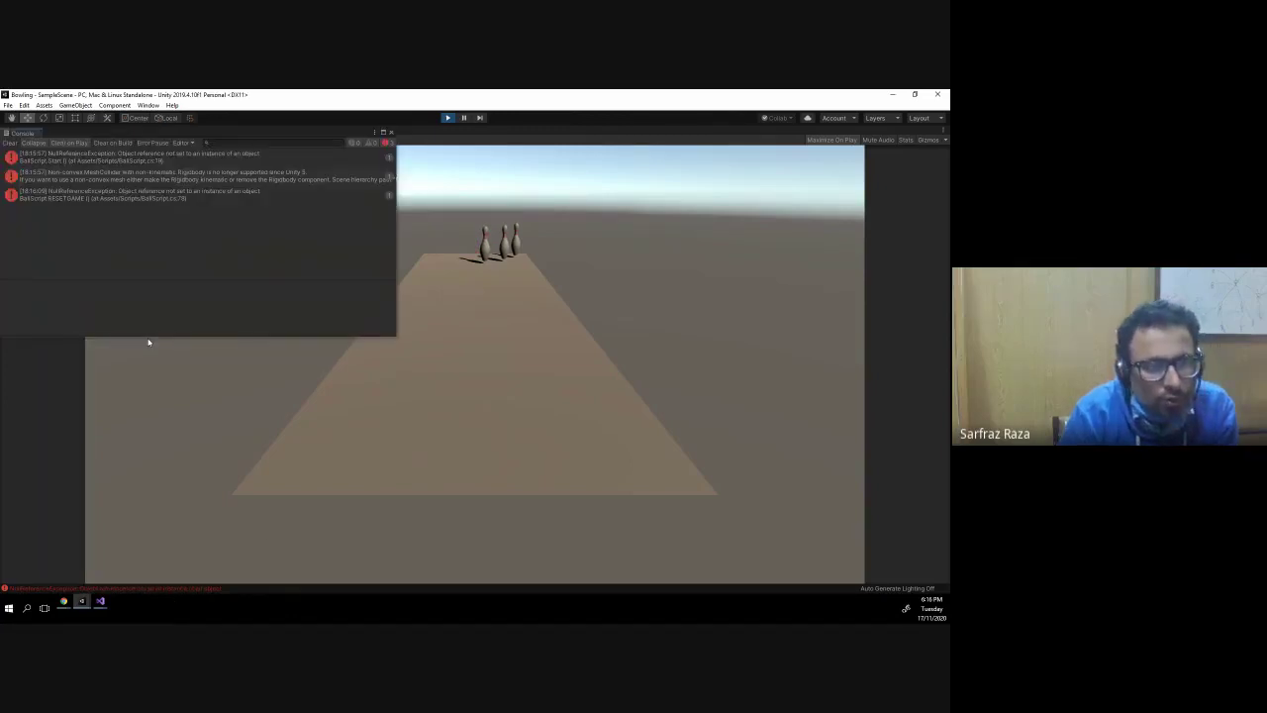
# - Open the first NullReferenceException's source at BallScript line 19
pyautogui.hotkey('alt', 'Tab')
pyautogui.hotkey('alt', 'Tab')
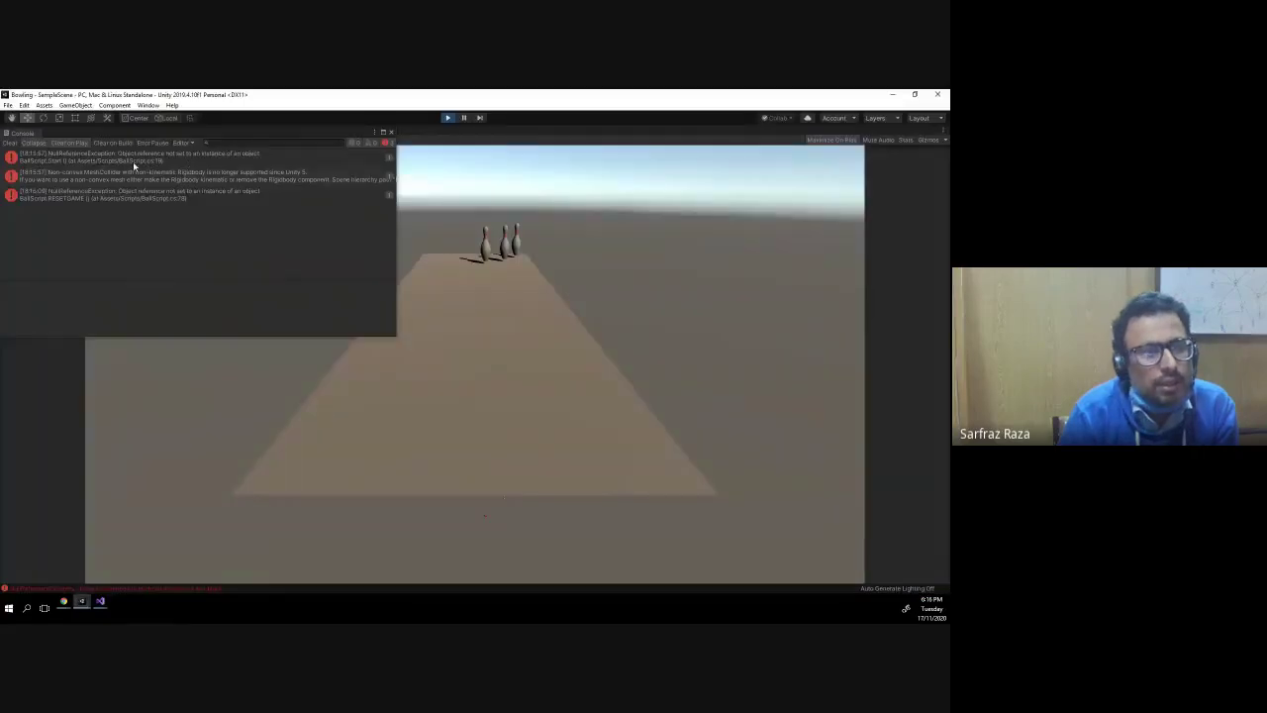
pyautogui.click(75, 159)
pyautogui.doubleClick(74, 159)
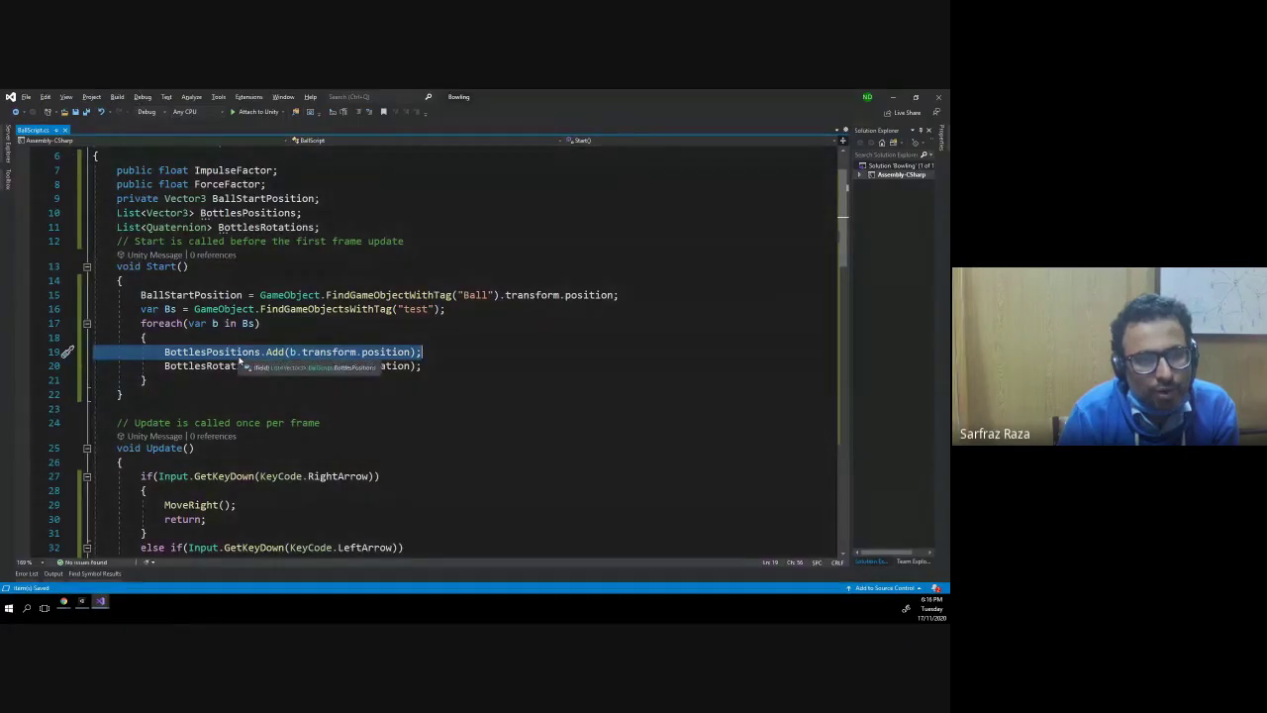
# - Add BottlesPositions = new List<Vector3>(); at the top of Start()
pyautogui.click(232, 281)
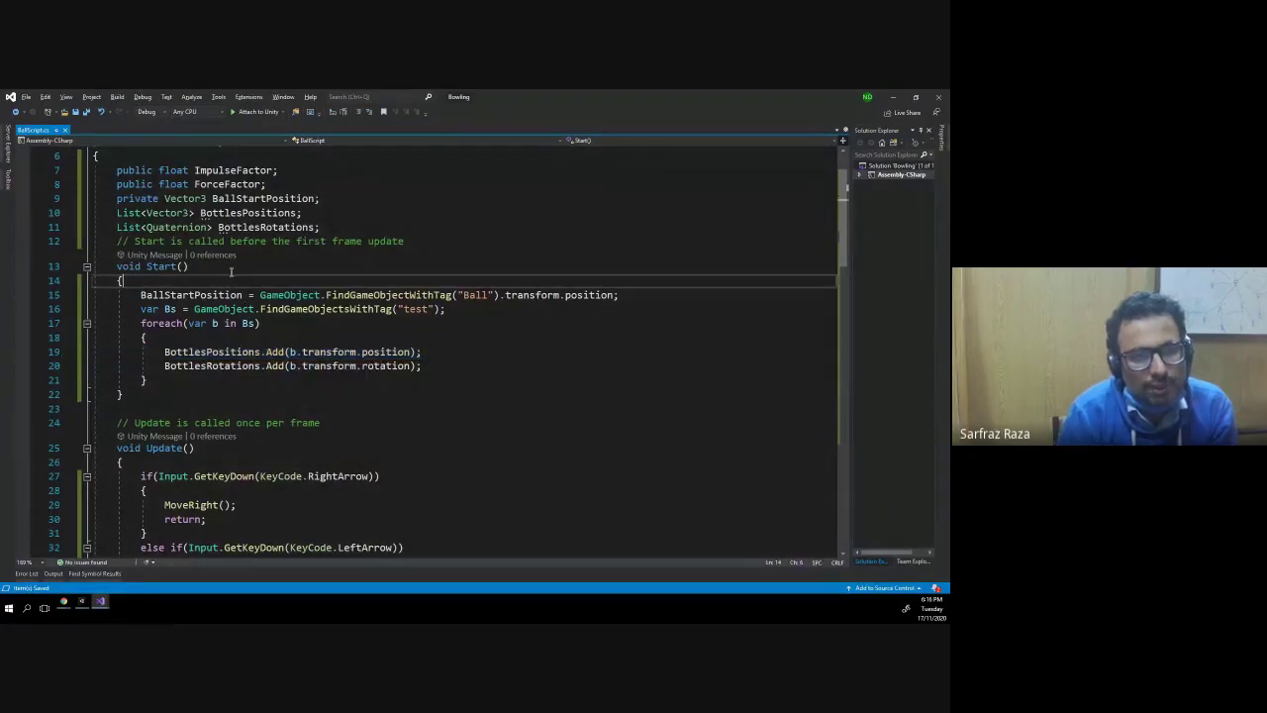
pyautogui.click(254, 213)
pyautogui.click(255, 280)
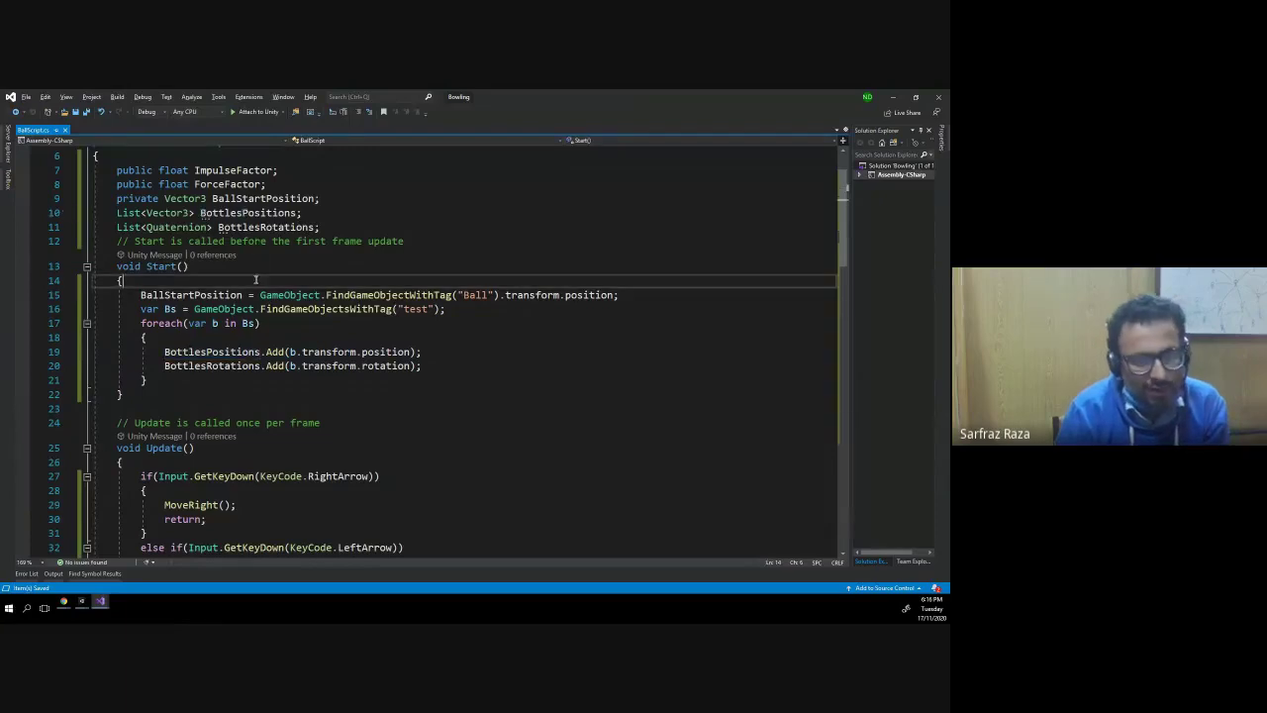
pyautogui.press('Return')
pyautogui.write('BottlesPositions')
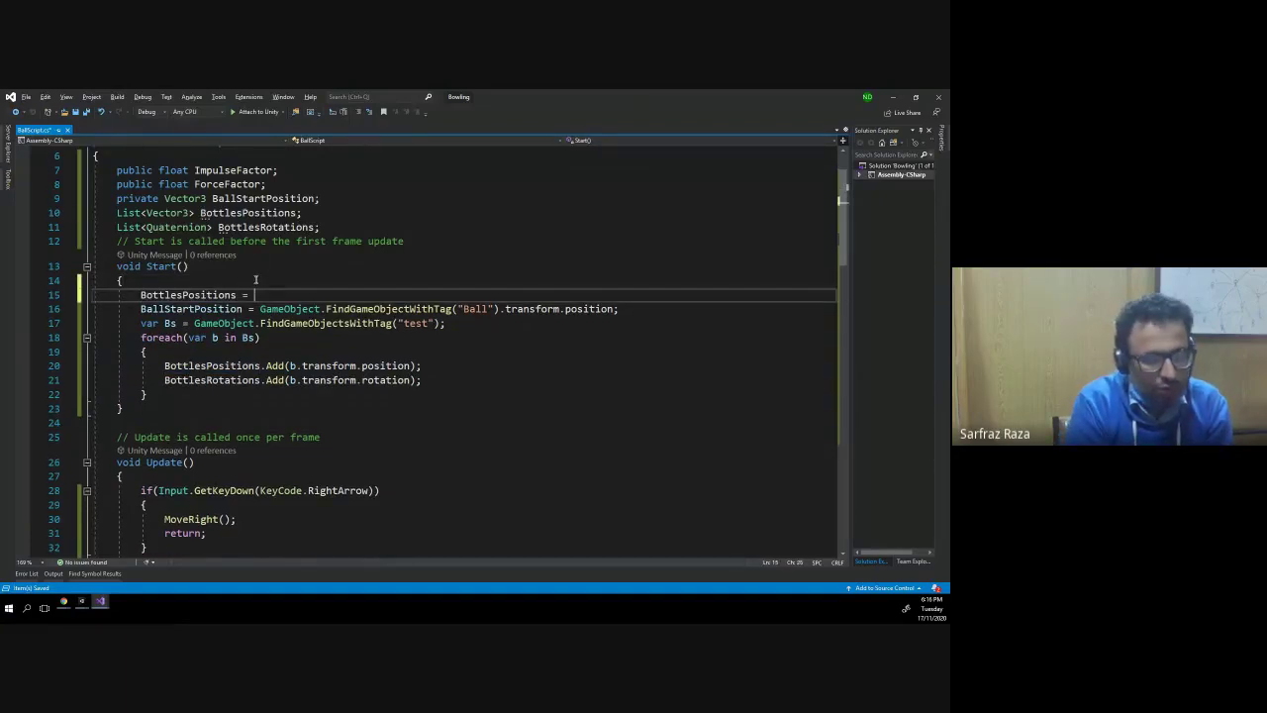
pyautogui.write(' = new Li')
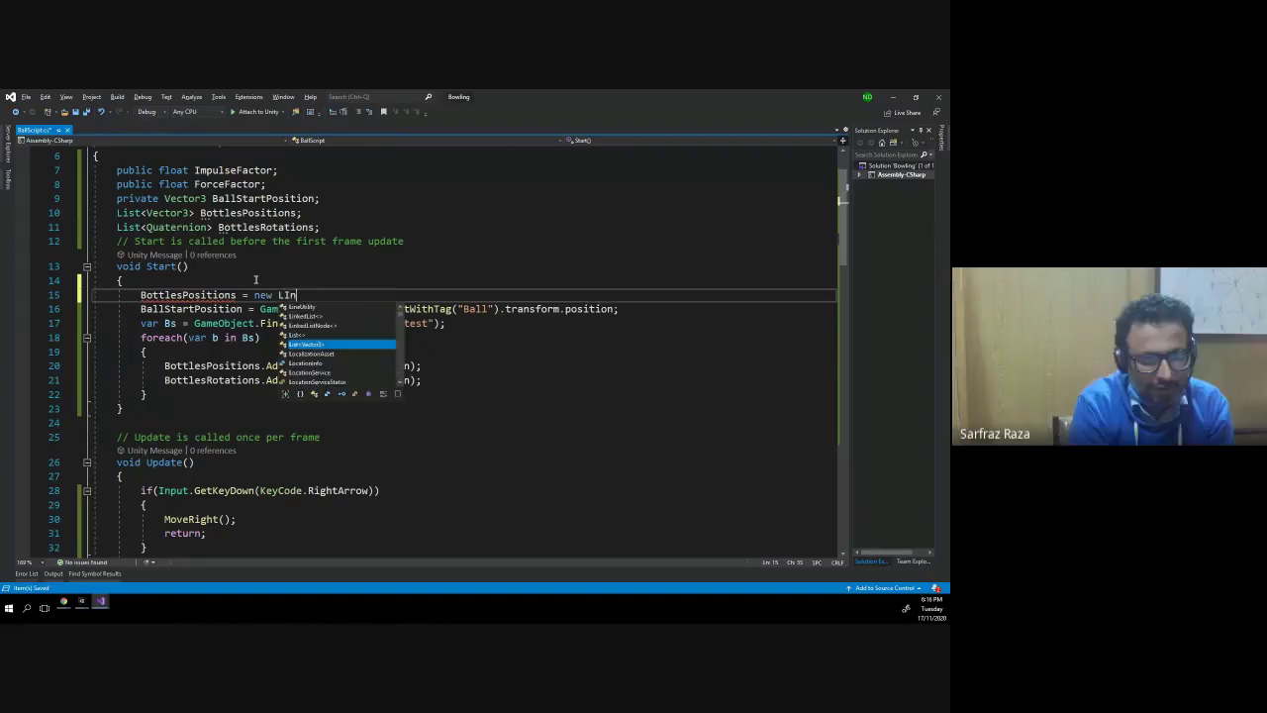
pyautogui.write('s')
pyautogui.press('Tab')
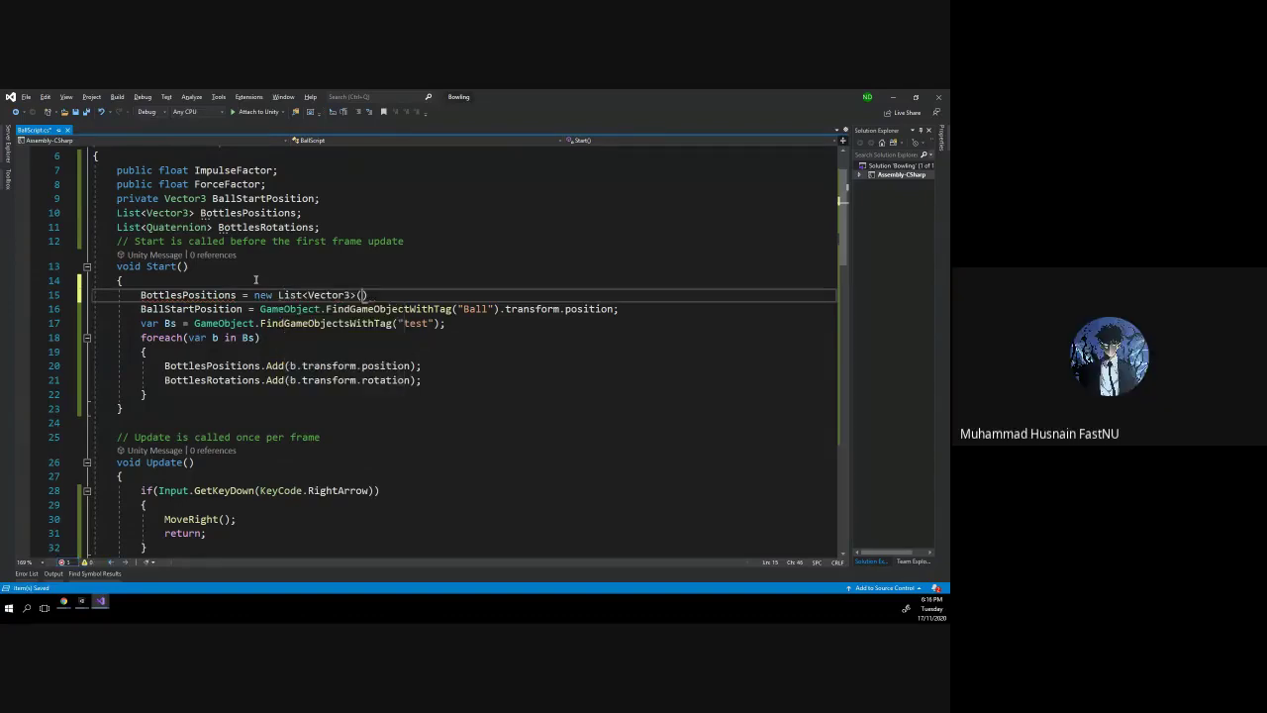
pyautogui.write('()')
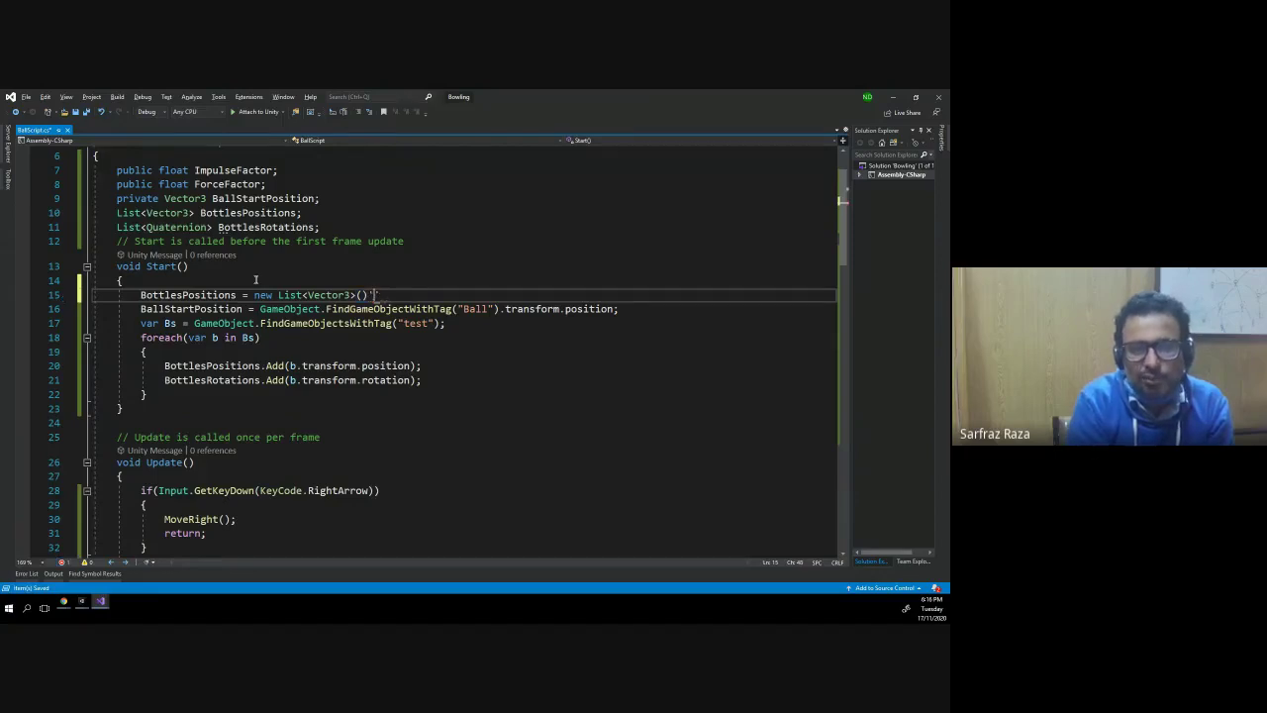
pyautogui.press('Return')
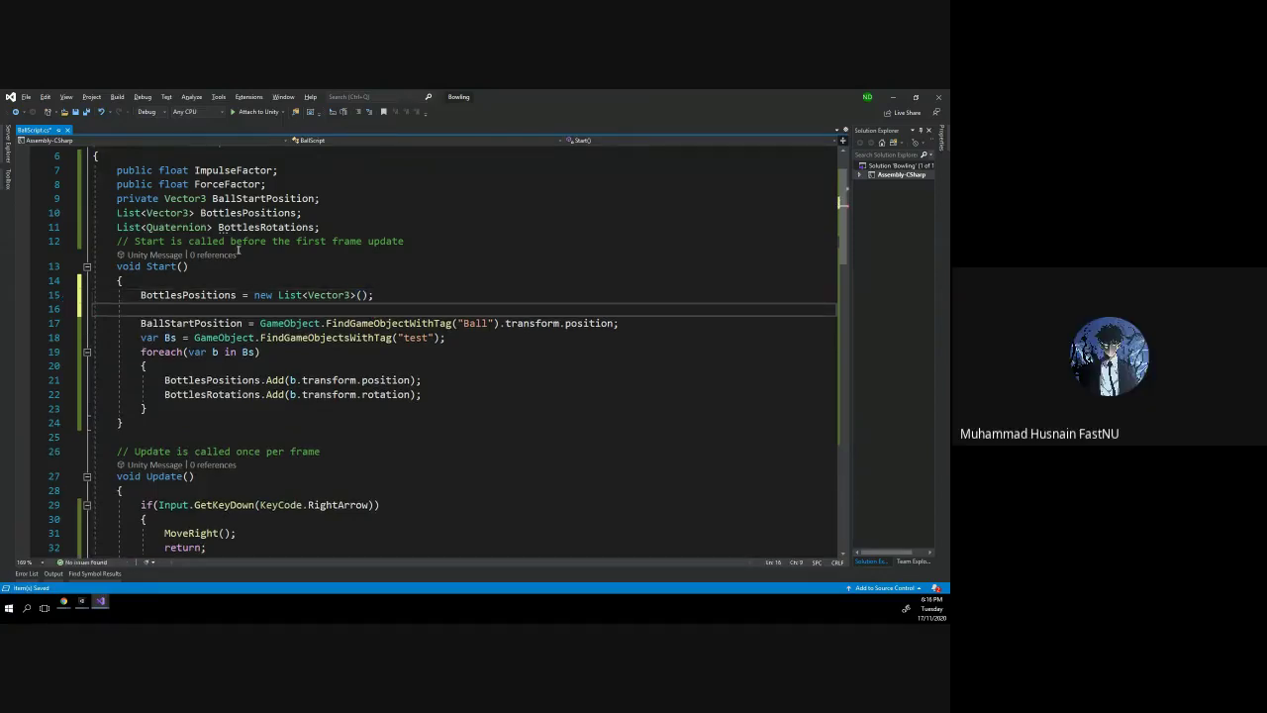
# - Add BottlesRotations = new List<Quaternion>(); below it
pyautogui.doubleClick(248, 228)
pyautogui.hotkey('ctrl', 'c')
pyautogui.click(287, 308)
pyautogui.hotkey('ctrl', 'v')
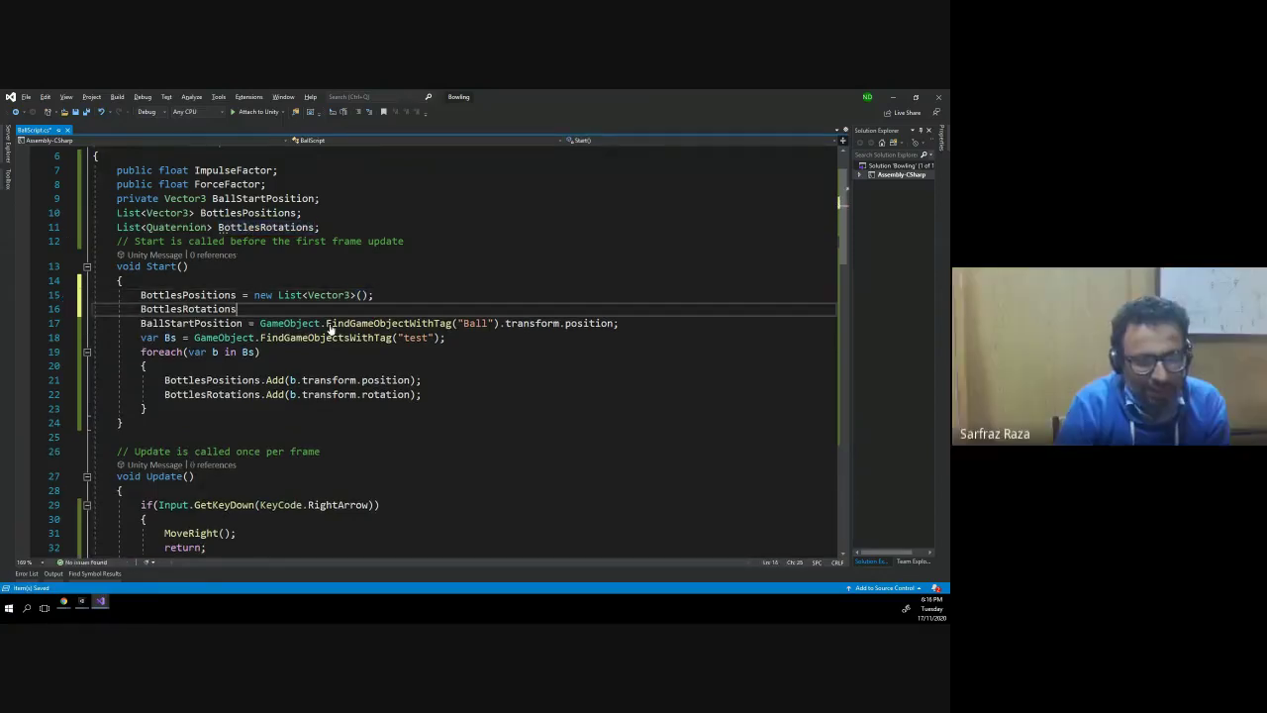
pyautogui.write(' = ')
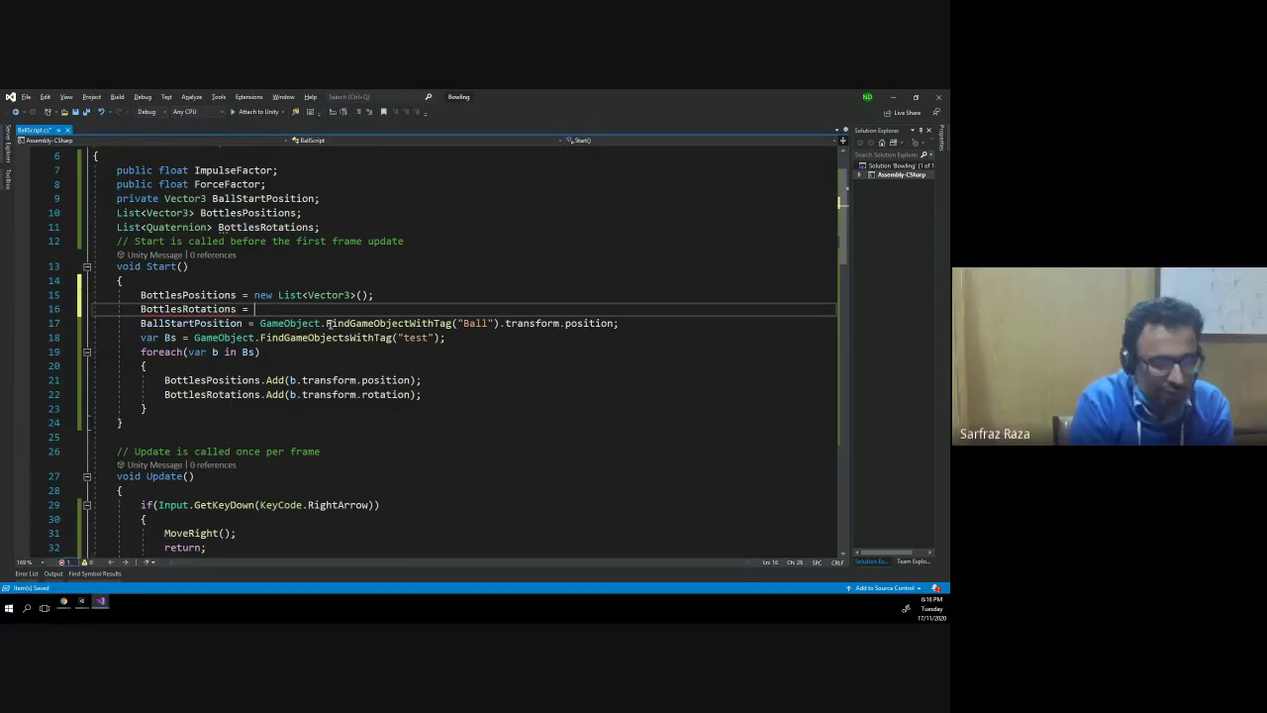
pyautogui.write('new List')
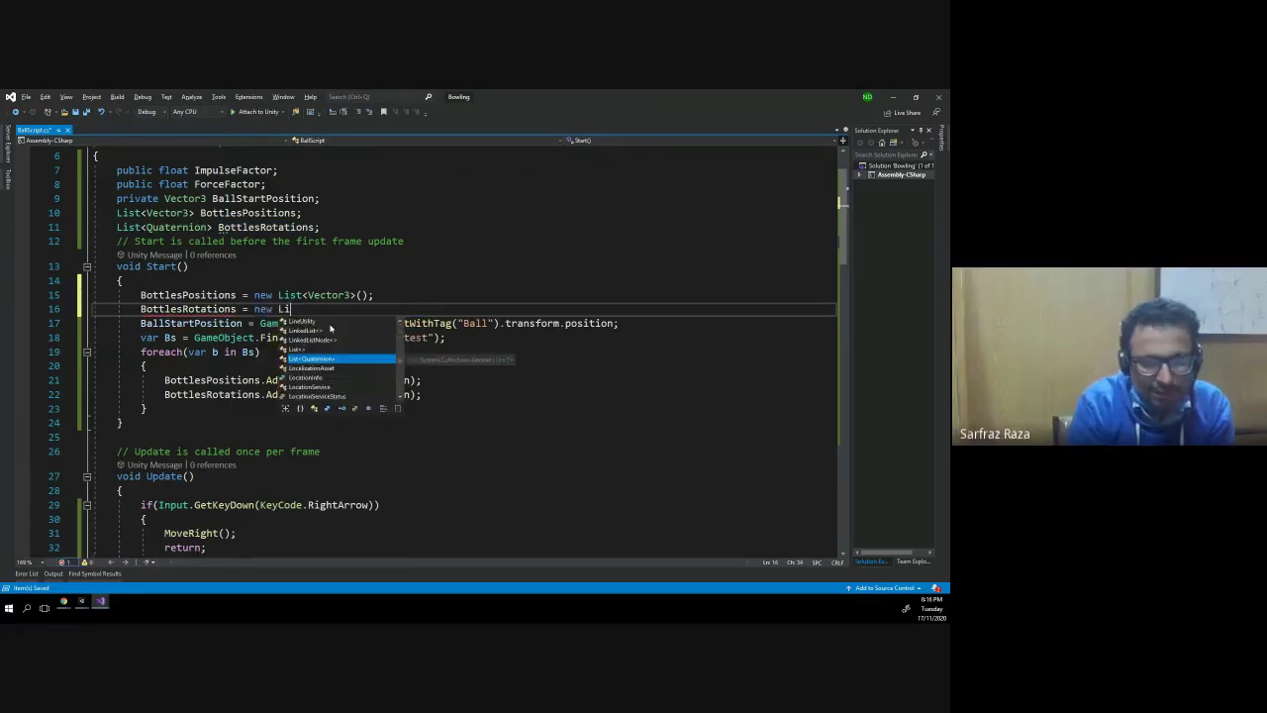
pyautogui.press('Tab')
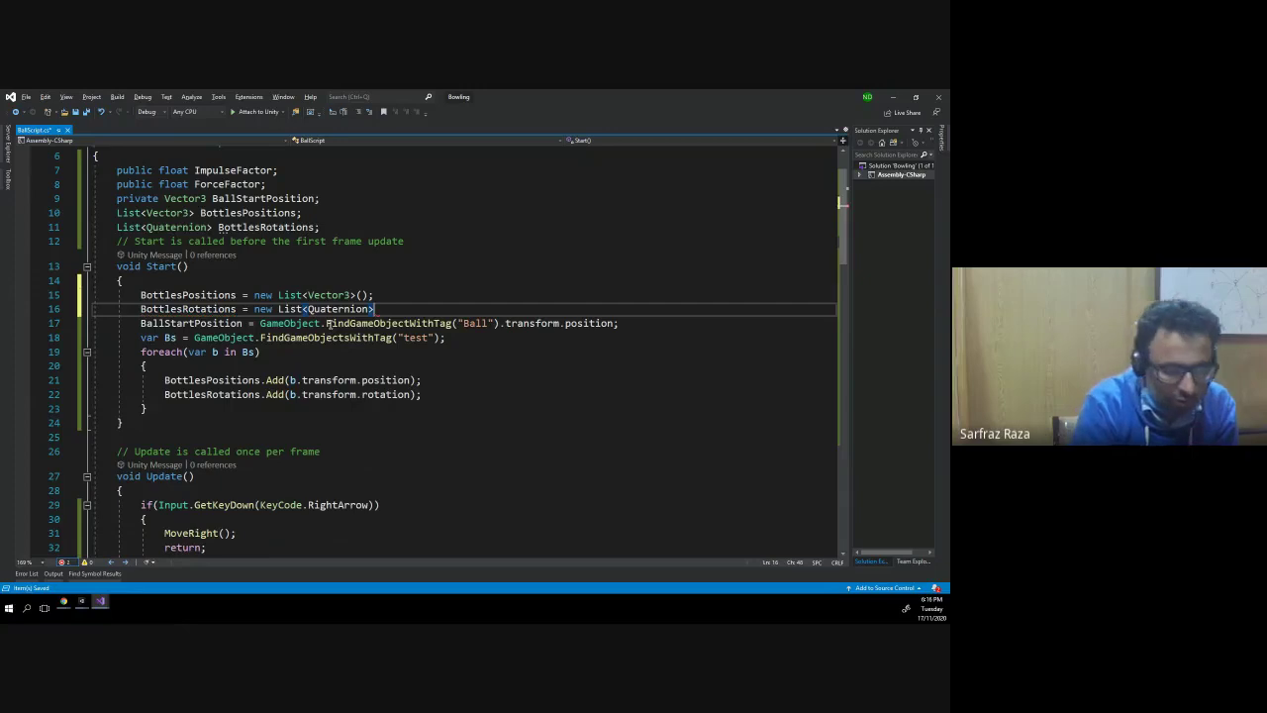
pyautogui.write('();')
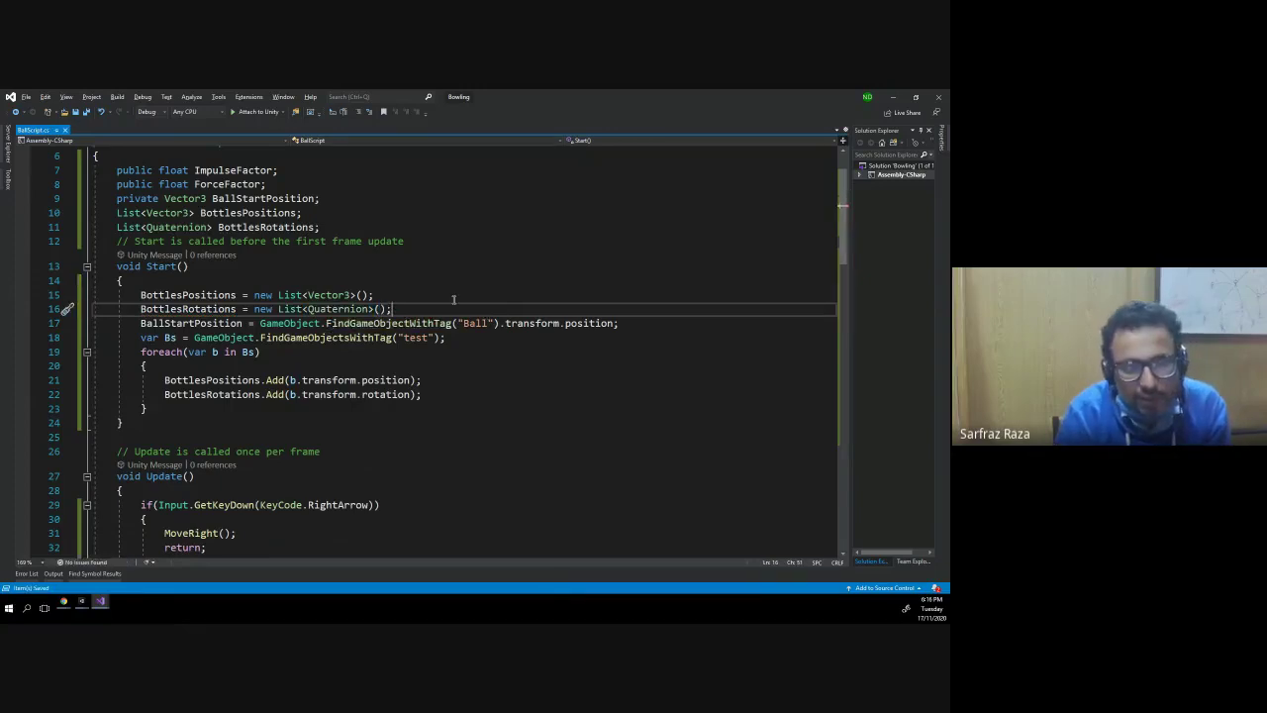
pyautogui.hotkey('alt', 'Tab')
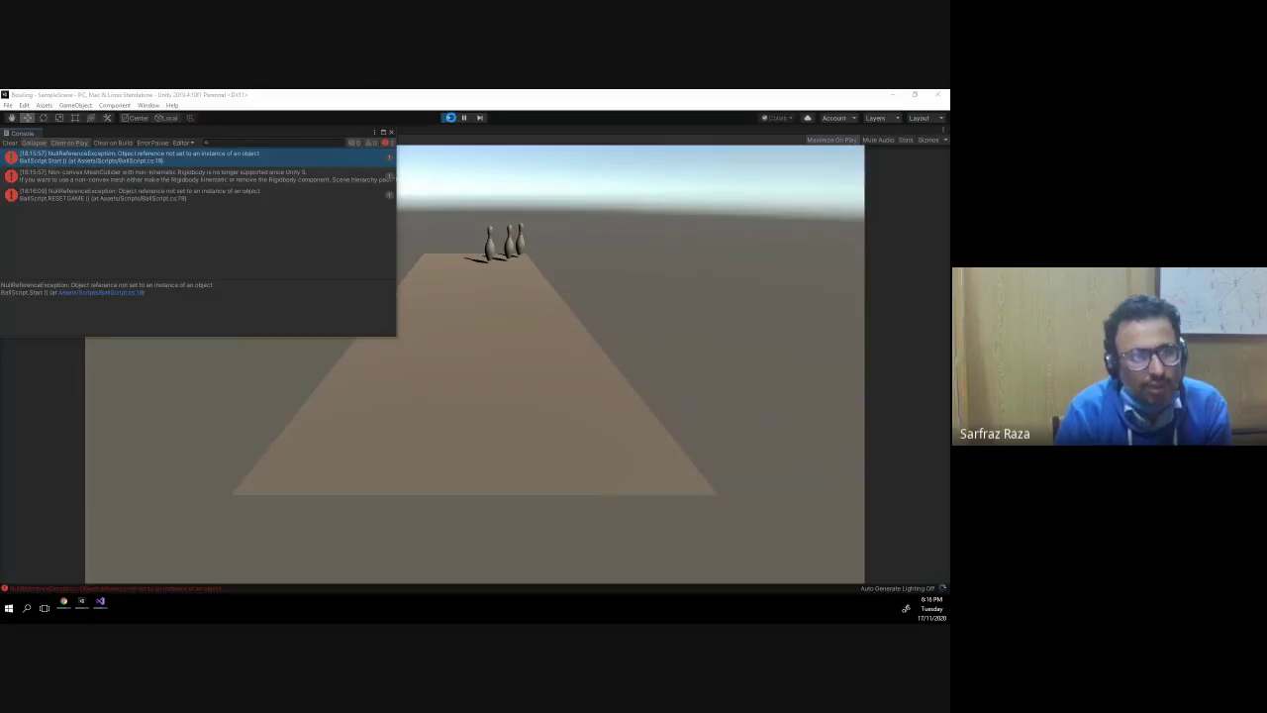
# - Rerun the game and confirm the ball and five pins reset without NullReferenceExceptions
pyautogui.click(448, 118)
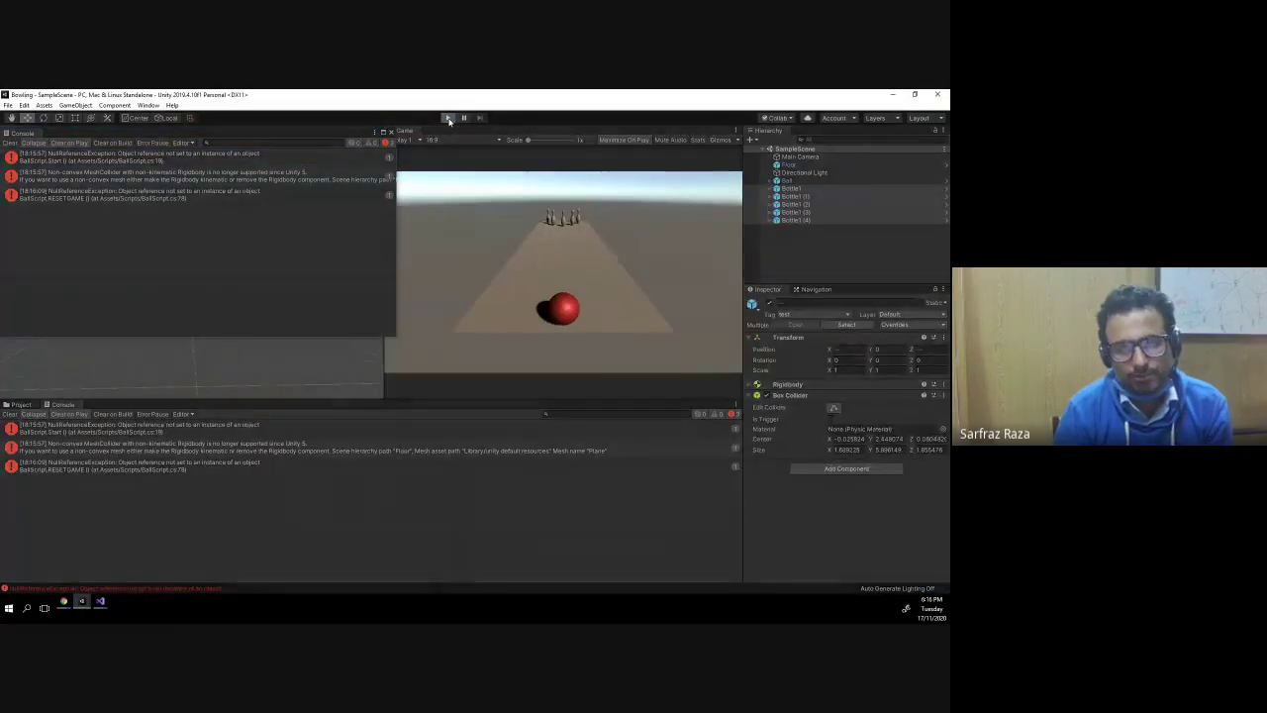
pyautogui.hotkey('ctrl', 'p')
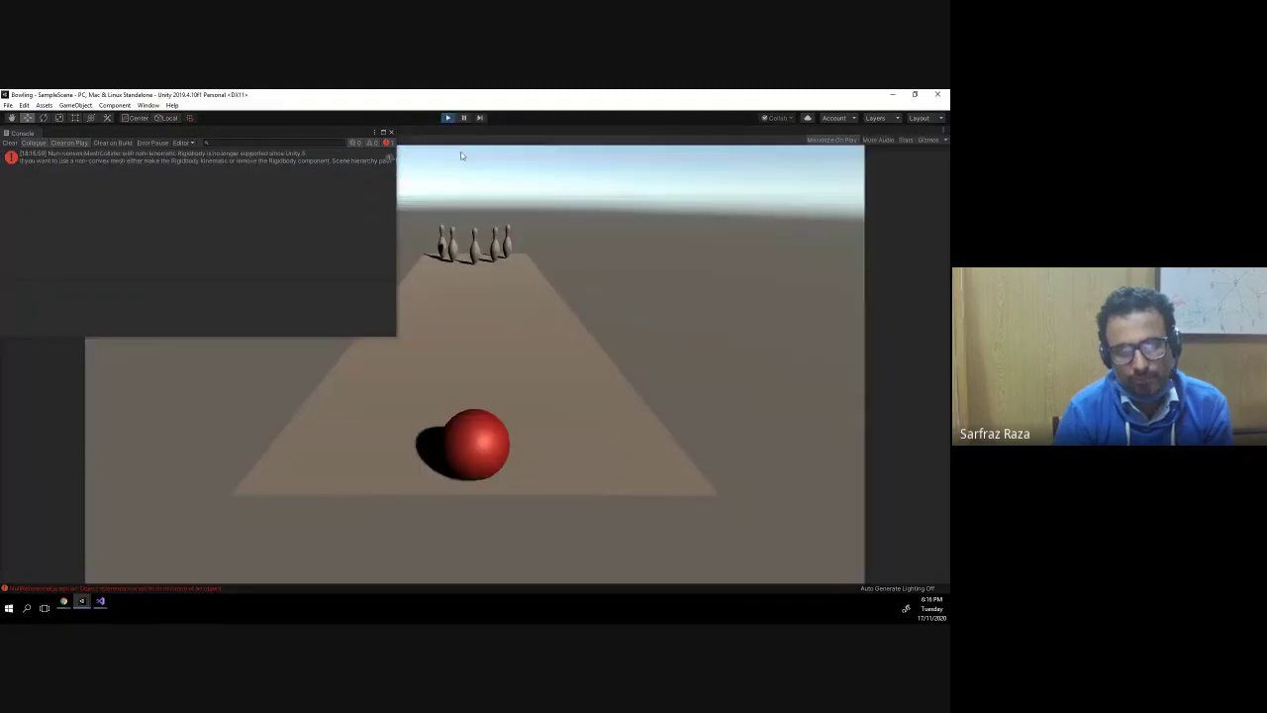
pyautogui.click(393, 133)
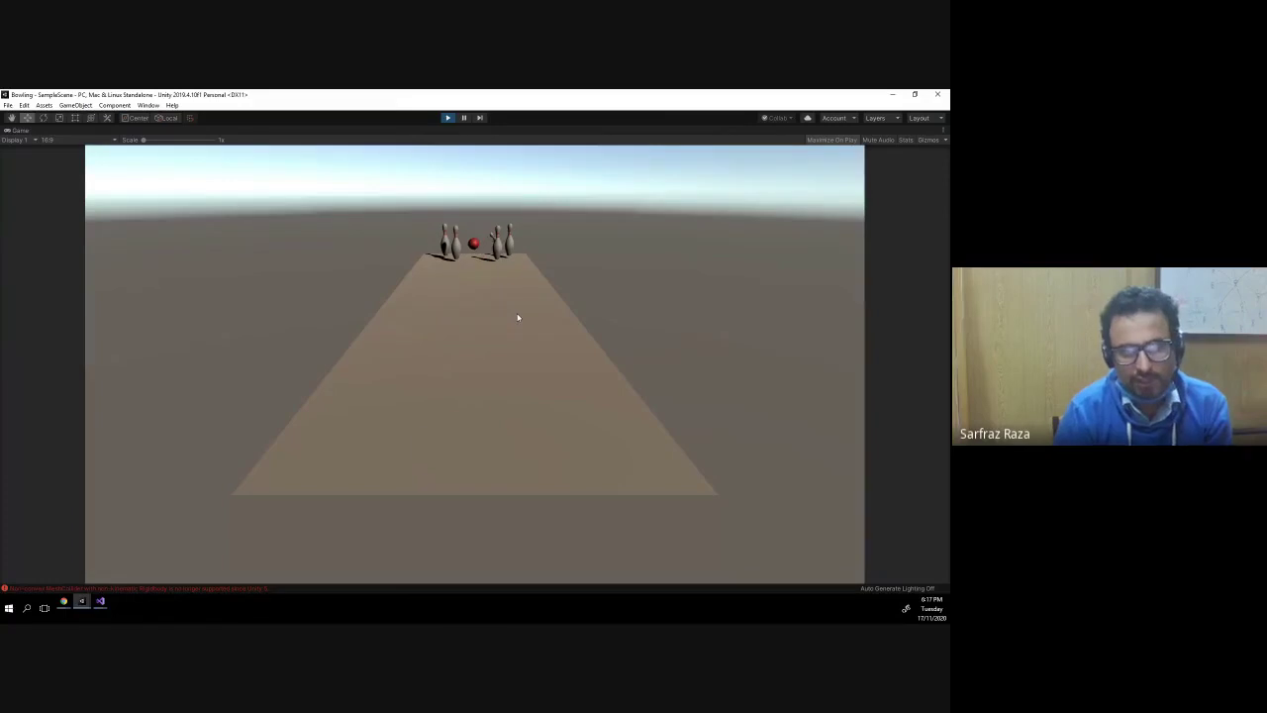
pyautogui.click(448, 119)
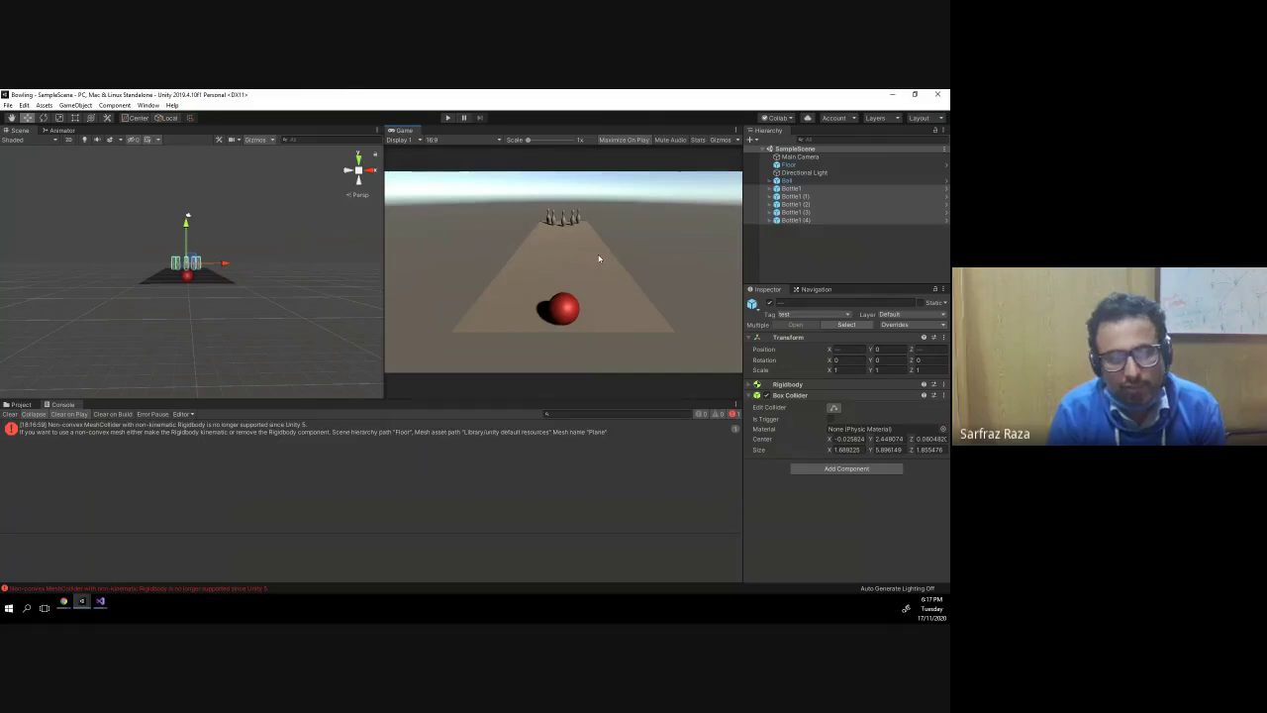
pyautogui.hotkey('alt', 'Tab')
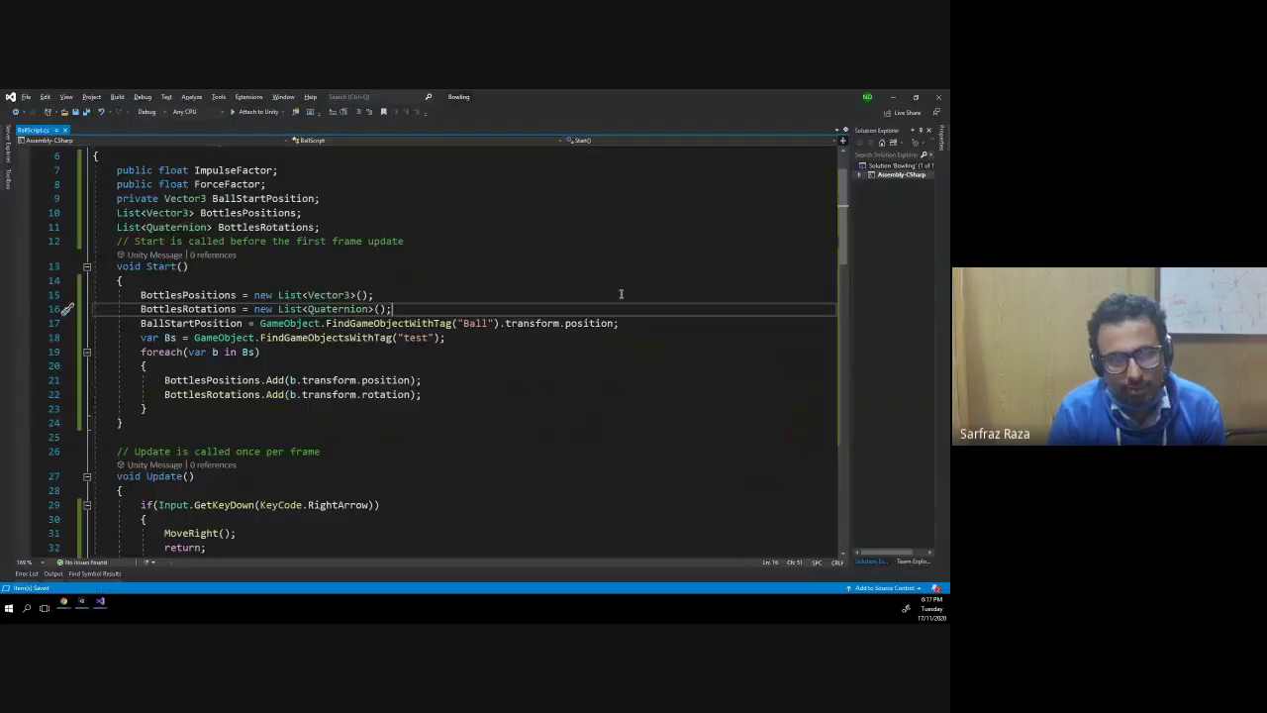
pyautogui.scroll(-3, 458, 327)
pyautogui.scroll(-4, 458, 327)
pyautogui.scroll(-9, 458, 331)
pyautogui.scroll(-3, 458, 332)
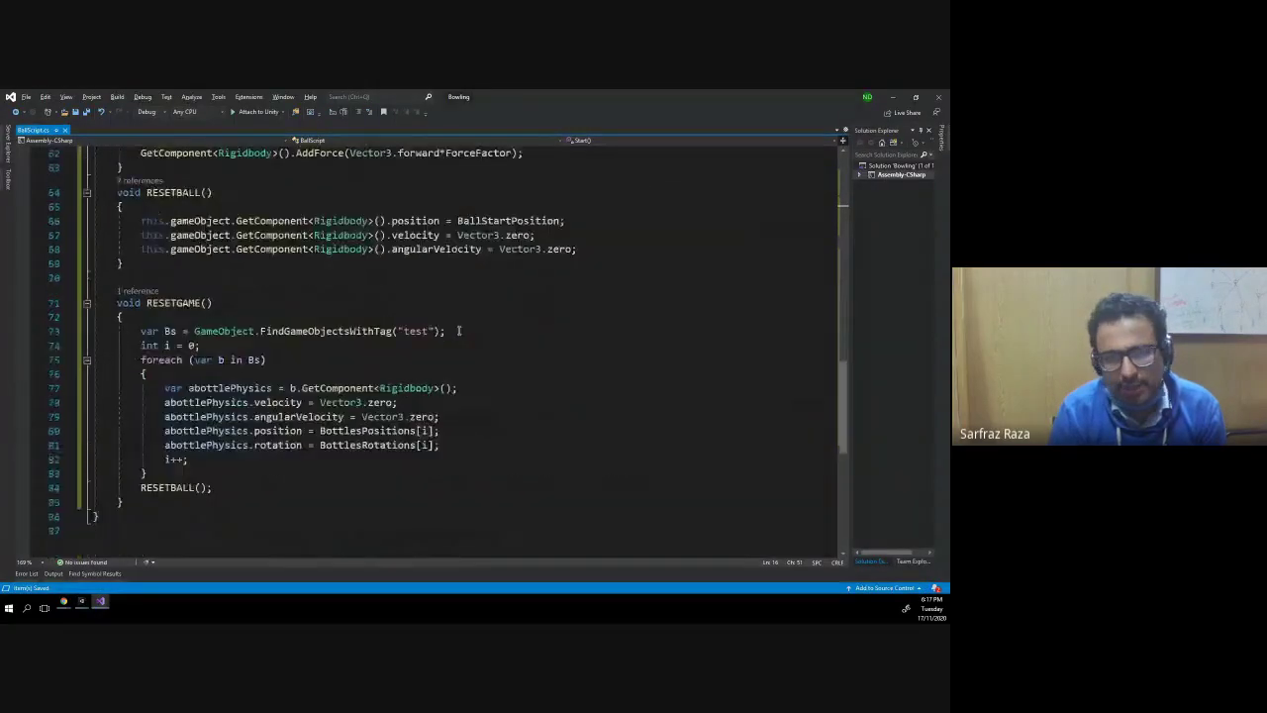
pyautogui.scroll(-4, 459, 332)
pyautogui.scroll(7, 458, 330)
pyautogui.scroll(10, 458, 328)
pyautogui.scroll(6, 458, 327)
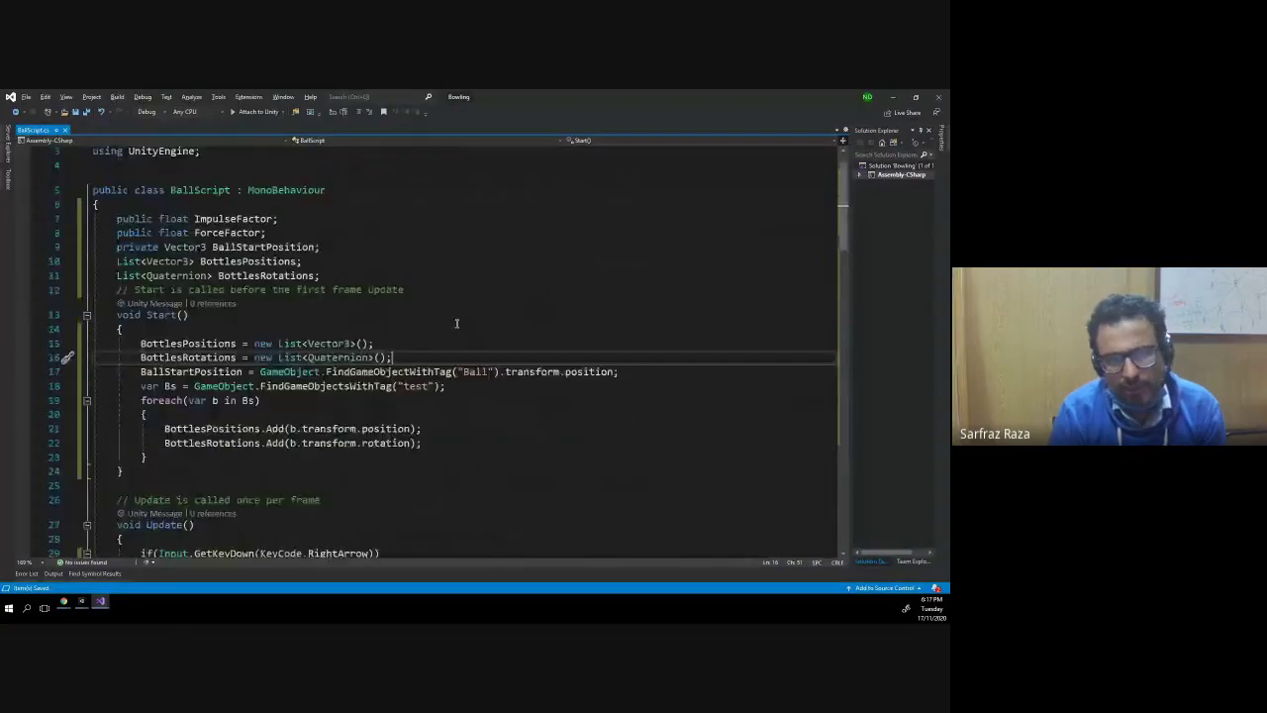
pyautogui.scroll(1, 457, 323)
pyautogui.hotkey('alt', 'Tab')
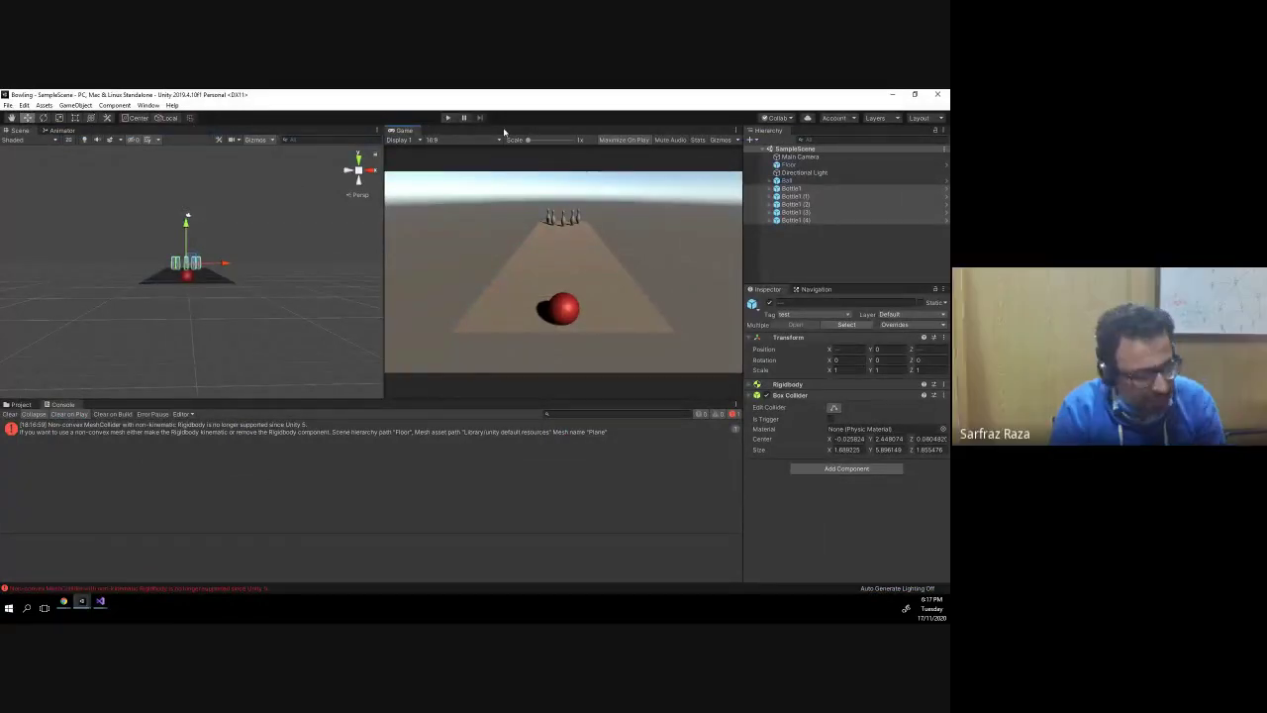
# - Bring the Google Meet call in Chrome to the front and open its more-options menu
pyautogui.hotkey('alt', 'Tab')
pyautogui.hotkey('alt', 'Tab')
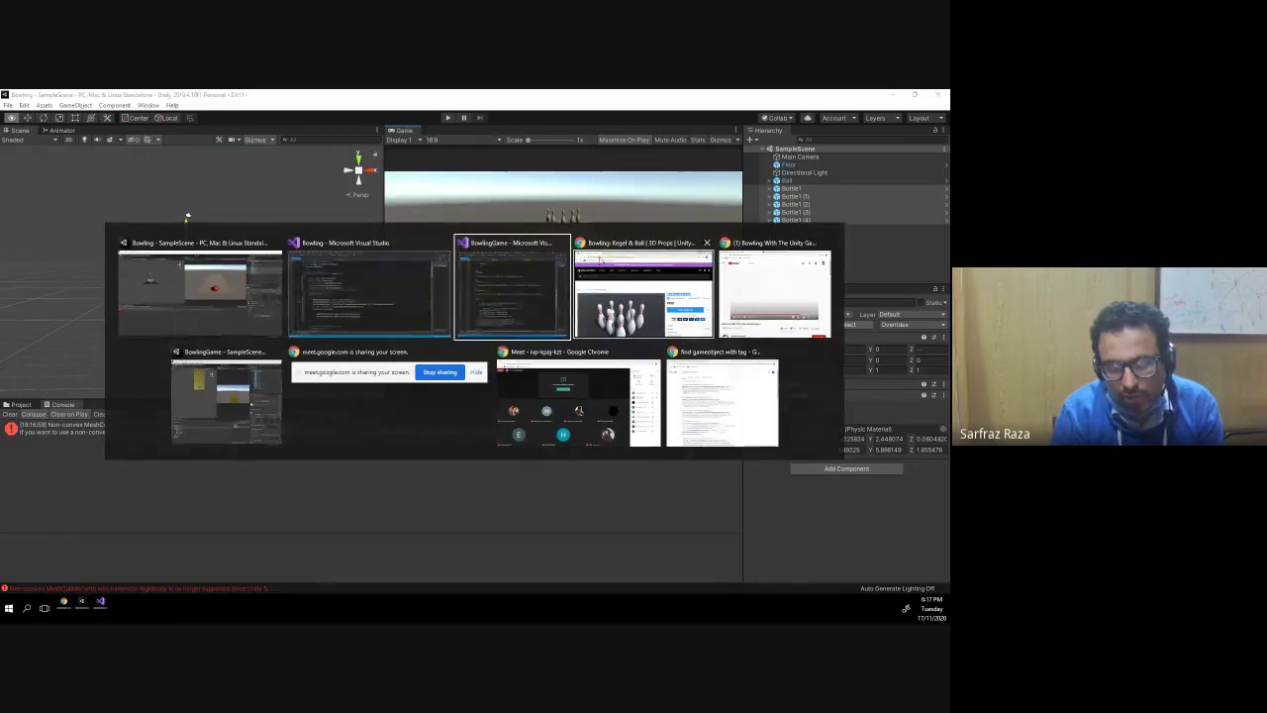
pyautogui.hotkey('alt', 'Tab')
pyautogui.hotkey('alt', 'Tab')
pyautogui.press('Escape')
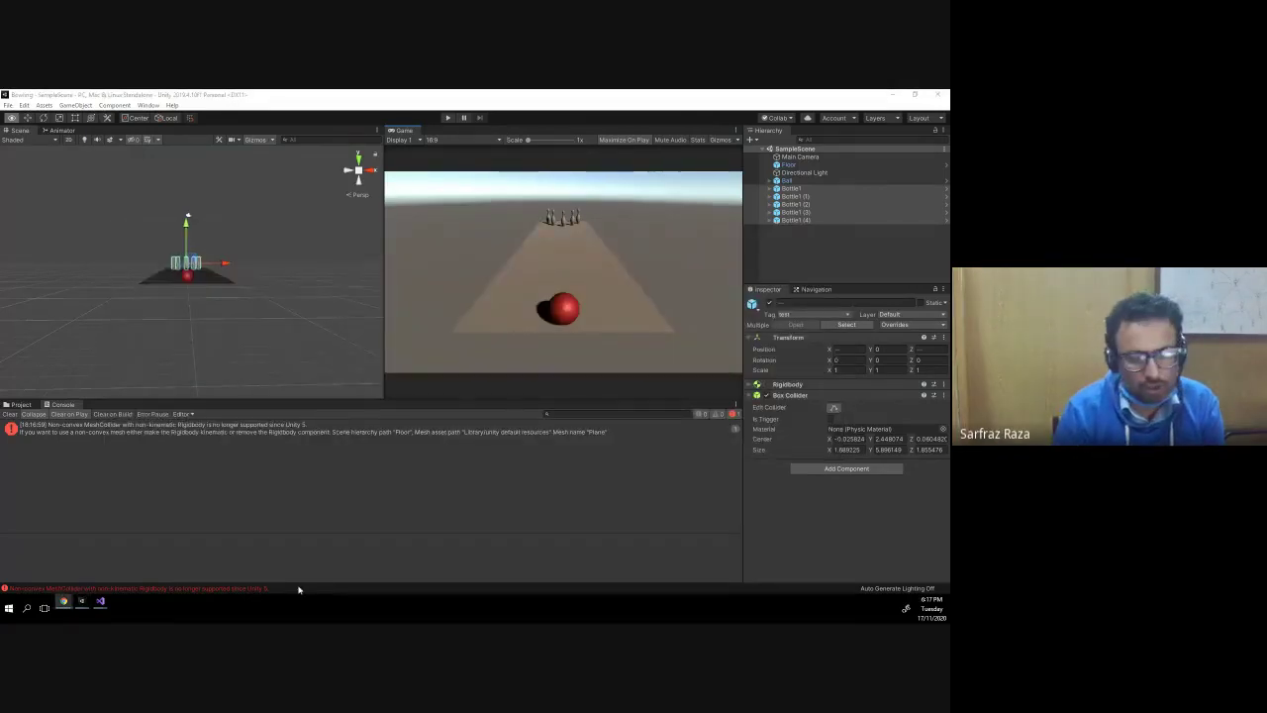
pyautogui.hotkey('alt', 'Tab')
pyautogui.hotkey('alt', 'Tab')
pyautogui.hotkey('alt', 'Tab')
pyautogui.hotkey('alt', 'Tab')
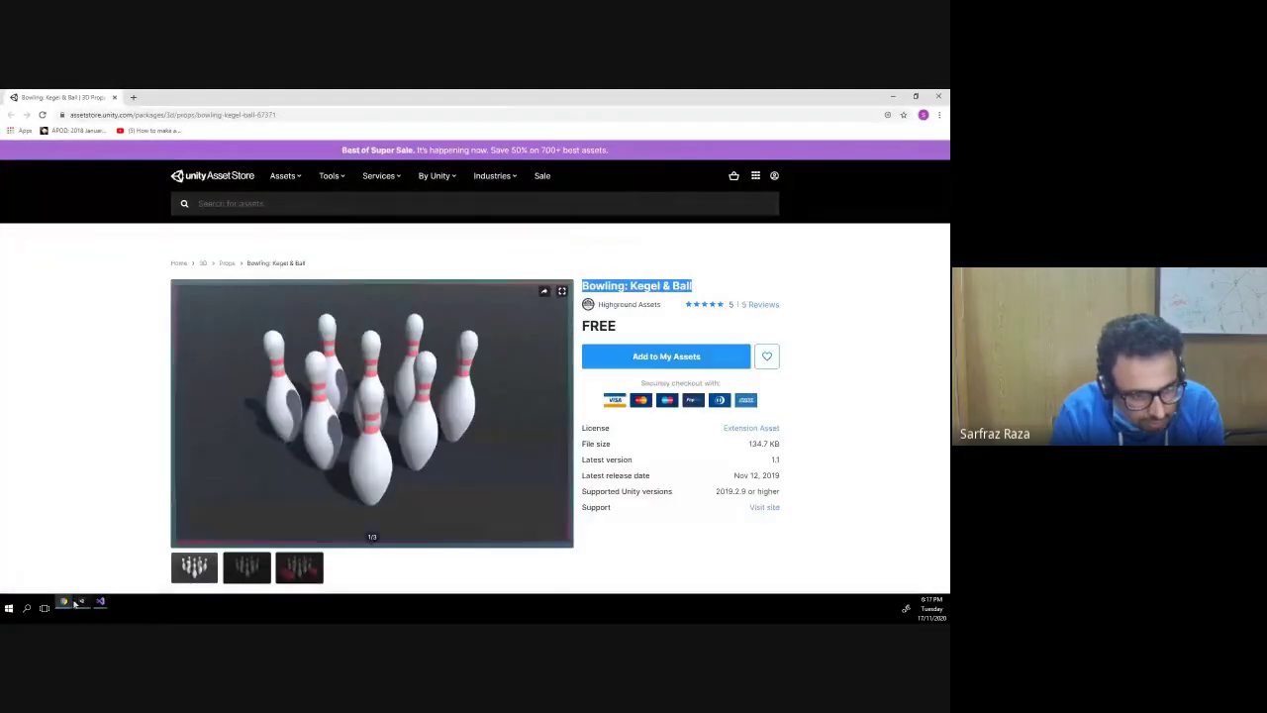
pyautogui.click(64, 602)
pyautogui.click(205, 555)
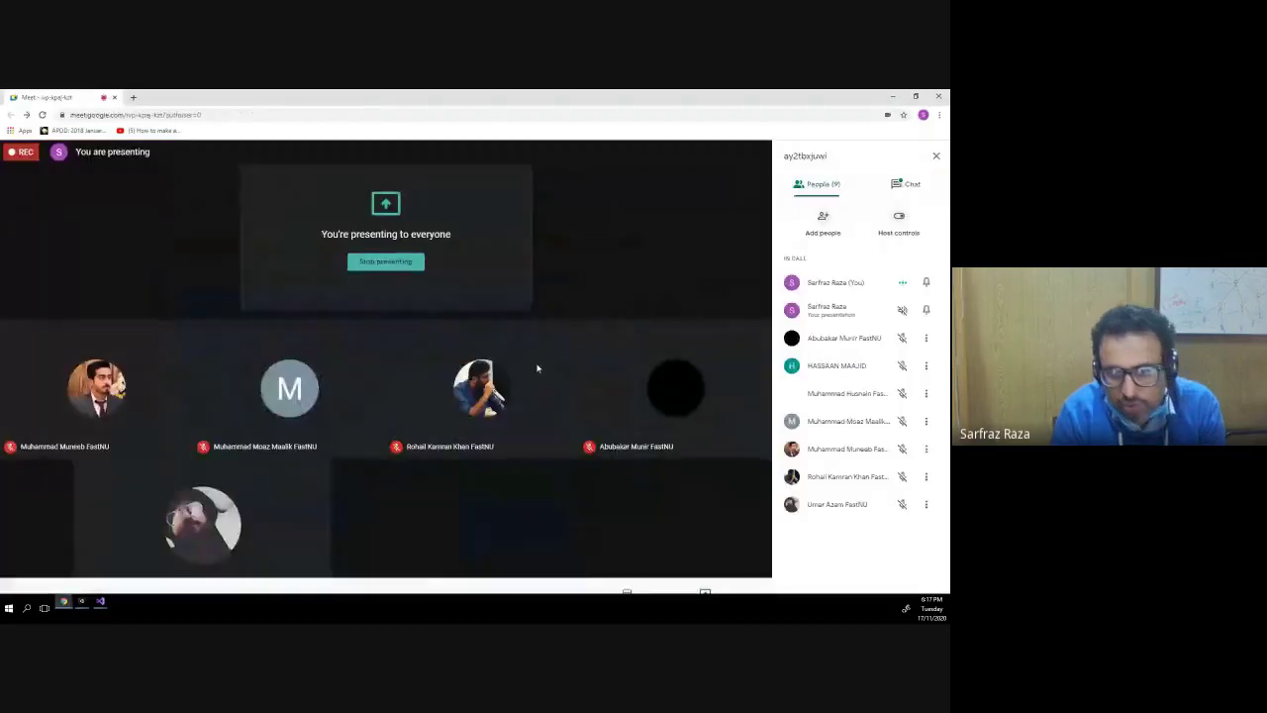
pyautogui.click(758, 573)
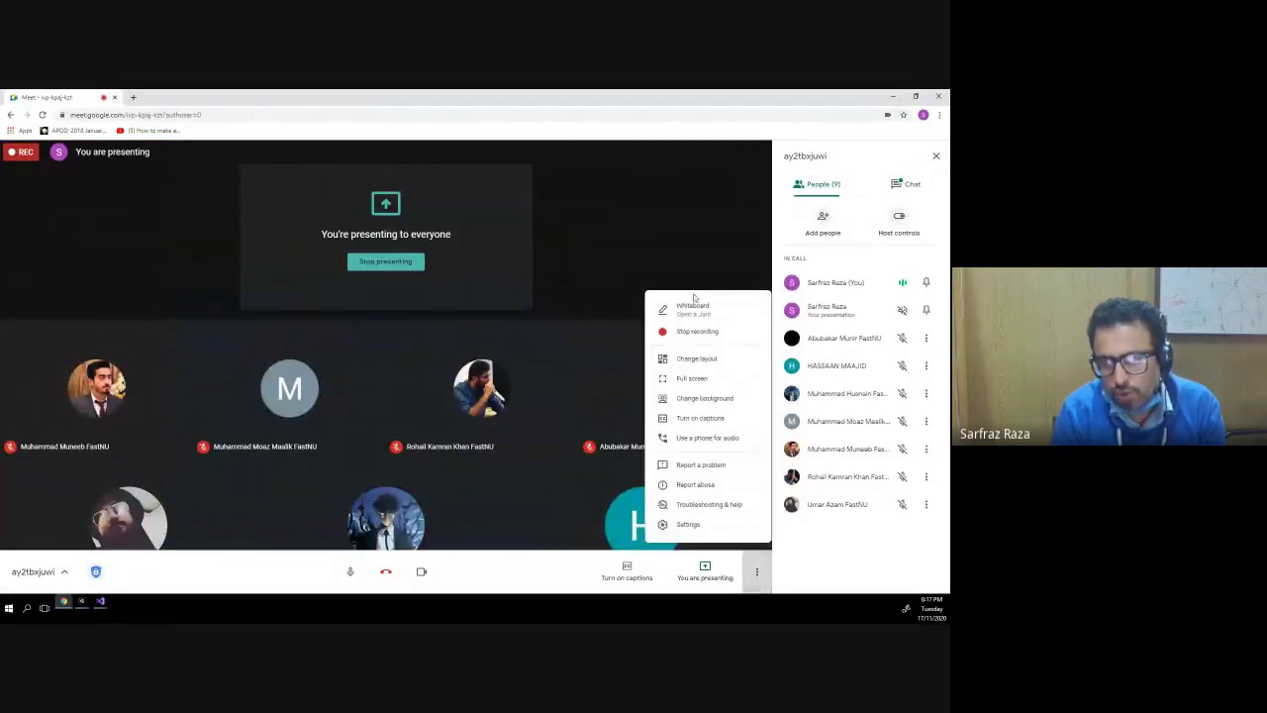